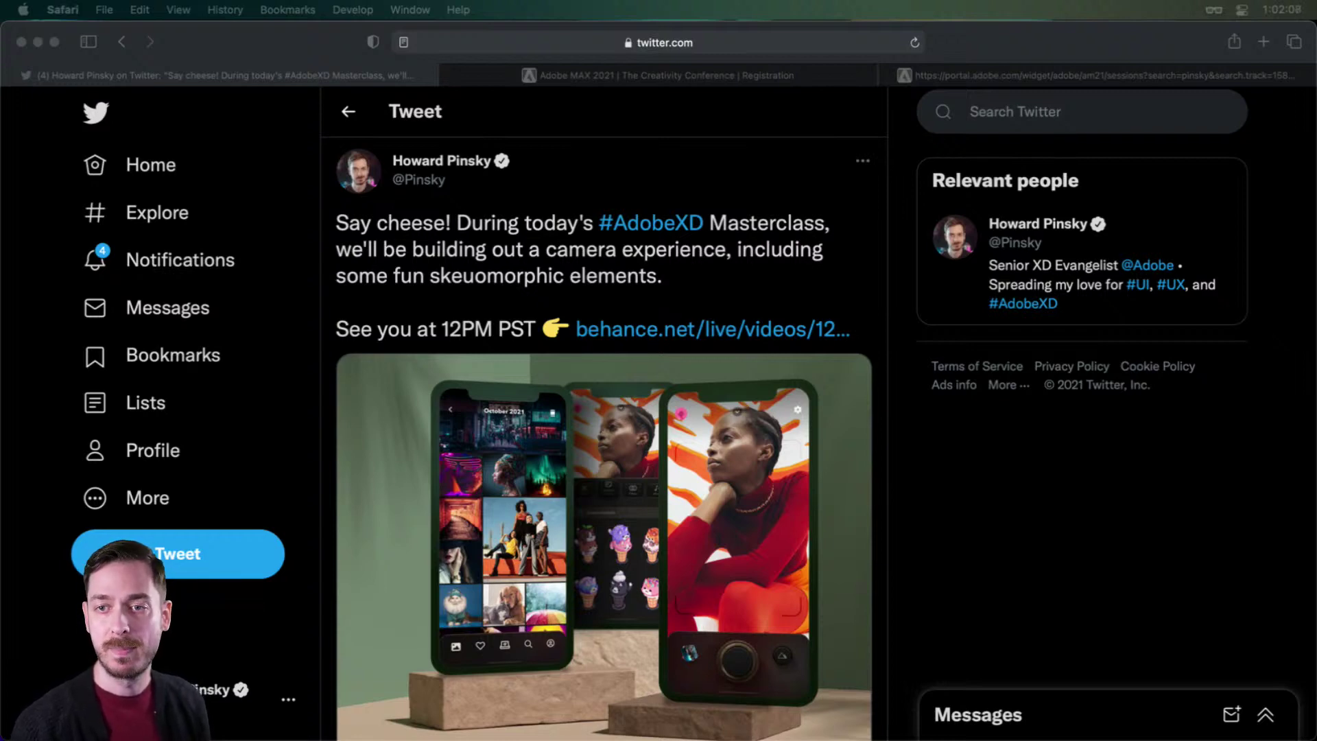
Step: View the camera app mockup image attached to the tweet at full size, and return to the tweet
click(1149, 468)
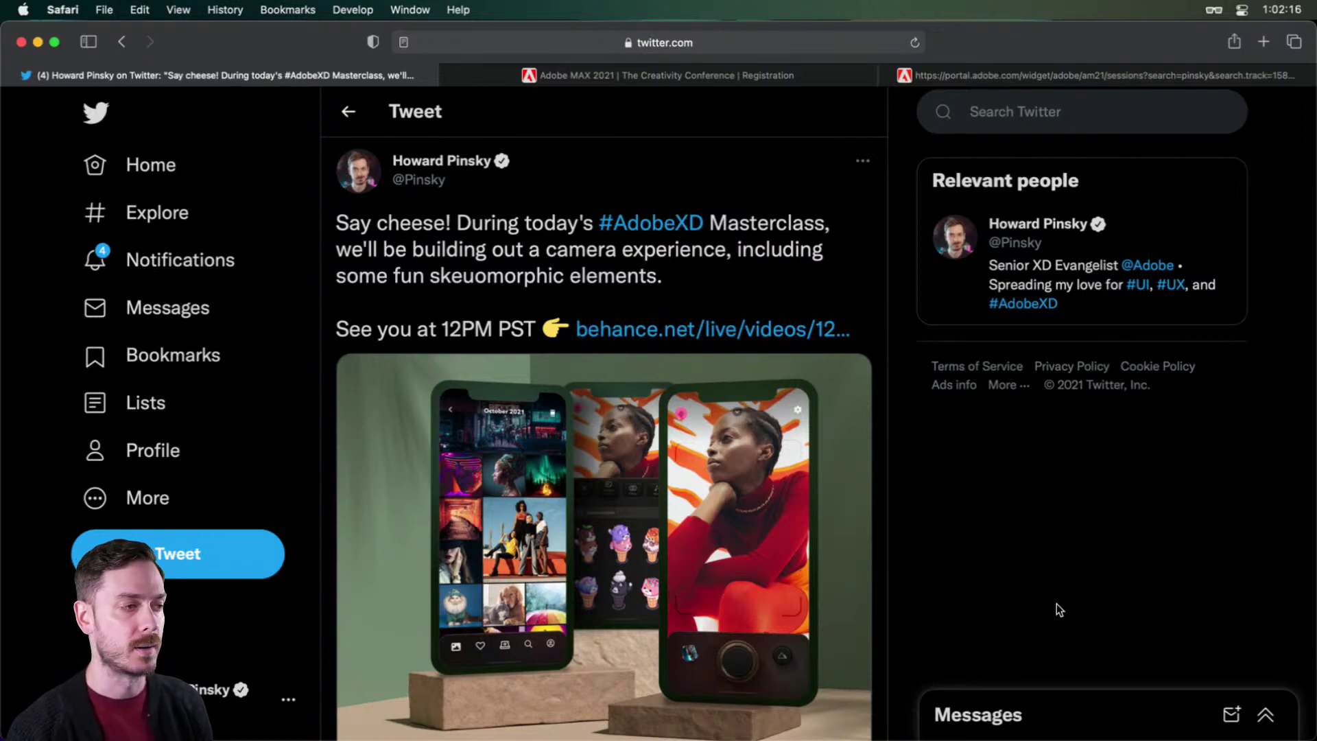
click(655, 488)
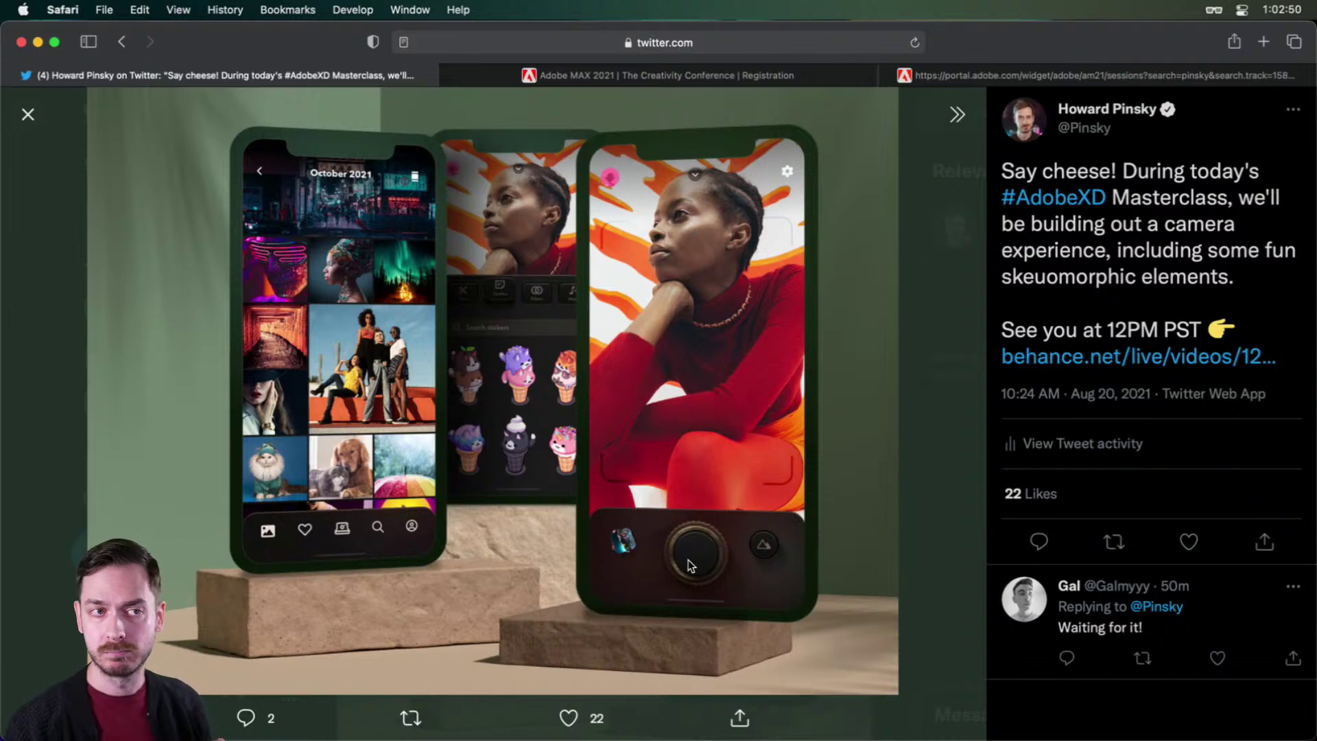
key(Escape)
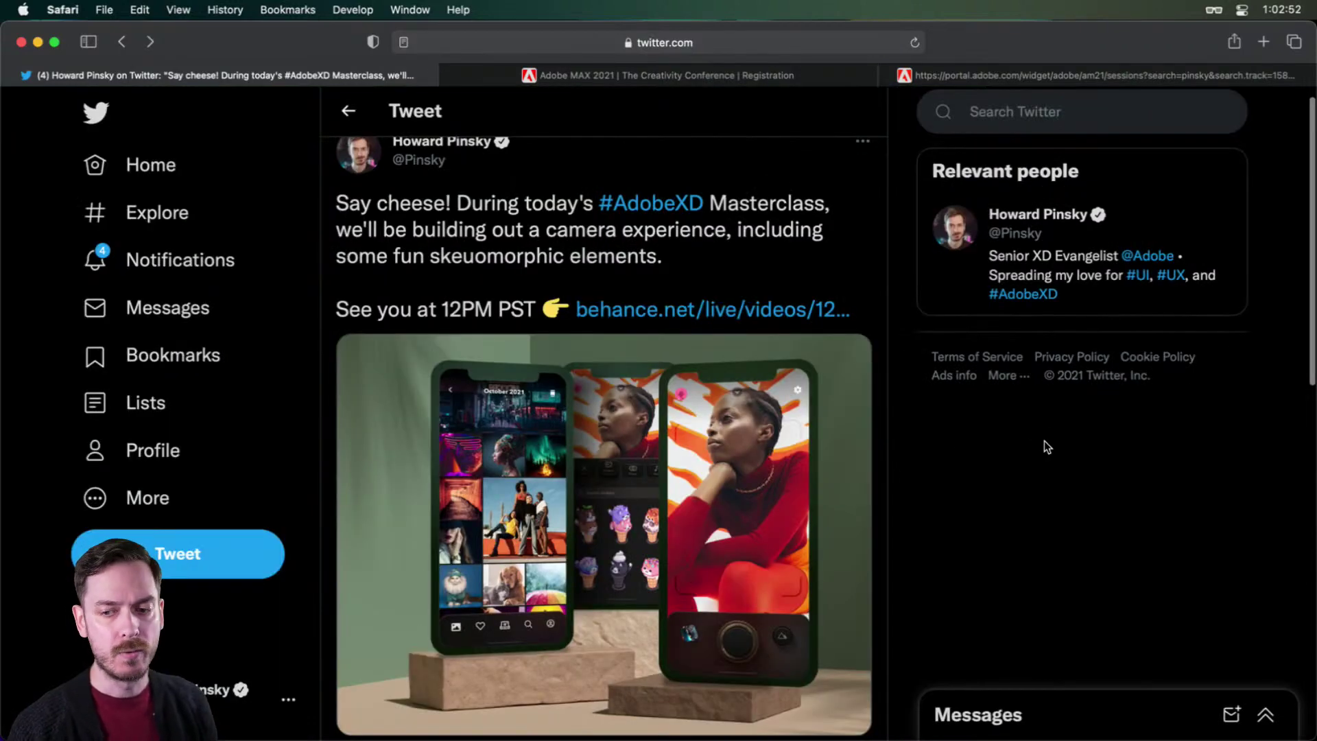
Step: Switch to Adobe XD, create a new iPhone 12 Pro Max document and enlarge its window to fill the display
key(super+Tab)
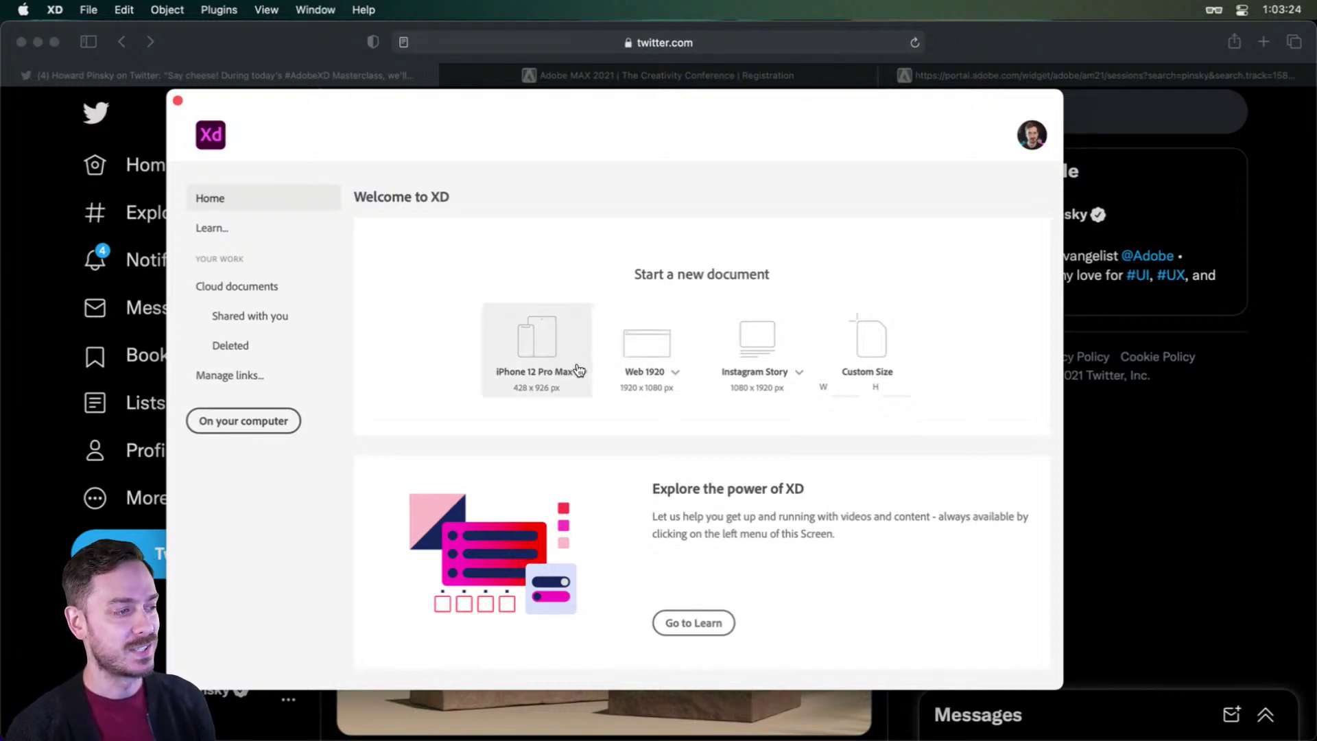
click(587, 379)
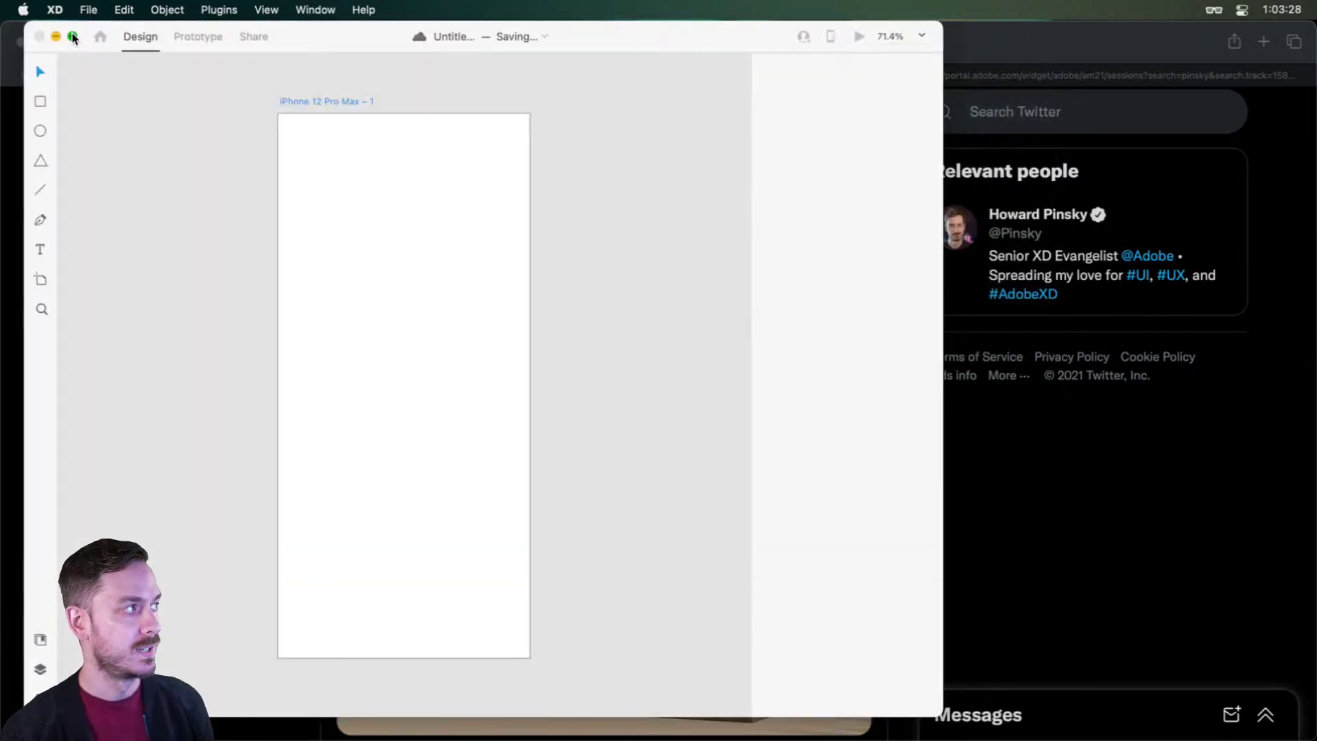
click(72, 37)
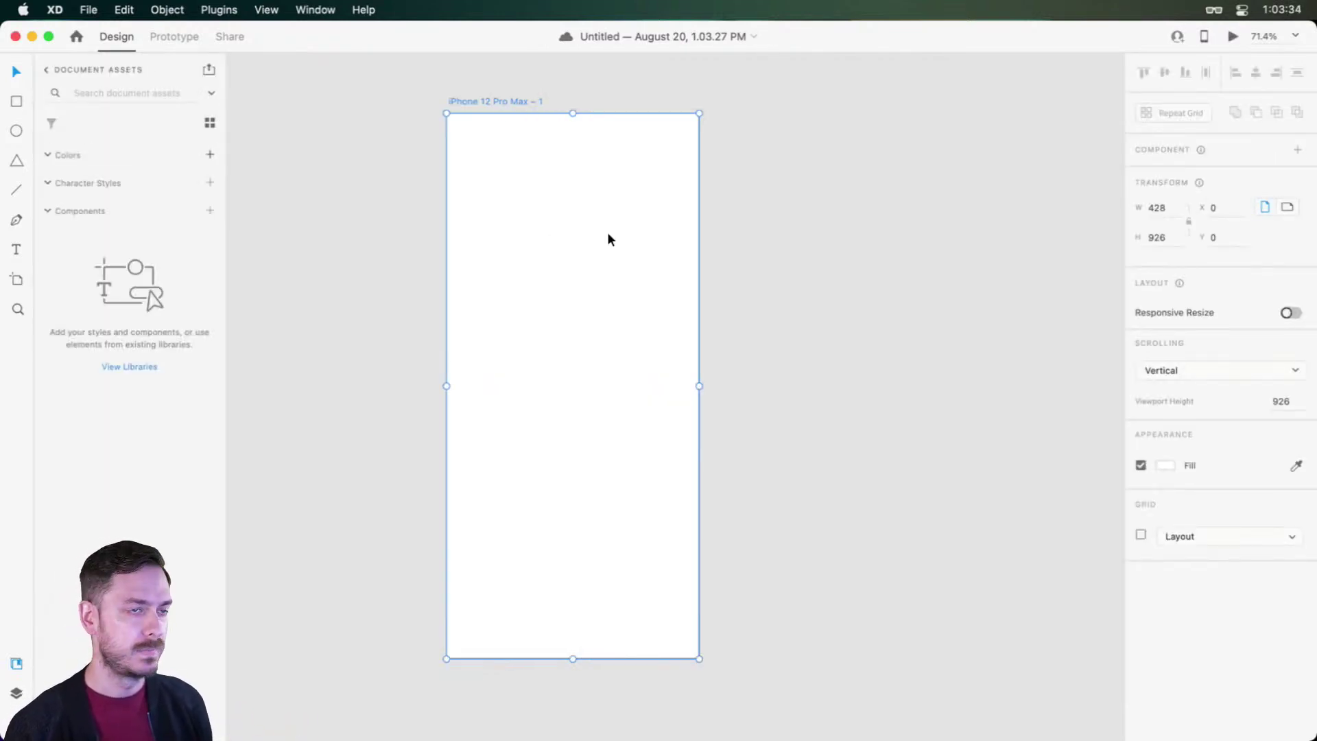
Step: Rename the iPhone 12 Pro Max artboard as Gallery
drag(617, 243, 706, 250)
scroll(685, 236, up, 1)
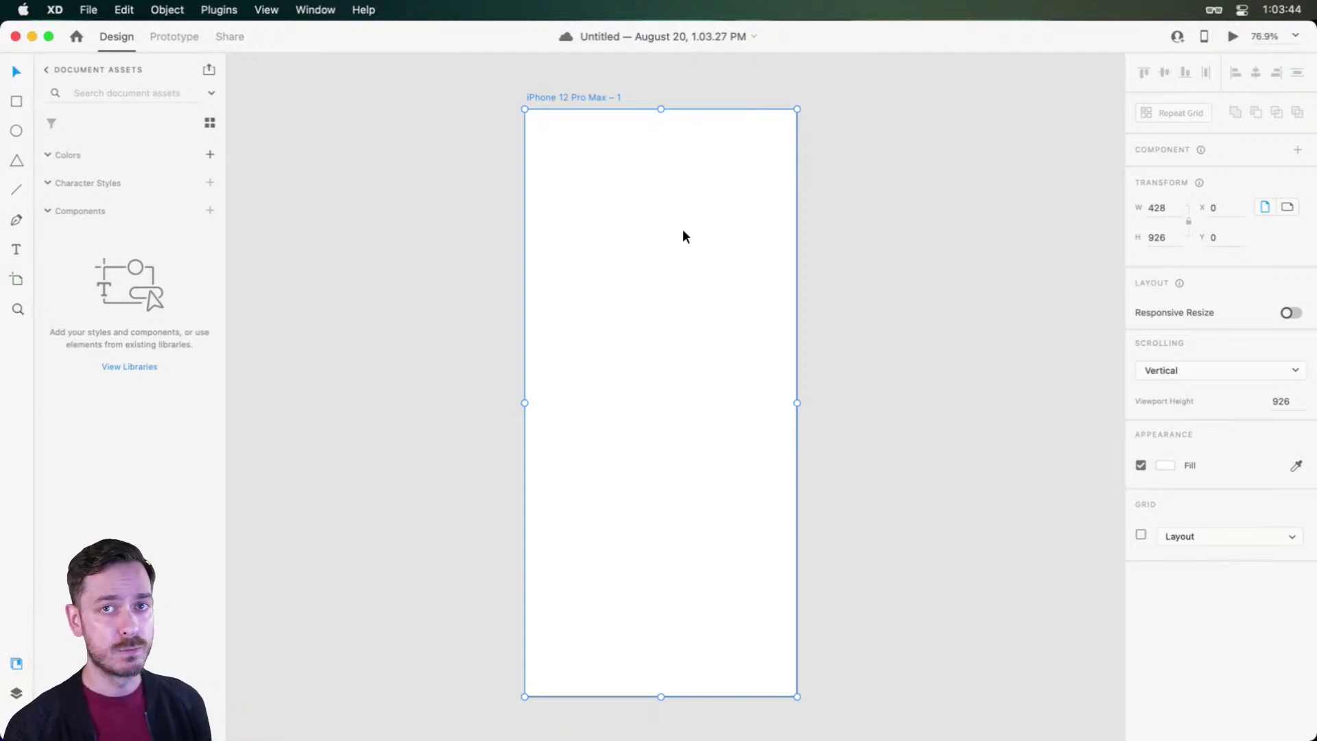
scroll(658, 207, up, 1)
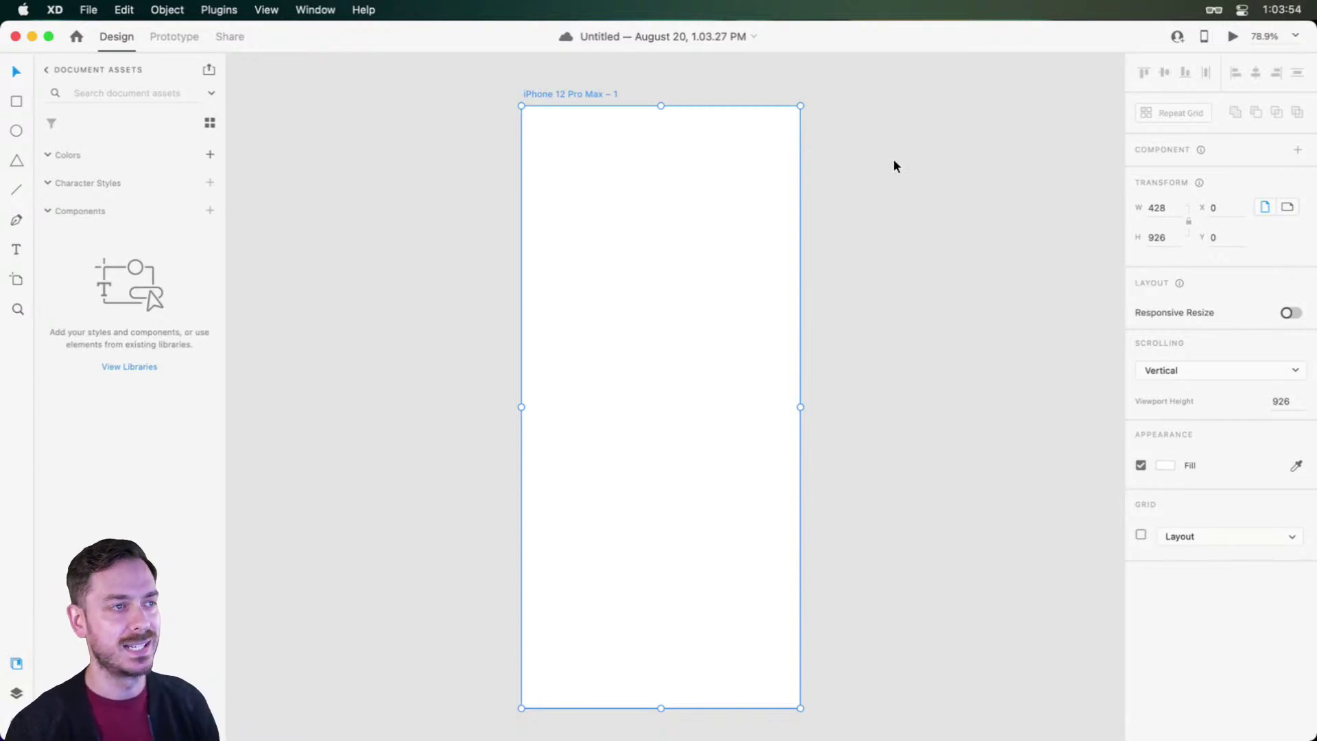
drag(886, 193, 907, 190)
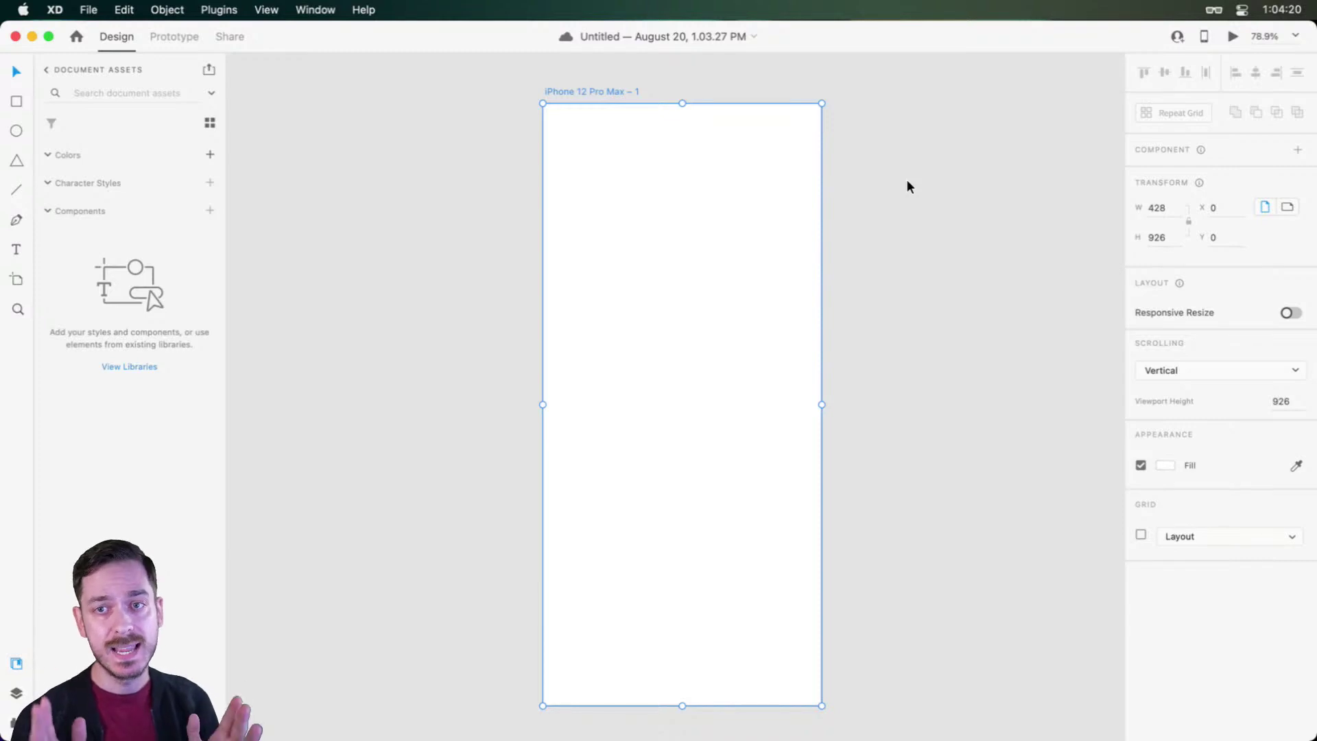
double_click(605, 91)
text(Gallery)
key(Return)
Step: Deselect the Gallery artboard and save the document
scroll(562, 72, up, 5)
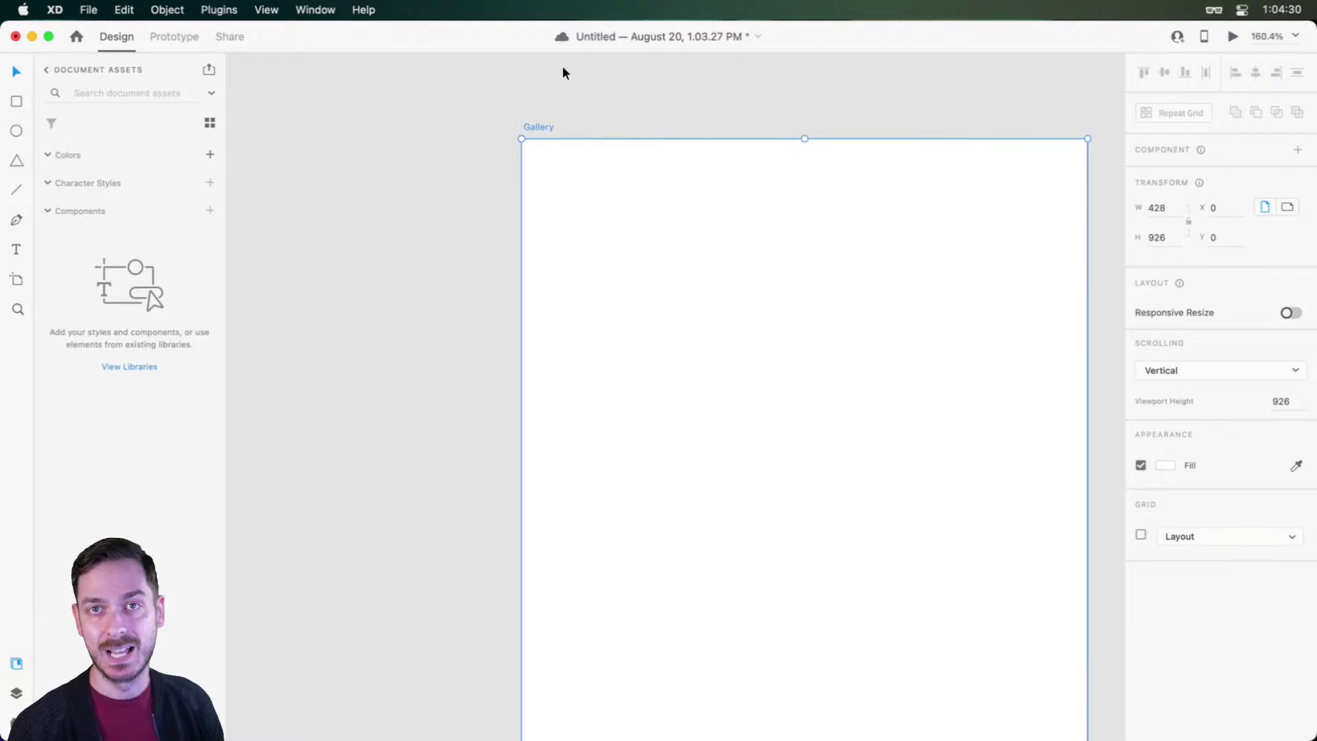
scroll(562, 71, down, 3)
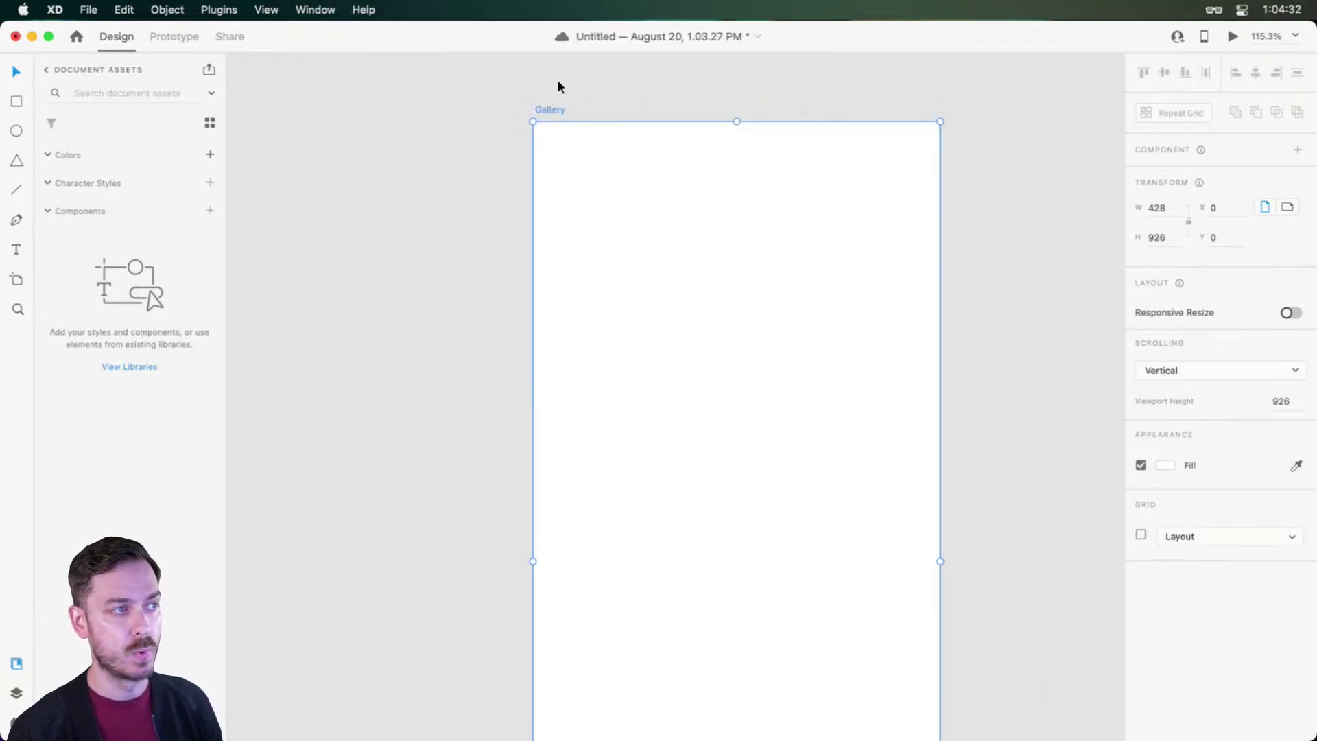
scroll(751, 328, down, 3)
click(751, 328)
scroll(664, 221, down, 2)
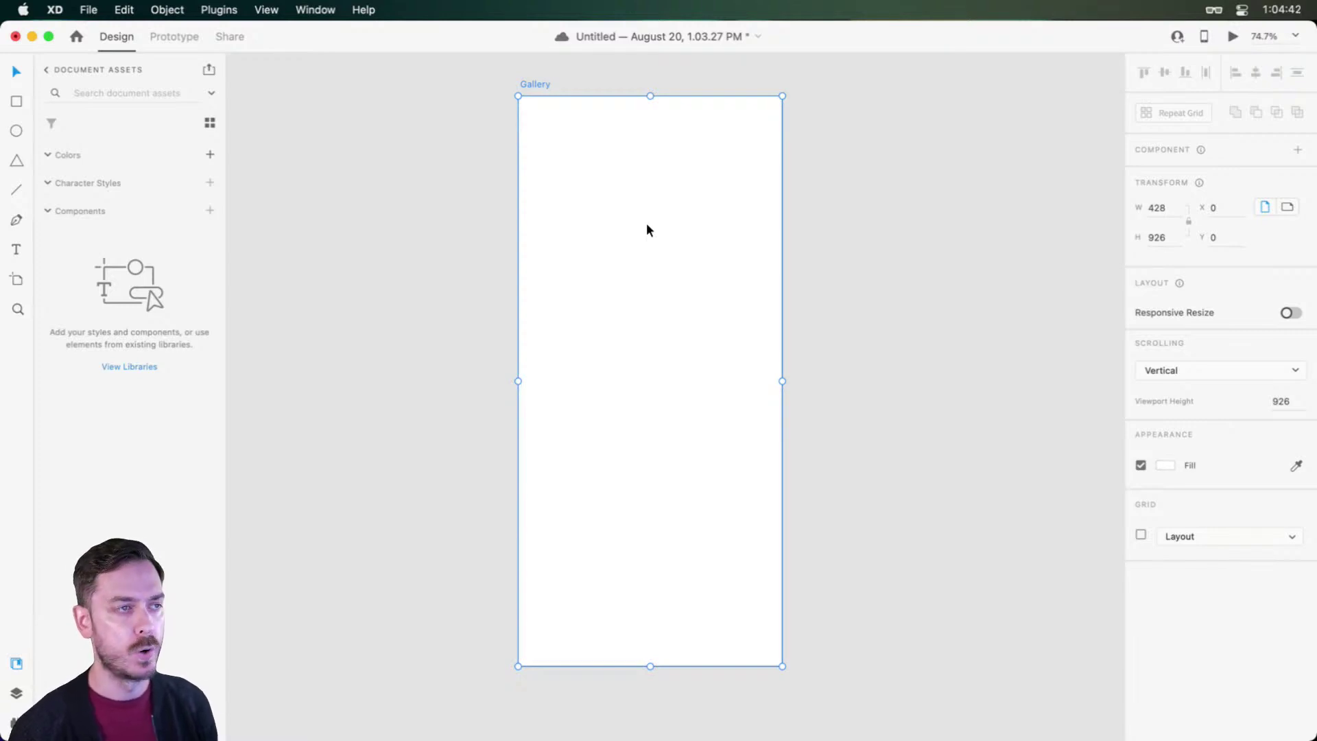
click(931, 192)
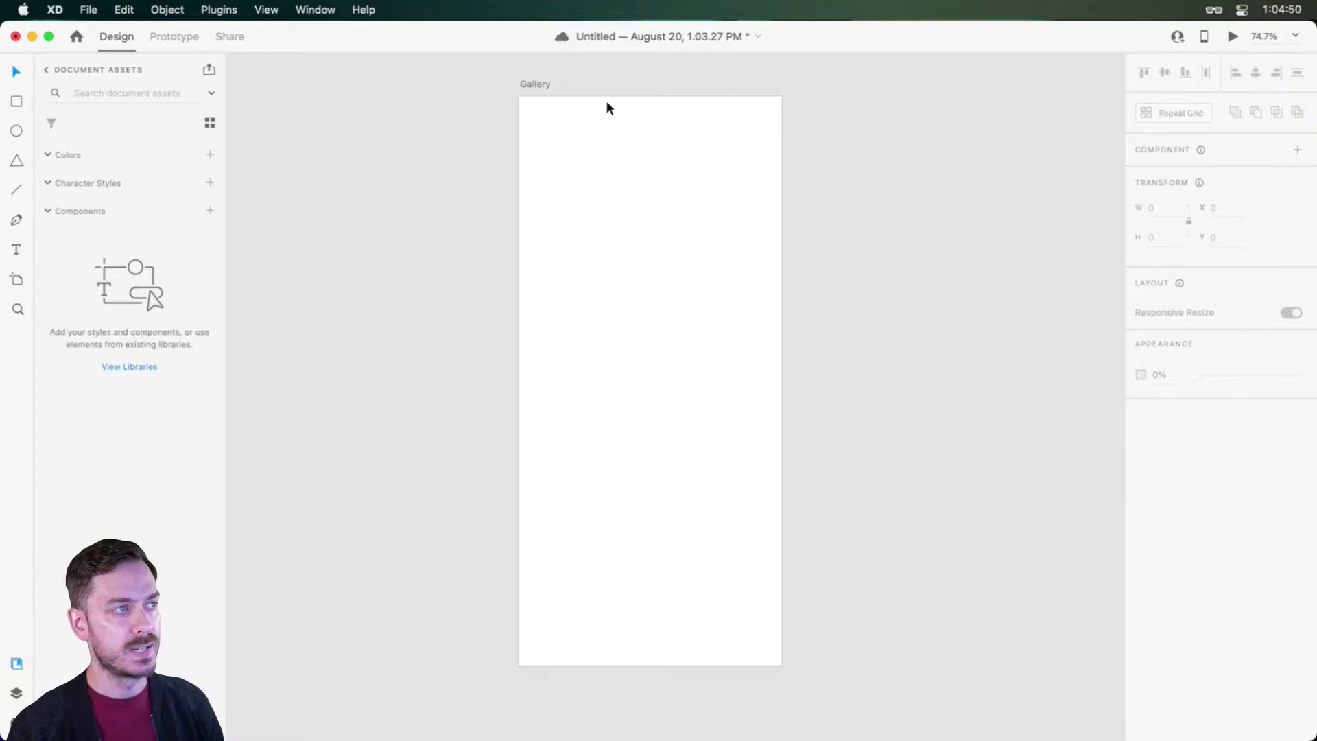
scroll(708, 134, up, 1)
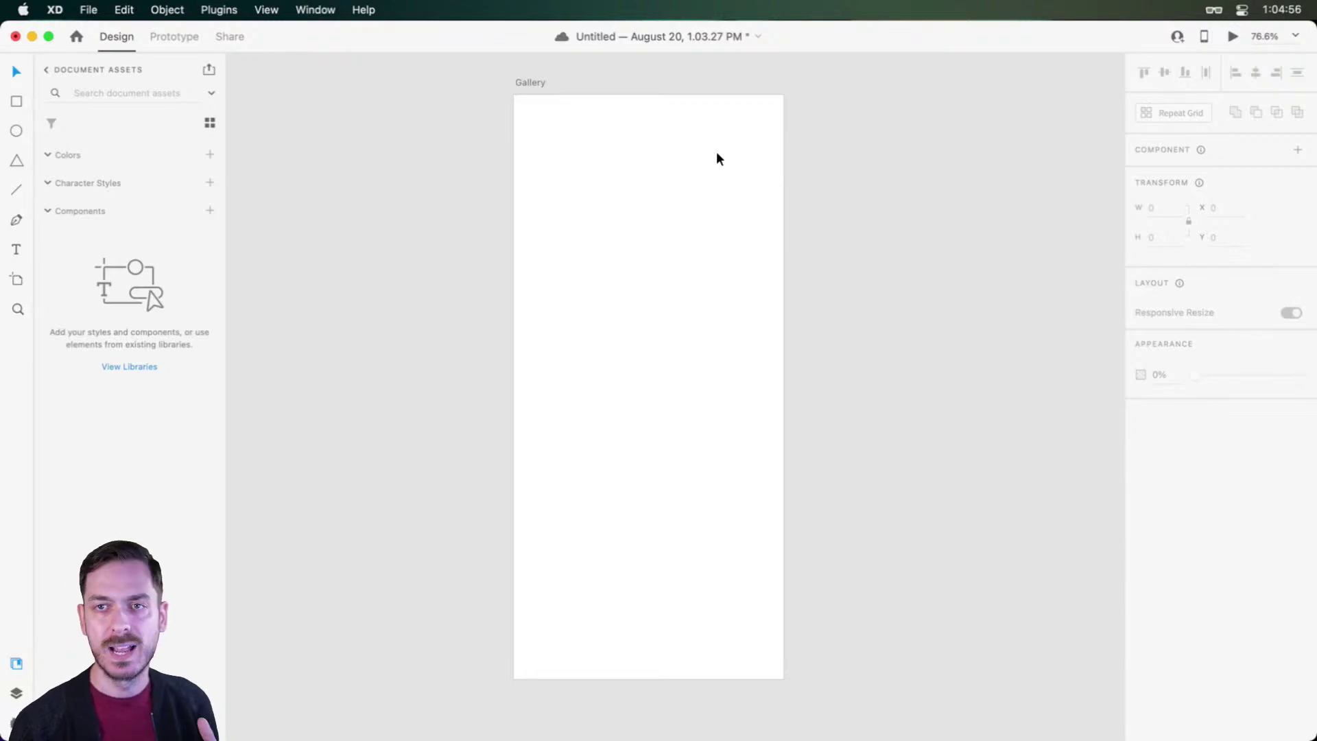
key(super+s)
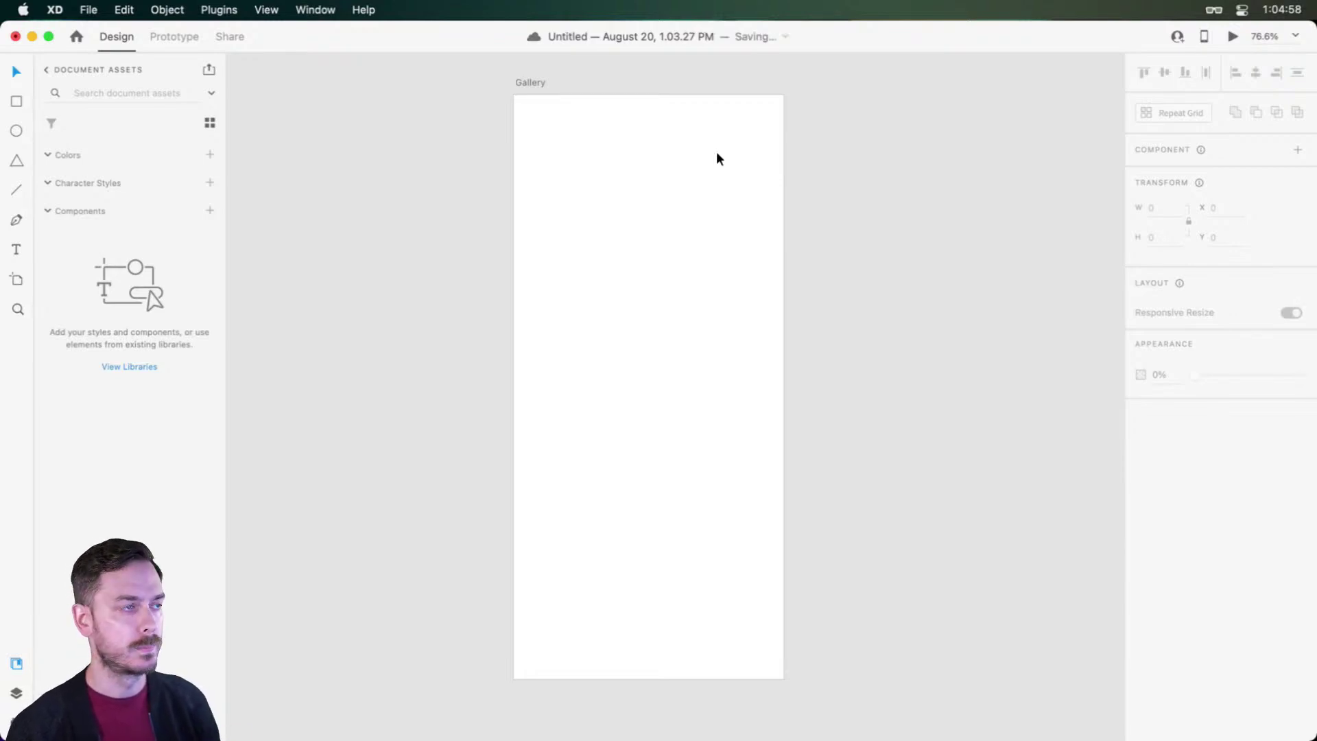
Step: Draw a 428 × 222 rectangle across the top of the Gallery artboard, without a border and with a light grey fill
key(r)
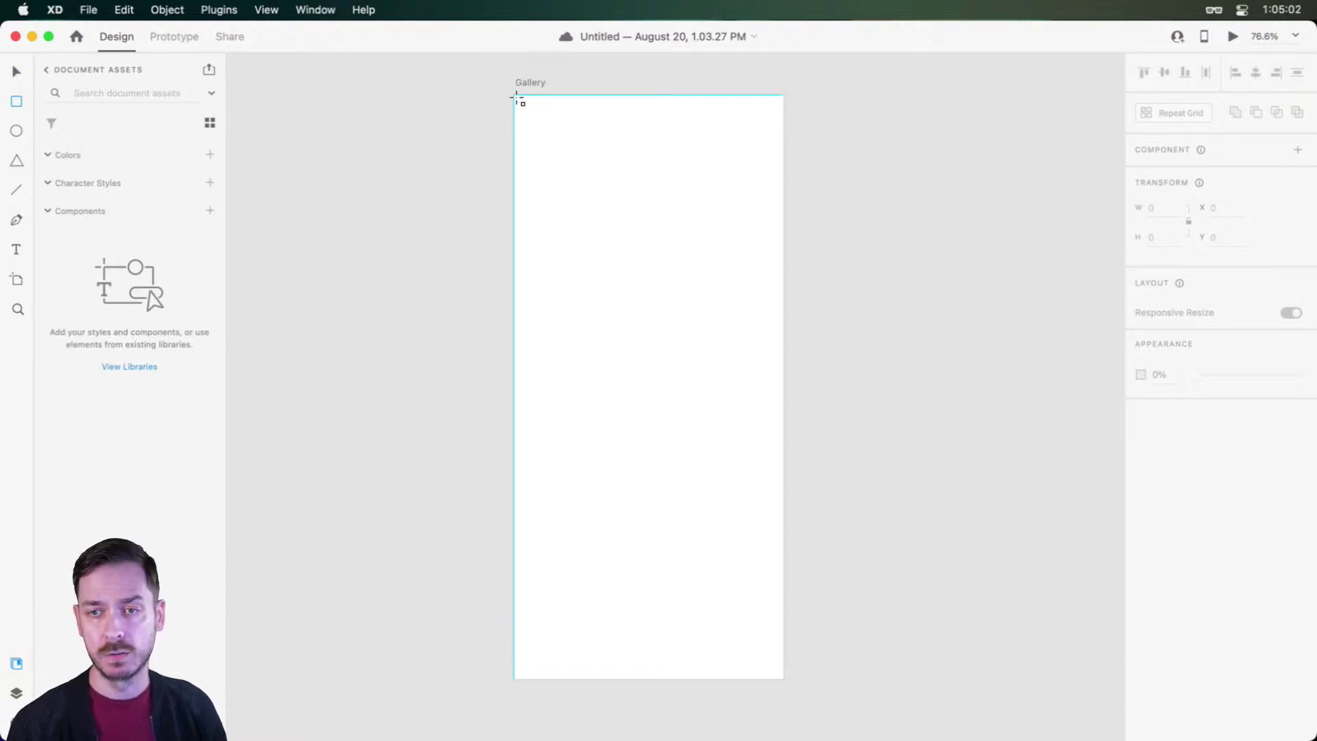
drag(516, 98, 787, 240)
key(super+3)
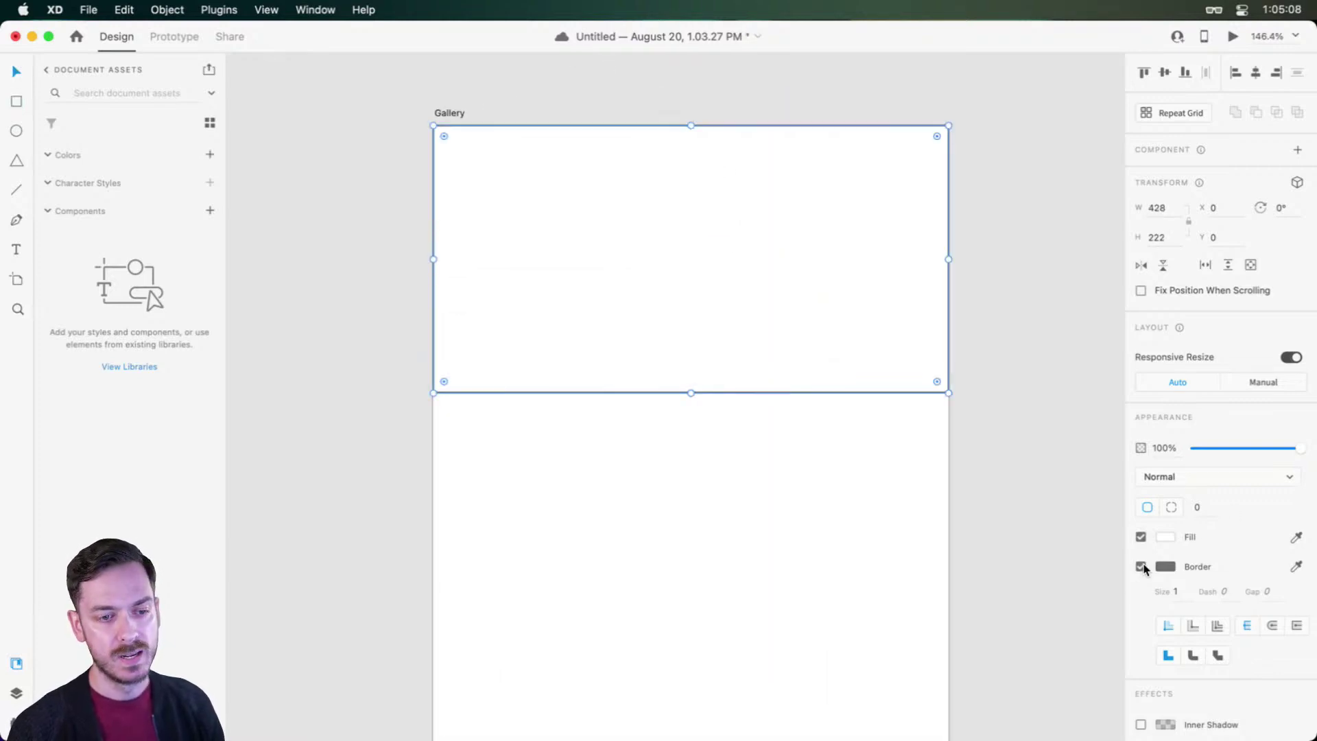
click(1141, 567)
click(1165, 537)
click(1229, 429)
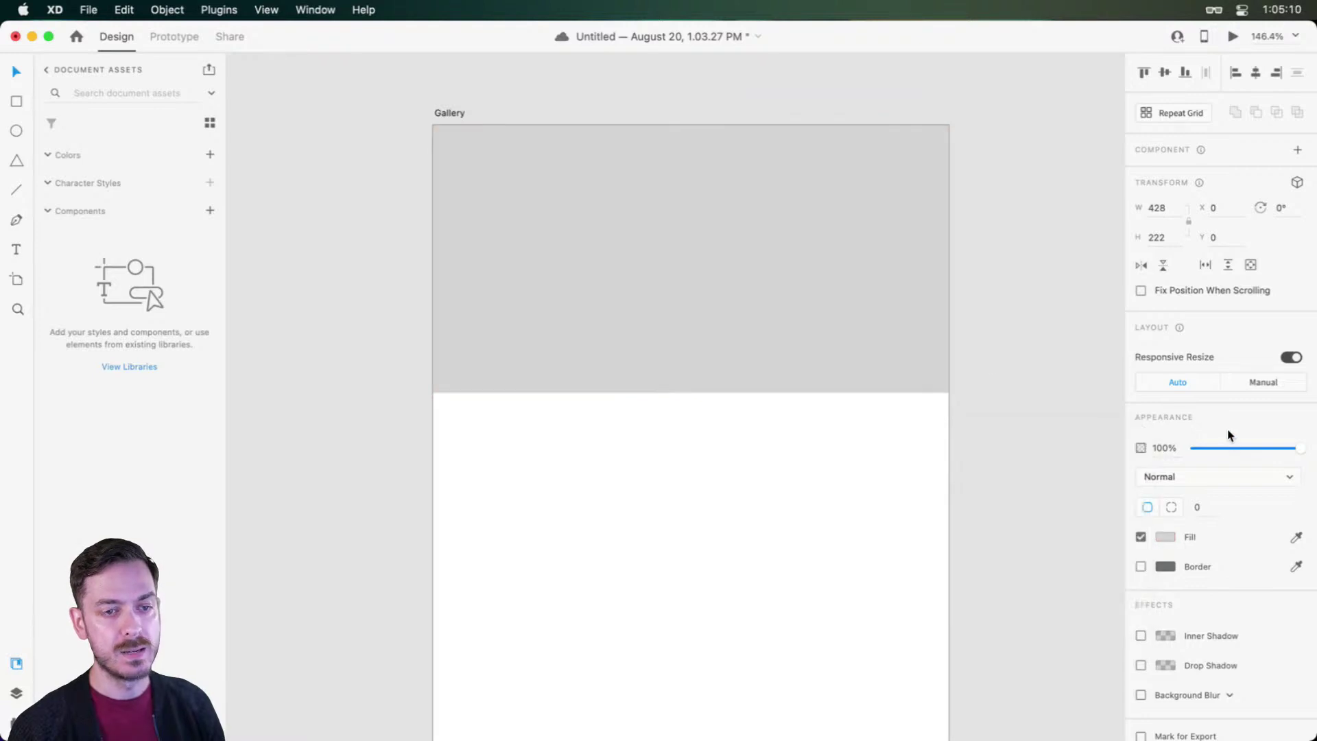
Step: Set the Gallery artboard's background fill to the near-black colour #151515
drag(887, 282, 858, 279)
scroll(678, 216, up, 1)
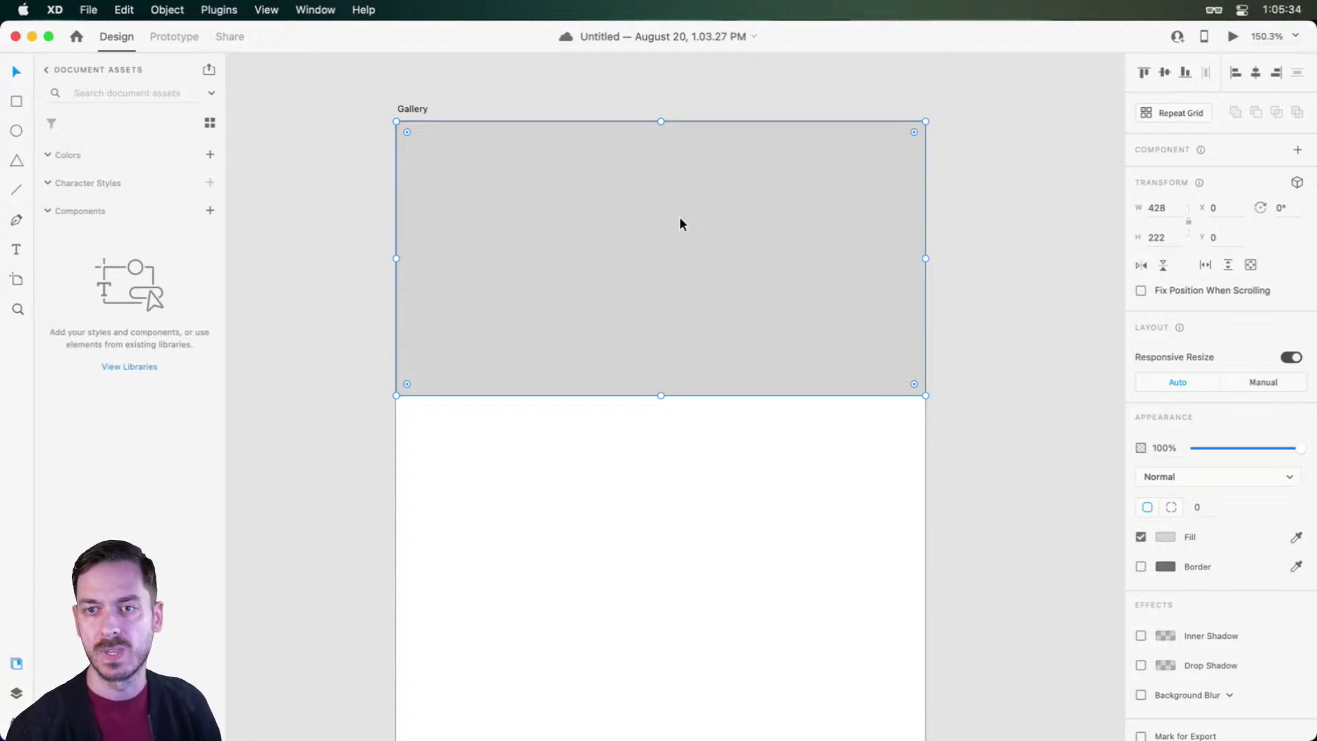
scroll(733, 227, right, 1)
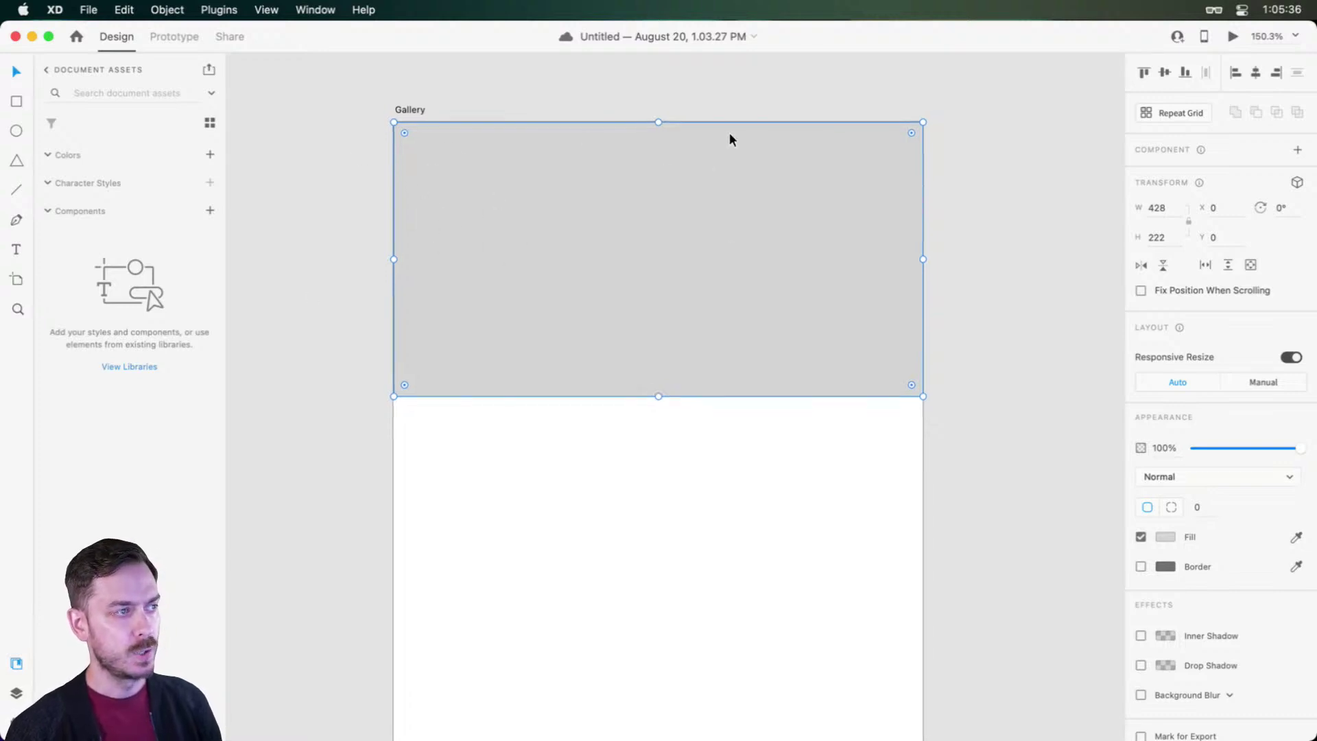
scroll(741, 485, down, 2)
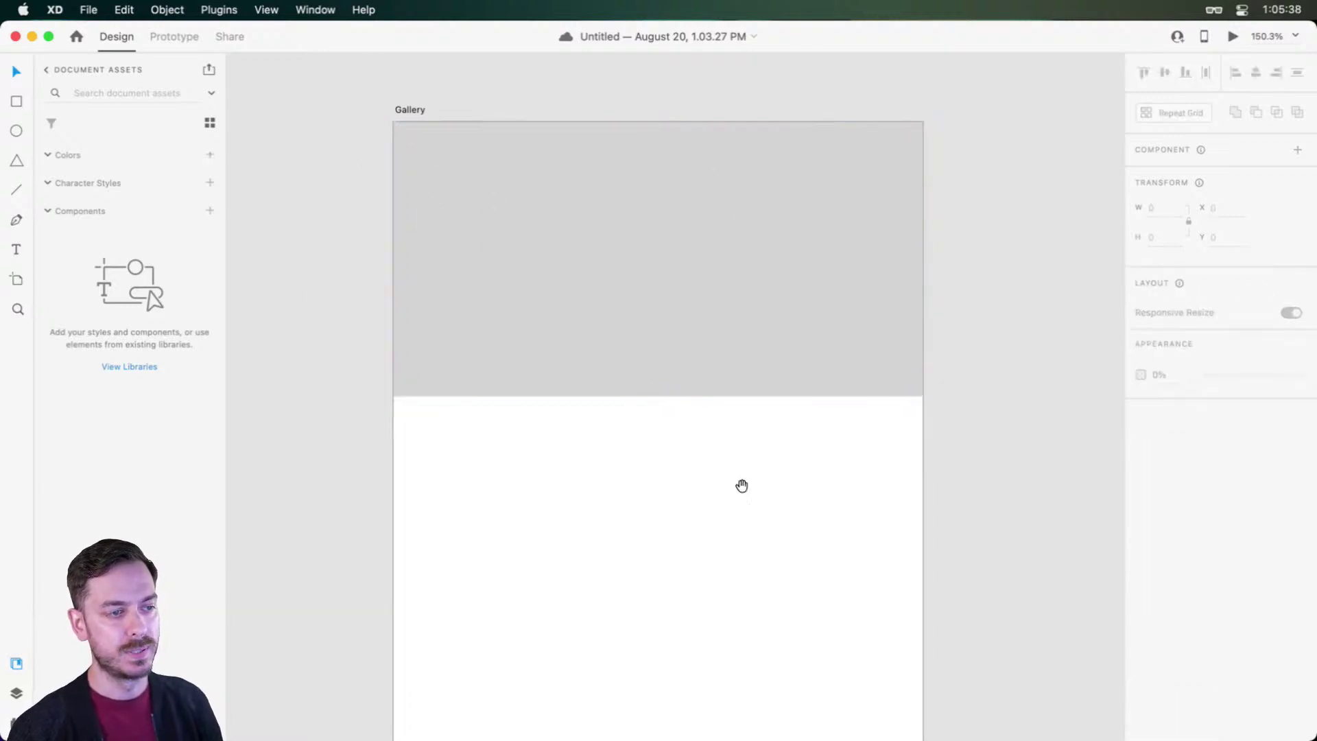
scroll(705, 425, up, 1)
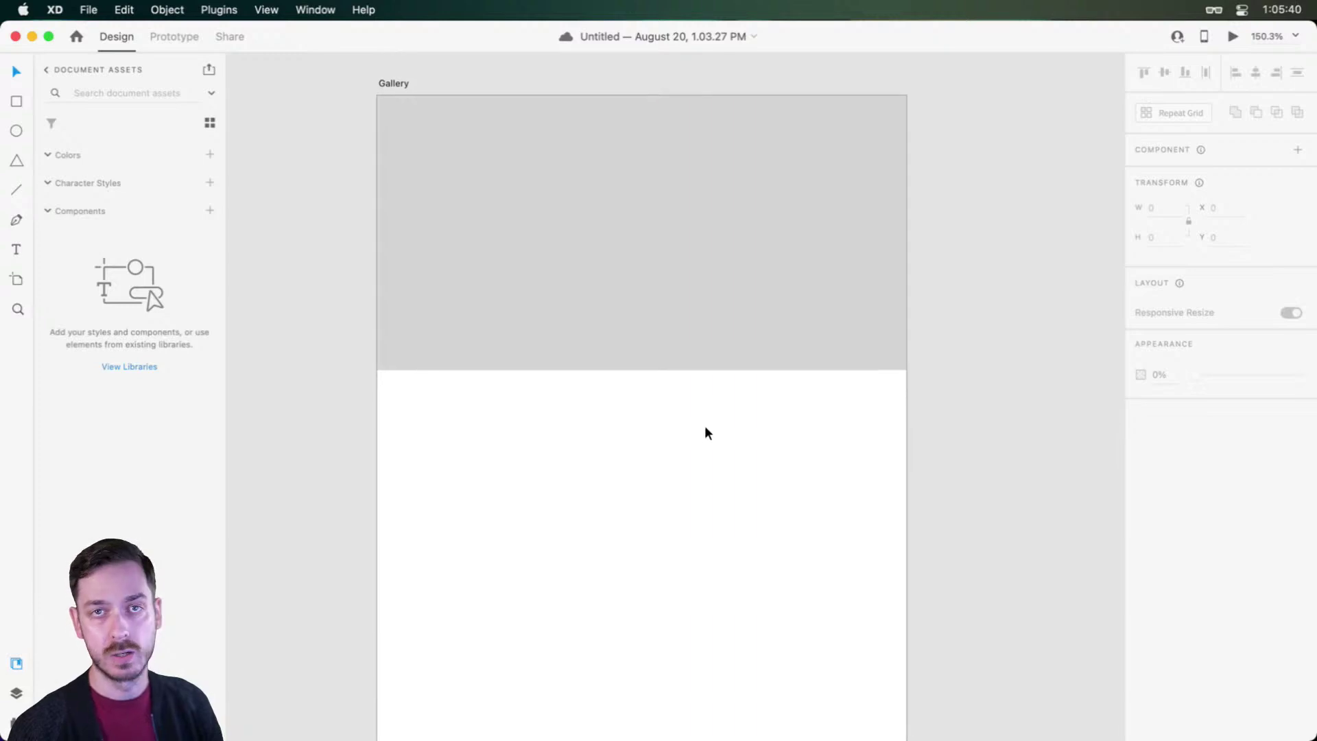
click(705, 426)
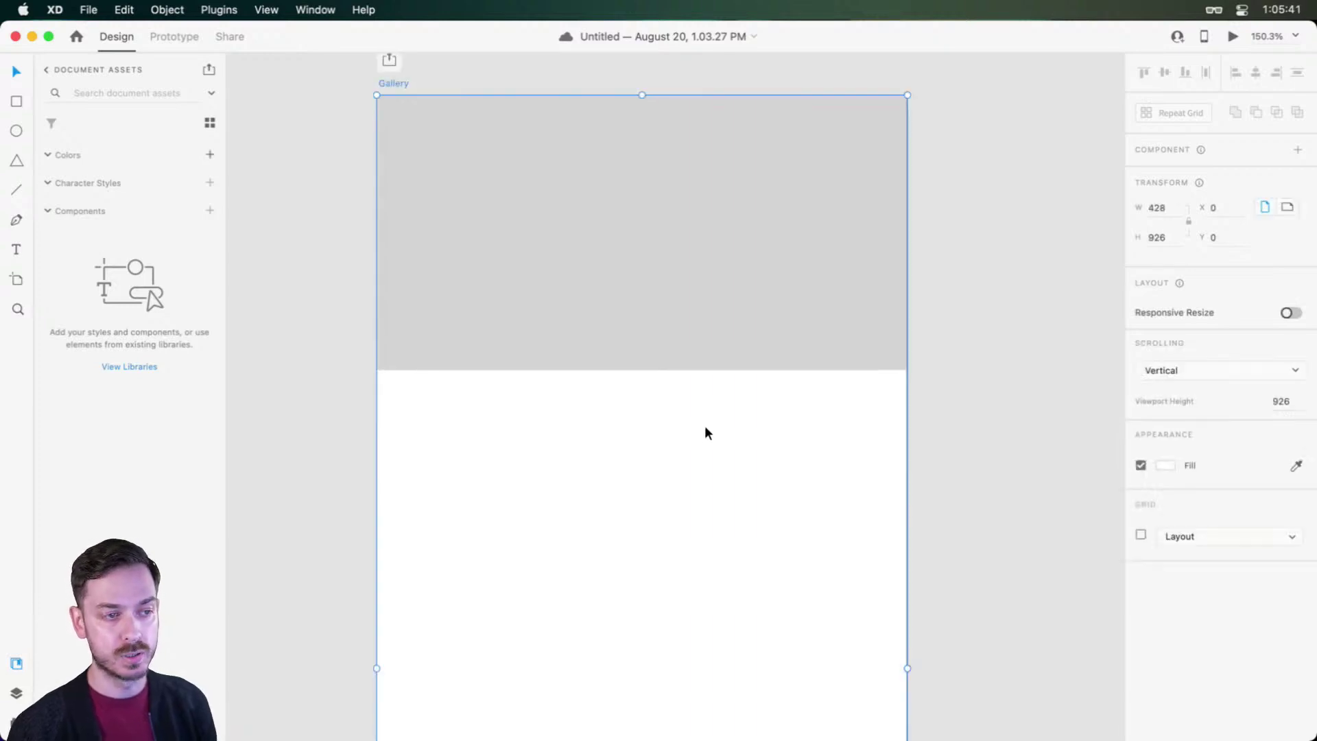
click(1163, 465)
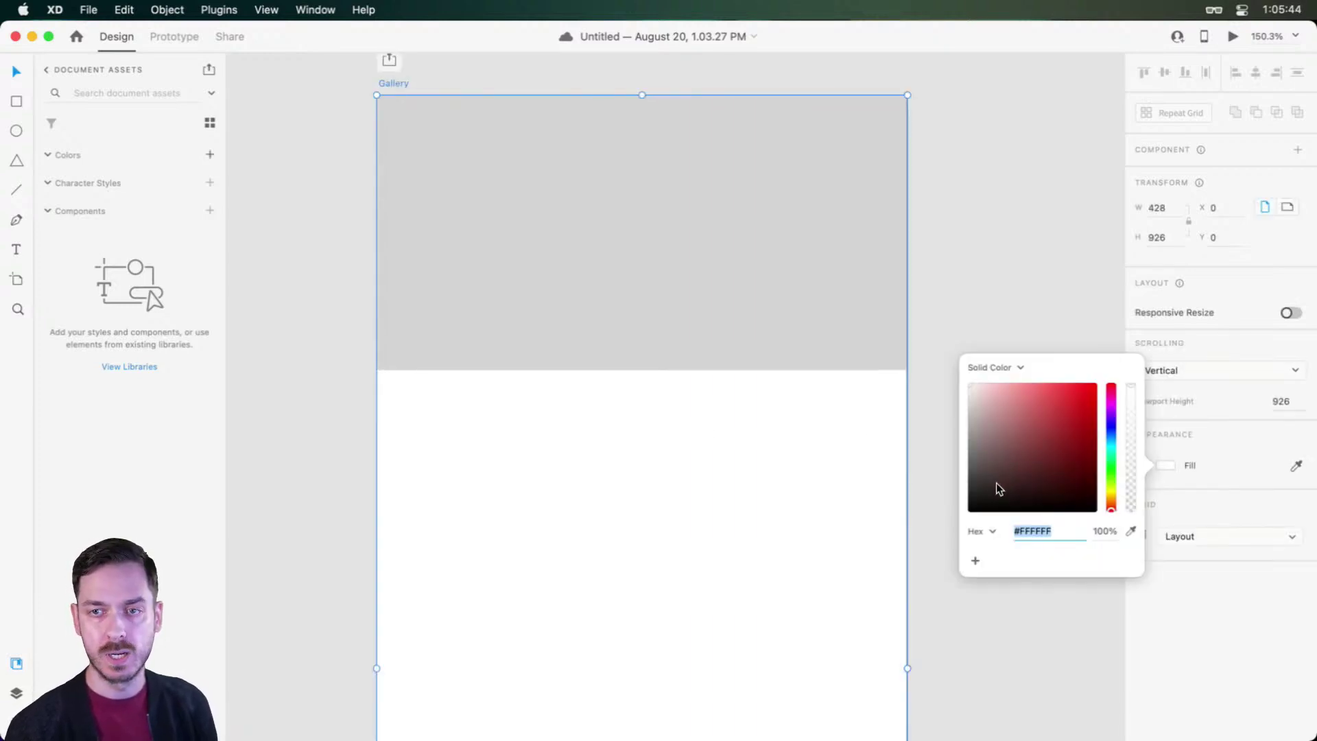
drag(991, 498, 959, 499)
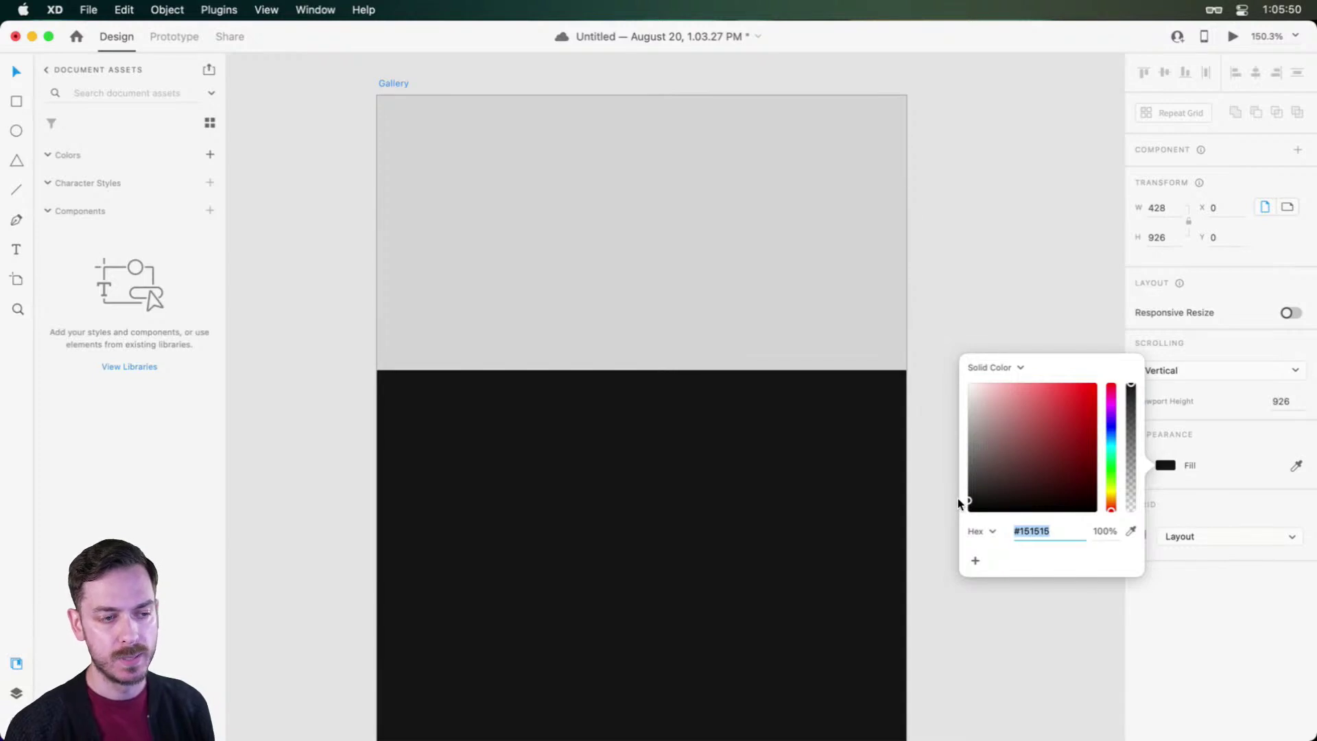
click(1217, 602)
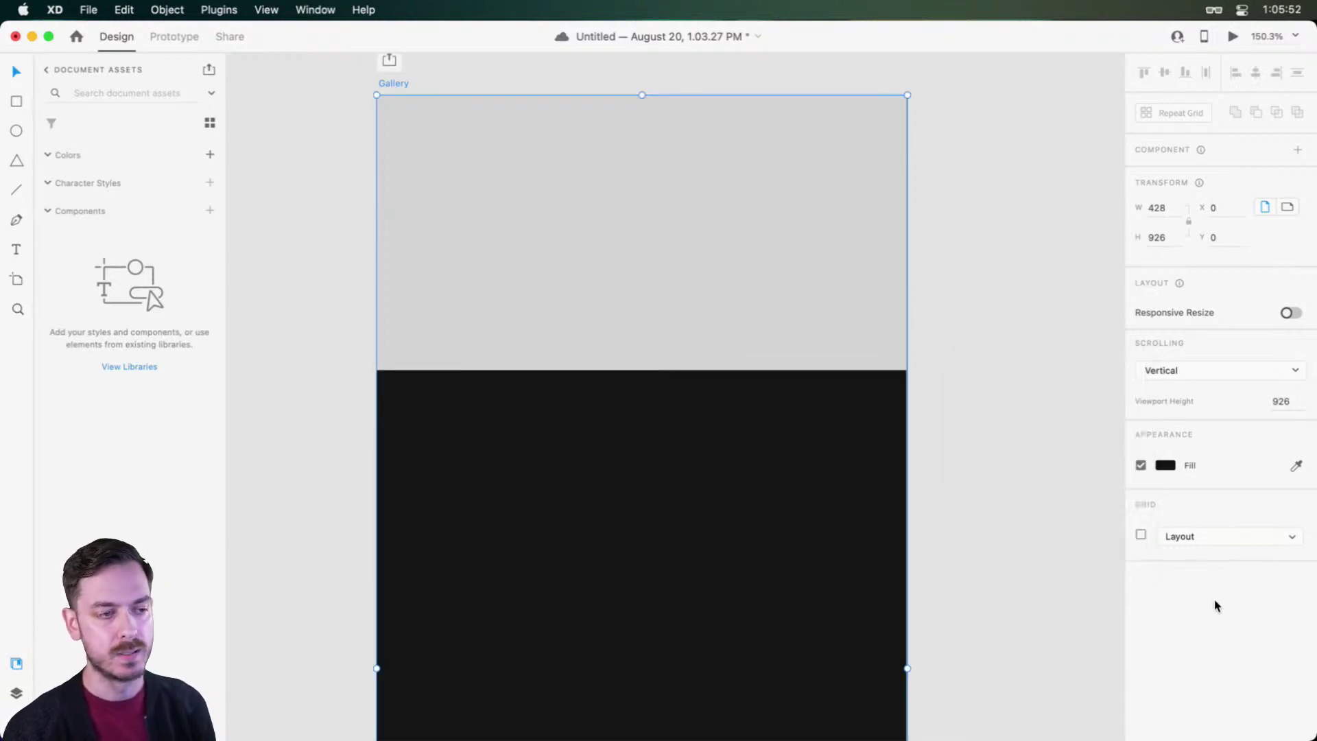
key(Escape)
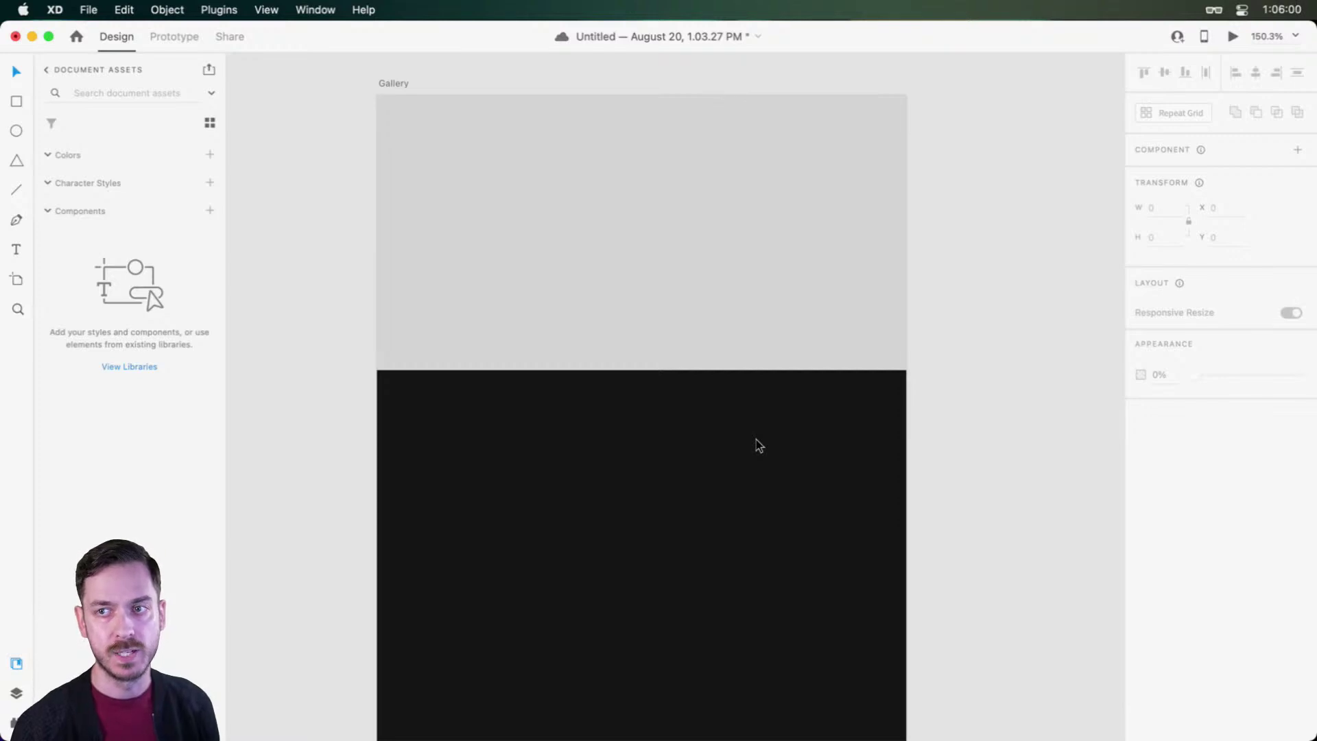
Step: Draw a 116 × 116 square flush with the artboard's left edge, directly below the grey rectangle
click(759, 275)
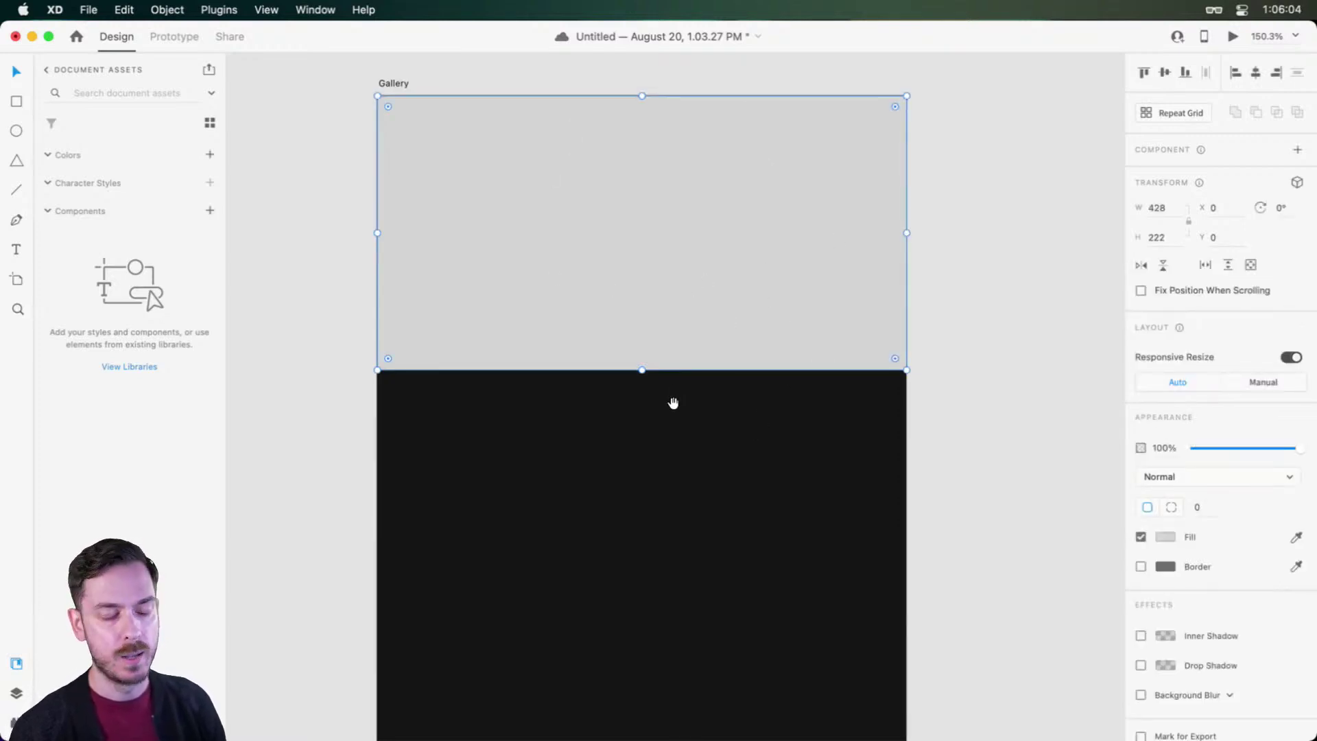
scroll(672, 378, down, 2)
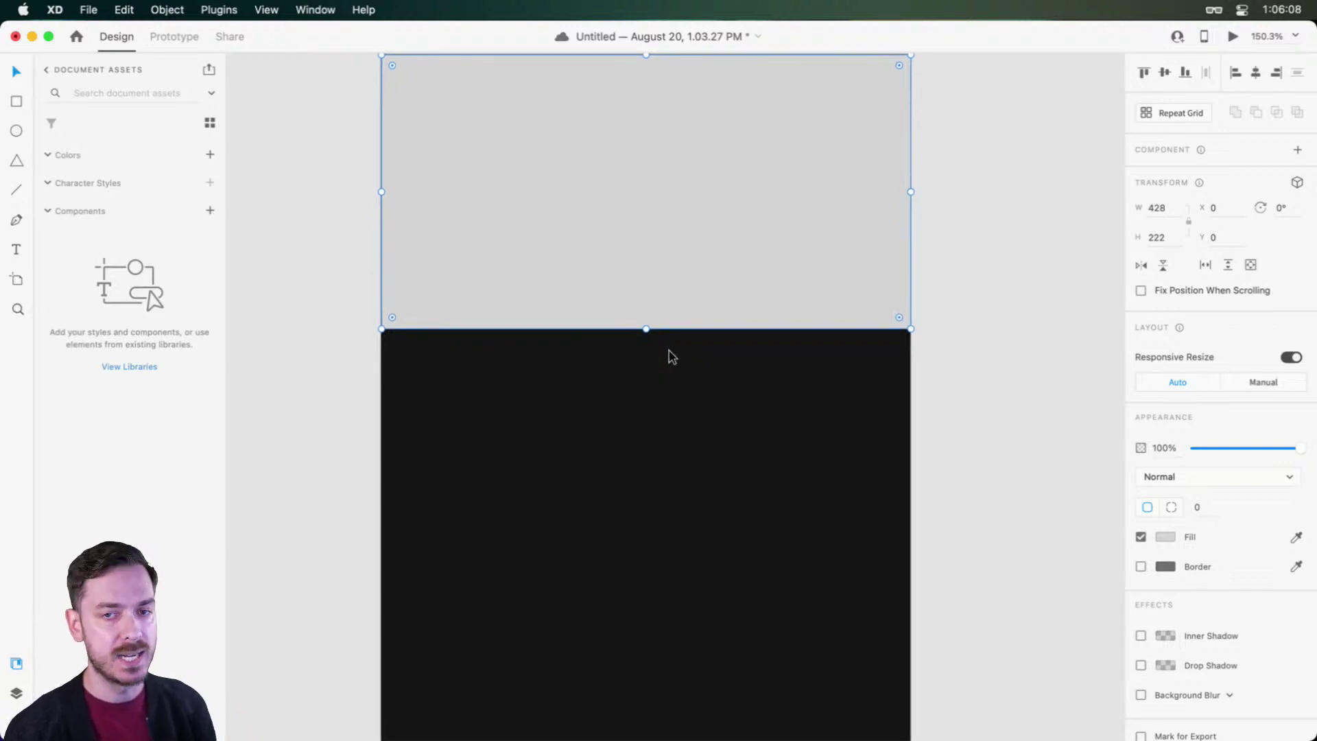
scroll(676, 350, down, 2)
key(r)
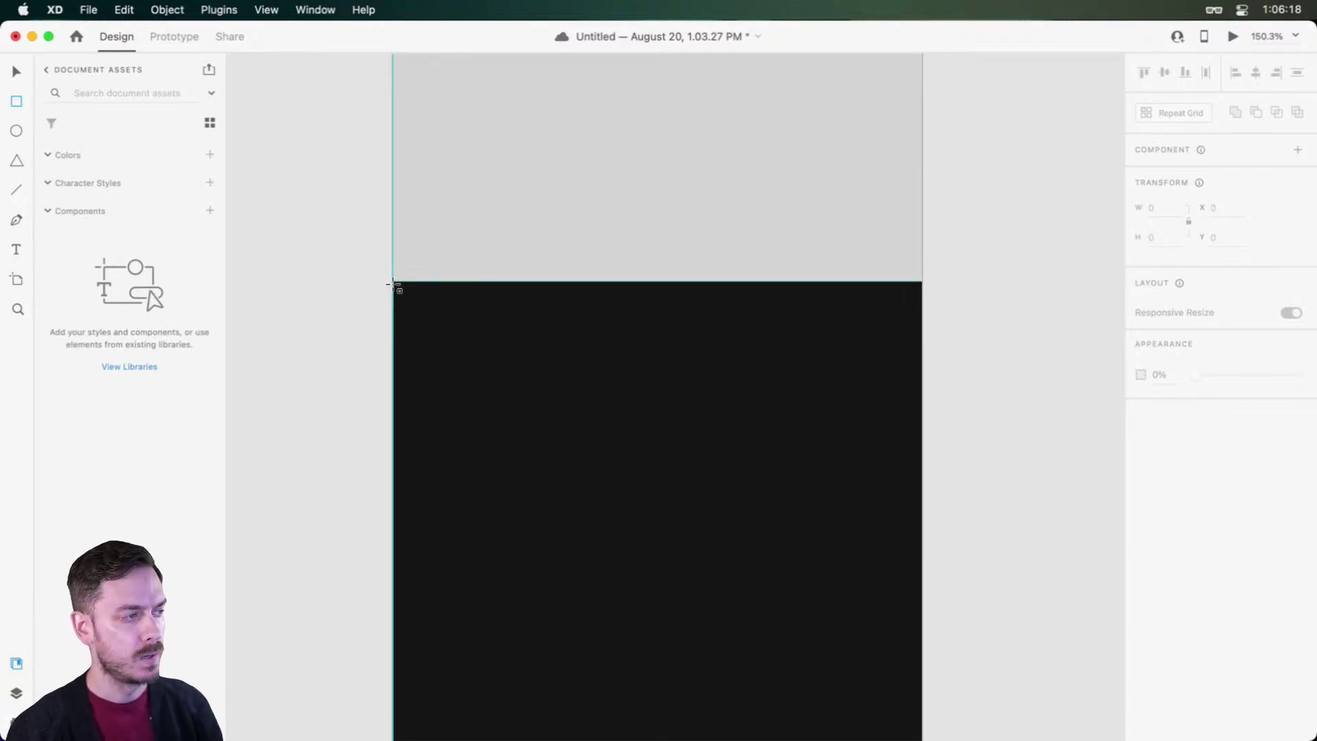
drag(392, 284, 588, 426)
key(v)
Step: Try duplicating the white square twice to make a row of three, and undo both copies
mouse_move(495, 360)
alt+mouse_down()
mouse_move(825, 363)
mouse_move(793, 364)
alt+mouse_up()
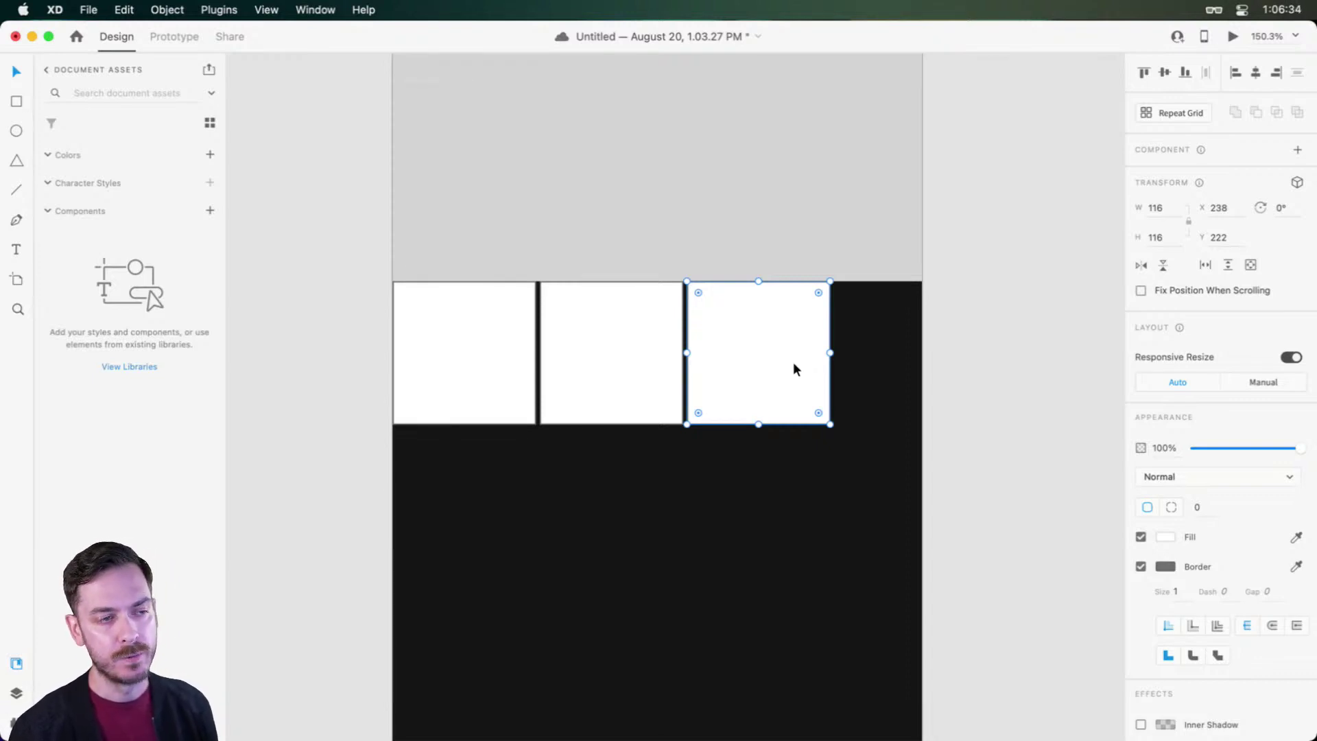
key(super+z)
key(super+z)
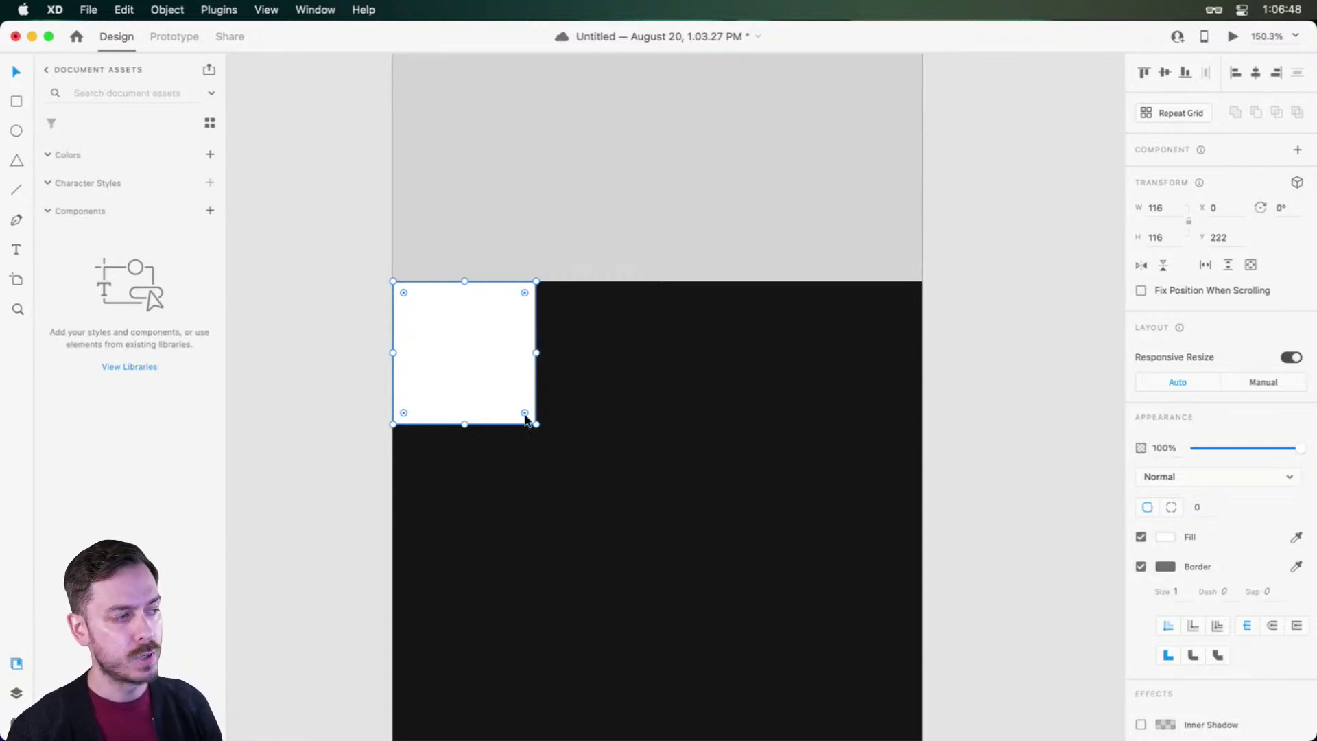
Step: Remove the white square's border and stretch it to a width of 428 so it spans the artboard
click(1140, 566)
click(438, 327)
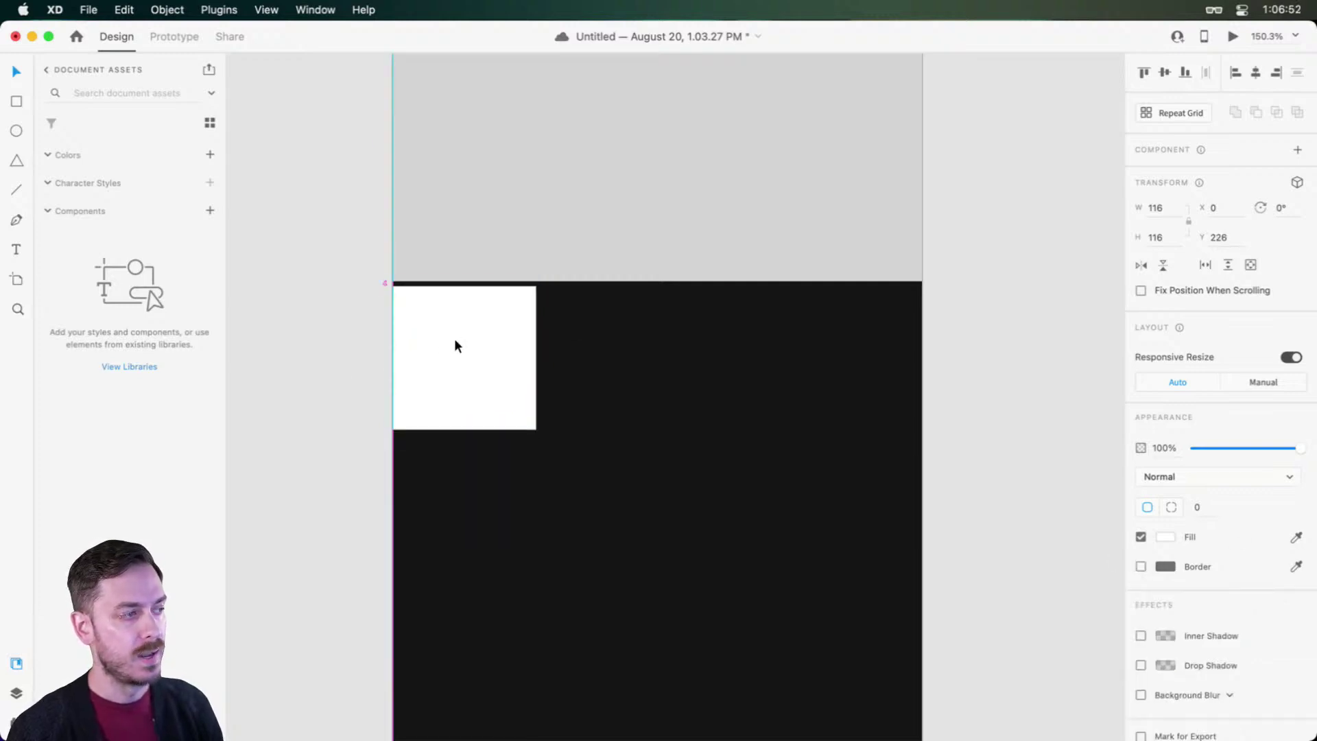
drag(536, 355, 921, 361)
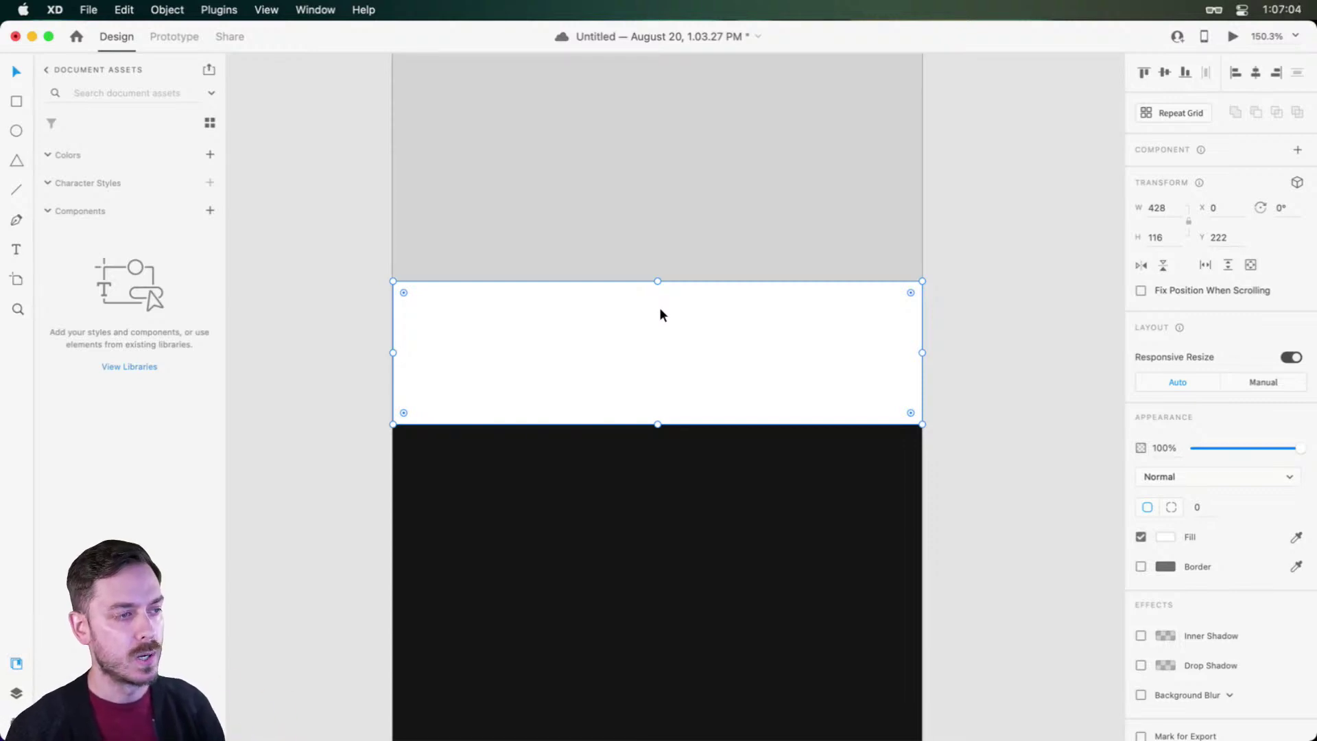
scroll(658, 307, up, 3)
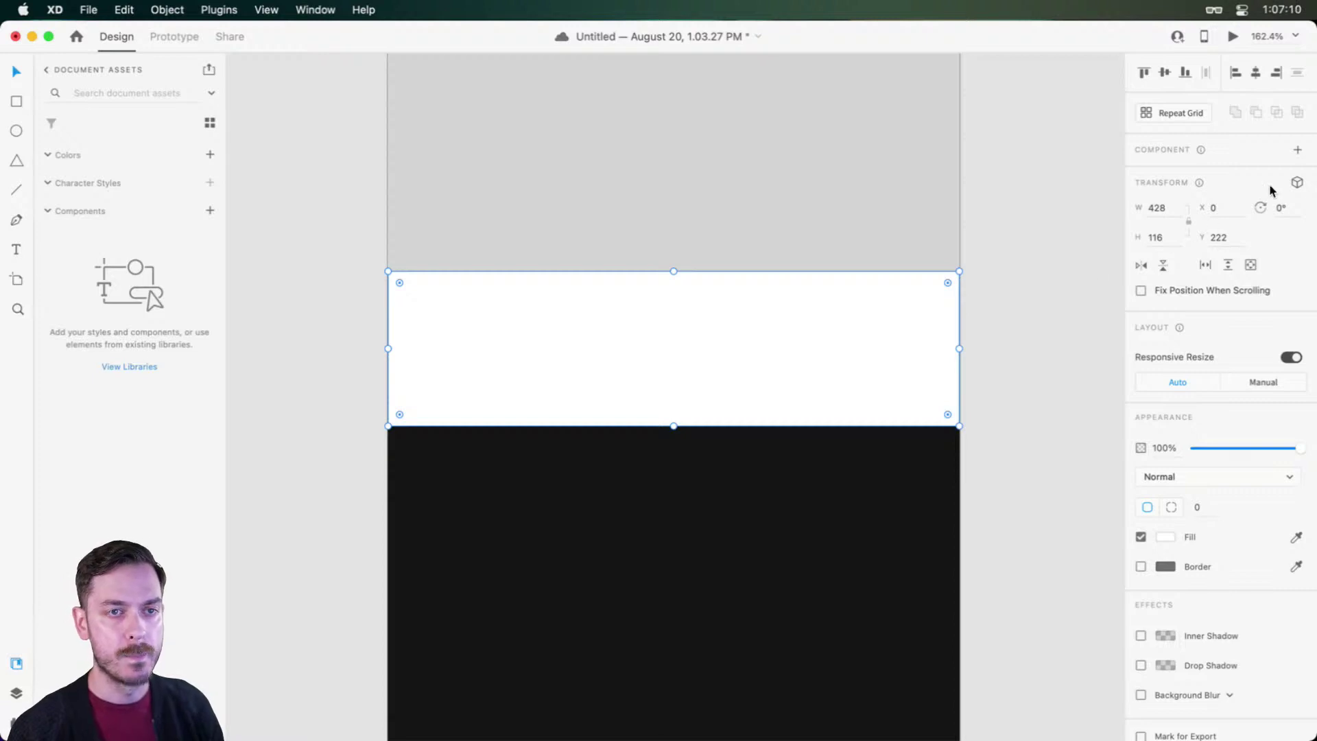
Step: Set the full-width white rectangle's width to one third of the artboard by entering 428/3
click(1105, 224)
click(1105, 224)
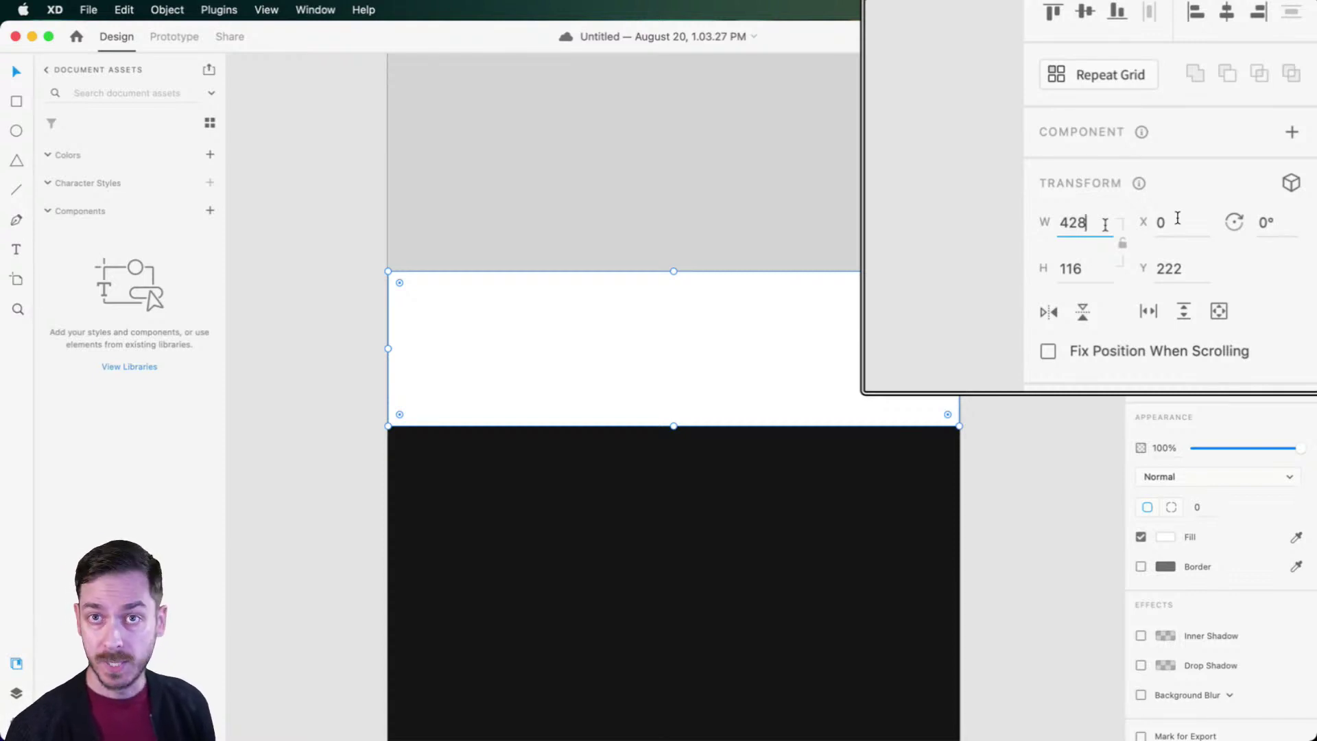
text(/3)
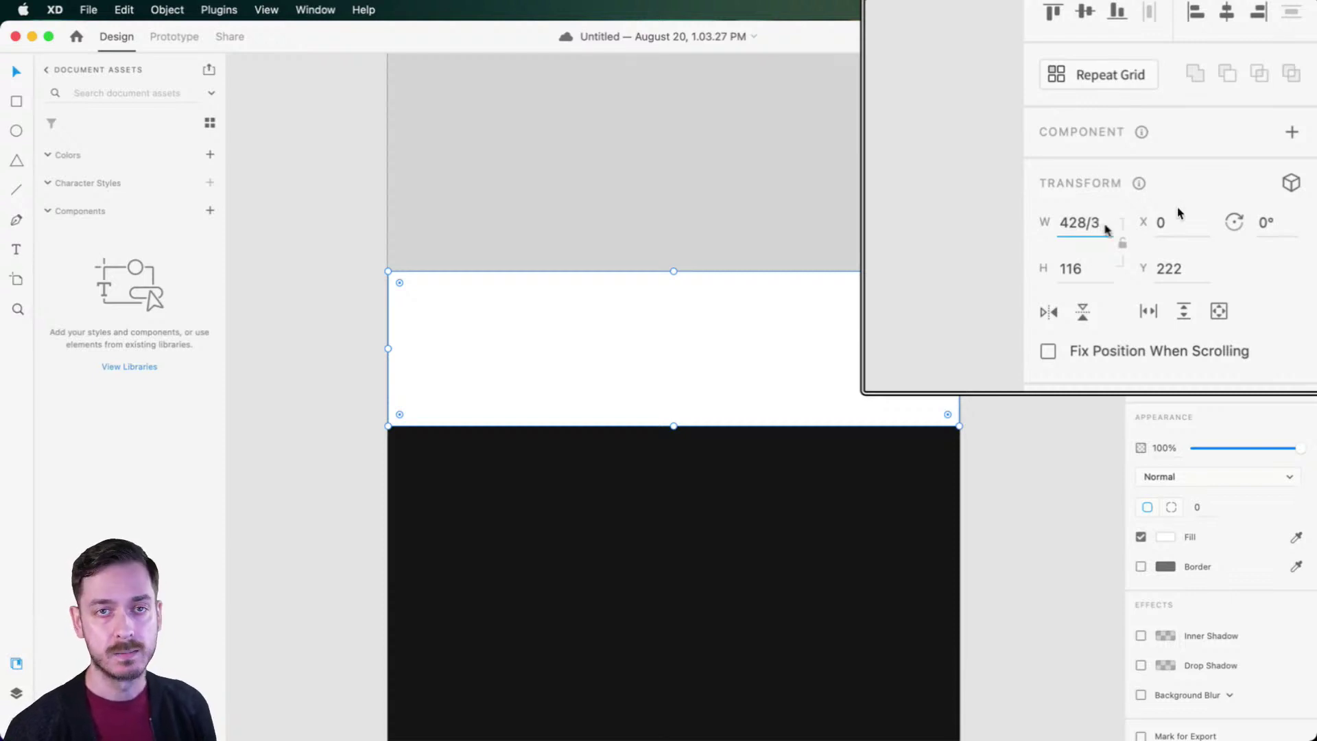
key(Return)
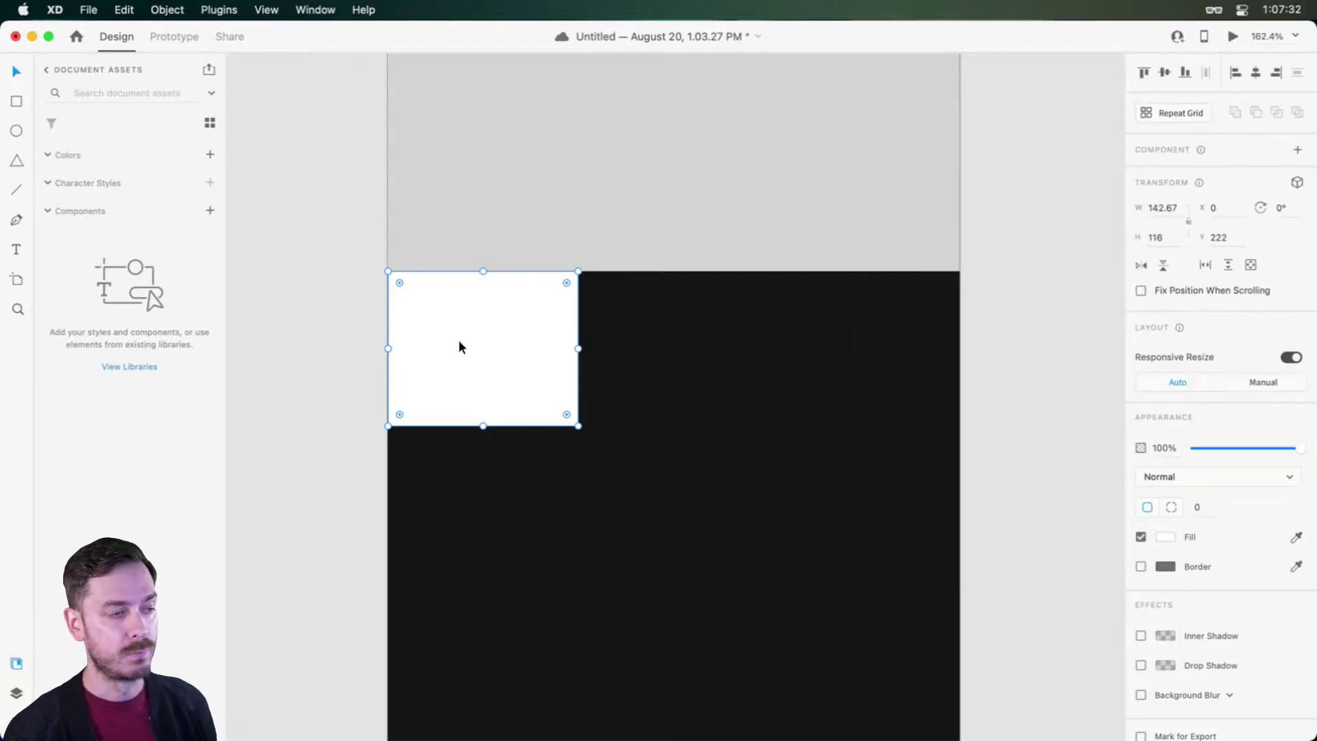
Step: Try duplicating the white rectangle into an edge-to-edge row of three across the artboard, and undo both copies
drag(460, 347, 841, 334)
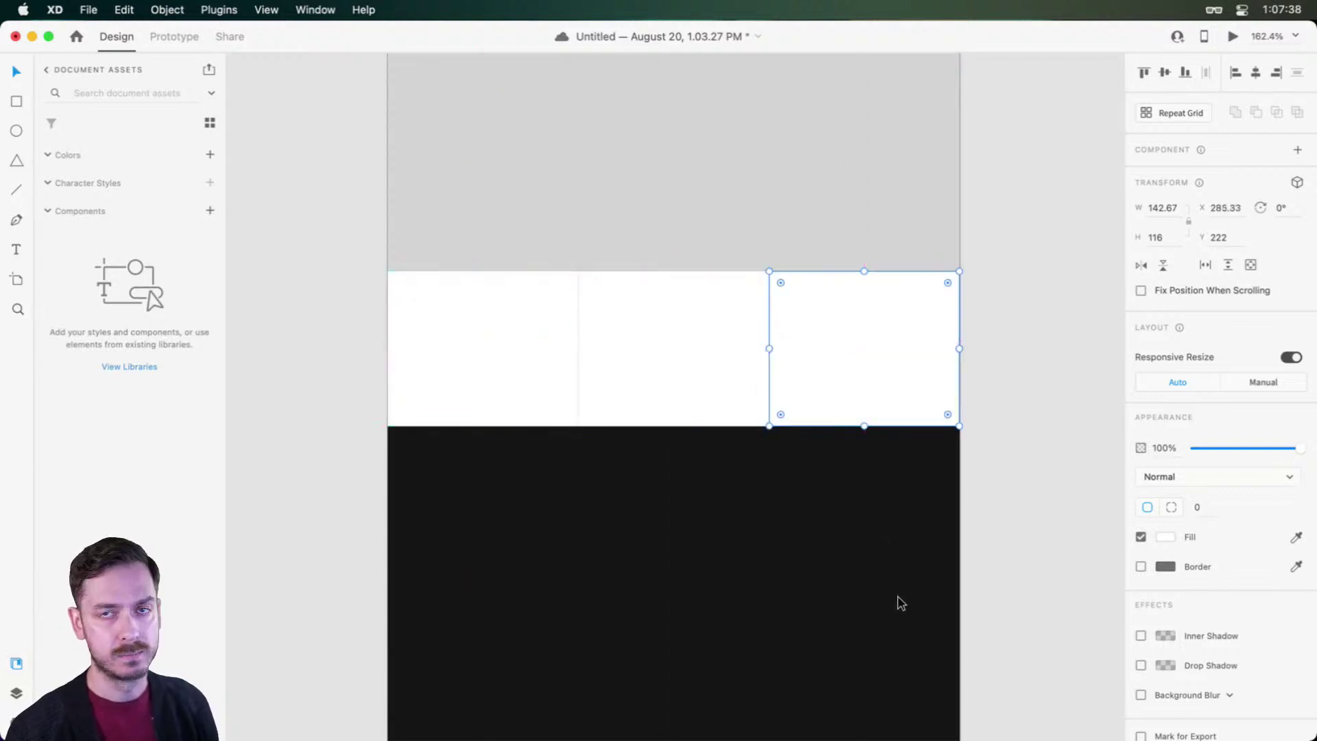
key(super+z)
key(super+z)
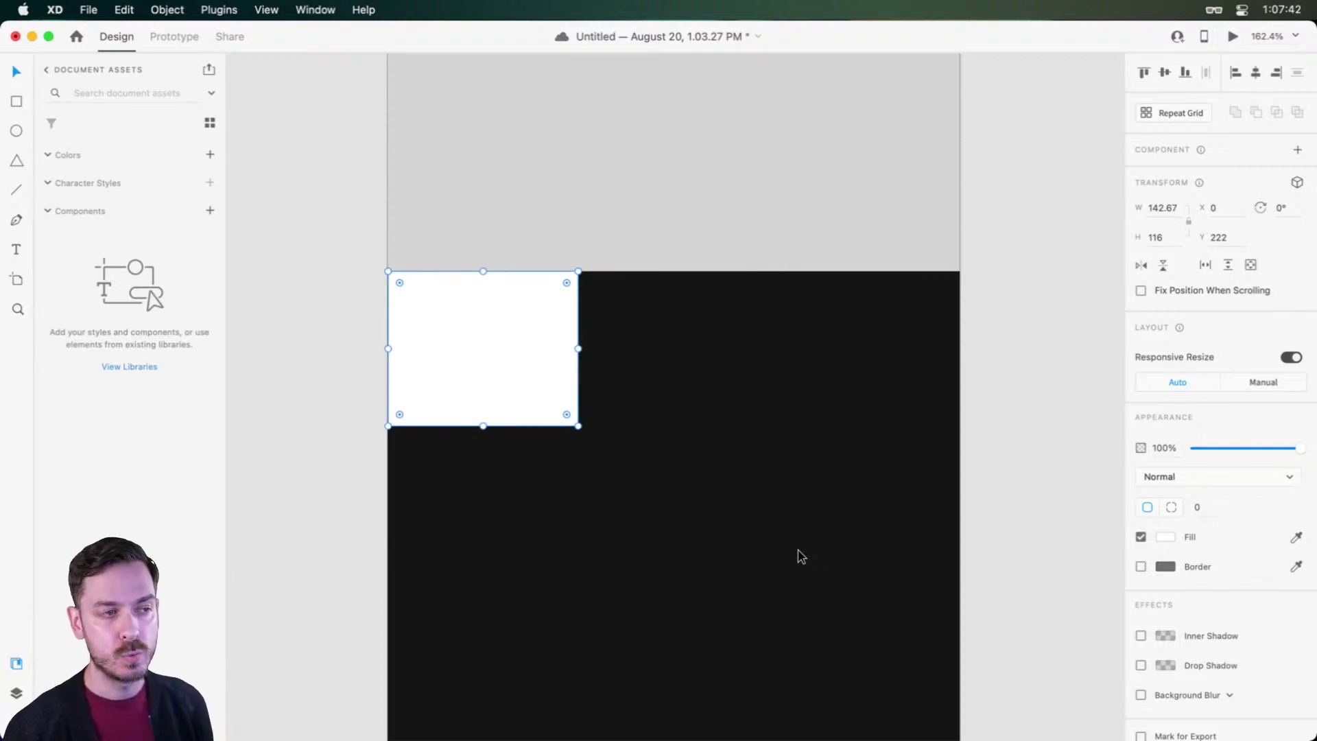
Step: Narrow the white rectangle to a width of 138.67, and round that width down to 138
click(1176, 212)
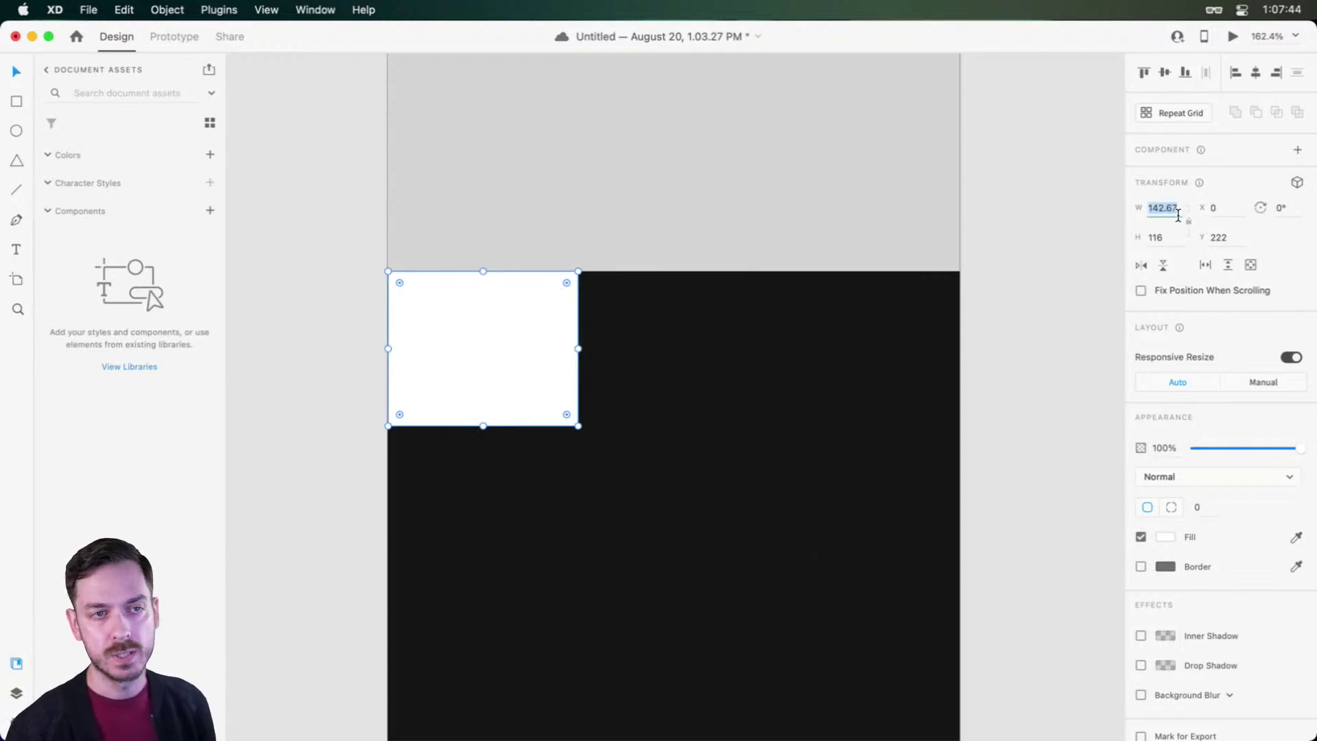
click(1179, 212)
text(138.67)
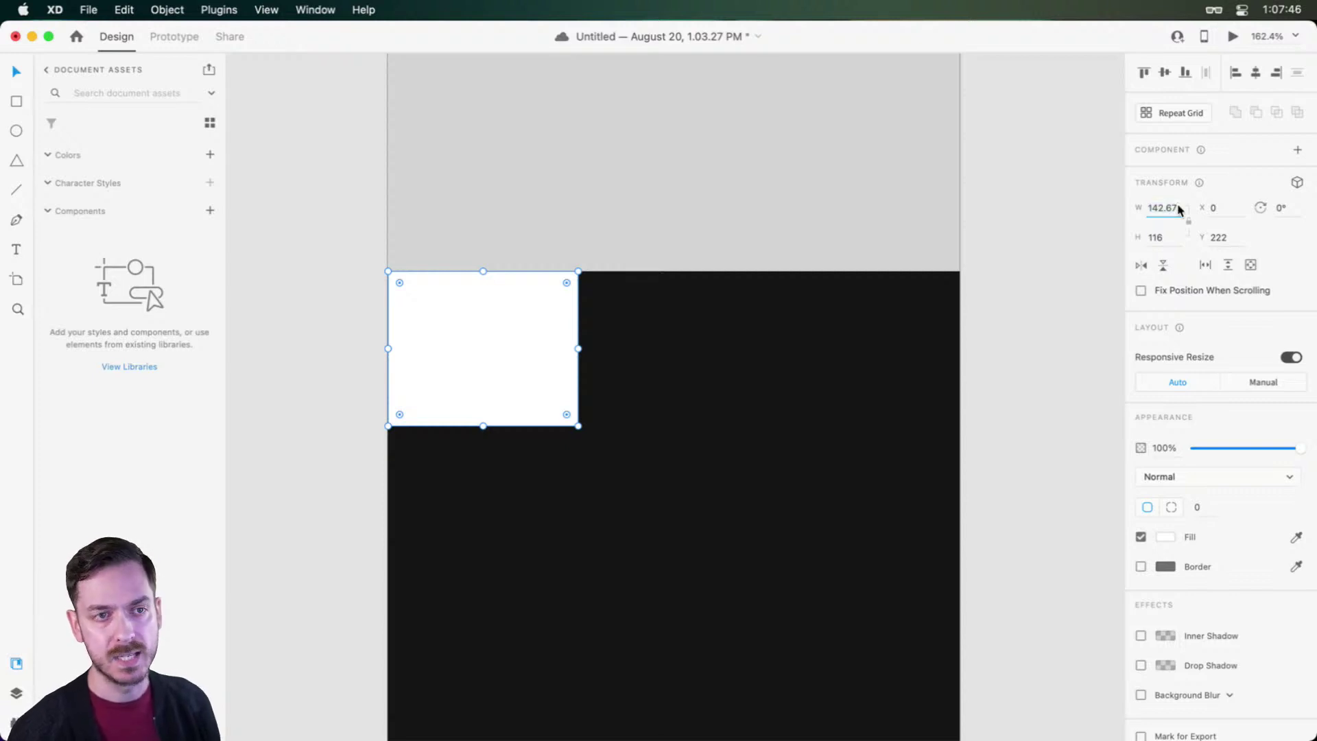
key(Return)
click(1178, 215)
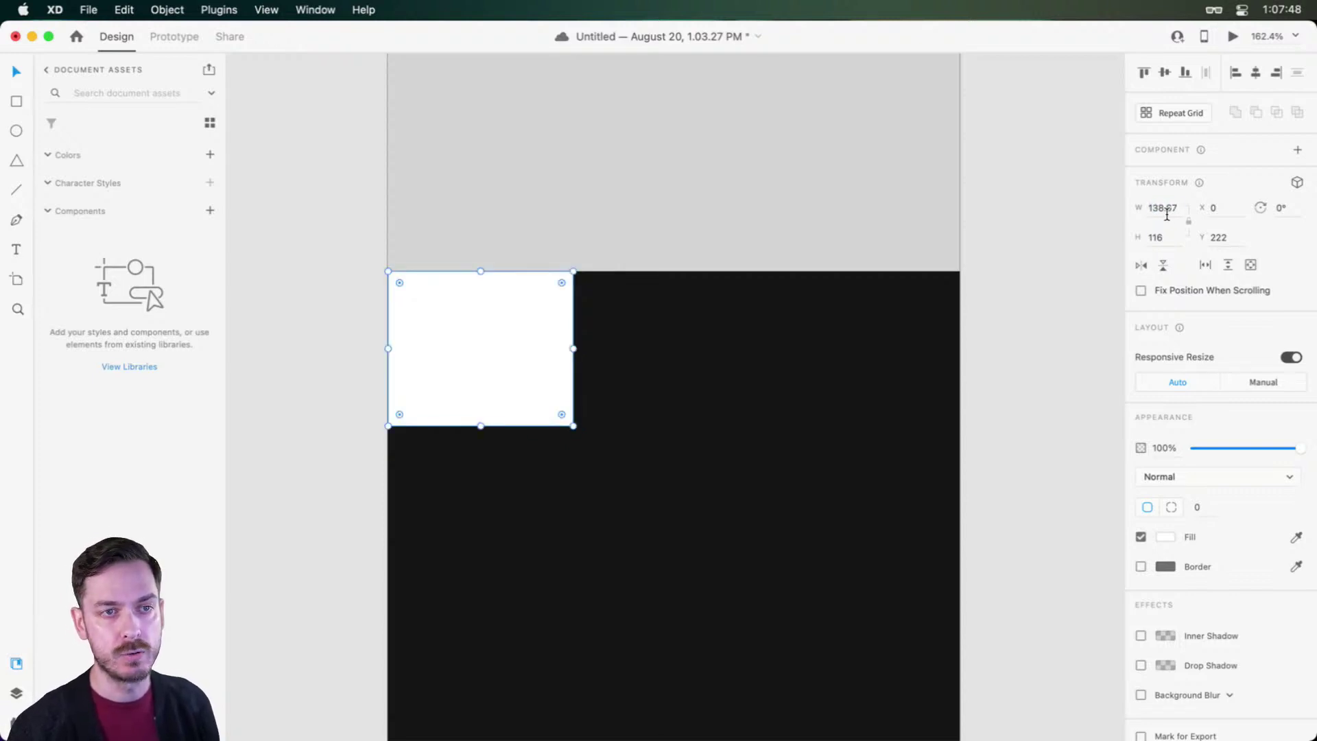
key(BackSpace)
key(BackSpace)
key(Return)
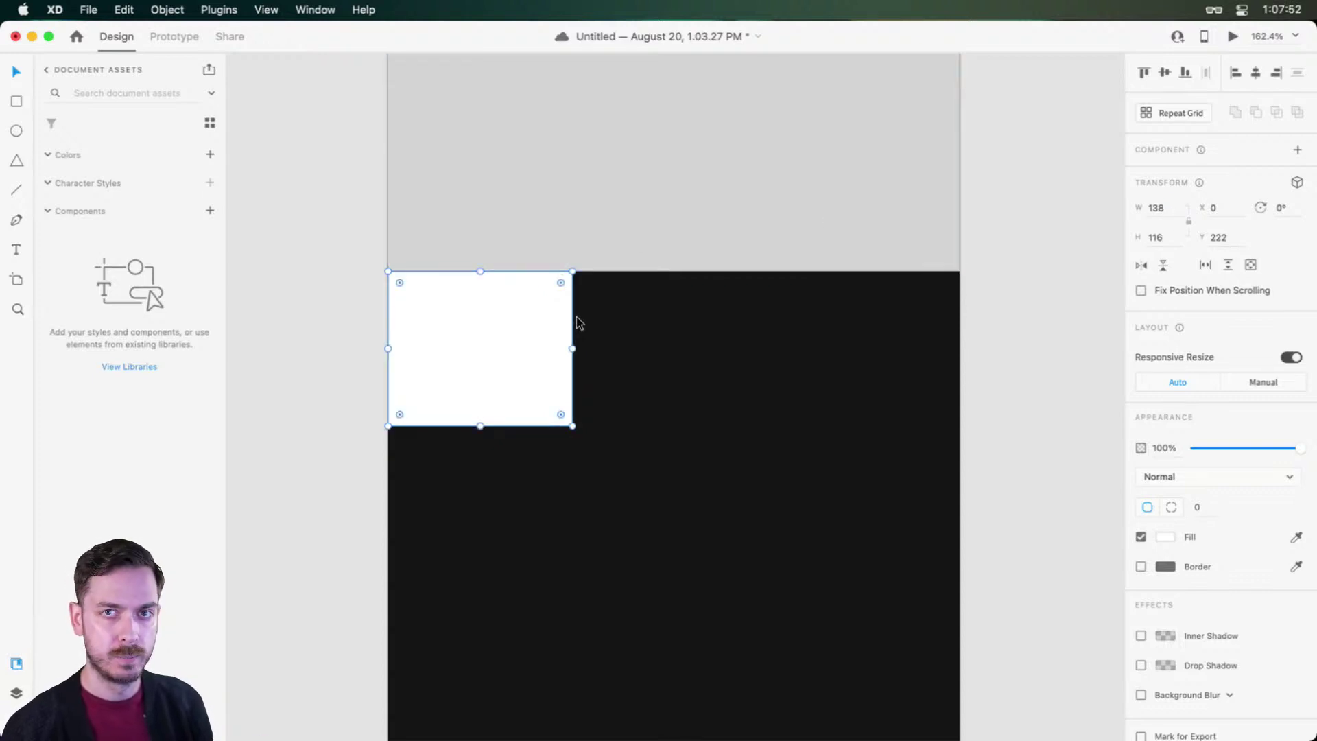
Step: Try placing copies of the 138-wide rectangle at the artboard's centre and right edge, and undo the copies and width changes
drag(497, 344, 691, 332)
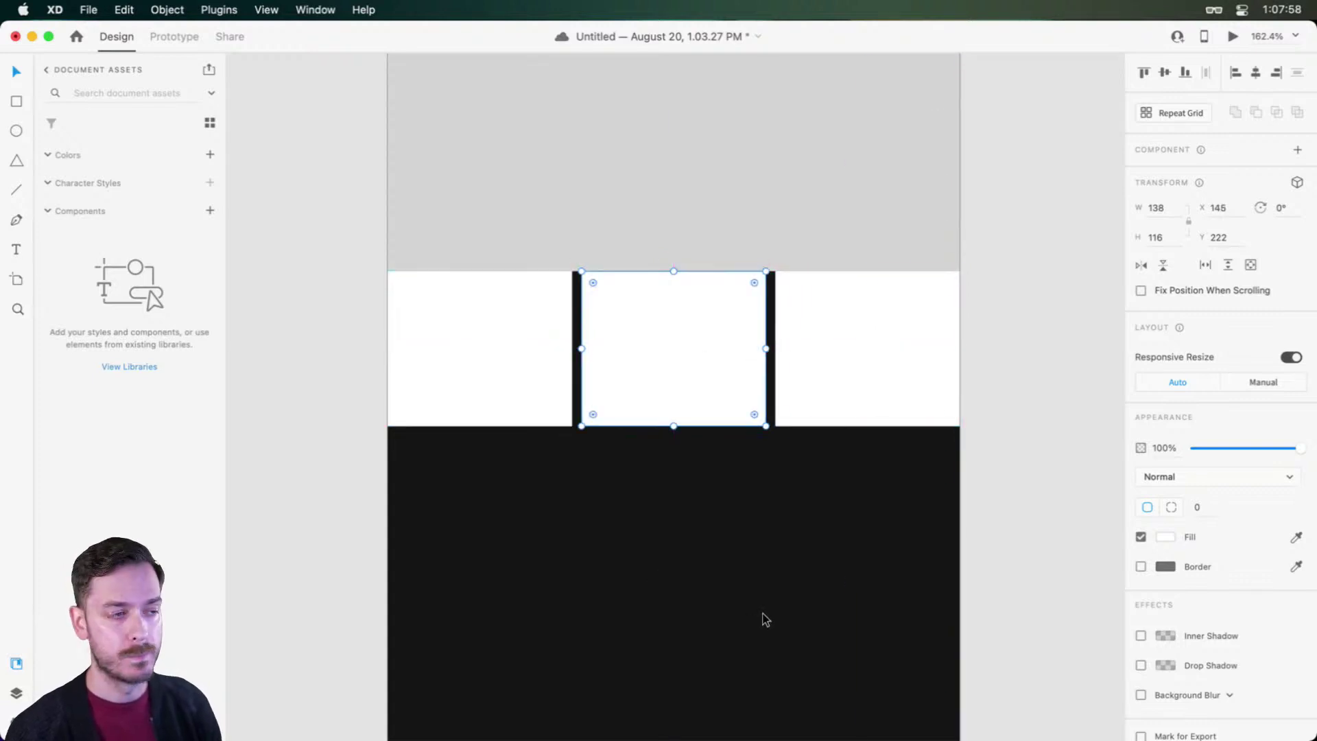
key(super+z)
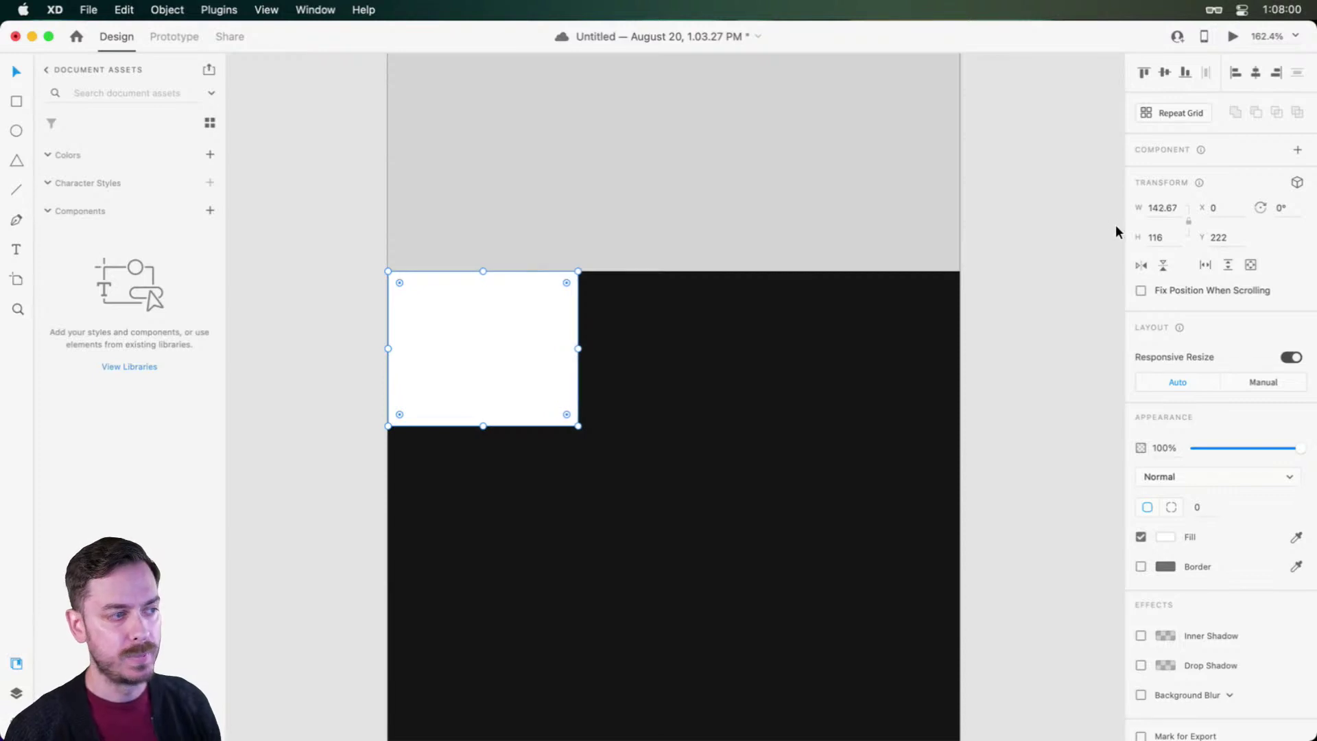
Step: Set the white rectangle's width to 138.67
click(1159, 208)
key(Right)
key(BackSpace)
key(BackSpace)
key(BackSpace)
key(BackSpace)
key(BackSpace)
key(BackSpace)
text(138.67)
key(Return)
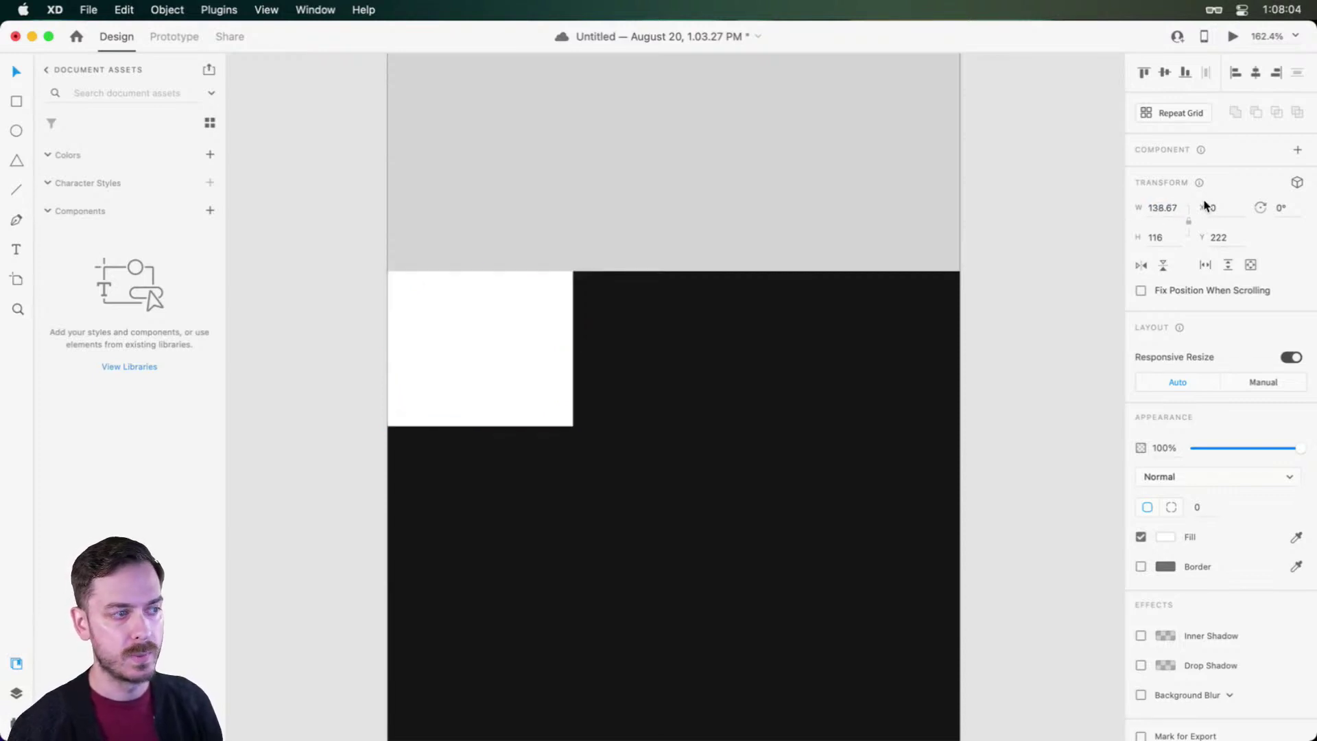
Step: Try a row of three with copies of the 138.67-wide rectangle, and undo the copies and the width change
drag(488, 318, 682, 292)
key(Escape)
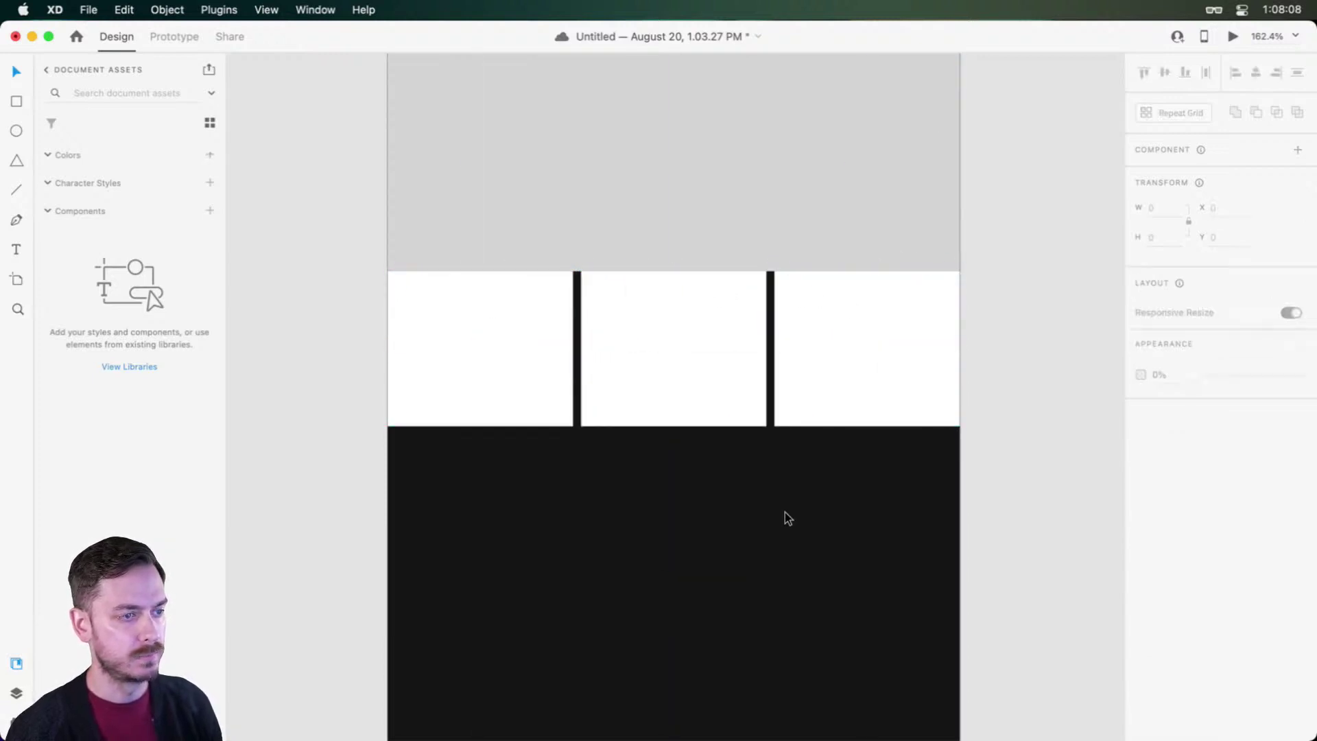
key(super+z)
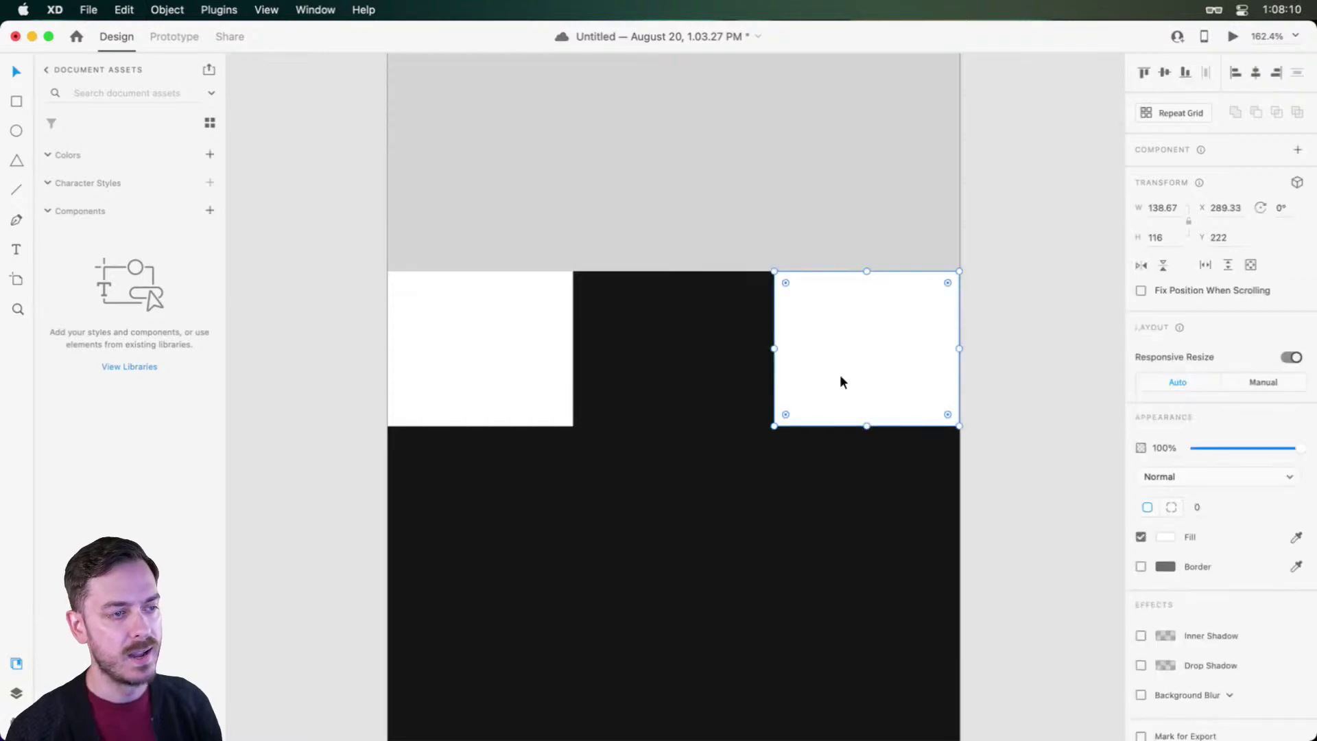
key(super+z)
key(super+z)
Step: Reduce the white rectangle's width by 2 to 140.67
click(1168, 214)
click(1170, 214)
key(Down)
key(Down)
key(Escape)
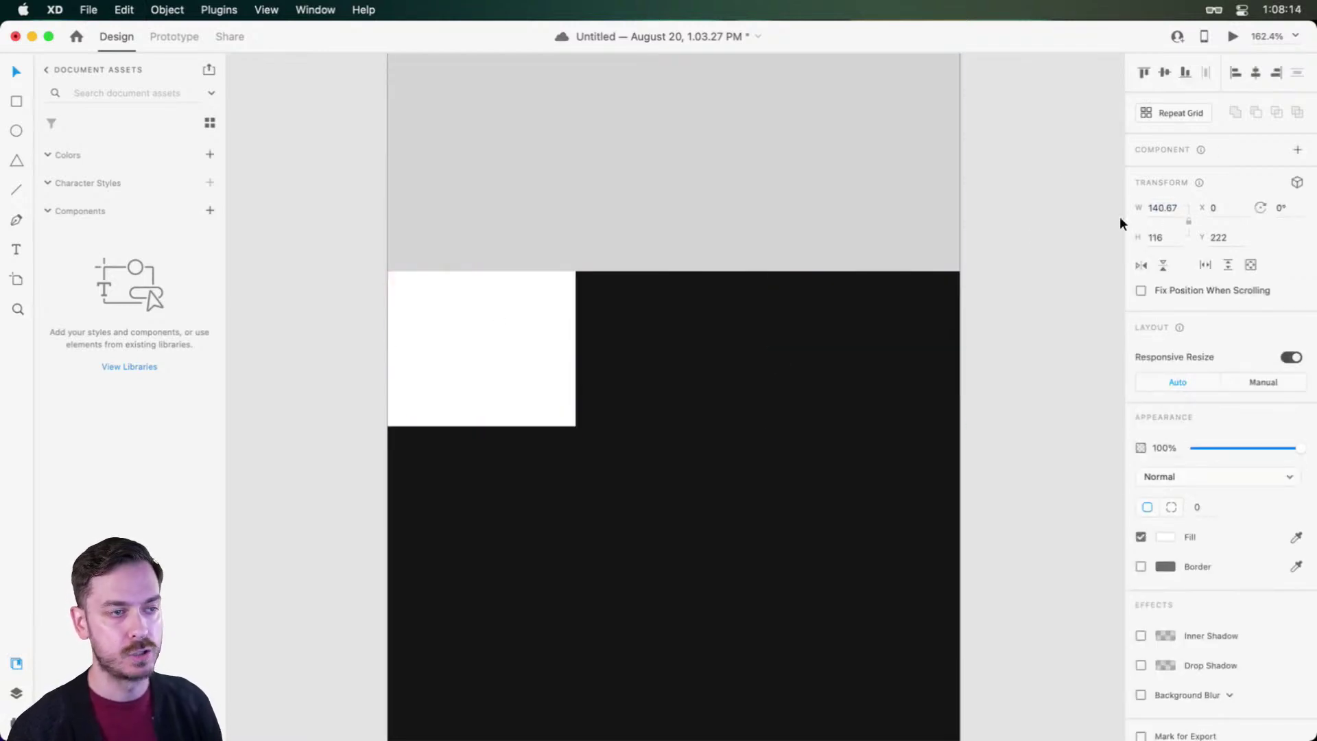
Step: Try copies of the 140.67-wide rectangle at the artboard's centre and right edge, and undo both copies
drag(470, 317, 649, 324)
key(Escape)
click(646, 302)
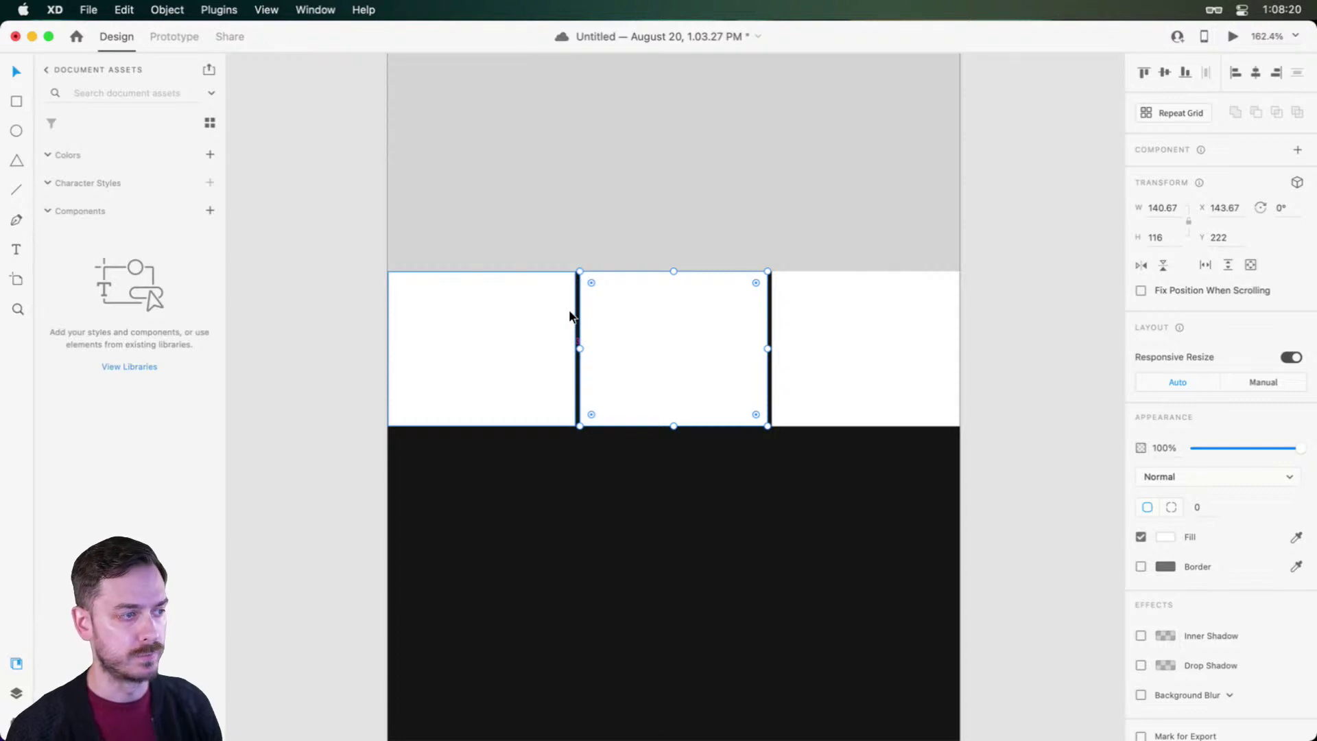
key(super+z)
key(super+z)
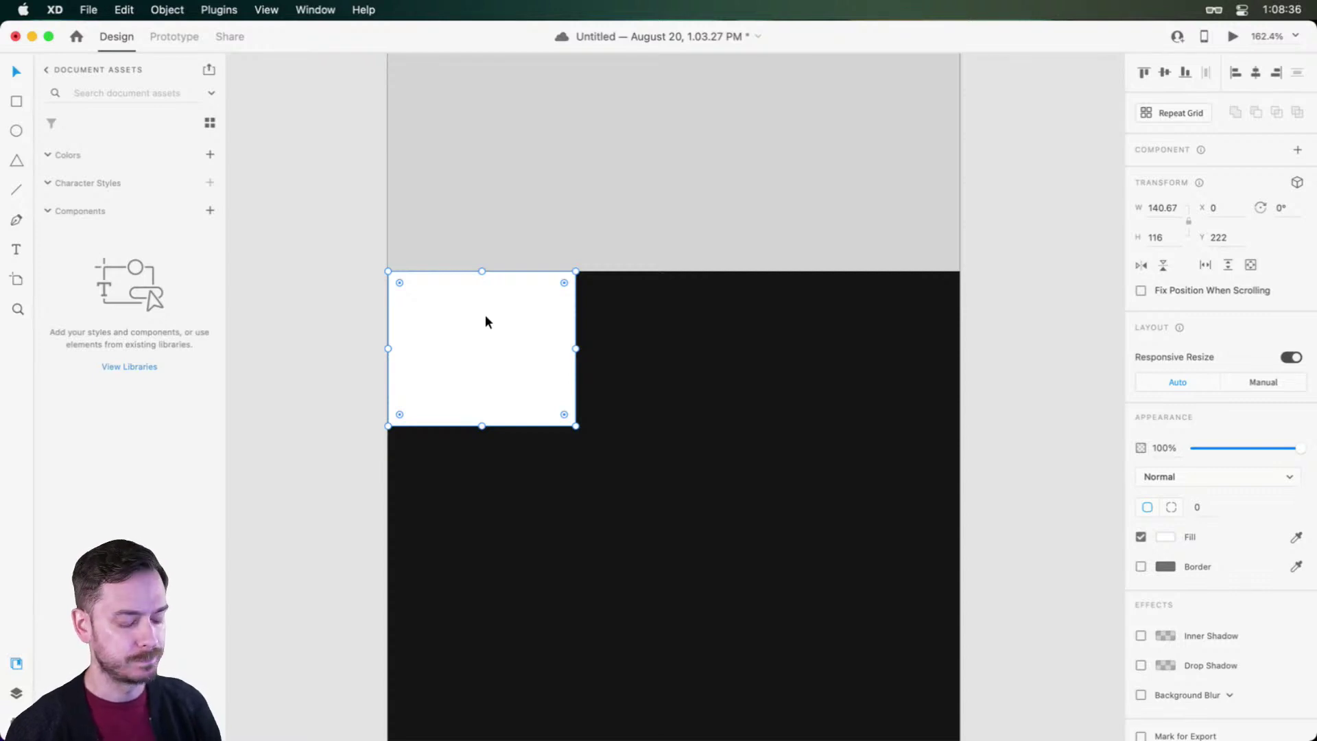
Step: Save the document
key(super+s)
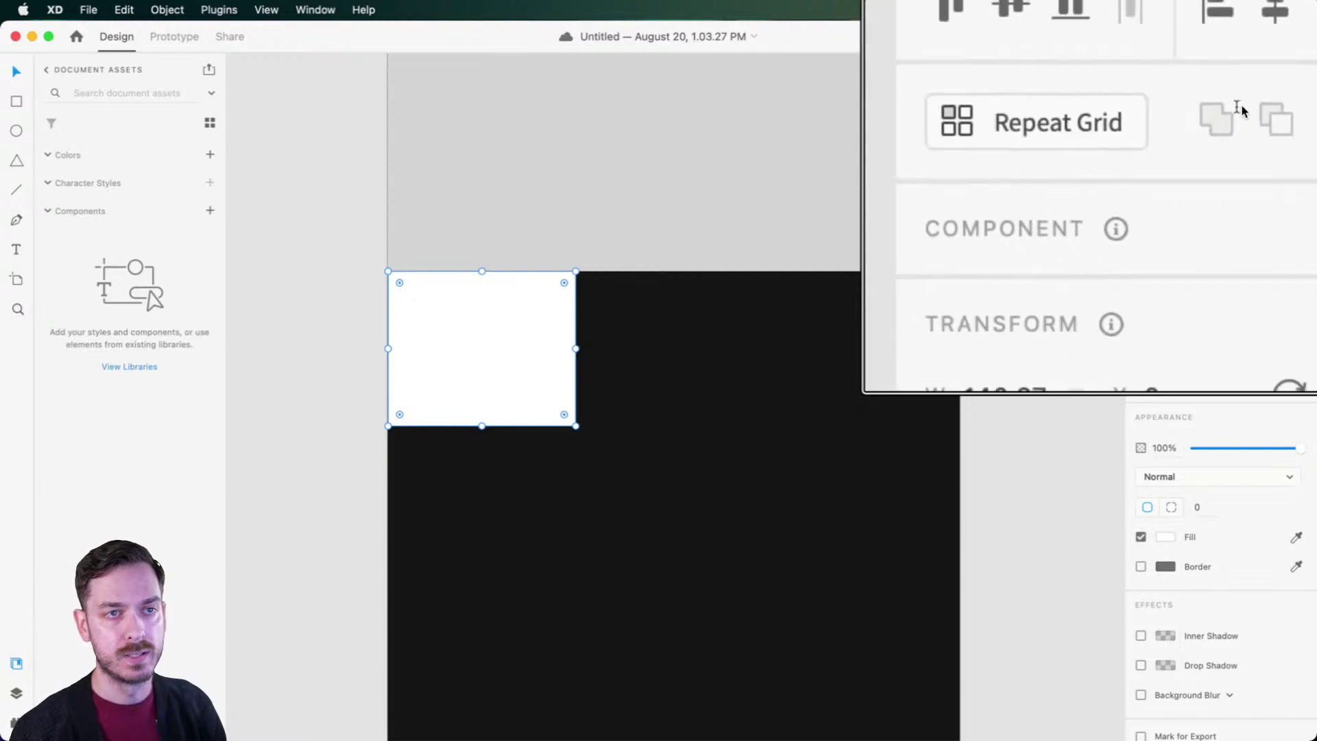
Step: Convert the white rectangle into a Repeat Grid, extend it to three columns, and tighten the gaps to about 3
click(1193, 113)
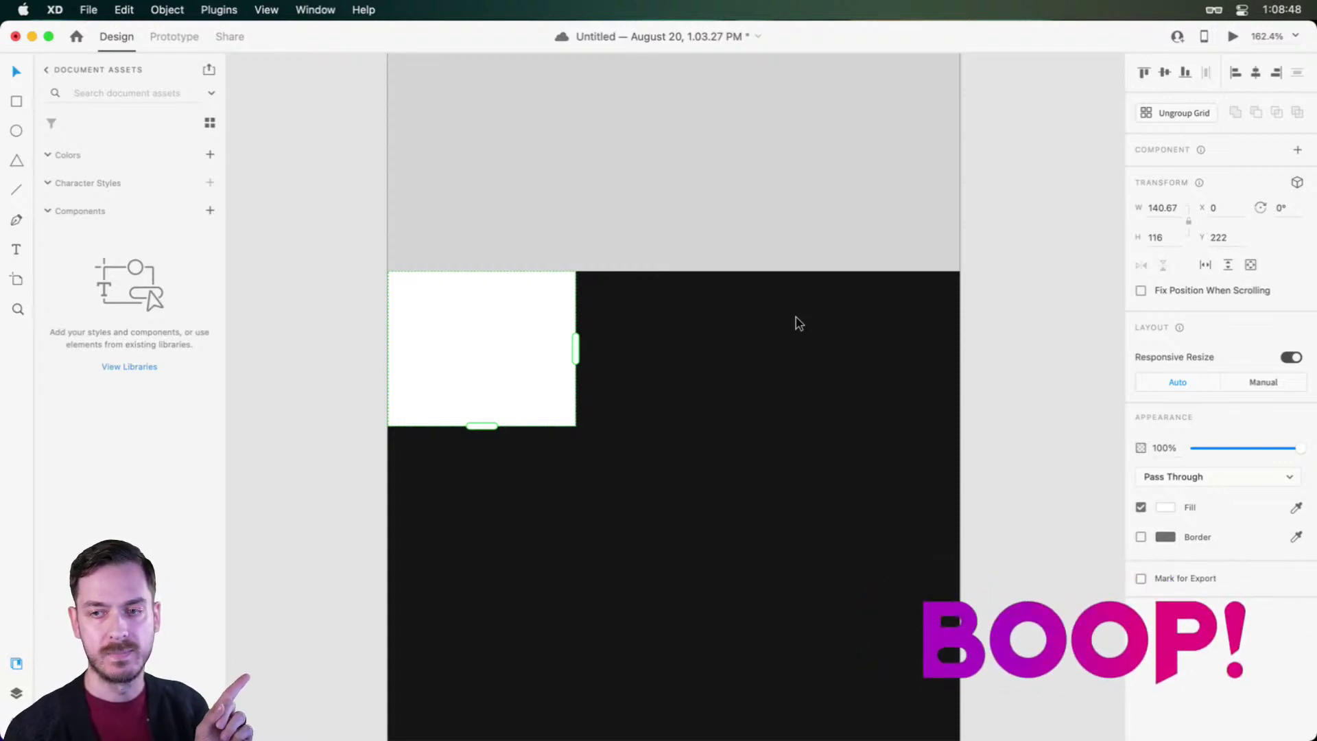
scroll(436, 332, up, 5)
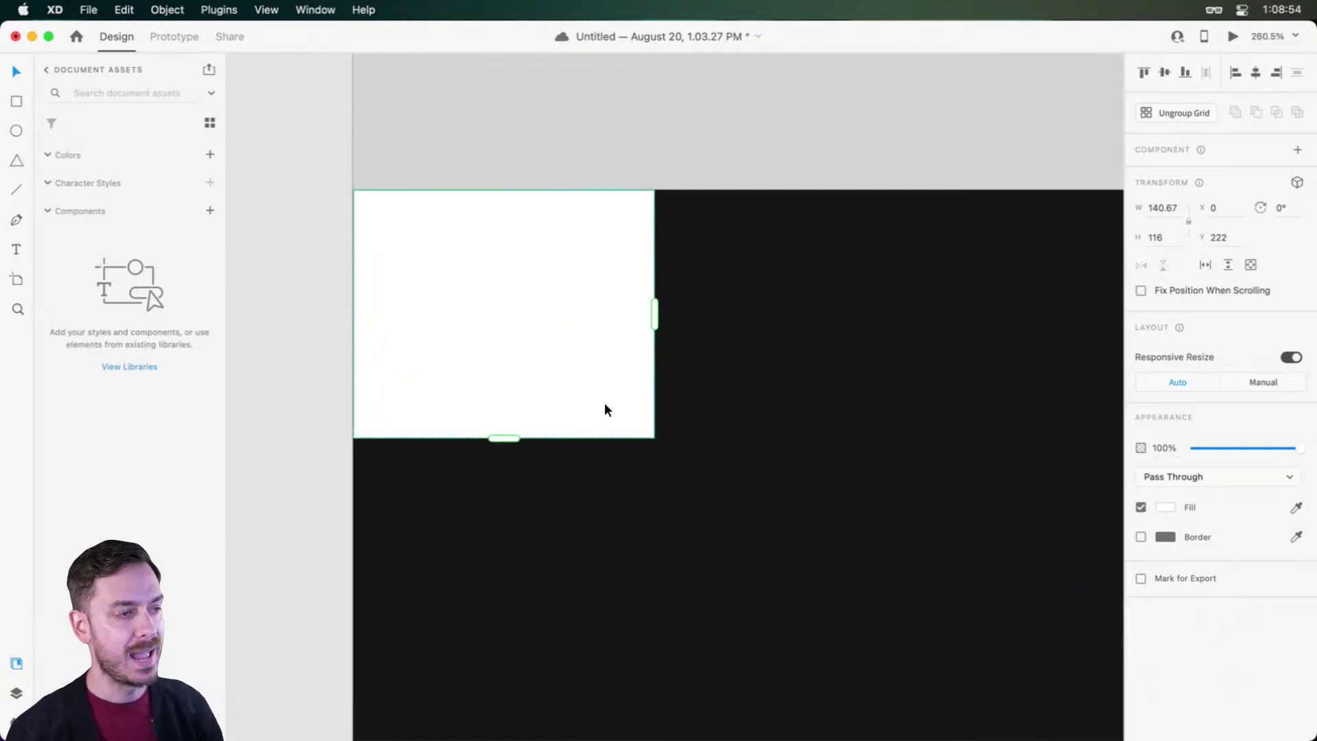
scroll(604, 402, down, 3)
drag(718, 382, 627, 324)
drag(507, 268, 1036, 271)
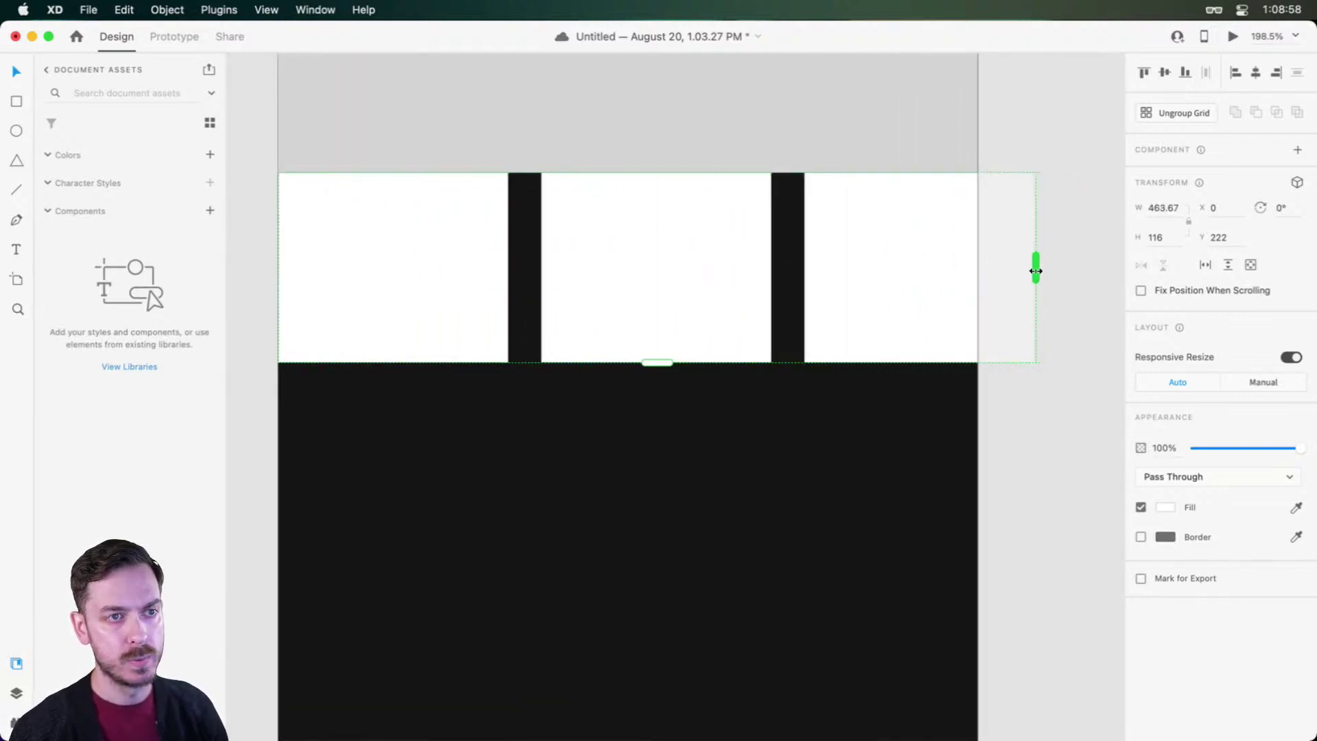
drag(787, 256, 729, 248)
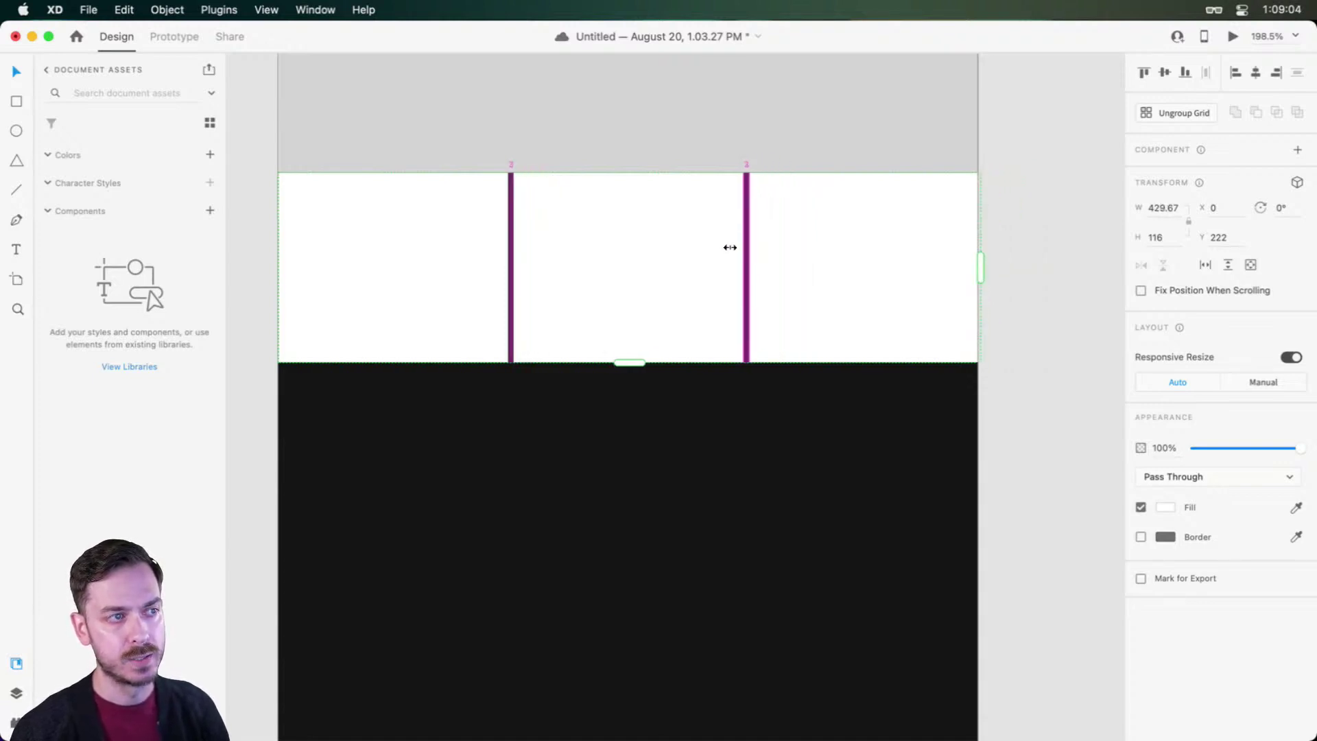
Step: Undo the grid's extra columns and its conversion to a Repeat Grid, leaving the single white rectangle
click(1088, 491)
click(942, 349)
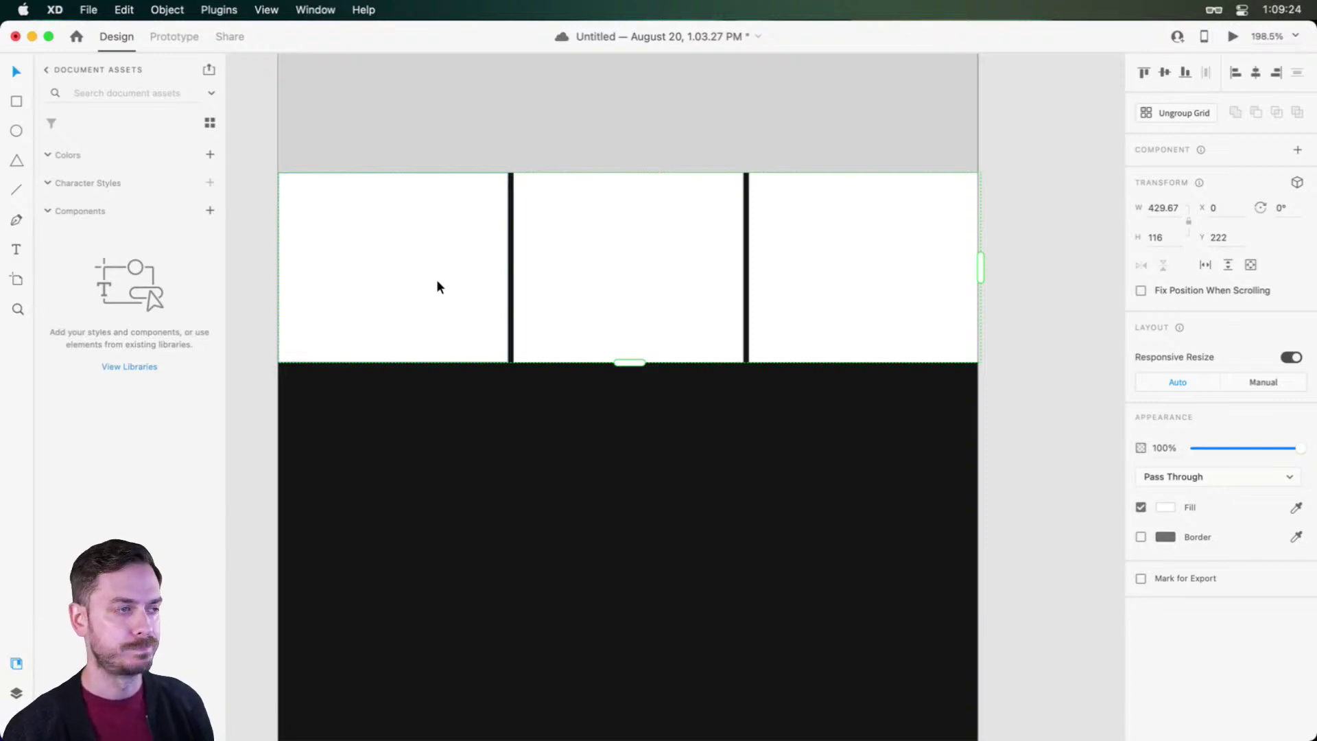
key(super+z)
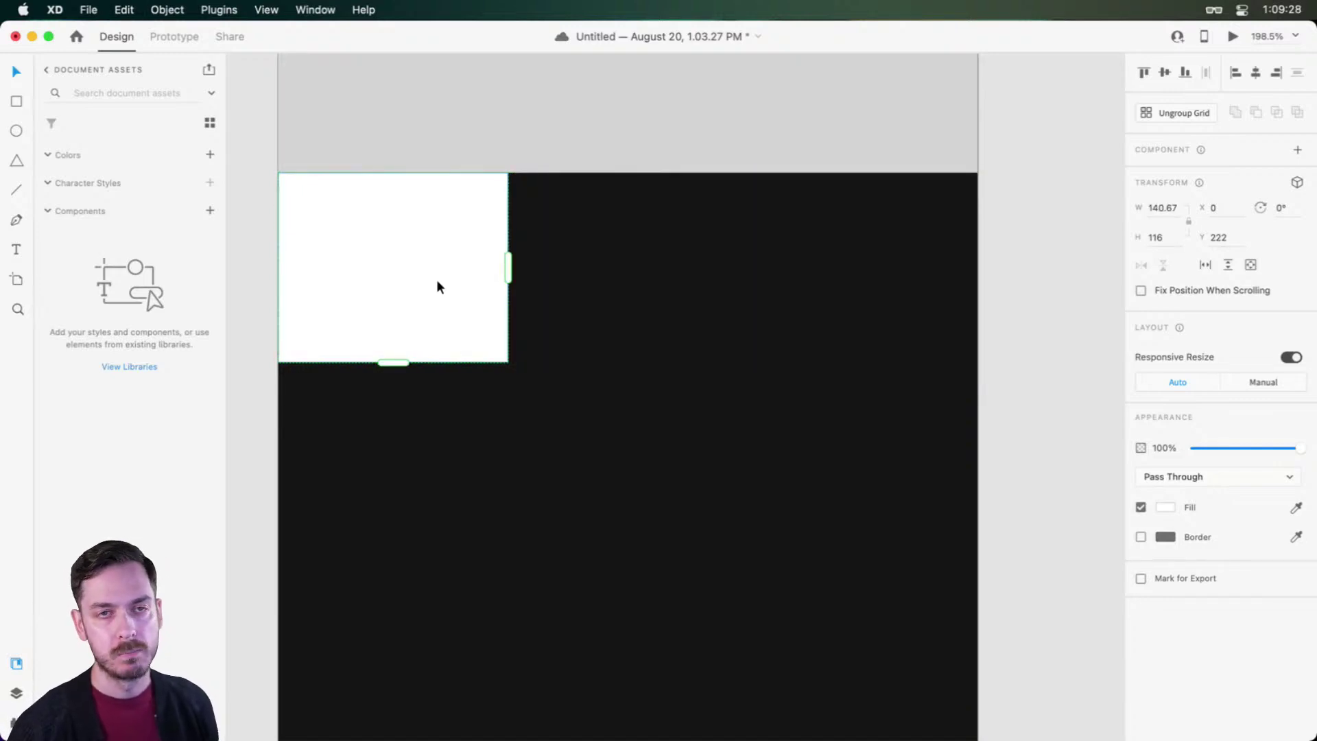
key(super+z)
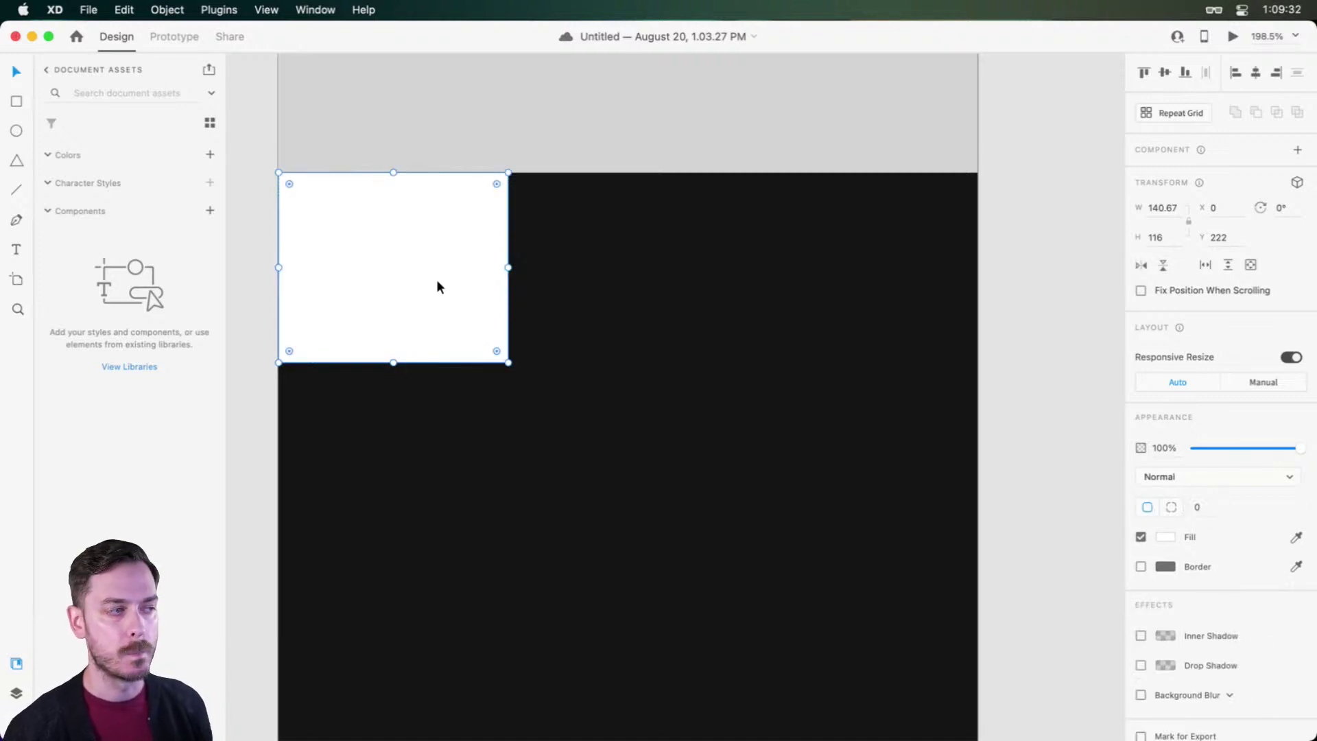
Step: Turn on 3D transforms for the white rectangle and switch them off again
key(super+t)
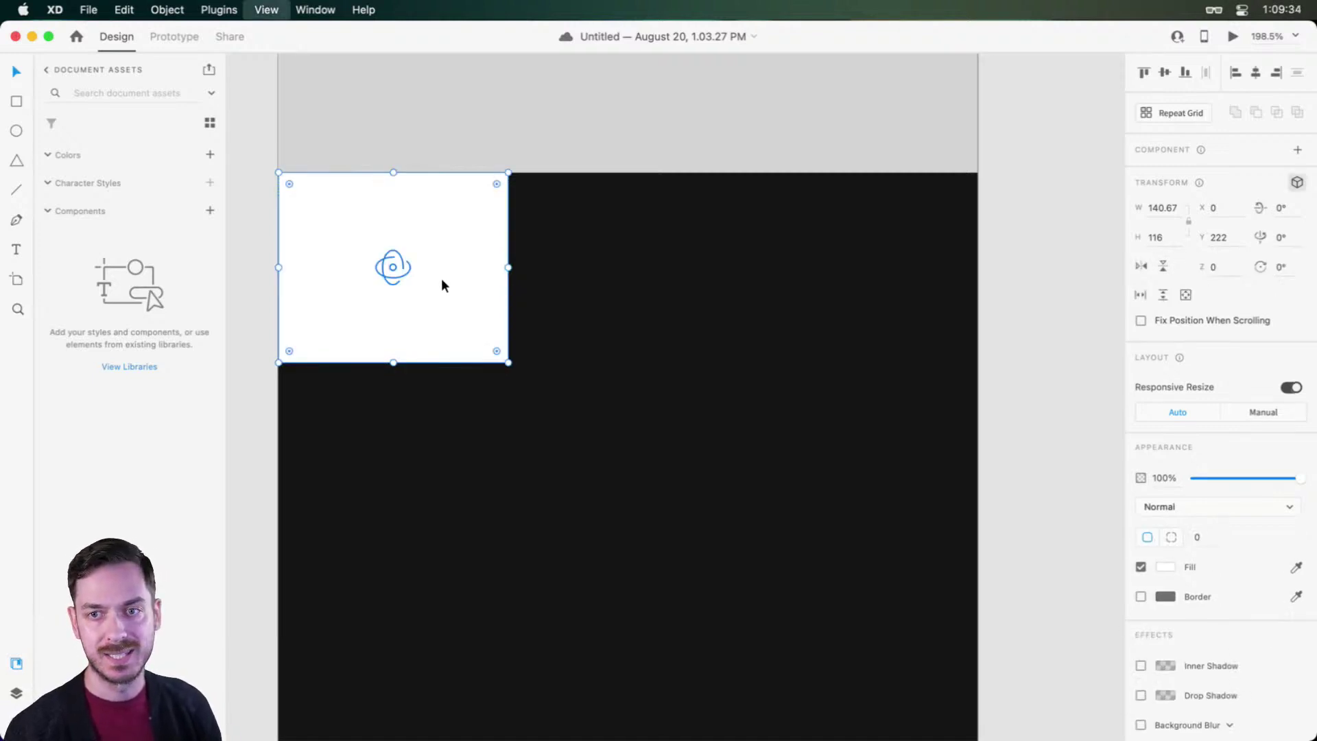
key(super+t)
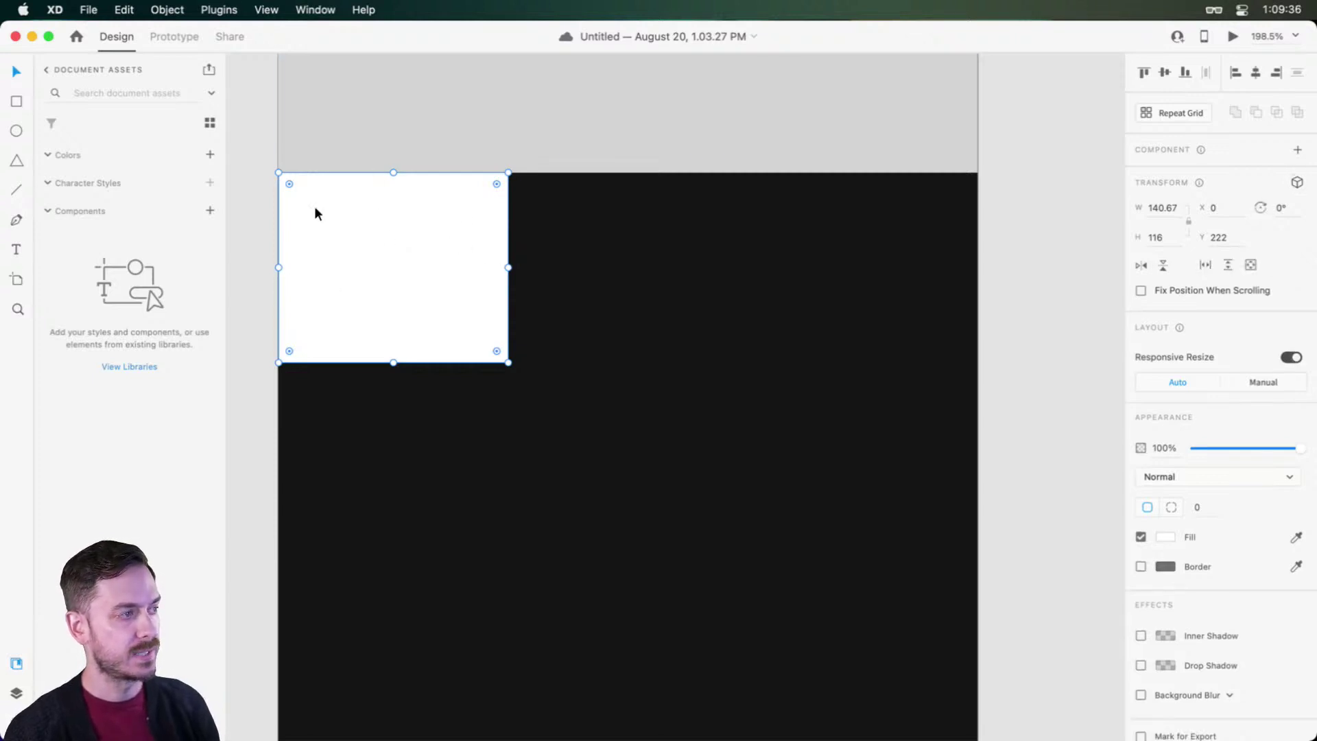
Step: Show the Gallery artboard's layers, group the white rectangle on its own, and name the group Row
key(super+y)
drag(302, 215, 379, 222)
scroll(382, 209, up, 3)
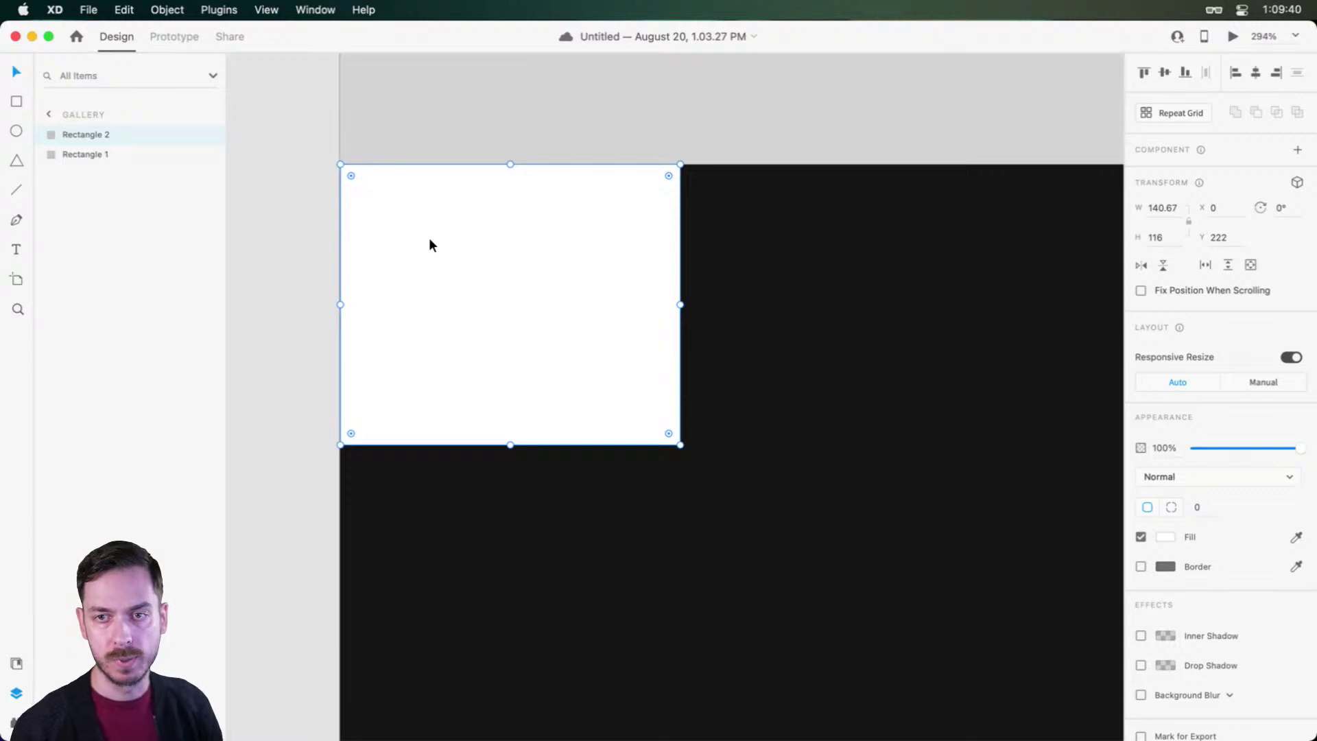
key(super+g)
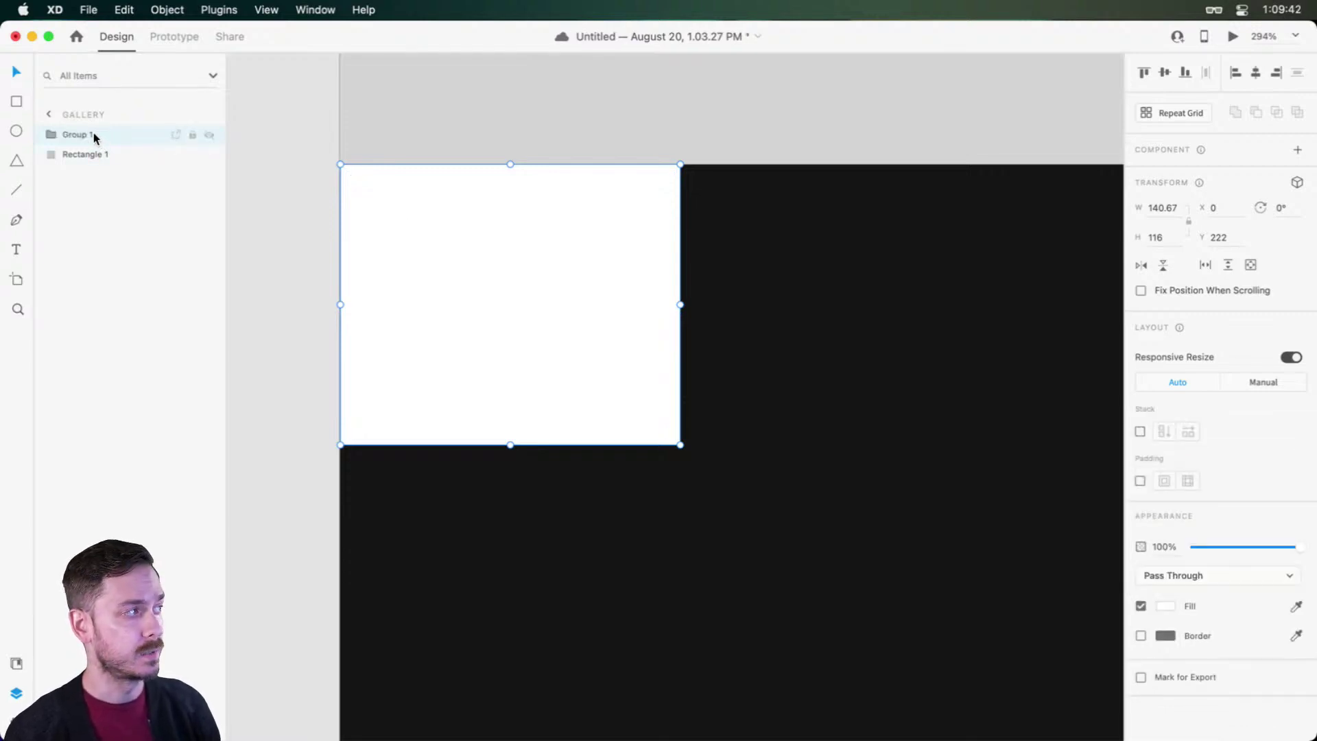
double_click(78, 134)
text(Row)
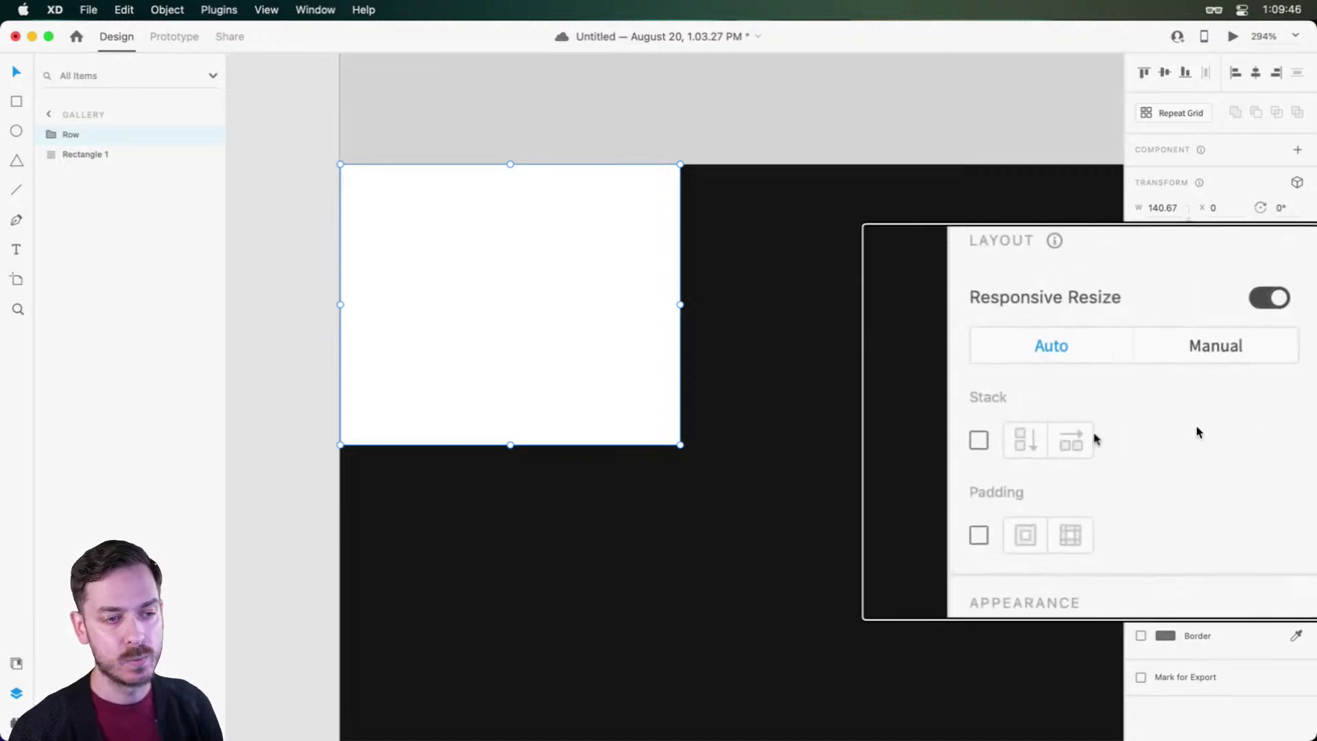
Step: Make the Row group a horizontal stack and duplicate the white rectangle inside it twice
click(1137, 430)
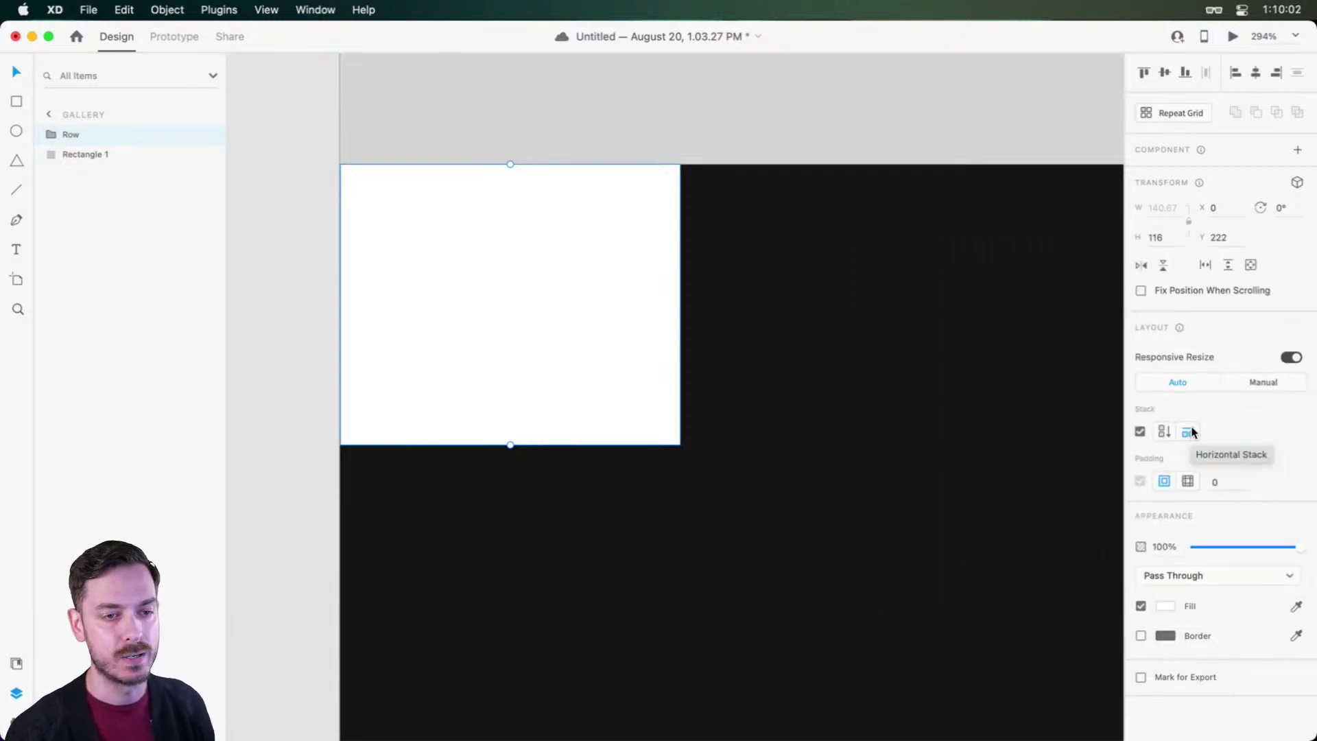
double_click(562, 321)
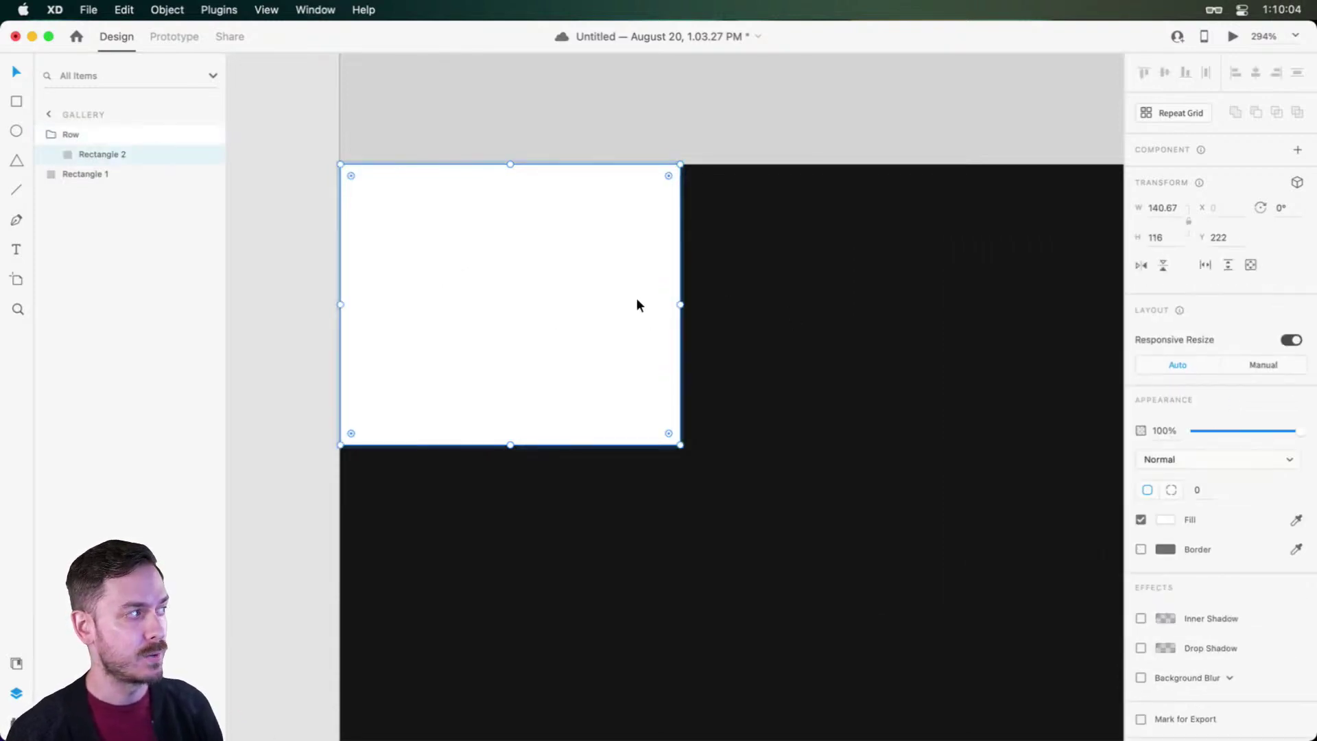
scroll(647, 327, right, 3)
scroll(684, 321, down, 3)
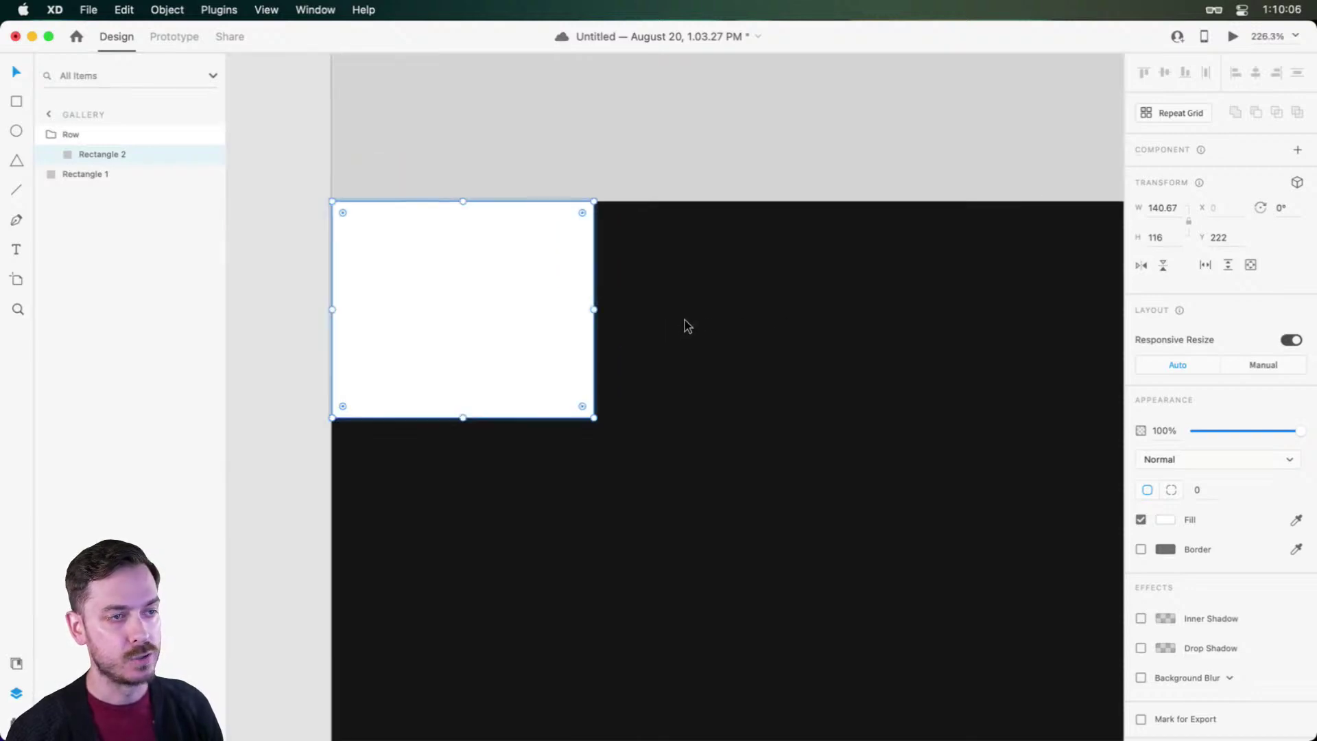
key(super+d)
key(super+d)
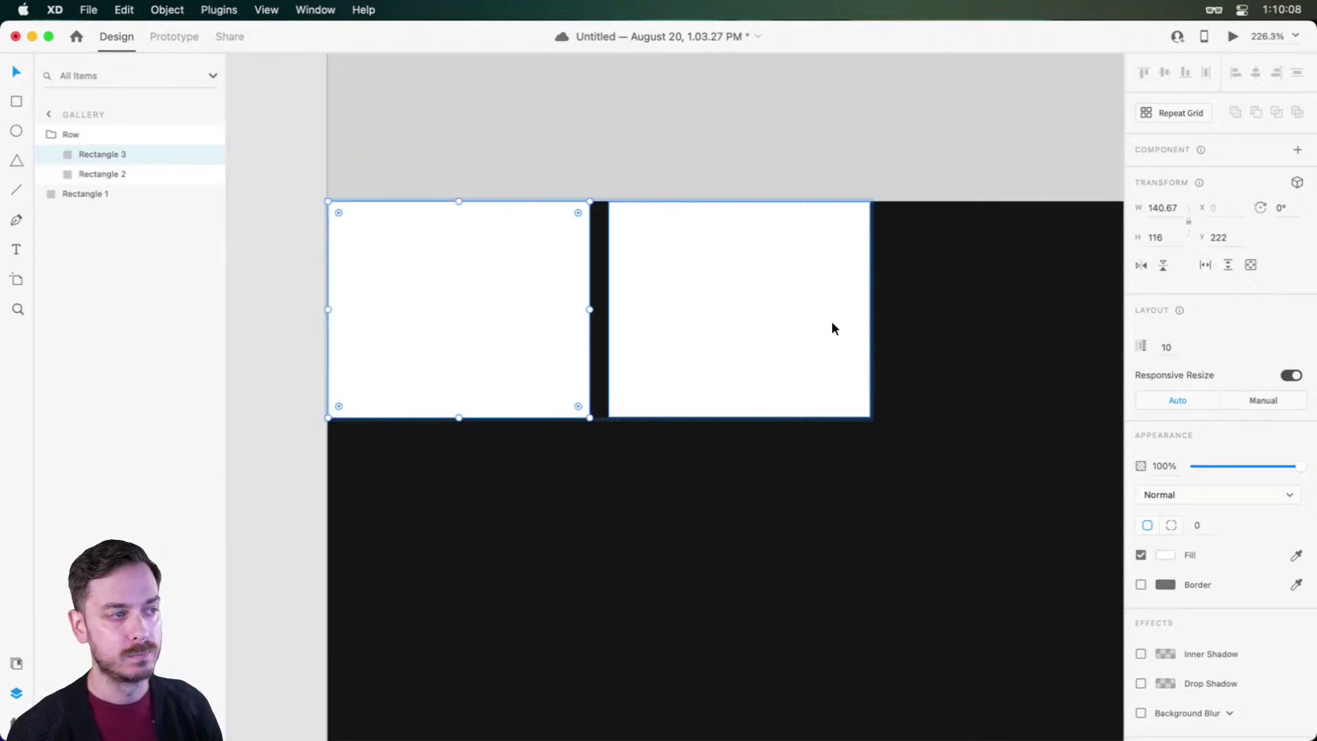
scroll(923, 316, right, 3)
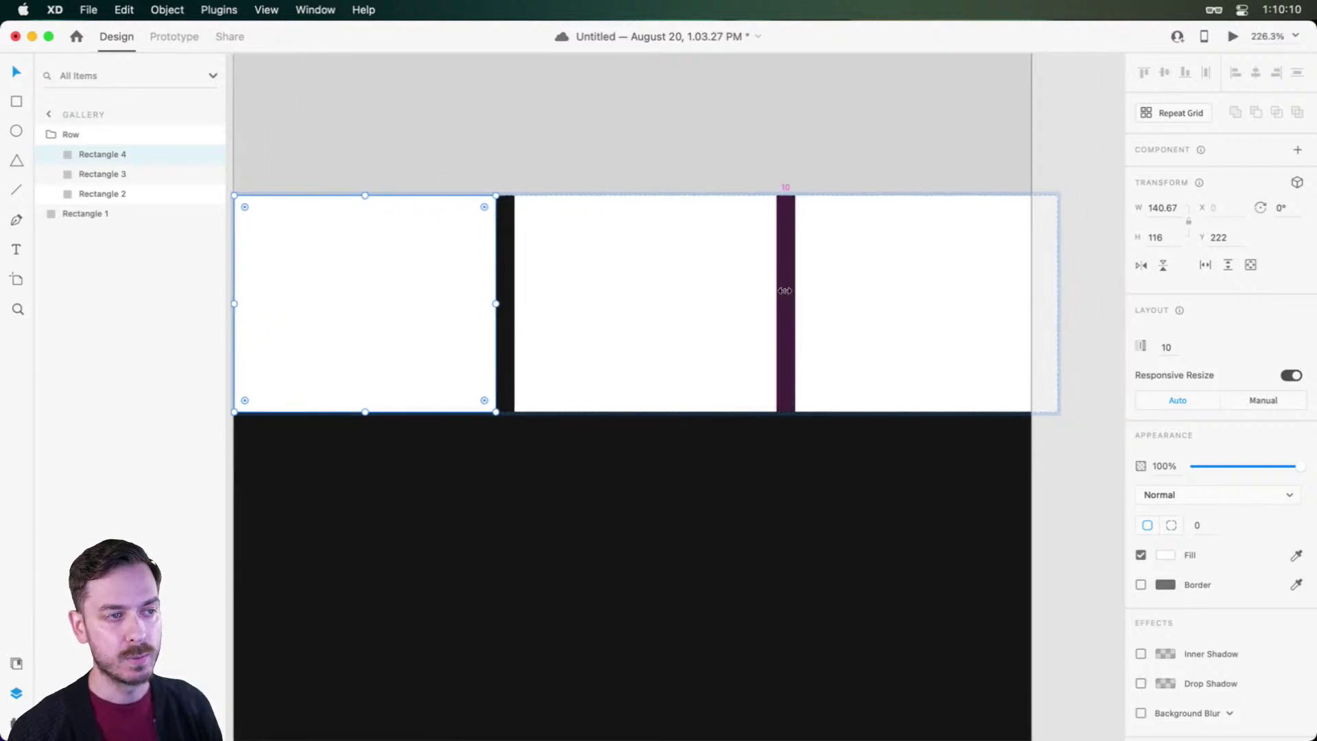
Step: Reduce the spacing between the three rectangles in the Row stack to 3
drag(786, 290, 770, 279)
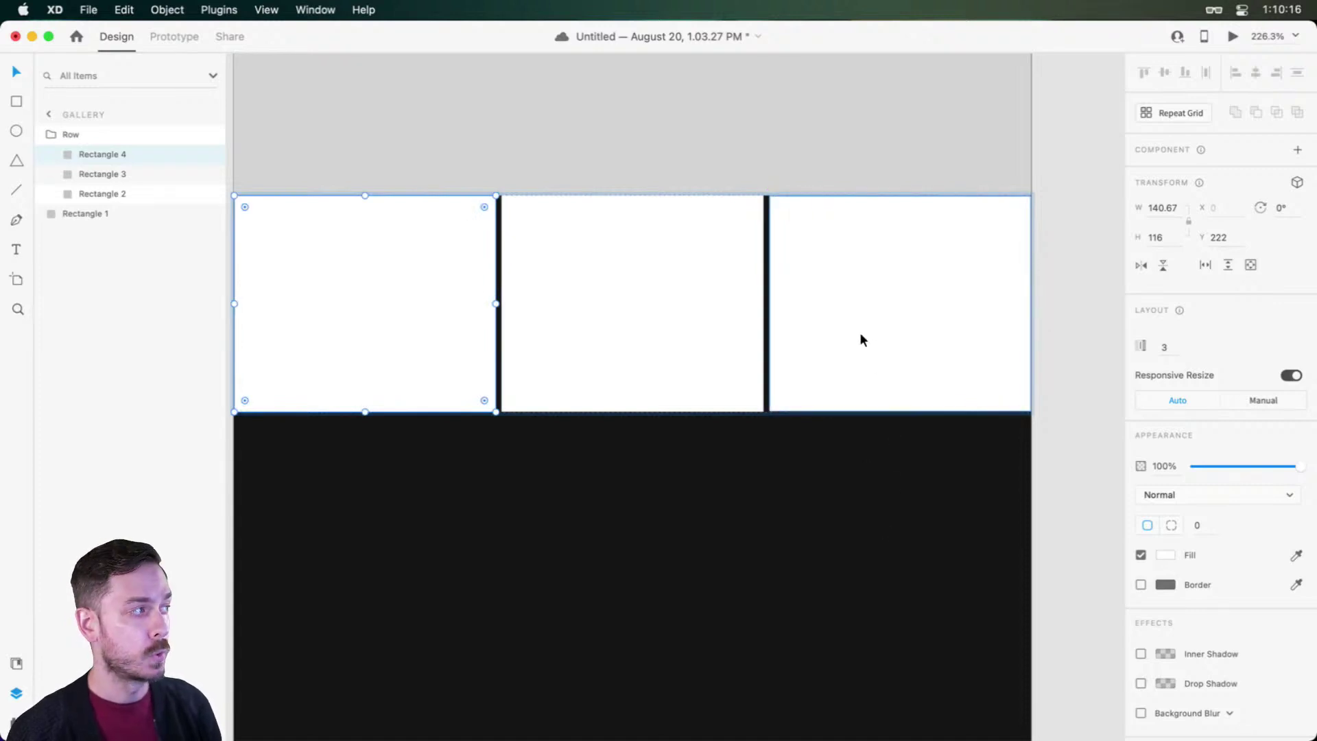
Step: Try a light grey fill on the row's first rectangle, save the document, and return the fill to white (#FFFFFF)
click(1165, 555)
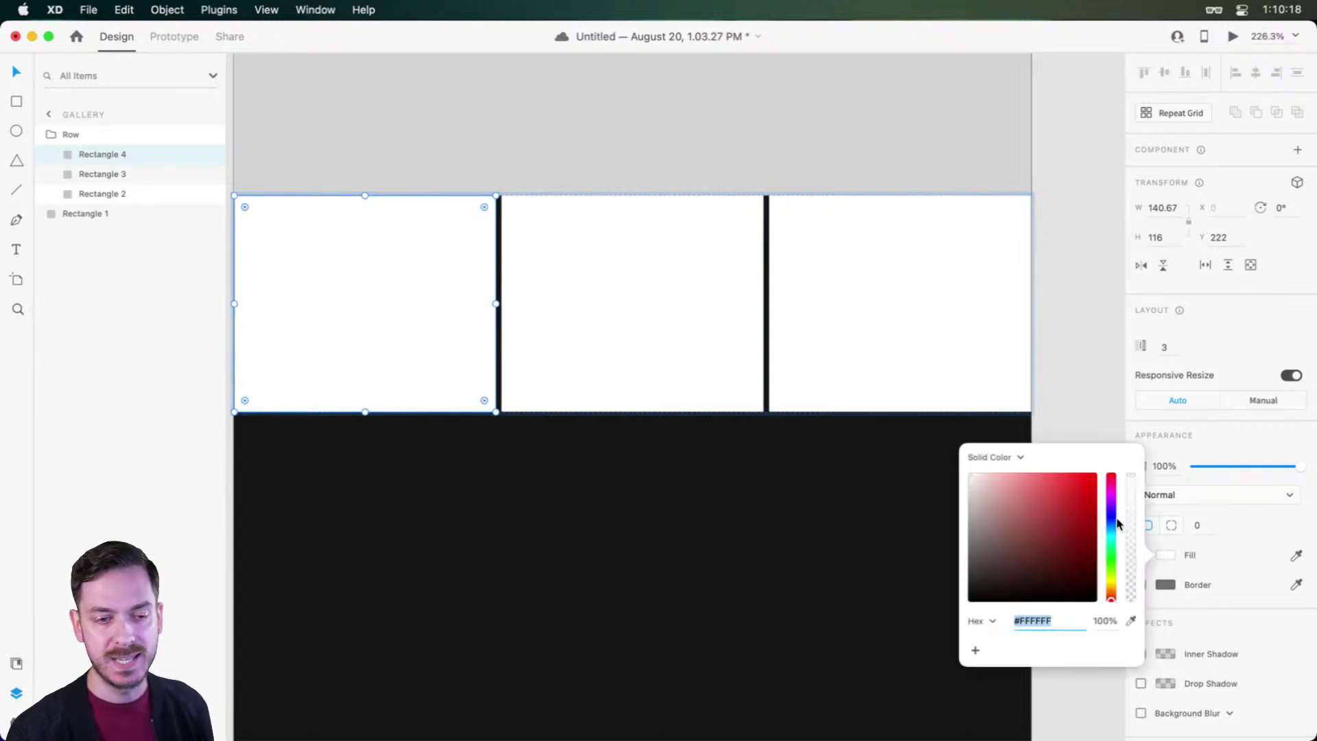
click(998, 497)
key(Escape)
drag(372, 273, 473, 315)
scroll(679, 466, left, 2)
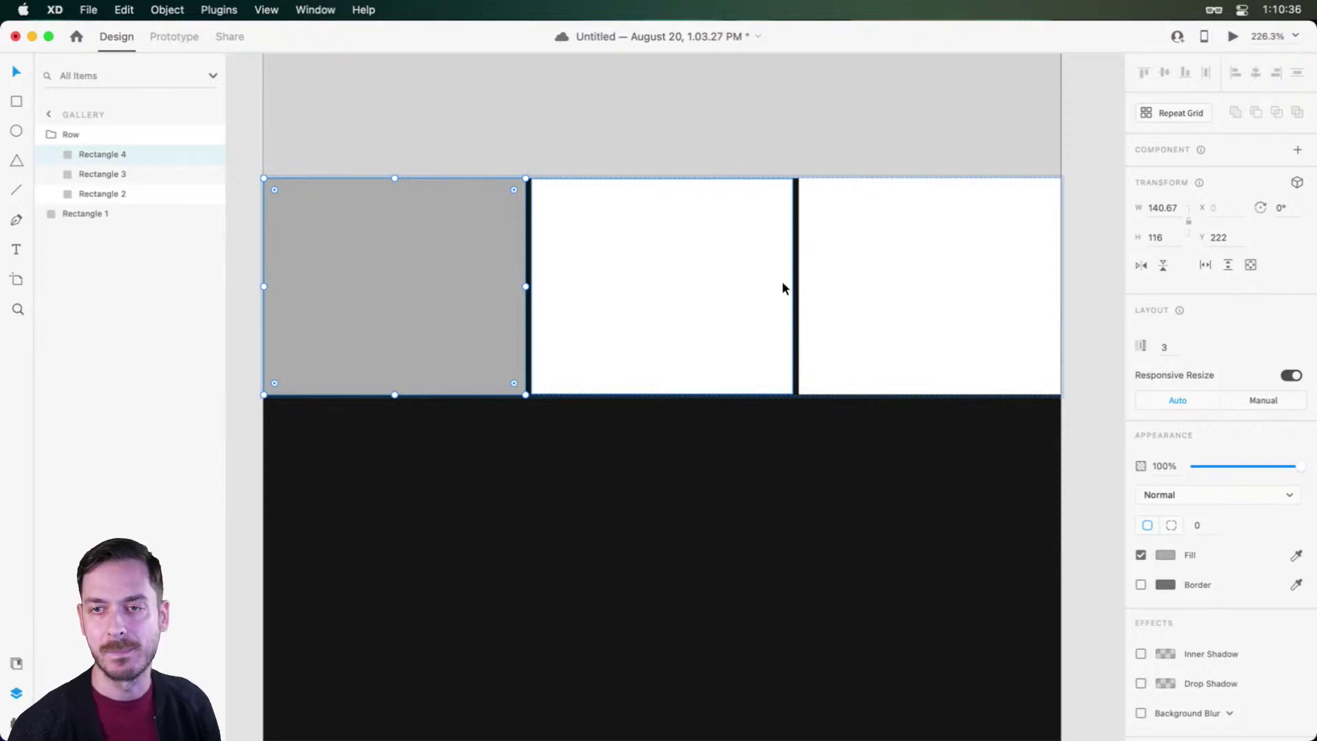
key(super+s)
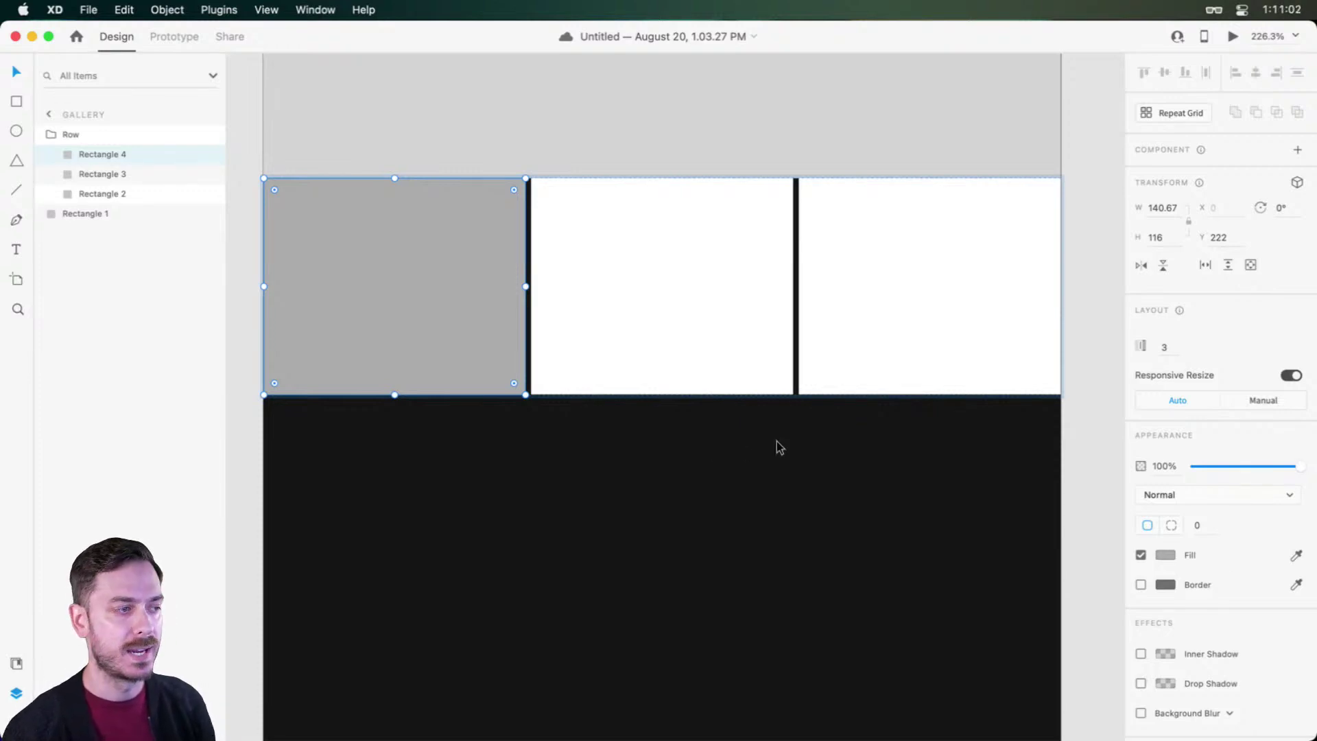
click(1162, 559)
drag(1024, 514, 947, 446)
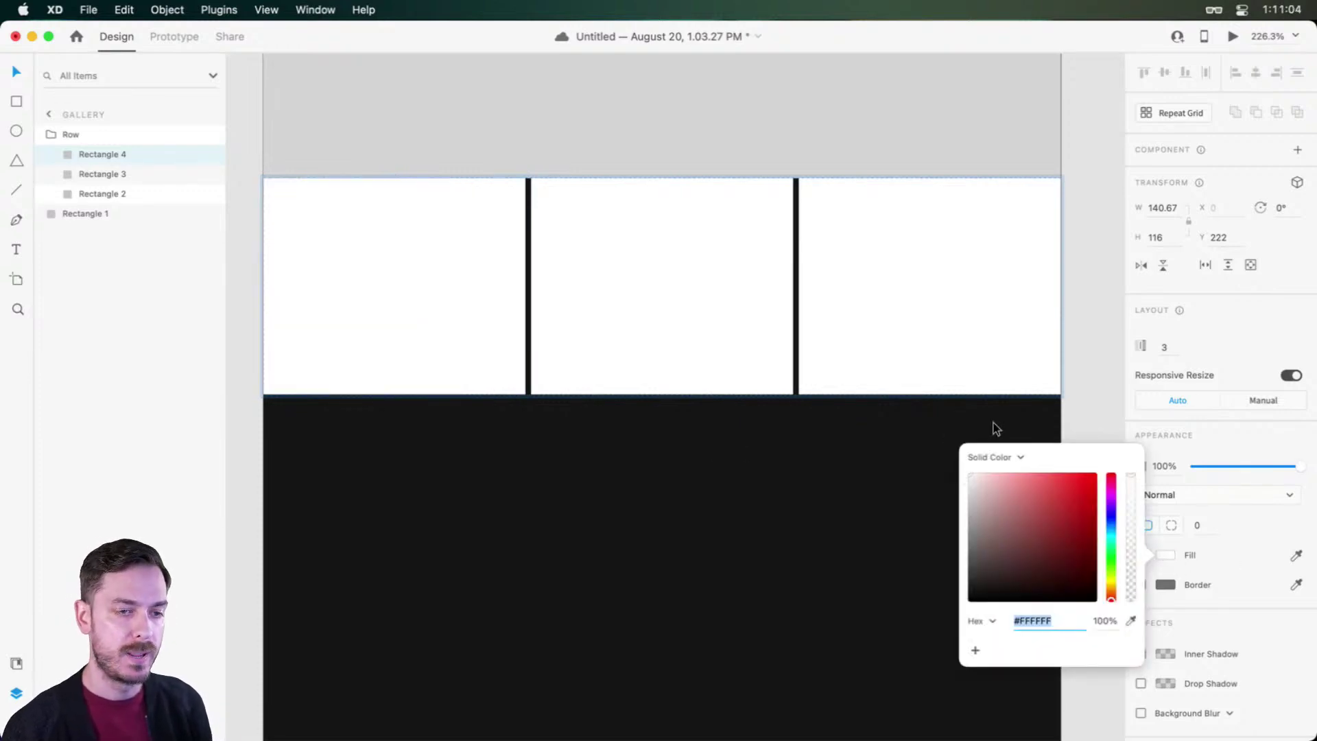
click(1234, 329)
key(super+minus)
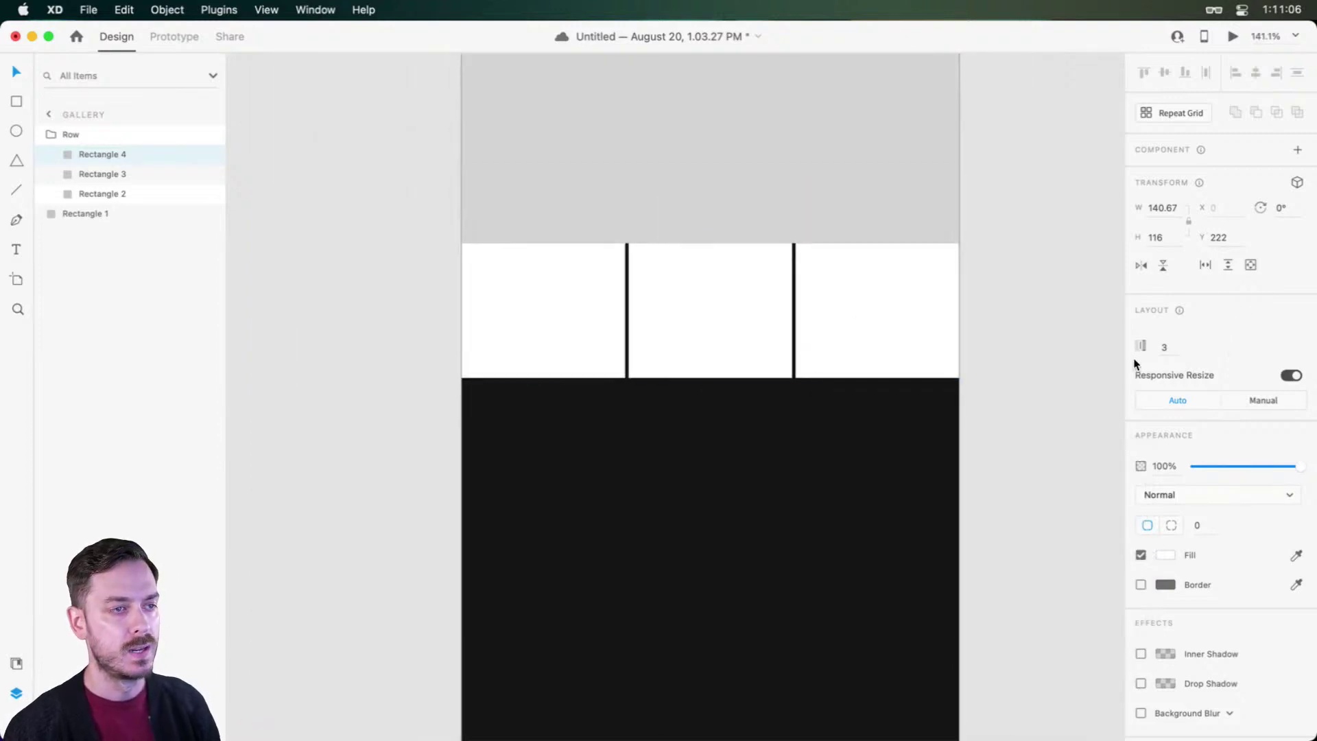
Step: Move the Row group down to Y 225, leaving a 3-pixel gap below the light grey rectangle
click(1037, 308)
click(850, 351)
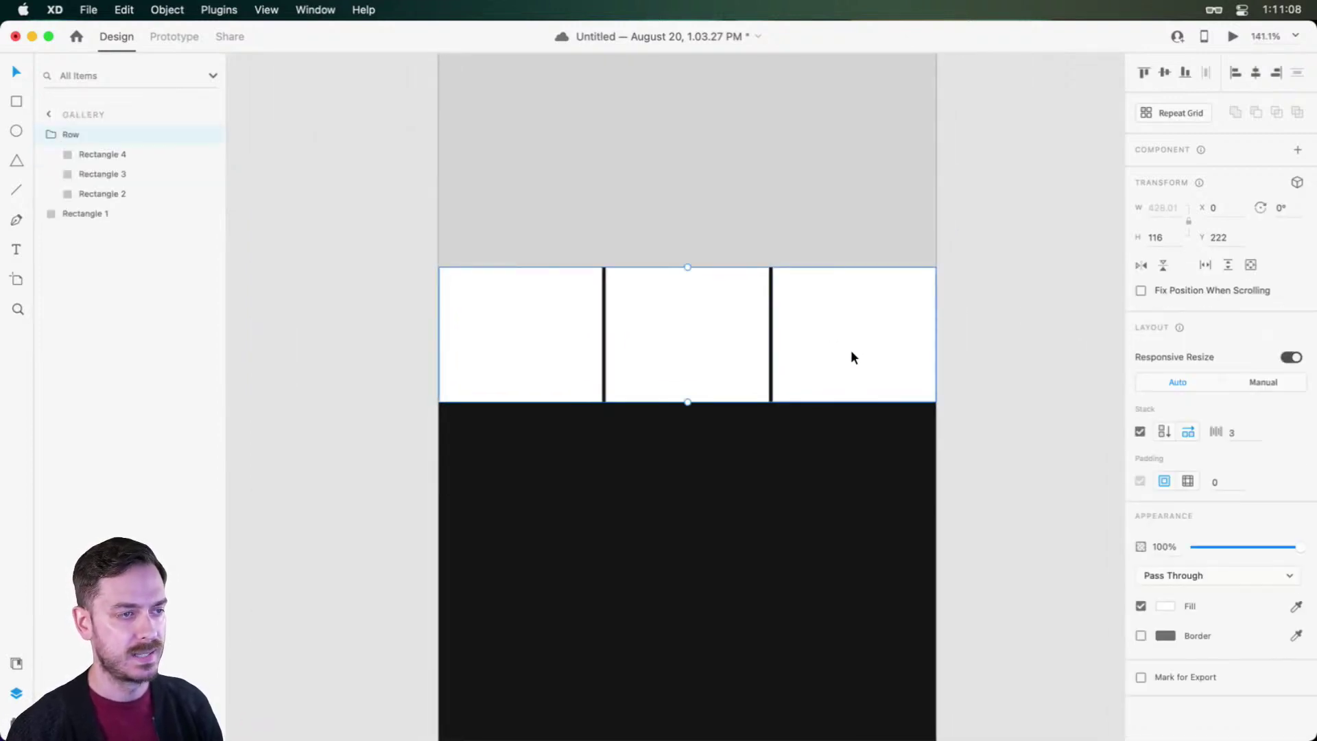
click(990, 345)
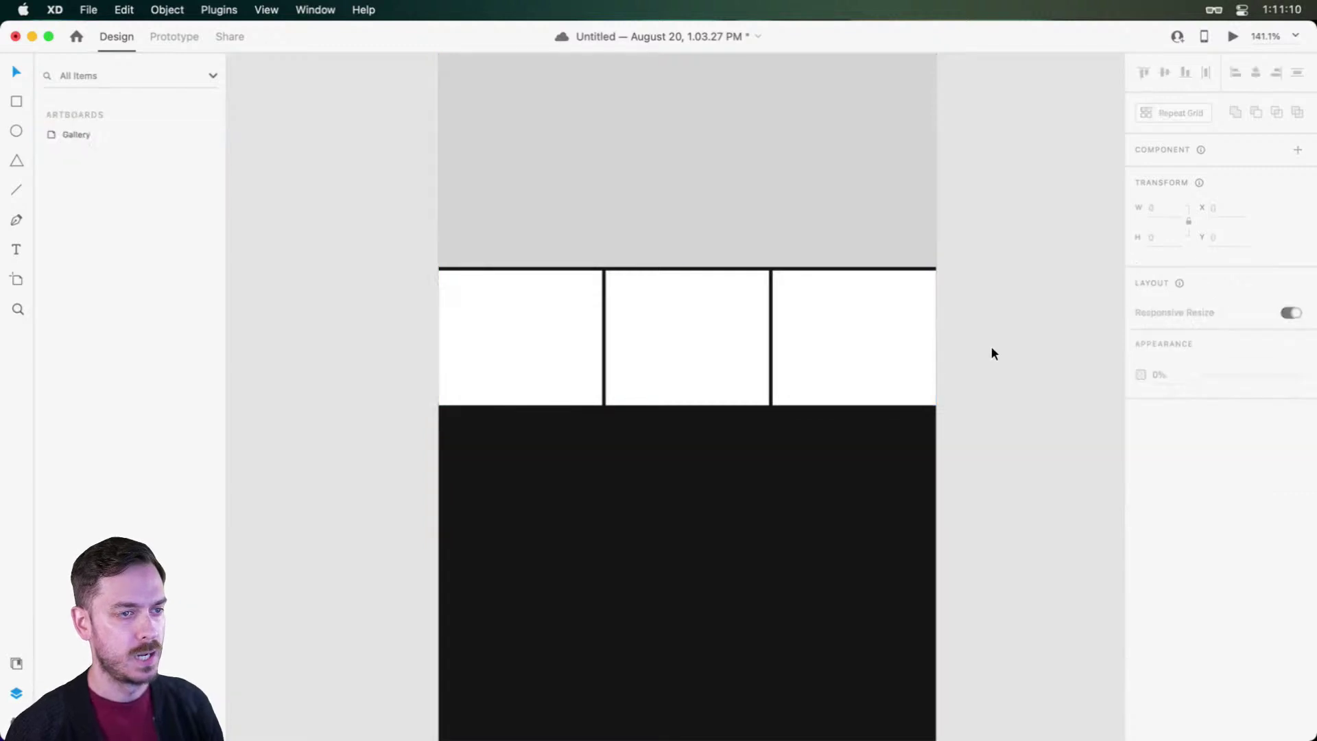
scroll(861, 308, down, 2)
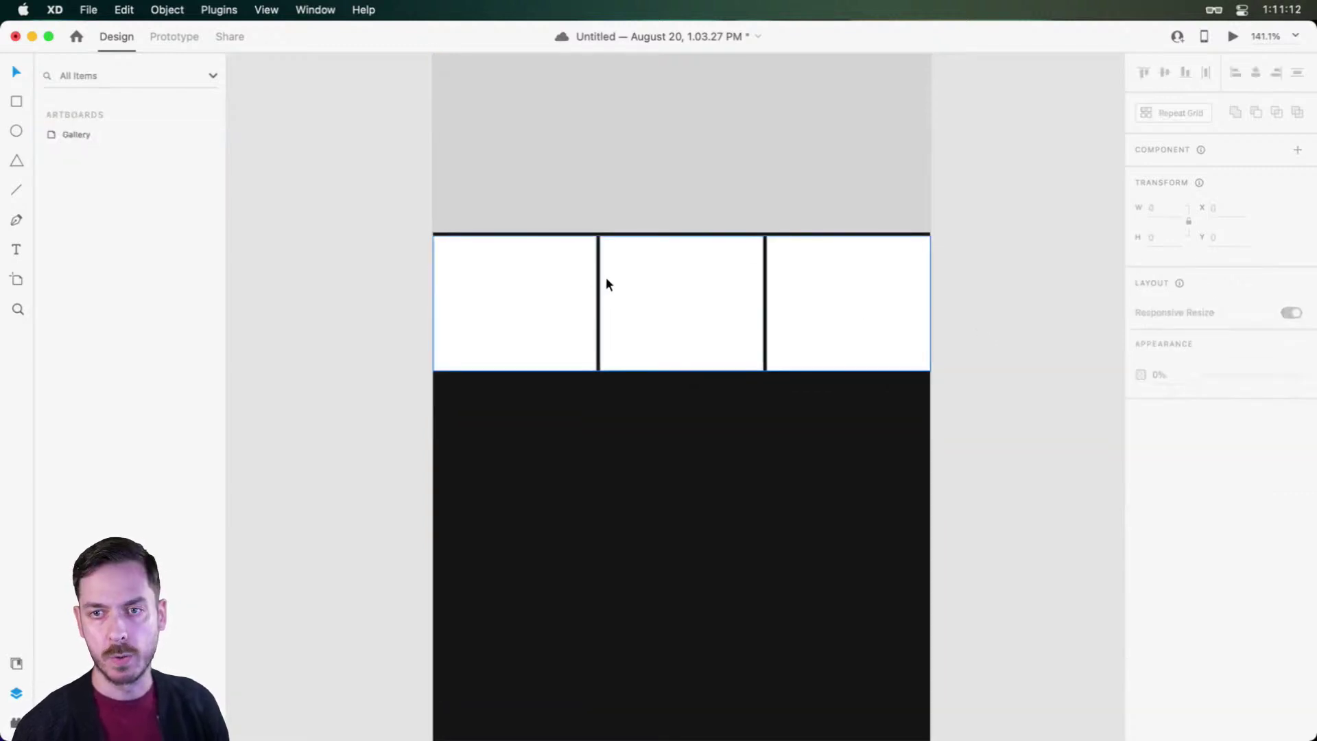
Step: Duplicate the Row group directly below the first row, placing the copy at Y 344 with a 3-pixel gap
double_click(484, 295)
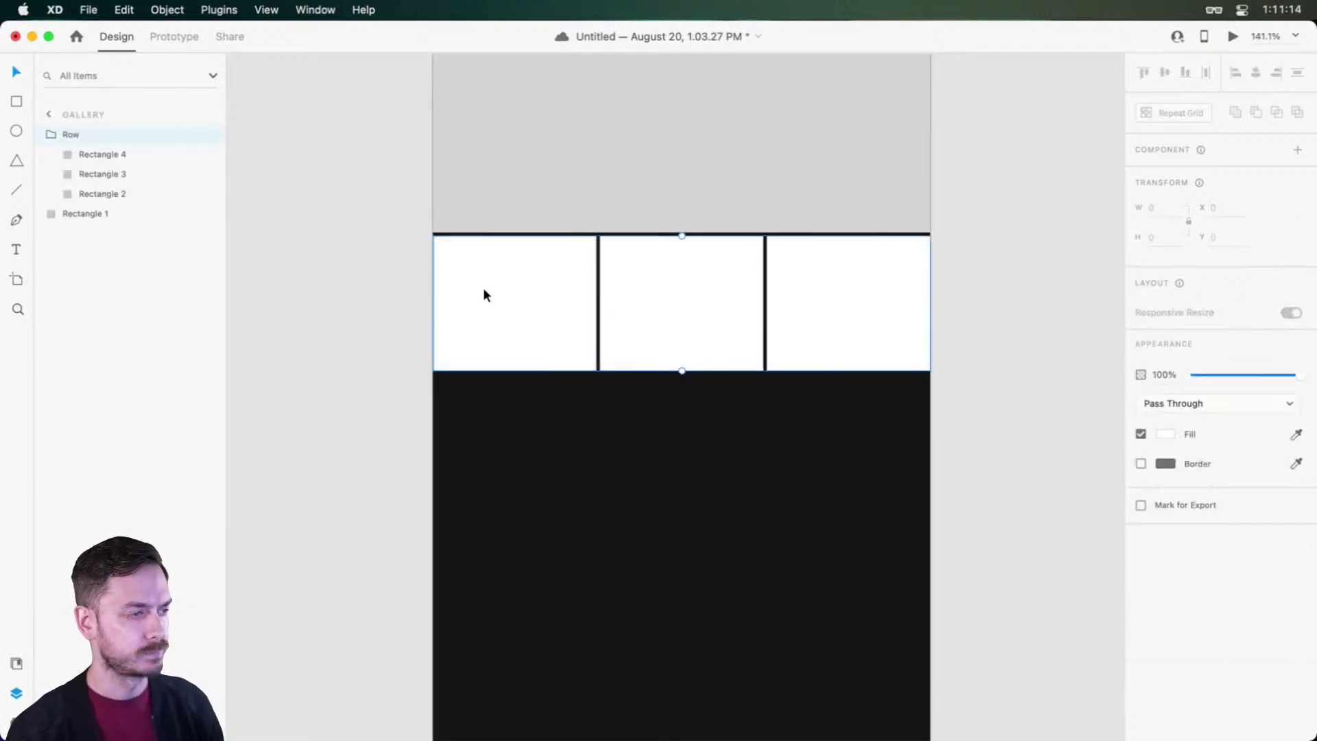
key(Escape)
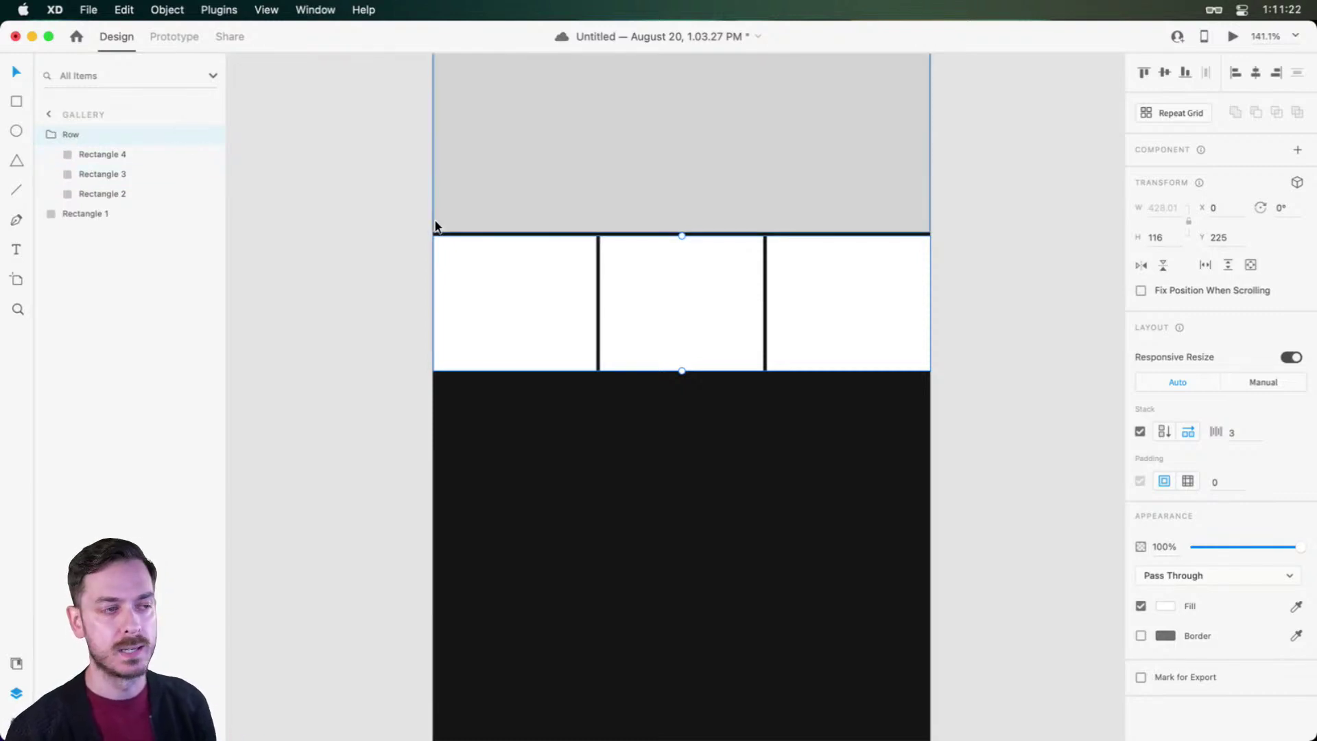
scroll(525, 397, down, 5)
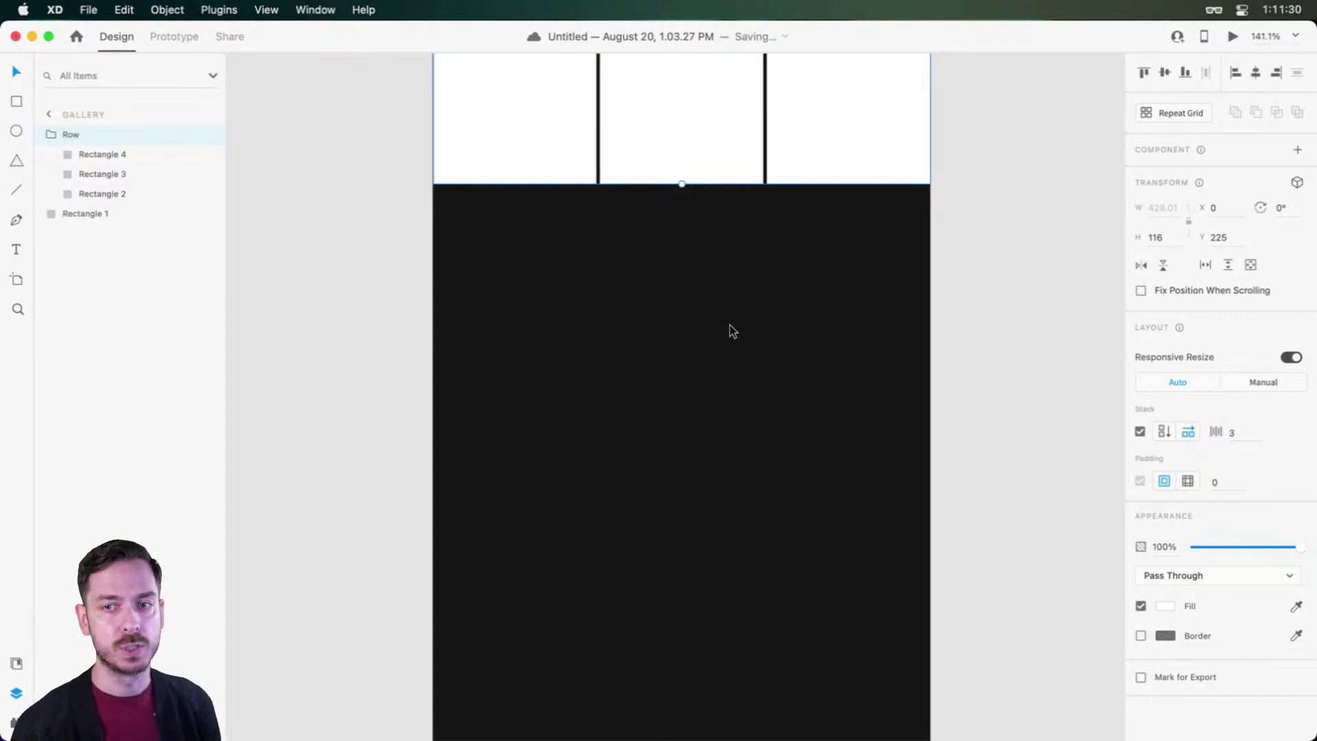
scroll(693, 229, up, 4)
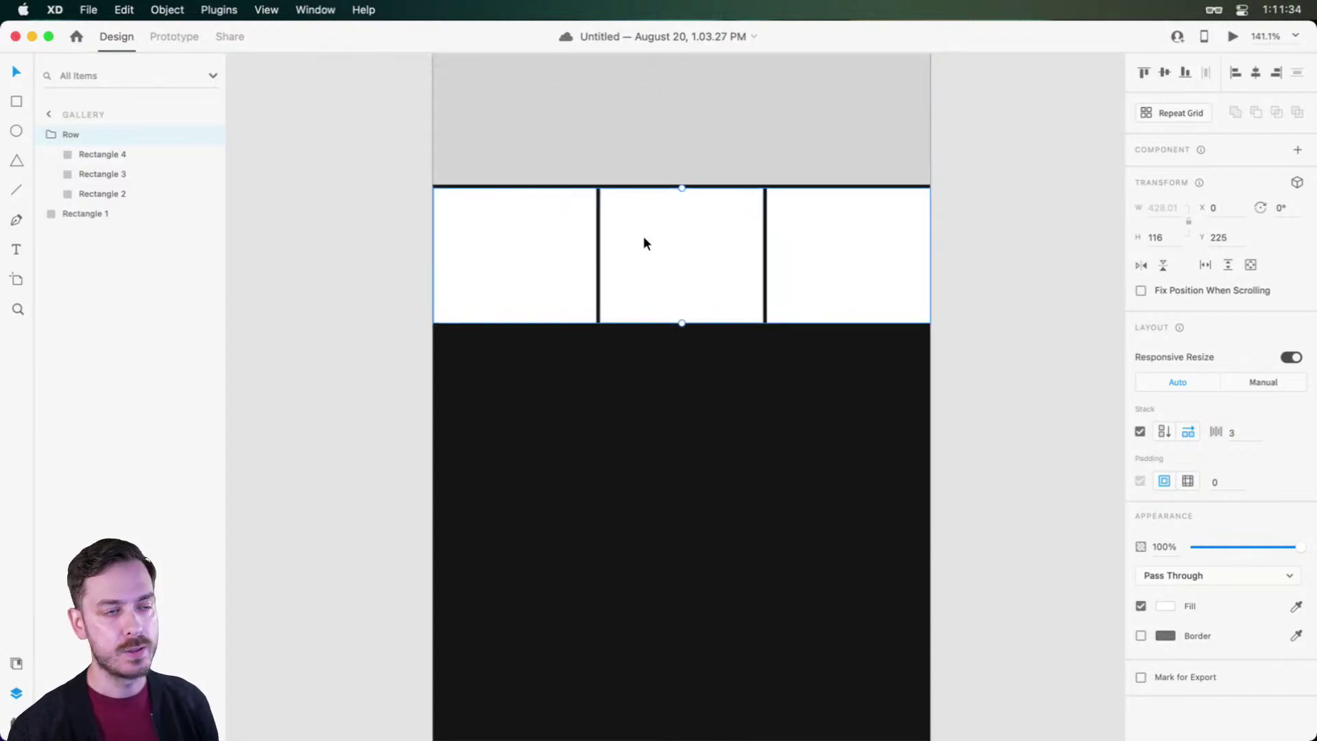
key(alt)
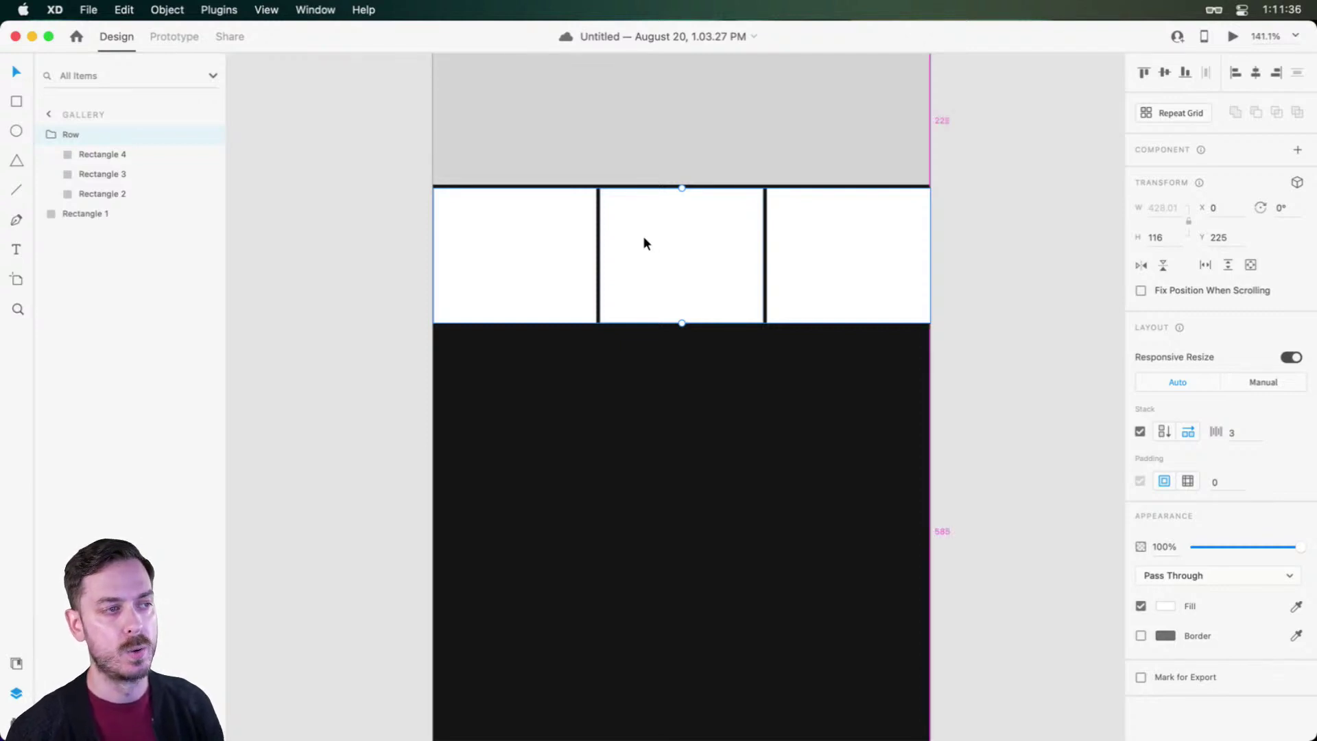
drag(692, 212, 701, 340)
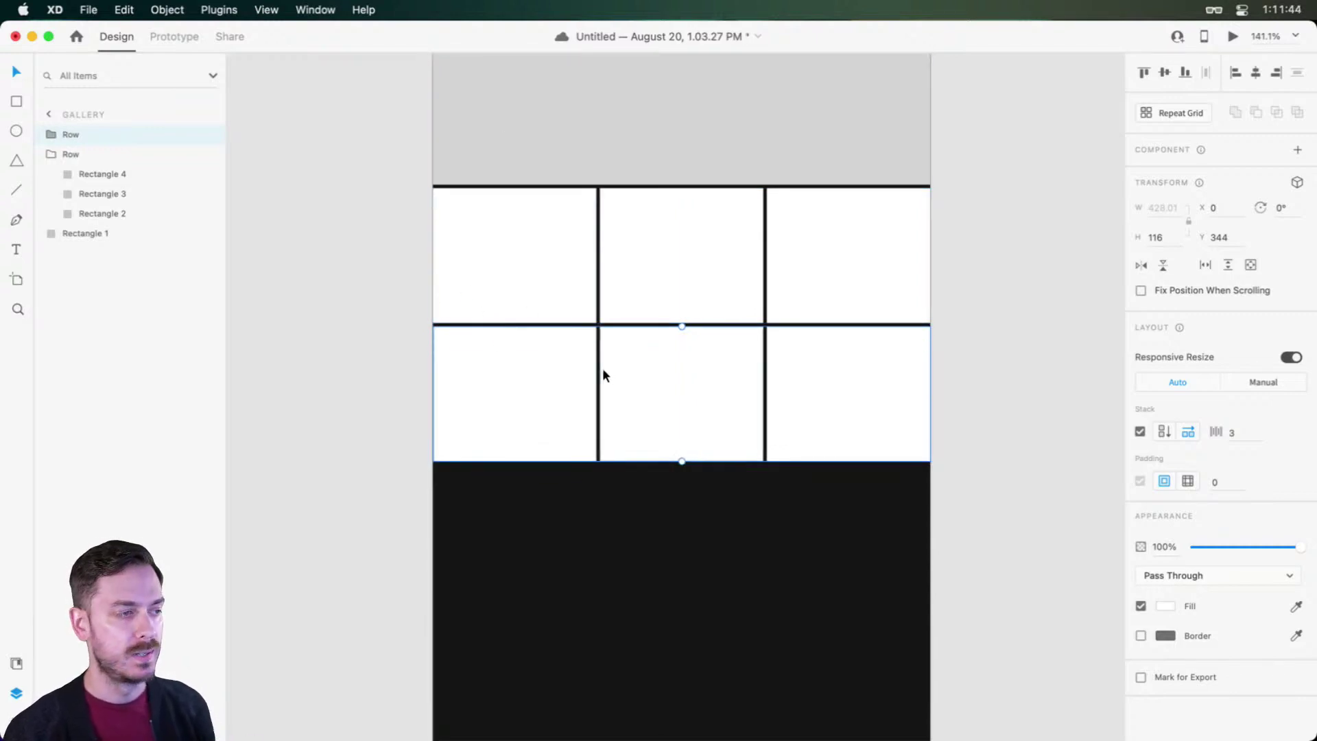
scroll(513, 346, up, 5)
mouse_move(491, 347)
mouse_down()
mouse_move(498, 420)
mouse_move(501, 344)
mouse_move(502, 359)
mouse_up()
scroll(502, 358, up, 2)
drag(560, 214, 557, 470)
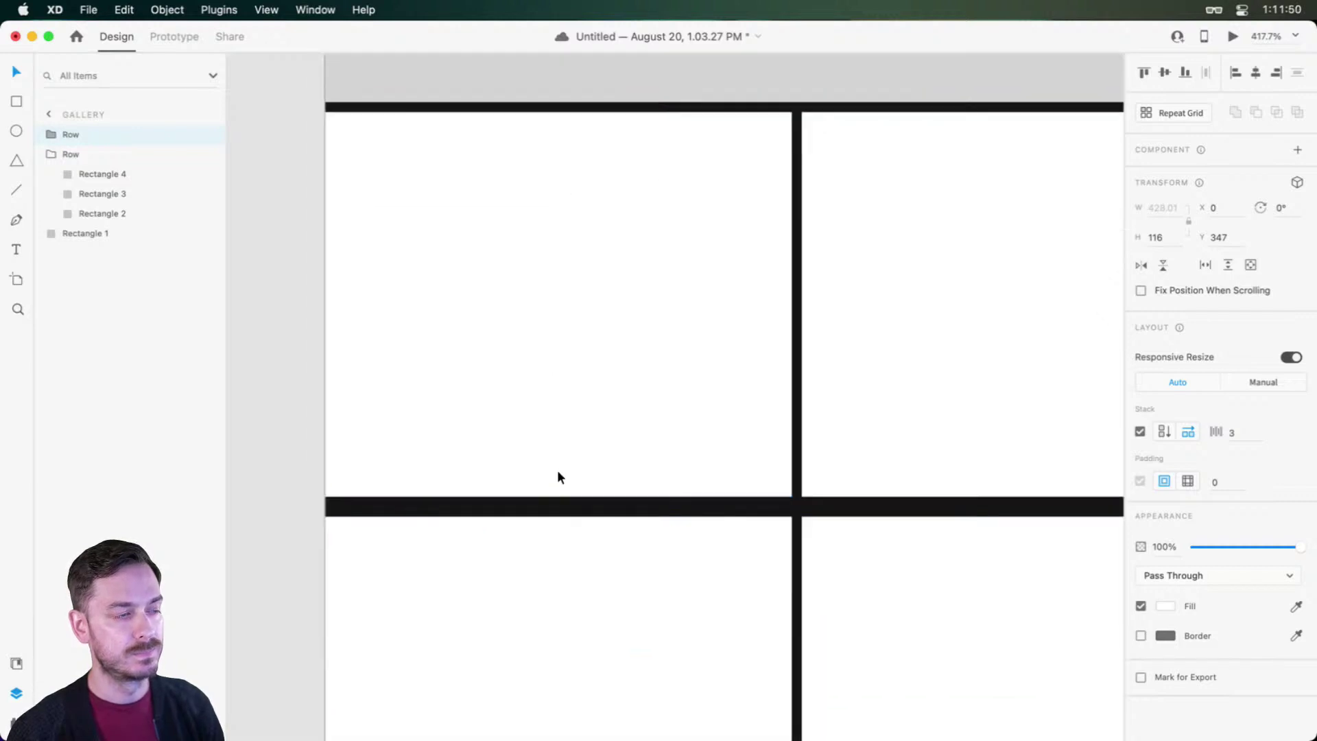
scroll(557, 470, down, 2)
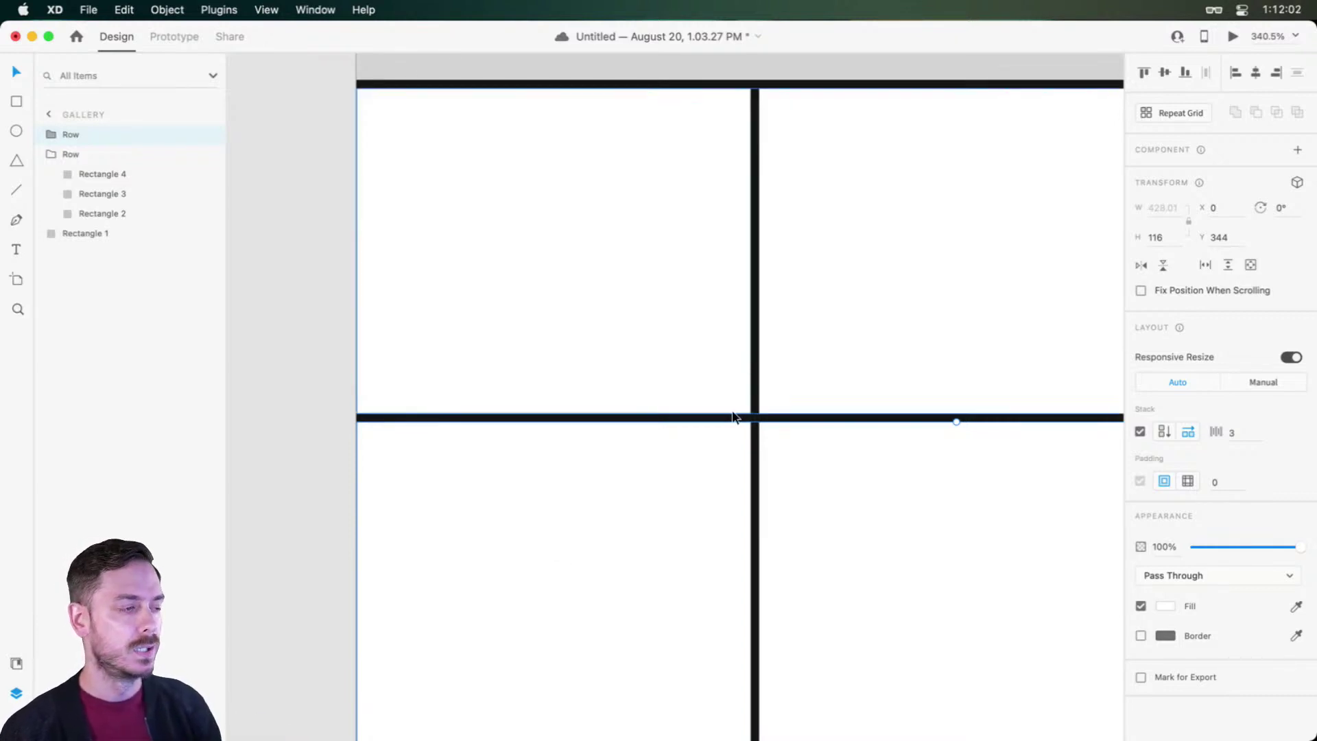
Step: Switch the lower Row group's stack from horizontal to vertical
scroll(592, 532, down, 5)
scroll(810, 497, left, 2)
scroll(781, 478, down, 3)
scroll(779, 463, right, 2)
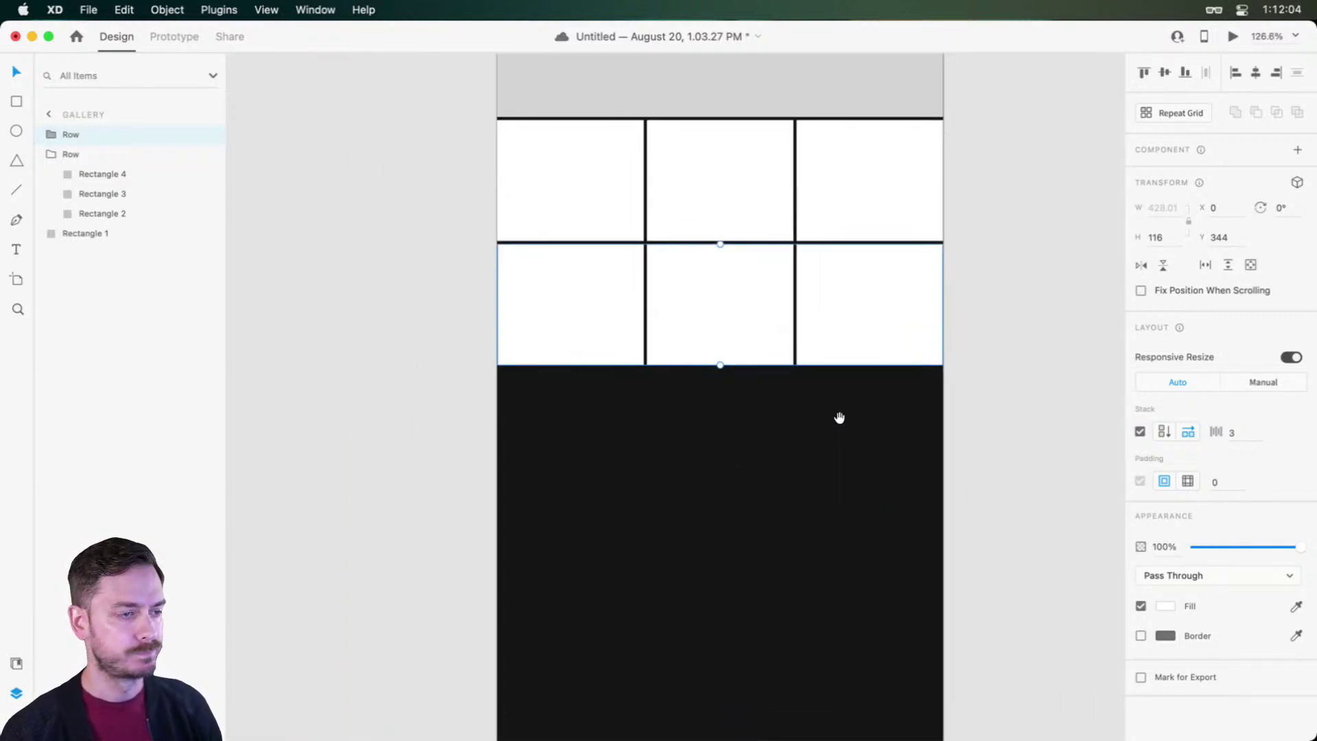
scroll(776, 285, up, 4)
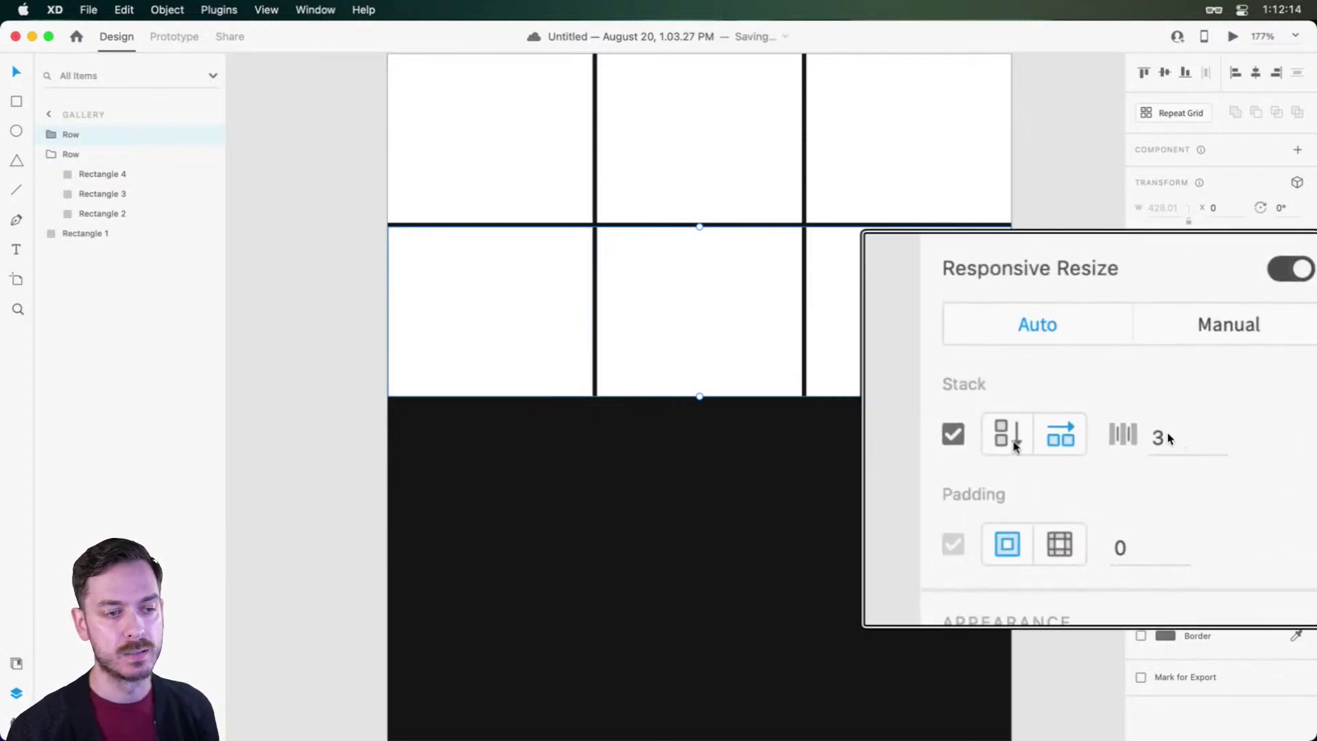
click(1014, 443)
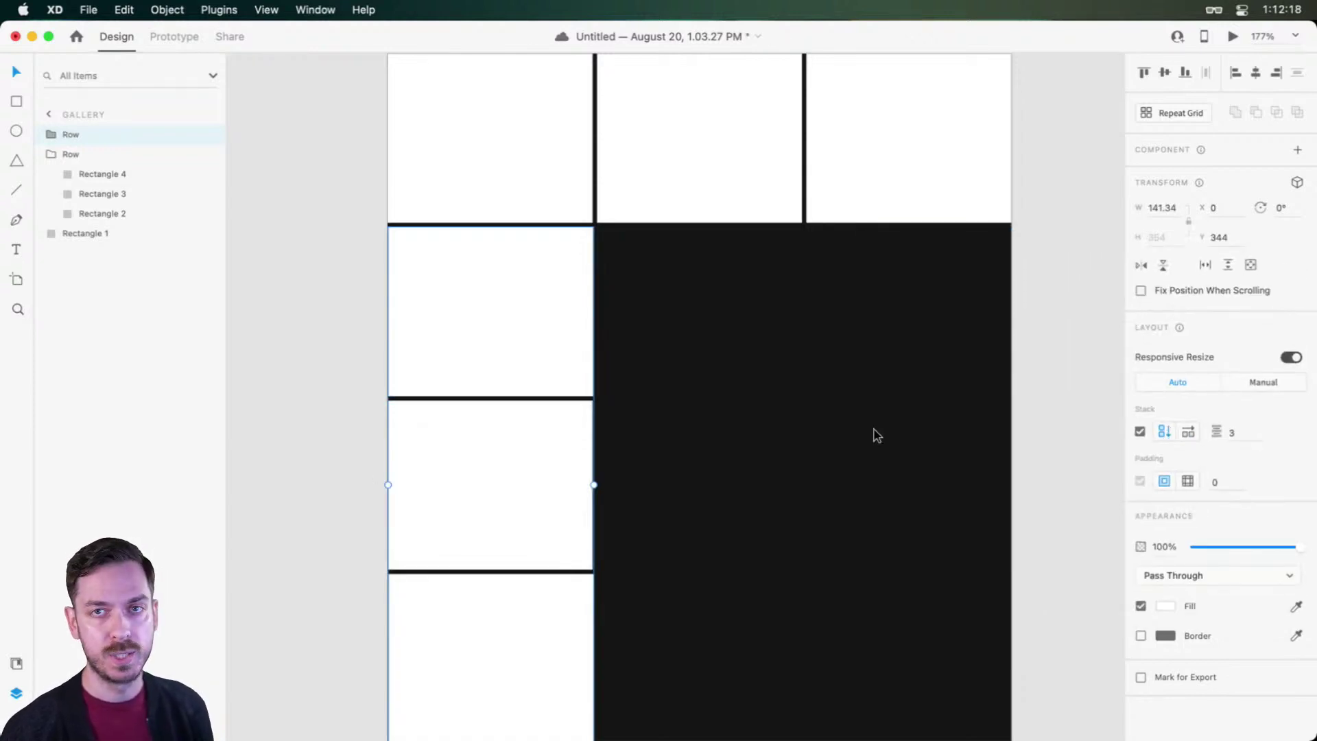
scroll(792, 493, down, 5)
drag(788, 493, 757, 351)
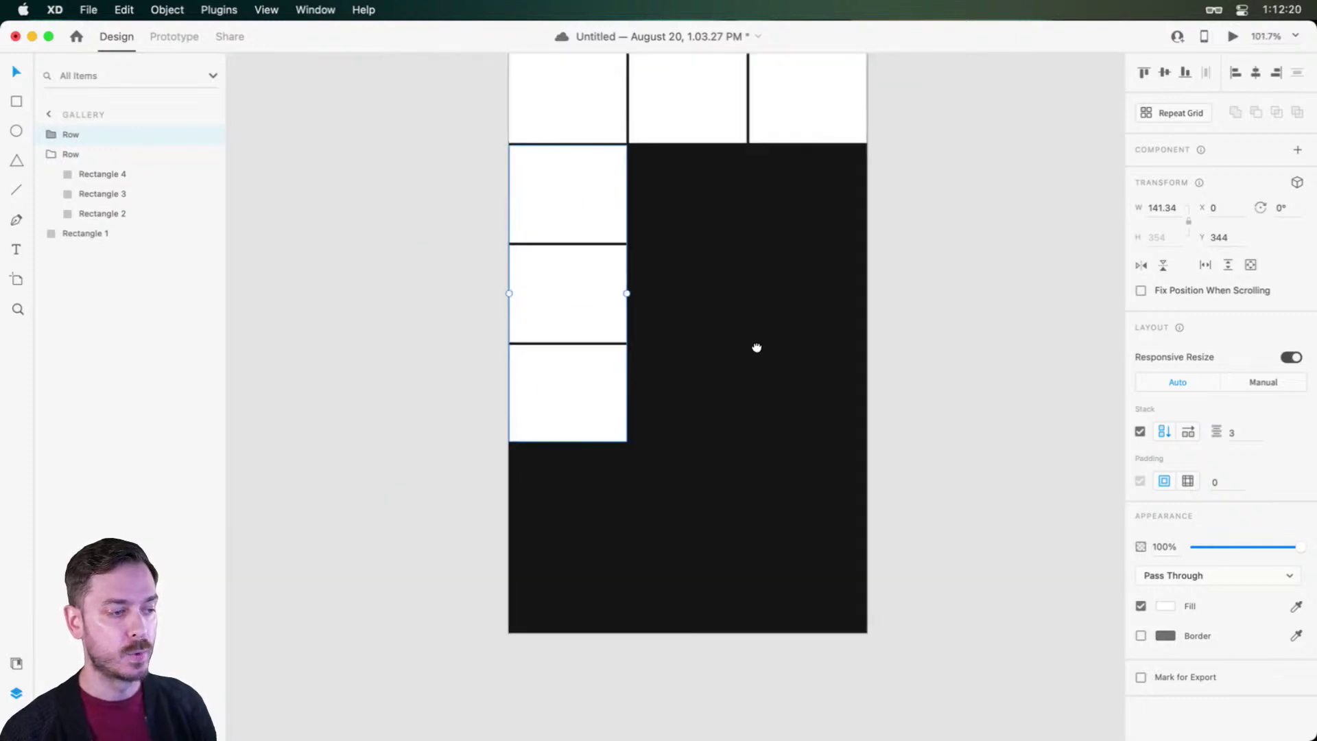
Step: Duplicate the lowest rectangle inside the vertical stack to extend the column to four rectangles
double_click(525, 375)
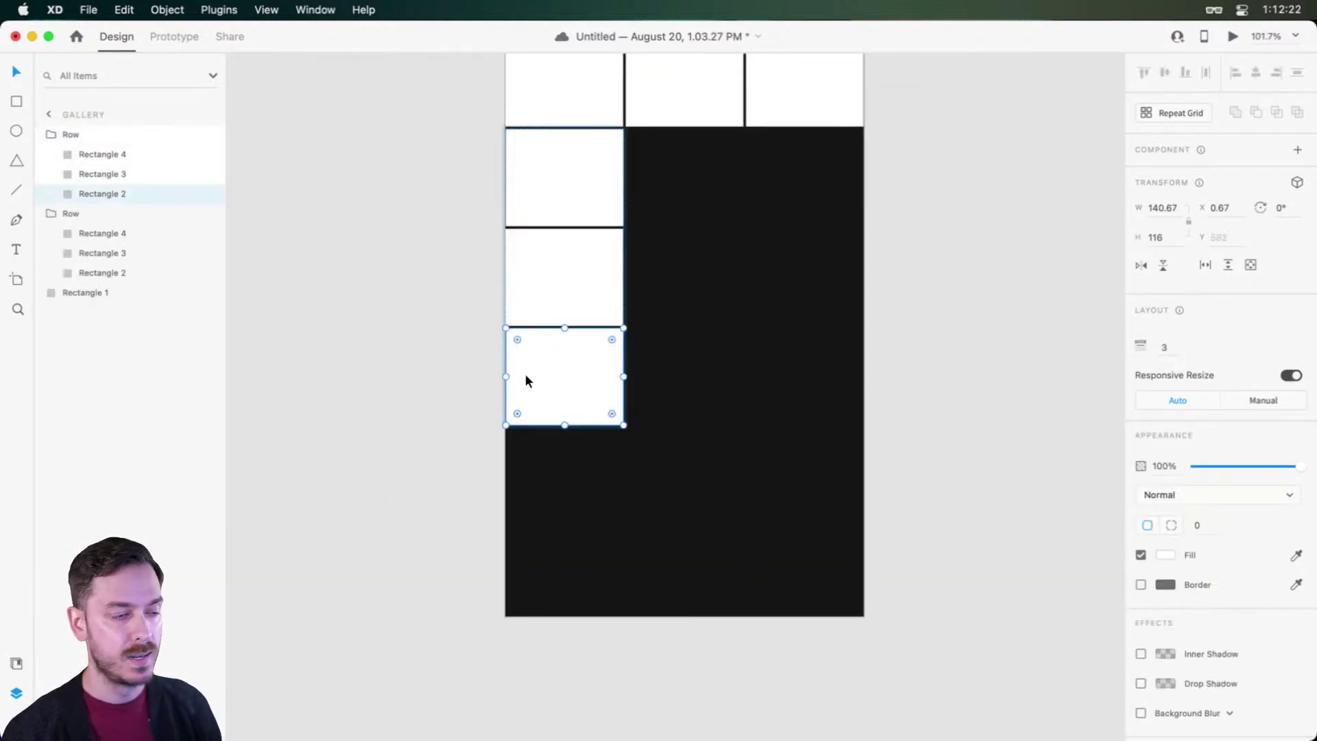
key(super+d)
click(908, 339)
drag(725, 373, 695, 406)
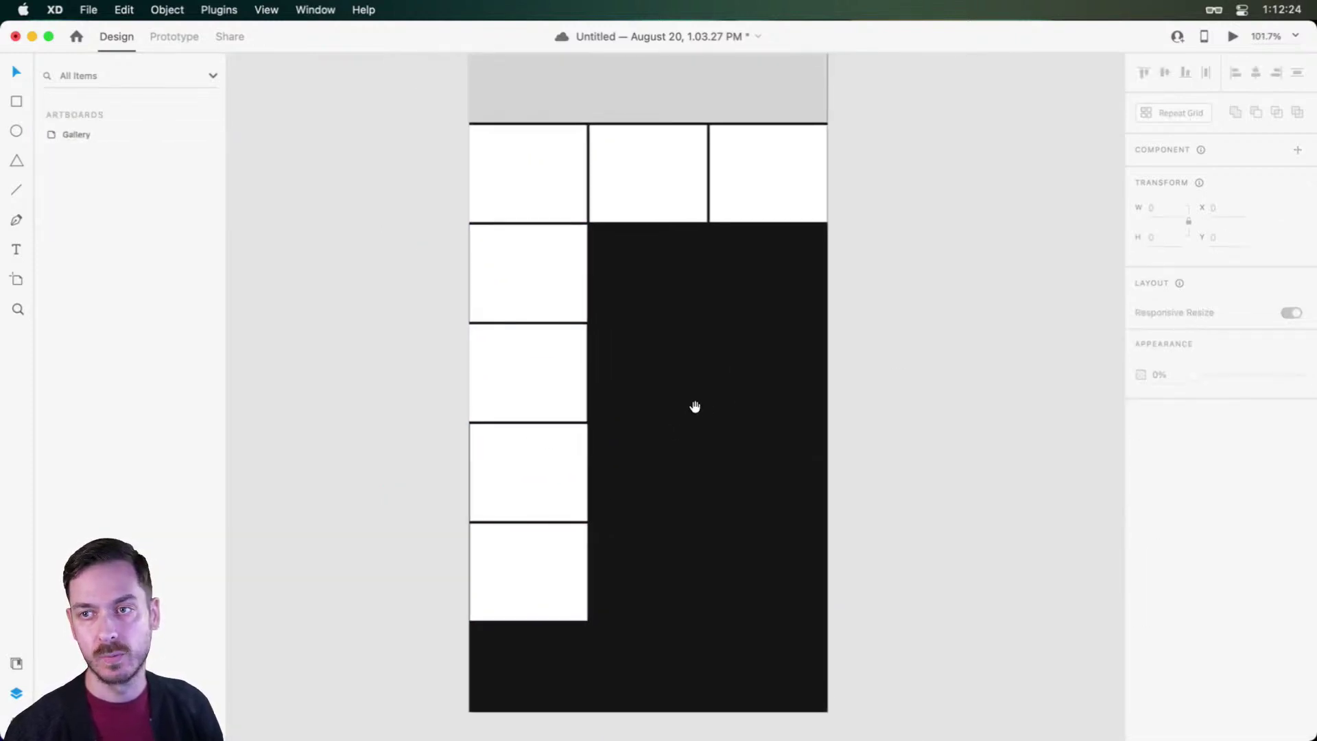
scroll(680, 336, up, 2)
scroll(681, 336, right, 2)
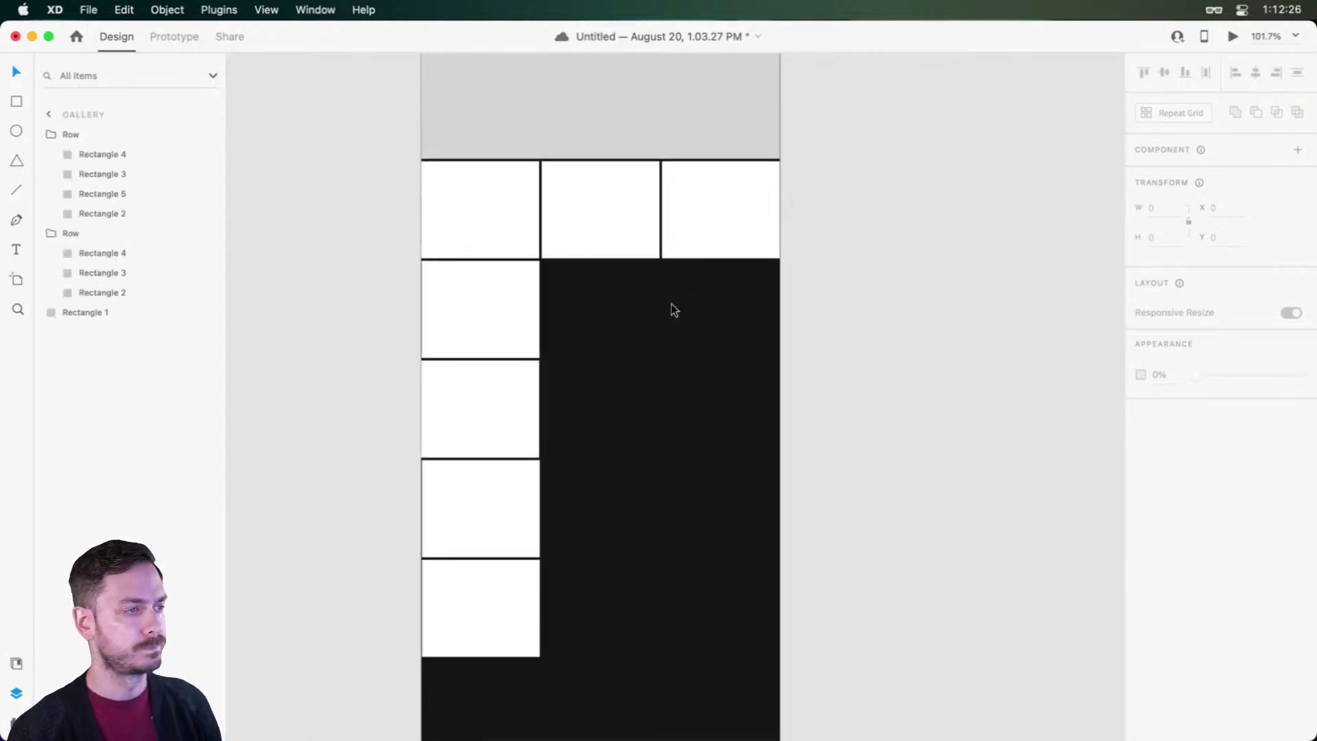
Step: Draw a white rectangle about 284 × 234 beside the column, below the first row, and remove its border
scroll(675, 310, up, 3)
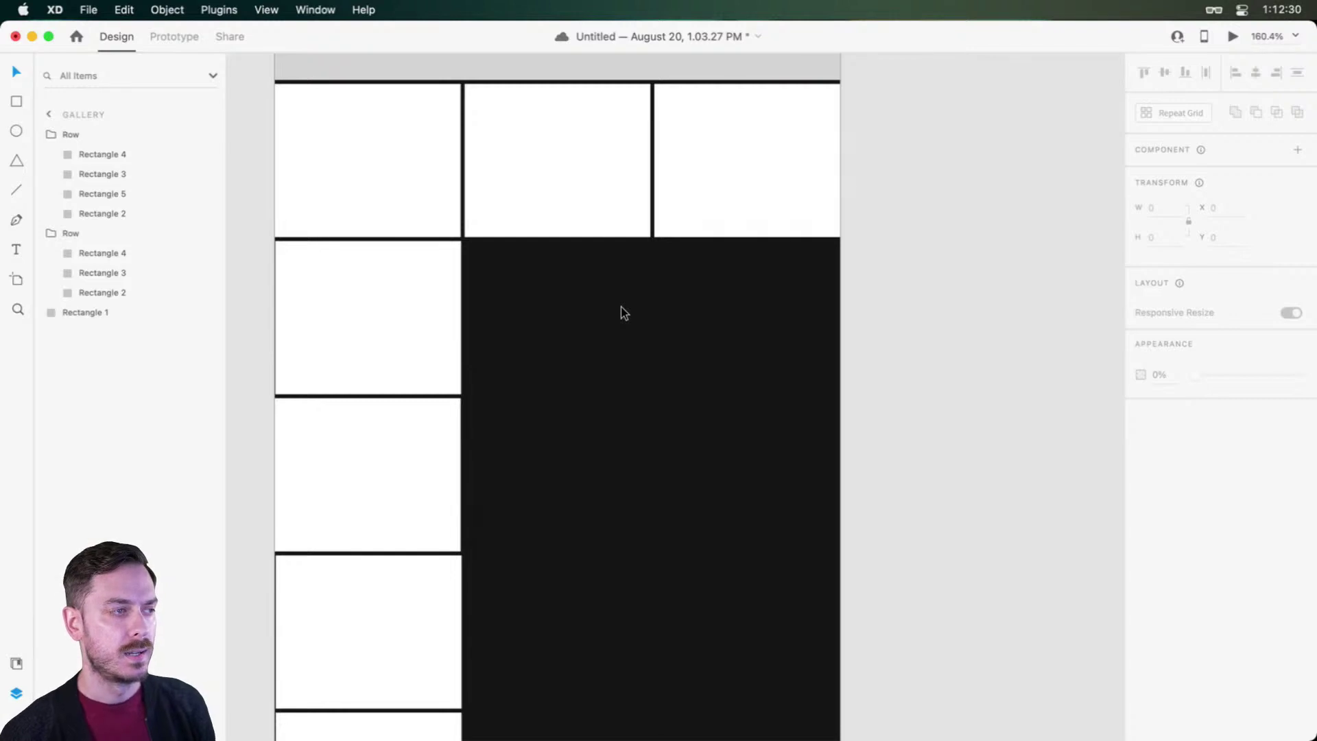
key(r)
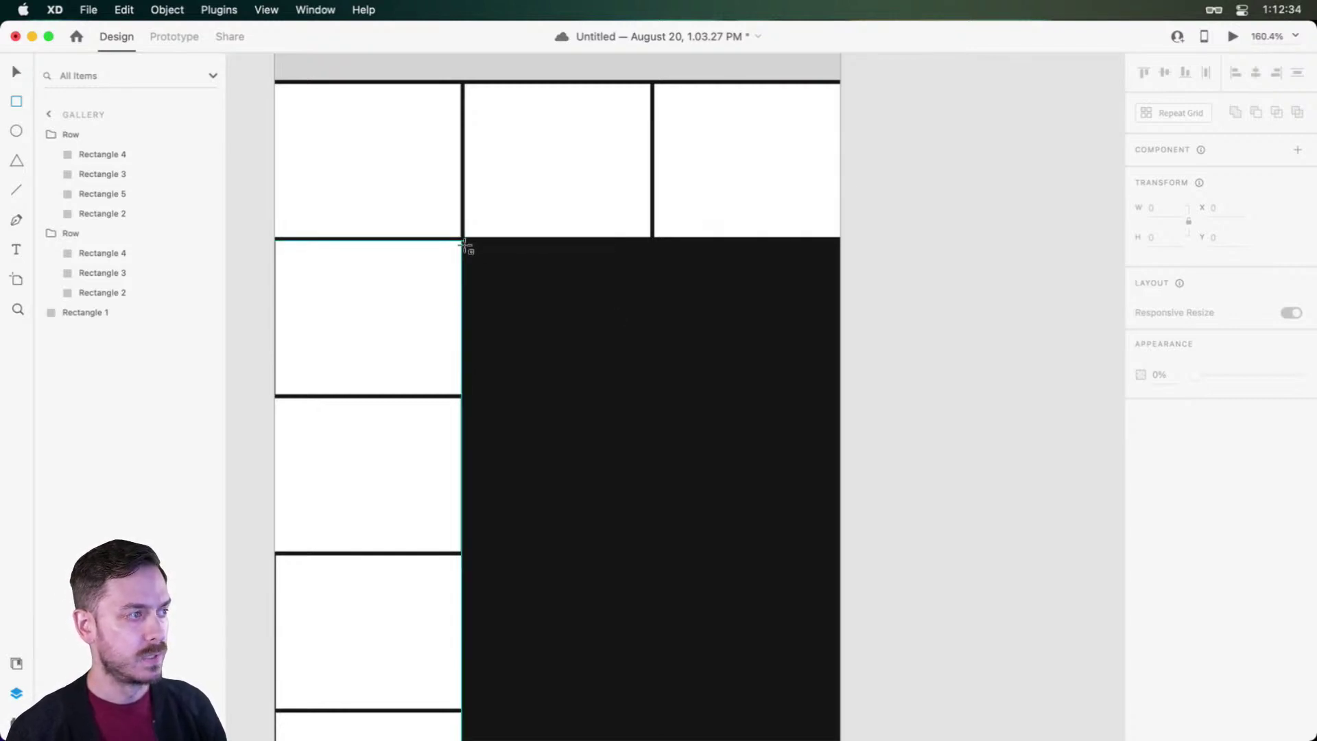
mouse_move(464, 244)
mouse_down()
mouse_move(638, 390)
mouse_move(779, 485)
mouse_move(840, 501)
mouse_move(842, 551)
mouse_up()
scroll(399, 549, up, 5)
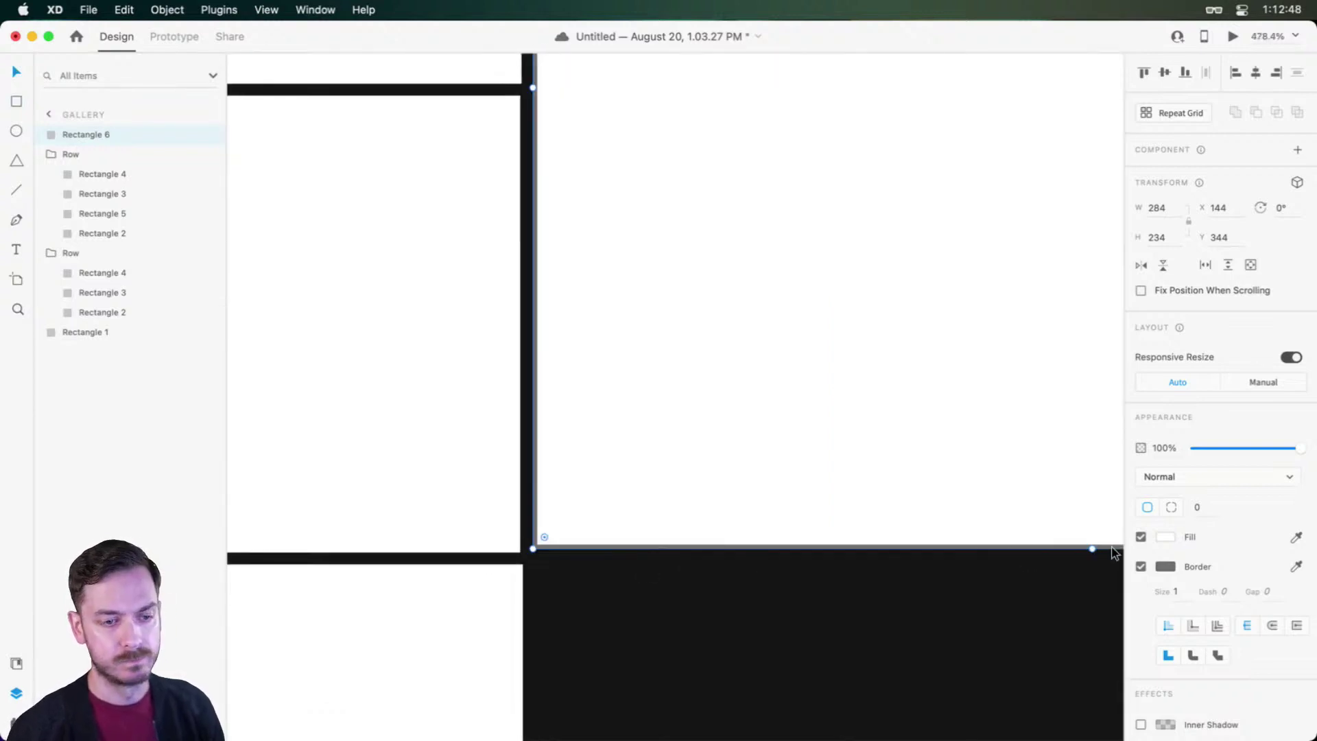
click(1141, 566)
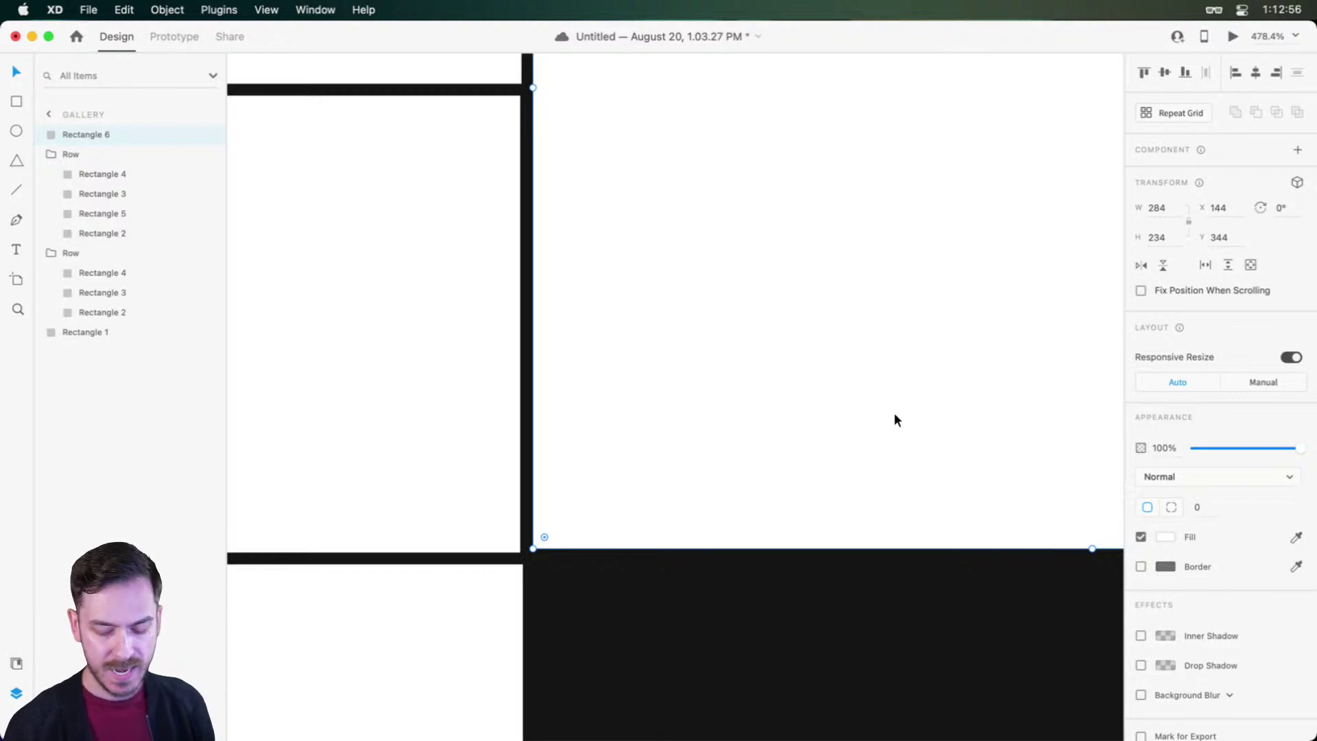
Step: Increase the large rectangle's height to 235 and compare its alignment with the adjacent column rectangles
key(super+Down)
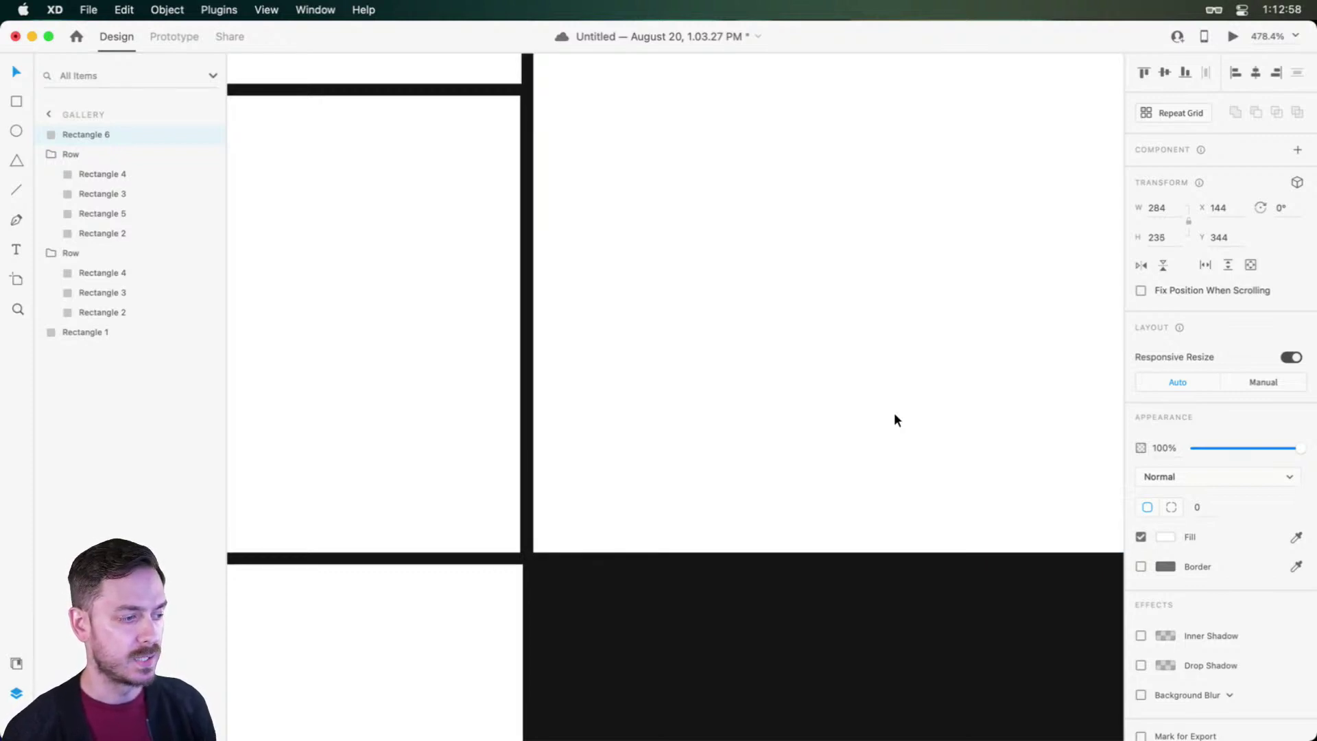
scroll(894, 413, up, 5)
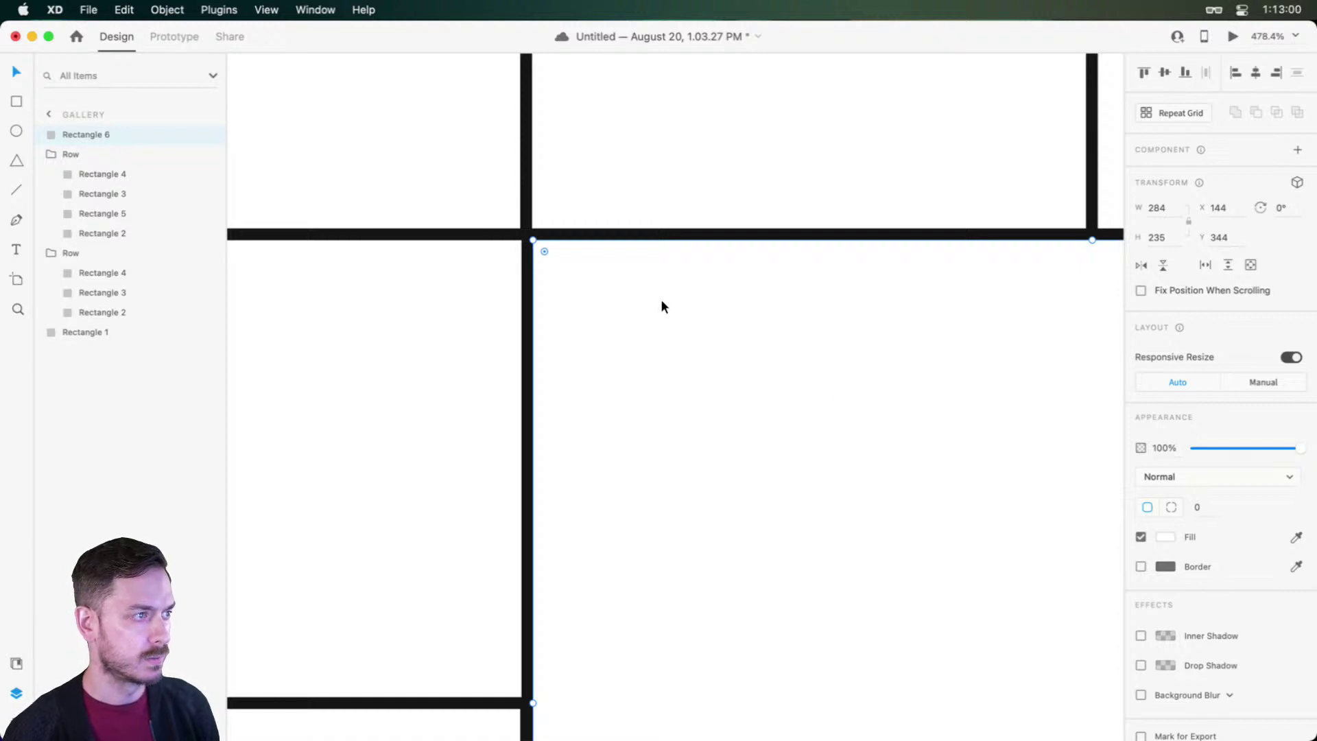
click(442, 315)
click(631, 301)
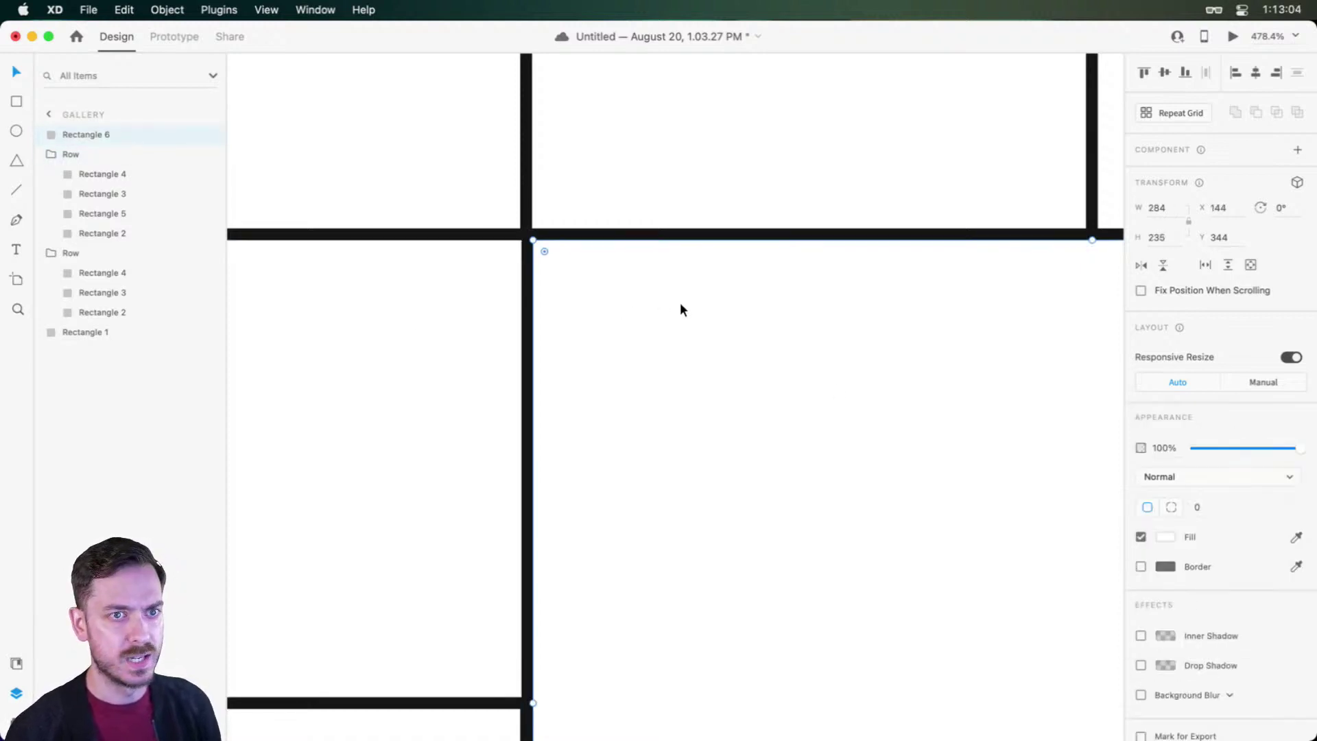
double_click(421, 305)
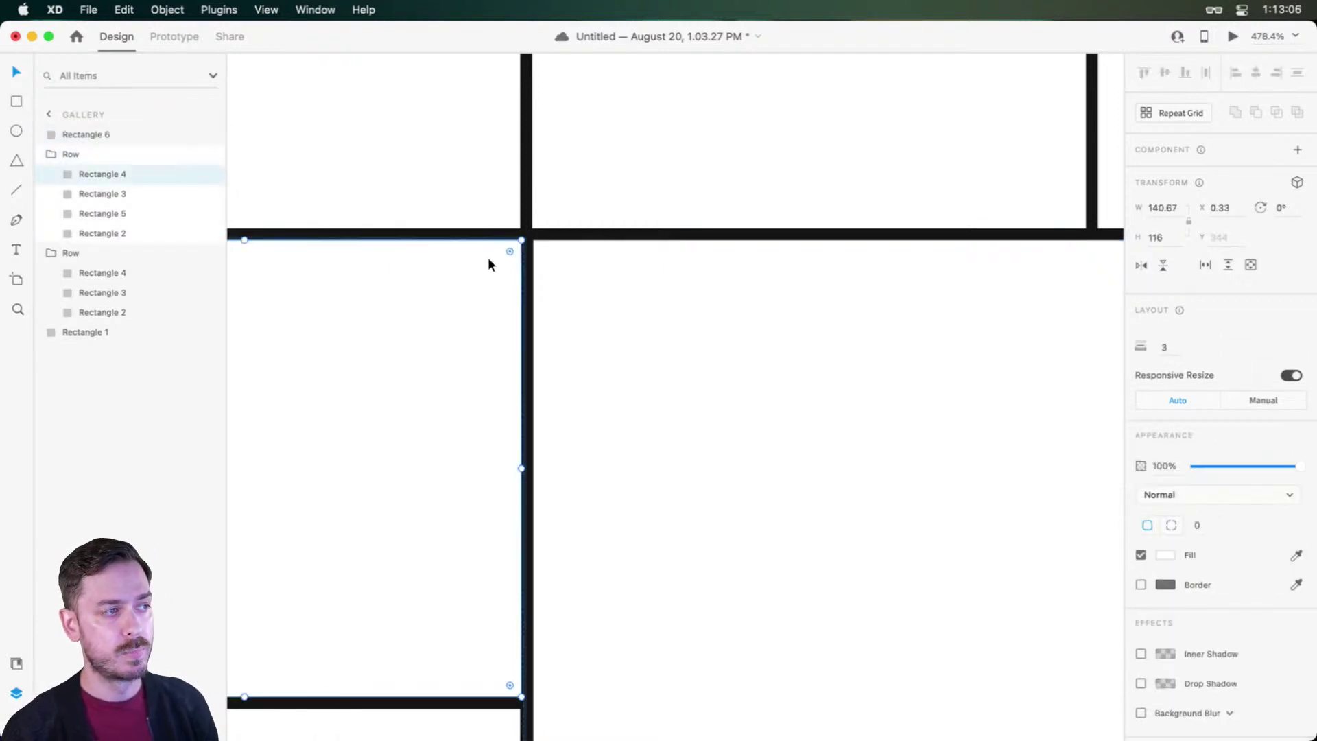
key(super+0)
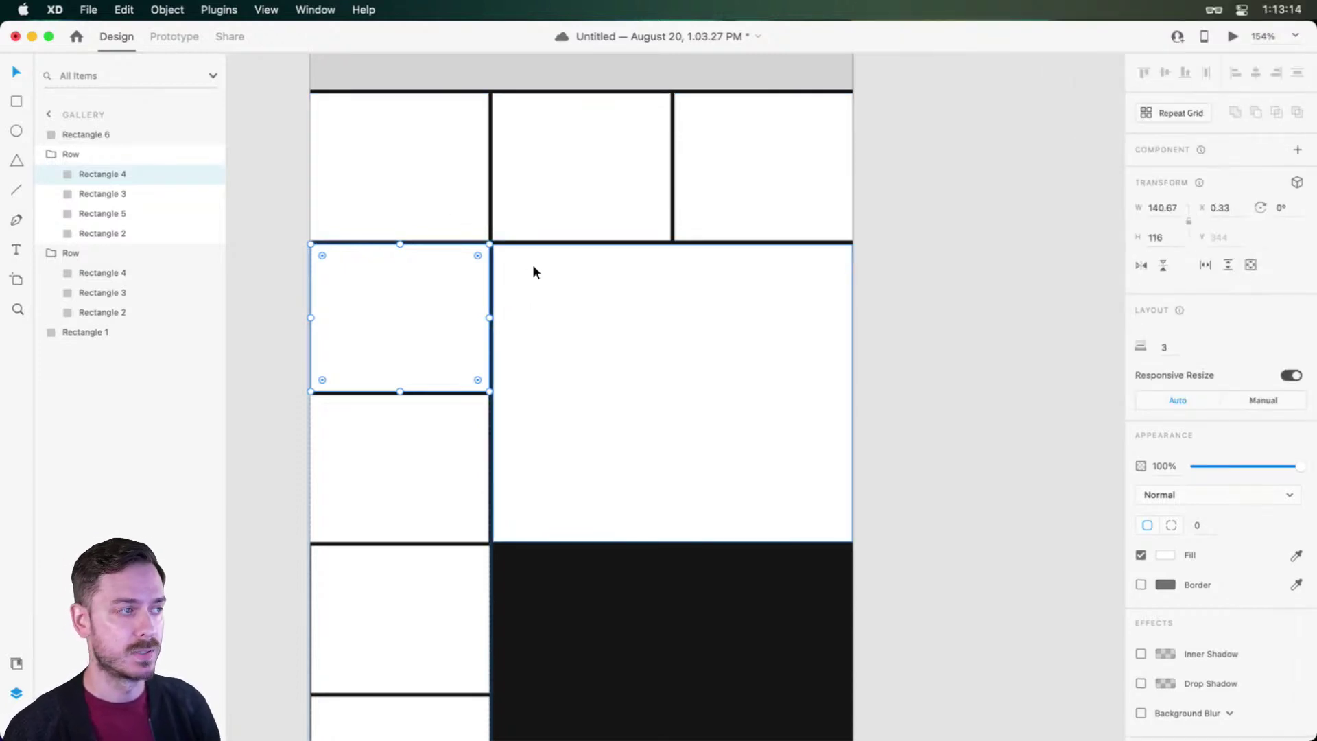
scroll(534, 269, up, 5)
scroll(527, 264, down, 5)
click(1014, 310)
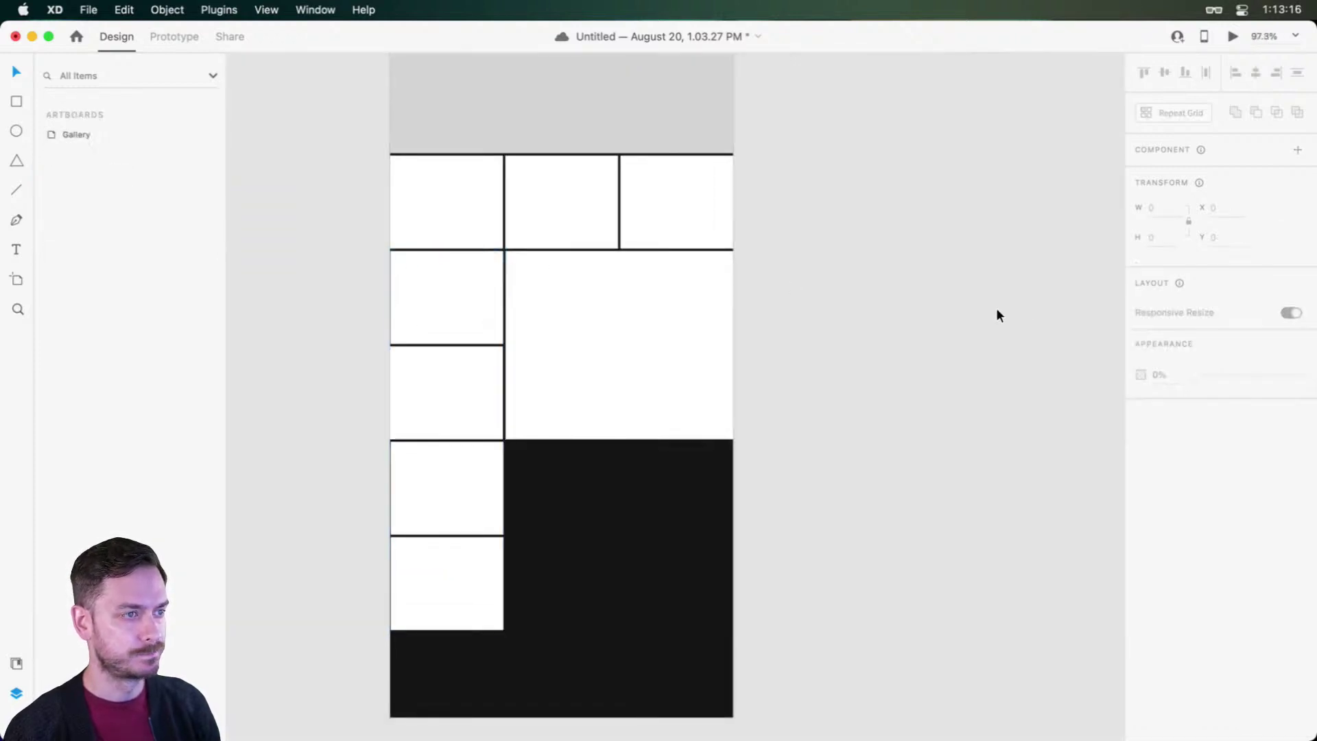
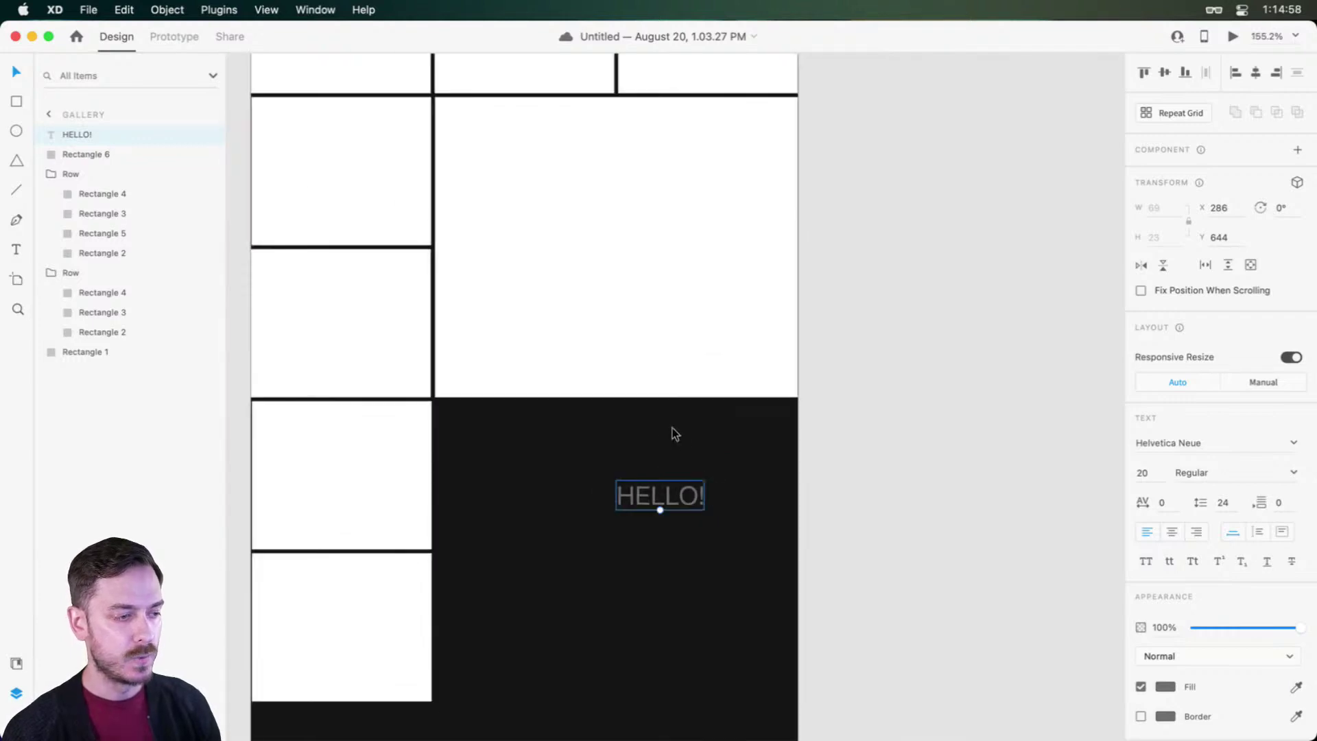
Step: Delete the stray "HELLO!" text from the dark area below the large rectangle
drag(631, 441, 779, 505)
key(Delete)
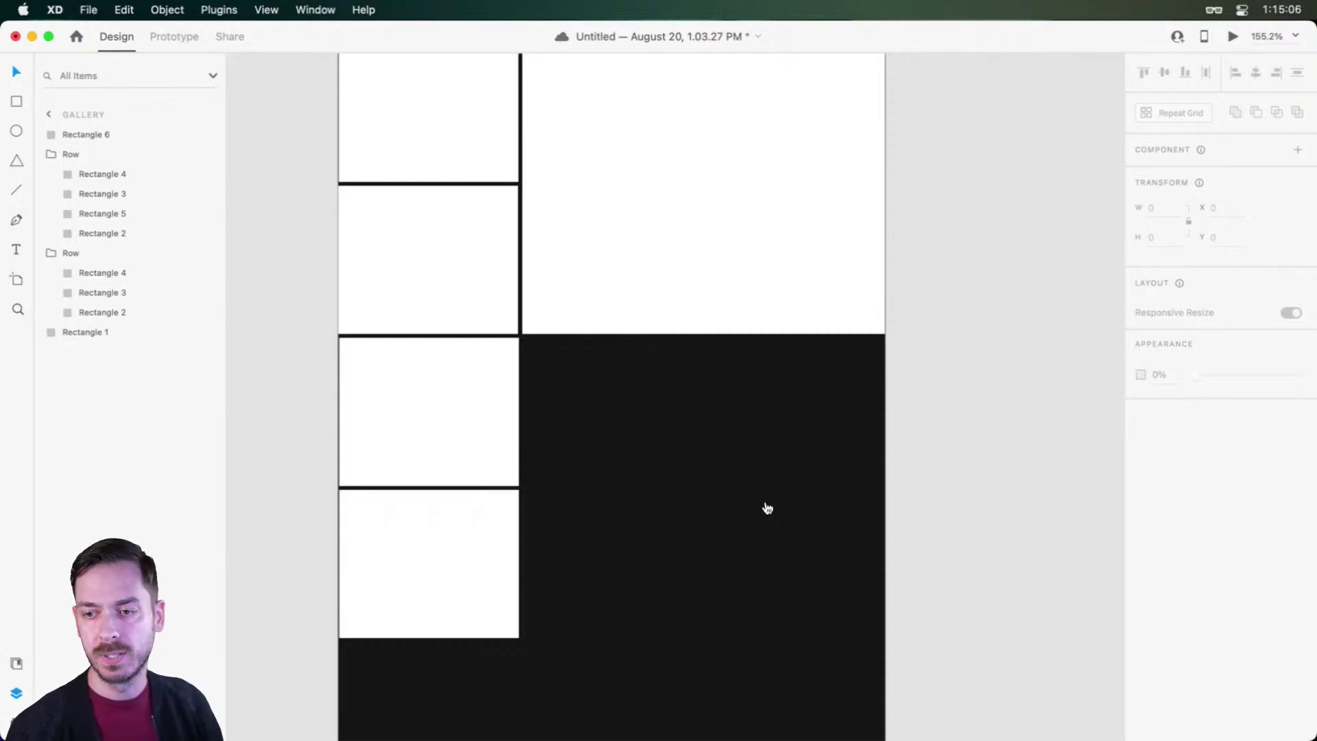
Step: Switch to Safari to examine the gallery mockup in the tweet's image, then return to Adobe XD and save the document
key(super+Tab)
scroll(597, 425, down, 5)
scroll(596, 425, up, 1)
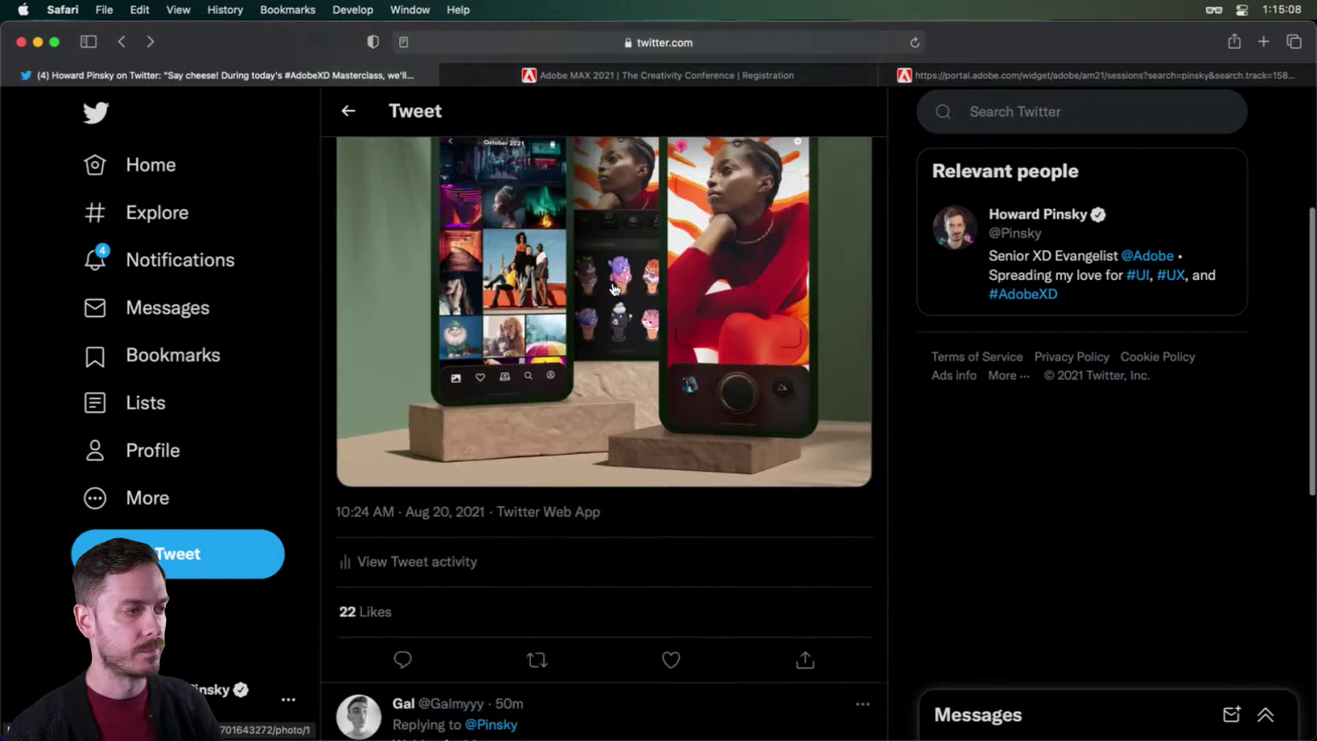
click(646, 364)
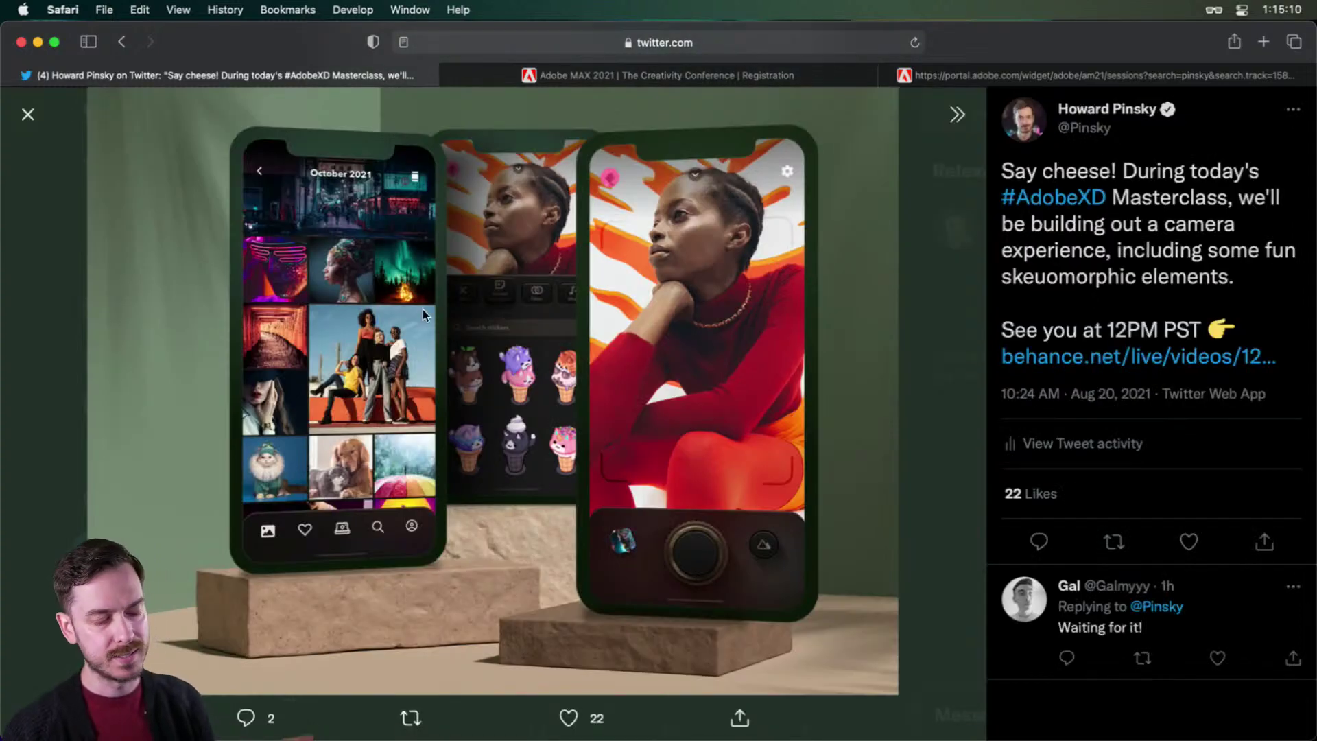
key(Escape)
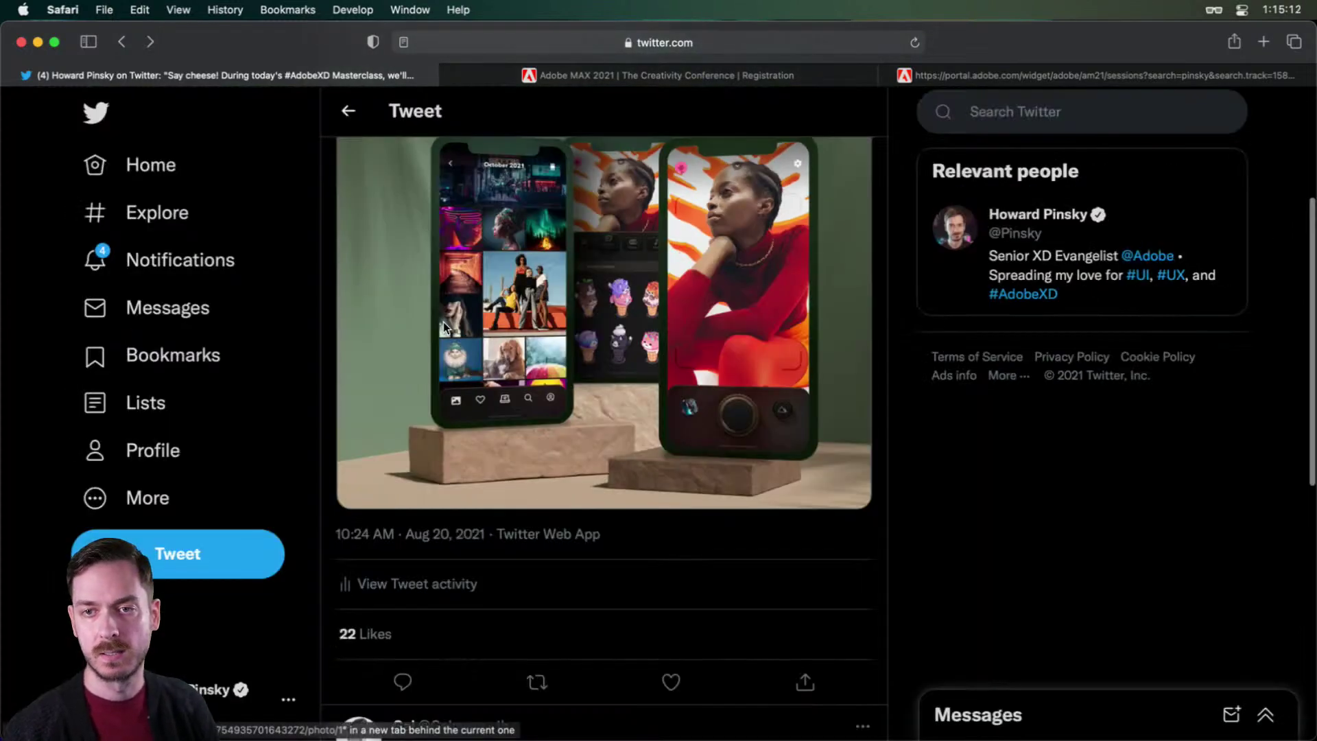
key(super+Tab)
key(super+s)
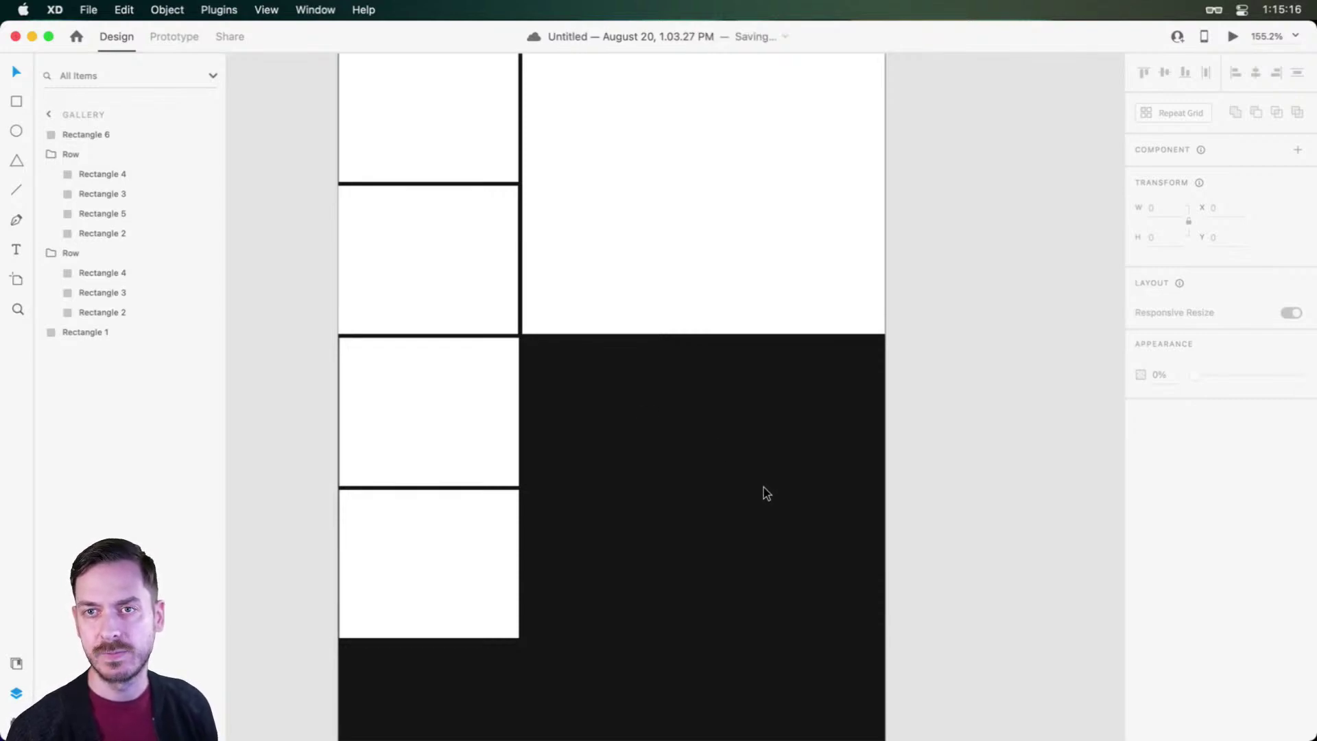
Step: Duplicate the first row of three small rectangles to just below the large rectangle, at Y 582
scroll(681, 450, down, 3)
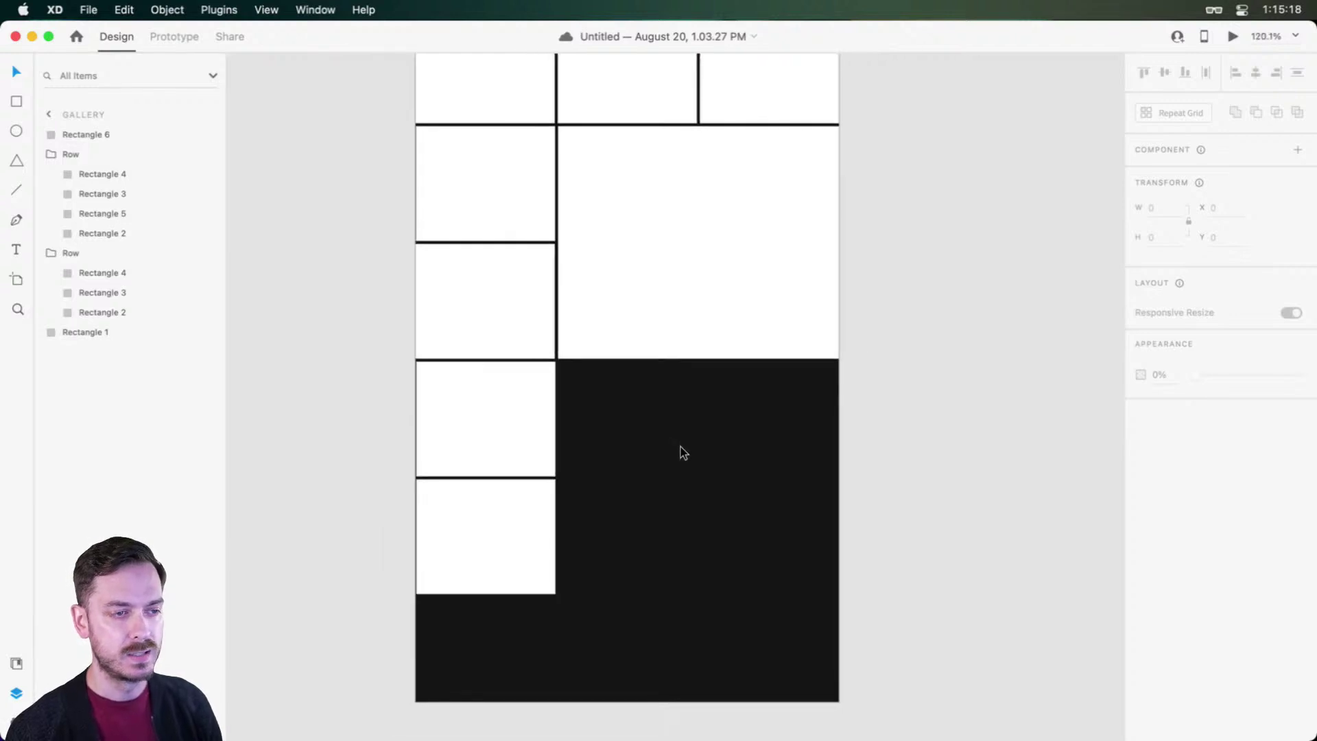
scroll(680, 446, up, 5)
scroll(667, 451, down, 5)
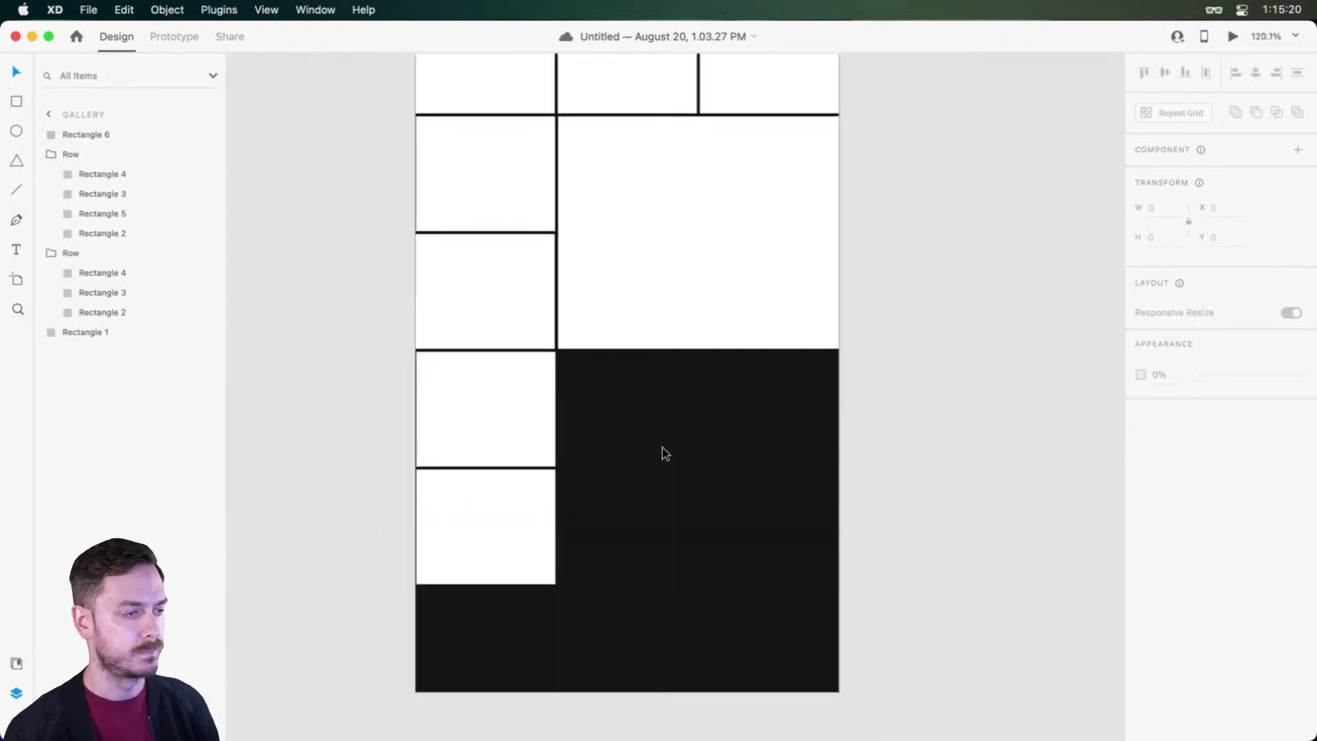
scroll(689, 393, up, 3)
scroll(689, 393, down, 1)
scroll(749, 206, up, 5)
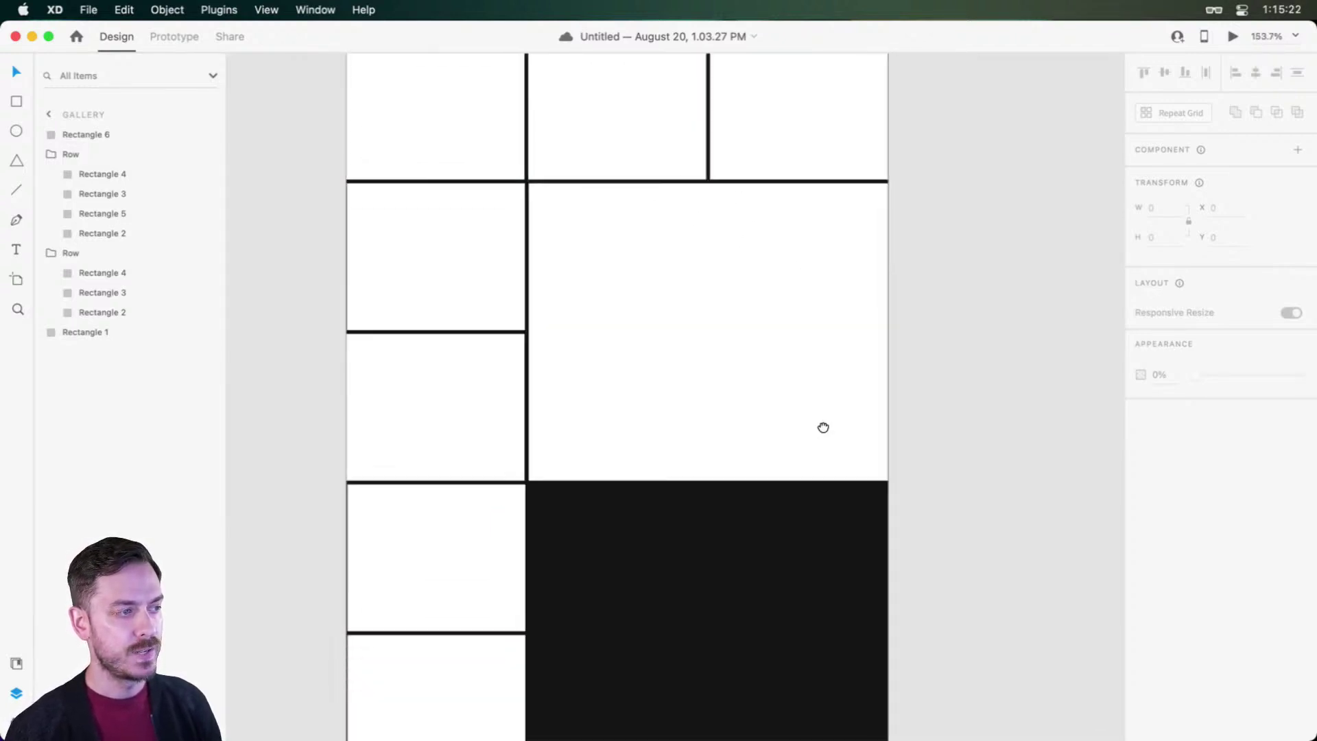
scroll(699, 329, down, 5)
click(421, 371)
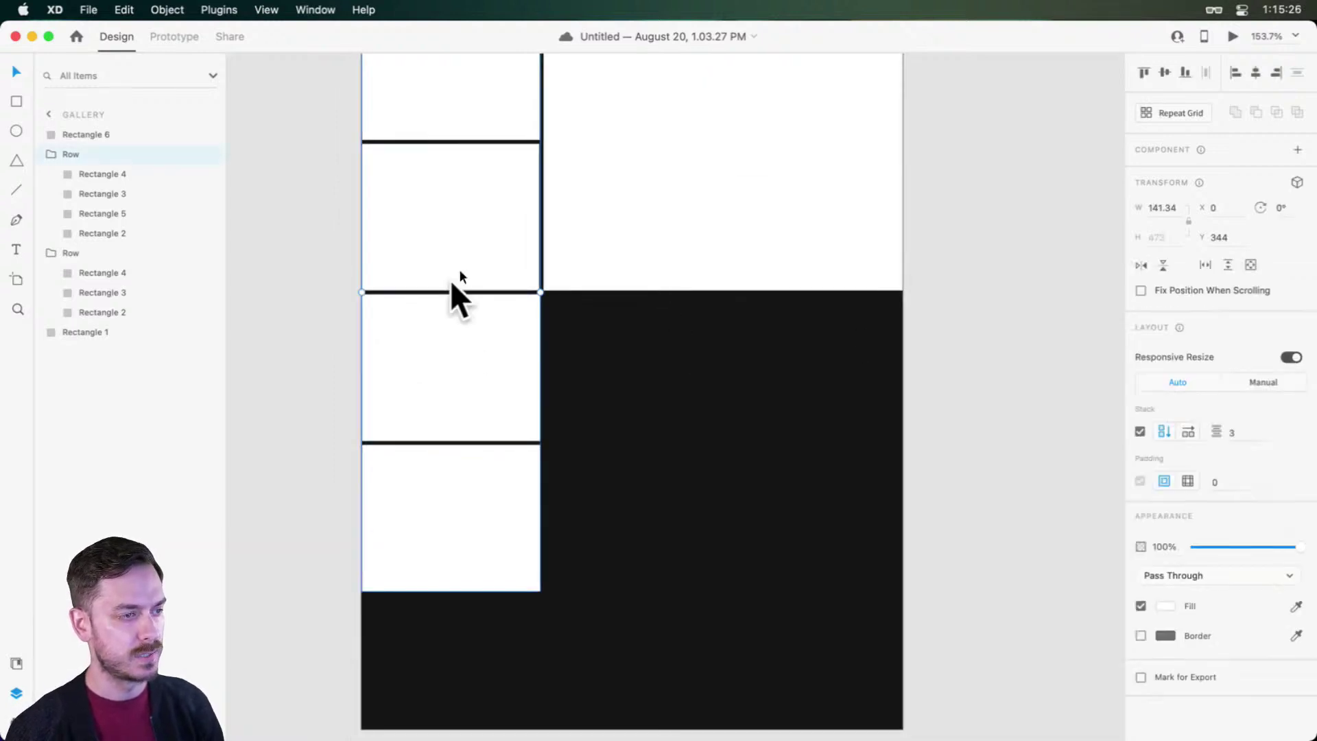
scroll(579, 235, up, 7)
drag(630, 188, 638, 420)
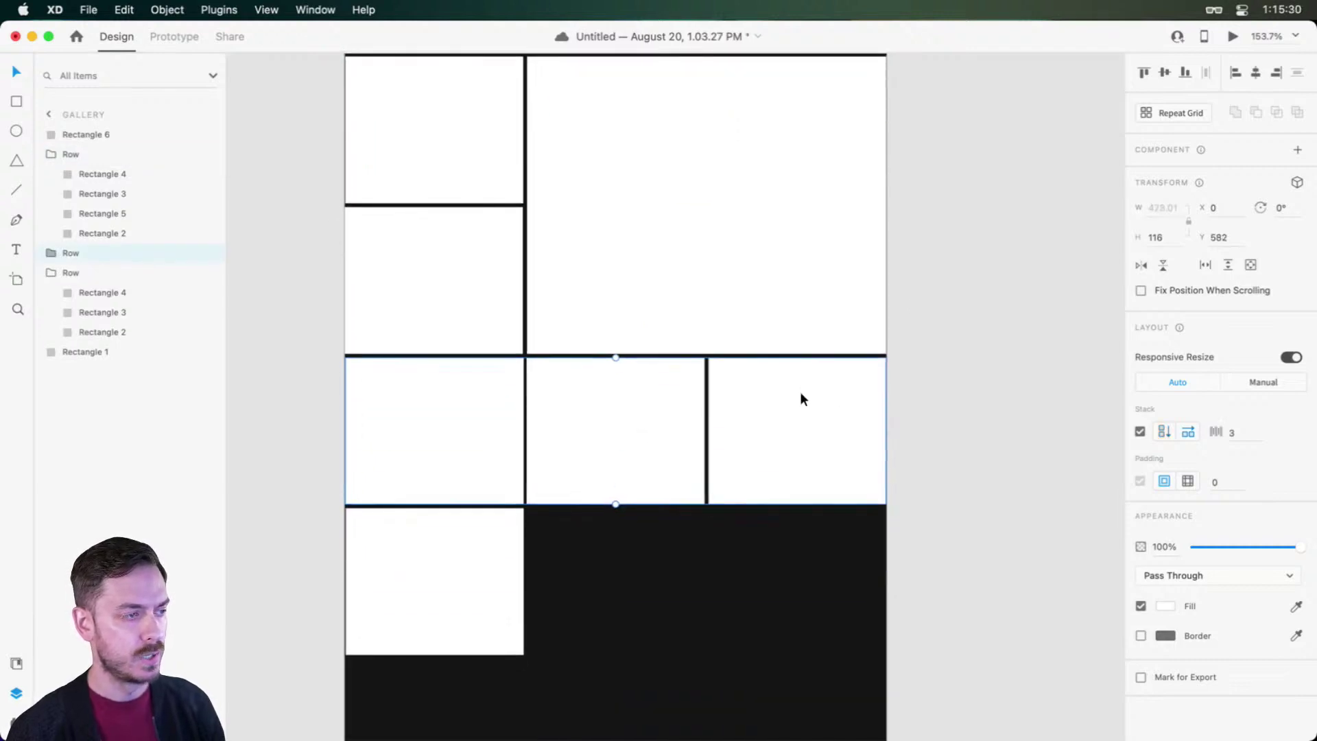
Step: Delete one rectangle from the copied row and align the remaining pair beside the left column at X 143.66
double_click(822, 390)
key(Delete)
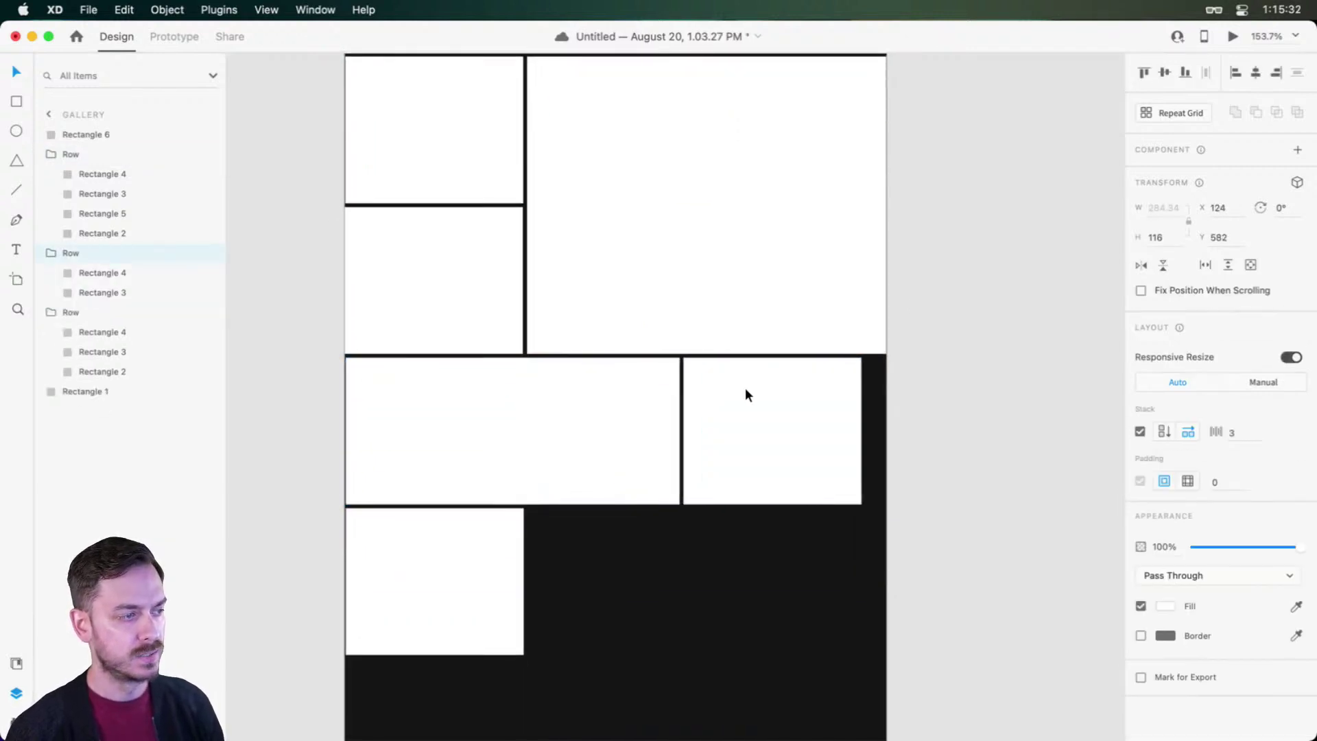
scroll(770, 391, down, 5)
scroll(723, 384, left, 1)
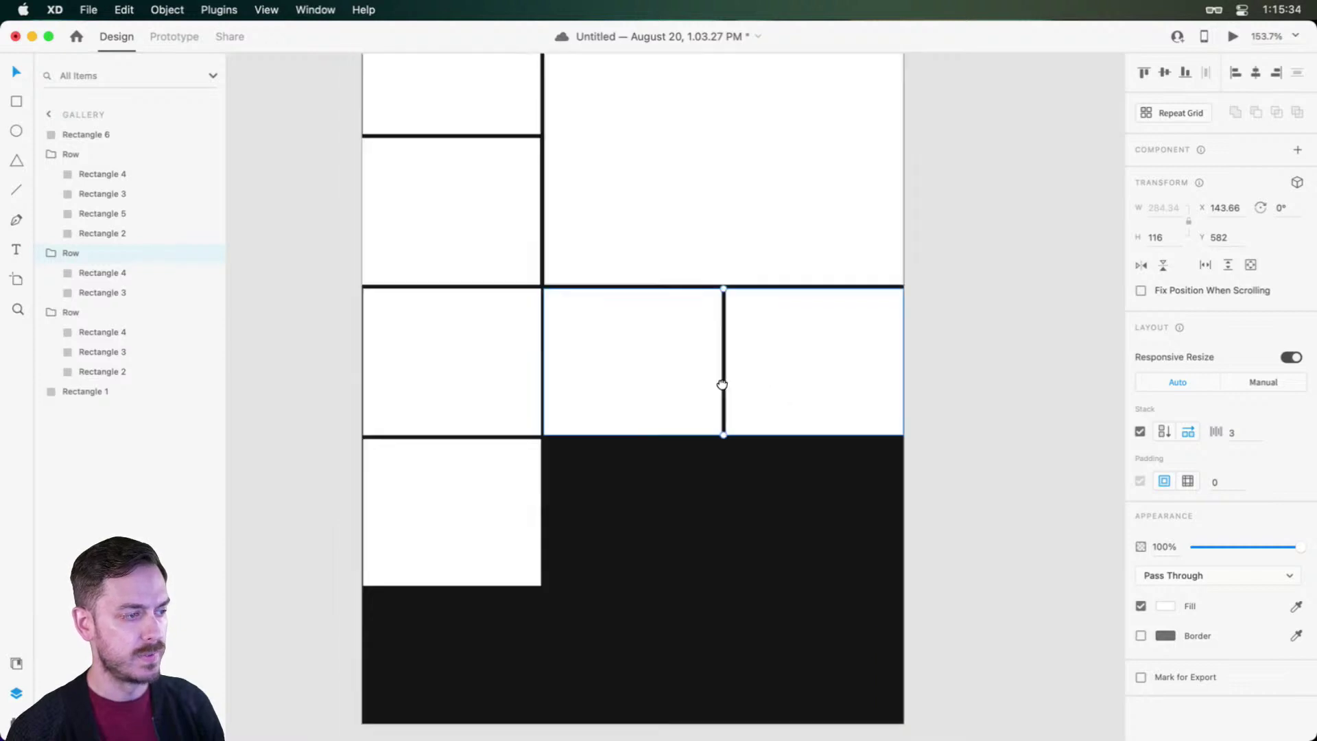
Step: Duplicate the rectangle pair one row down at Y 701, and copy the large rectangle below it to X 0, Y 820
drag(676, 250, 675, 381)
scroll(676, 382, down, 5)
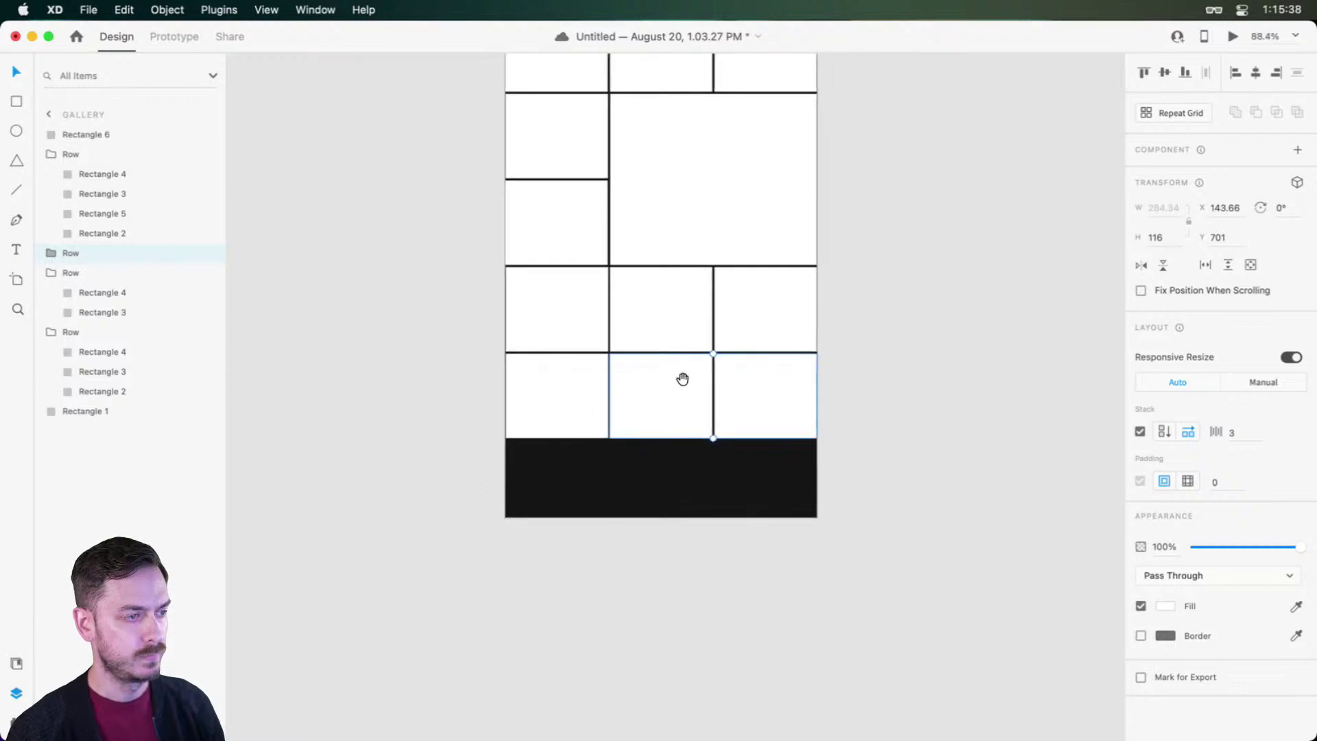
drag(688, 147, 584, 496)
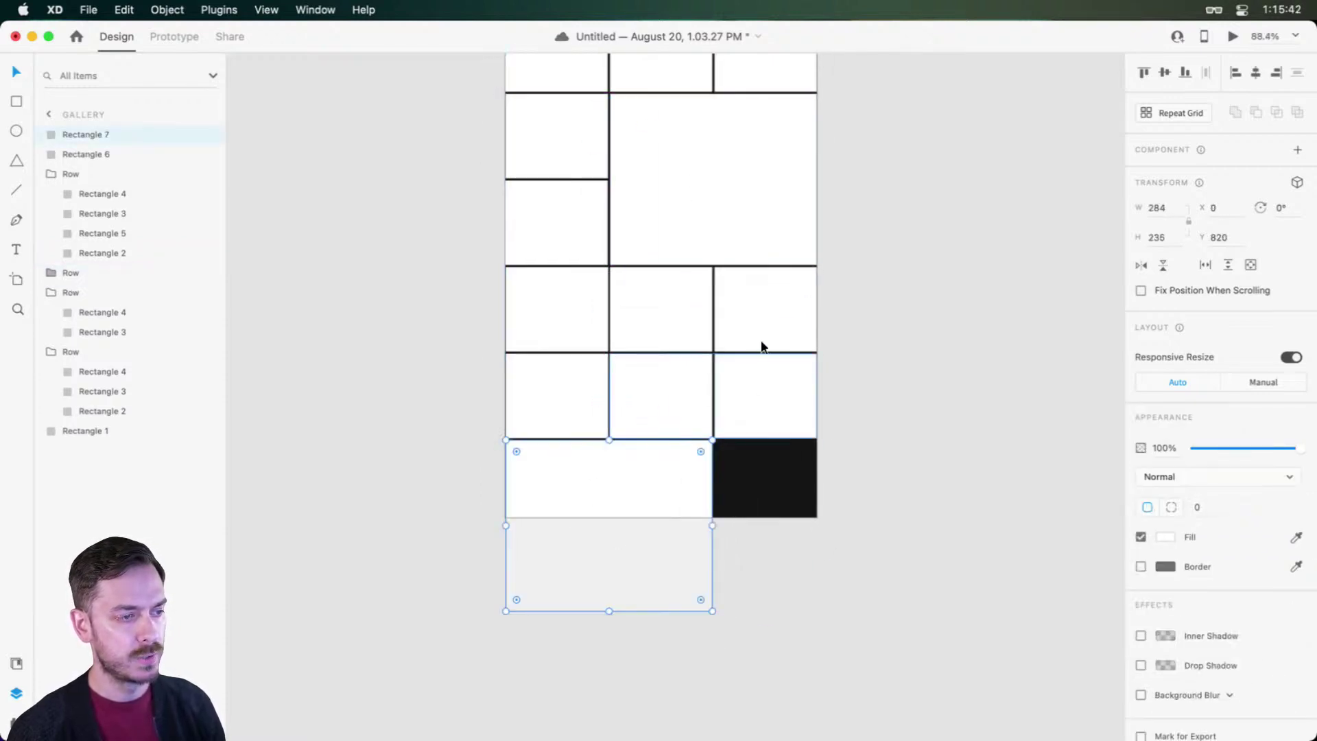
Step: Place a two-rectangle copy of the vertical column stack beside the lower large rectangle at X 286.66, Y 820
click(542, 282)
drag(542, 282, 776, 670)
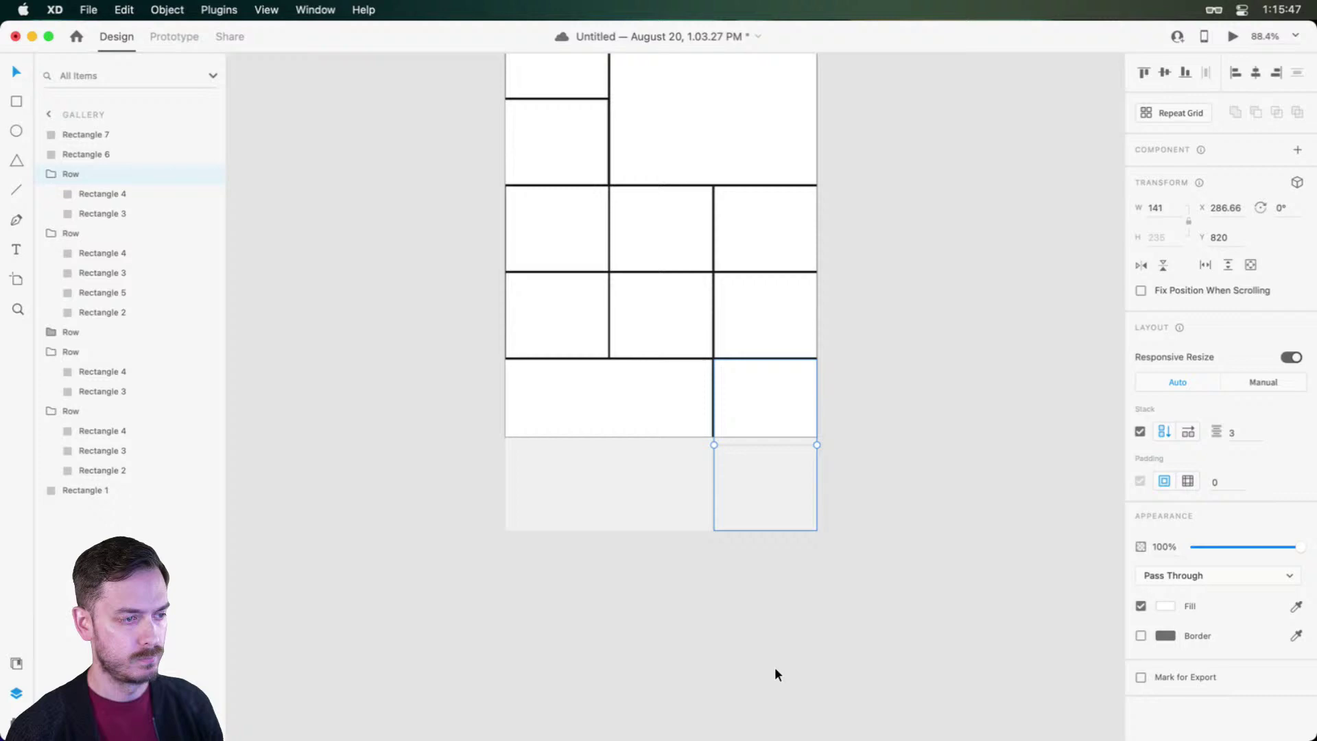
click(835, 447)
Step: Look over the full grid of small and large placeholders and save the document
scroll(764, 341, up, 3)
click(633, 391)
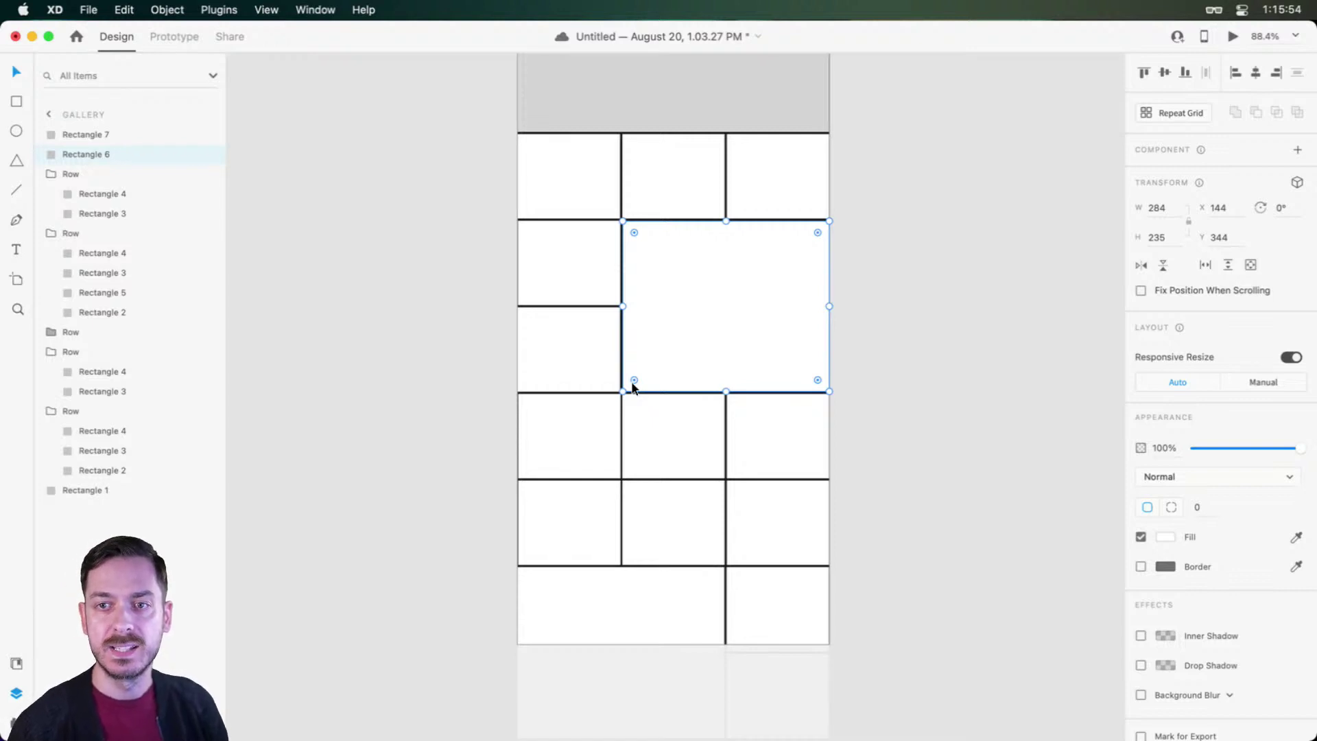
click(918, 267)
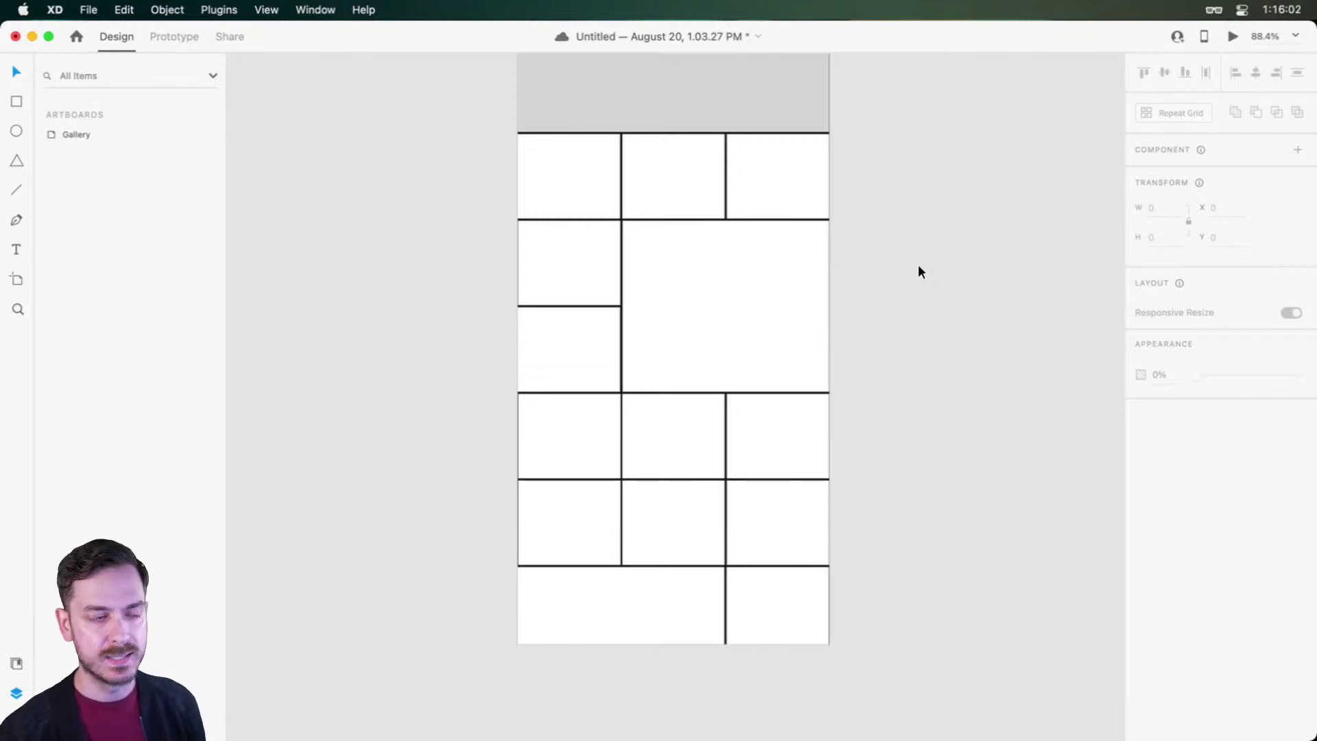
scroll(862, 275, up, 2)
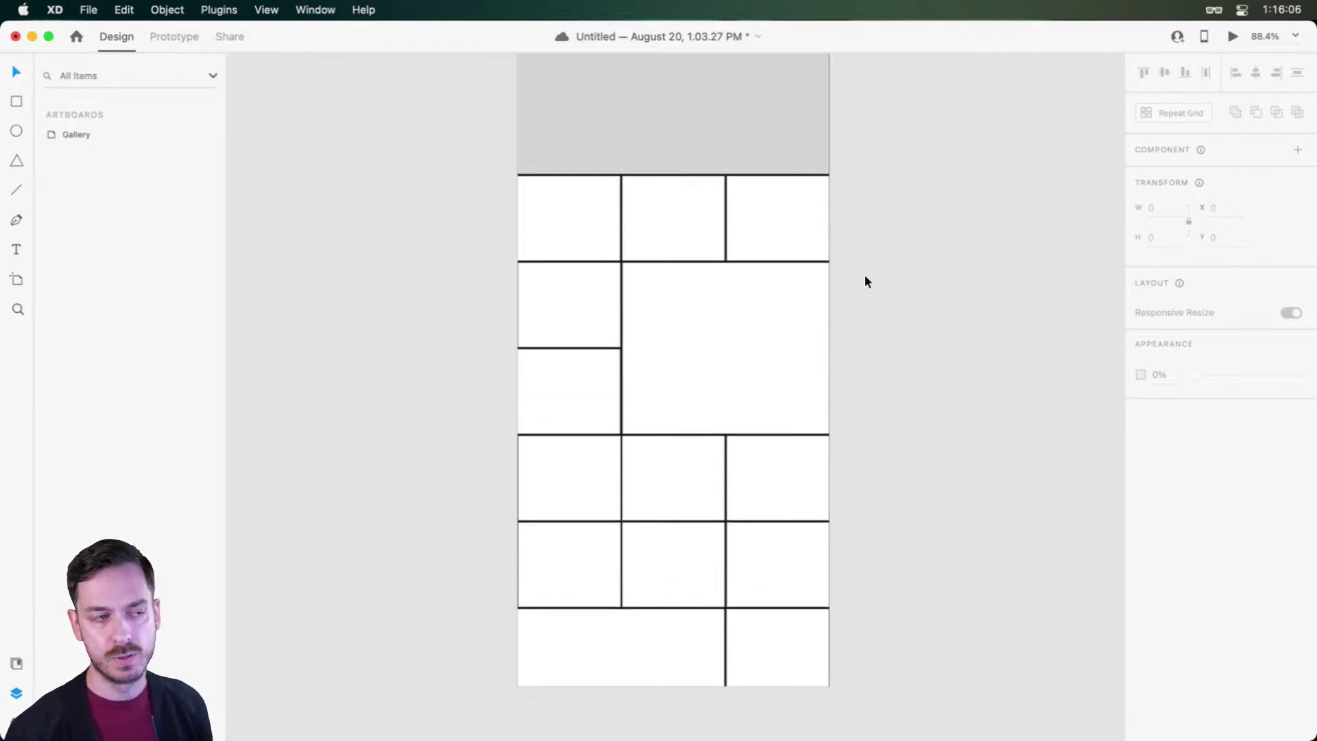
scroll(864, 275, down, 2)
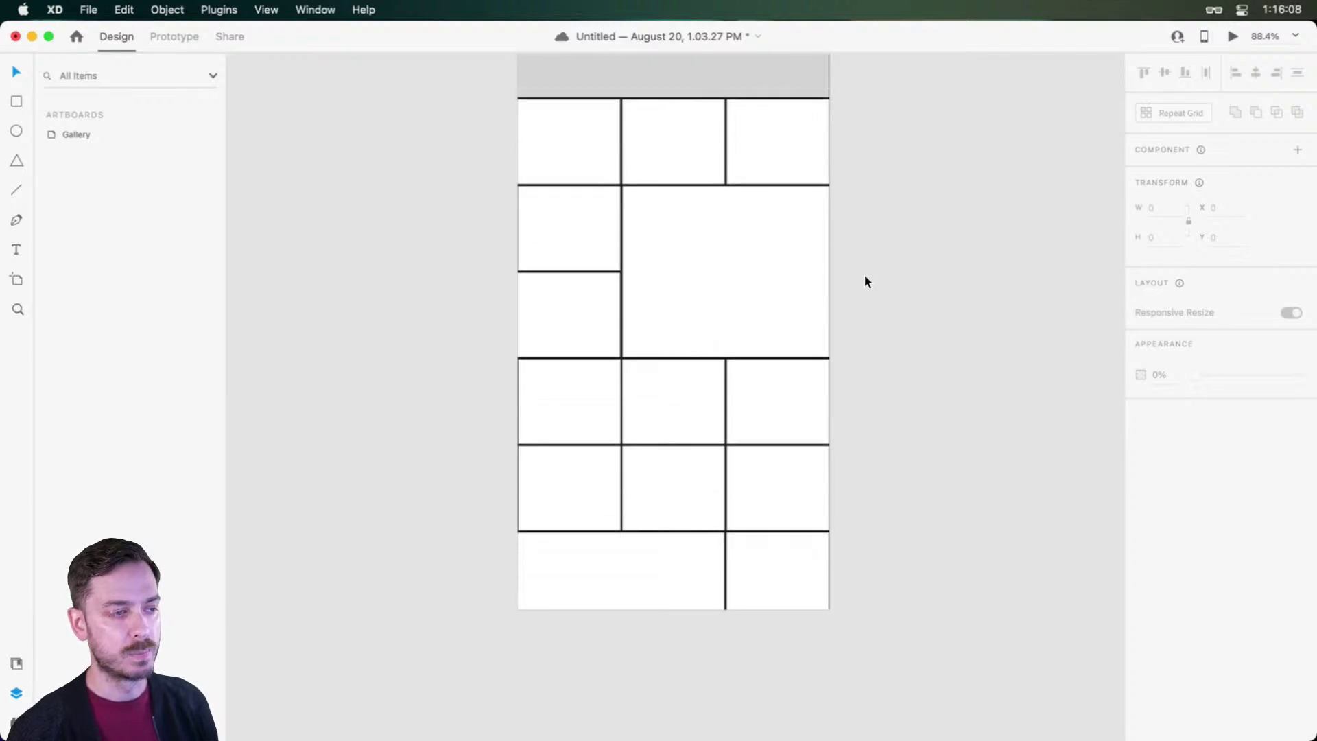
scroll(864, 275, up, 3)
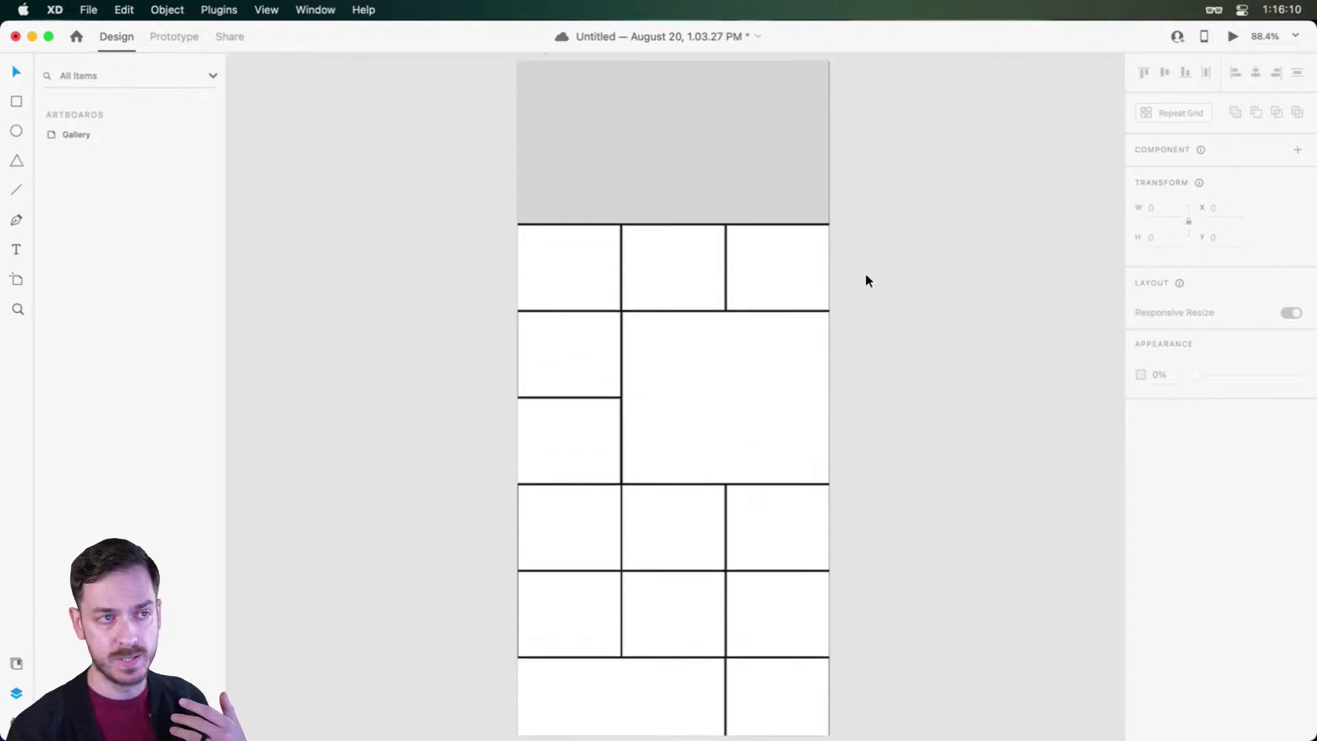
key(super+s)
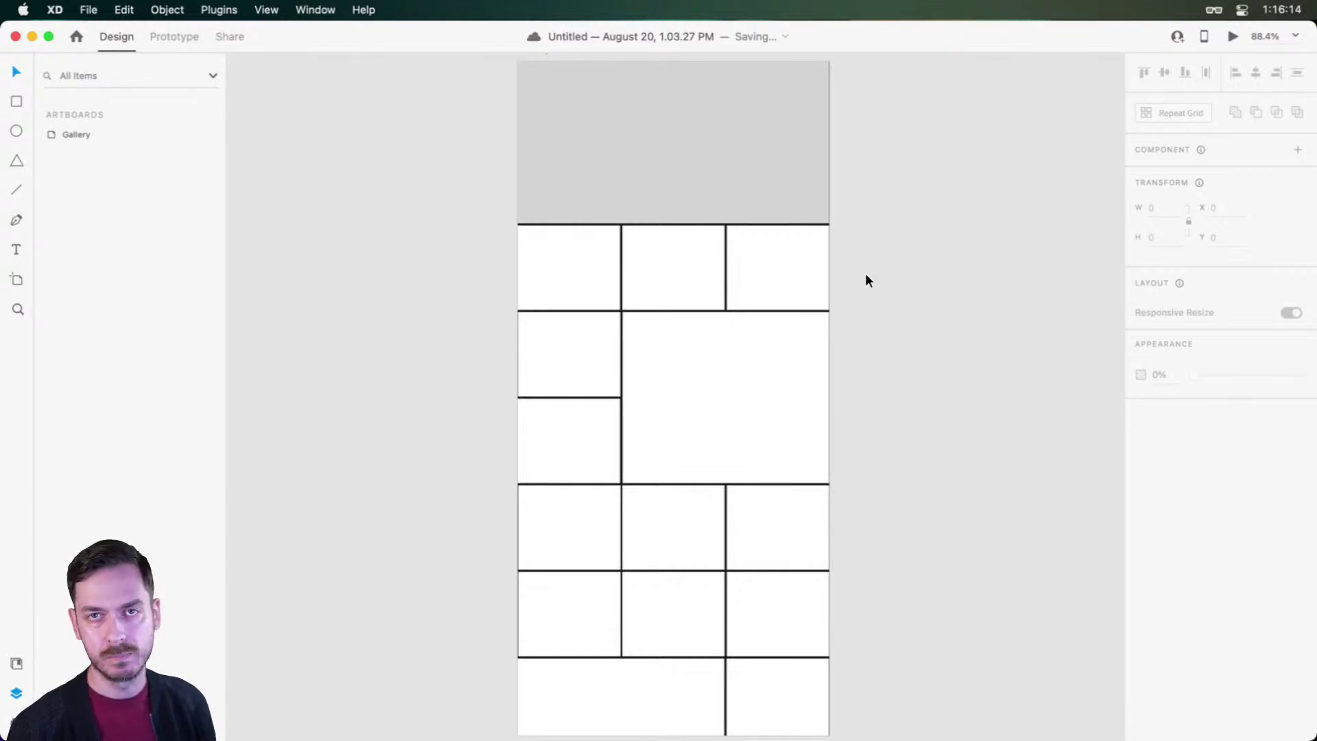
scroll(865, 274, down, 3)
scroll(866, 275, right, 1)
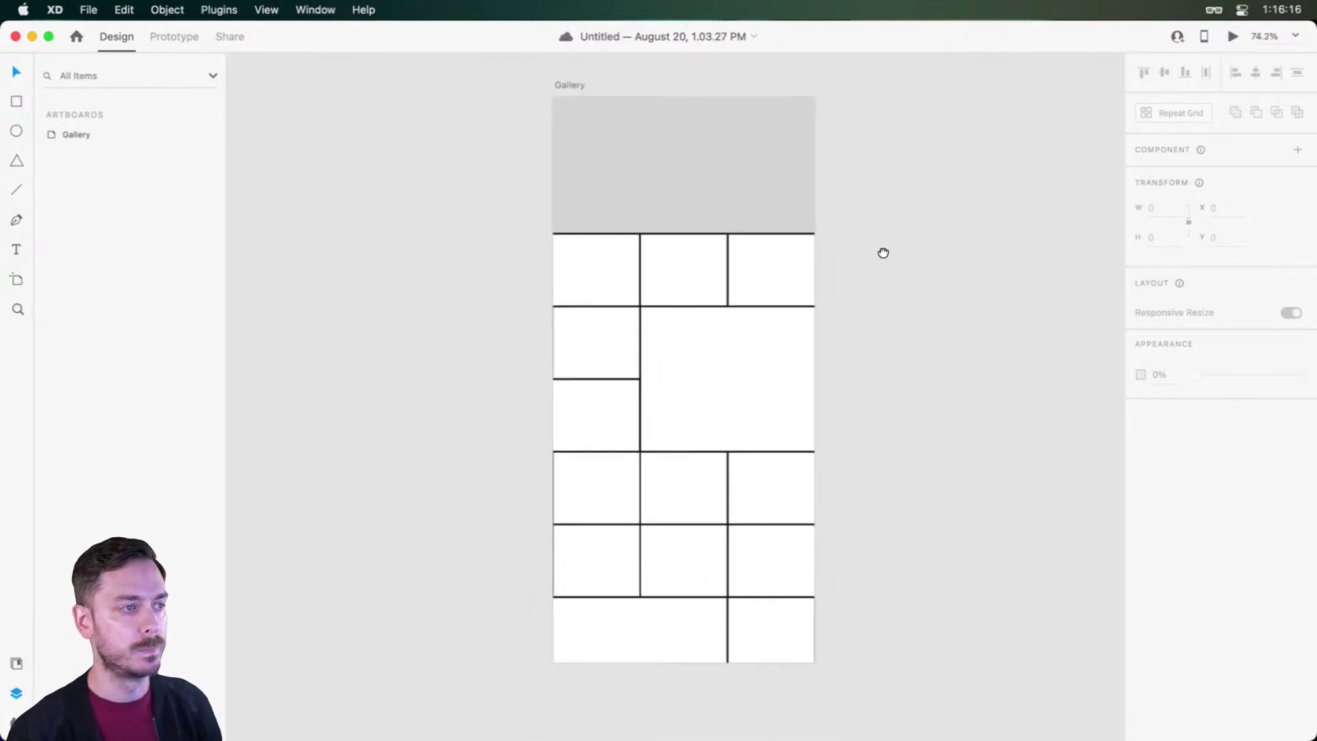
scroll(761, 185, up, 2)
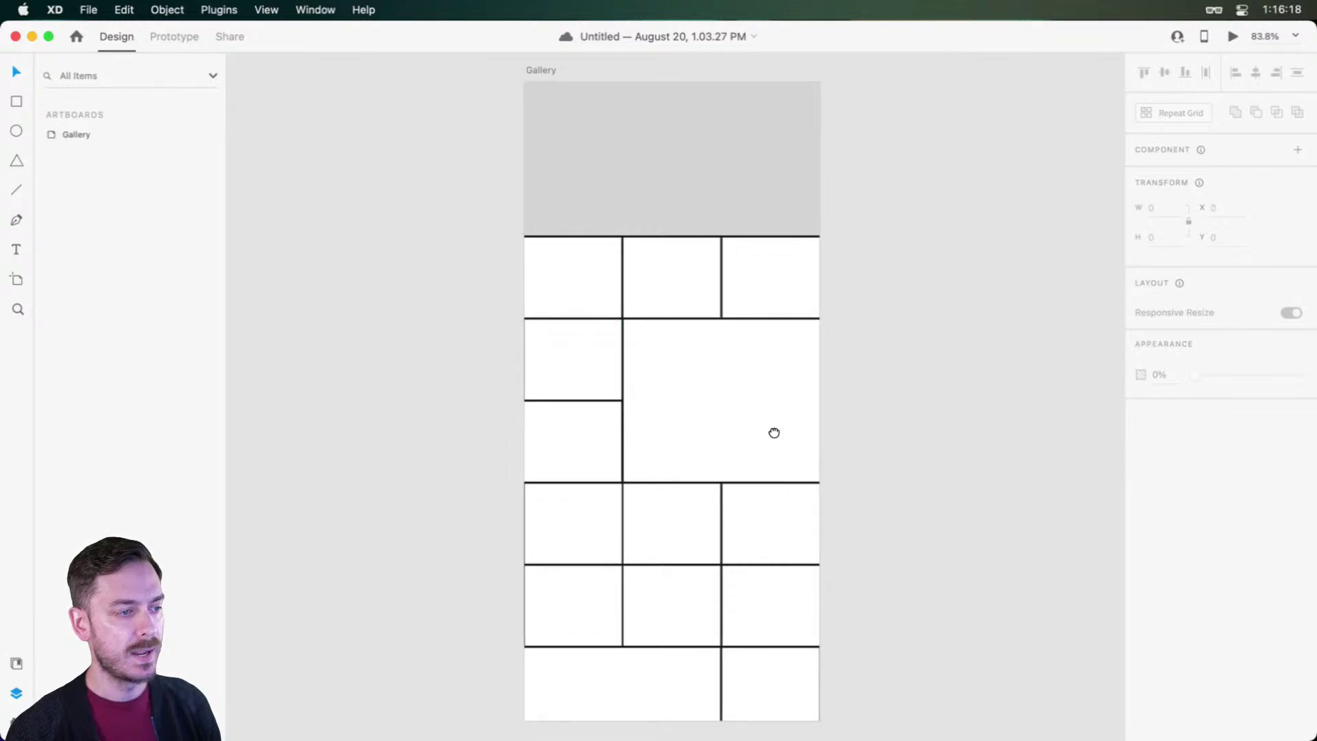
drag(774, 433, 759, 391)
drag(641, 242, 599, 292)
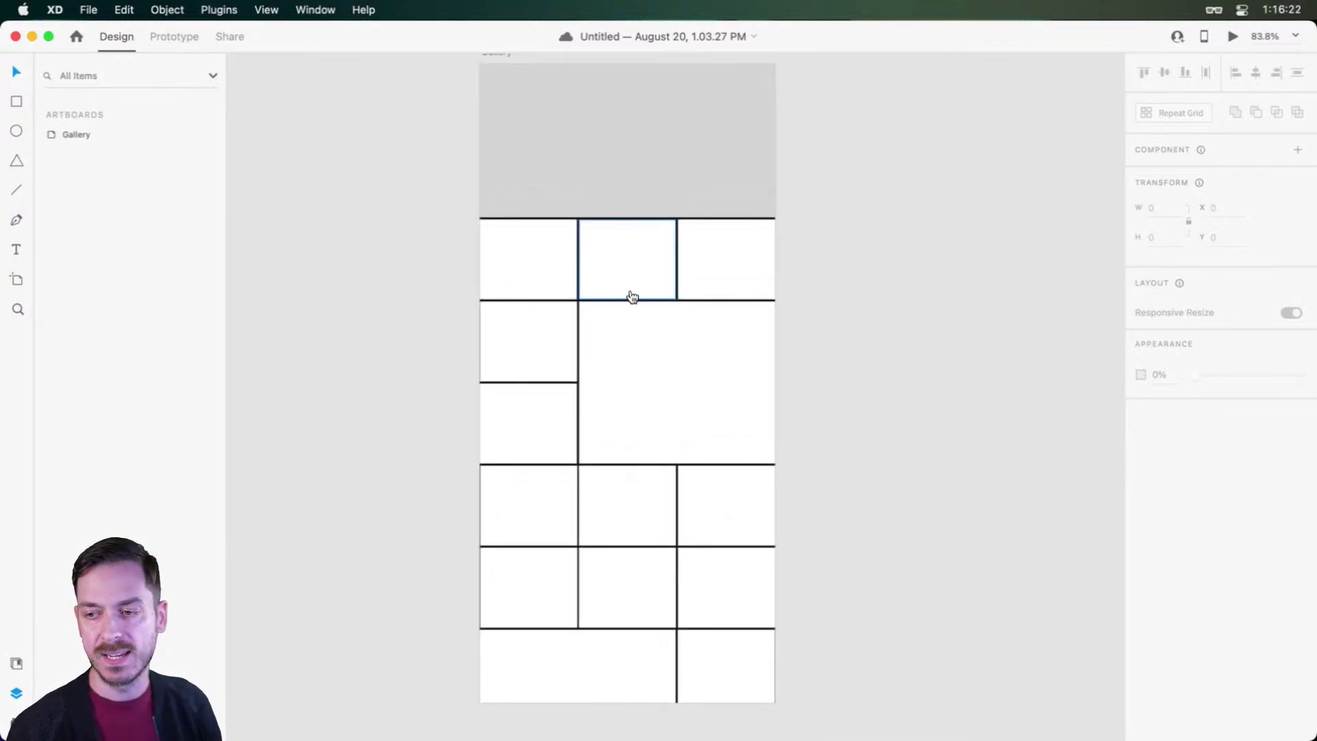
Step: Switch to Finder and look through the stock photos in the People folder
key(super+Tab)
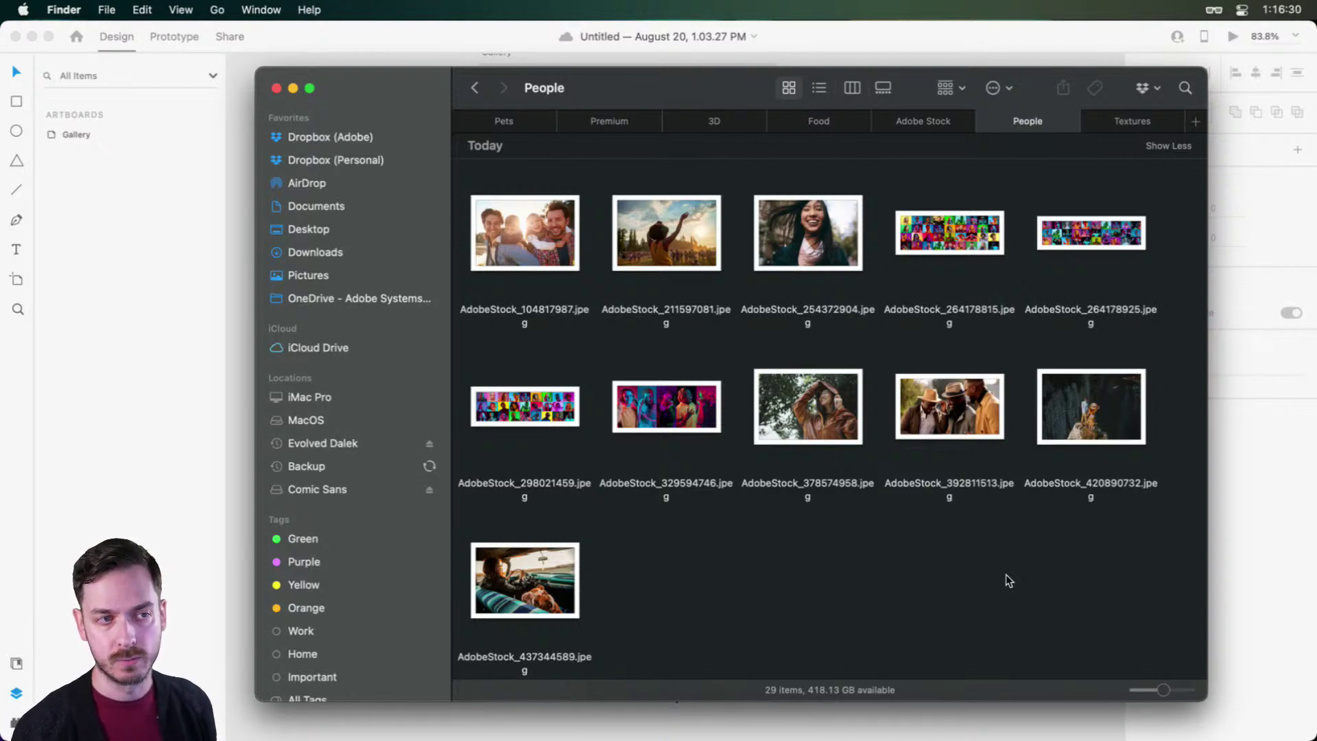
drag(1159, 410, 333, 394)
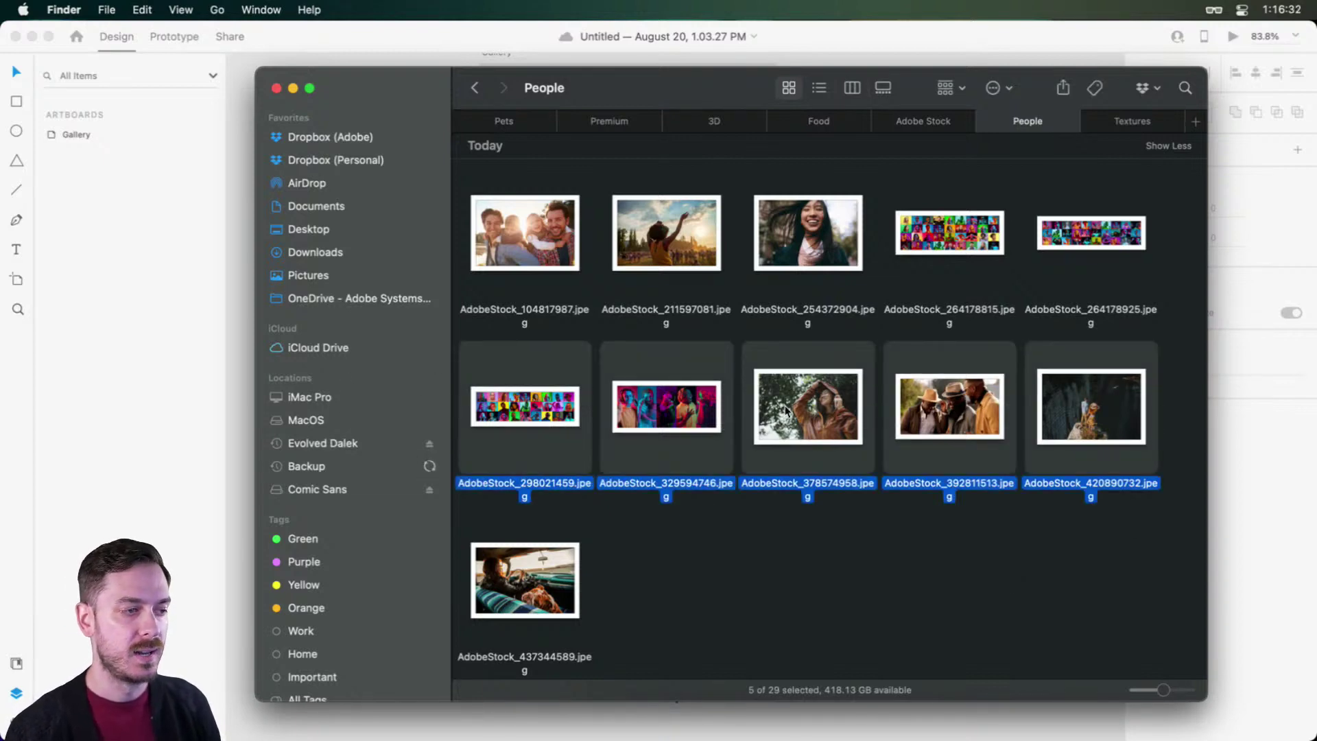
click(933, 573)
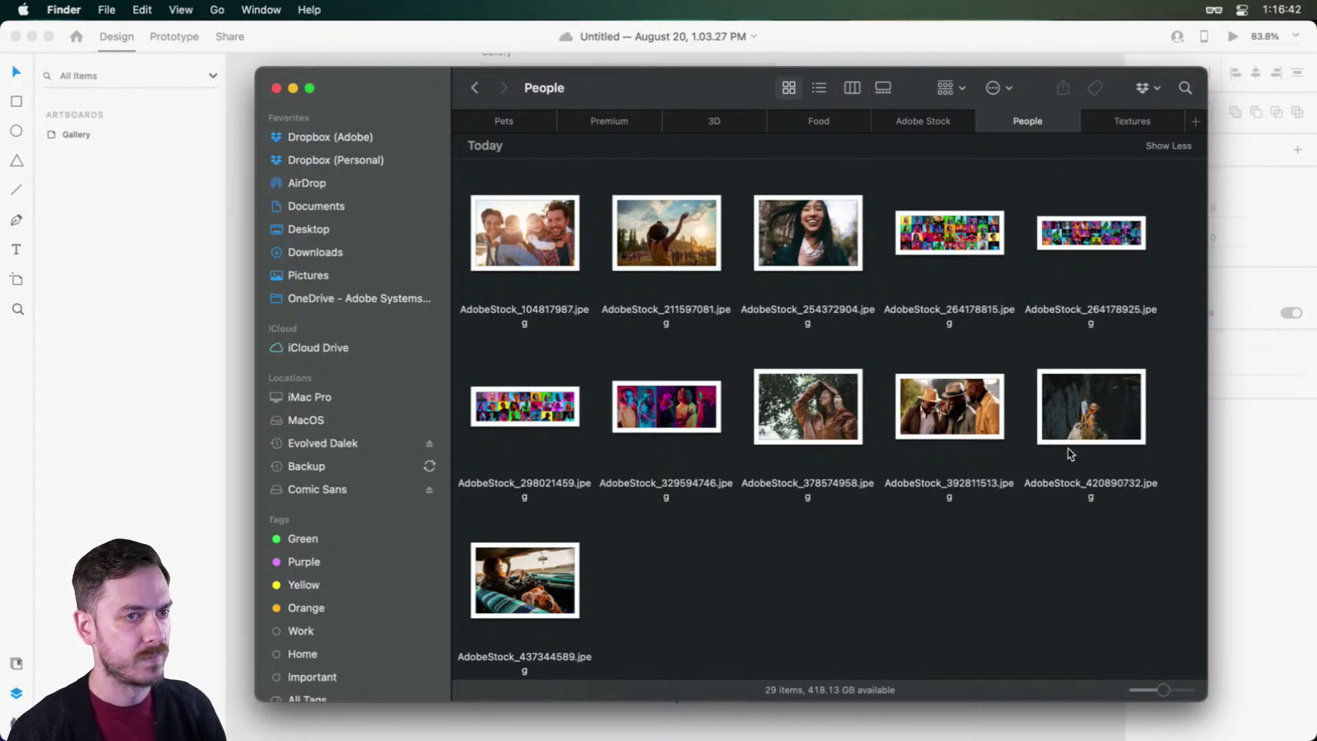
scroll(965, 401, down, 10)
scroll(965, 402, up, 10)
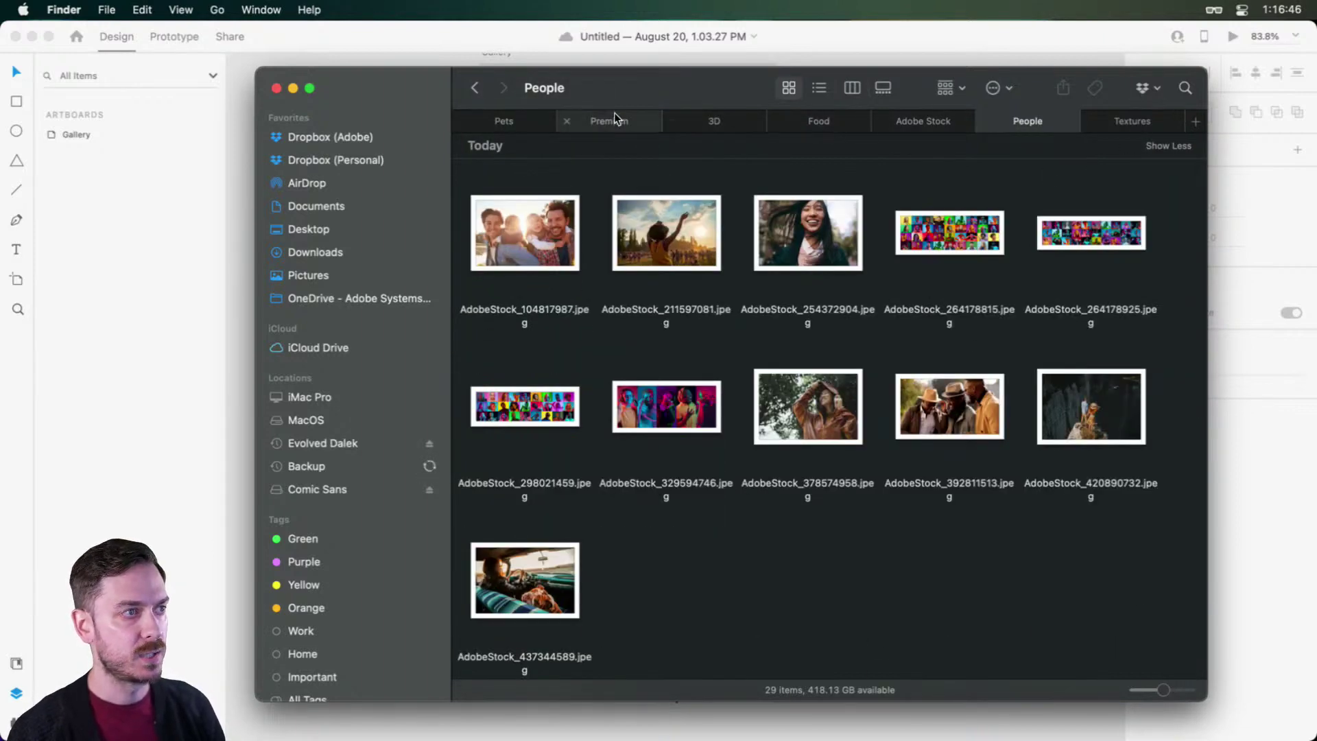
Step: Preview AdobeStock_288733230.jpeg from the Adobe Stock folder and fill the gallery's full-width header rectangle with it
click(940, 125)
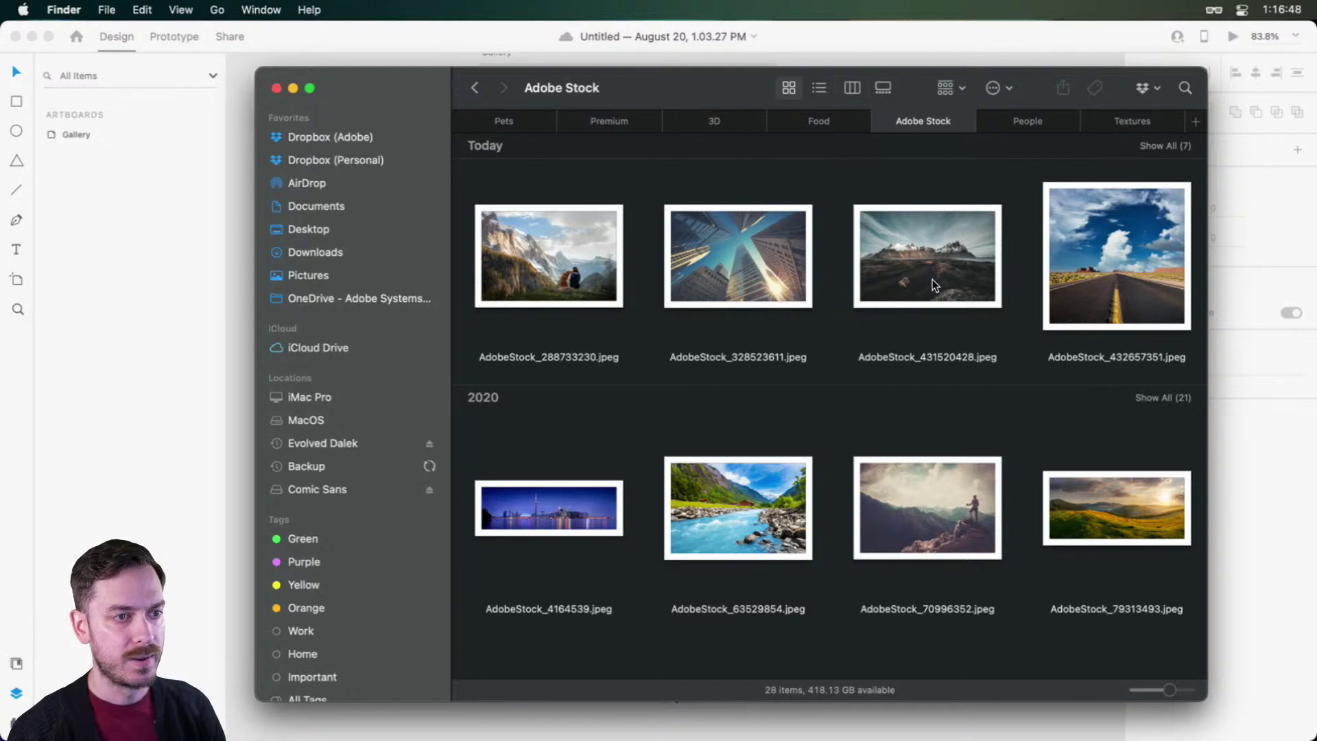
click(570, 236)
key(space)
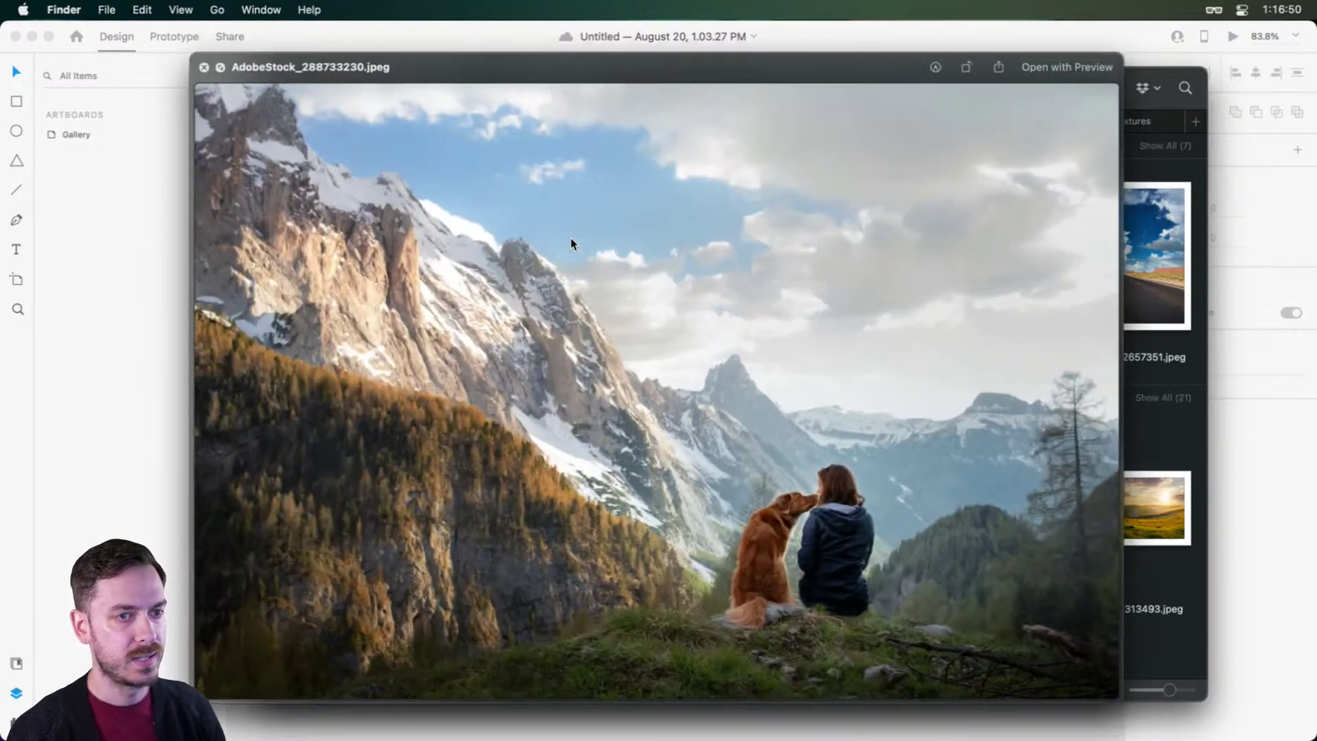
key(space)
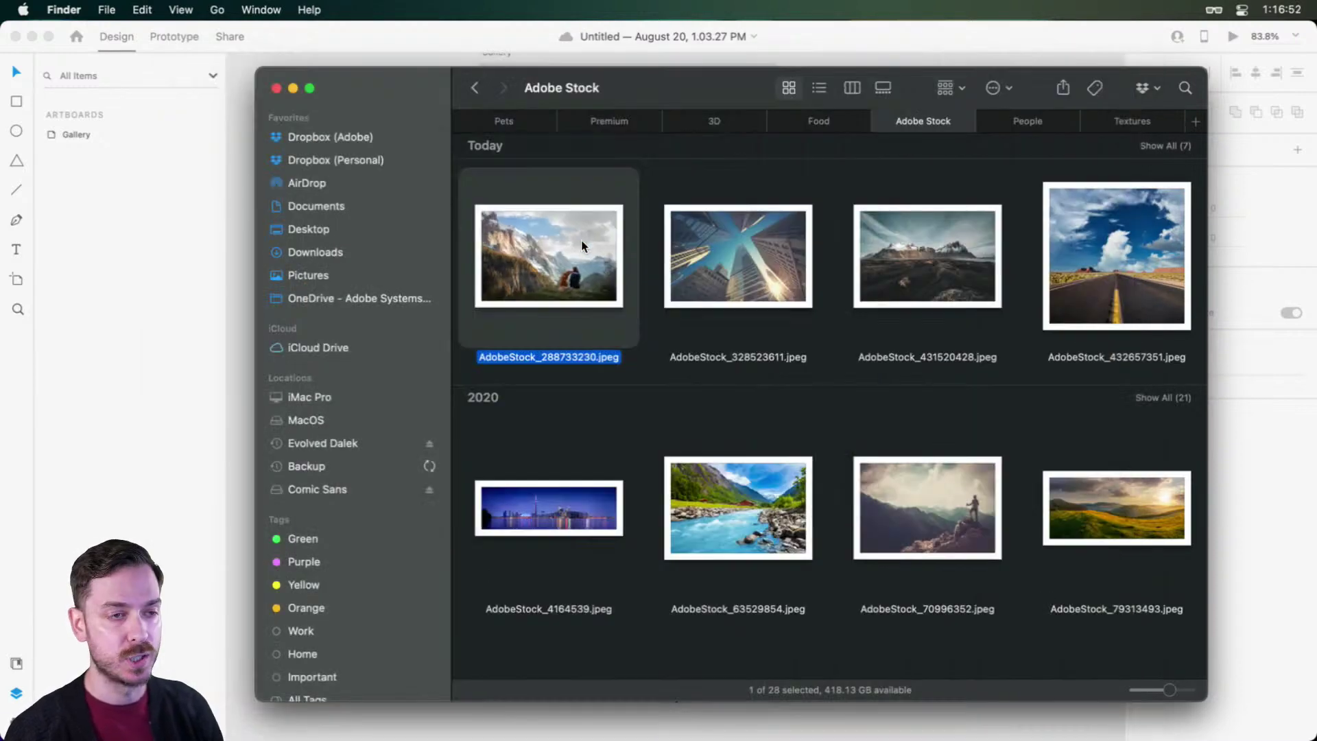
drag(596, 270, 683, 141)
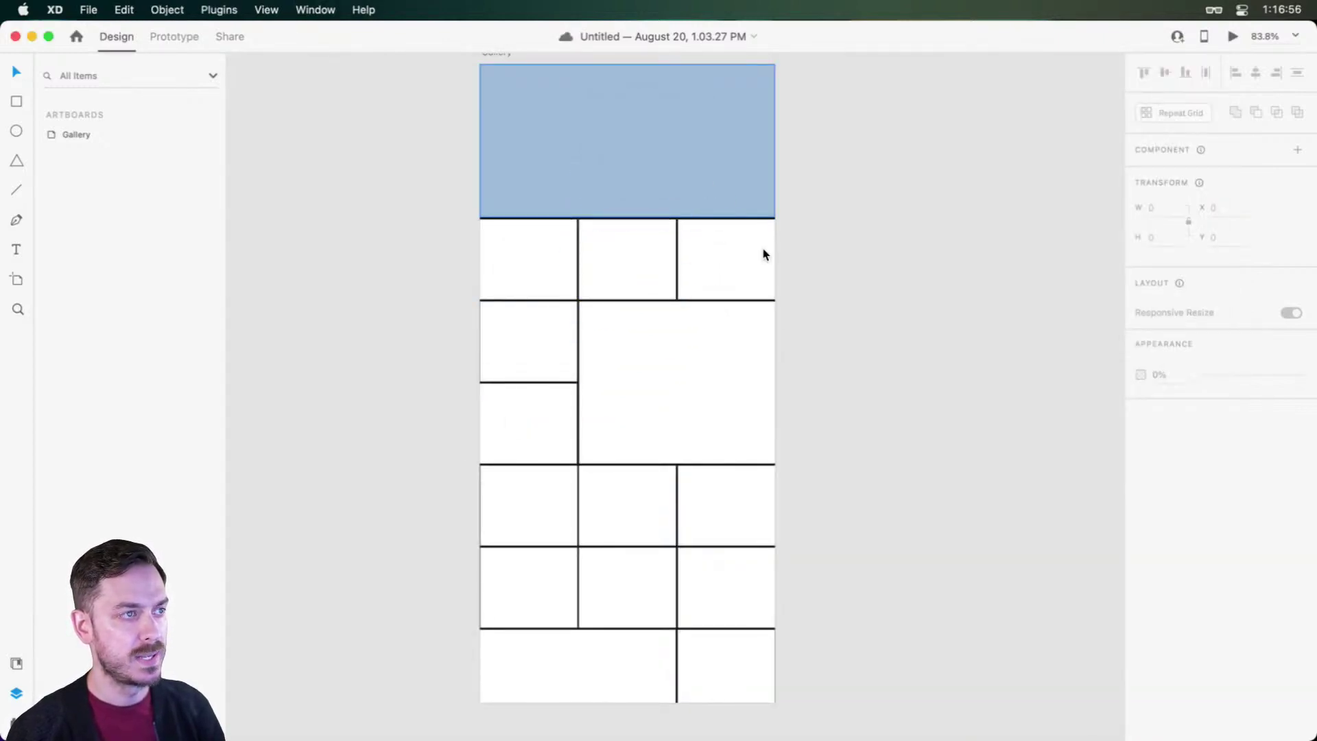
scroll(783, 205, up, 1)
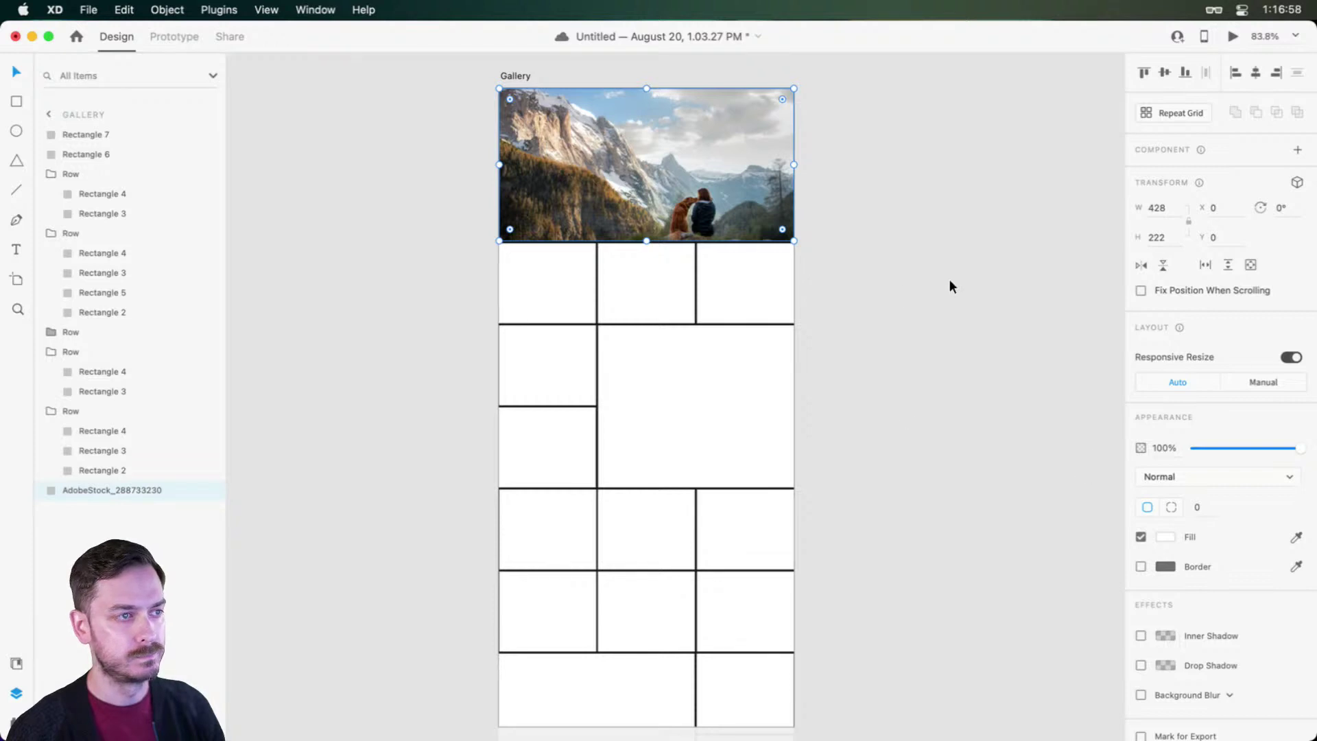
click(950, 285)
Step: Place a photo from Finder's Adobe Stock folder into the rightmost rectangle of the first three-image row
scroll(681, 243, up, 3)
key(super+Tab)
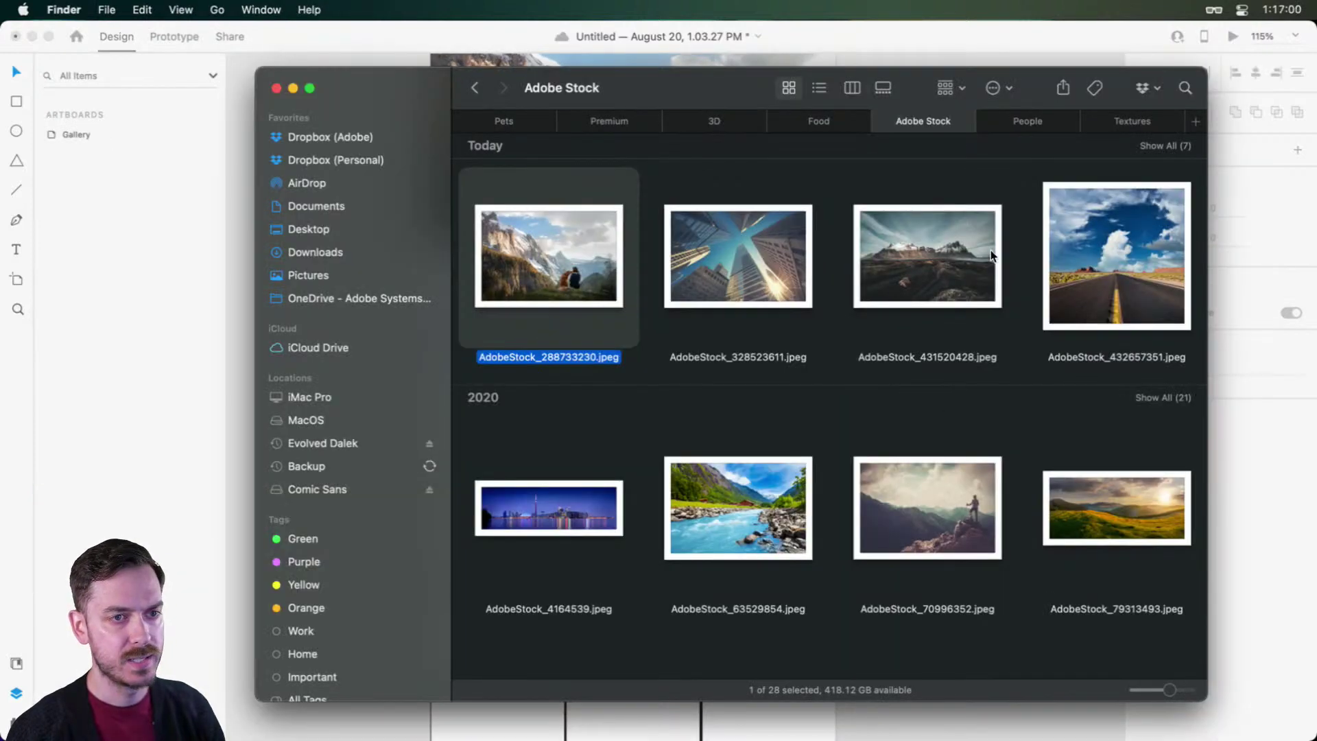
drag(504, 253, 911, 415)
key(super+Tab)
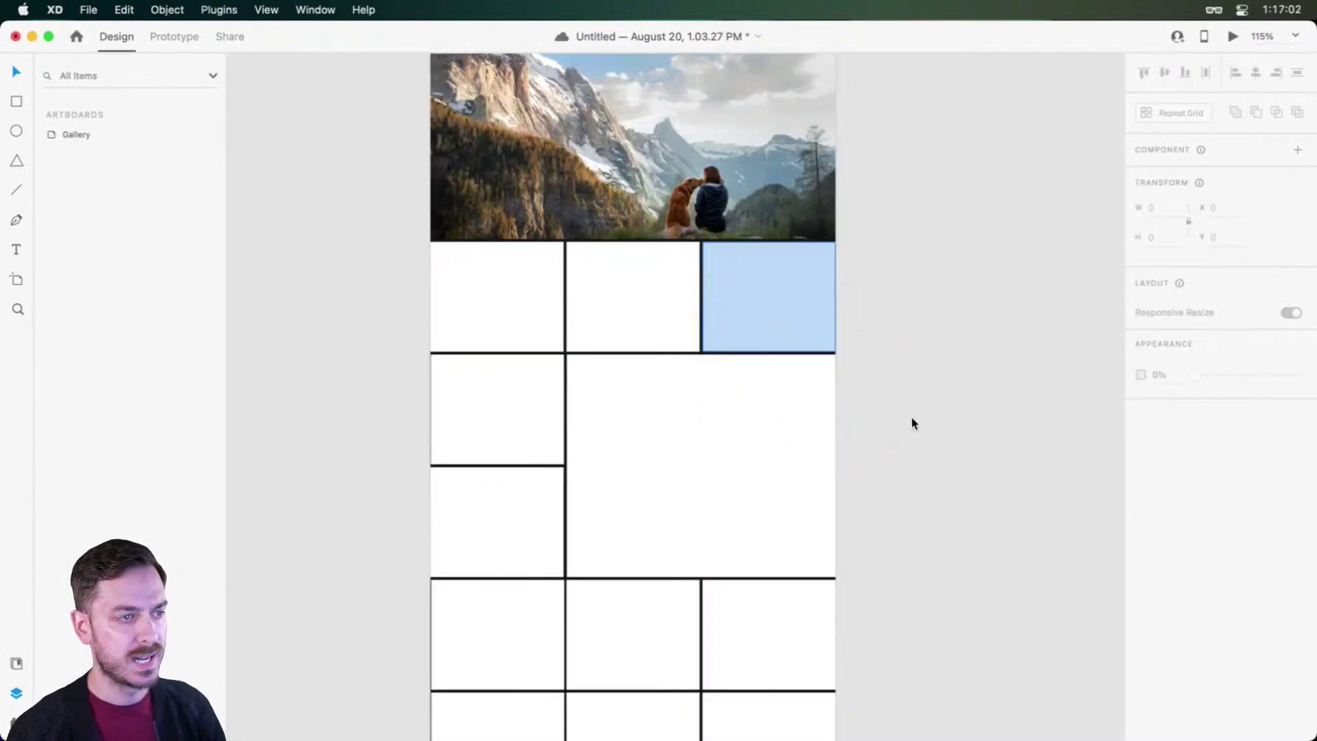
Step: Place AdobeStock_254372904.jpeg from Finder's People folder into the middle rectangle of the first three-image row
key(super+Tab)
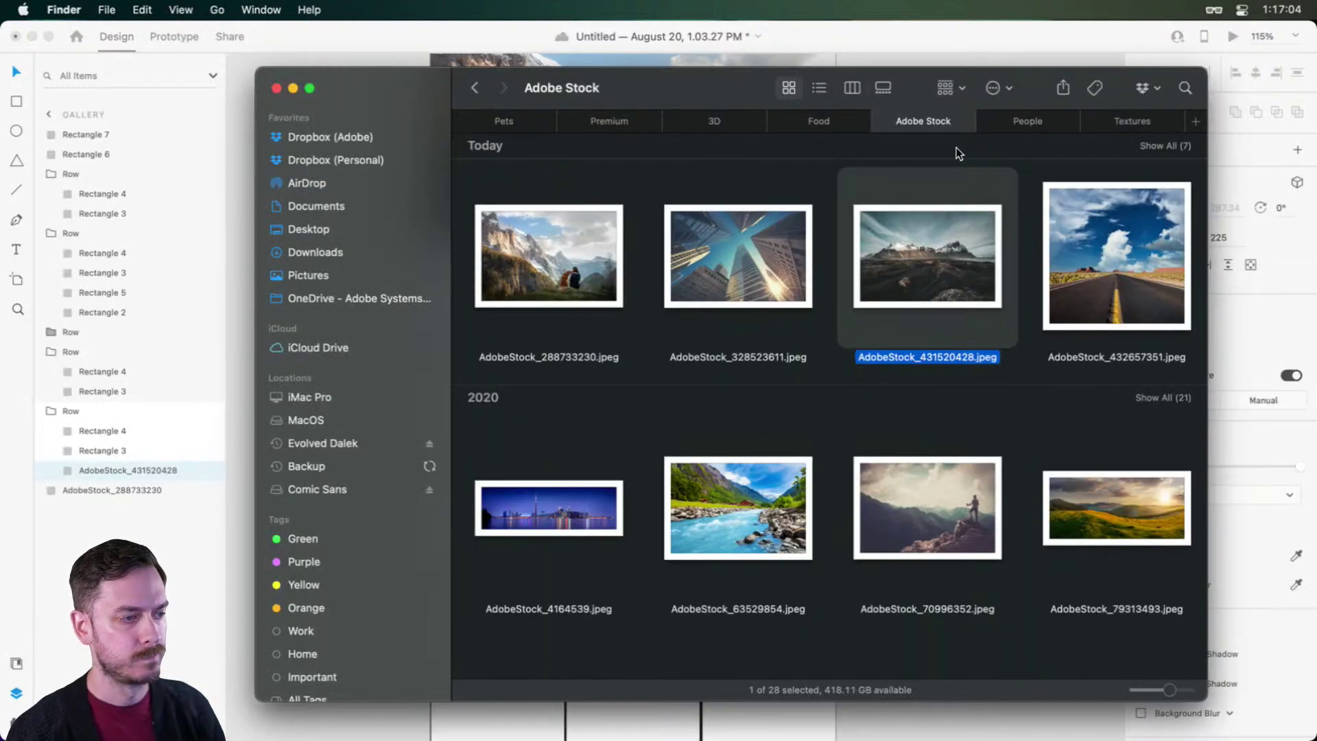
click(1012, 127)
drag(851, 240, 659, 309)
key(super+Tab)
Step: Preview AdobeStock_104817987.jpeg from Finder's People folder and fill the large rectangle below the first three-image row with it
key(super+Tab)
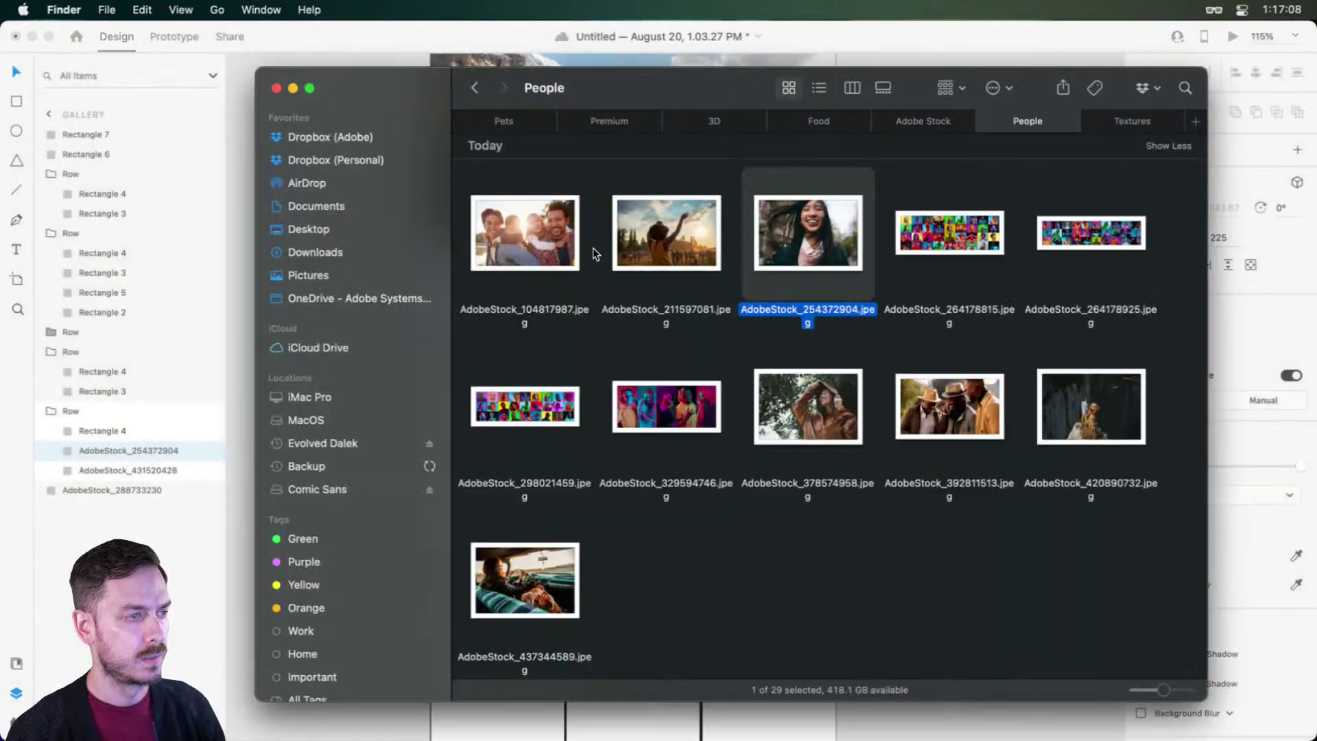
click(532, 236)
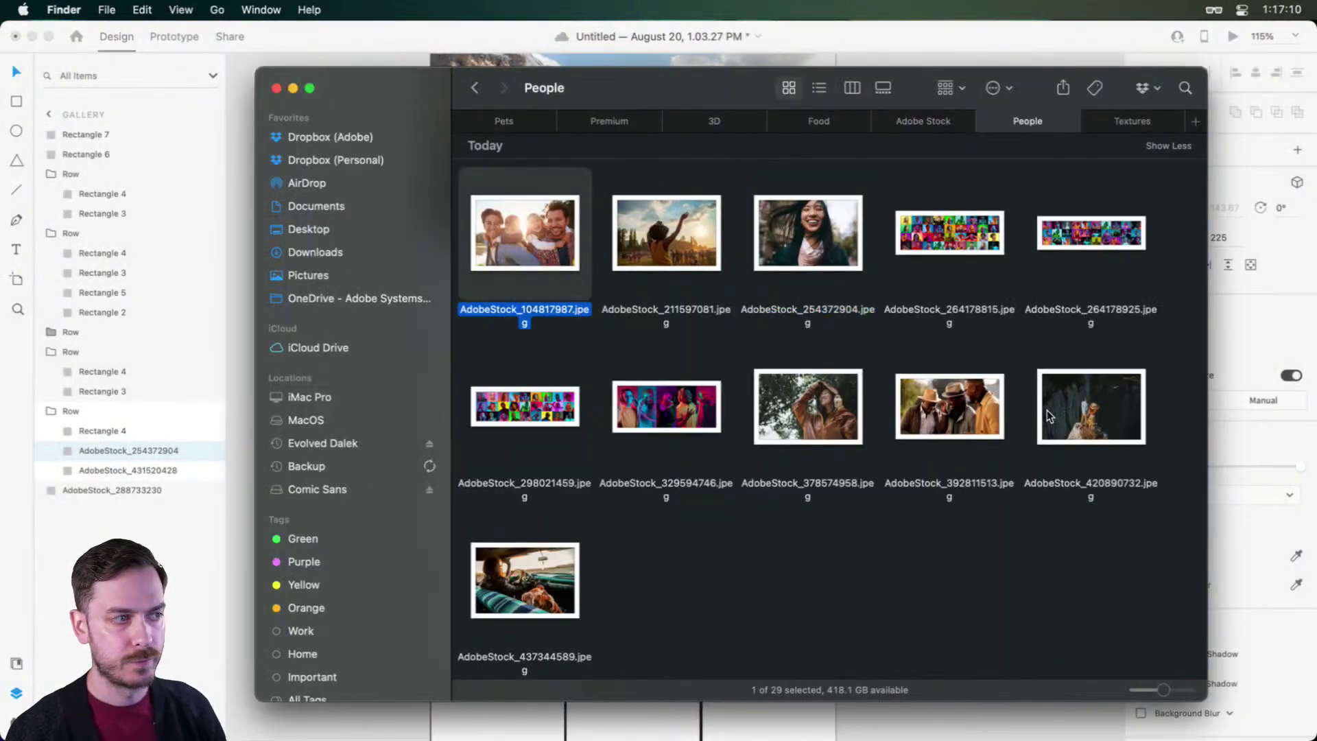
key(space)
key(space)
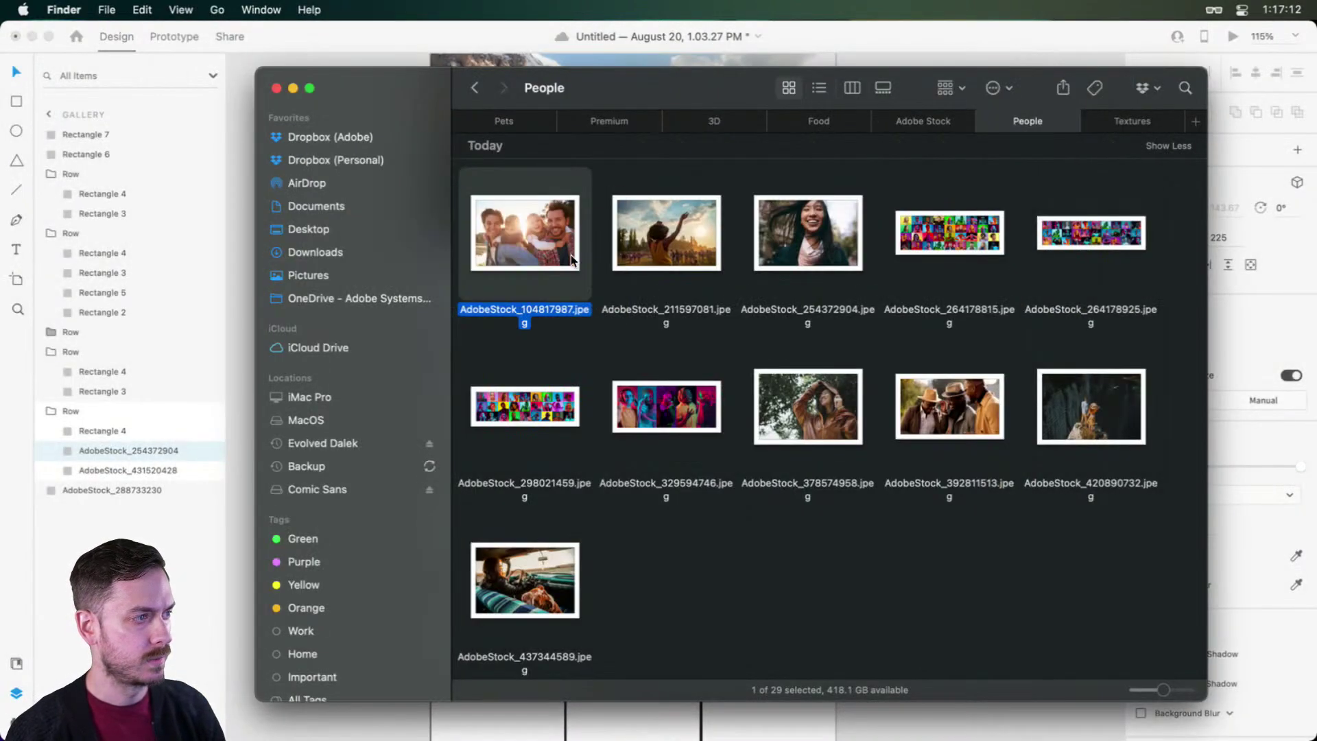
drag(679, 401, 776, 461)
key(super+Tab)
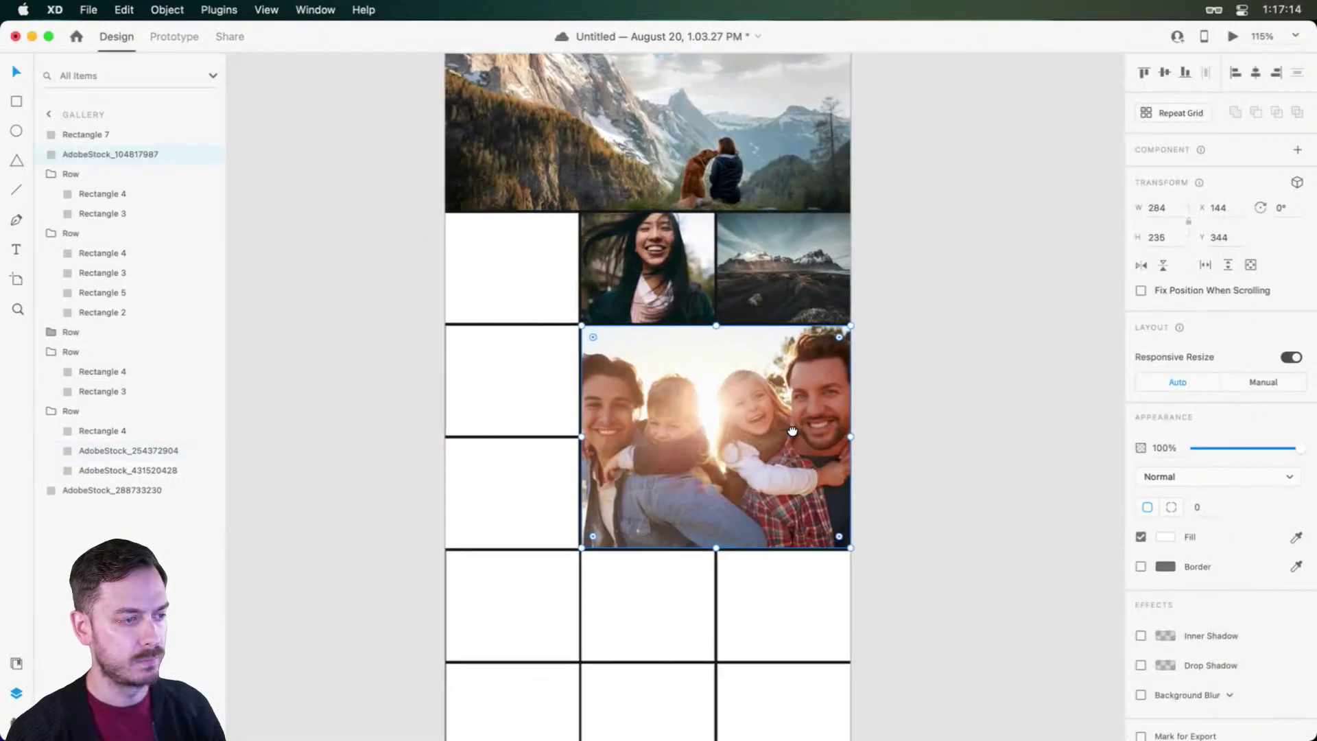
Step: Place AdobeStock_211597081.jpeg from Finder's People folder into the leftmost rectangle of the first three-image row
key(super+Tab)
drag(667, 237, 488, 274)
key(super+Tab)
key(super+Tab)
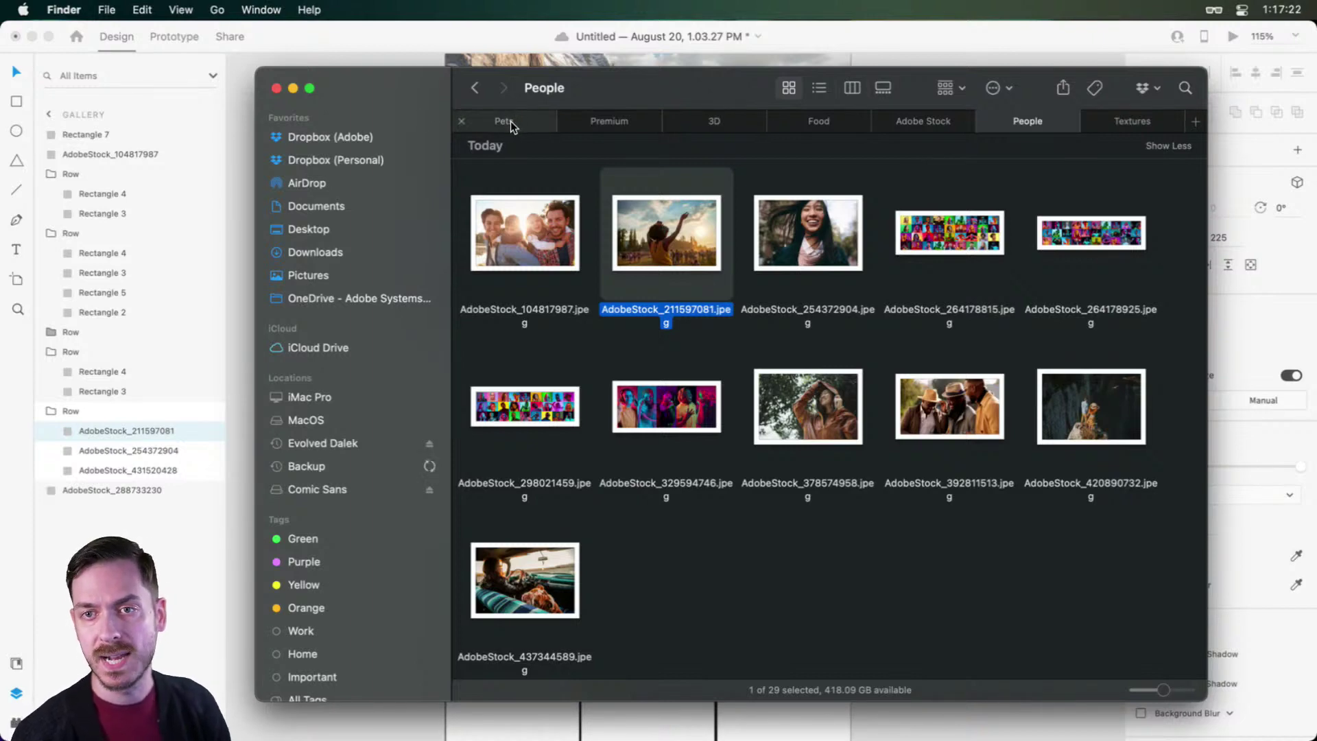
key(super+Tab)
Step: Try rounding the corners of the upper small rectangle beside the large family photo, and undo the rounding
click(492, 377)
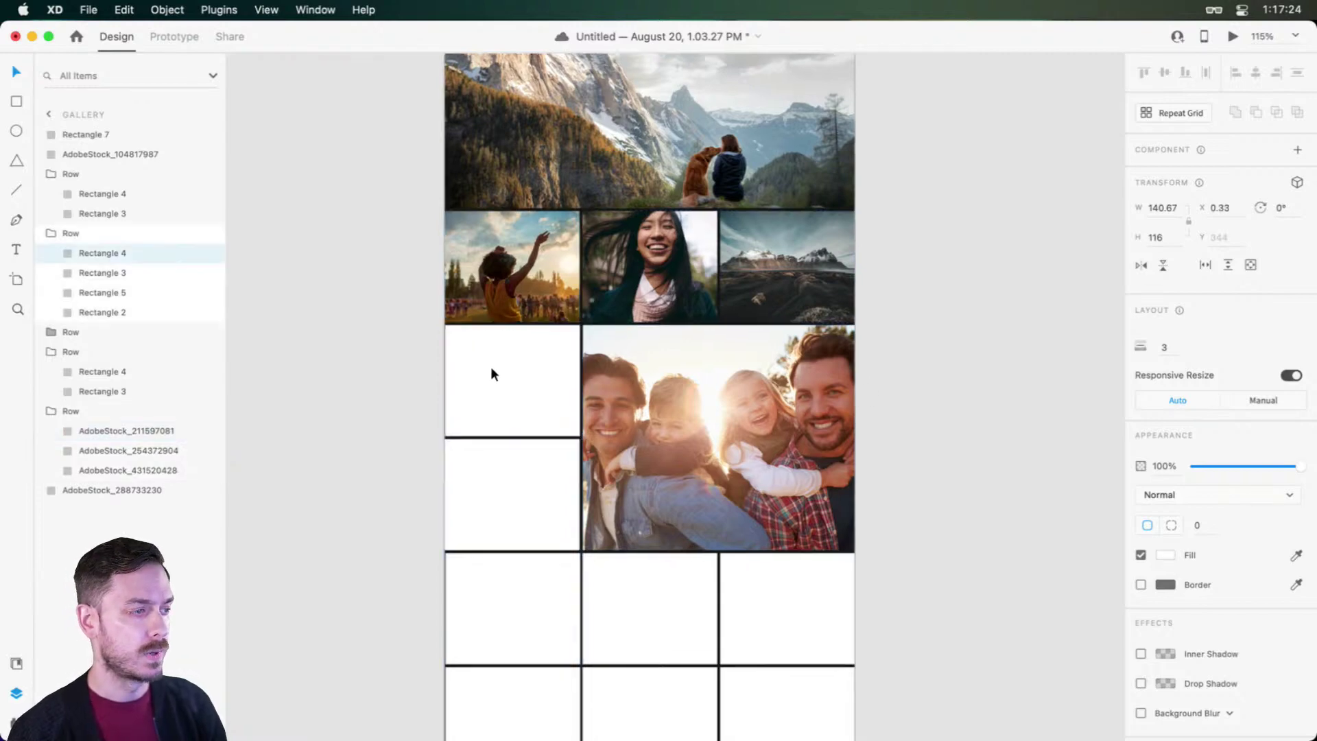
scroll(491, 373, up, 3)
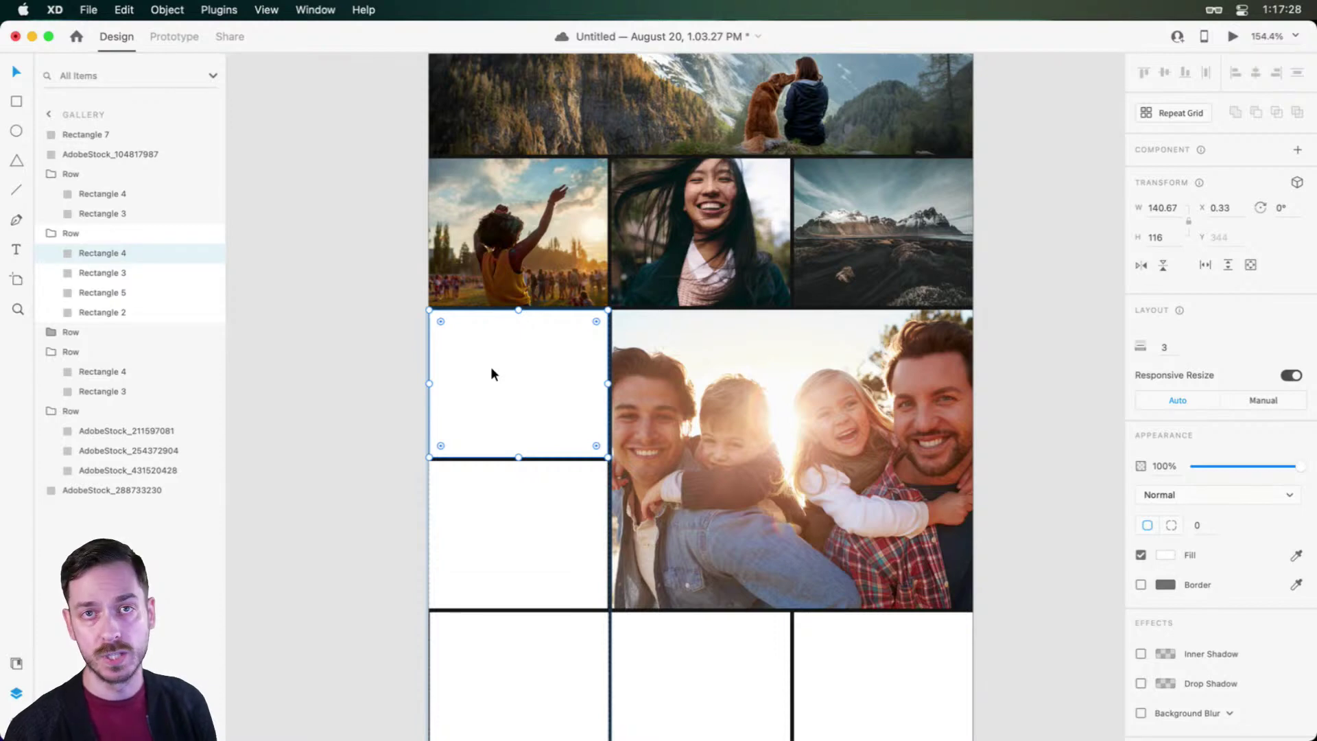
scroll(488, 371, up, 3)
scroll(492, 292, up, 2)
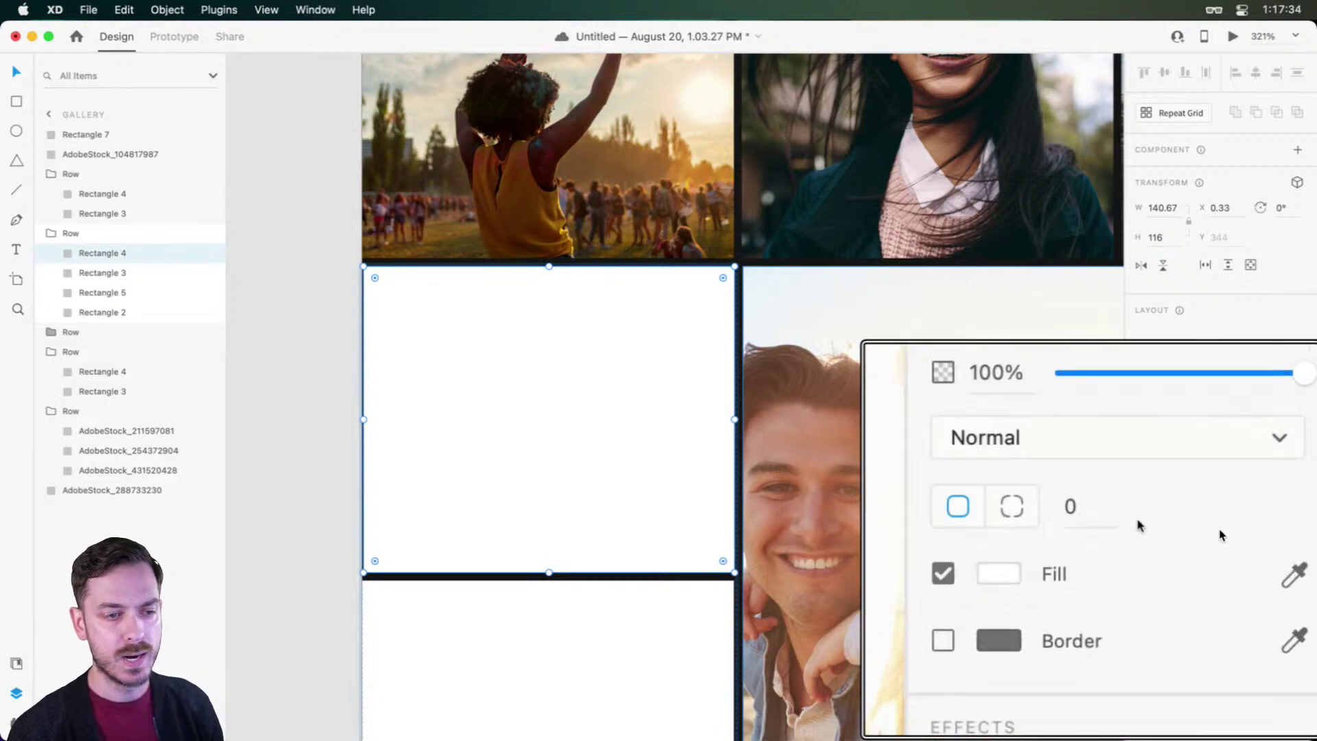
click(1194, 533)
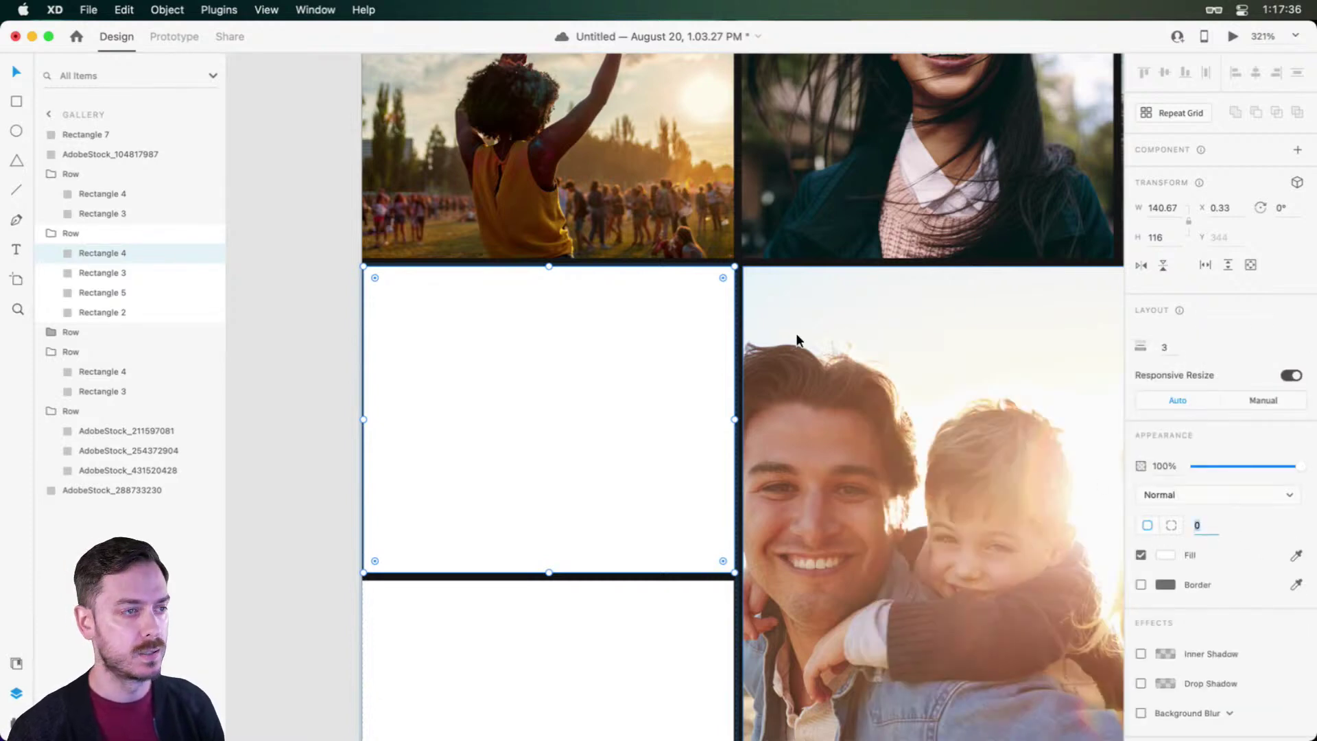
drag(723, 277, 574, 534)
key(super+z)
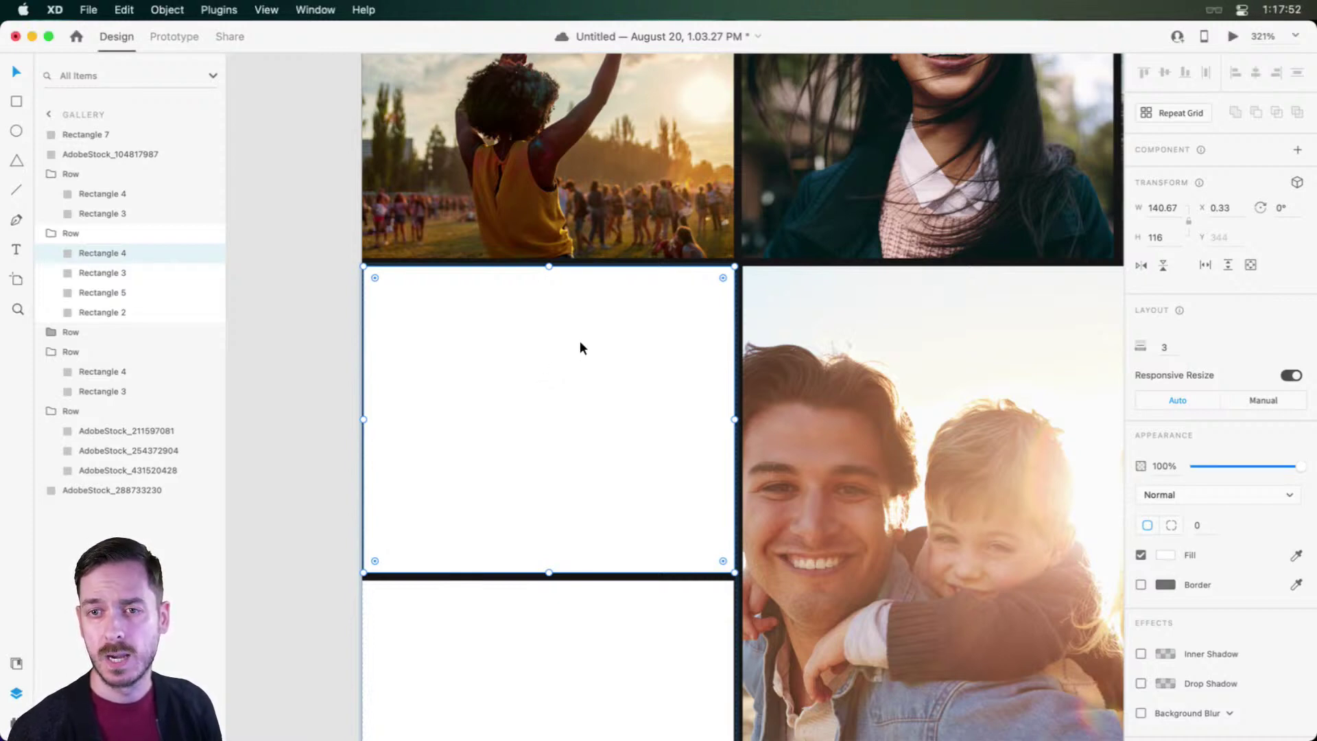
key(super+0)
key(Escape)
drag(779, 365, 772, 368)
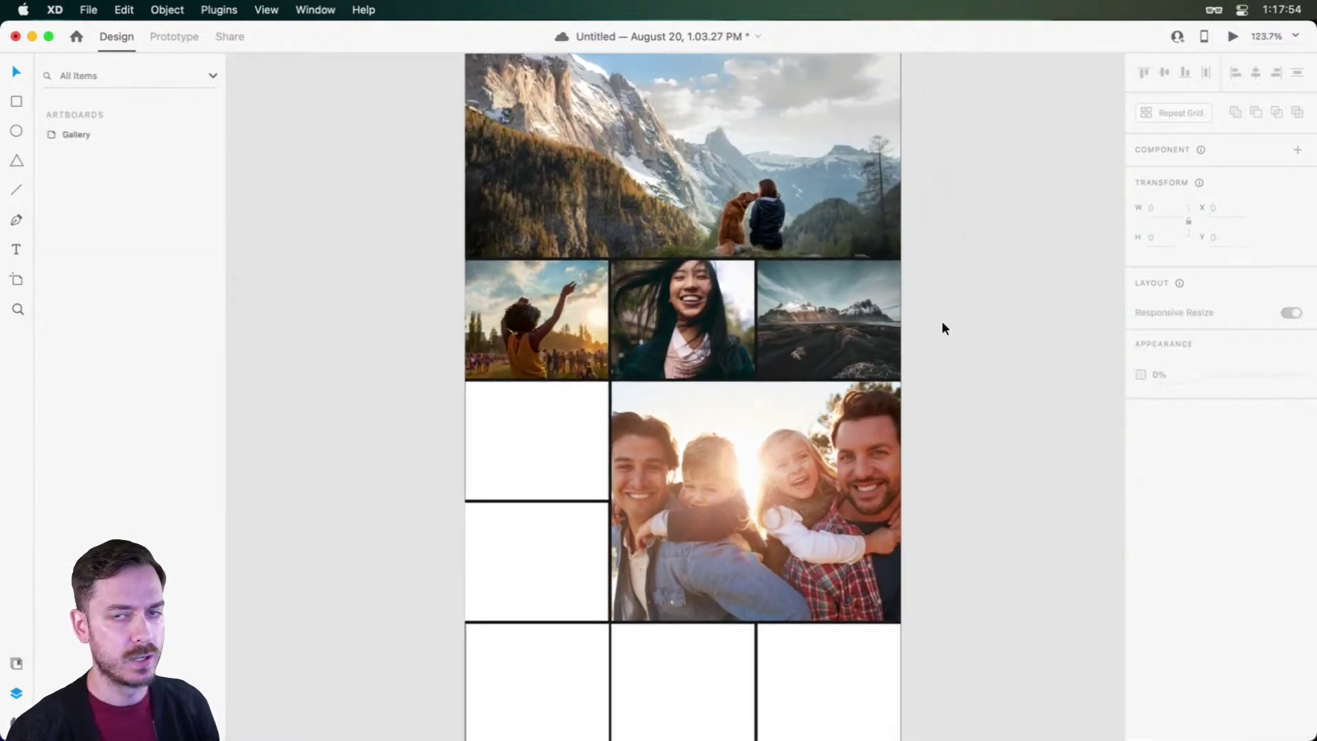
Step: Place AdobeStock_392811513.jpeg from Finder's People folder into the lower small rectangle beside the large family photo
scroll(641, 293, down, 3)
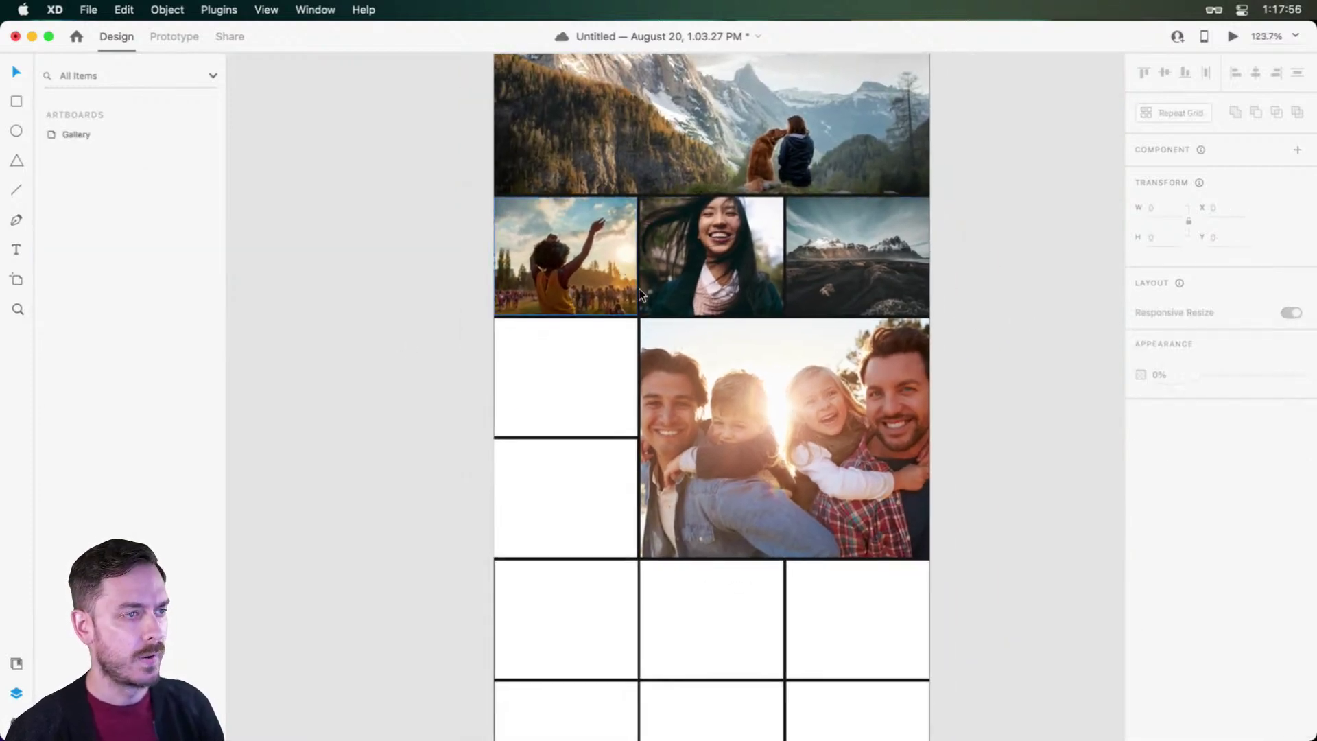
key(super+Tab)
click(988, 579)
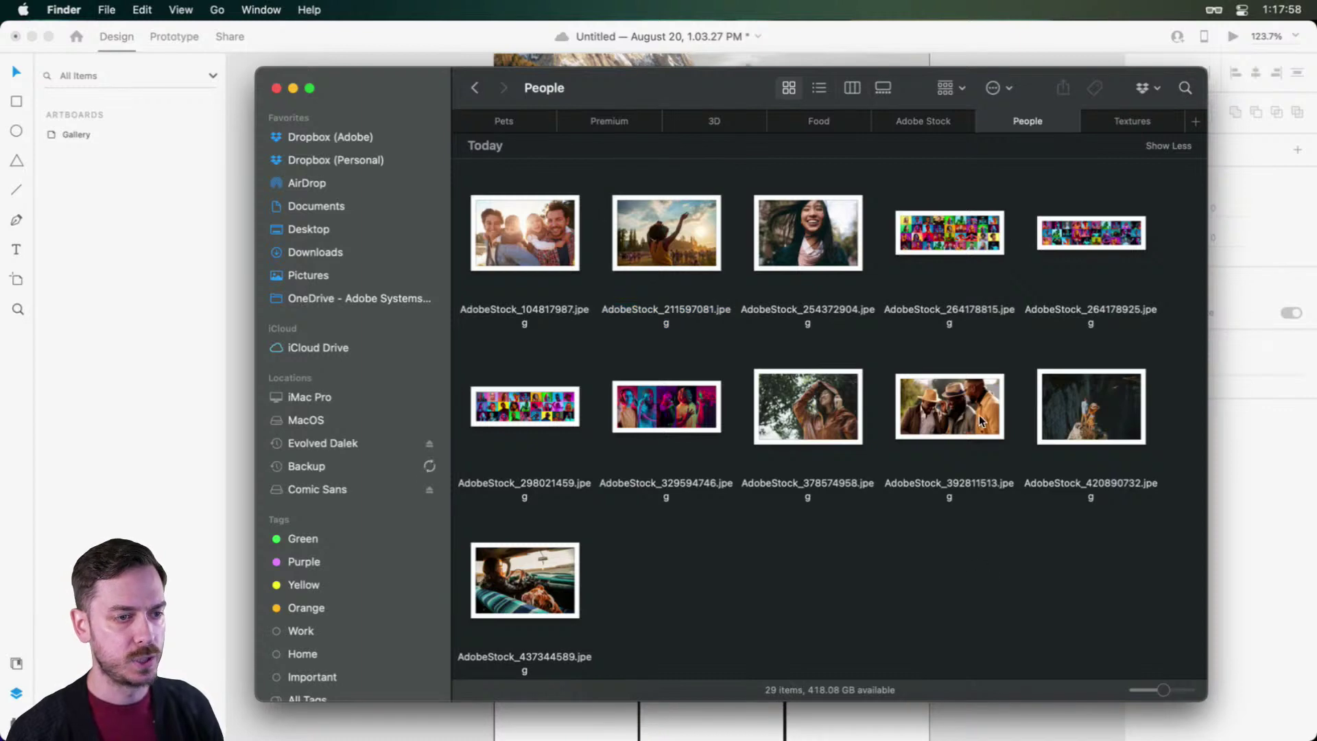
drag(977, 411, 635, 500)
key(super+Tab)
Step: Look through the Pets folder in Finder and preview AdobeStock_303624505.jpeg
key(super+Tab)
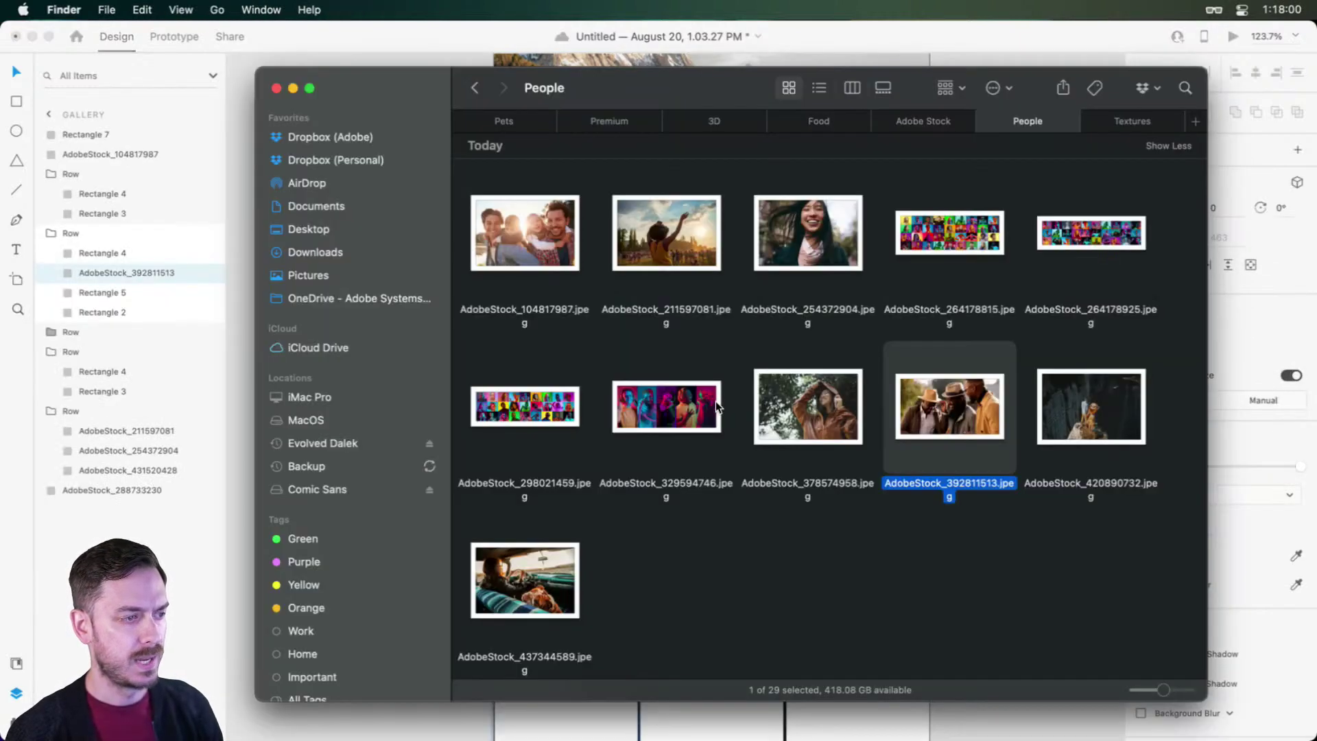
click(548, 125)
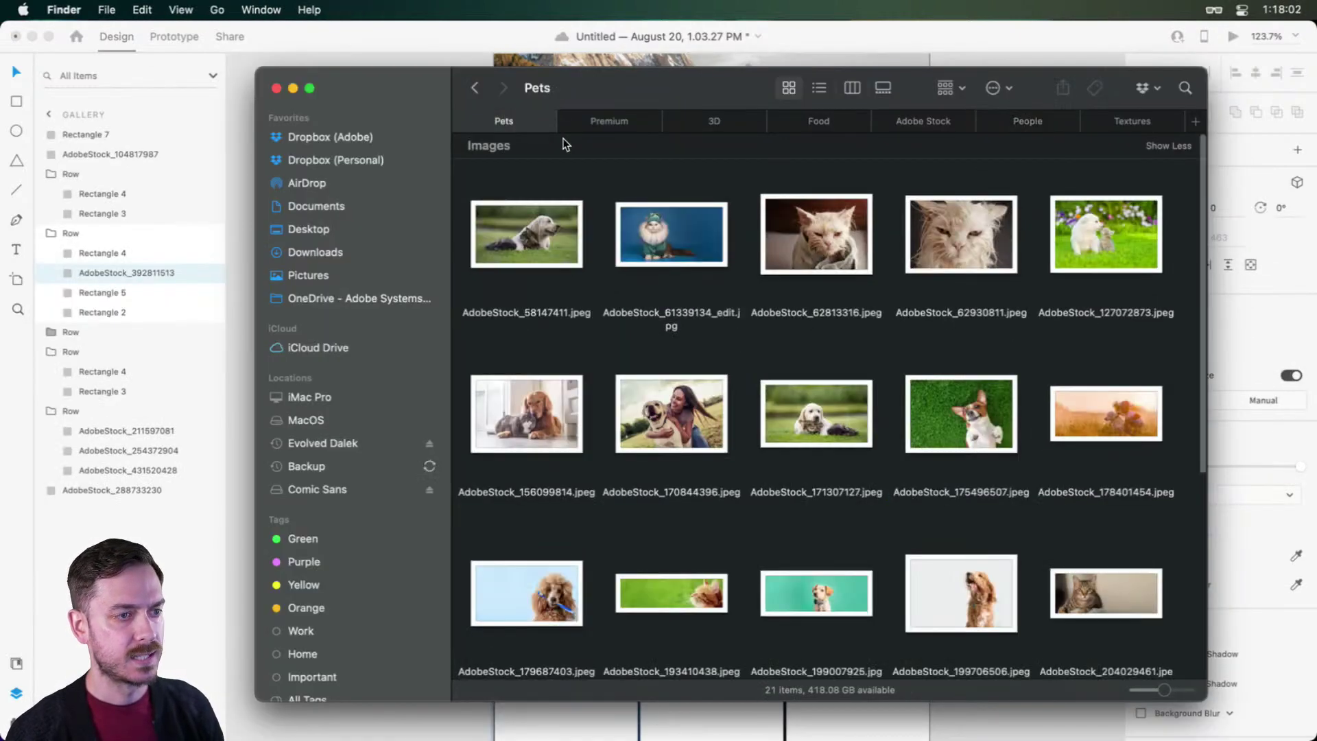
scroll(1029, 521, down, 5)
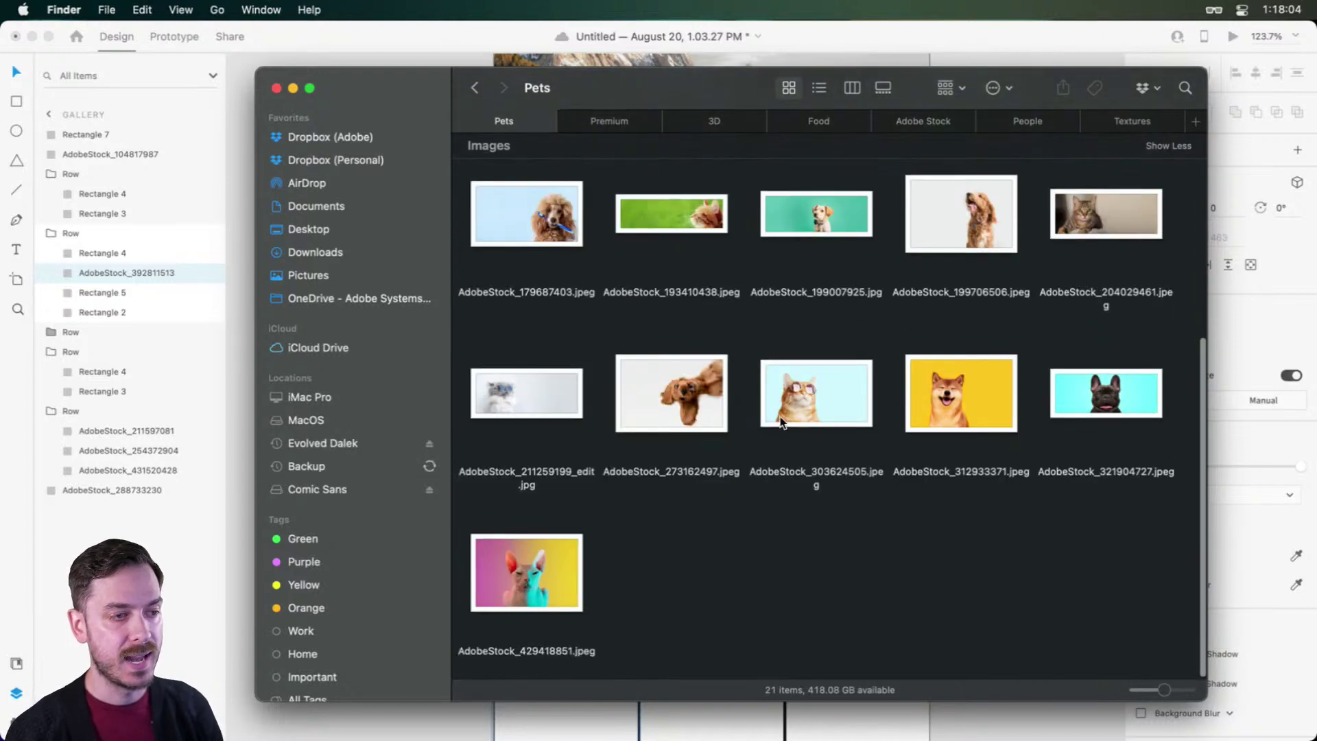
click(830, 404)
key(space)
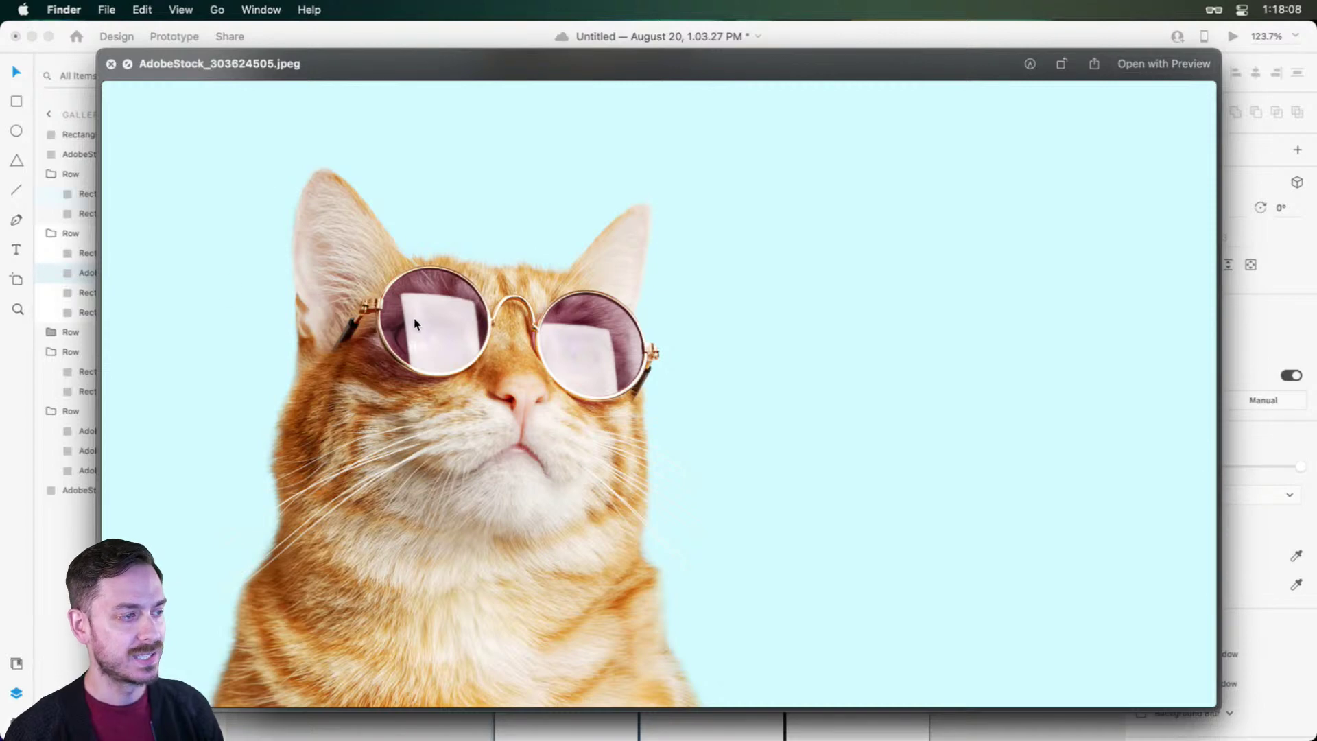
key(space)
Step: Preview AdobeStock_429418851.jpeg and place it into the upper small rectangle beside the large family photo
click(572, 553)
key(space)
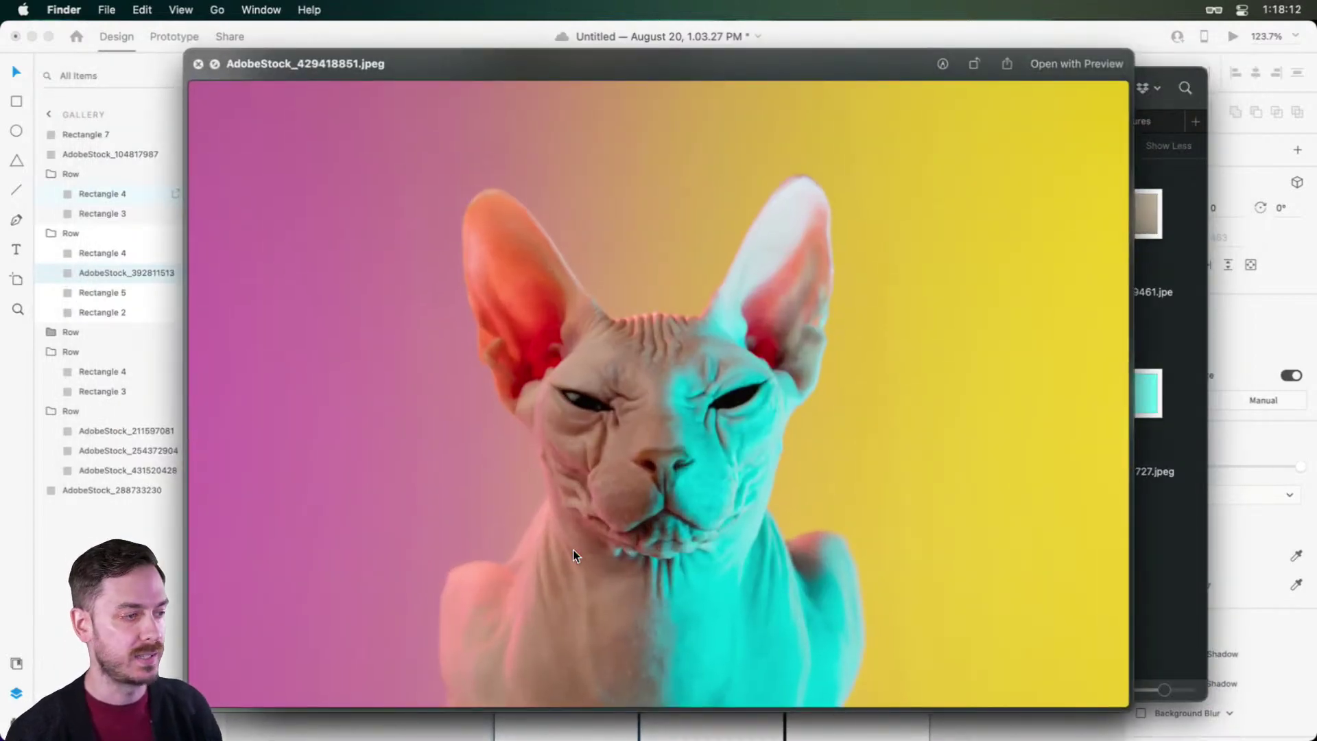
key(space)
drag(513, 579, 561, 364)
Step: From Finder's Pets folder, place AdobeStock_321904727.jpeg in the leftmost rectangle below the hats photo and AdobeStock_312933371.jpeg in the large bottom rectangle
key(super+Tab)
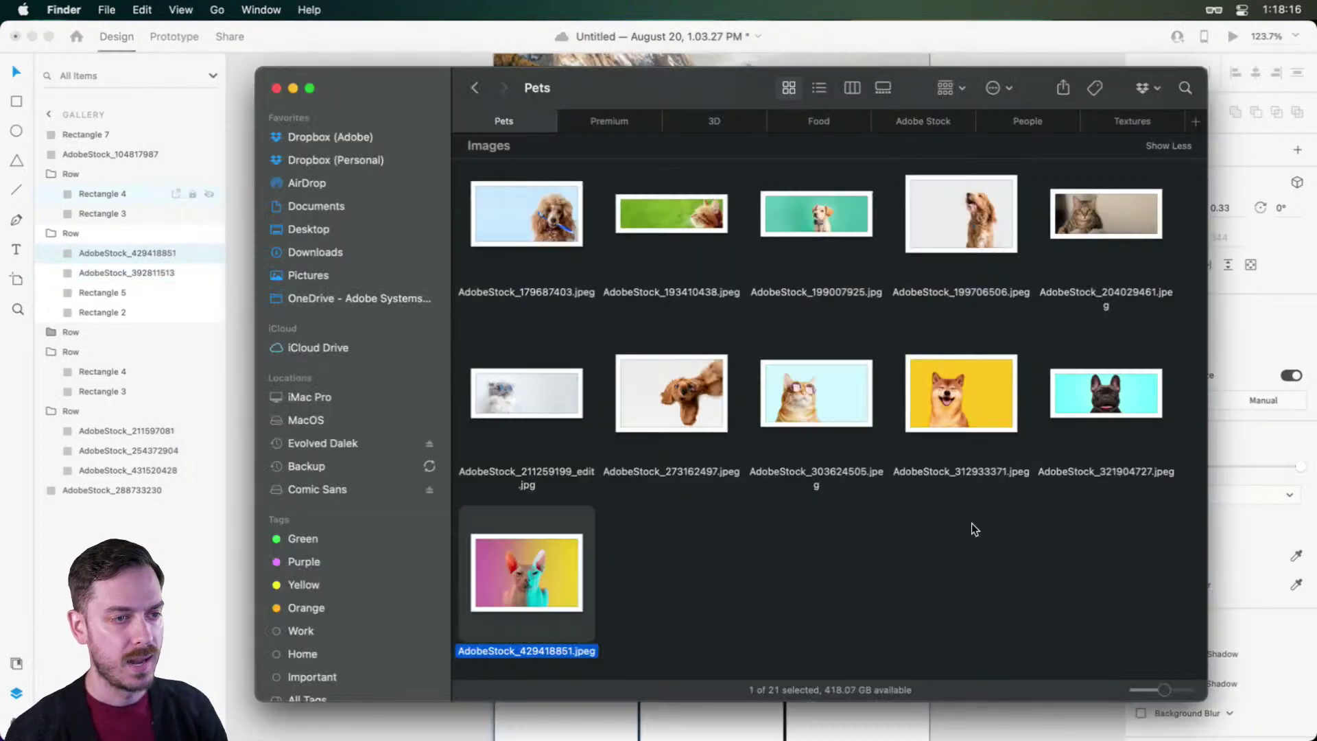
click(977, 528)
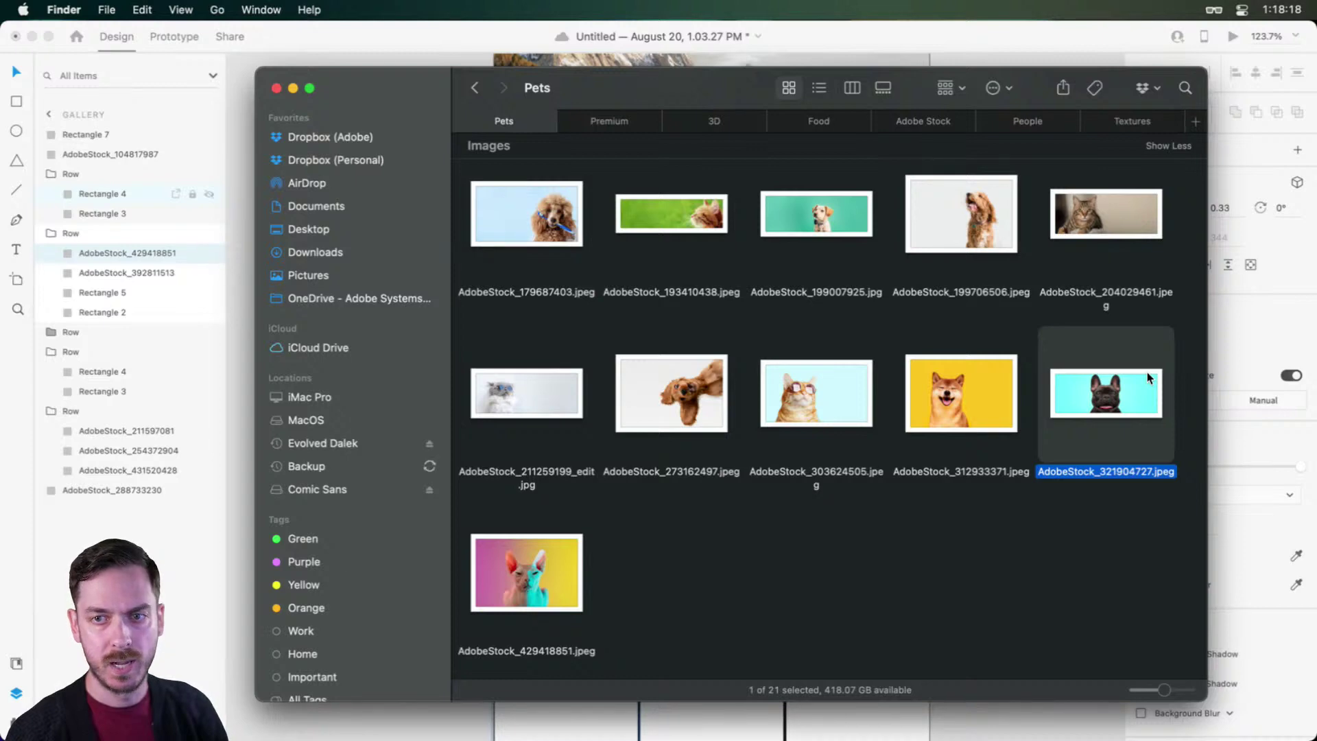
drag(1147, 372, 572, 570)
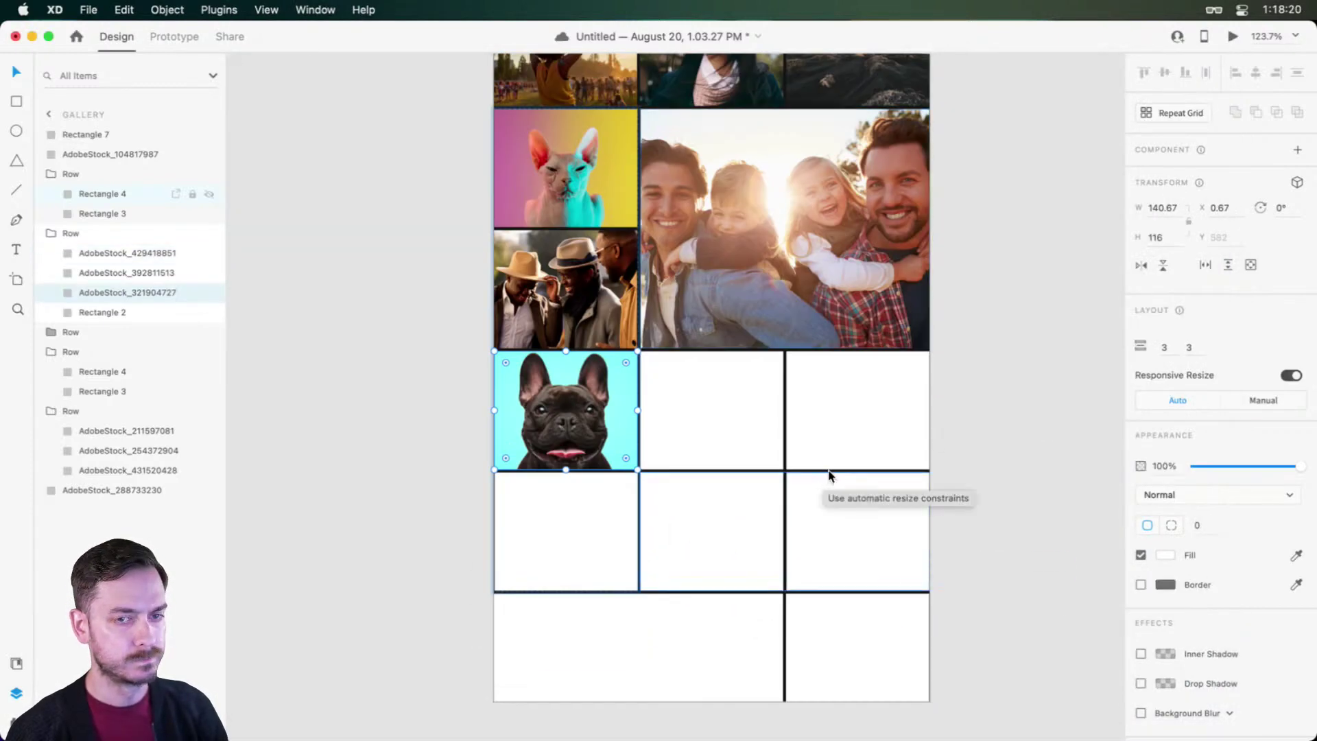
key(super+Tab)
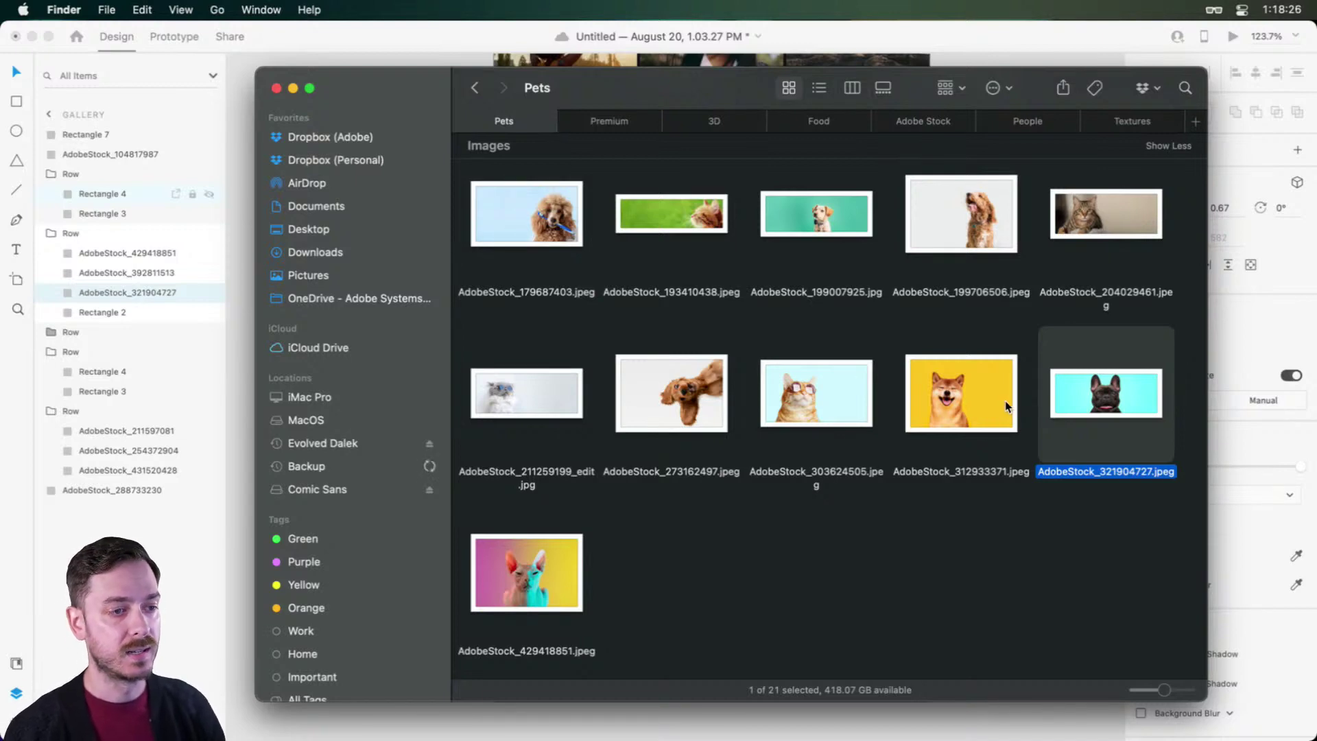
drag(1008, 406, 673, 561)
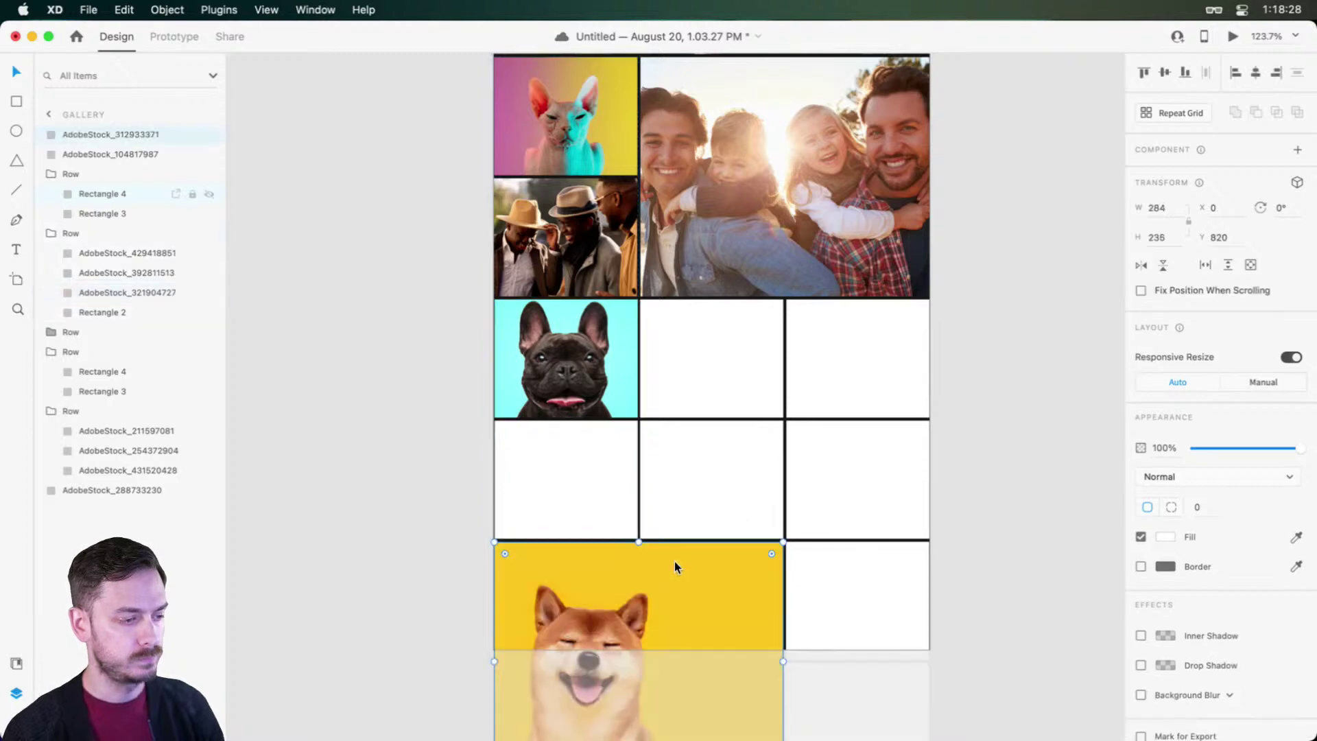
Step: Place AdobeStock_307486286.jpeg from Finder's Premium folder into the middle rectangle beside the French bulldog photo
key(super+Tab)
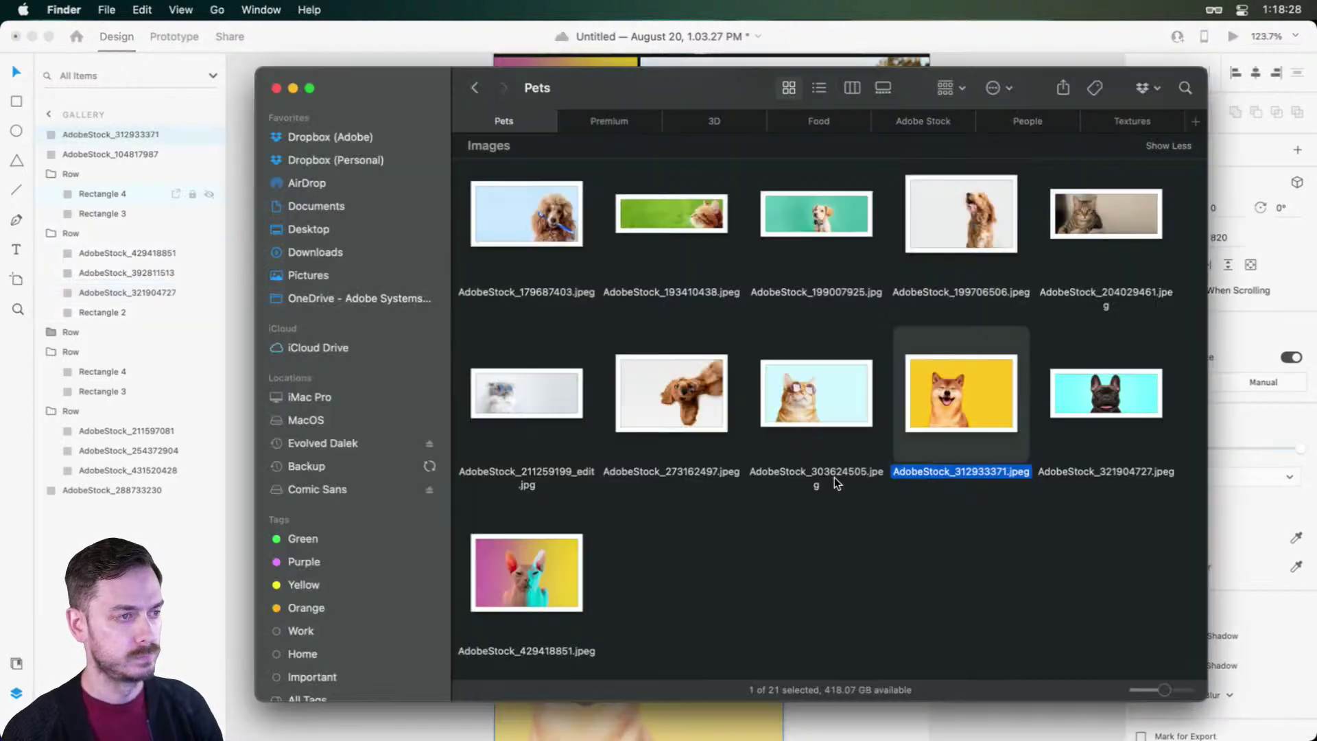
click(631, 119)
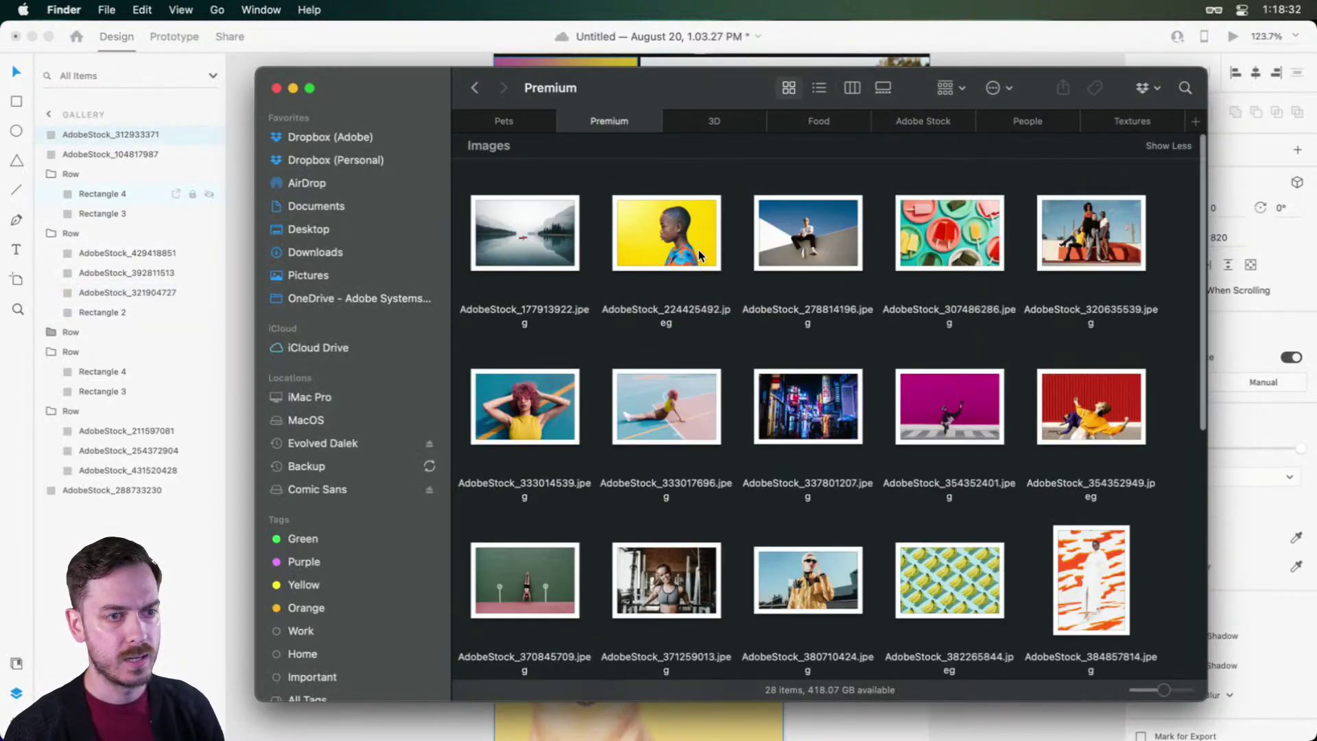
drag(937, 264, 768, 362)
key(super+Tab)
Step: Place AdobeStock_333014539.jpeg from Finder's Premium folder into the rectangle directly below the French bulldog photo
key(super+Tab)
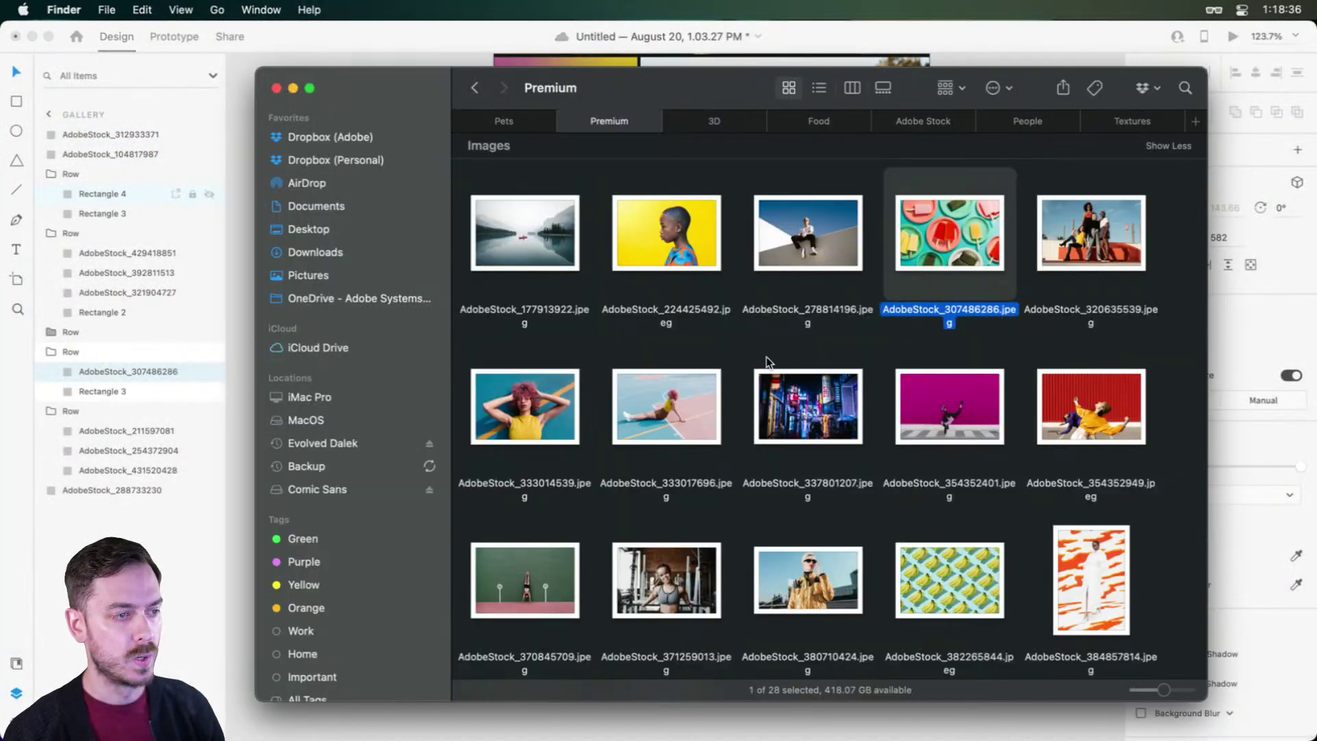
drag(515, 401, 516, 402)
key(super+Tab)
drag(515, 402, 579, 443)
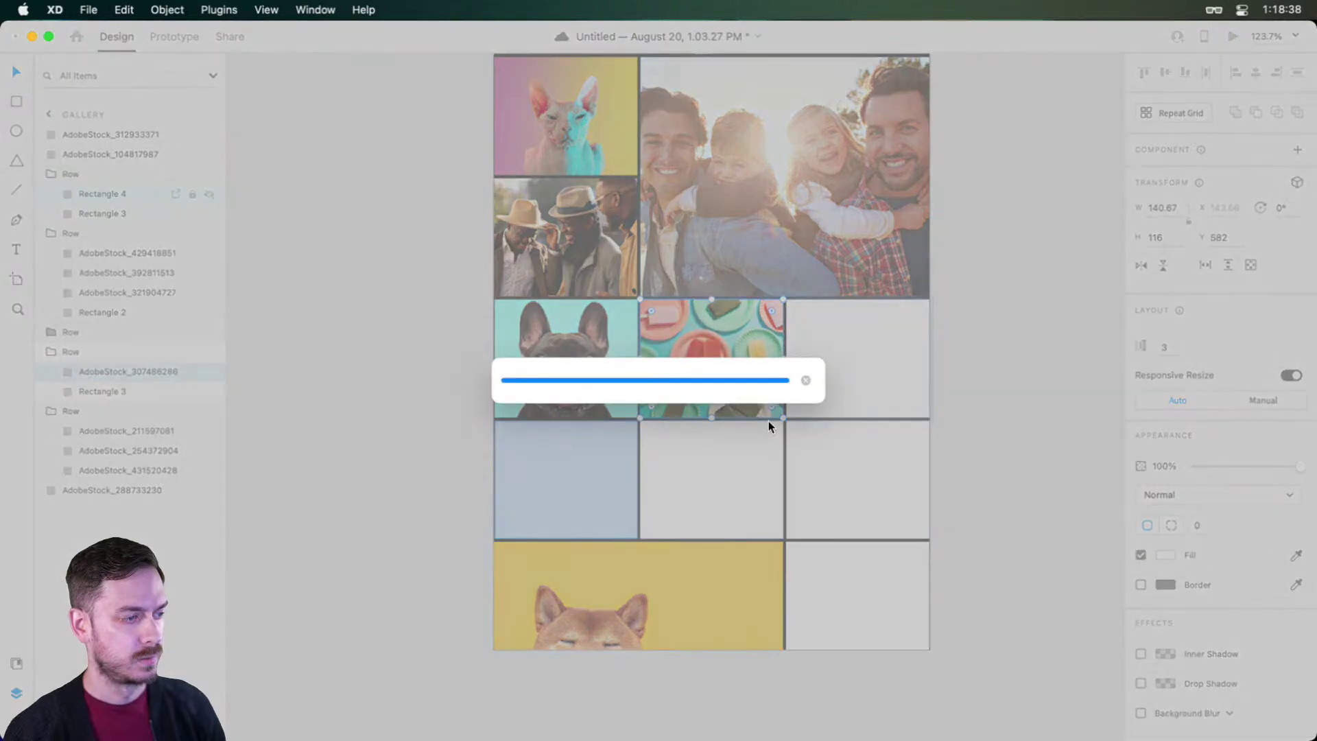
Step: Place AdobeStock_384857814.jpeg from Finder's Premium folder into the rectangle to the right of the popsicle photo
key(super+Tab)
scroll(1062, 425, down, 4)
key(super+Tab)
drag(1104, 302, 881, 387)
Step: Enlarge and reposition the orange-and-white photo inside its frame so the figure's head and upper body fill the crop
double_click(871, 352)
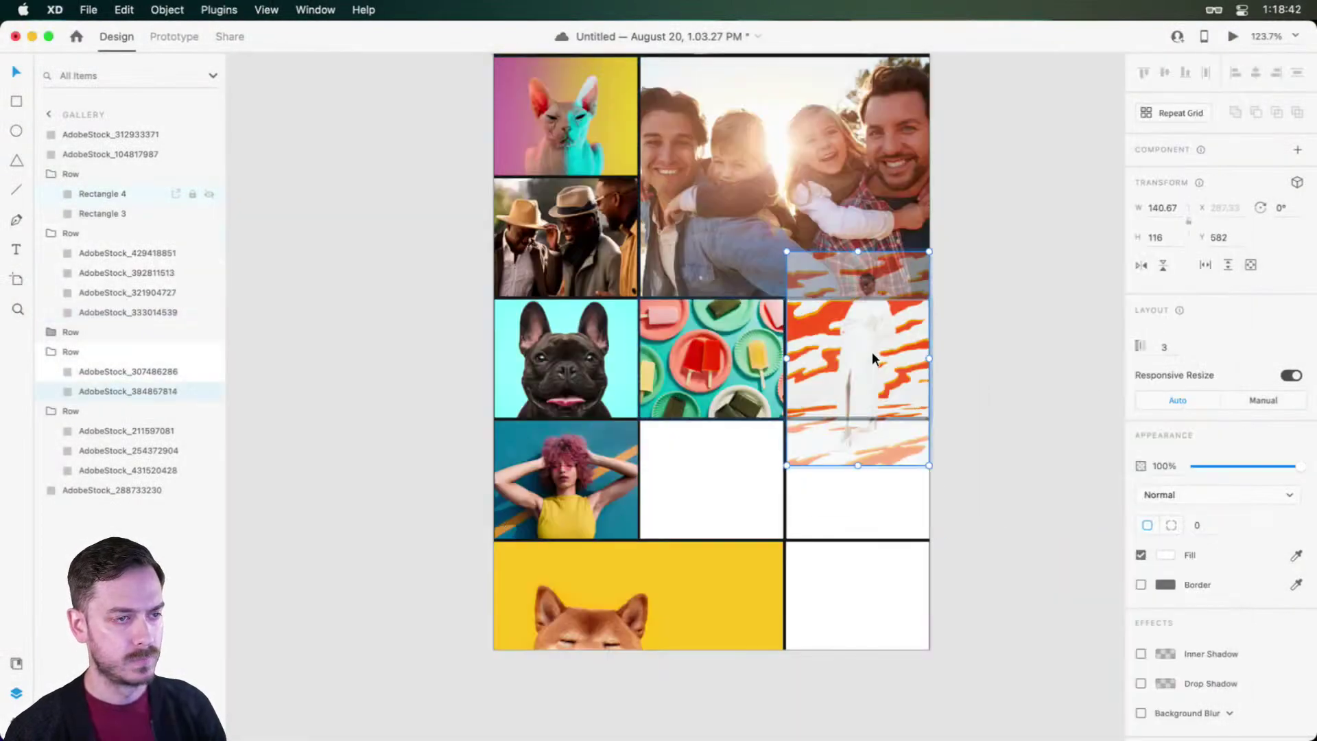
drag(875, 340, 874, 388)
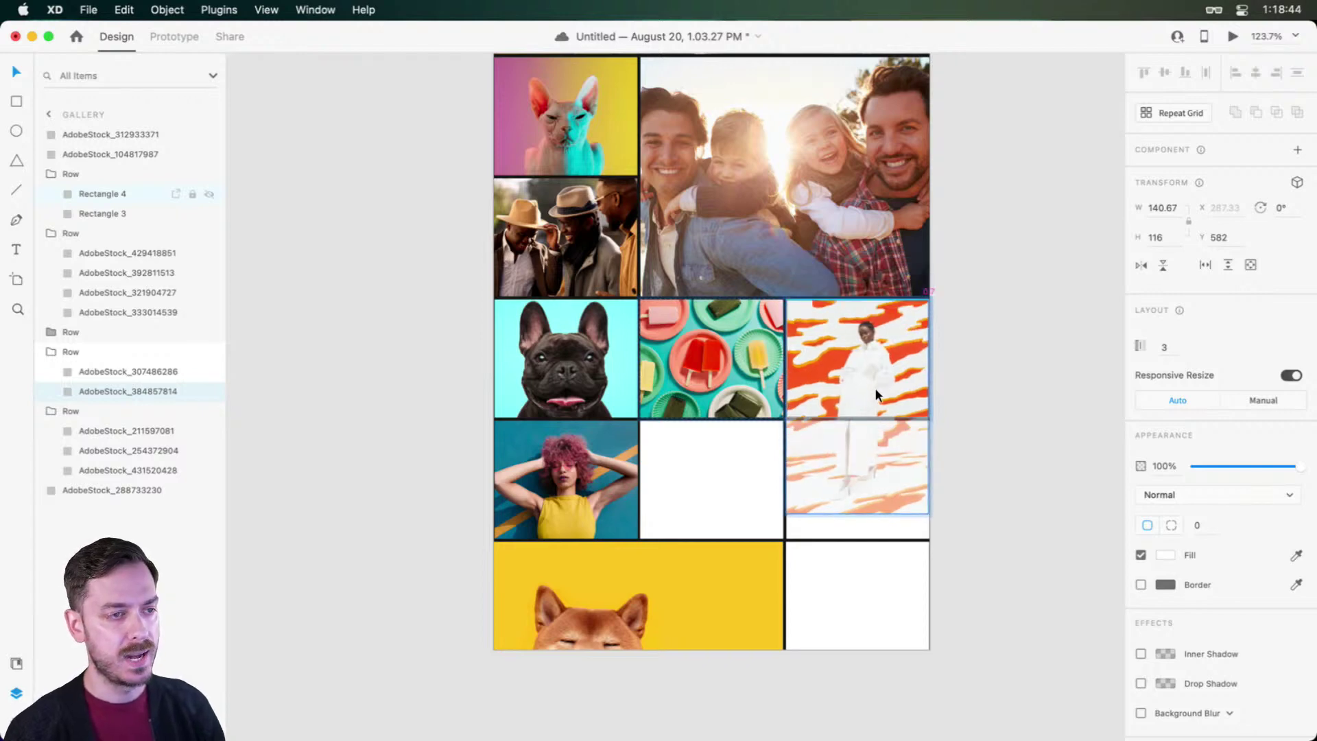
drag(929, 301, 970, 258)
mouse_move(851, 371)
mouse_down()
mouse_move(845, 353)
mouse_move(839, 381)
mouse_up()
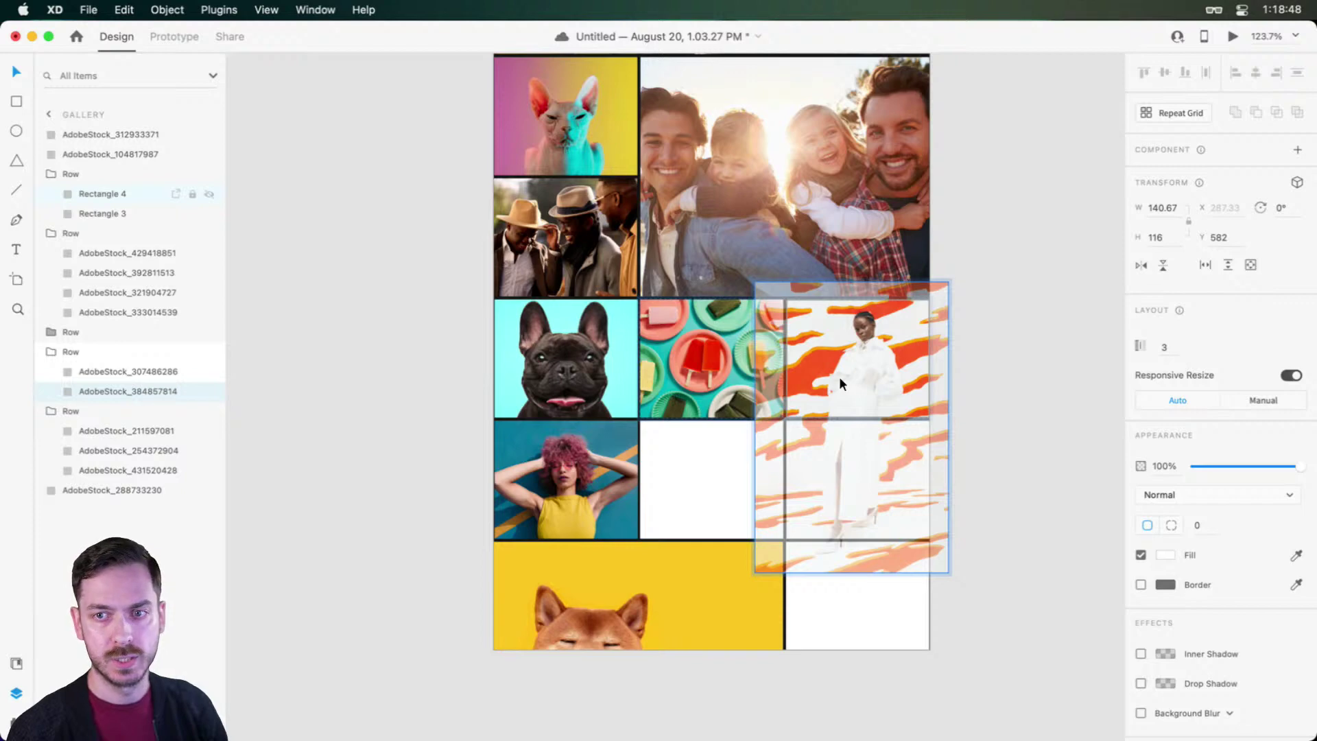
click(1036, 363)
Step: Place AdobeStock_224425492.jpeg from Finder's Premium folder into the empty rectangle below the popsicle photo
key(super+Tab)
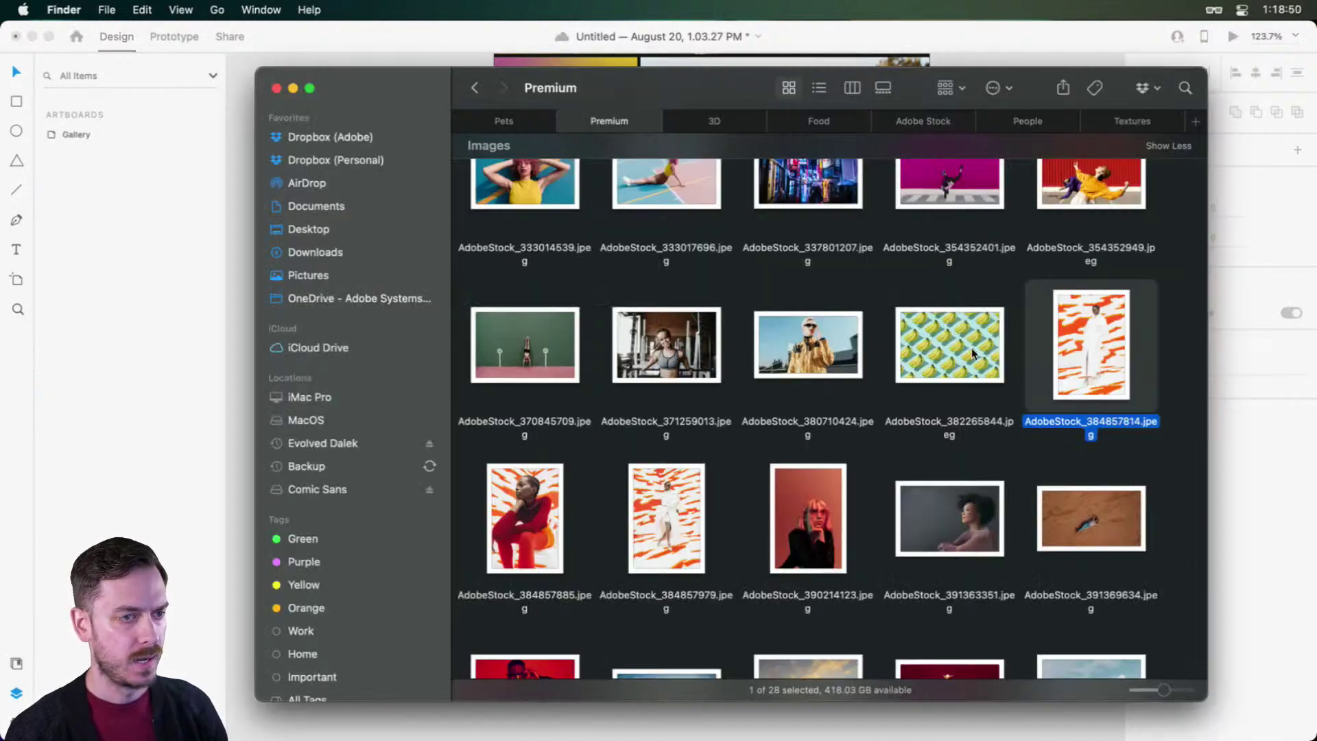
scroll(1013, 354, up, 3)
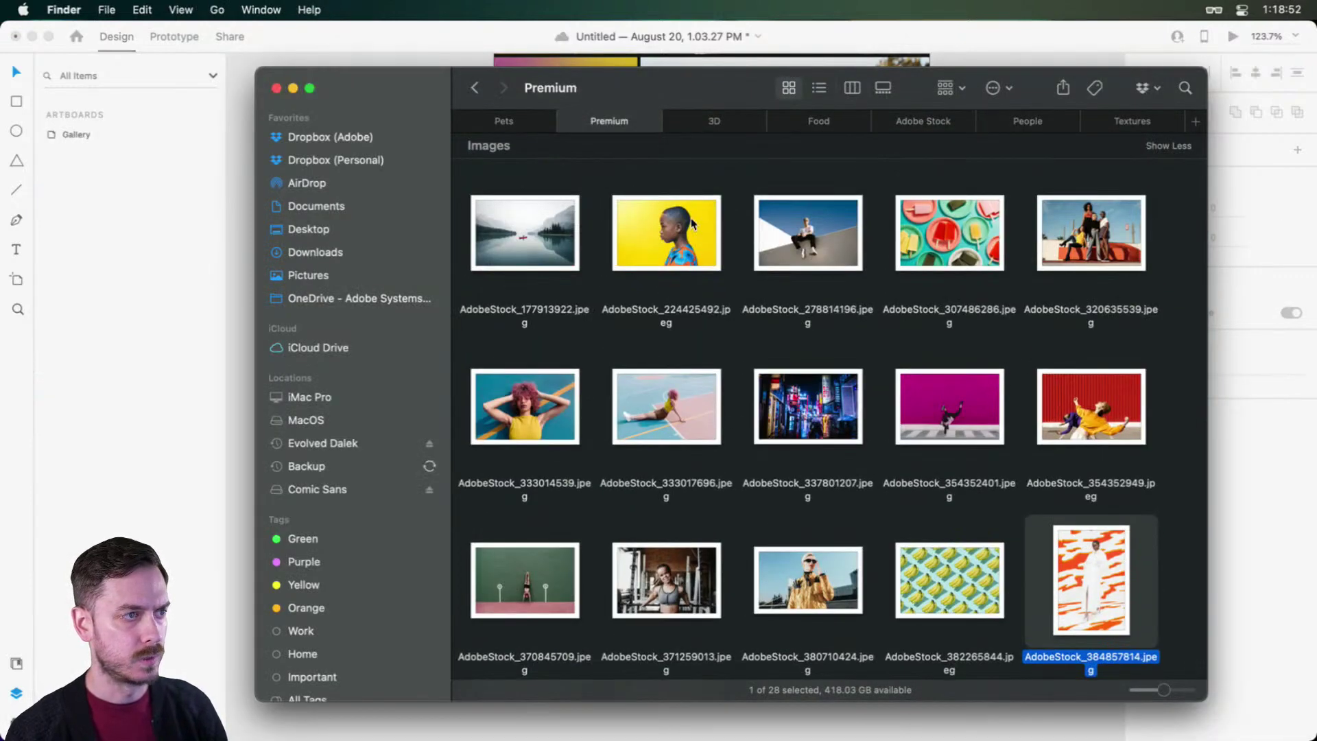
drag(690, 216, 695, 450)
key(super+Tab)
Step: Place AdobeStock_328523611.jpeg from Finder's Adobe Stock folder into the empty rectangle beside the yellow-background portrait
key(super+Tab)
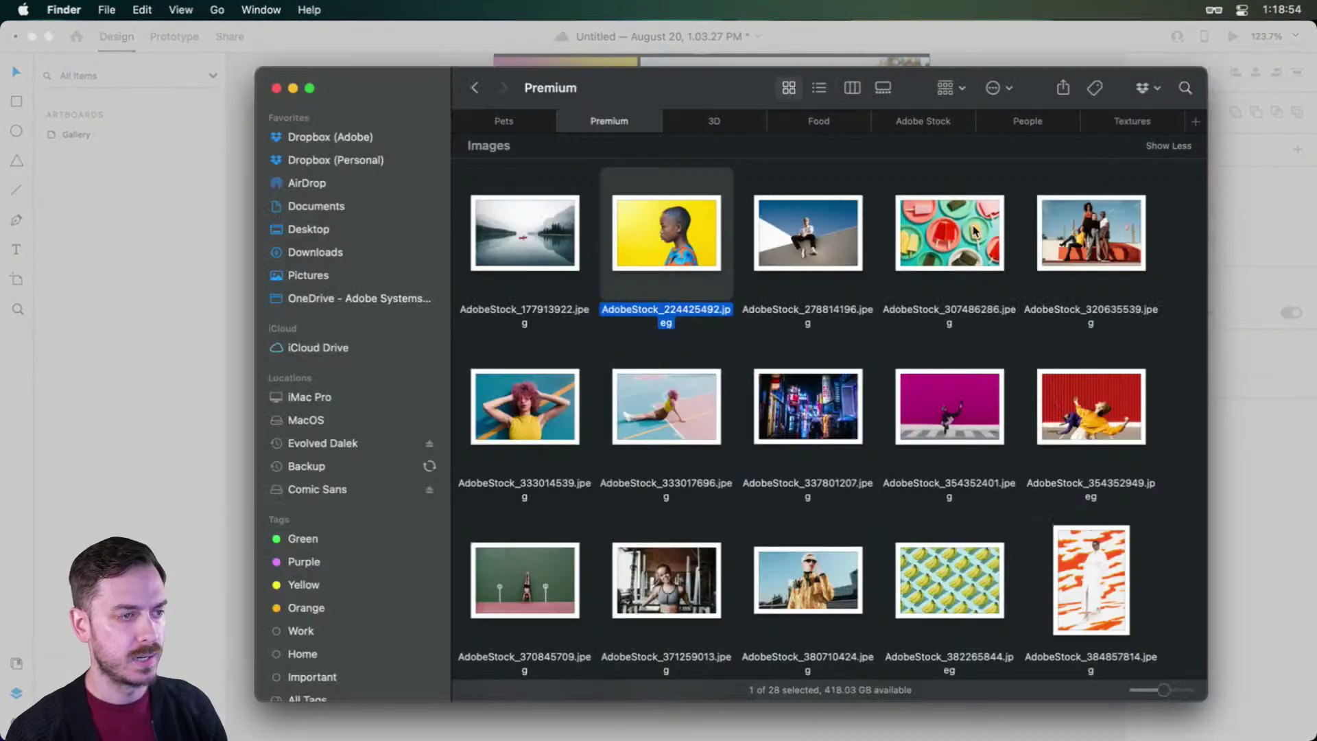
click(923, 120)
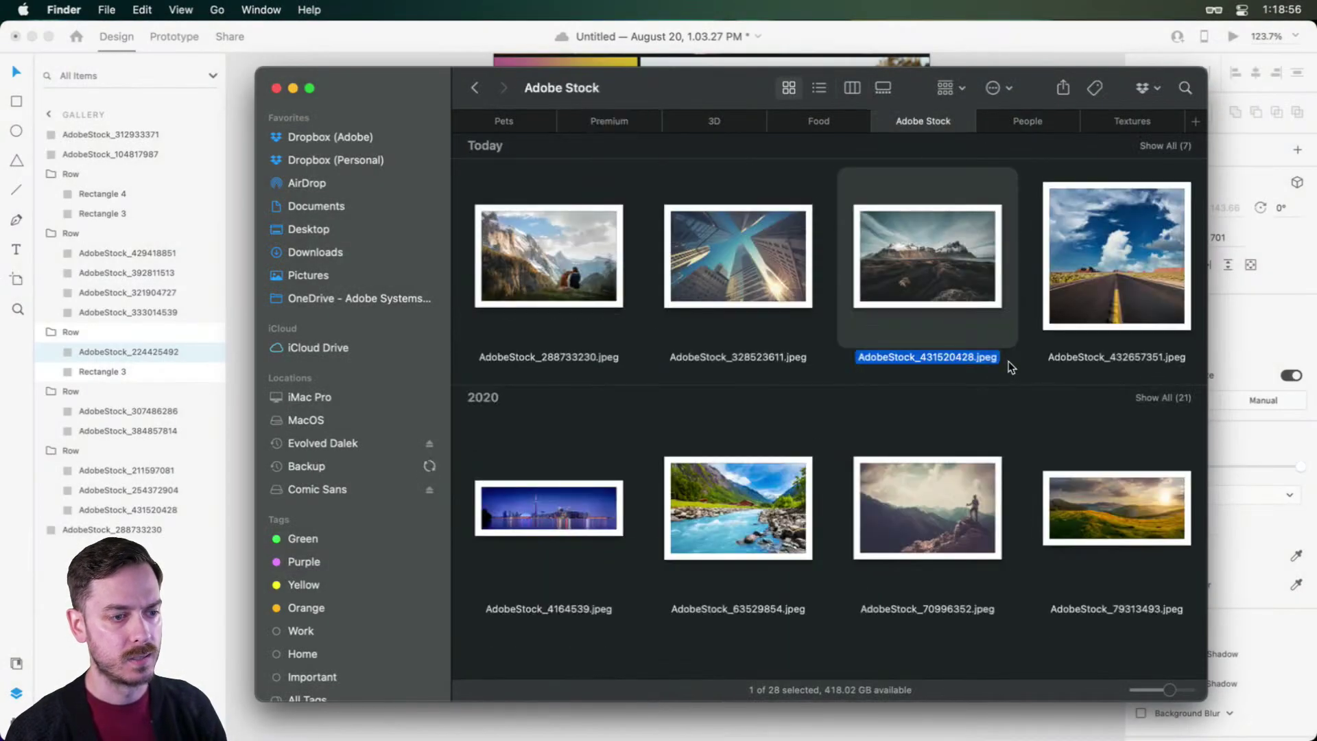
drag(813, 273, 857, 480)
key(super+Tab)
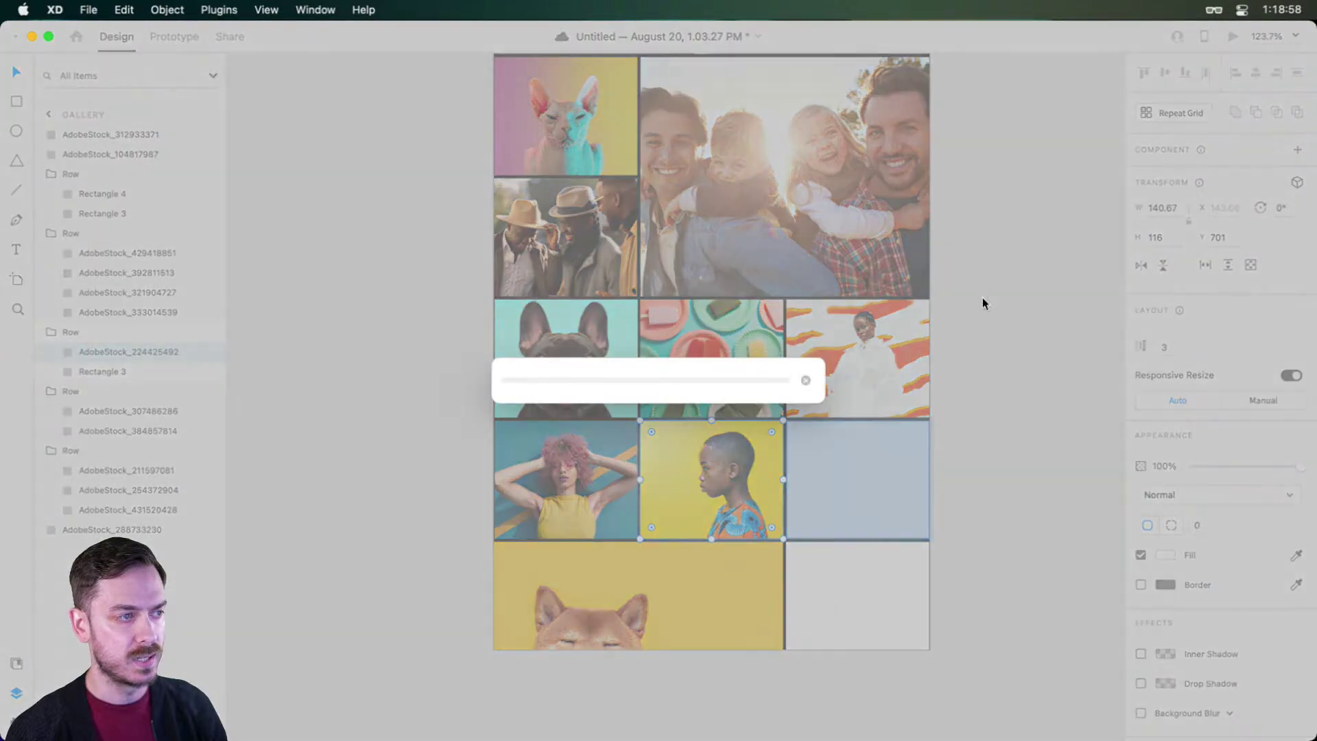
Step: Place AdobeStock_432657351.jpeg from Finder's Adobe Stock folder into the empty rectangle beside the Shiba dog photo
key(super+Tab)
drag(1111, 253, 877, 585)
key(super+Tab)
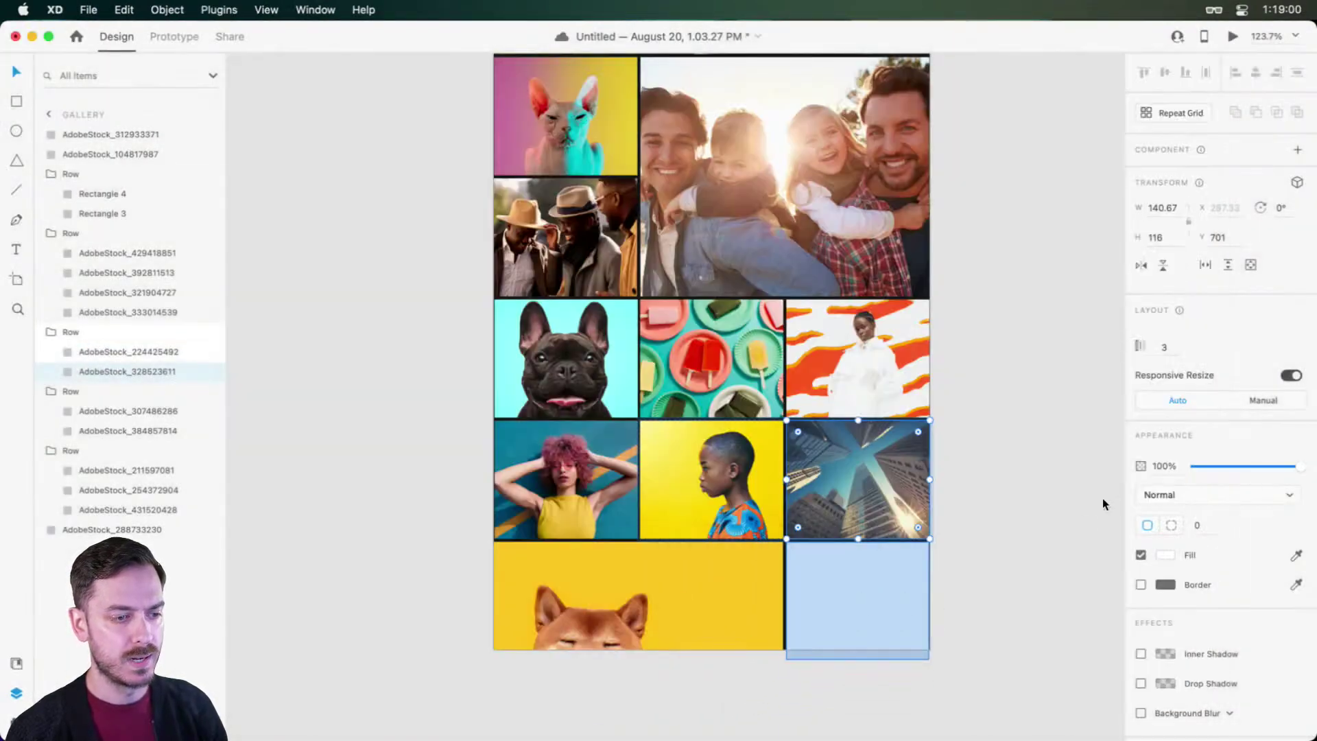
Step: Place AdobeStock_436616599.jpeg from Finder's Food folder into the empty rectangle directly below the desert road photo
scroll(977, 434, down, 3)
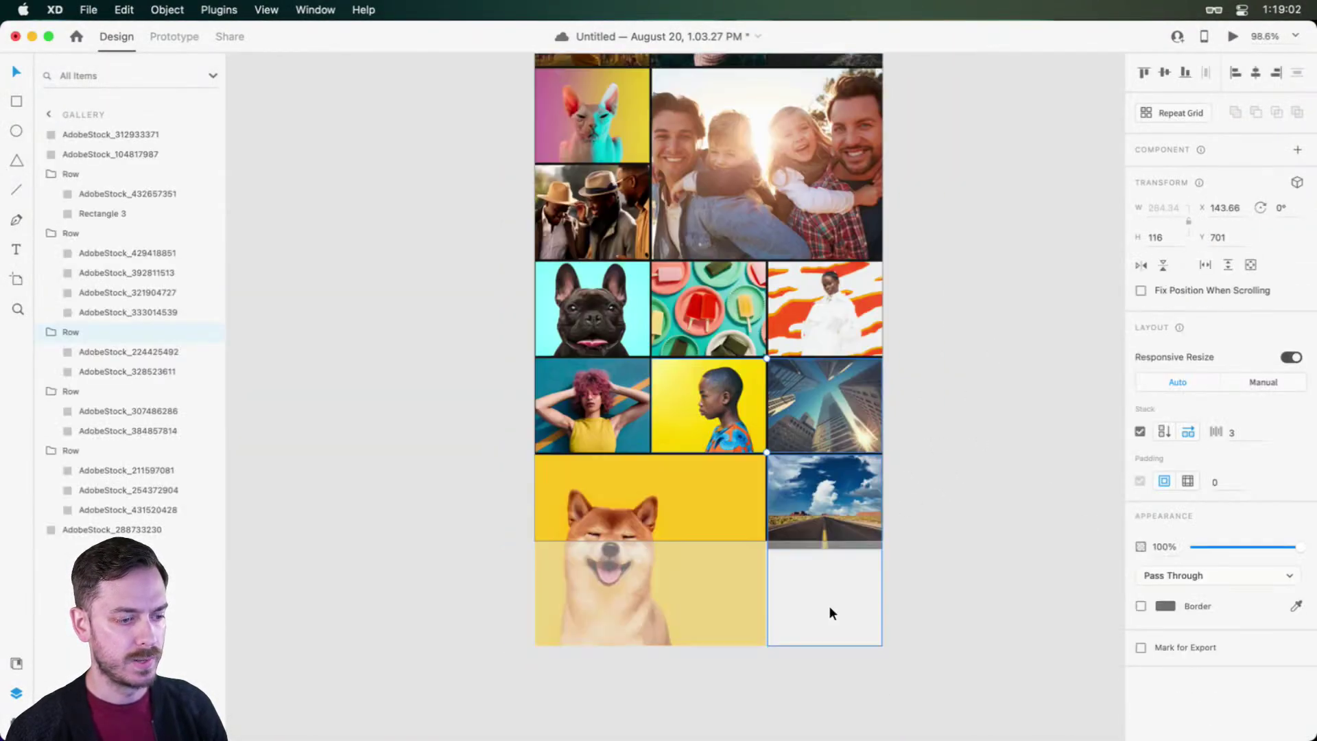
scroll(823, 521, down, 2)
key(super+Tab)
click(828, 119)
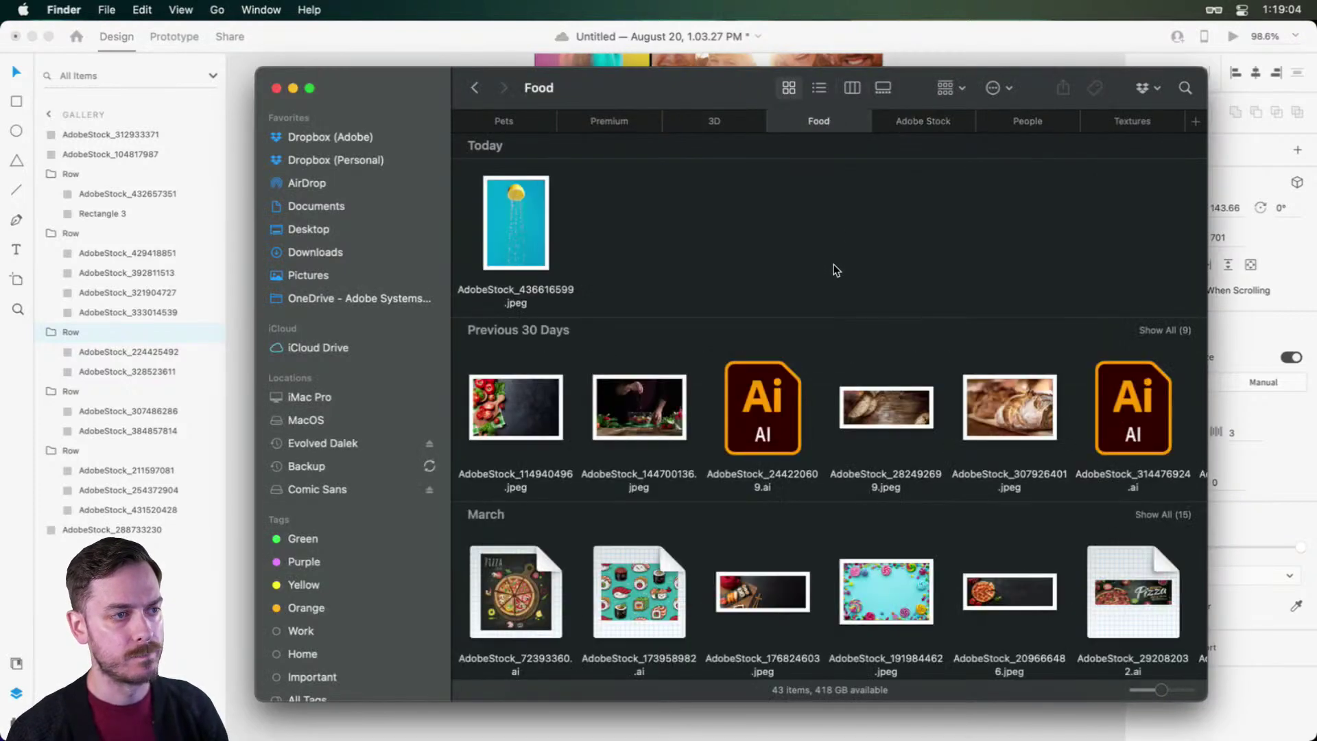
drag(538, 220, 847, 476)
key(super+Tab)
Step: Deselect everything and review the whole photo grid on the Gallery artboard, from the mountain photo down to the last row
scroll(905, 386, up, 5)
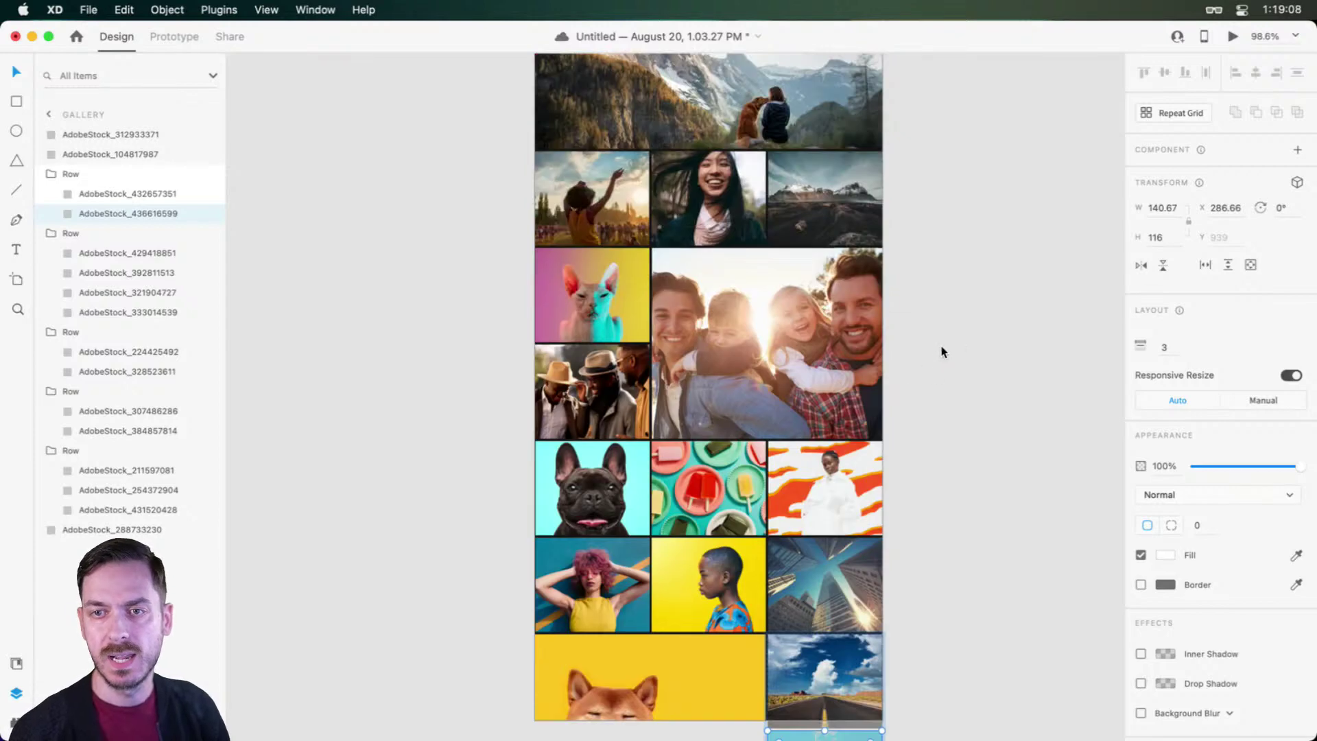
scroll(954, 343, down, 3)
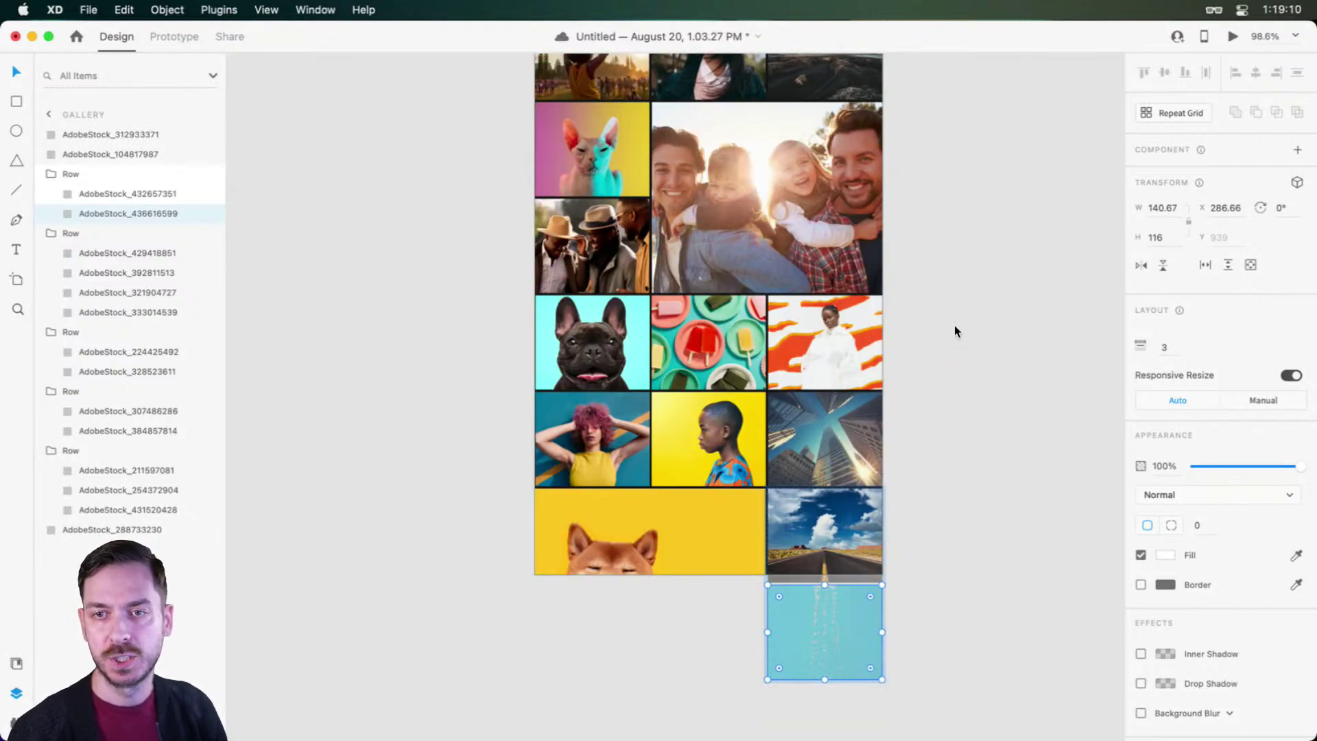
click(953, 325)
scroll(955, 324, up, 2)
scroll(956, 318, down, 1)
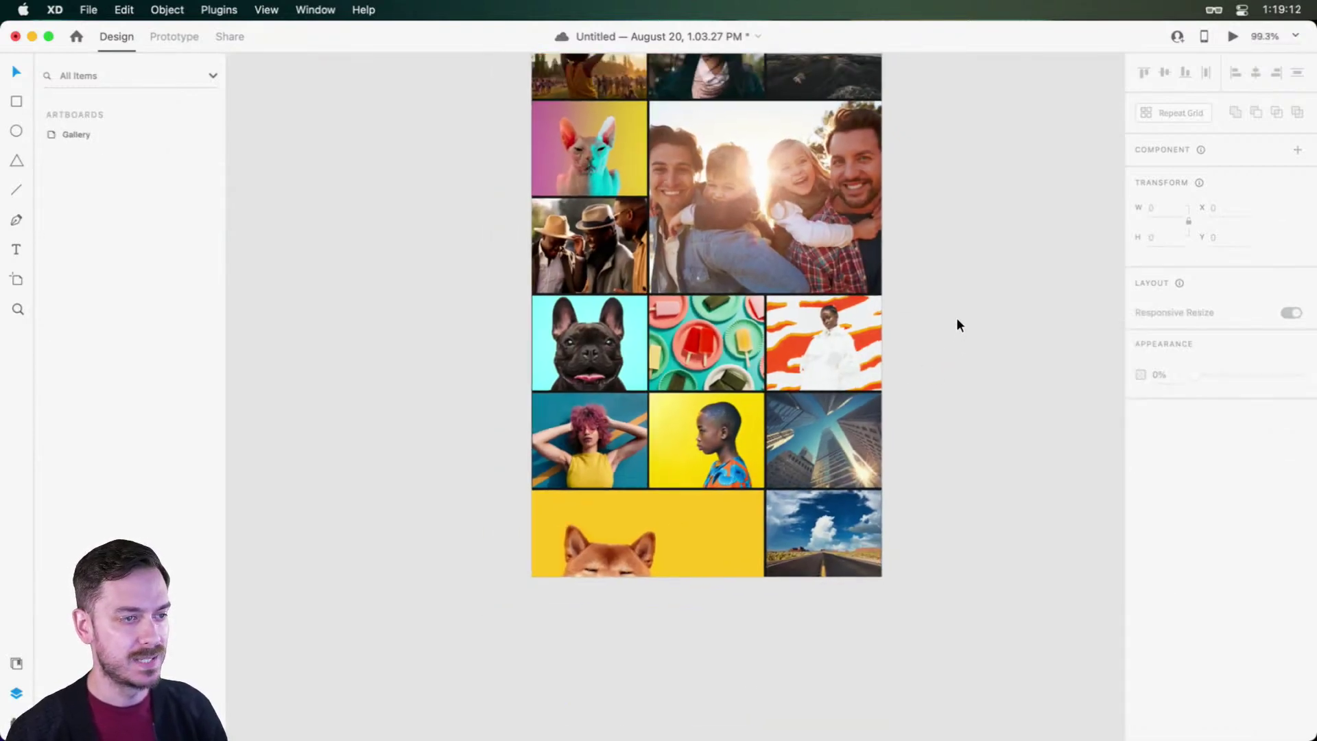
scroll(956, 318, up, 3)
scroll(574, 401, up, 5)
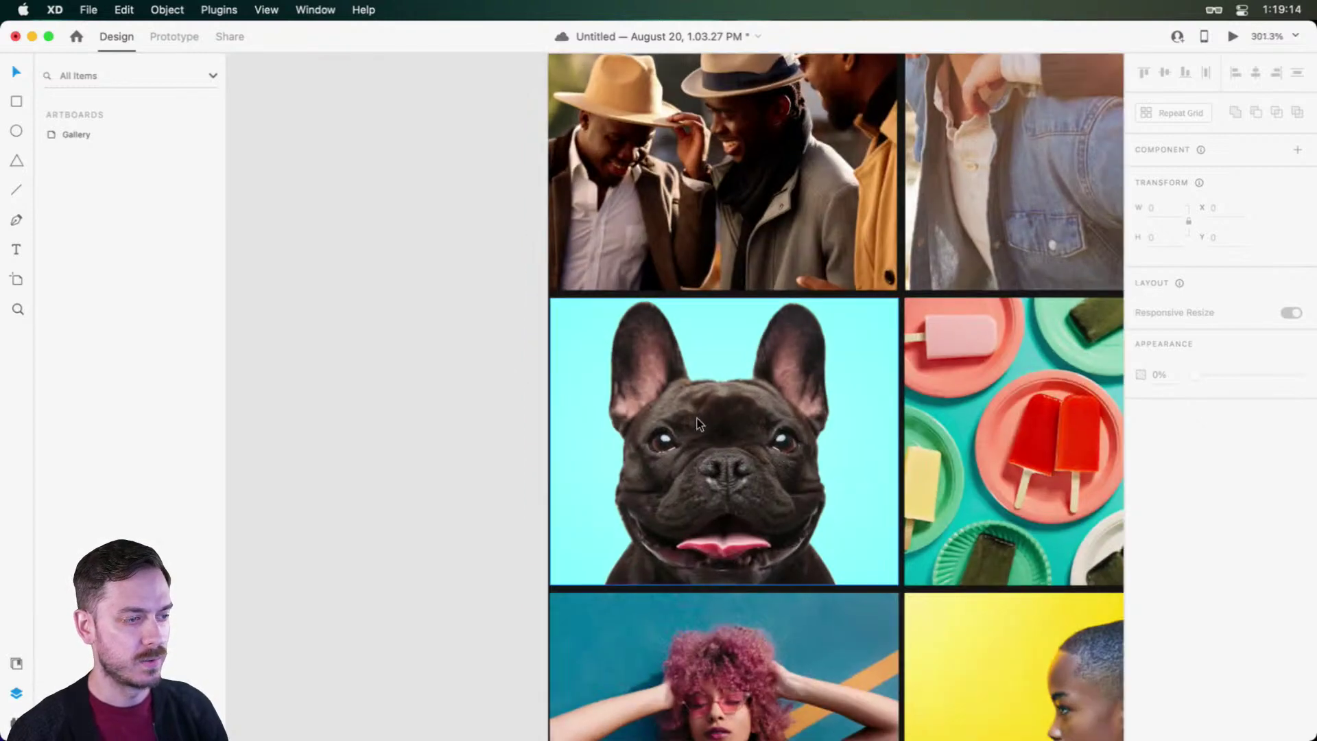
scroll(697, 417, down, 3)
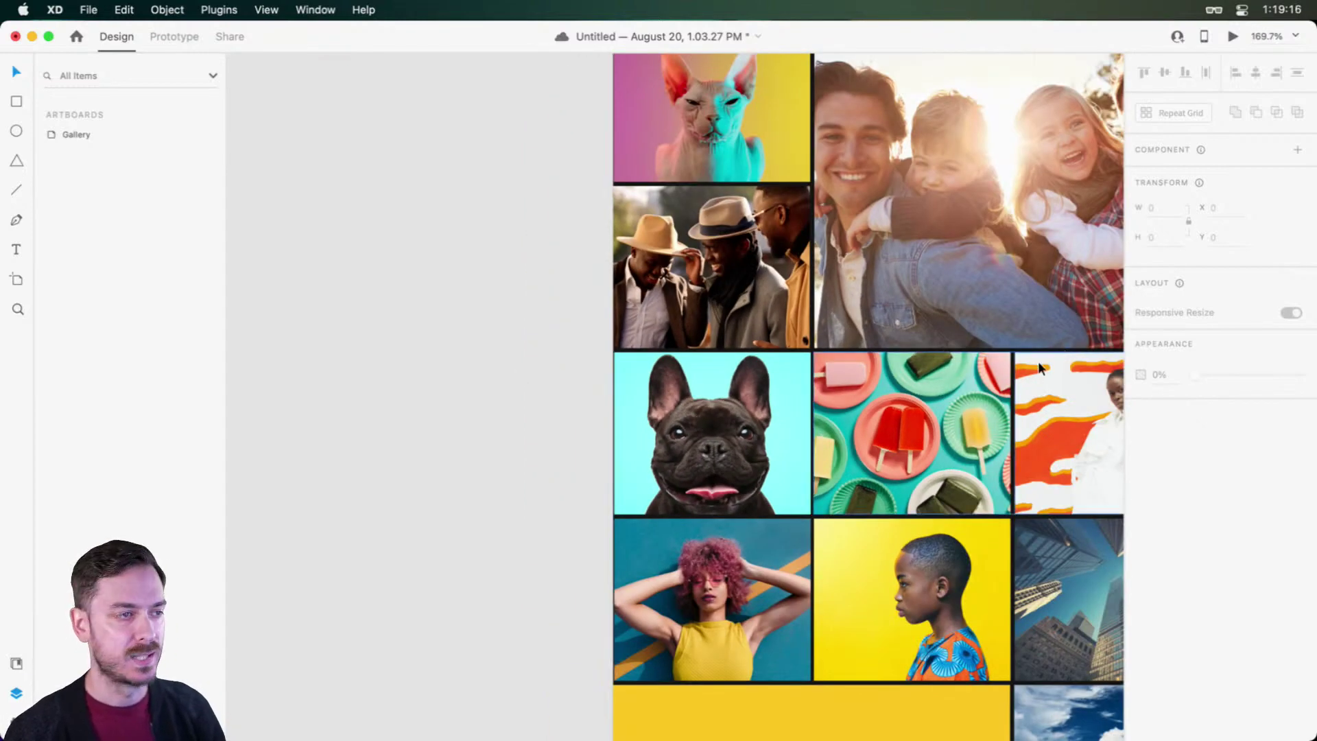
scroll(1034, 362, right, 3)
scroll(1031, 364, right, 4)
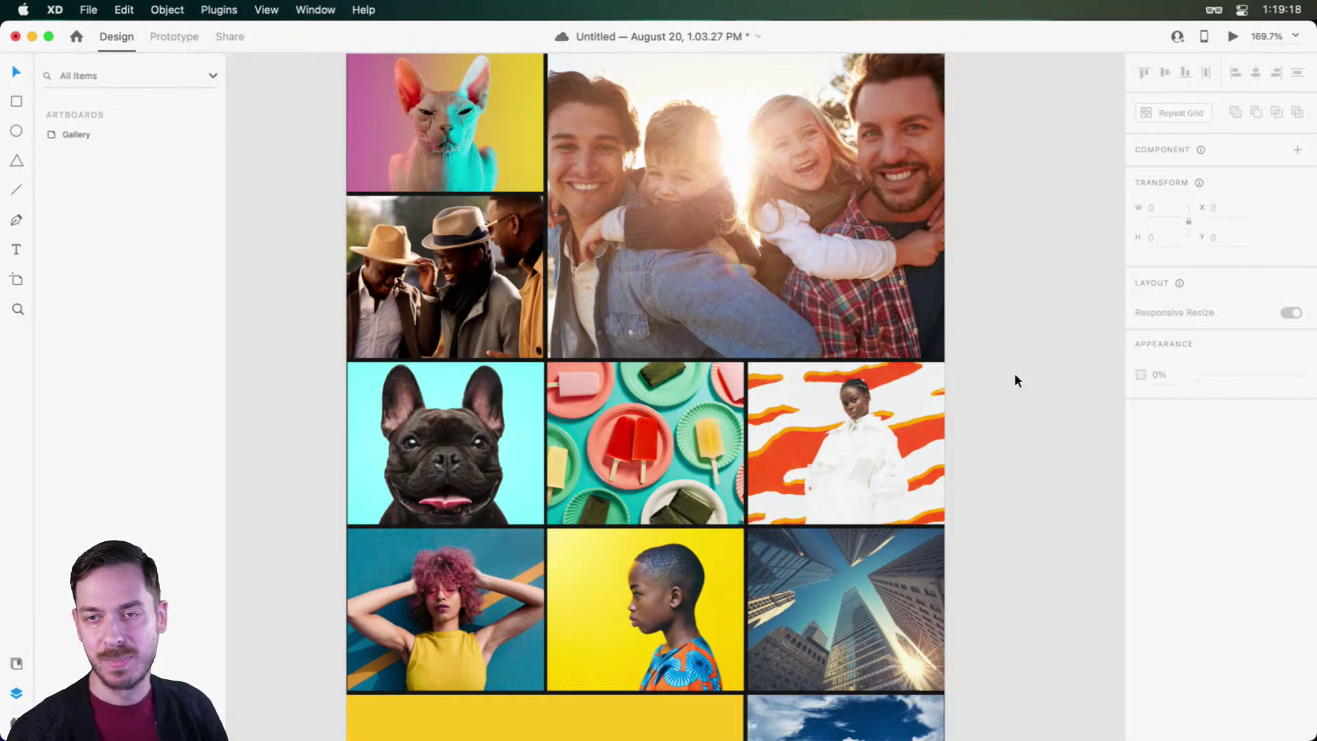
scroll(1014, 373, down, 3)
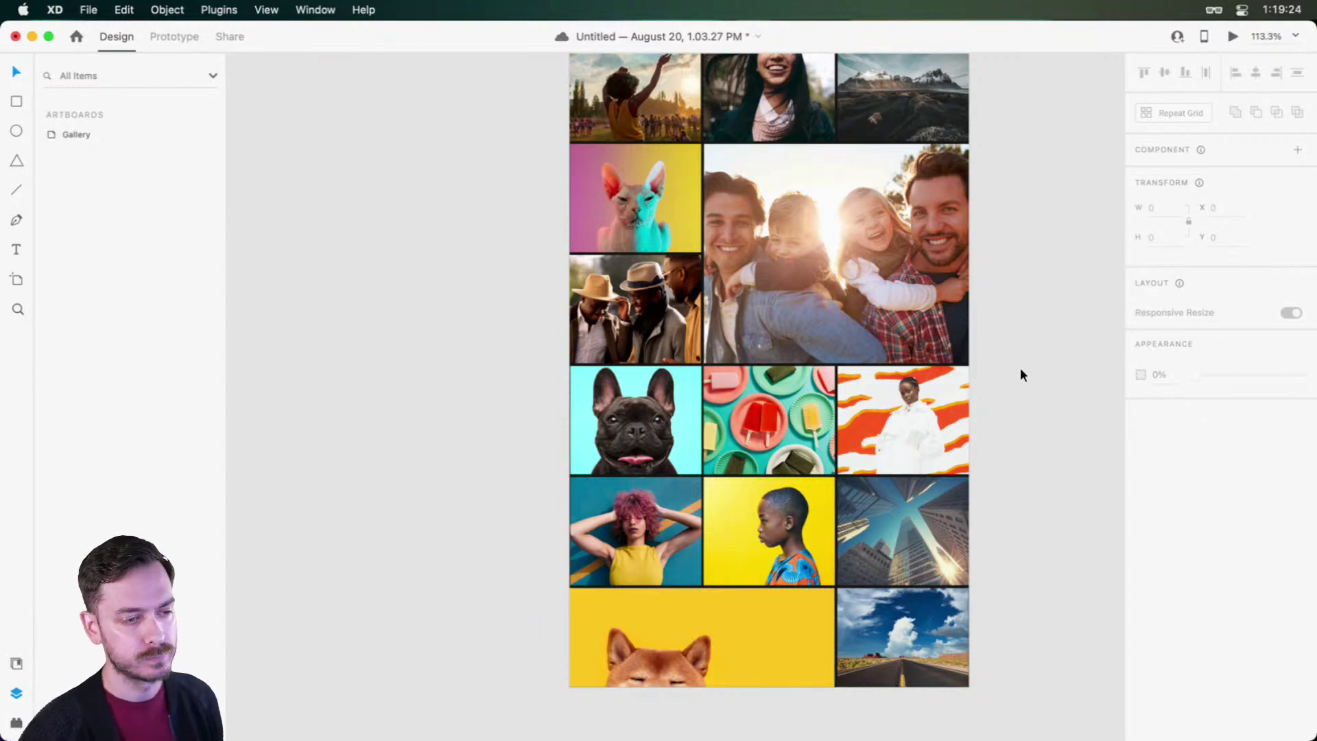
scroll(1022, 366, up, 6)
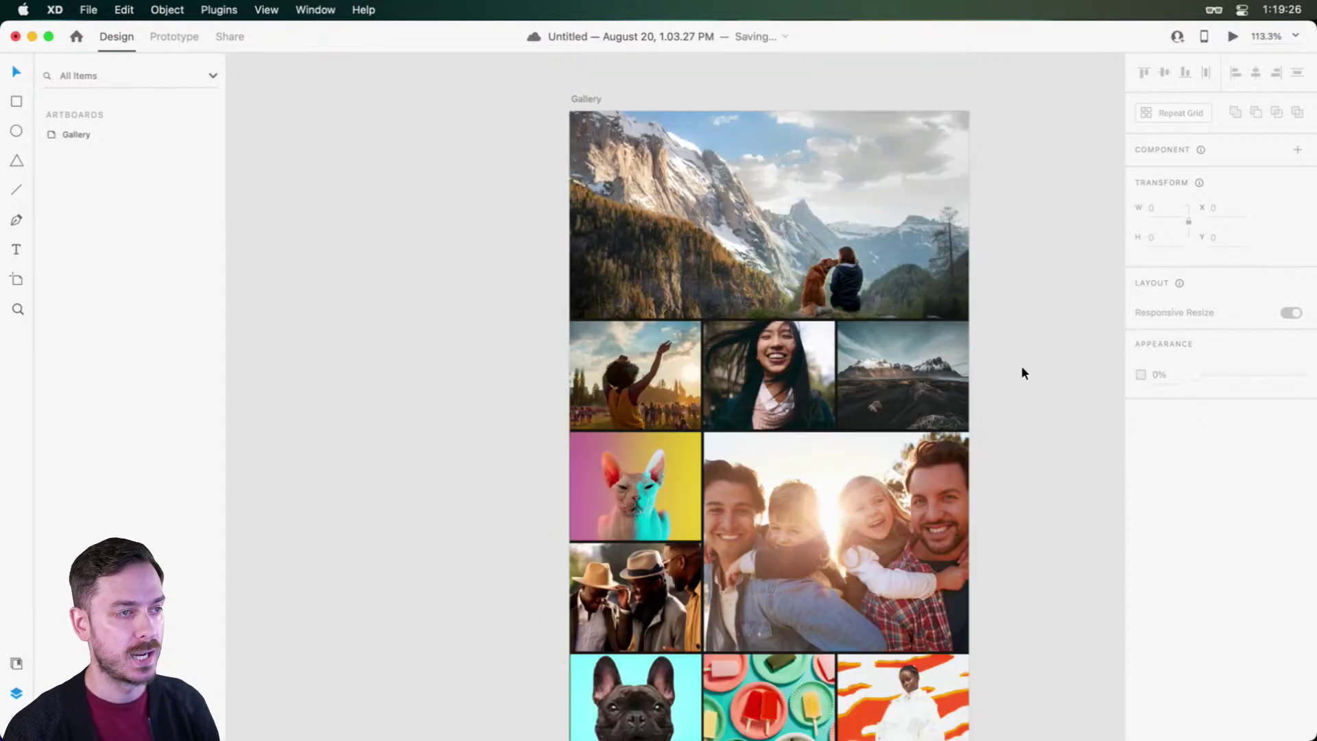
scroll(1022, 366, down, 3)
scroll(1022, 366, down, 3)
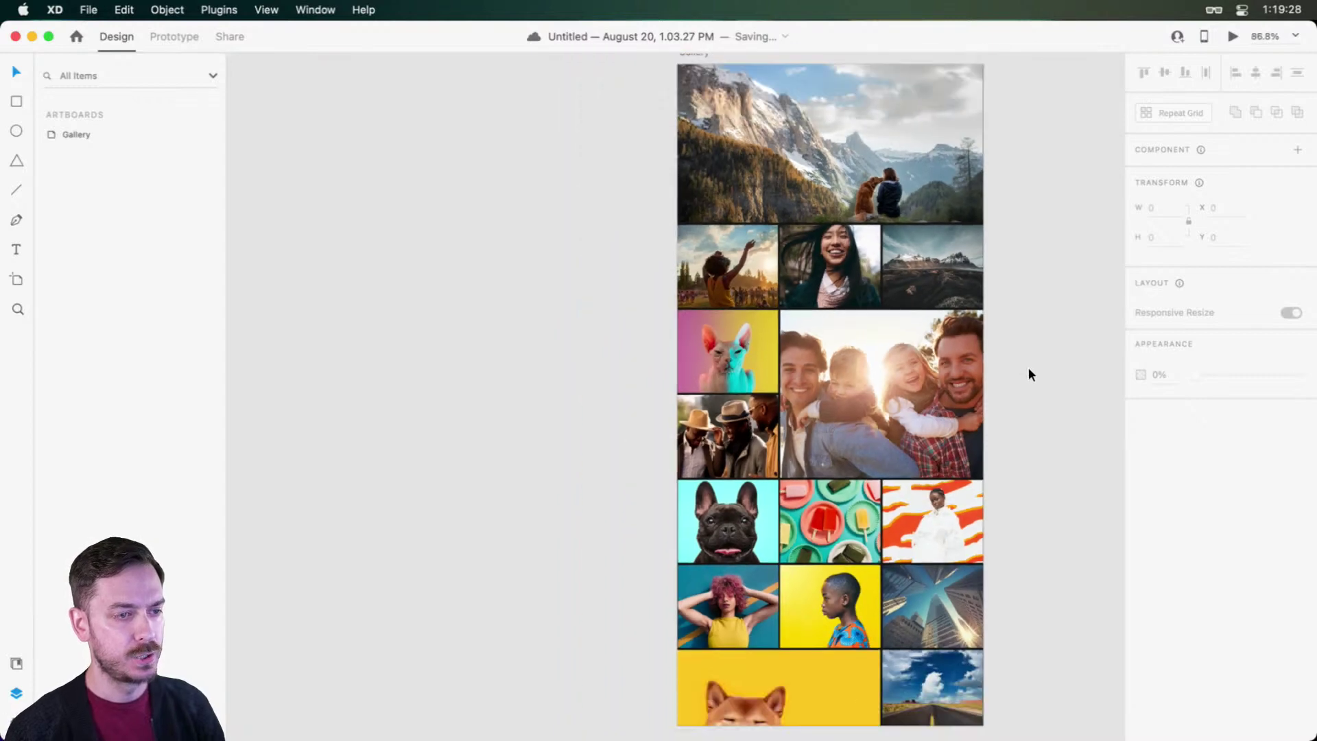
drag(1034, 369, 981, 355)
click(1022, 353)
drag(1056, 401, 915, 387)
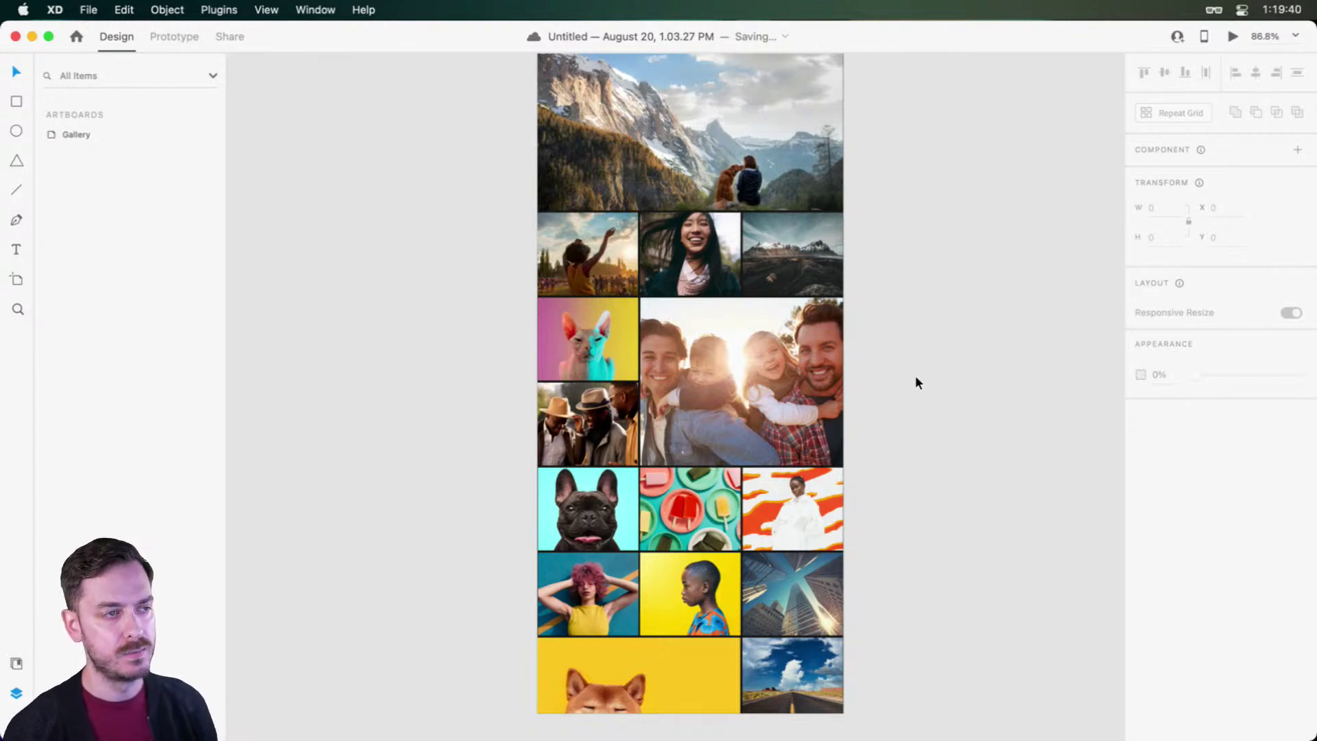
scroll(914, 376, up, 3)
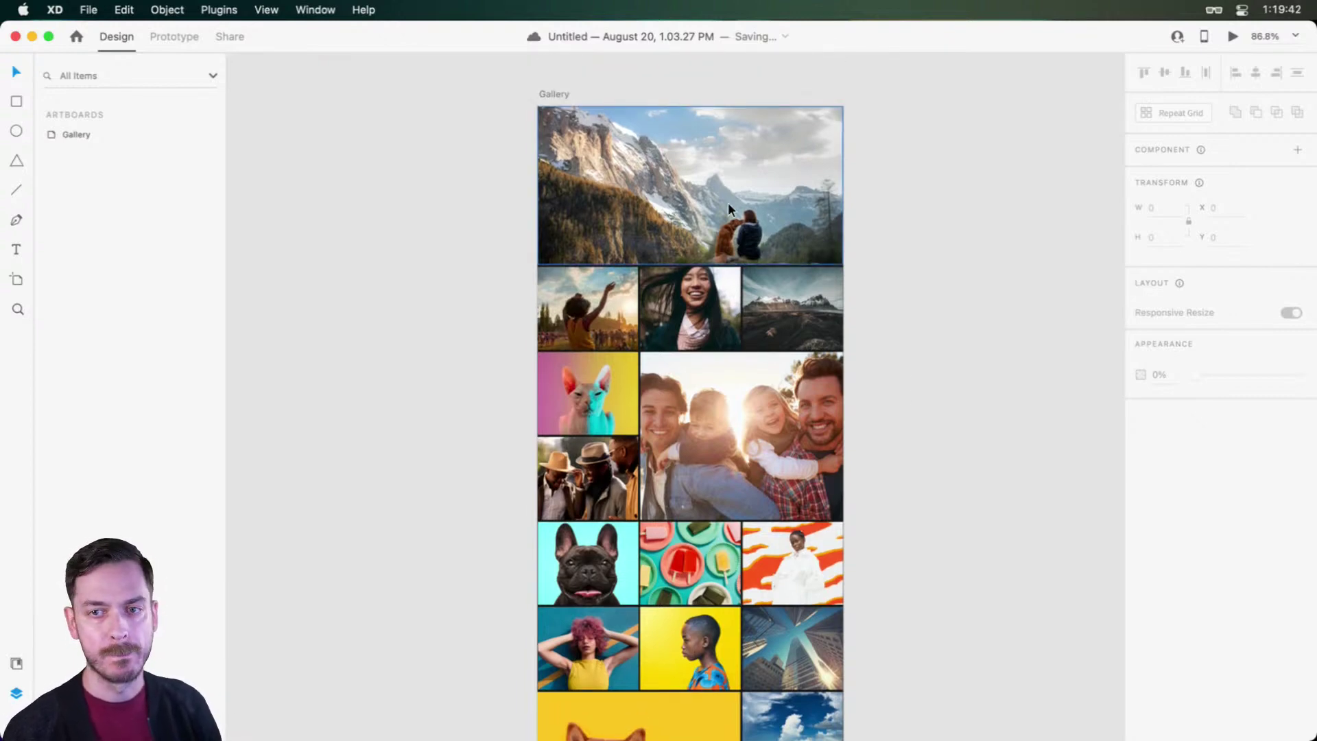
scroll(855, 343, down, 3)
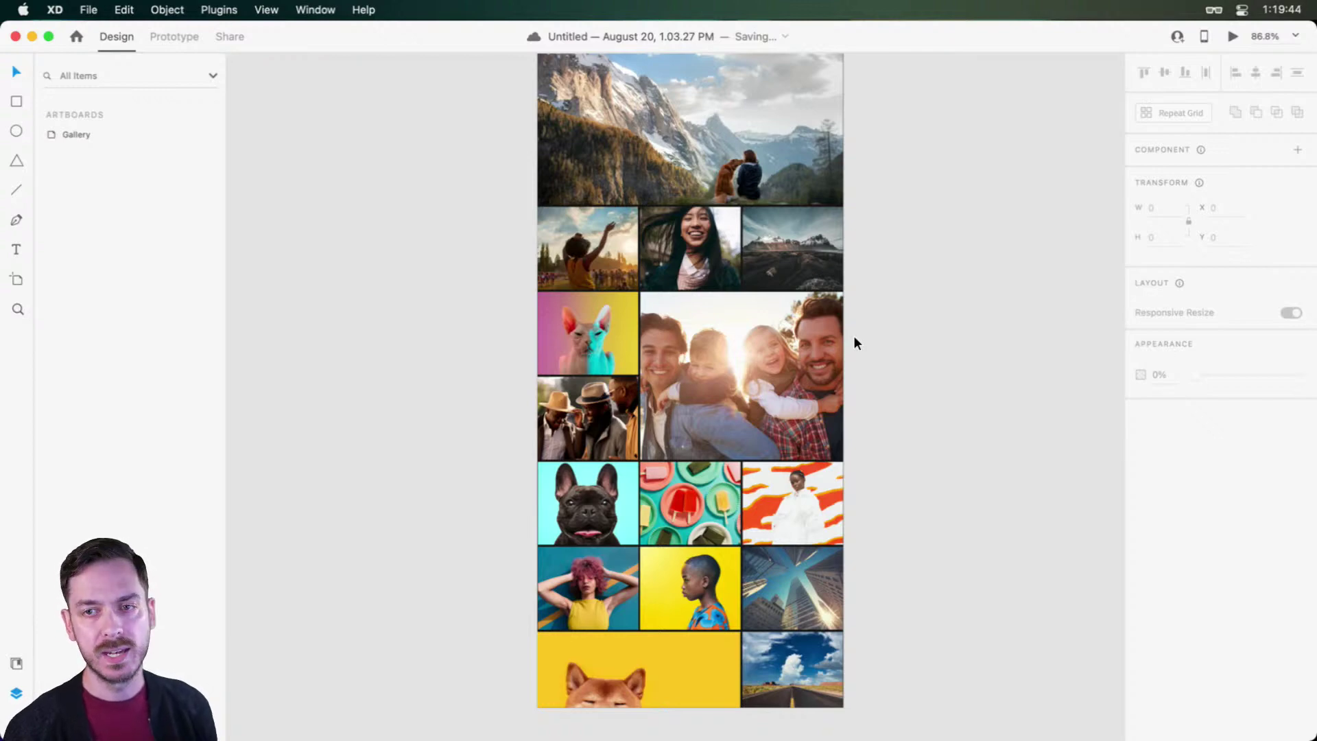
scroll(857, 341, up, 1)
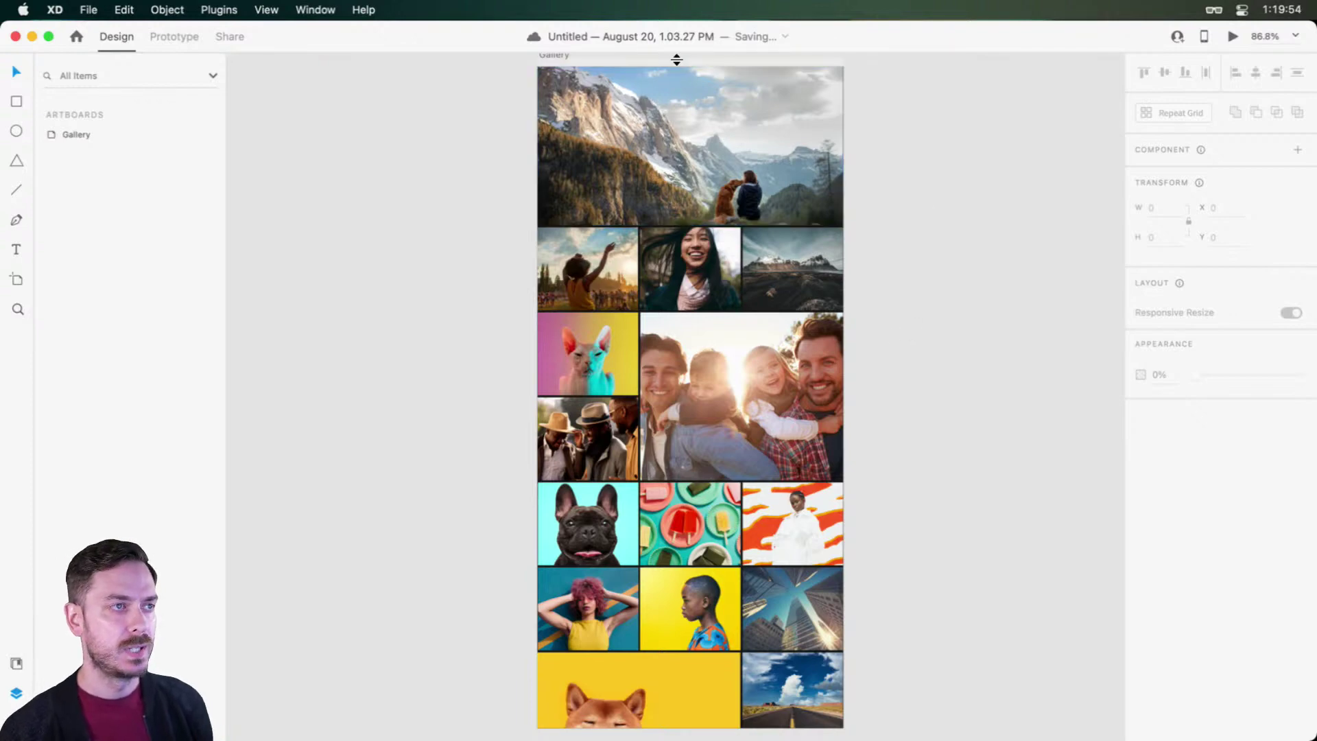
scroll(678, 60, up, 3)
scroll(735, 103, up, 2)
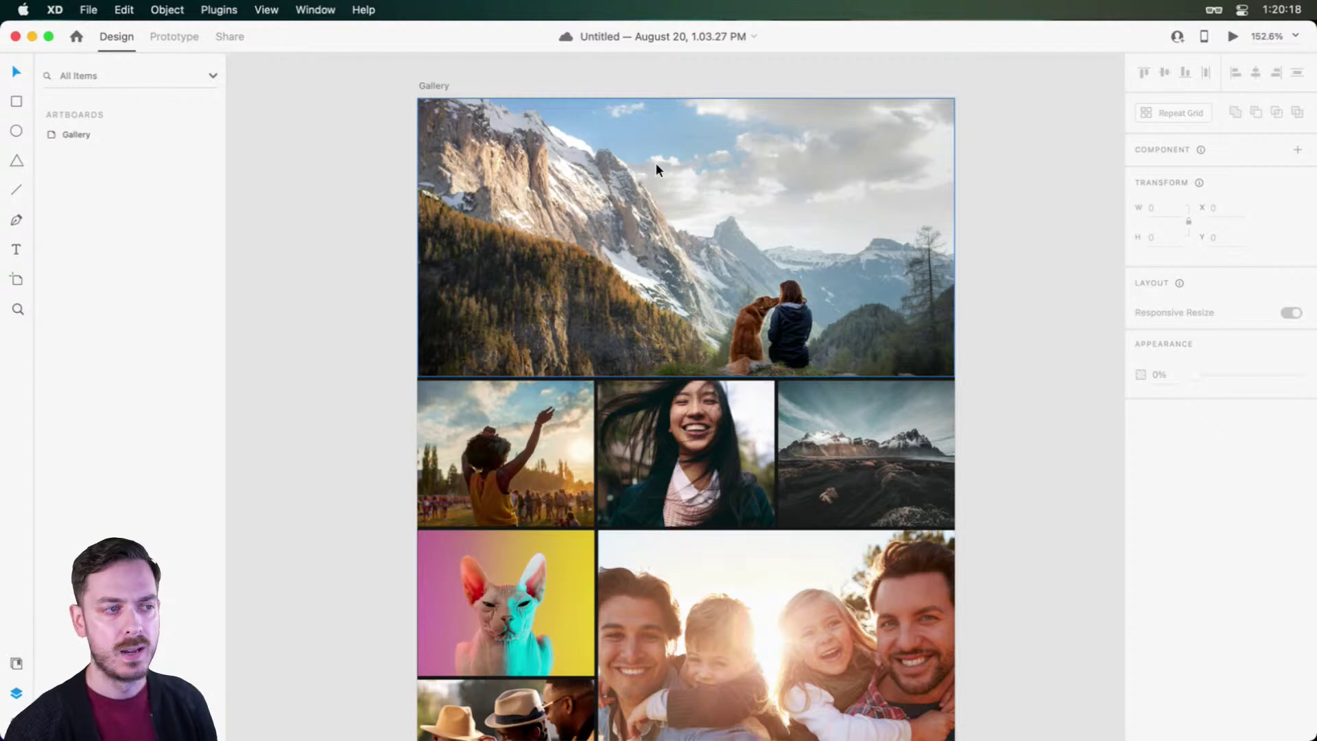
click(690, 428)
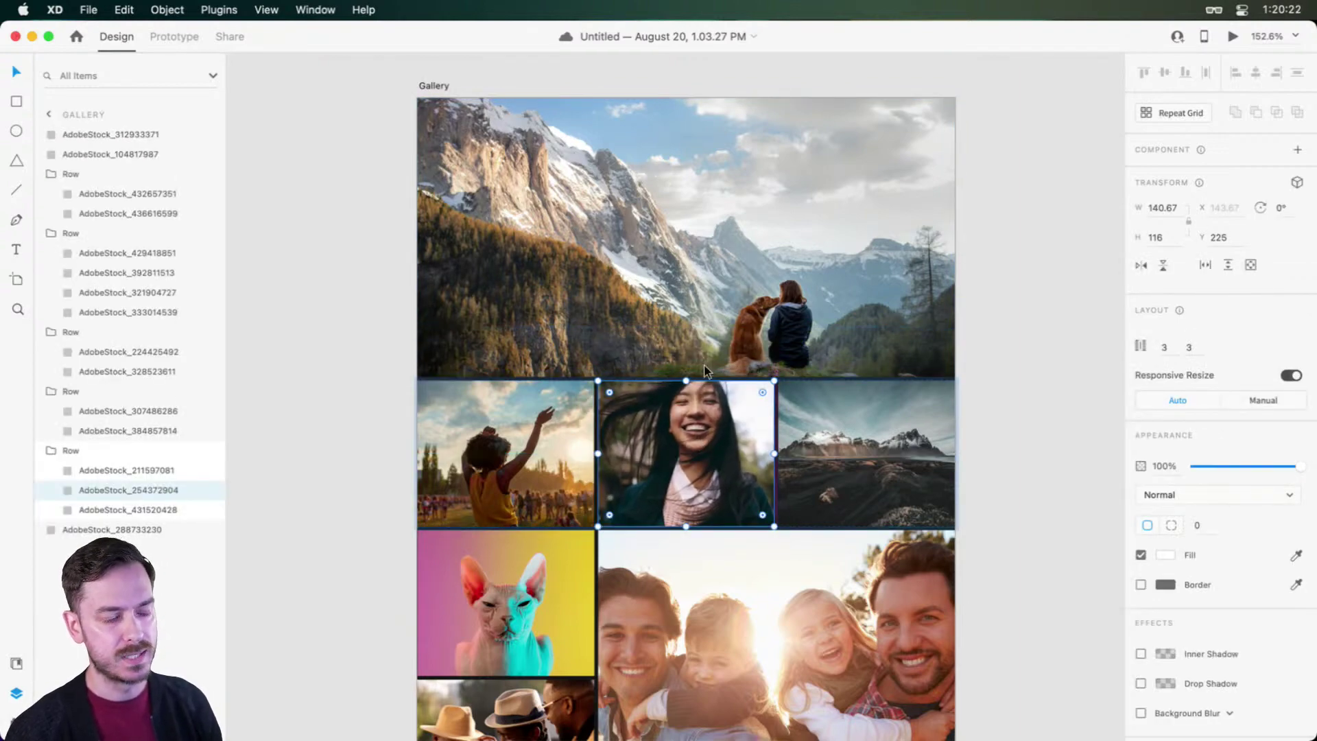
click(1064, 374)
key(r)
drag(594, 271, 690, 366)
mouse_move(639, 310)
mouse_down()
mouse_move(645, 389)
mouse_move(611, 332)
mouse_move(583, 340)
mouse_move(591, 329)
mouse_up()
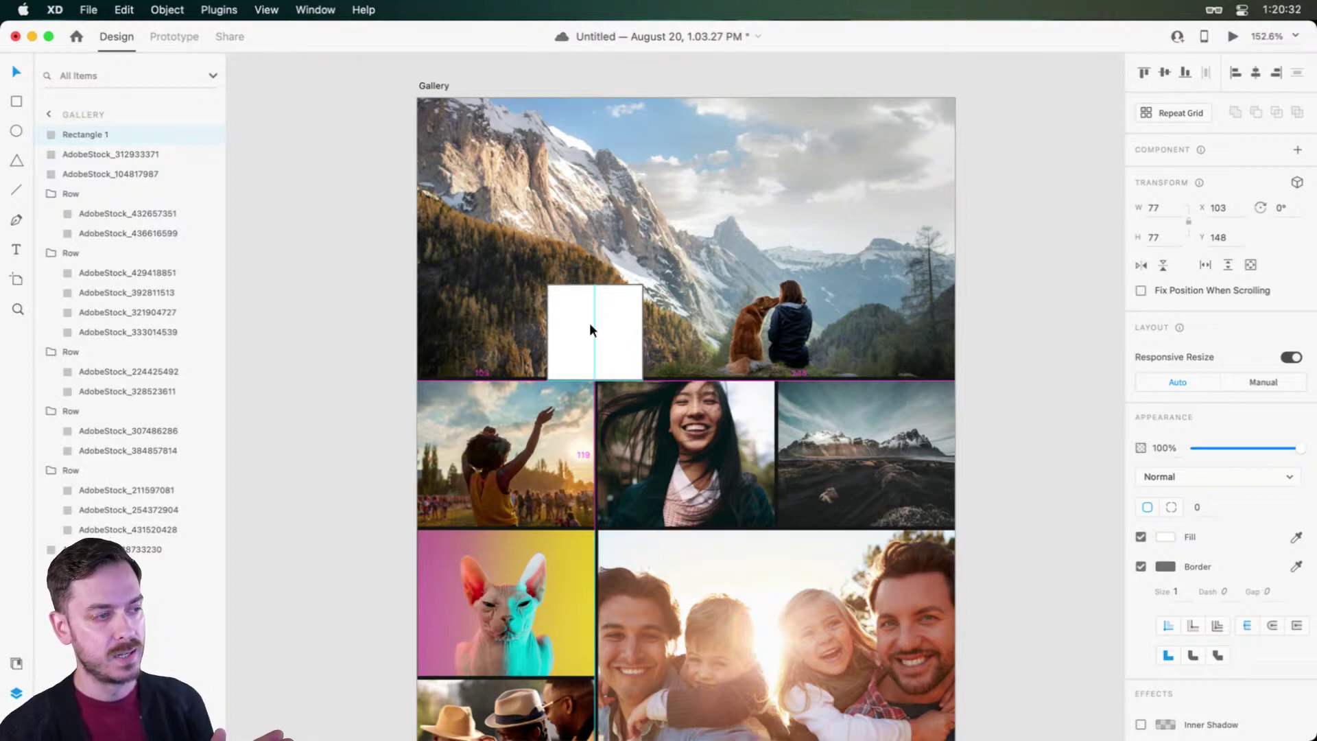
drag(591, 325, 591, 325)
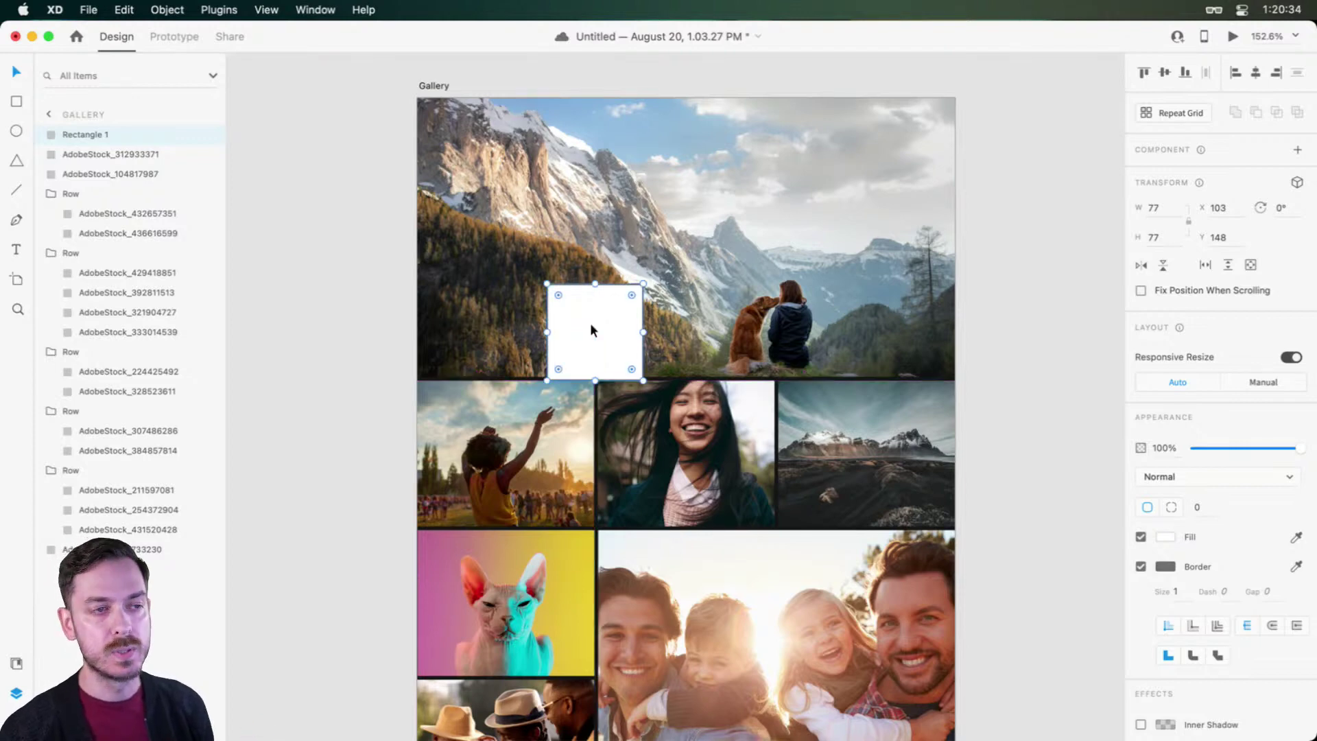
key(super+z)
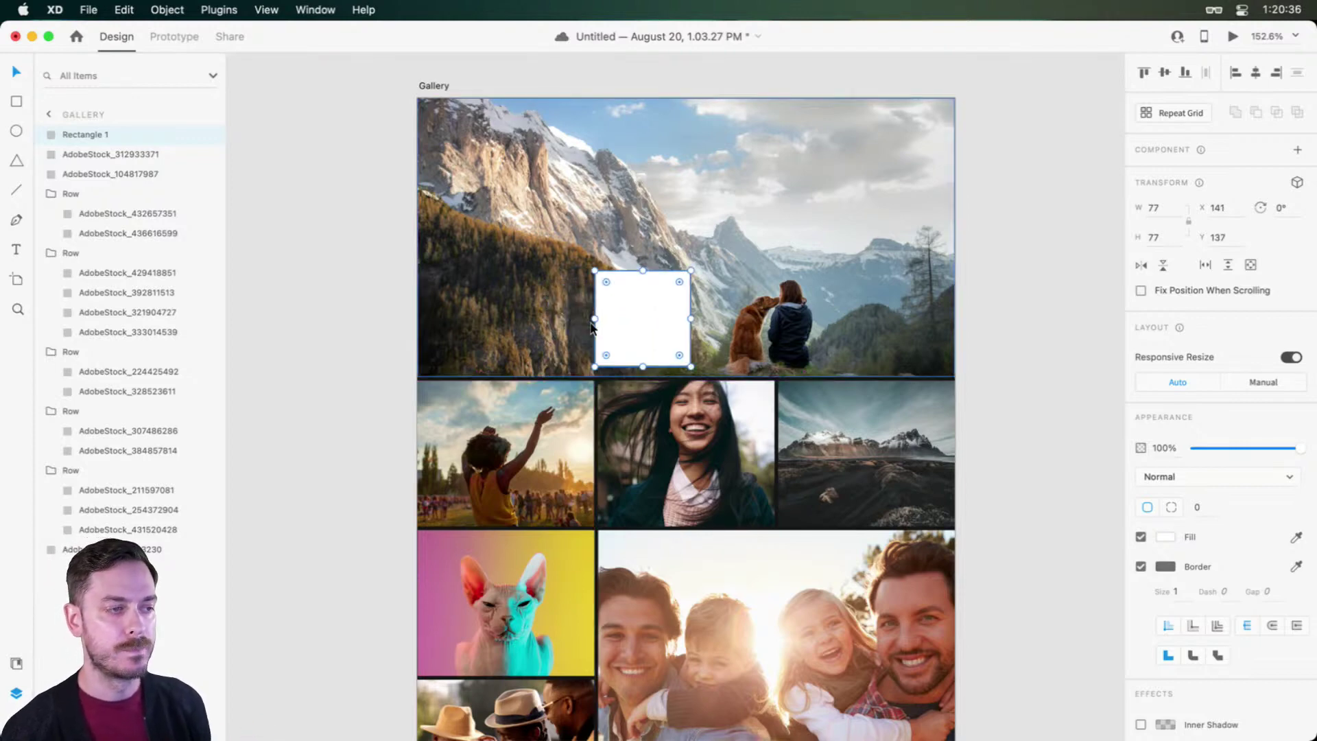
key(super+z)
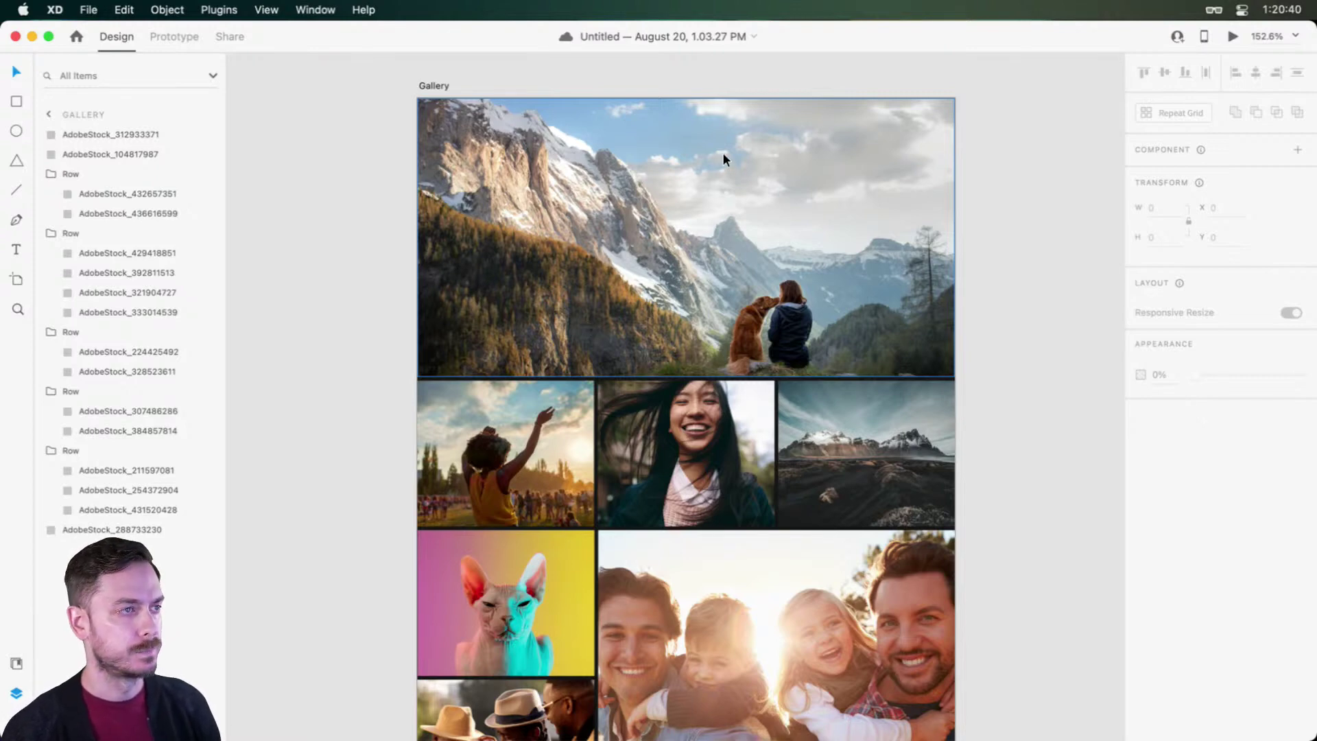
Step: Draw a 428 × 39 rectangle across the full width of the Gallery artboard's upper edge, over the mountain photo
click(698, 102)
scroll(645, 142, up, 3)
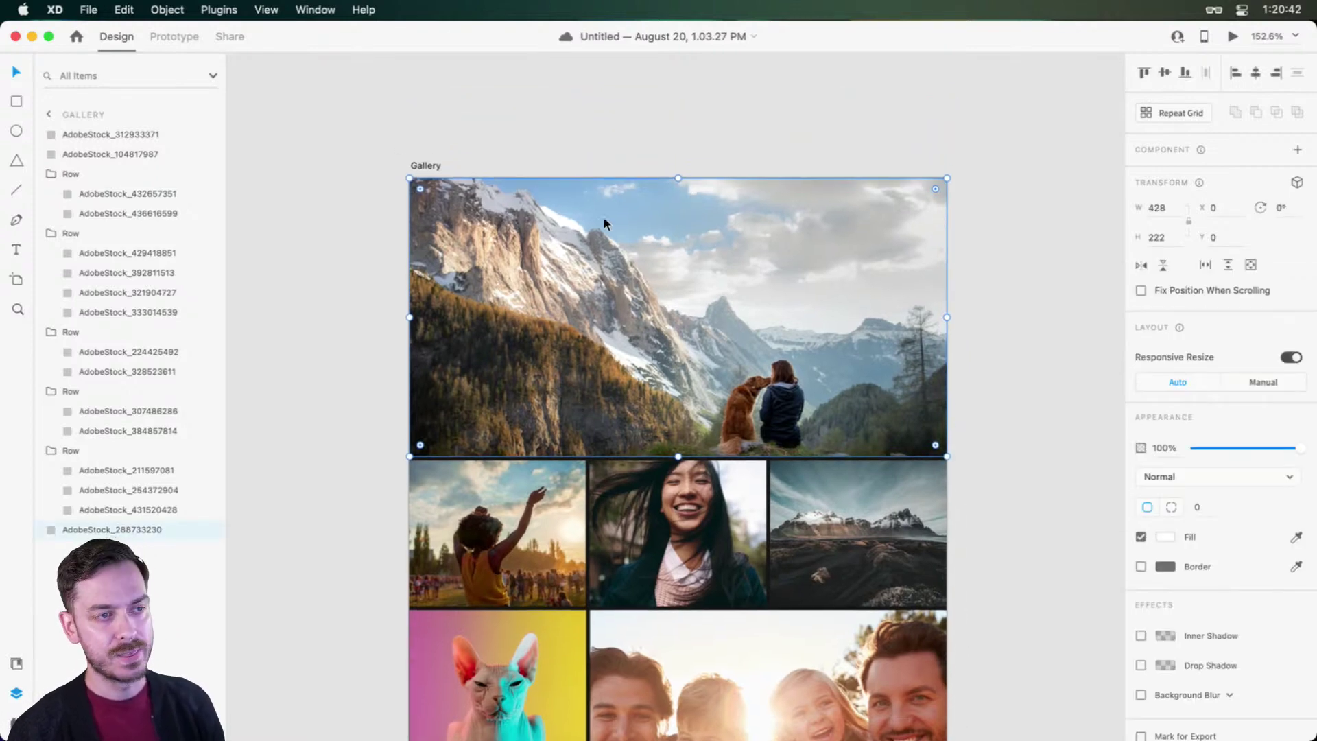
scroll(689, 212, up, 2)
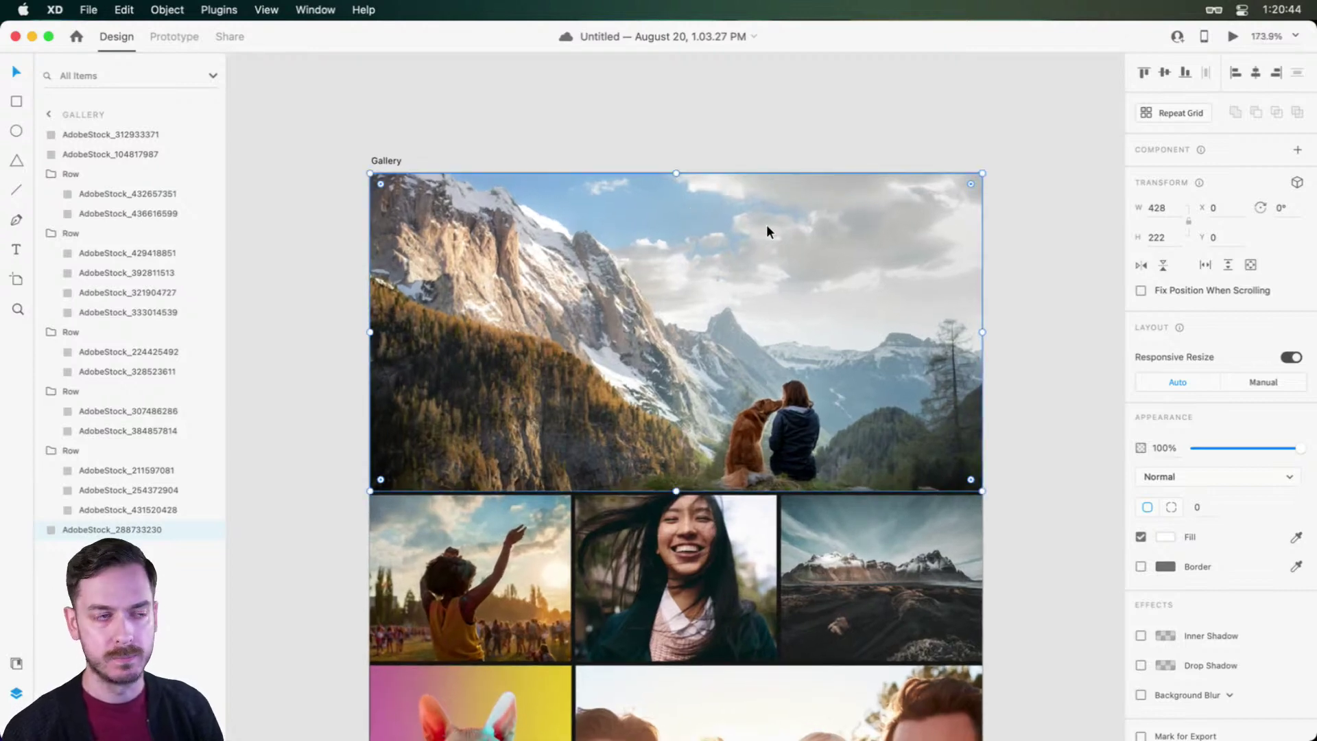
click(991, 270)
key(r)
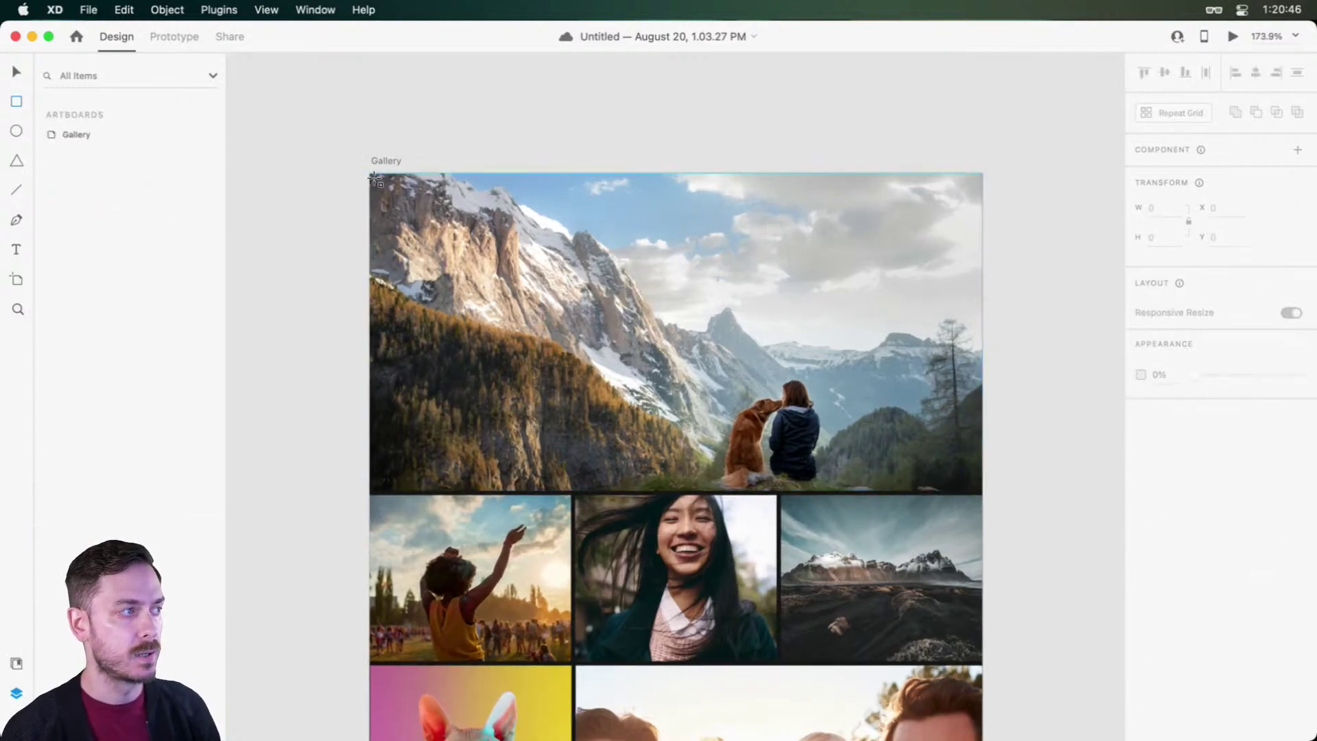
mouse_move(373, 176)
mouse_down()
mouse_move(988, 247)
mouse_move(985, 233)
mouse_up()
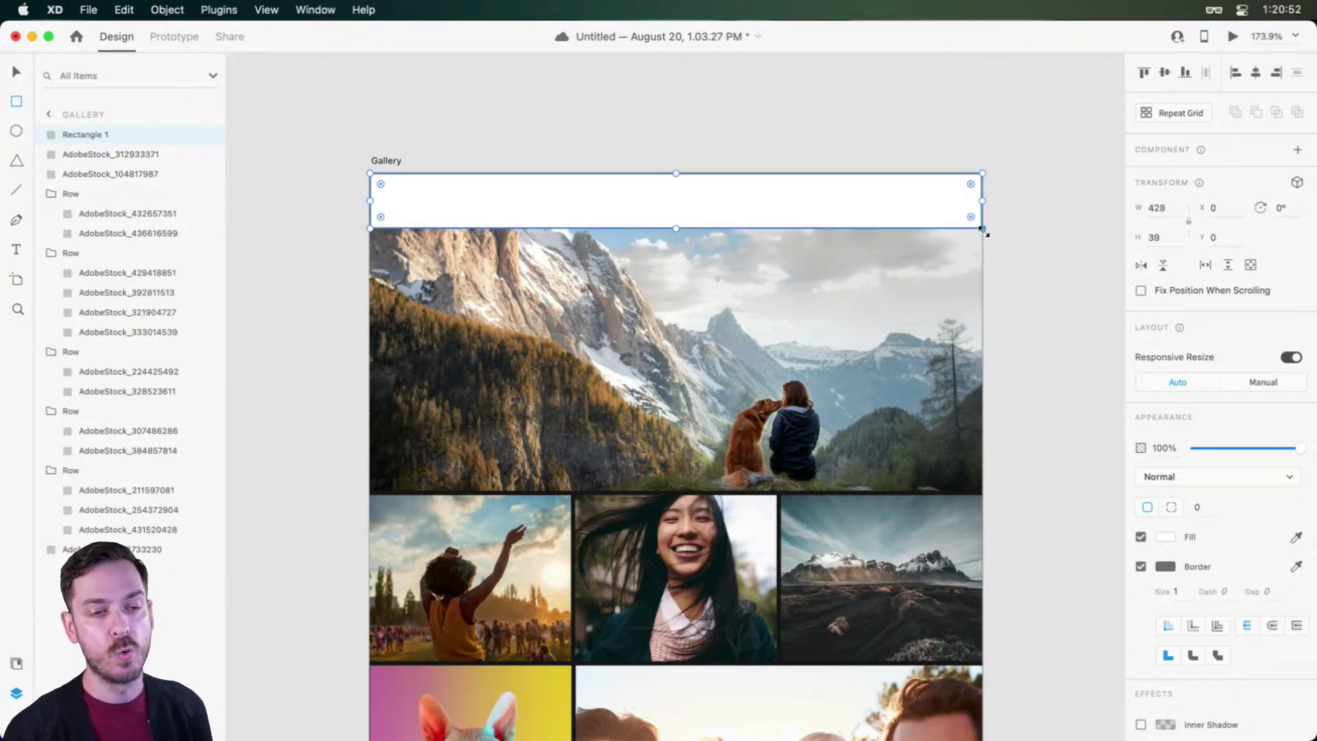
Step: Remove the border from the full-width bar rectangle and set its fill to black (#000000)
click(1141, 567)
click(1165, 536)
drag(1064, 516, 890, 621)
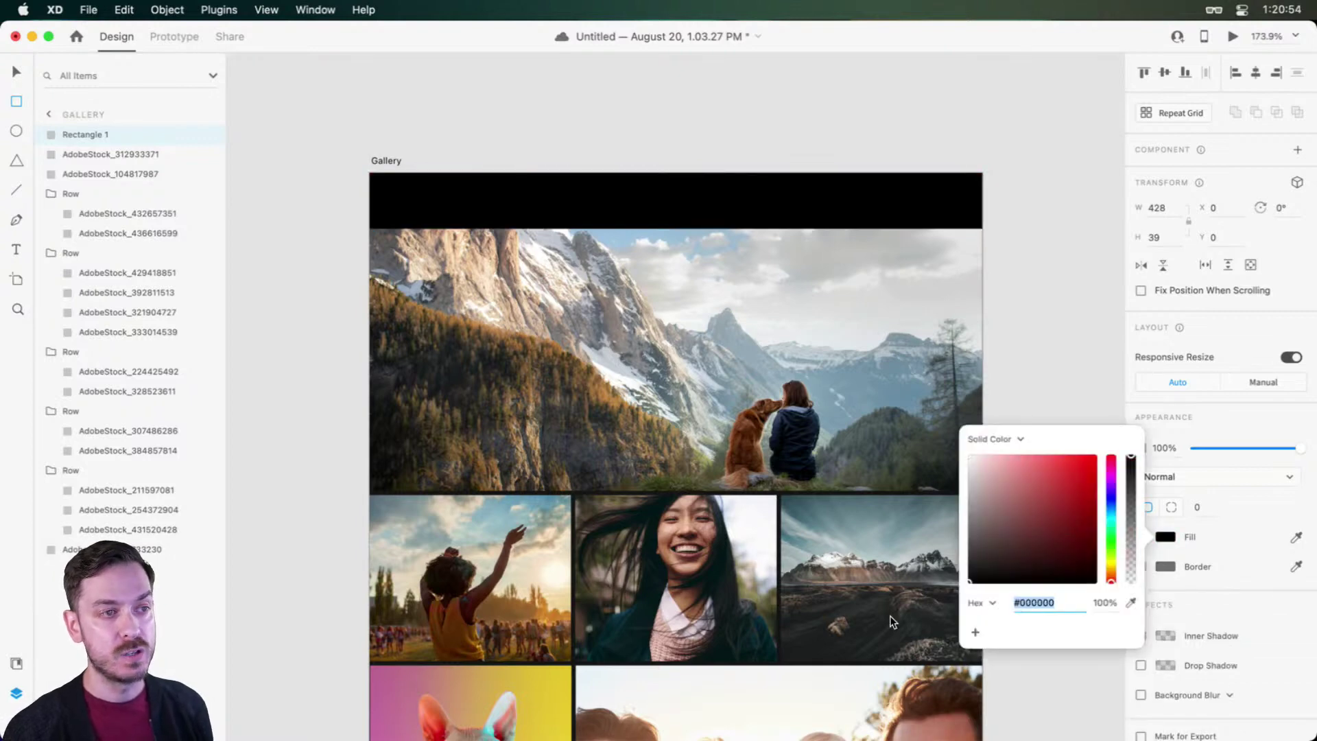
click(1236, 317)
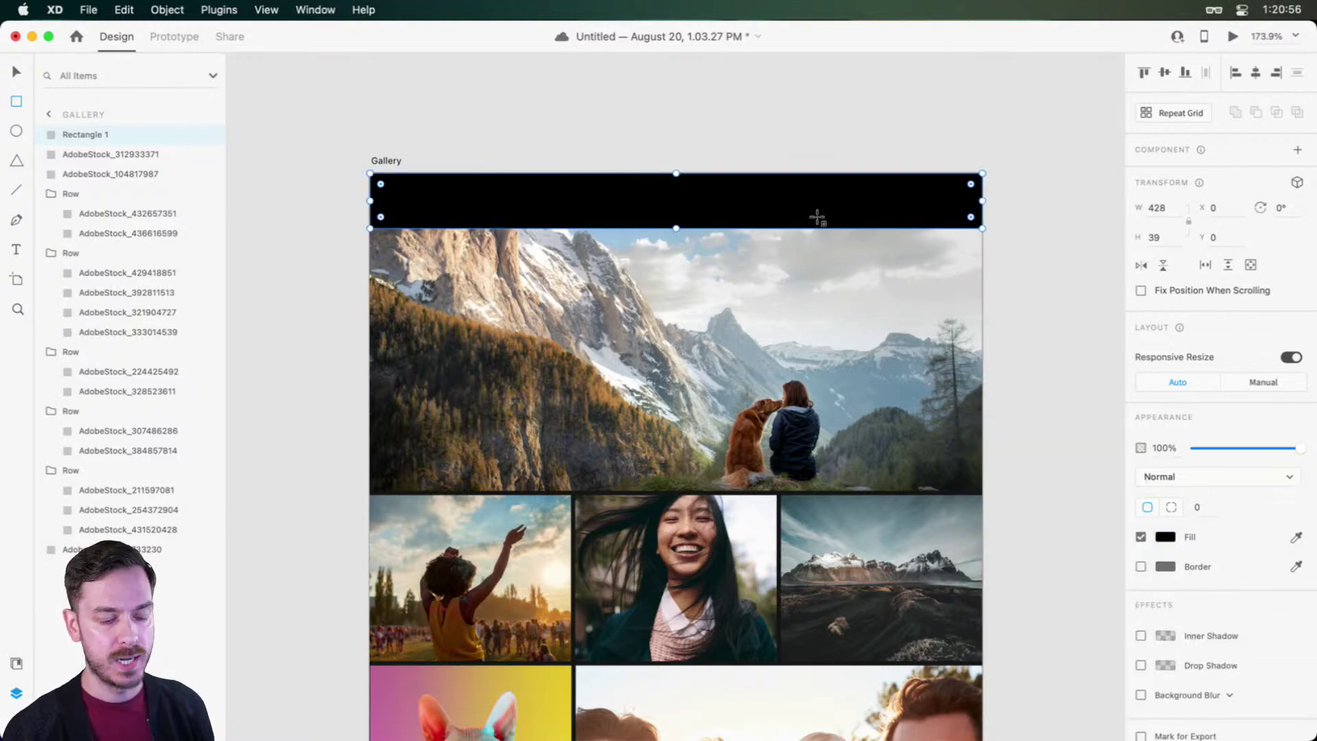
key(v)
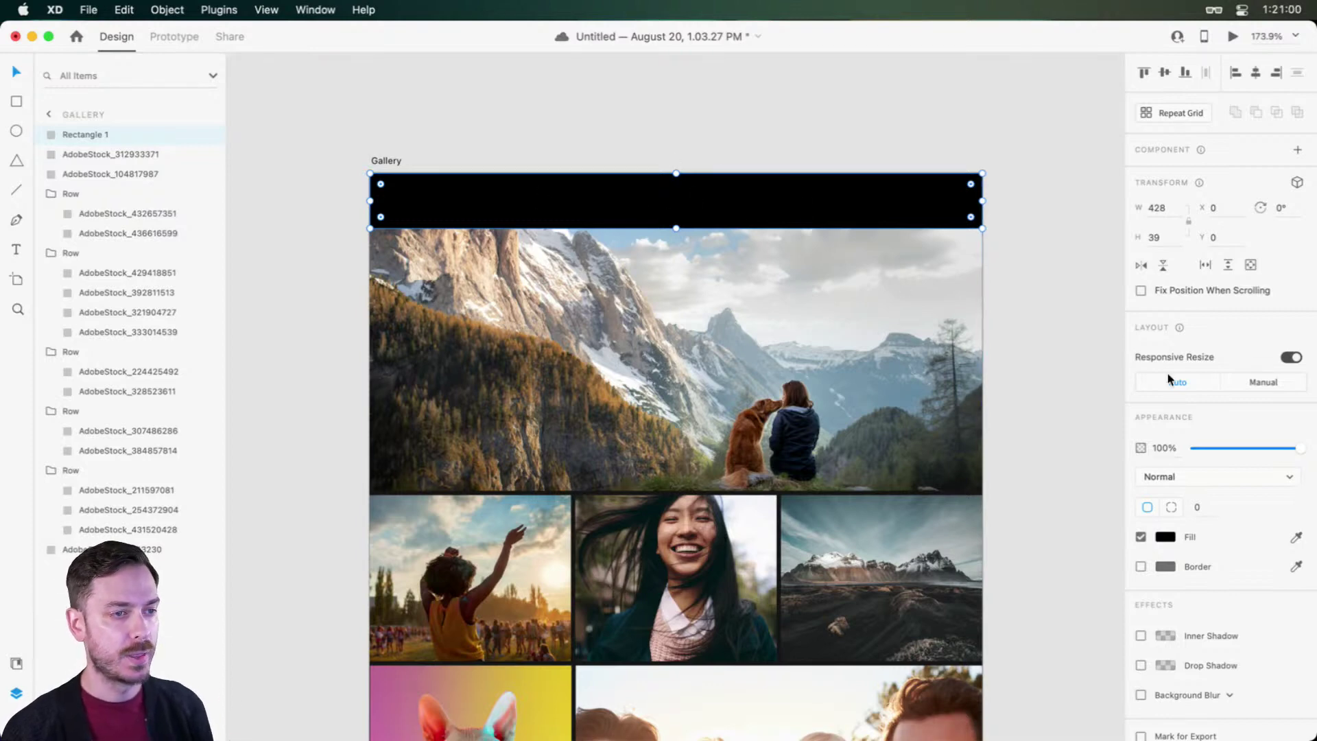
Step: Change the bar rectangle's fill to magenta and lower its opacity to 47%
click(1166, 537)
drag(1110, 499, 1111, 475)
click(1191, 397)
drag(1257, 447, 1246, 446)
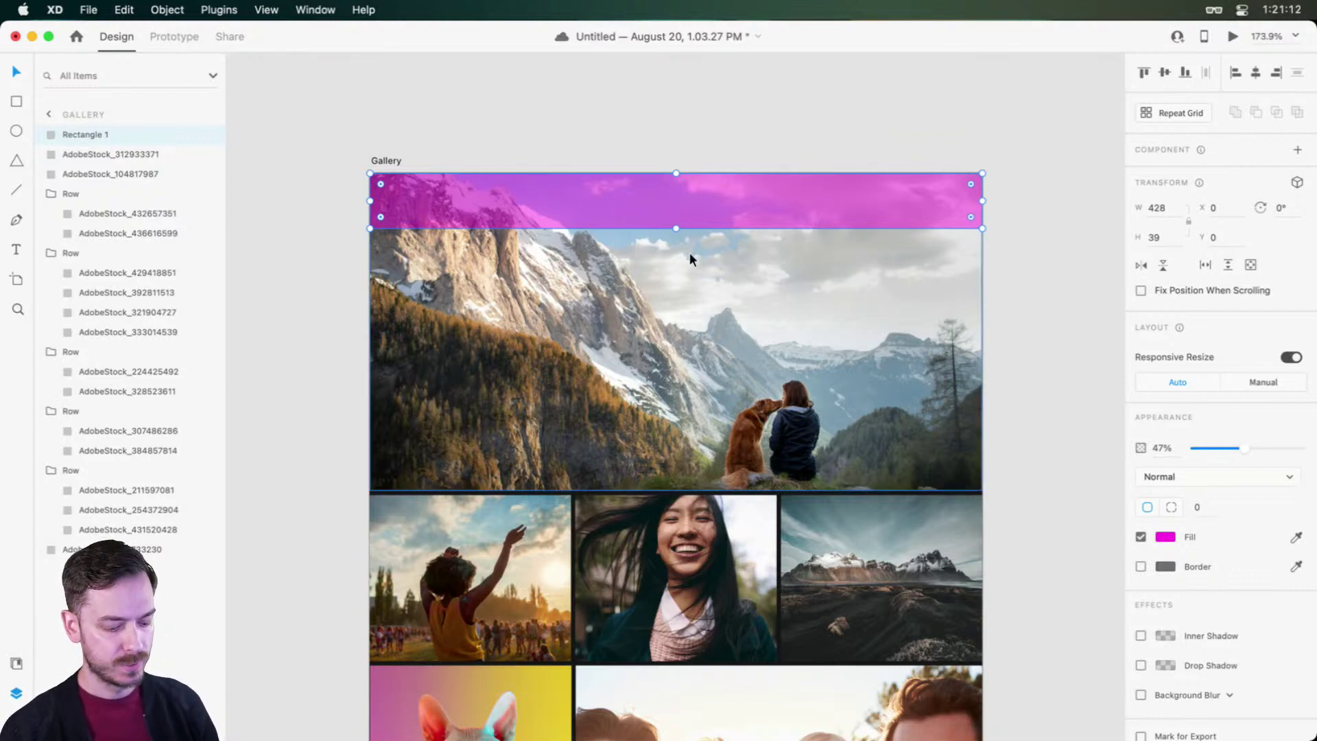
Step: Add the text "August" over the mountain photo just below the magenta bar and centre it horizontally on the artboard
key(t)
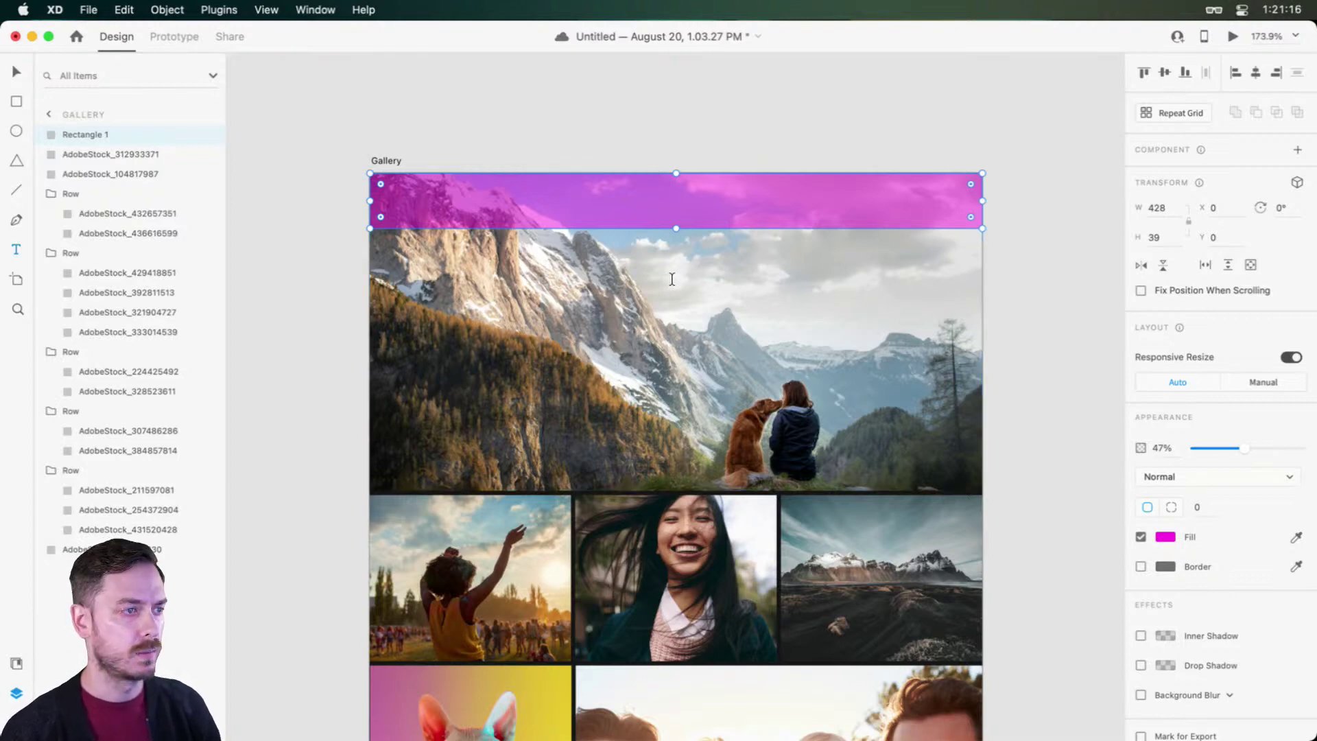
click(679, 282)
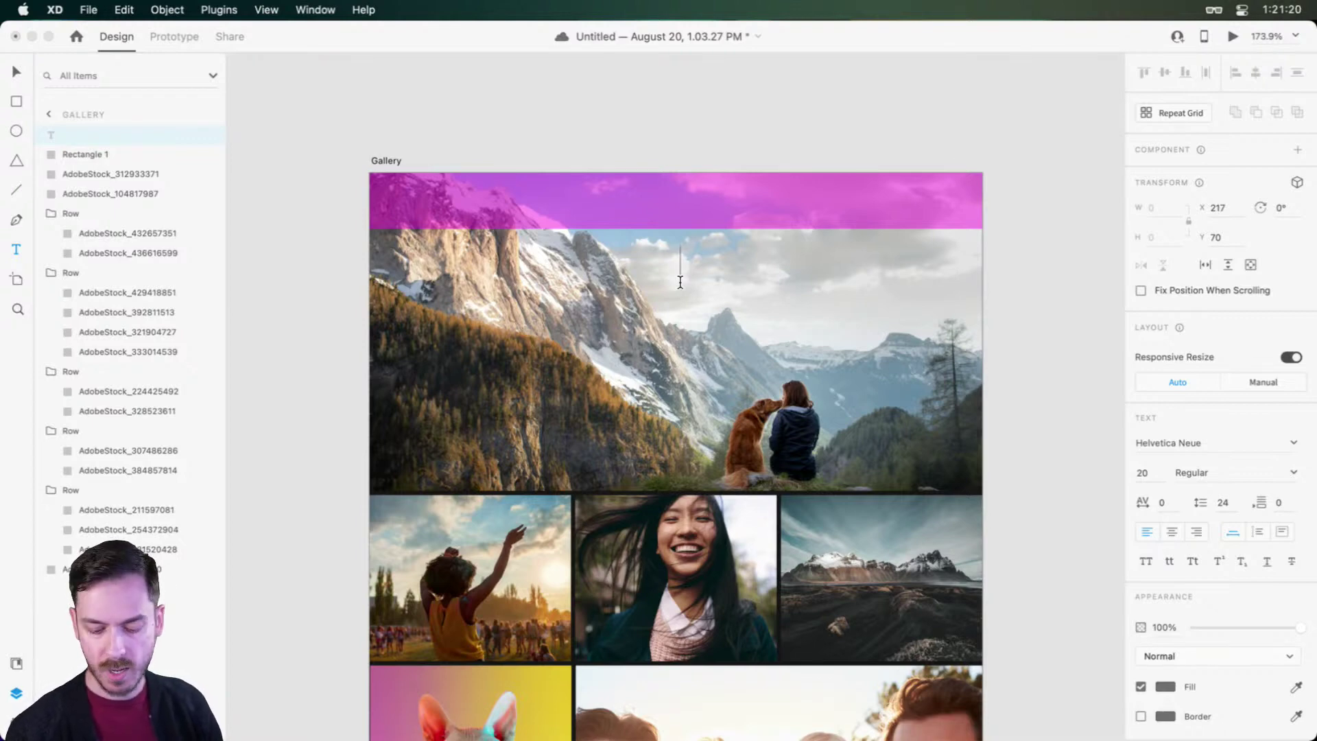
text(Aug)
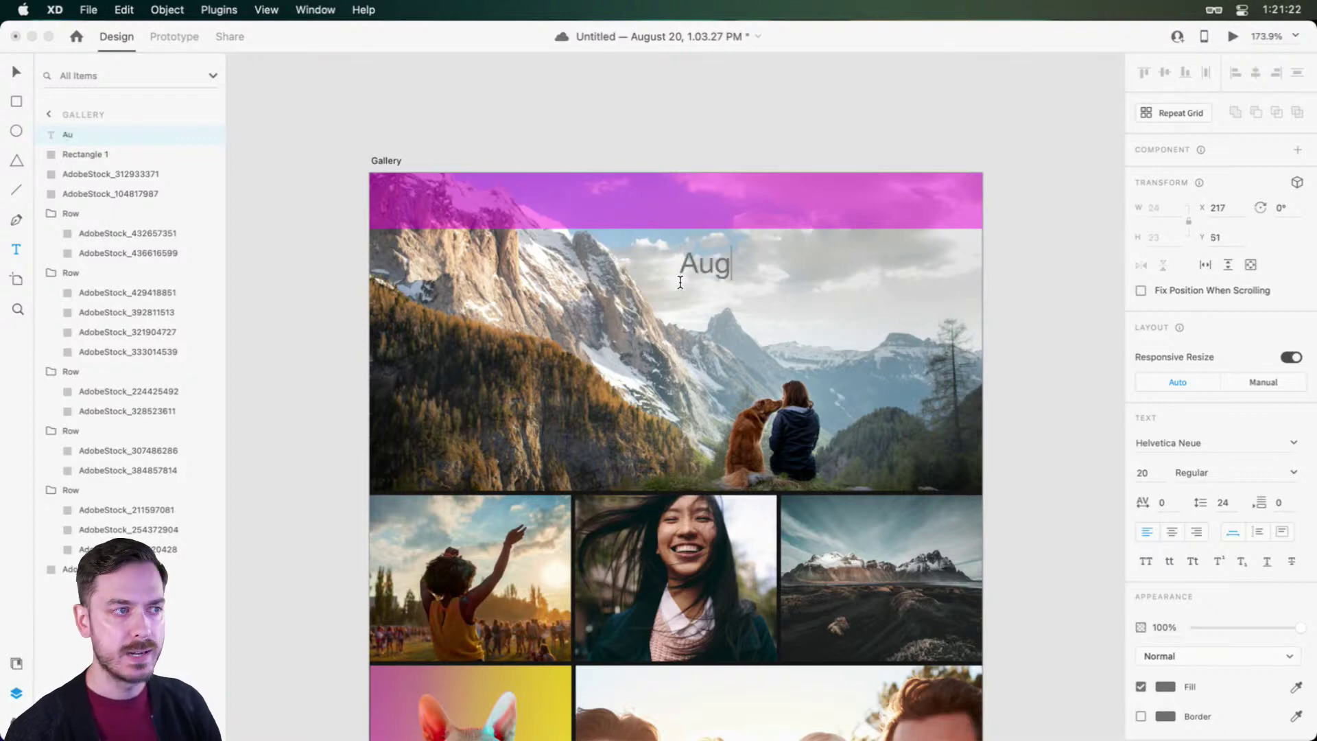
text(ust)
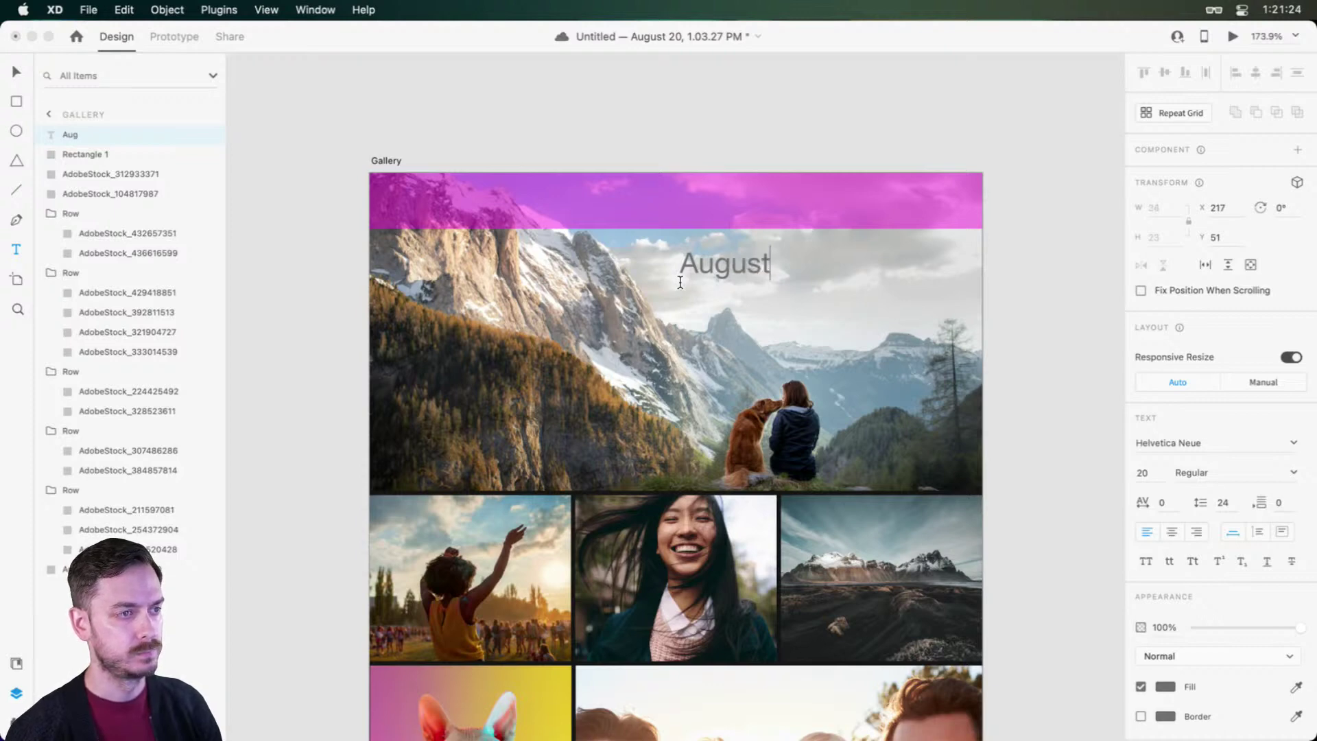
key(Escape)
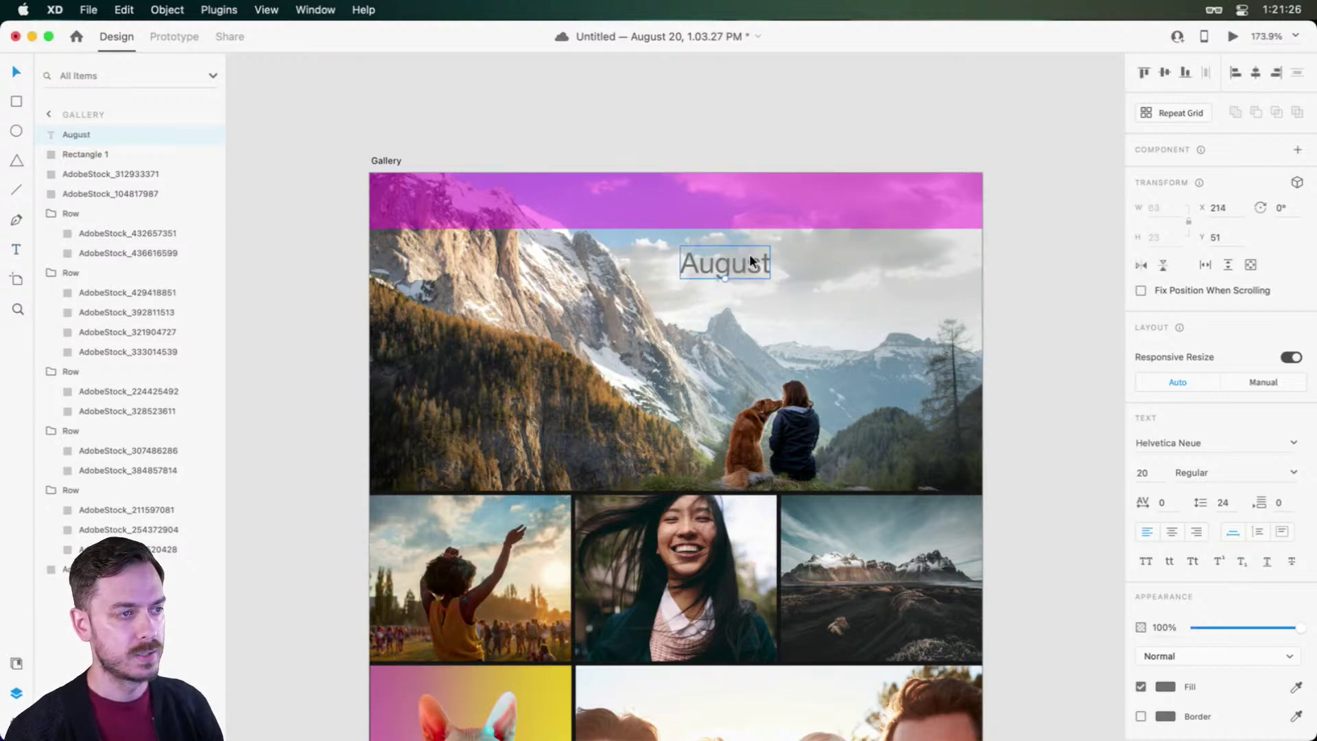
drag(749, 254, 703, 252)
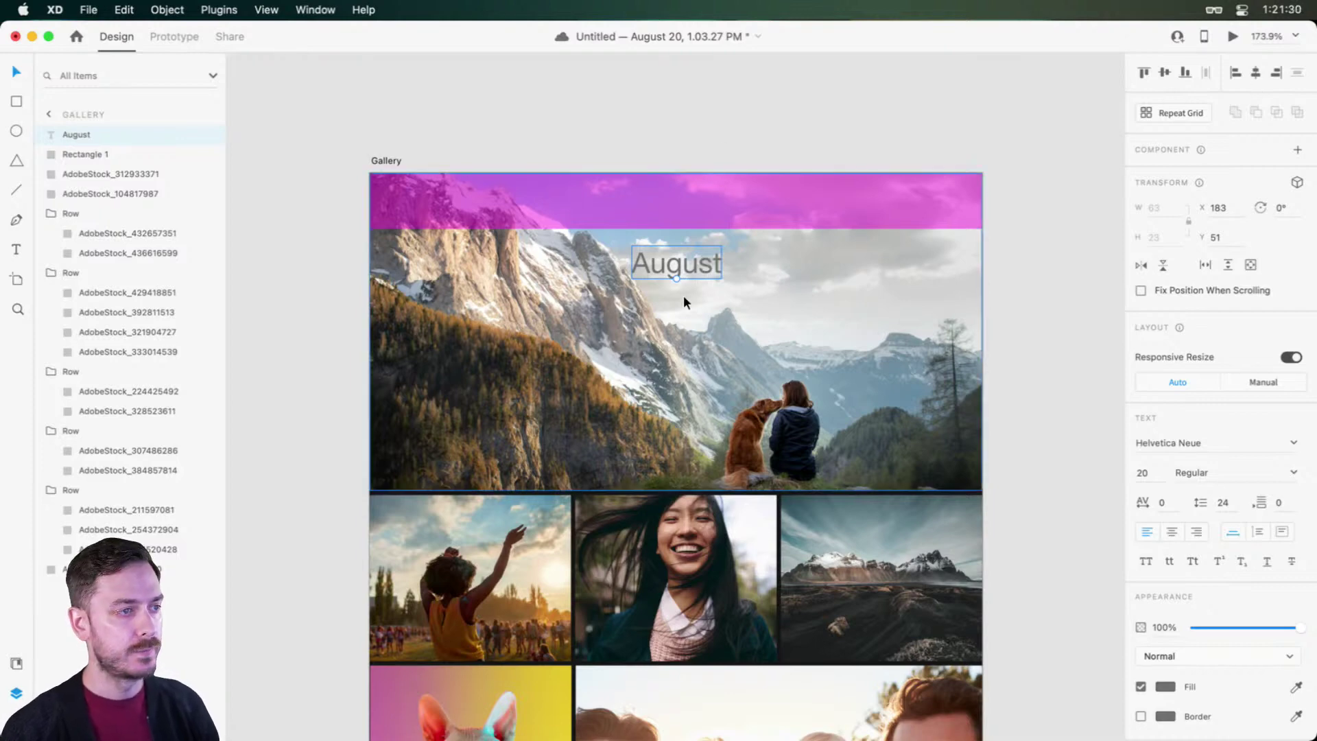
Step: Set the fill of the August text to white
click(1165, 685)
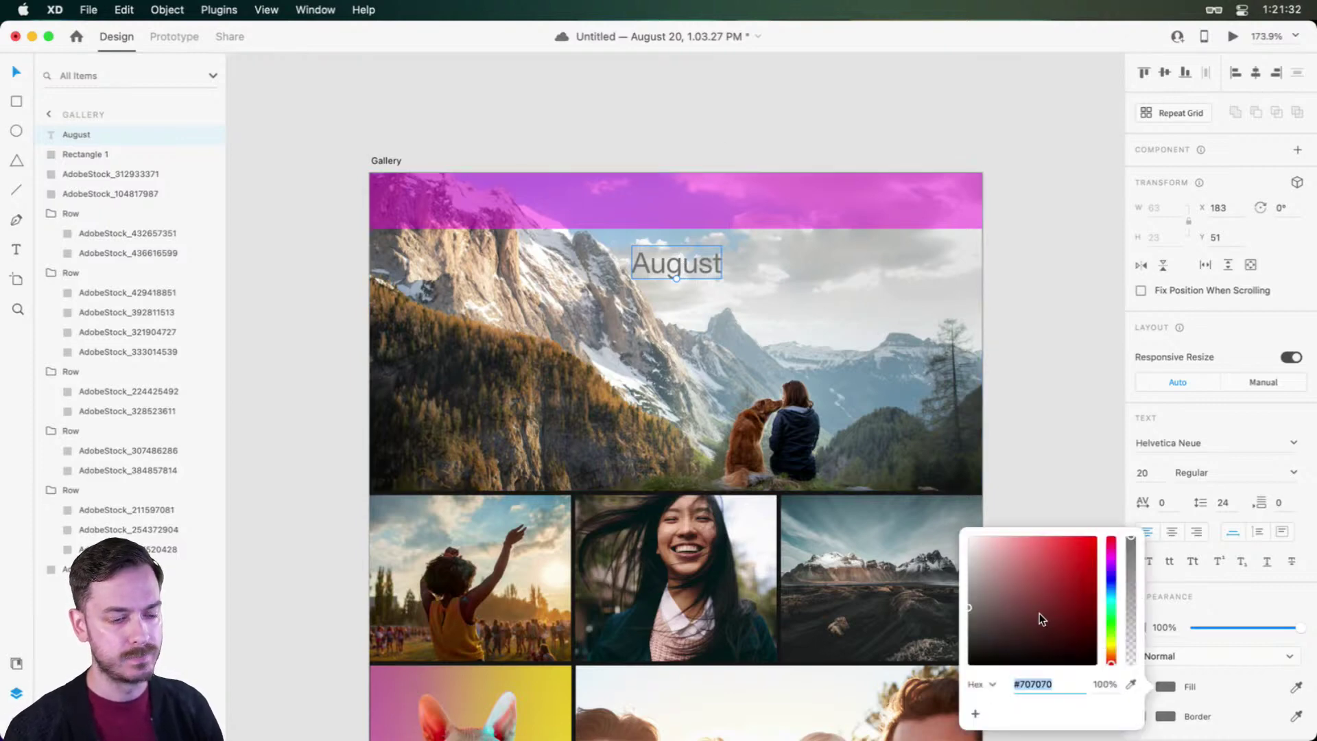
drag(1025, 605, 969, 537)
click(1291, 339)
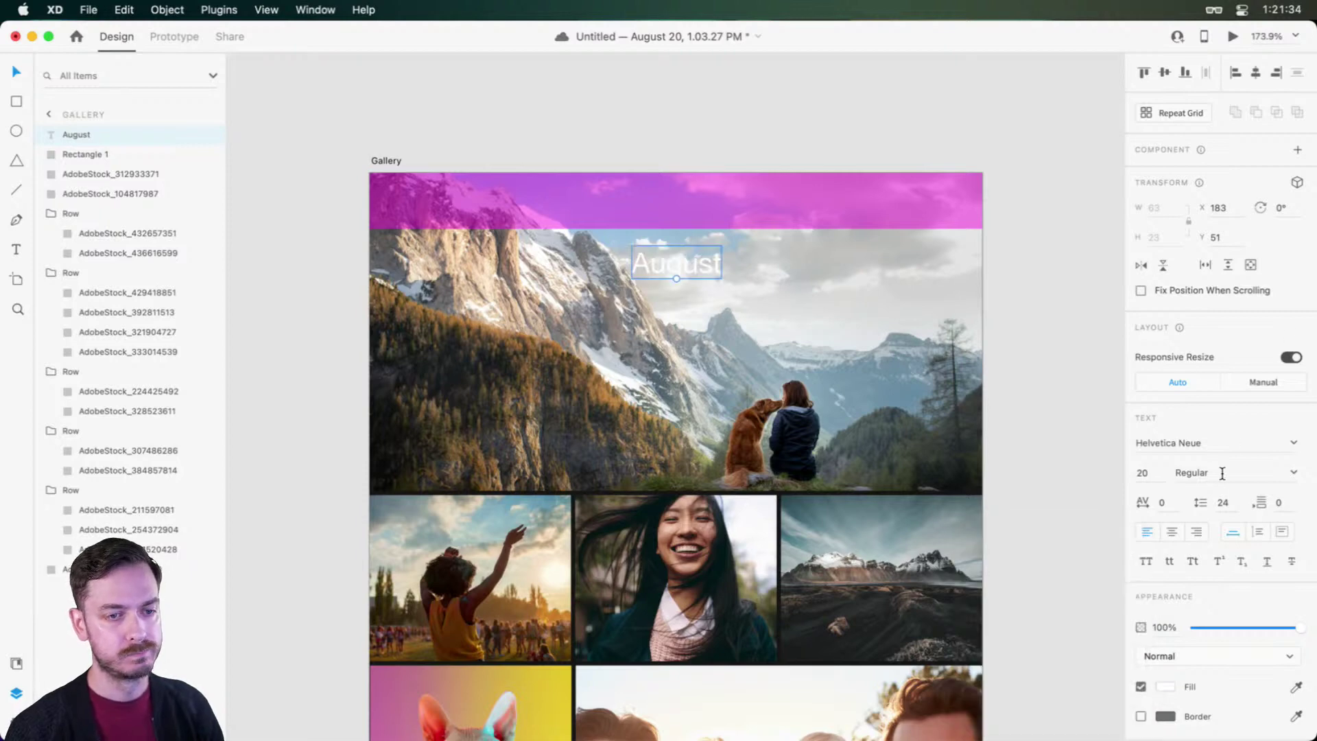
Step: Set the August text in Avenir Next Bold with centre alignment
click(1218, 449)
text(A)
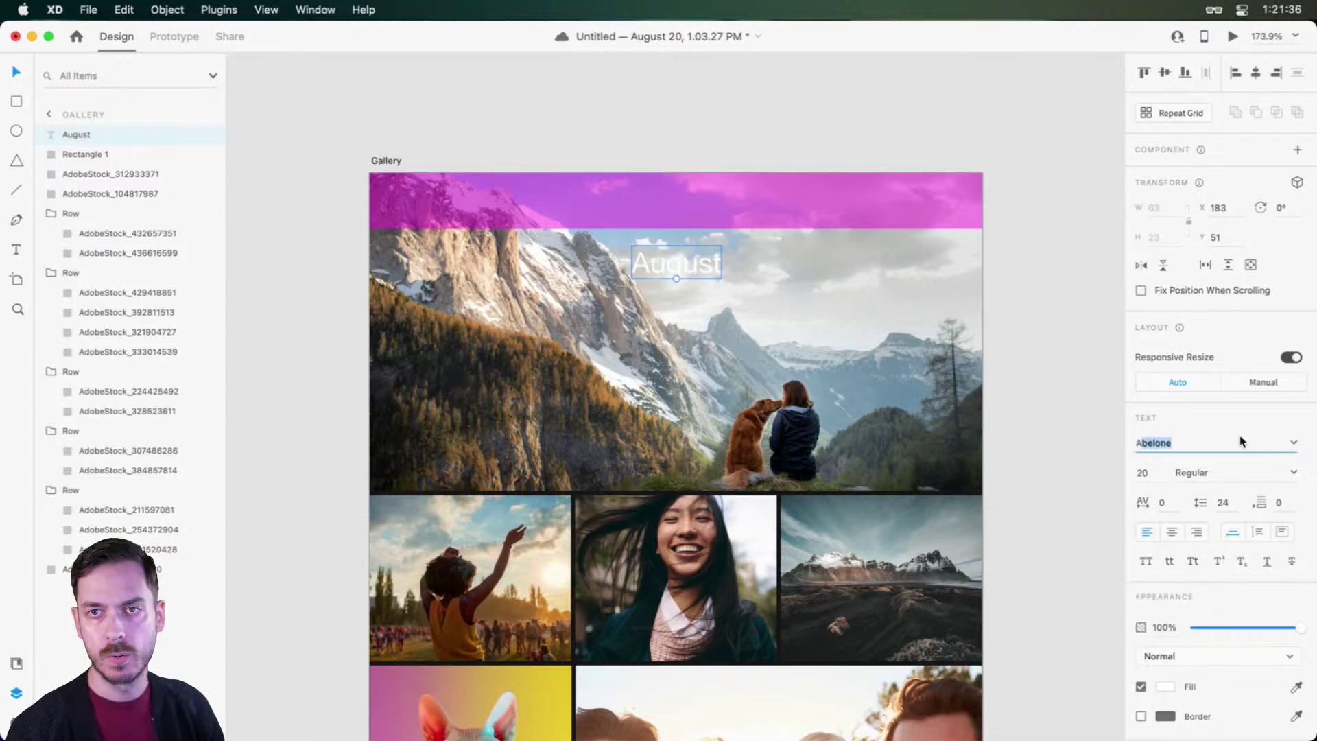
text(venir Next)
key(Return)
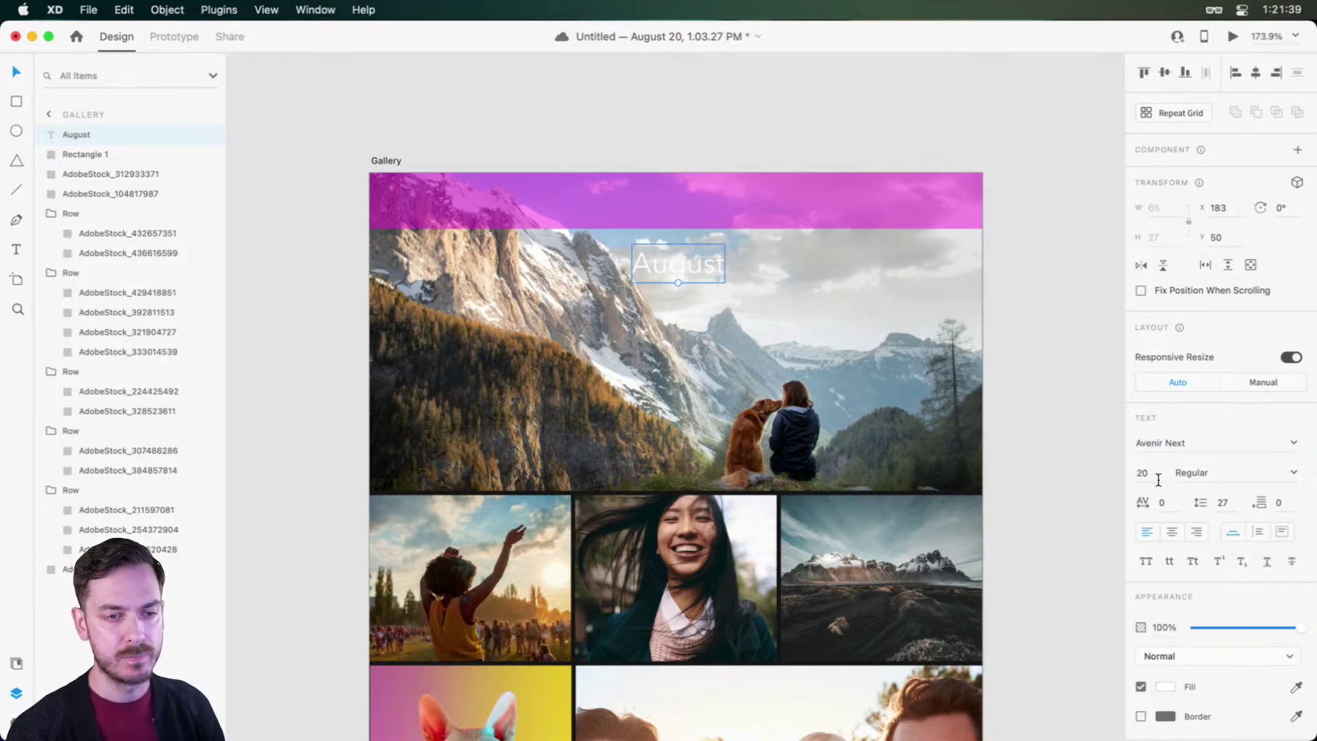
click(1286, 479)
click(1198, 598)
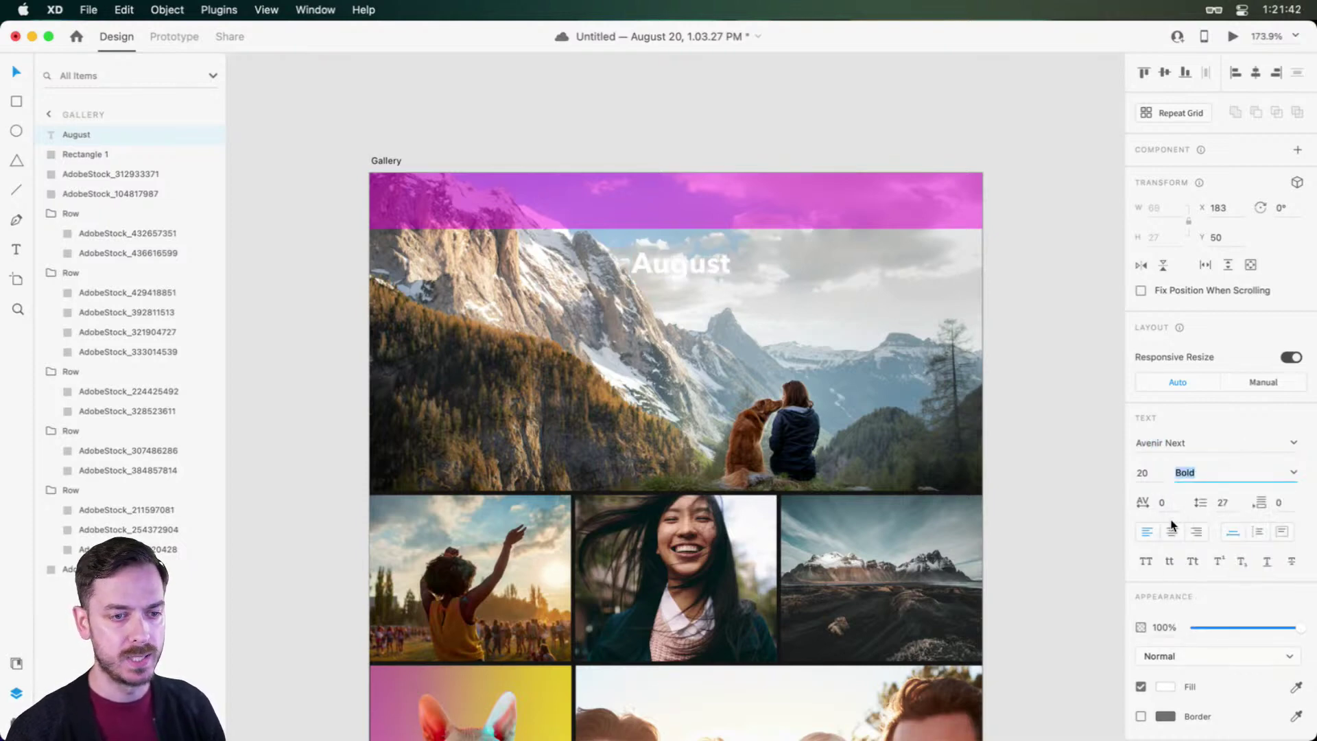
click(1173, 534)
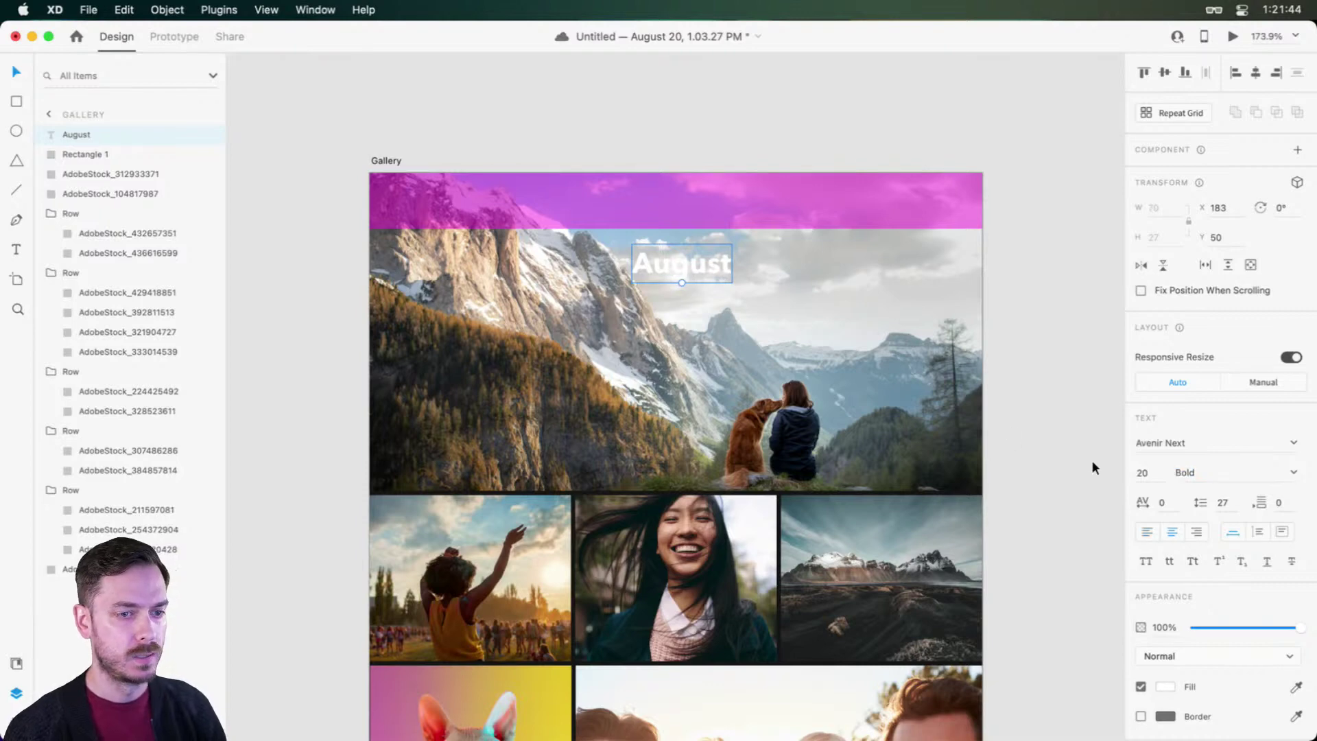
Step: Set the August title to size 16 at X 186, Y 49, just below the magenta bar, and save the document
click(1143, 474)
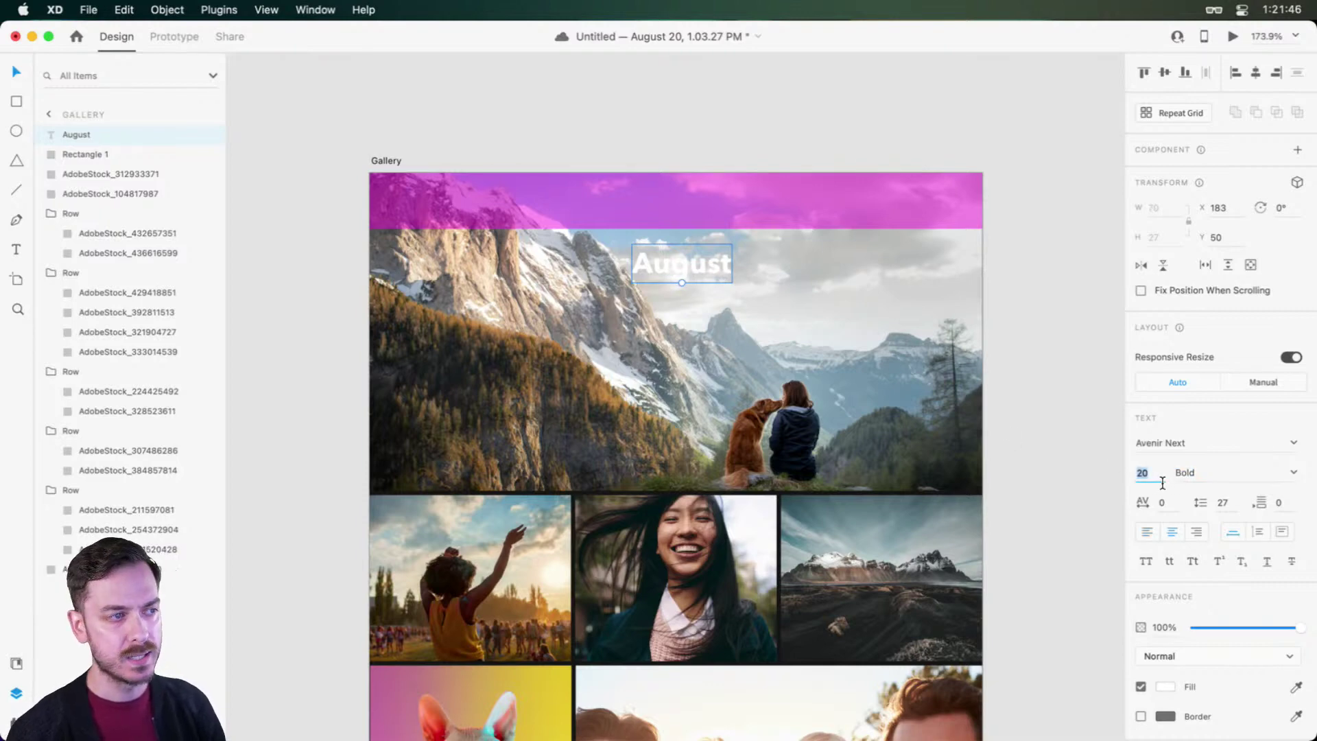
text(16)
key(Return)
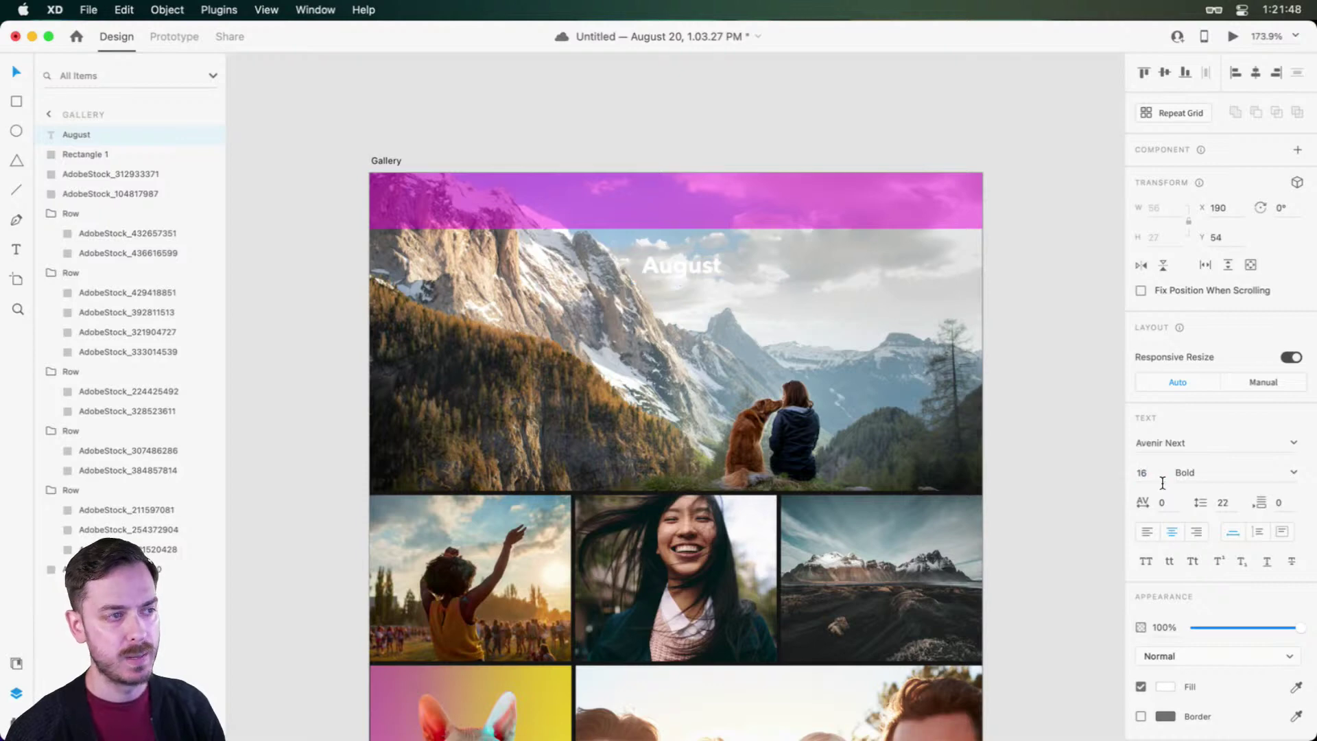
key(super+Return)
click(712, 258)
drag(712, 256, 698, 251)
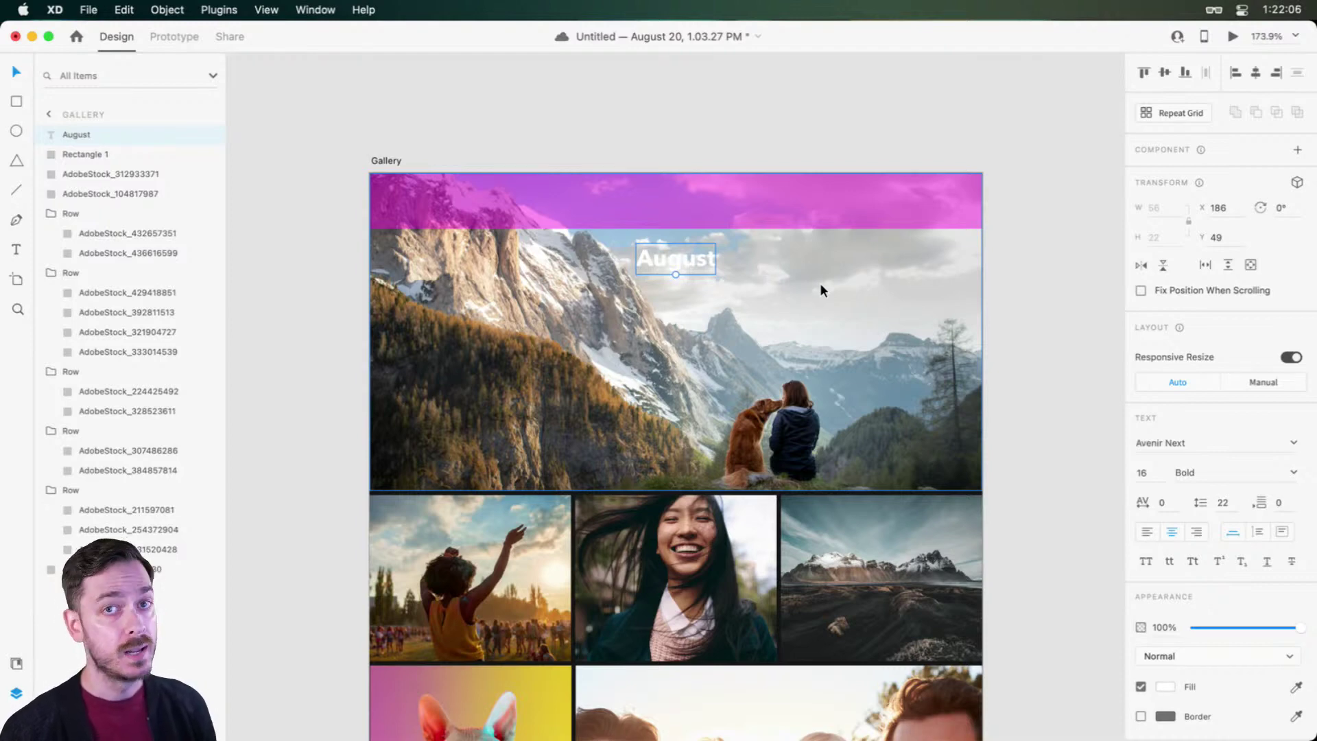
key(super+s)
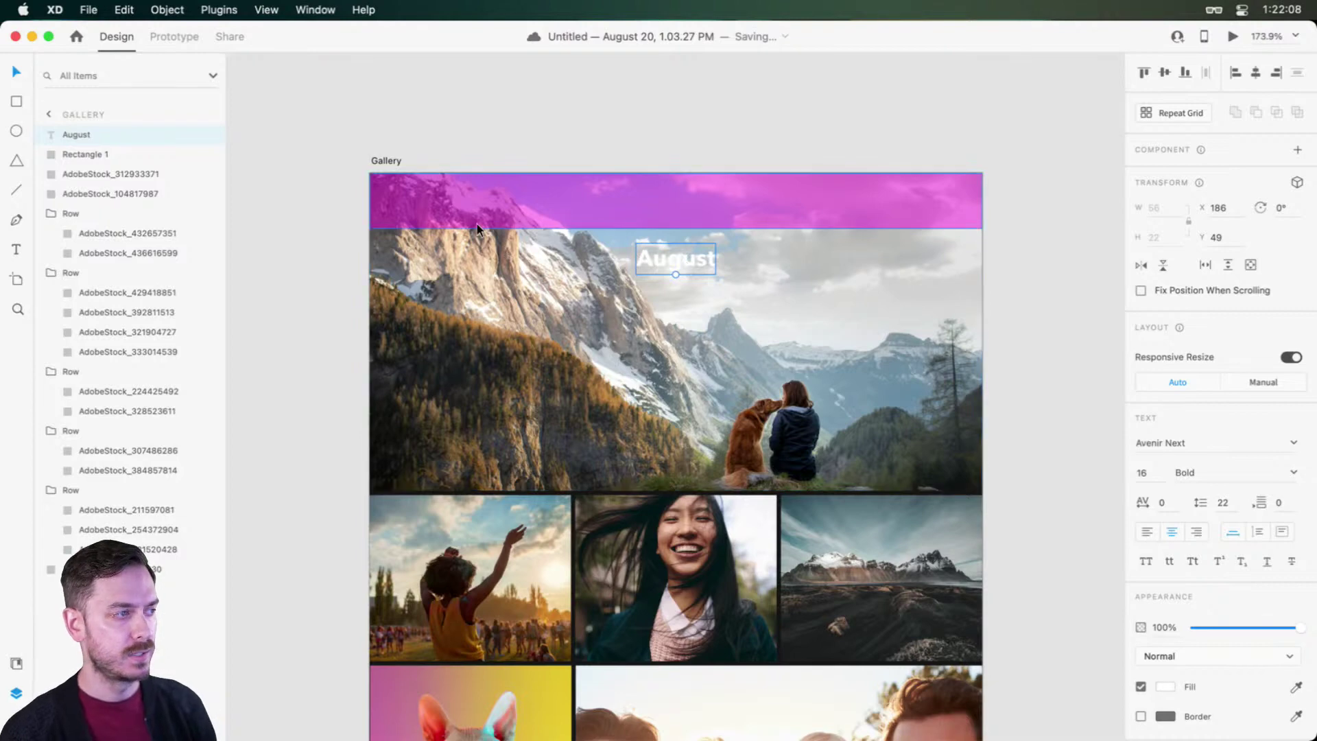
Step: Show the square grid and draw an 8 × 16 back chevron with the Pen tool at X 32, Y 48 on the mountain photo
scroll(426, 248, up, 3)
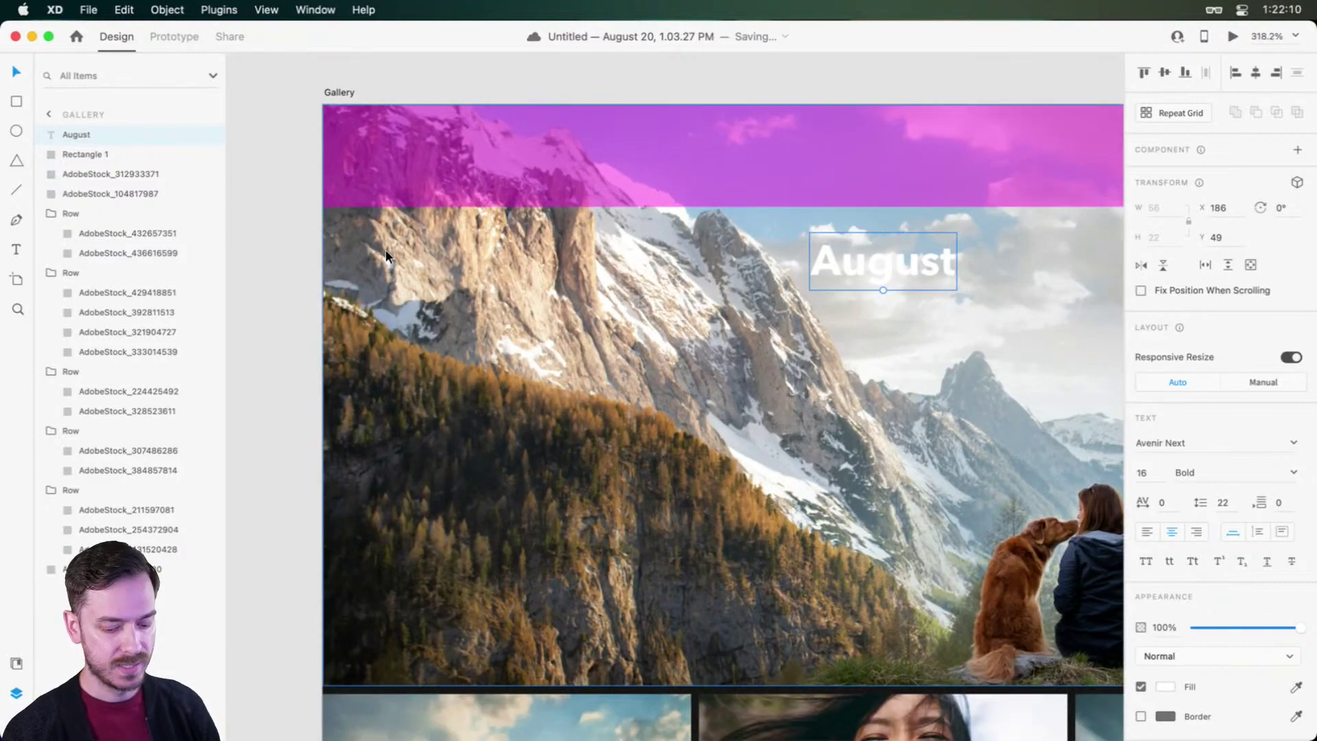
key(super+apostrophe)
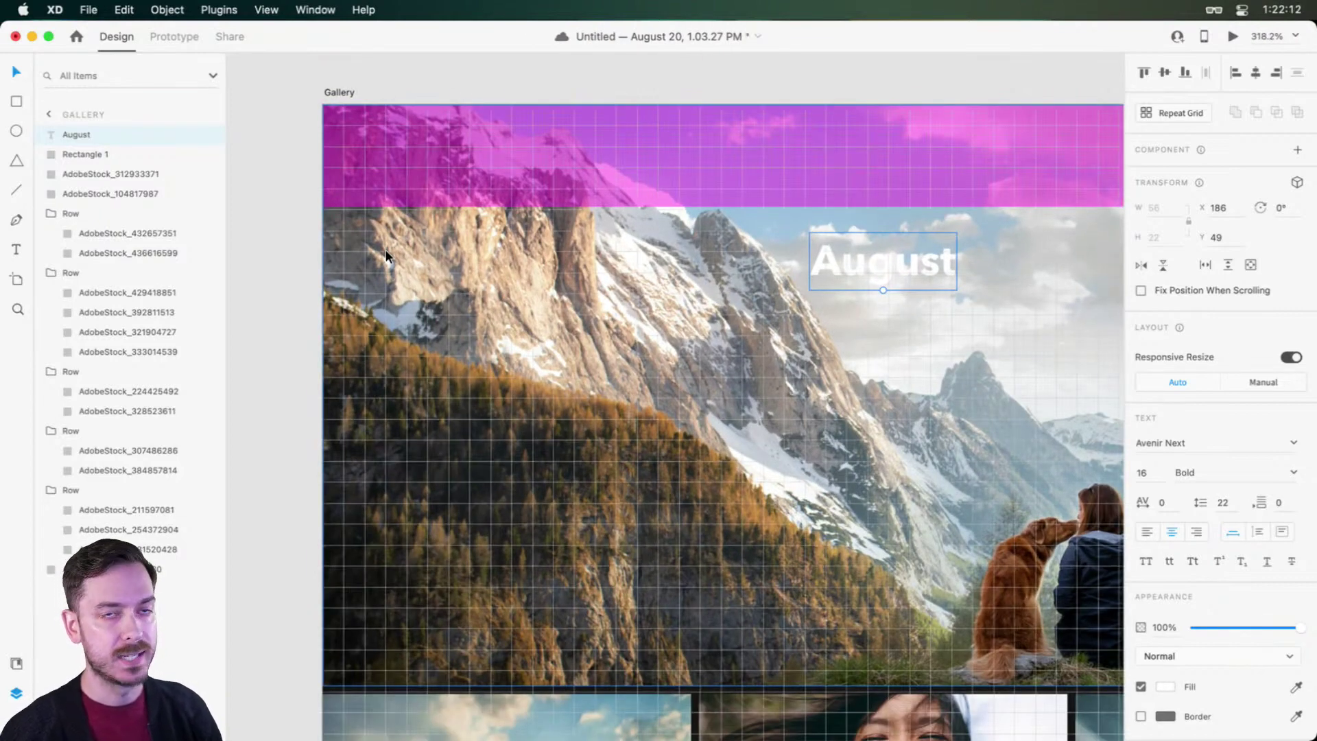
key(p)
click(426, 230)
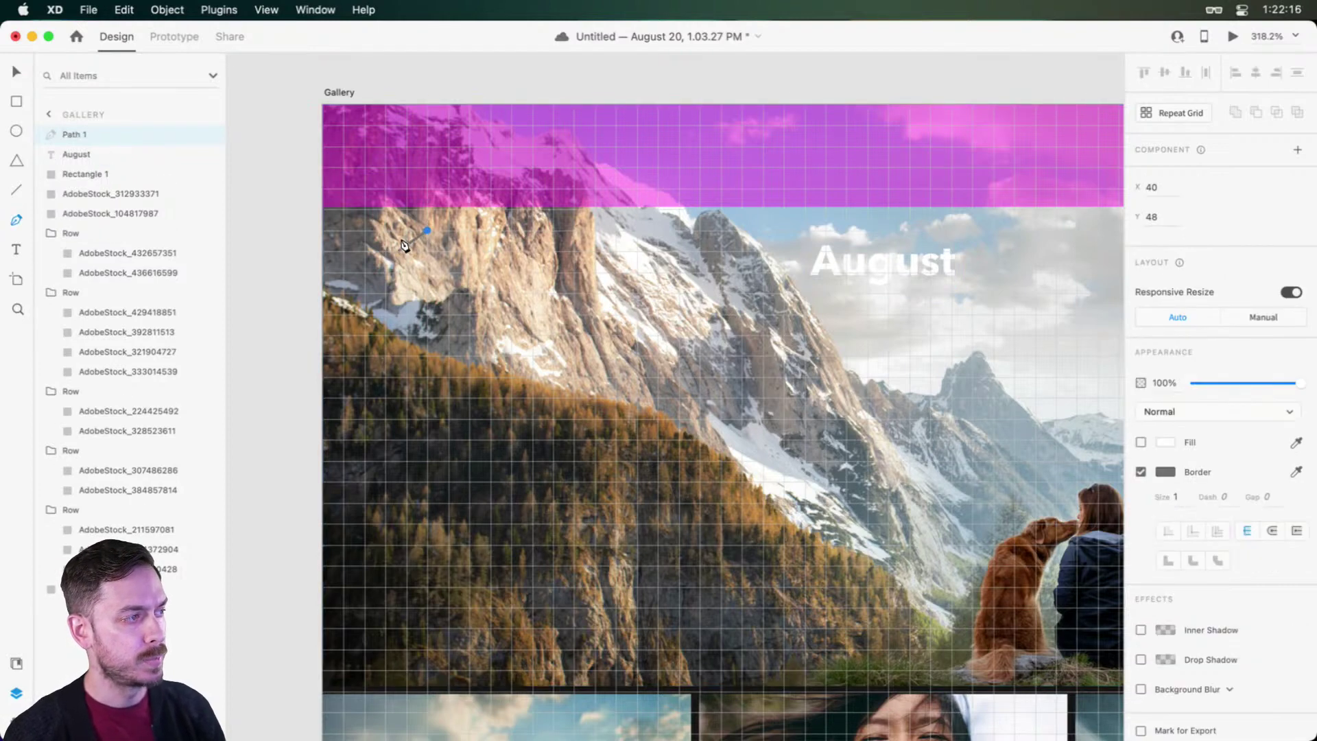
click(406, 252)
click(427, 272)
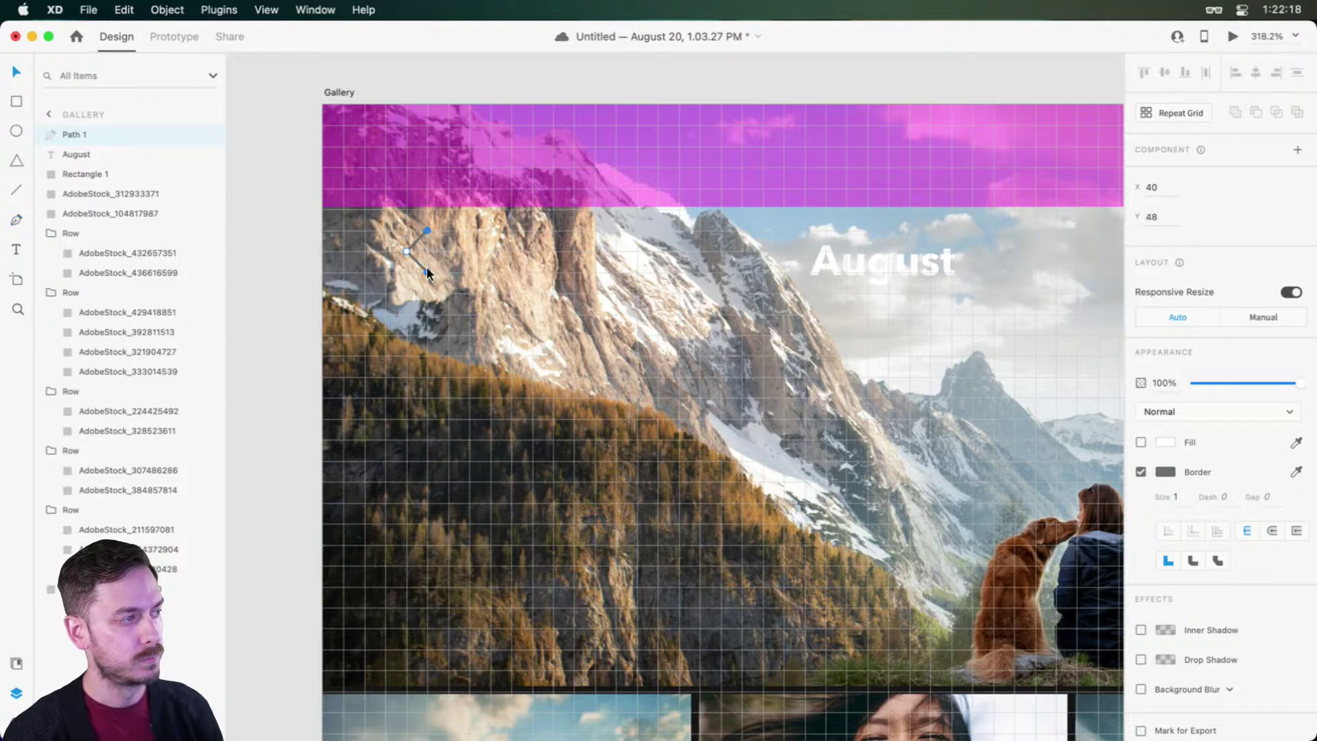
key(Escape)
Step: Give the back chevron a white (#FFFFFF) border with round caps and round joins
click(1168, 537)
drag(1035, 484, 945, 358)
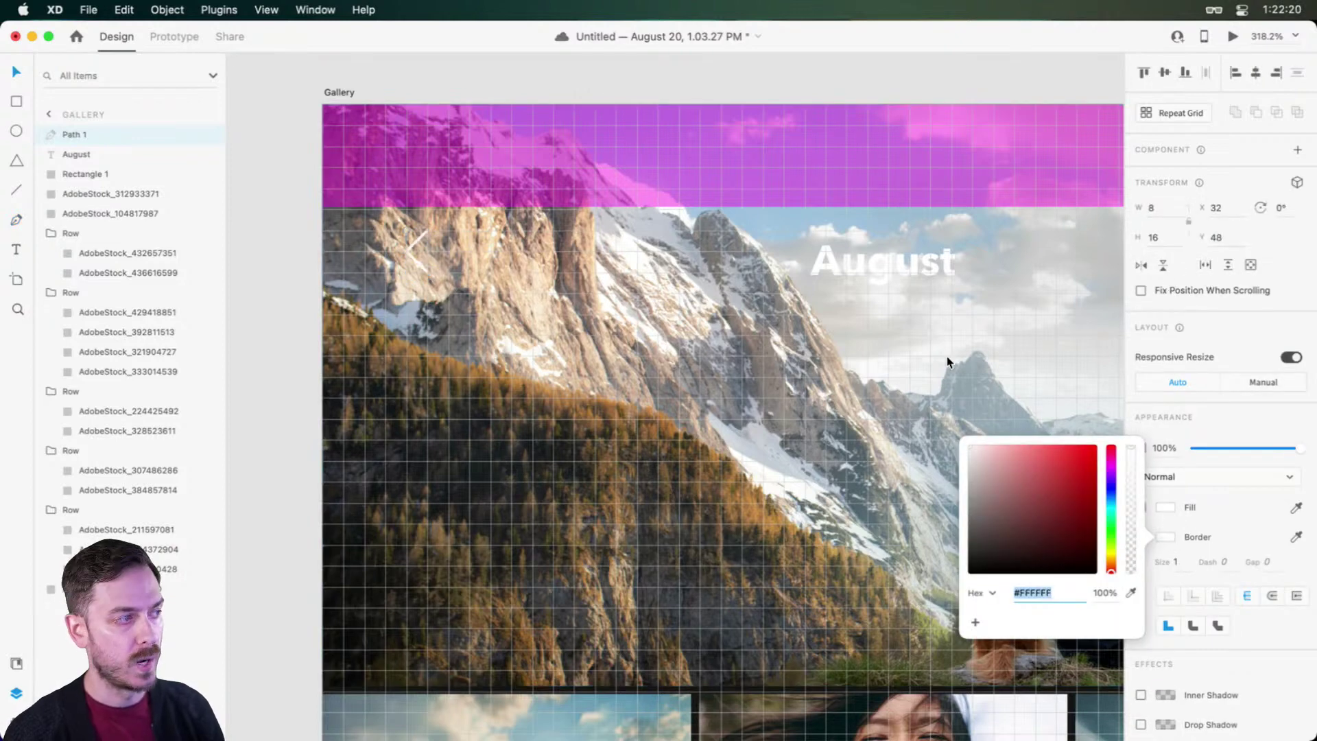
click(1233, 330)
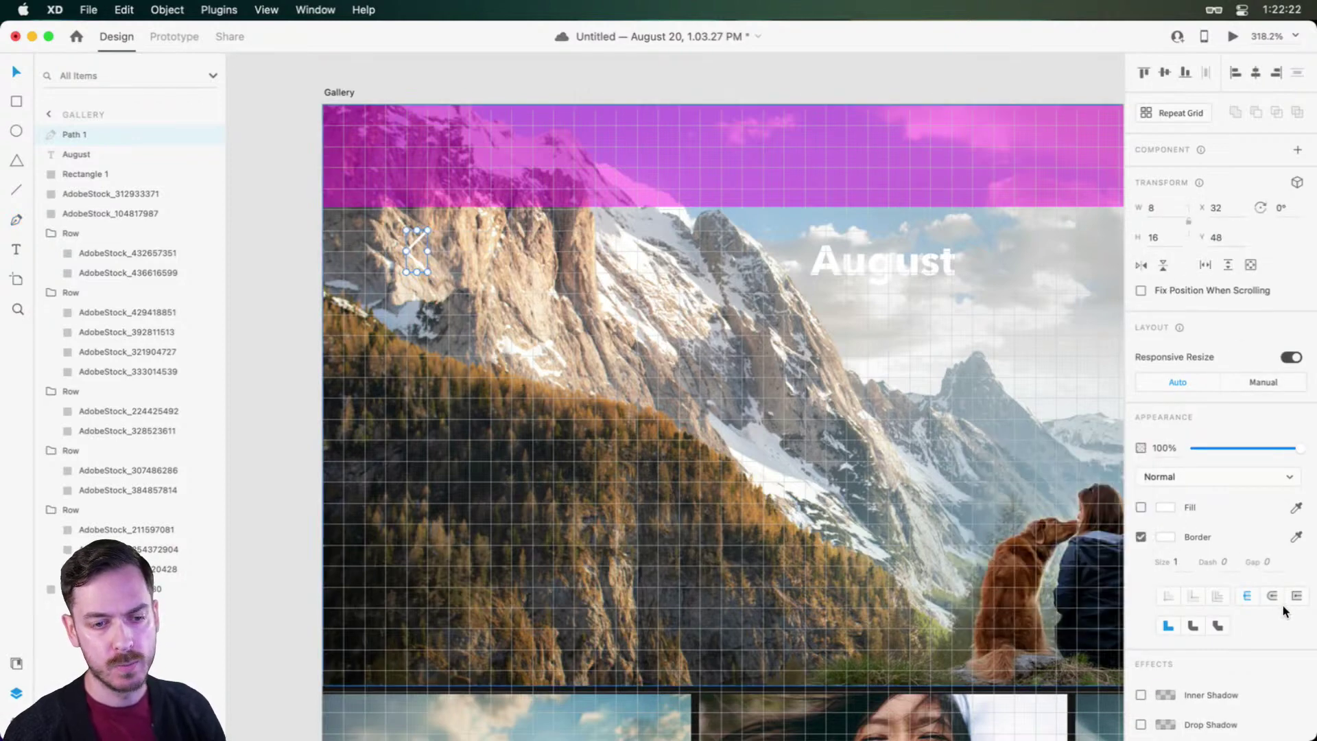
click(1196, 624)
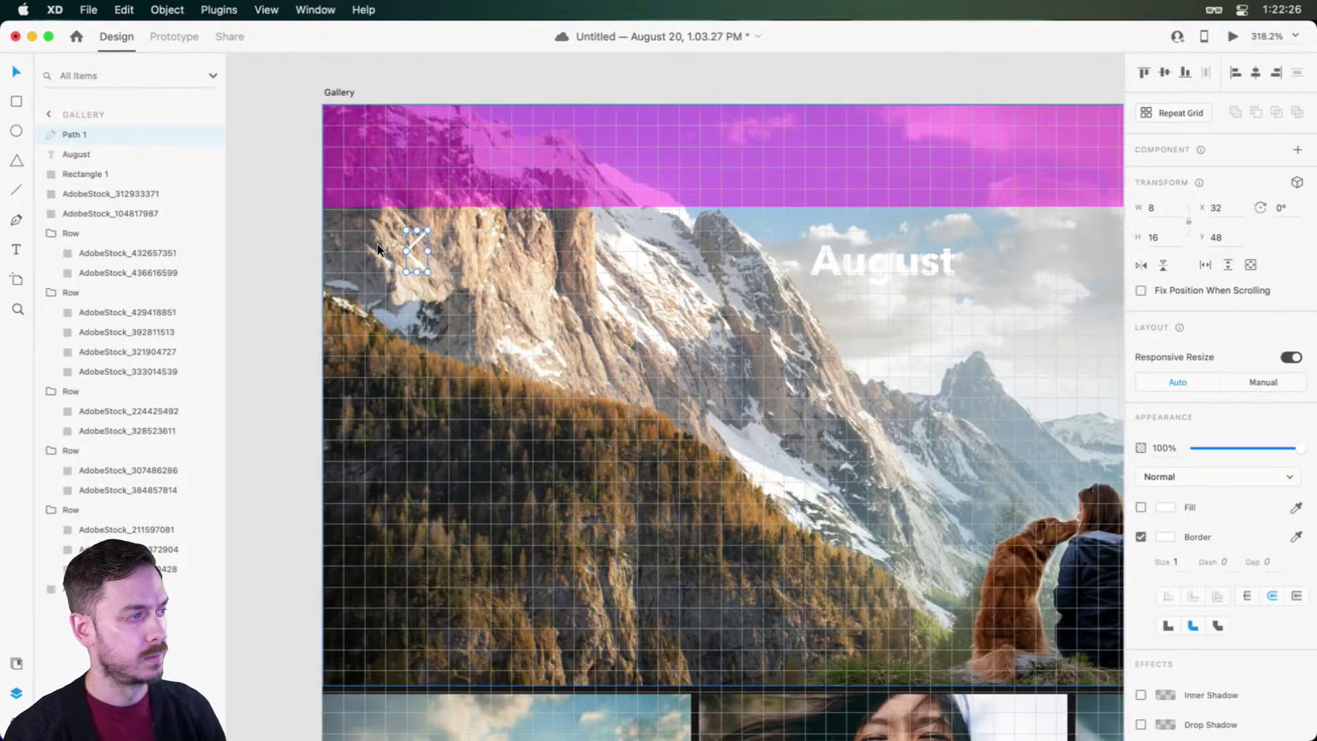
Step: Hide the square grid, scale the back chevron down to about 5 × 10, and set its border size to 2
key(super+apostrophe)
scroll(394, 237, up, 5)
drag(449, 199, 441, 215)
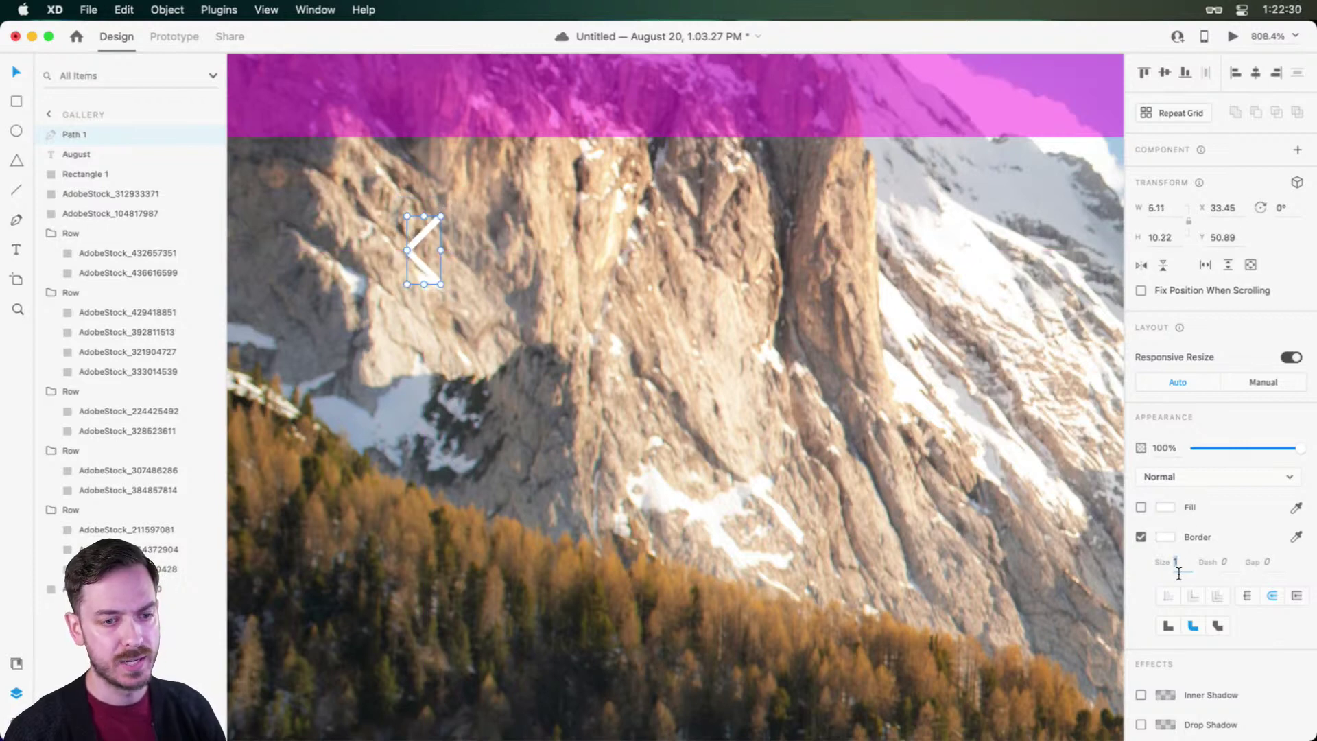
text(2)
Step: Preview the Gallery artboard in a separate window beside the chevron, and close the preview
key(super+Return)
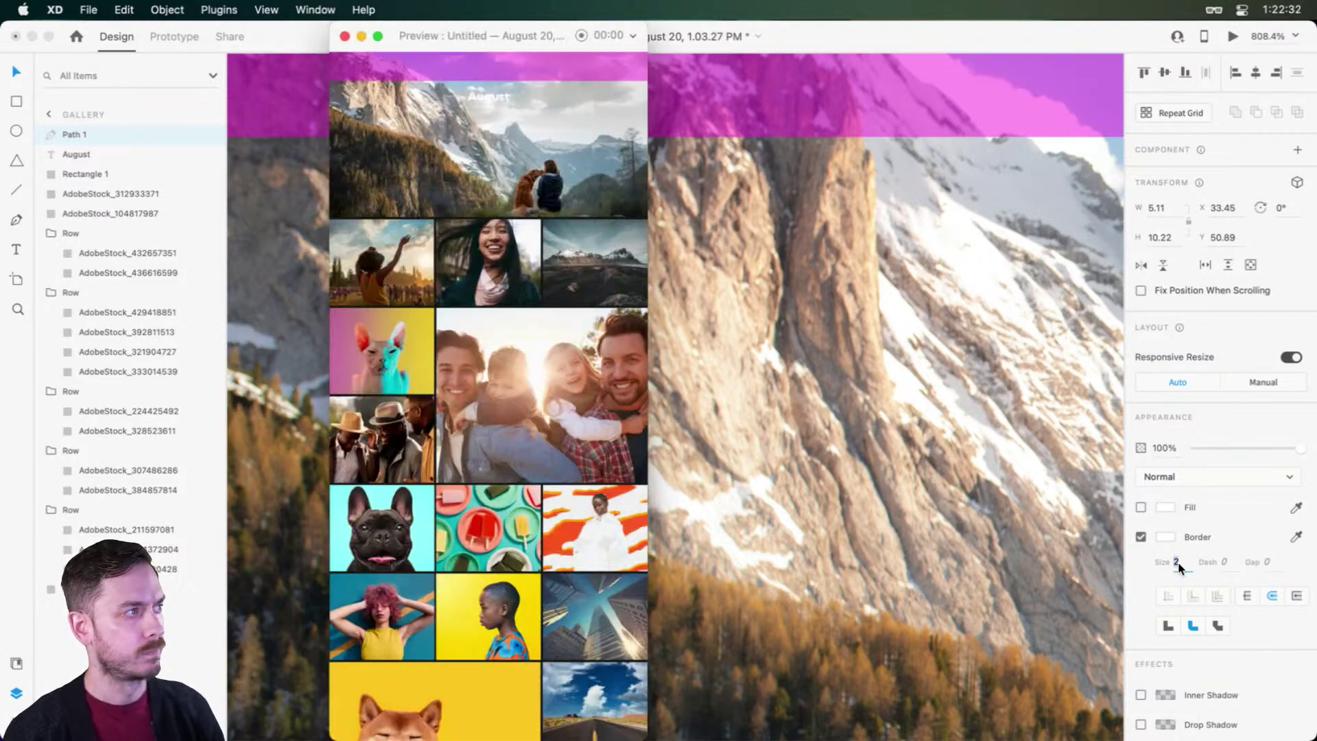
drag(455, 37, 686, 31)
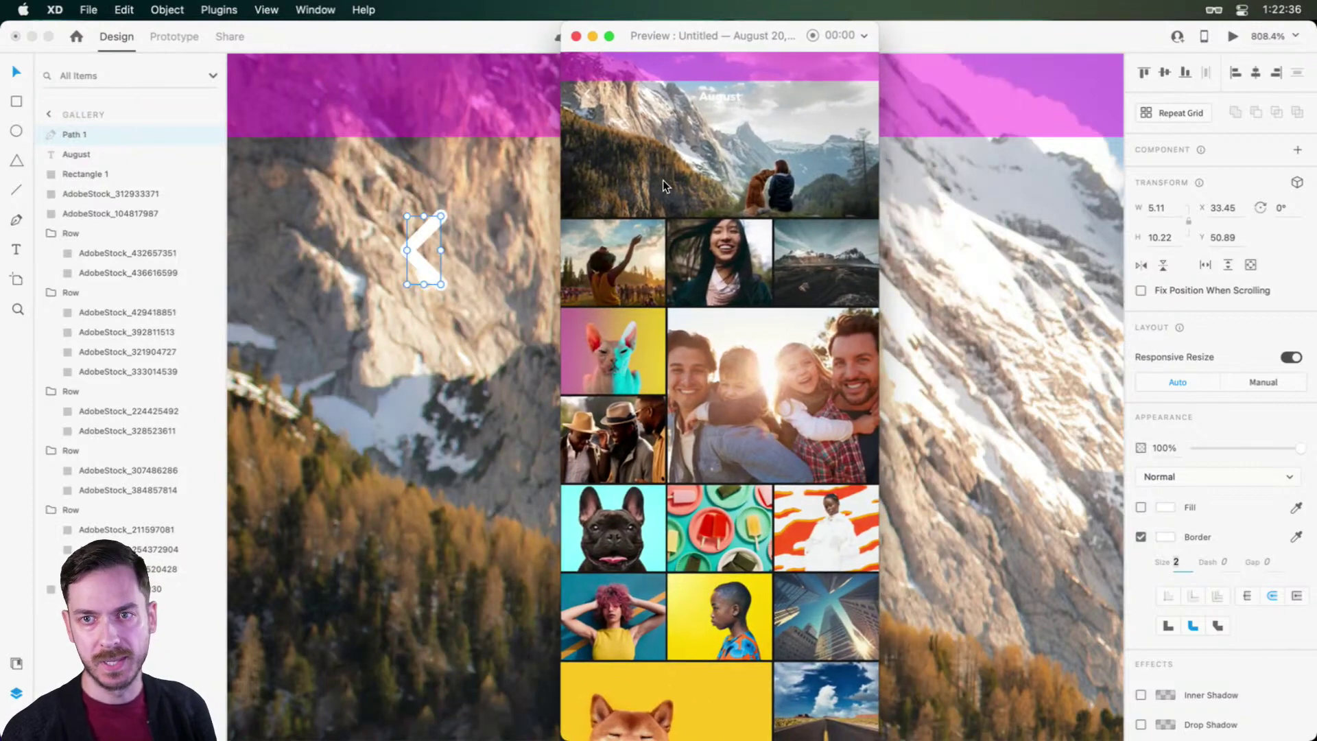
key(super+w)
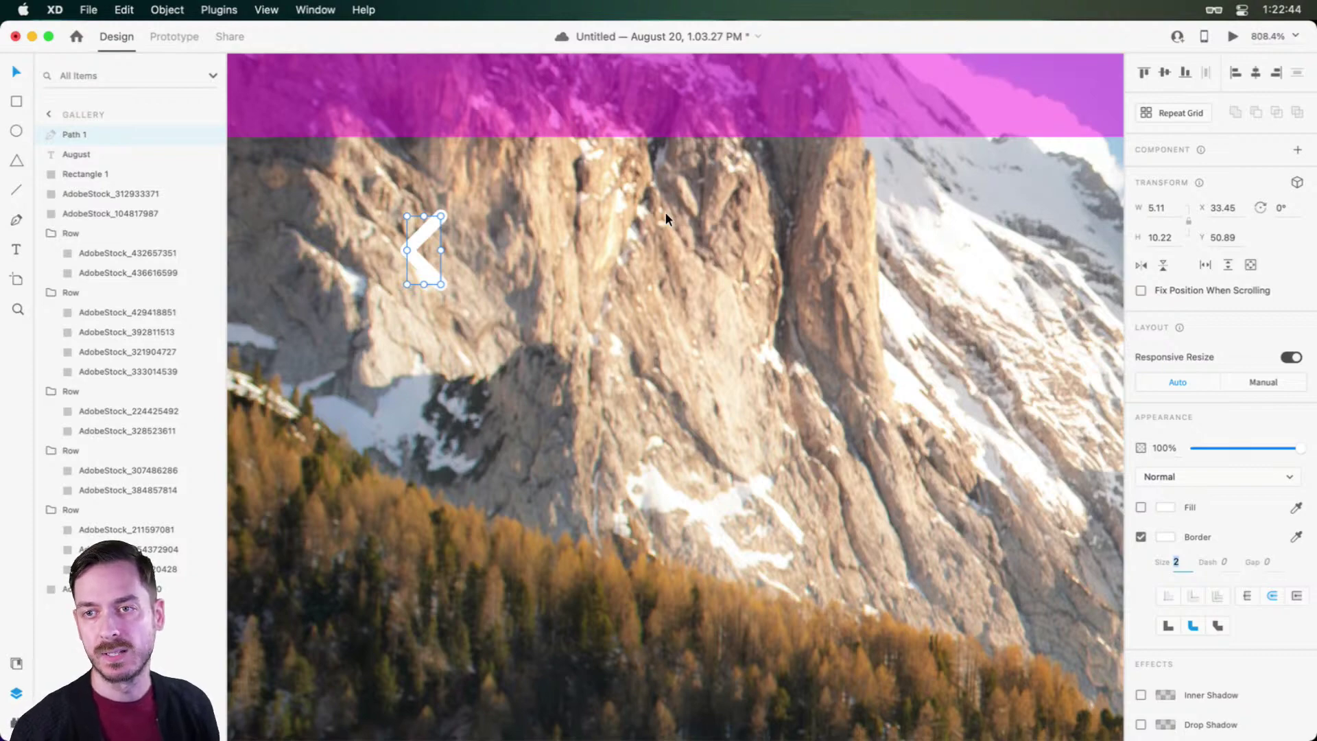
Step: Move the back chevron to about X 28, Y 55, vertically level with the August title
scroll(666, 217, down, 5)
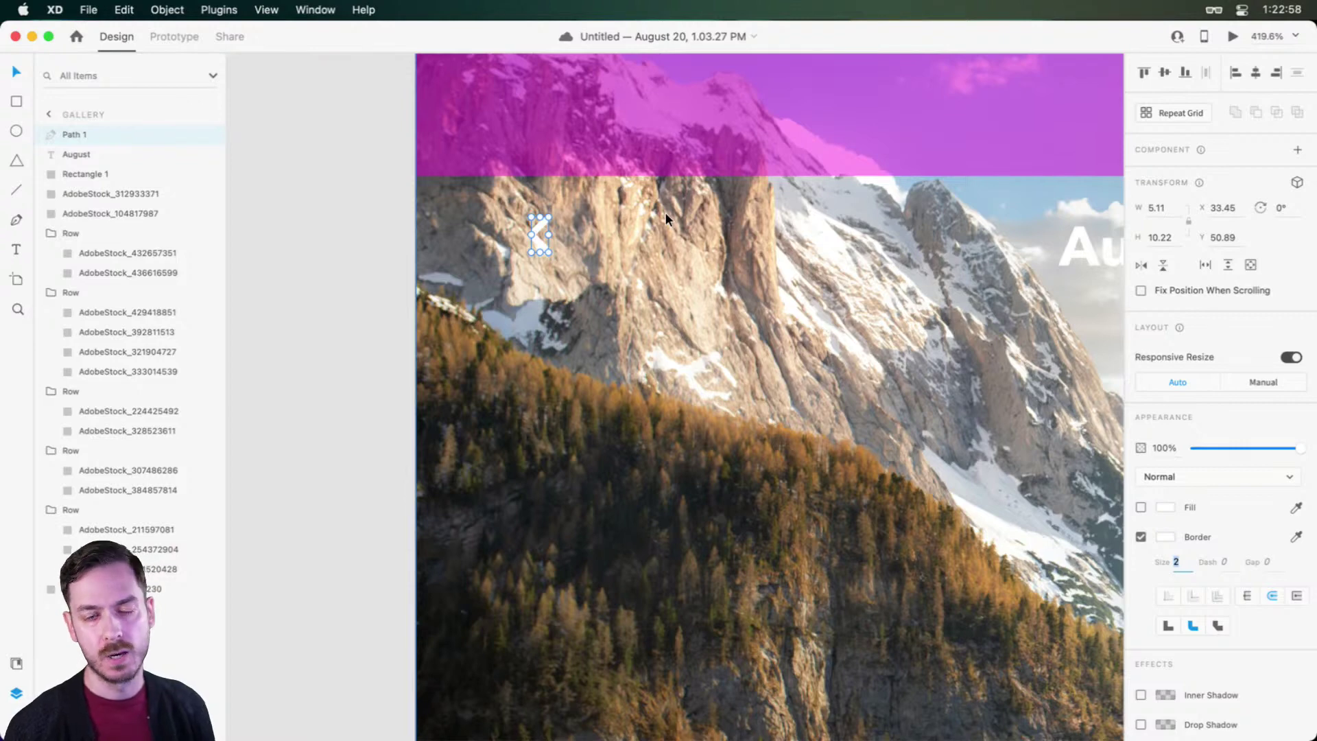
scroll(666, 211, down, 2)
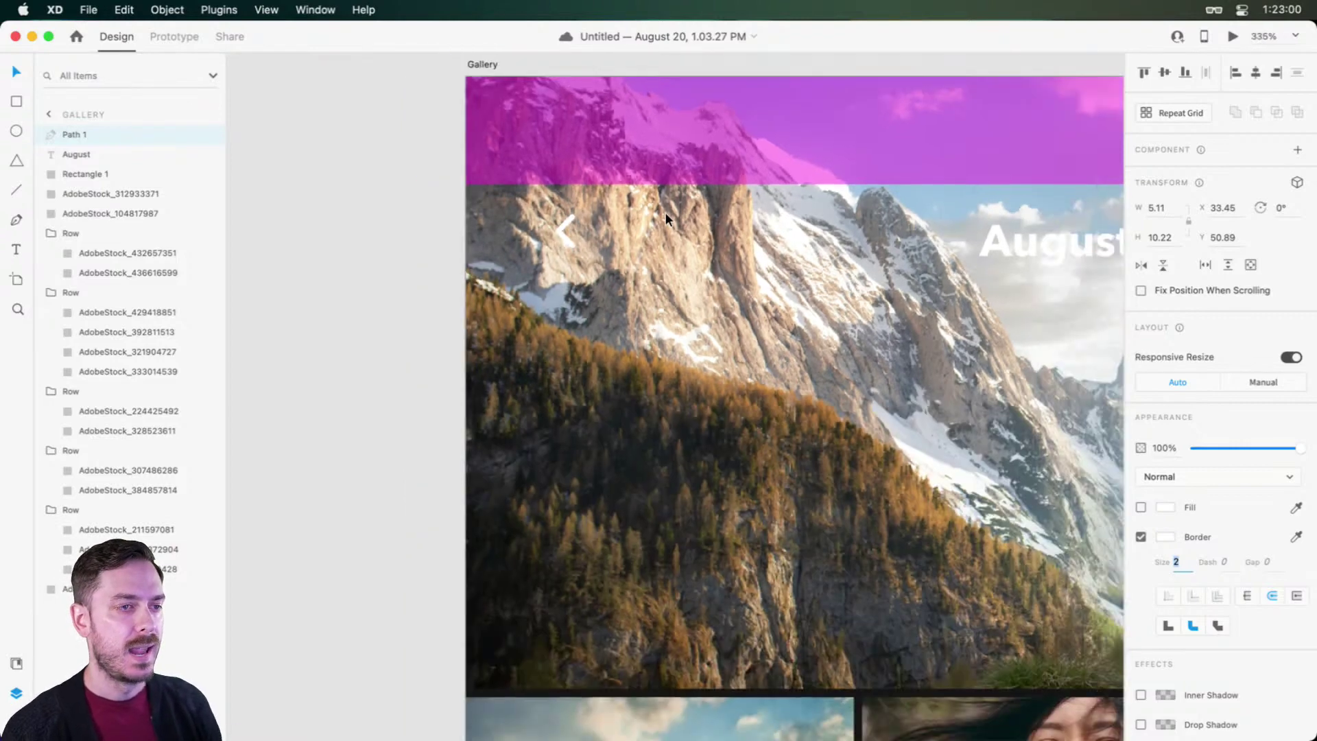
drag(713, 228, 550, 240)
key(super+z)
click(561, 232)
scroll(673, 241, down, 5)
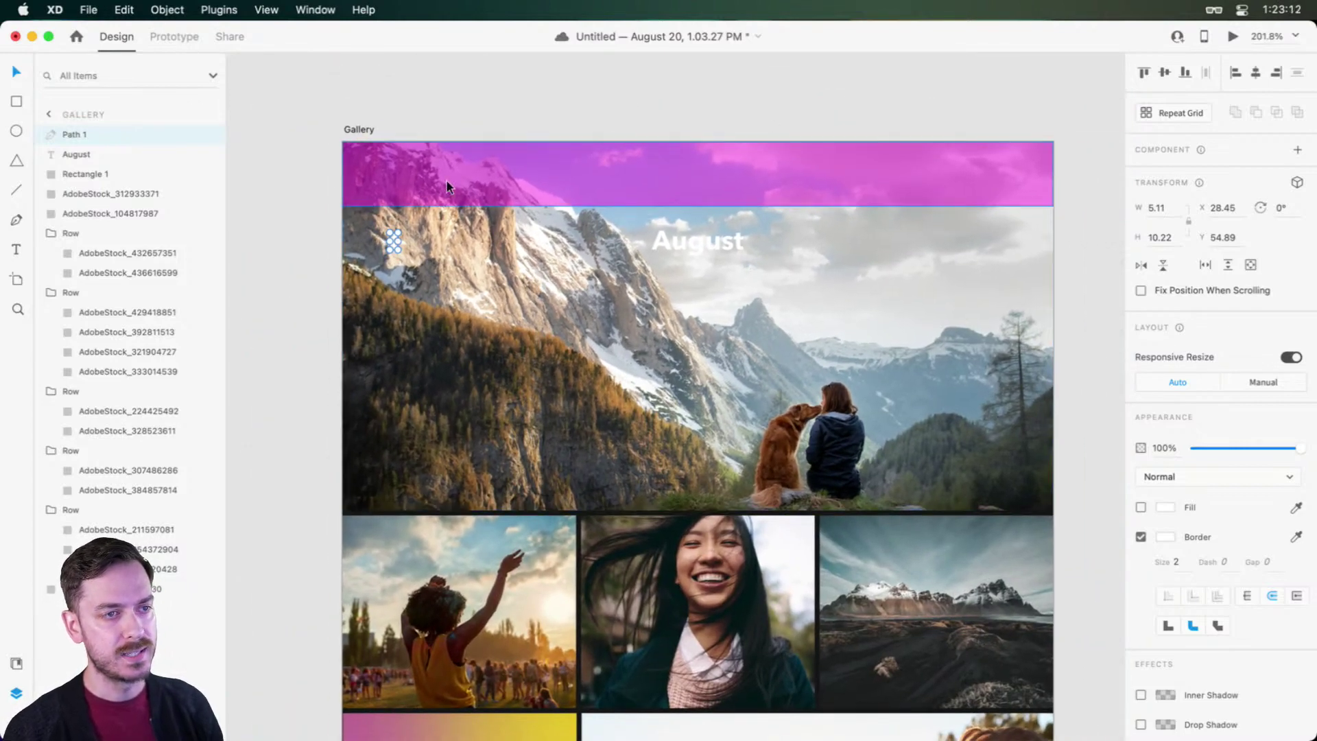
Step: Delete the magenta guide bar and draw a 428 × 92 rectangle across the full width of the Gallery artboard's upper edge
click(799, 183)
key(Delete)
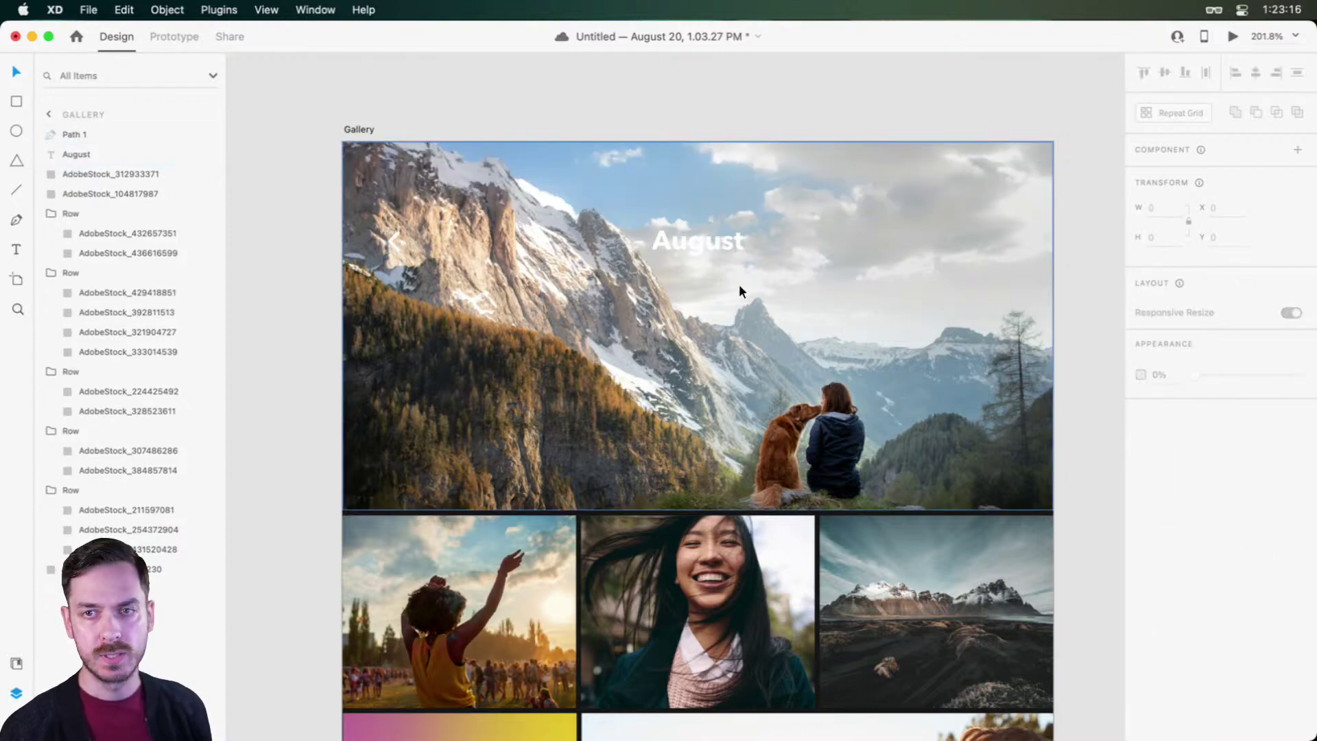
click(825, 271)
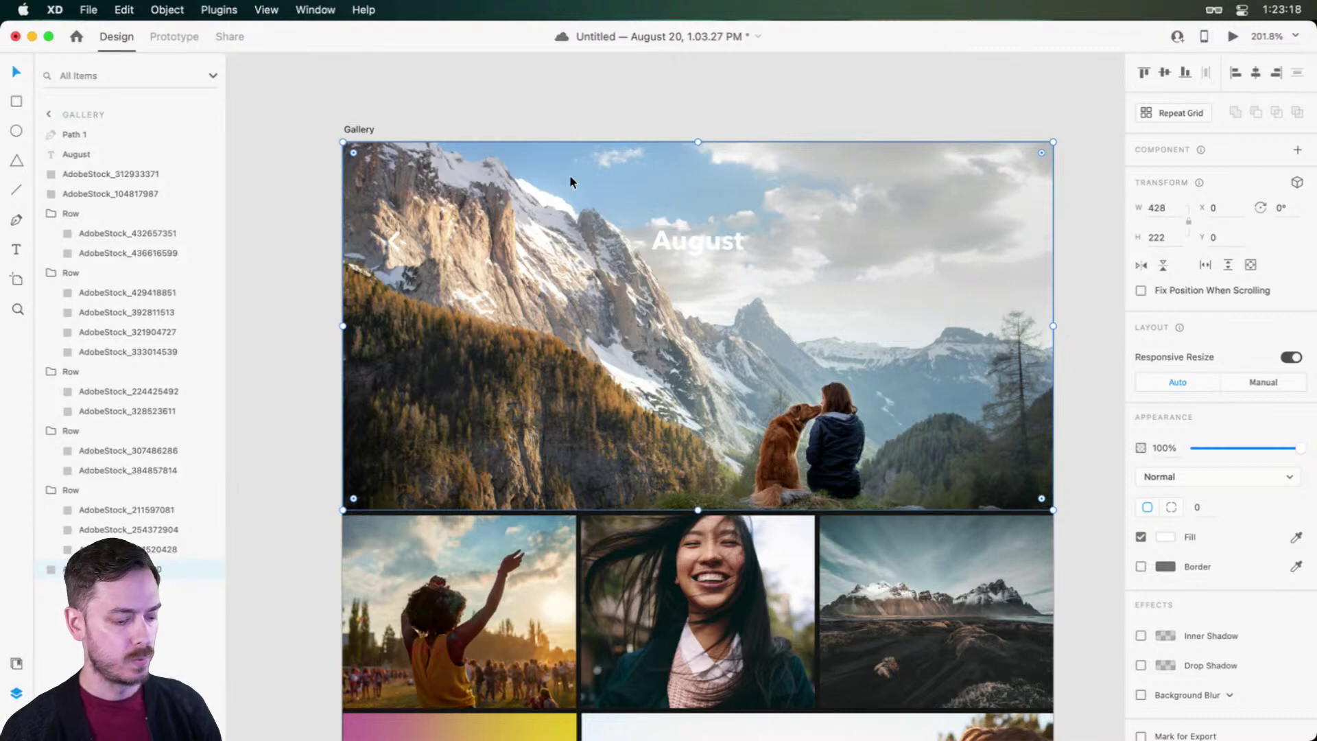
key(r)
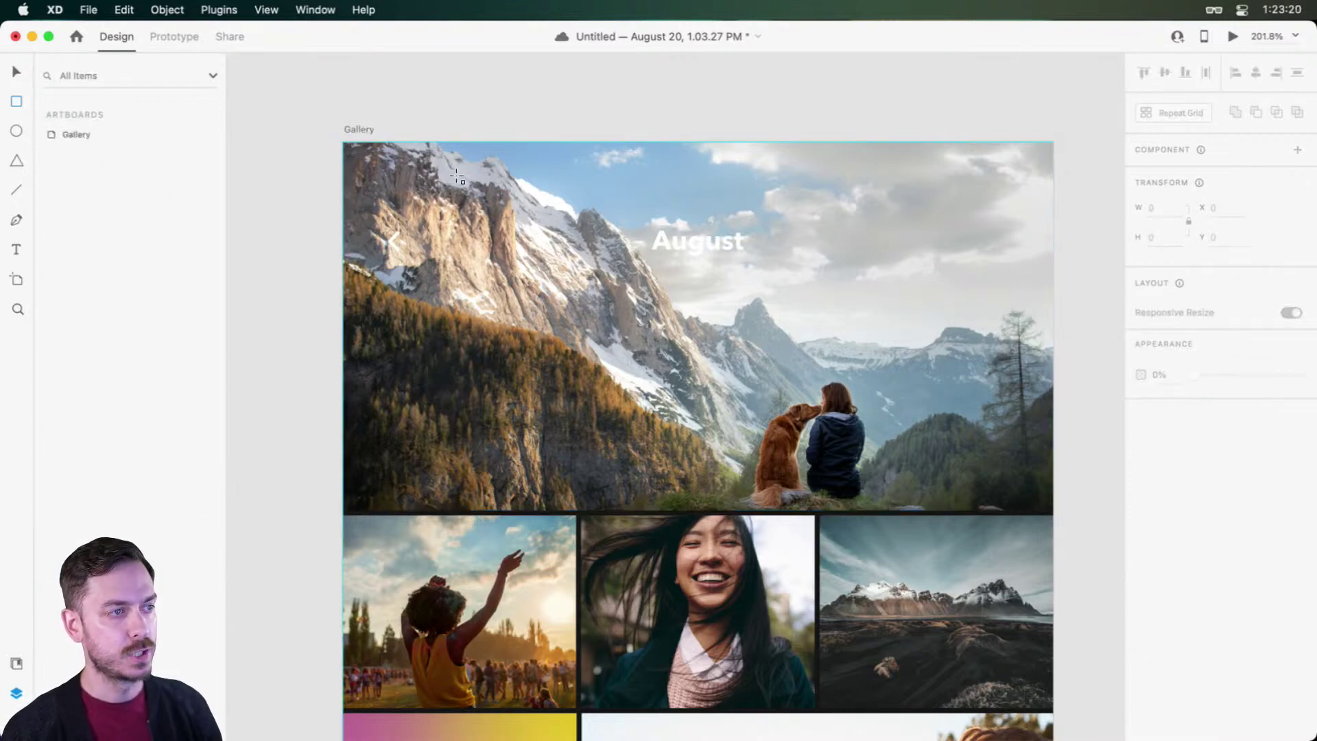
drag(343, 142, 1055, 295)
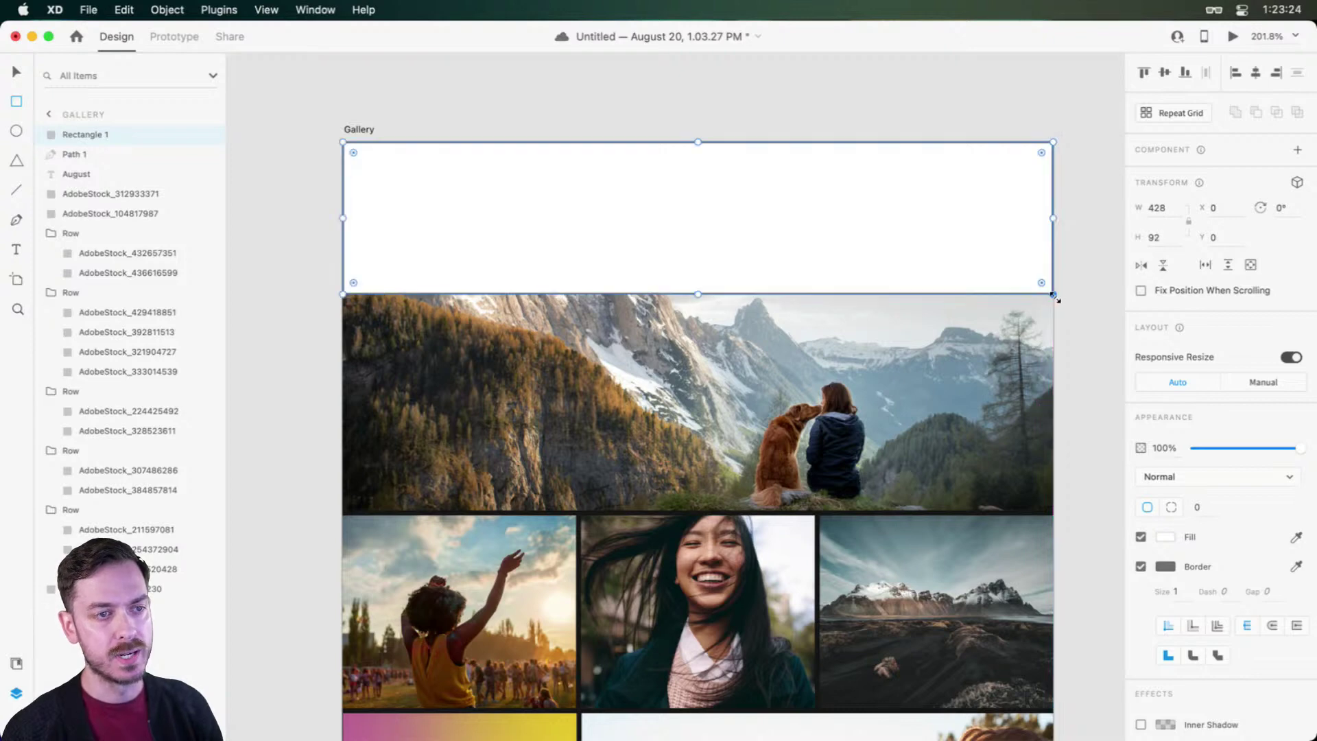
key(v)
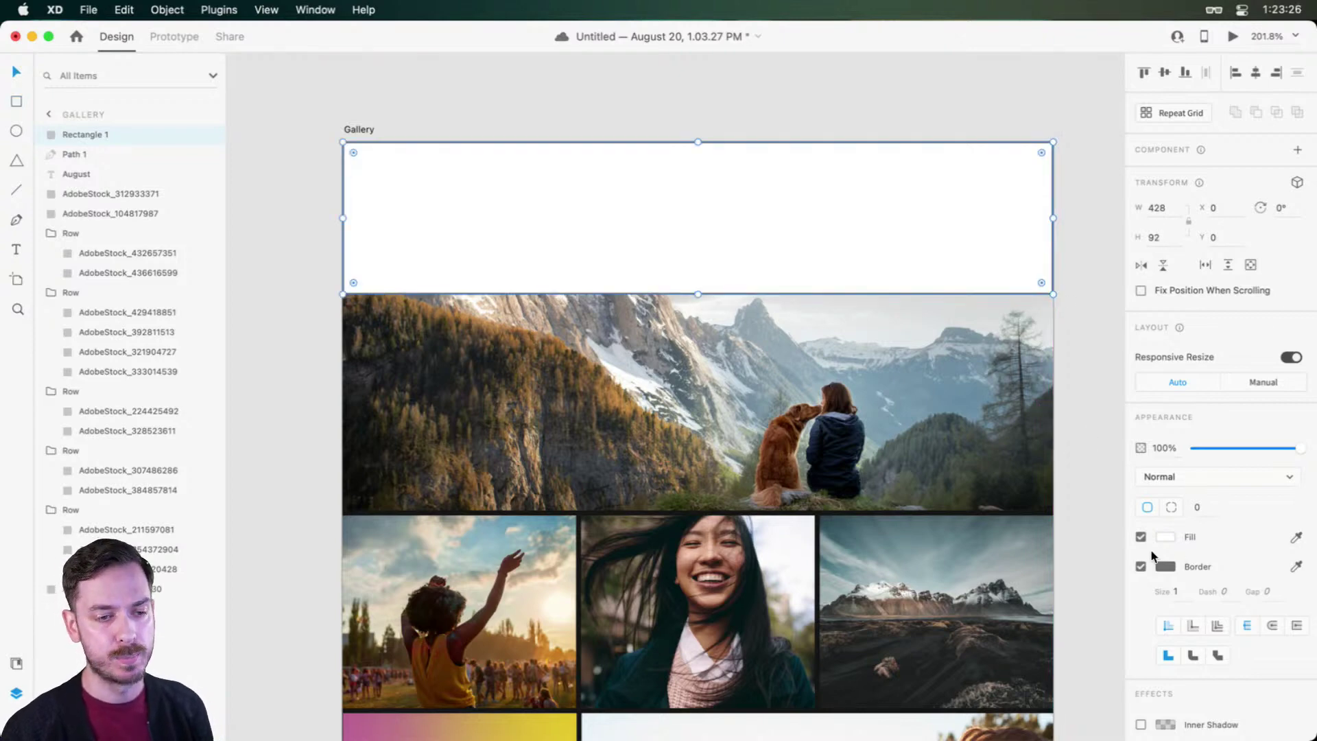
Step: Remove the header rectangle's border and change its fill to a linear gradient
click(1140, 567)
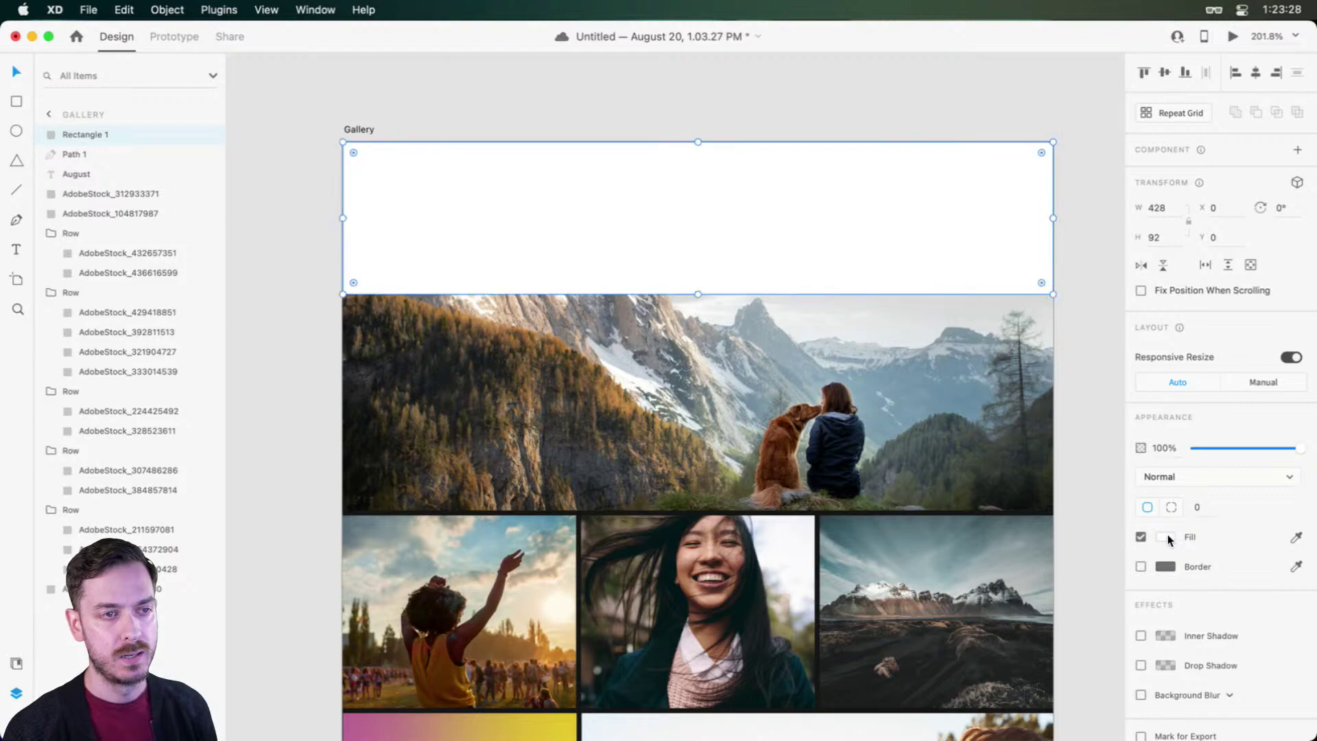
click(1165, 537)
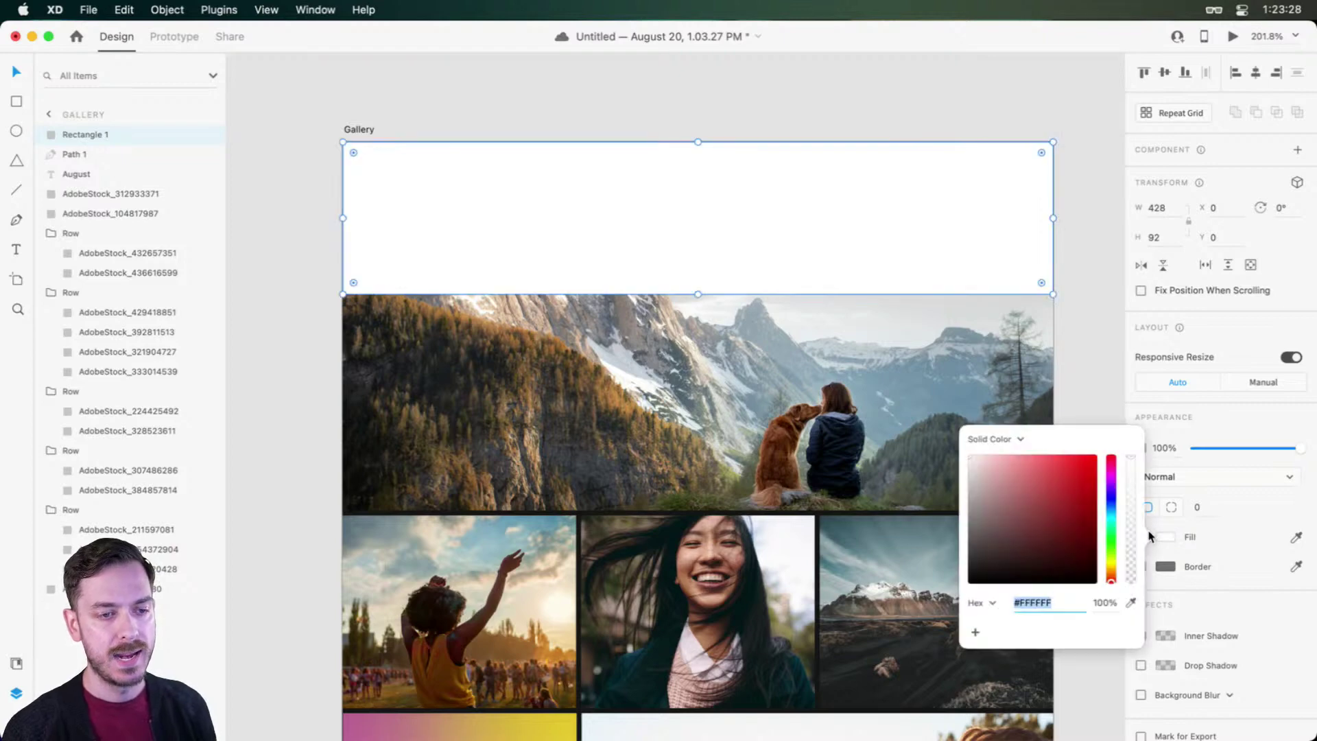
click(1005, 439)
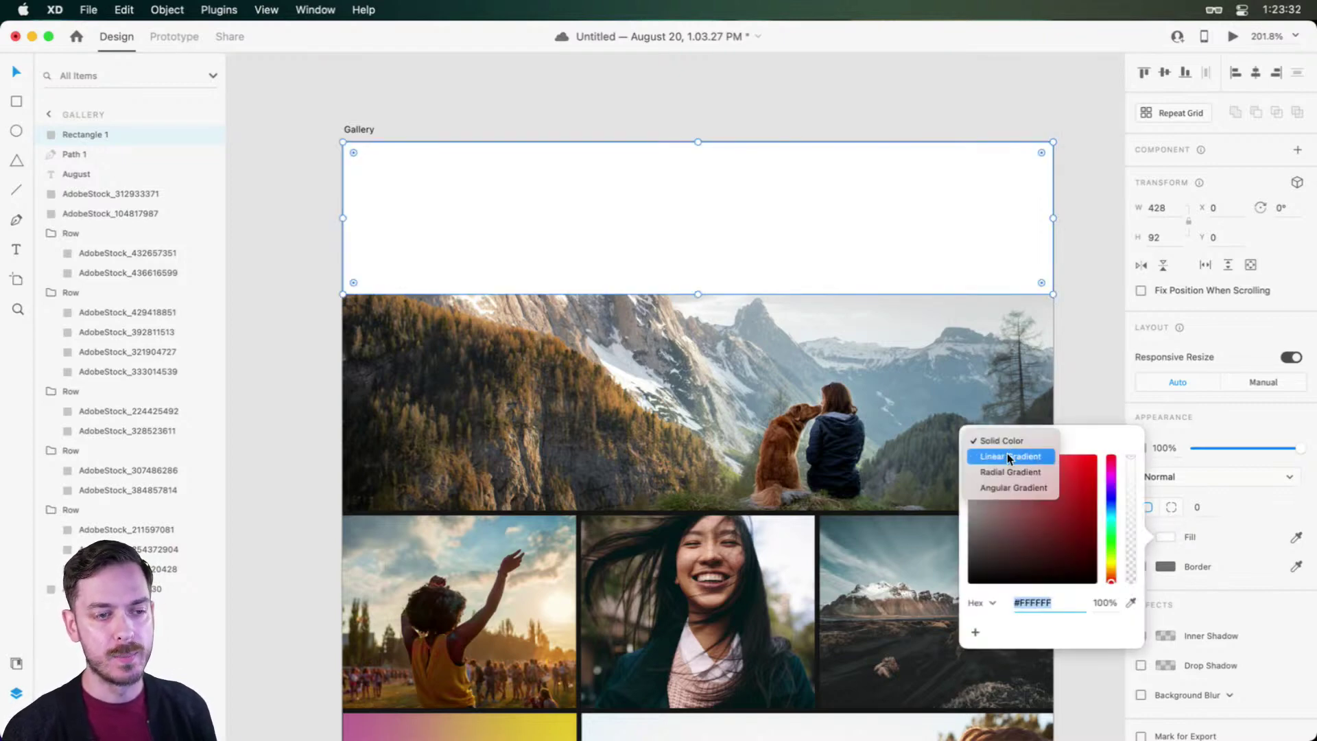
click(1002, 456)
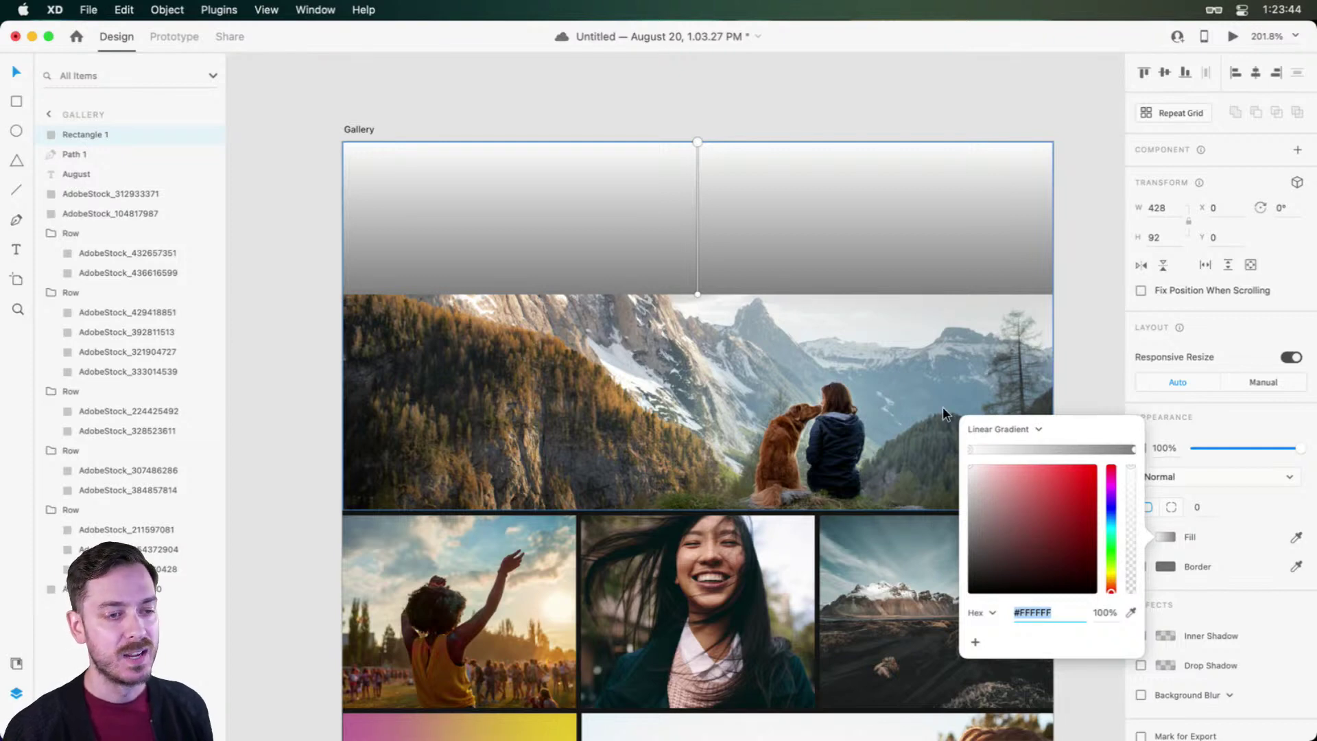
Step: Set both gradient stops to #000000 and make the lower stop fully transparent
drag(1031, 567, 908, 633)
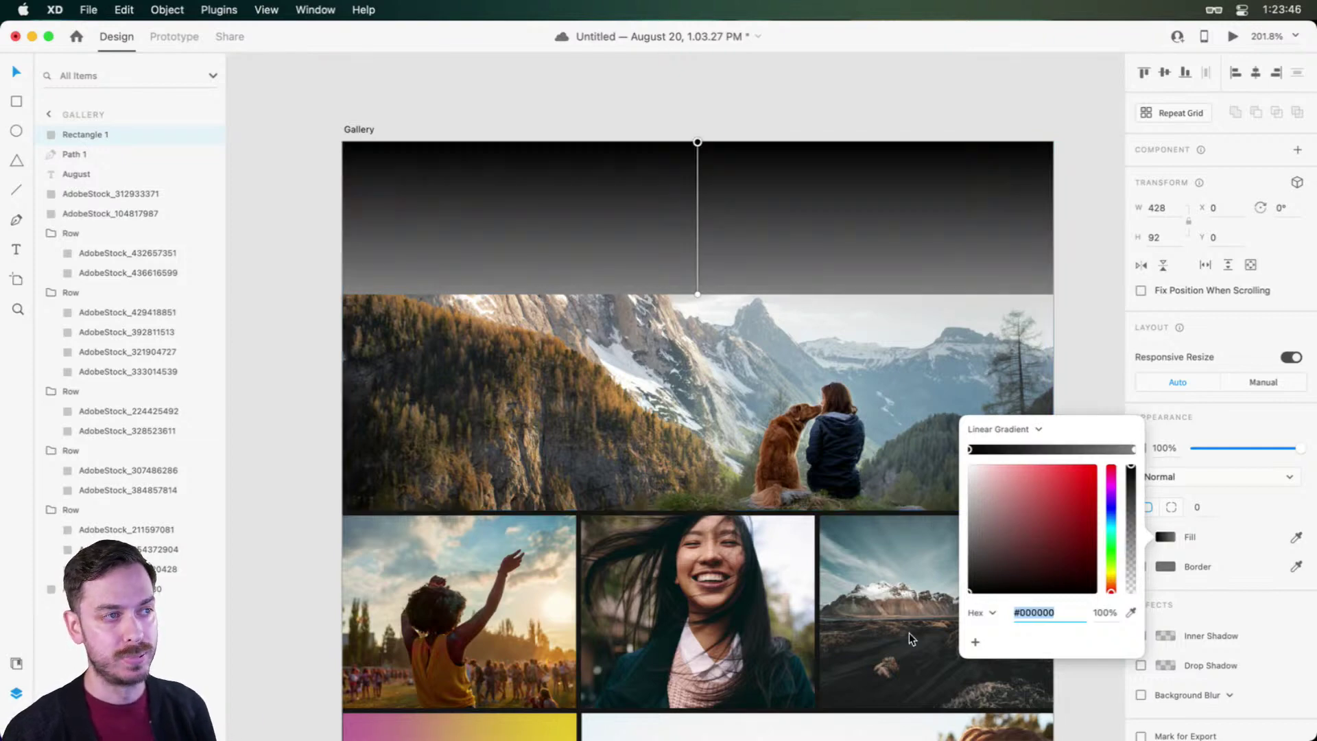
click(1133, 449)
text(000000)
key(Return)
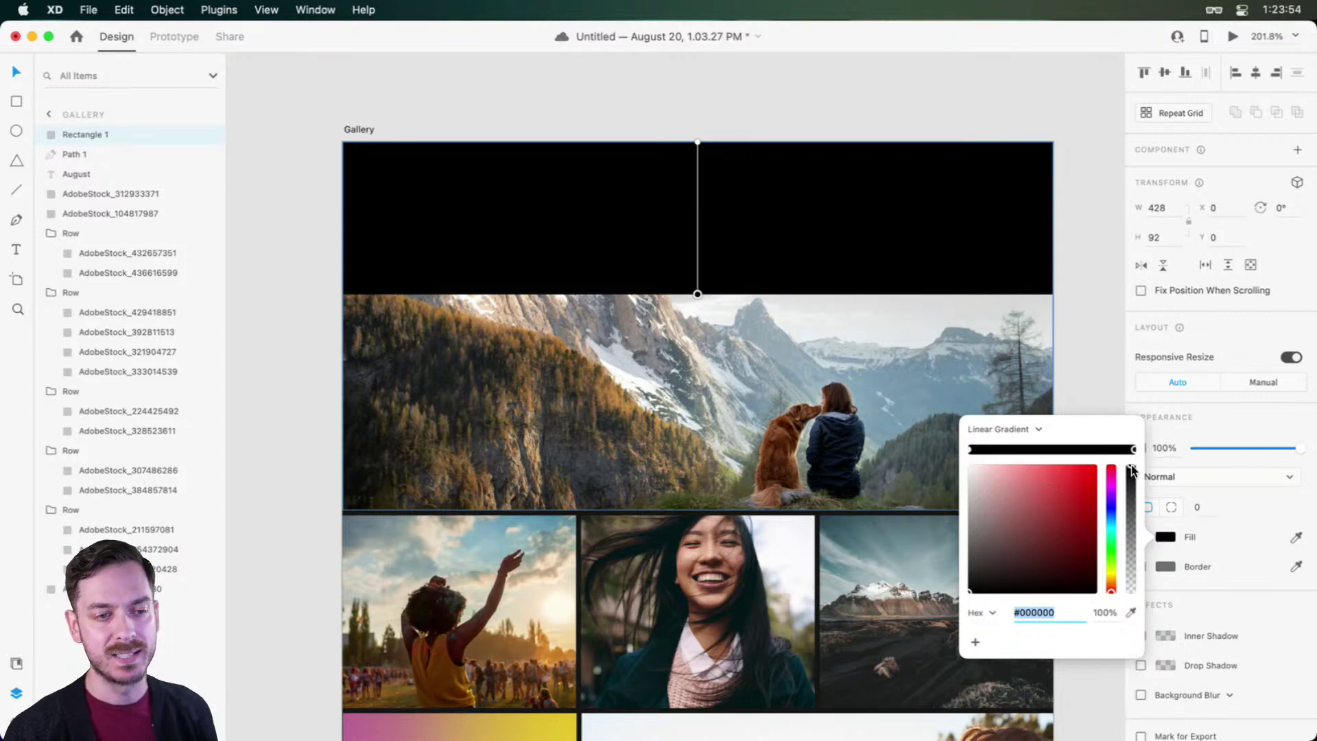
drag(1133, 471, 1133, 648)
click(314, 239)
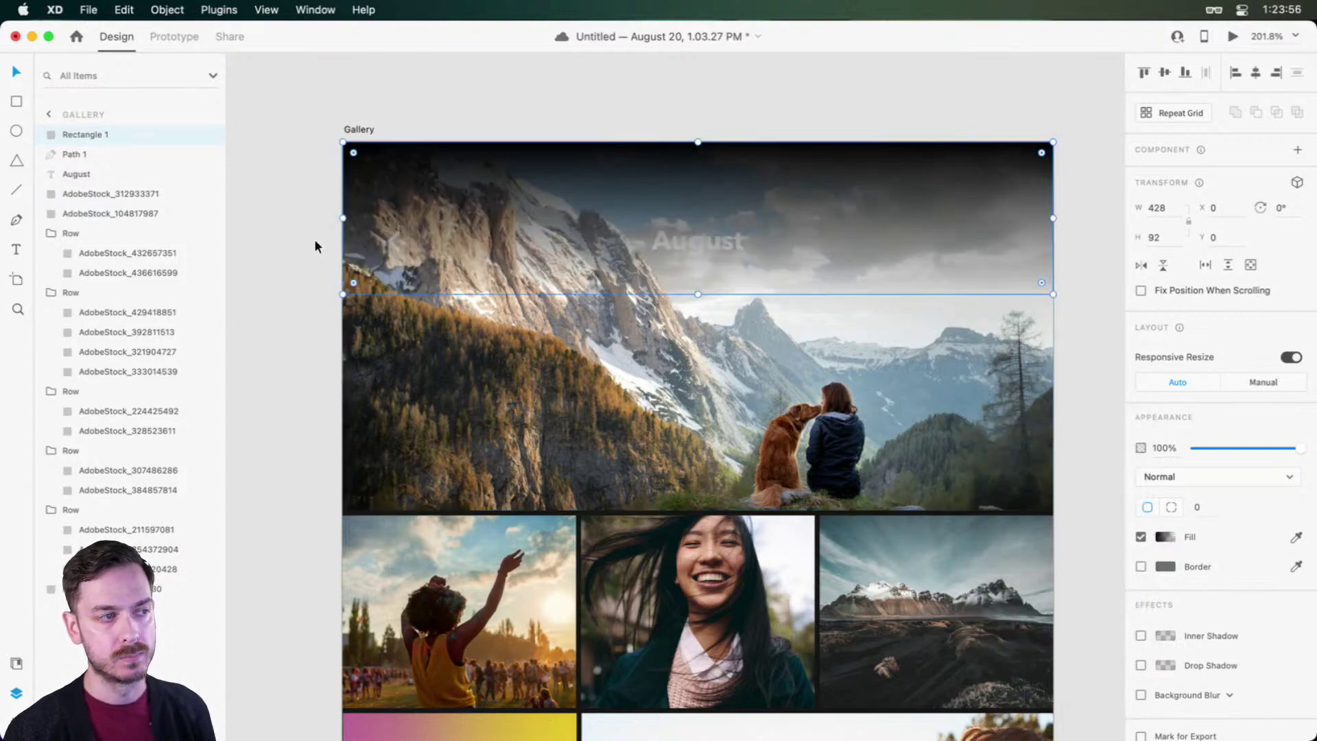
Step: Rename the header rectangle Overlay and the chevron path Arrow, and place Overlay behind the August title
double_click(91, 135)
text(Overlay)
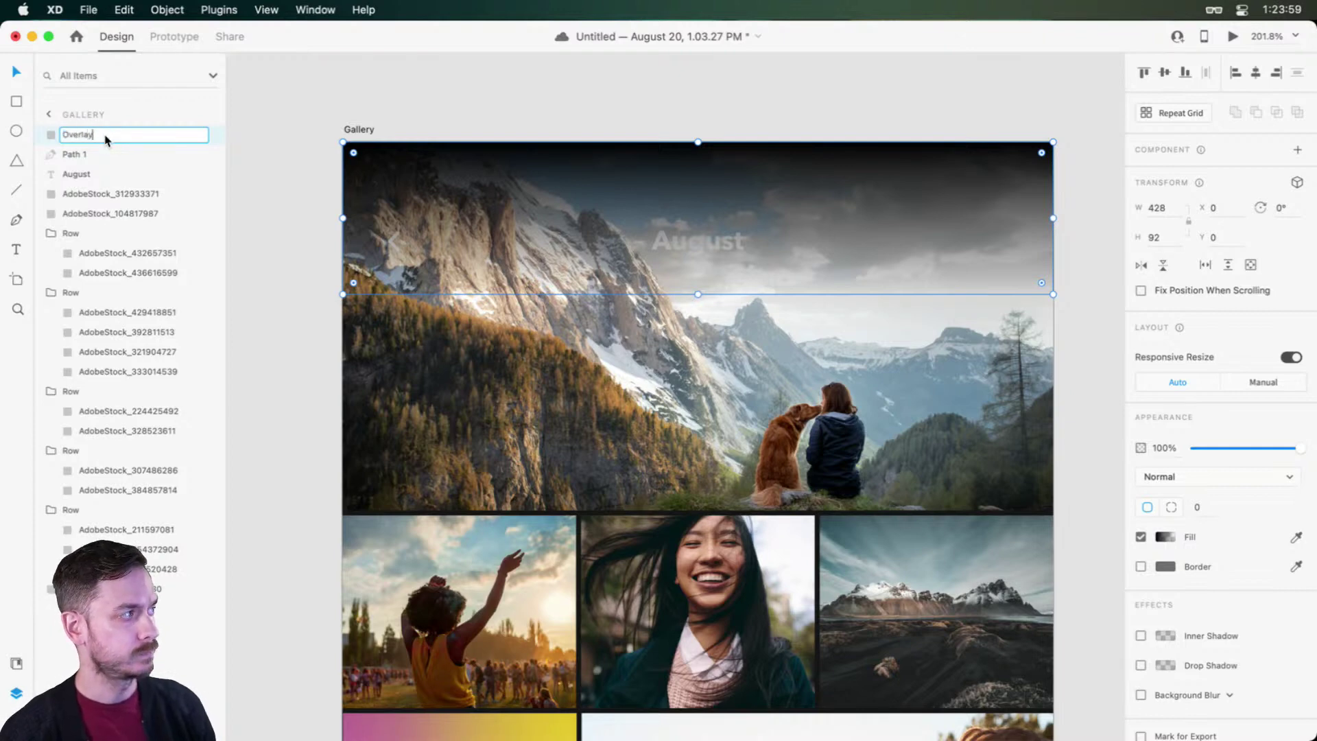
key(Tab)
text(Arrow)
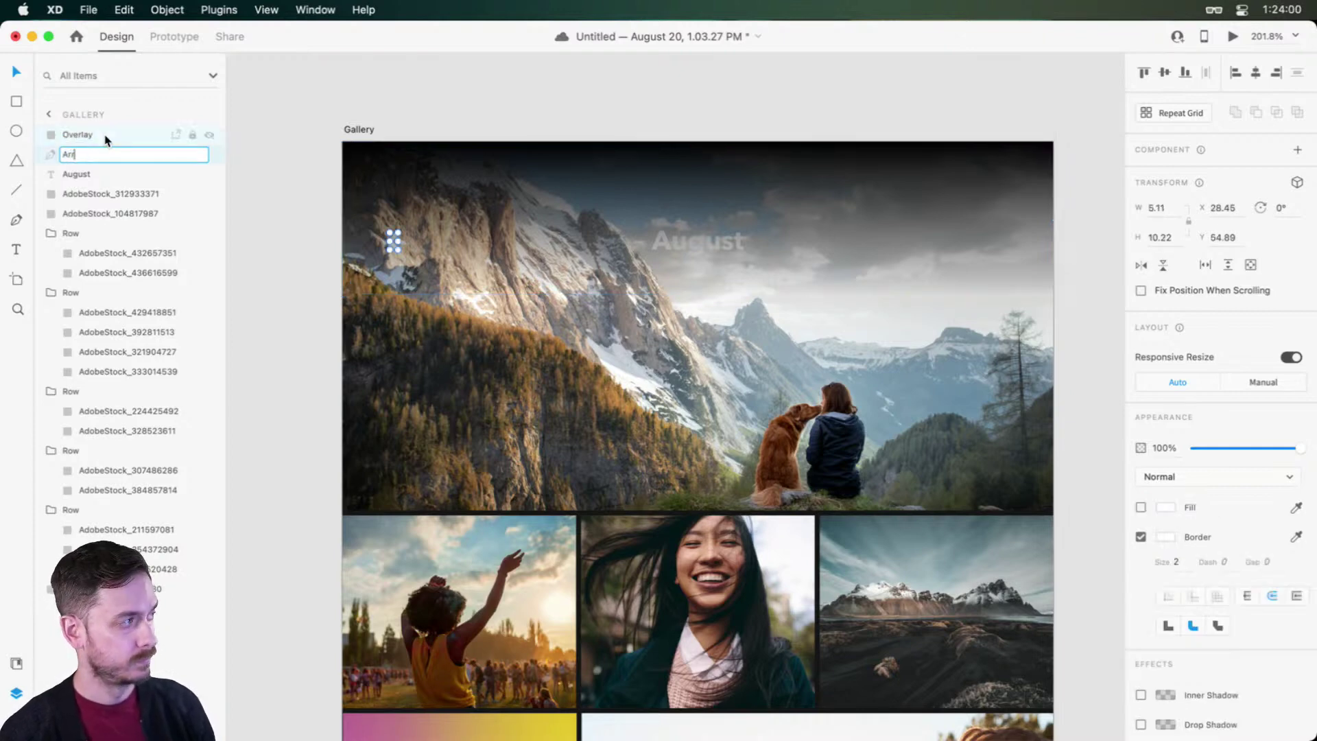
key(Return)
drag(103, 134, 103, 182)
Step: Group the arrow, August title and overlay, and name the group Top Section
click(393, 241)
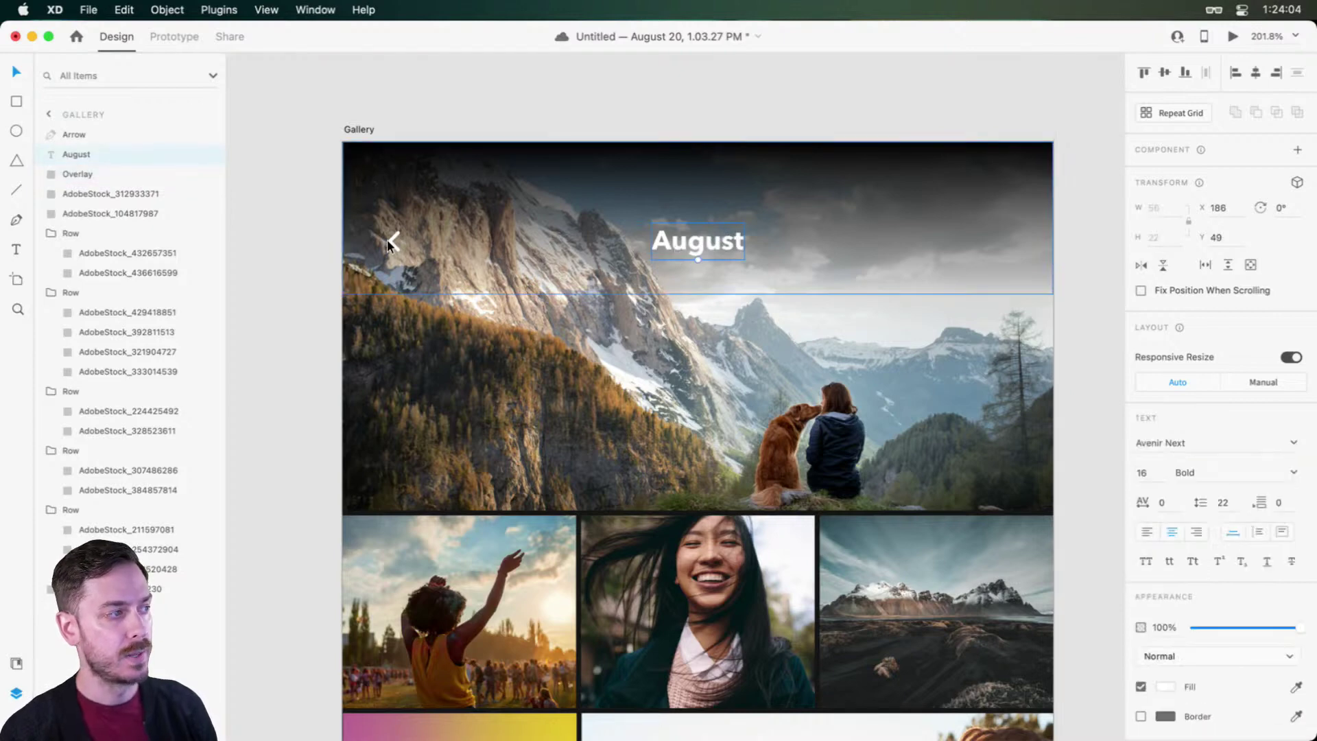
drag(267, 175, 682, 216)
key(super+g)
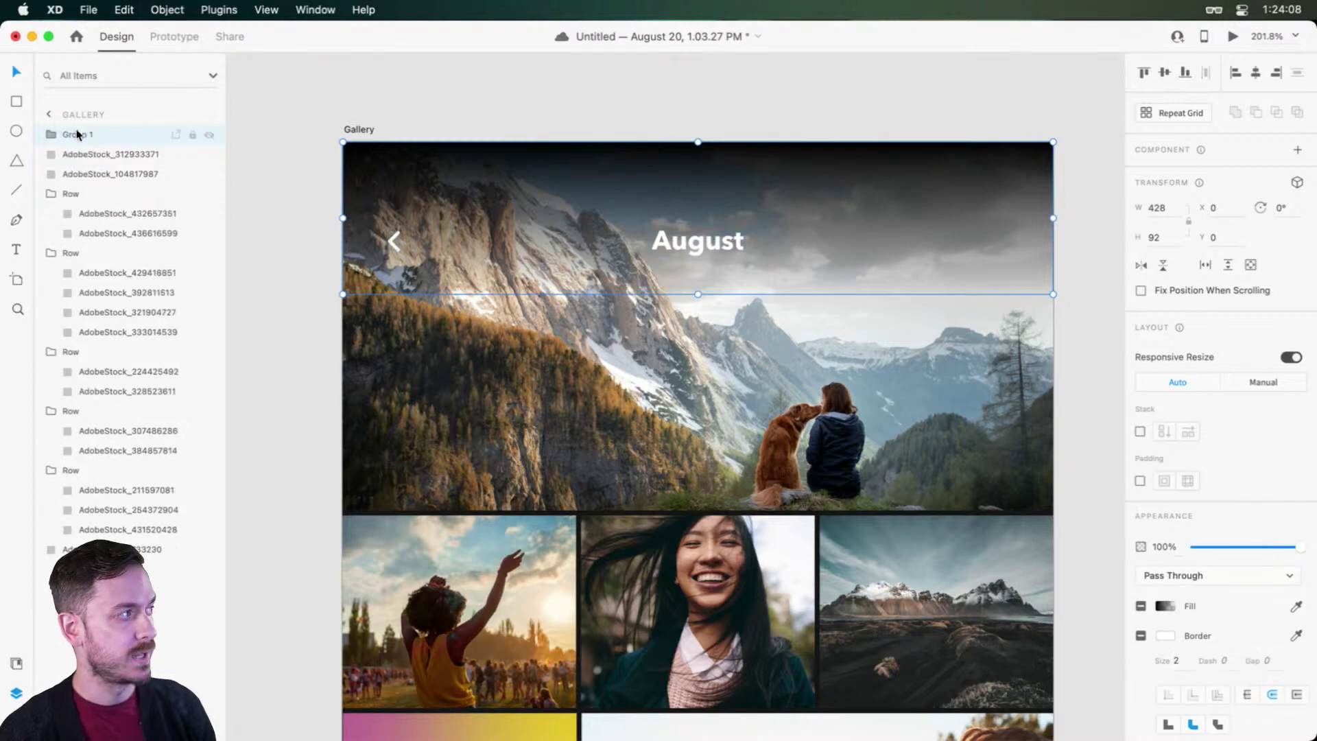
double_click(81, 135)
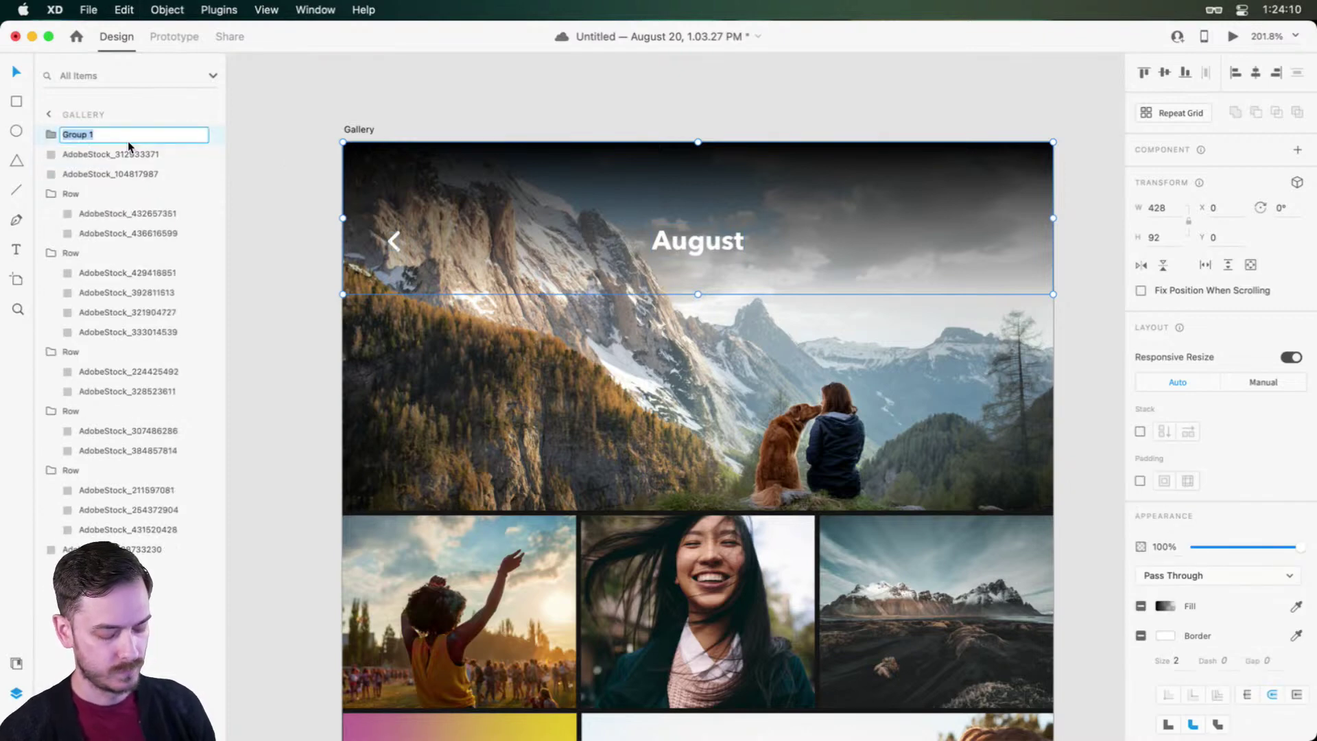
text(Top Section)
key(Return)
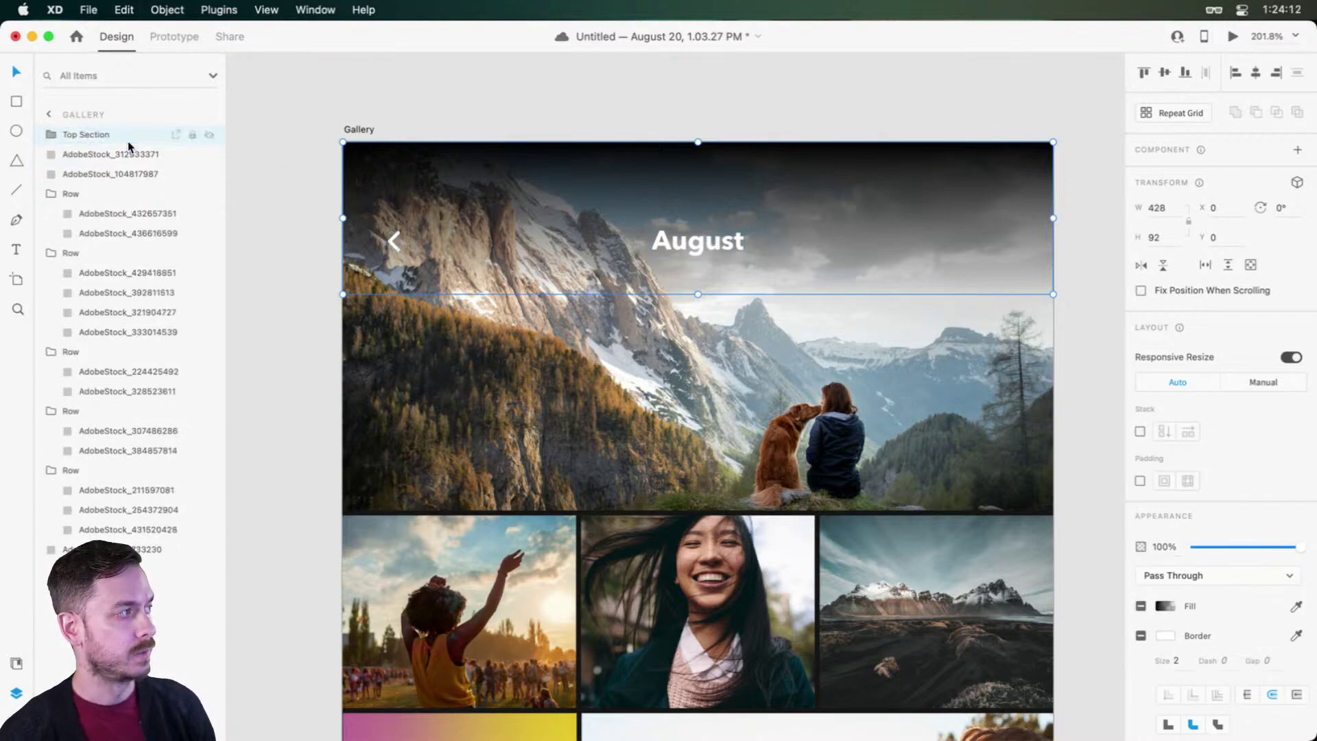
Step: Group all the photos and photo rows beneath Top Section, and name the group Photo
click(114, 153)
shift+click(103, 549)
key(super+g)
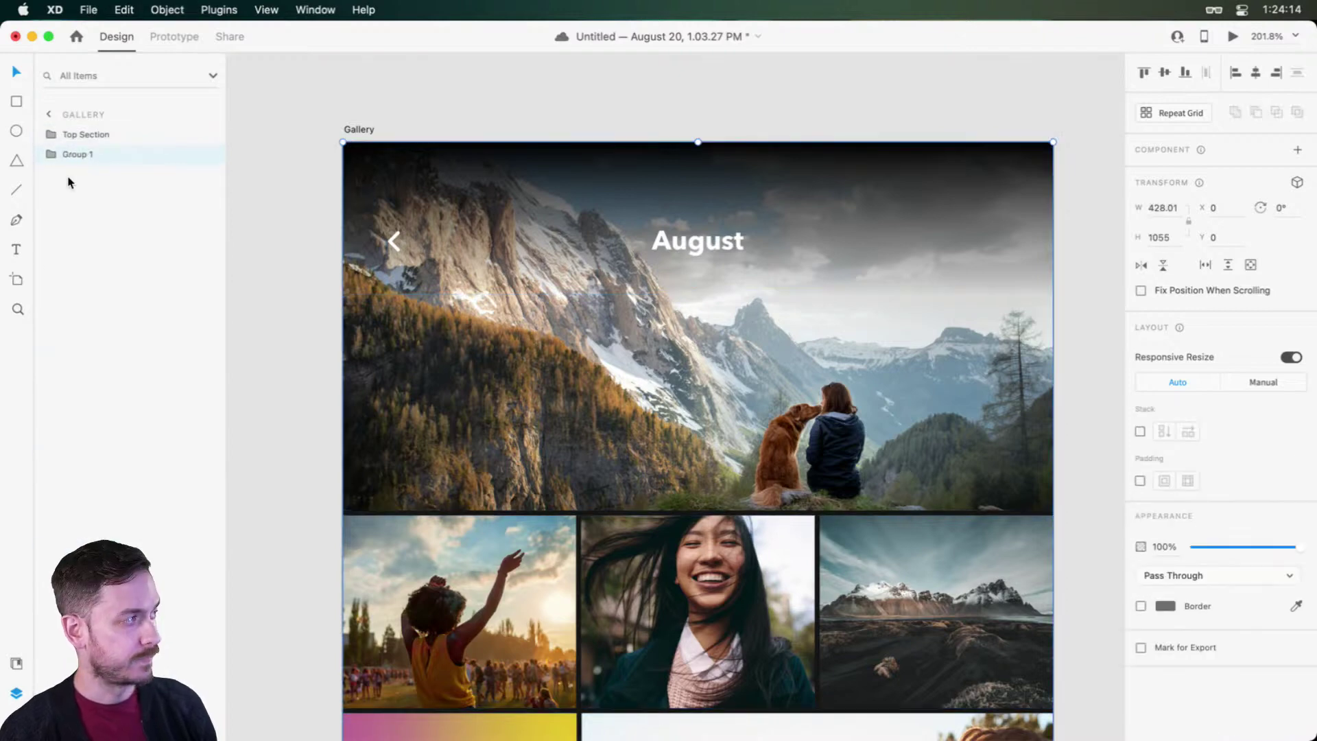
double_click(82, 154)
text(Rhoto)
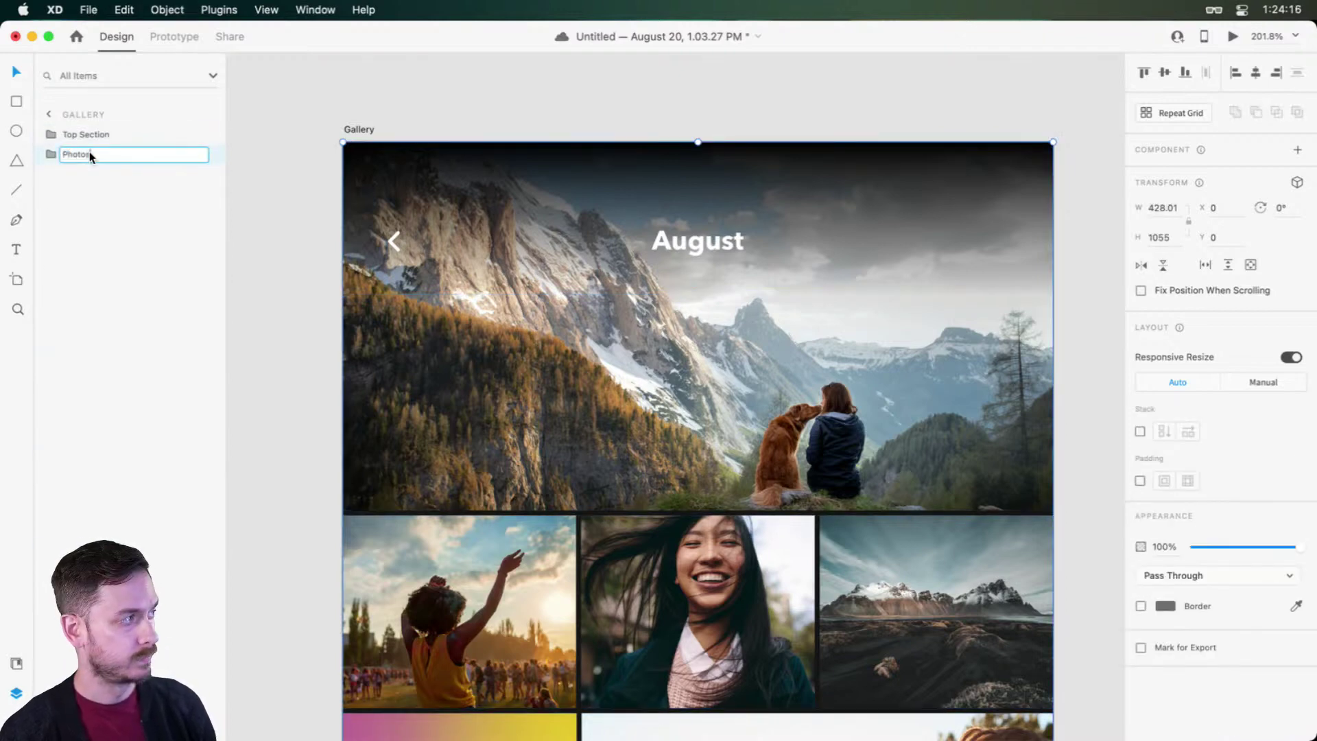
key(Return)
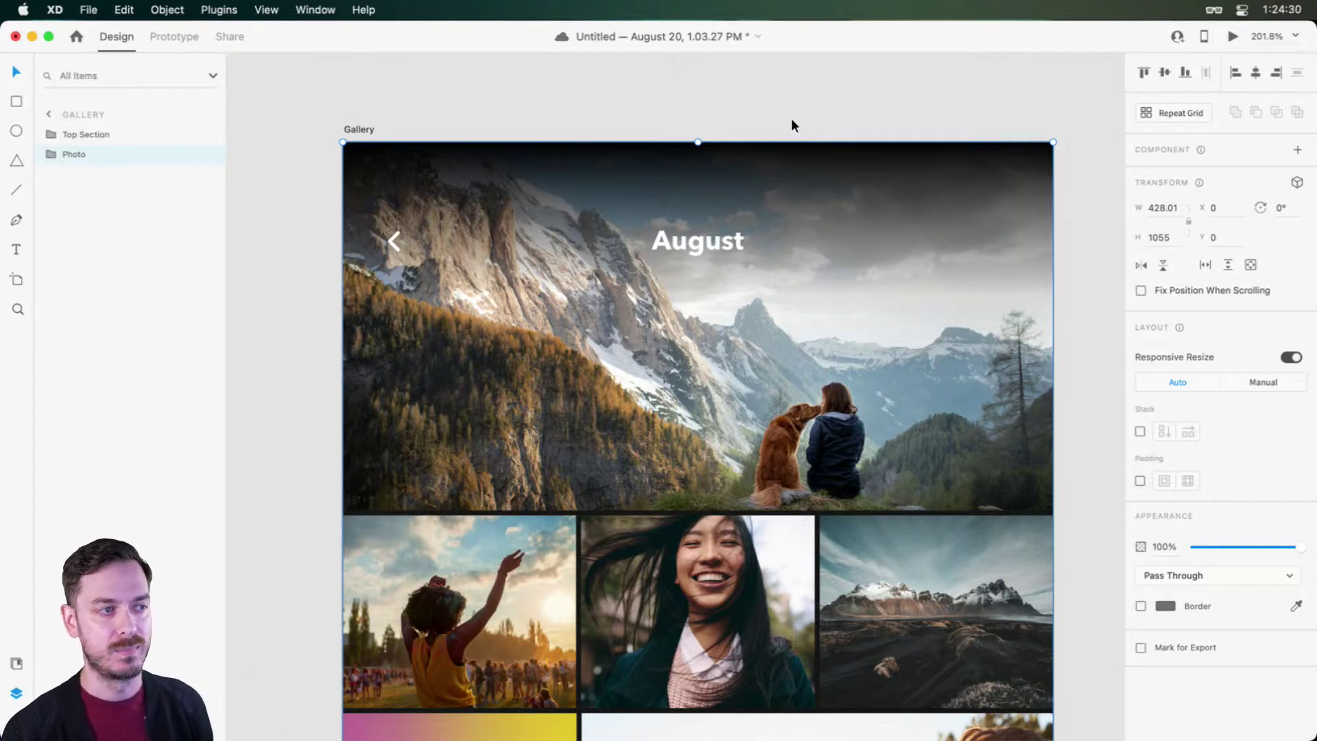
Step: Hide the overlay inside Top Section and show it again to compare the header's legibility
click(113, 135)
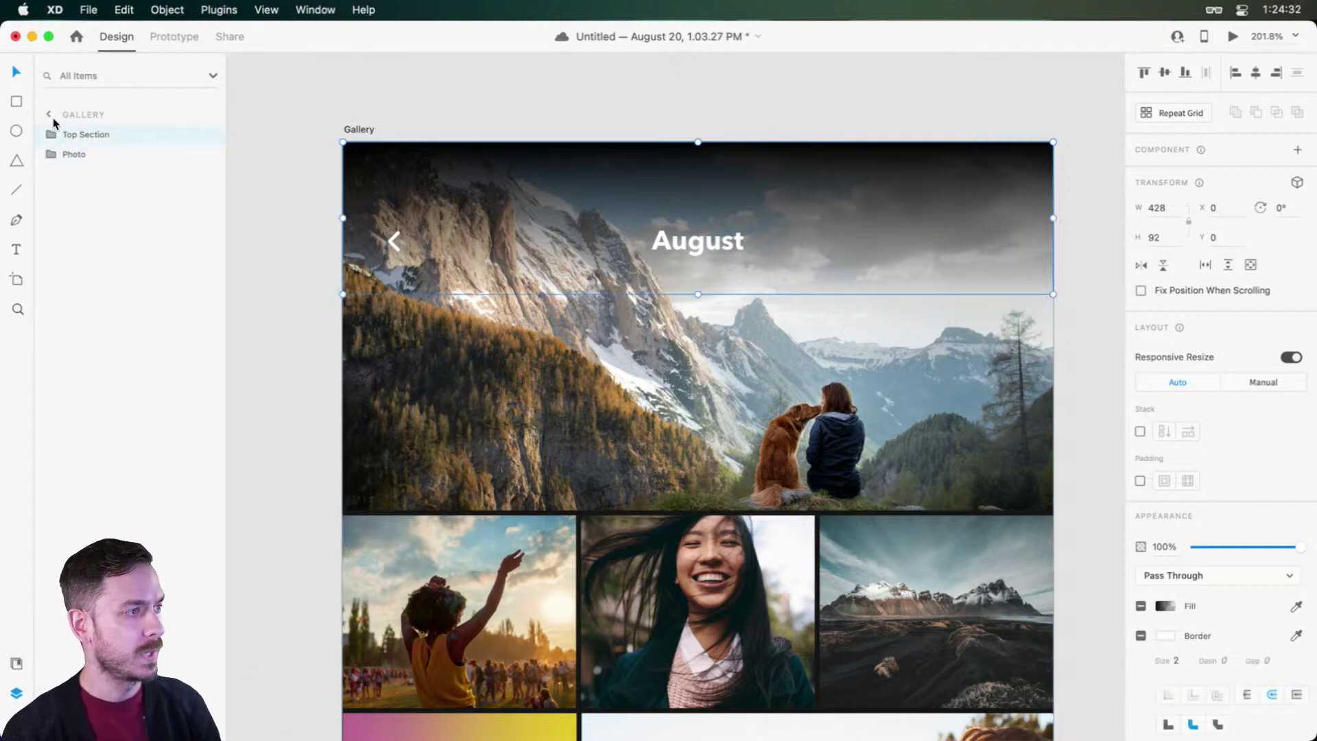
click(52, 135)
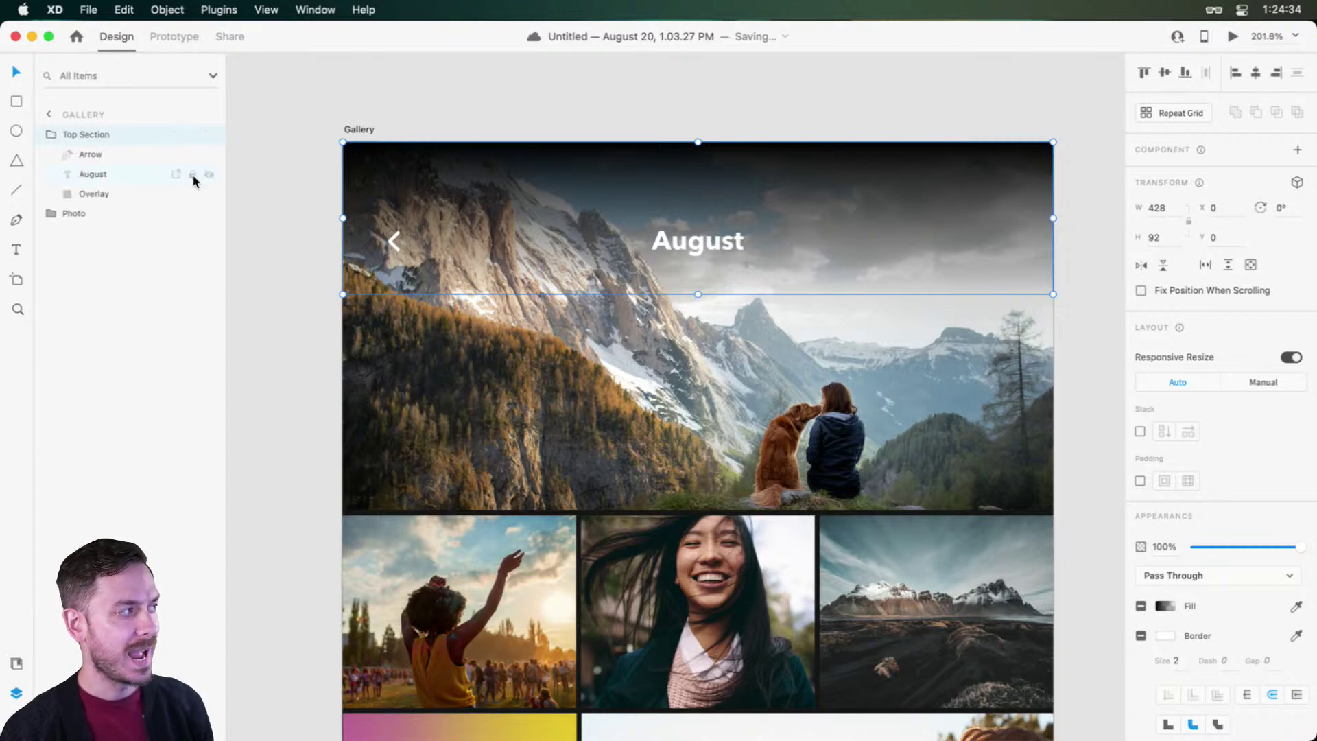
click(210, 195)
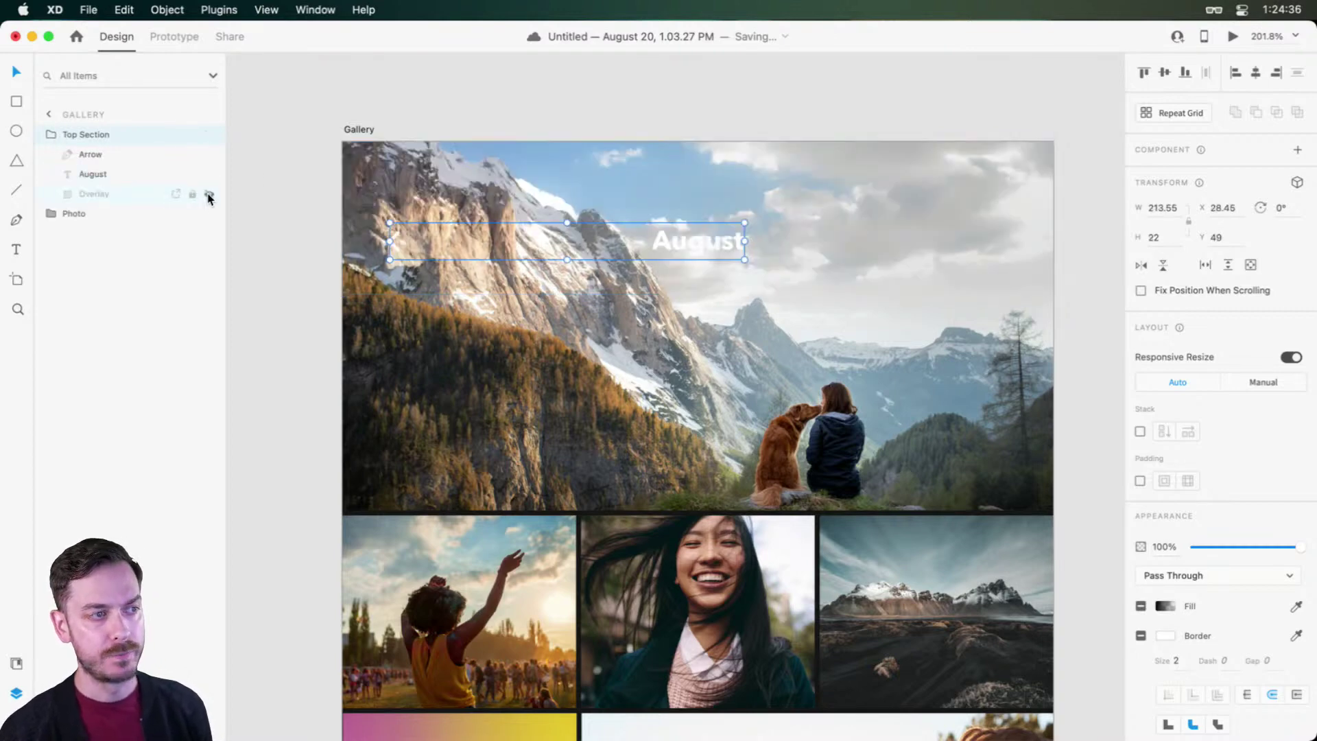
click(209, 196)
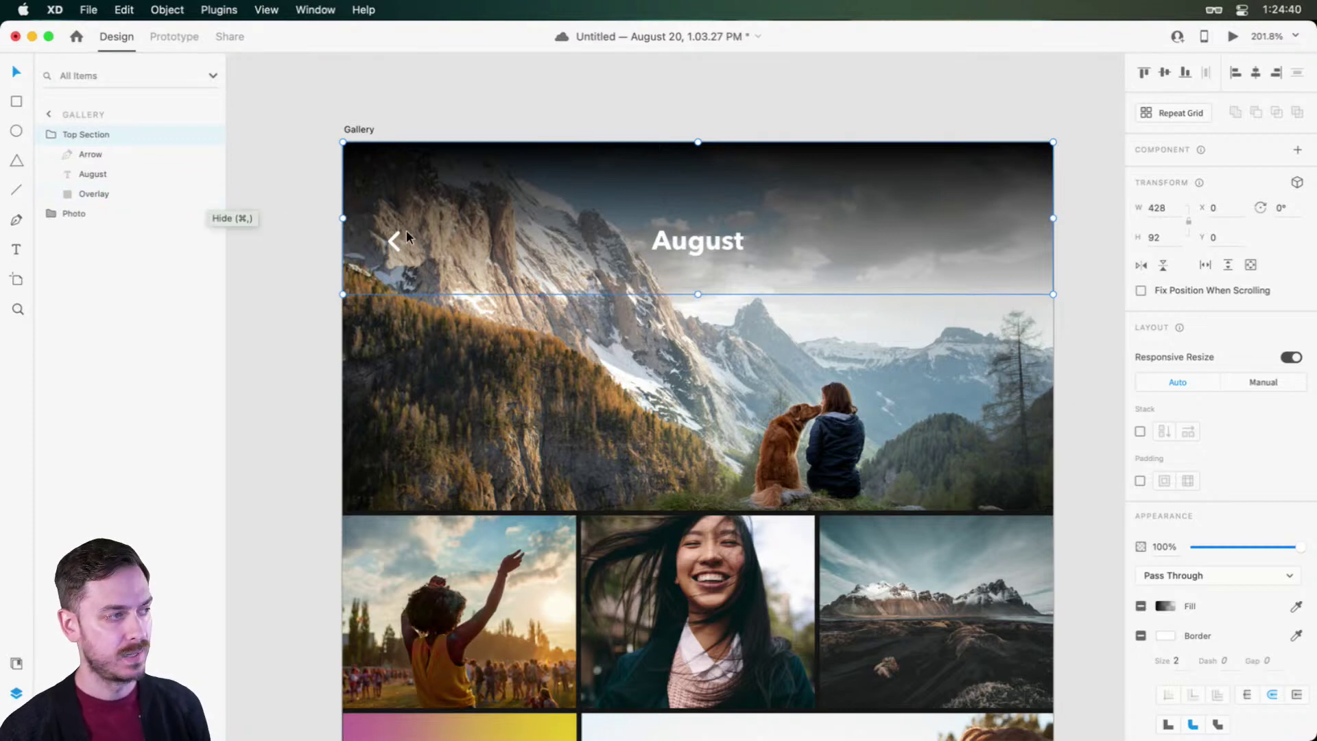
Step: Extend the overlay downward to a height of 113
click(136, 194)
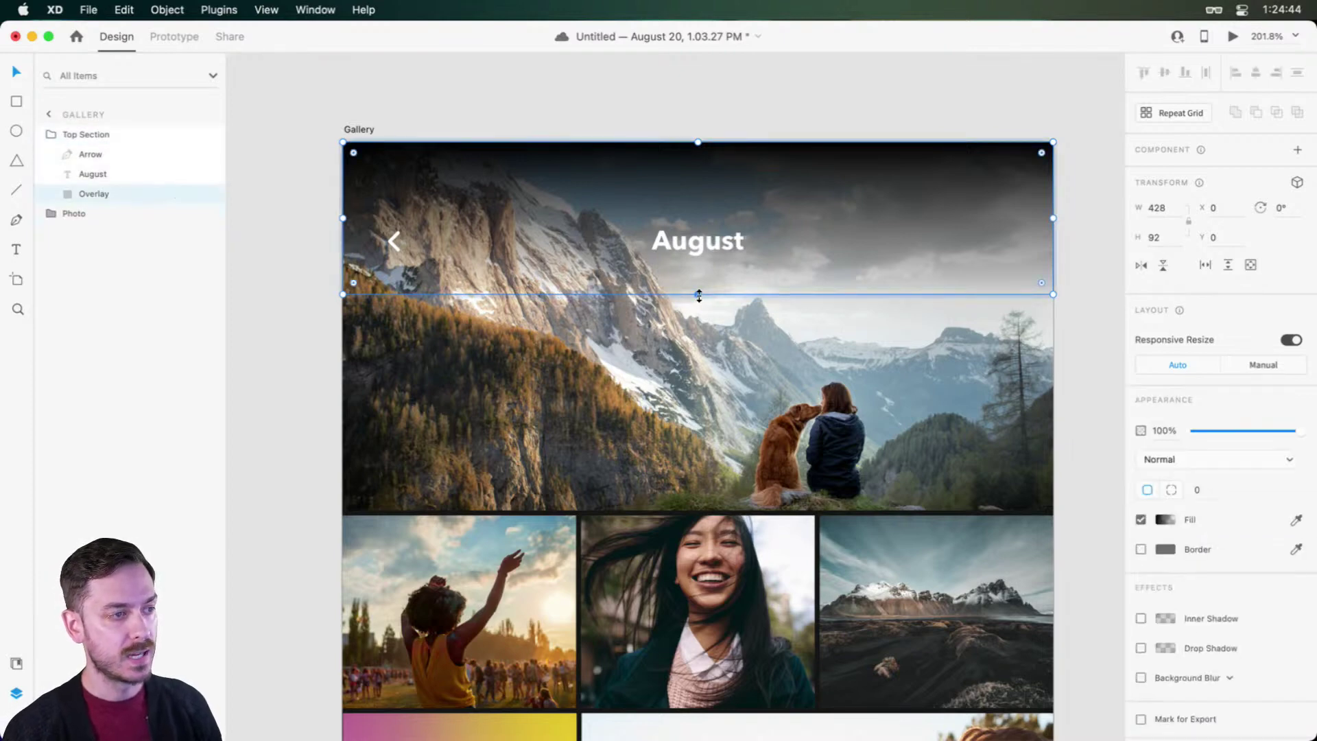
drag(699, 295, 710, 329)
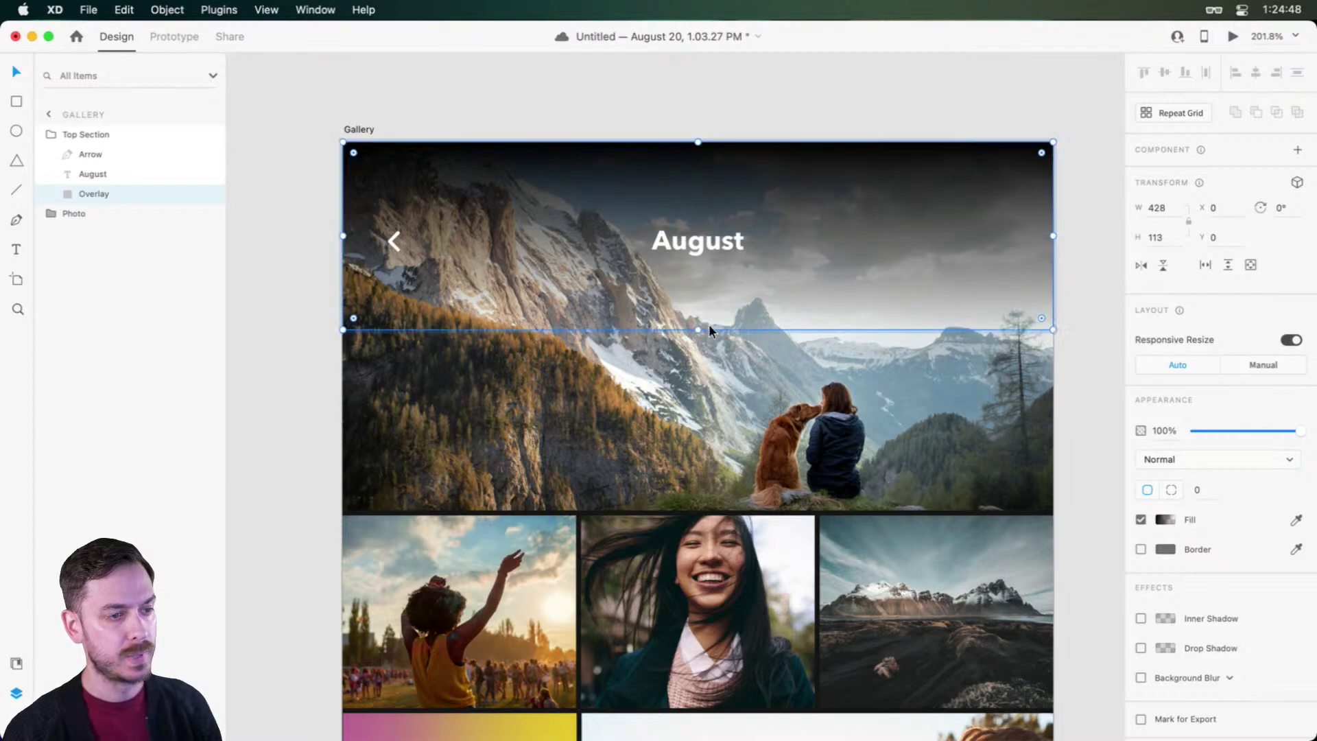
click(828, 403)
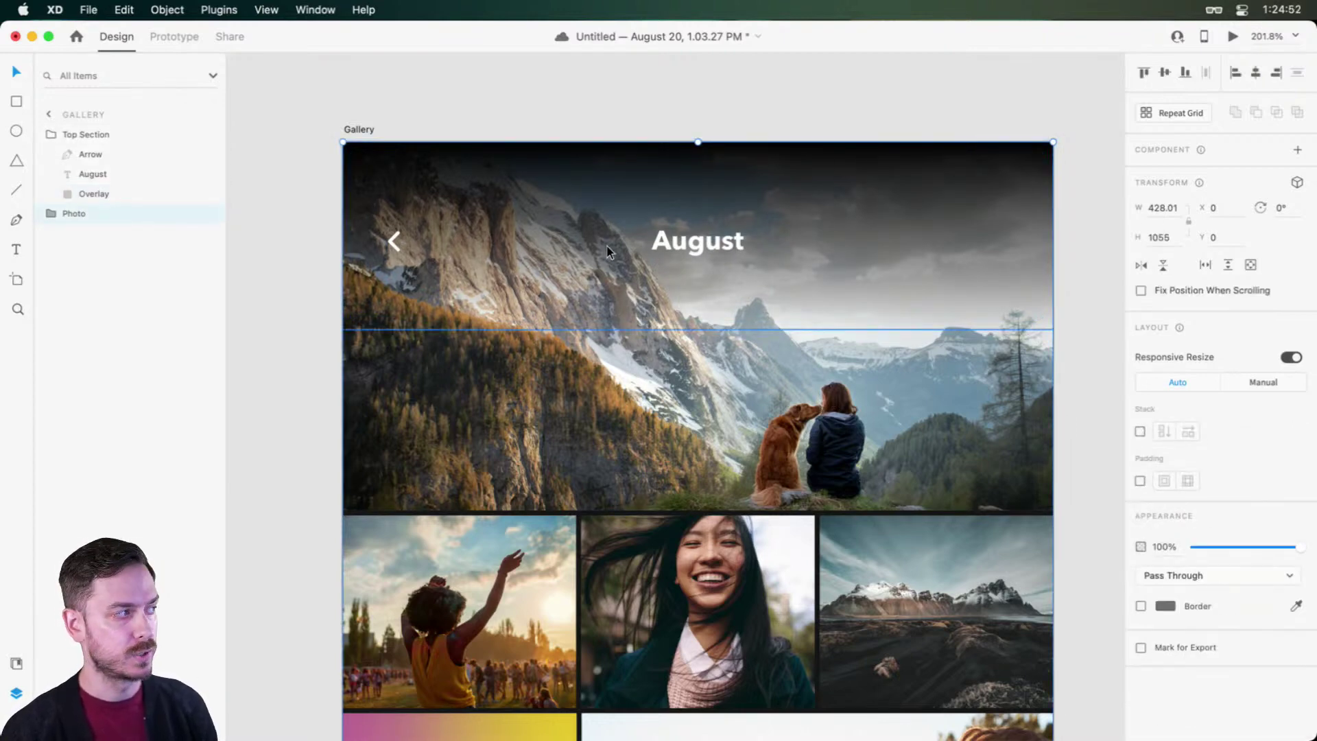
Step: Lower the overlay's opacity to 80%
click(606, 252)
click(1166, 521)
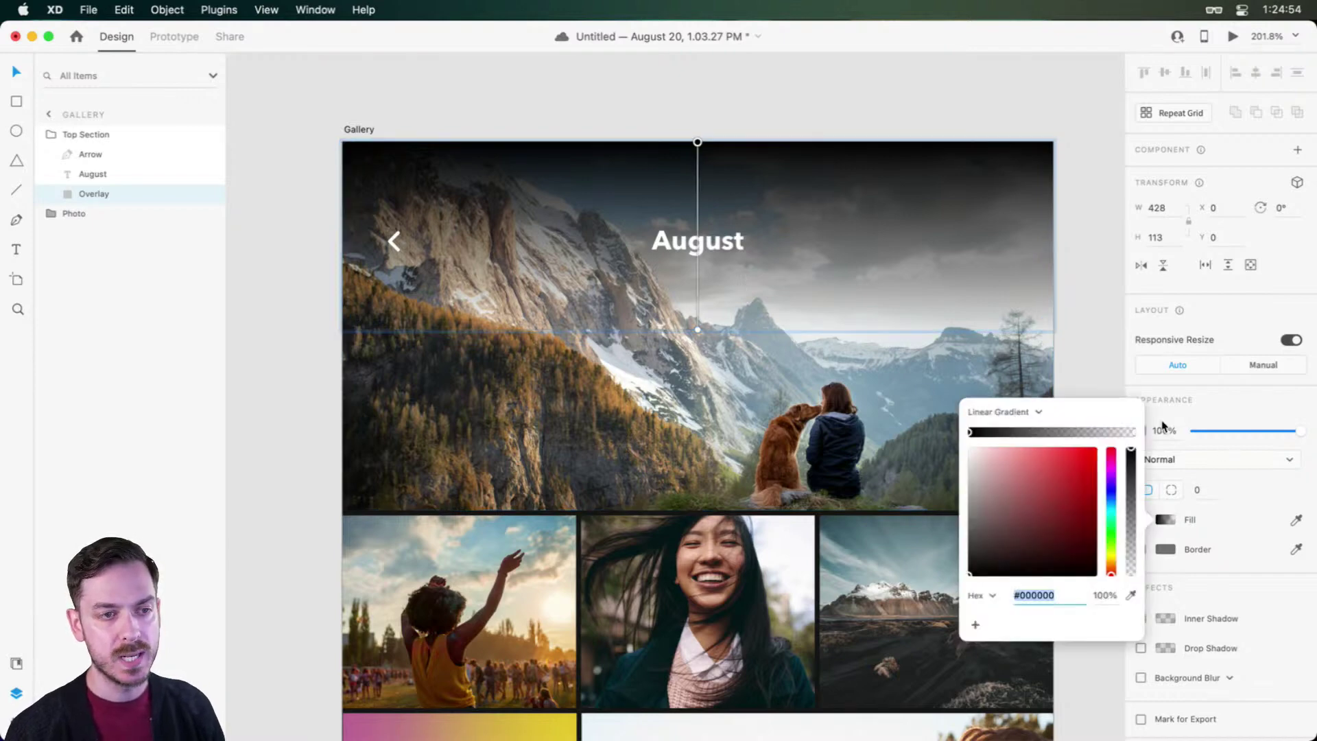
click(1301, 431)
drag(1305, 432, 1286, 432)
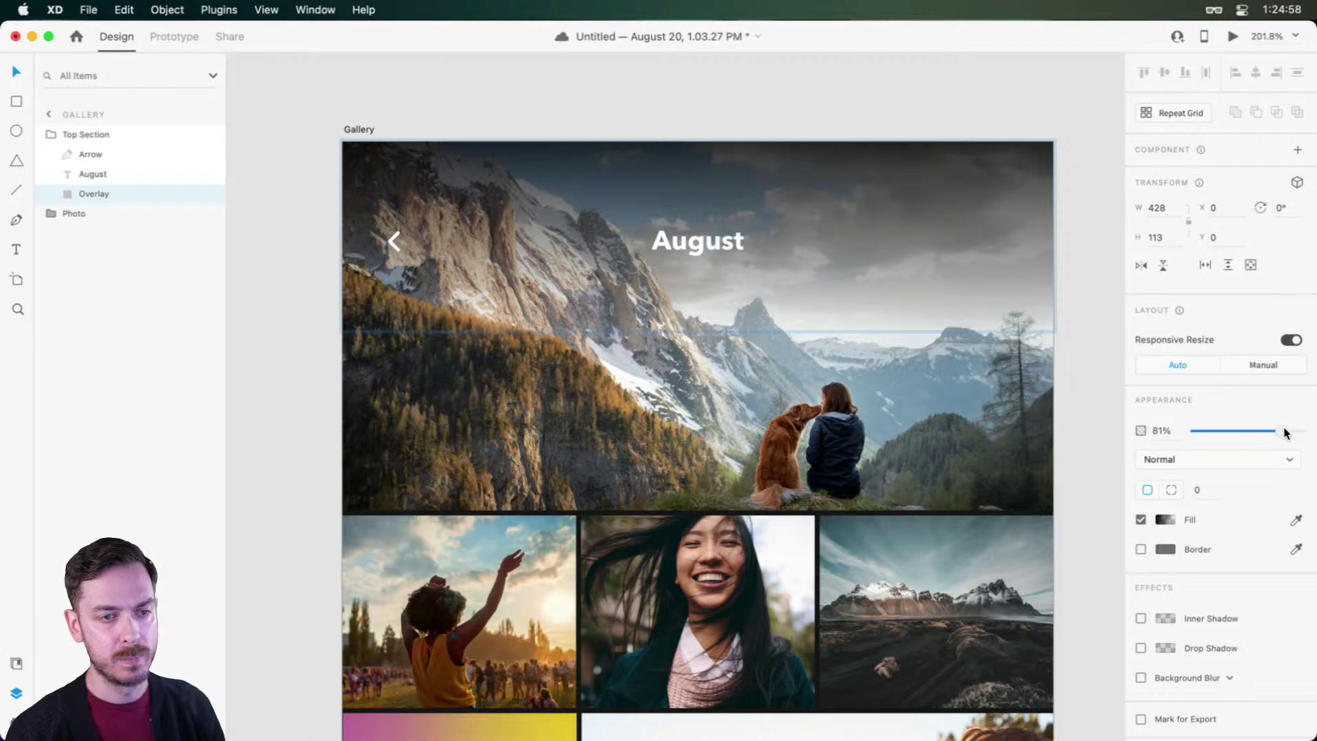
drag(1285, 433, 1215, 432)
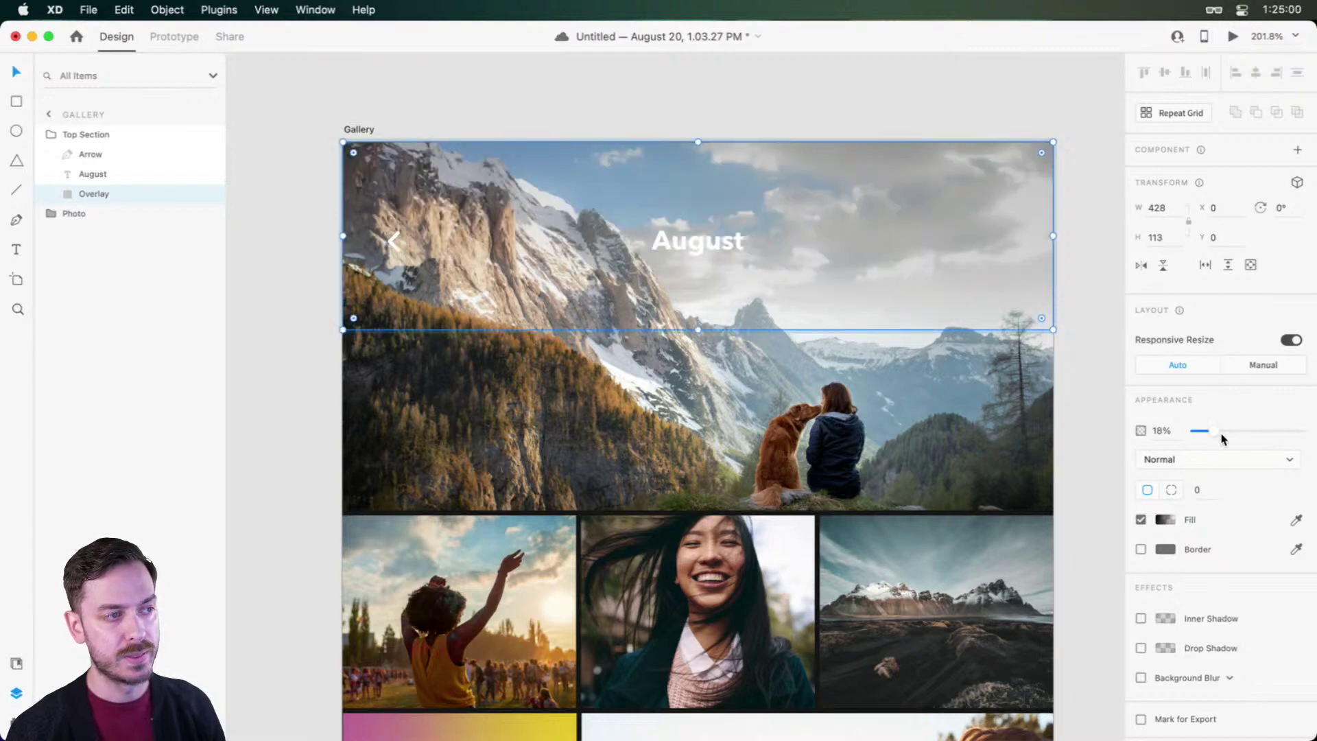
click(1274, 429)
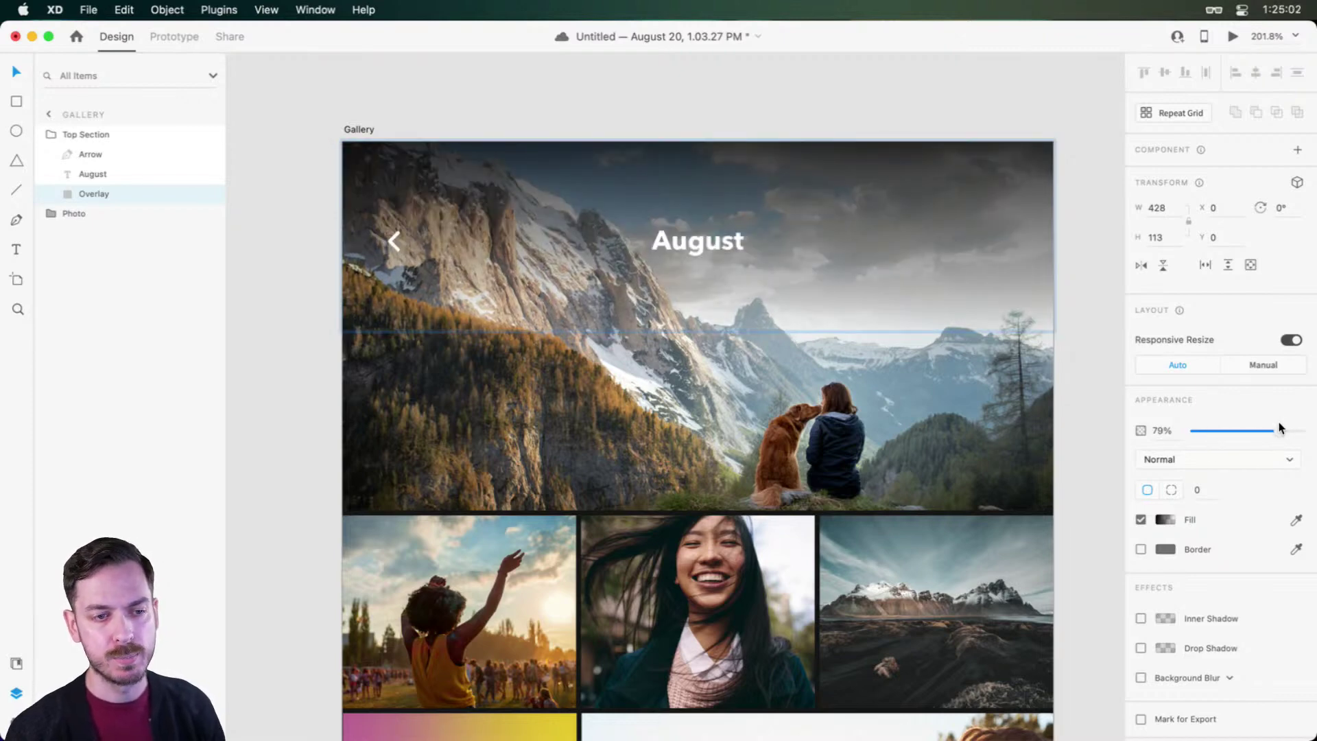
drag(1277, 430, 1281, 430)
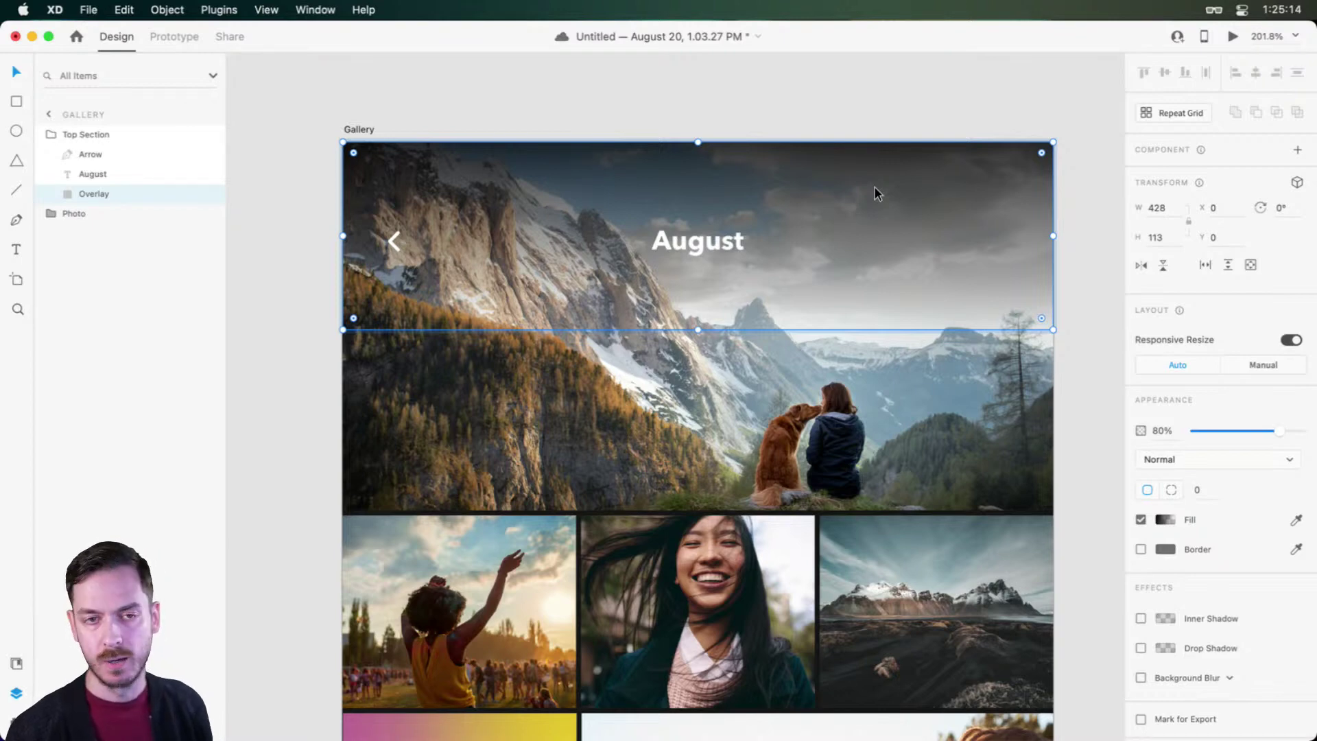
Step: Inspect the August title and back arrow, and check the Gallery artboard in a separate preview window
click(886, 82)
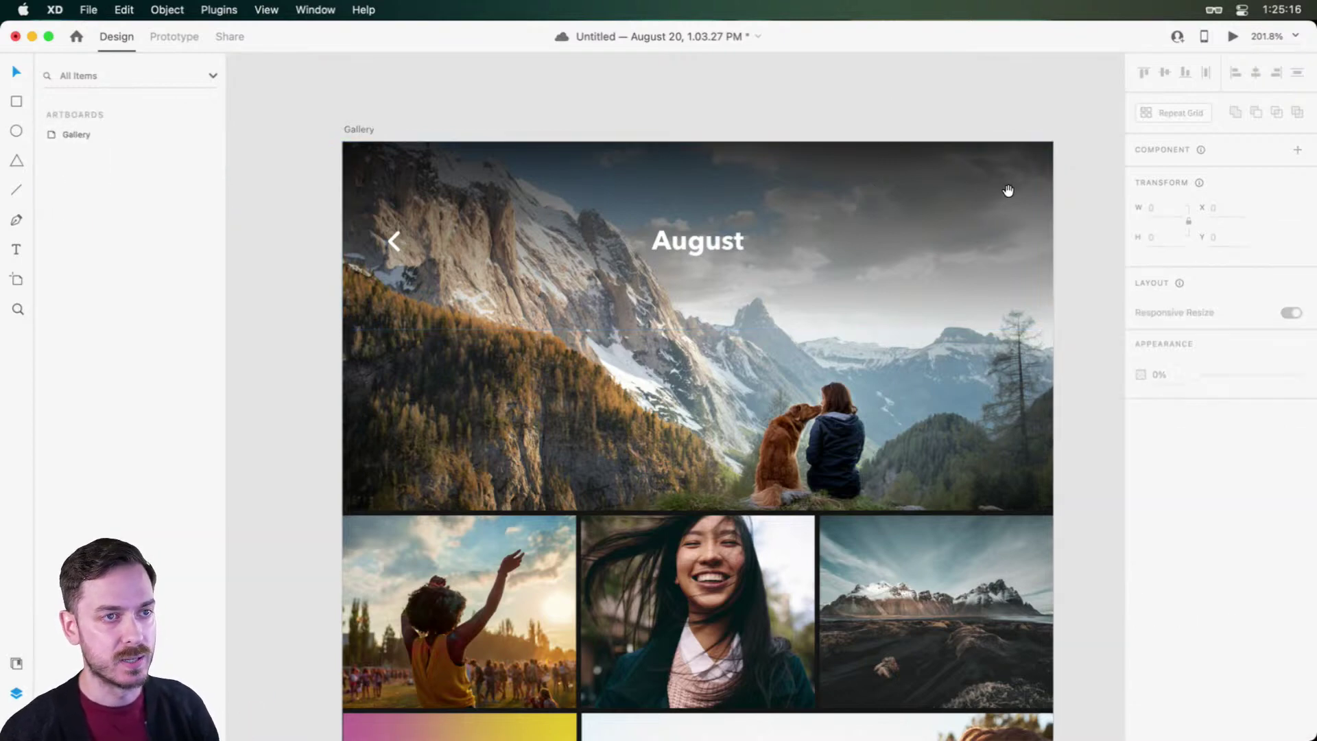
scroll(579, 186, down, 1)
click(670, 212)
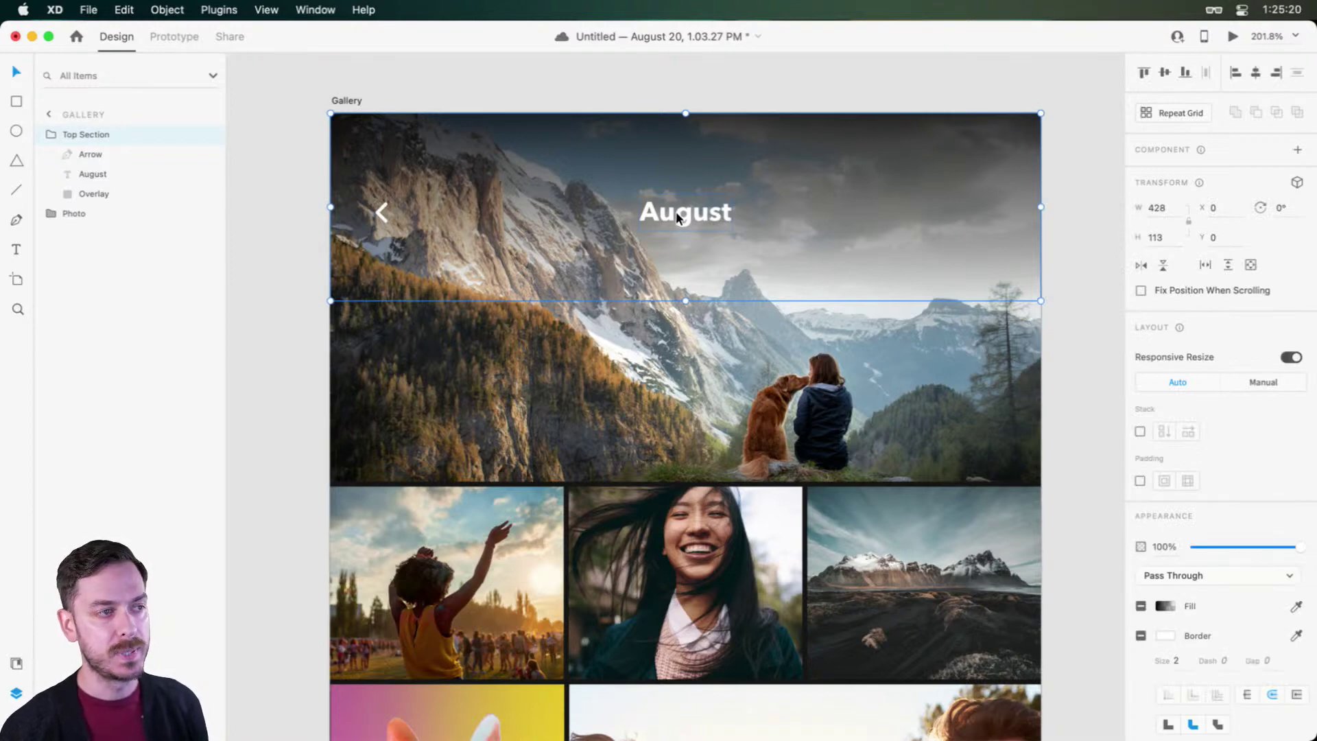
double_click(676, 211)
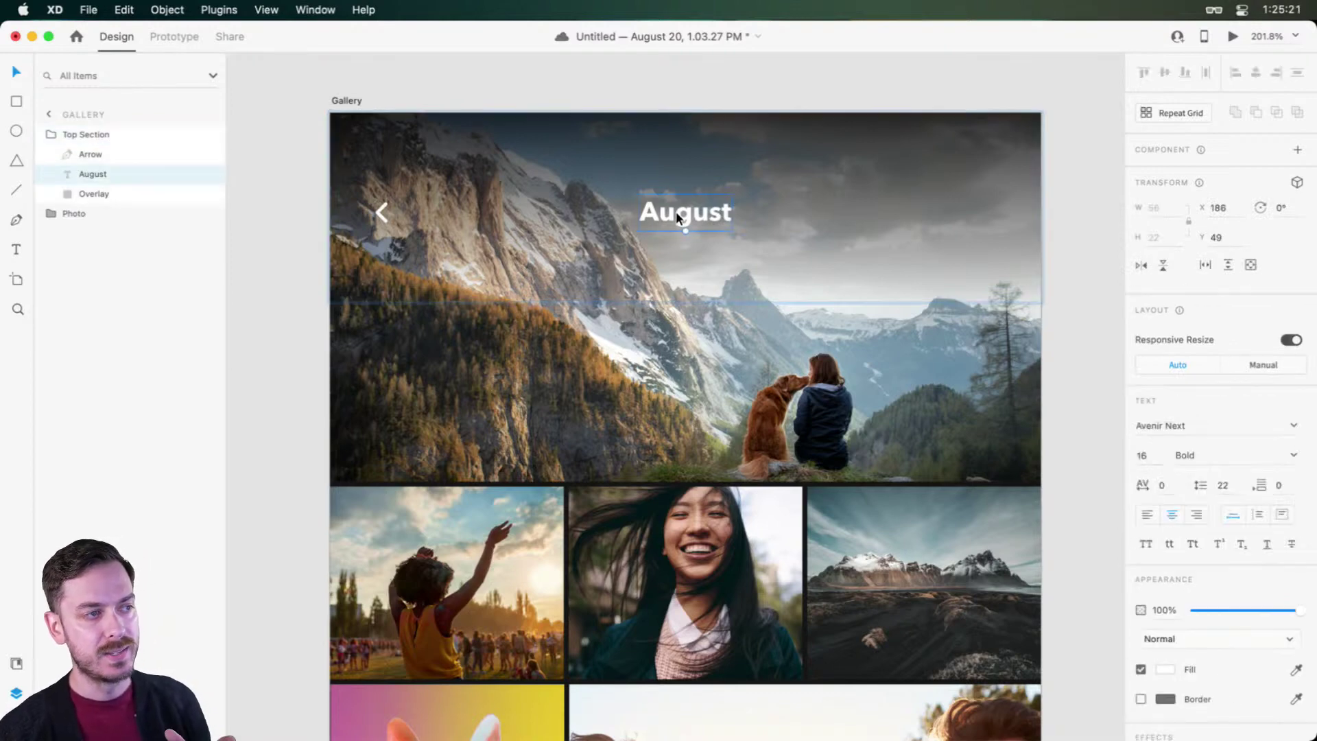
click(377, 212)
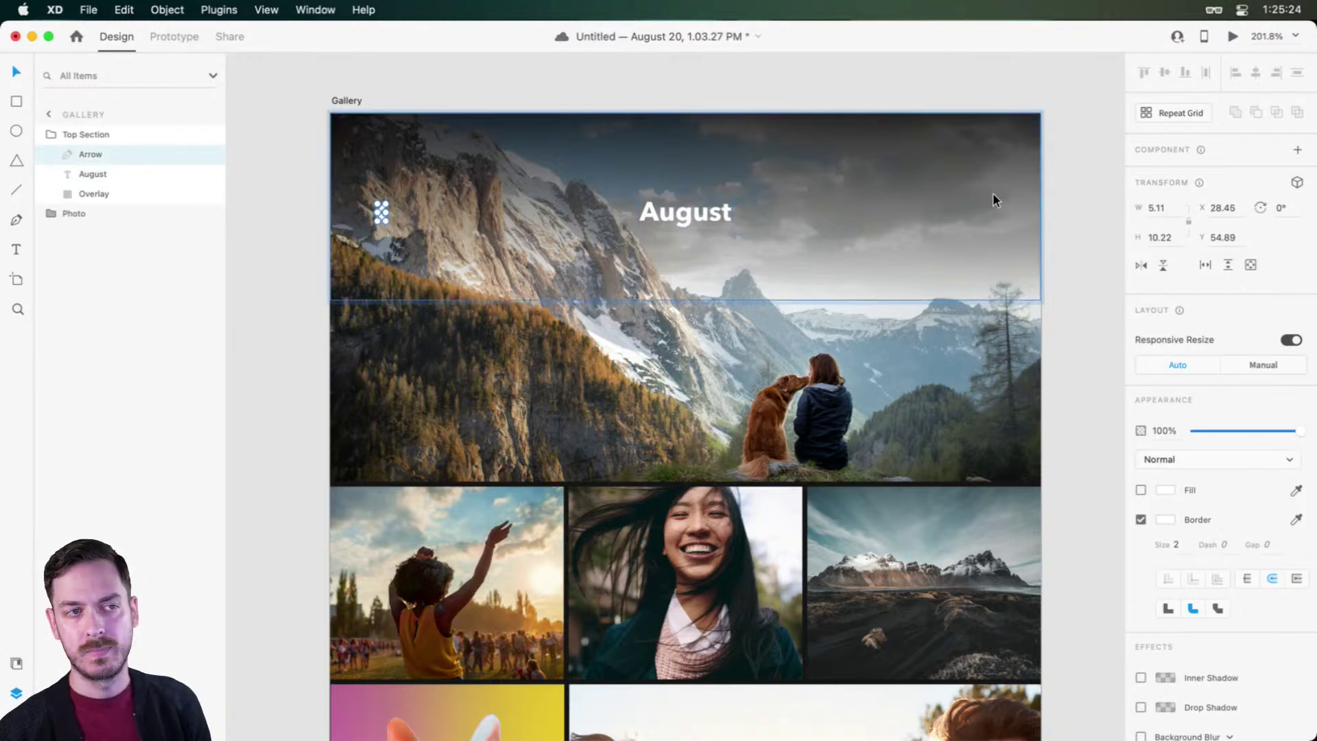
key(super+Return)
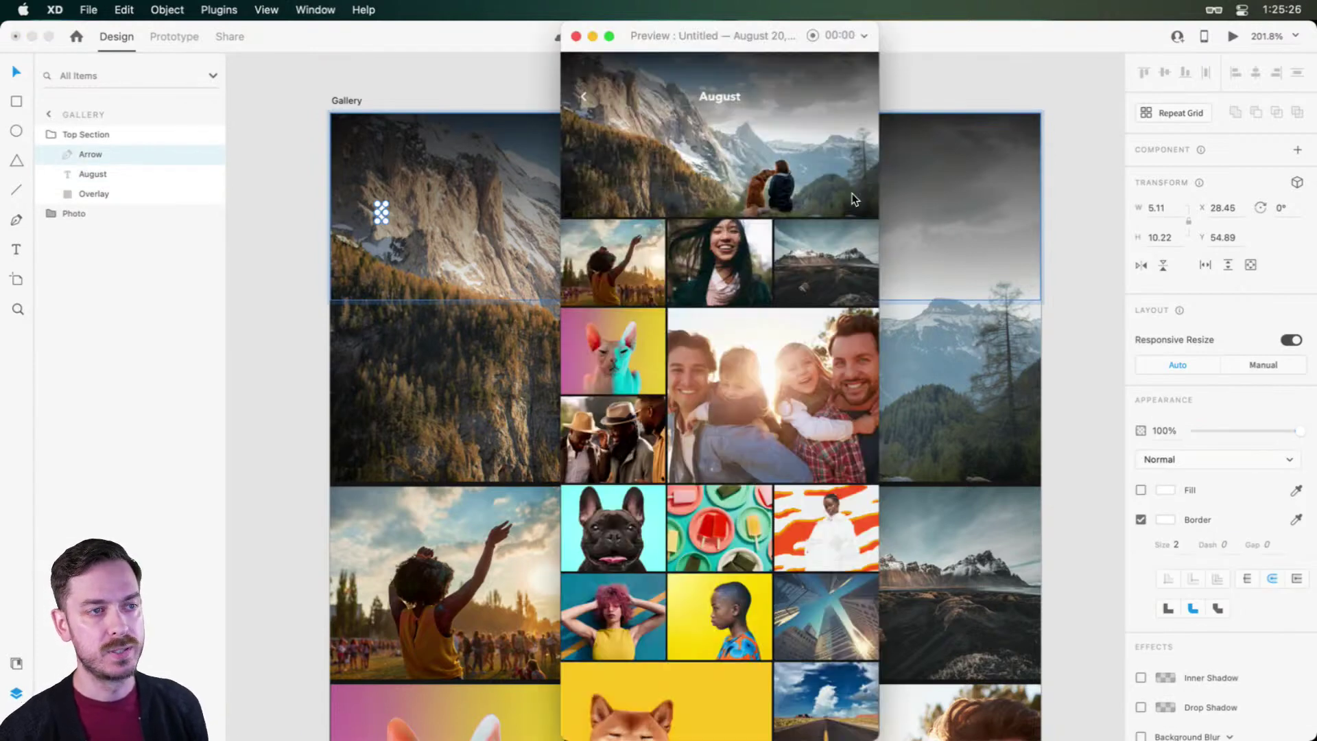
key(super+w)
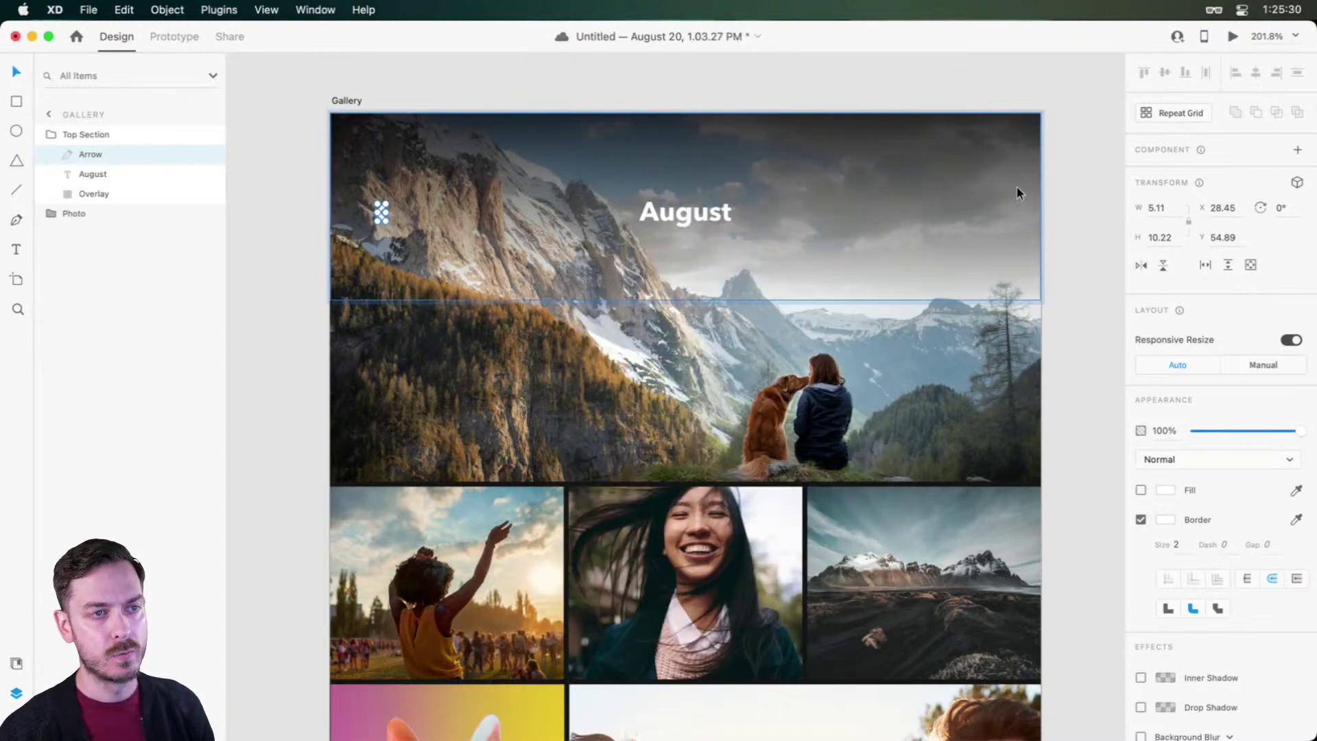
scroll(961, 212, up, 5)
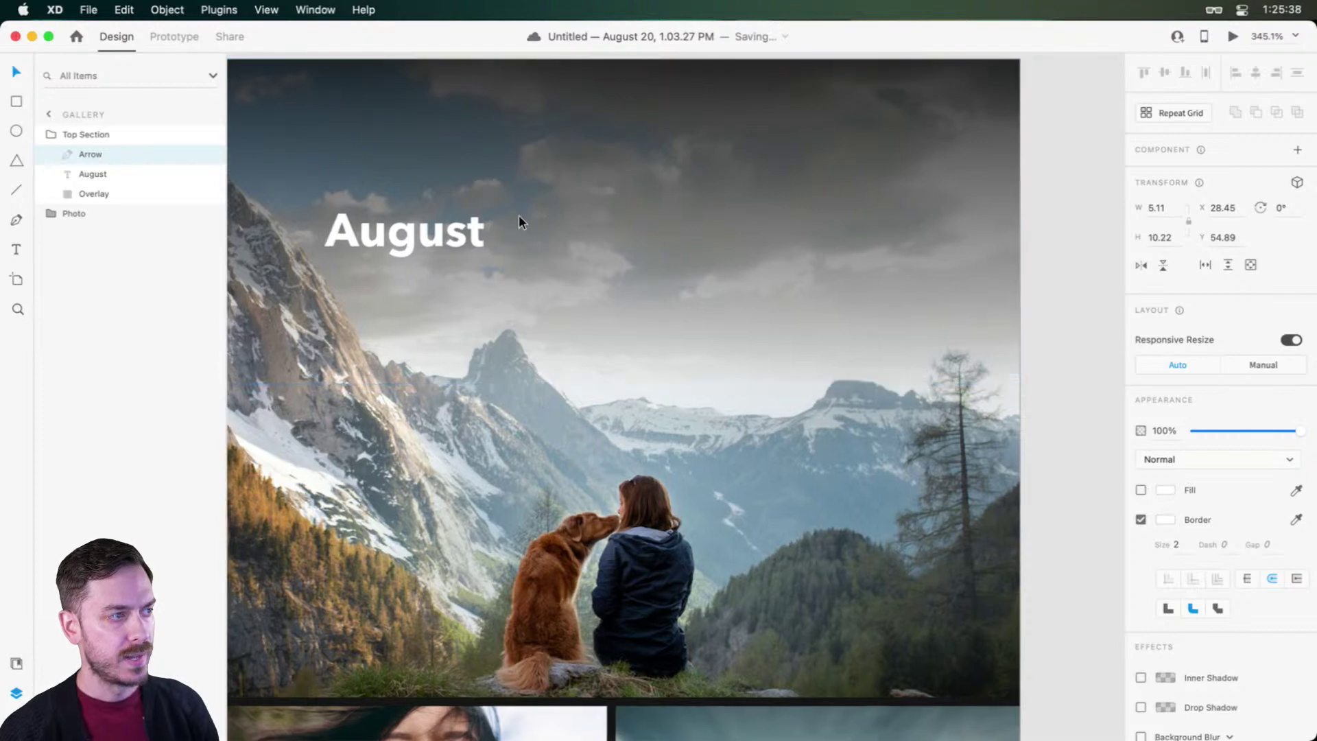
Step: Draw a 13 by 8 white rectangle beside the August title and remove its border
scroll(518, 215, up, 5)
key(r)
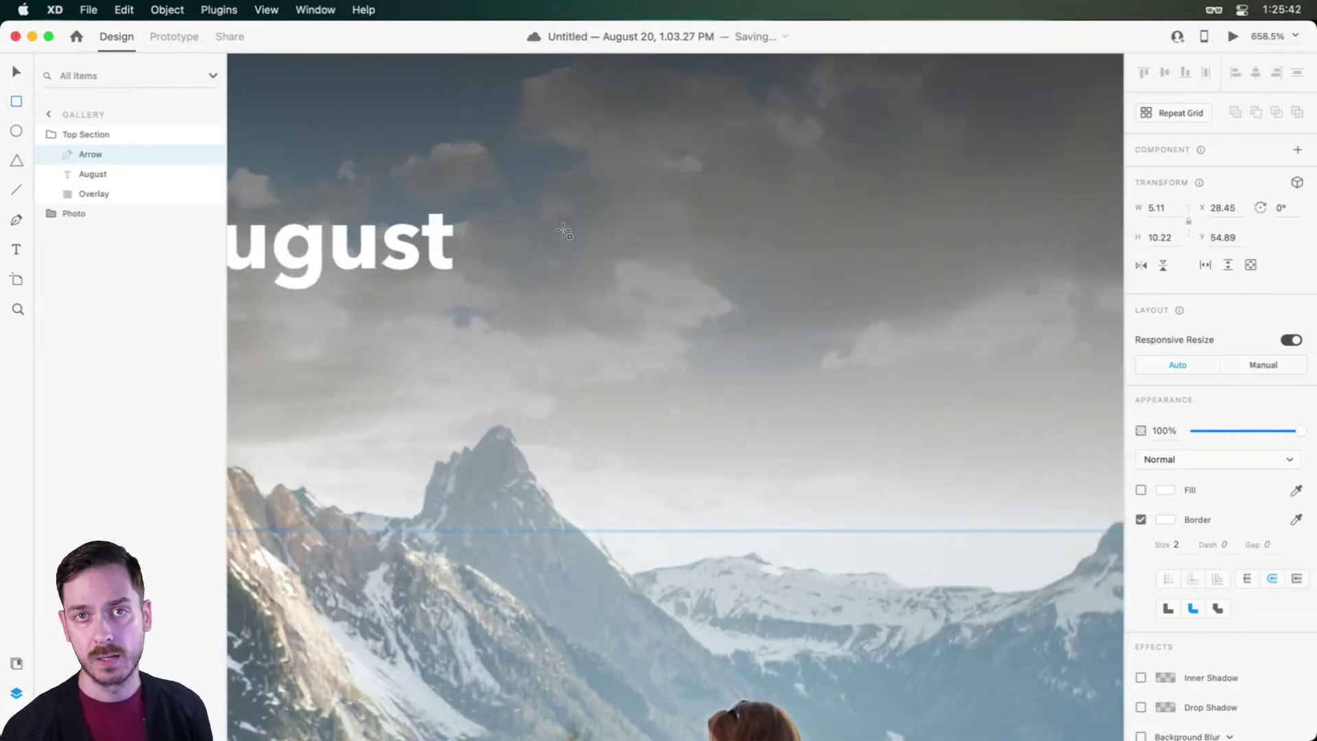
mouse_move(575, 213)
mouse_down()
mouse_move(608, 247)
mouse_move(642, 255)
mouse_up()
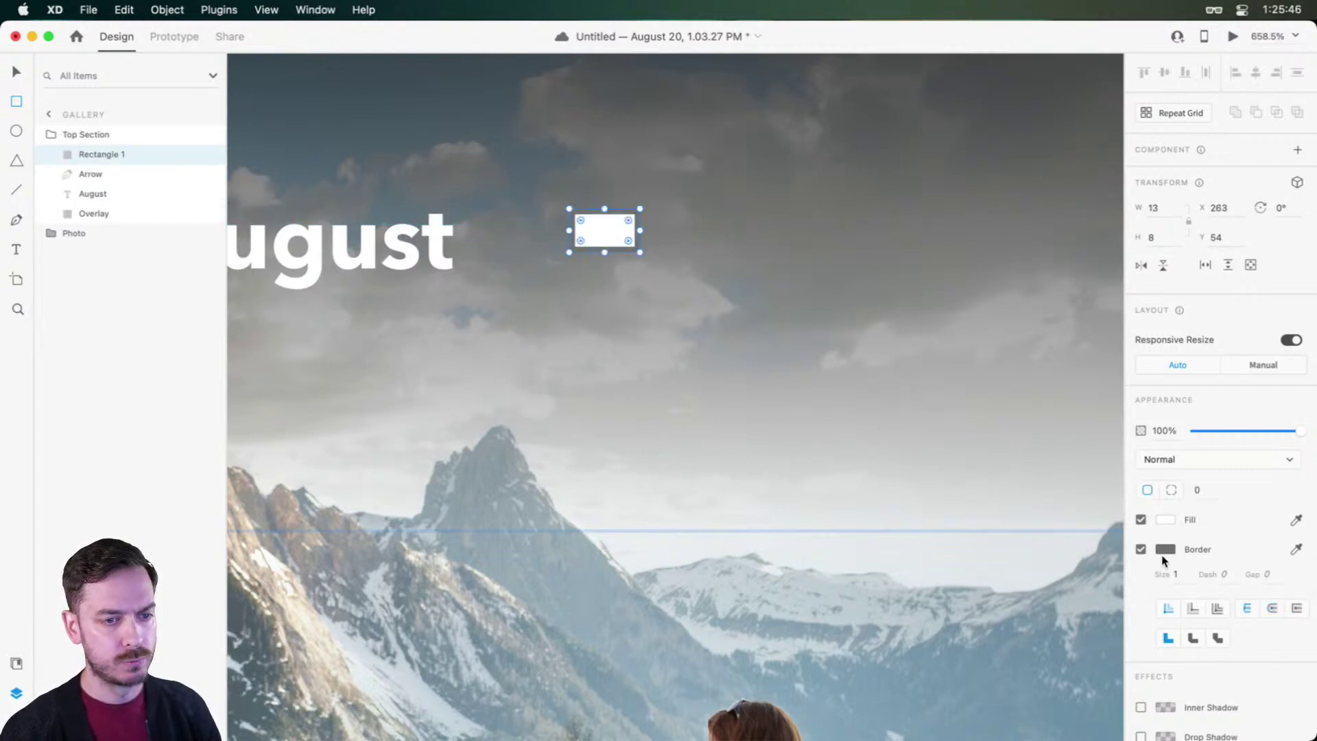
click(1140, 550)
key(v)
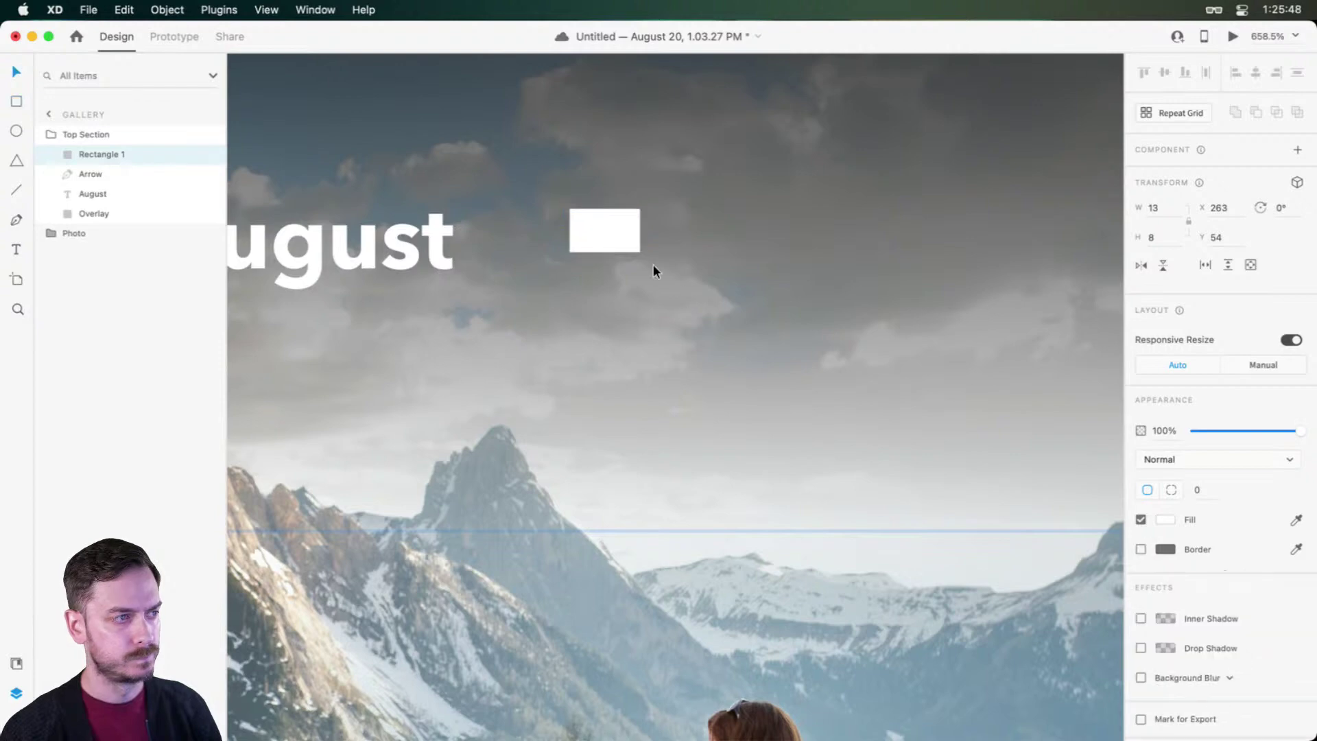
Step: Add a 13 by 3 bar just above the rectangle and a matching copy below it at Y 63
scroll(603, 208, up, 3)
drag(600, 253, 605, 162)
drag(609, 112, 619, 315)
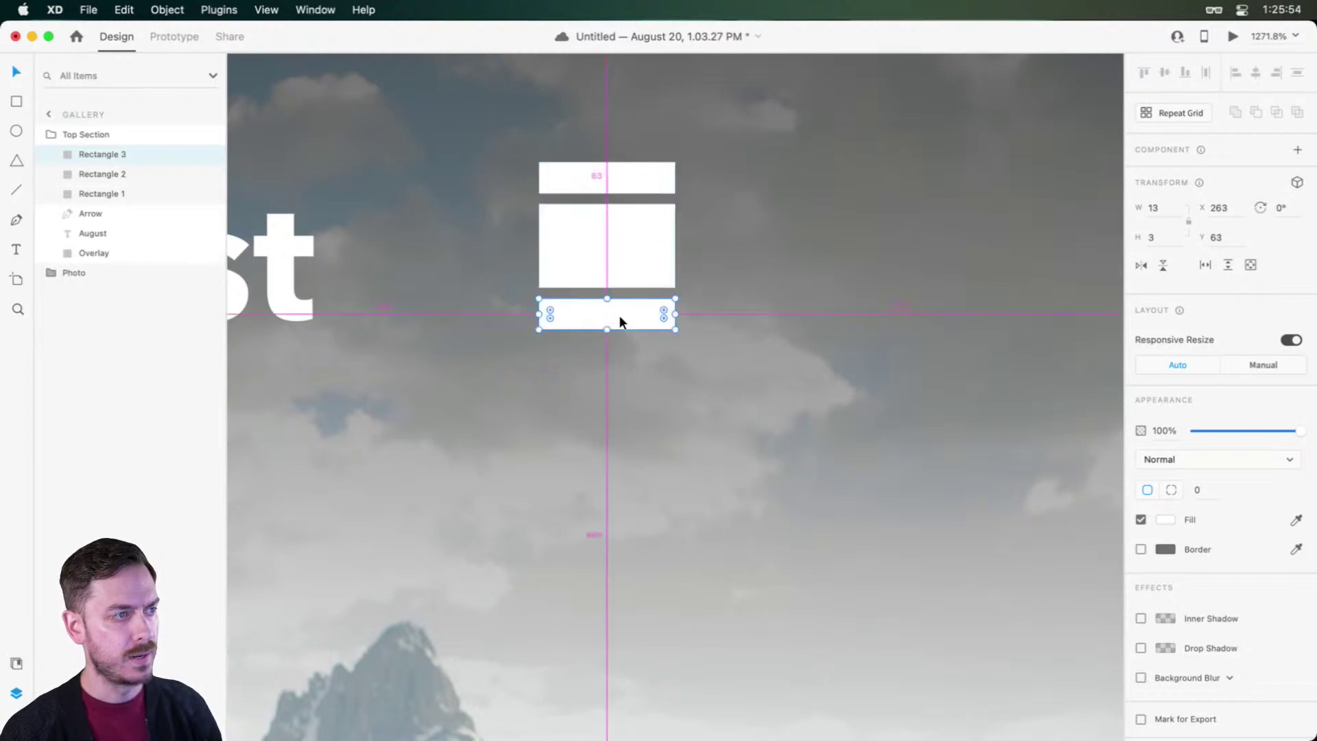
Step: Select all three bars and move them together to X 396, level with the August title
scroll(619, 317, down, 3)
scroll(623, 312, down, 2)
scroll(623, 313, up, 5)
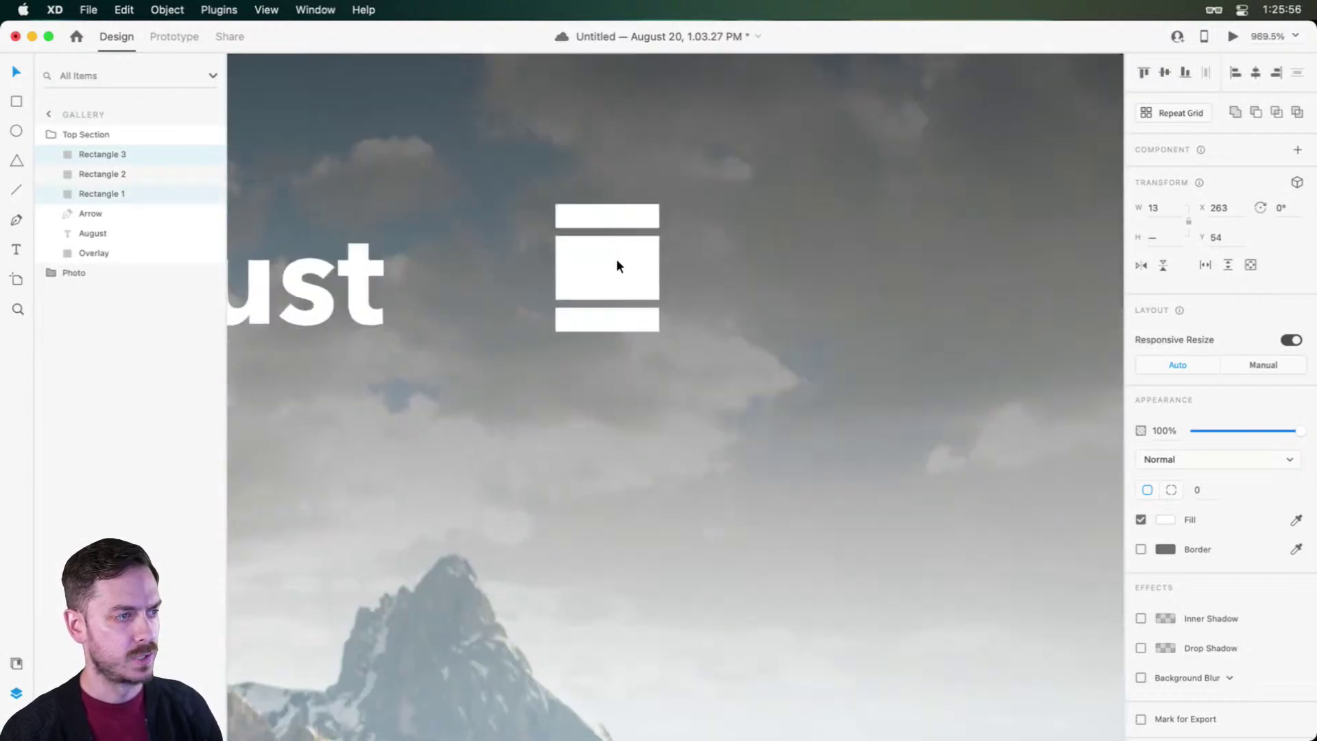
shift+click(616, 260)
shift+click(619, 217)
scroll(619, 233, down, 3)
drag(619, 240, 896, 255)
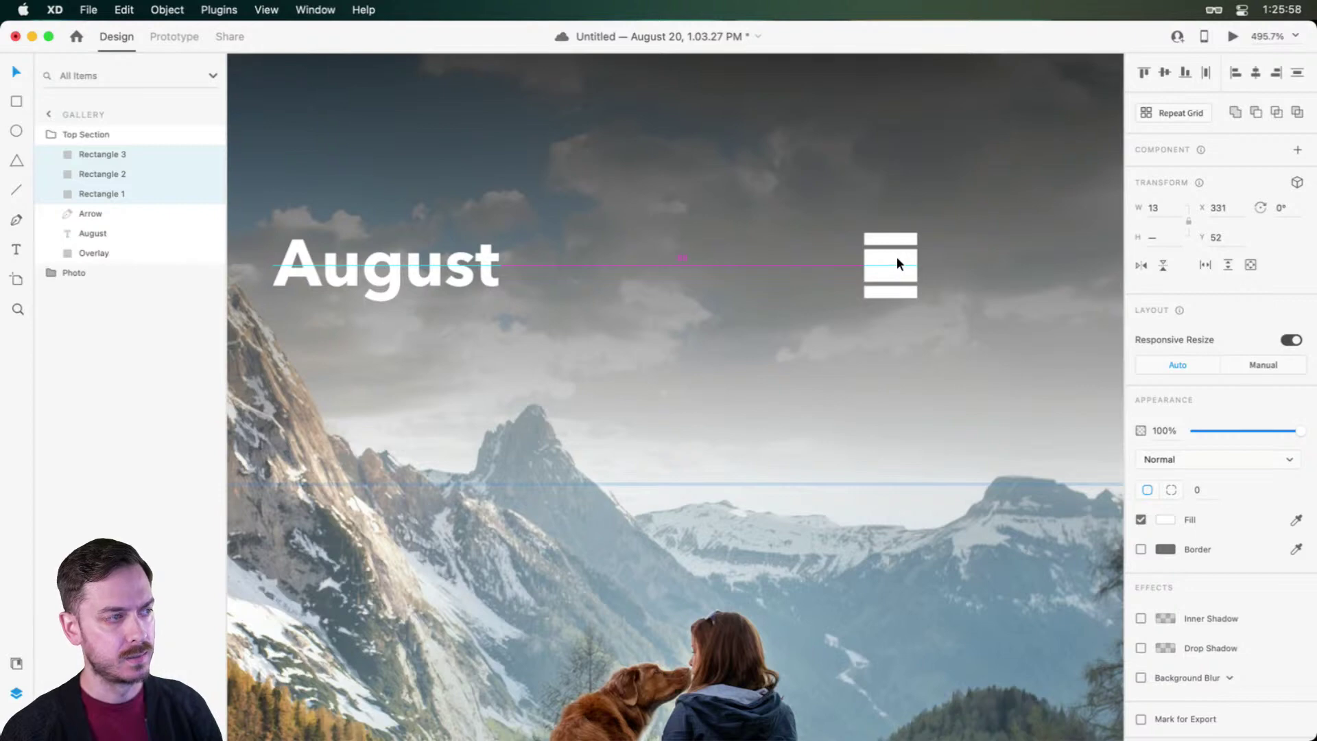
scroll(896, 256, down, 3)
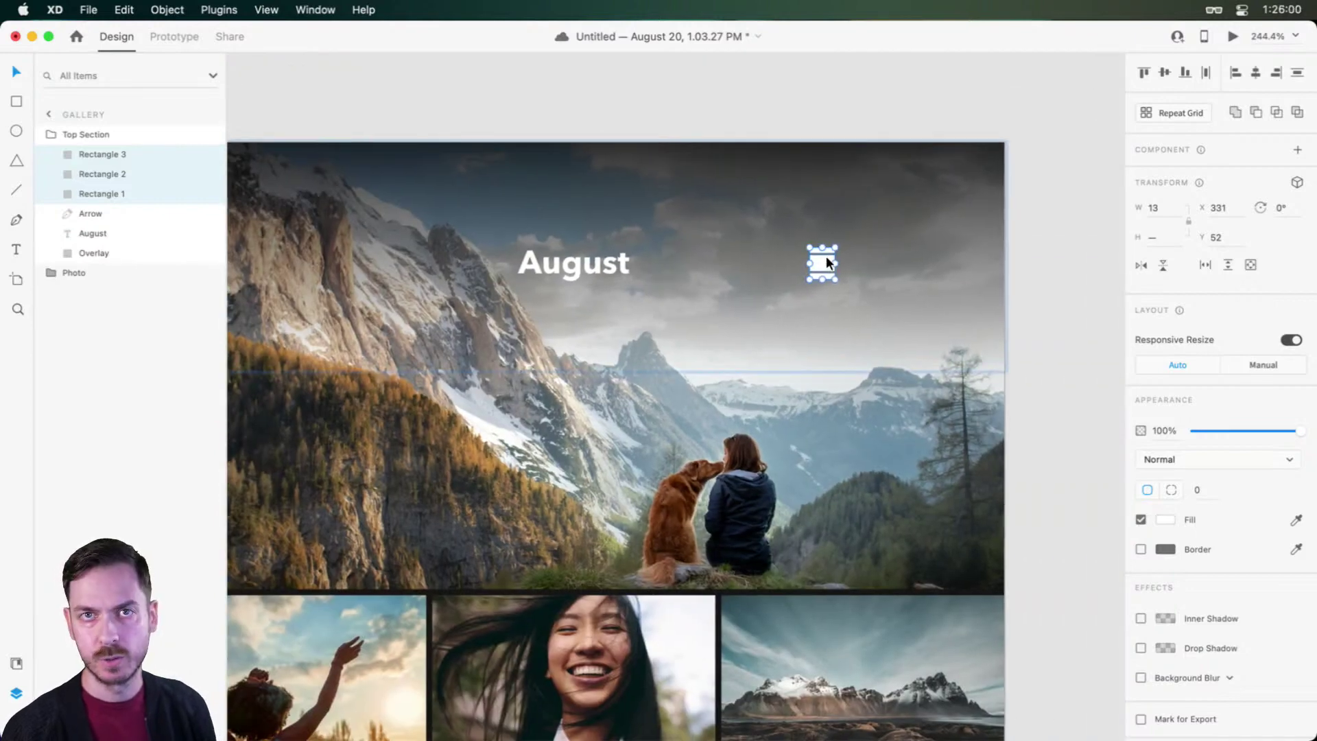
drag(826, 261, 942, 272)
Step: Set the back arrow's X position to 28
scroll(956, 257, down, 2)
click(482, 251)
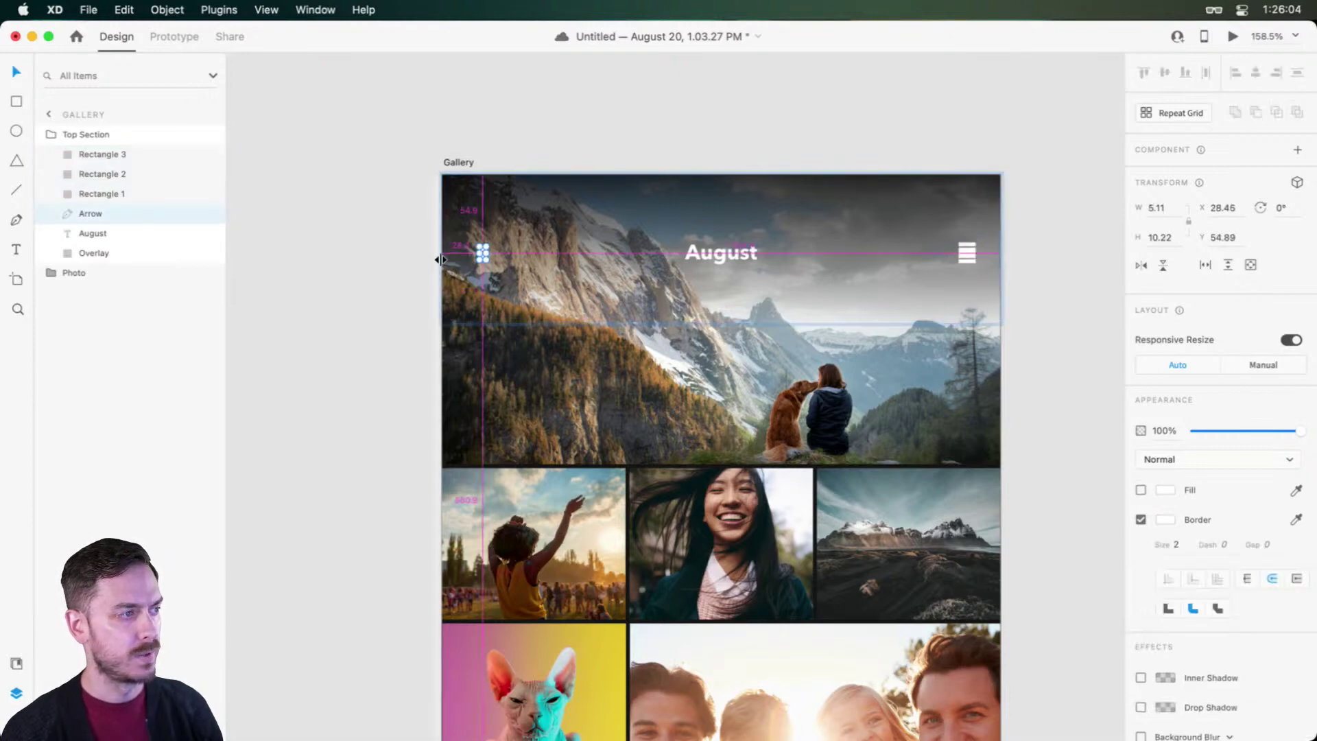
scroll(443, 260, up, 3)
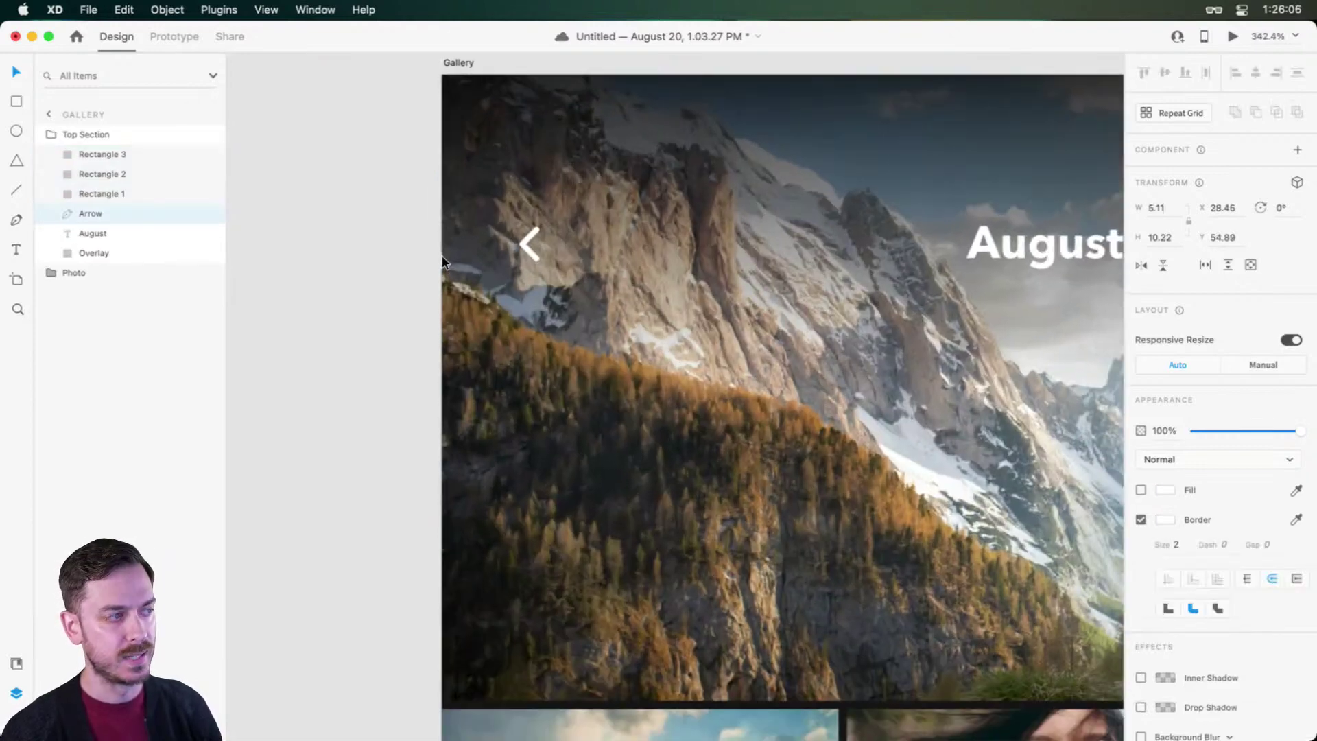
click(1238, 218)
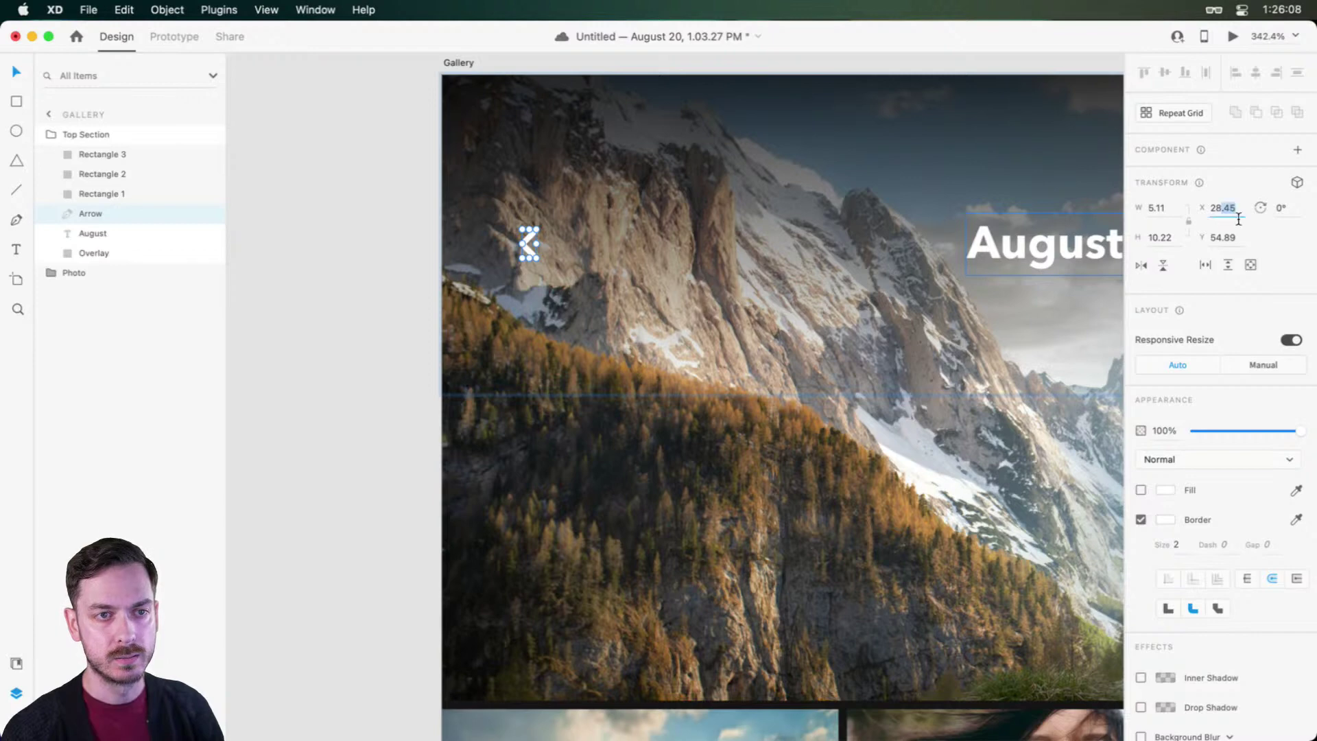
text(28)
key(Return)
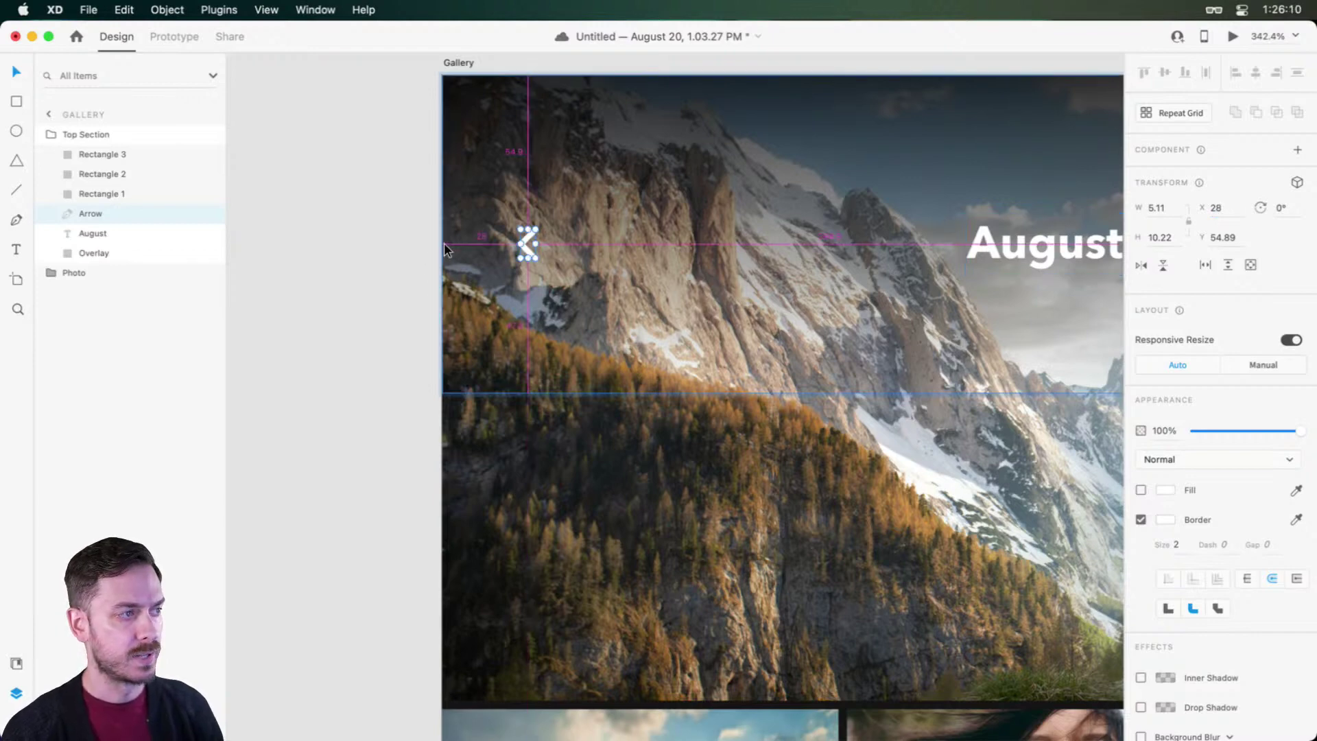
Step: Nudge the back arrow left to X 24 and check the header in the preview window
key(Left)
key(Left)
key(Left)
key(Left)
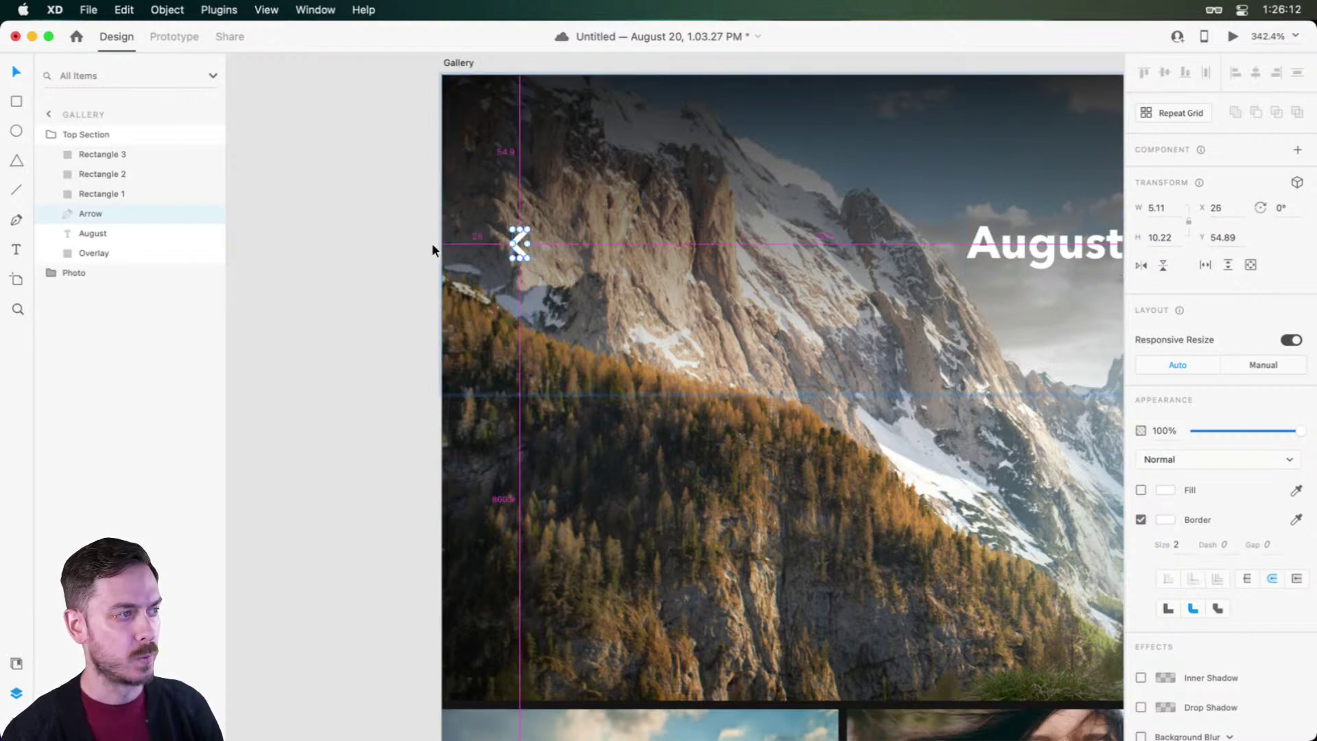
key(super+Return)
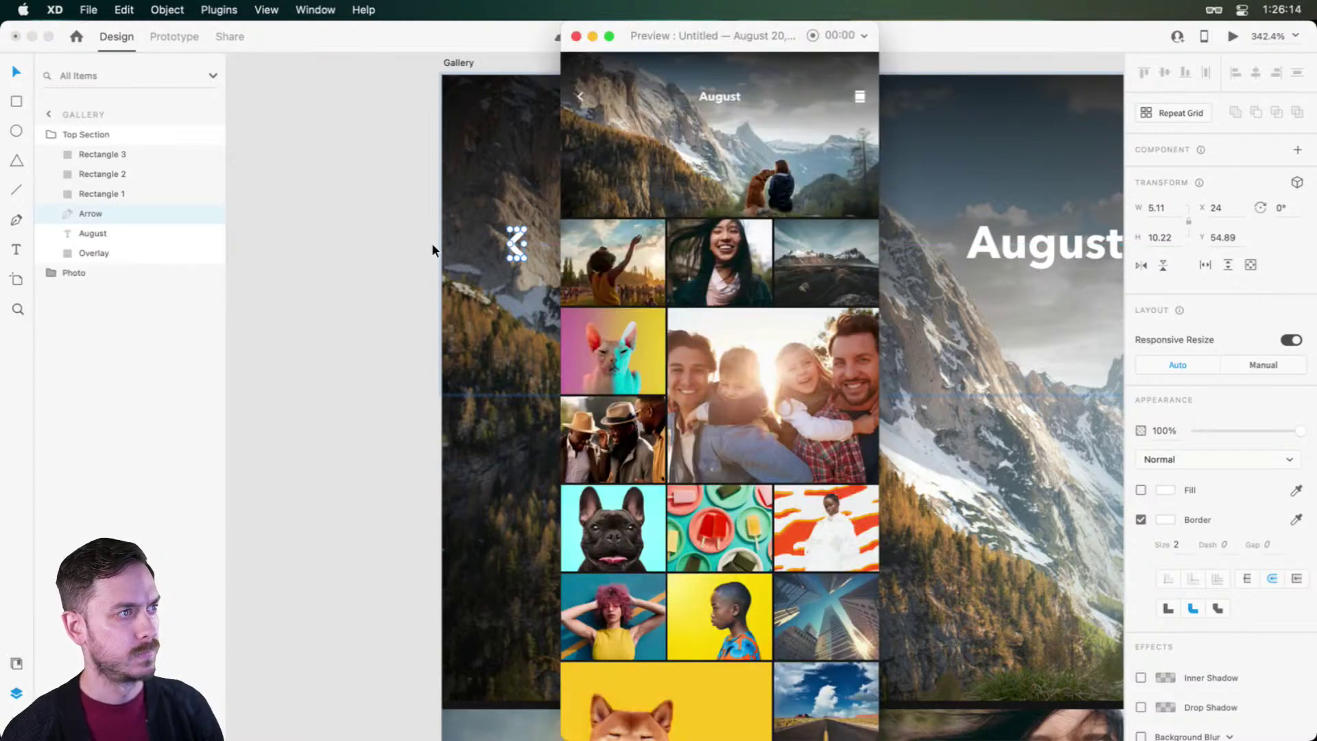
key(super+w)
Step: Move the back arrow right to an X position of 32
key(shift+Right)
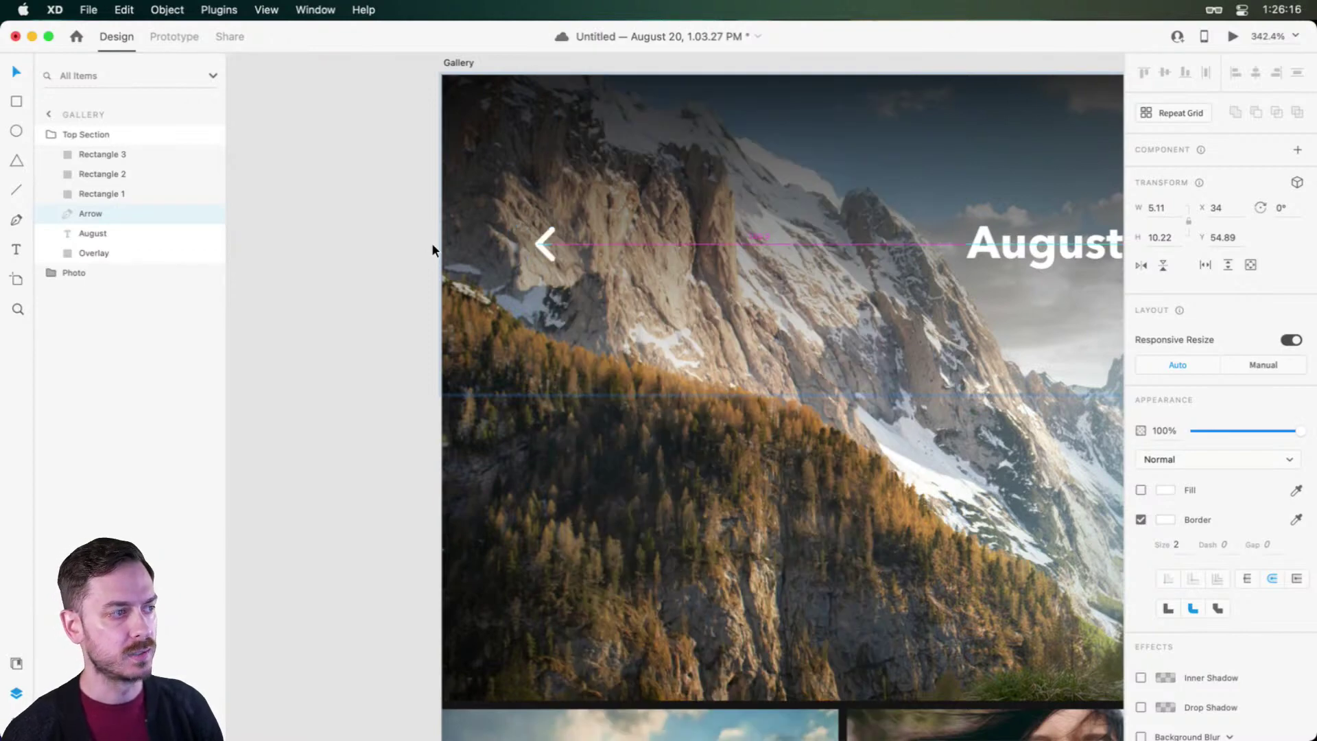
key(Left)
key(Left)
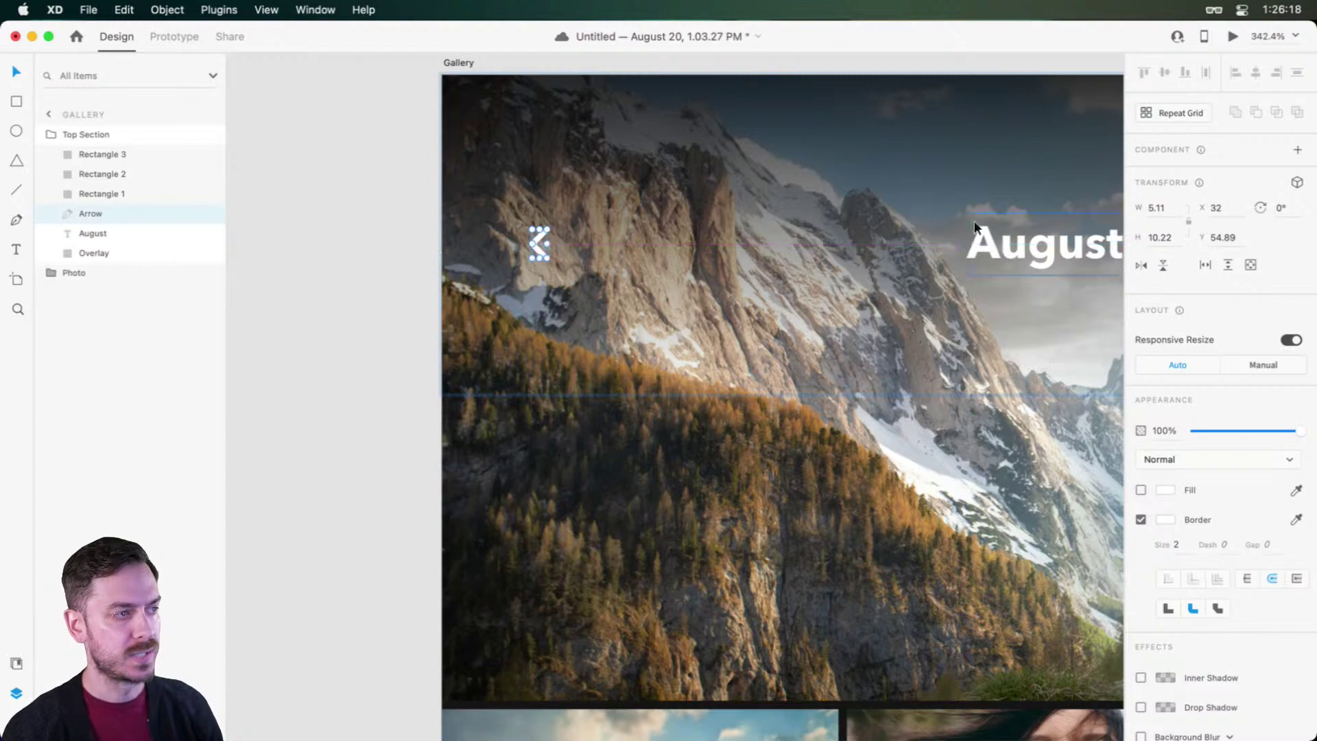
Step: Select the three bars of the icon opposite the back arrow and group them
scroll(915, 273, right, 6)
scroll(915, 264, right, 4)
click(913, 249)
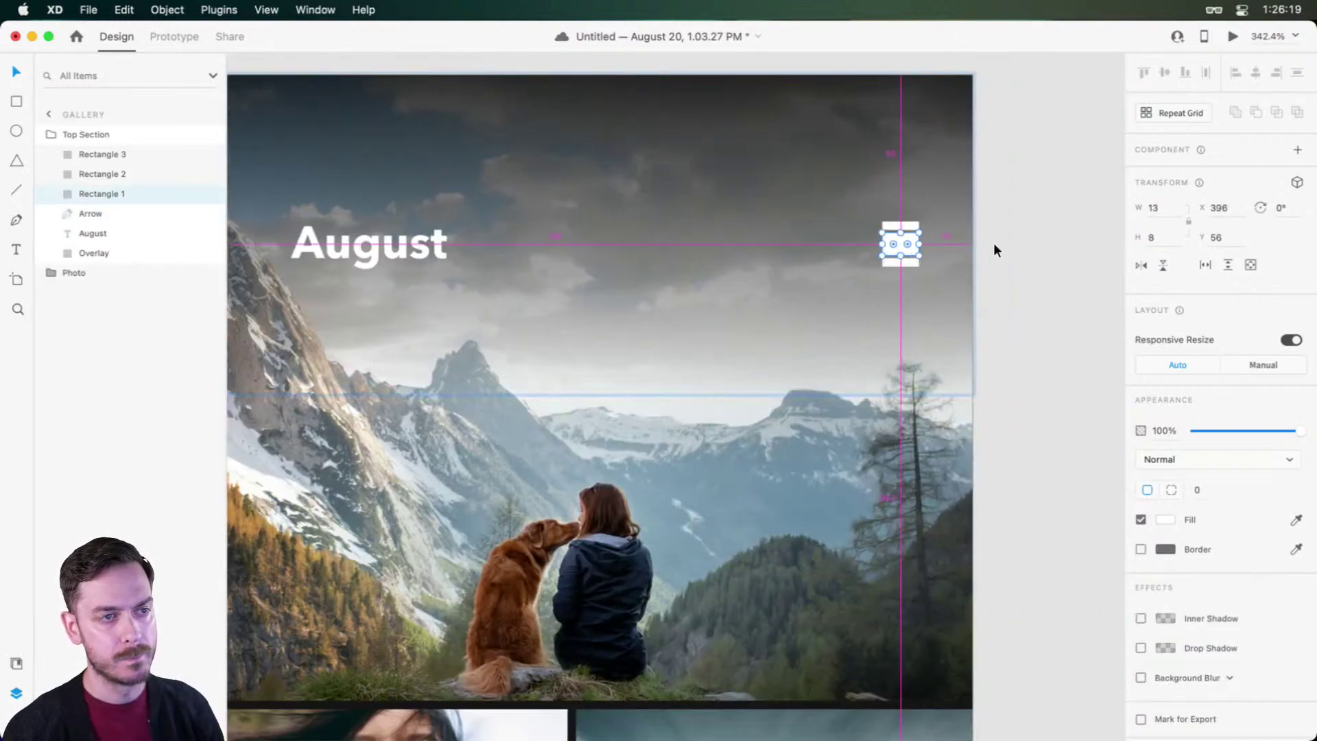
shift+click(912, 254)
shift+click(911, 220)
key(super+g)
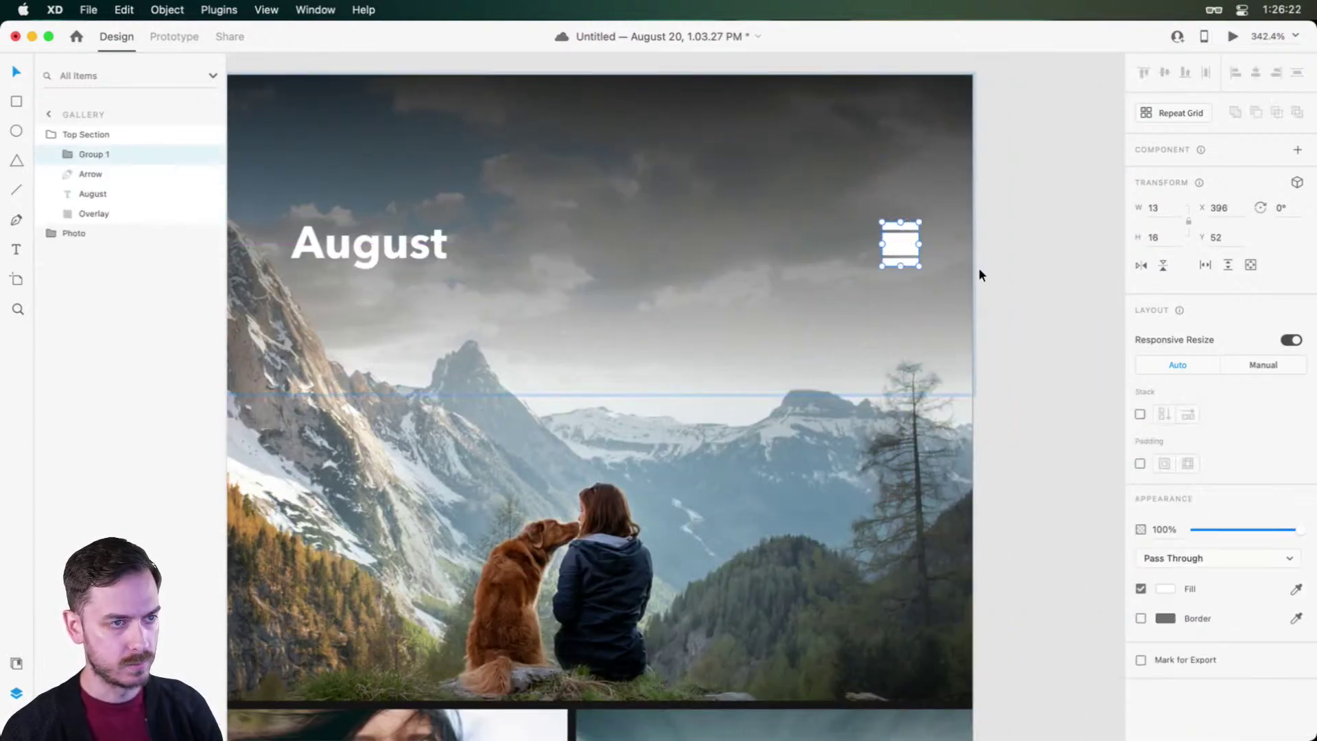
Step: Move the grouped bar icon inward from the artboard edge to X 383
key(shift+Left)
key(shift+Left)
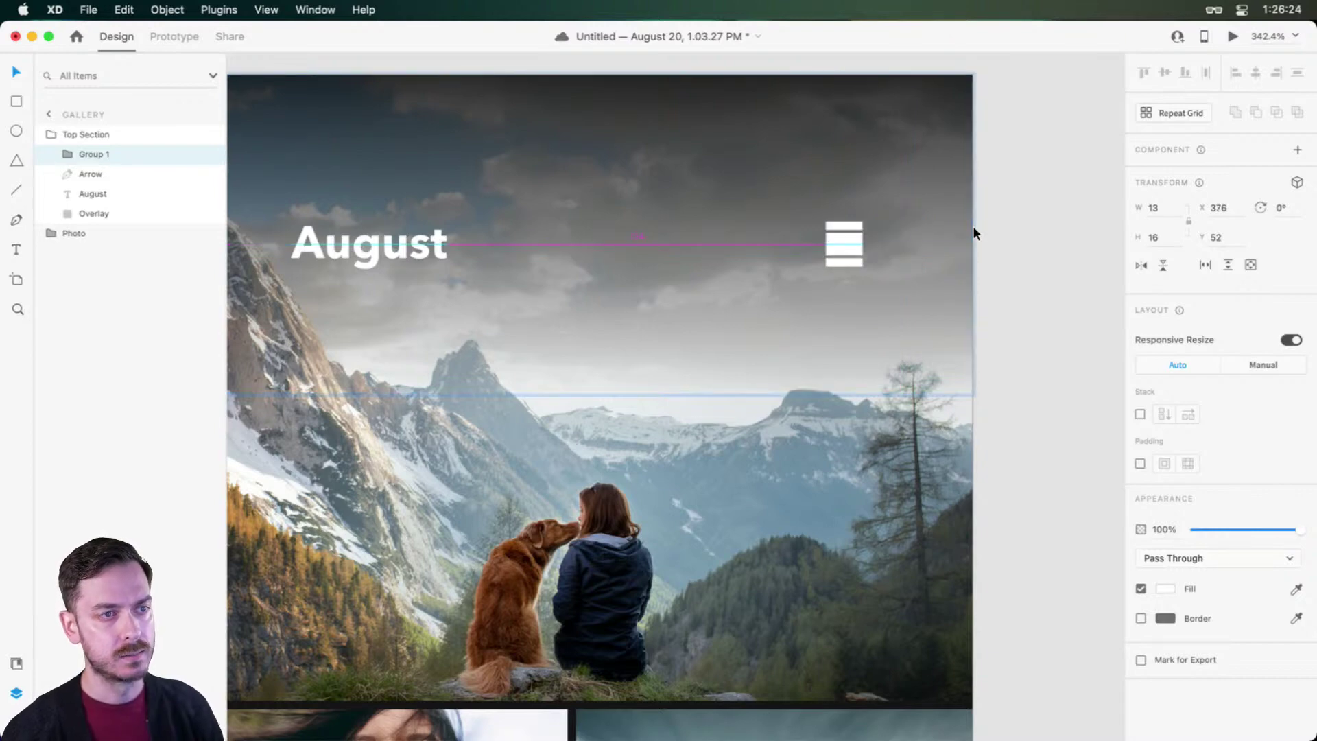
key(Right)
key(Right)
key(Right)
key(Right)
key(Right)
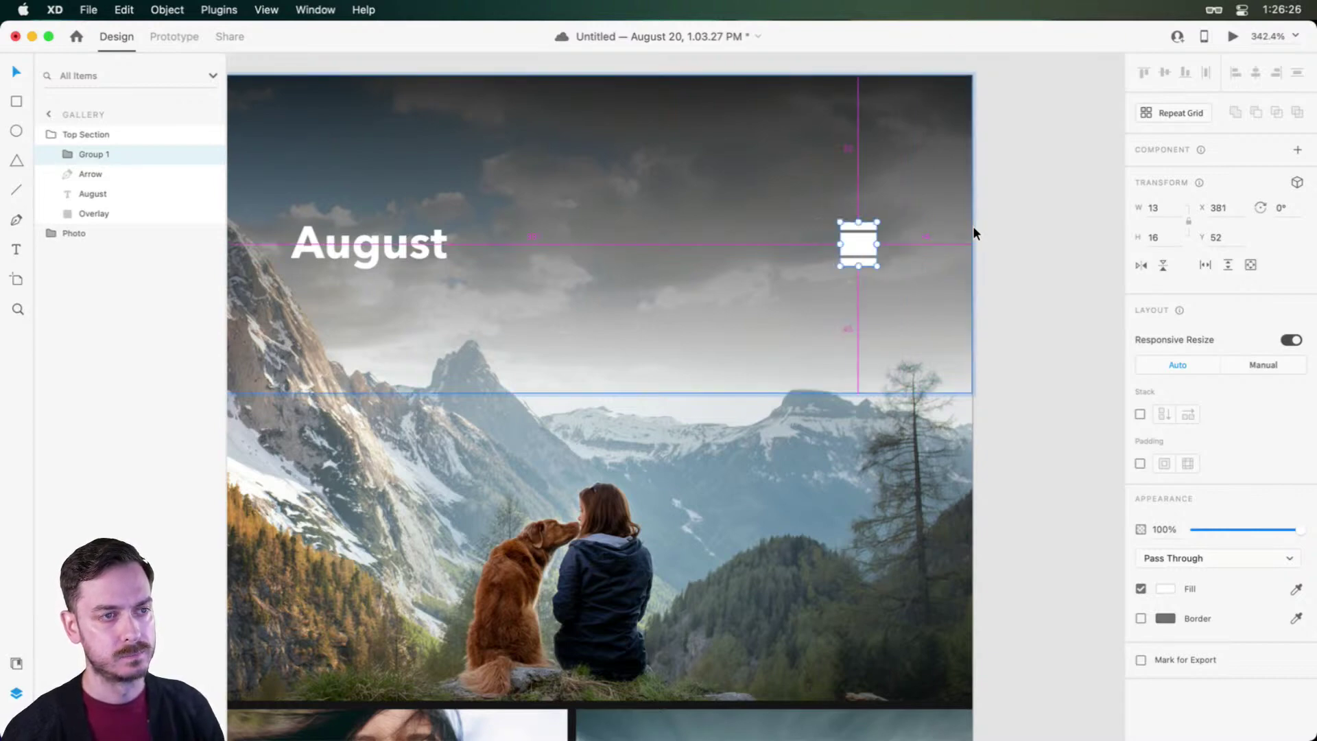
key(Right)
key(Right)
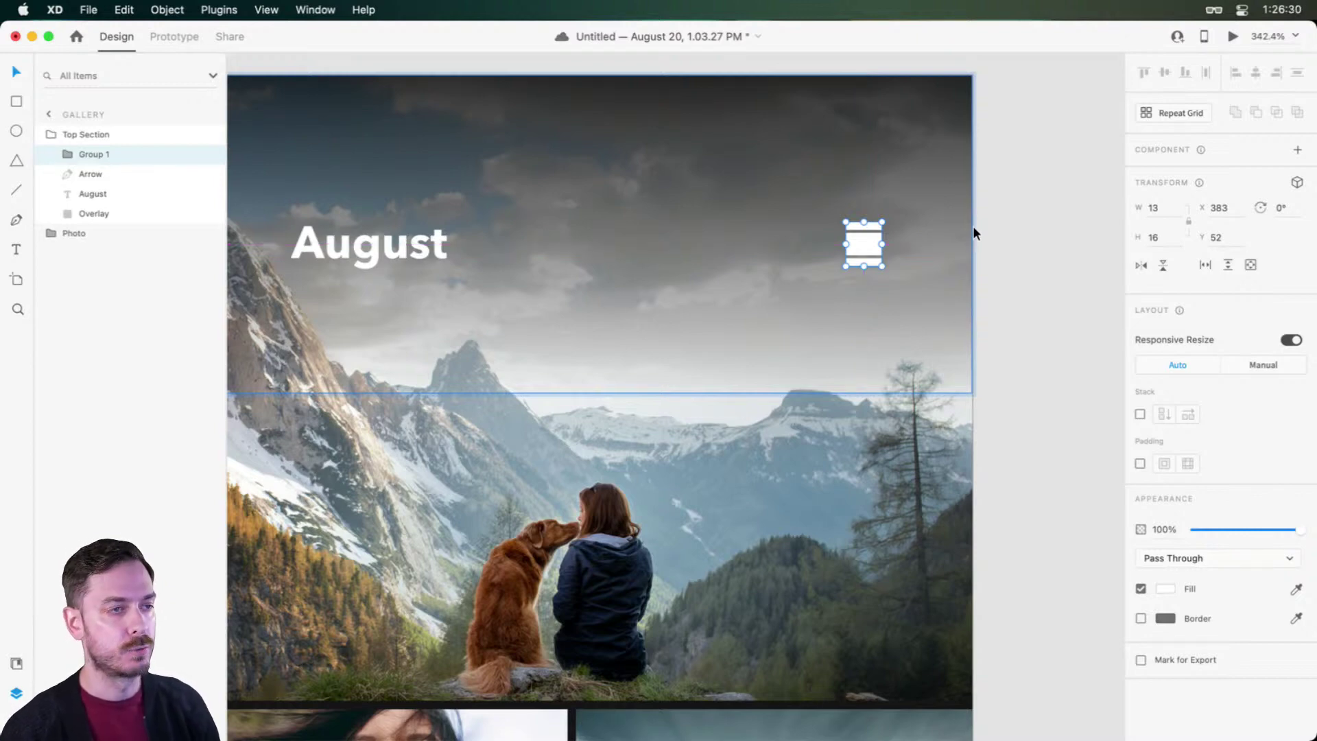
Step: Scale the bar icon group down to 11 by 14 and place it at X 385
scroll(973, 226, down, 5)
scroll(941, 230, left, 2)
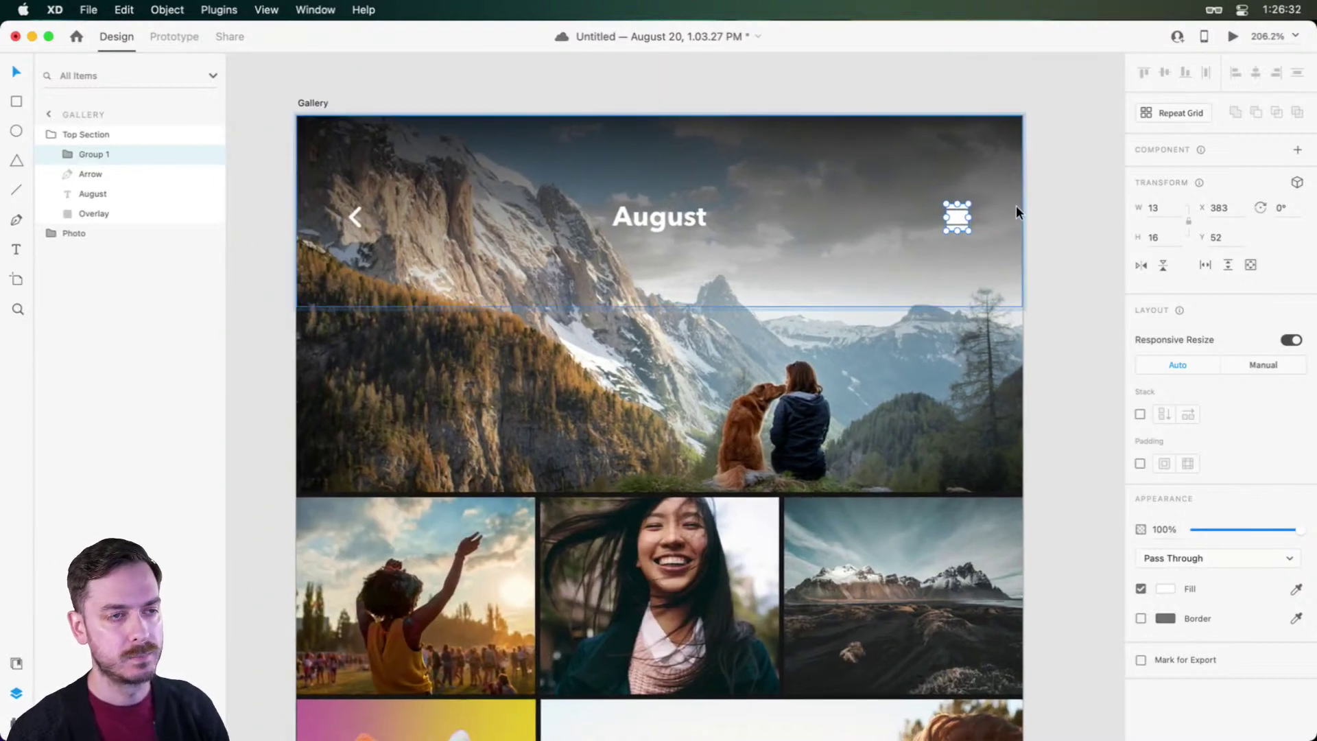
scroll(974, 208, up, 10)
drag(791, 203, 807, 208)
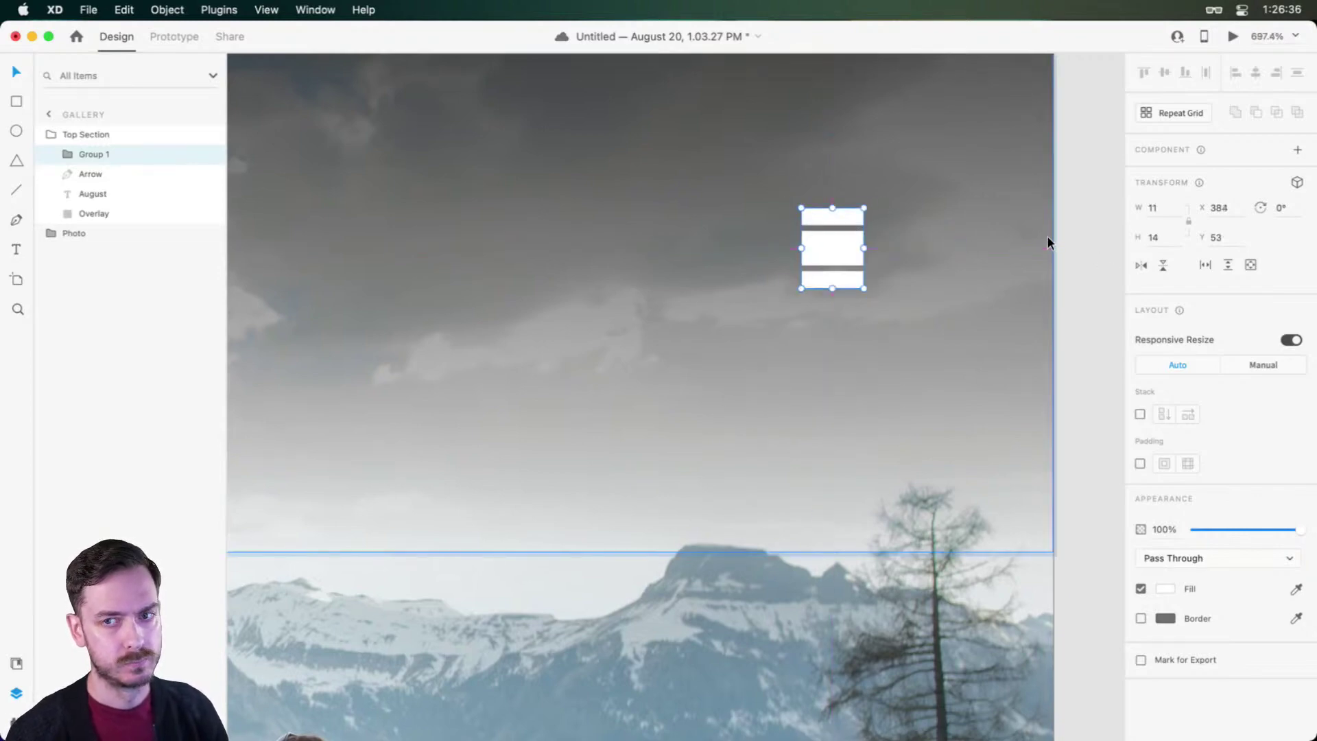
scroll(1047, 242, down, 6)
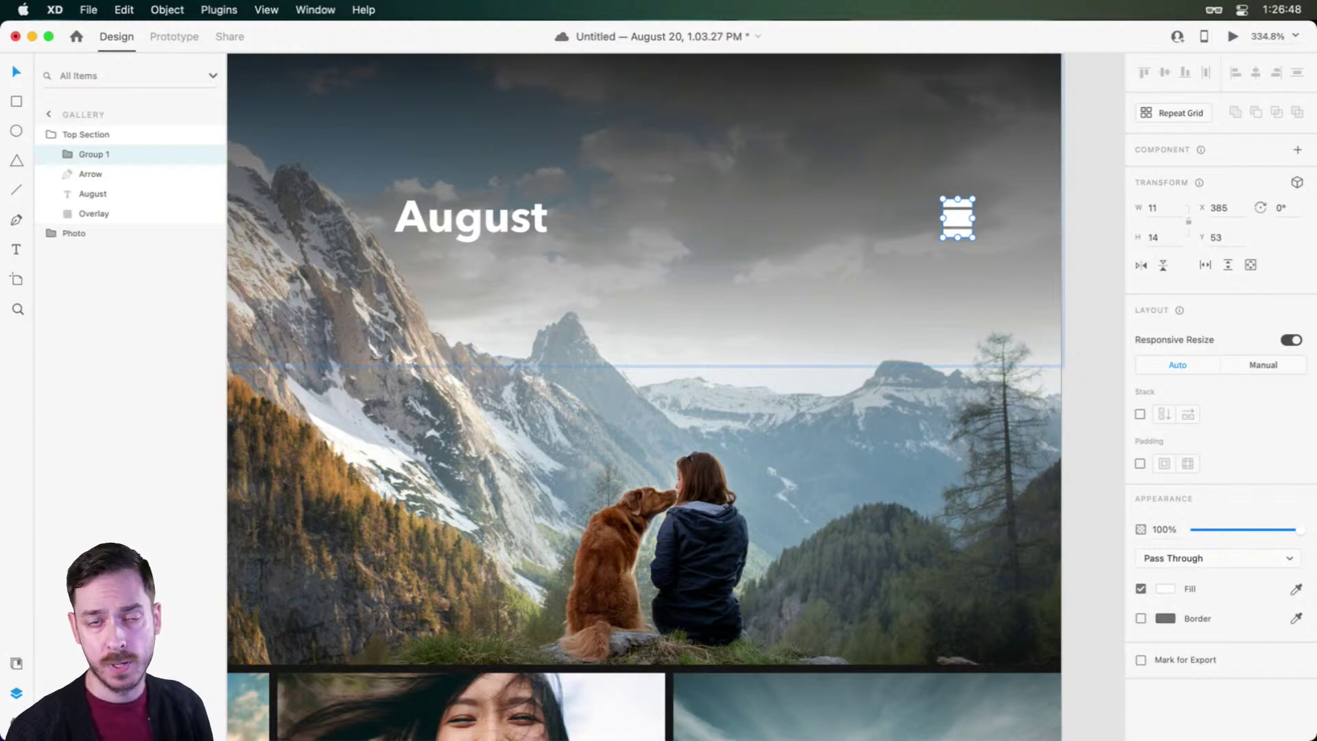
Step: Deselect the icon and examine the header's arrow, title and icon against the Gallery photos
scroll(611, 234, down, 5)
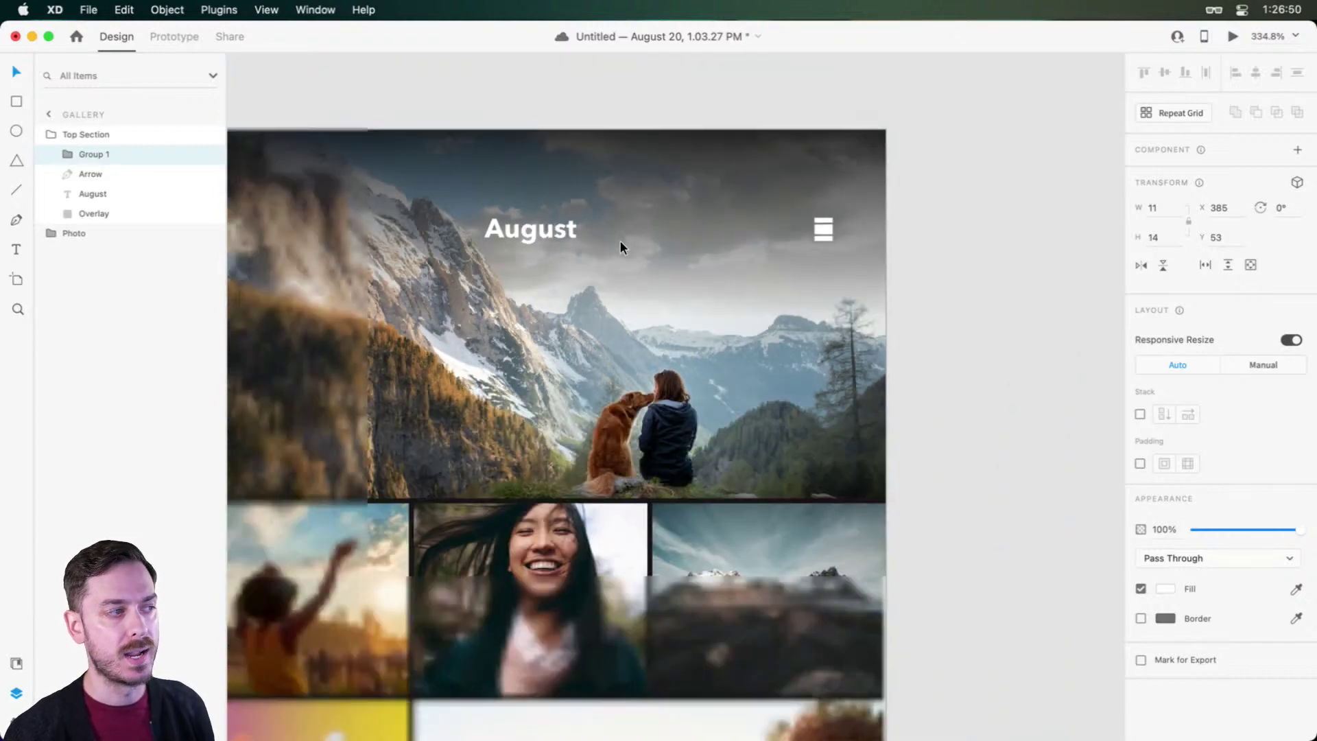
click(616, 93)
drag(623, 91, 734, 89)
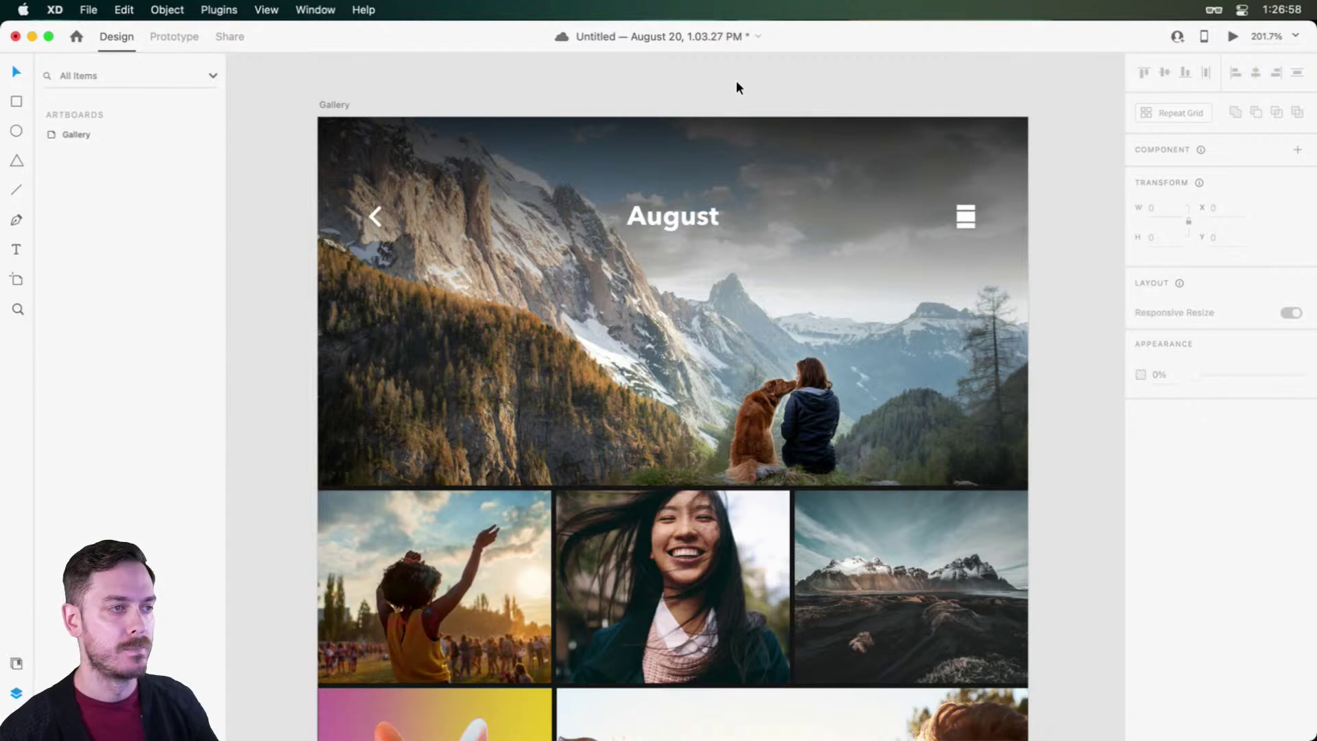
click(696, 212)
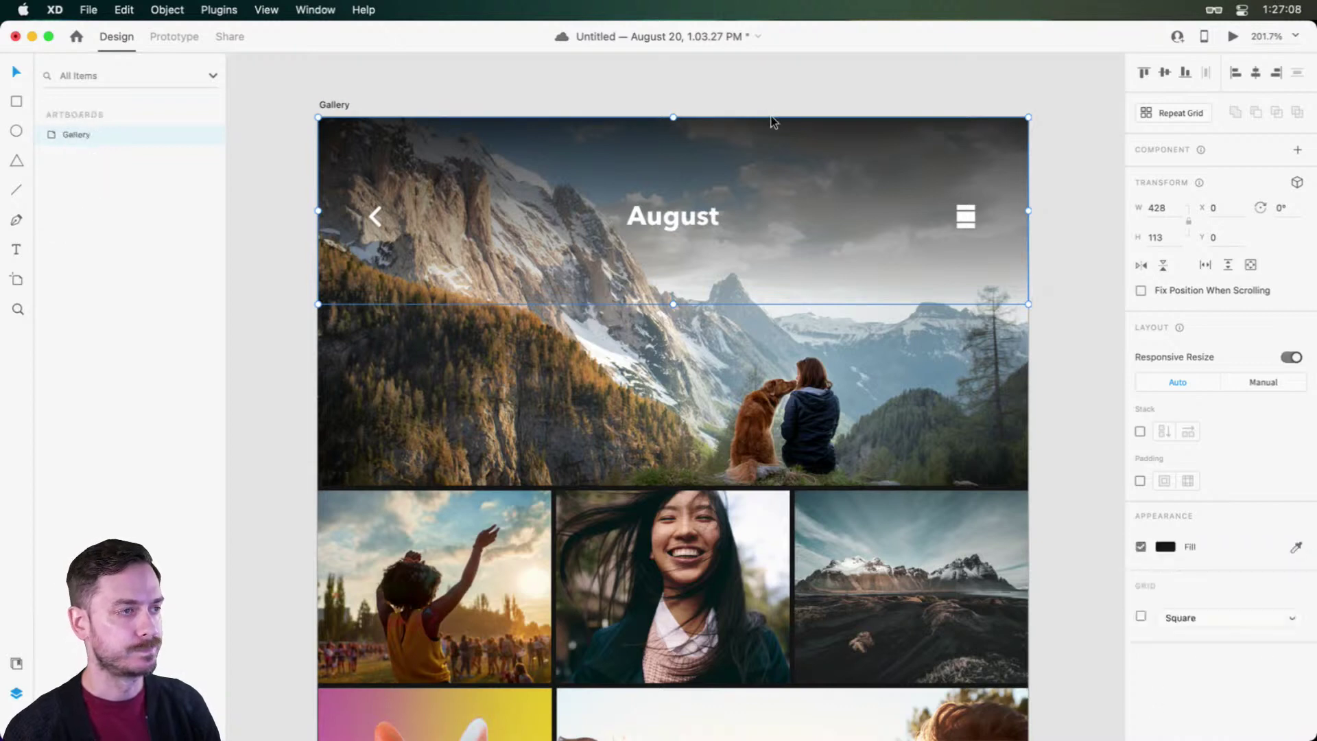
scroll(738, 126, down, 8)
key(Escape)
scroll(944, 279, down, 2)
scroll(945, 279, right, 2)
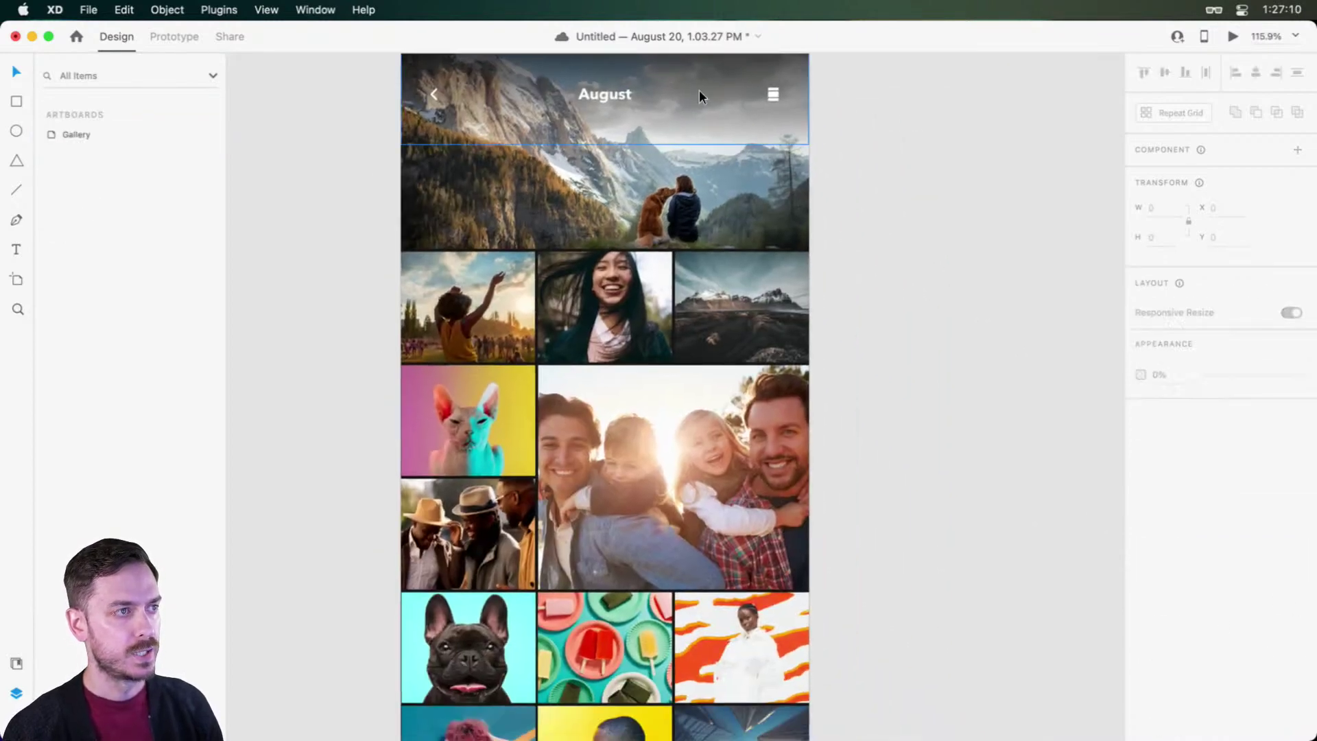
Step: Stretch the gradient overlay inside Top Section slightly further down over the mountain photo
double_click(673, 89)
drag(607, 144, 603, 167)
click(887, 197)
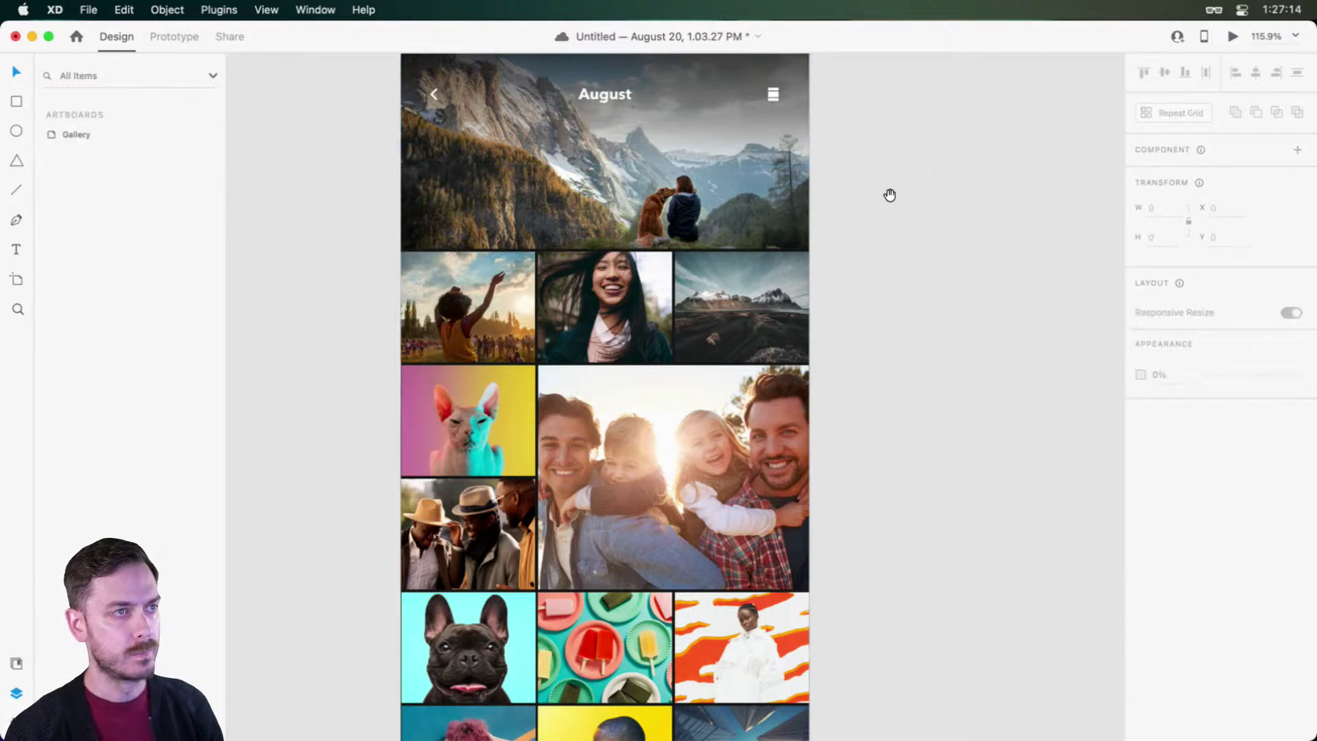
Step: Examine the whole Gallery artboard, then the bar icon and header up close
drag(888, 197, 916, 274)
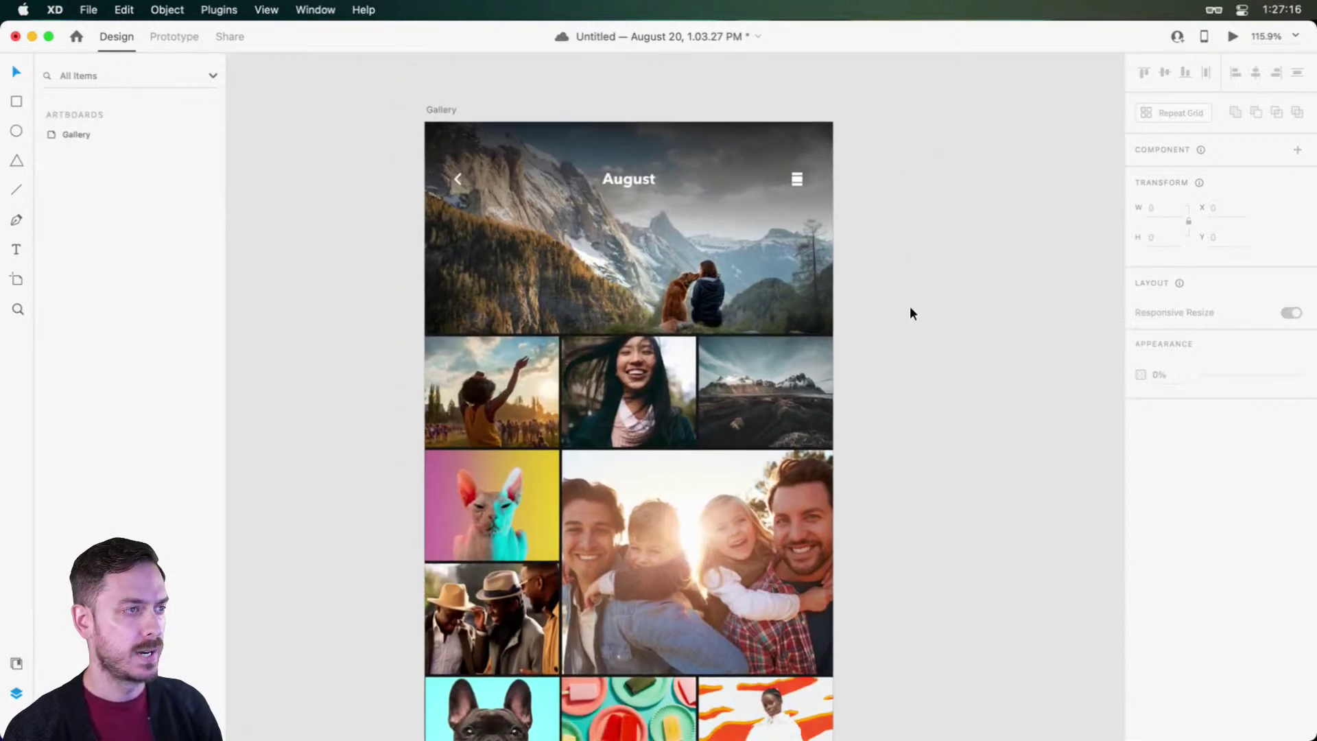
scroll(763, 313, down, 3)
scroll(764, 312, down, 3)
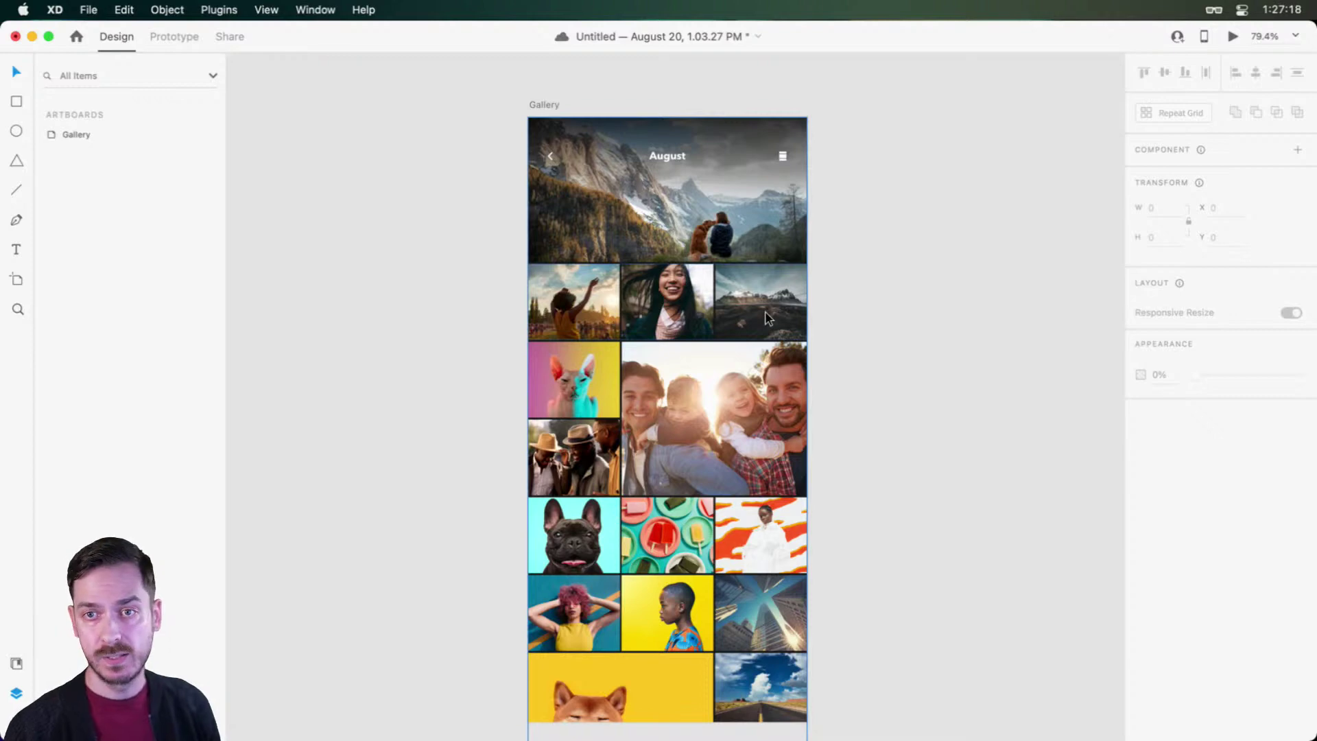
scroll(789, 151, up, 10)
scroll(789, 215, down, 2)
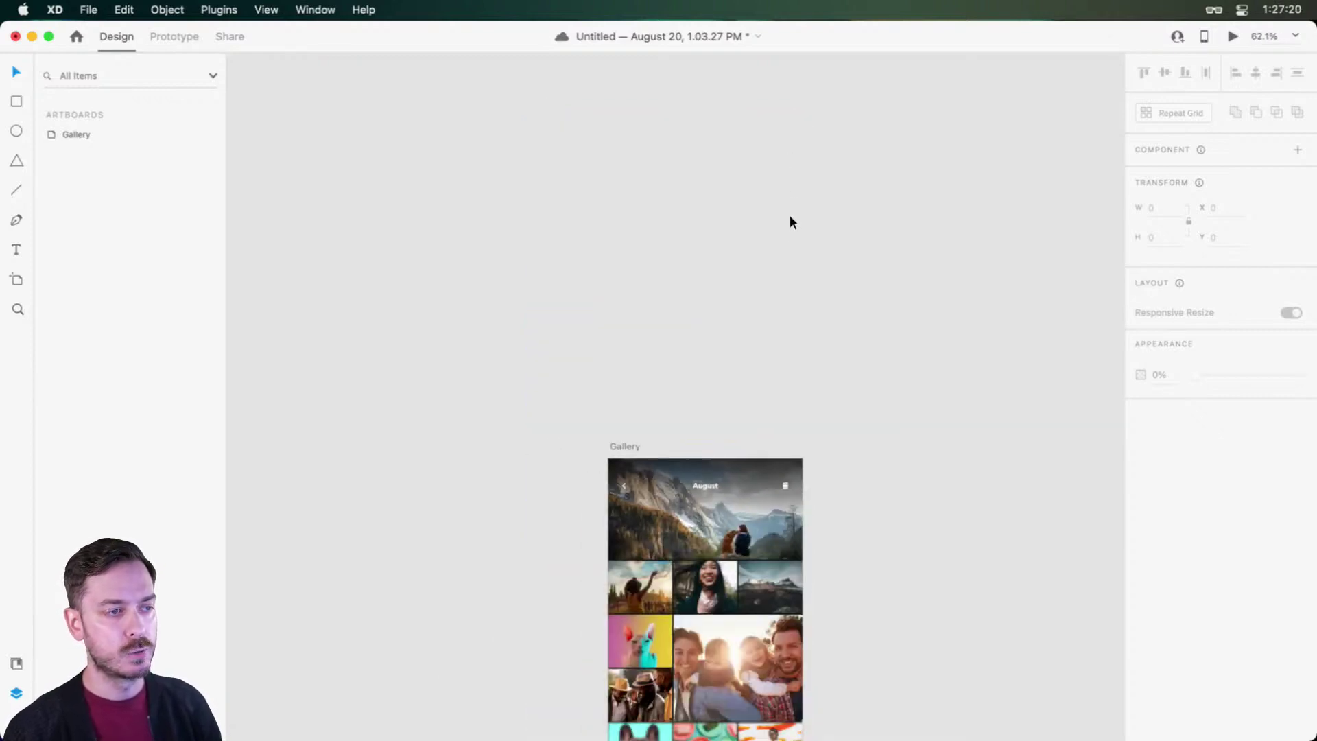
scroll(789, 215, up, 5)
drag(783, 371, 785, 273)
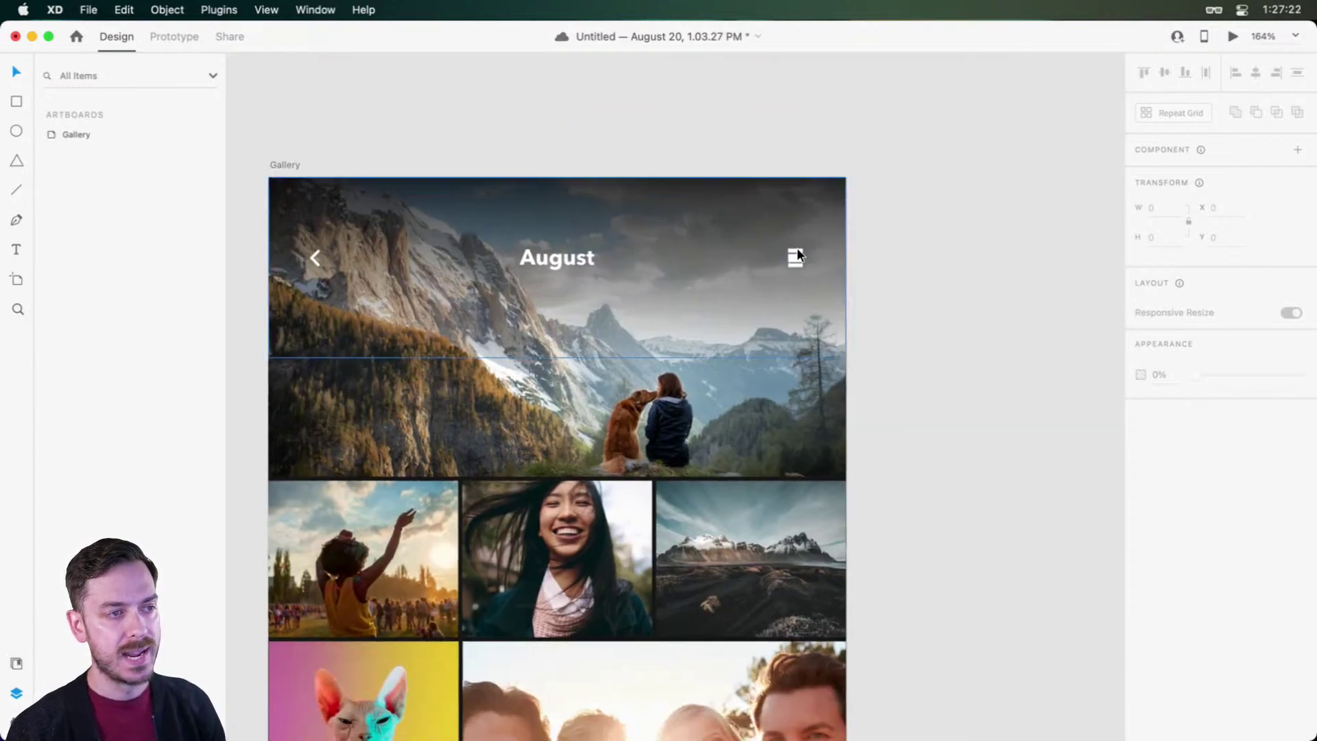
scroll(557, 376, down, 5)
scroll(556, 377, down, 3)
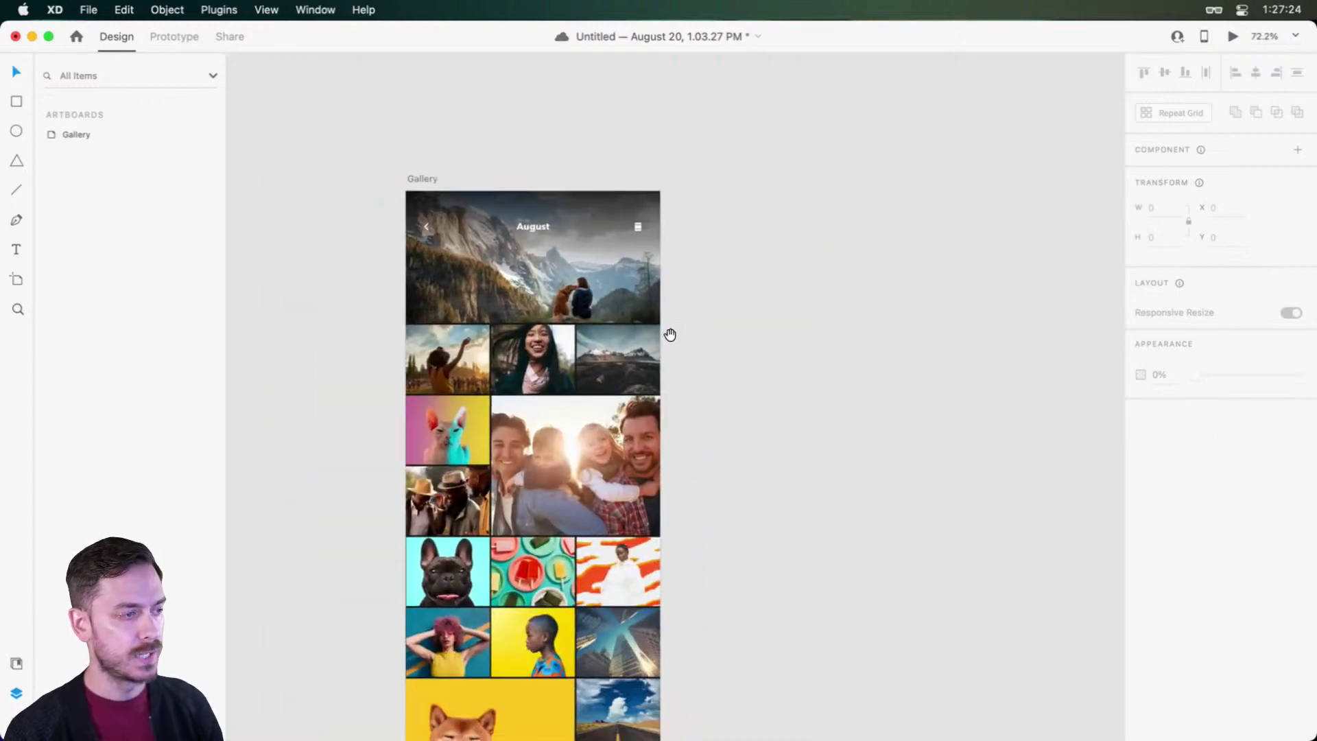
Step: Ungroup every Row group inside the Gallery artboard's Photo group so the images sit directly in Photo
click(425, 179)
click(446, 373)
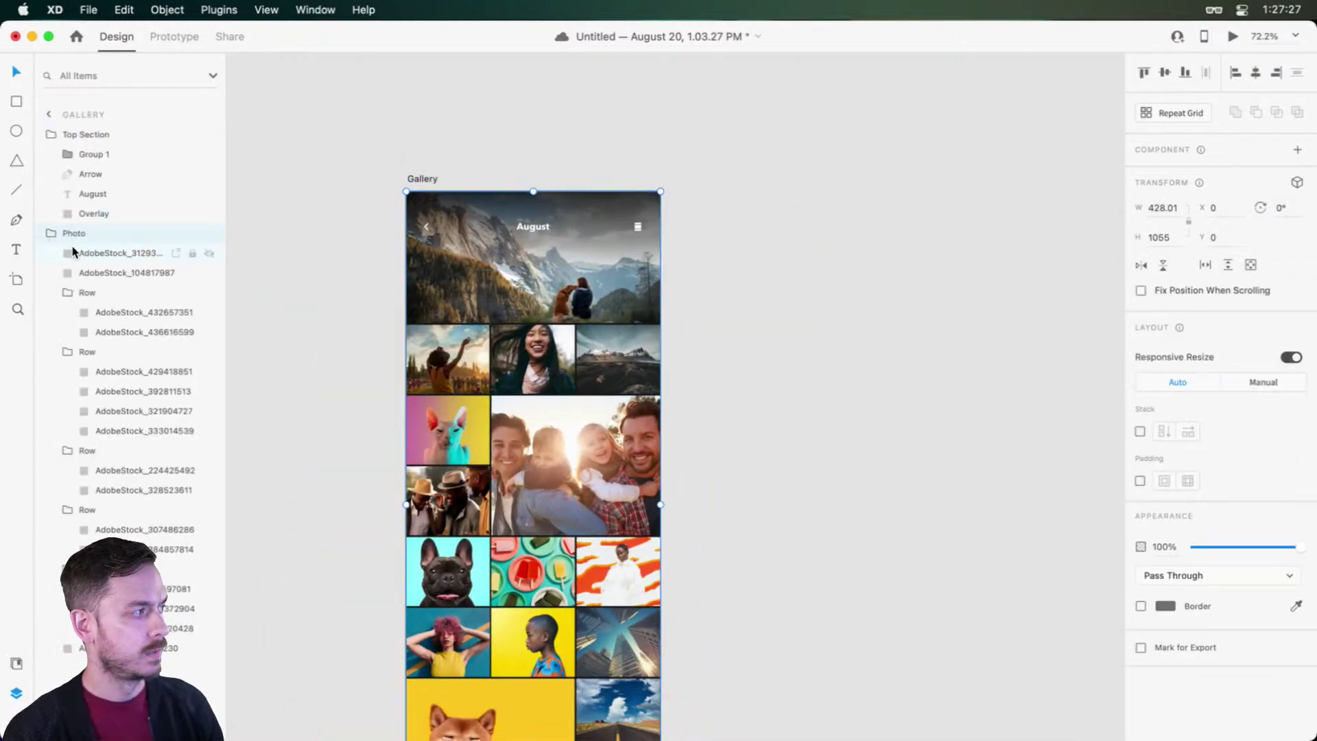
click(67, 292)
click(96, 295)
key(super+shift+g)
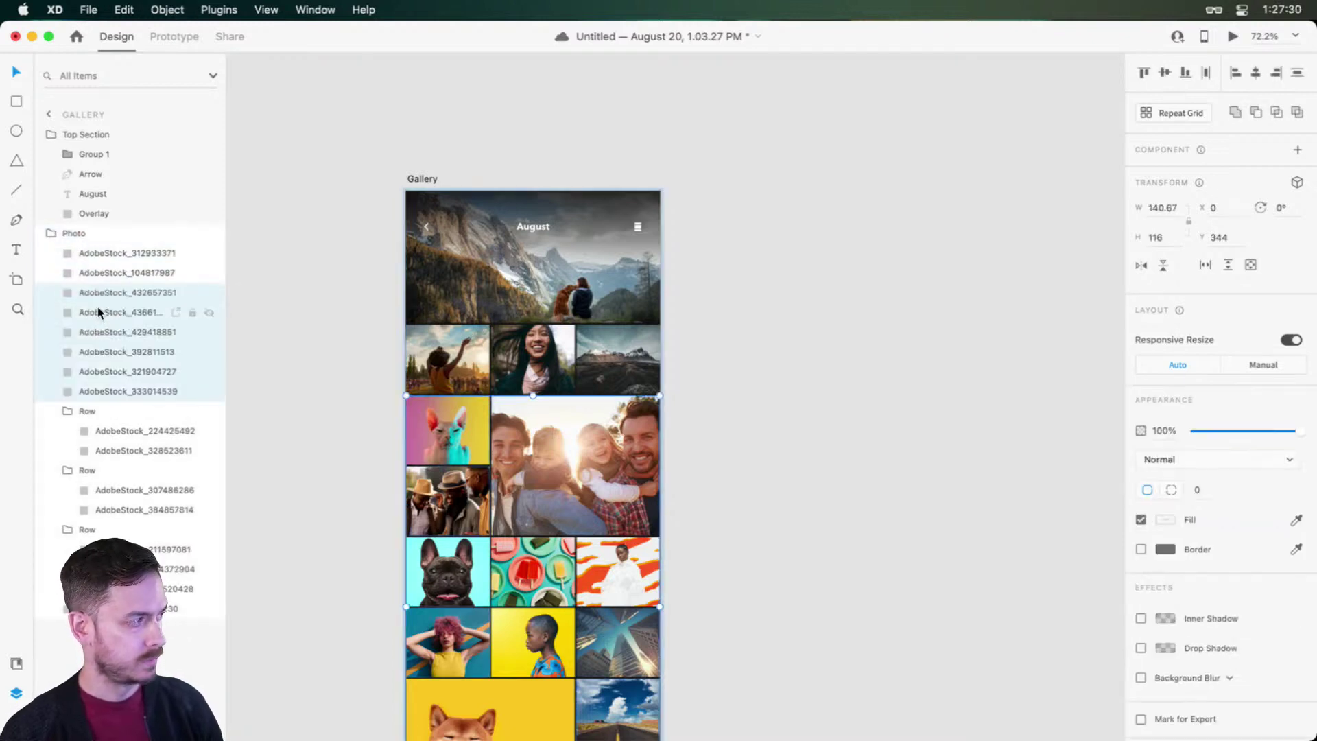
click(102, 411)
shift+click(86, 528)
key(super+shift+g)
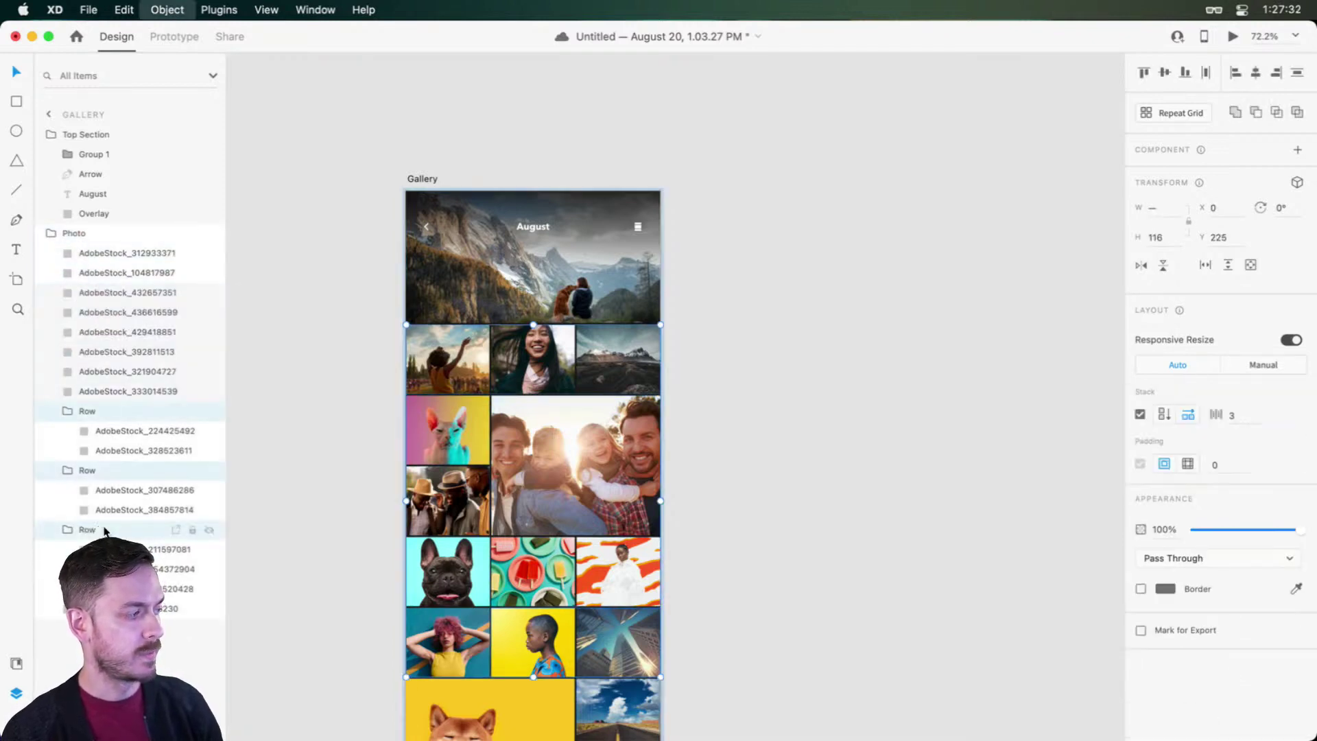
click(291, 338)
scroll(686, 226, down, 2)
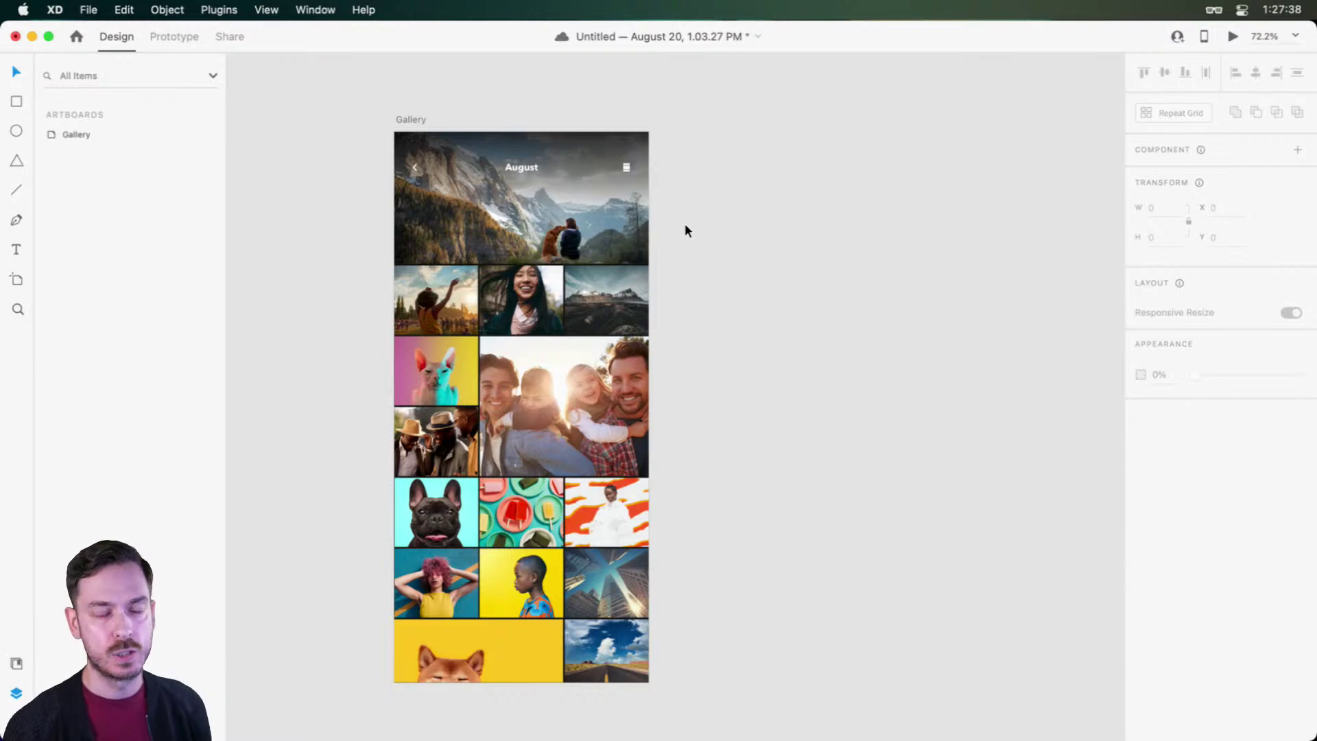
Step: Duplicate the Gallery artboard and rename the copy "Top to Bottom"
click(412, 120)
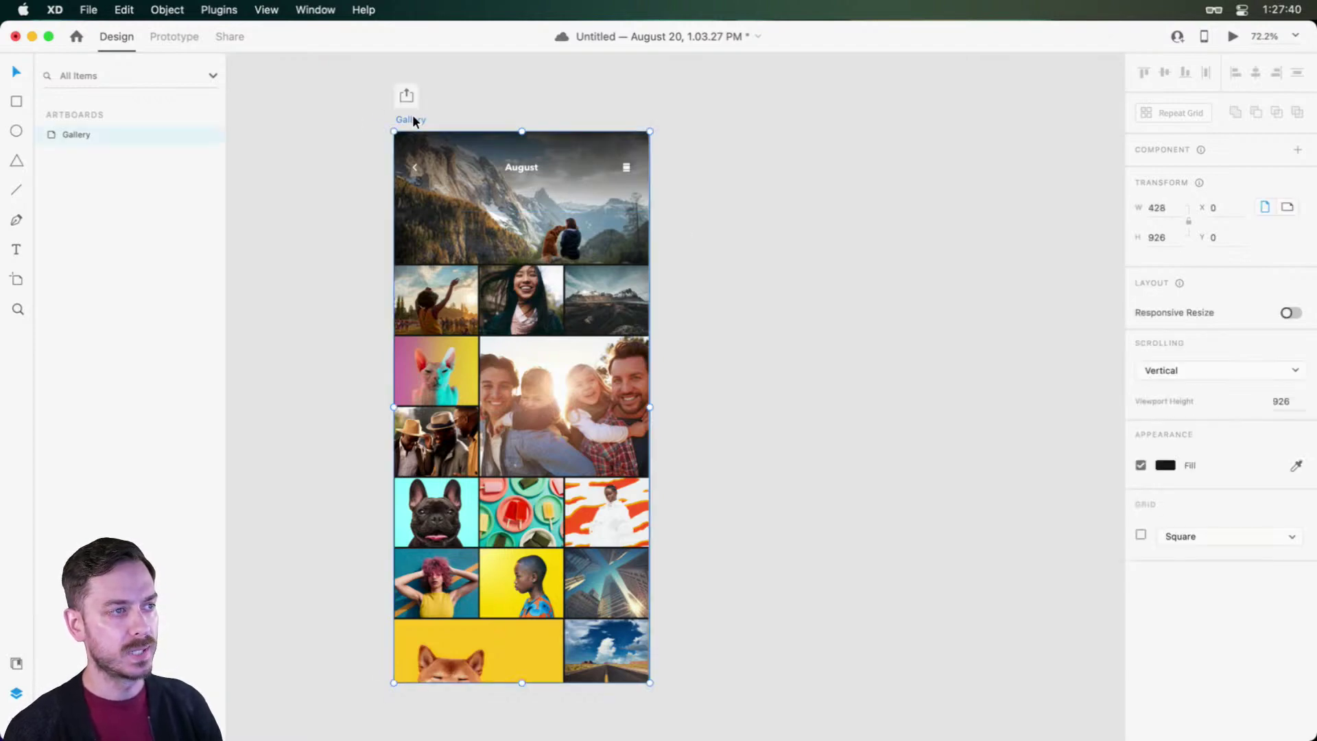
key(super+d)
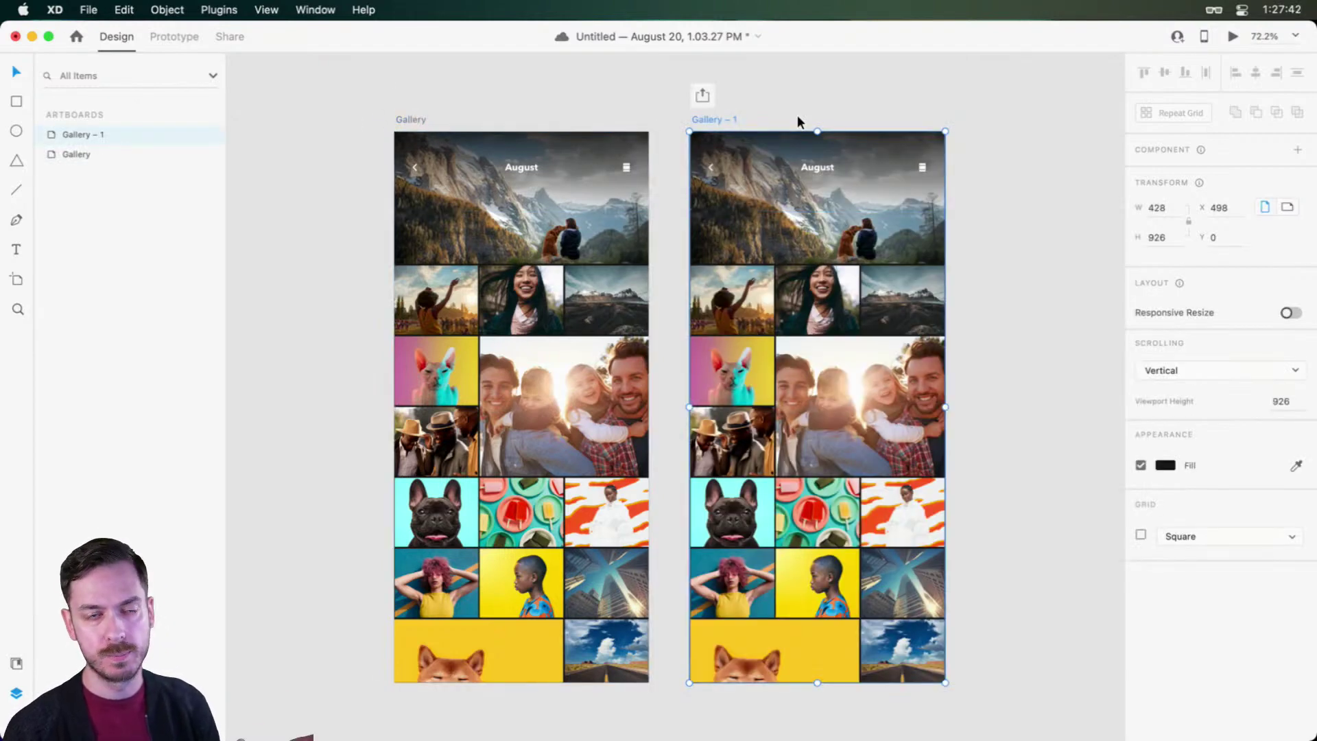
double_click(723, 120)
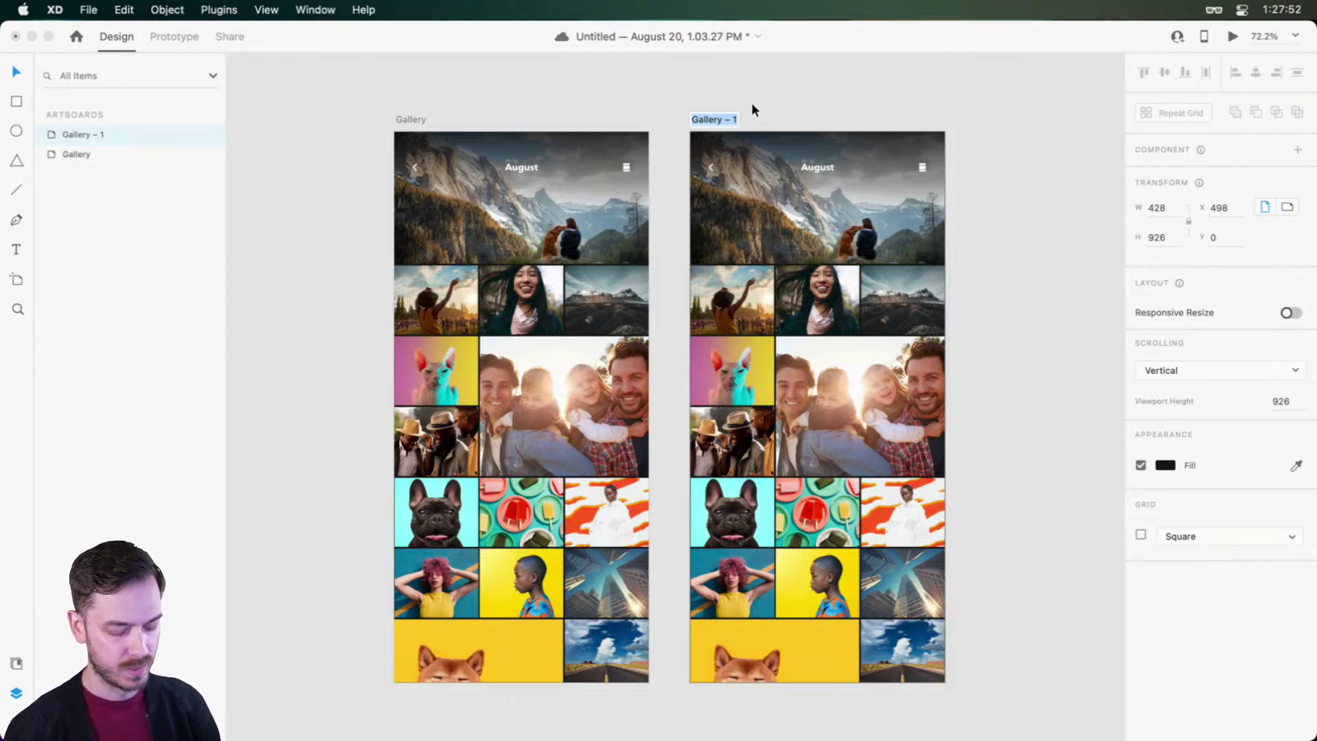
text(Top to Bottom)
key(Return)
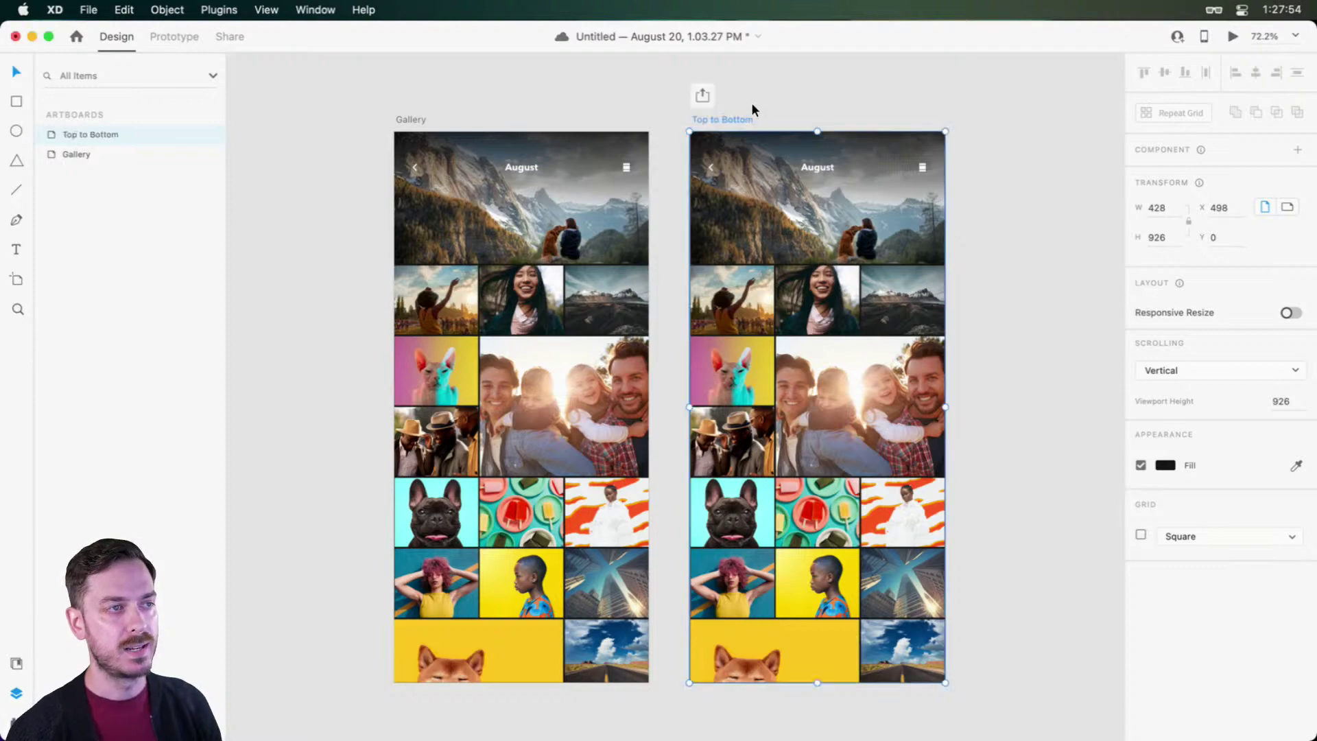
Step: In the Top to Bottom artboard, move all photos below the first three-photo row down to Y 590
scroll(945, 250, up, 5)
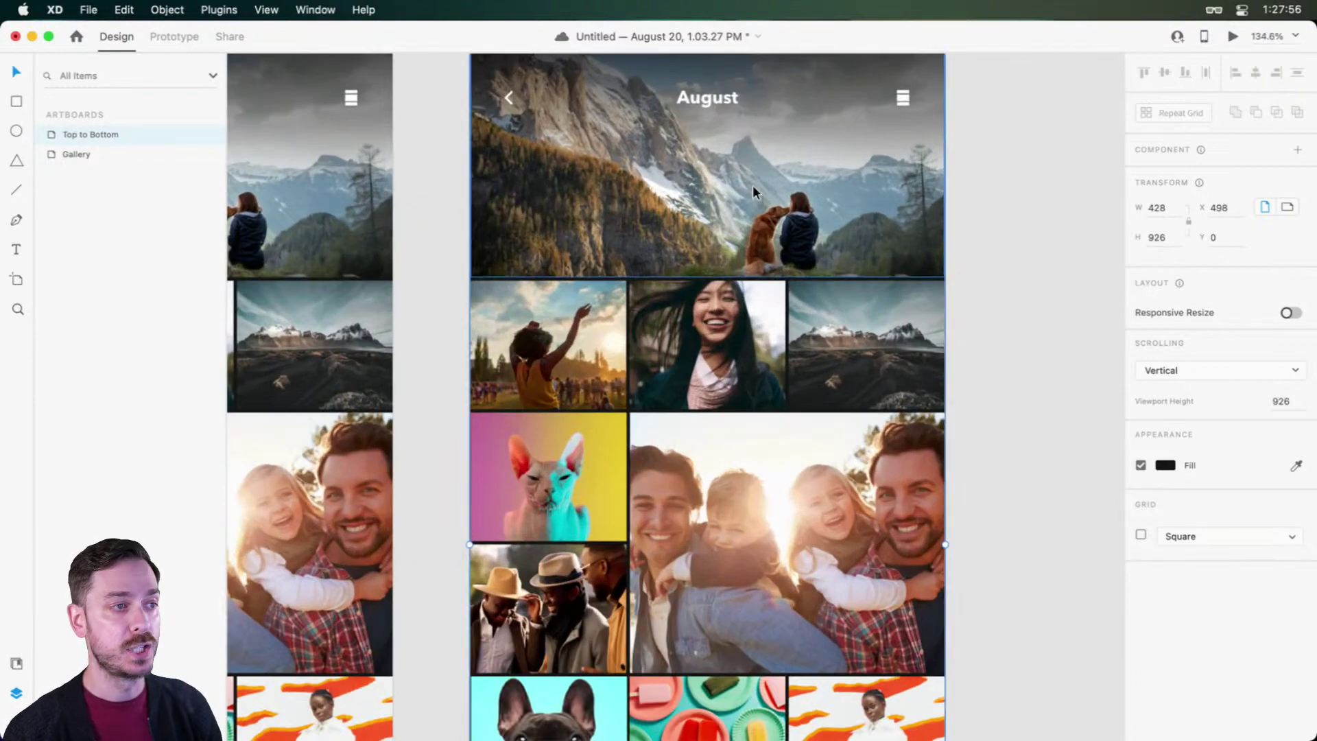
scroll(773, 195, down, 5)
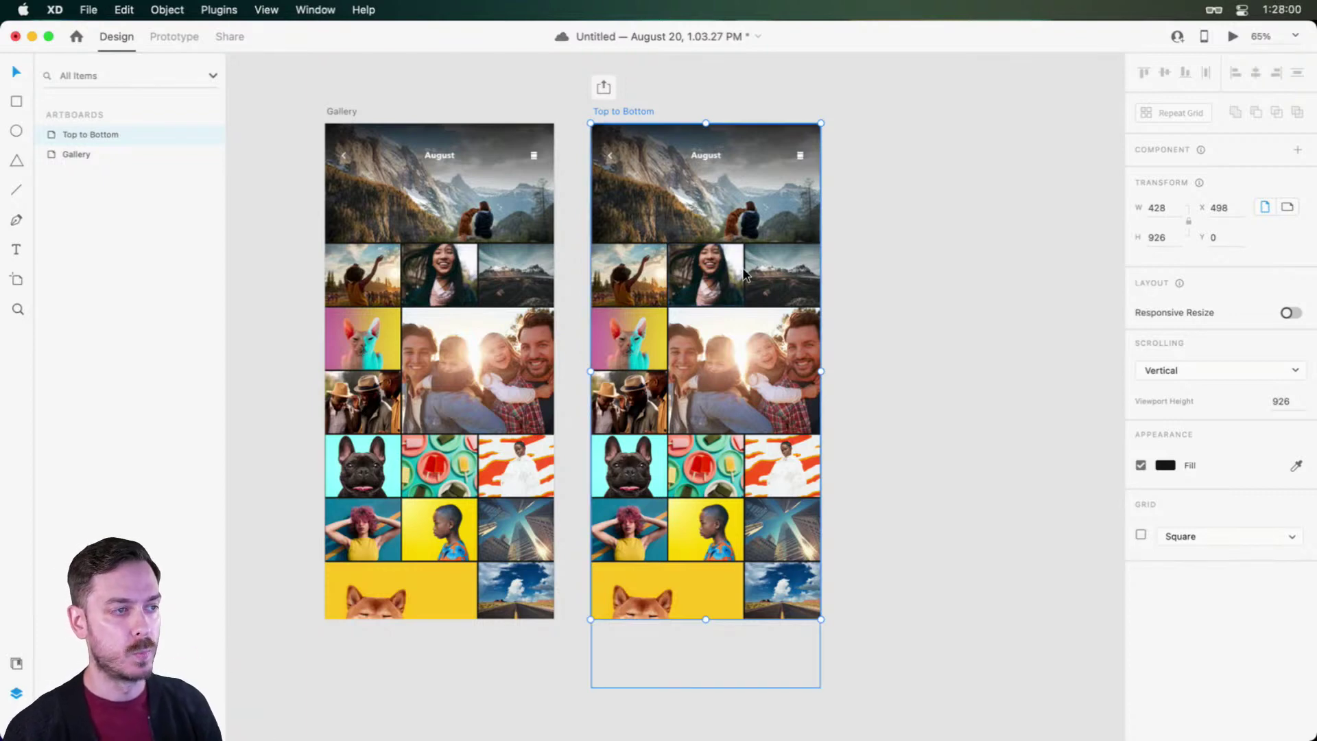
scroll(746, 274, up, 3)
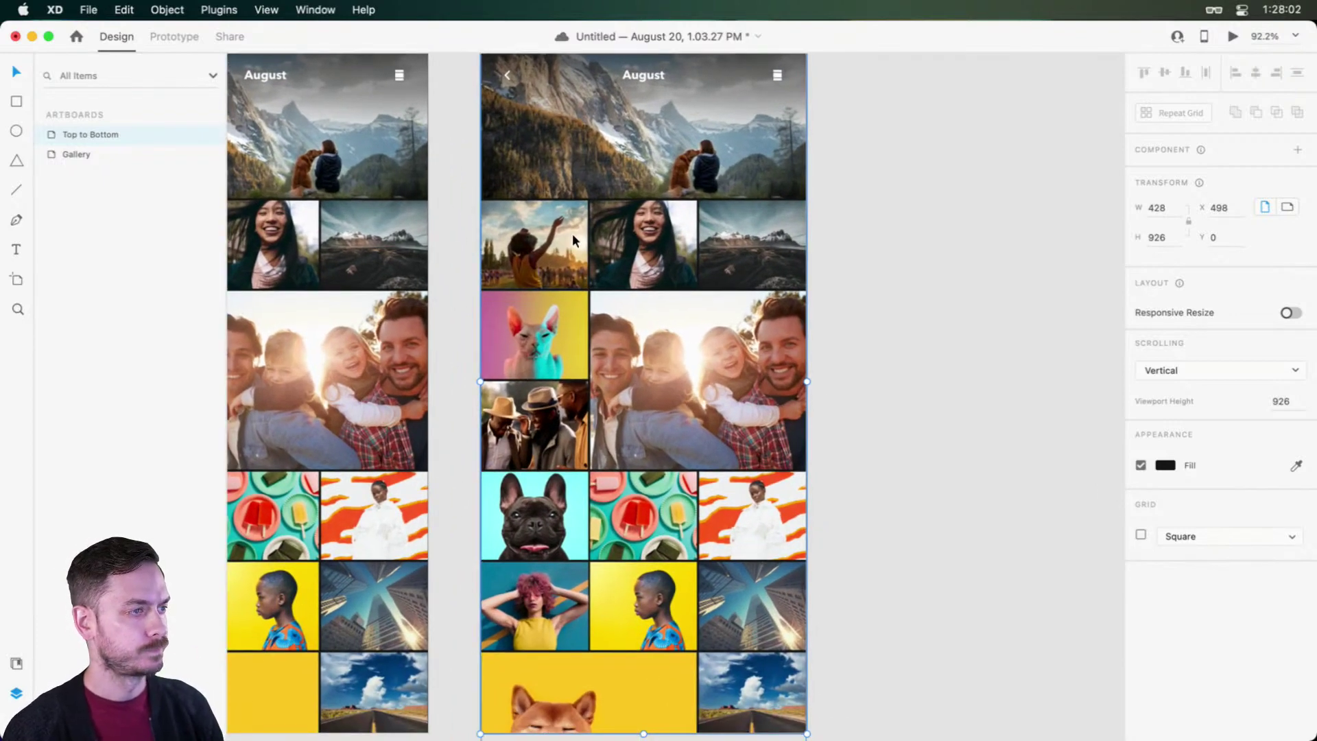
double_click(645, 247)
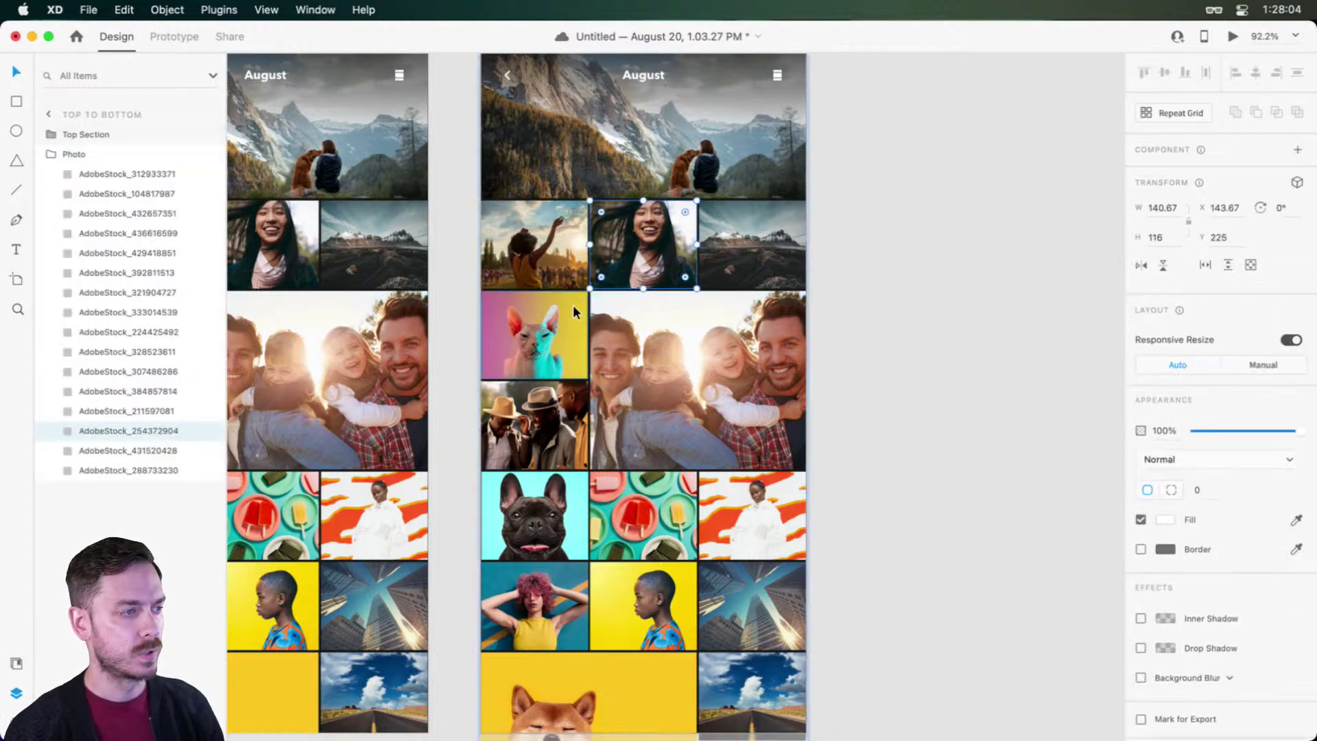
drag(885, 335, 542, 604)
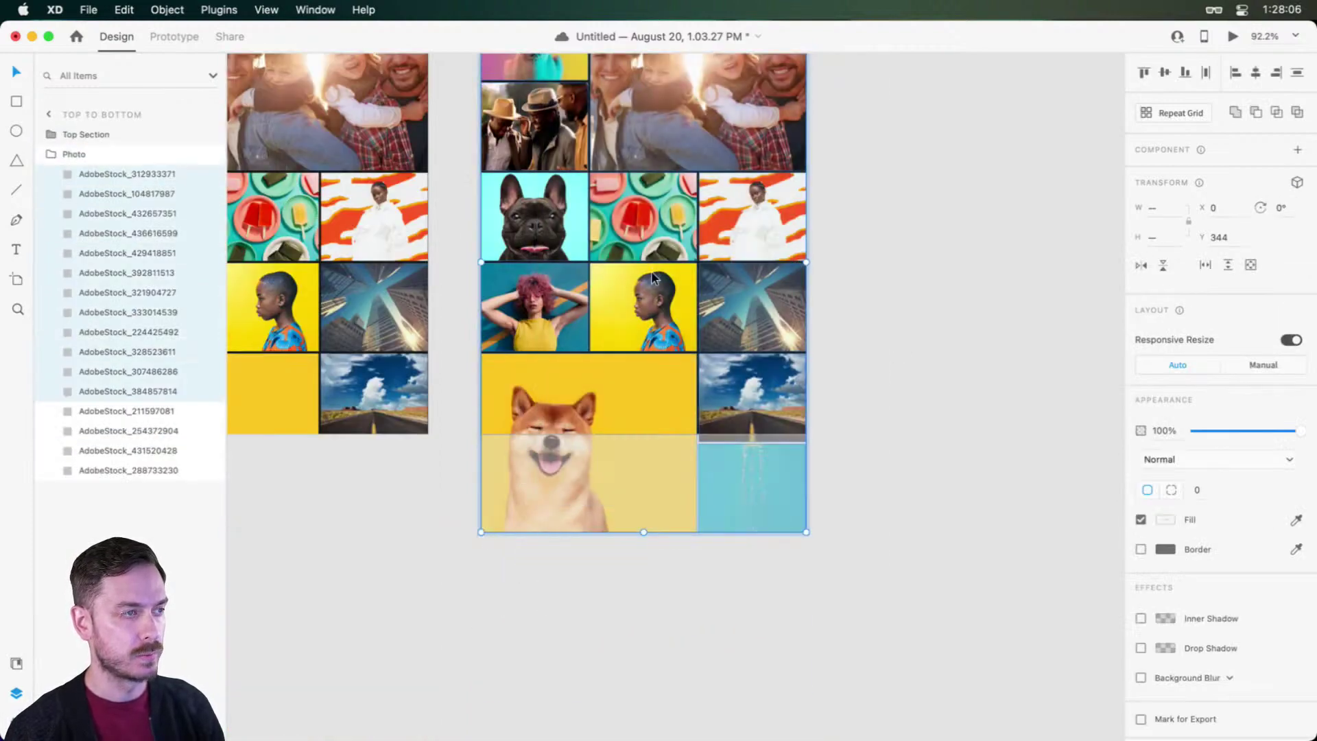
scroll(660, 226, up, 5)
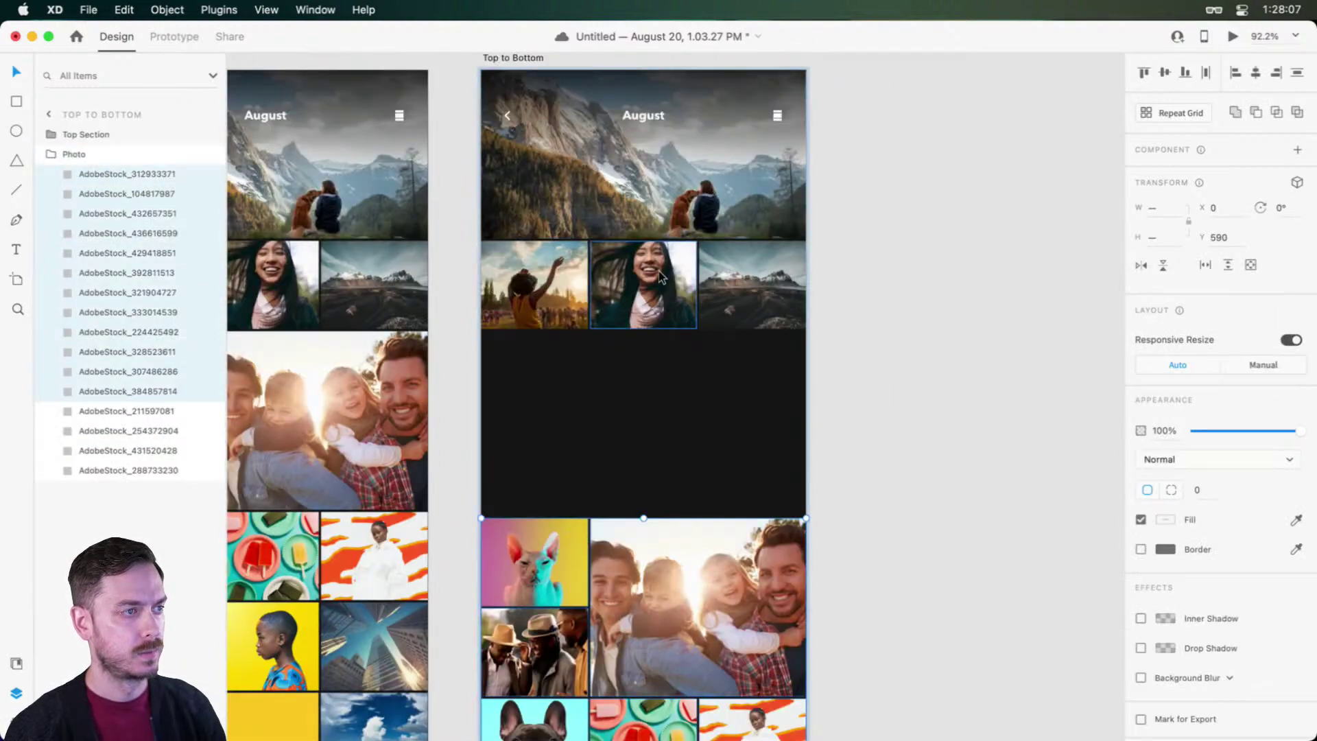
Step: Stack the smiling woman and dark mountain photos beneath the raised-arm crowd photo in the first column
click(659, 270)
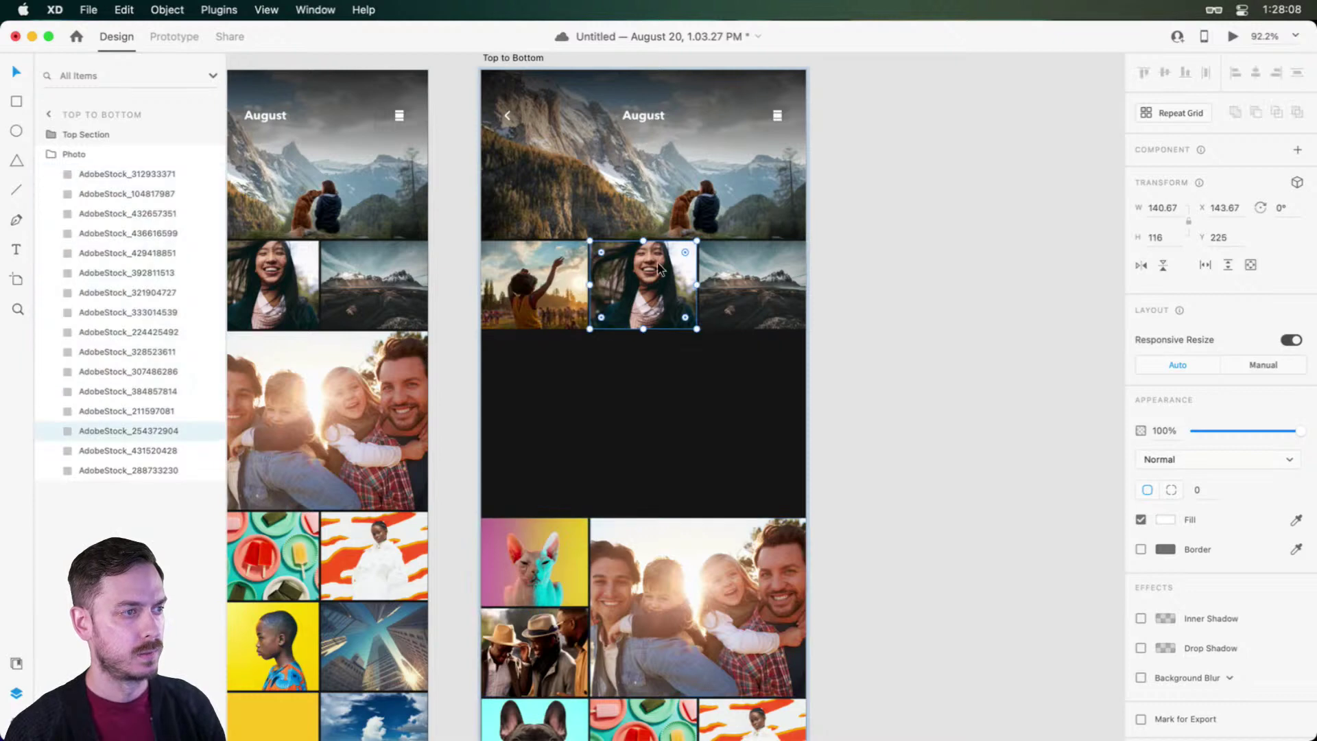
drag(658, 270, 550, 362)
drag(752, 282, 549, 466)
Step: Shift the two stacked photos down to Y 484 and enlarge the raised-arm crowd photo to 428 by 225
click(580, 287)
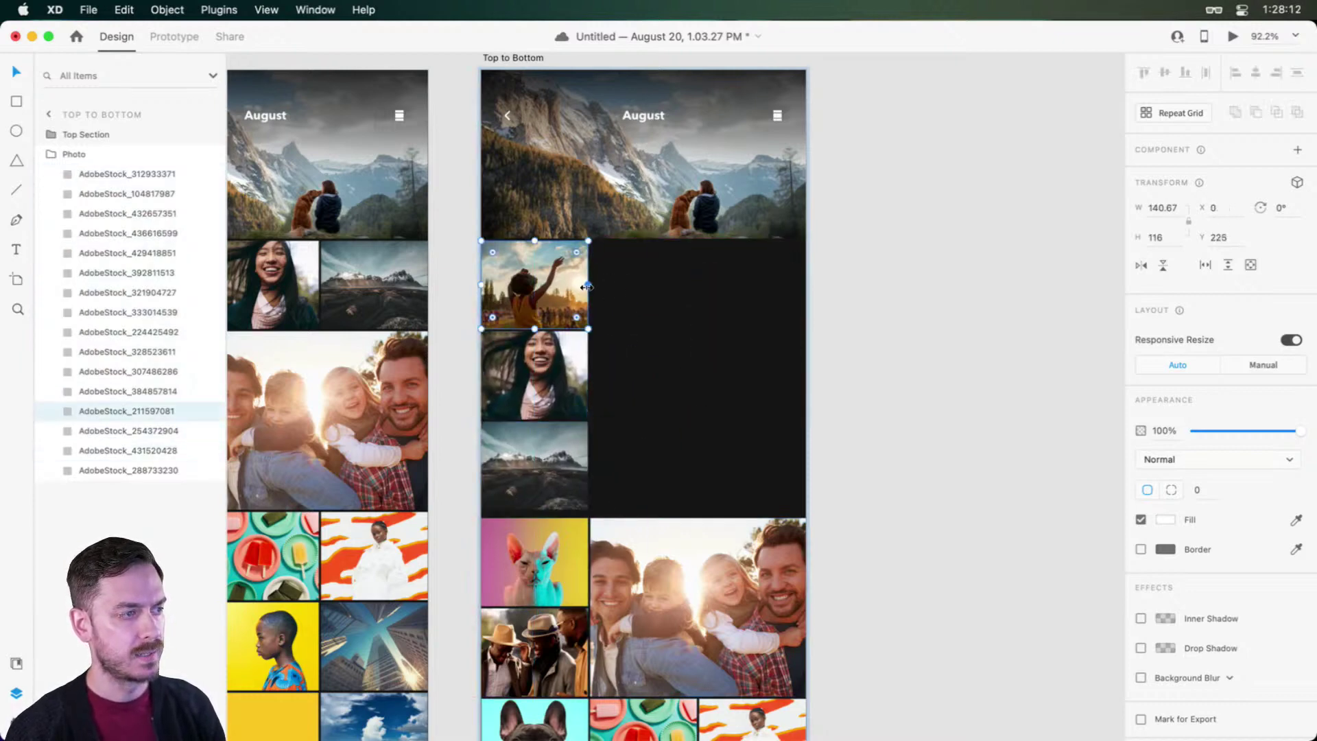
drag(586, 287, 796, 292)
click(538, 381)
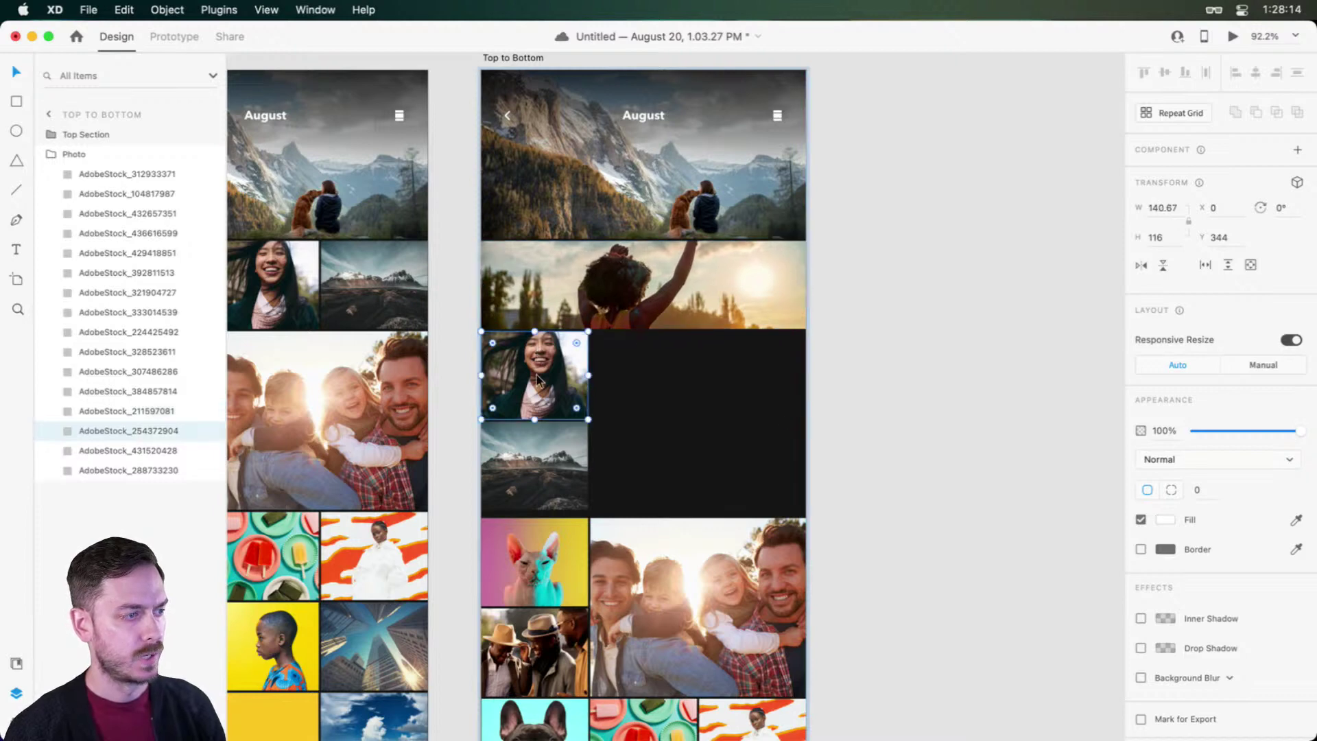
shift+click(537, 469)
drag(534, 377, 532, 484)
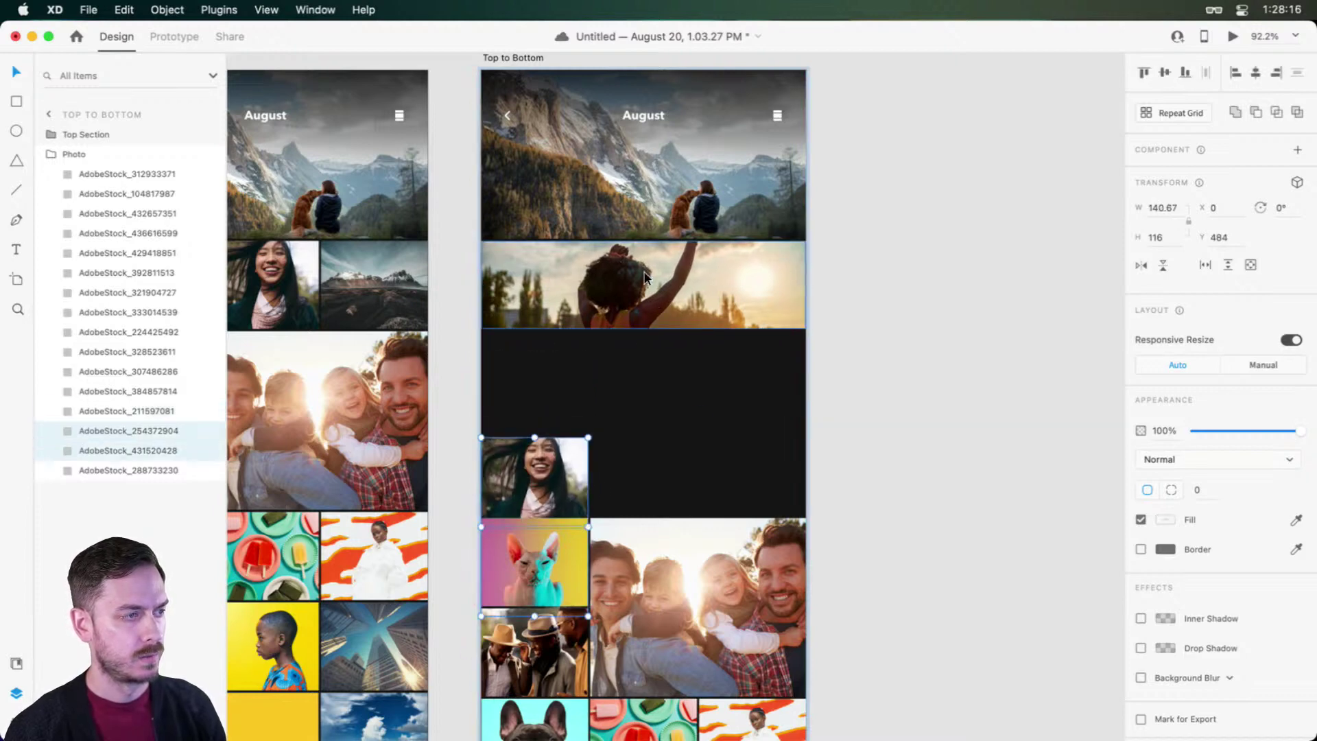
click(645, 278)
drag(643, 328, 648, 433)
drag(650, 402, 650, 415)
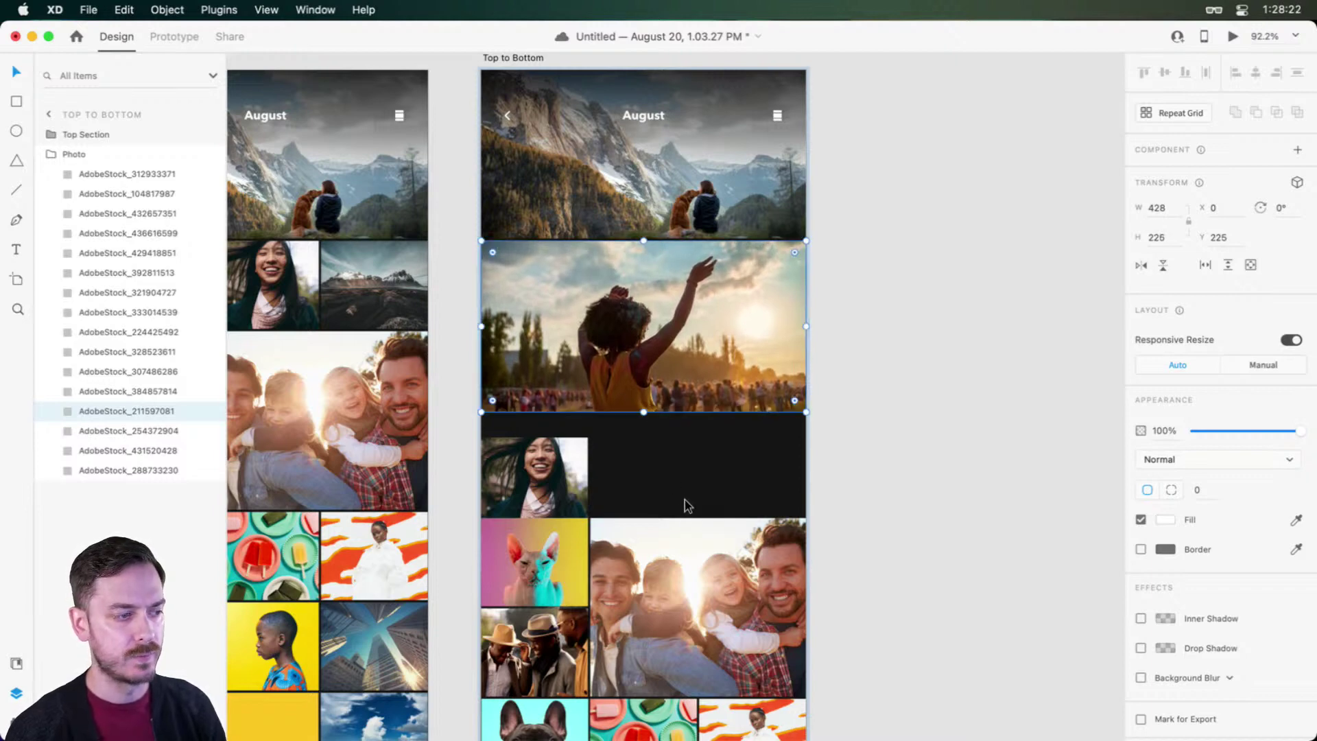
Step: Move all photos below the crowd photo off the Top to Bottom artboard into the empty space beside it, at X 613, Y 442
drag(867, 470, 618, 446)
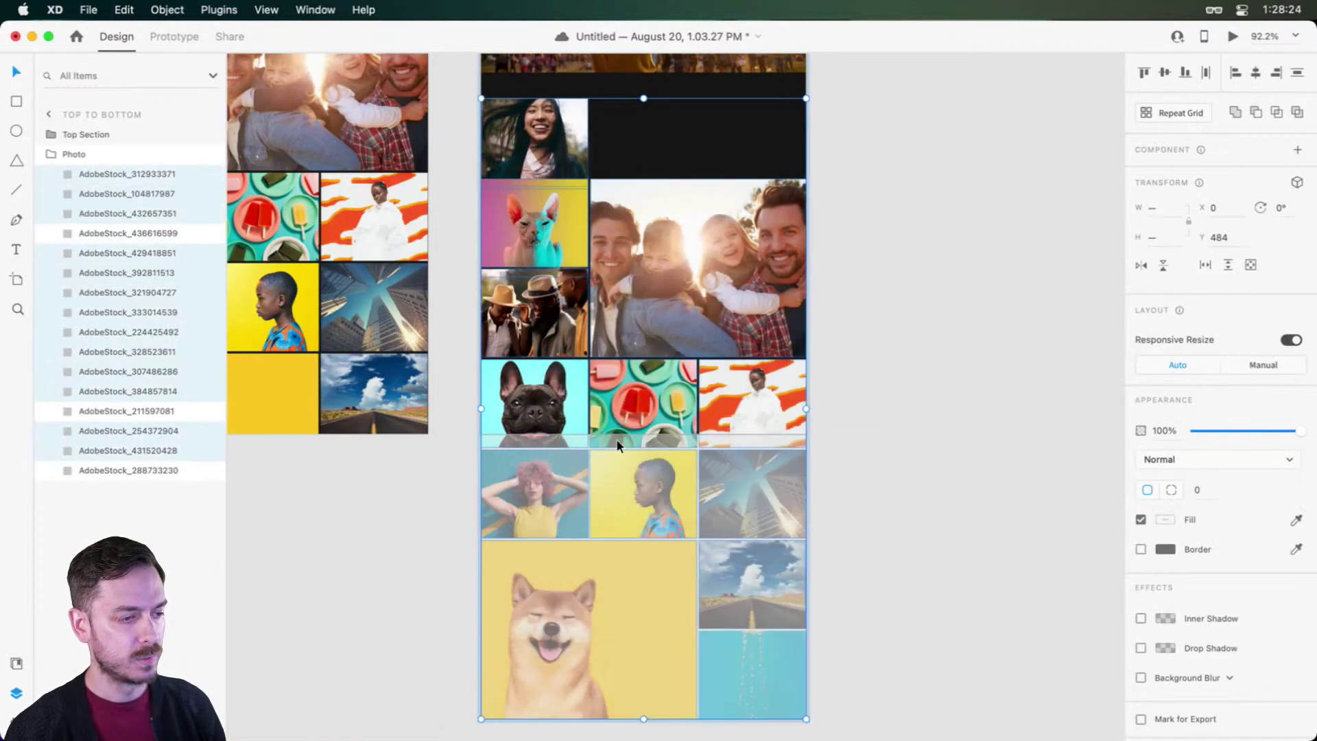
scroll(715, 307, down, 5)
drag(617, 288, 936, 317)
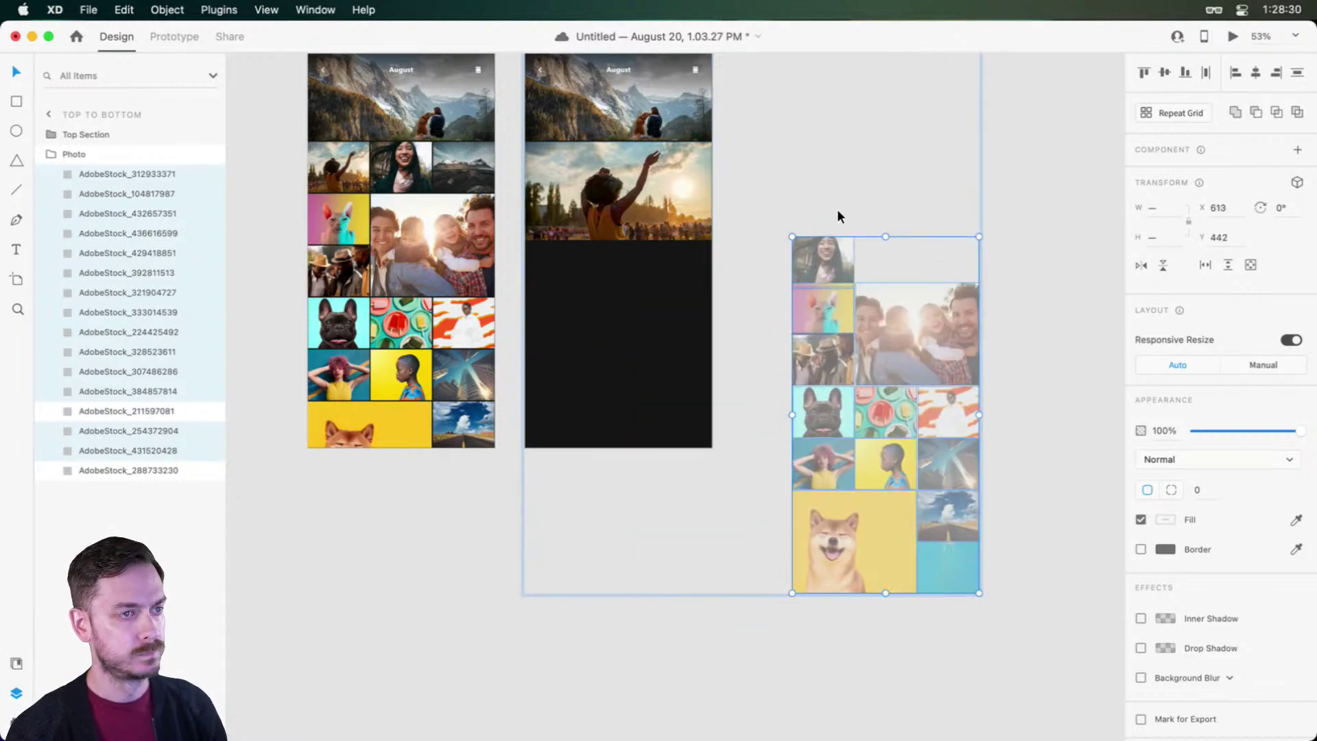
key(super+z)
key(super+shift+z)
Step: Place the smiling woman photo beneath the crowd photo at X 0, Y 453 and size it 428 by 225
double_click(842, 254)
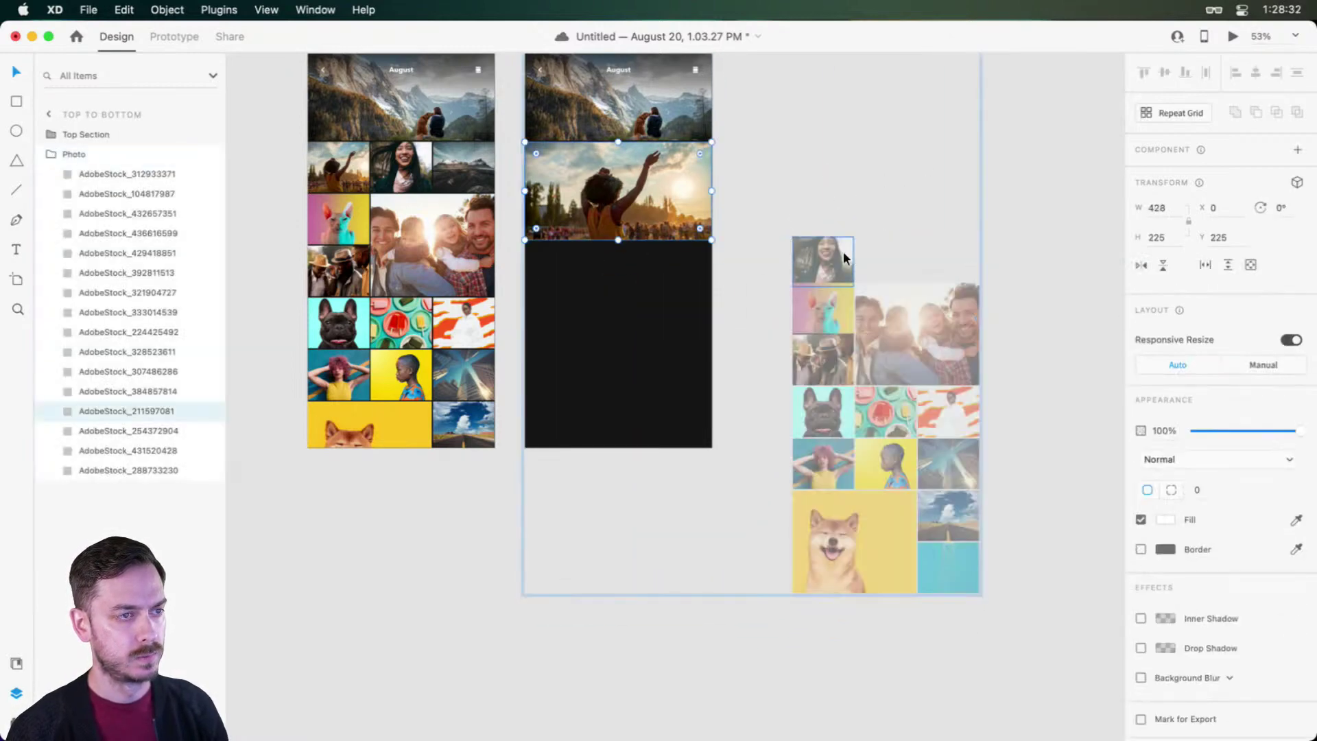
drag(842, 254, 711, 347)
click(1172, 237)
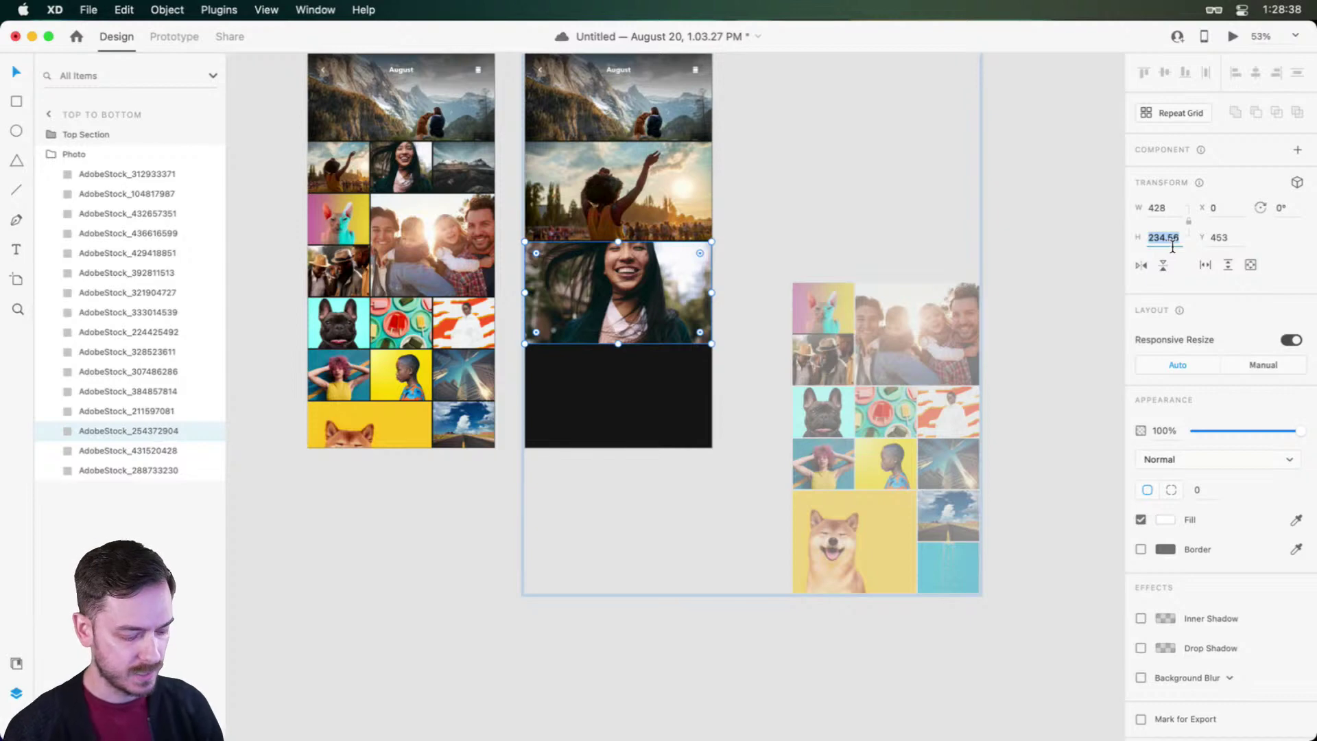
text(225)
key(Return)
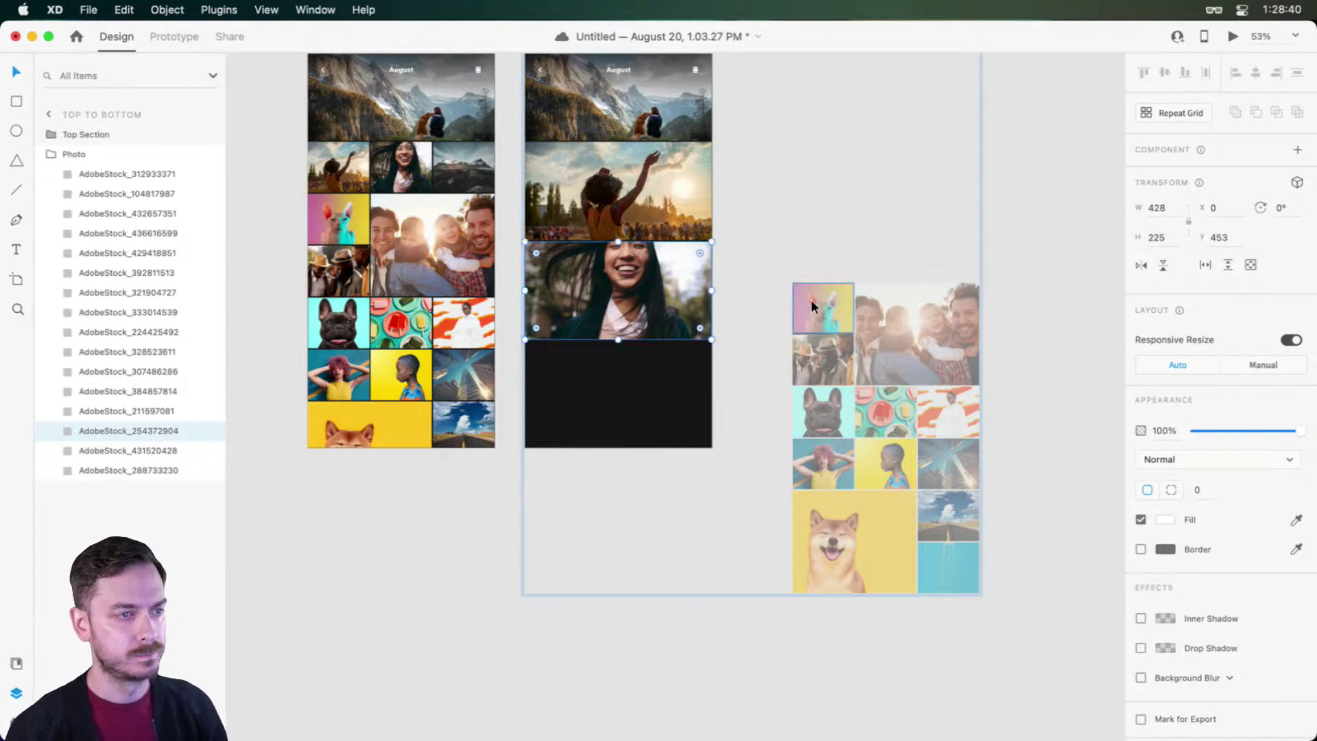
Step: Place the hairless cat photo beneath the smiling woman at X 0, Y 681 and size it 428 by 225
drag(811, 299, 544, 353)
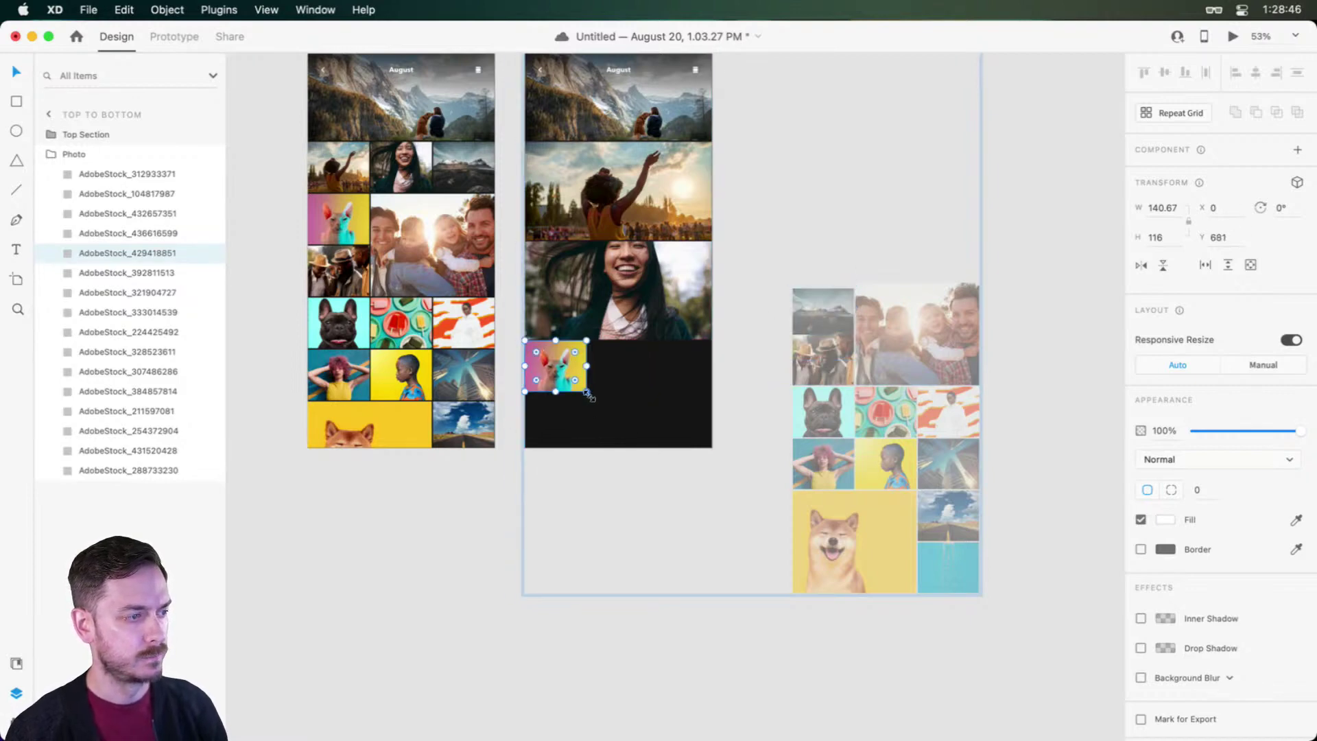
drag(586, 391, 711, 459)
click(1162, 238)
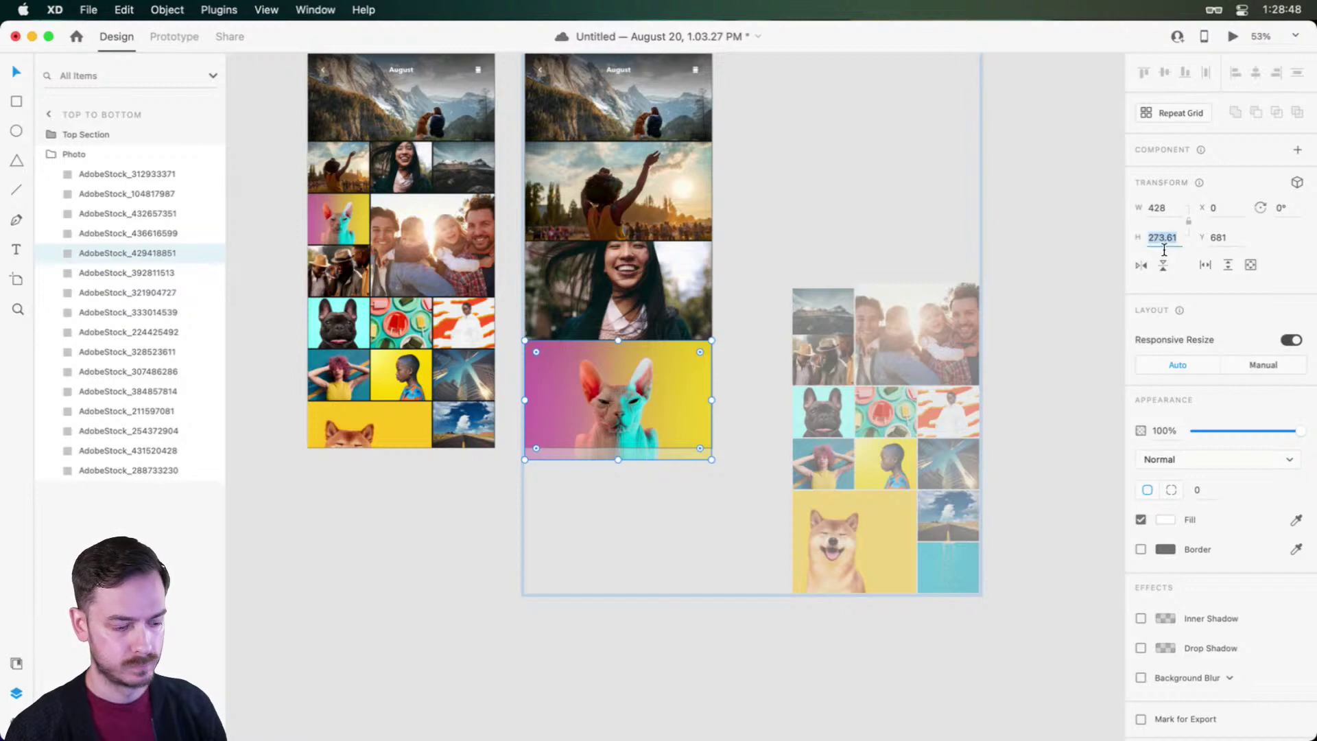
text(225)
key(Return)
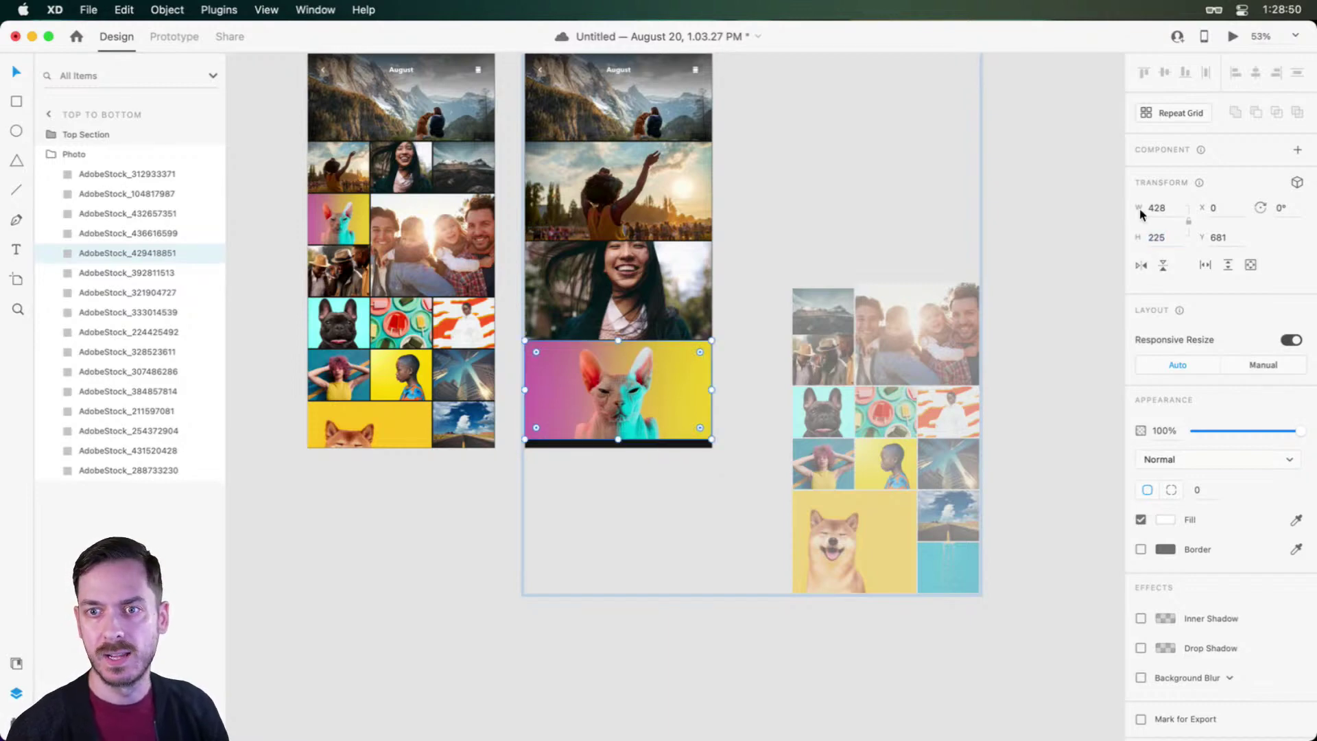
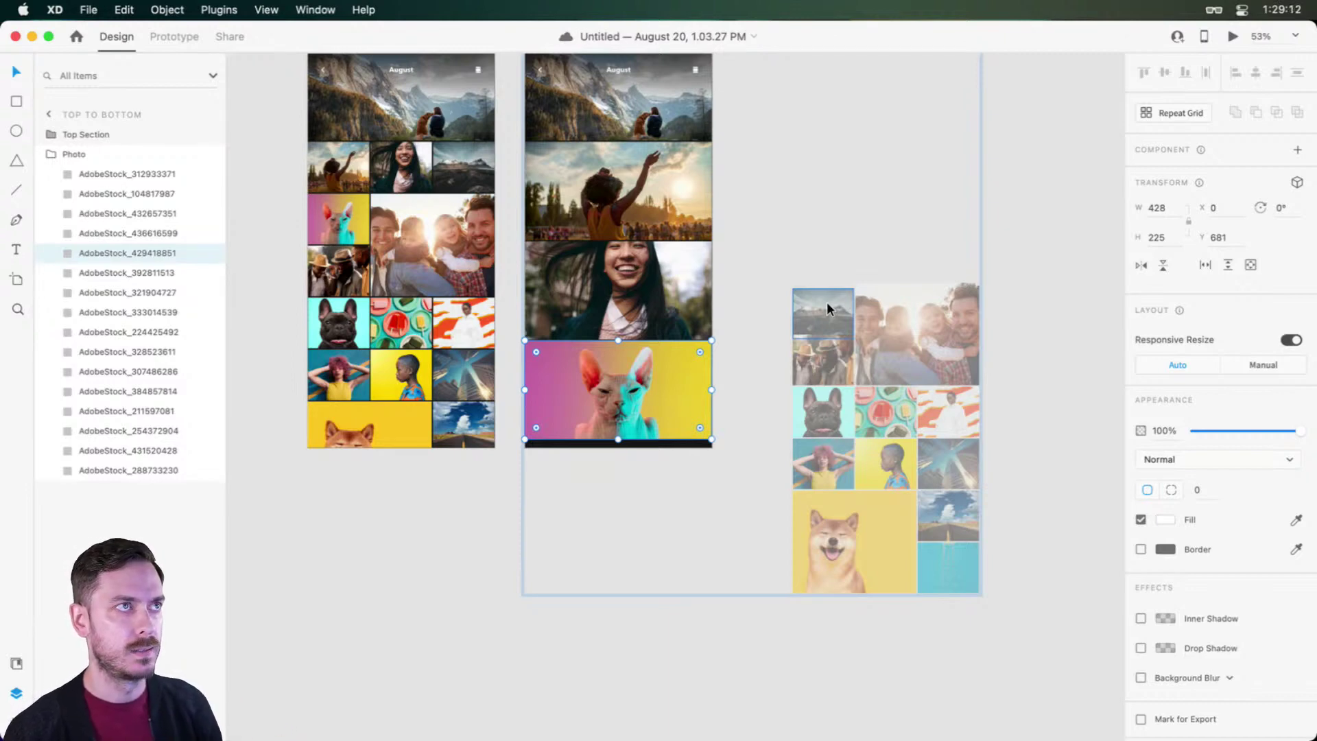
Step: Bring the dark mountain photo below the cat, size it 428 by 225, and move it down to leave a gap
drag(826, 301, 711, 577)
click(1150, 238)
text(225)
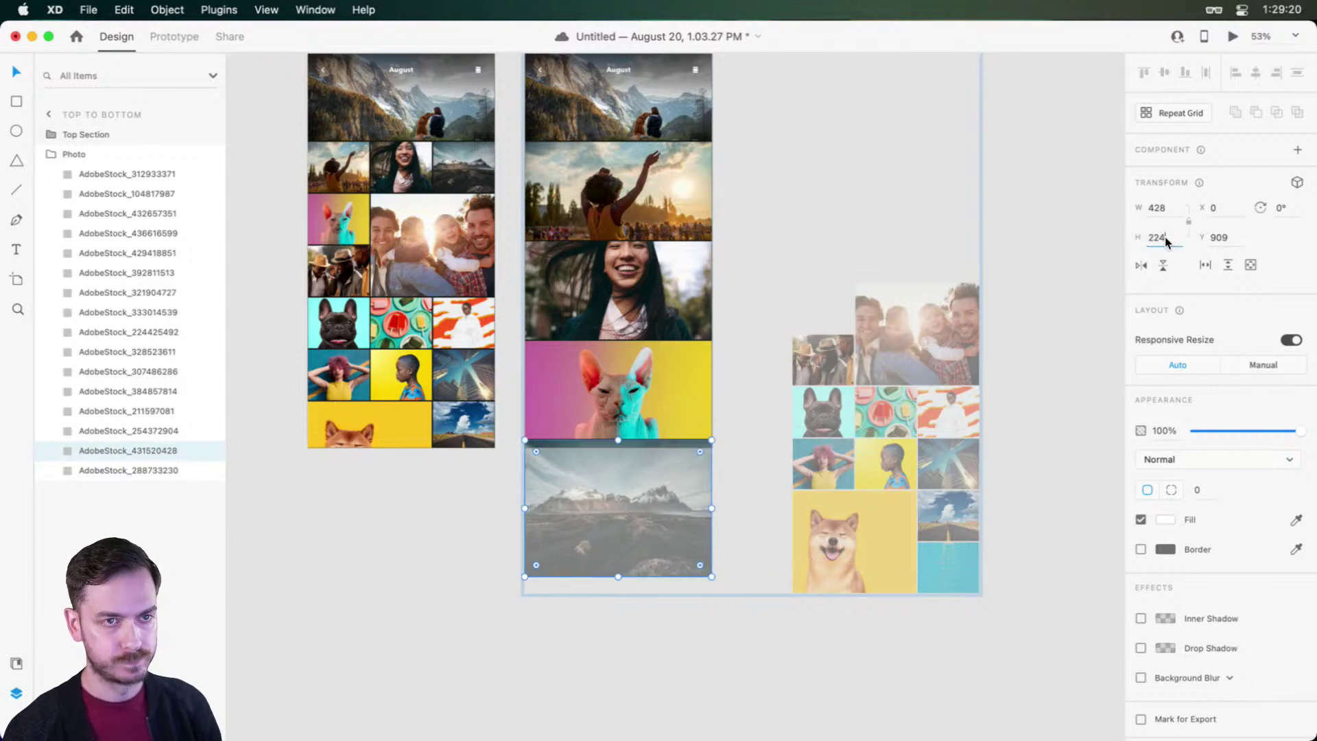
key(Return)
drag(659, 516, 657, 660)
Step: Place the family photo below the cat at Y 909, size it 428 by 225, and move the mountain photo directly beneath it
drag(938, 305, 620, 460)
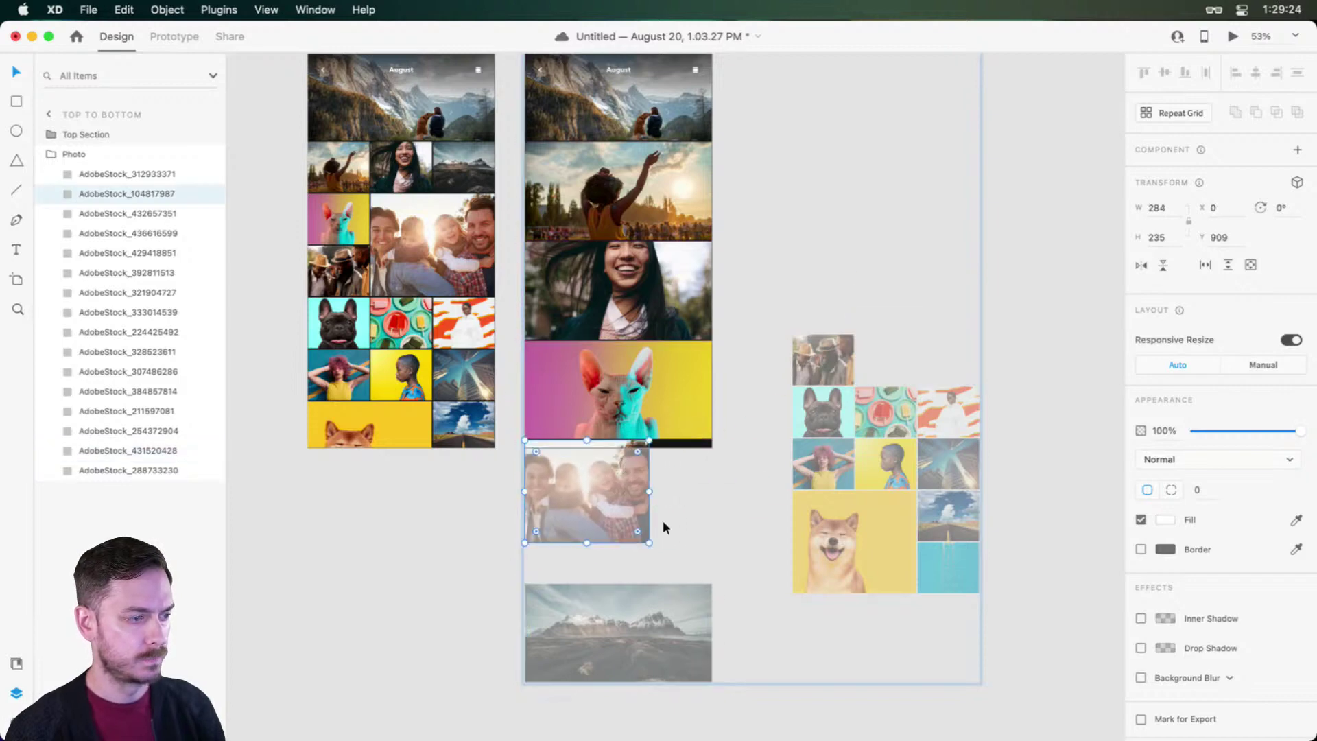
drag(650, 546, 711, 551)
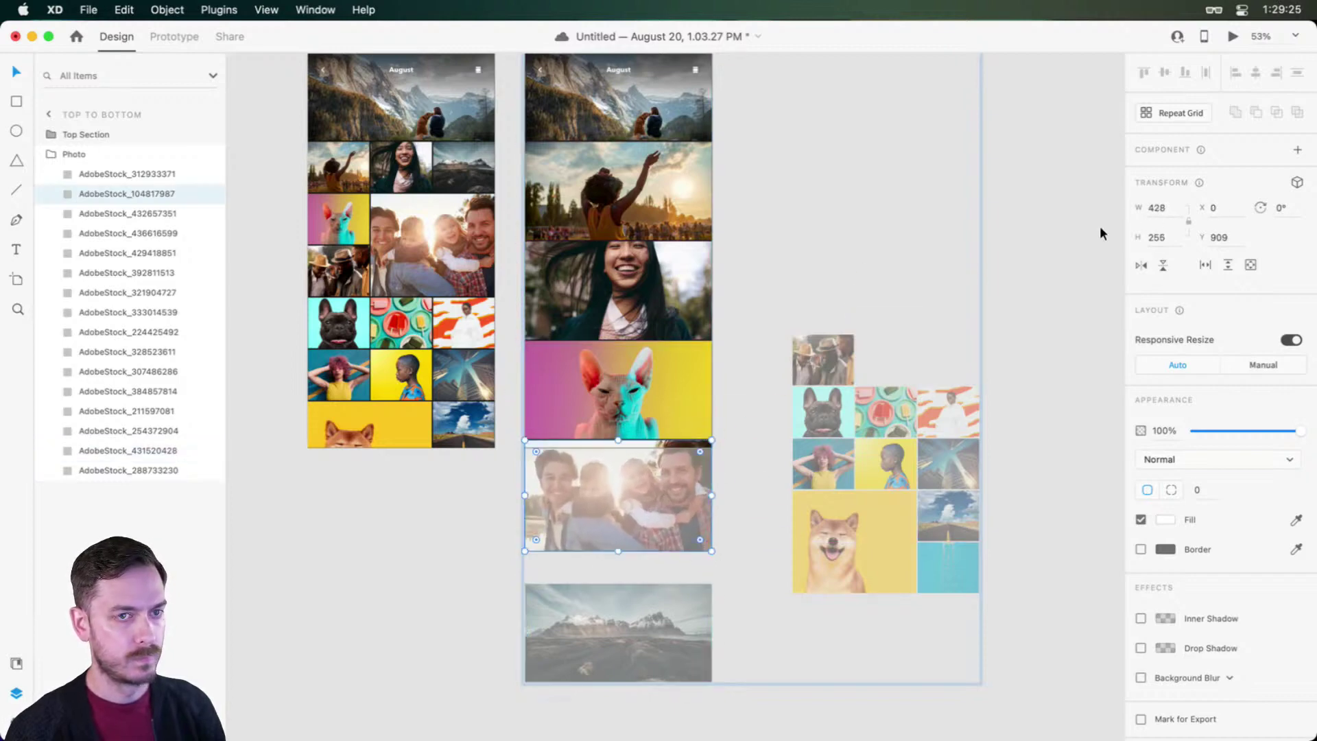
click(1165, 251)
text(225)
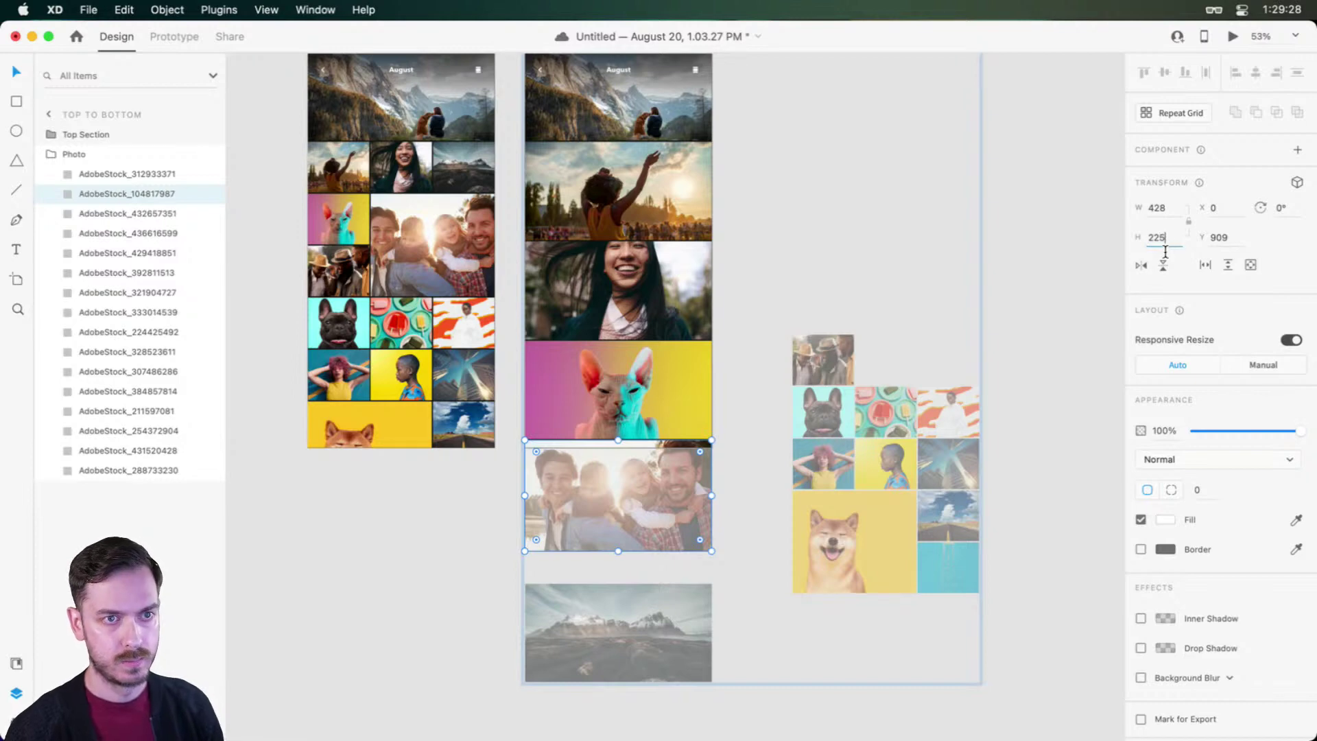
key(Return)
click(595, 631)
drag(595, 631, 594, 600)
Step: Place the photo of men in hats beneath the mountain photo at X 0, Y 1365 and enlarge it to the column's full width
drag(839, 346, 572, 653)
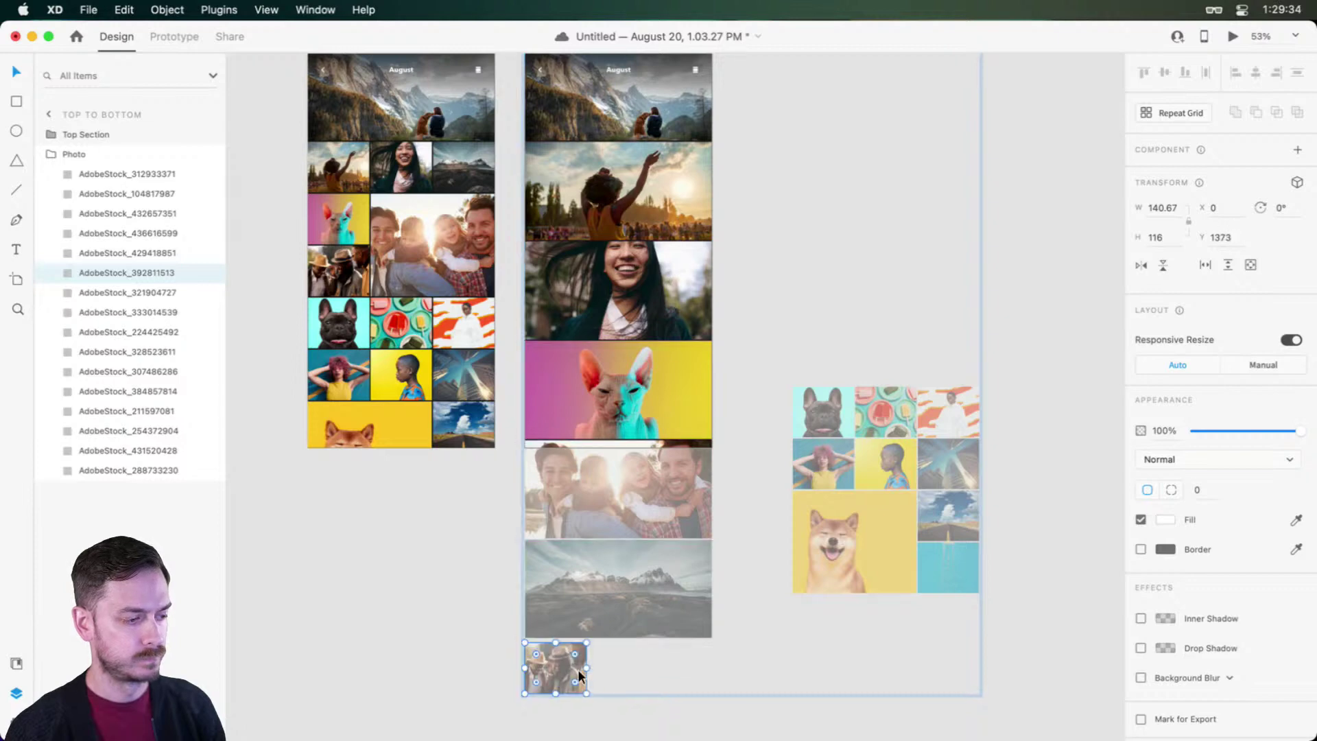
scroll(586, 525, down, 5)
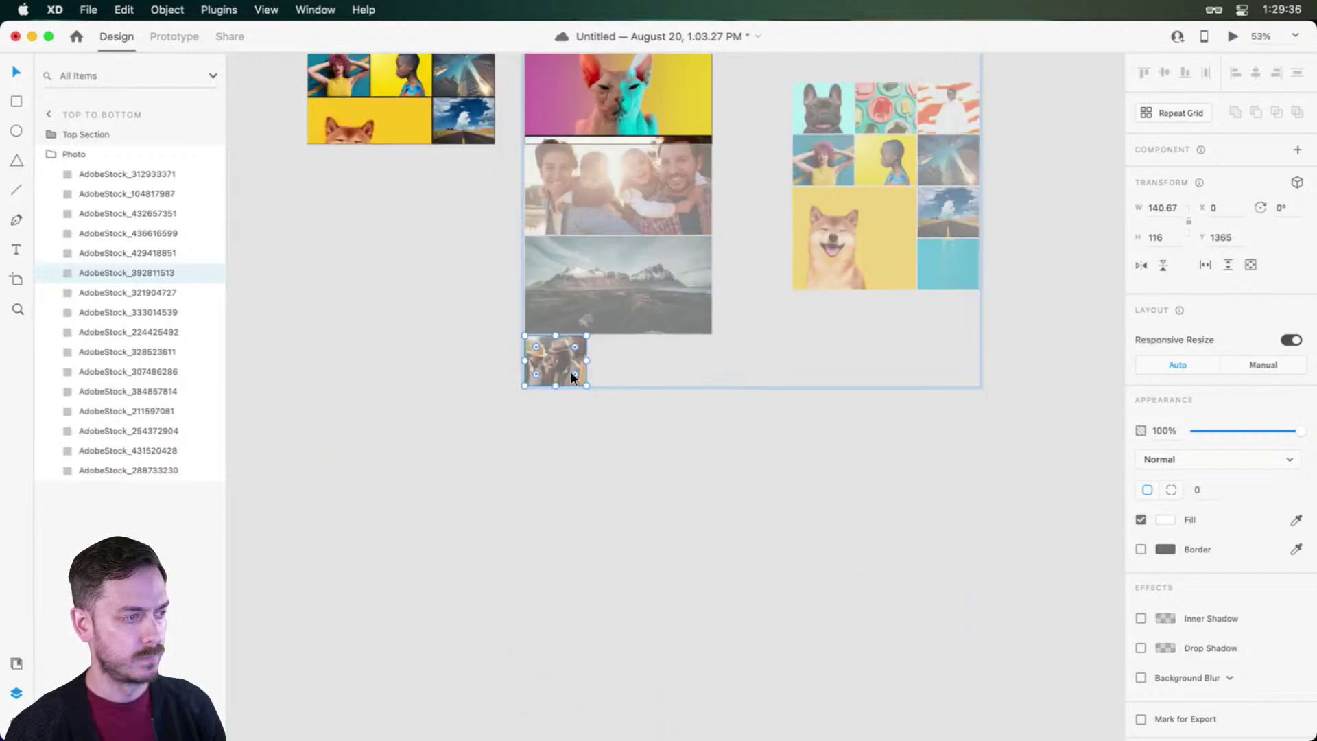
drag(586, 389, 711, 453)
Step: Size all the remaining unplaced photos beside the column to 428 by 225
scroll(788, 208, up, 4)
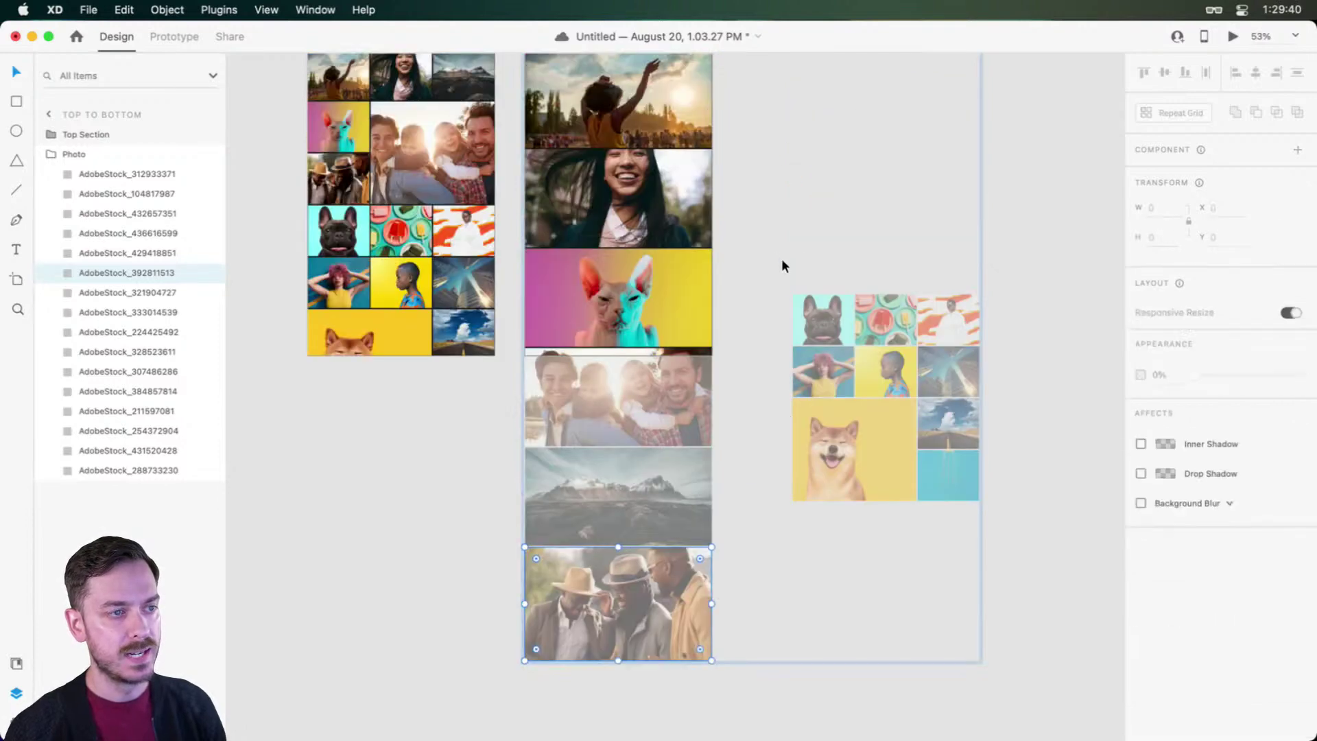
drag(780, 258, 1013, 498)
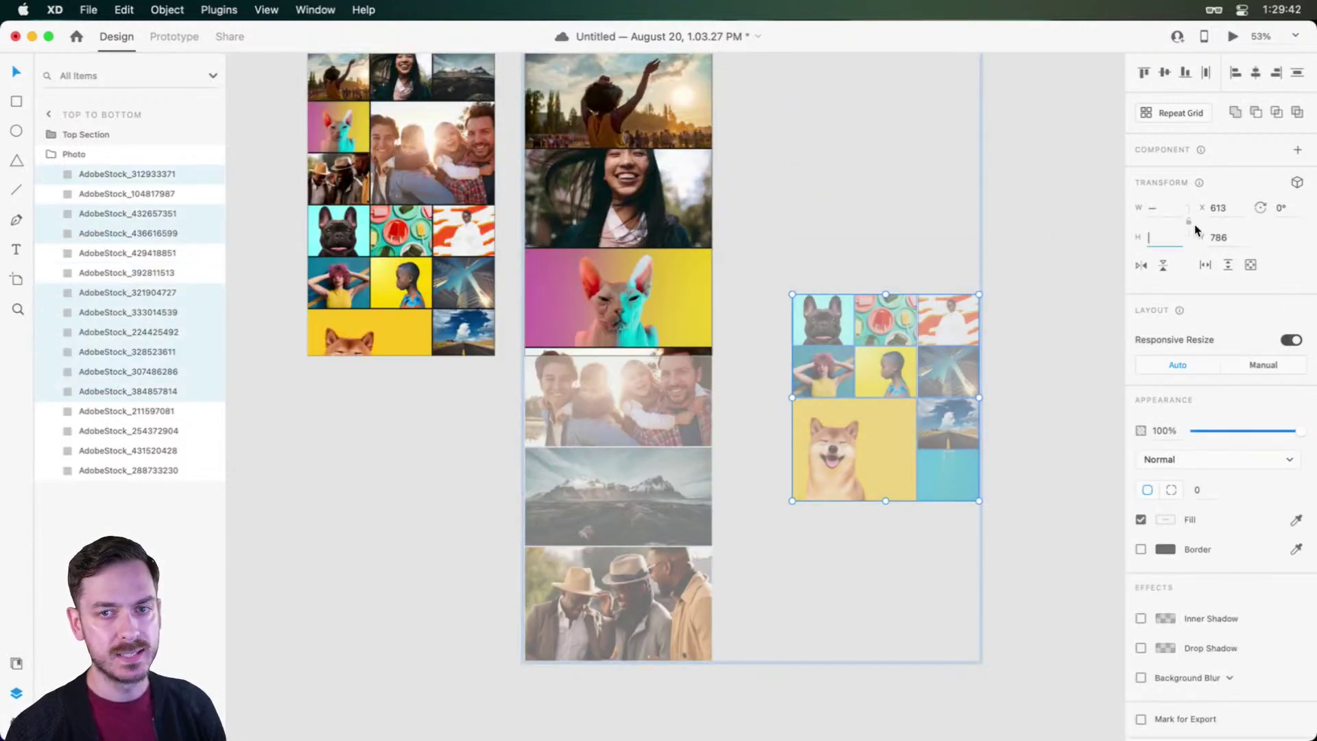
key(Return)
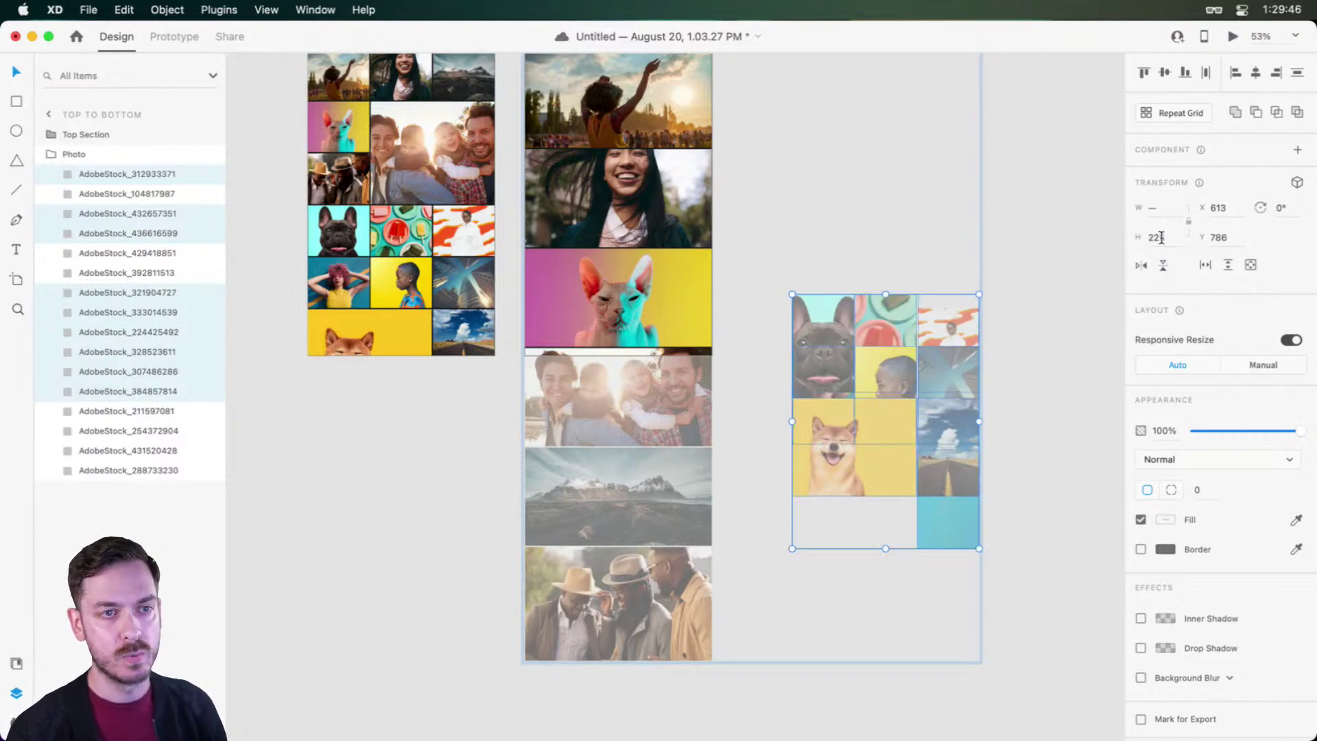
click(620, 298)
drag(804, 237, 980, 555)
click(1171, 213)
text(4)
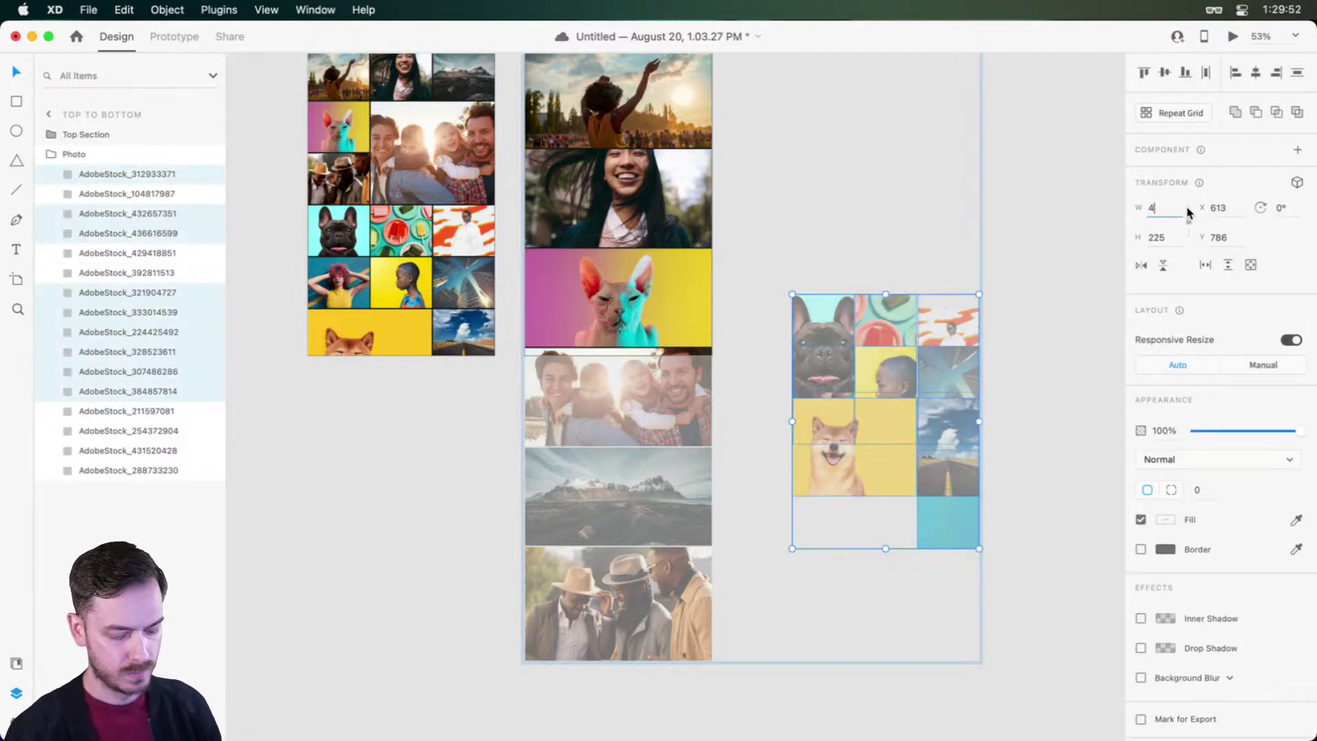
text(28)
key(Return)
Step: Stack the bulldog, popsicle, white-clothed figure and pink-haired woman photos in order beneath the men in hats
scroll(1061, 237, down, 3)
drag(1060, 236, 946, 111)
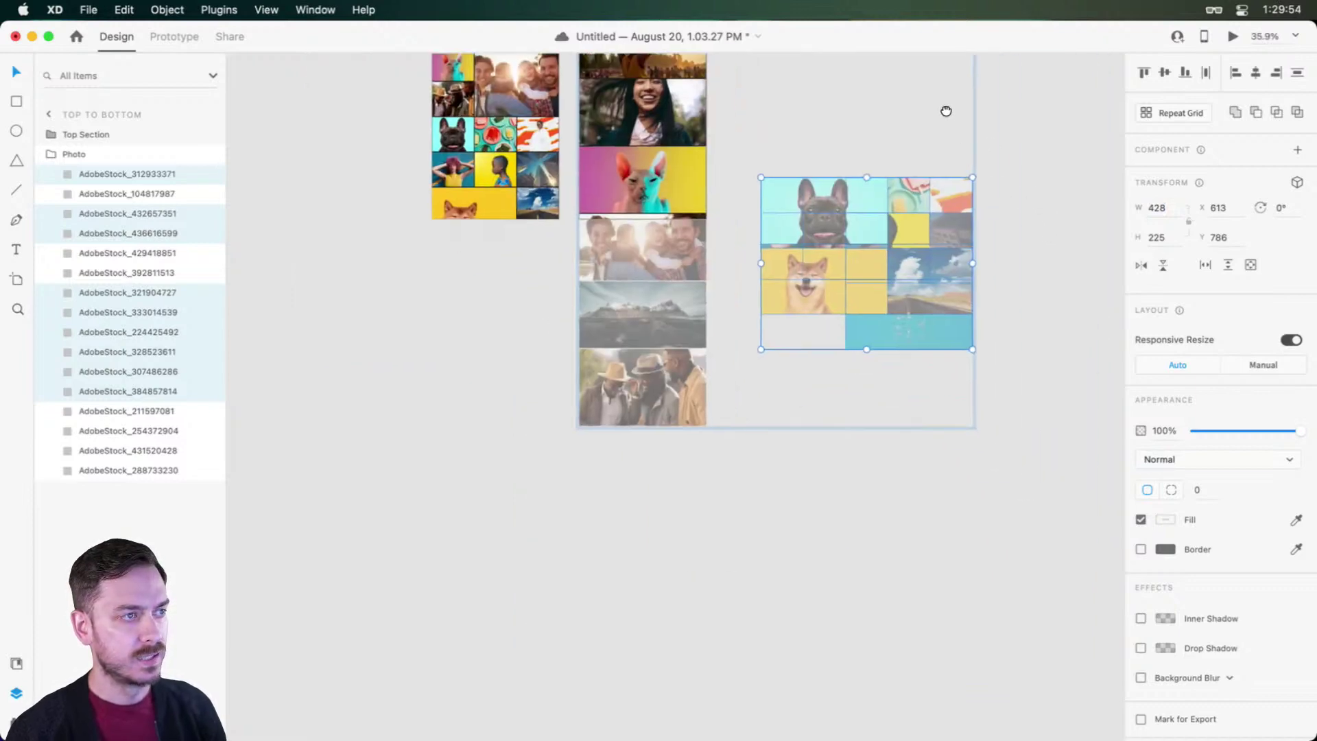
drag(800, 186, 619, 438)
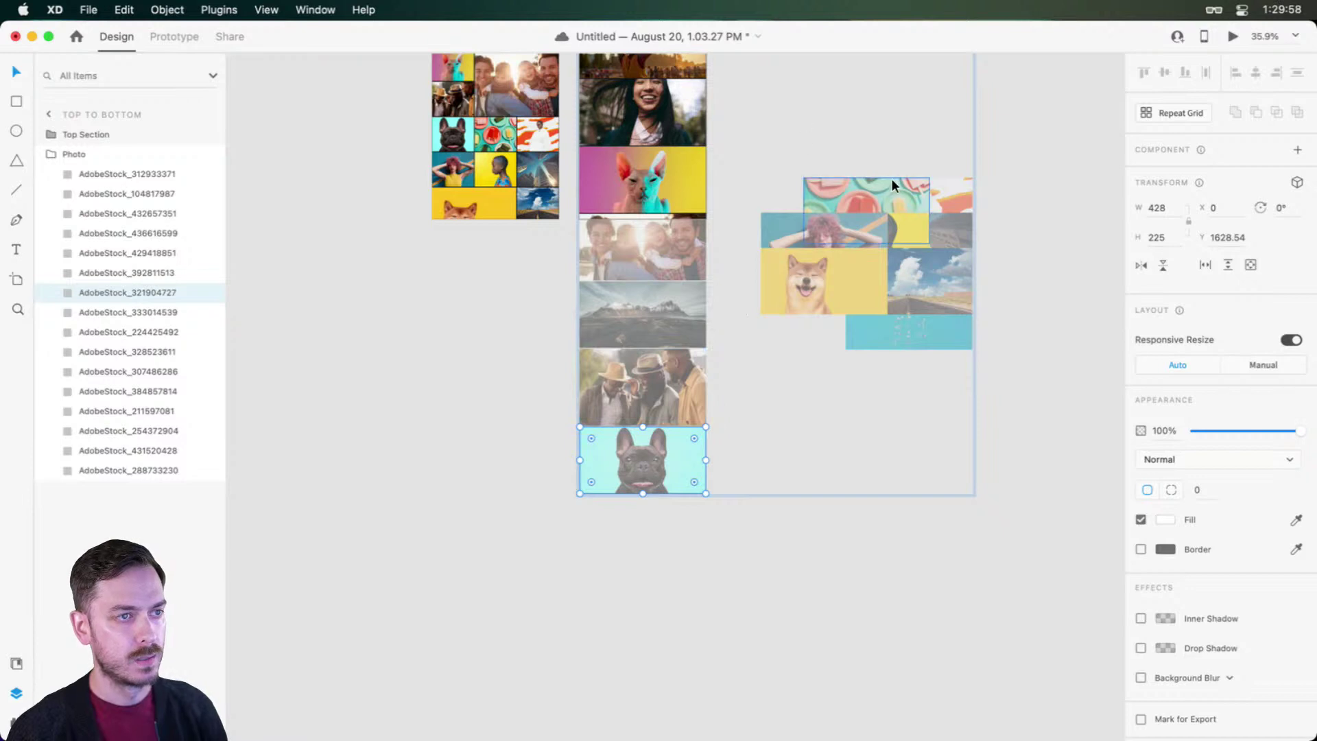
drag(885, 183, 660, 501)
drag(878, 199, 648, 571)
drag(820, 261, 647, 648)
Step: Stack the yellow portrait, skyscraper, Shiba dog, road and teal photos in order beneath the pink-haired woman
scroll(648, 647, down, 3)
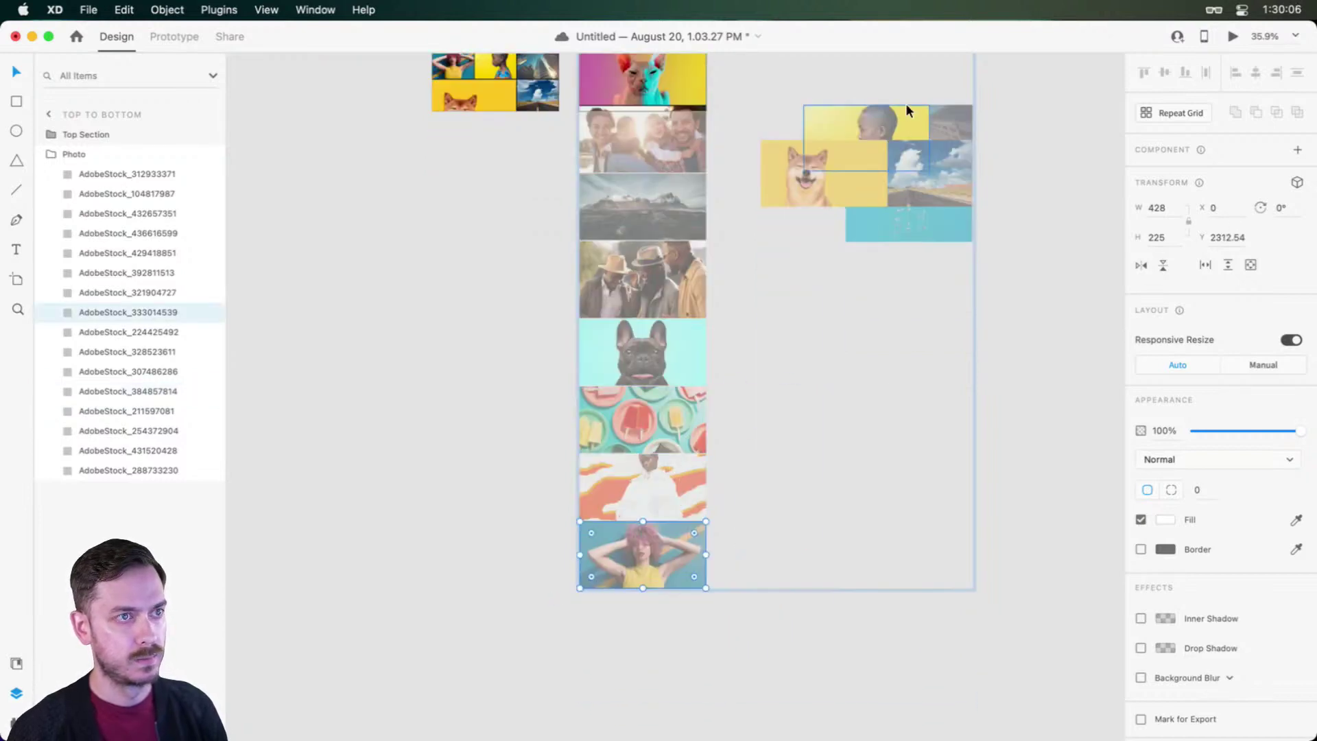
drag(905, 111, 681, 594)
drag(859, 122, 627, 659)
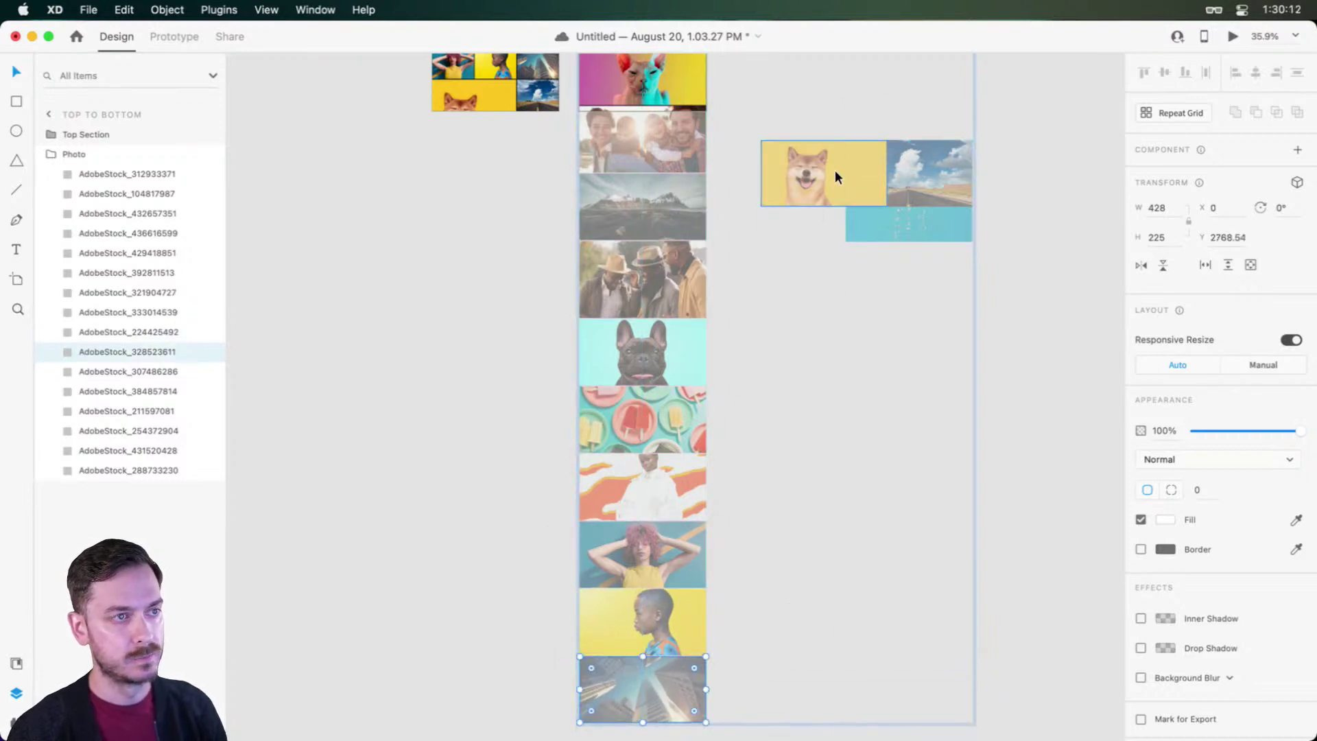
scroll(835, 181, down, 3)
drag(832, 167, 693, 619)
drag(891, 167, 684, 672)
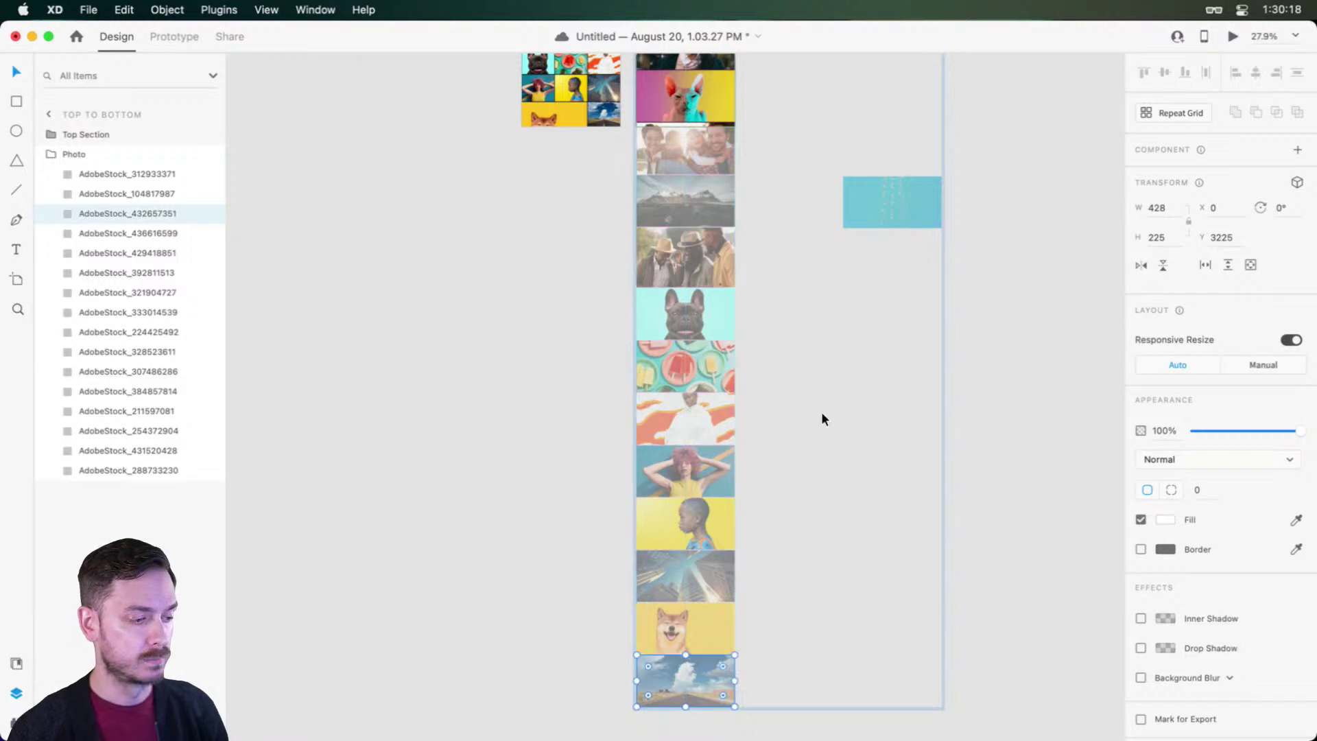
click(912, 166)
click(914, 173)
drag(905, 185, 698, 681)
Step: Turn on a vertical stack for the Photo group in the Top to Bottom artboard
scroll(698, 677, up, 10)
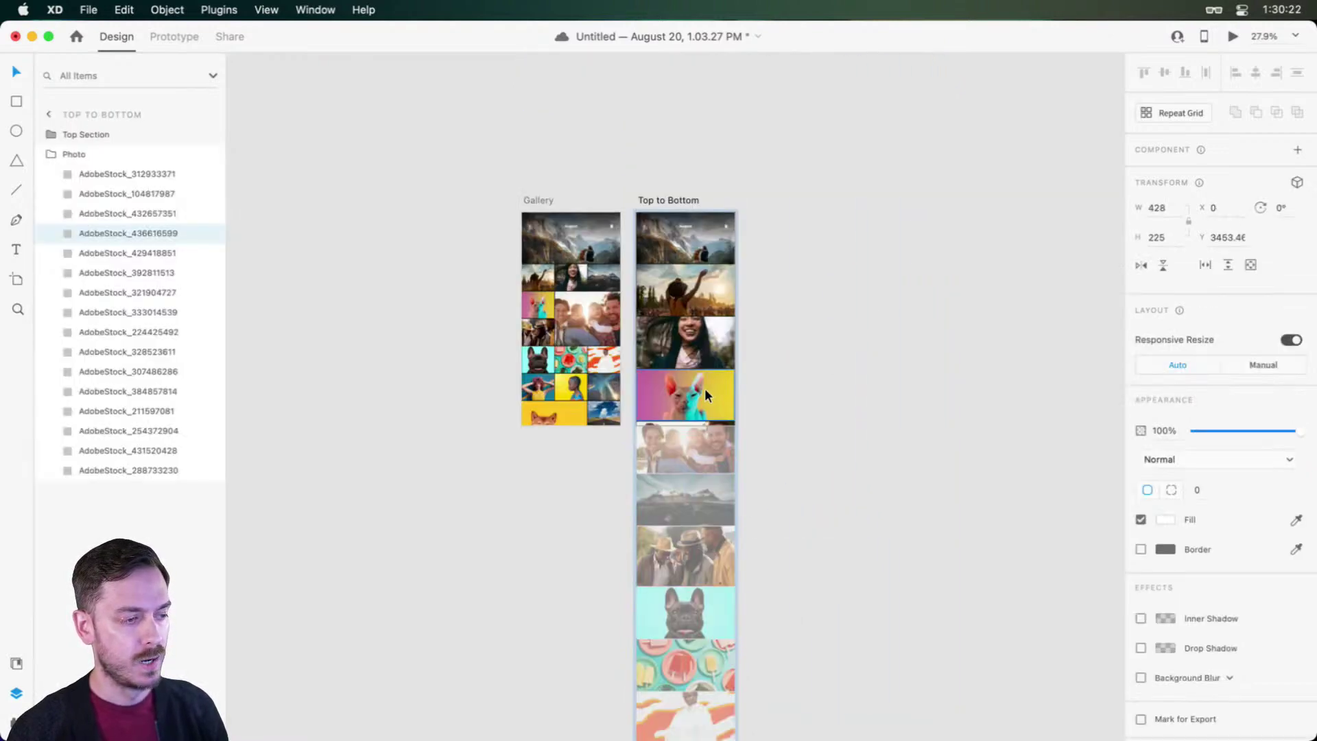
scroll(538, 241, up, 5)
scroll(537, 241, up, 2)
click(619, 130)
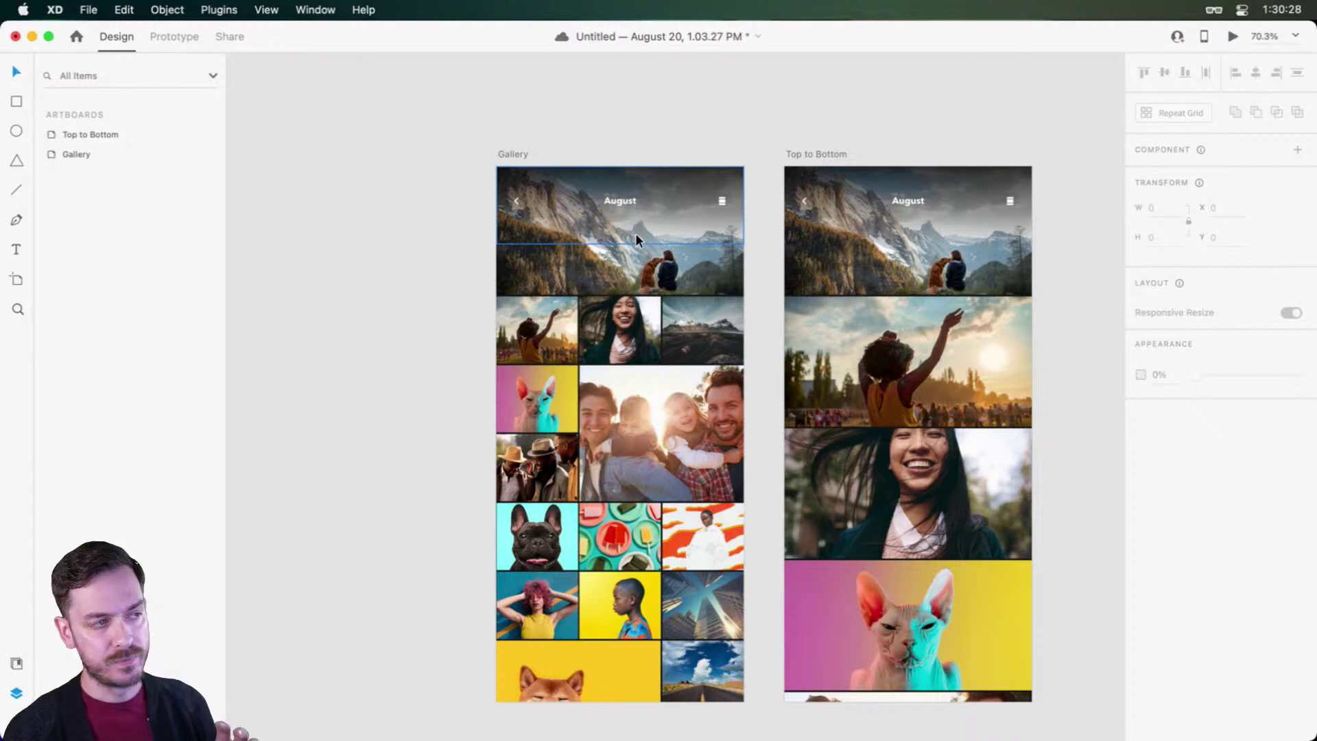
scroll(905, 280, down, 5)
click(909, 288)
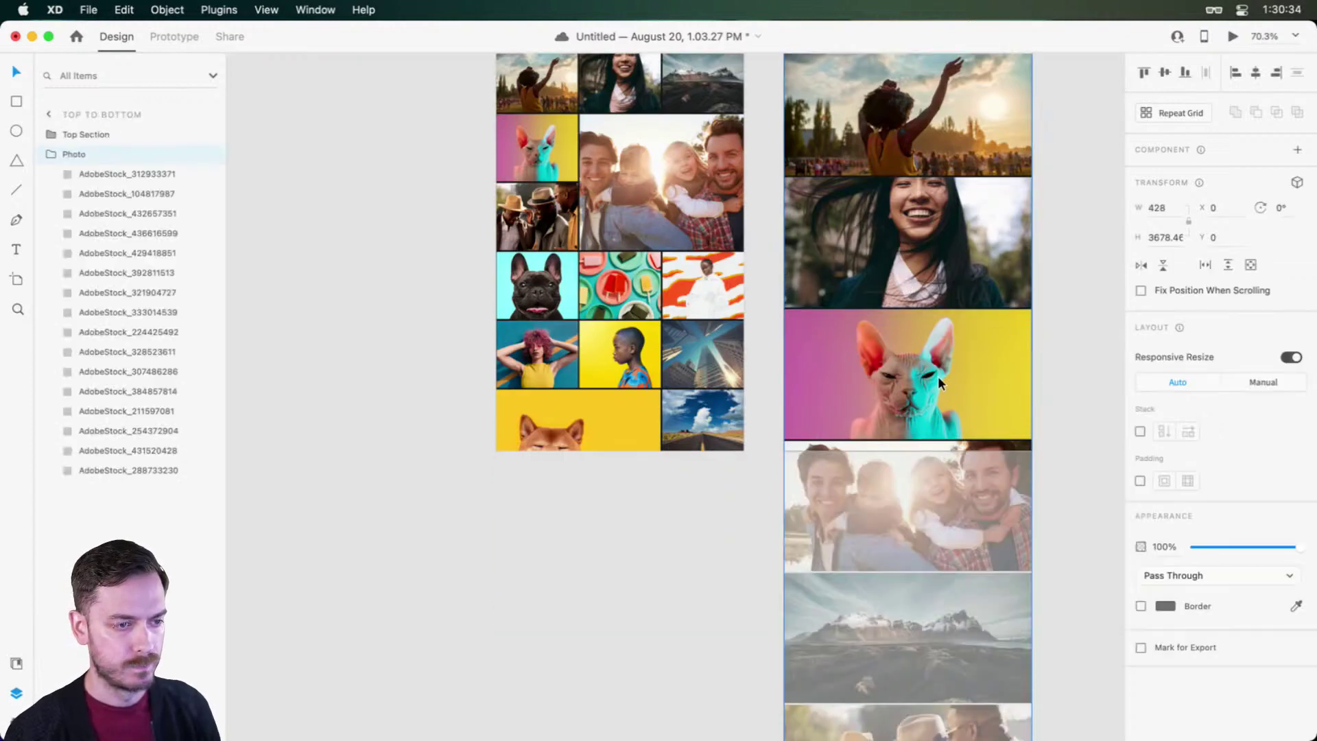
scroll(940, 380, down, 5)
scroll(793, 285, down, 5)
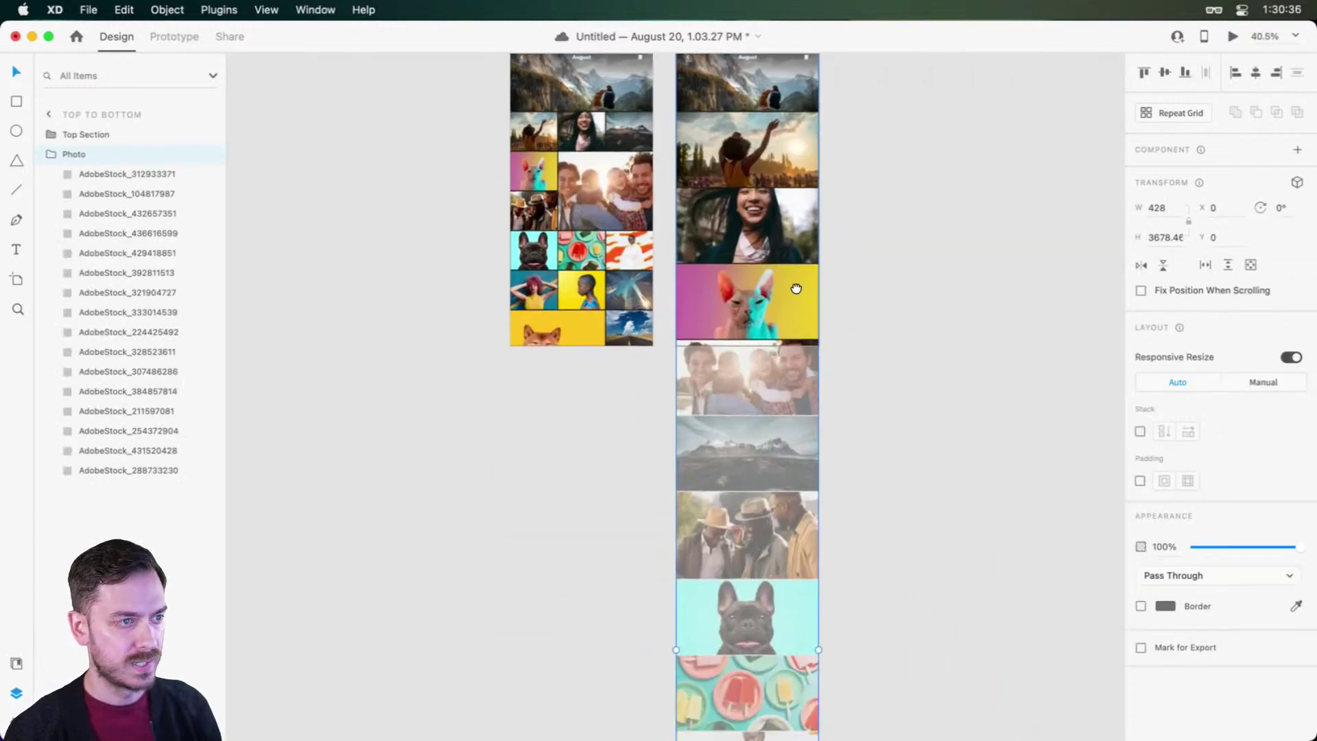
scroll(703, 201, up, 2)
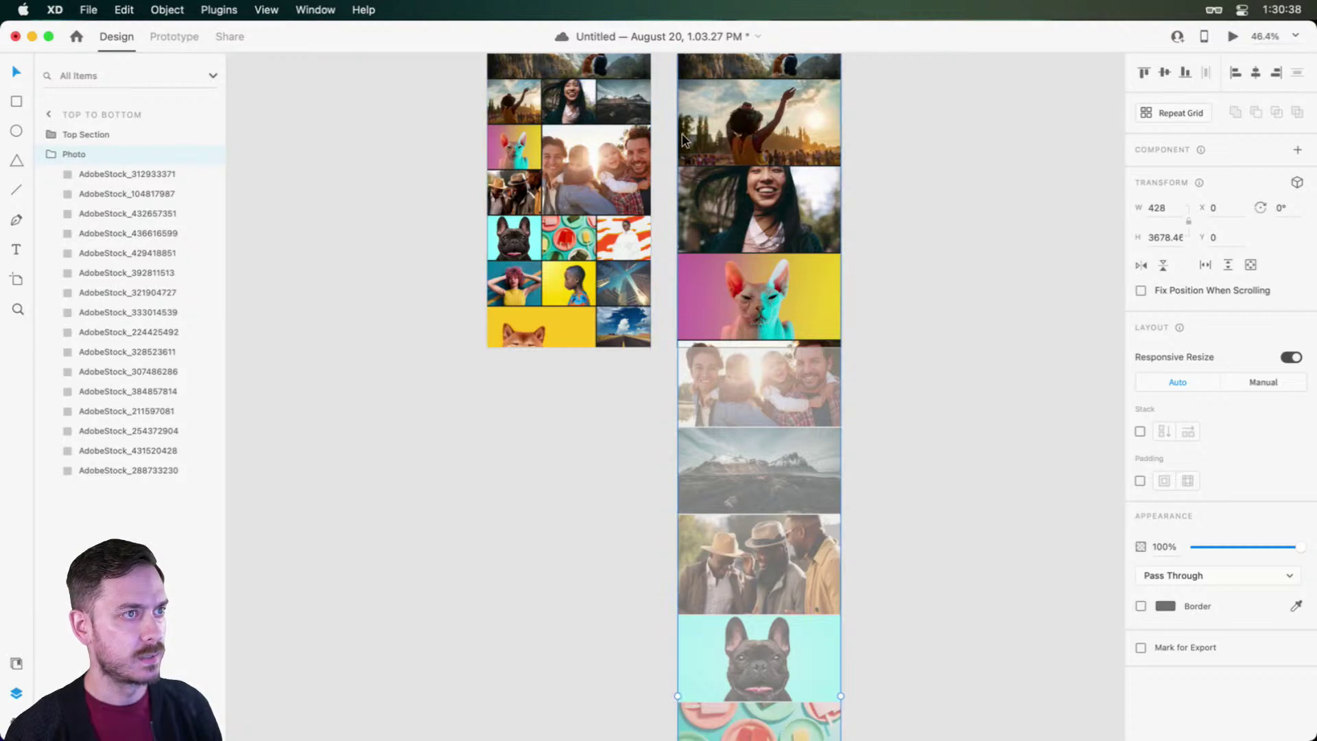
double_click(780, 190)
click(113, 154)
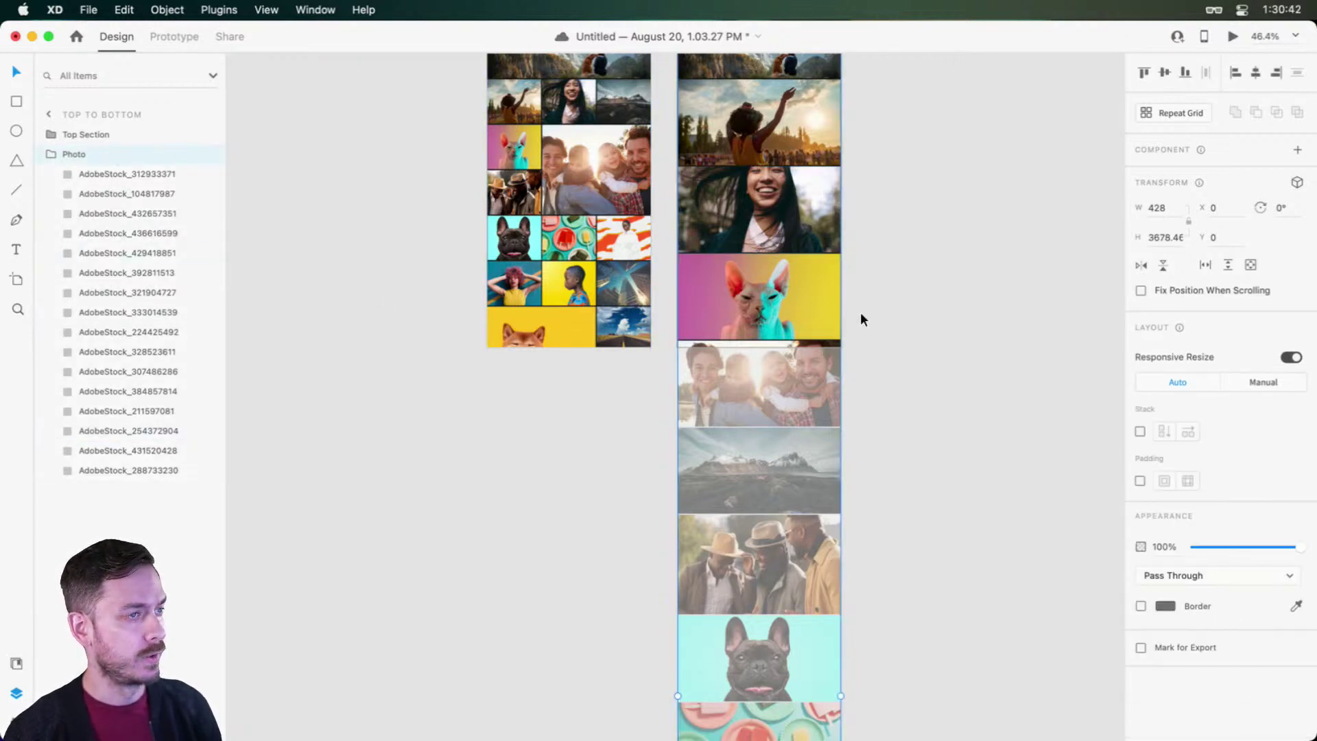
click(1140, 431)
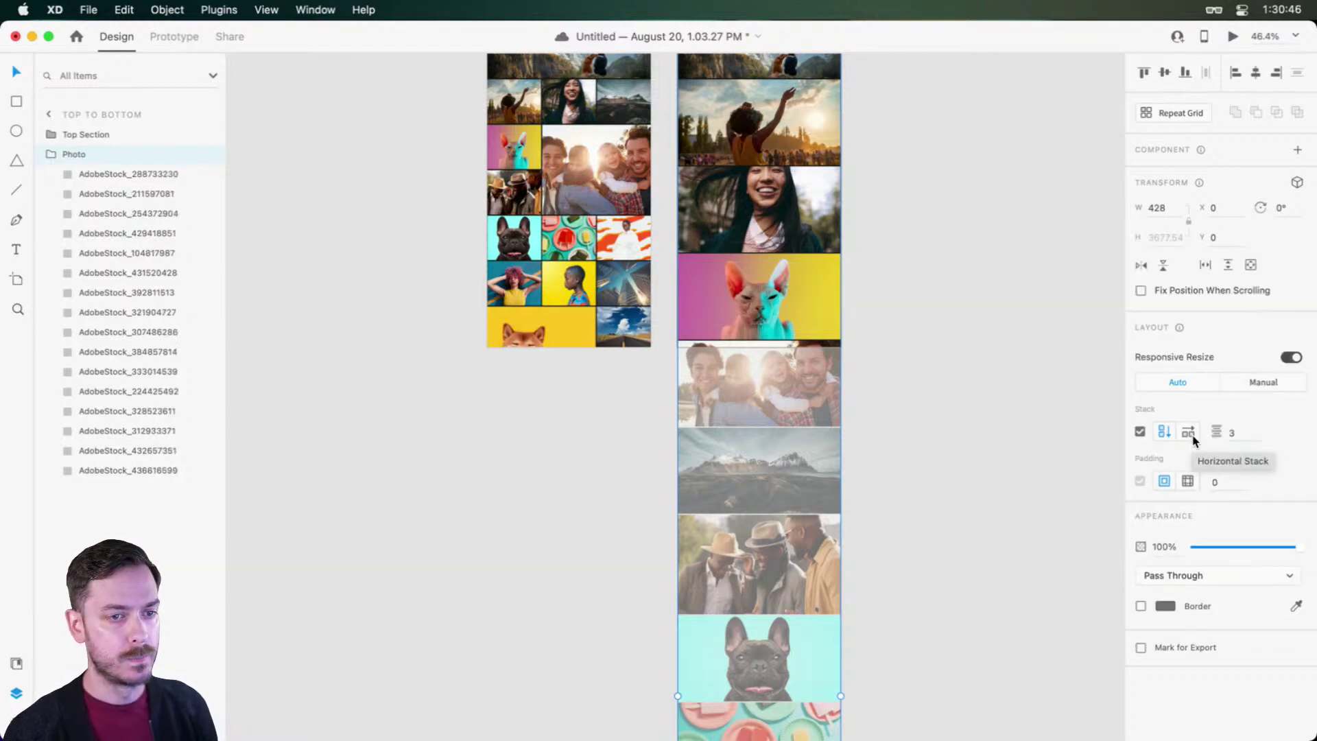
Step: Reorder the stack so the dark mountain photo sits directly between the smiling woman and the hairless cat
click(766, 466)
drag(783, 468, 821, 316)
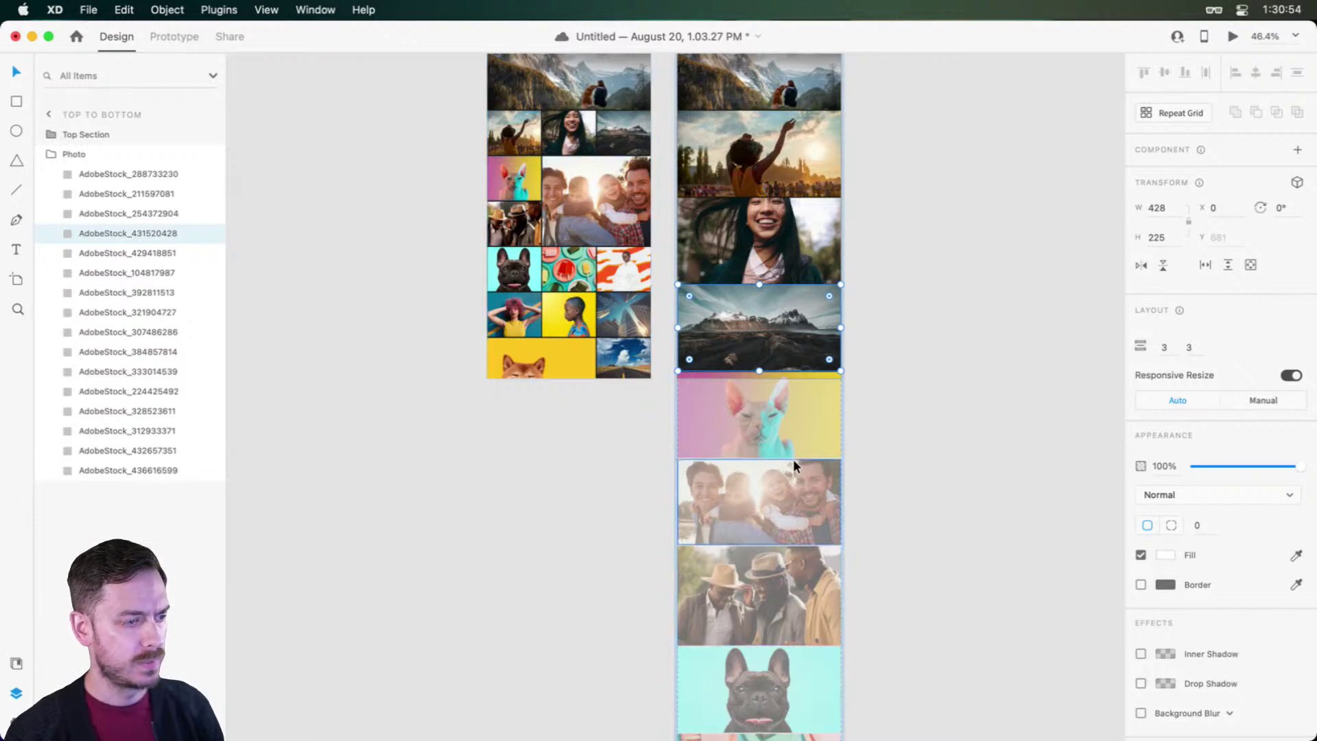
scroll(819, 387, down, 2)
Step: Prototype a tap transition from the list icon in the Gallery header to the Top to Bottom artboard
scroll(673, 141, up, 3)
click(673, 142)
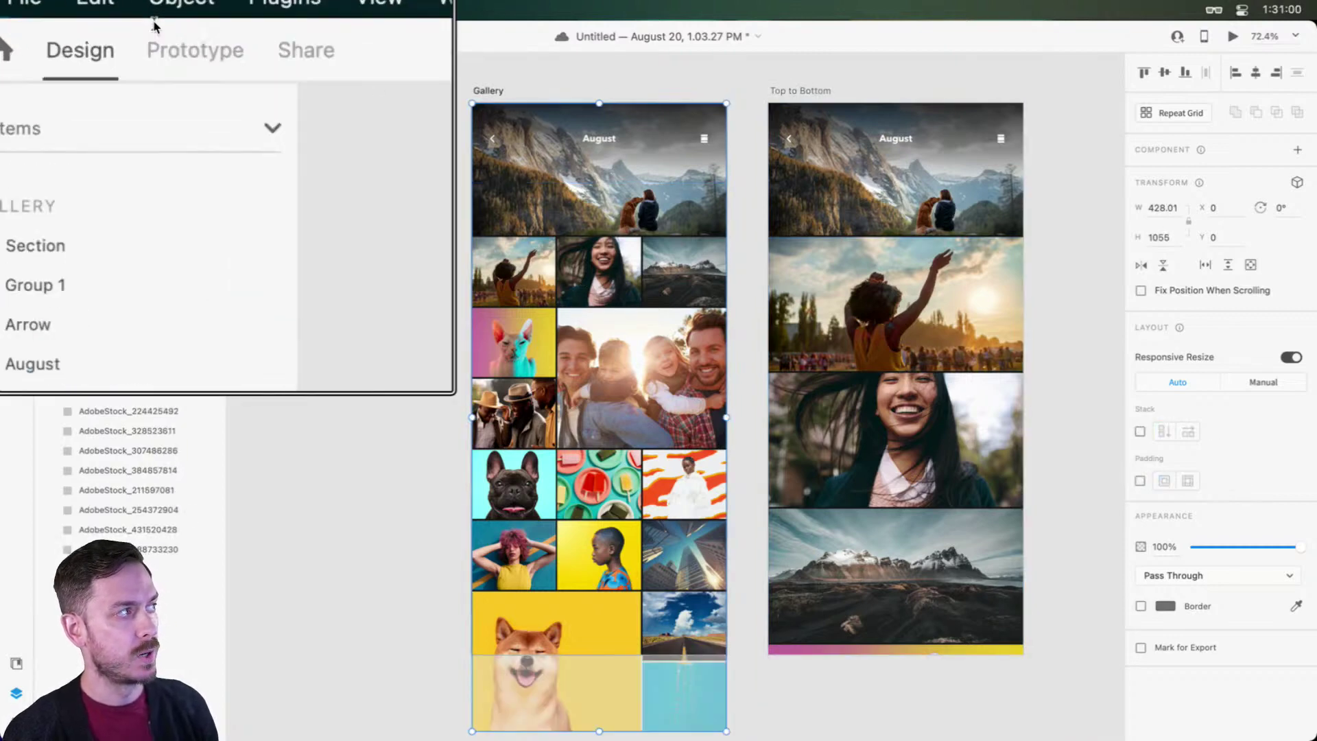
click(175, 37)
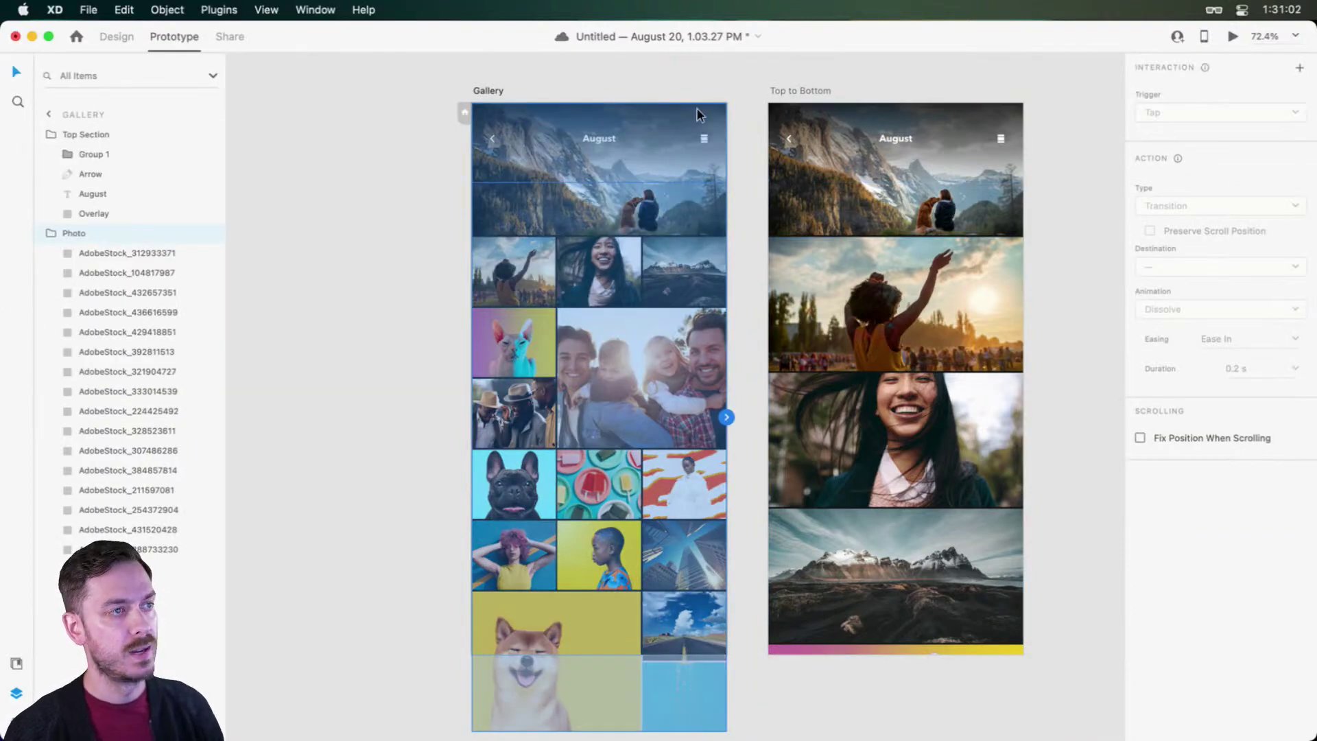
scroll(700, 113, up, 3)
double_click(709, 161)
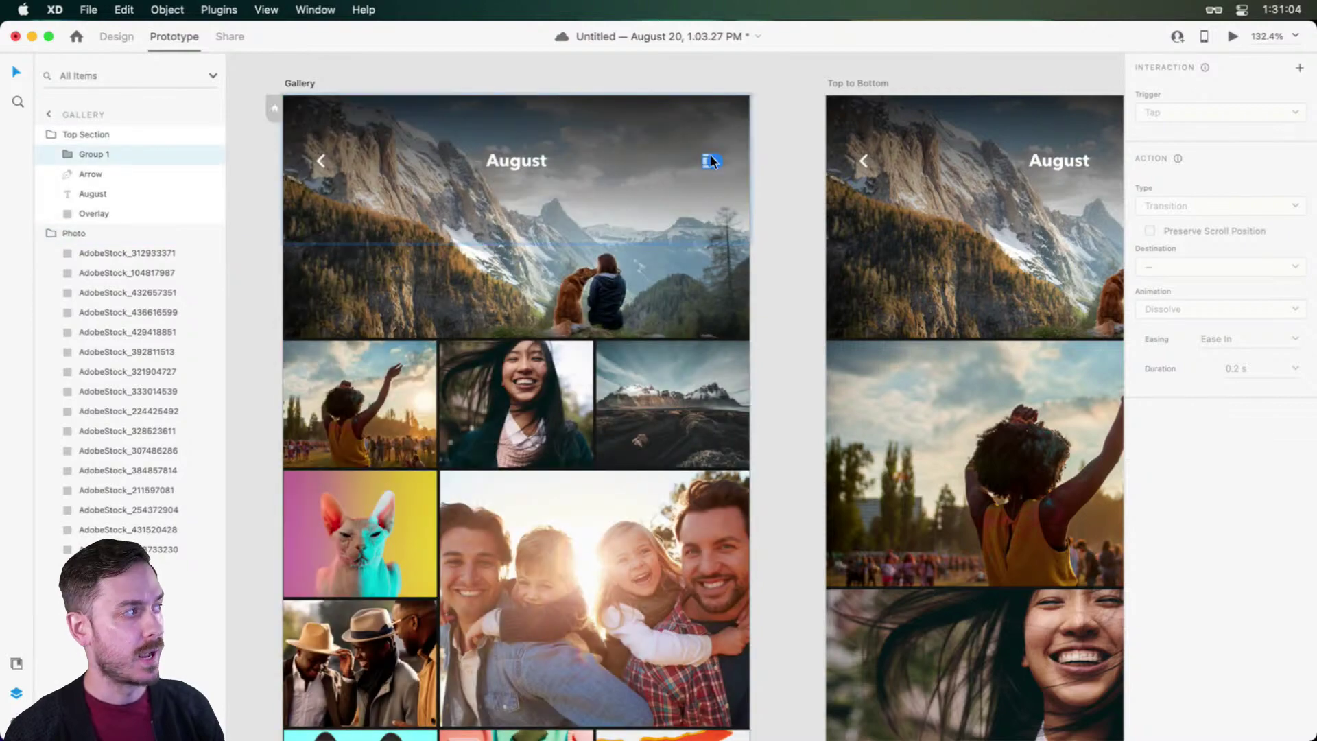
scroll(717, 158, down, 3)
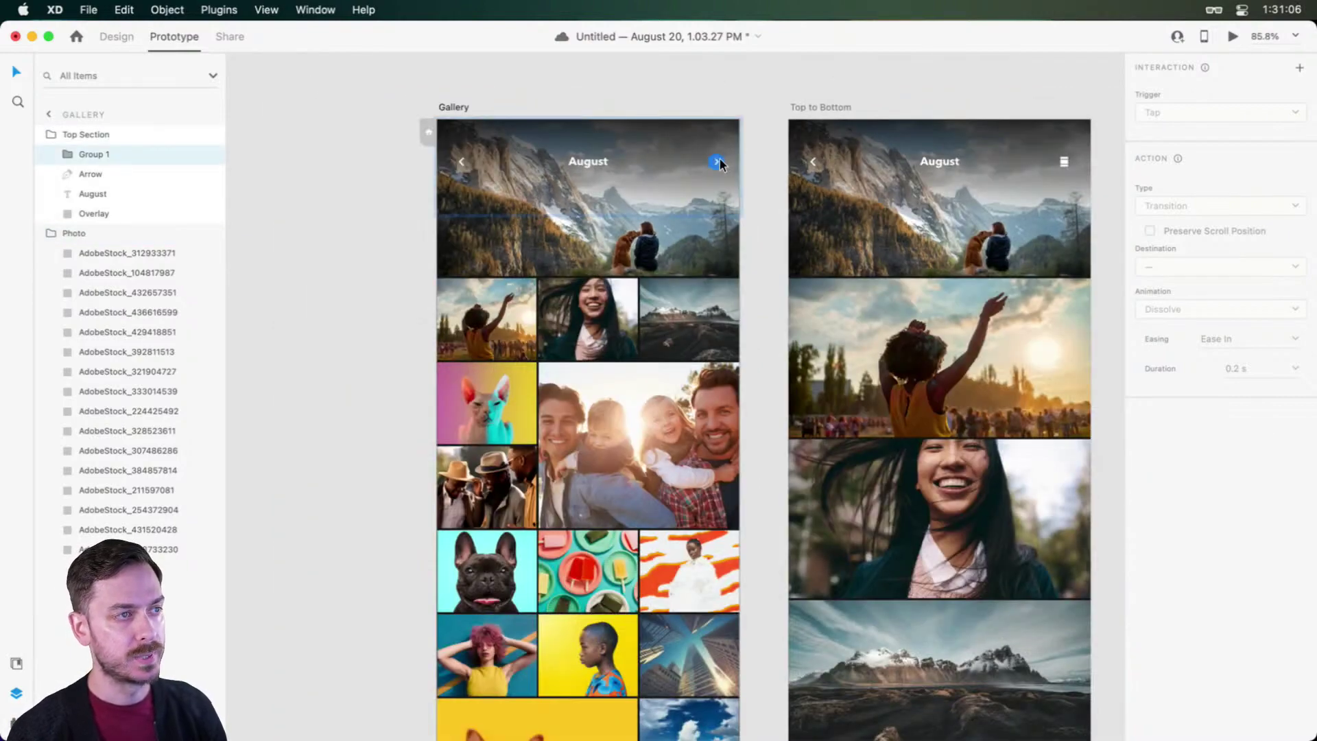
drag(716, 161, 885, 371)
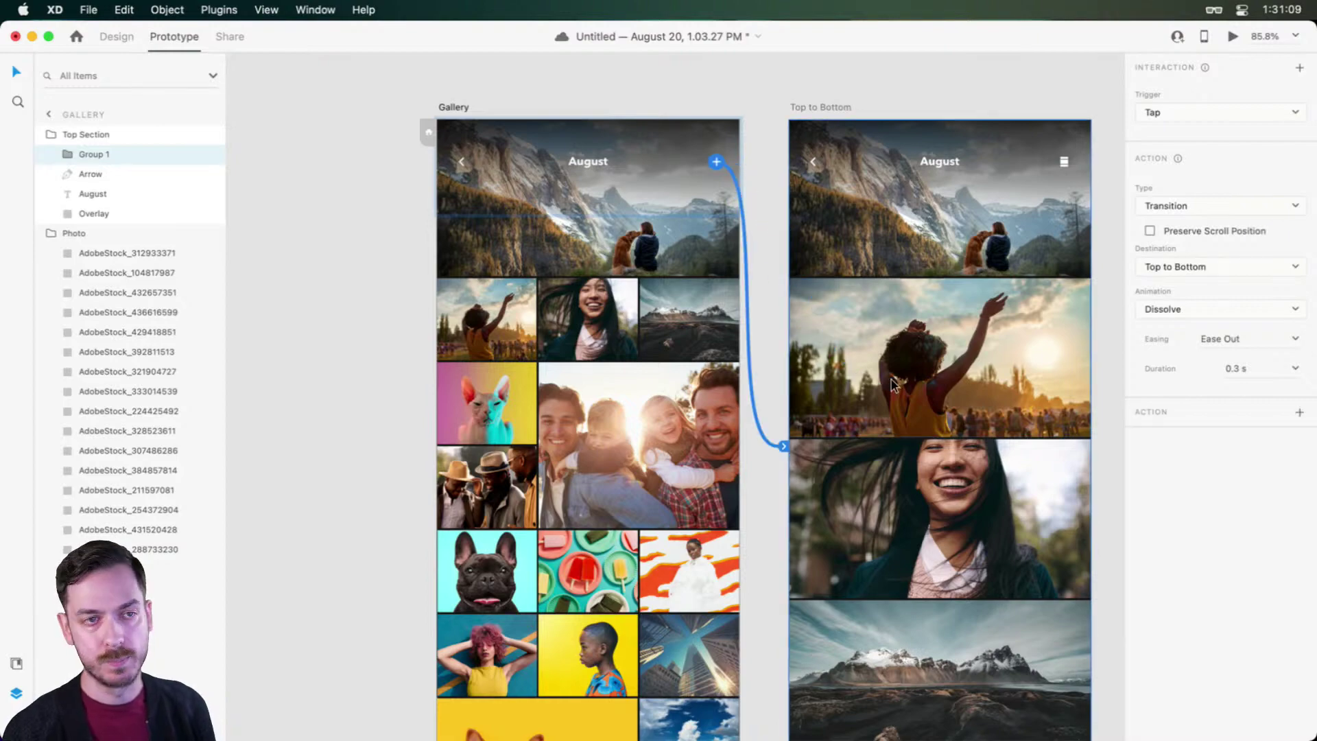
Step: Return to design mode and examine the back arrow in the Gallery header up close
click(117, 37)
scroll(727, 154, up, 5)
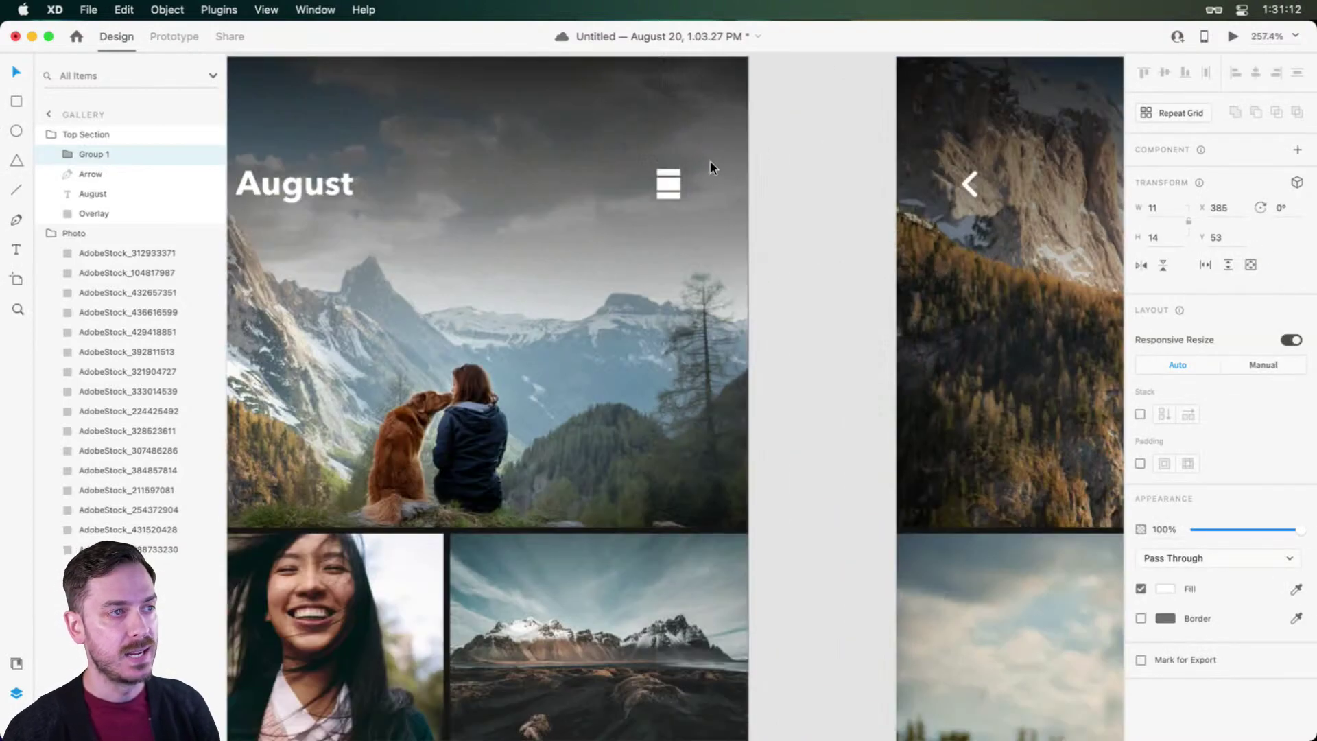
scroll(710, 161, up, 3)
scroll(627, 179, left, 5)
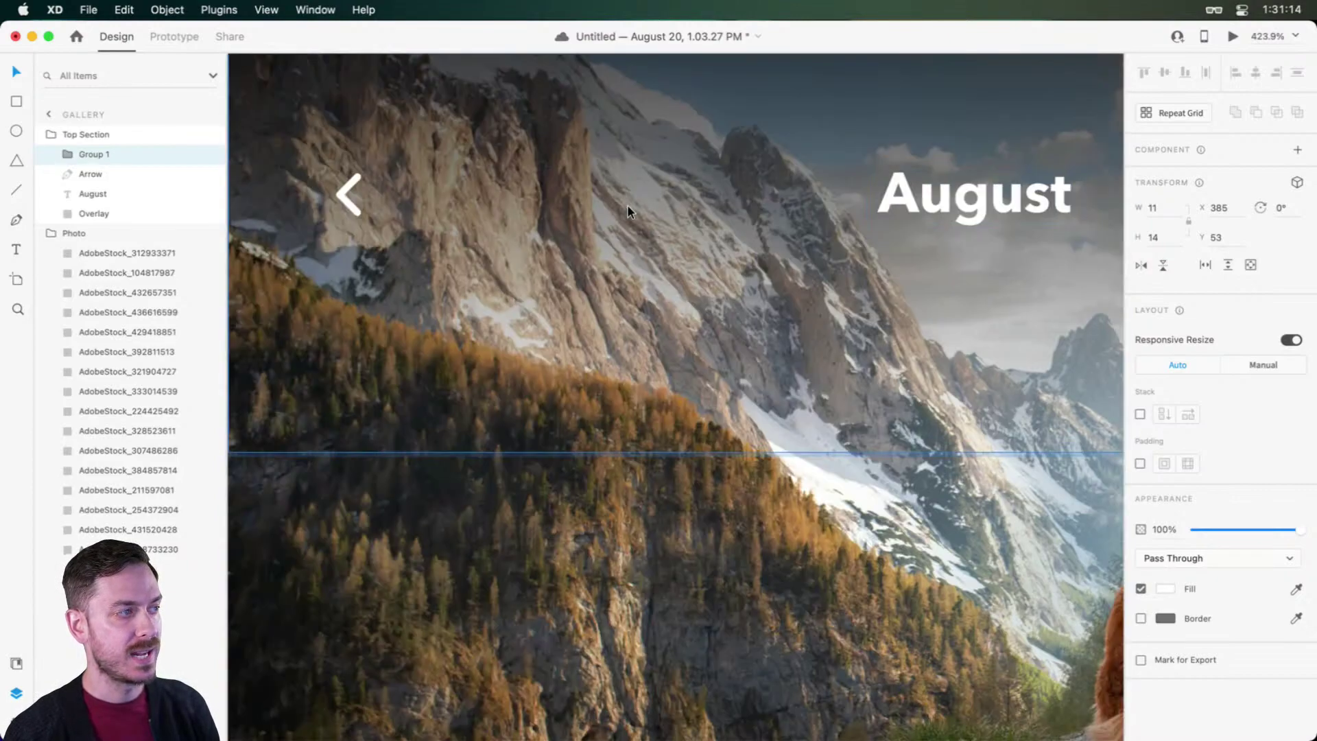
scroll(647, 183, down, 3)
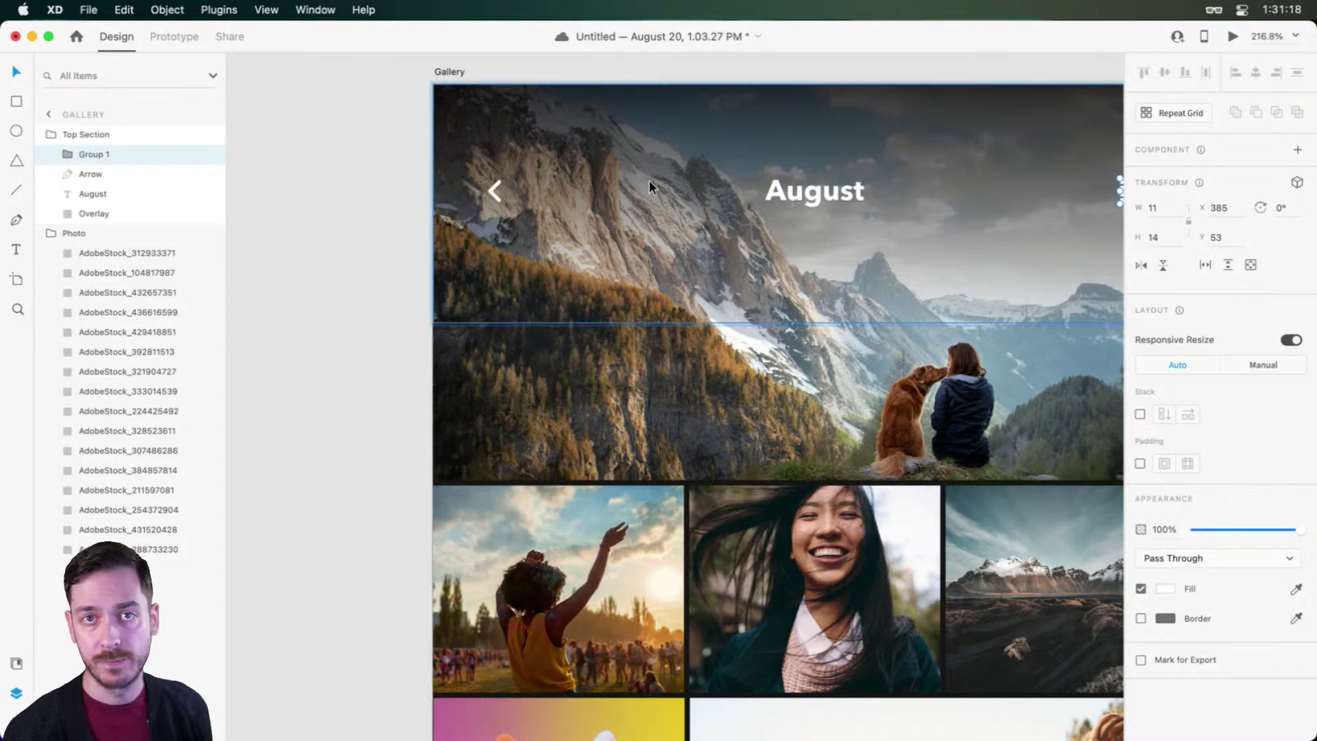
scroll(498, 194, up, 3)
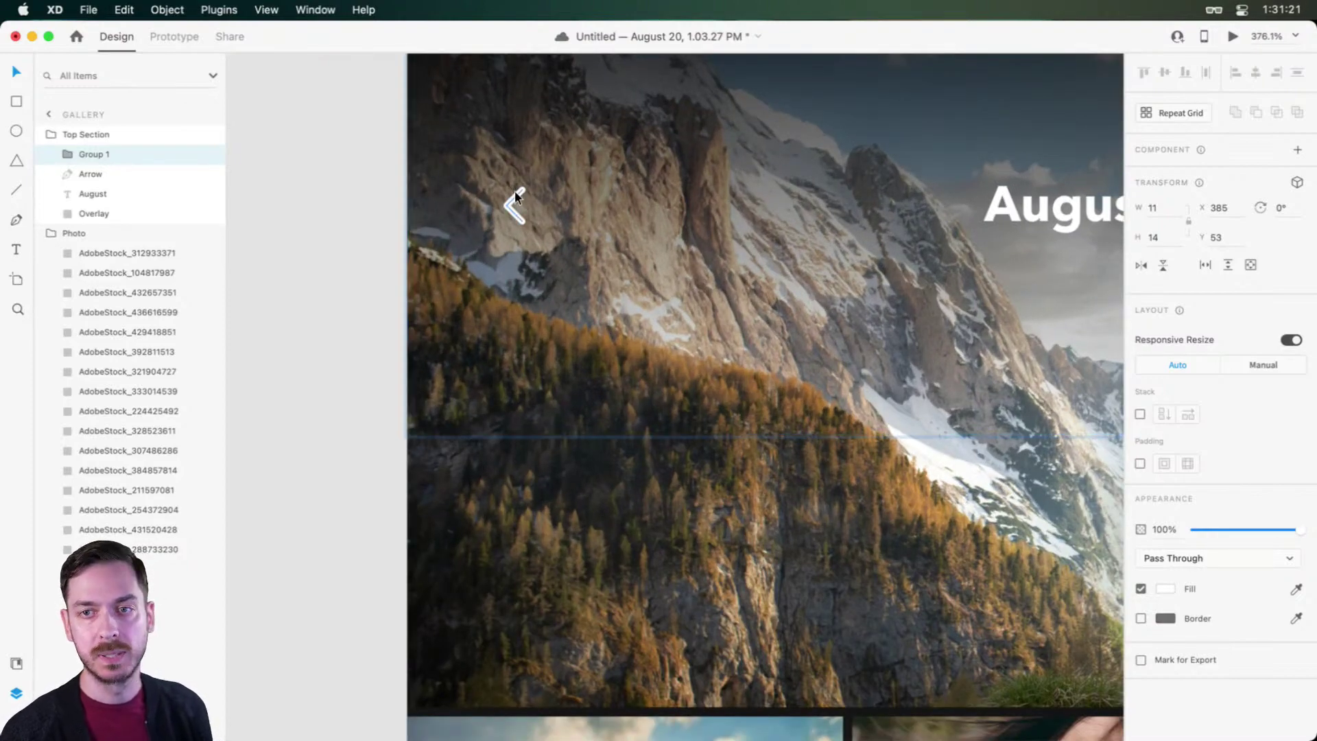
click(172, 36)
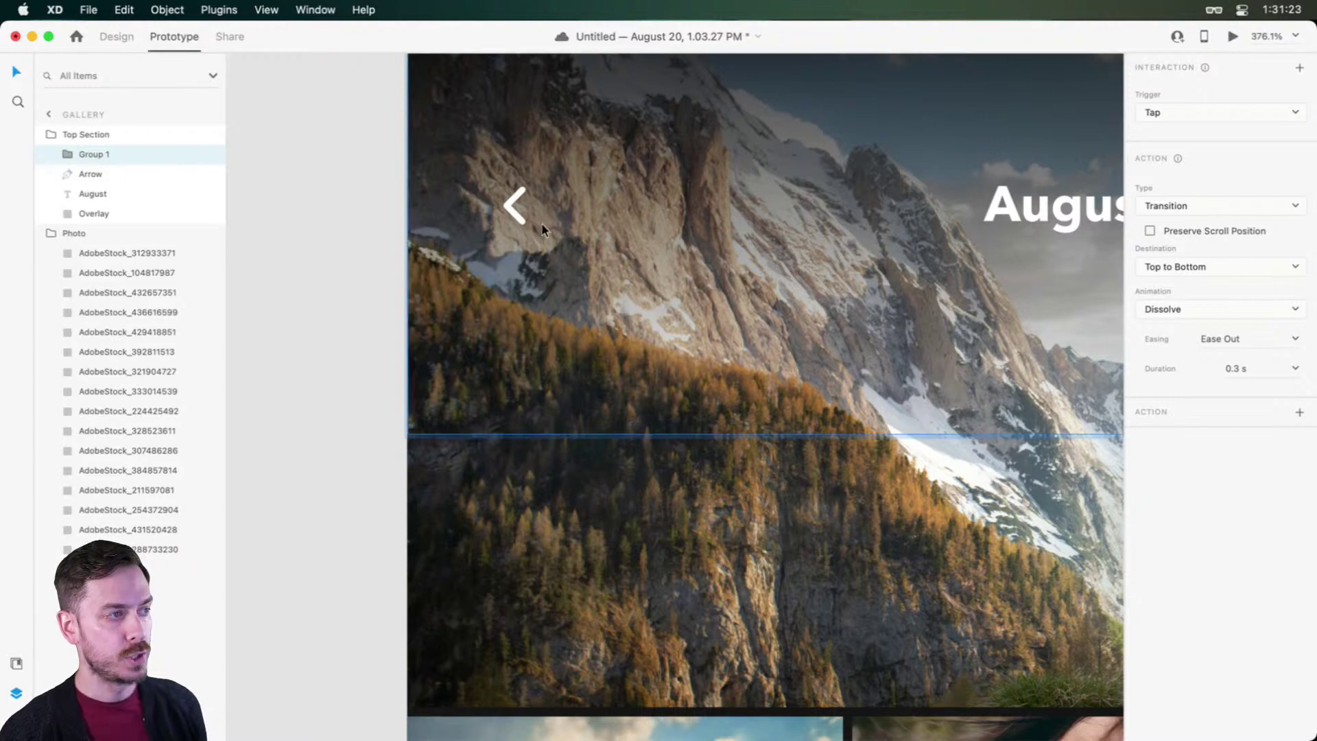
click(115, 36)
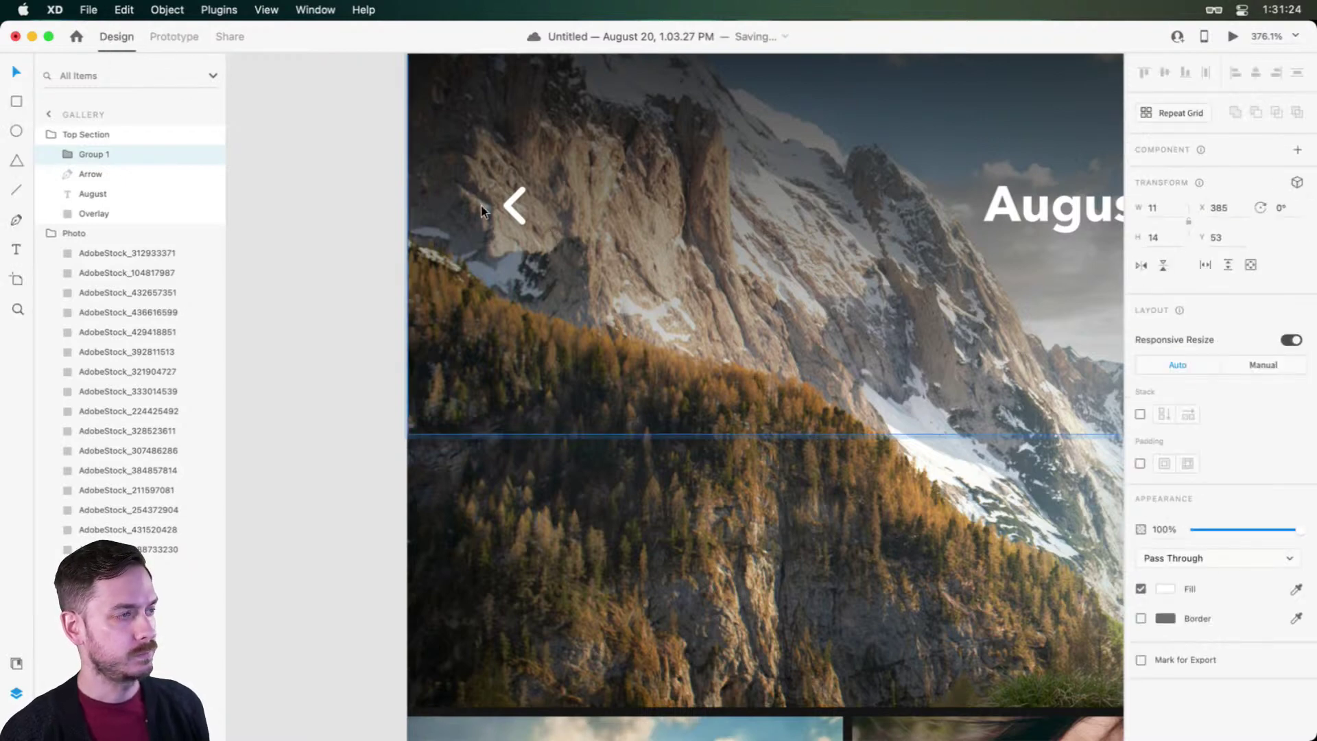
Step: Draw a 40 by 40 square over the Gallery header's back arrow at X 17, Y 47
click(513, 205)
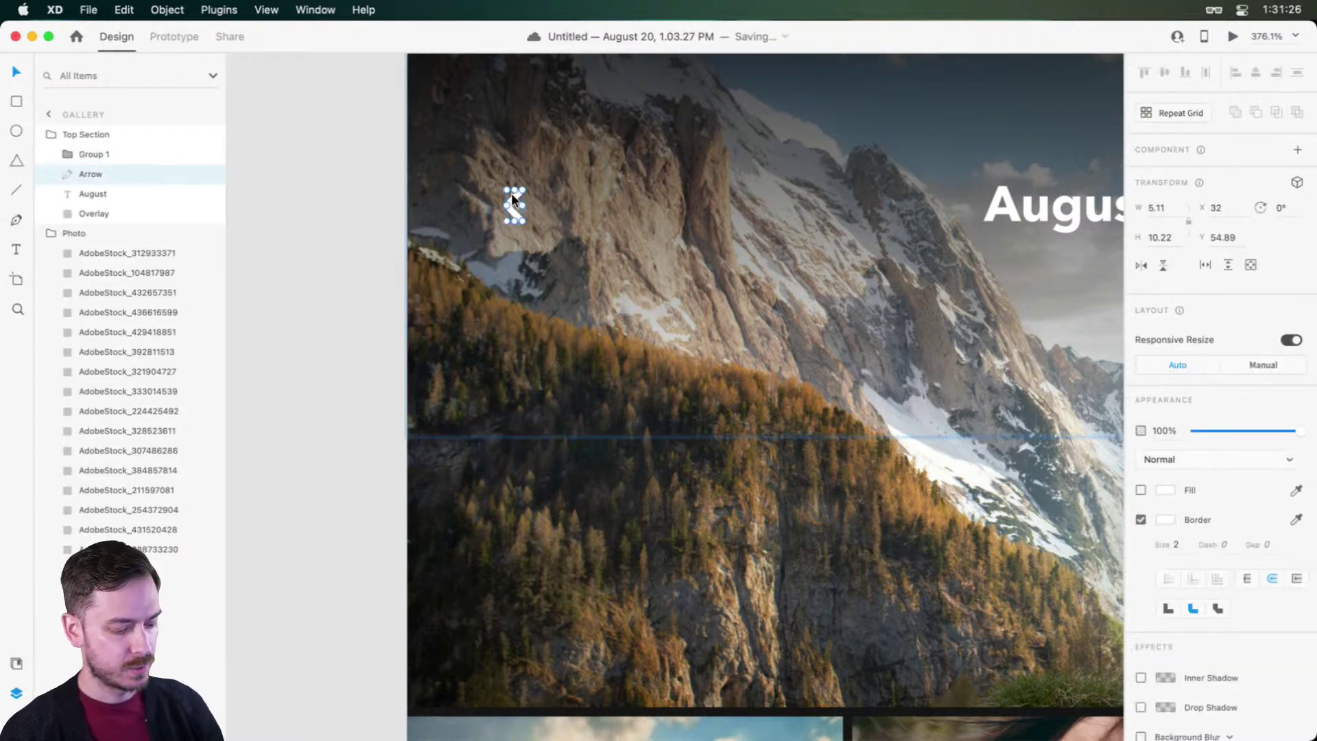
key(r)
drag(494, 174, 621, 299)
key(v)
drag(580, 229, 549, 224)
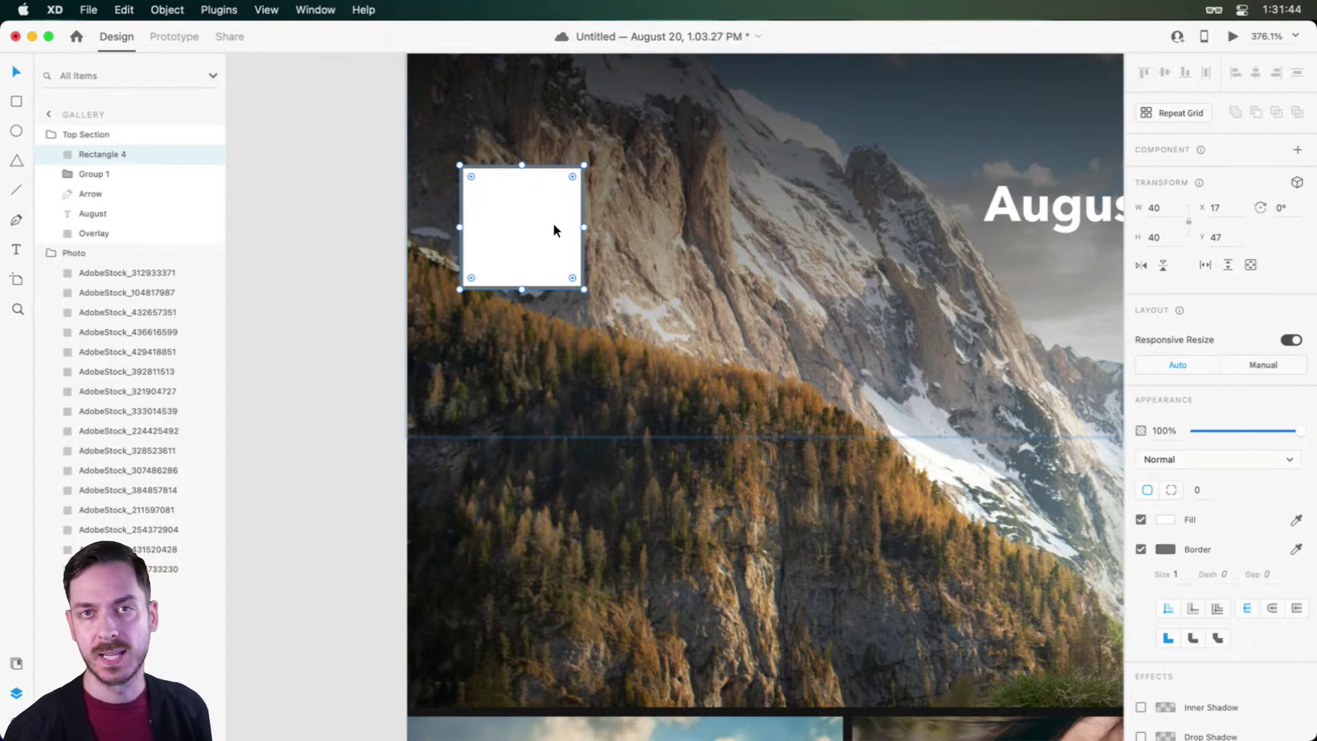
Step: Move the square's layer beneath the arrow, remove its border, and set its opacity to 0%
drag(126, 155, 129, 195)
click(1141, 549)
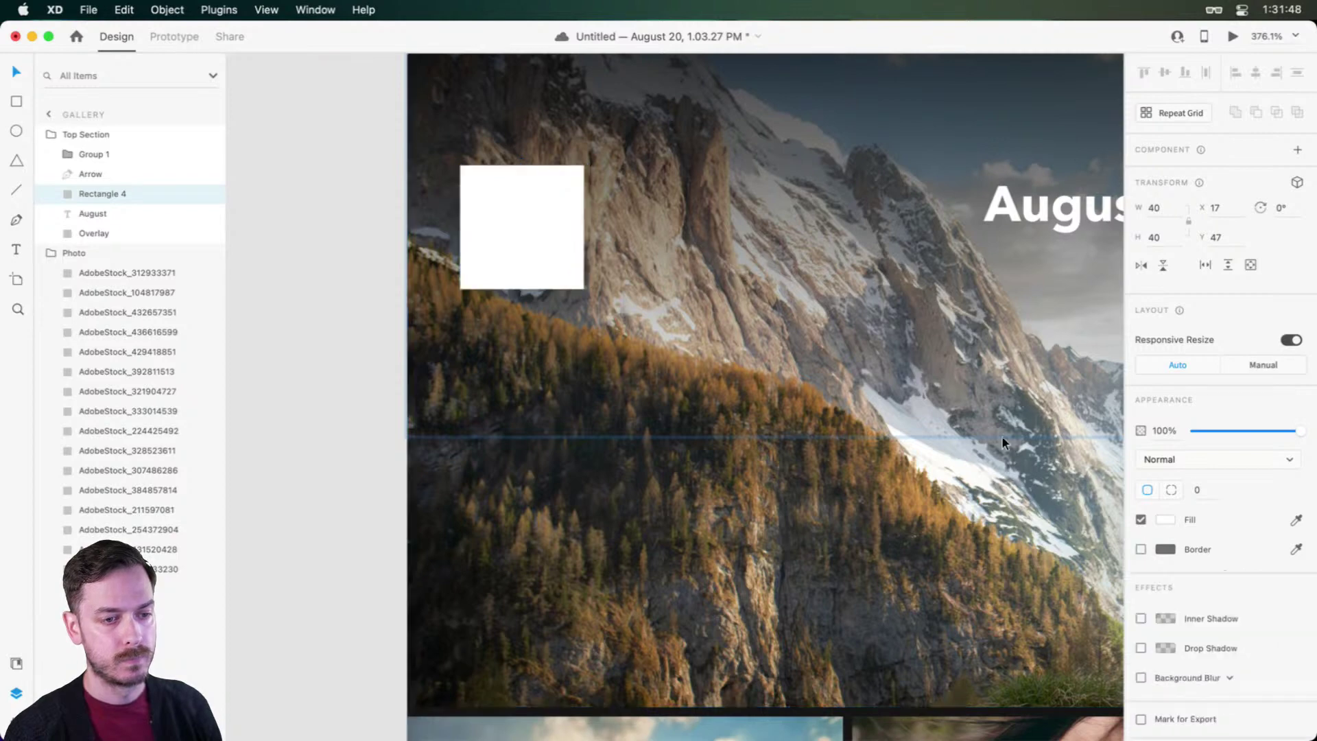
drag(1299, 431, 1195, 430)
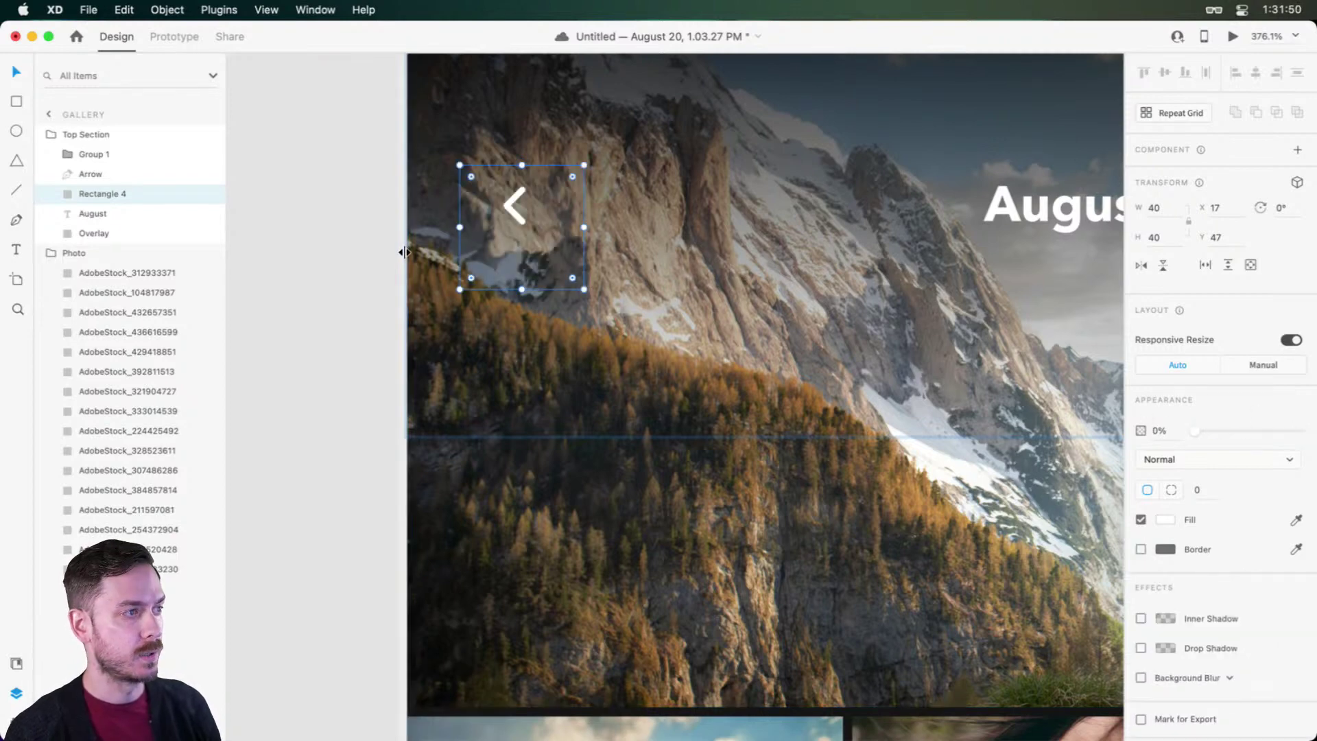
Step: Center the transparent square on the arrow at X 15, Y 40 and group the two under the name Arrow
drag(552, 250, 542, 216)
shift+click(136, 215)
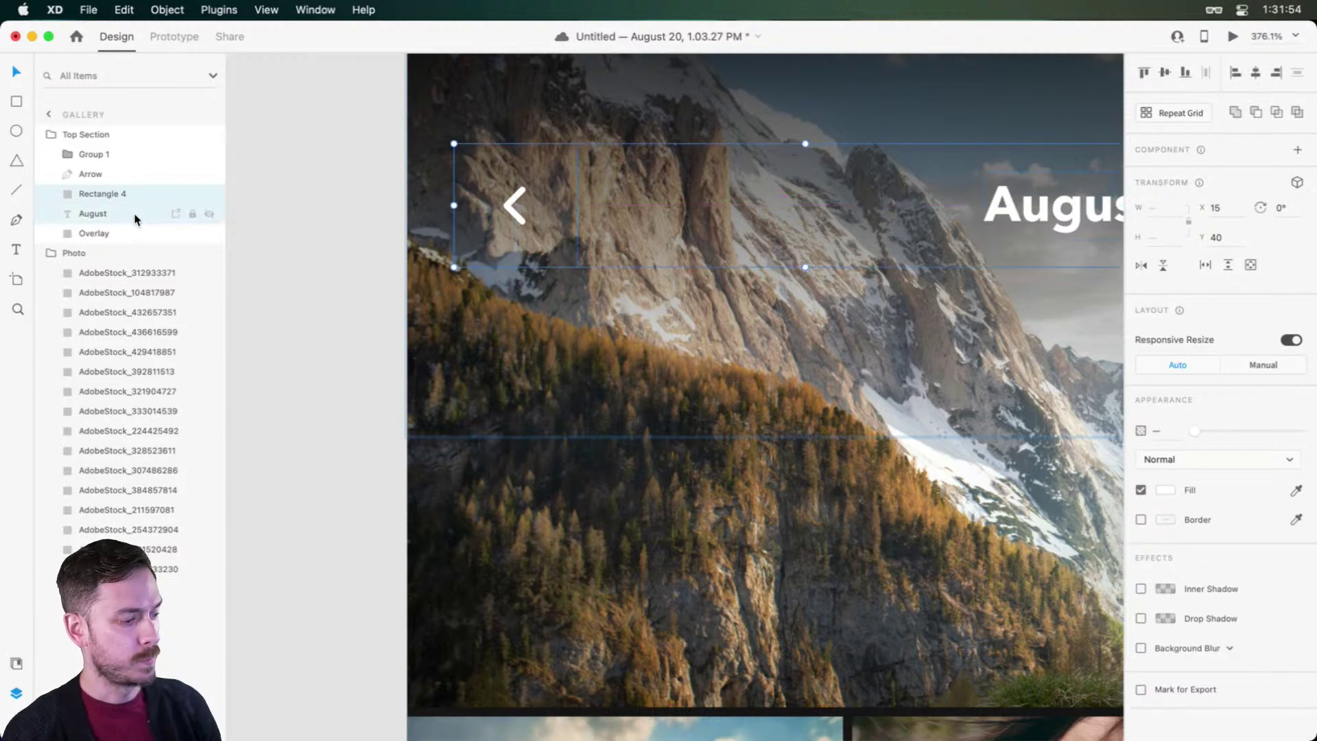
shift+click(117, 177)
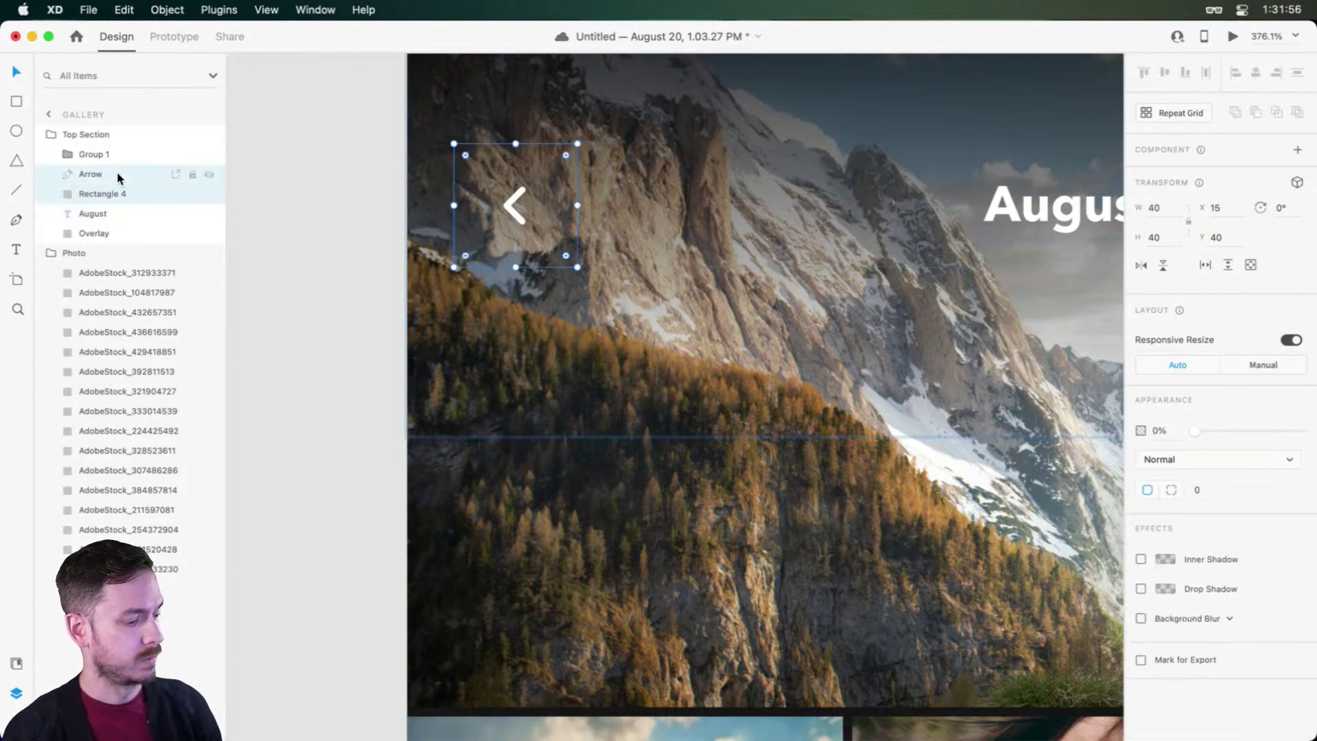
key(super+g)
double_click(96, 175)
text(Arrow)
key(Return)
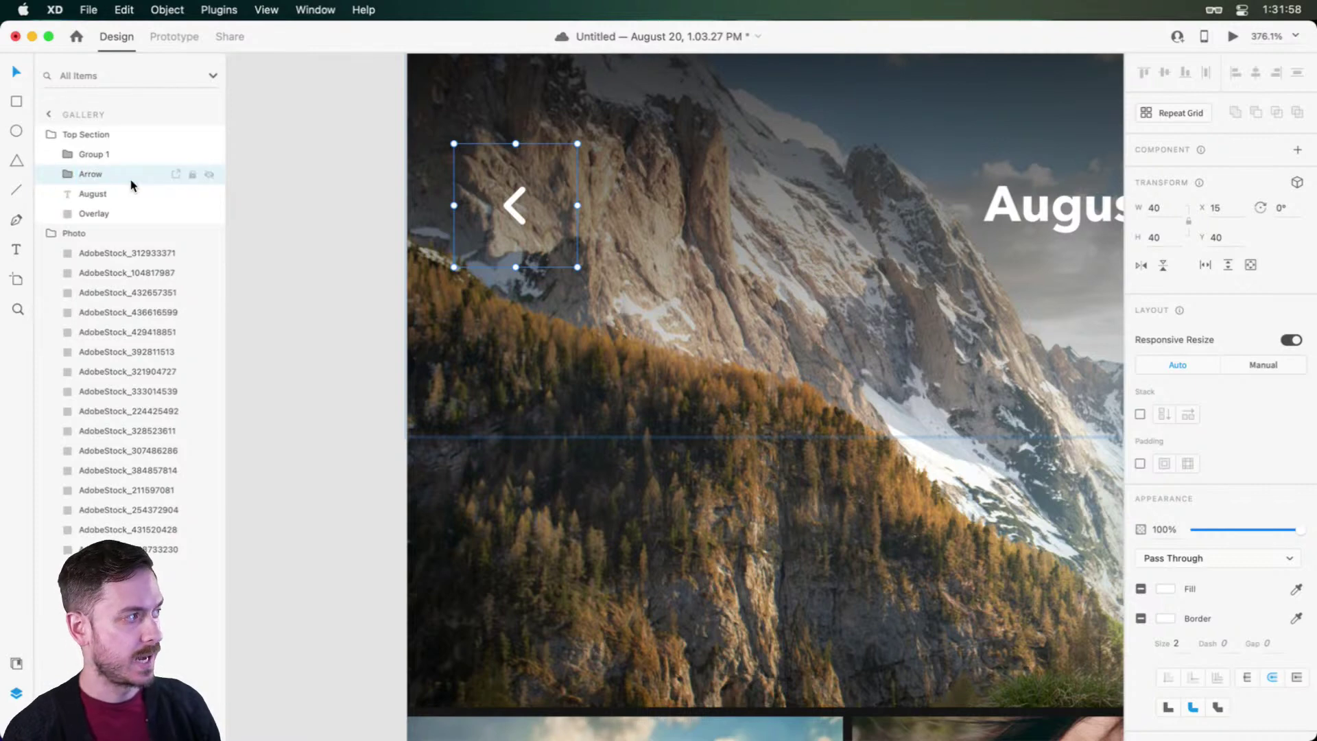
Step: Select the transparent 40 by 40 rectangle inside the Arrow group of the Gallery artboard and copy it
click(304, 278)
click(517, 202)
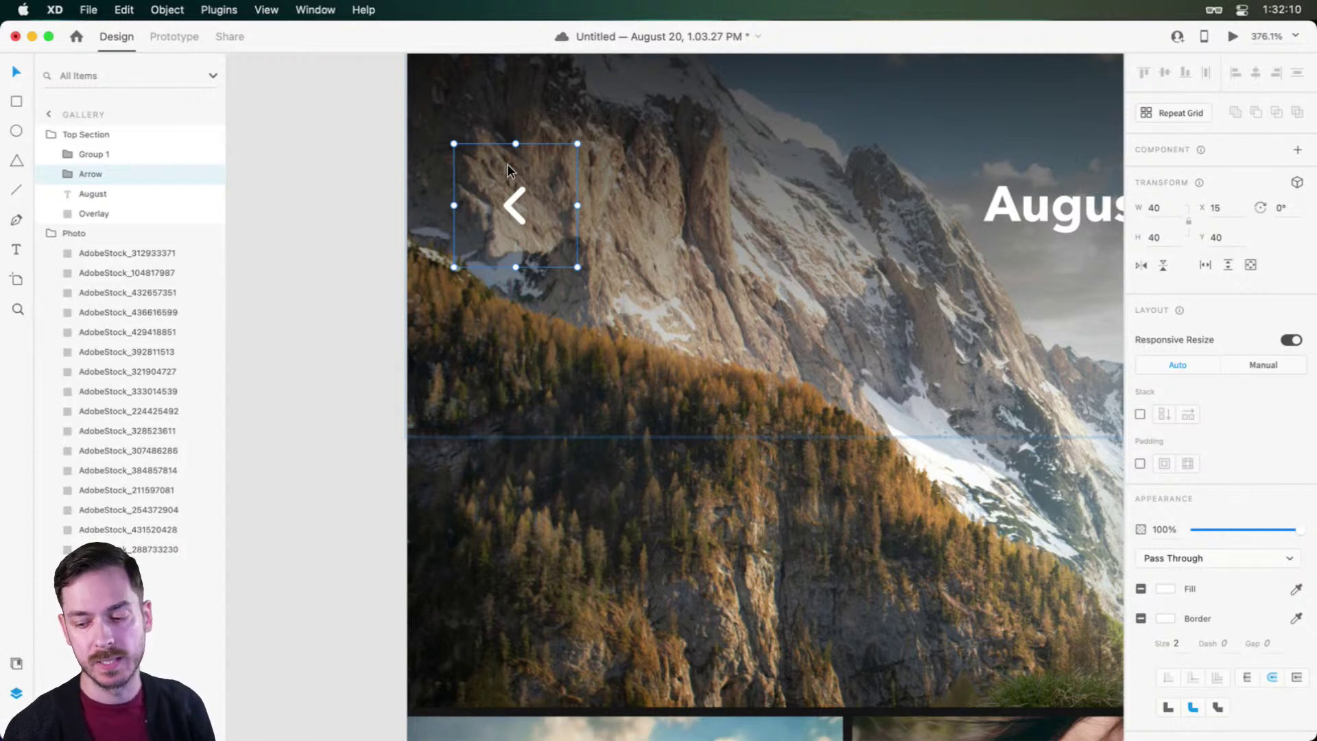
double_click(563, 162)
click(60, 174)
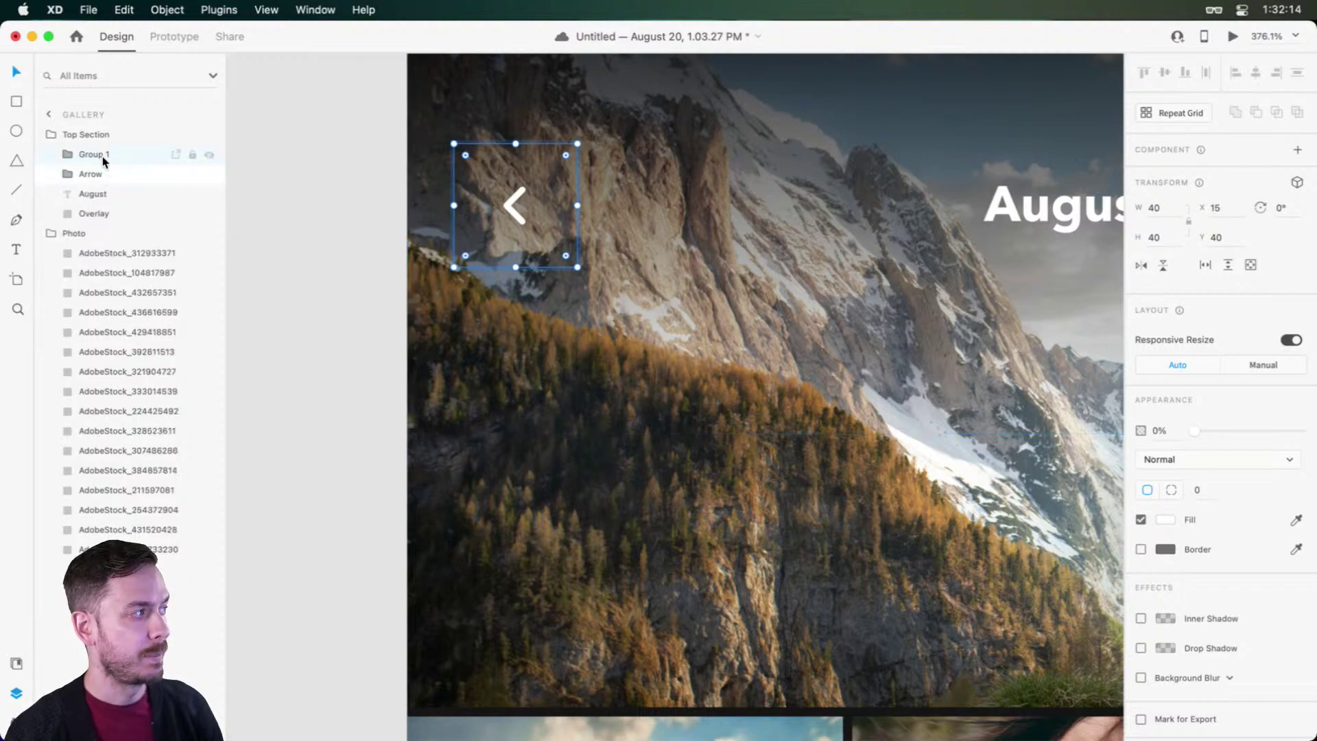
Step: Rename the Group 1 layer in the Gallery artboard's Top Section as Filter
scroll(535, 137, left, 10)
scroll(338, 130, right, 5)
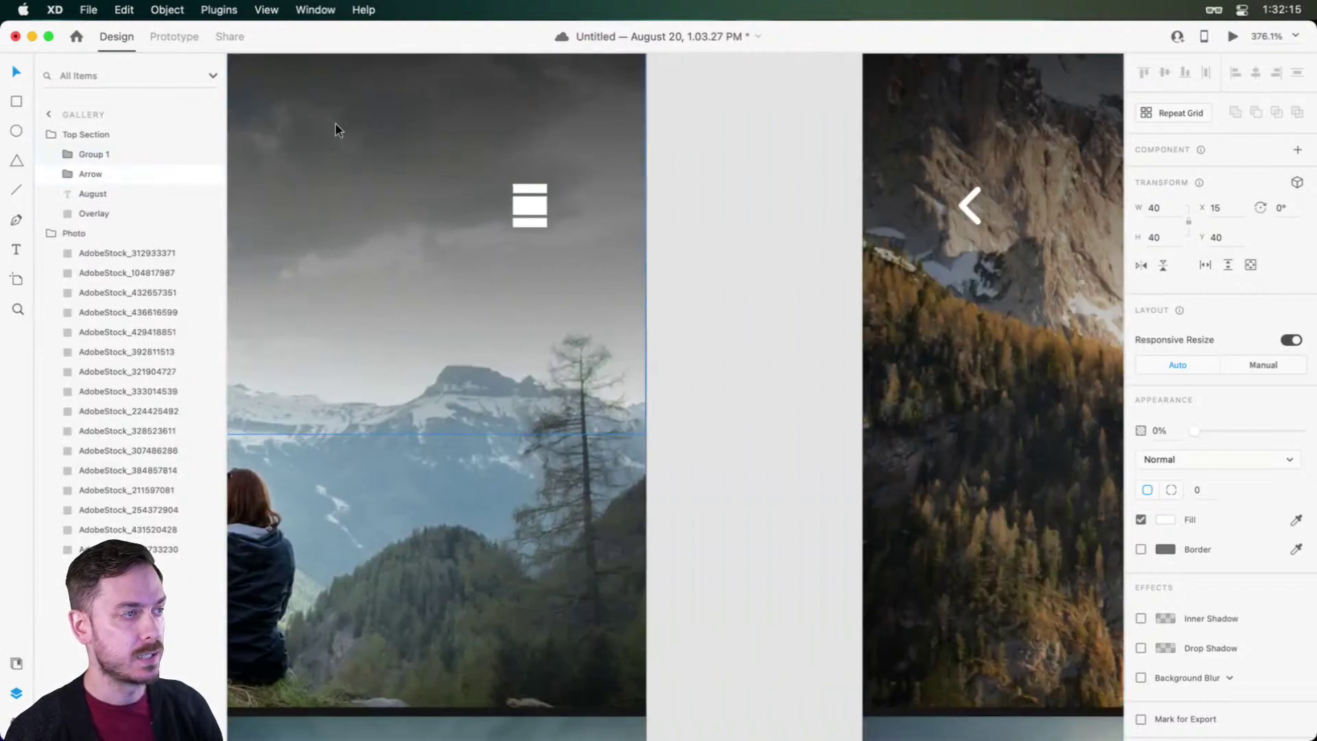
click(94, 155)
double_click(86, 157)
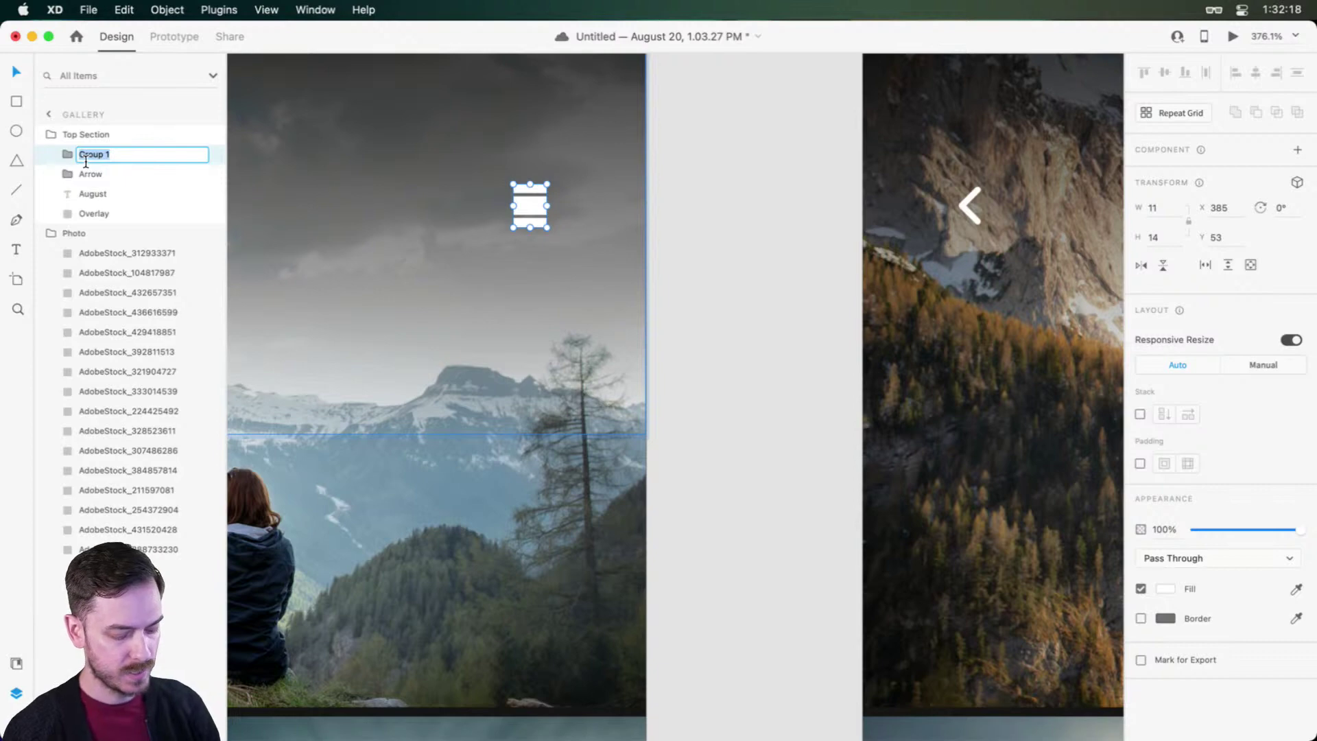
text(Filter)
key(Return)
Step: Paste the transparent 40 by 40 rectangle into the Filter group, centred over the icon, and send it to the back
click(68, 155)
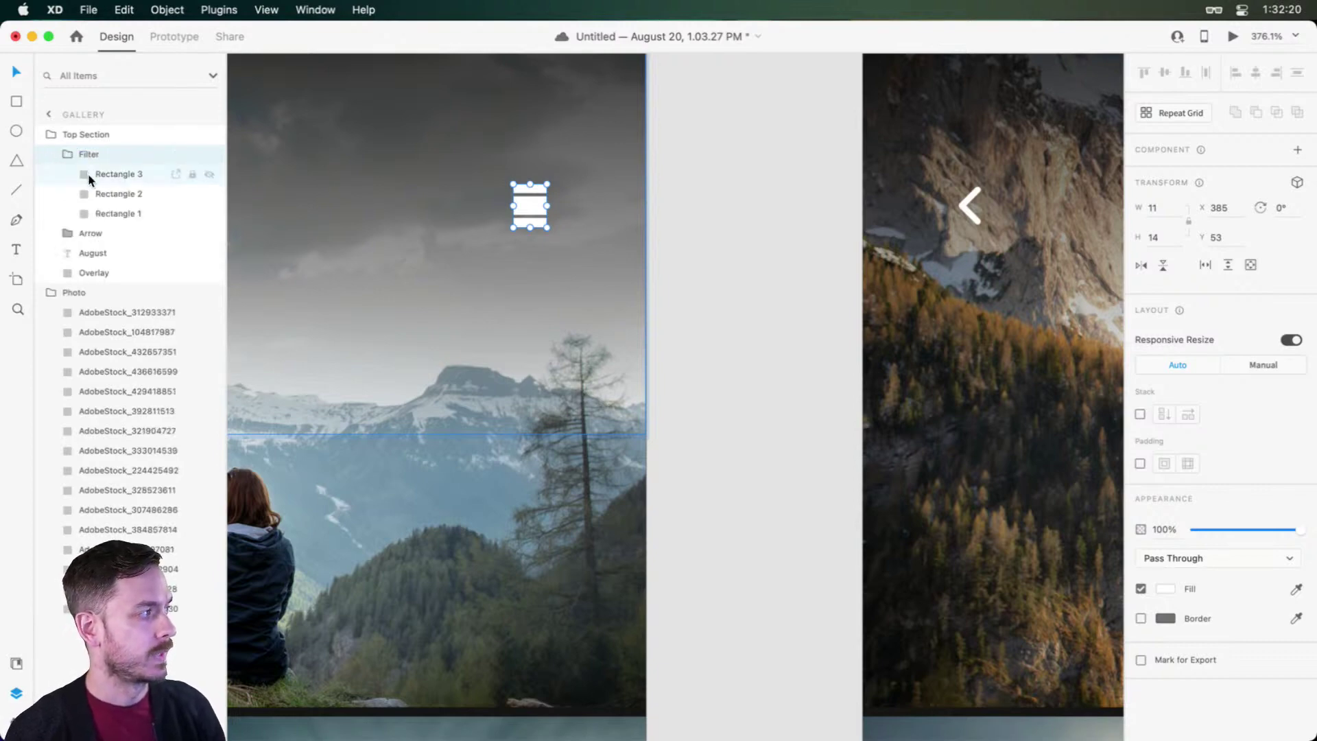
click(121, 209)
key(super+v)
drag(450, 388, 526, 212)
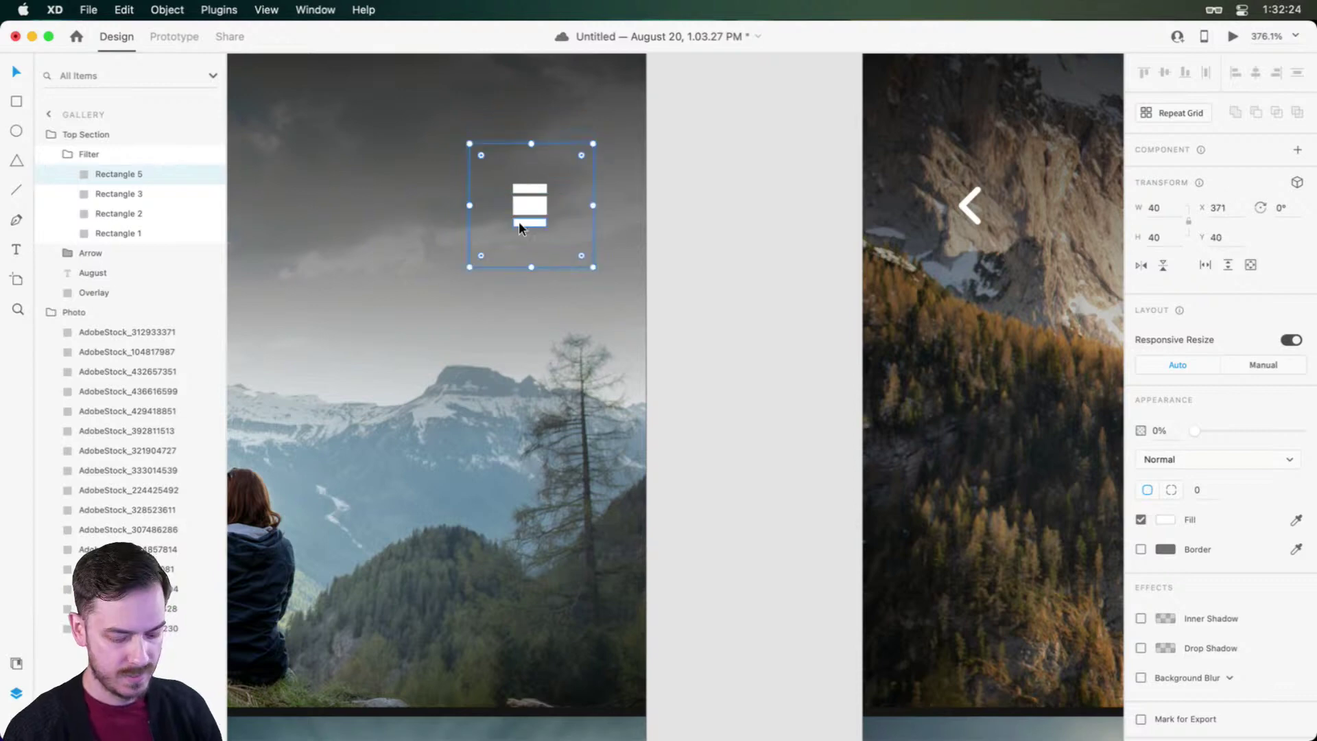
key(super+shift+bracketleft)
Step: Replace the Top to Bottom artboard's Top Section with a copy of the Gallery artboard's Top Section
click(107, 155)
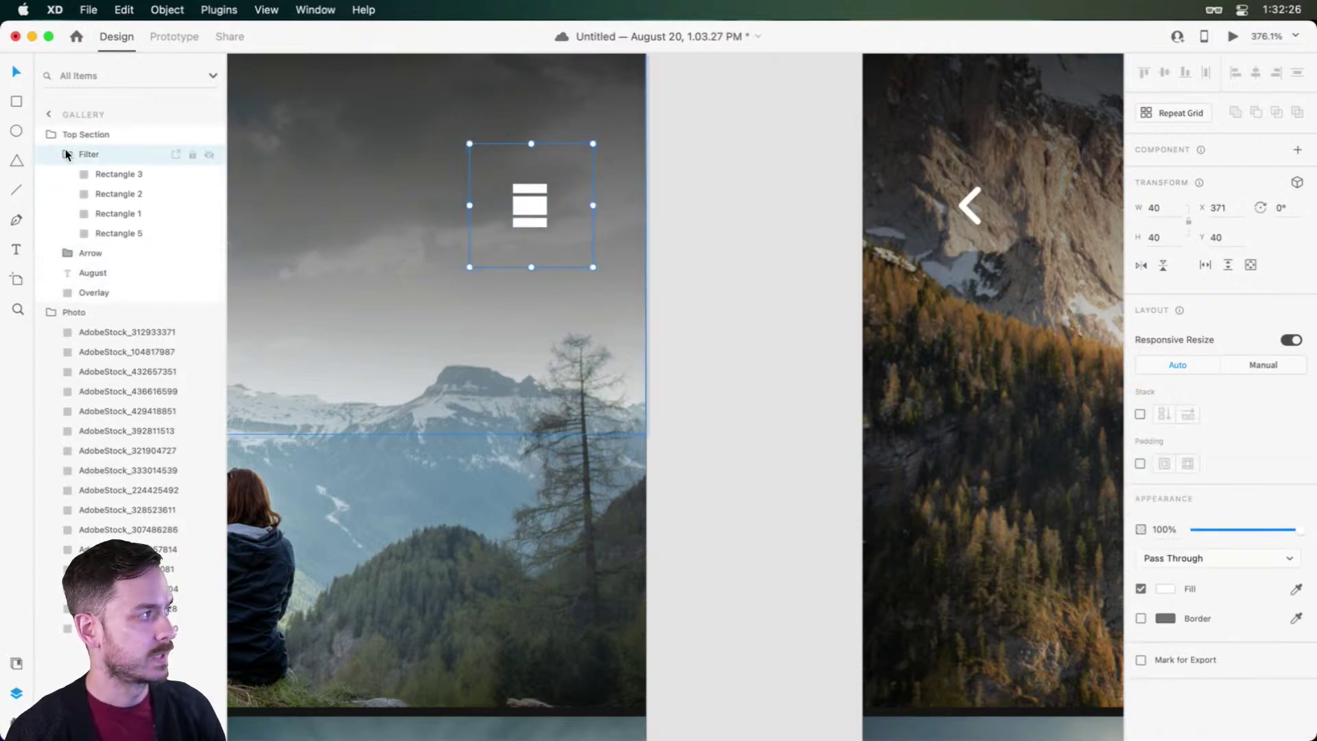
click(67, 155)
click(83, 135)
scroll(485, 245, down, 5)
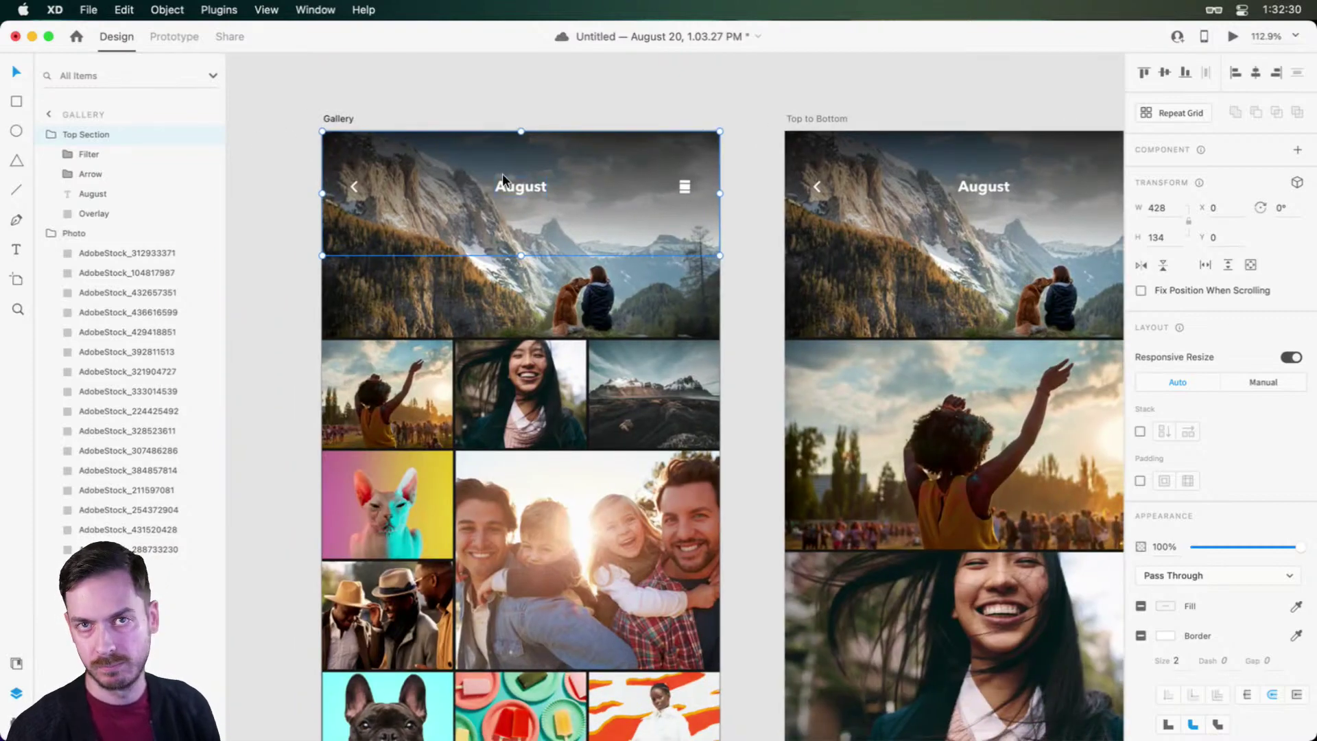
scroll(595, 196, right, 7)
scroll(533, 204, right, 4)
click(705, 176)
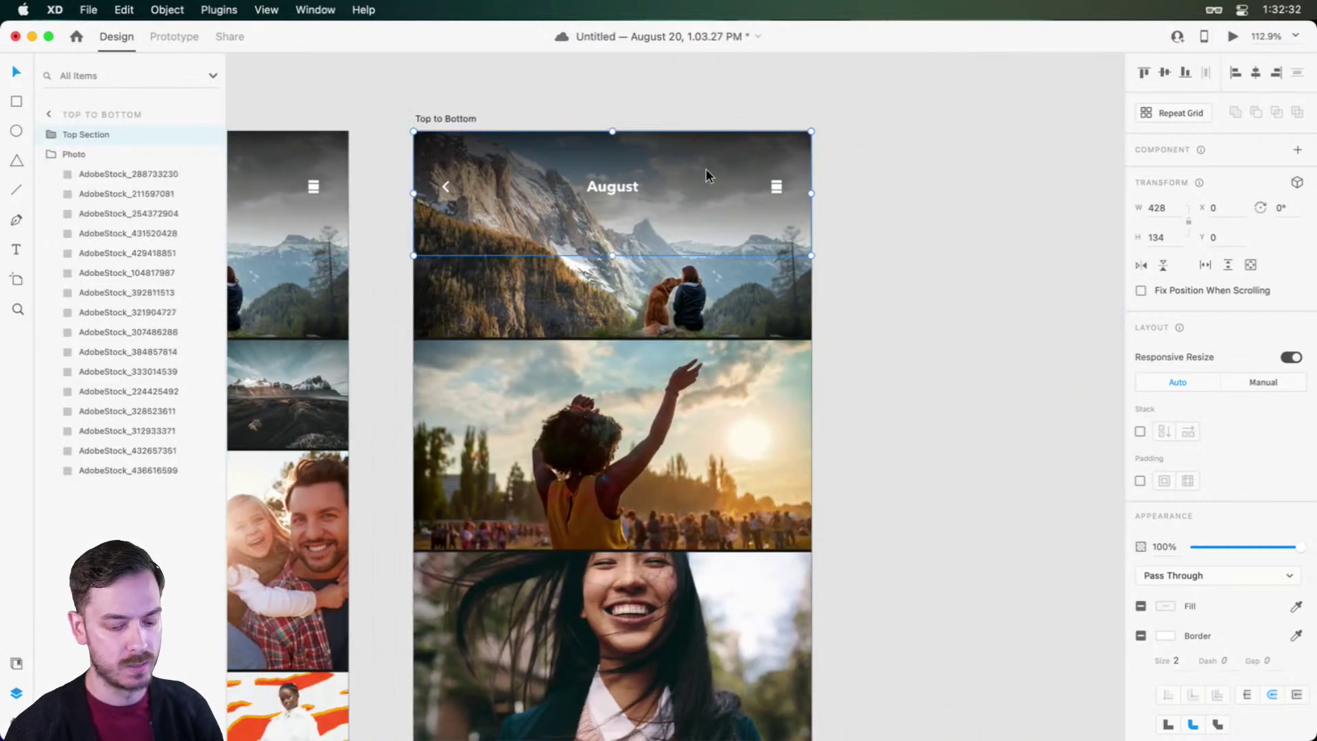
Step: Switch to prototyping and link the Gallery artboard's Filter icon to the Top to Bottom artboard with a Tap trigger
scroll(707, 167, left, 14)
click(677, 117)
scroll(659, 121, right, 5)
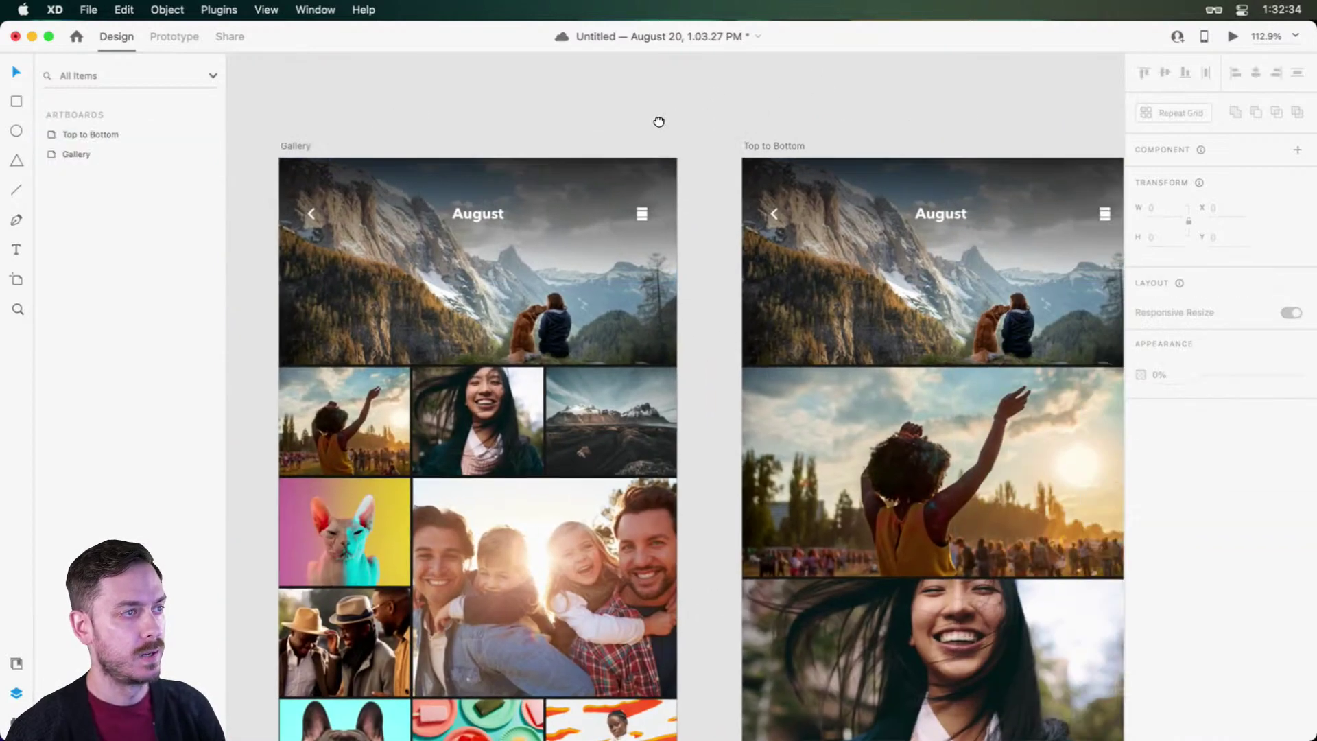
drag(658, 121, 684, 102)
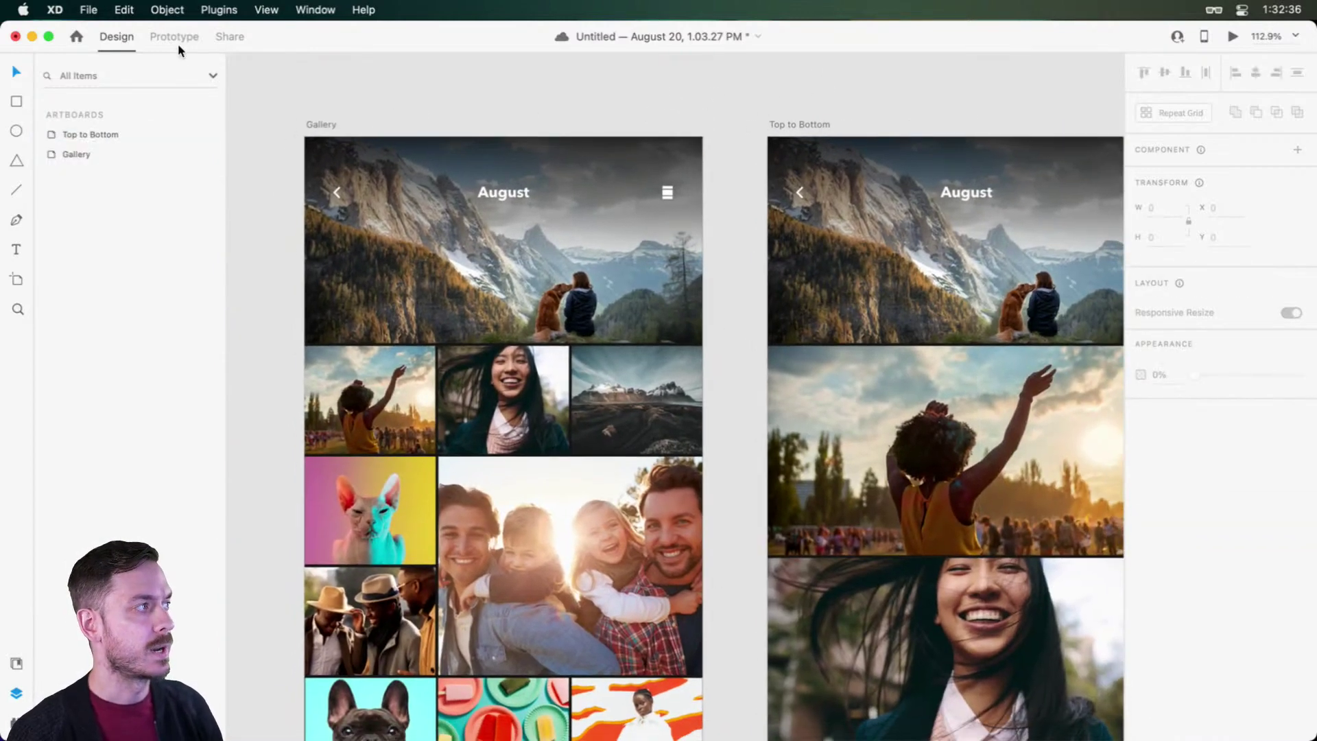
click(174, 36)
click(667, 192)
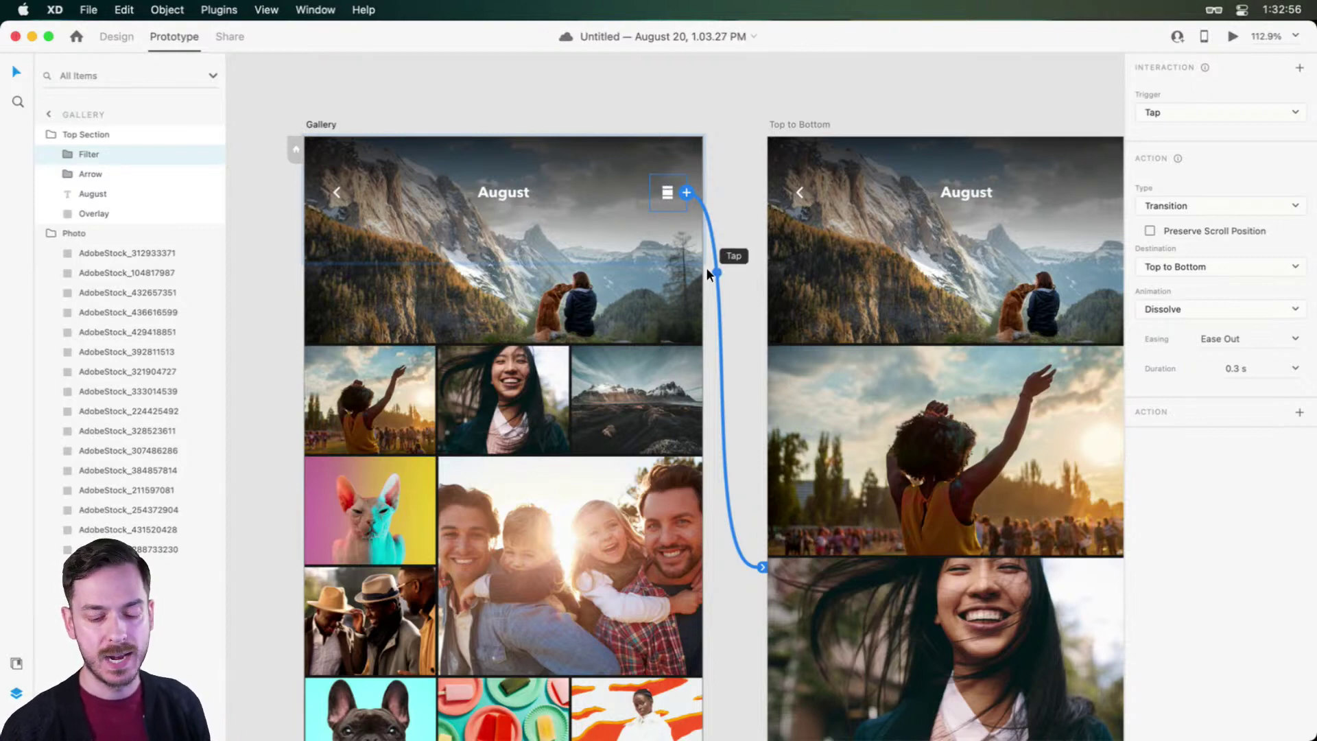
Step: Try linking the family photo in the Gallery artboard to the Top to Bottom artboard, and remove that link
key(Delete)
key(super+z)
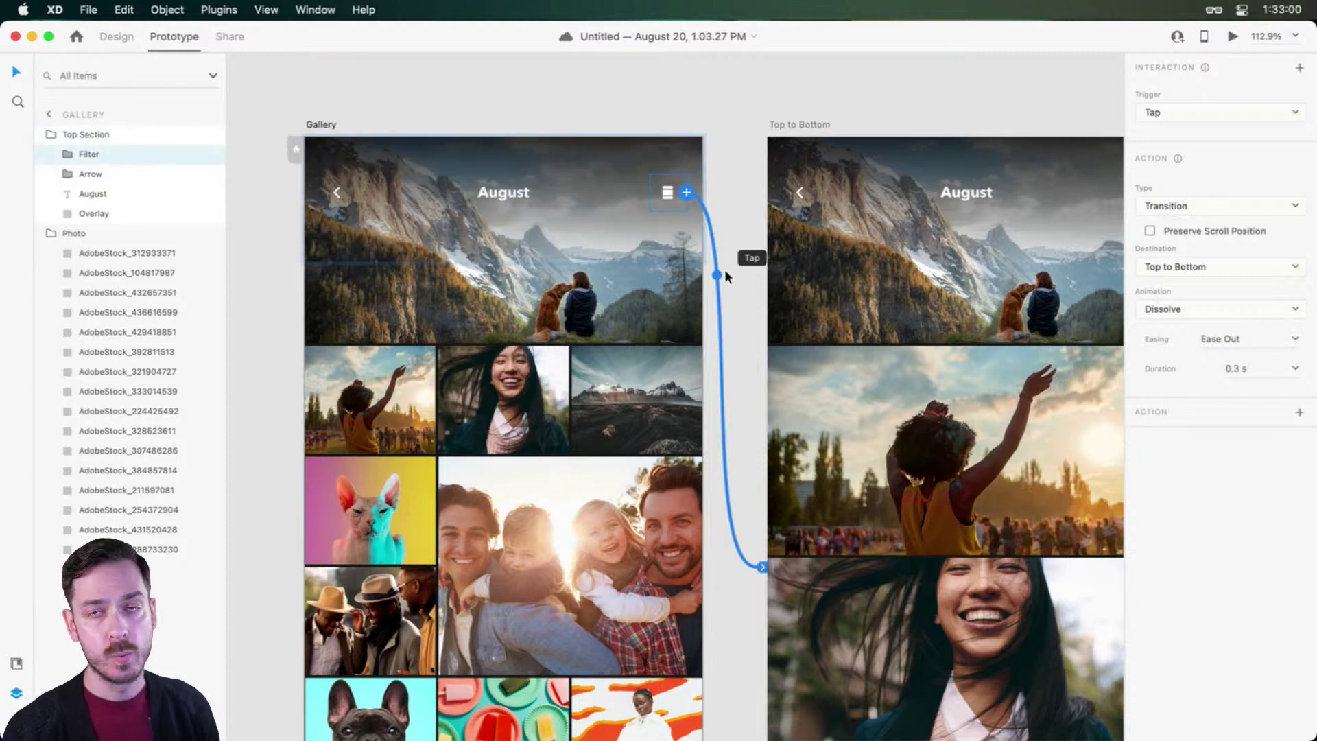
click(903, 225)
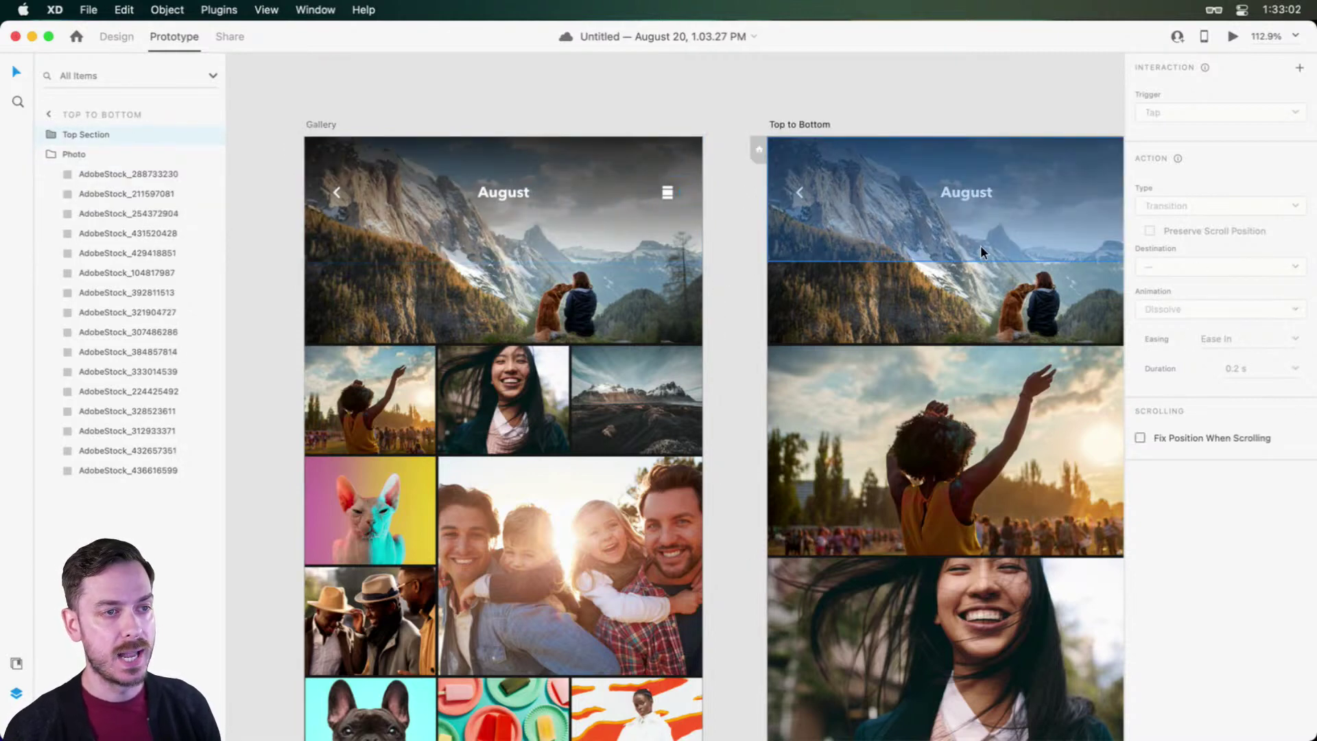
scroll(981, 245, down, 5)
scroll(977, 165, right, 3)
double_click(978, 155)
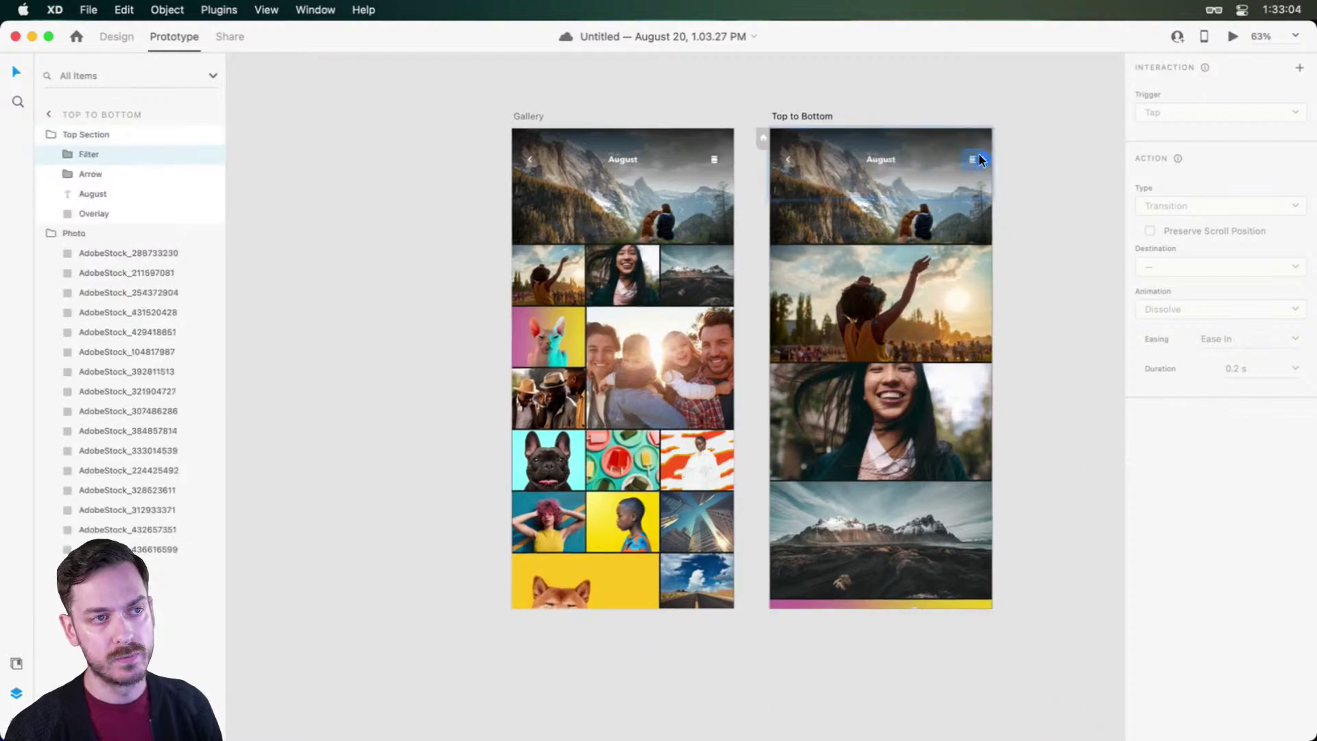
drag(978, 155, 865, 431)
click(653, 348)
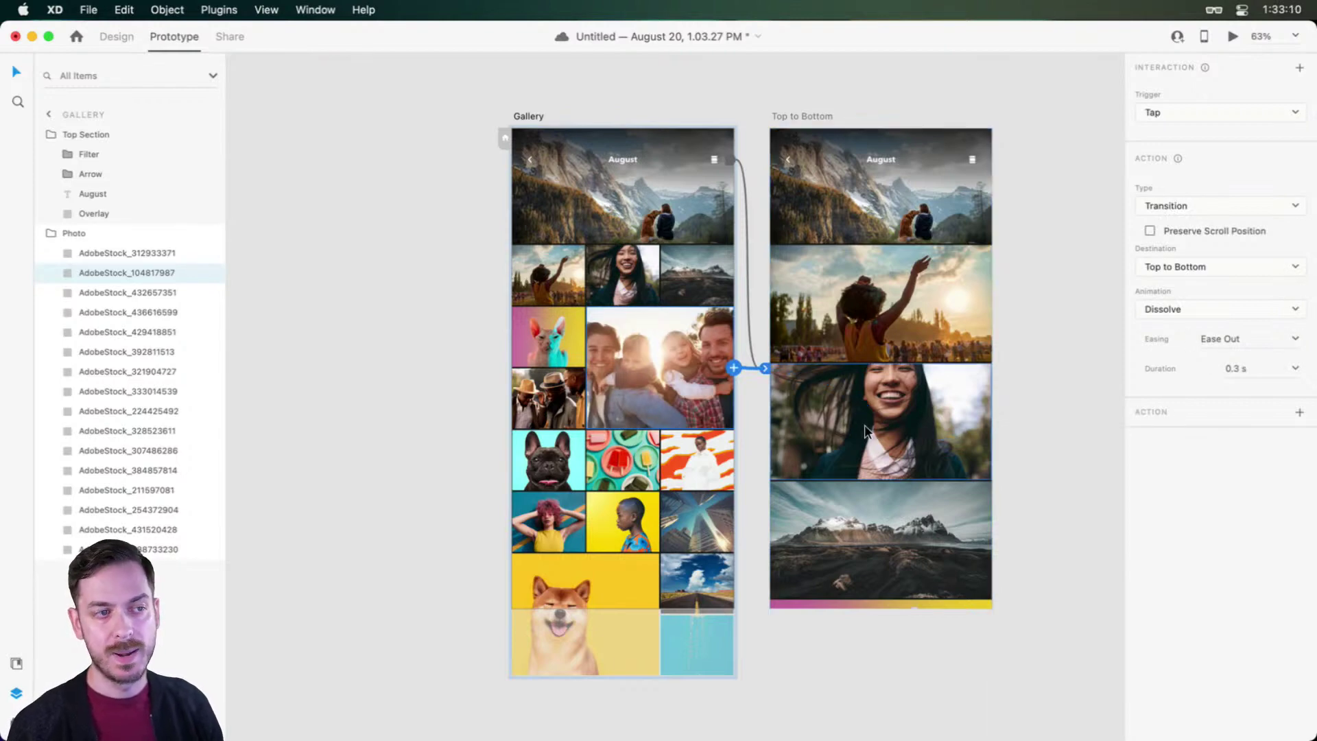
key(super+a)
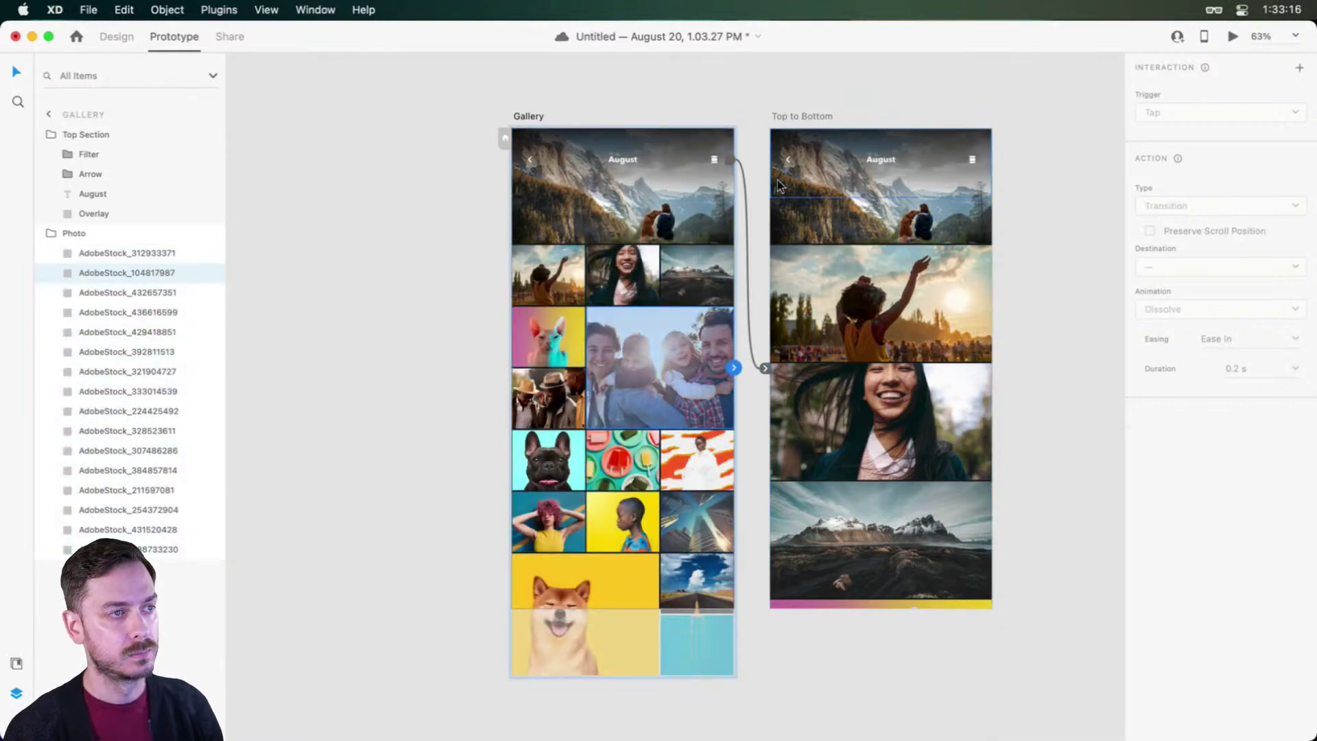
Step: Set the Gallery Filter icon's interaction to Auto-Animate, keeping Tap as its trigger
scroll(738, 150, up, 5)
click(655, 178)
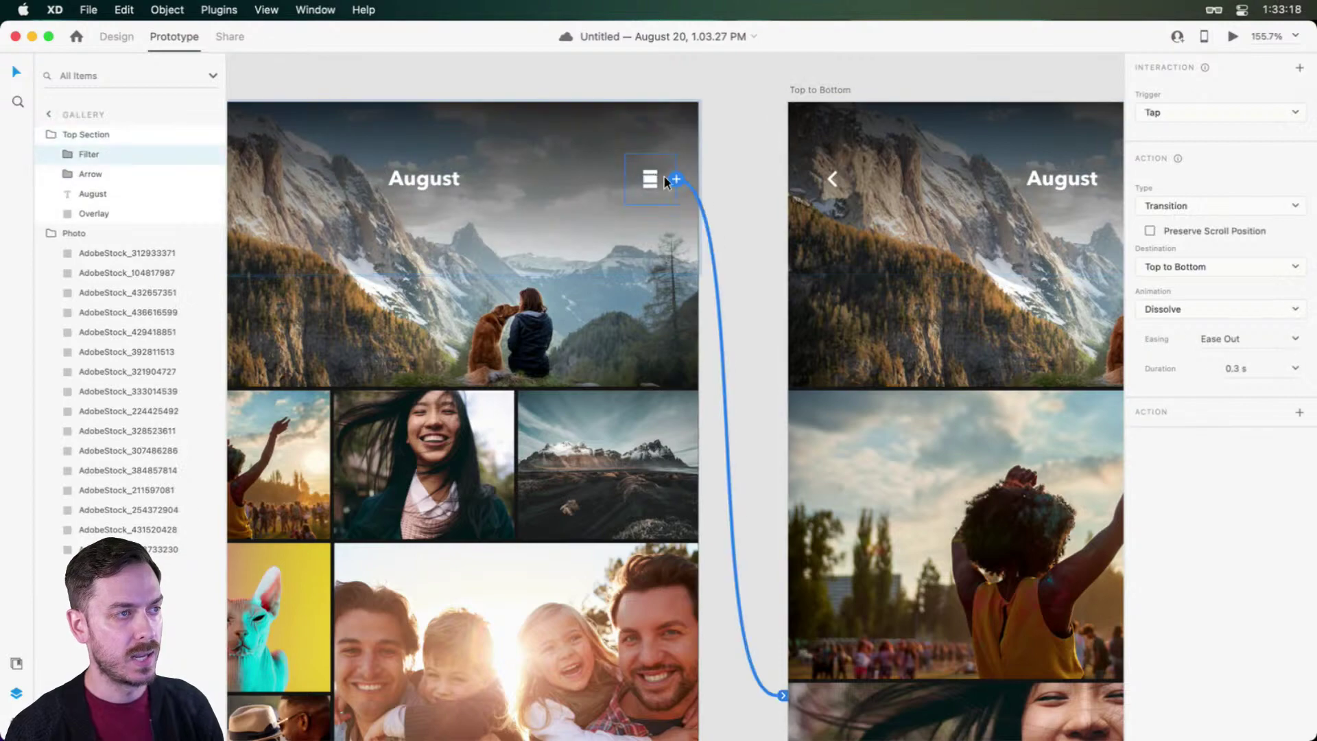
scroll(720, 240, right, 2)
scroll(735, 274, down, 2)
scroll(736, 274, down, 3)
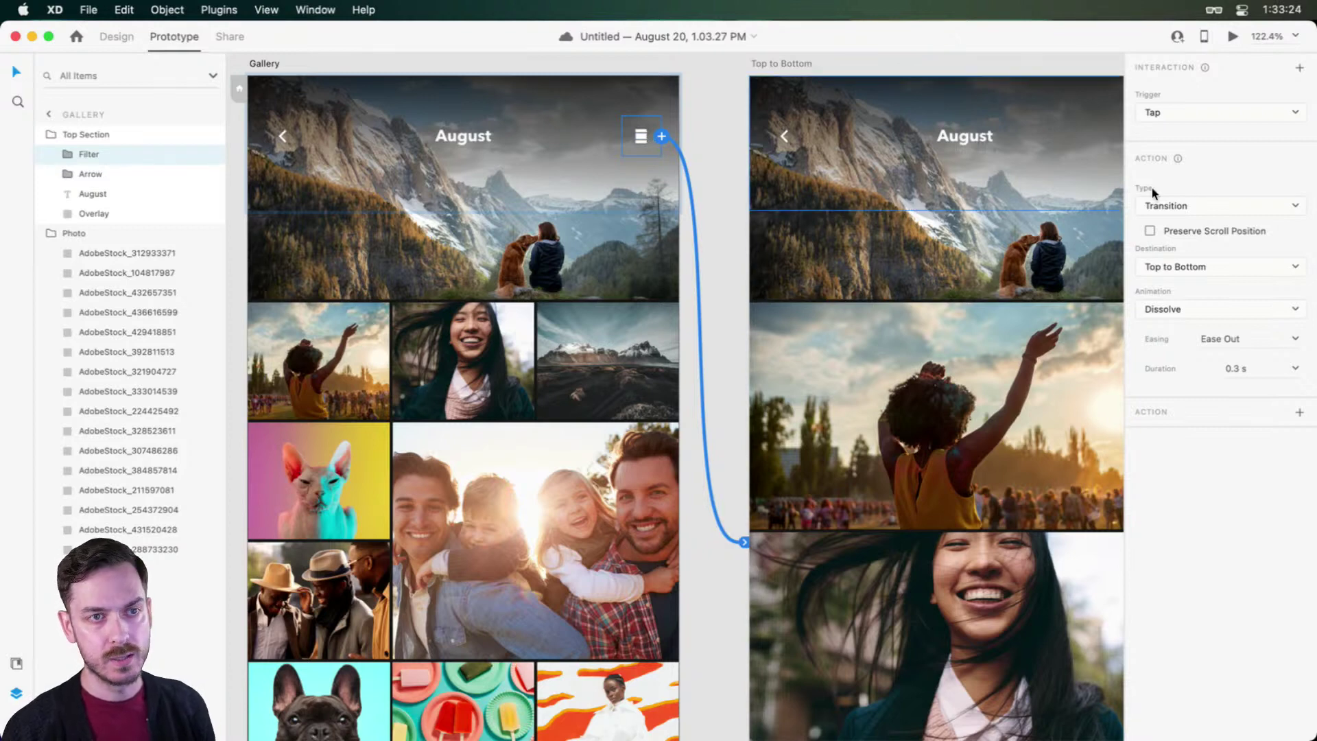
click(1257, 204)
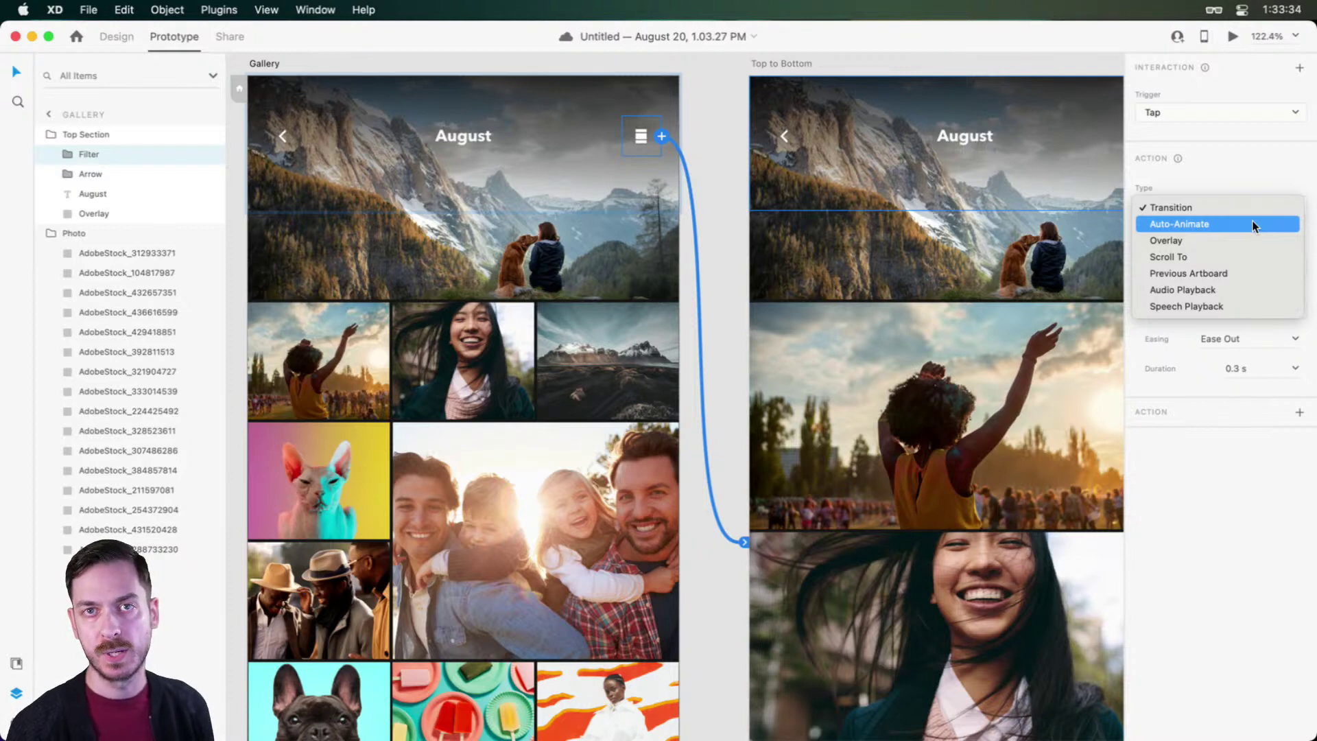
click(1249, 178)
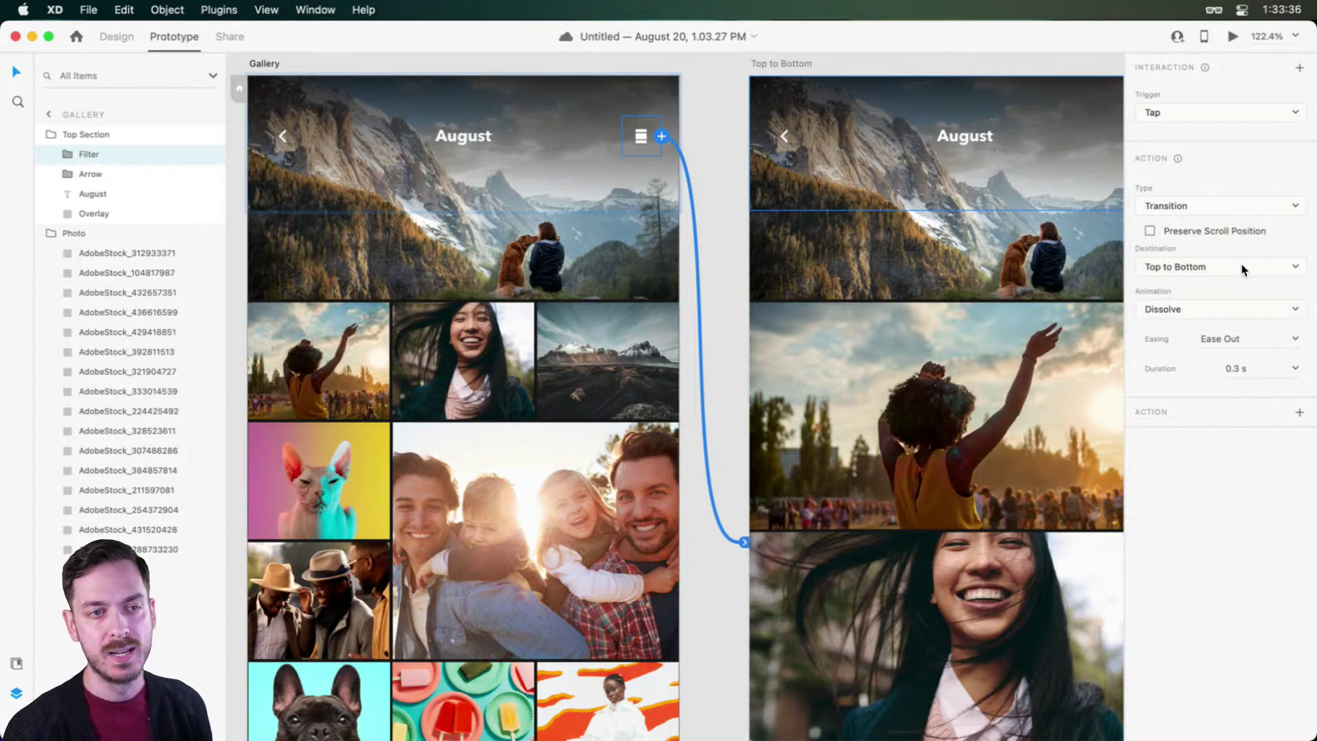
click(1222, 307)
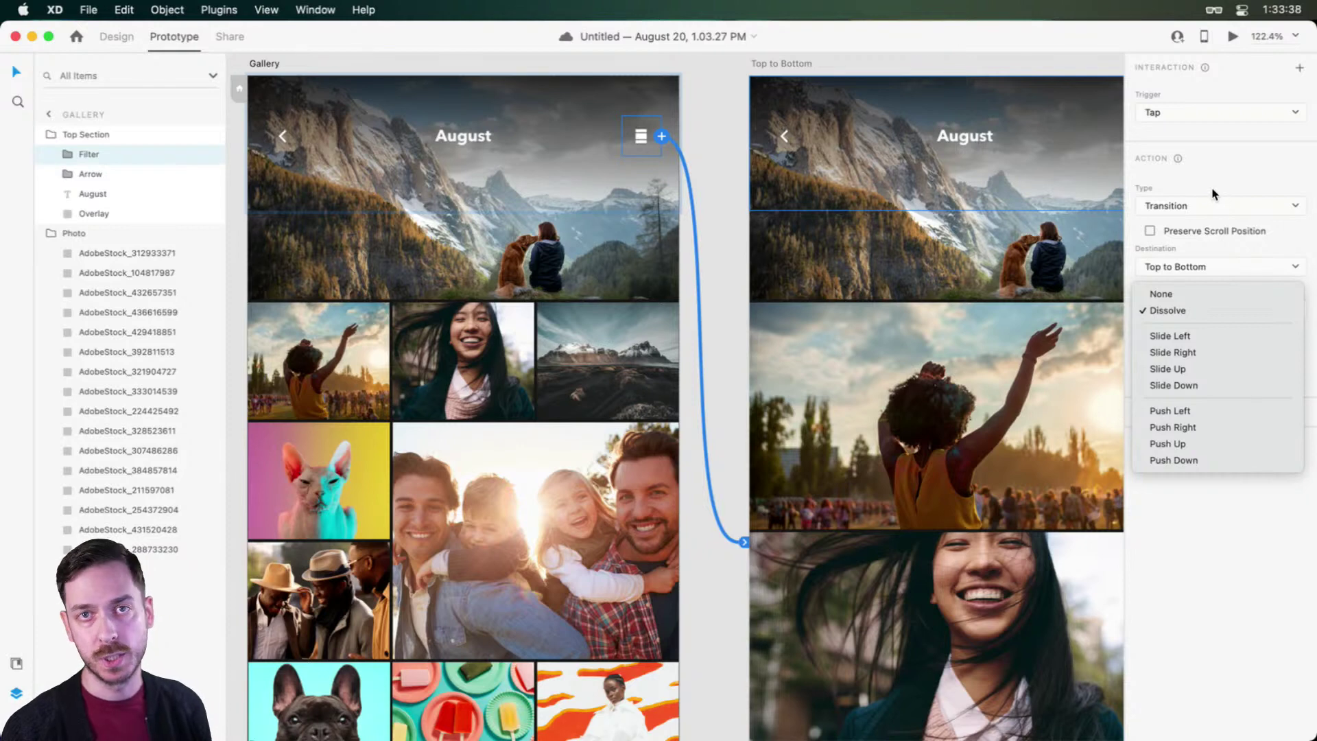
click(1213, 203)
click(1212, 204)
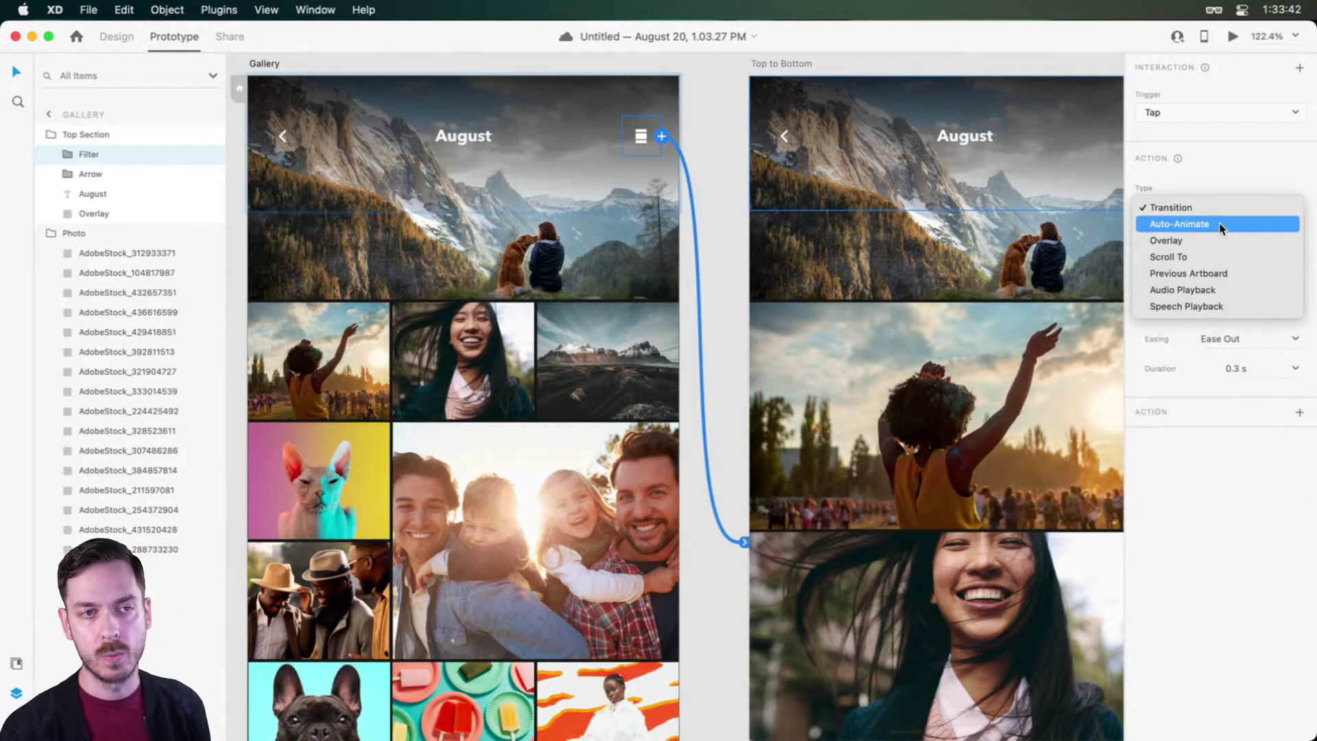
click(1218, 224)
click(1206, 113)
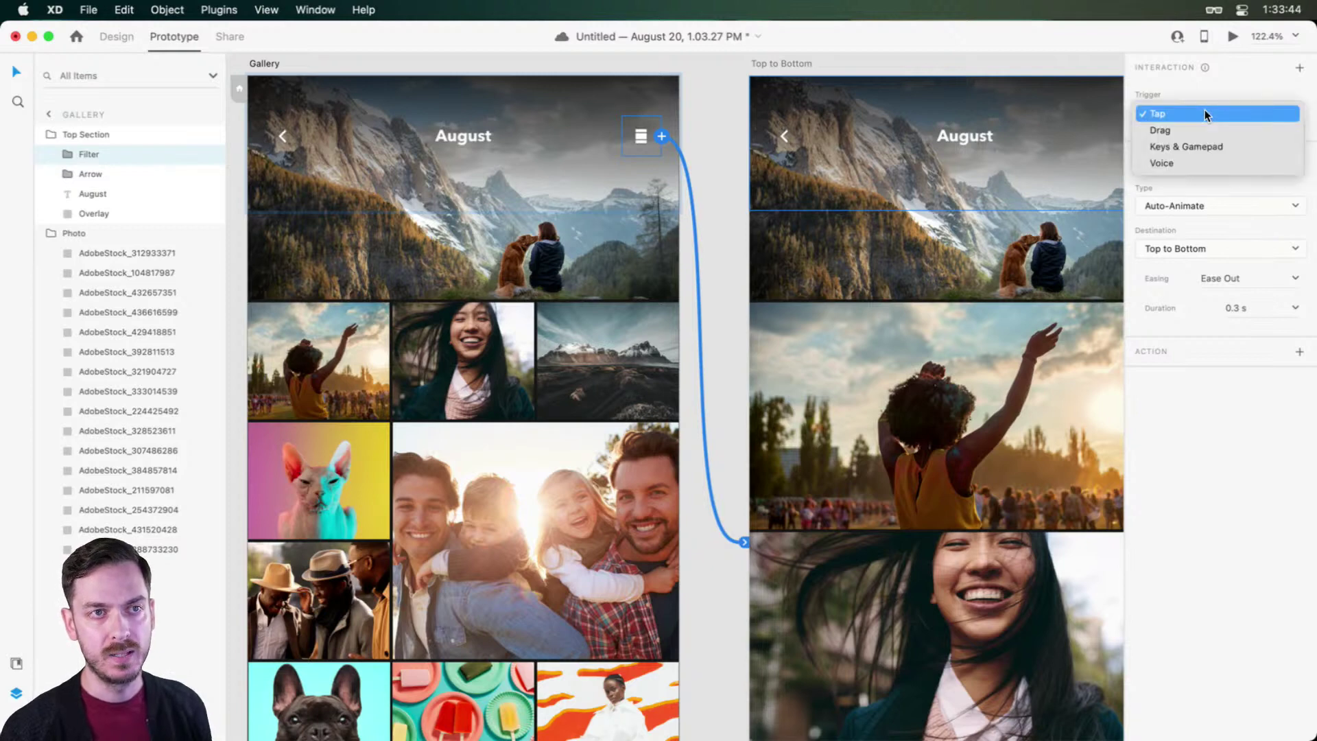
click(1223, 182)
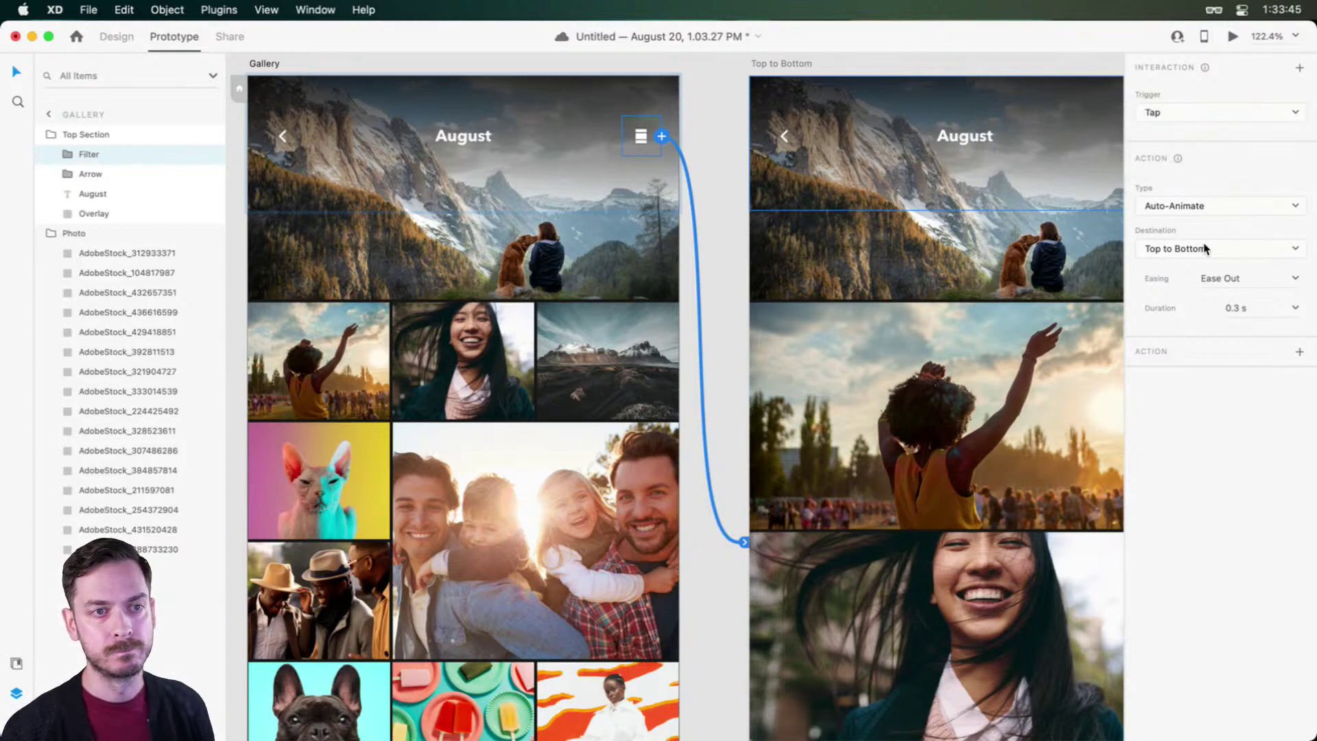
Step: Set the Filter interaction's easing to Ease In-Out and its duration to 0.4 s
click(1296, 278)
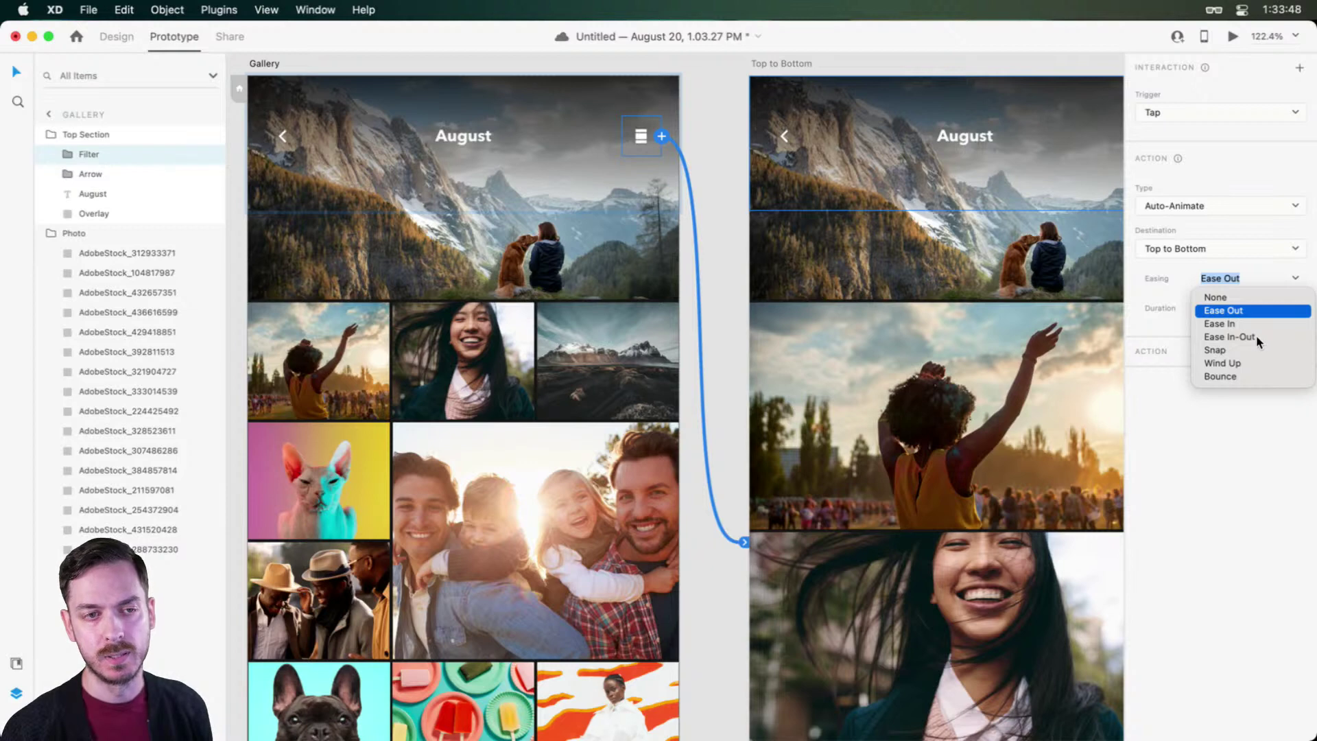
click(1229, 337)
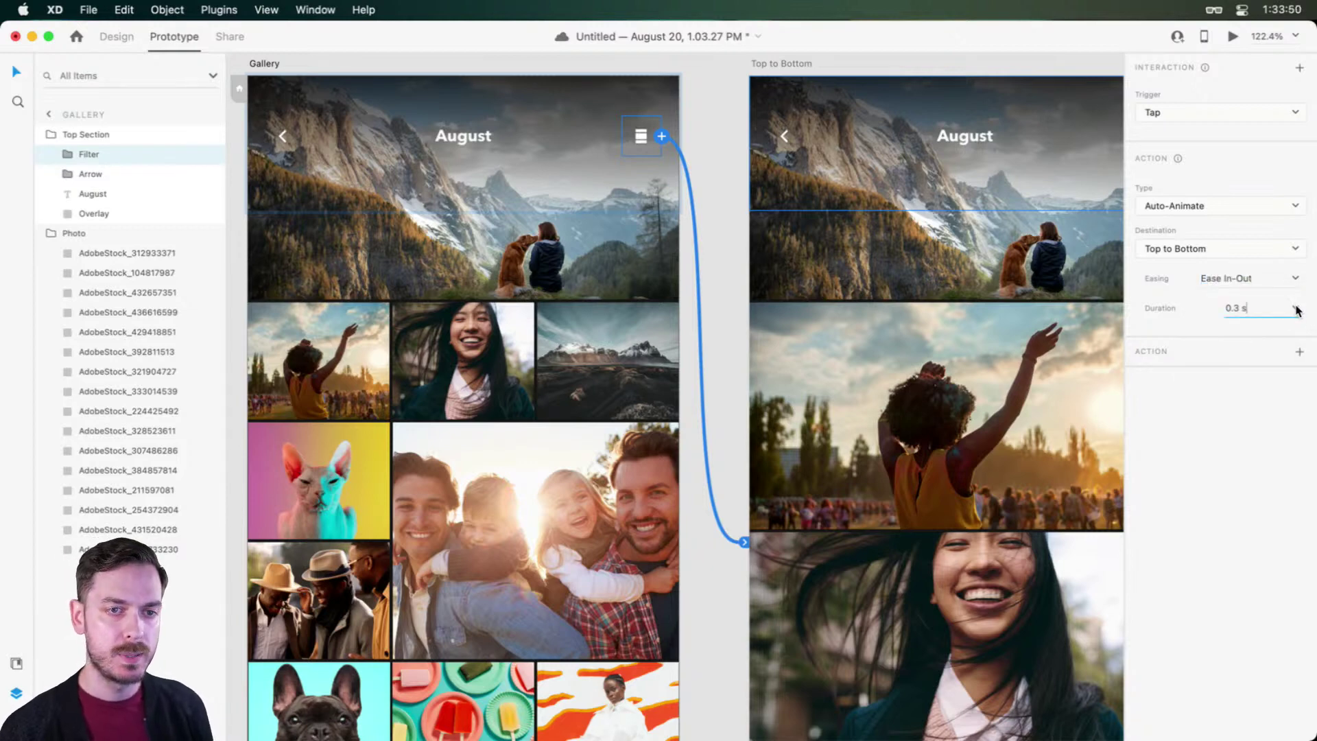
click(1295, 309)
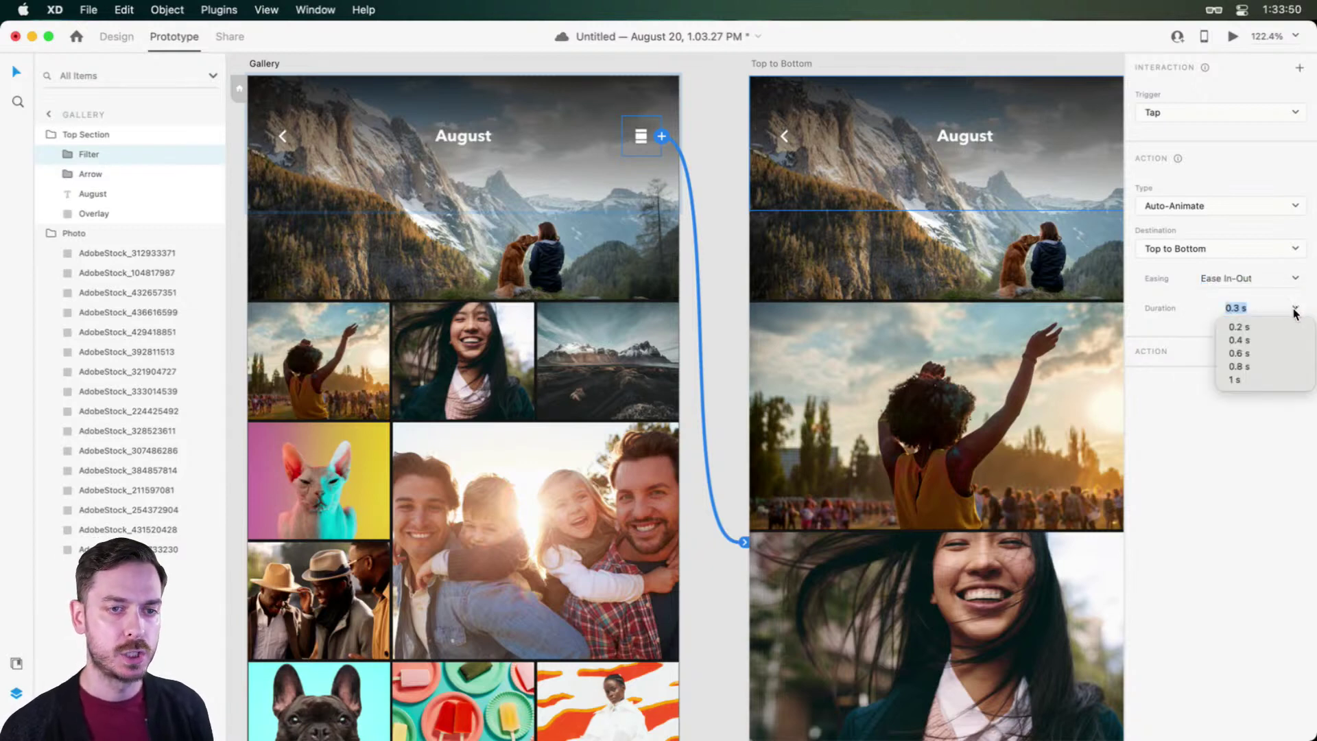
click(1247, 340)
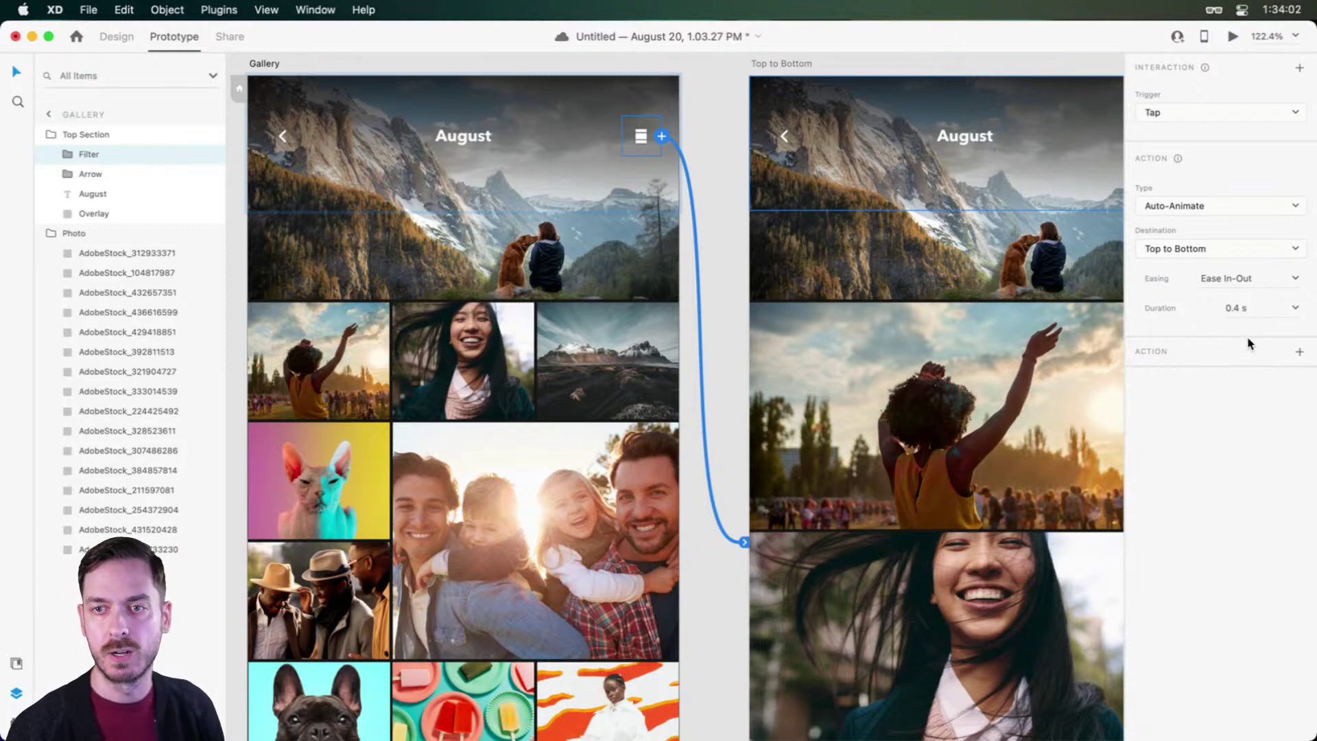
Step: Preview the prototype from the Gallery artboard and trigger the Filter icon to test its animated transition
scroll(506, 217, down, 5)
scroll(506, 217, up, 2)
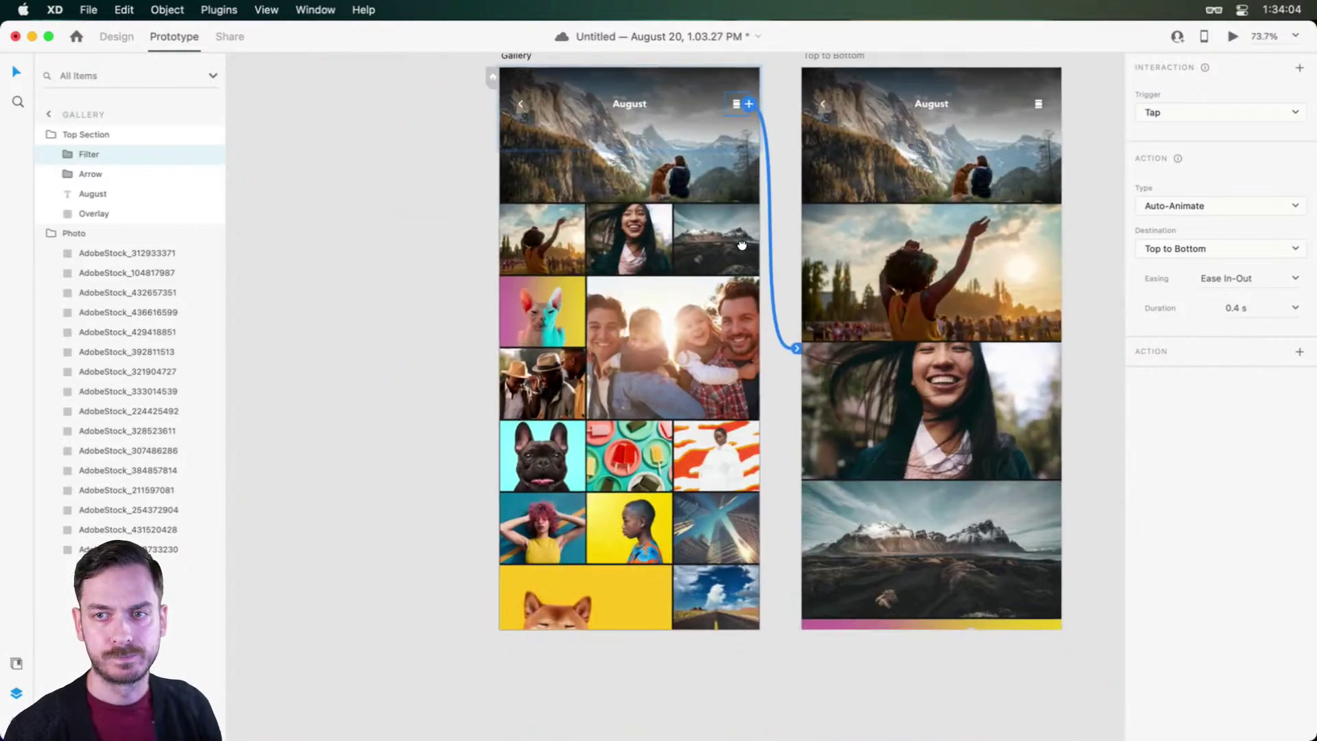
scroll(507, 218, up, 5)
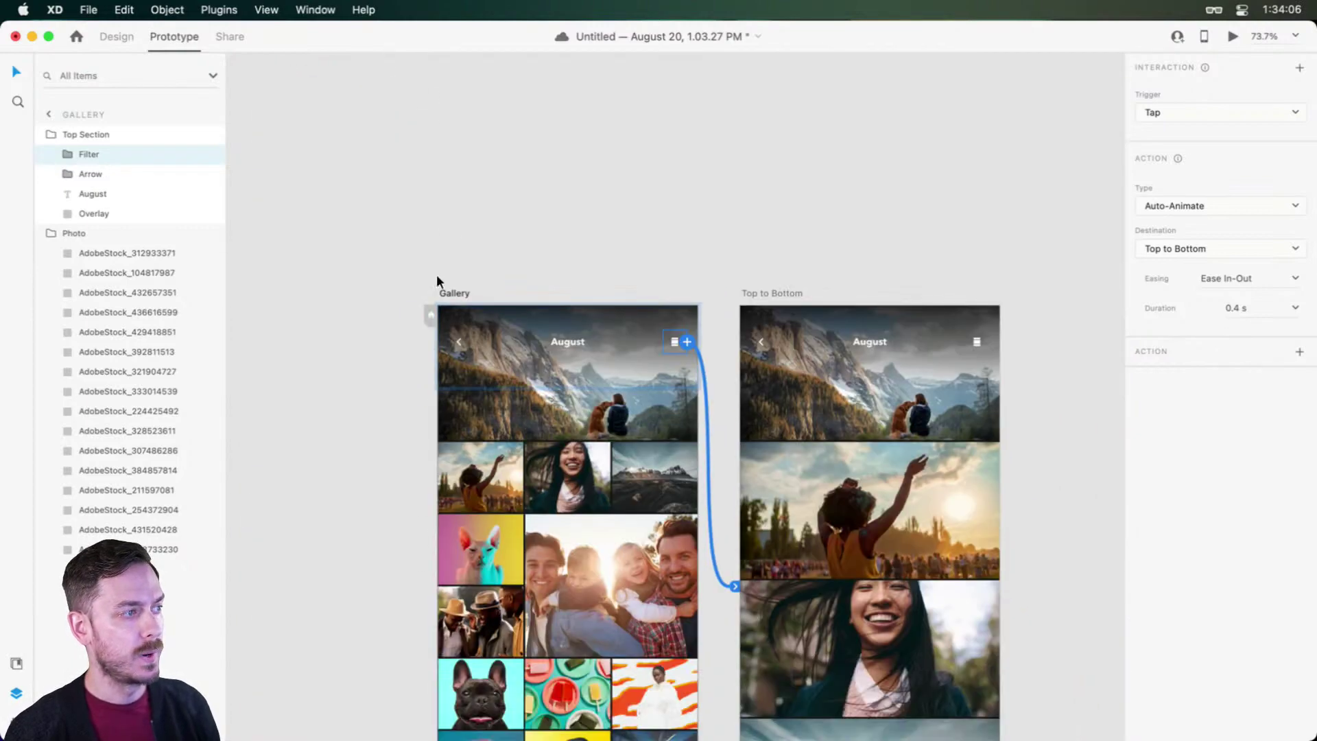
click(457, 295)
click(115, 36)
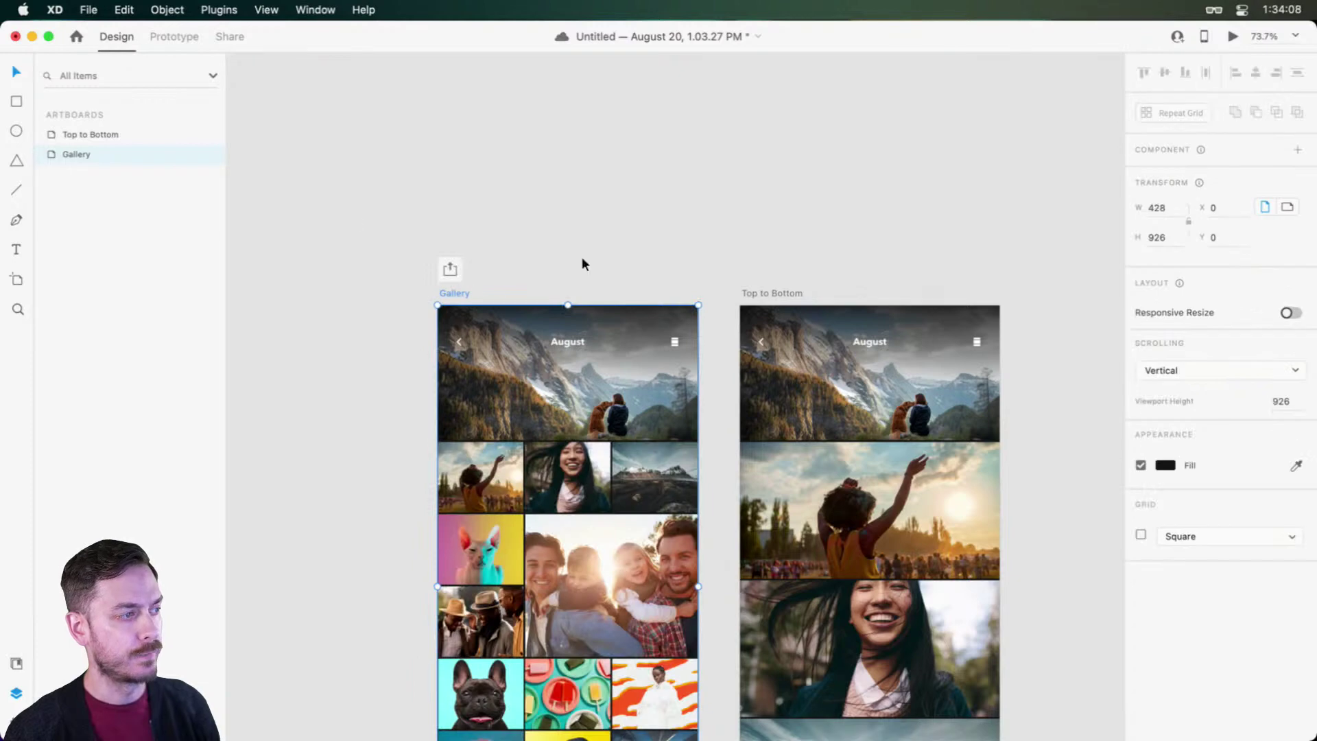
click(1232, 37)
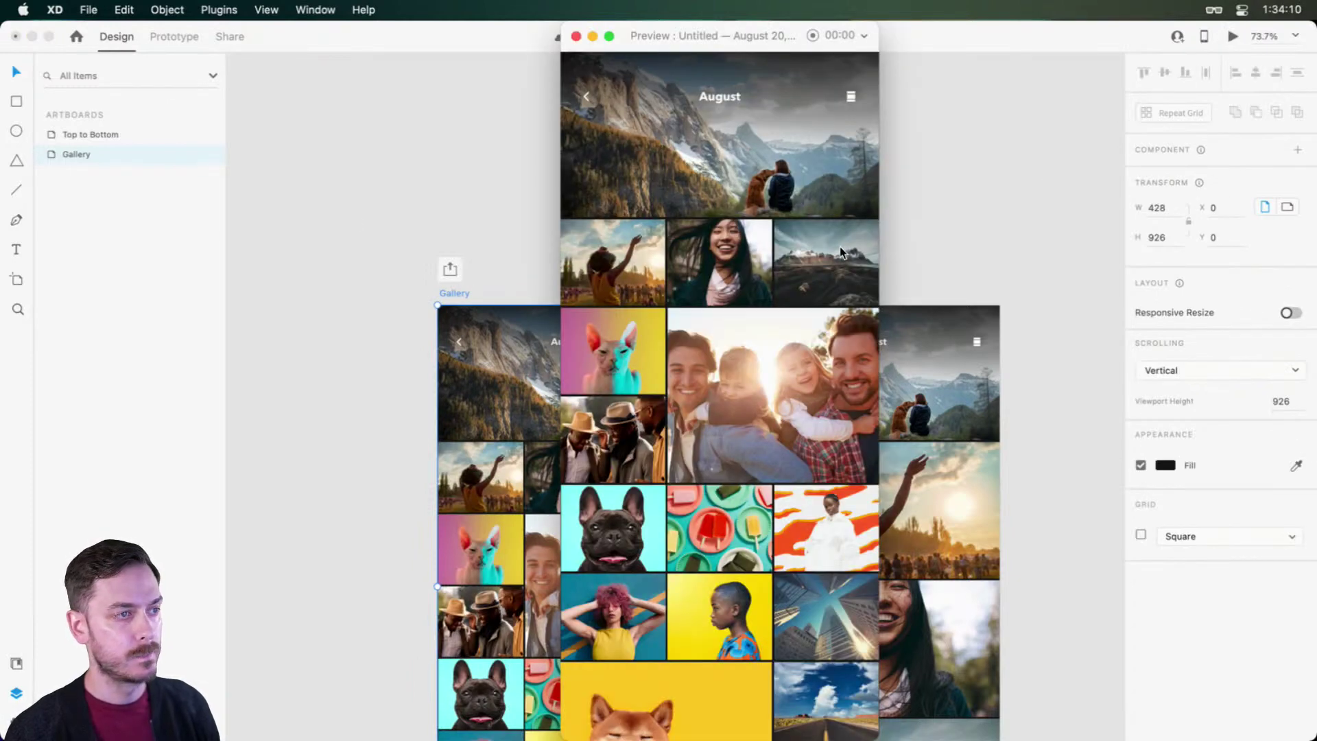
scroll(1026, 308, right, 10)
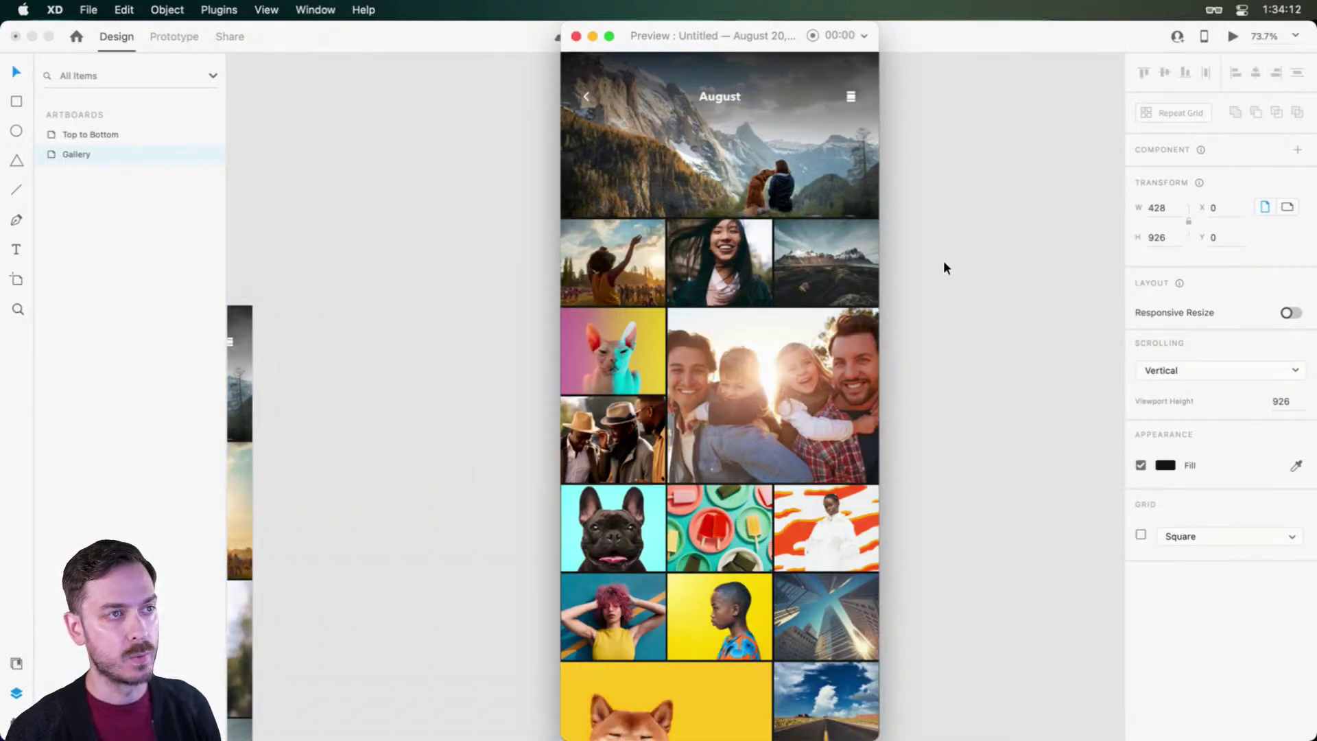
click(853, 102)
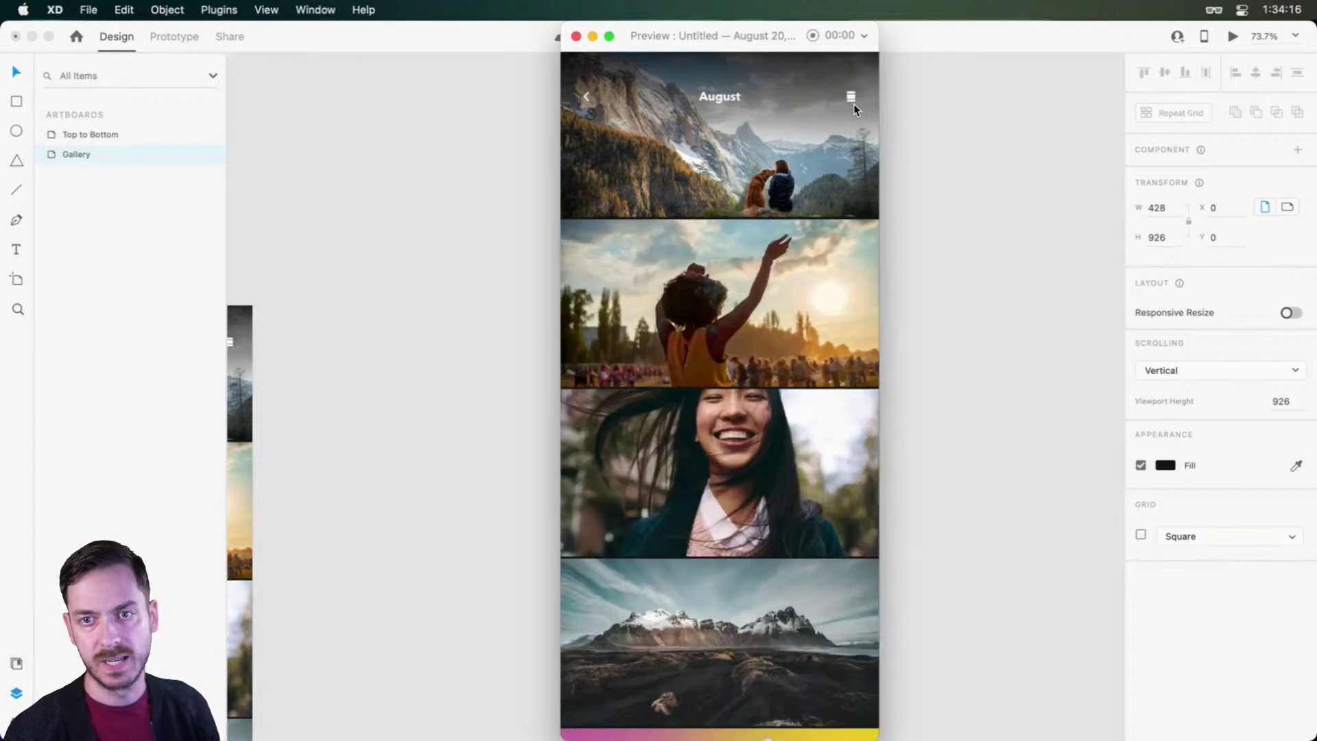
Step: Close the preview and duplicate the top bar inside the Gallery artboard's Filter icon
key(super+w)
scroll(754, 356, left, 5)
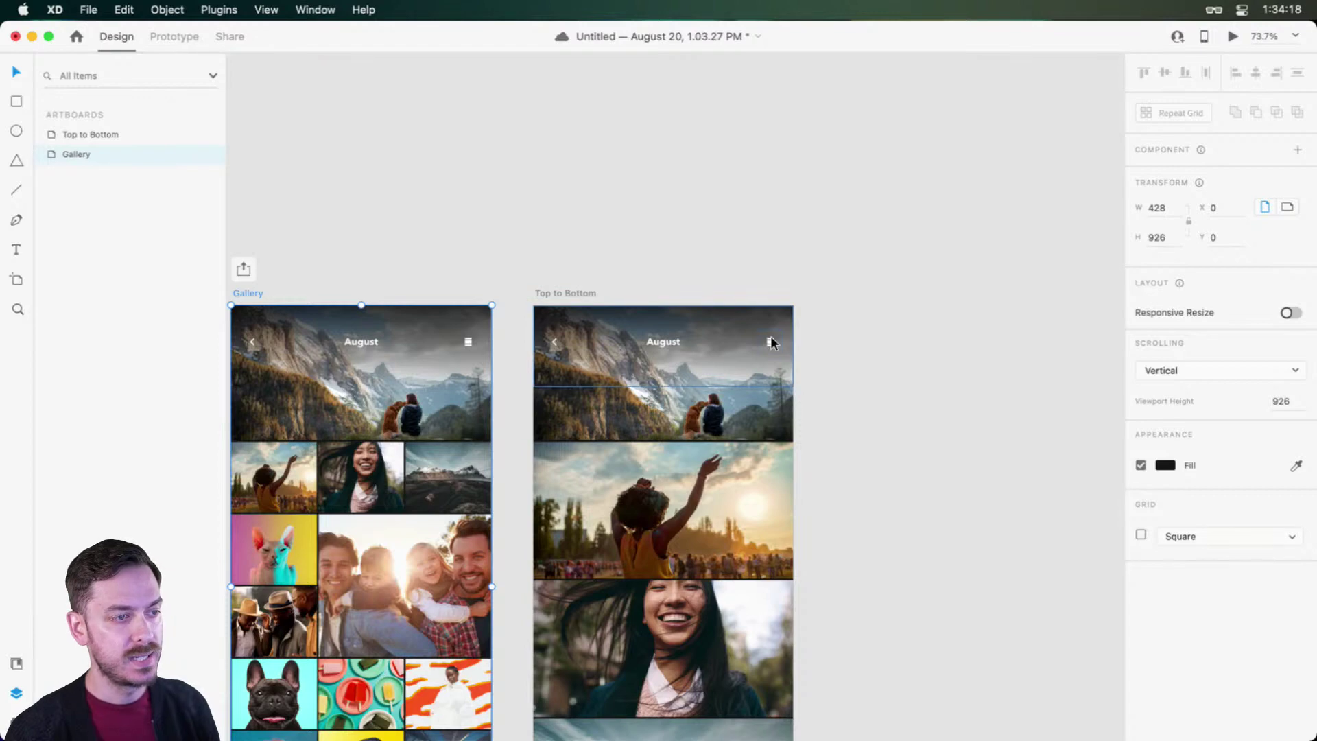
double_click(770, 343)
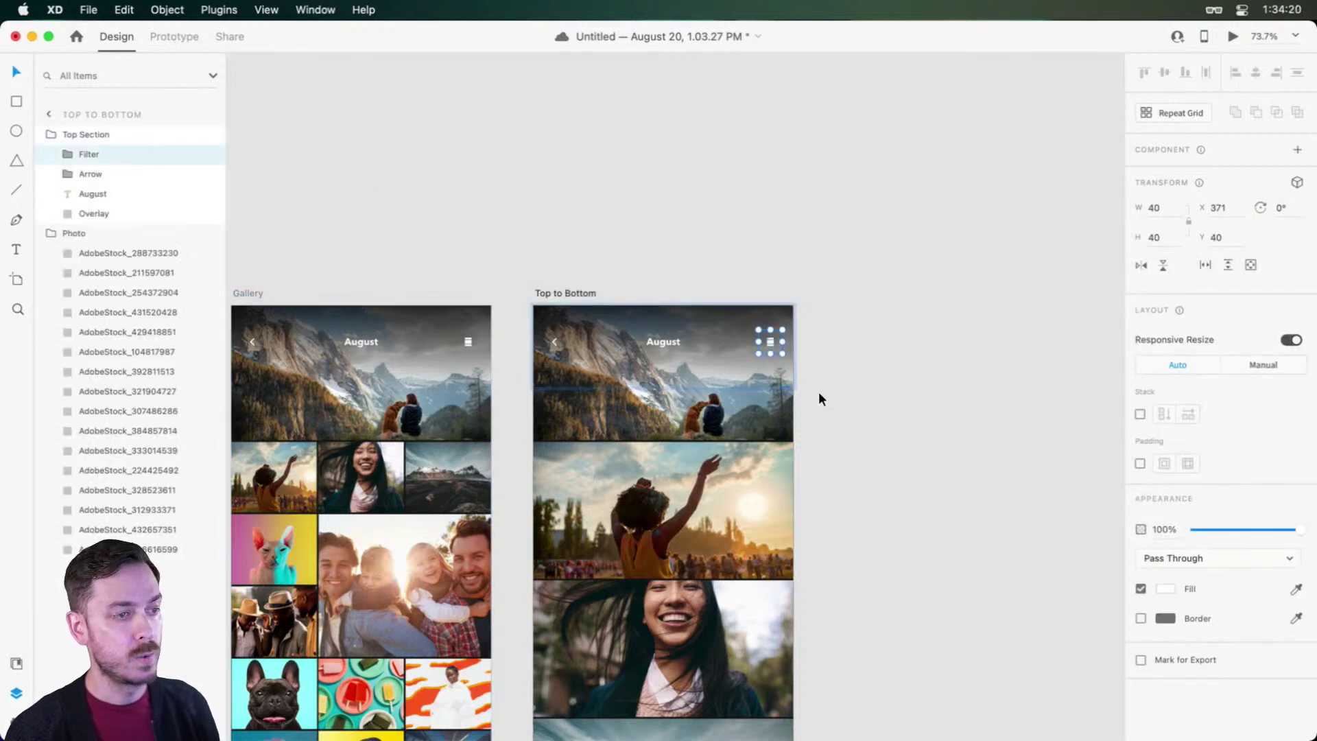
key(super+3)
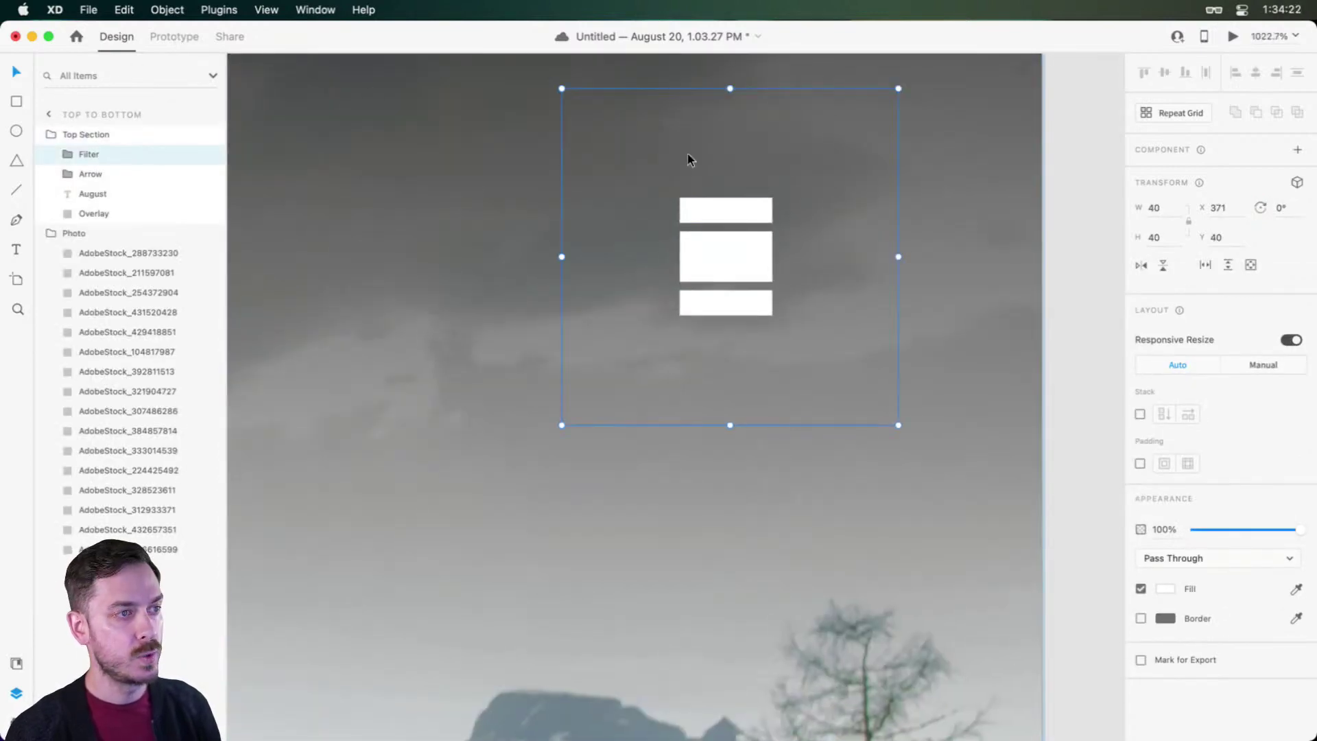
scroll(721, 220, up, 5)
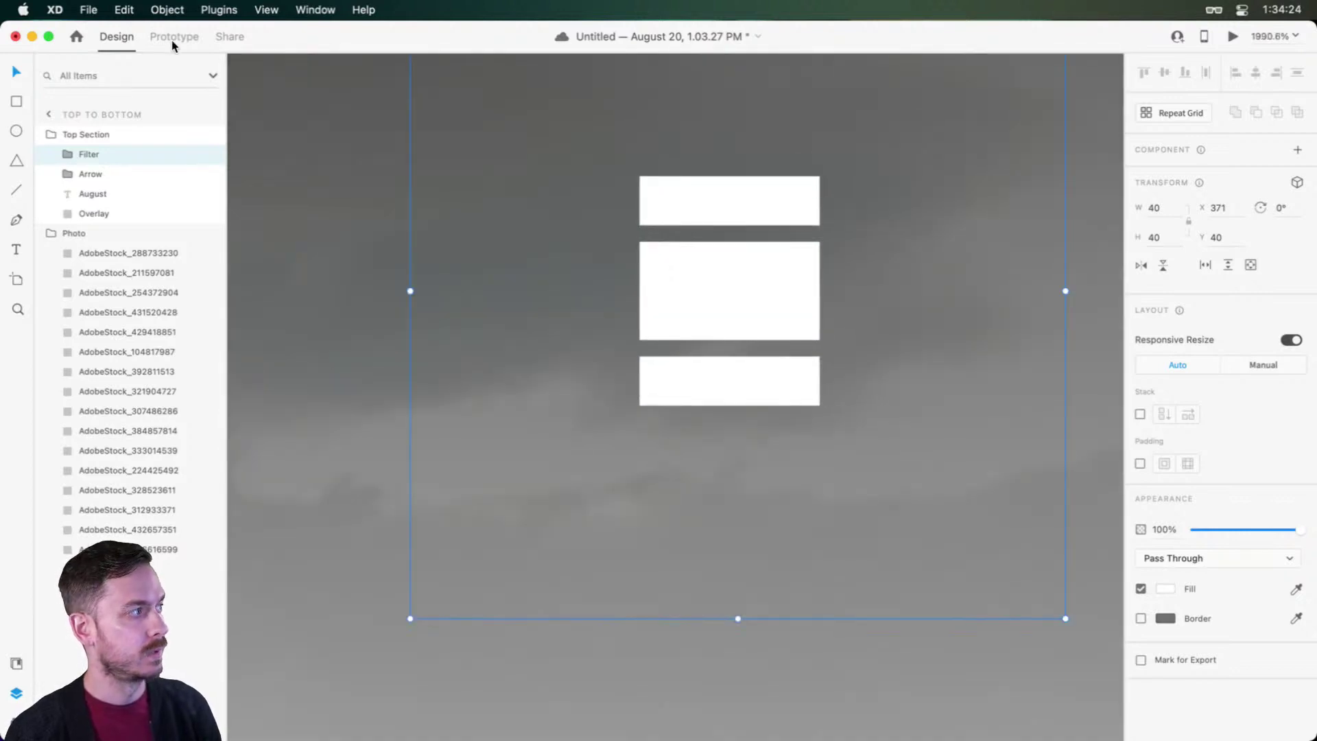
double_click(731, 199)
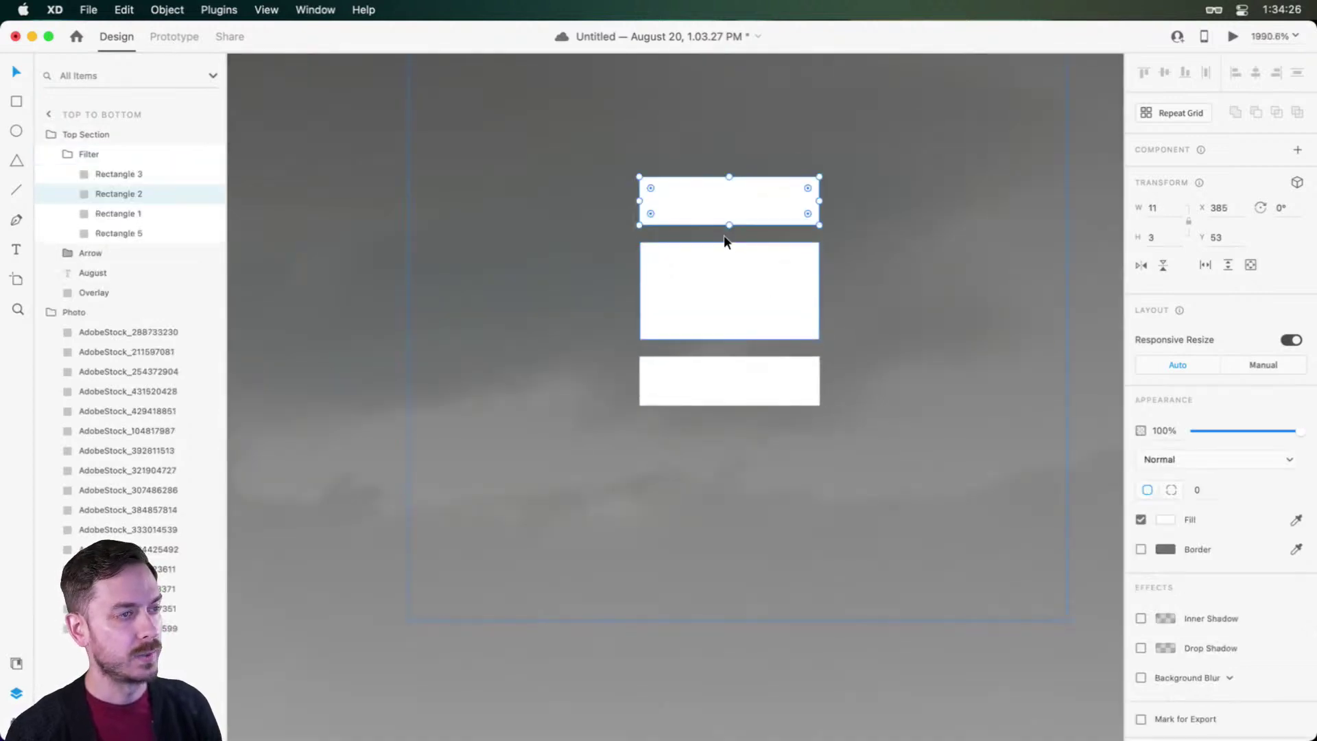
scroll(724, 235, down, 6)
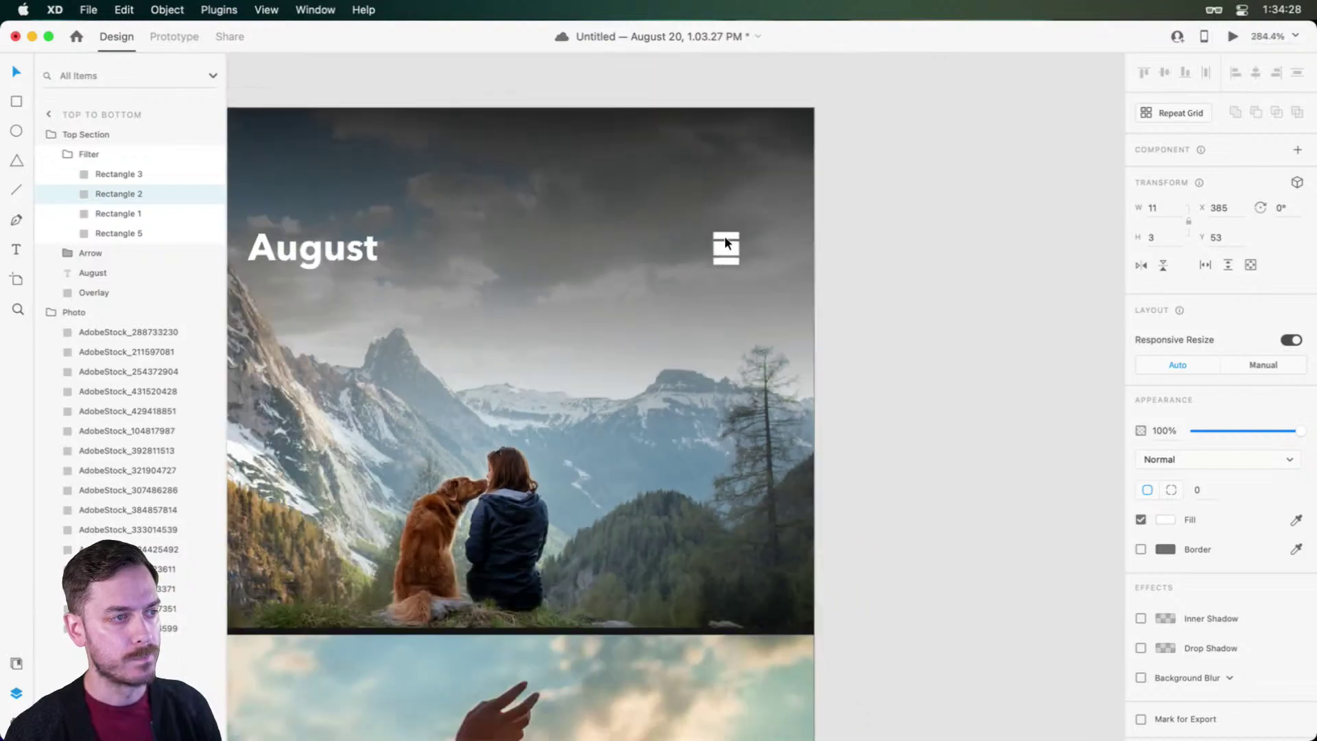
scroll(724, 236, up, 8)
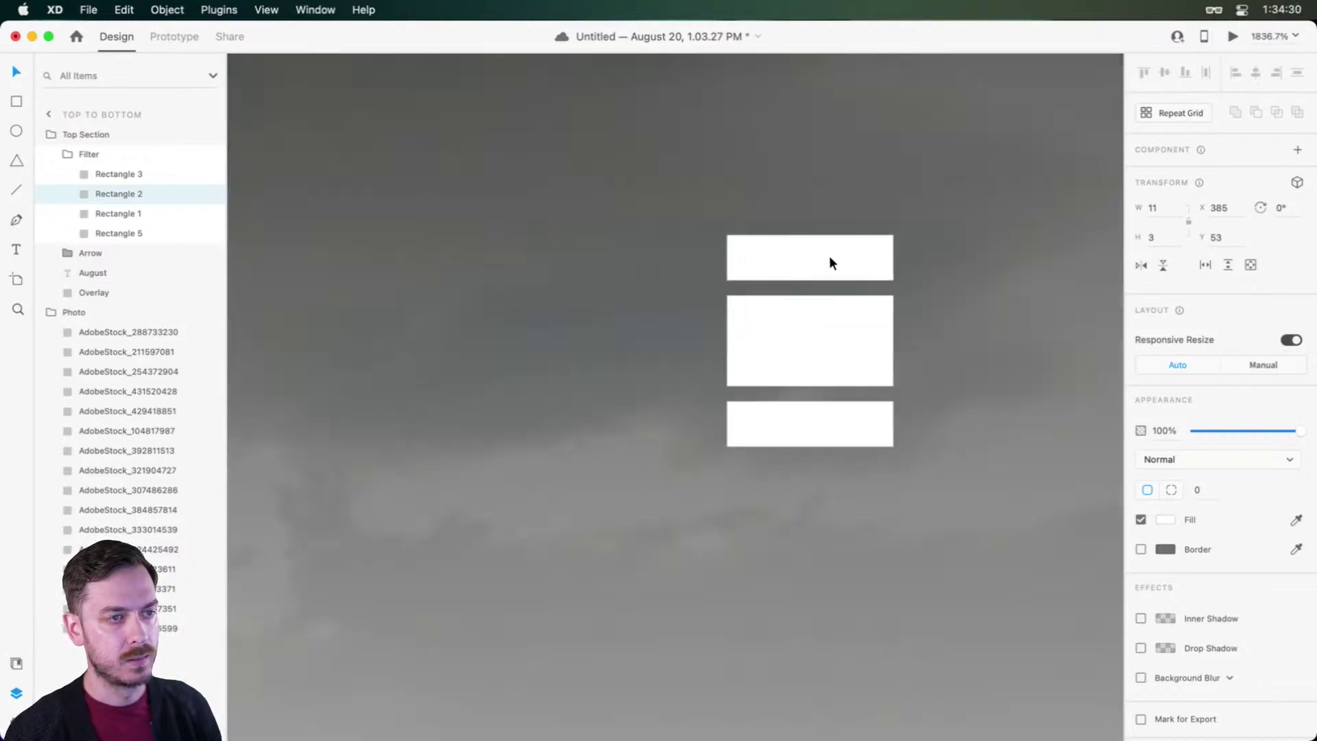
click(829, 257)
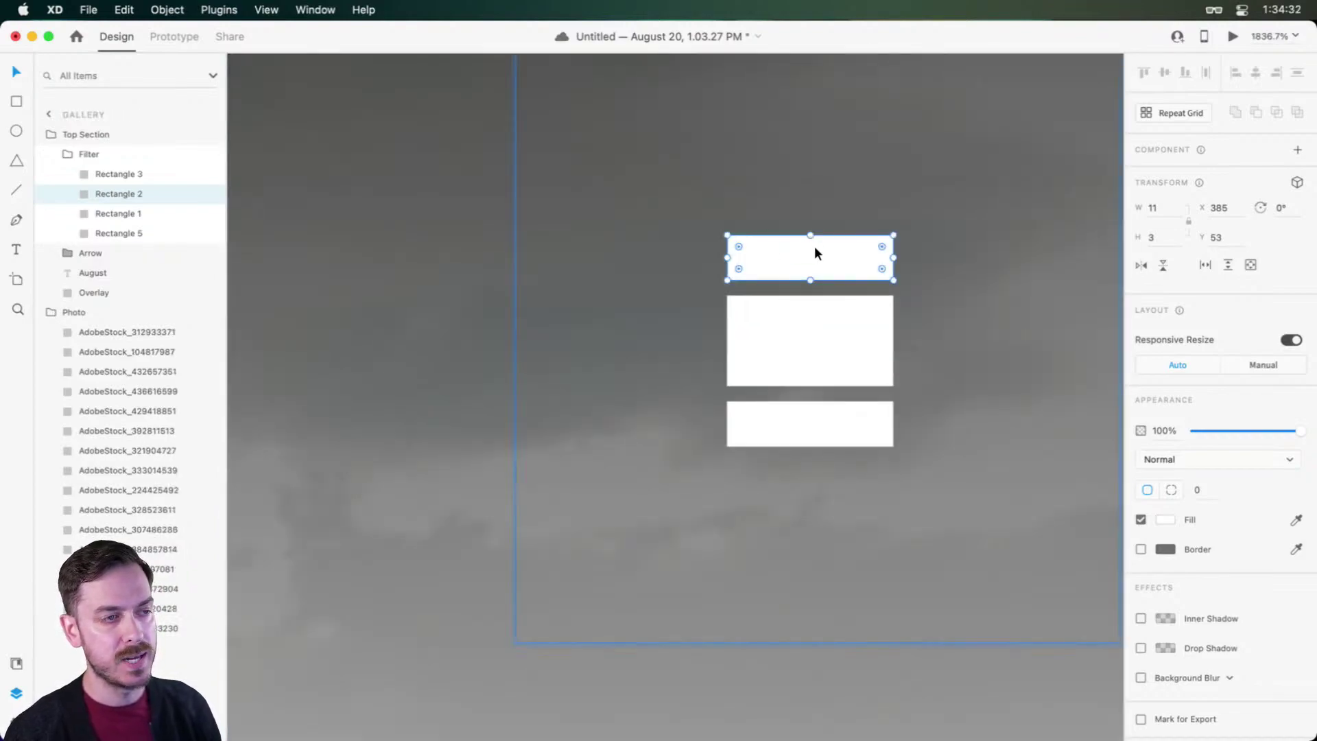
key(super+d)
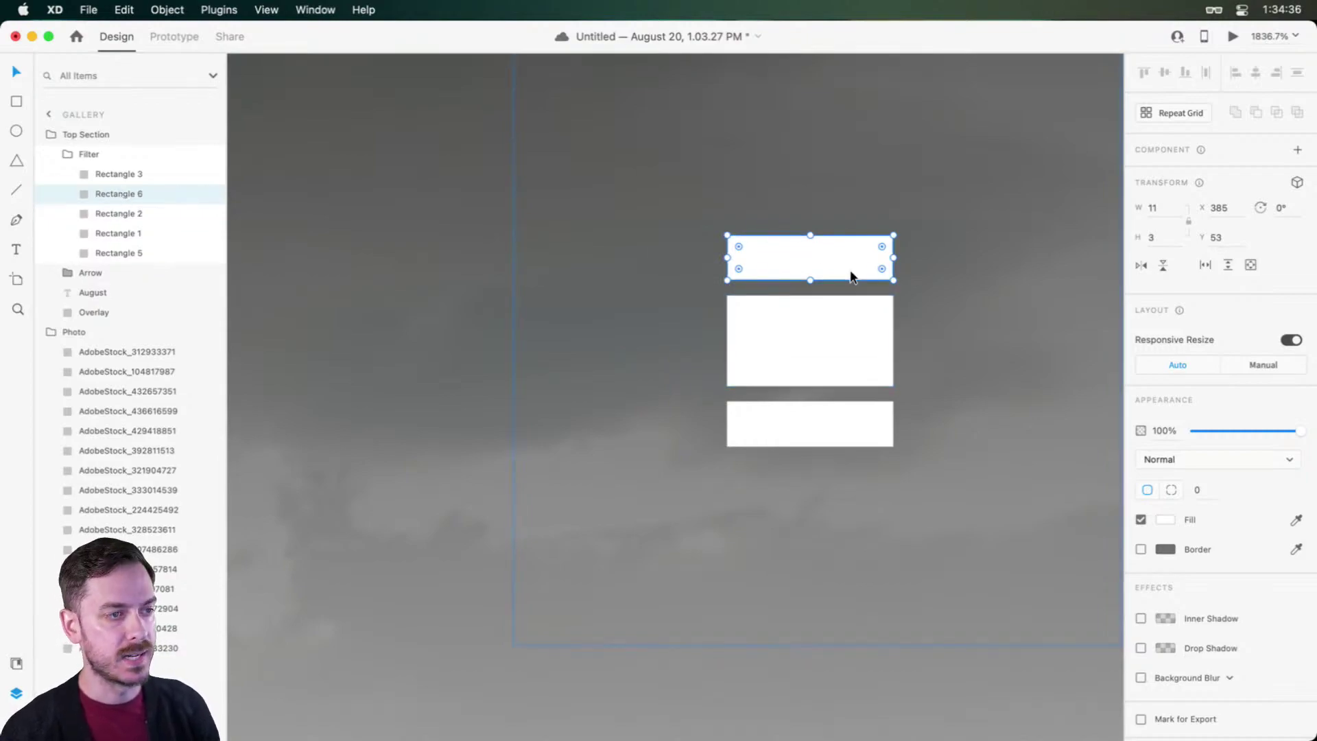
Step: Duplicate the top bar inside the Top to Bottom artboard's Filter icon
scroll(853, 279, down, 10)
scroll(818, 305, down, 10)
scroll(818, 310, down, 5)
key(super+0)
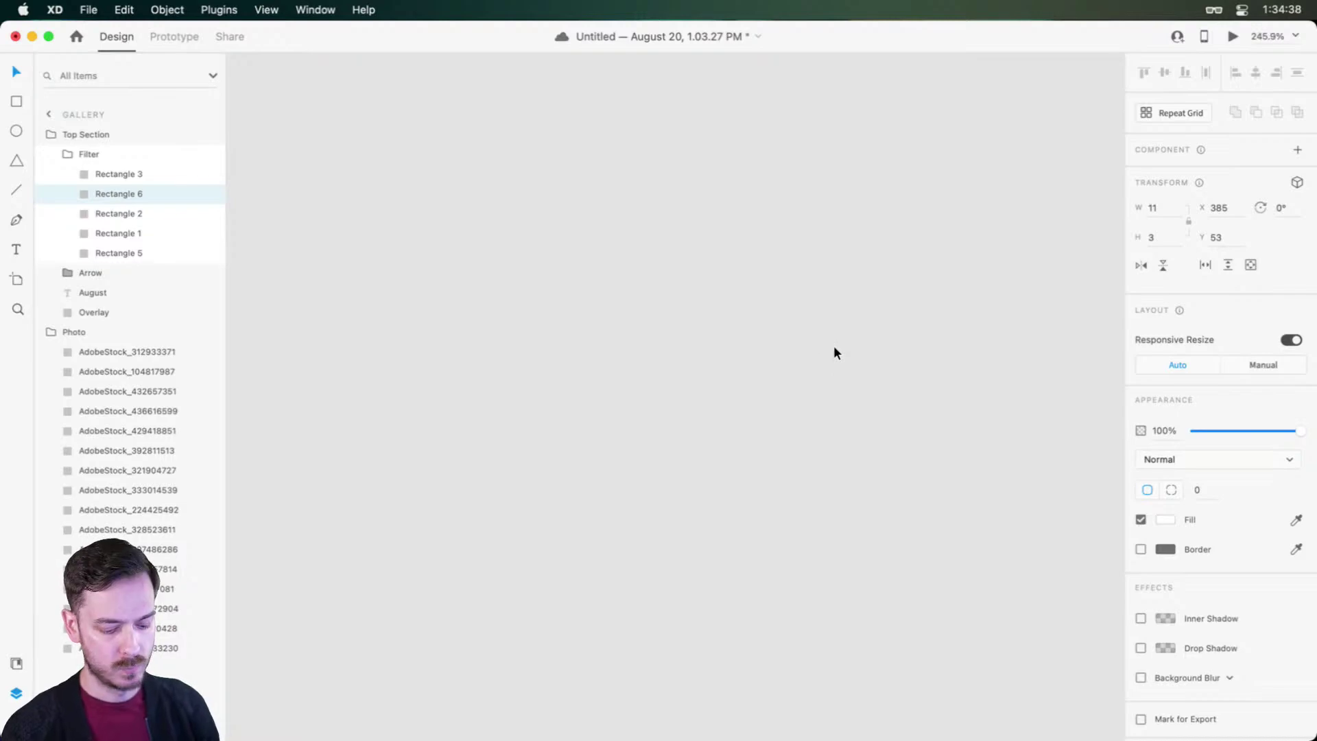
scroll(949, 172, up, 15)
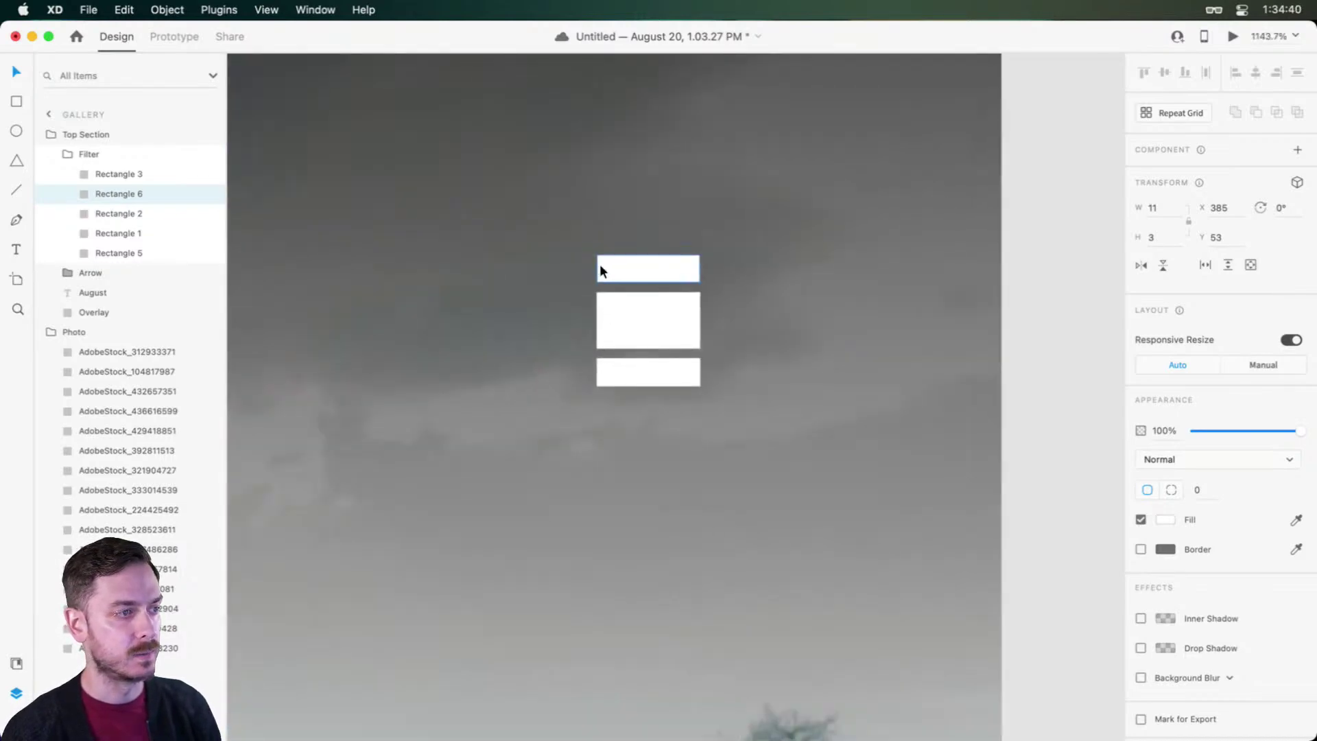
super+click(602, 269)
key(super+d)
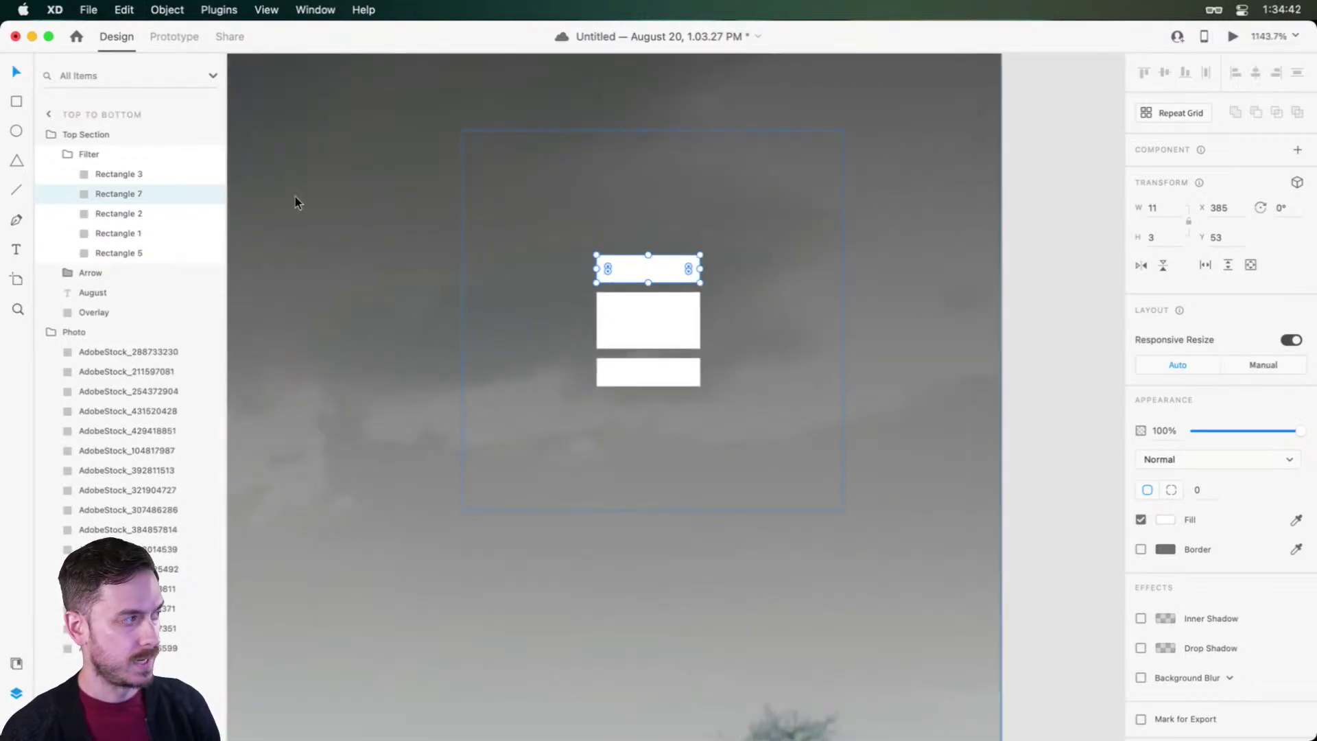
Step: Rename the duplicated bar in the Top to Bottom Filter icon to Rectangle 6
double_click(117, 193)
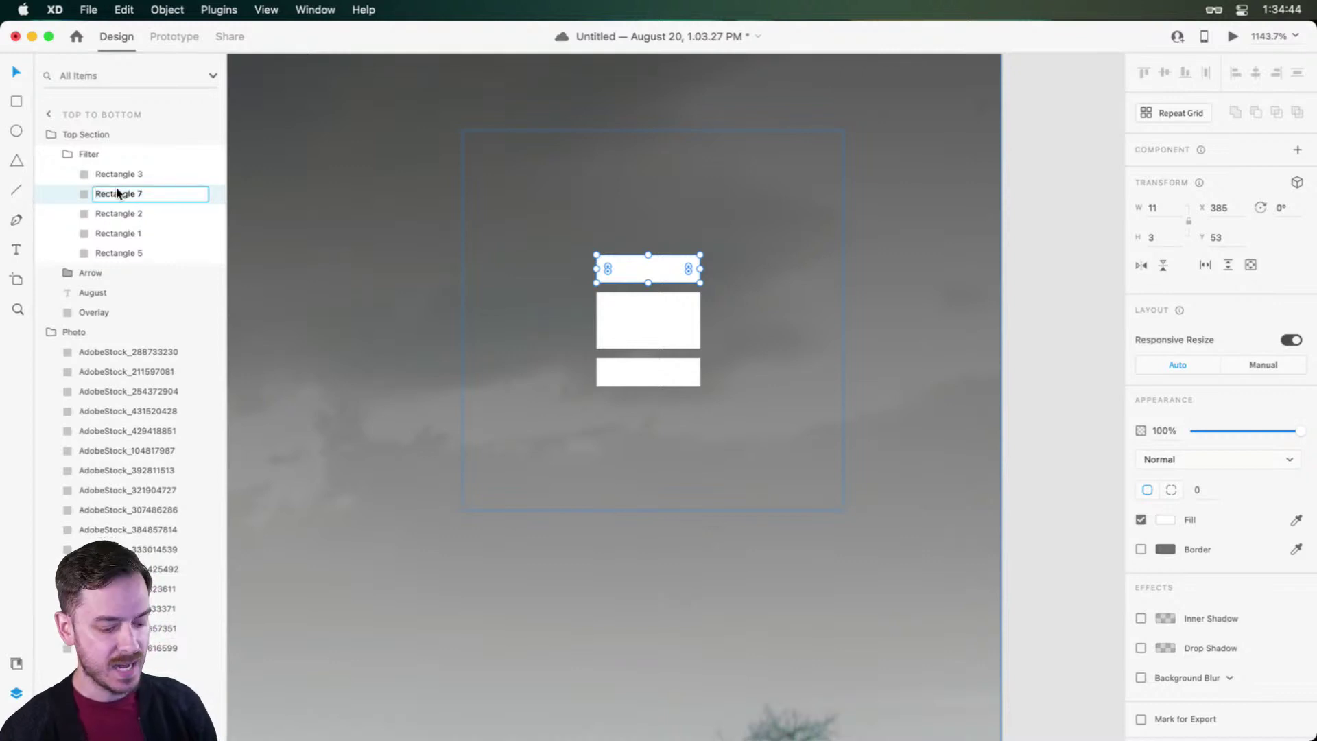
key(BackSpace)
text(6)
key(Return)
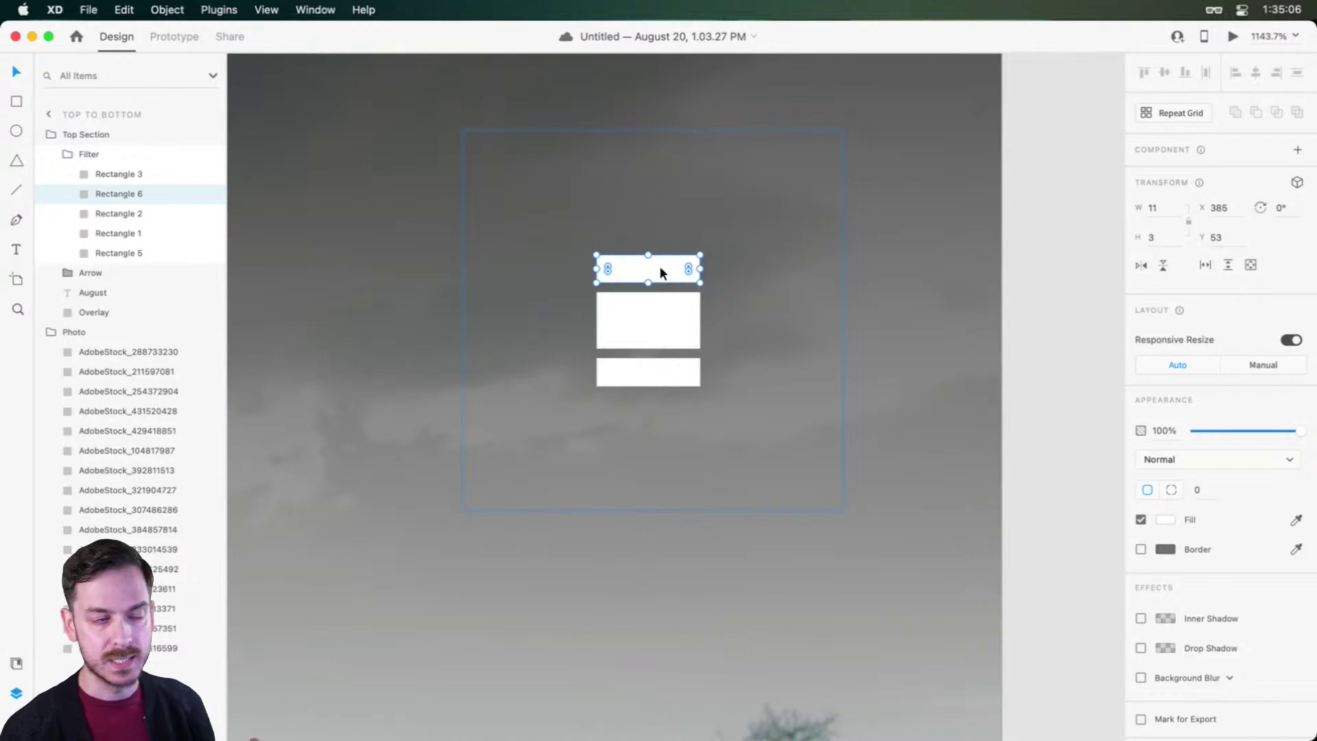
Step: Shrink the two overlapping top bars of the Top to Bottom Filter icon into small squares at opposite ends of the row
scroll(660, 265, up, 3)
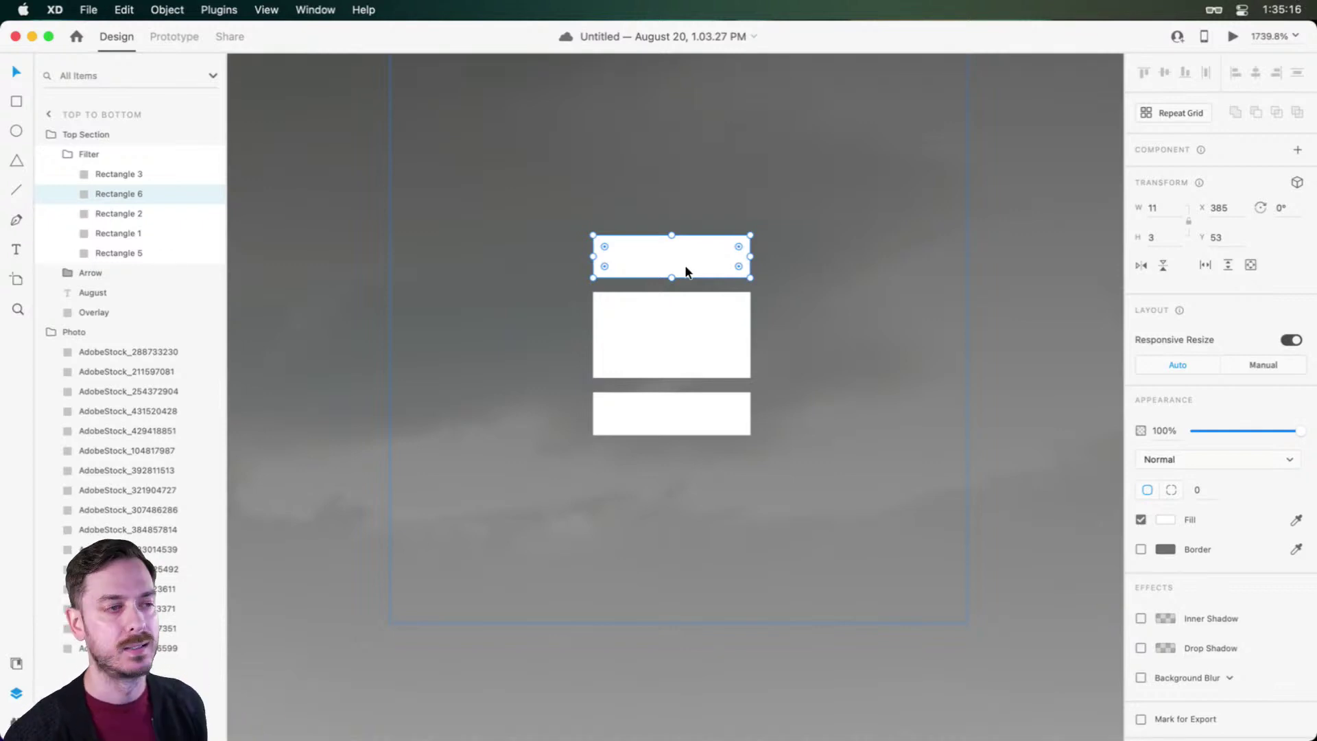
scroll(709, 254, up, 3)
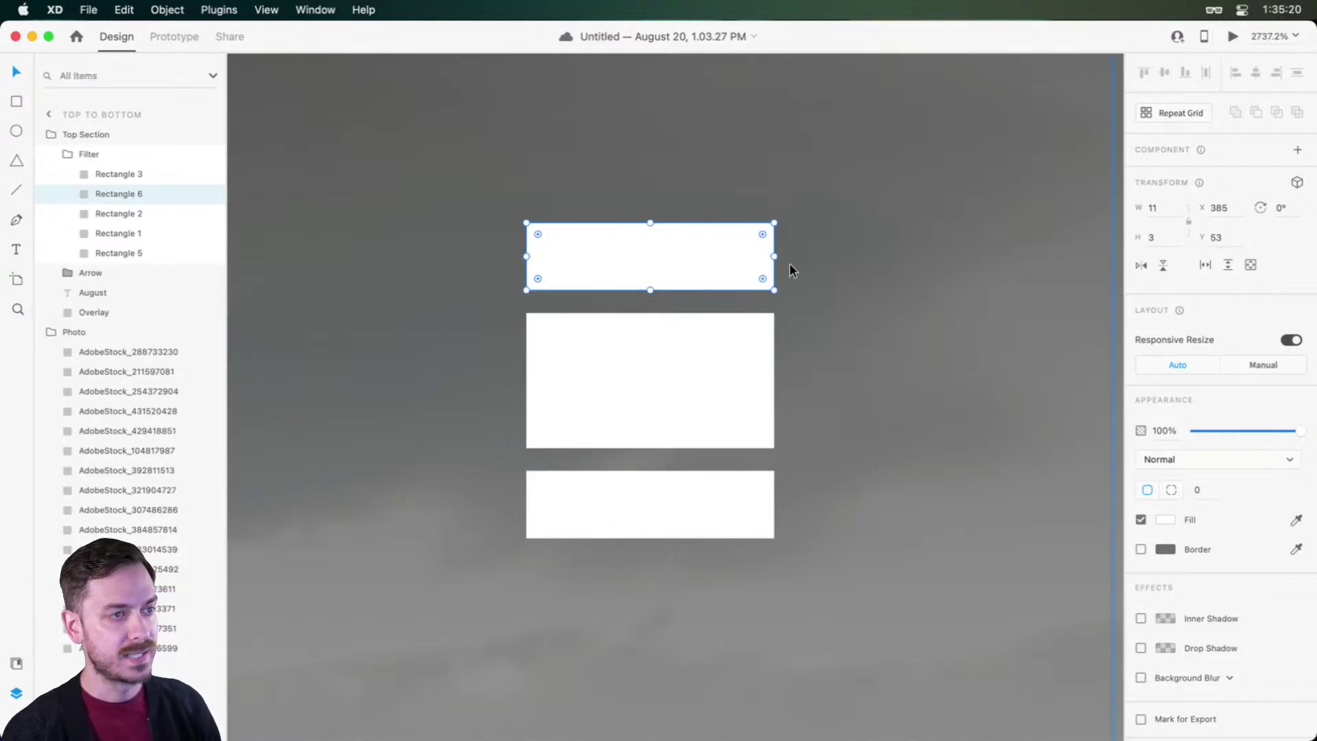
scroll(789, 265, down, 5)
scroll(791, 268, down, 5)
scroll(795, 266, up, 8)
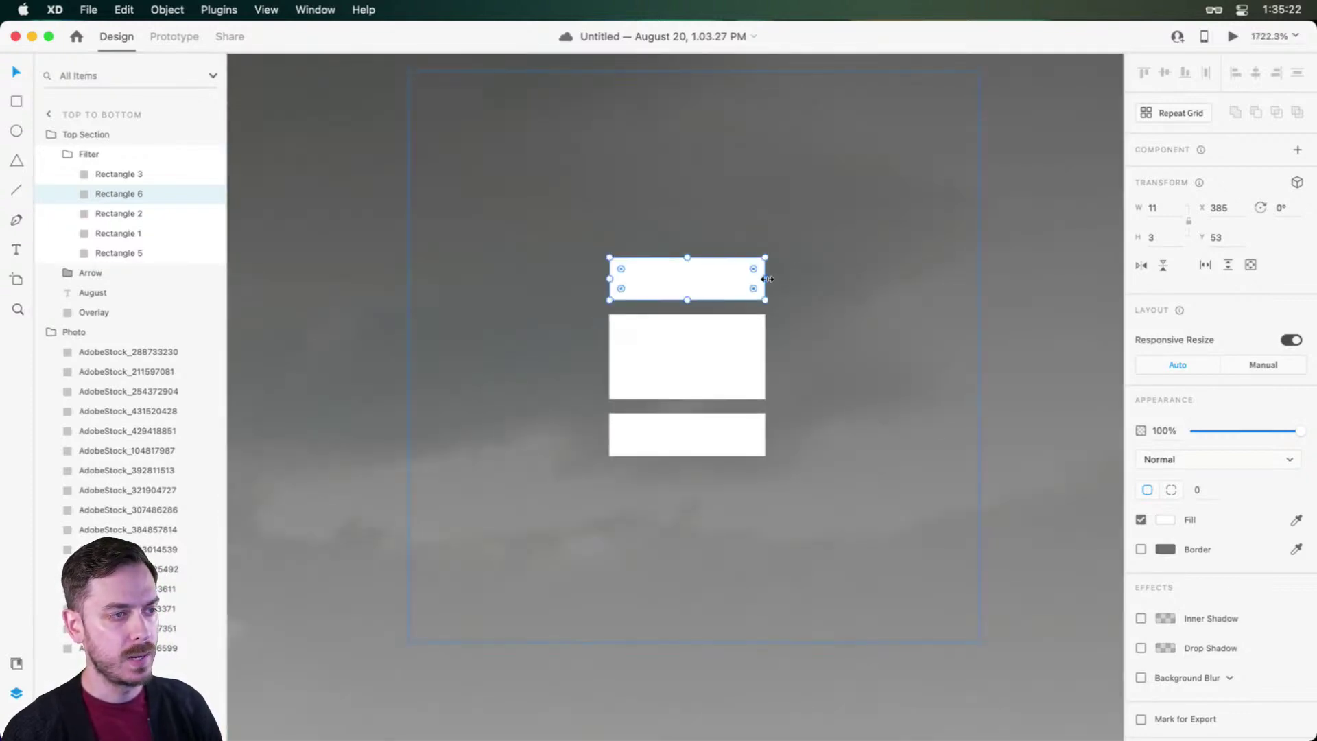
drag(766, 279, 724, 283)
click(633, 271)
Step: Shrink the middle and bottom bars to 3 × 3 squares and place them at Y 57 beneath the two upper squares
click(754, 343)
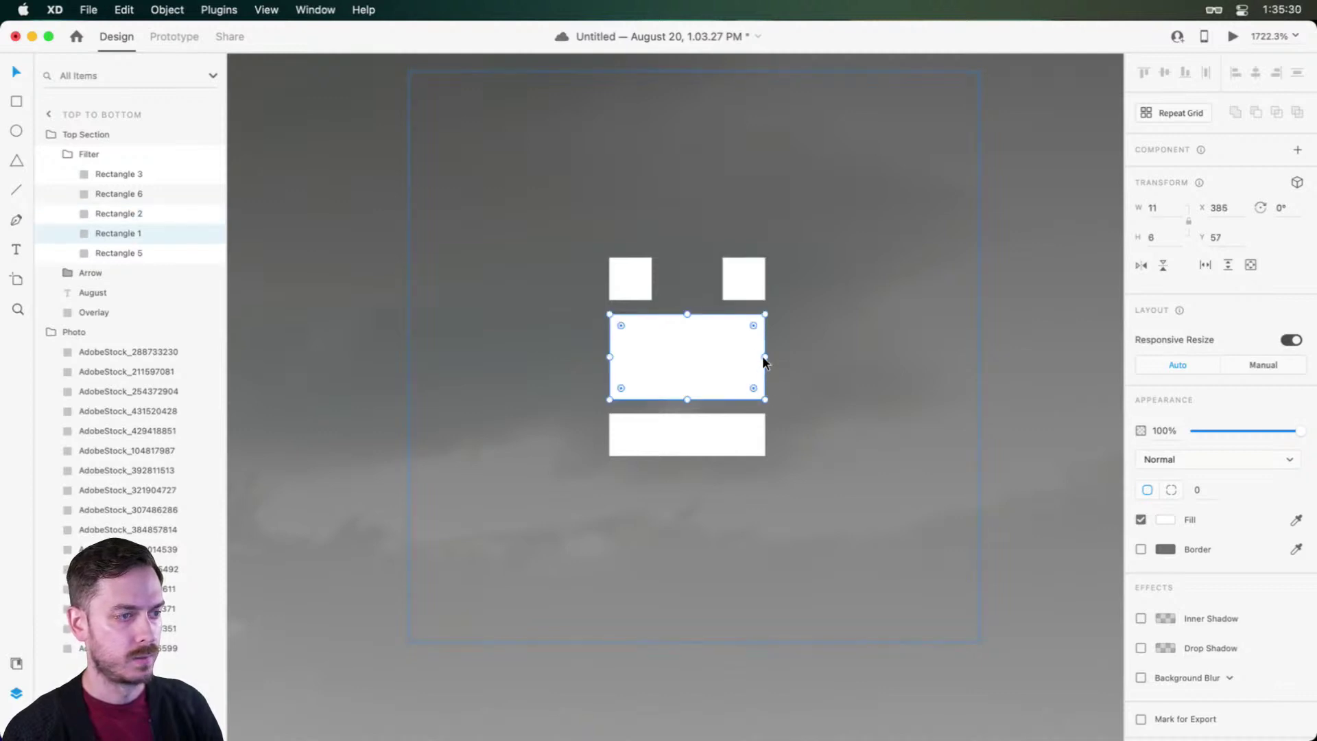
drag(765, 358, 653, 356)
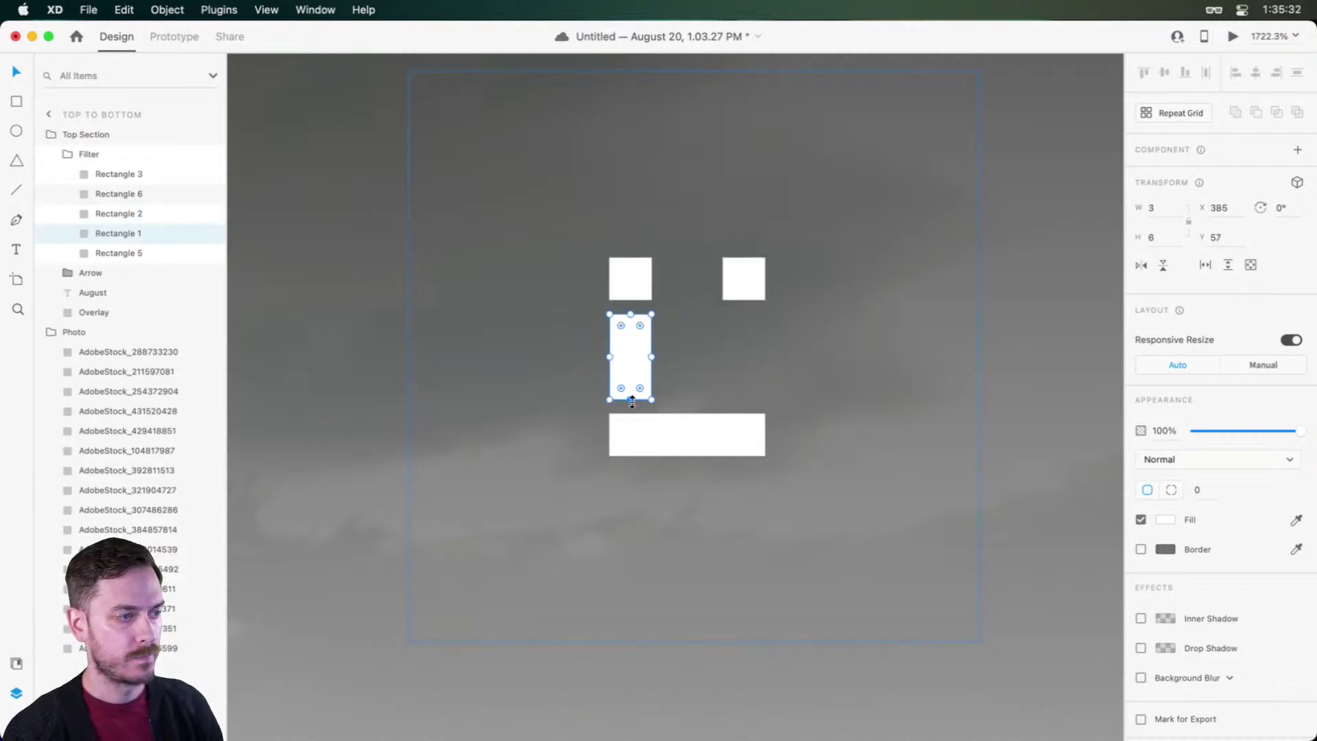
drag(630, 399, 633, 365)
click(707, 425)
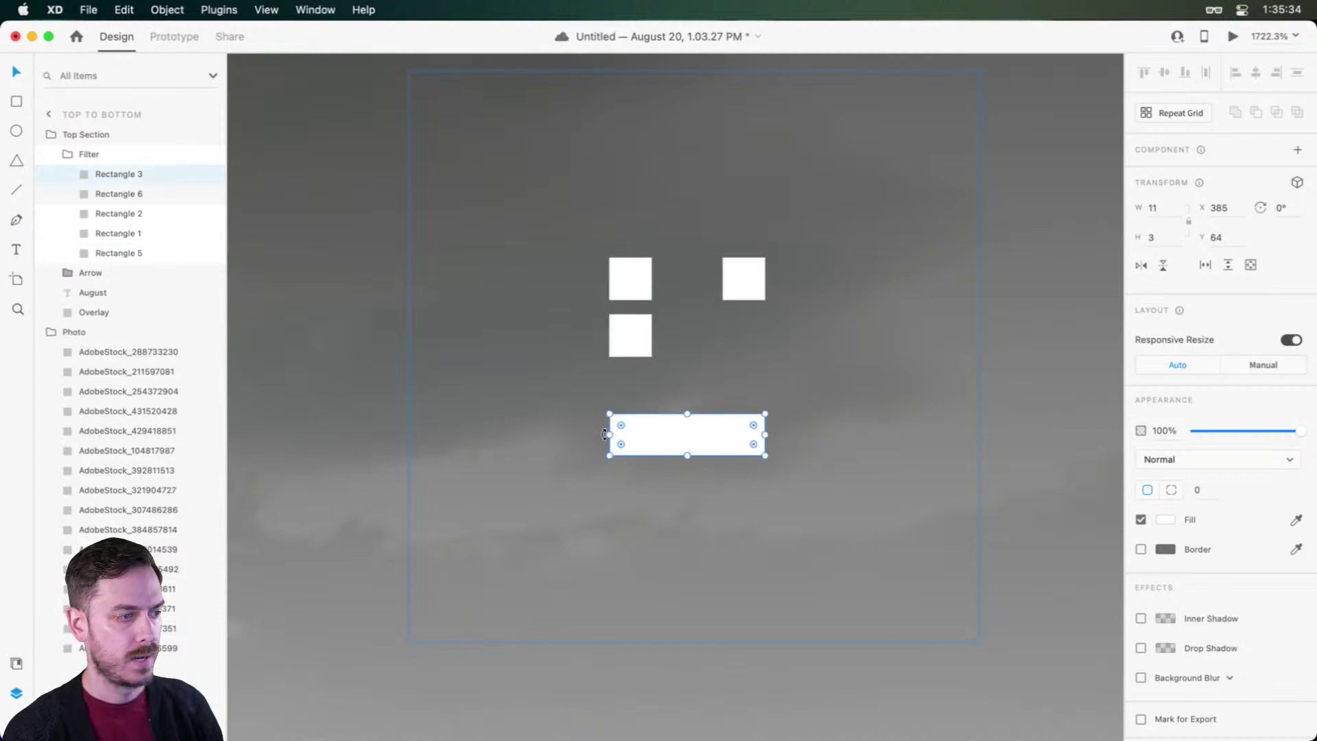
drag(604, 434, 738, 337)
key(super+Return)
key(super+w)
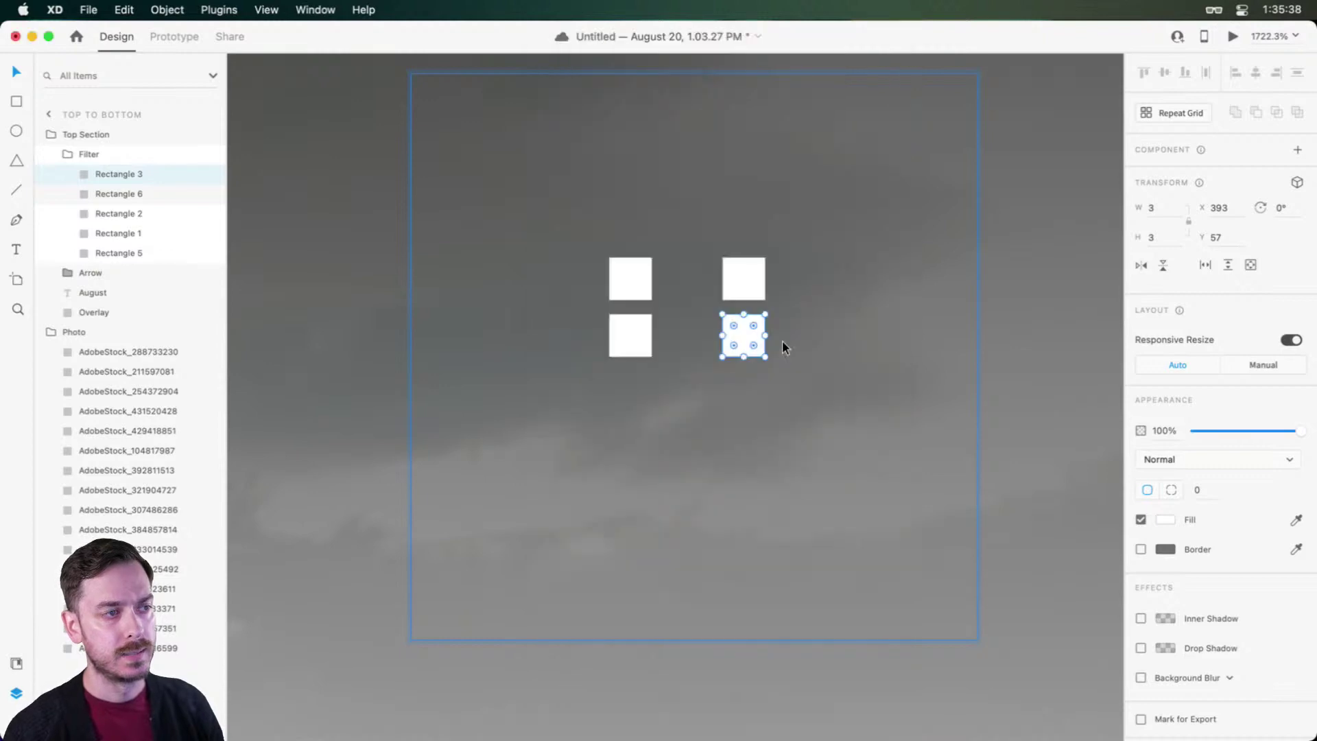
Step: Enlarge the Filter icon's four squares to 5 × 5 each, forming an evenly spaced two-by-two grid
click(621, 285)
drag(660, 306, 683, 398)
click(751, 269)
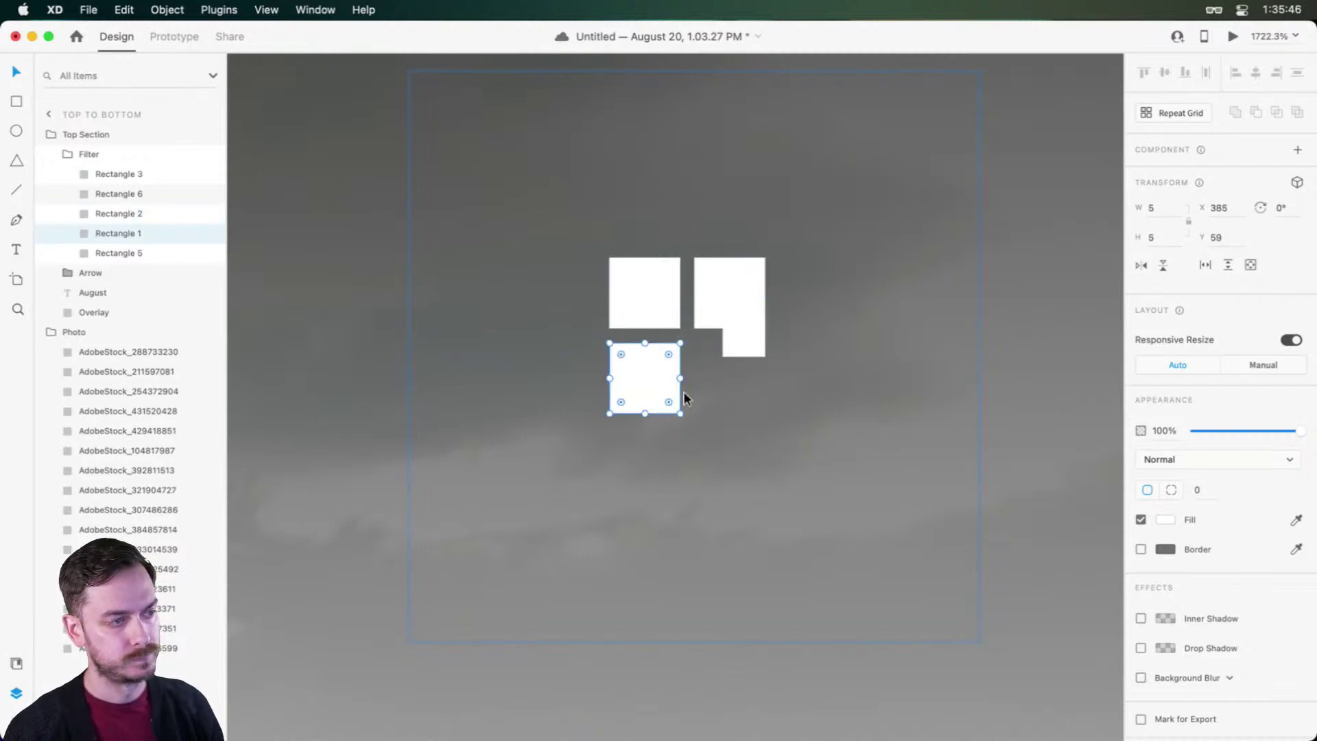
drag(733, 336, 693, 419)
key(super+Return)
key(super+w)
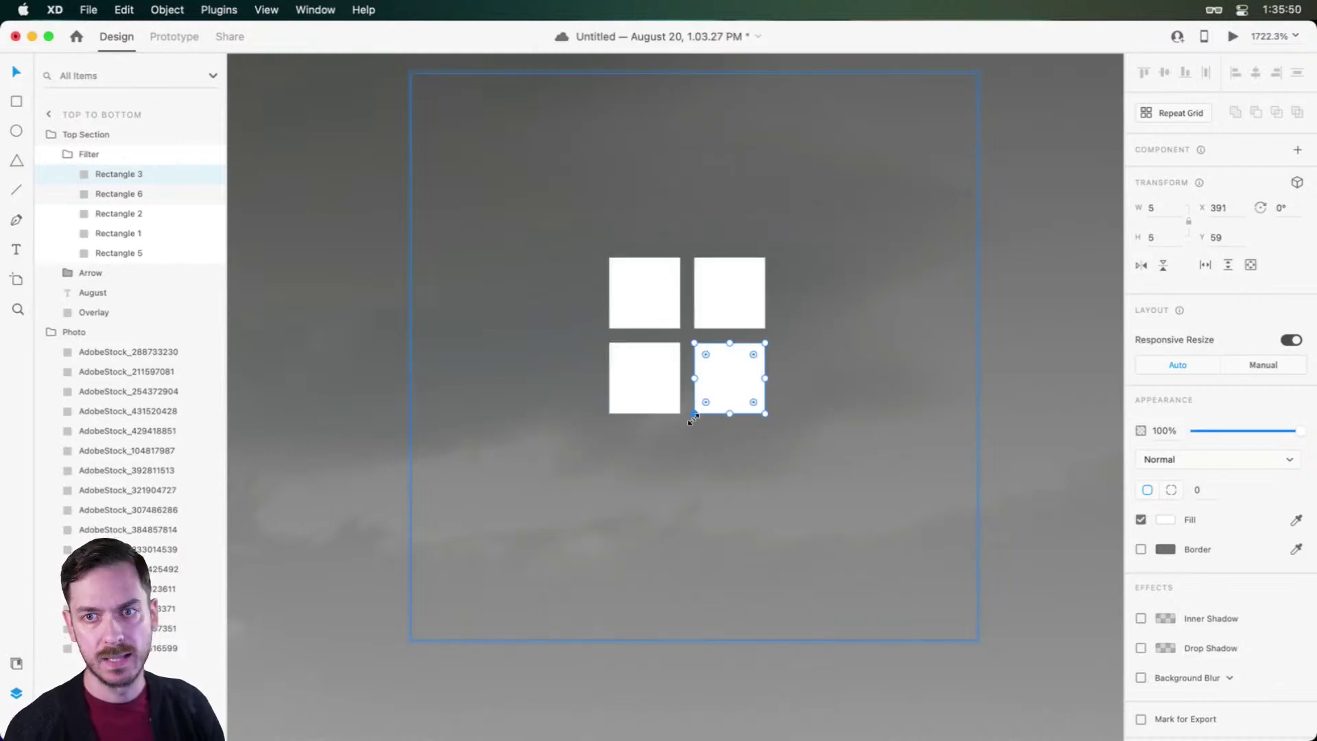
Step: Link the Top to Bottom artboard's Filter icon back to the Gallery artboard with a Tap-triggered Auto-Animate interaction
scroll(789, 395, down, 6)
key(Escape)
click(157, 37)
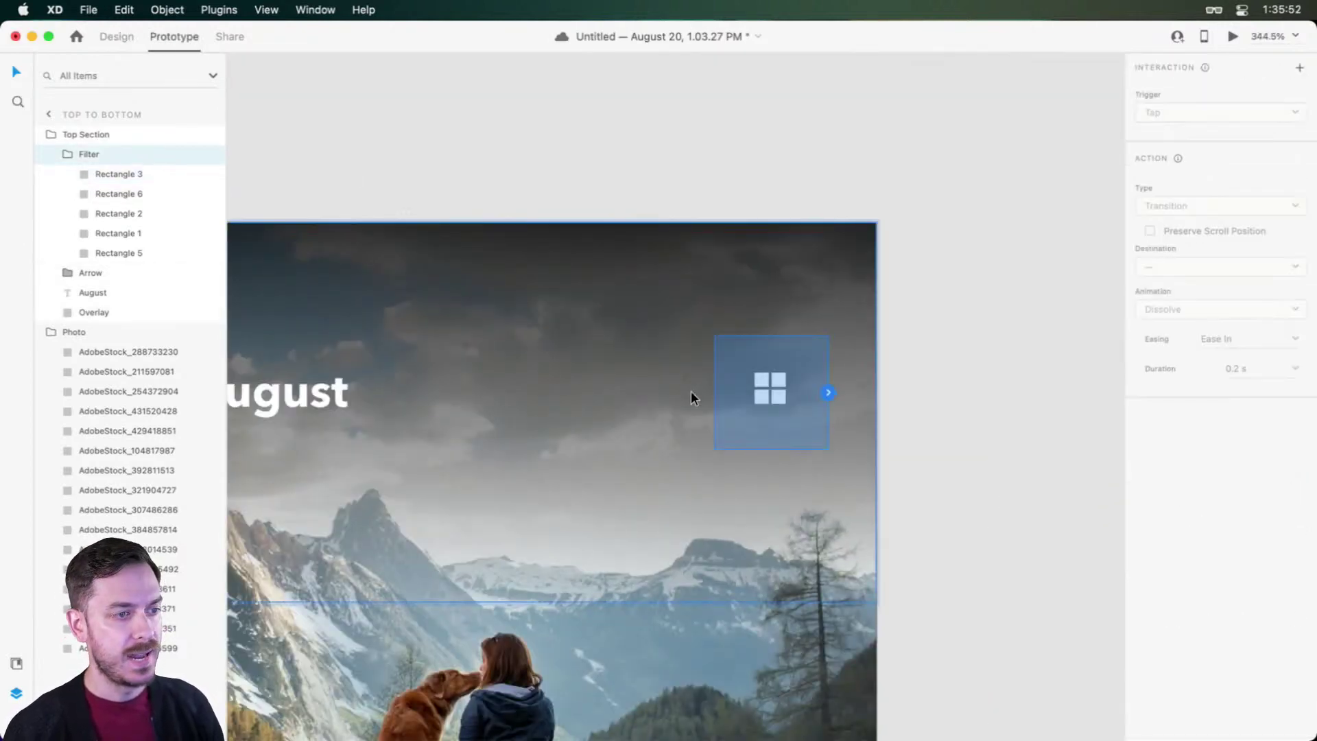
scroll(727, 370, left, 3)
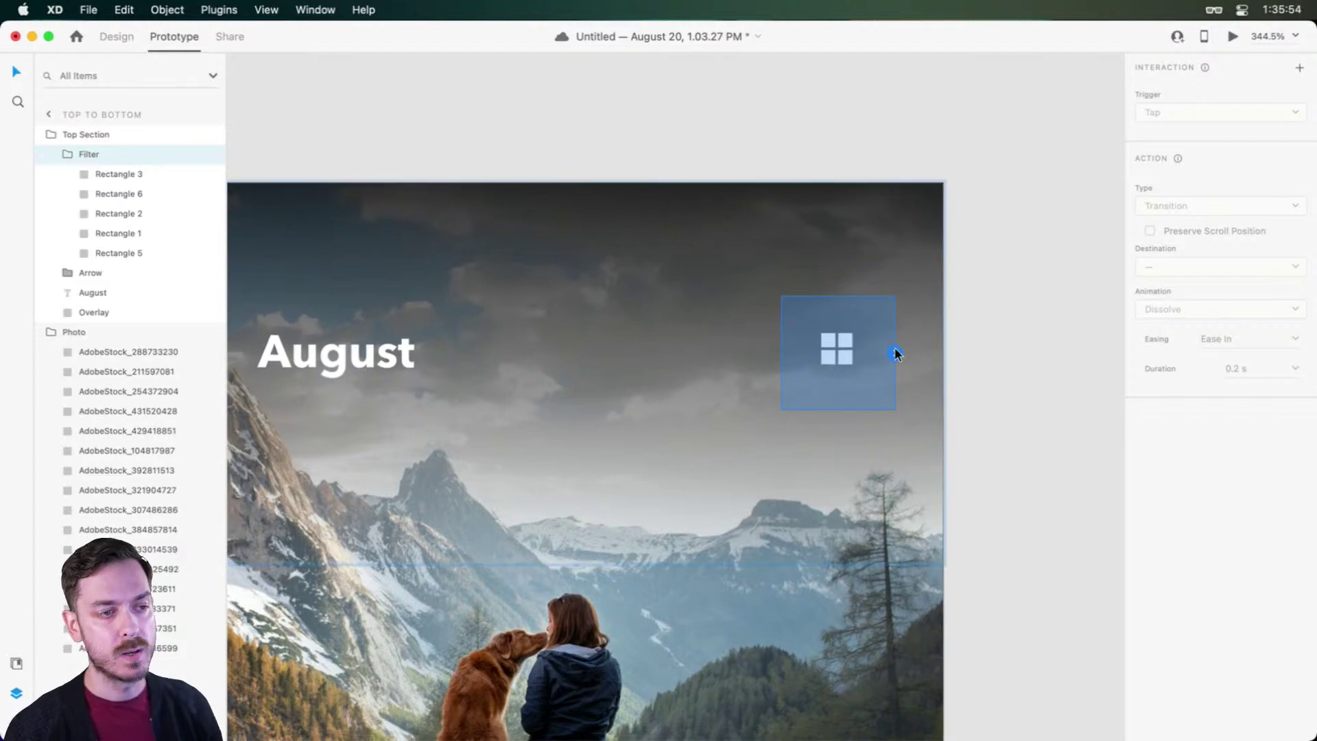
drag(895, 352, 521, 480)
scroll(802, 411, left, 10)
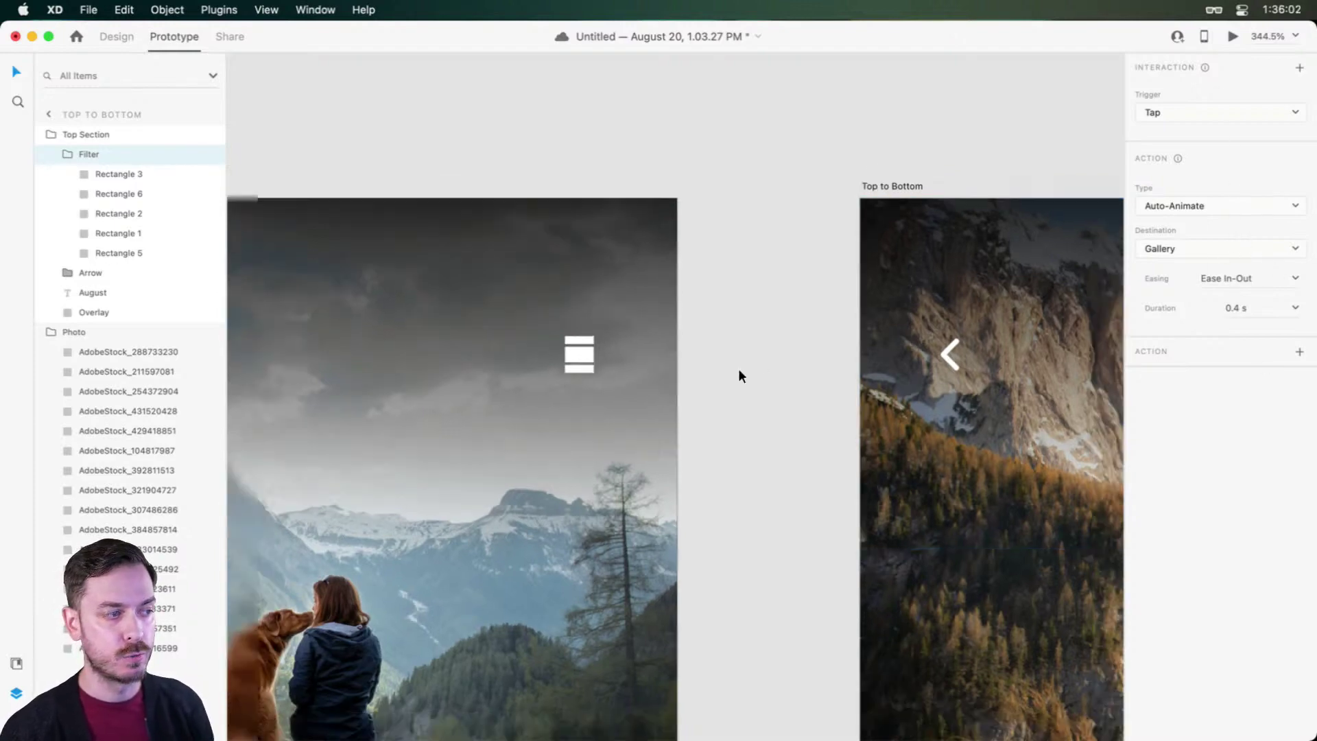
Step: Preview the prototype from the Gallery artboard and toggle the Filter icon repeatedly to test the animation in both directions
scroll(738, 369, down, 5)
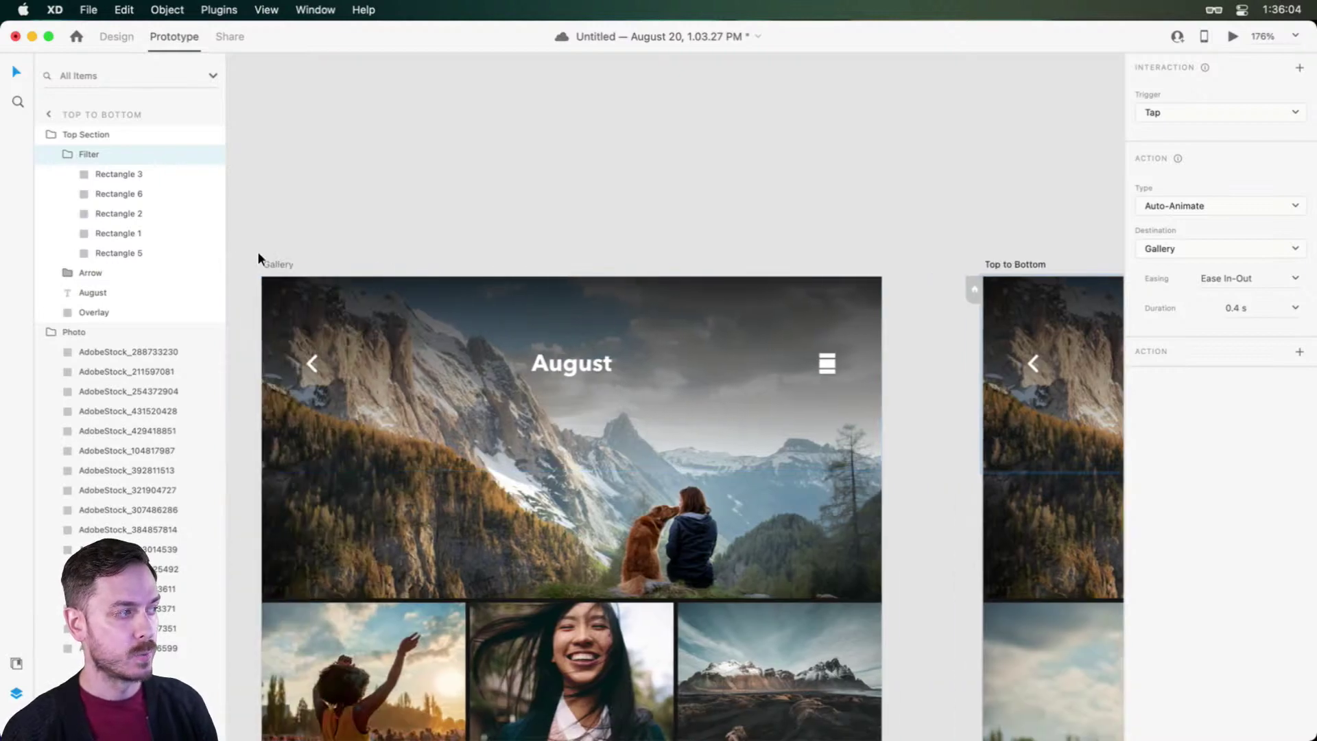
click(269, 259)
key(super+Return)
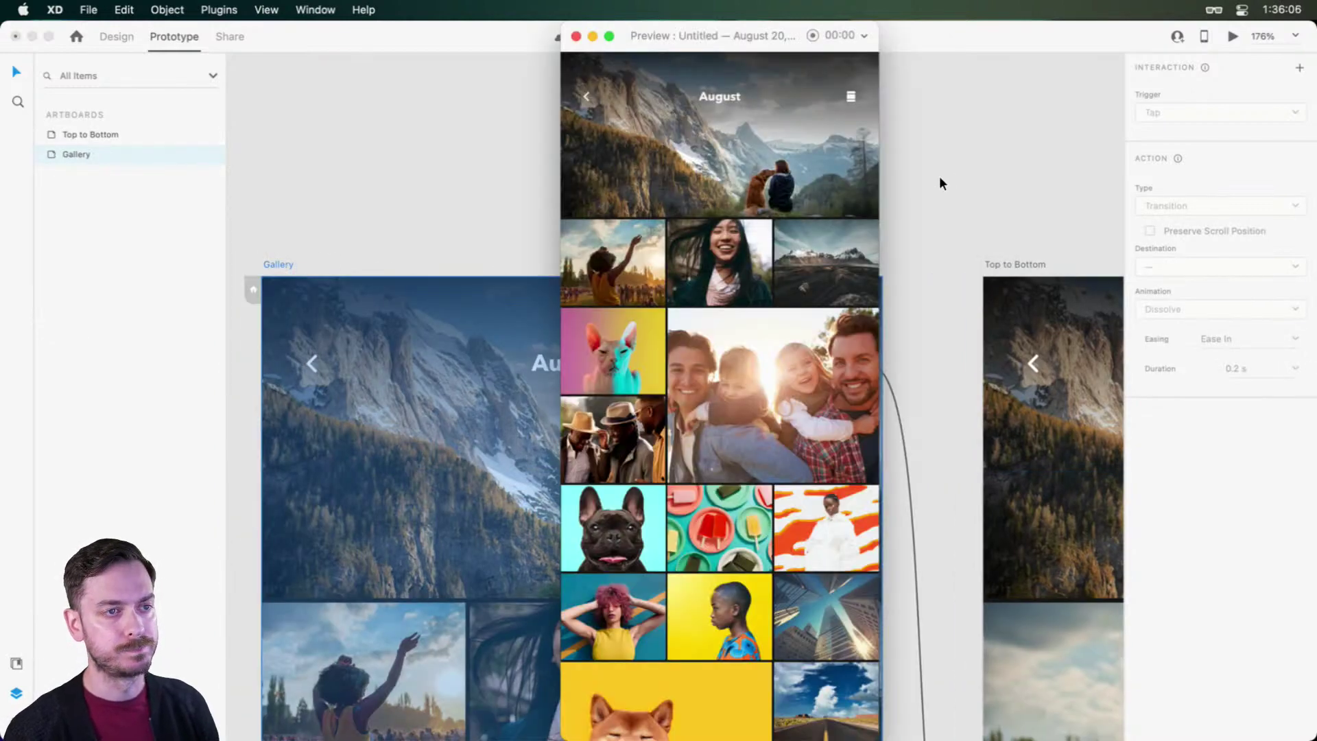
scroll(939, 179, right, 10)
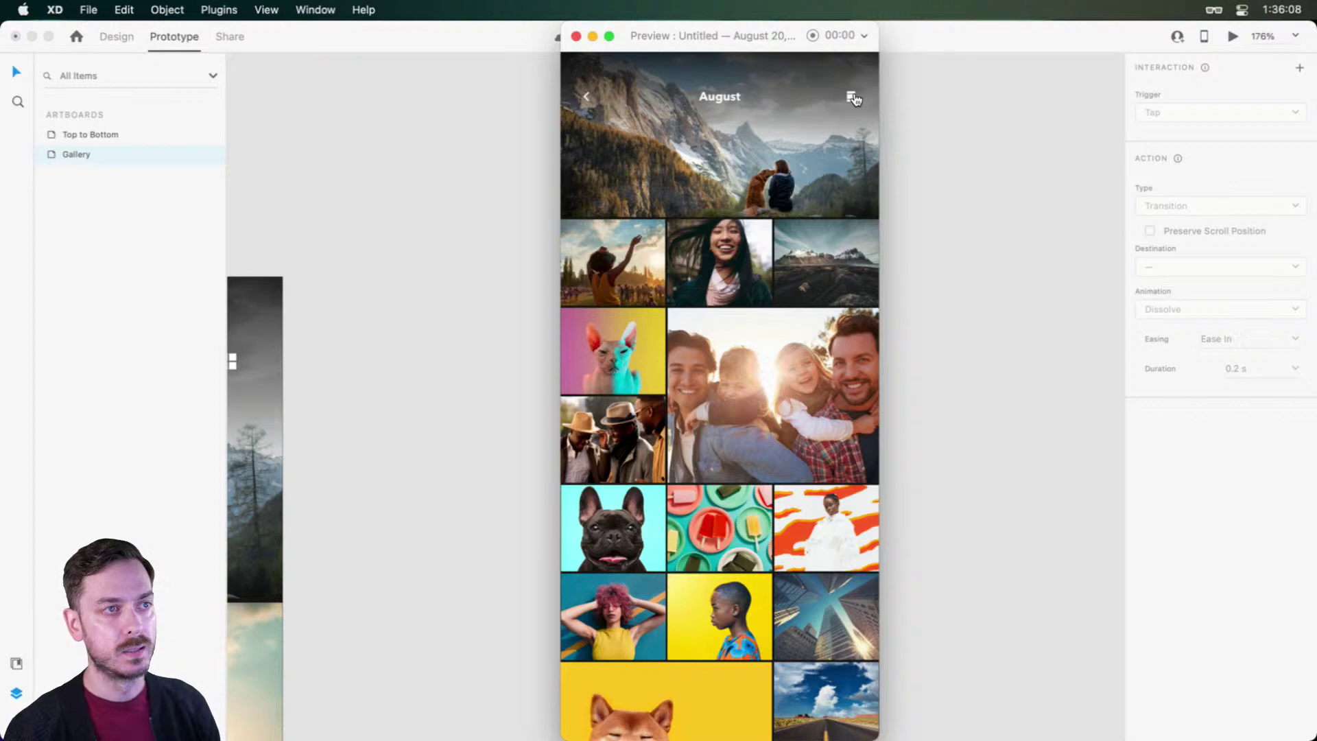
click(854, 99)
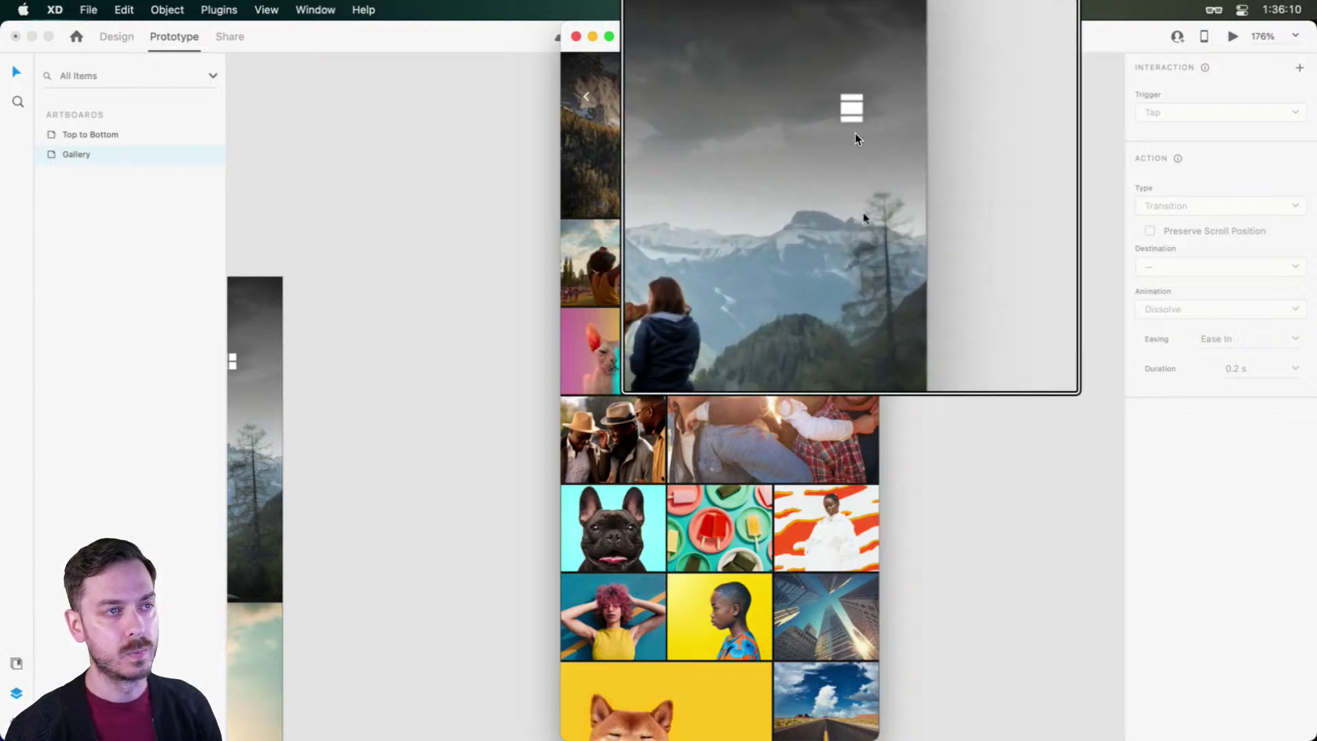
click(849, 108)
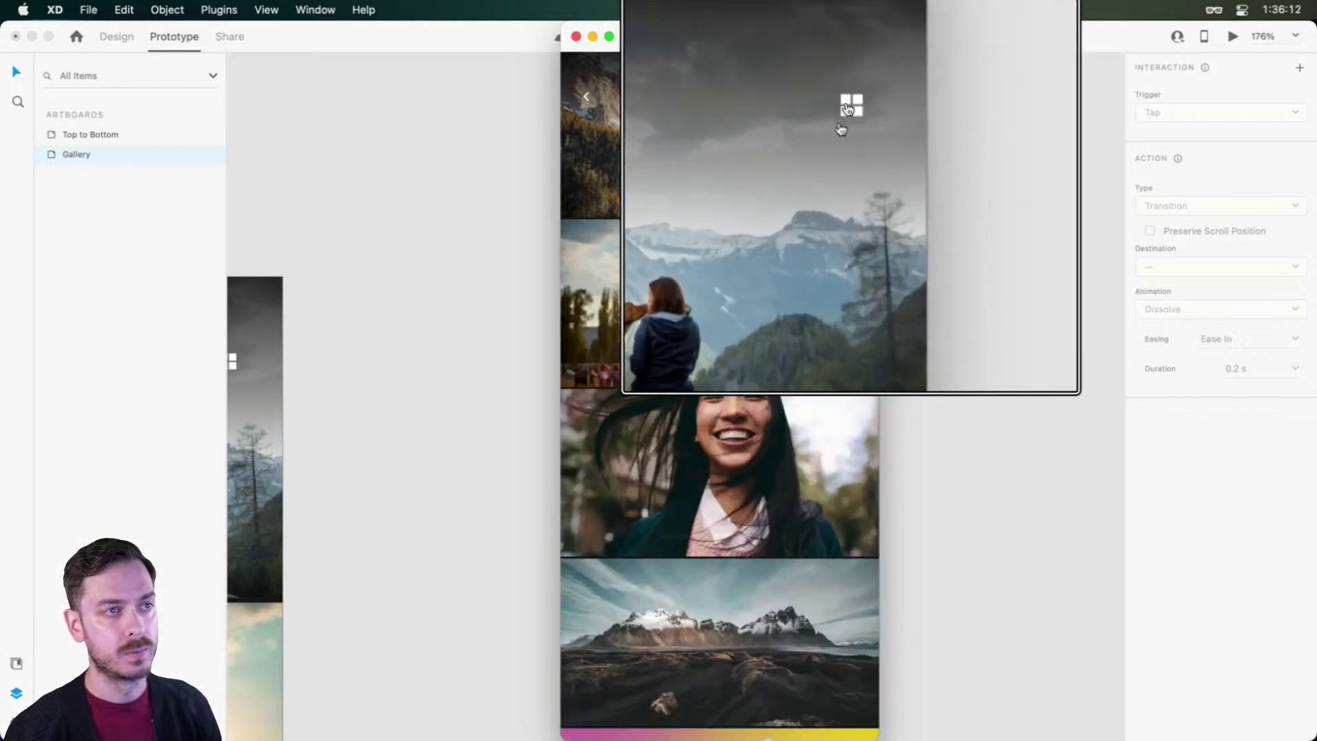
click(849, 107)
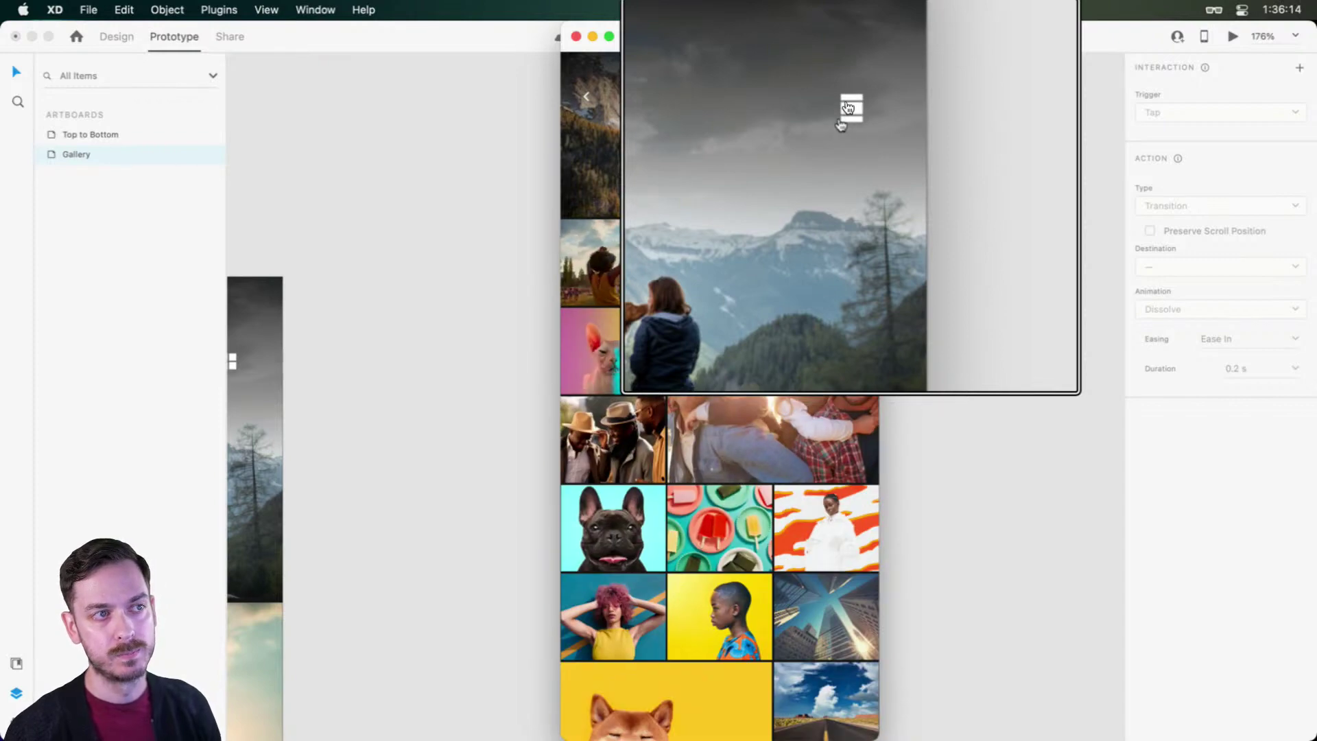
click(849, 107)
click(849, 106)
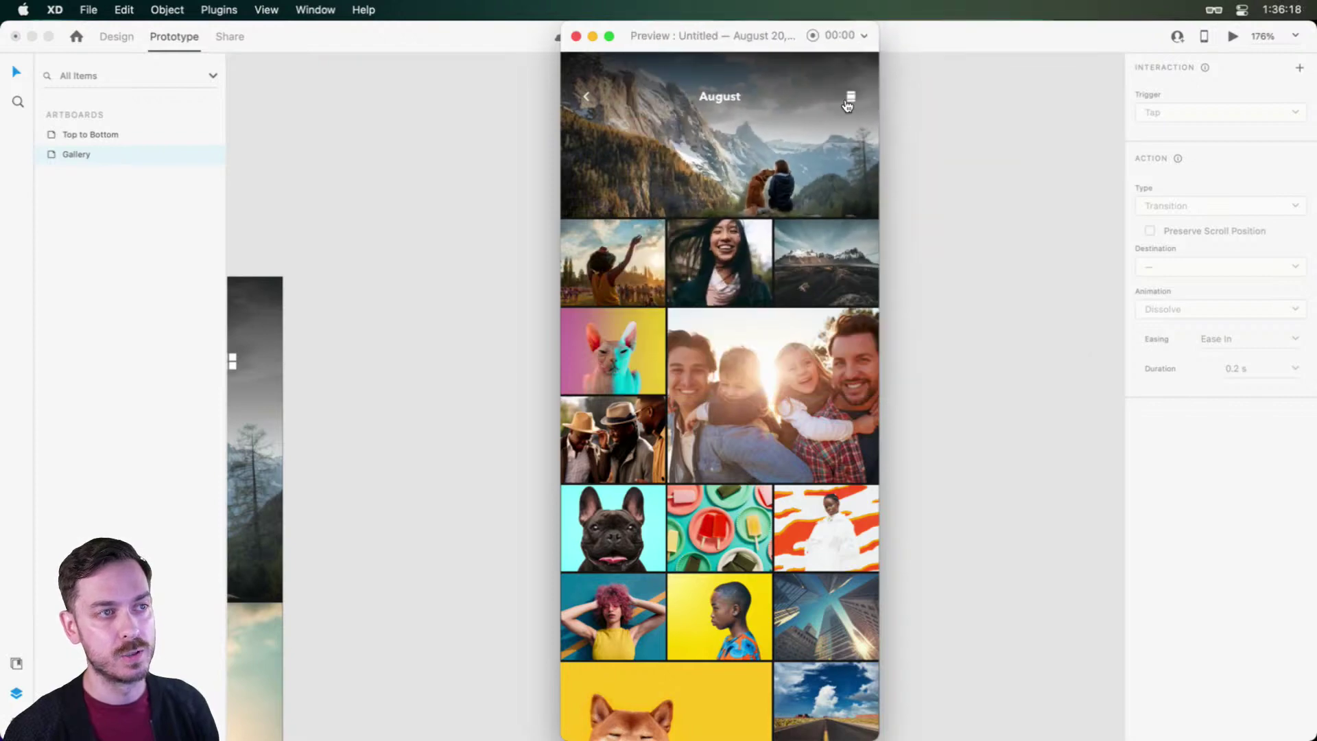
click(855, 100)
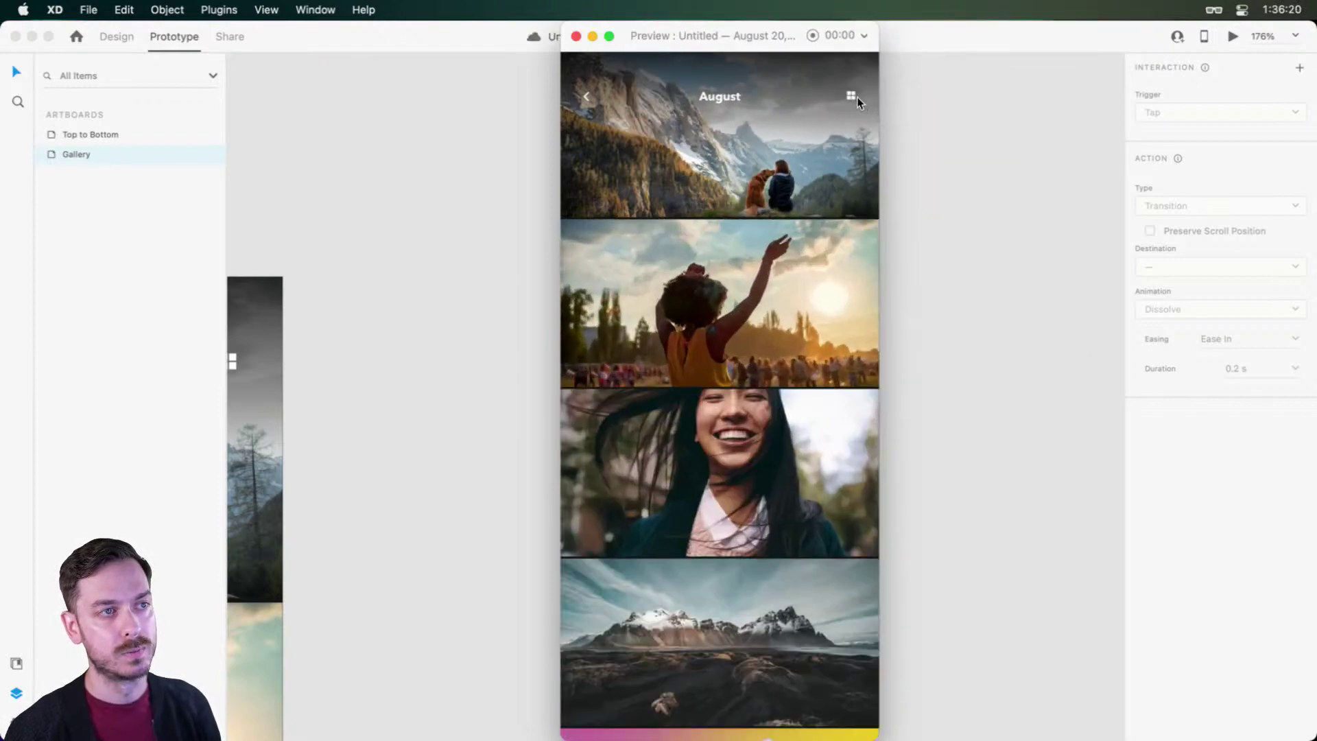
click(857, 100)
click(861, 105)
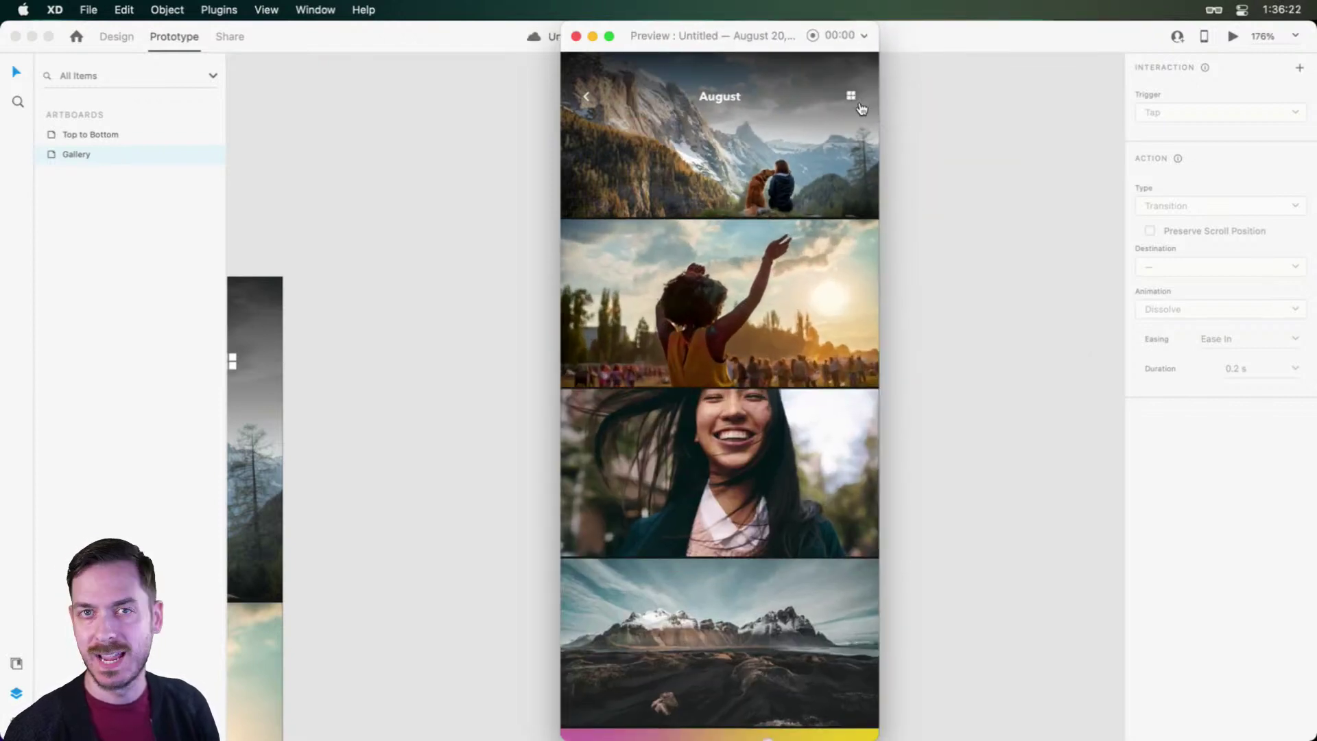
Step: Toggle the Filter icon repeatedly in the open preview to watch the icon morph between layouts, and close the preview
click(860, 106)
click(861, 107)
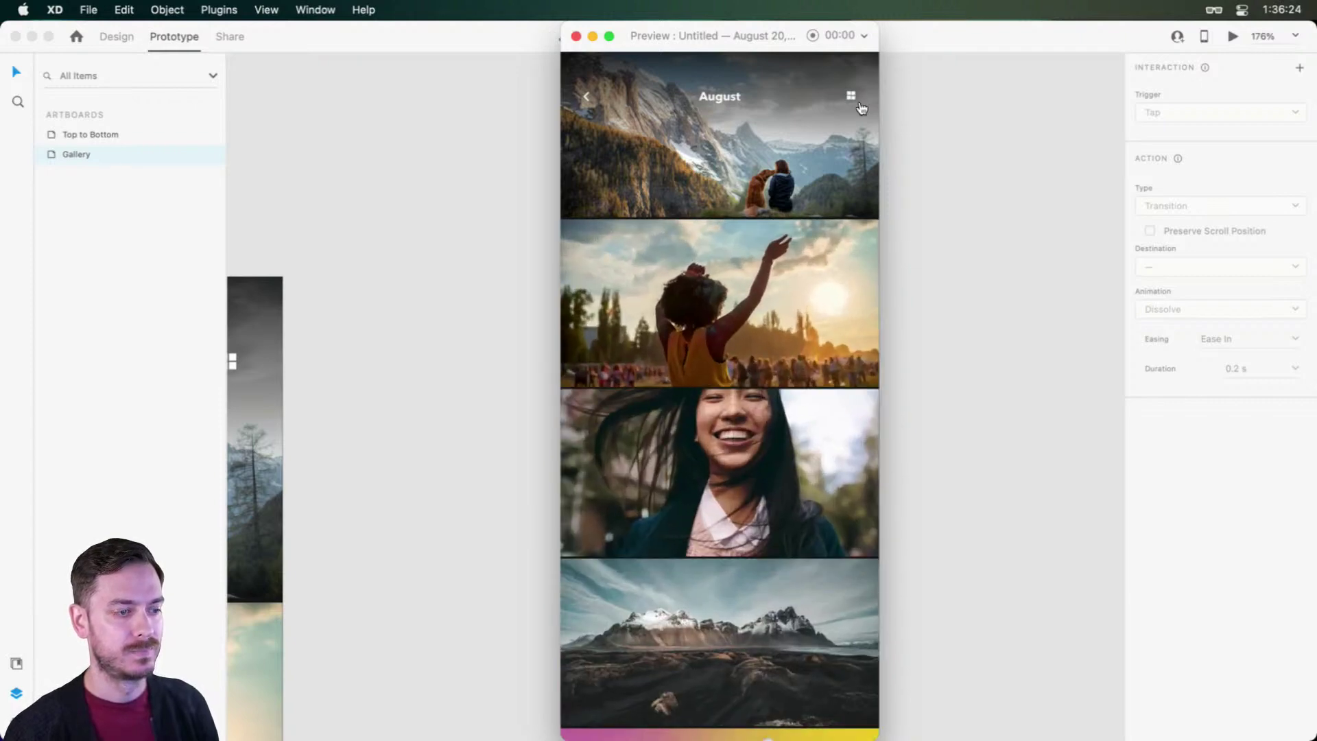
click(860, 105)
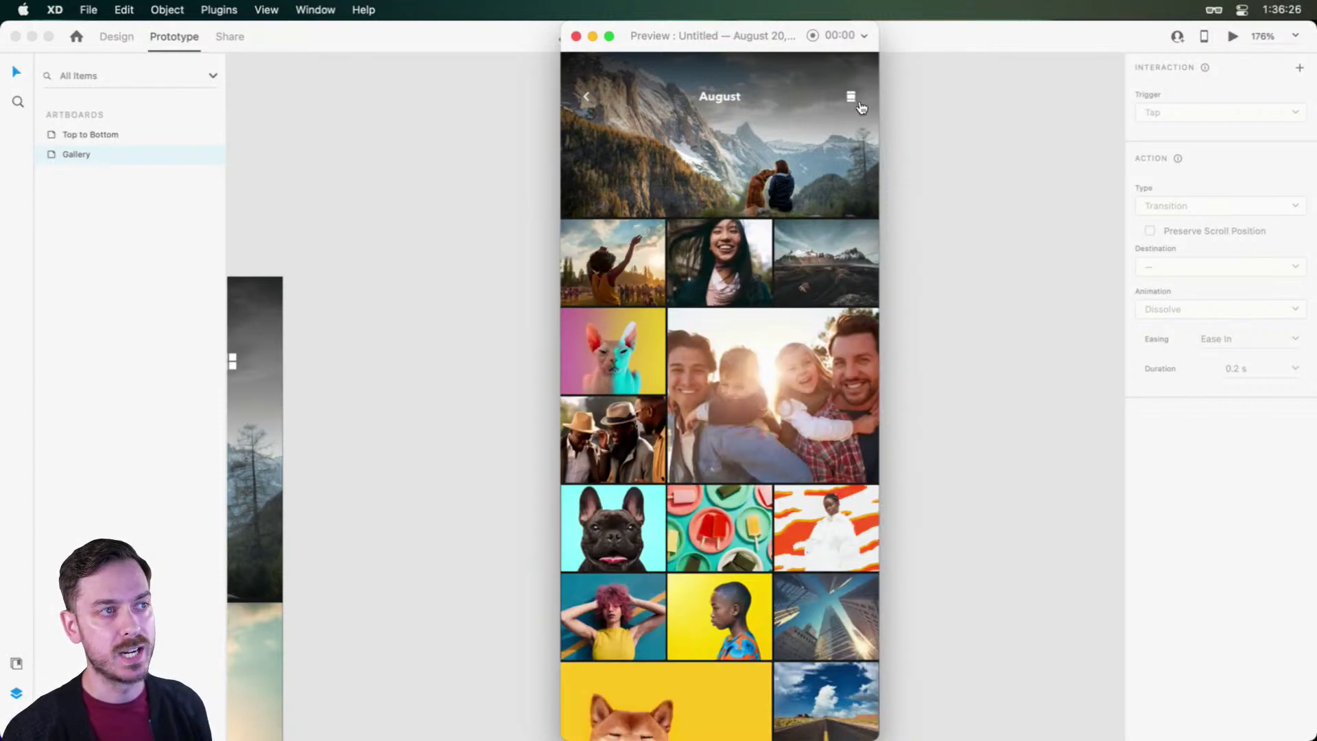
click(861, 106)
click(860, 104)
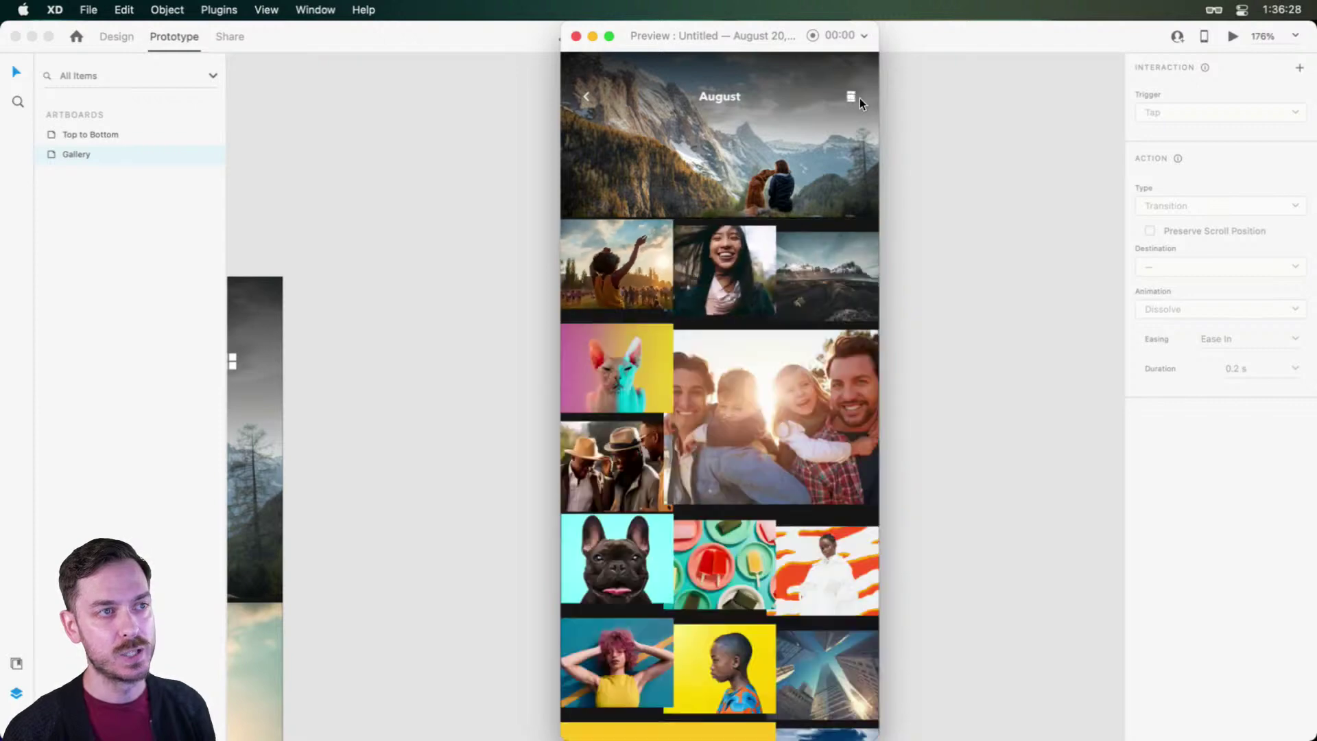
click(860, 102)
click(860, 104)
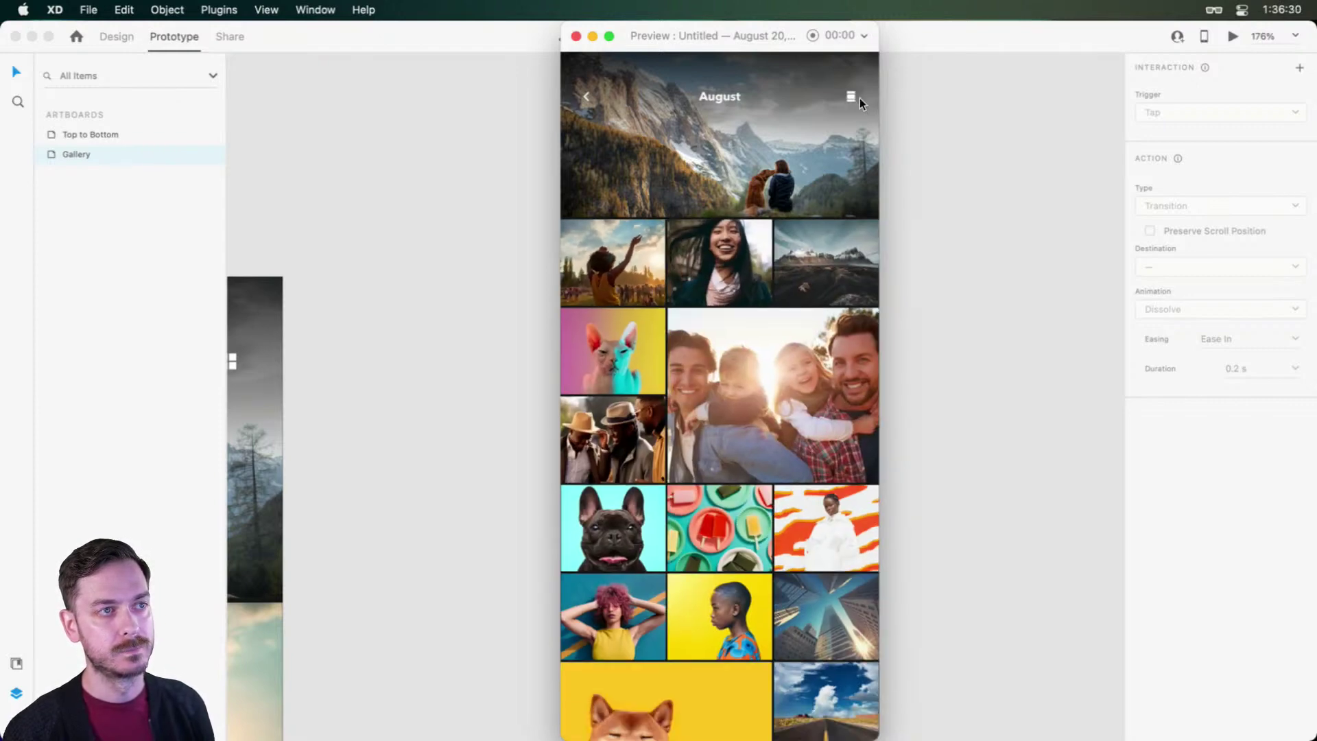
click(861, 106)
click(860, 103)
click(860, 103)
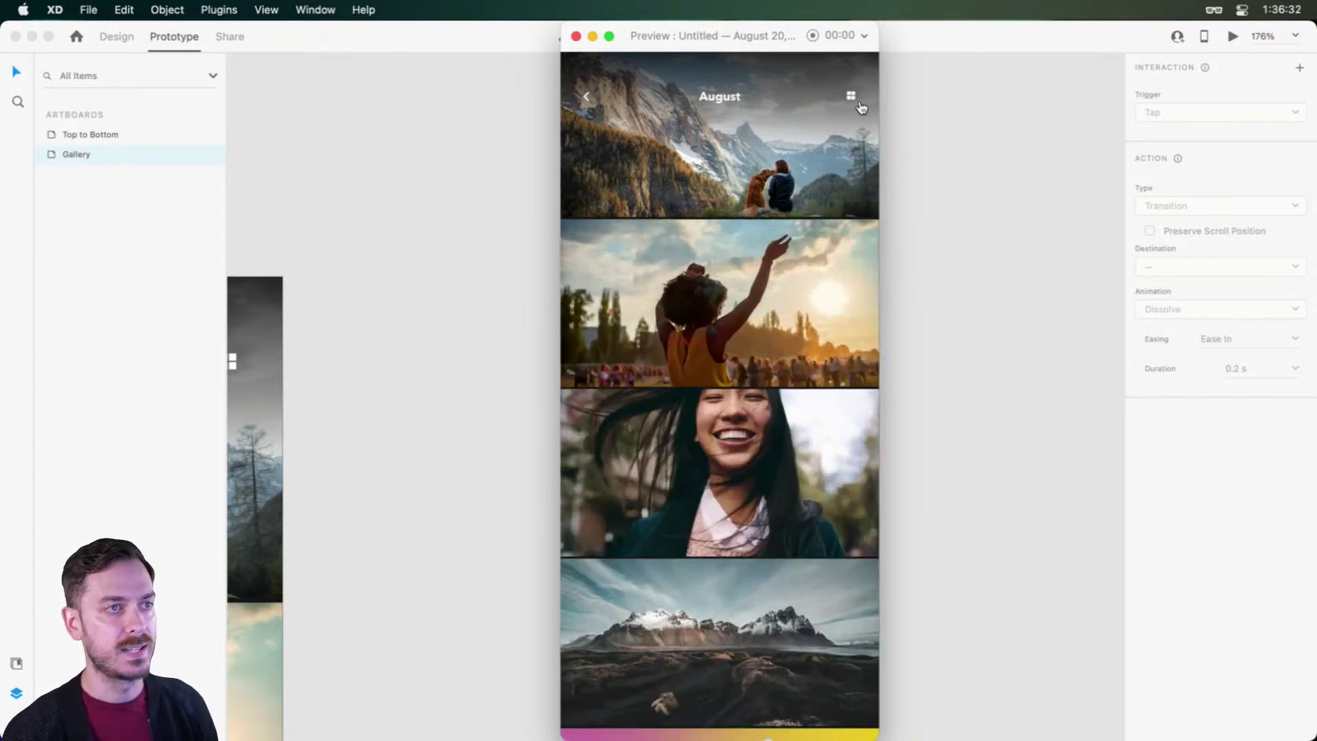
key(super+w)
Step: Rotate the four squares of the Top to Bottom artboard's Filter icon together by 90°
scroll(429, 300, left, 6)
scroll(681, 354, up, 5)
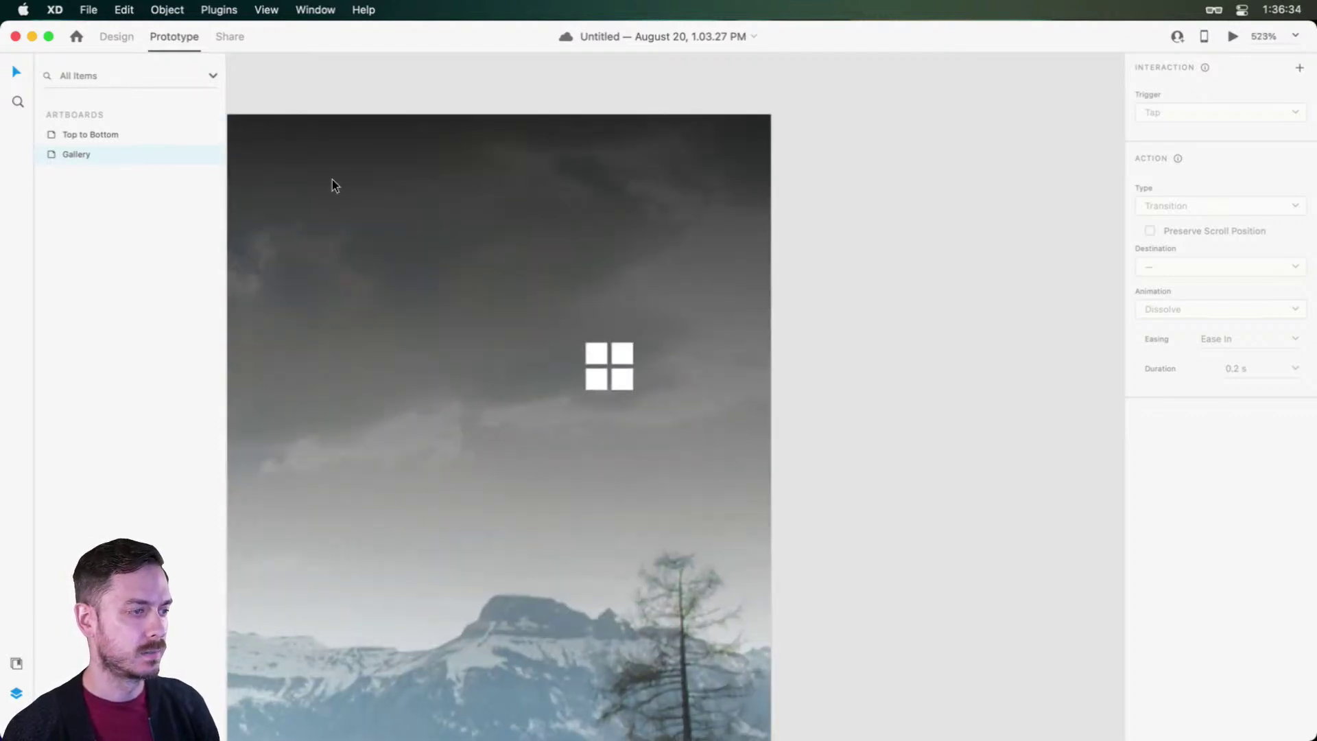
click(110, 37)
click(621, 370)
click(621, 370)
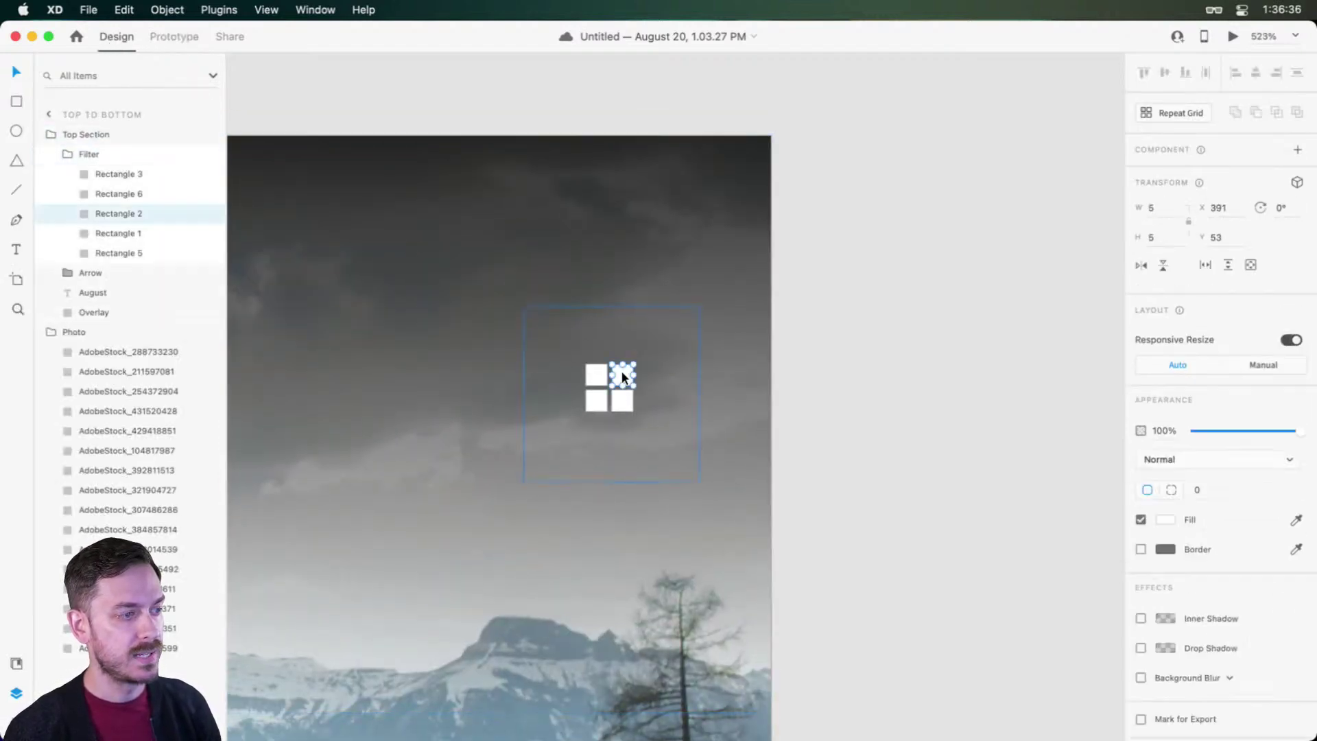
shift+click(597, 374)
shift+click(596, 400)
shift+click(622, 400)
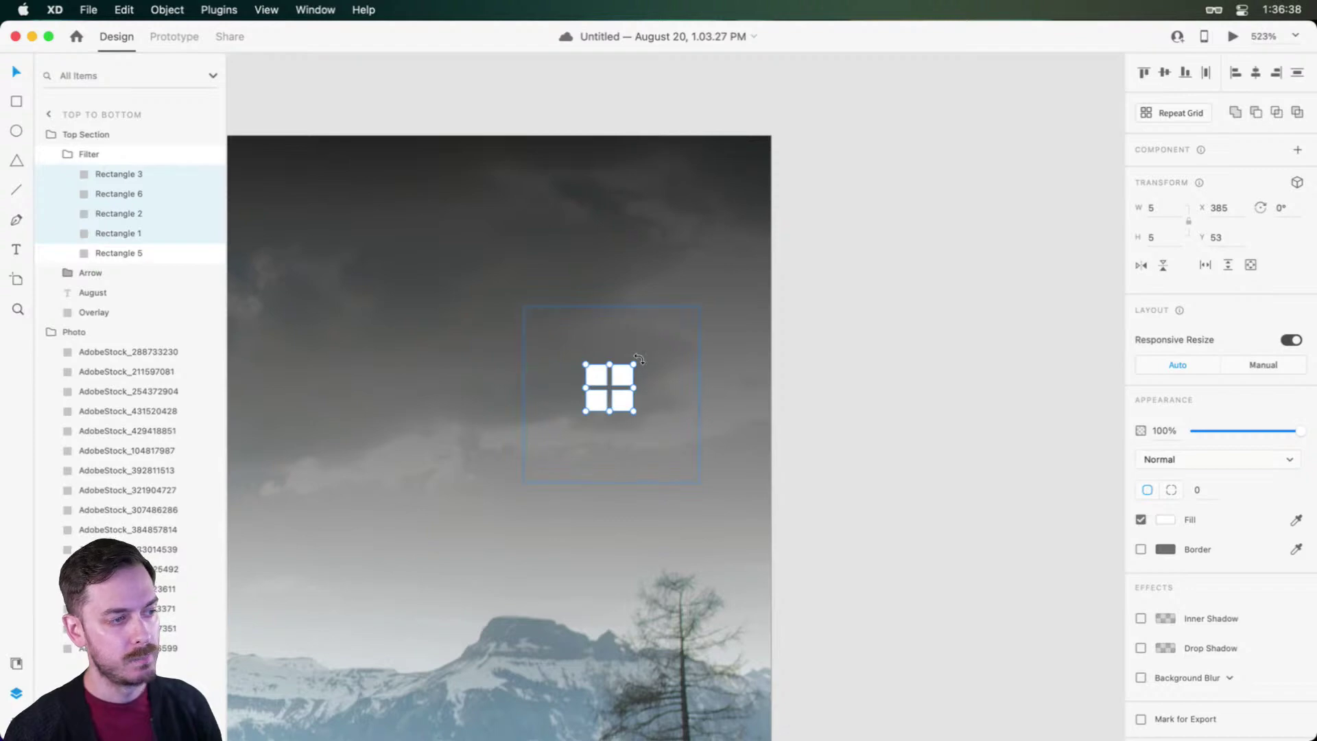
drag(641, 348, 641, 417)
Step: Preview the prototype from the Gallery artboard, toggle the Filter icon to check its rotating morph, and close the preview
scroll(656, 413, down, 5)
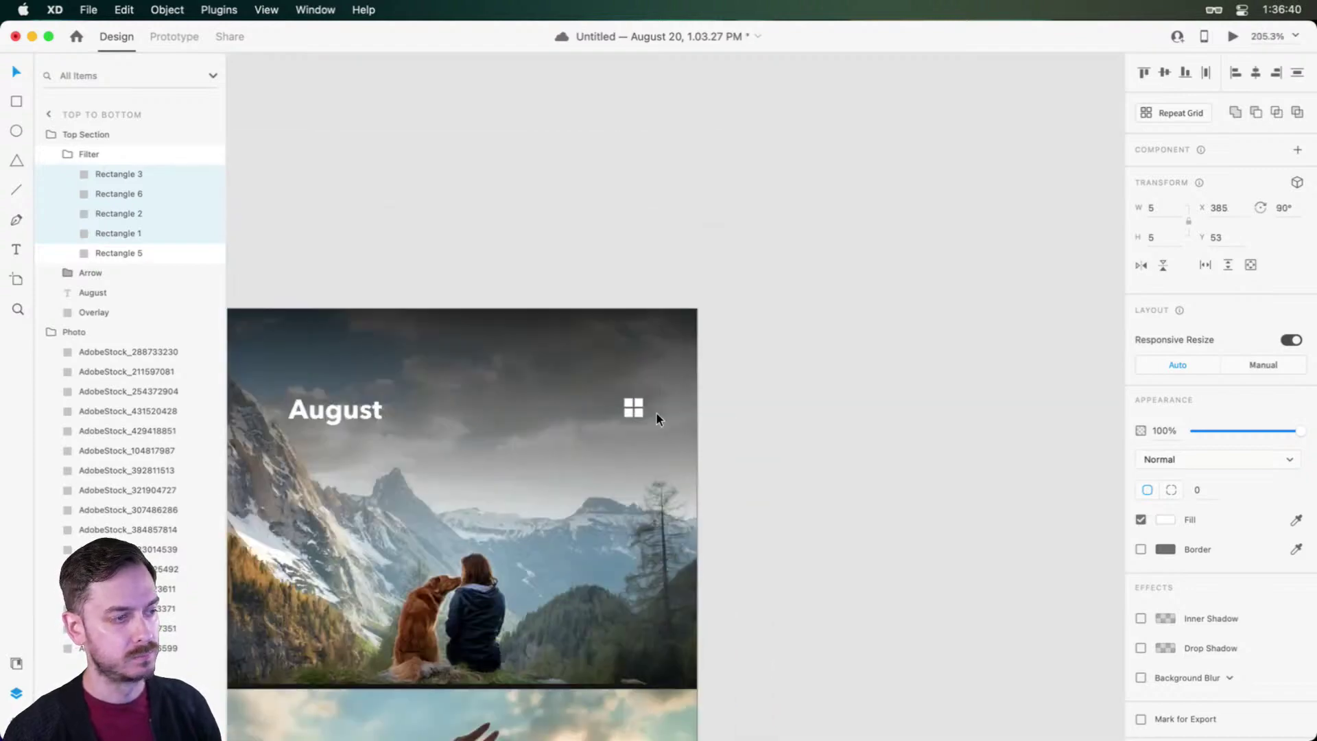
scroll(656, 413, down, 1)
scroll(612, 393, right, 5)
scroll(600, 409, left, 2)
click(480, 401)
key(super+Return)
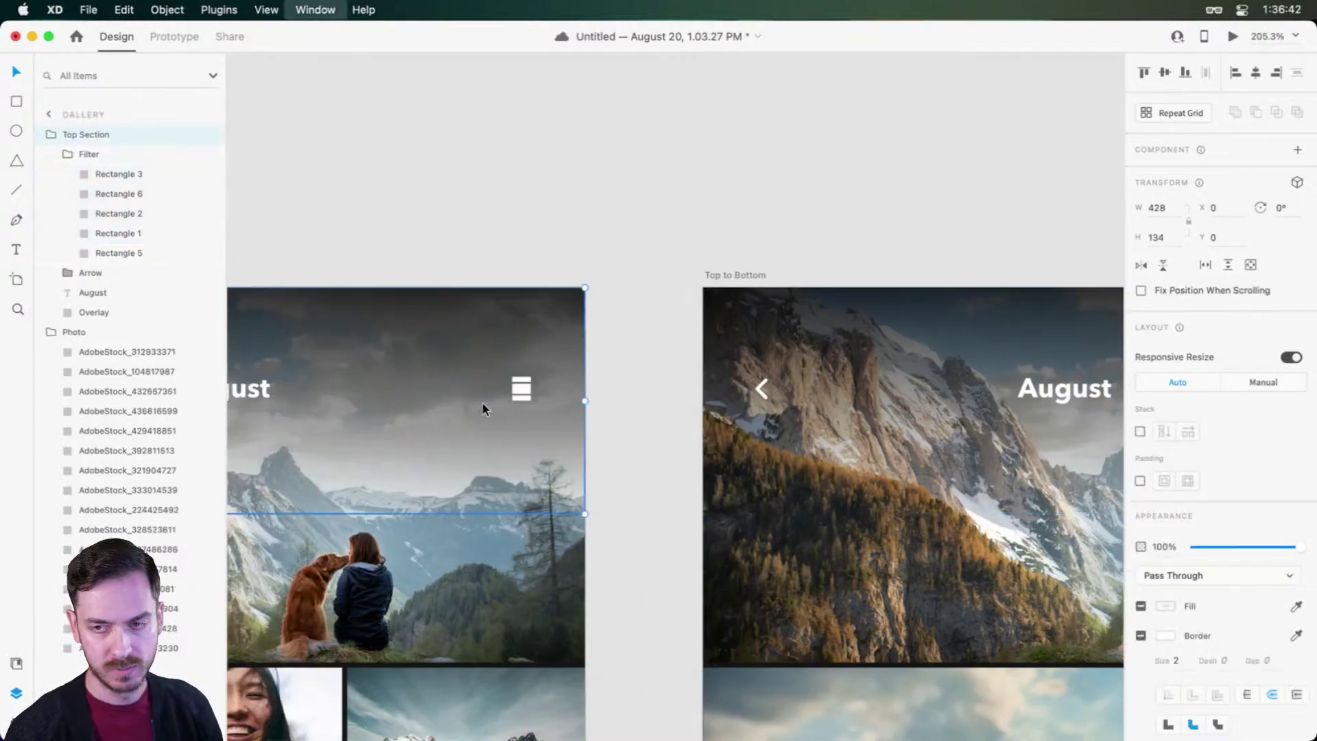
click(851, 97)
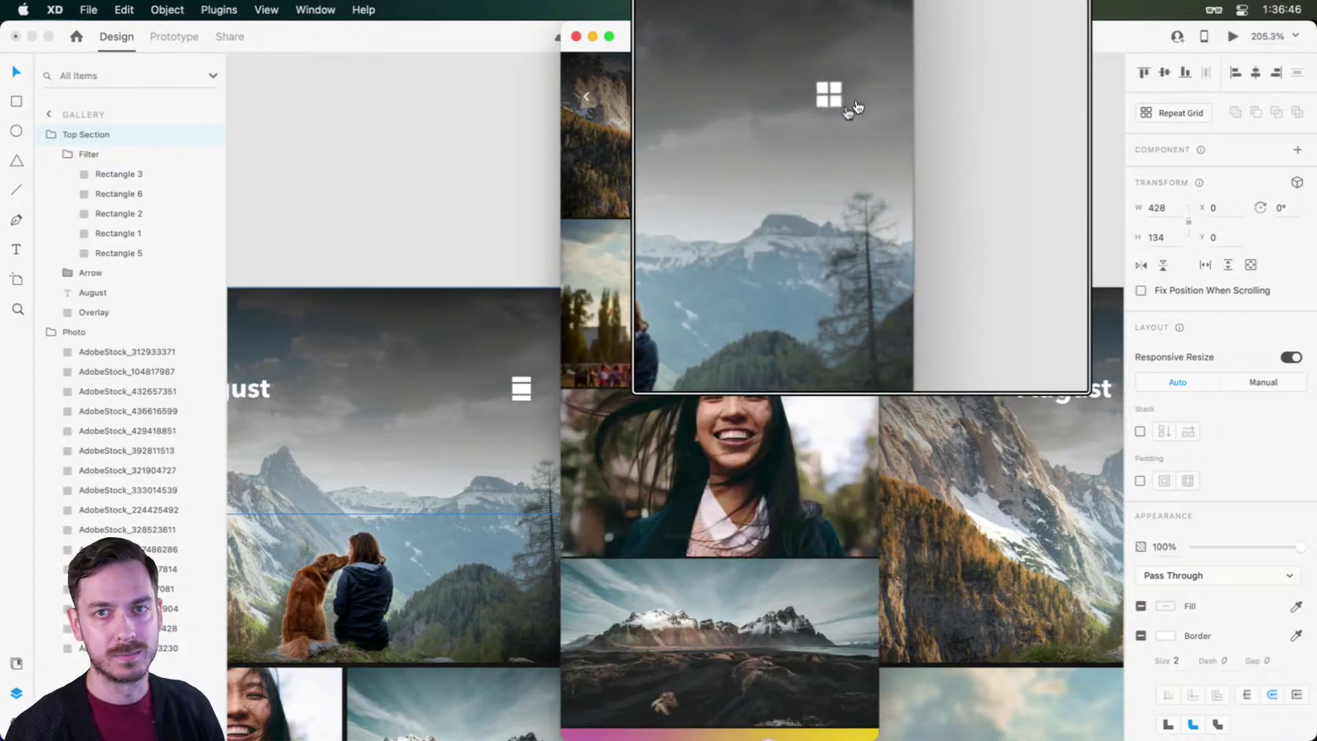
click(854, 102)
click(856, 99)
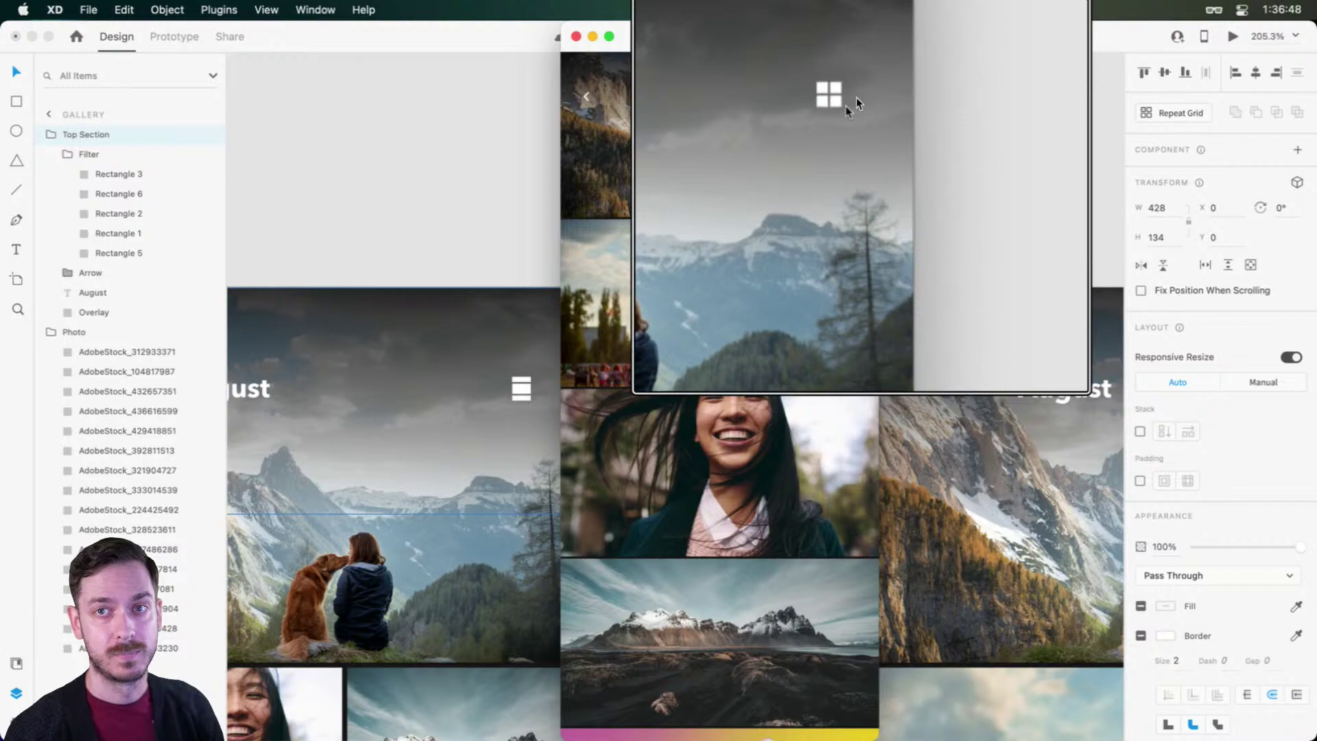
click(855, 99)
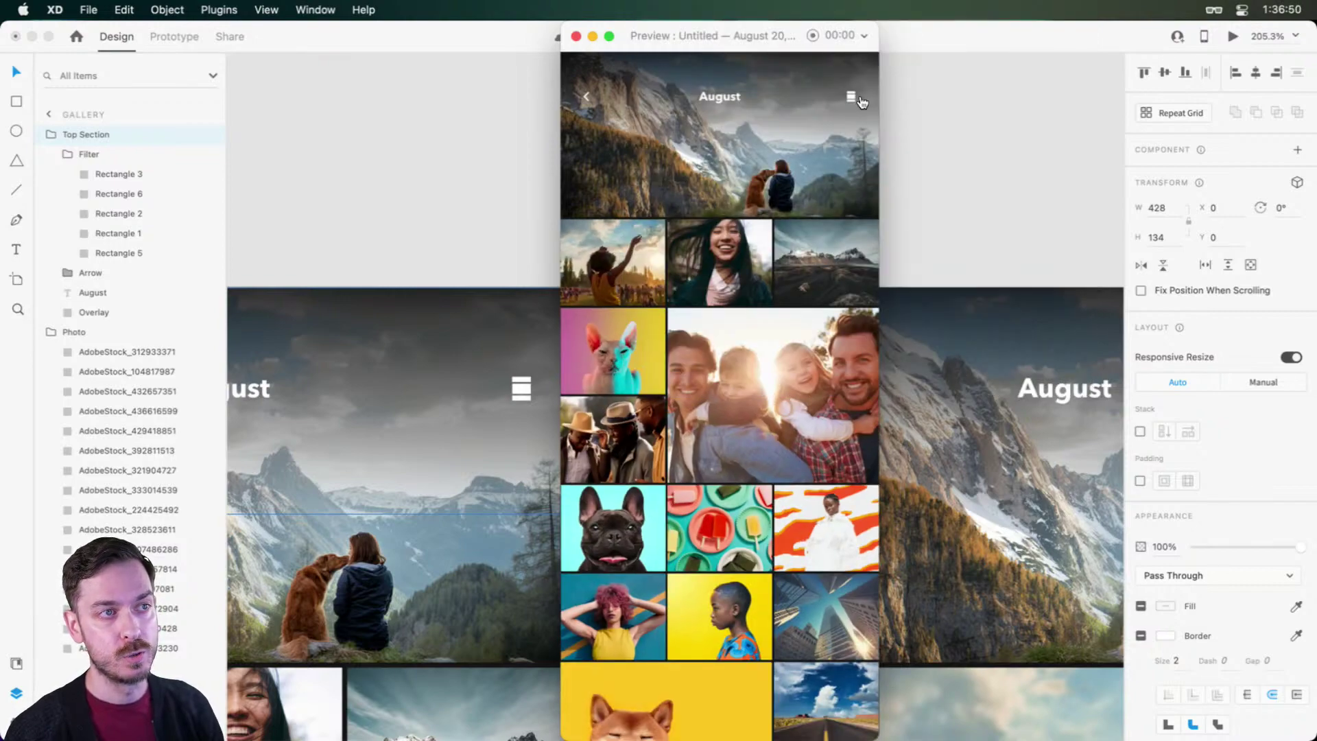
click(859, 98)
click(859, 101)
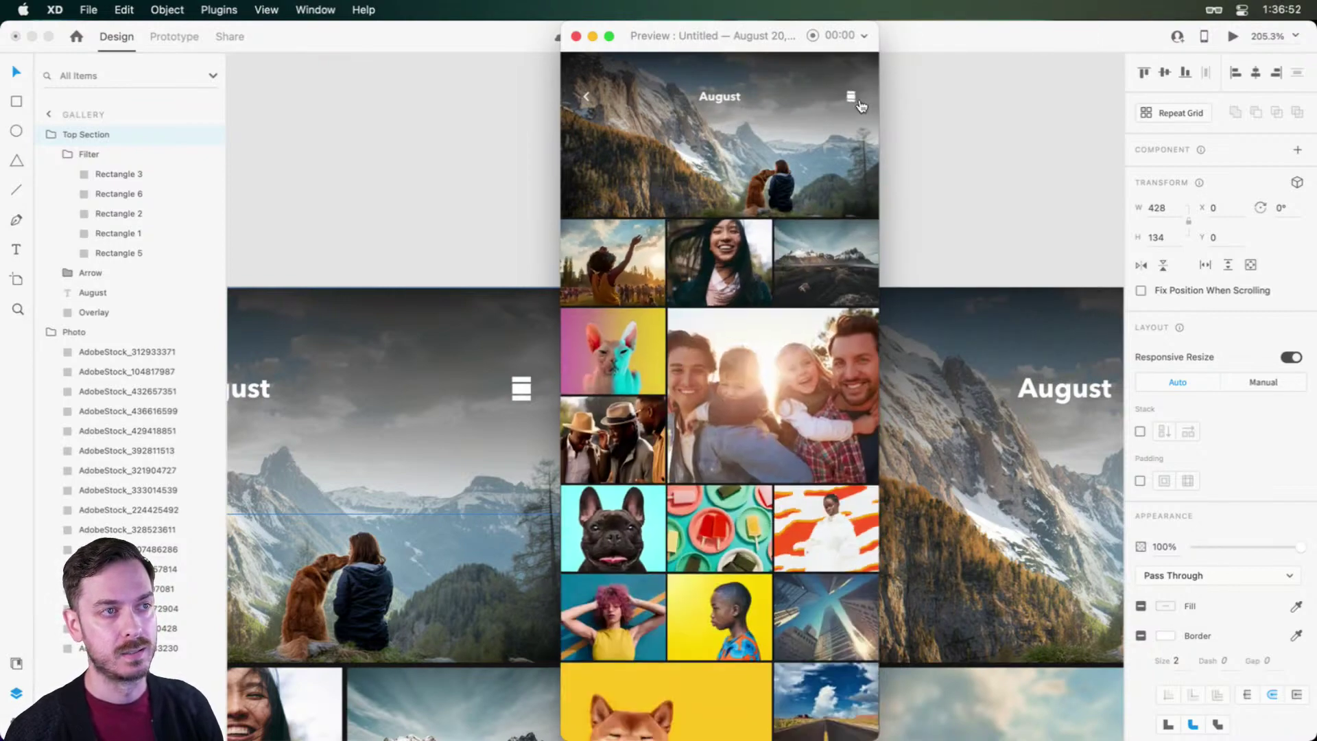
click(858, 101)
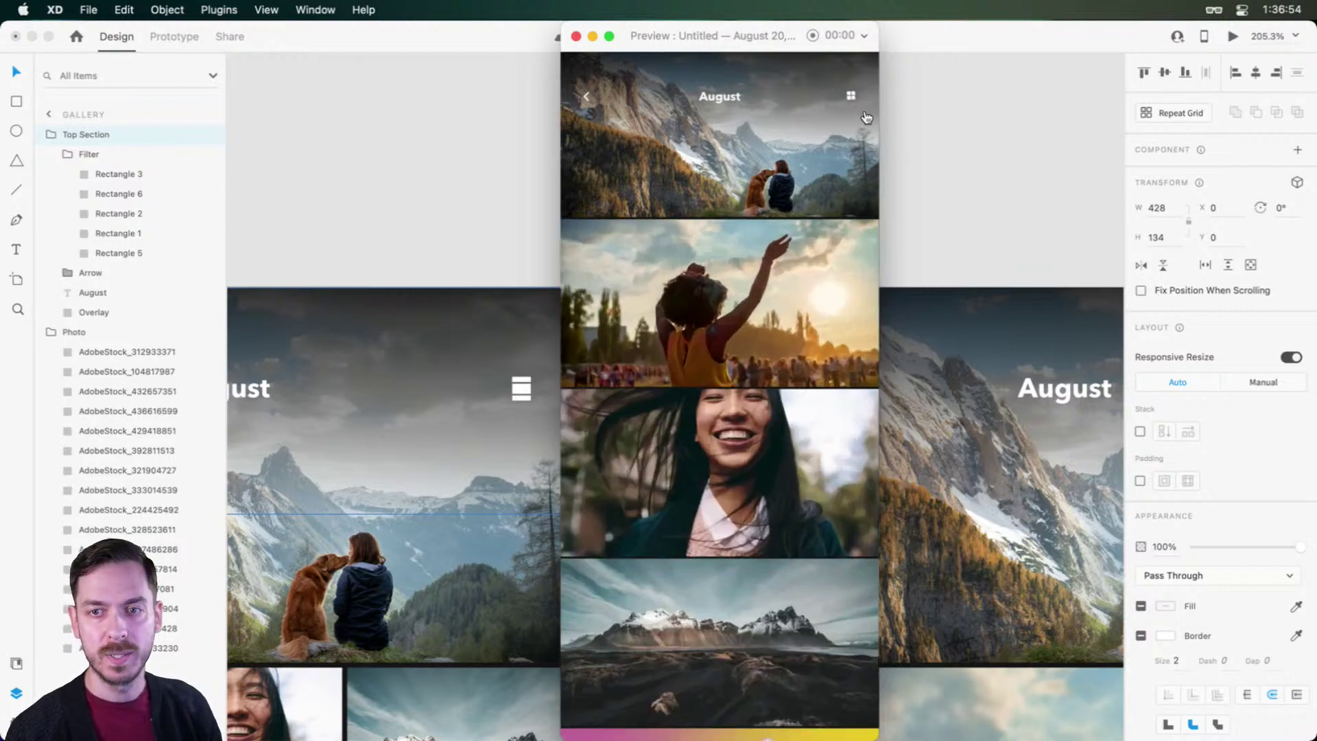
key(super+w)
Step: Clear the selection and save the document with both gallery artboards
scroll(829, 210, down, 10)
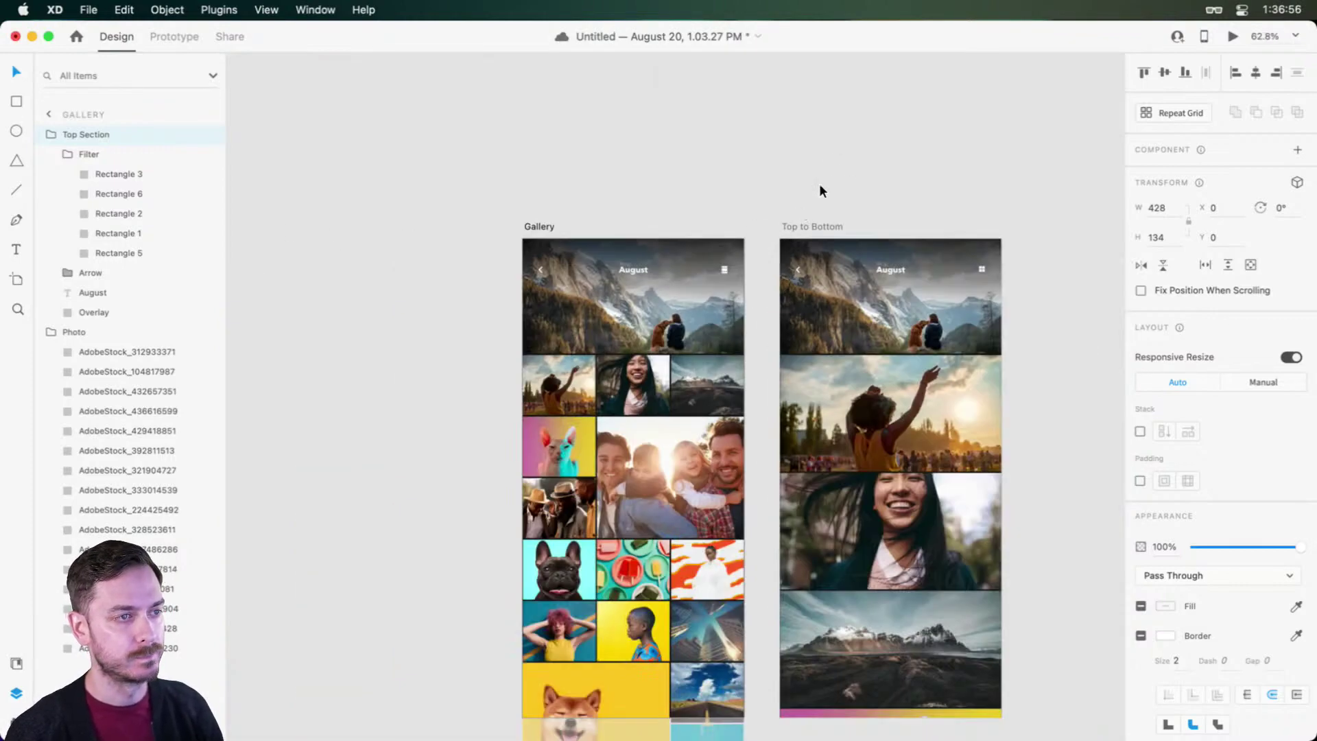
click(881, 195)
drag(887, 196, 768, 103)
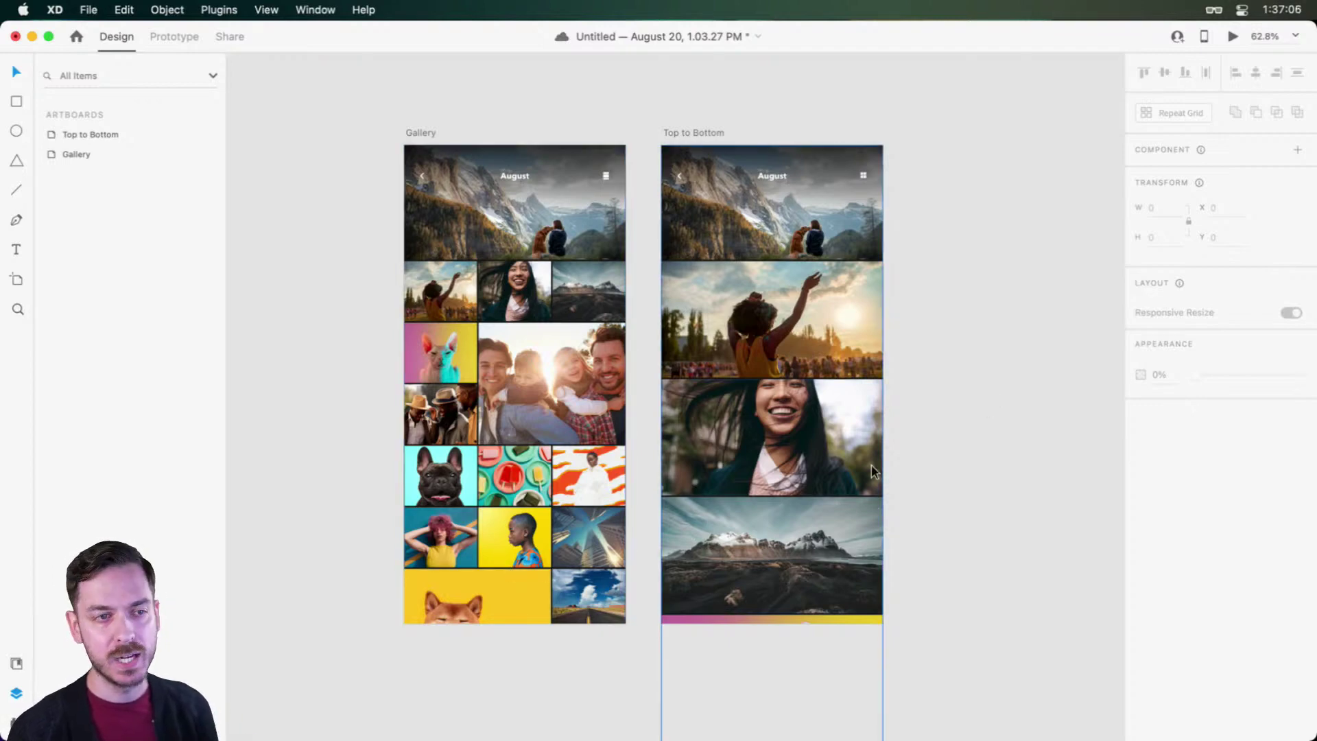
scroll(869, 467, right, 5)
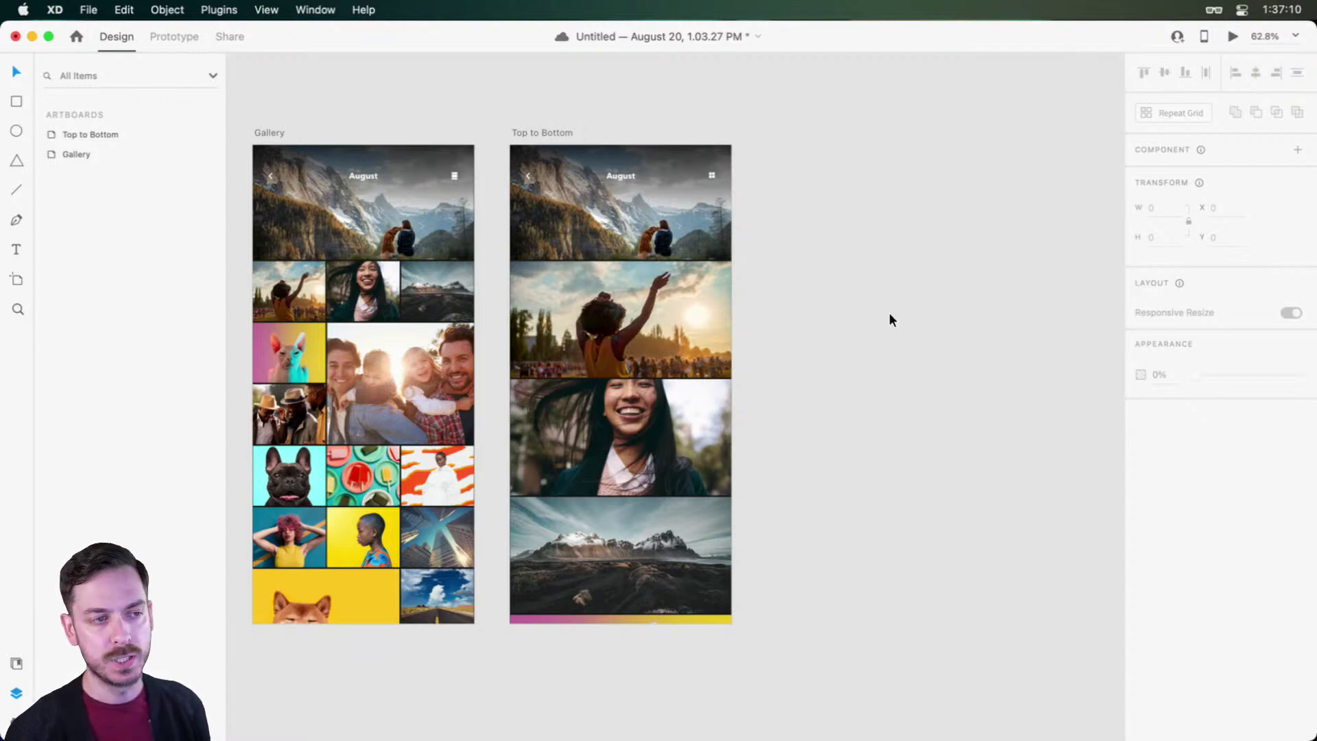
key(super+s)
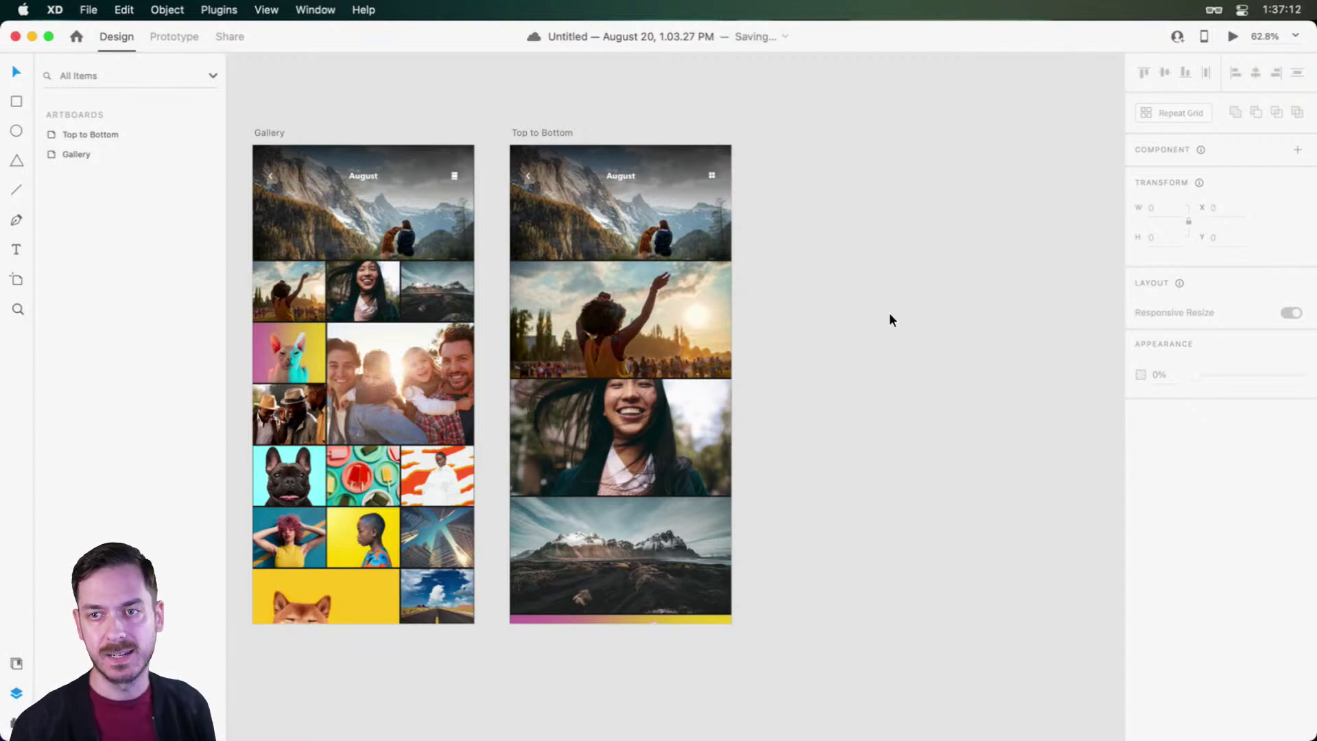
Step: Add a new iPhone 12 Pro Max artboard beside the Top to Bottom artboard
key(a)
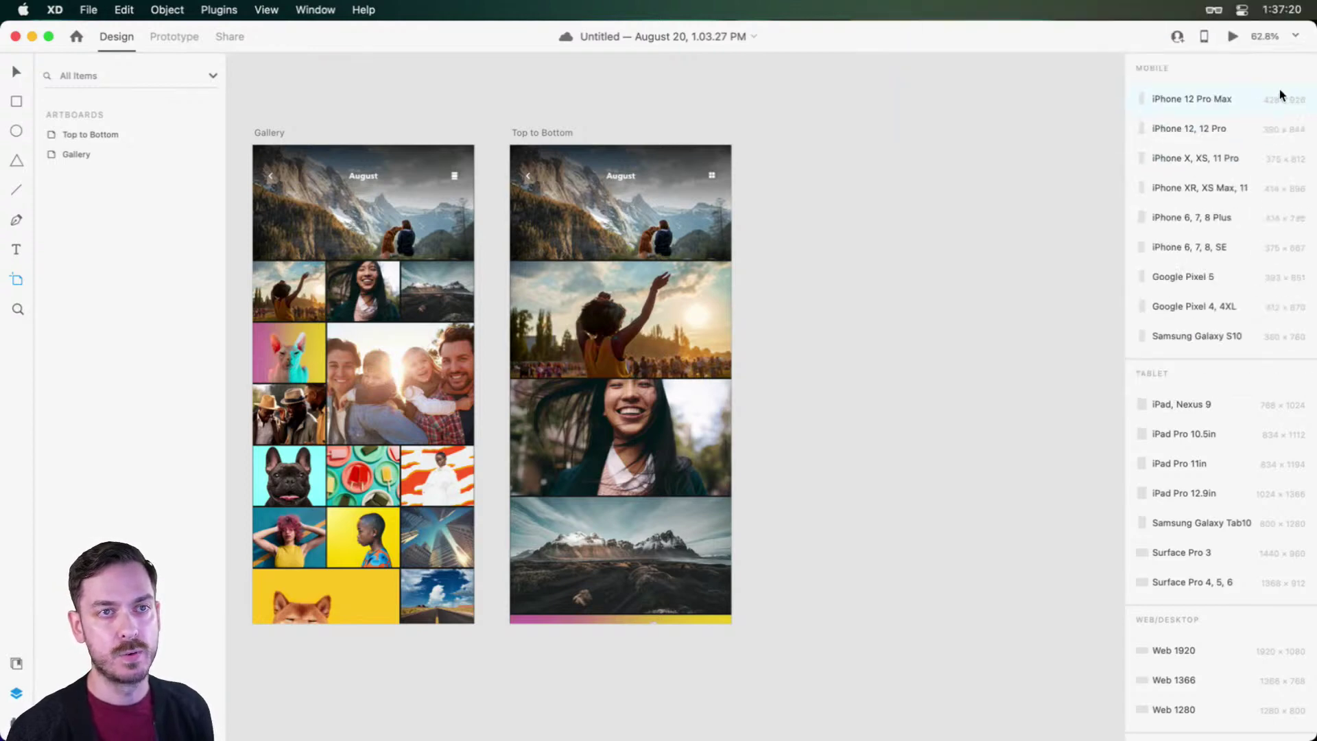
click(1216, 98)
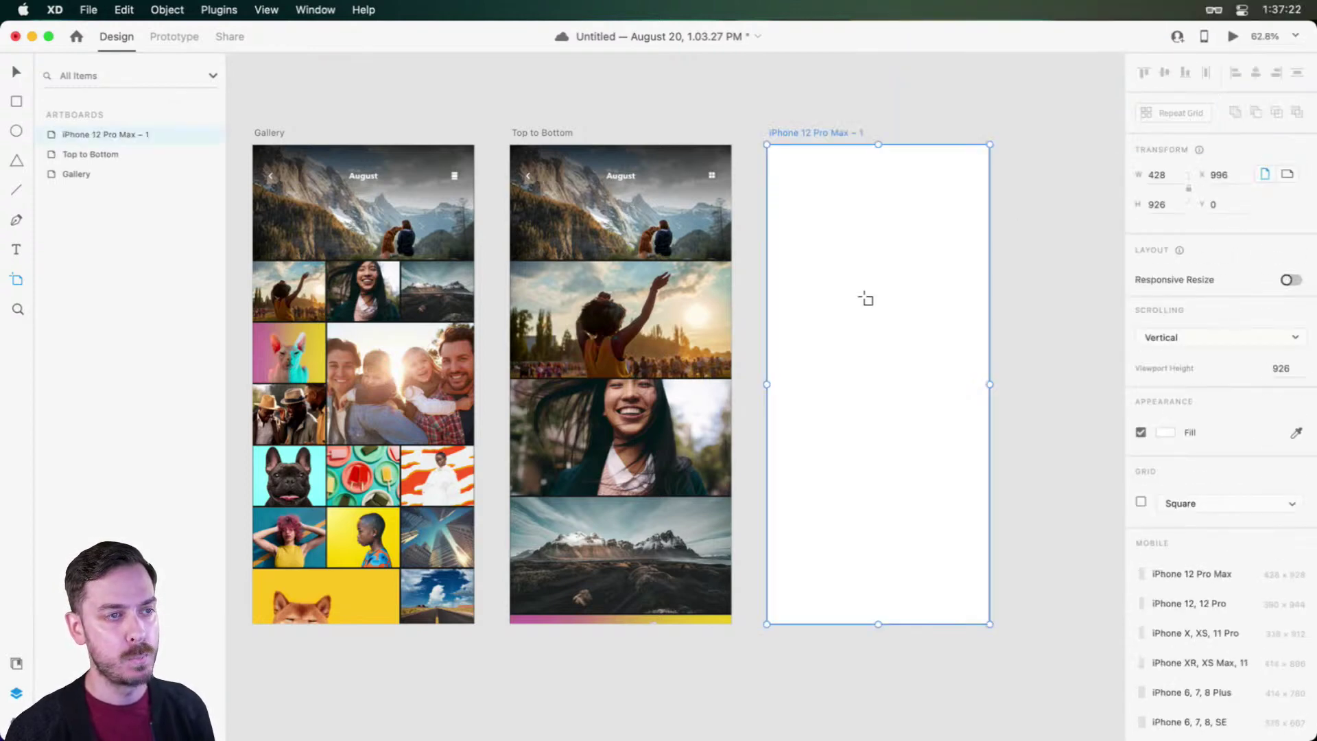
scroll(952, 288, right, 3)
key(Escape)
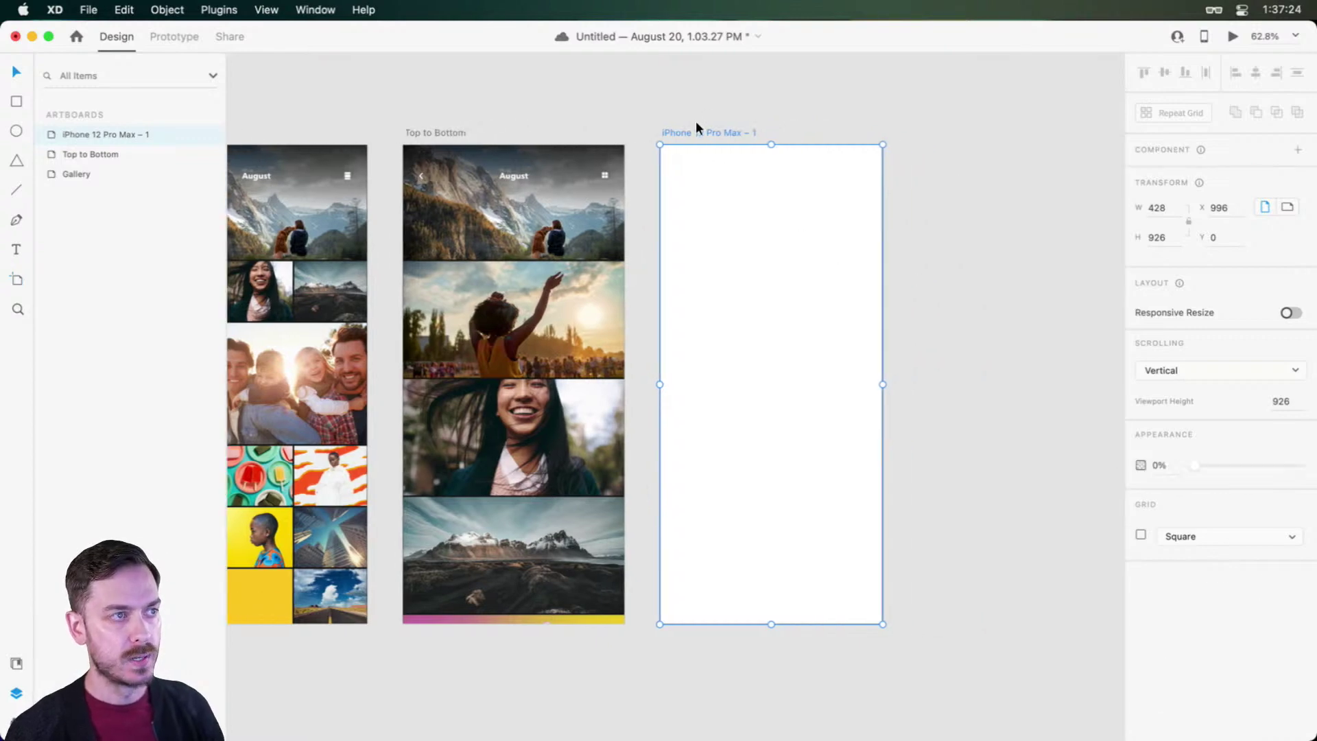
Step: Rename the new blank artboard as Photo Taking Experience
double_click(698, 133)
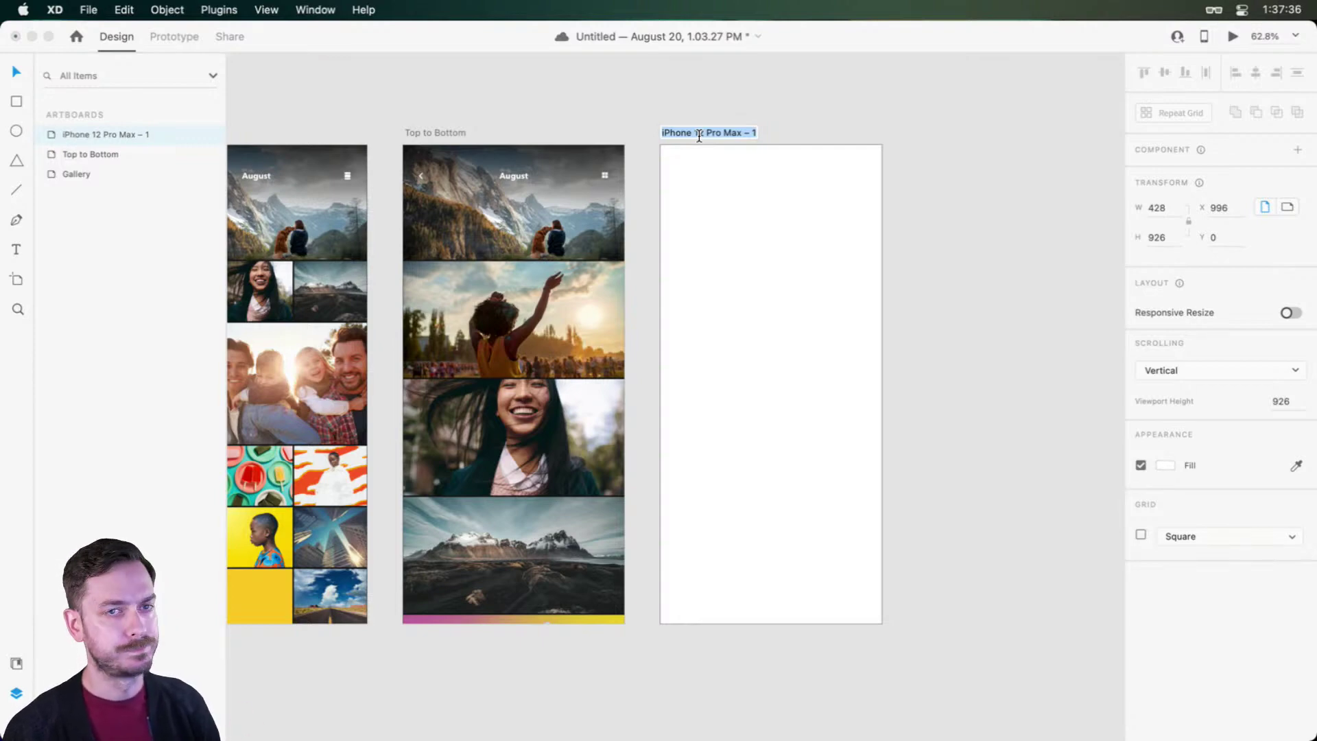
text(Photo)
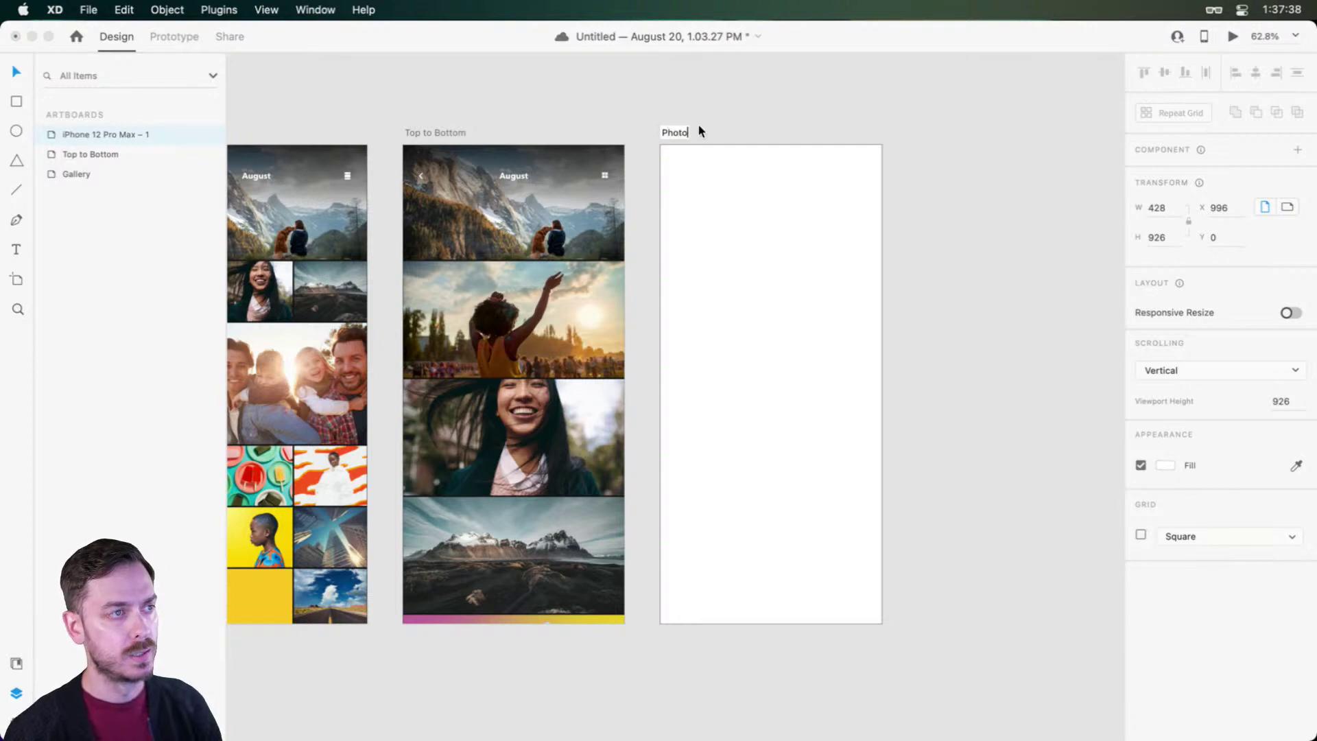
text( Taking Experience)
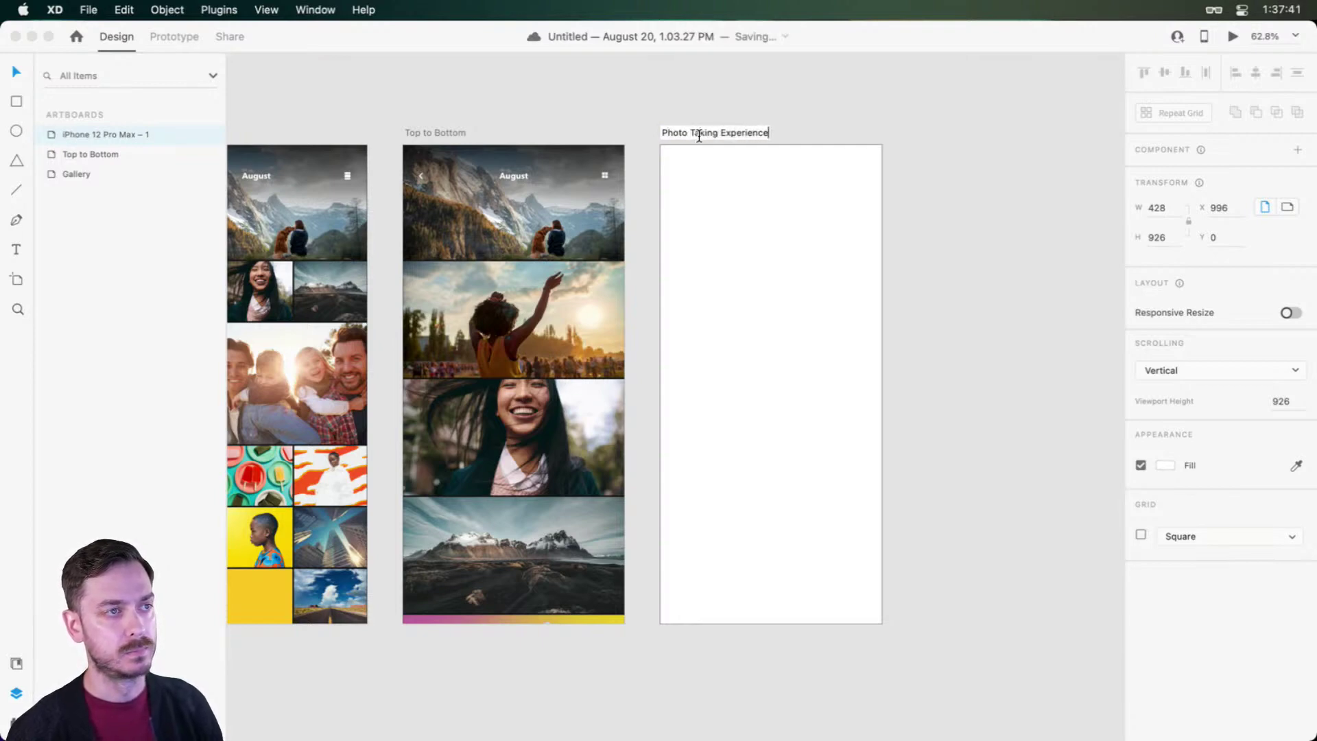
key(Return)
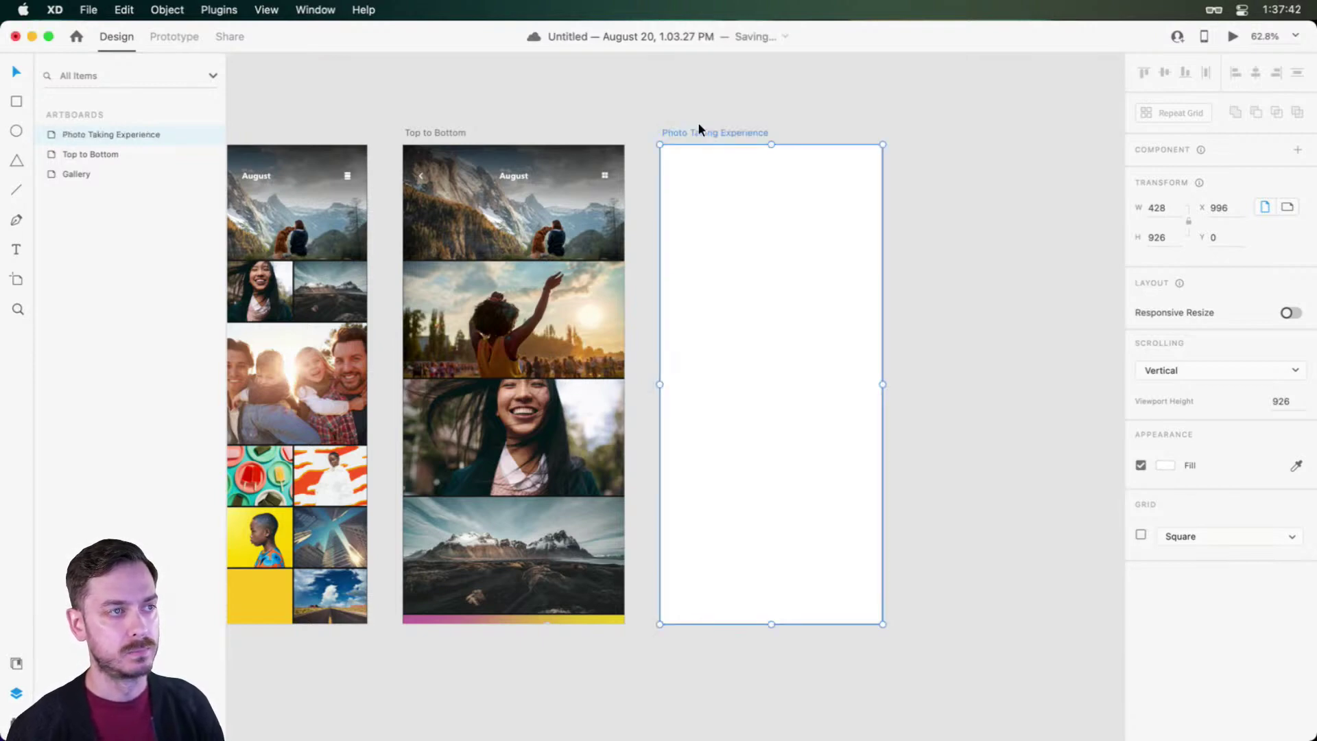
Step: Draw a 428 × 926 rectangle covering the whole Photo Taking Experience artboard and remove its border
scroll(786, 122, up, 3)
drag(829, 240, 822, 150)
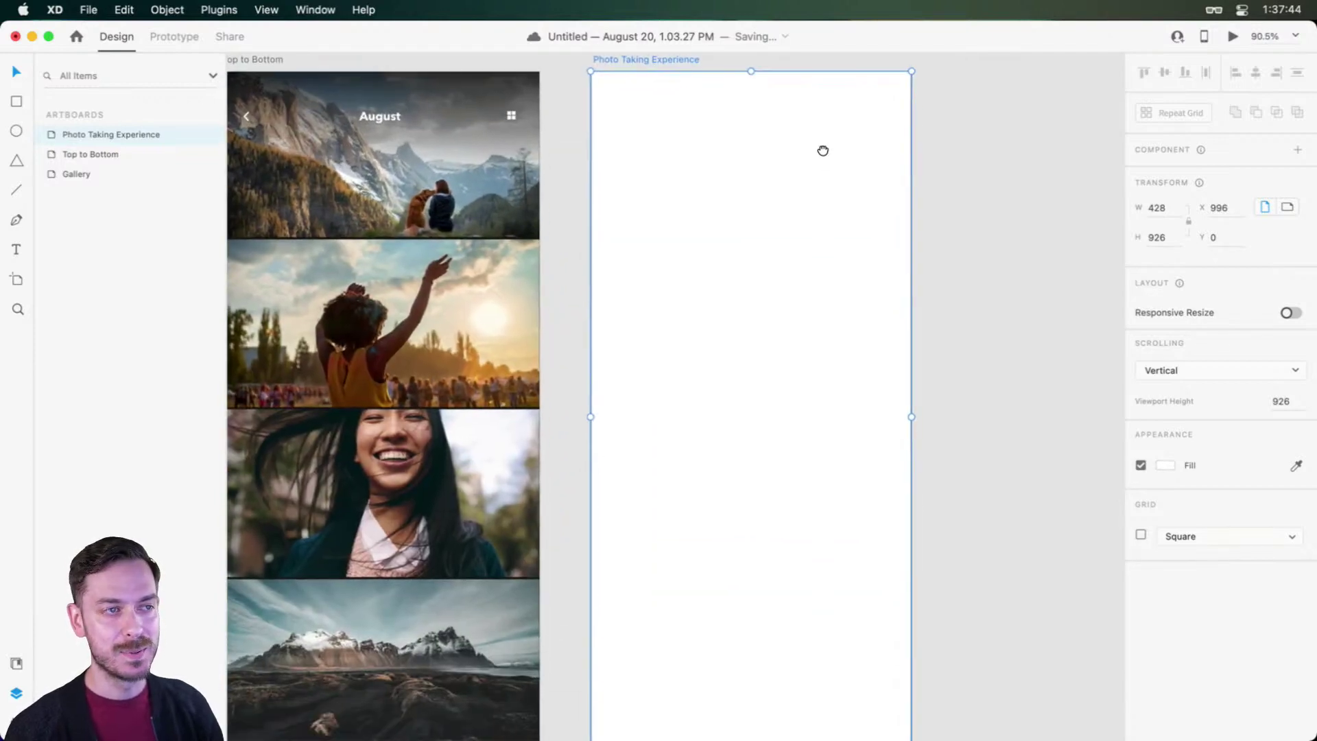
scroll(820, 171, down, 4)
click(927, 209)
drag(833, 230, 785, 221)
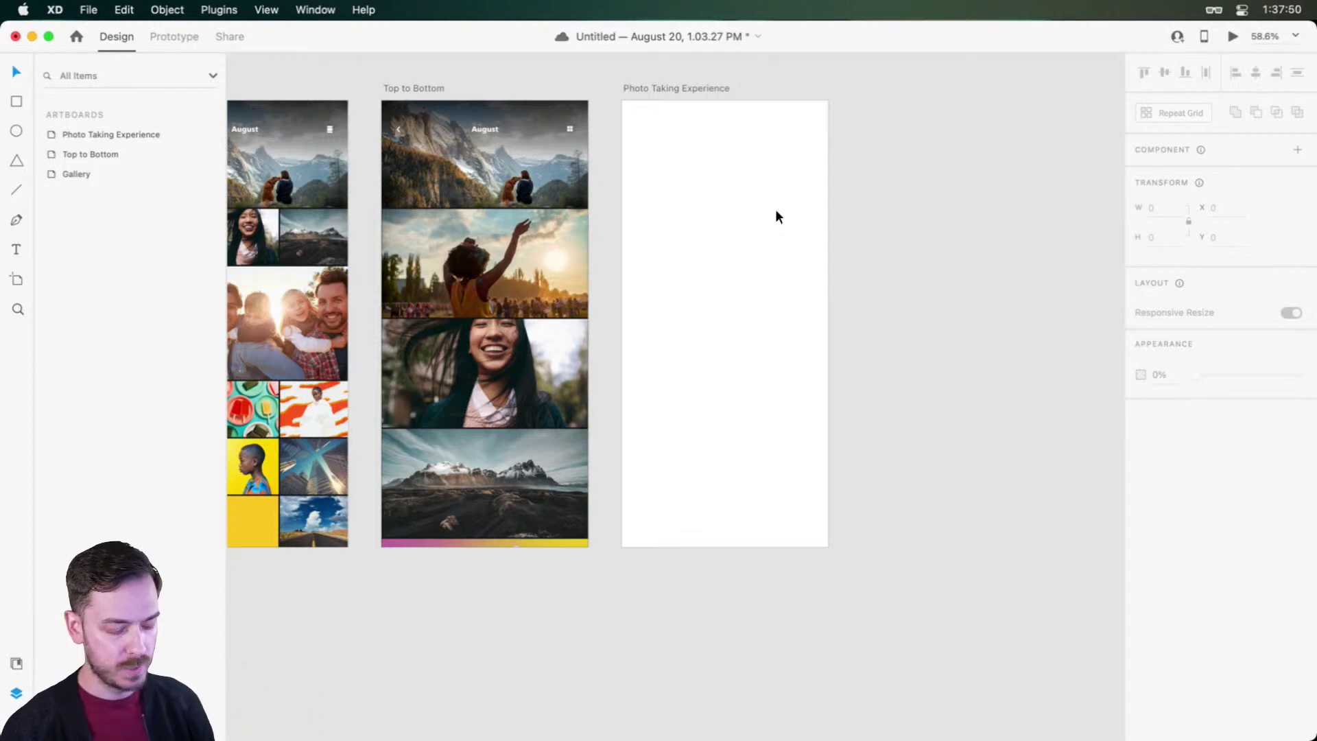
scroll(899, 170, up, 3)
key(r)
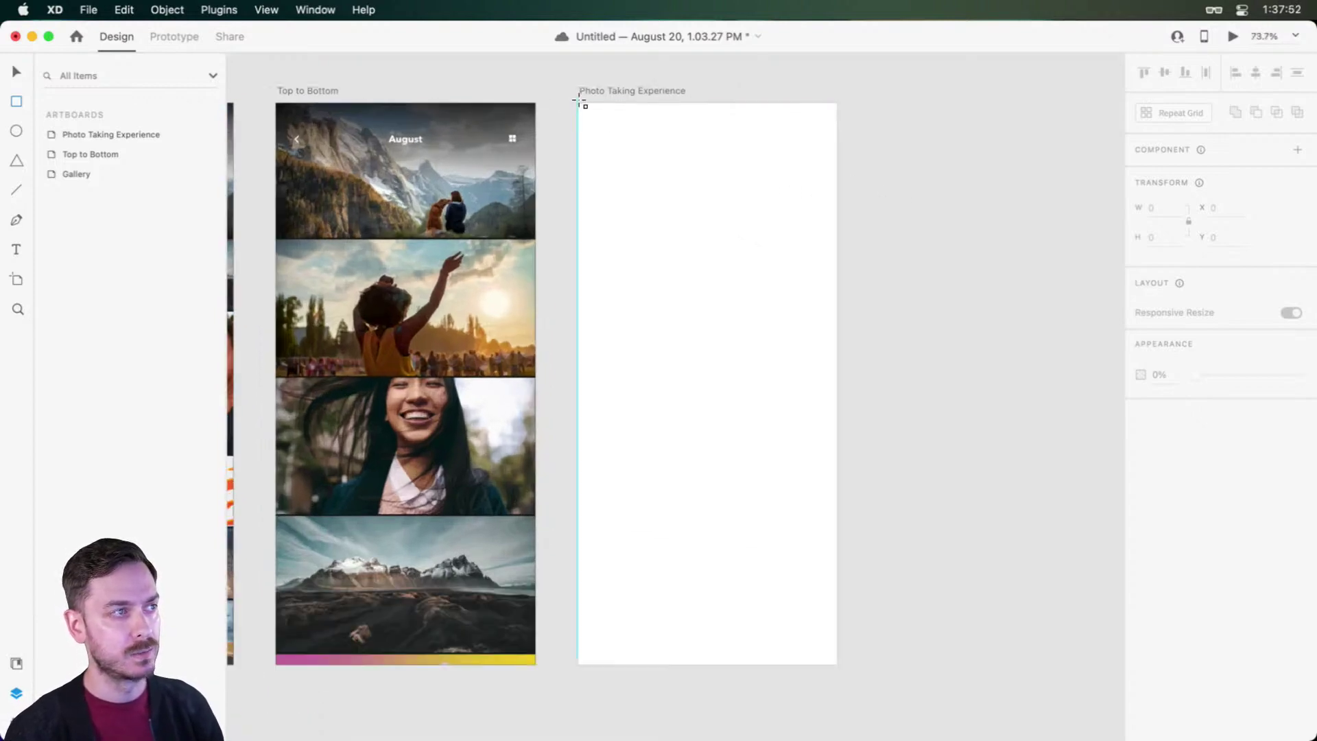
drag(578, 102, 841, 668)
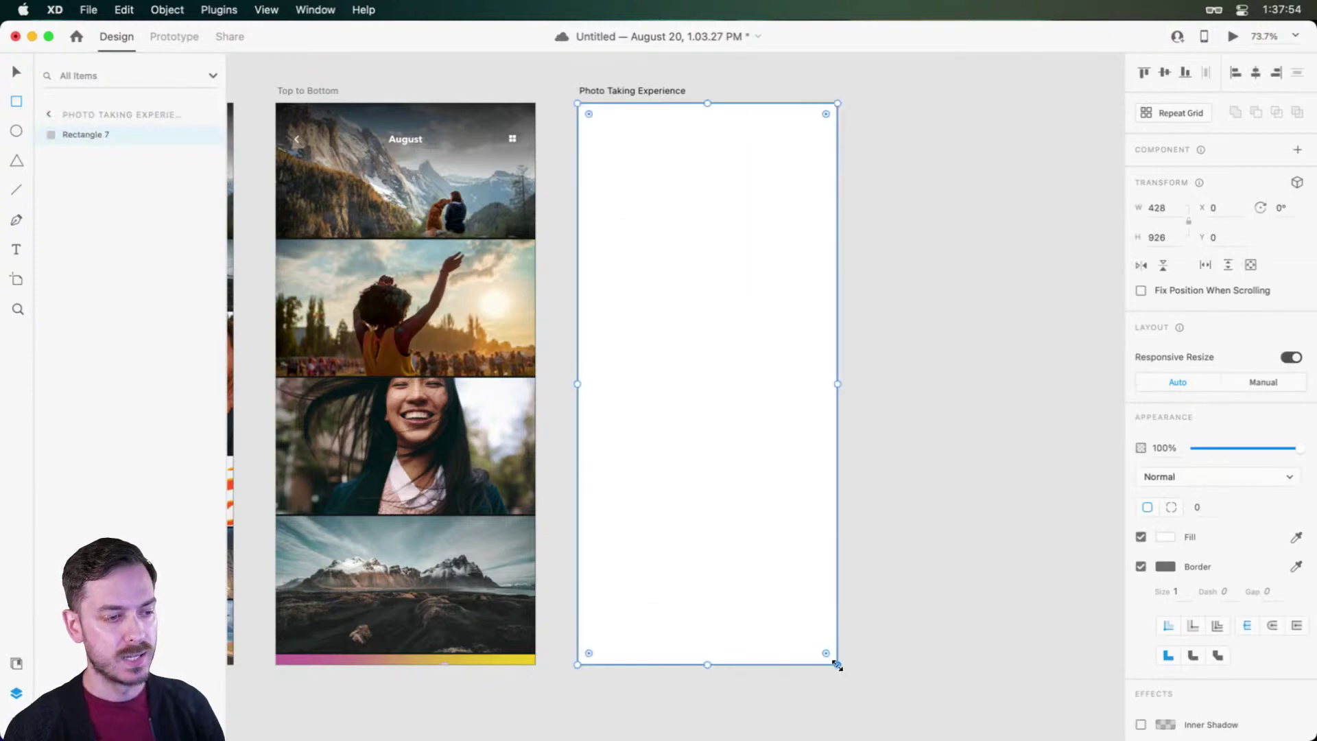
click(1140, 566)
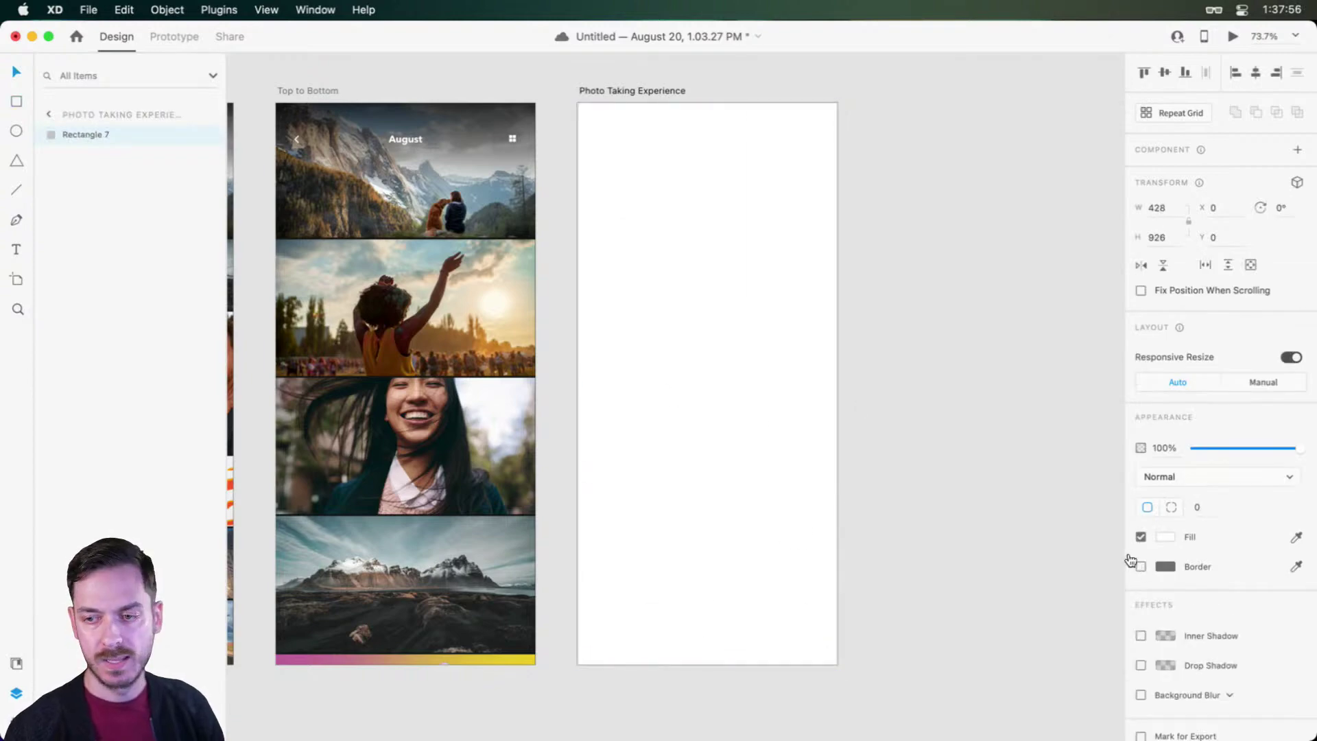
Step: Switch to Finder and fill the full-artboard rectangle with AdobeStock_384857885.jpeg from the Premium folder
key(super+Tab)
click(613, 119)
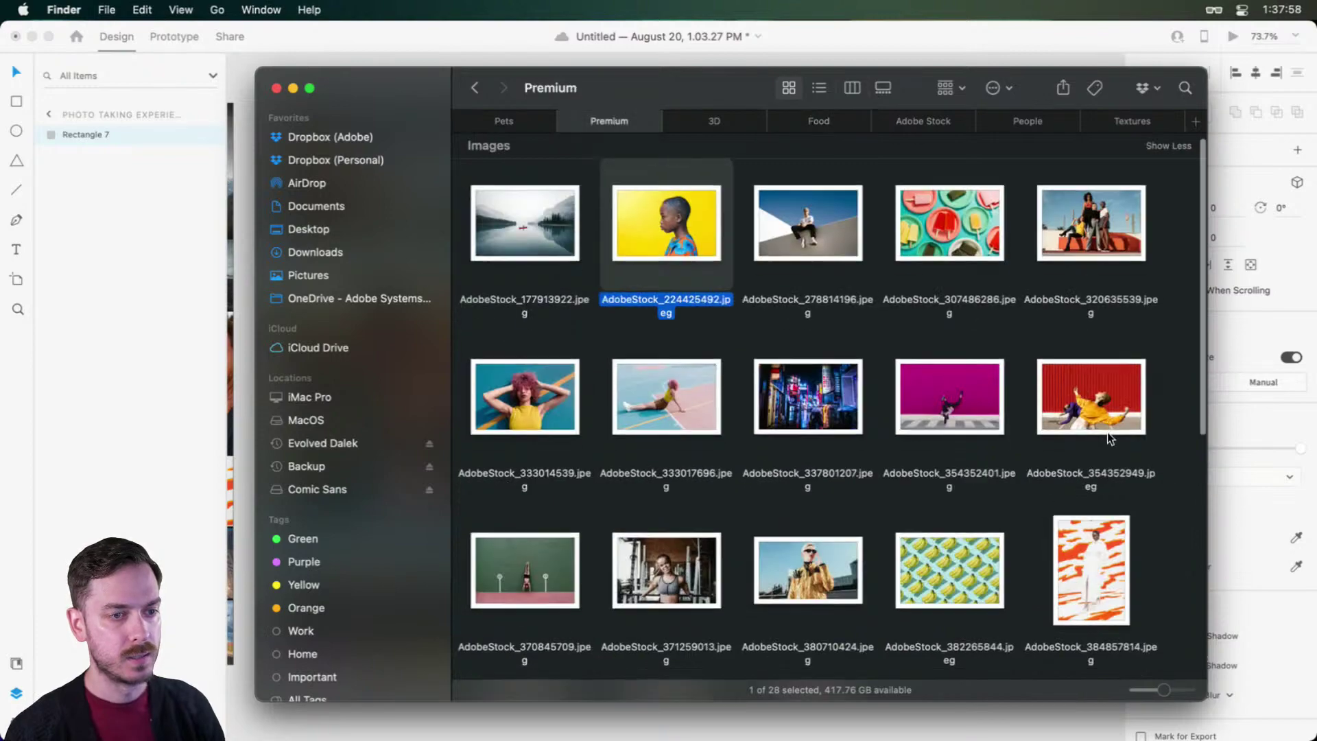
scroll(1132, 453, down, 3)
scroll(1159, 448, down, 5)
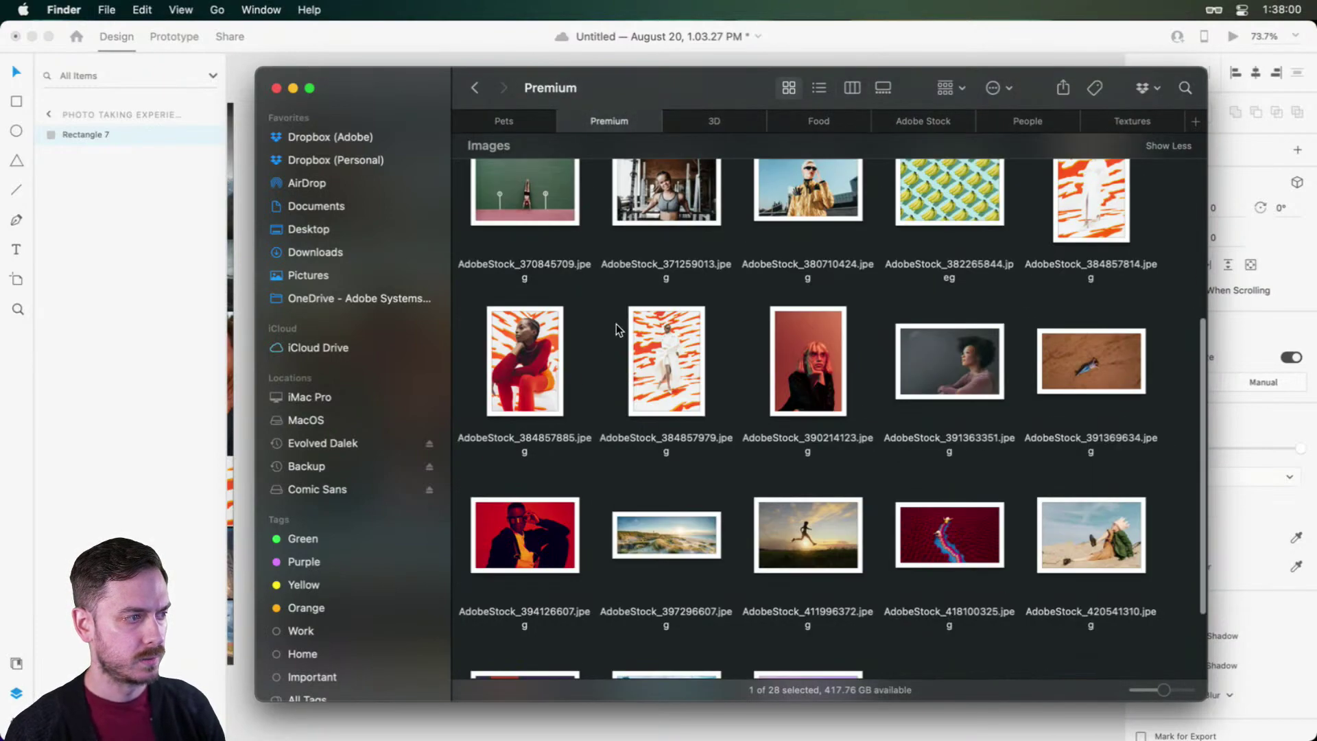
drag(532, 346, 712, 293)
key(super+Tab)
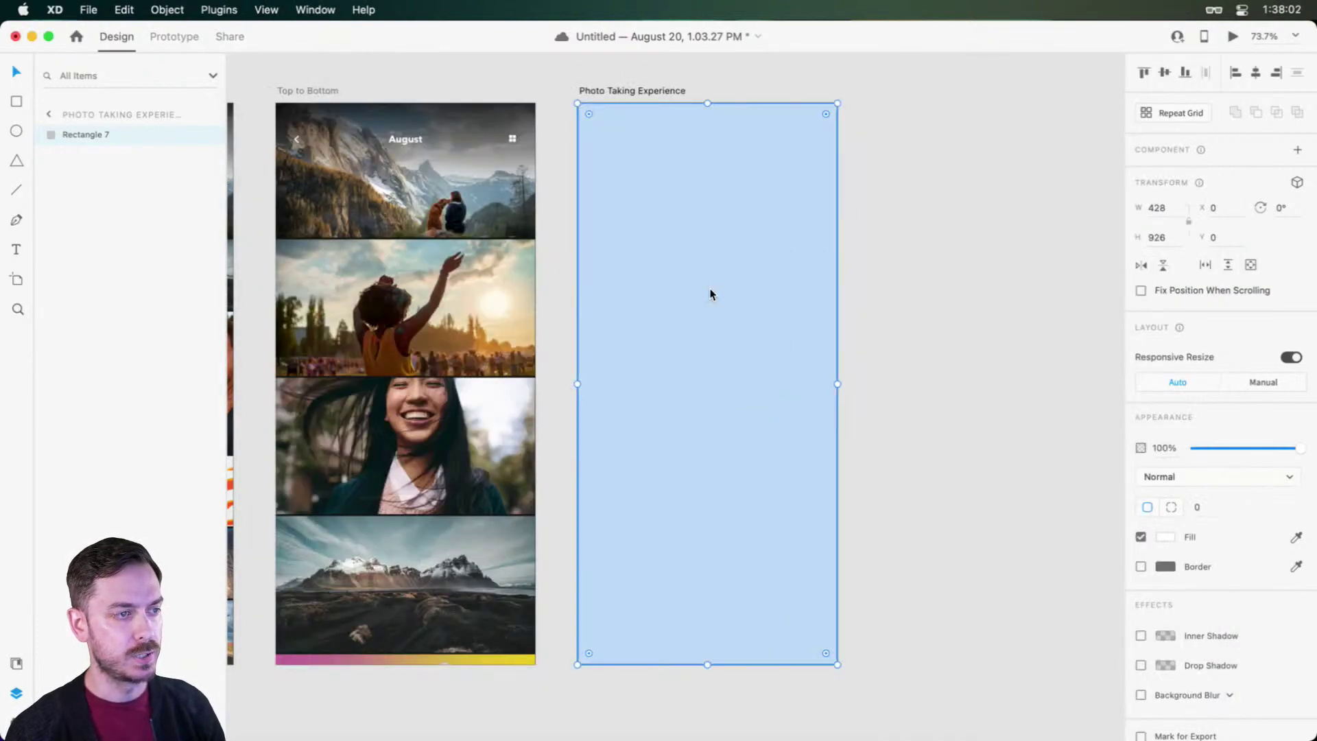
click(909, 285)
click(672, 211)
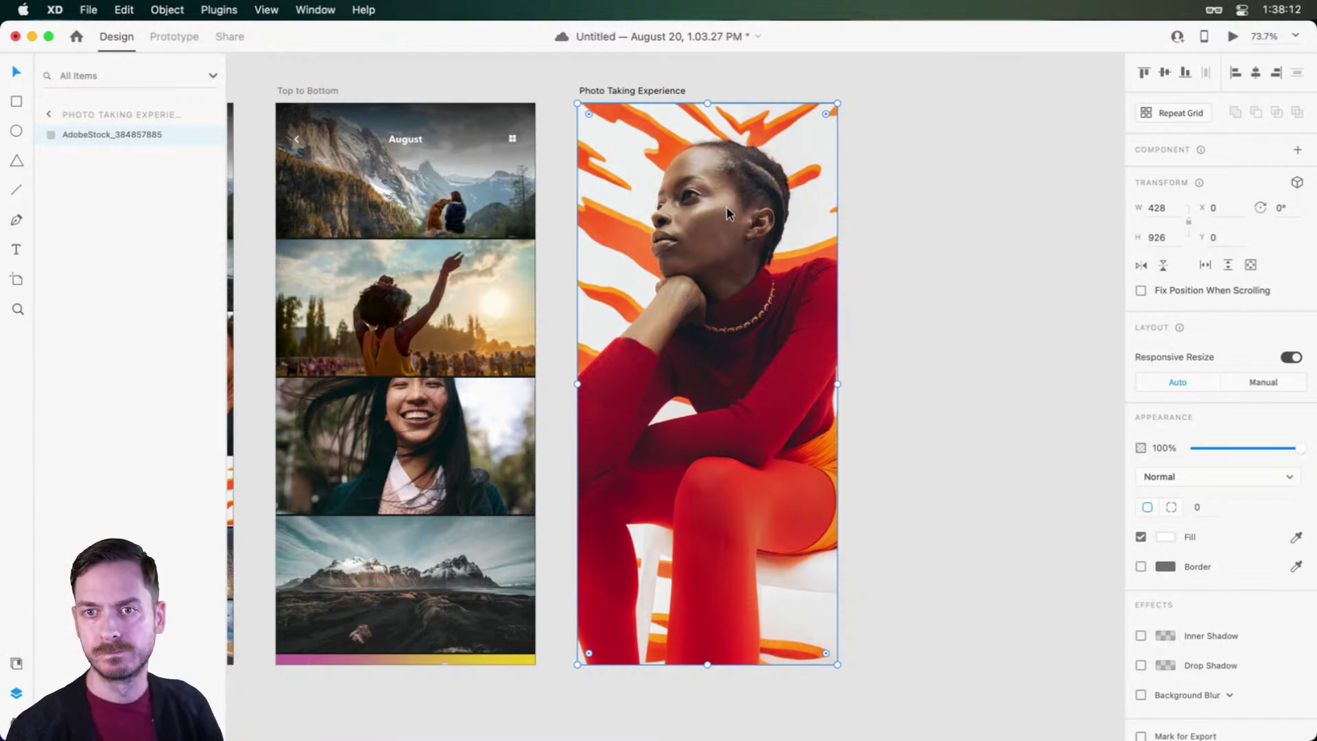
Step: Copy the gradient Overlay from the Top to Bottom artboard's header onto the upper edge of the Photo Taking Experience artboard
click(959, 277)
drag(970, 285, 1003, 273)
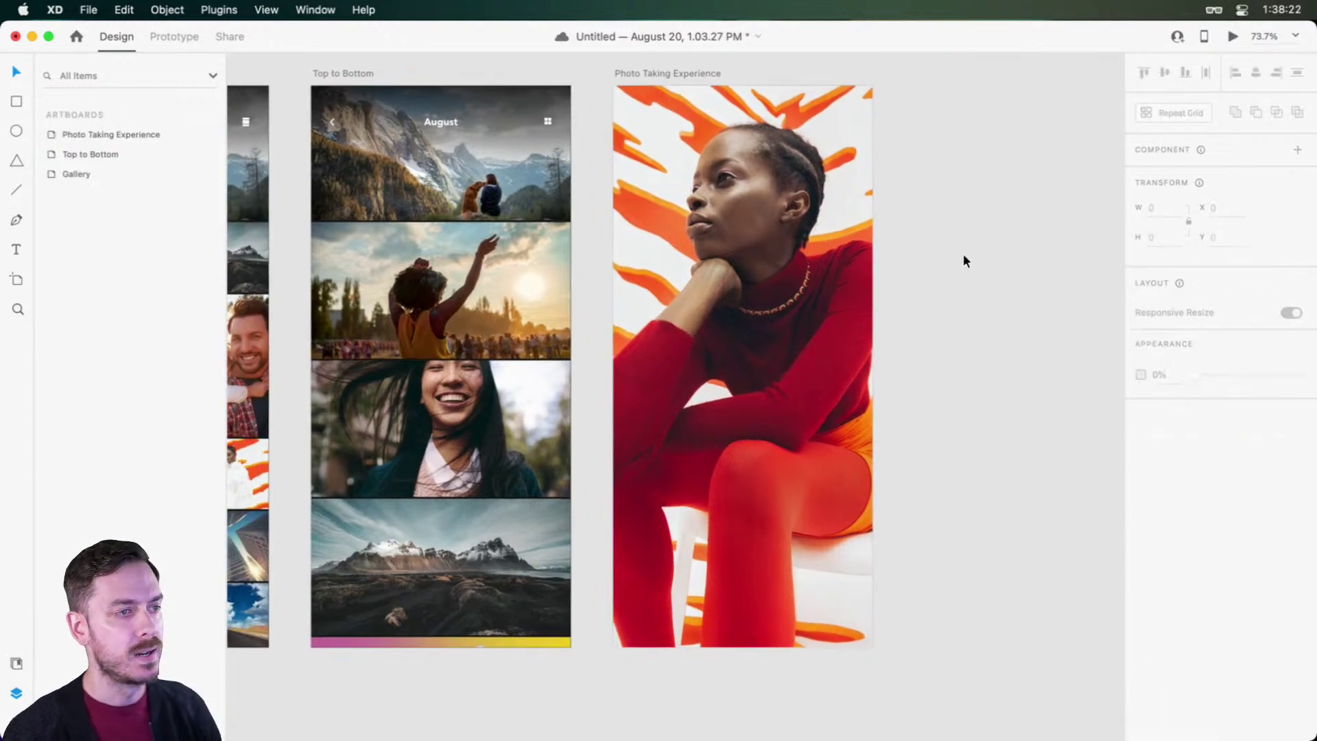
scroll(958, 249, up, 1)
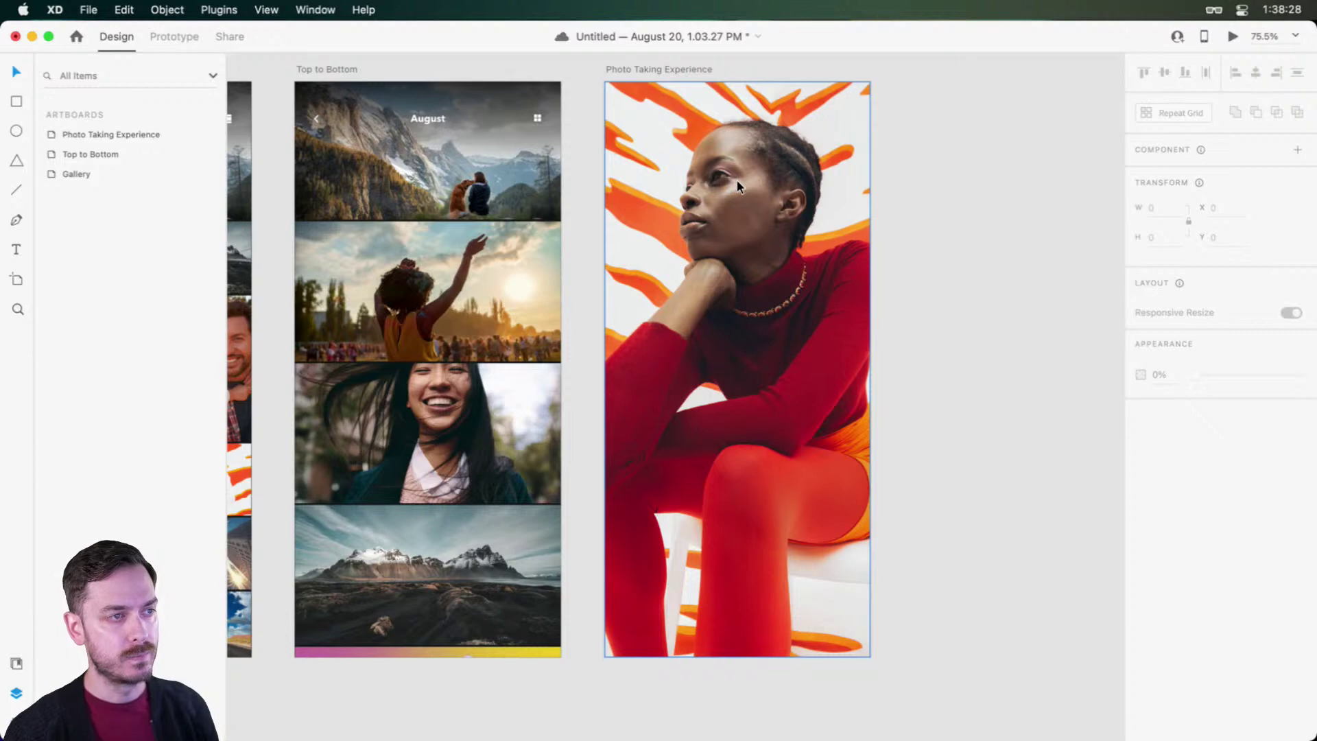
click(430, 92)
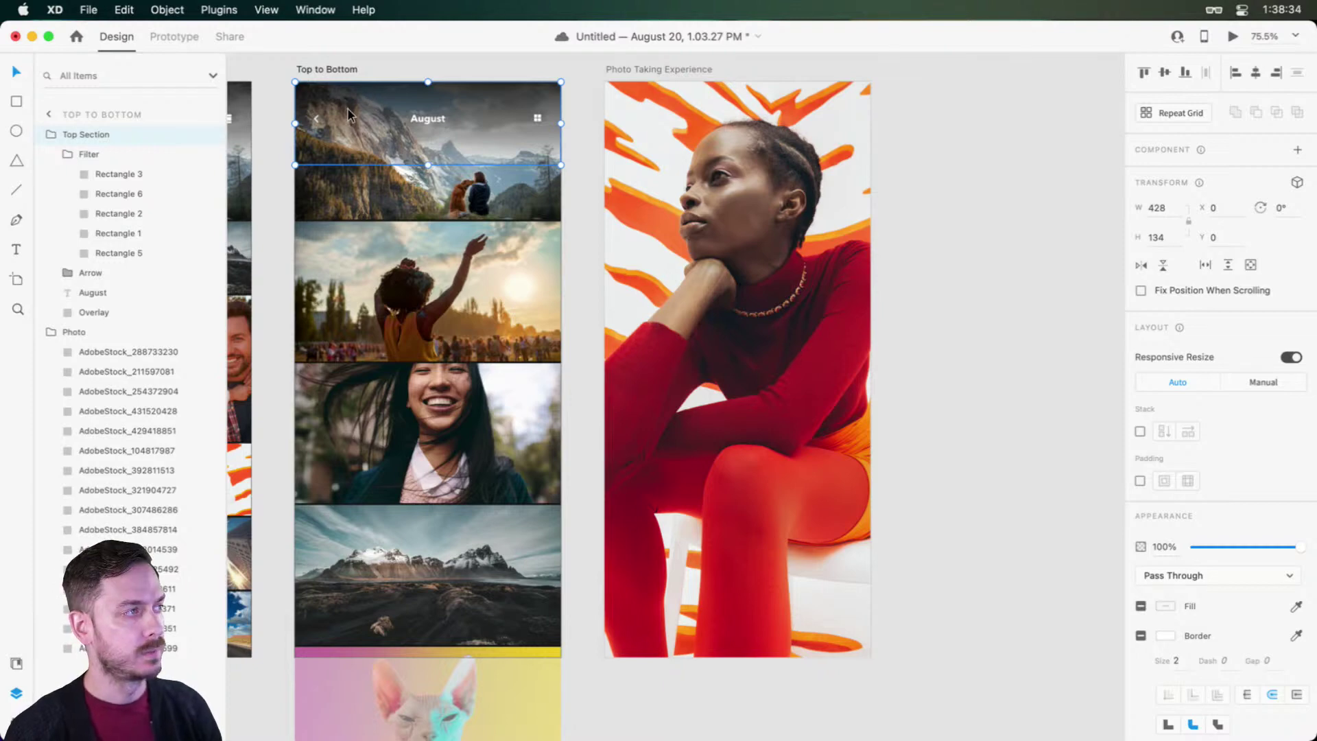
double_click(369, 105)
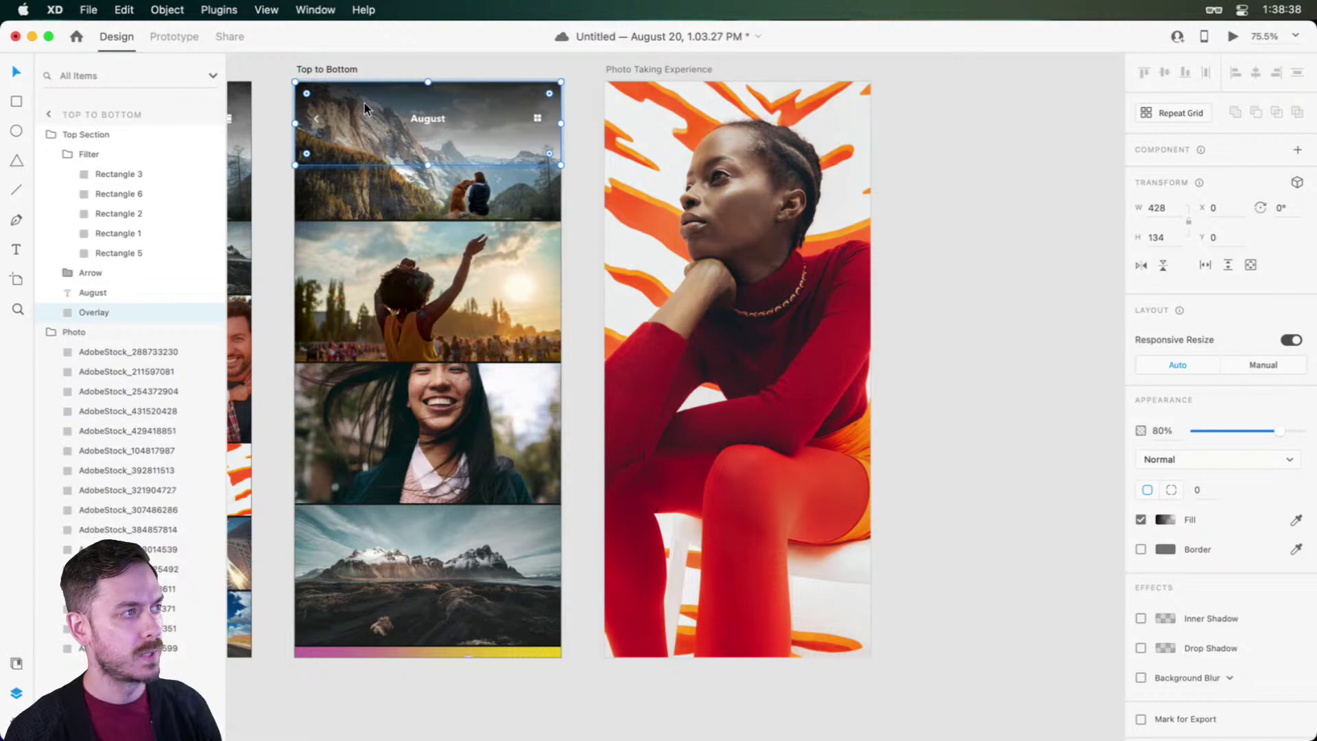
key(super+c)
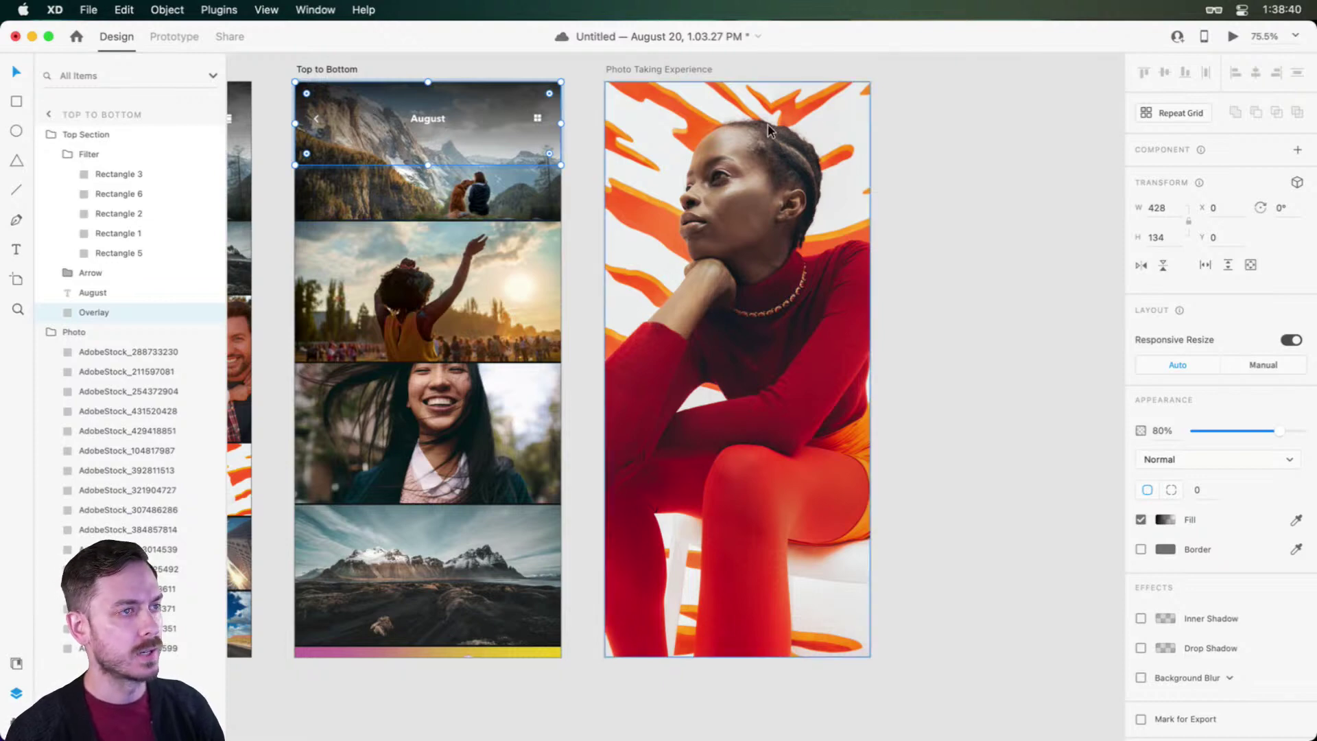
click(846, 99)
key(super+v)
scroll(761, 183, up, 3)
scroll(759, 191, up, 5)
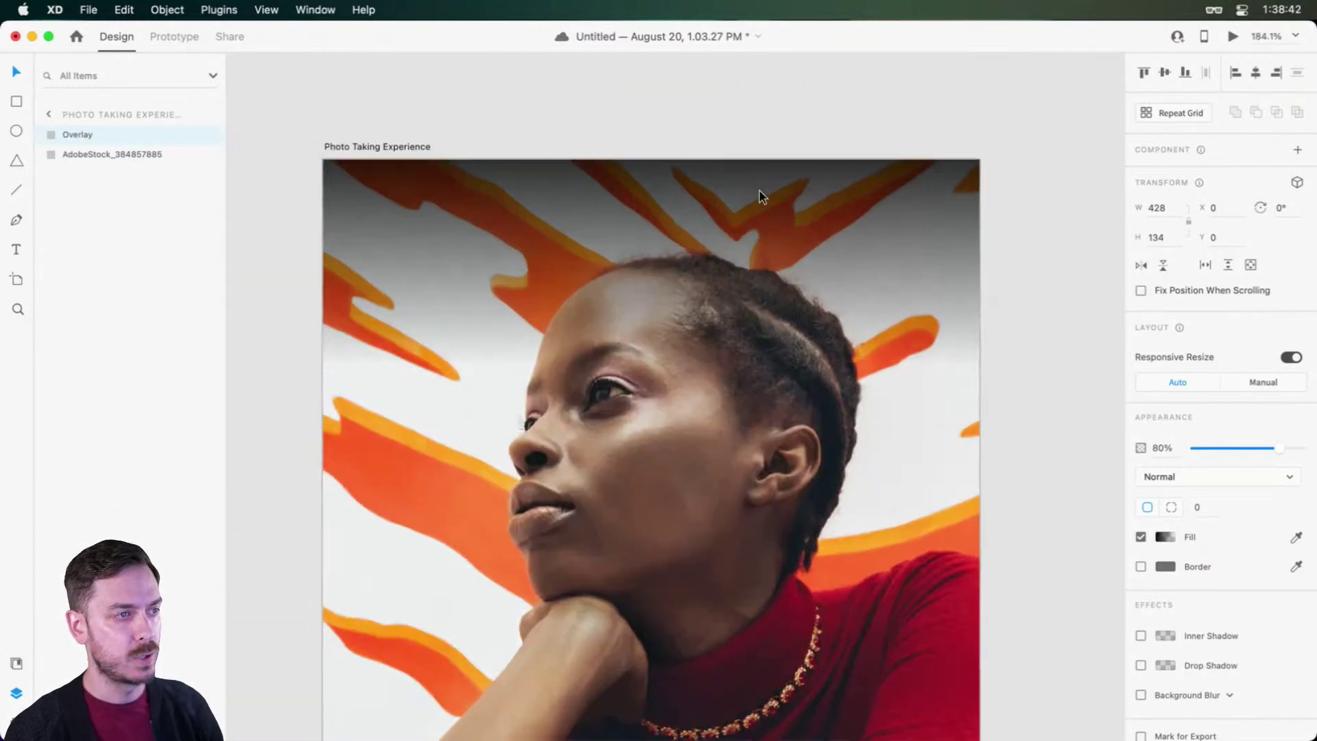
scroll(759, 191, down, 3)
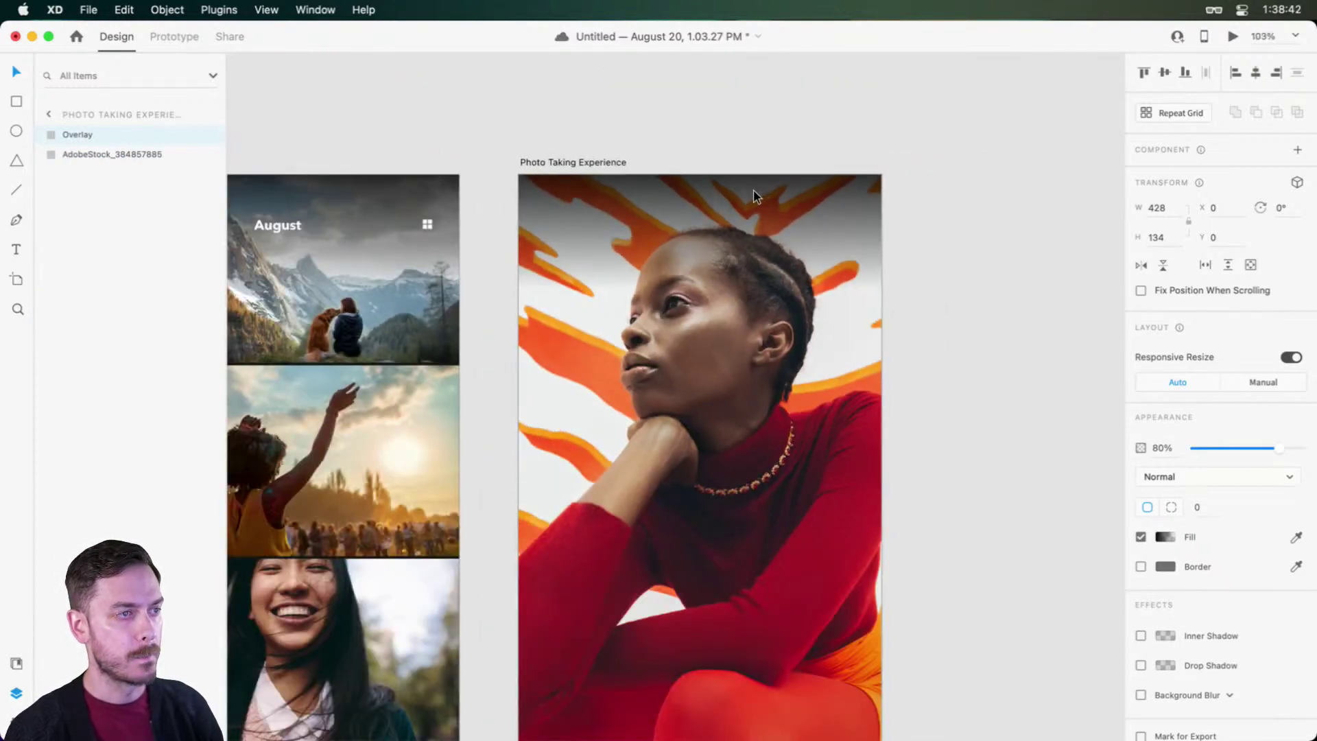
Step: Draw a 428 × 45 rectangle along the upper edge of the Photo Taking Experience artboard as a spacing guide
click(681, 146)
key(r)
mouse_move(520, 176)
mouse_down()
mouse_move(864, 233)
mouse_move(888, 229)
mouse_move(886, 217)
mouse_up()
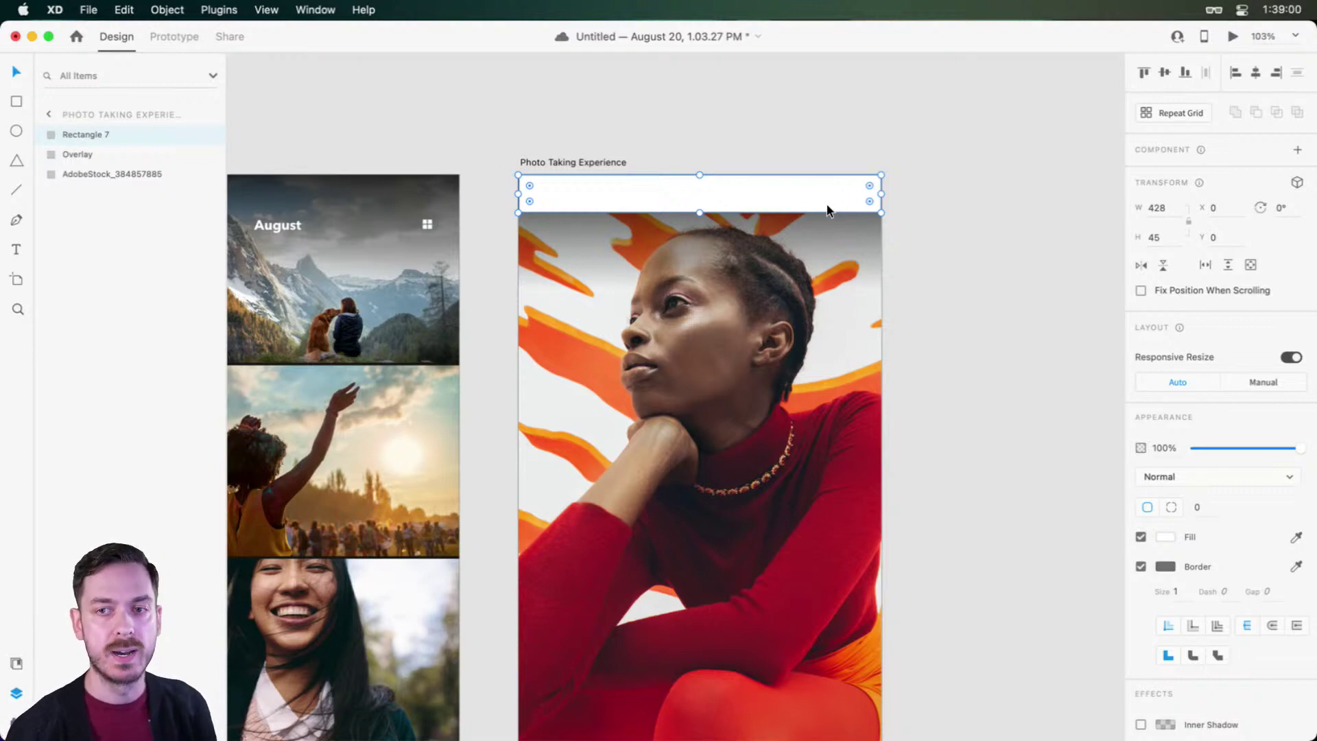
scroll(829, 211, up, 3)
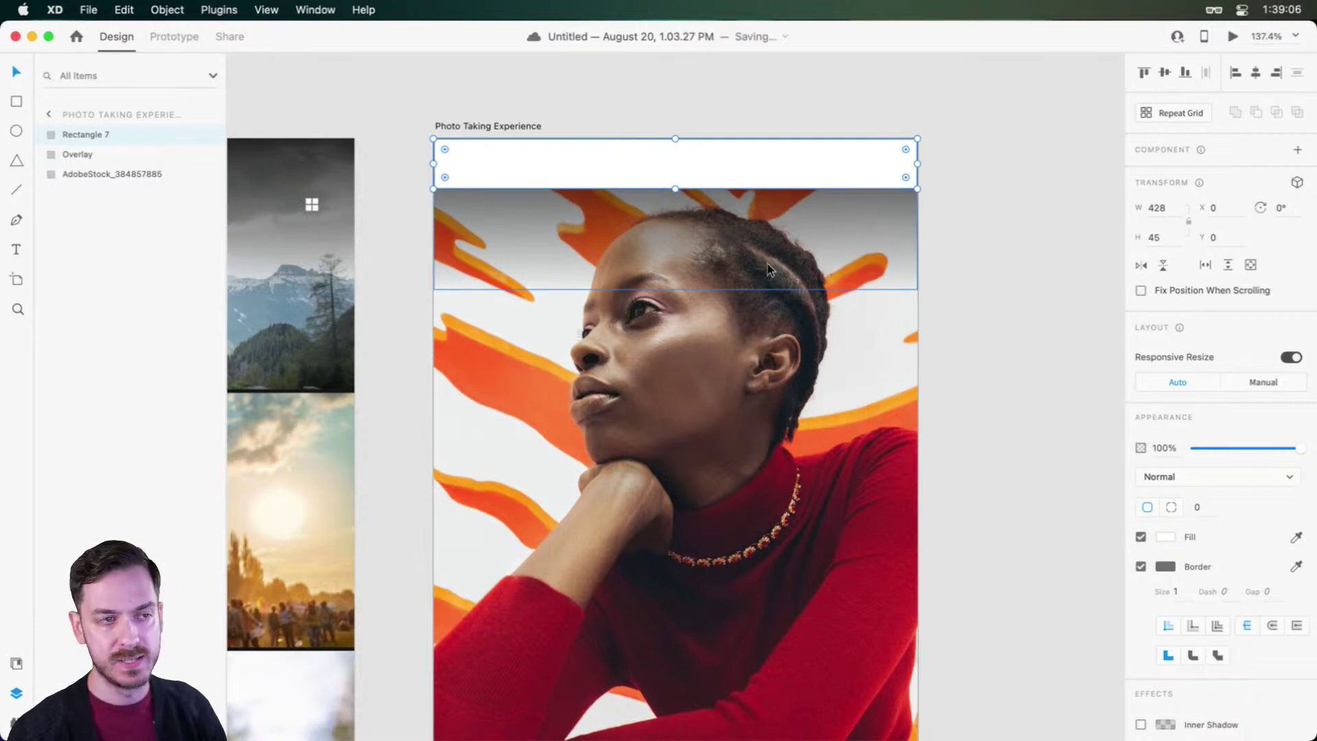
Step: Switch to Nucleo, search Font Awesome 6 for gear, filter to the solid style and pick the single gear icon
key(alt+space)
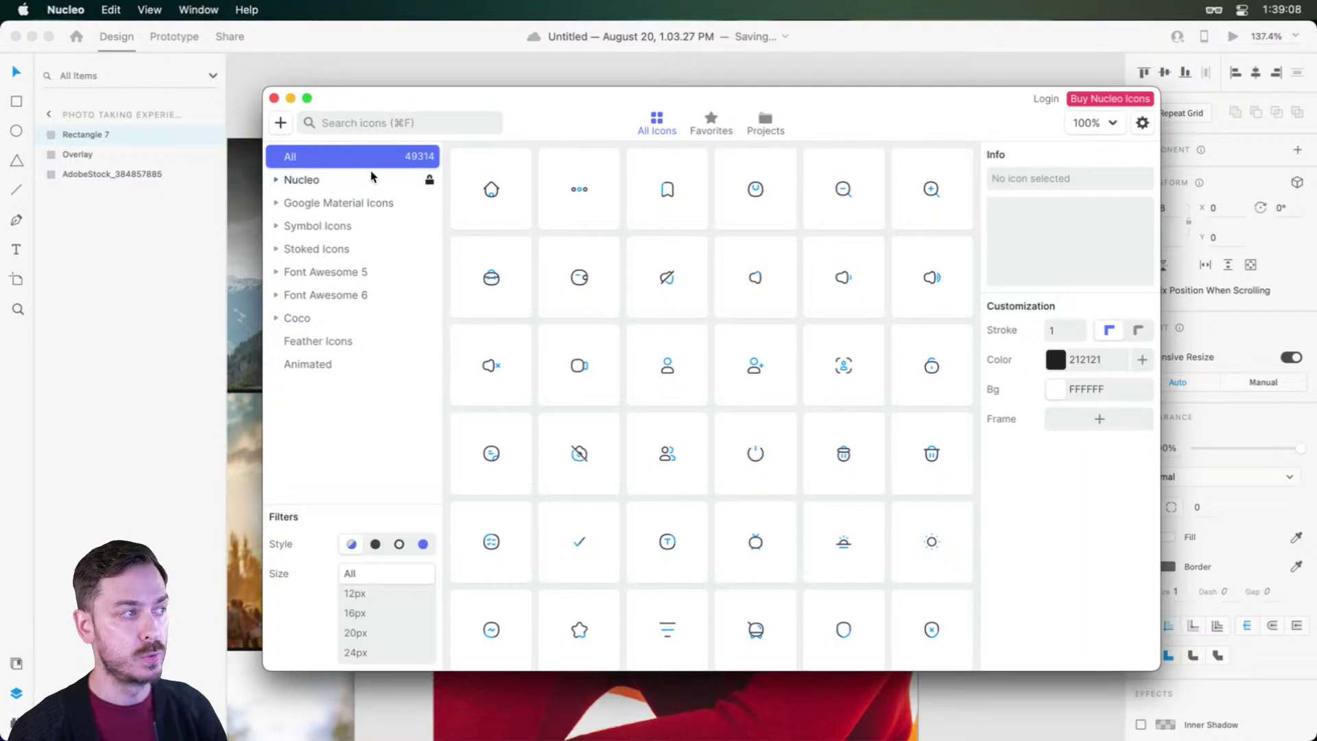
click(322, 297)
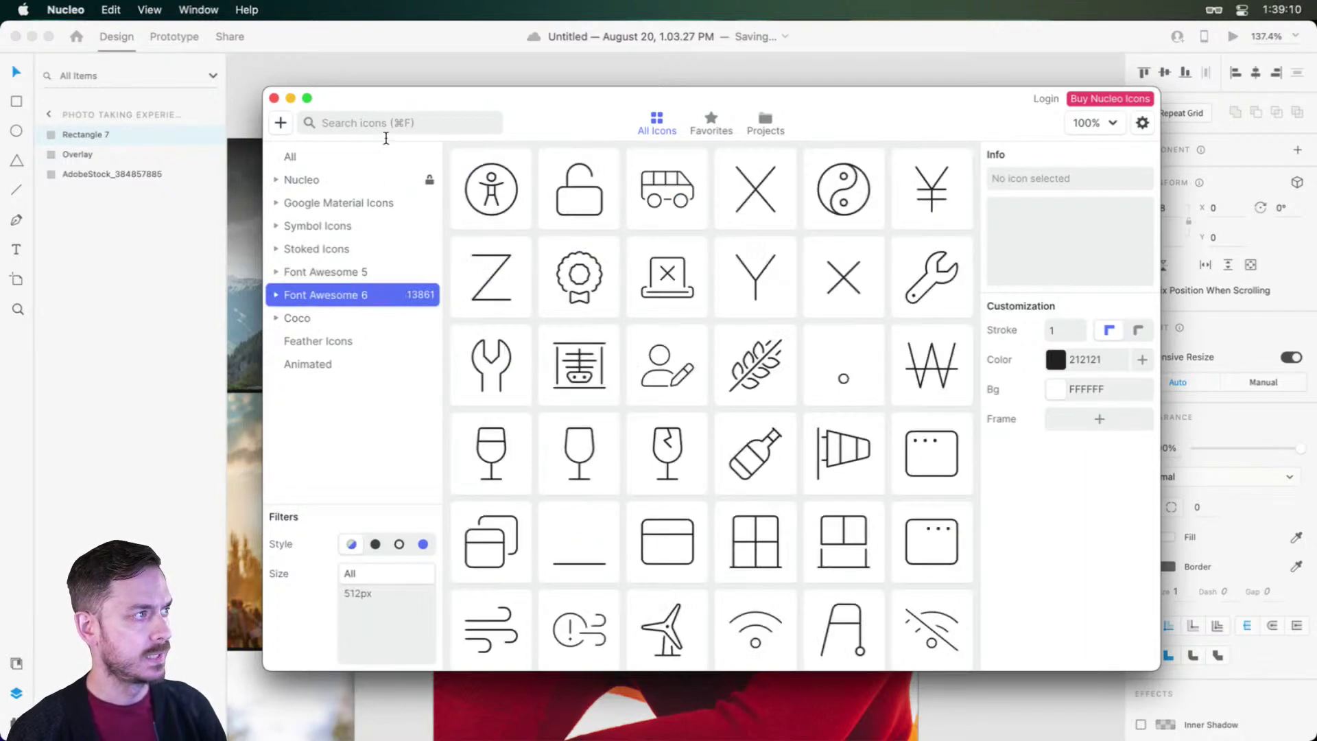
click(323, 123)
text(gear)
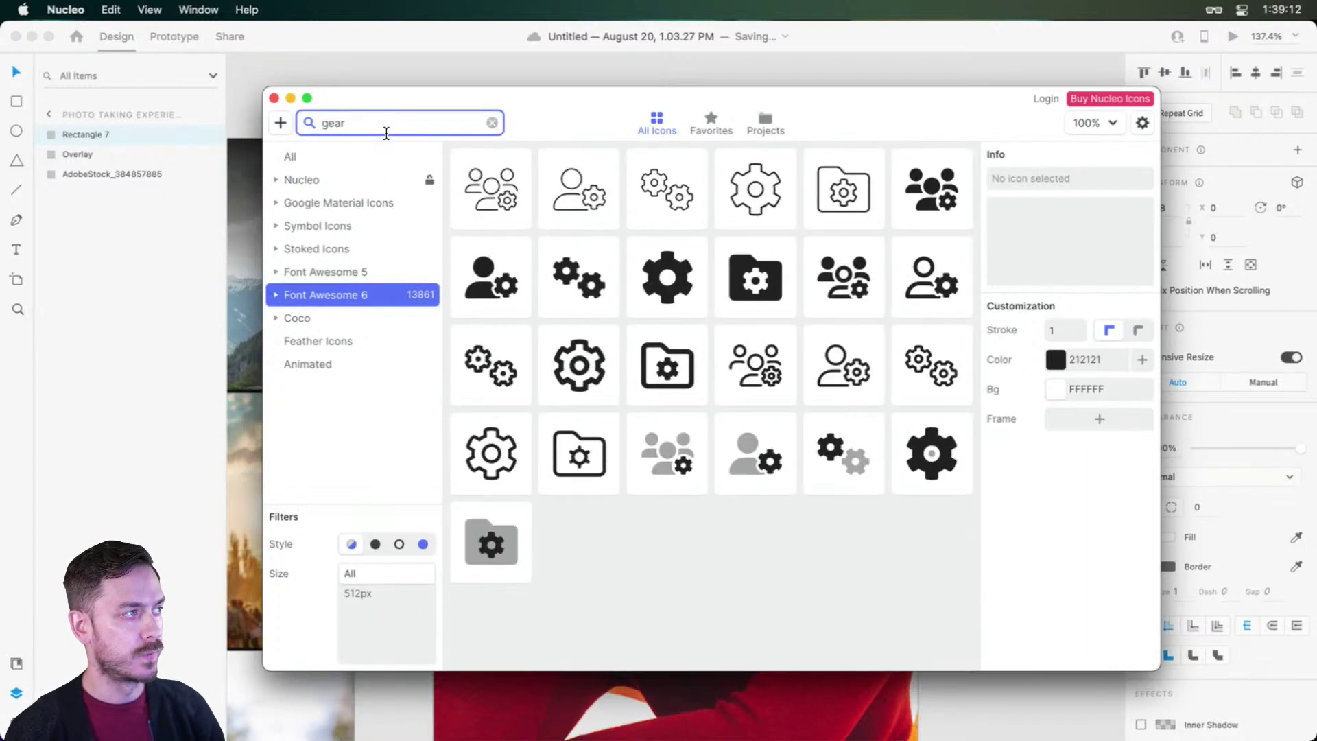
click(277, 295)
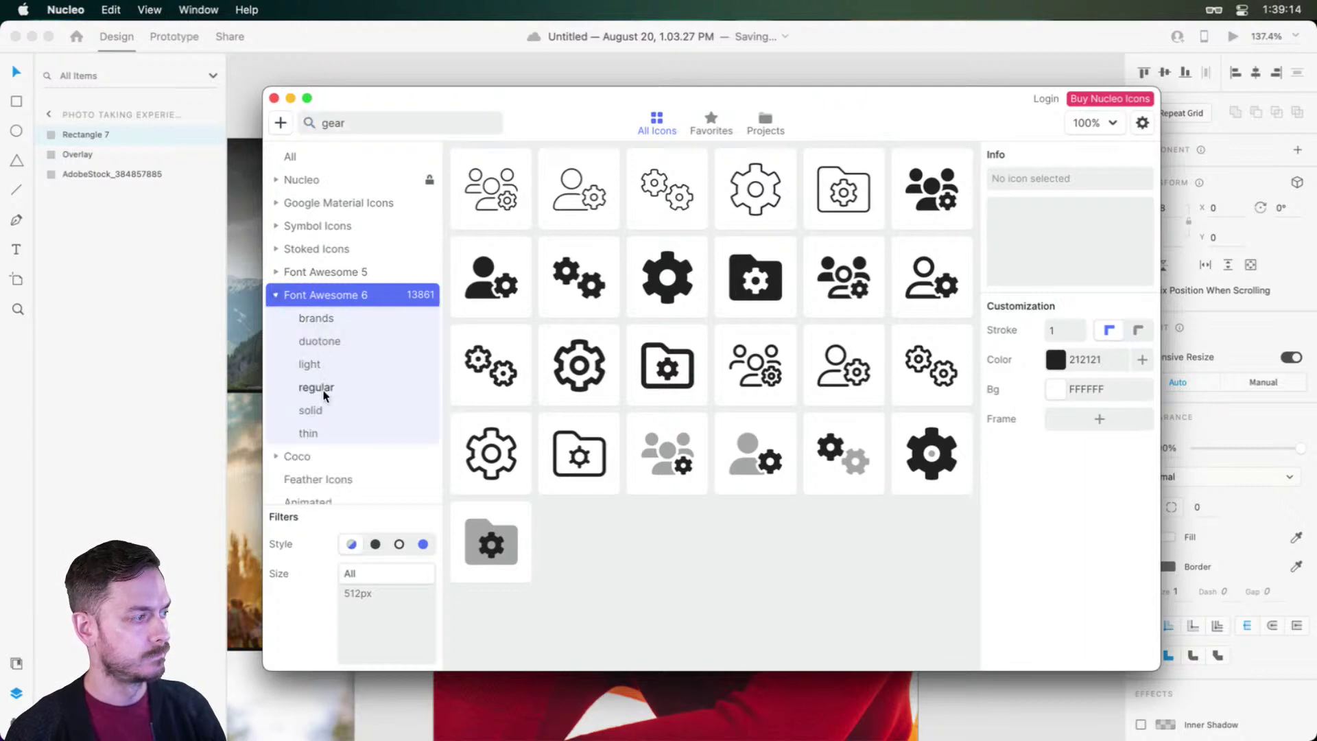
click(323, 410)
click(757, 205)
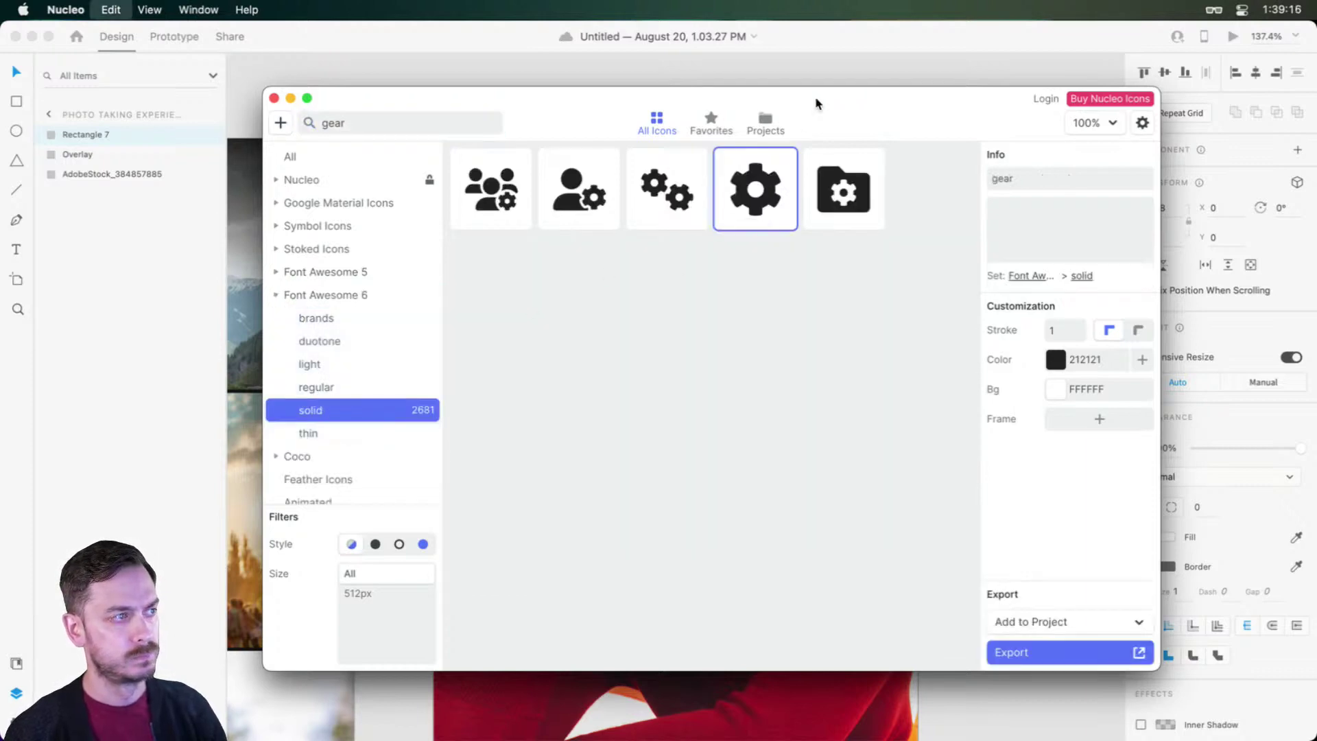
Step: Switch back to Adobe XD, paste the gear icon, scale it to about 34 × 35 and fill it with white ffffff
click(826, 45)
key(super+v)
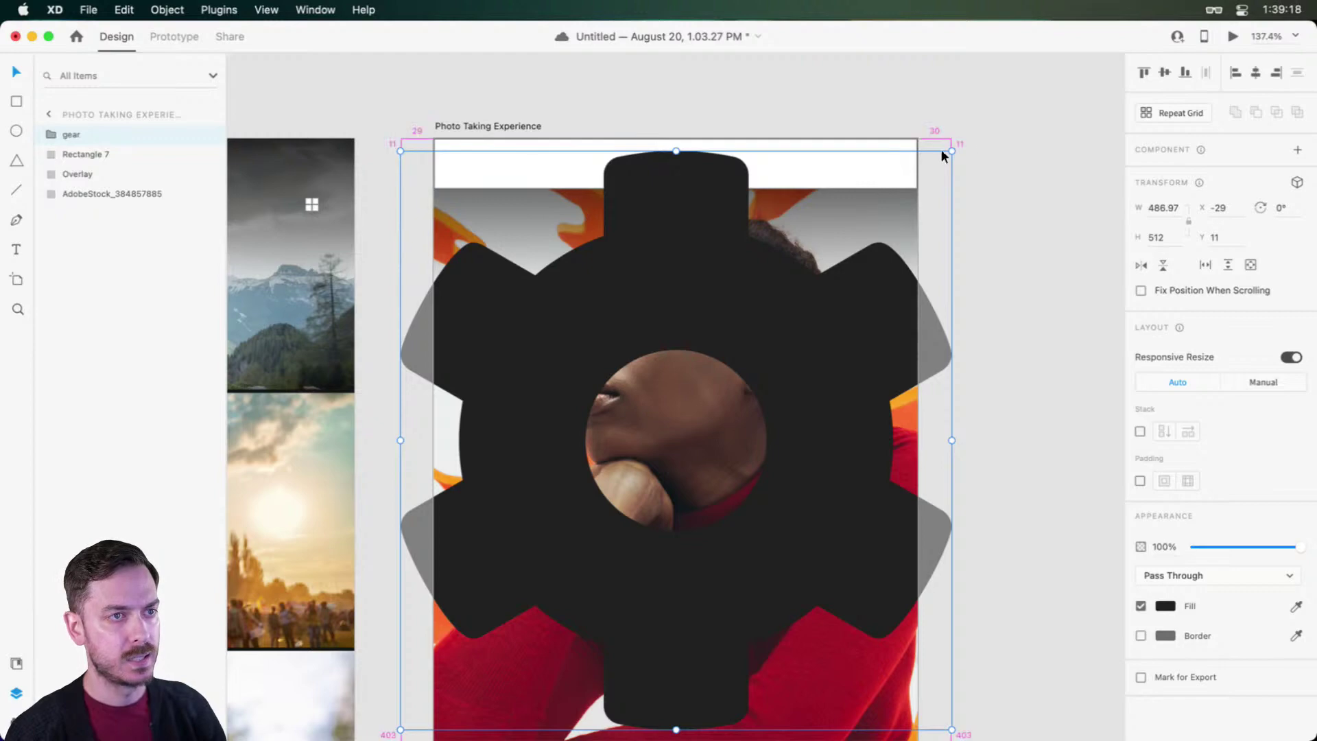
drag(945, 147, 822, 245)
click(1165, 606)
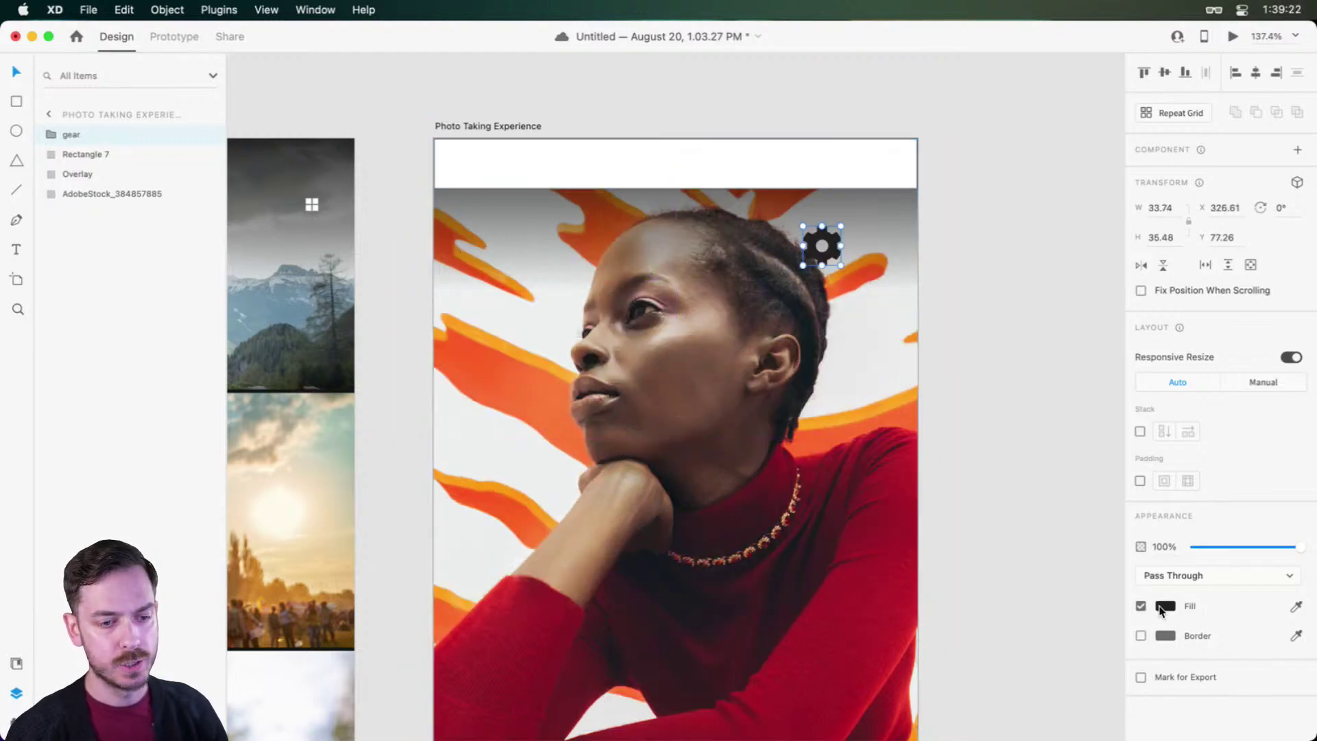
text(ffffff)
key(Return)
key(Escape)
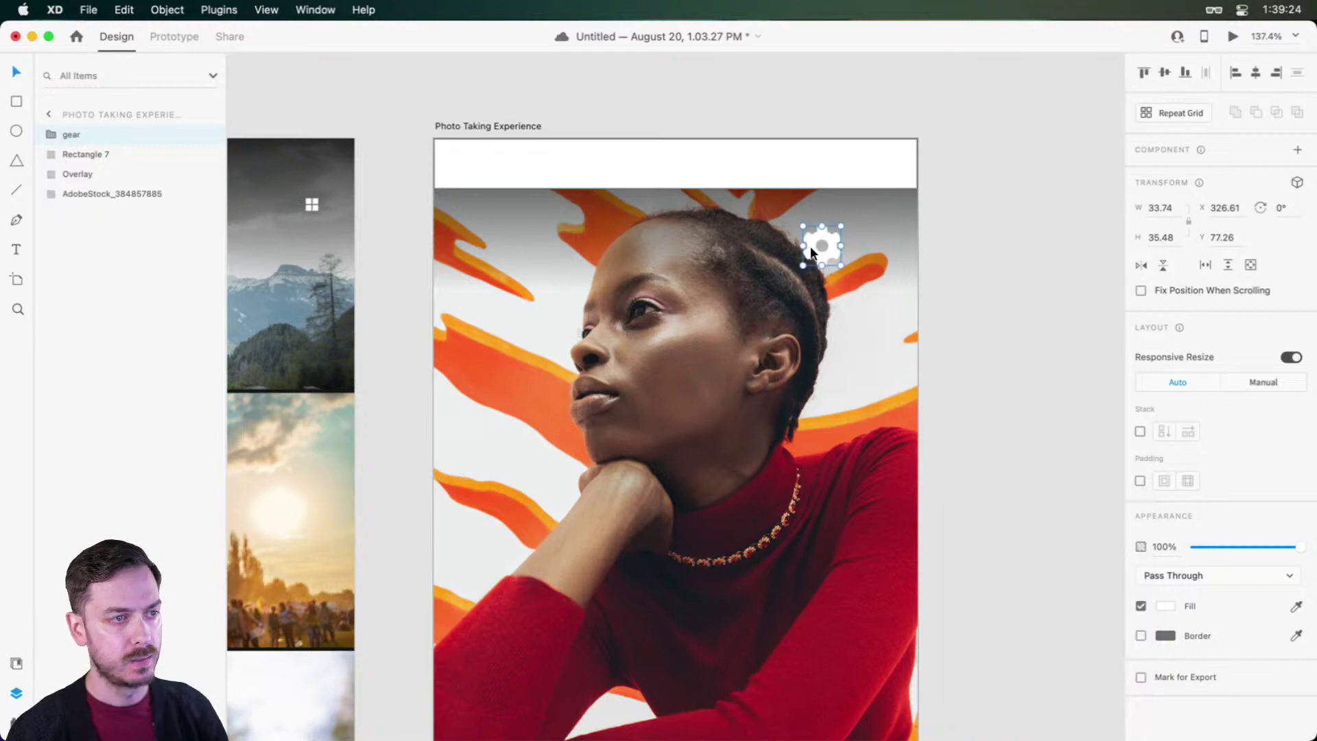
Step: Shrink the gear icon to about 21 × 22 and place it at about X 379, Y 67, checking its size in the preview
drag(805, 263, 886, 217)
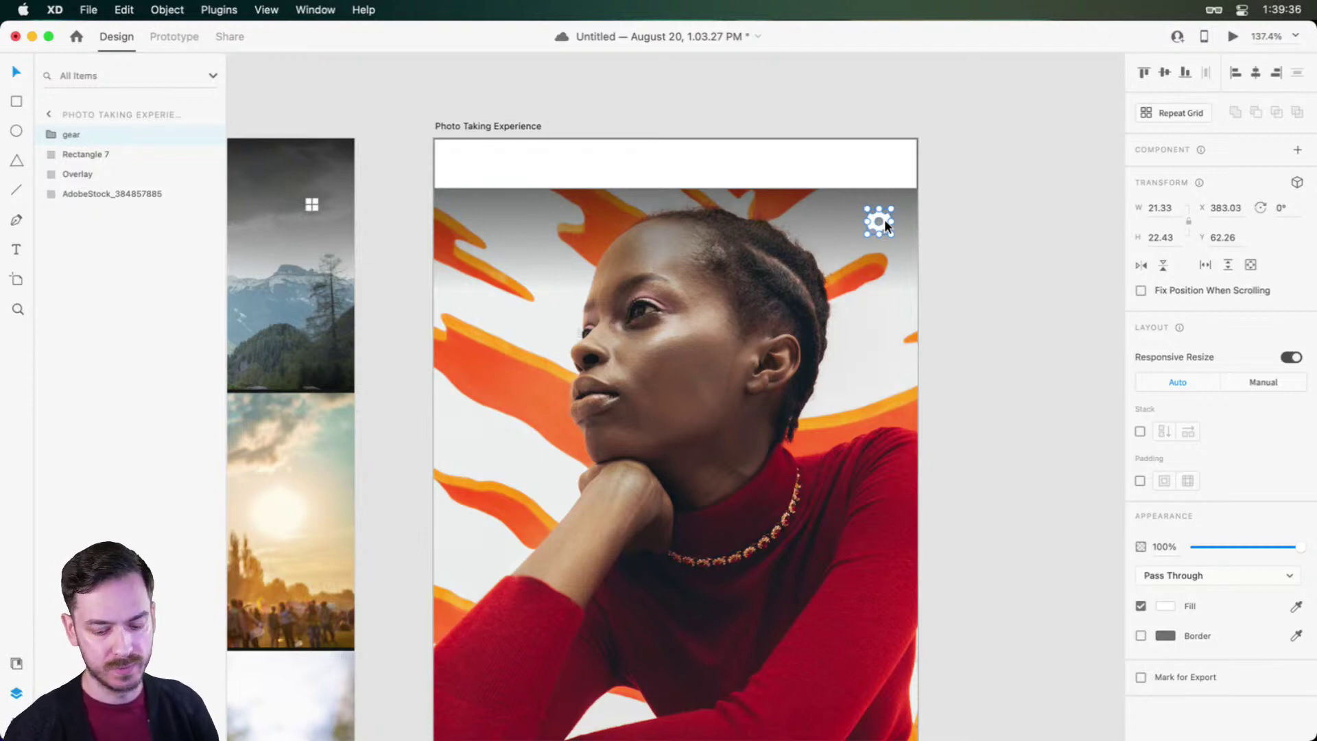
key(super+Return)
key(super+w)
drag(886, 214, 882, 218)
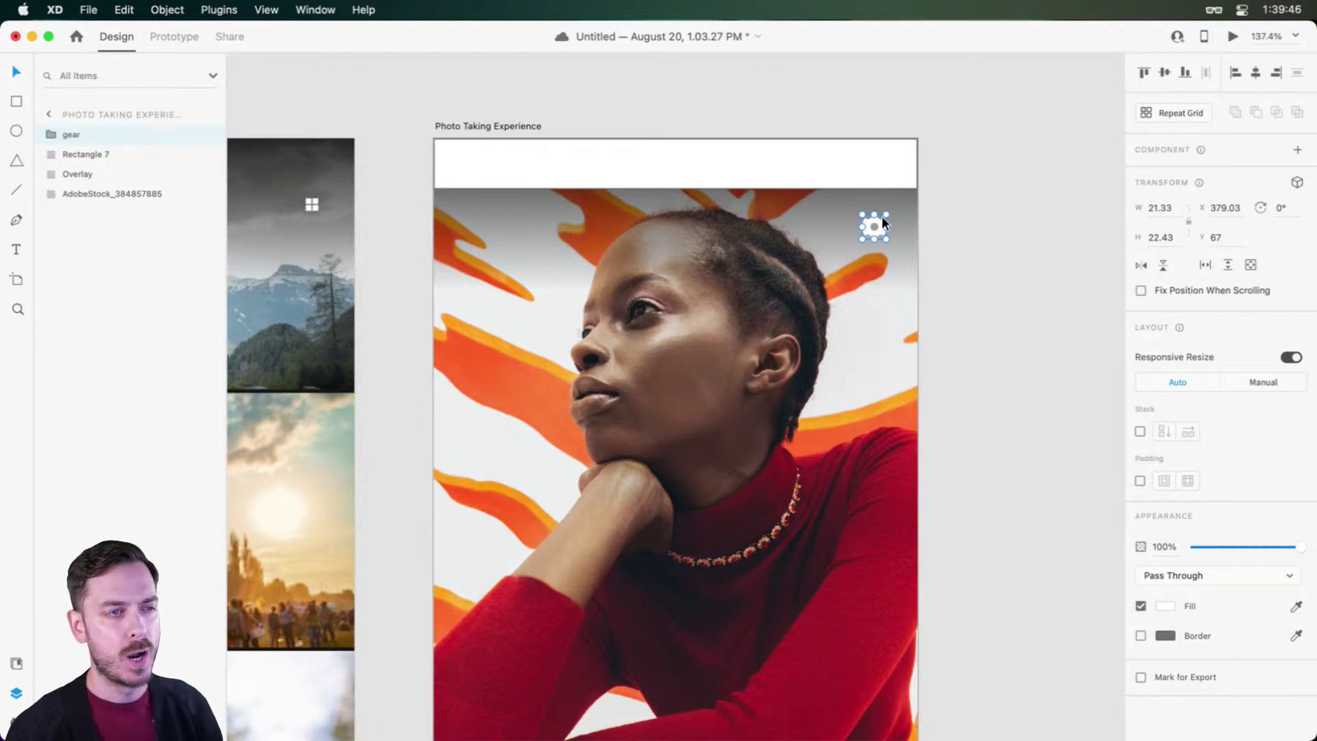
Step: Delete the white guide rectangle from the upper edge of the Photo Taking Experience artboard
scroll(880, 219, up, 3)
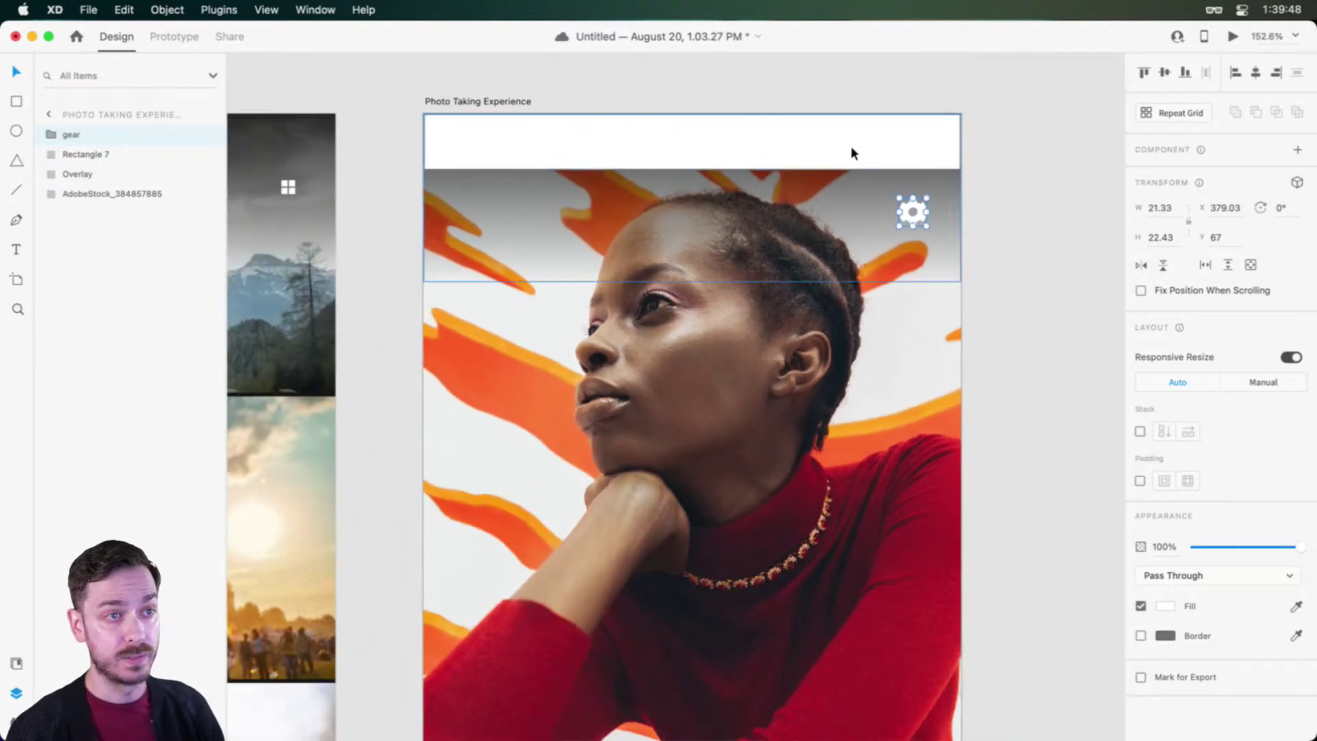
click(854, 144)
key(Delete)
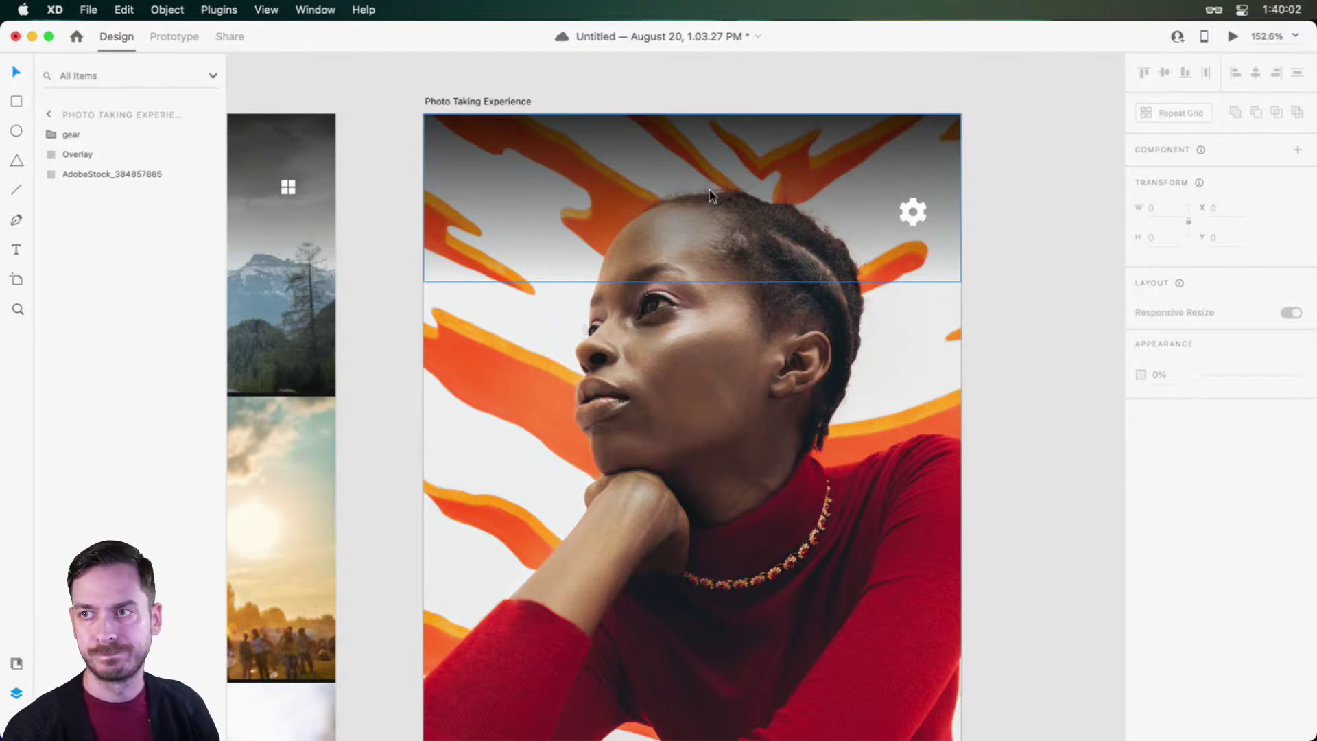
Step: Draw a 22 × 22 circle centred horizontally on the Photo Taking Experience artboard at X 203, Y 67, level with the gear icon
scroll(702, 207, up, 3)
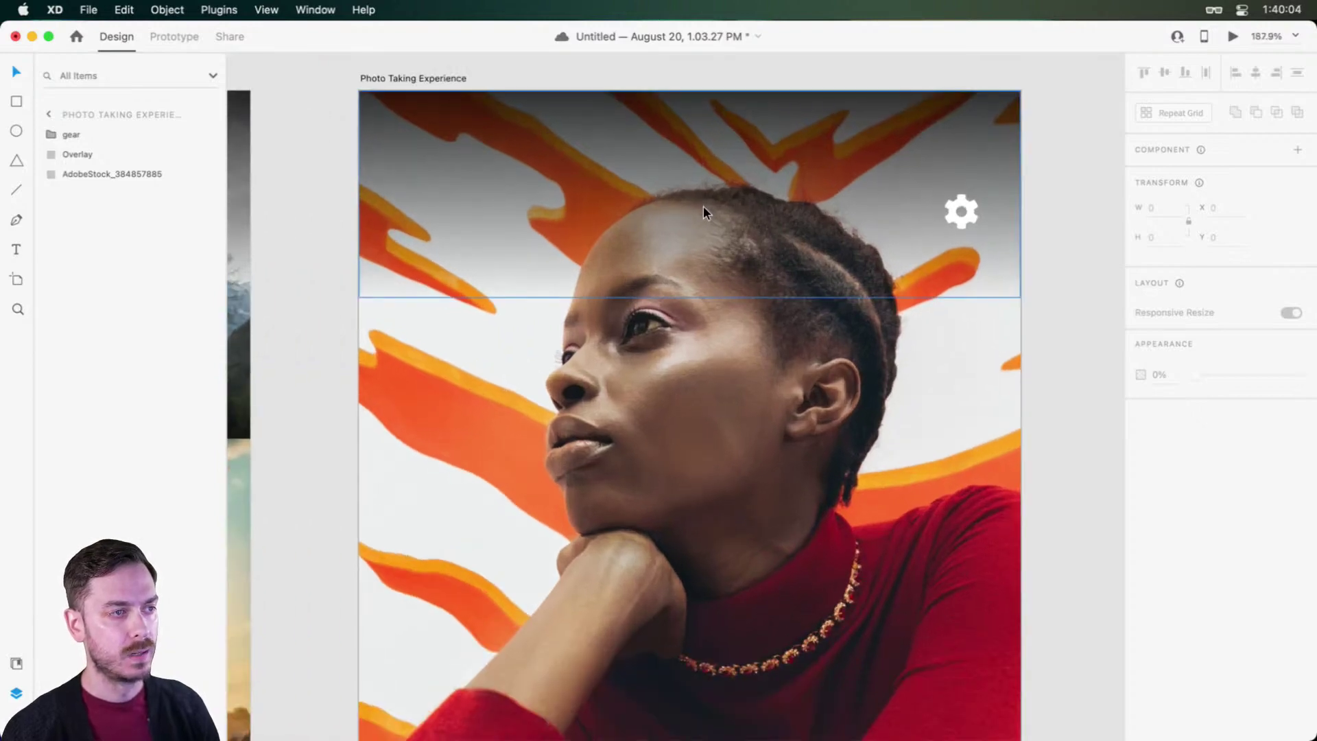
key(e)
mouse_move(681, 194)
mouse_down()
mouse_move(718, 239)
mouse_move(689, 204)
mouse_up()
scroll(689, 204, up, 3)
scroll(688, 205, up, 2)
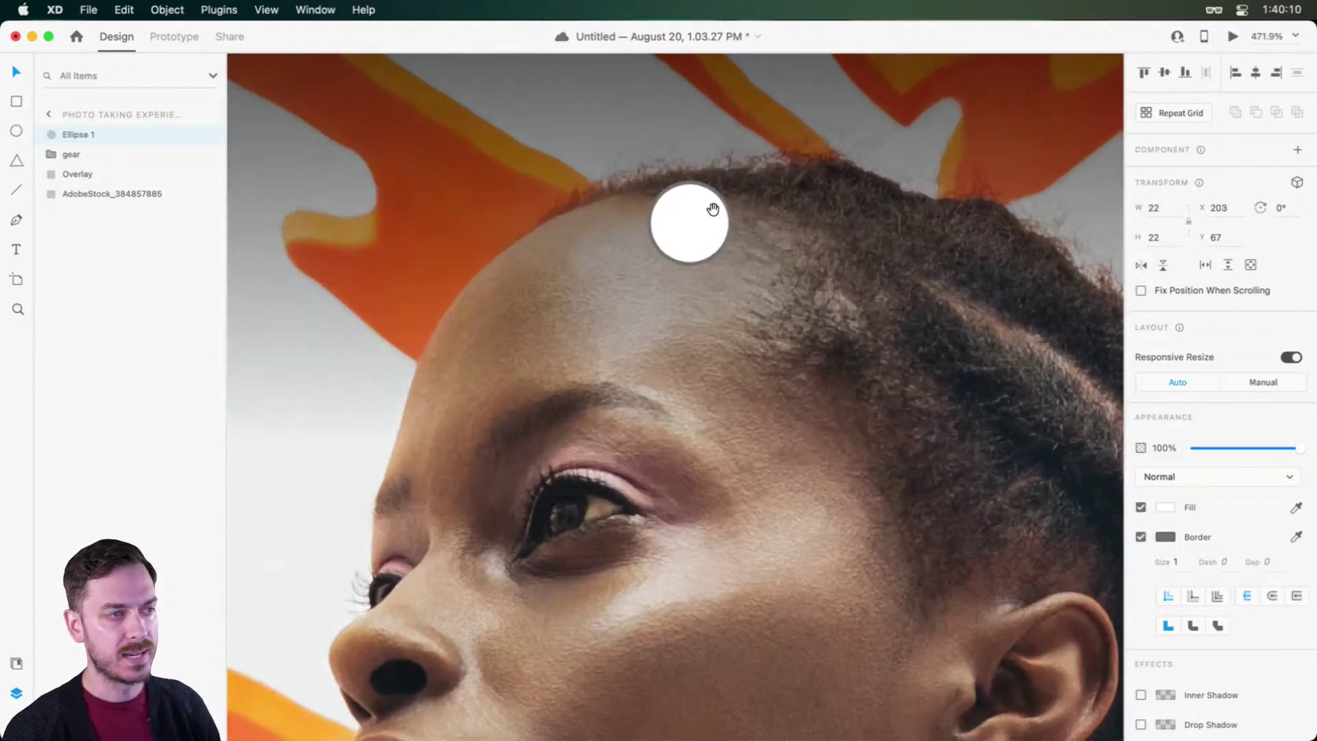
Step: Fill the circle with black #000000, remove its border and set its opacity to 70%
click(1165, 507)
text(000)
key(Return)
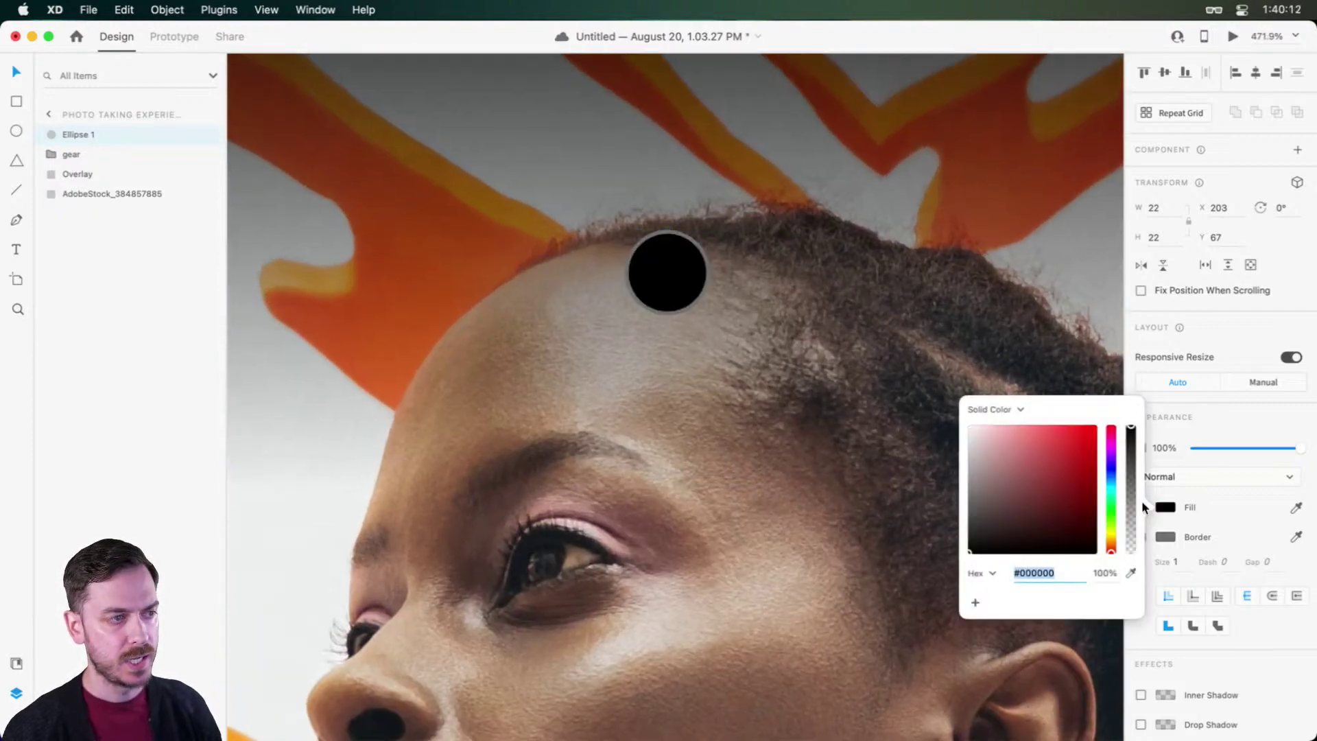
click(1244, 428)
drag(1299, 447, 1270, 448)
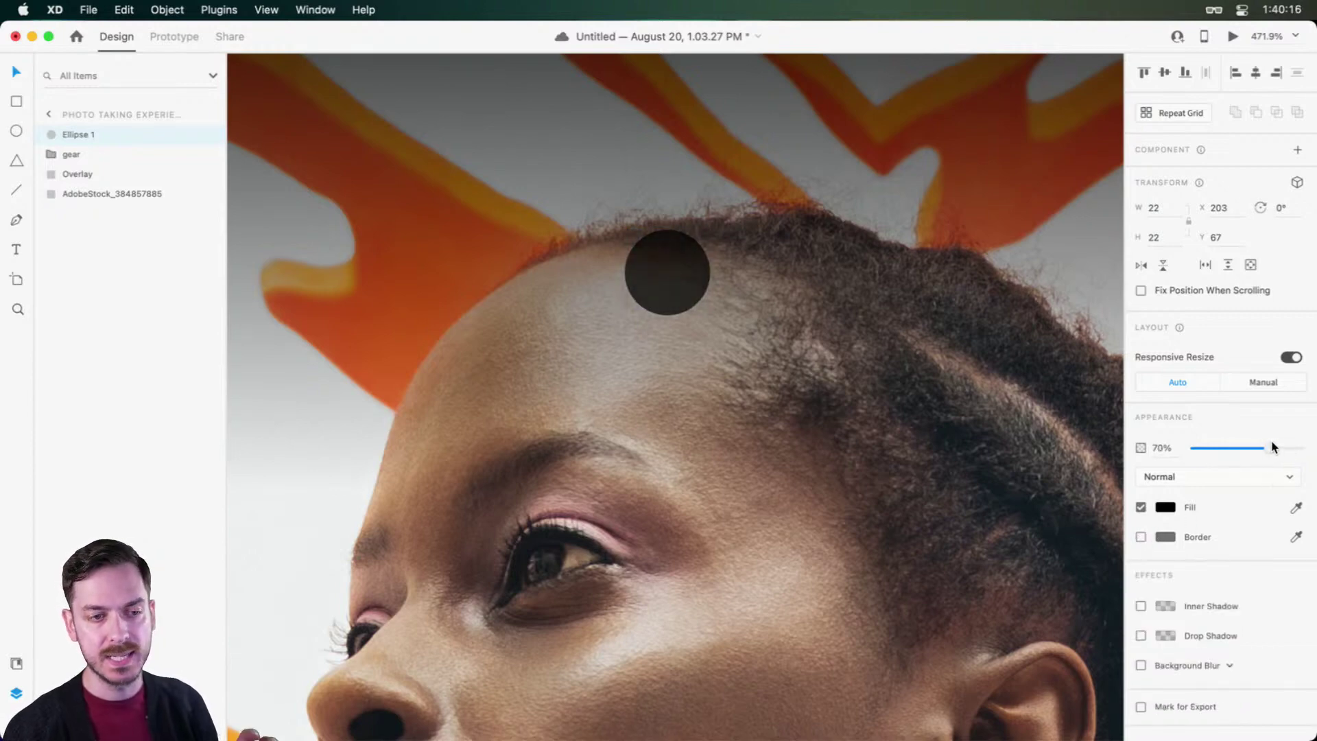
Step: Copy the Top to Bottom header's Arrow onto the circle, rotated -90° and scaled to about 4.2 × 8.4, and check it in the preview
scroll(628, 282, down, 5)
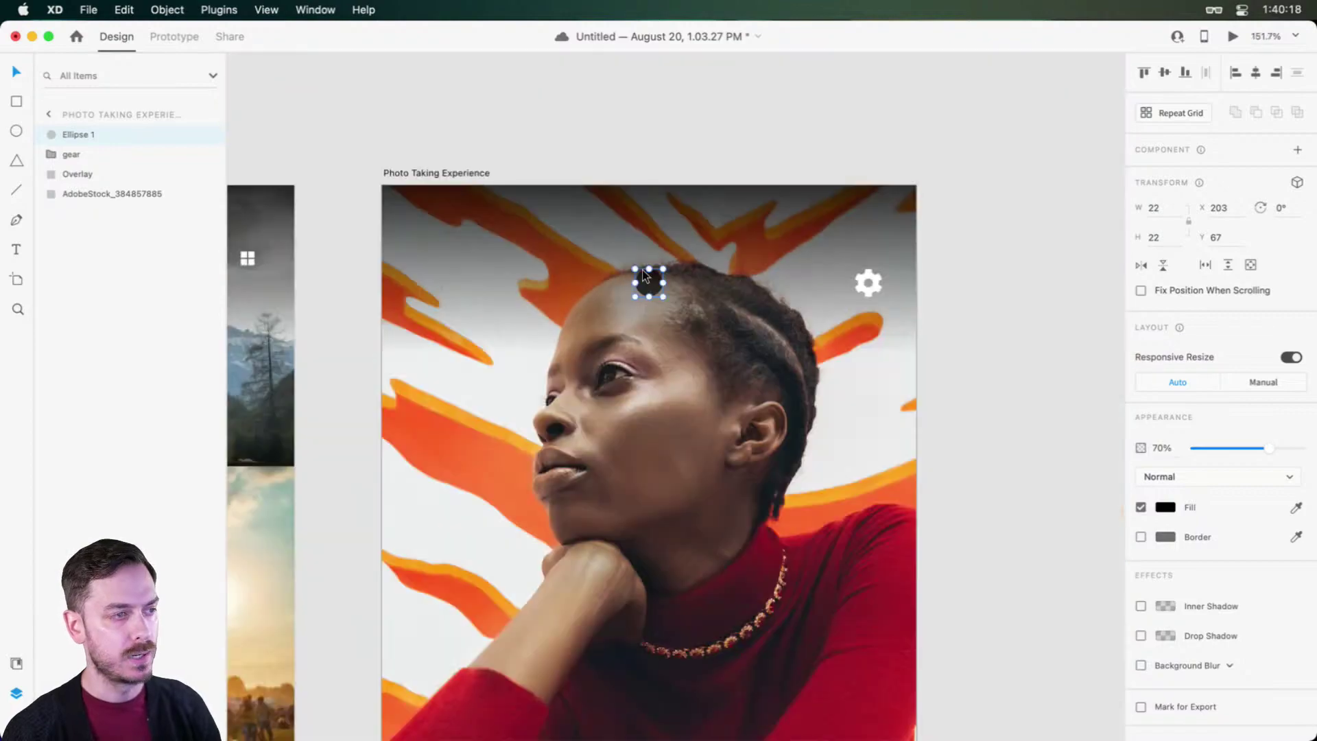
scroll(642, 270, left, 10)
super+click(857, 260)
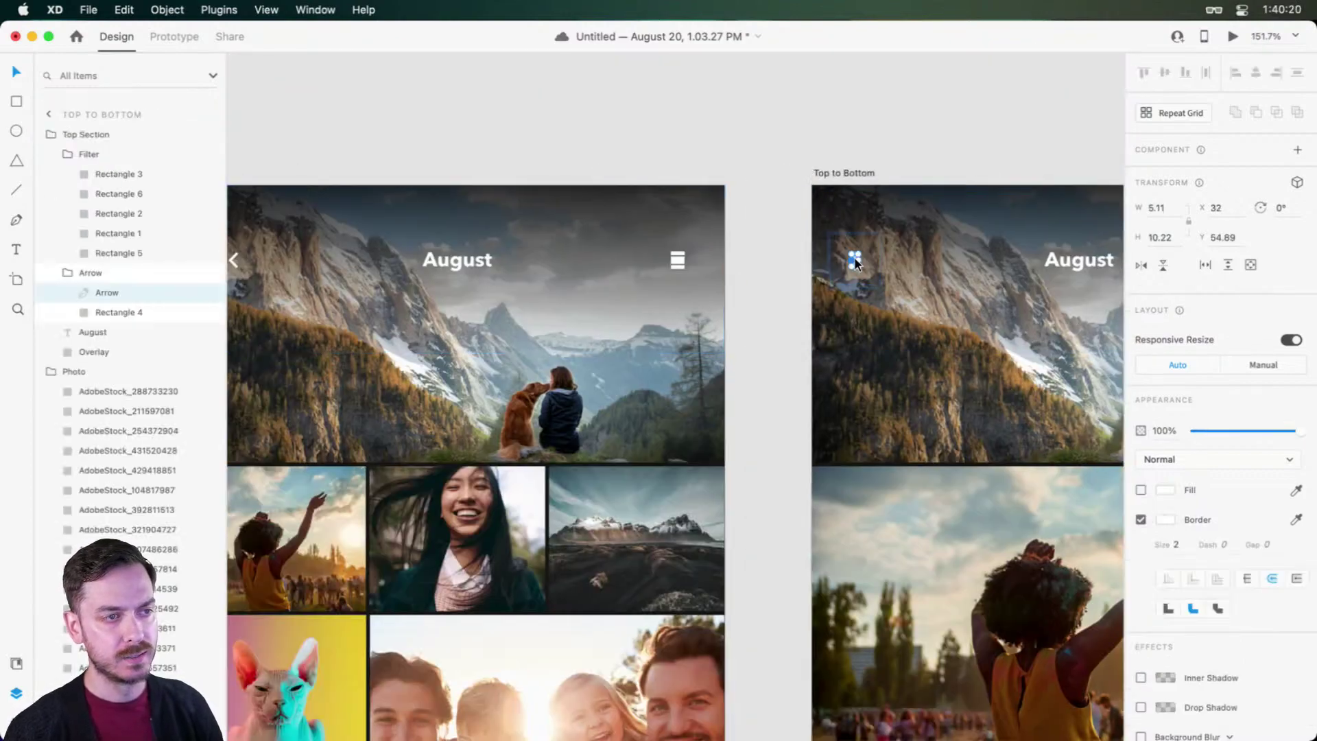
scroll(987, 278, right, 10)
scroll(789, 271, up, 5)
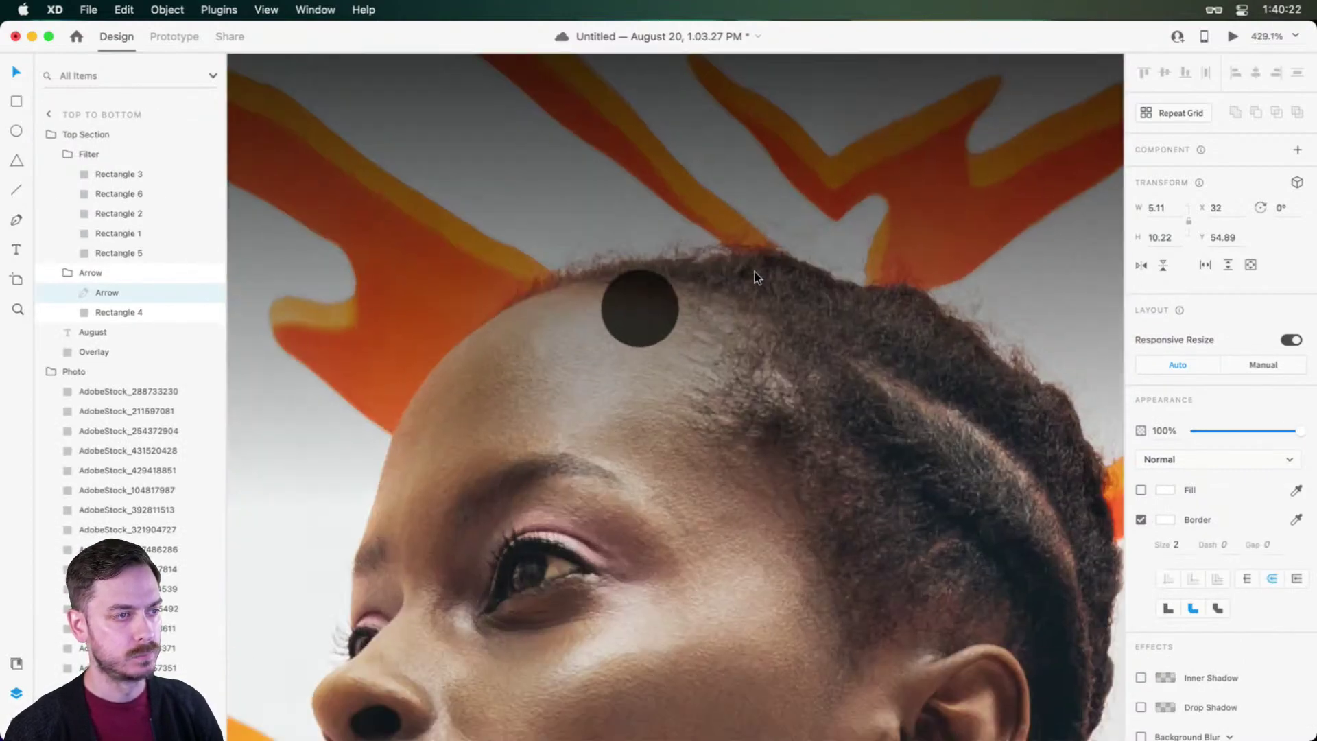
click(638, 305)
key(super+v)
drag(686, 422, 657, 306)
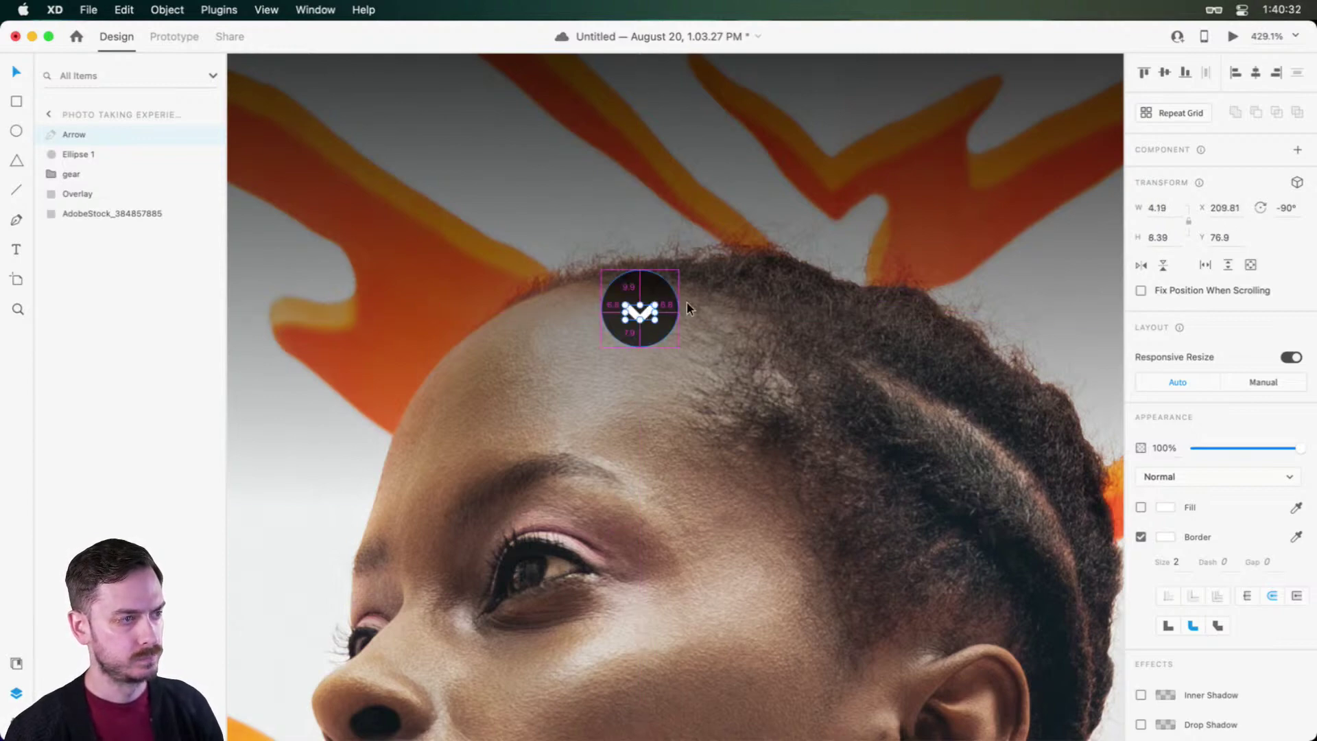
key(super+Return)
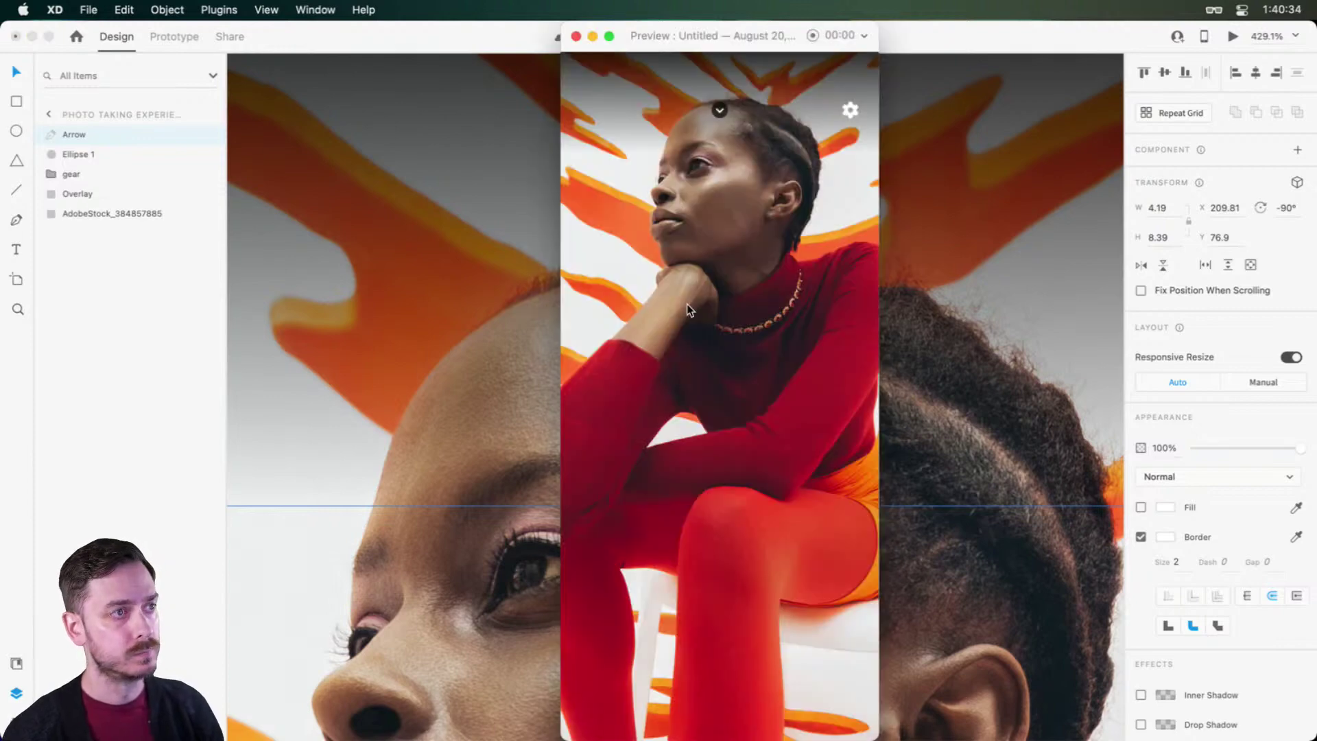
key(super+w)
scroll(686, 295, down, 5)
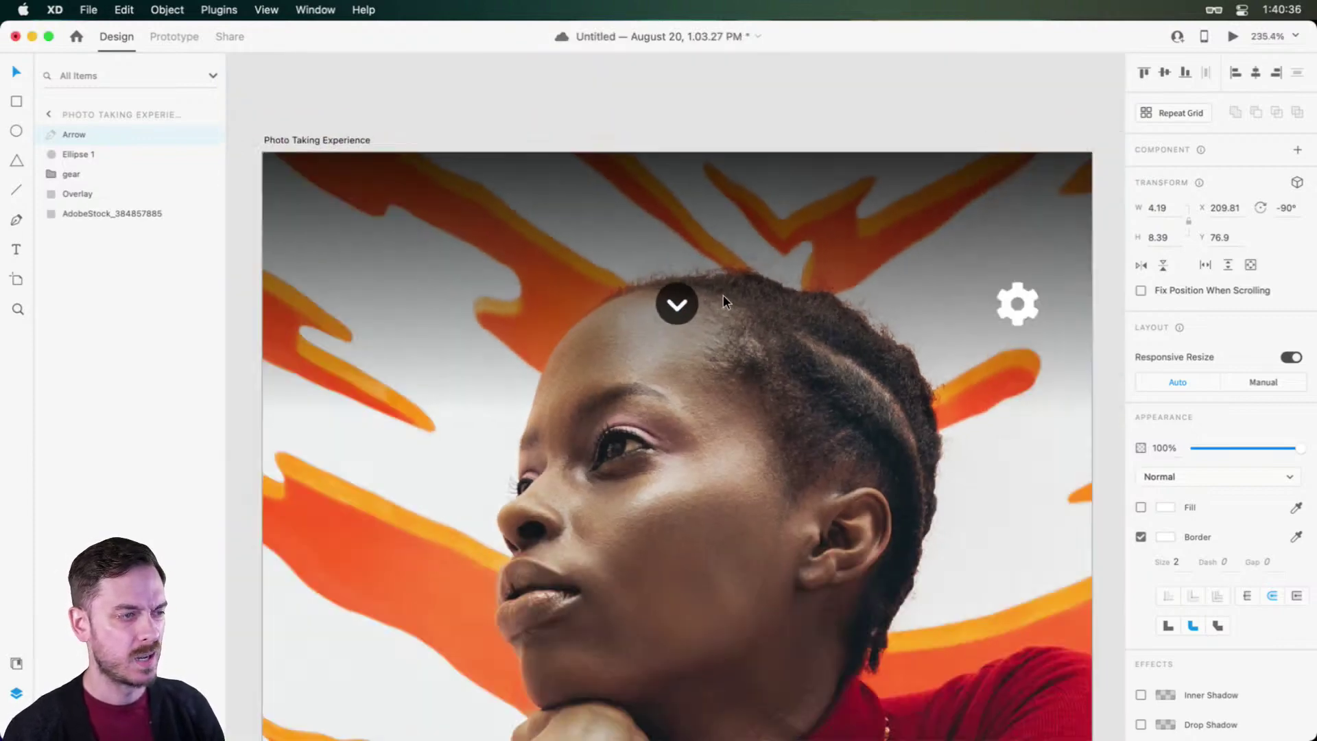
drag(718, 291, 733, 257)
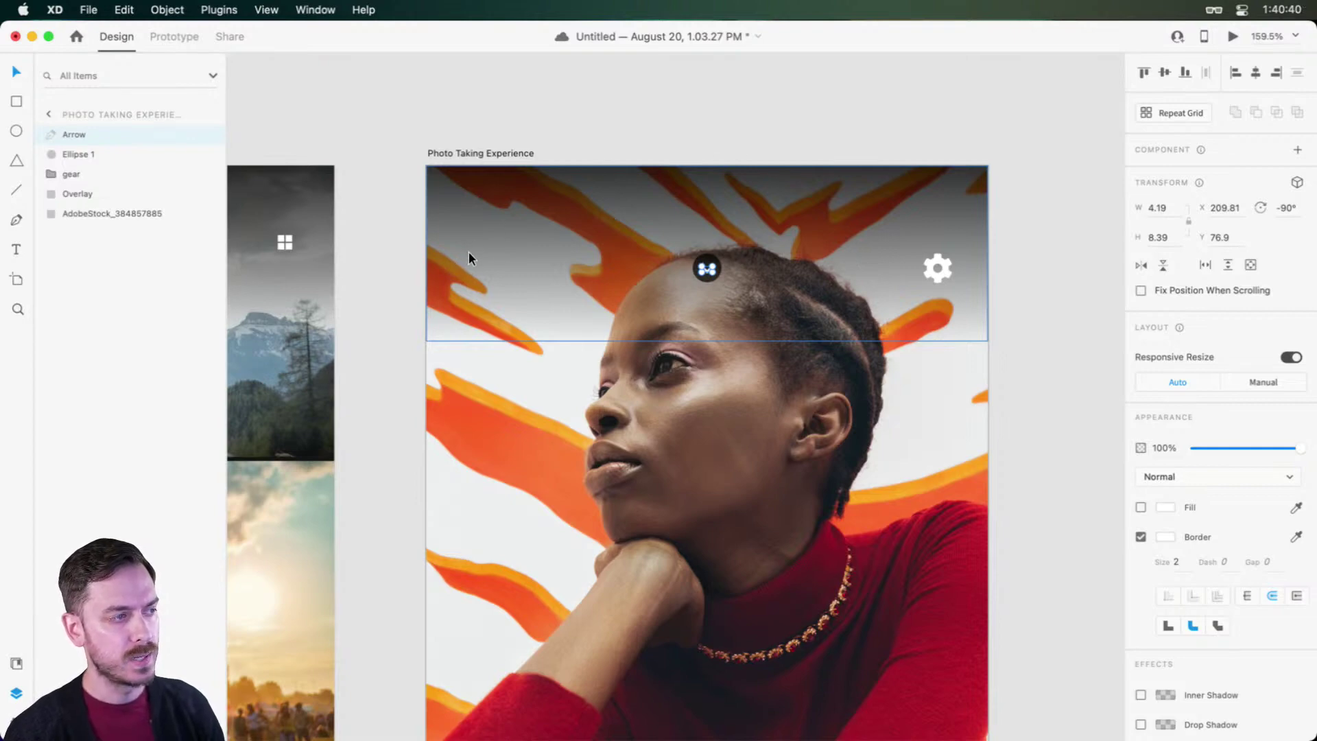
Step: Copy the Filter grid icon from the Top to Bottom header onto the Photo Taking Experience artboard at Y 58, level with the arrow circle
scroll(707, 269, up, 3)
scroll(708, 275, left, 3)
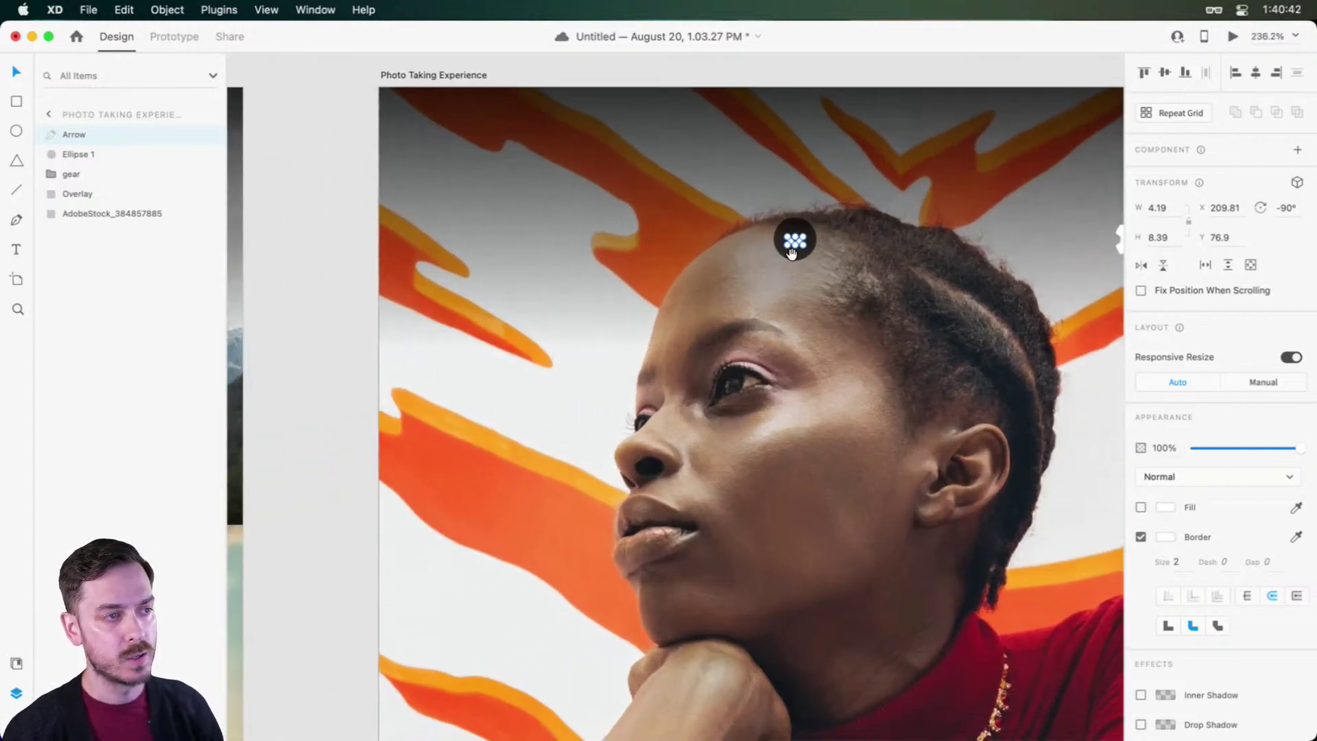
scroll(532, 305, left, 6)
click(402, 206)
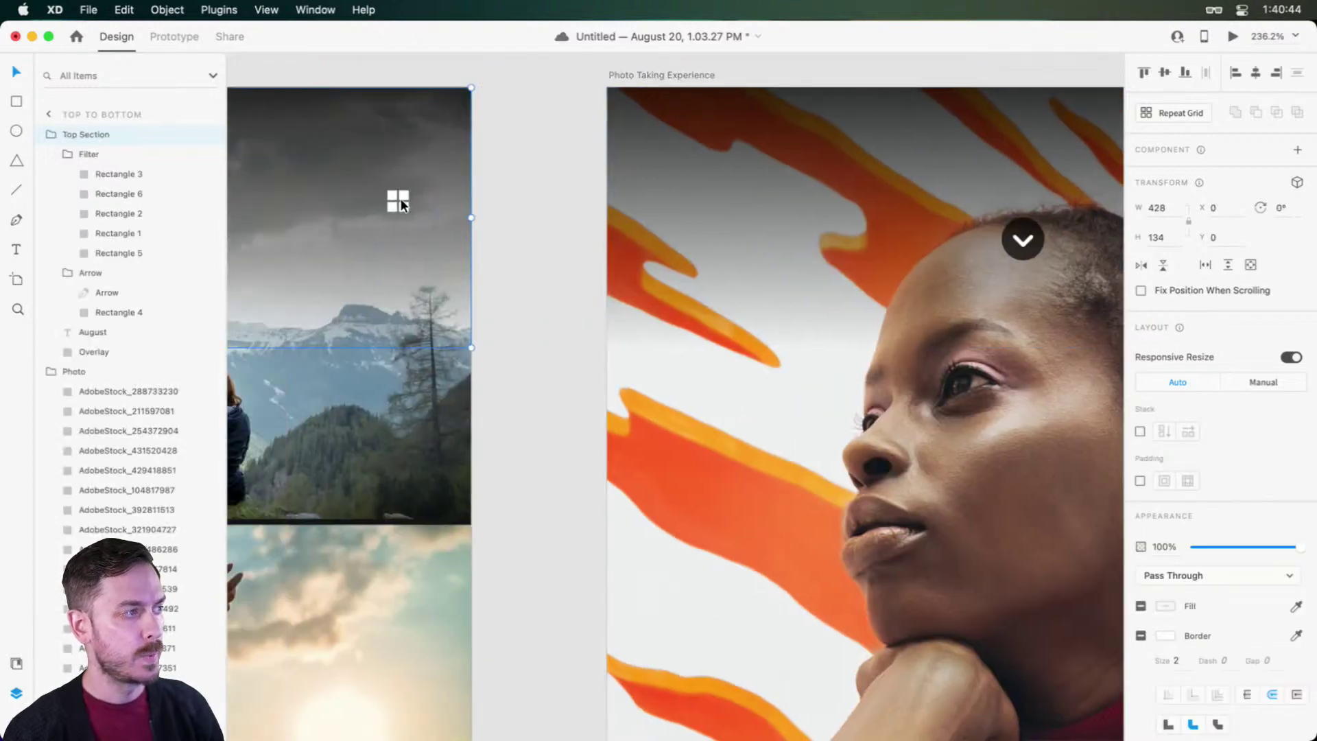
double_click(403, 206)
click(803, 228)
scroll(803, 229, right, 5)
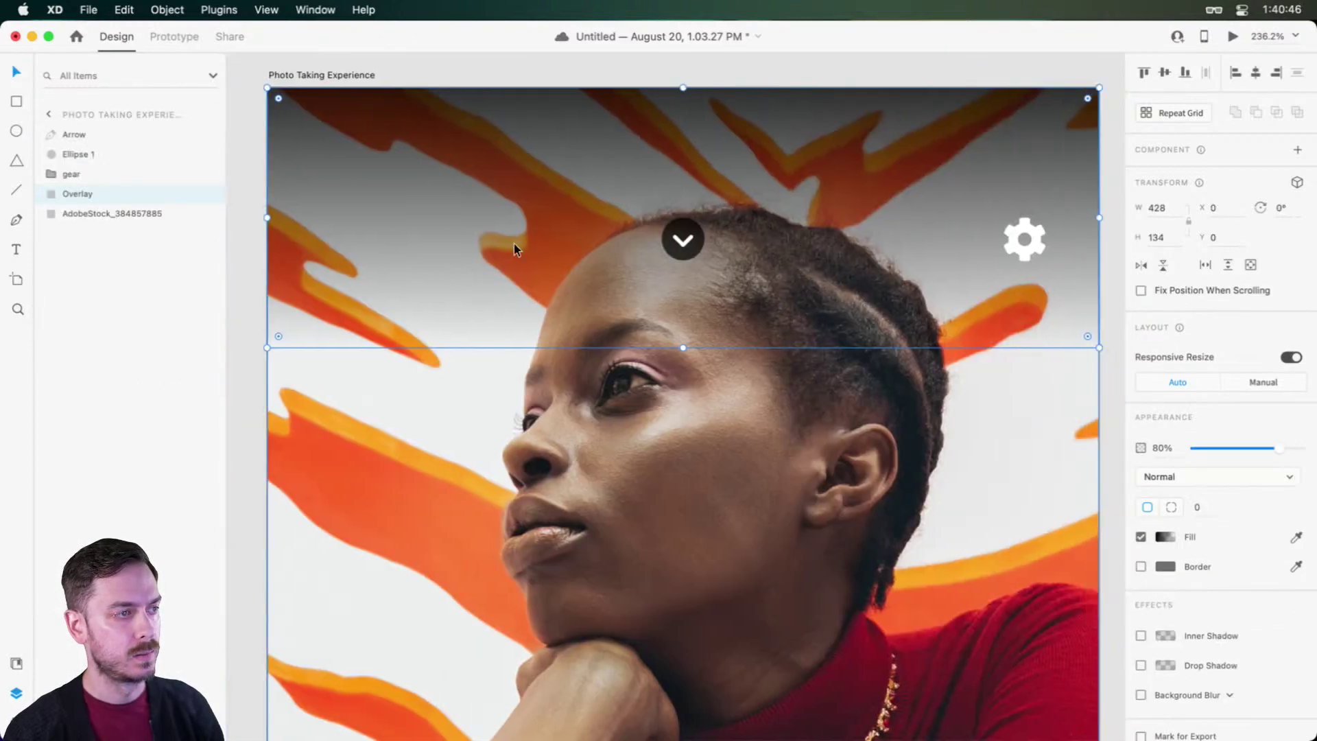
key(super+v)
drag(1034, 192, 340, 196)
scroll(434, 207, left, 3)
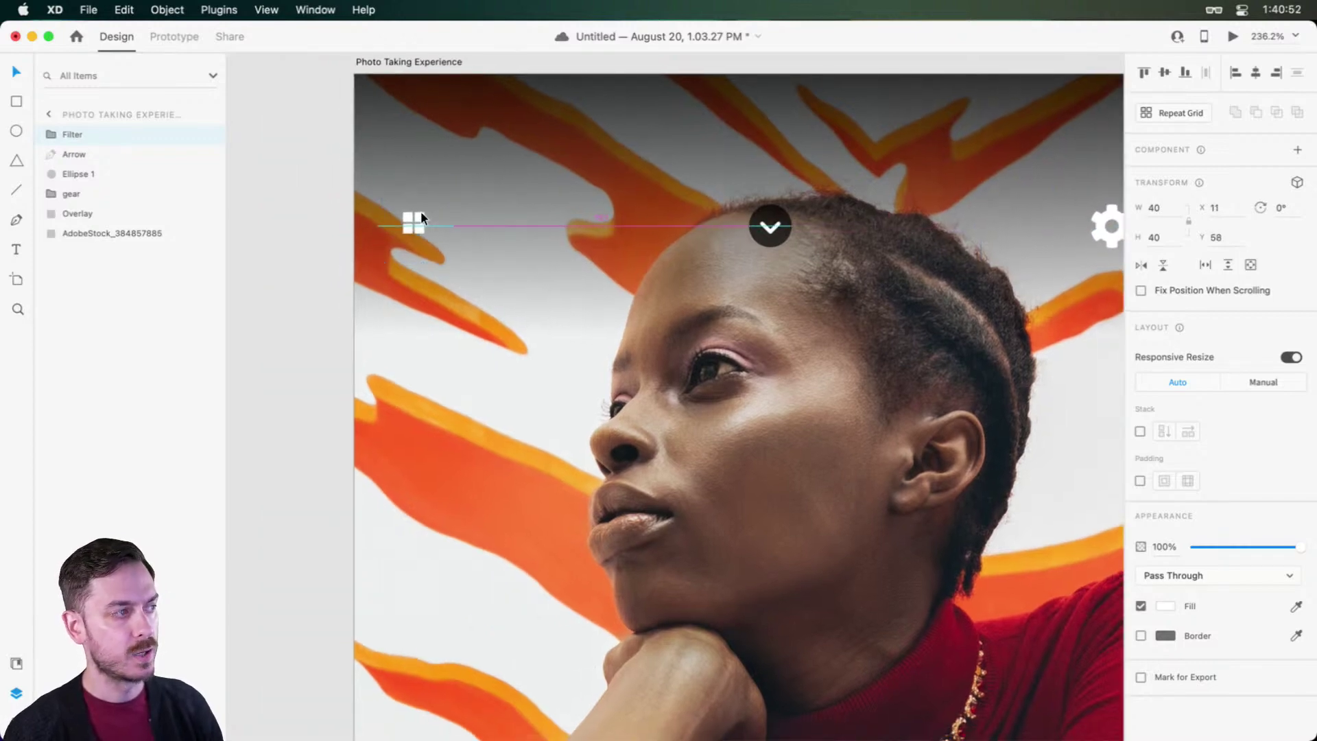
Step: Nudge the gear icon on the Photo Taking Experience artboard to X 381.7, Y 69.82
scroll(630, 228, right, 5)
click(919, 254)
drag(918, 253, 919, 252)
scroll(908, 269, down, 5)
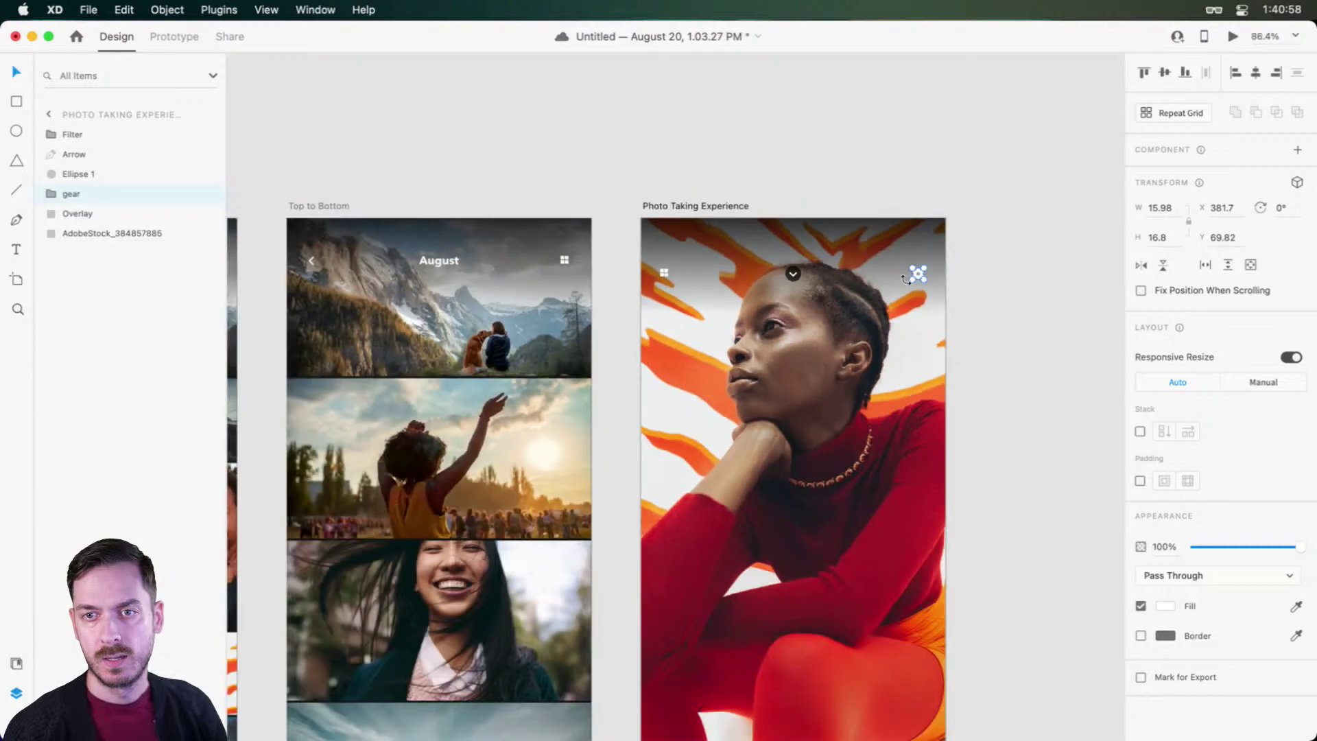
scroll(808, 273, up, 2)
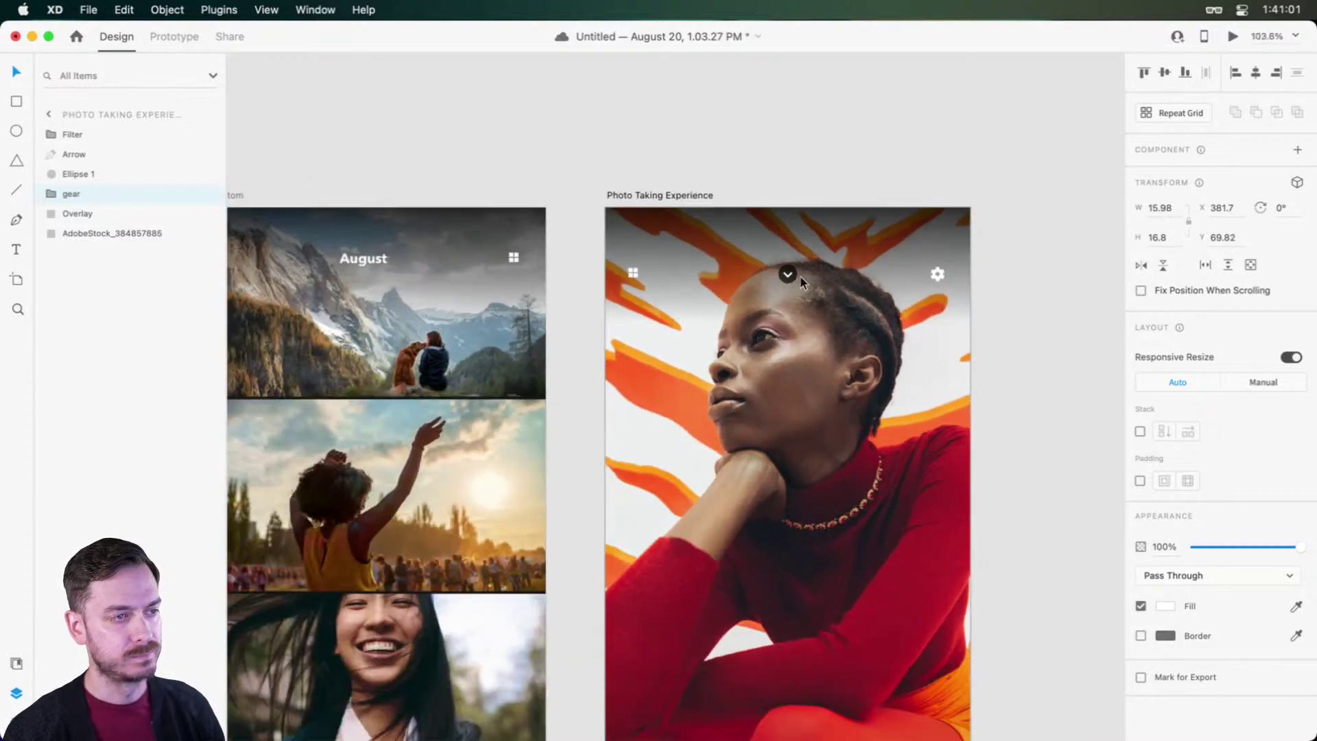
Step: Examine the size and alignment of the circle, gear and Filter icons on the Photo Taking Experience artboard
click(790, 275)
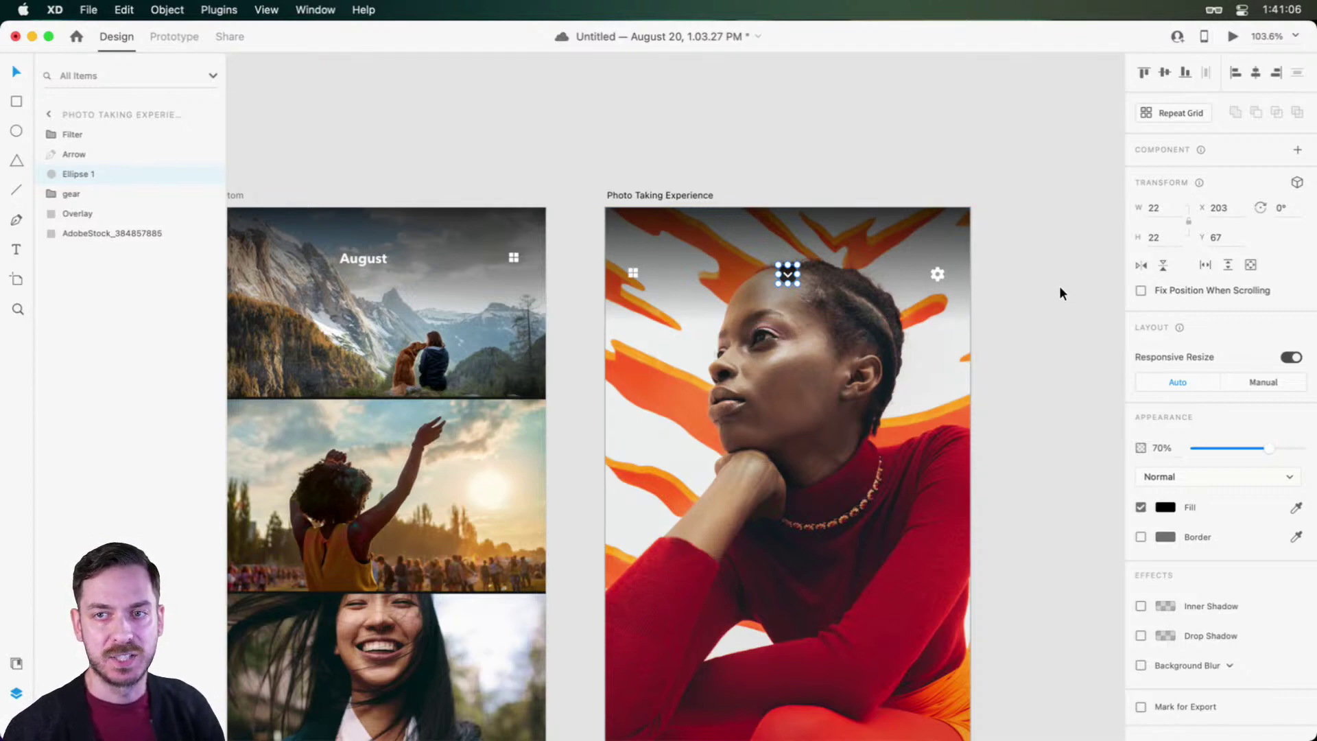
scroll(1059, 285, down, 5)
scroll(1014, 381, down, 5)
click(998, 278)
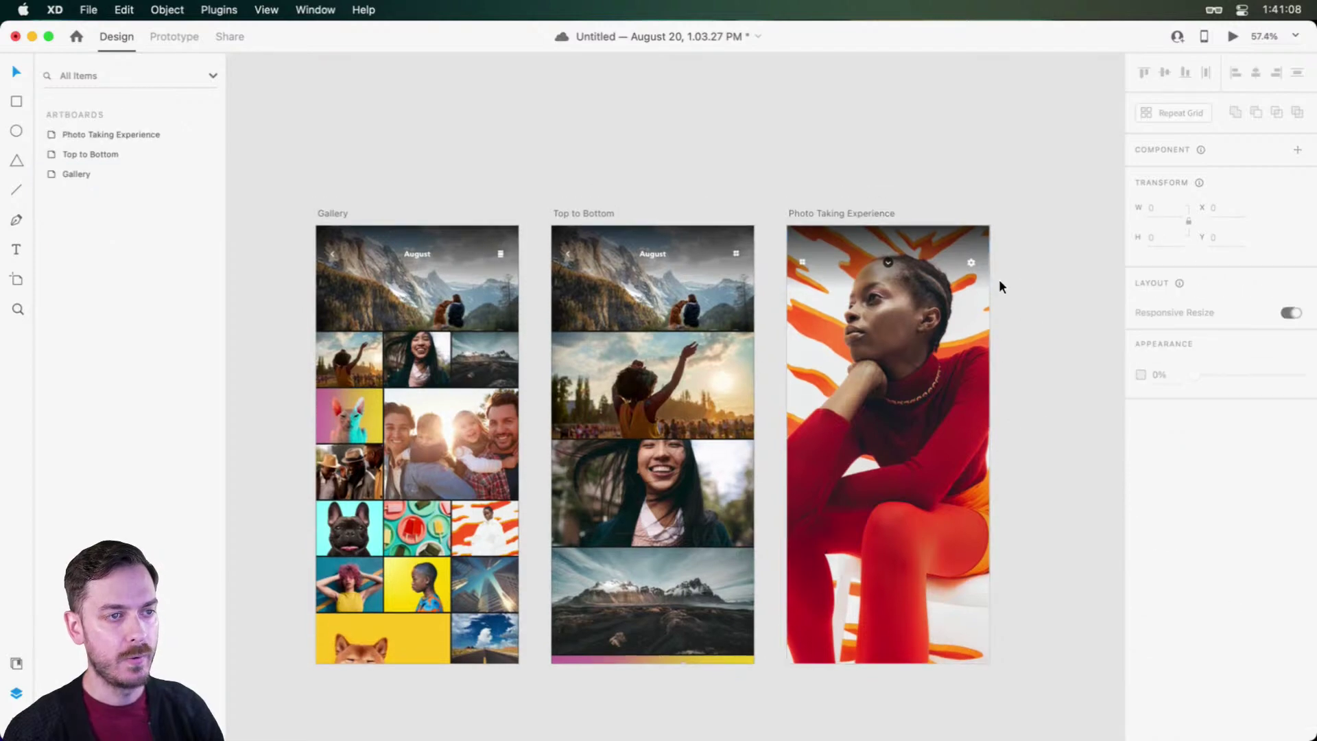
scroll(756, 248, up, 10)
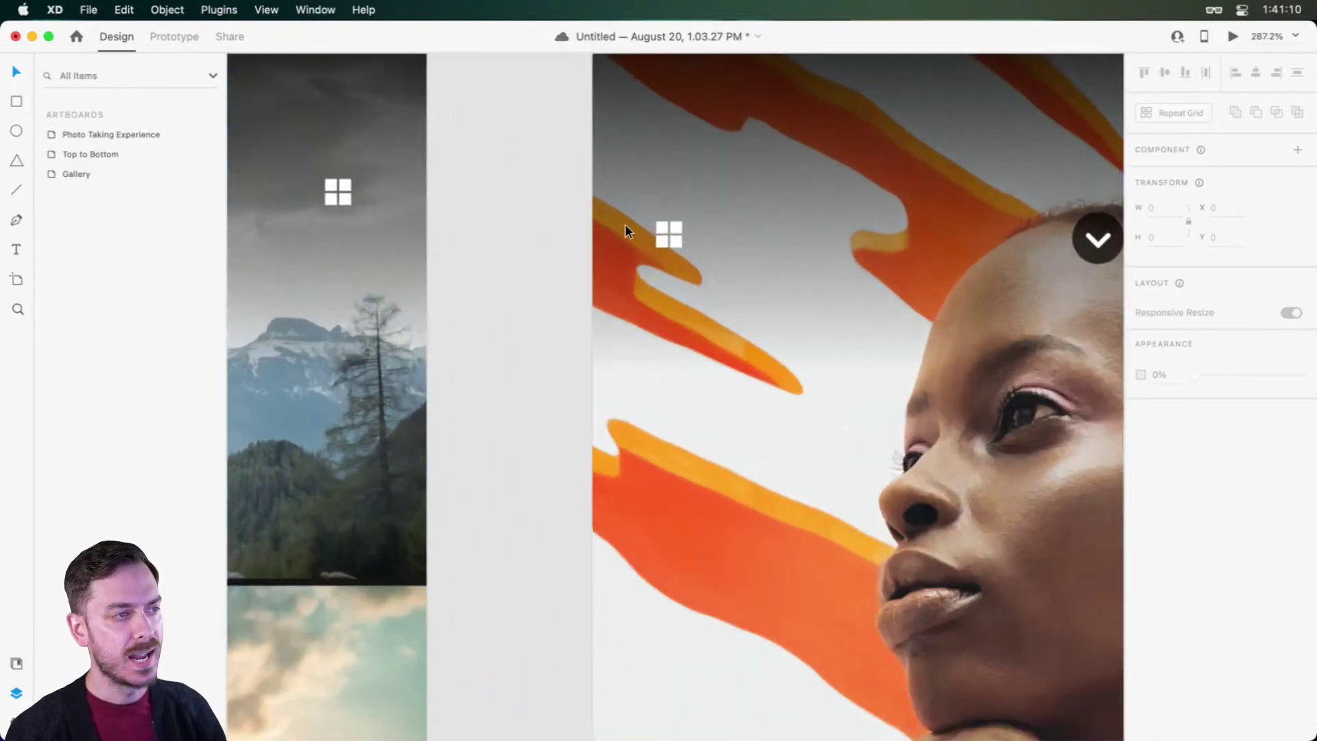
click(664, 225)
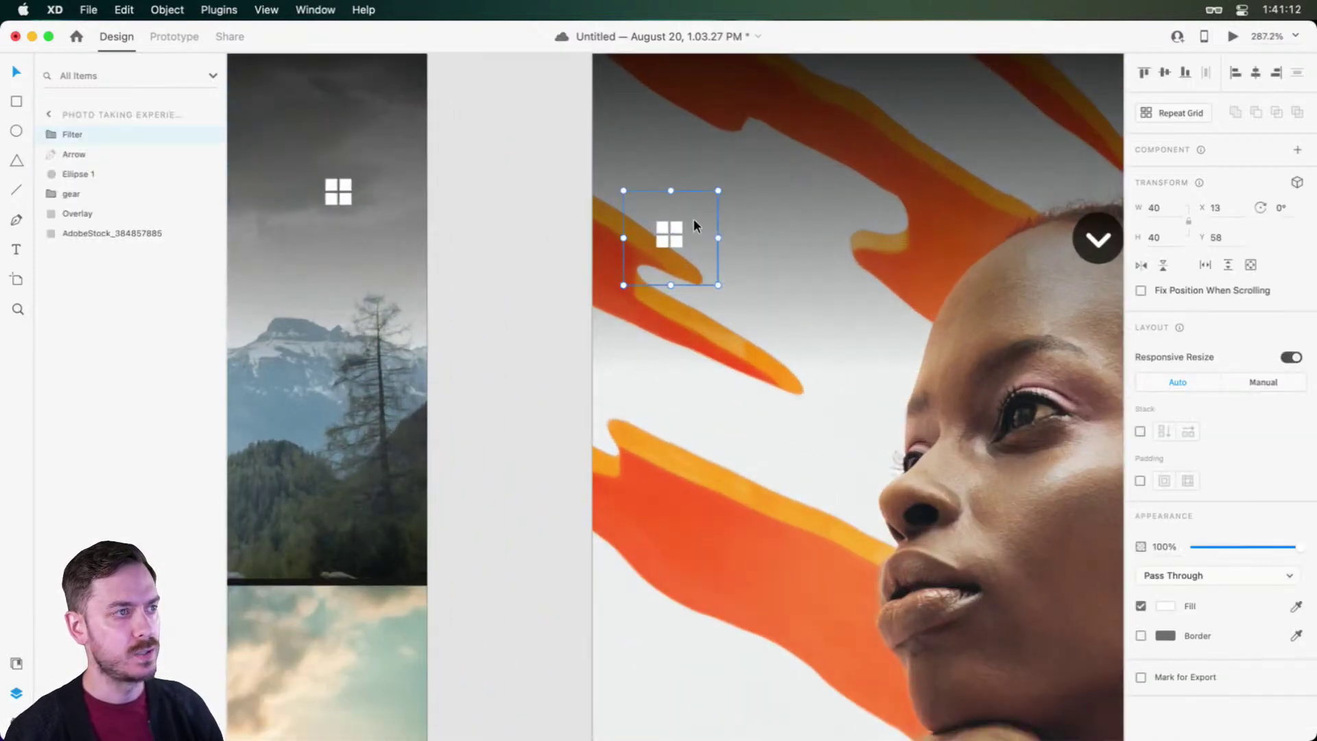
key(super+Return)
key(super+w)
key(super+0)
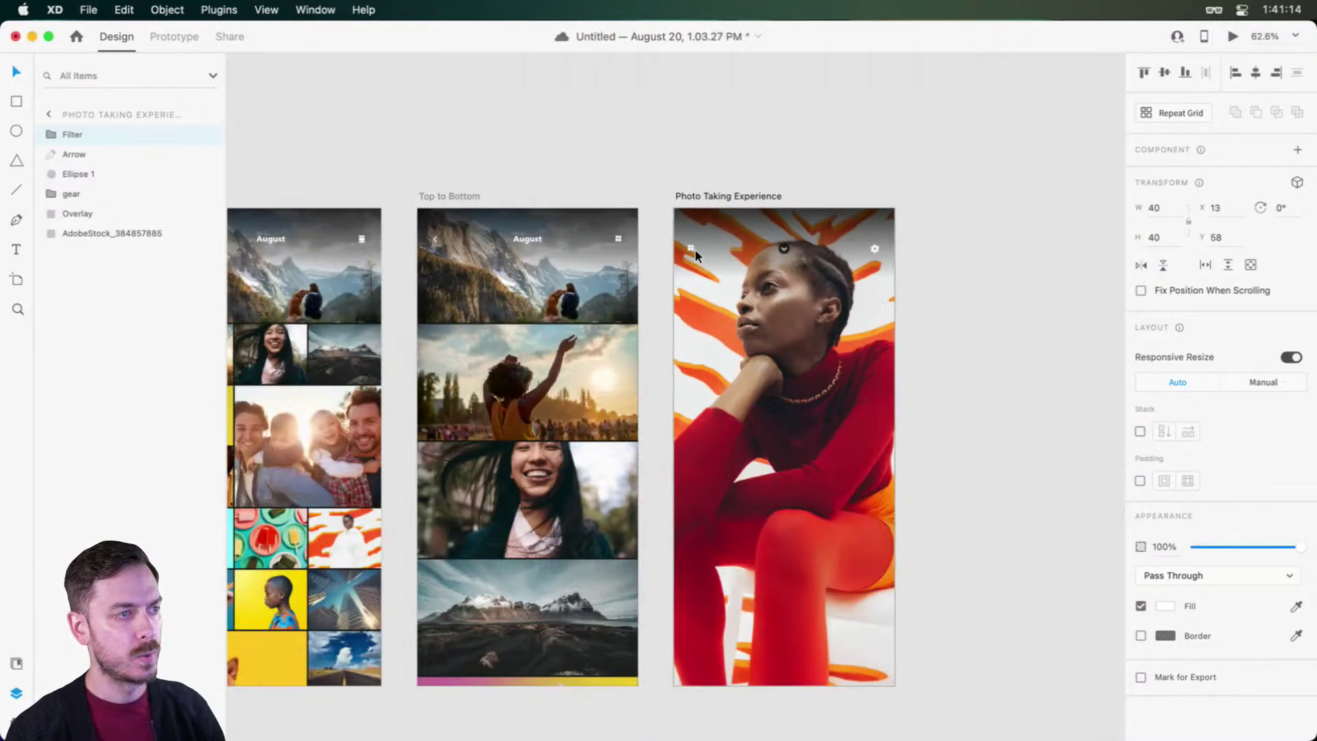
Step: Enlarge the four squares of the Filter icon in the Top to Bottom header to 6 × 6 each
scroll(542, 239, up, 5)
double_click(477, 238)
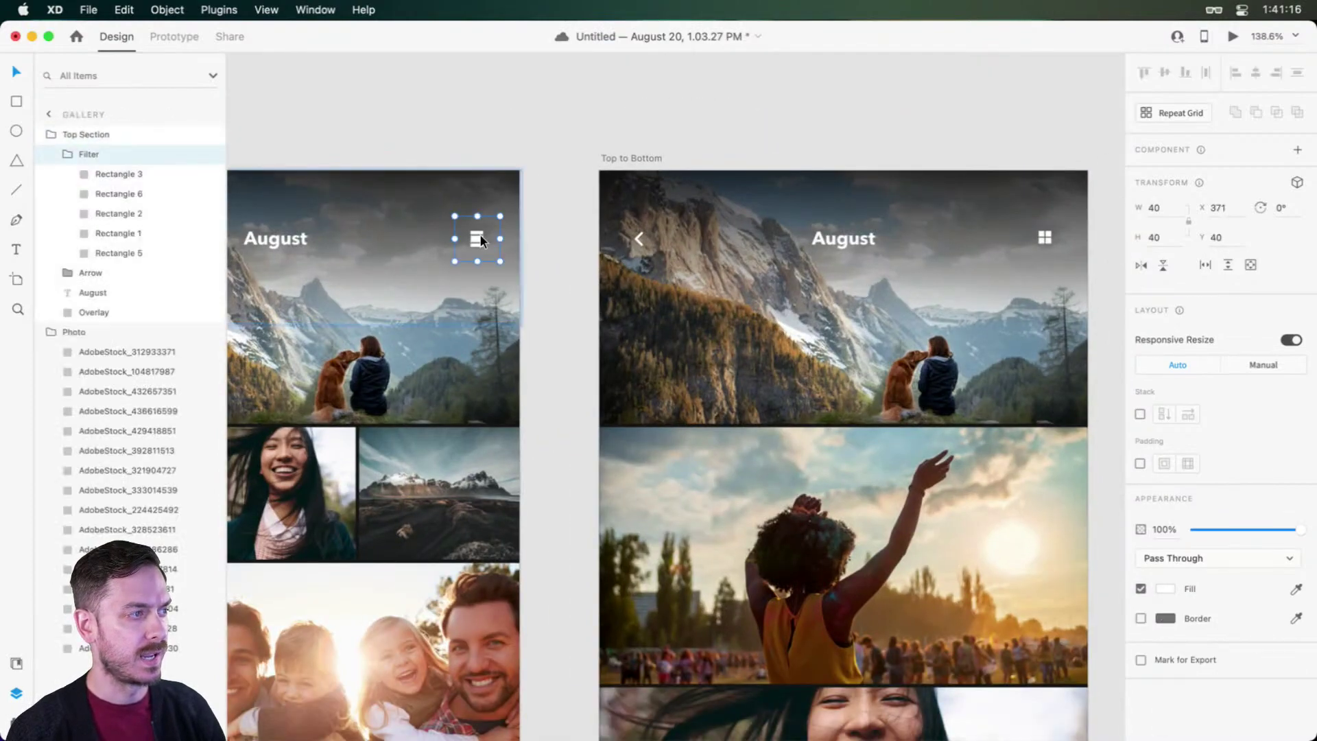
scroll(850, 240, right, 5)
scroll(771, 237, up, 5)
double_click(754, 234)
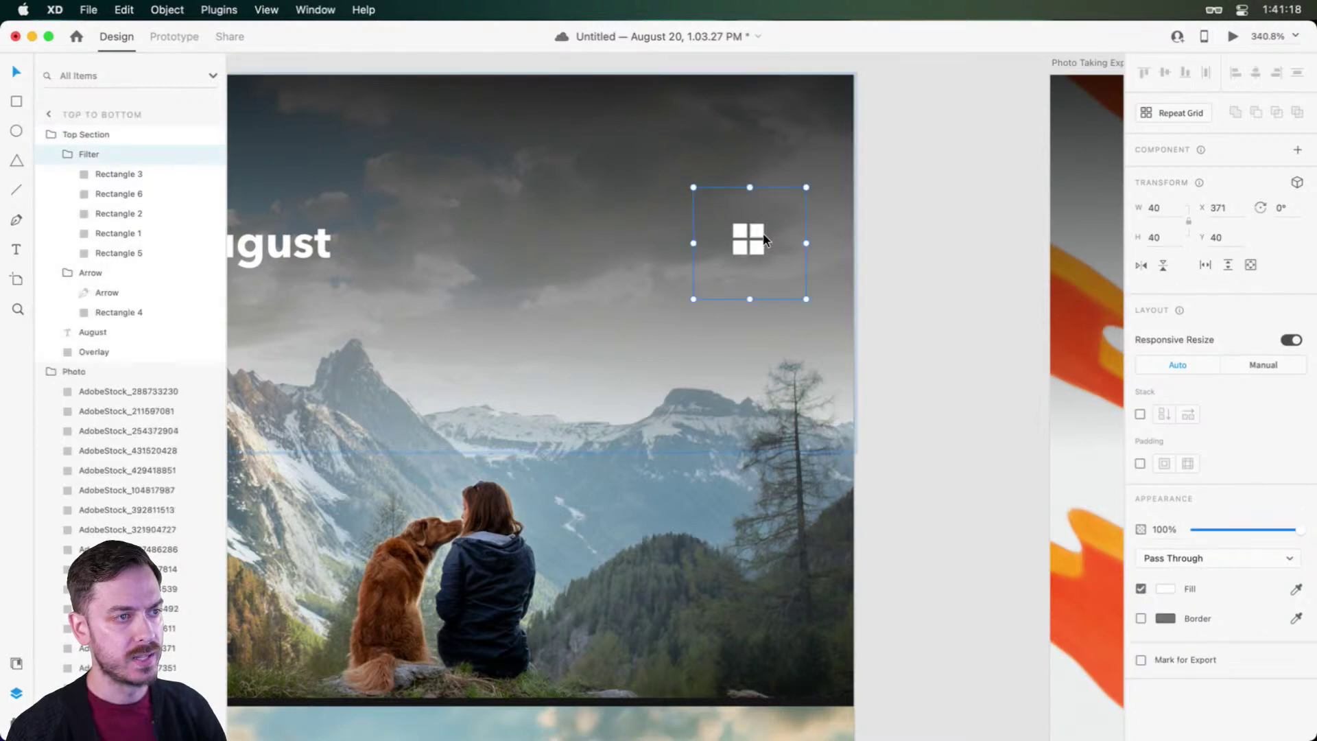
double_click(757, 231)
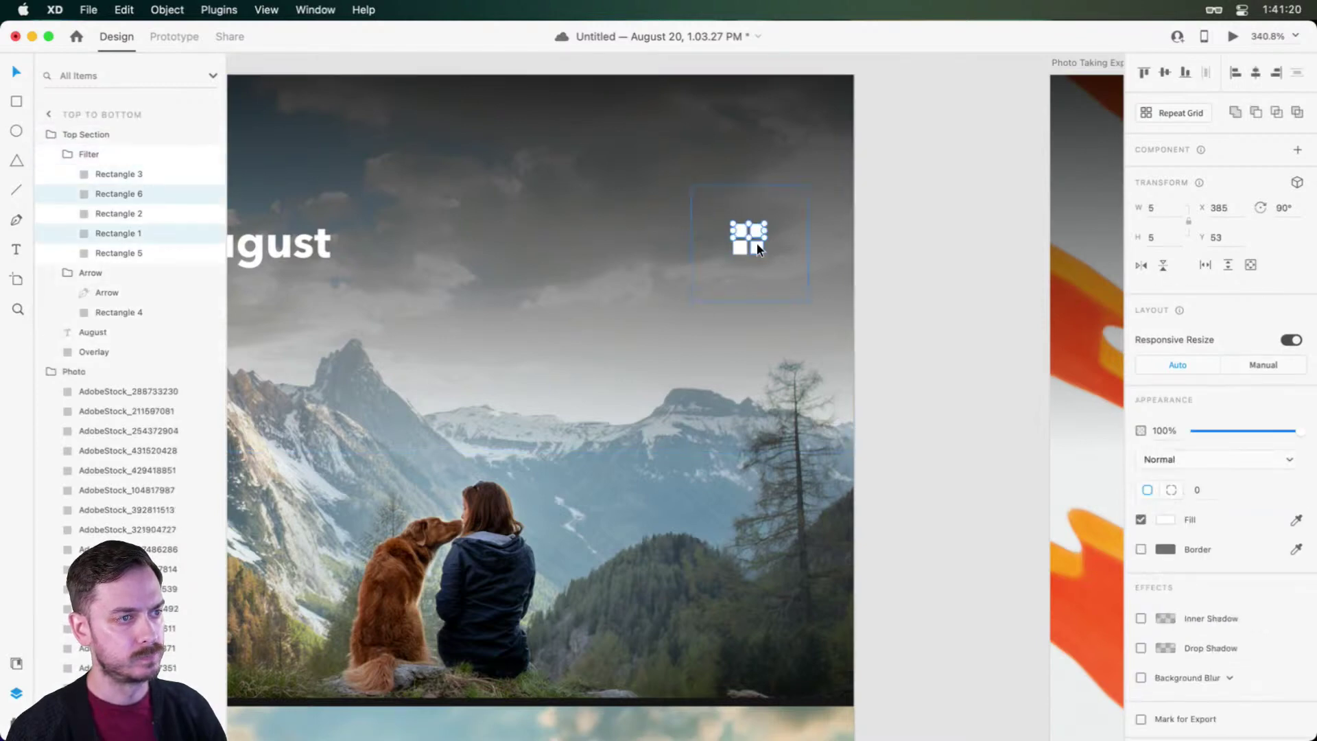
click(757, 245)
shift+click(740, 245)
shift+click(739, 228)
shift+click(751, 224)
drag(766, 256, 769, 257)
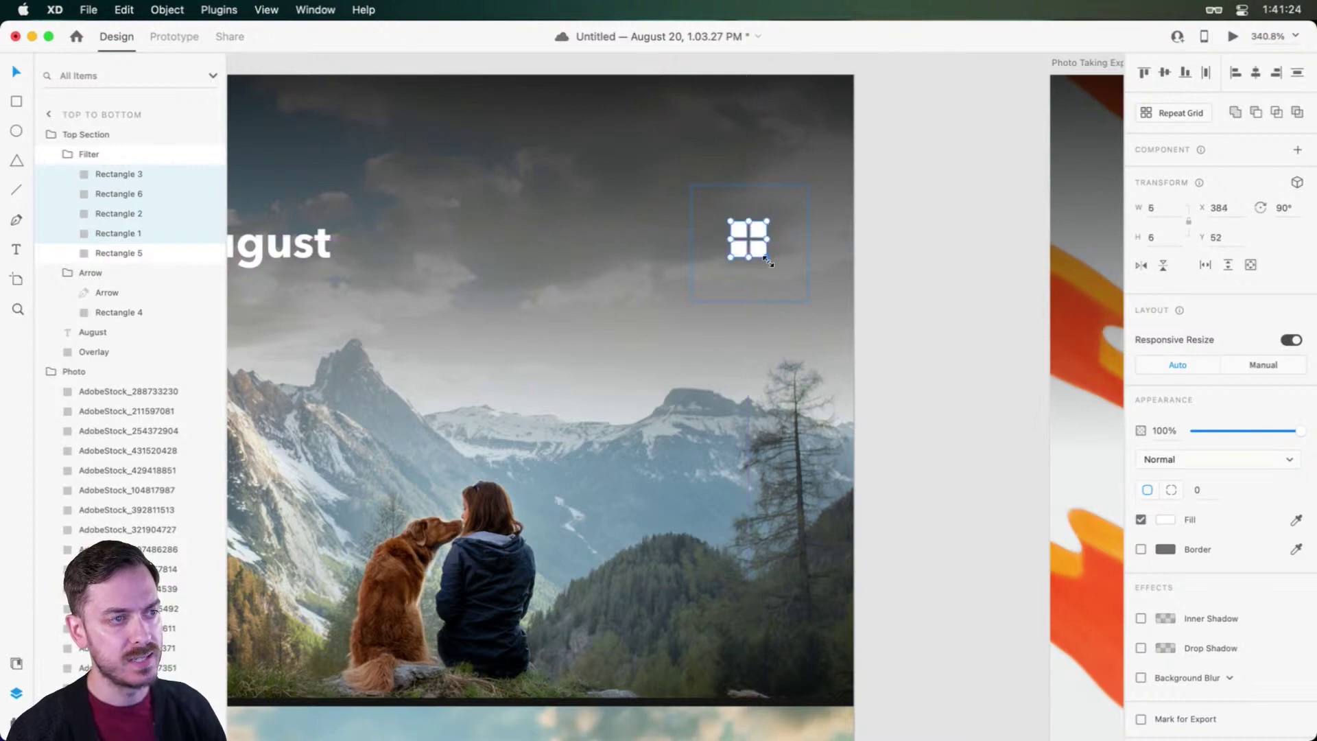
Step: Replace the Photo Taking Experience Filter icon with a copy of the enlarged Top to Bottom one, positioned at X 12, Y 59
scroll(769, 257, down, 10)
scroll(778, 261, up, 5)
key(Escape)
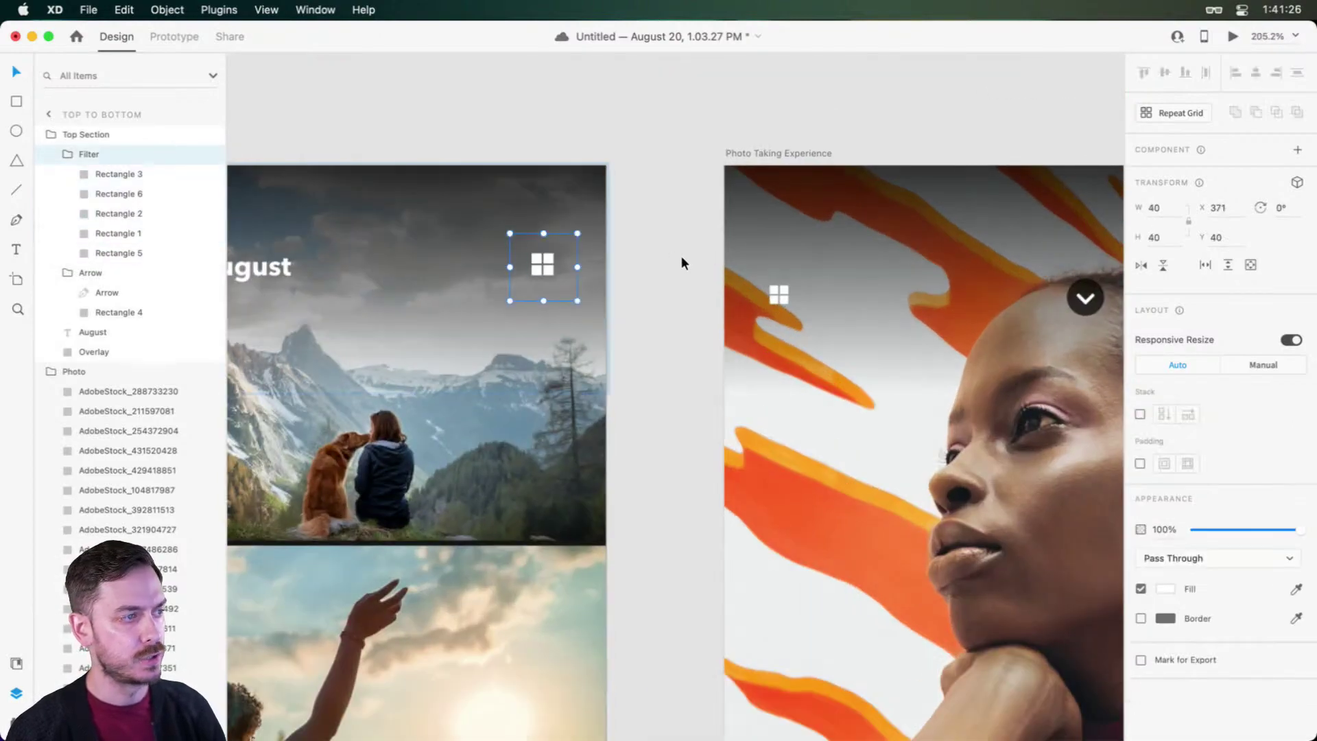
scroll(628, 271, right, 3)
scroll(567, 268, up, 5)
click(549, 339)
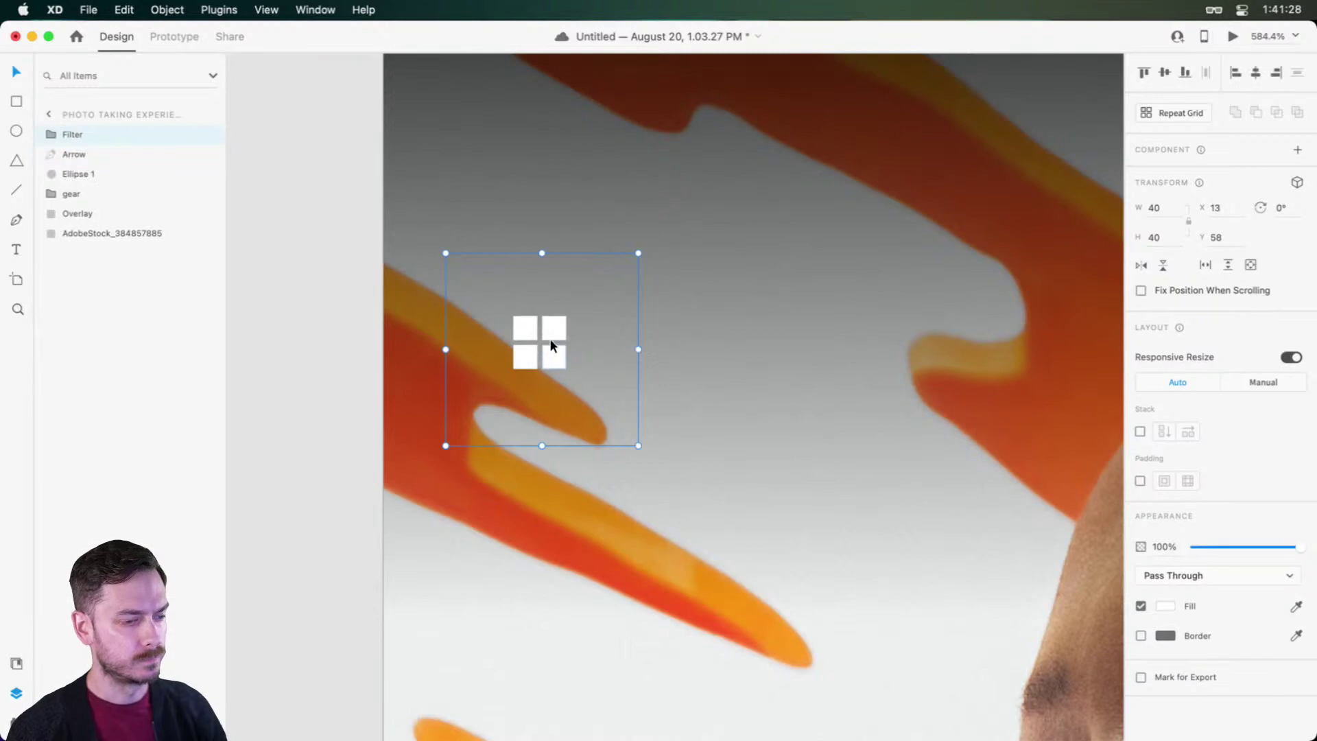
key(cmd+v)
click(563, 323)
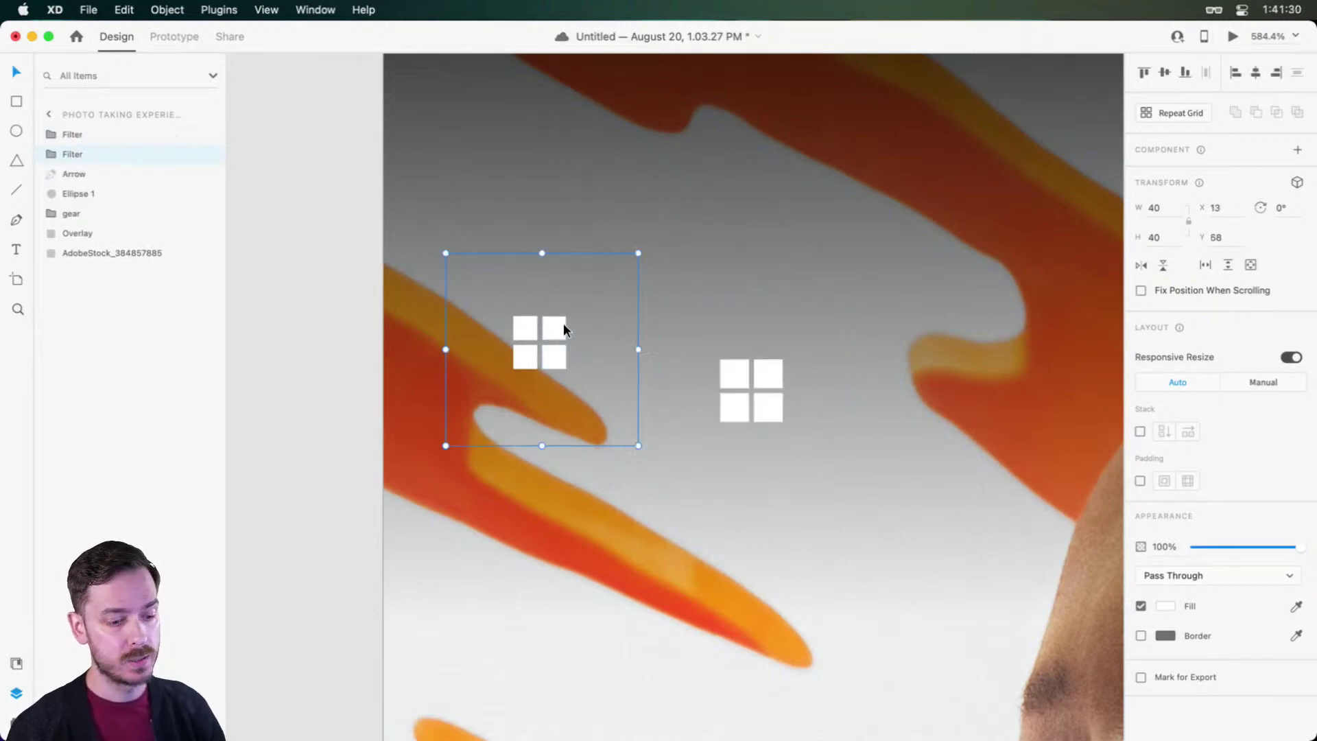
key(Delete)
drag(778, 381, 517, 310)
scroll(516, 302, down, 5)
scroll(685, 274, down, 5)
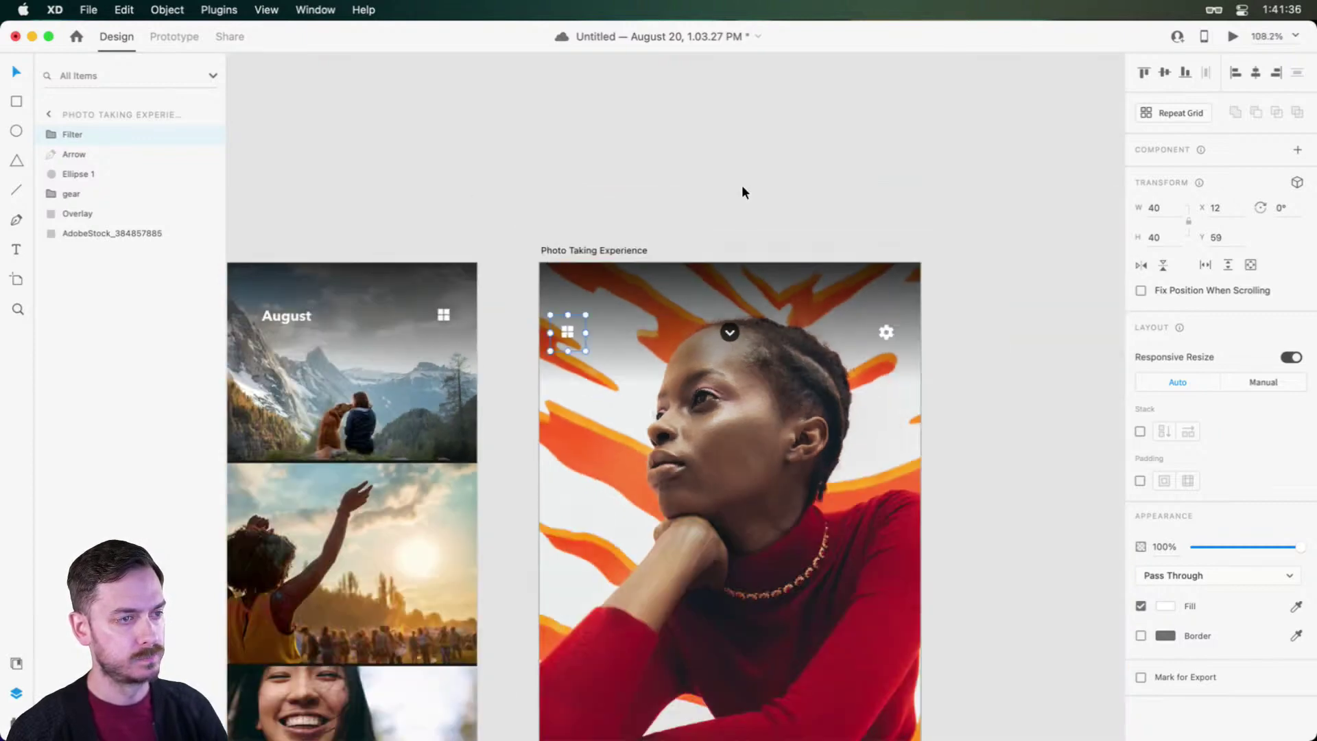
Step: Look over the Photo Taking Experience artboard from its header controls down to the empty area at its lower edge
click(981, 154)
scroll(994, 438, down, 2)
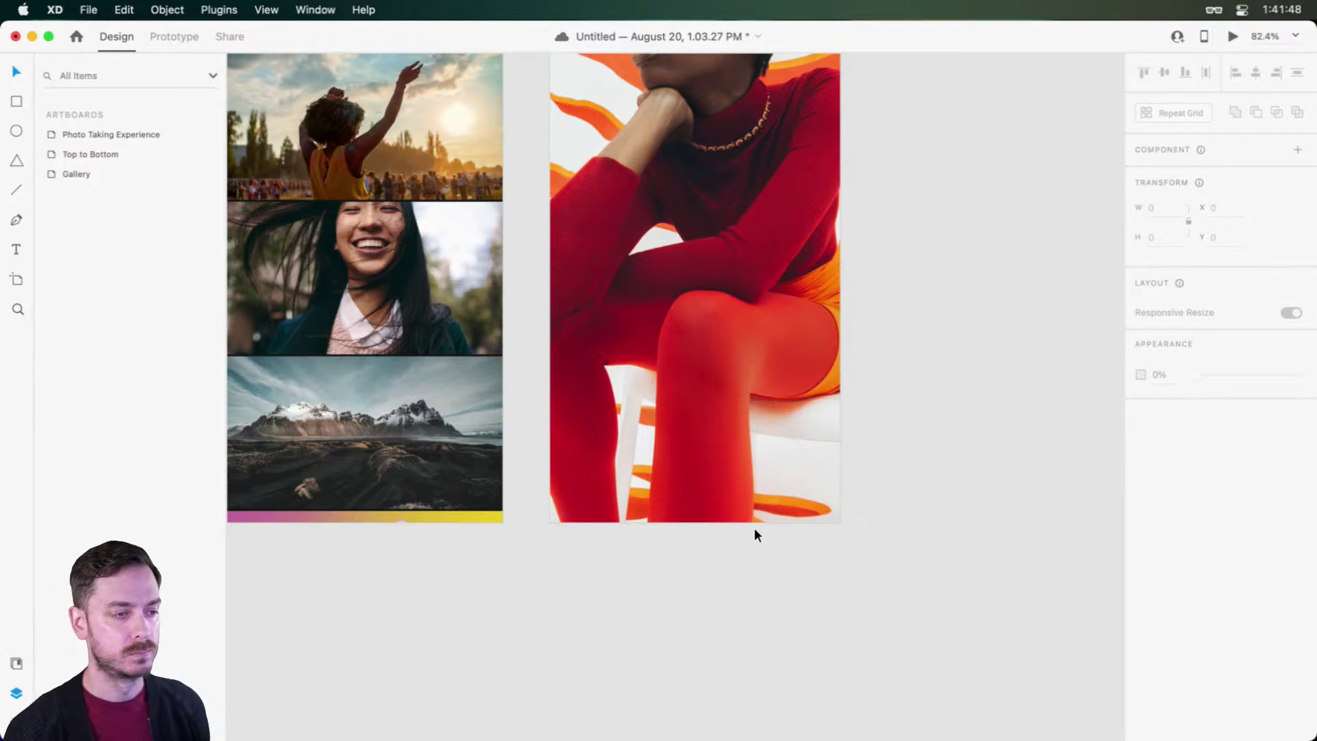
scroll(792, 410, up, 5)
scroll(571, 415, up, 3)
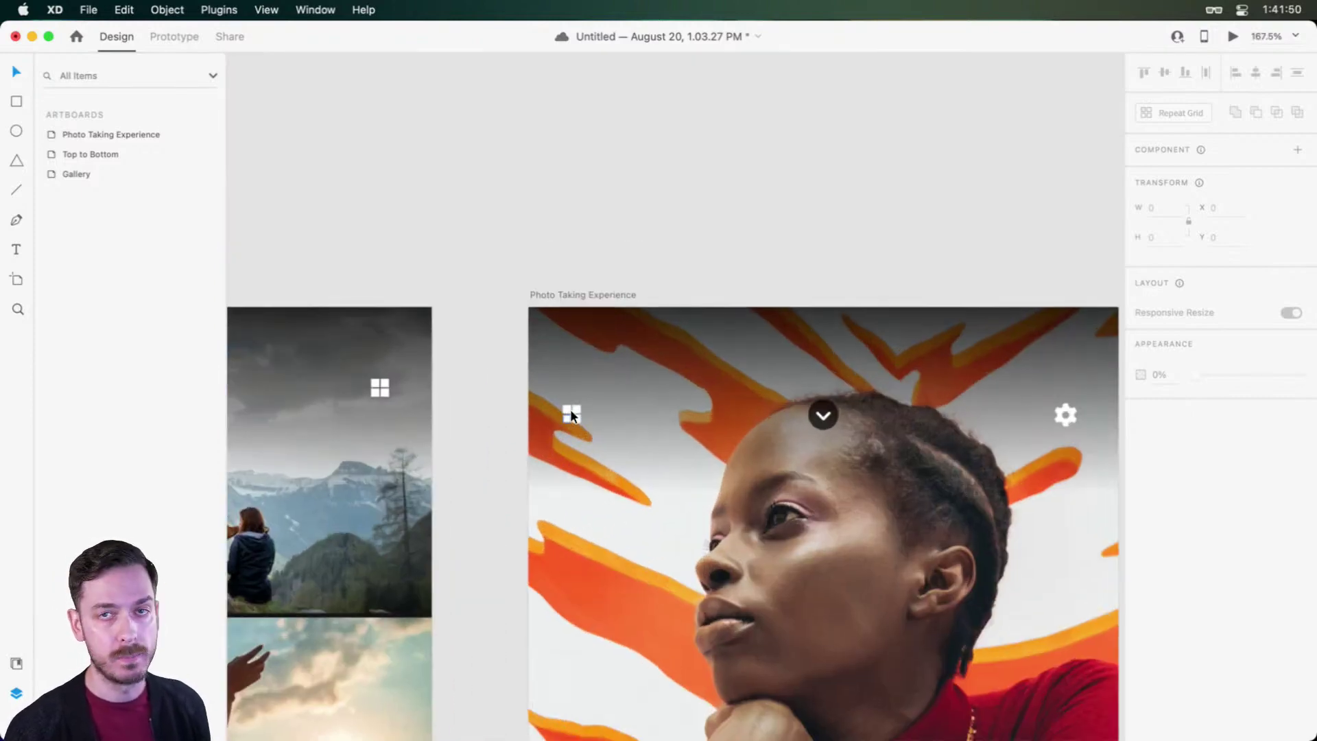
scroll(572, 415, down, 3)
scroll(752, 554, down, 1)
scroll(752, 554, down, 9)
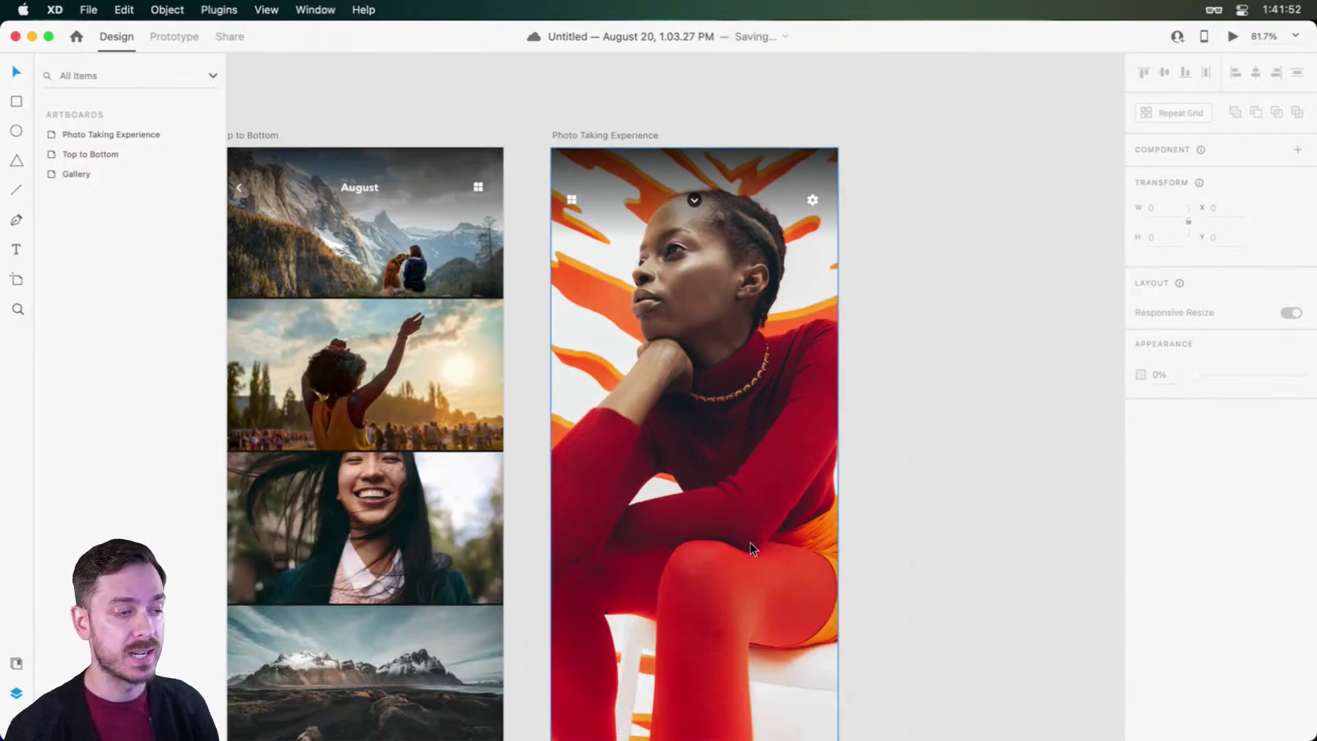
scroll(752, 544, up, 1)
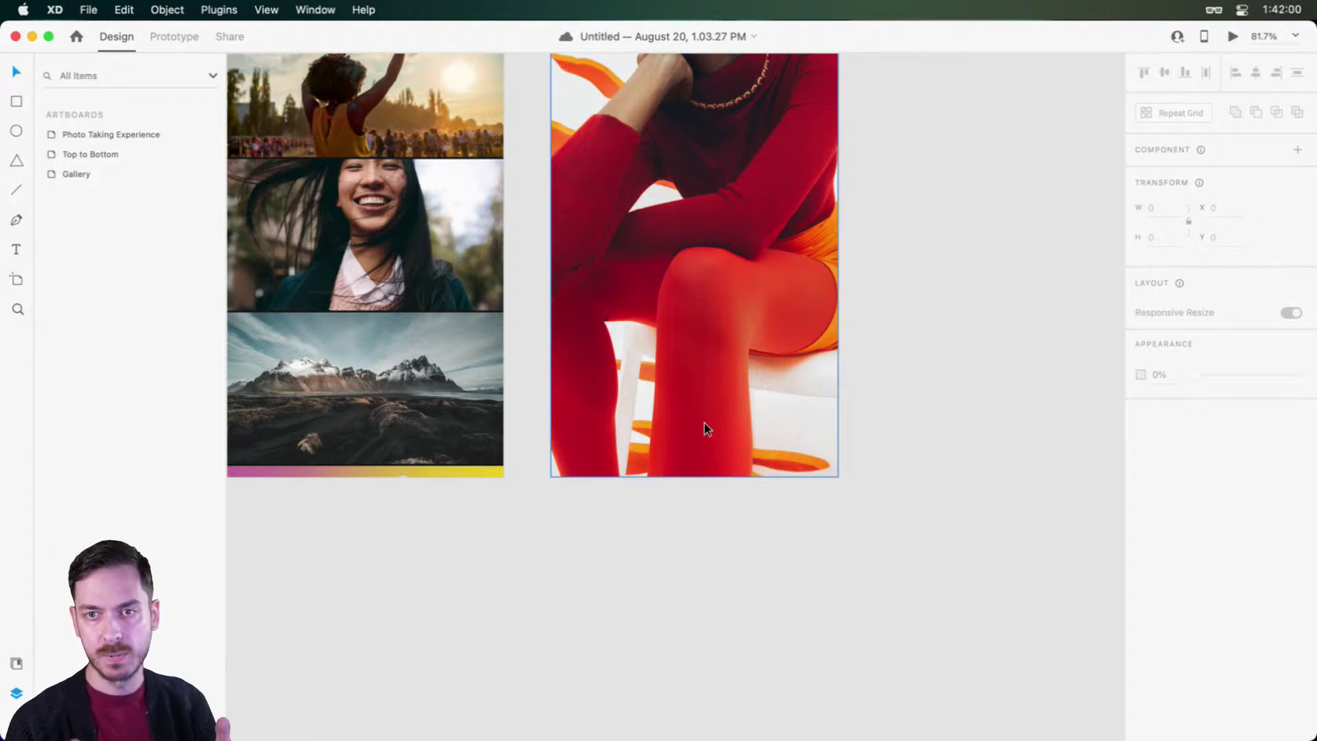
scroll(706, 423, up, 3)
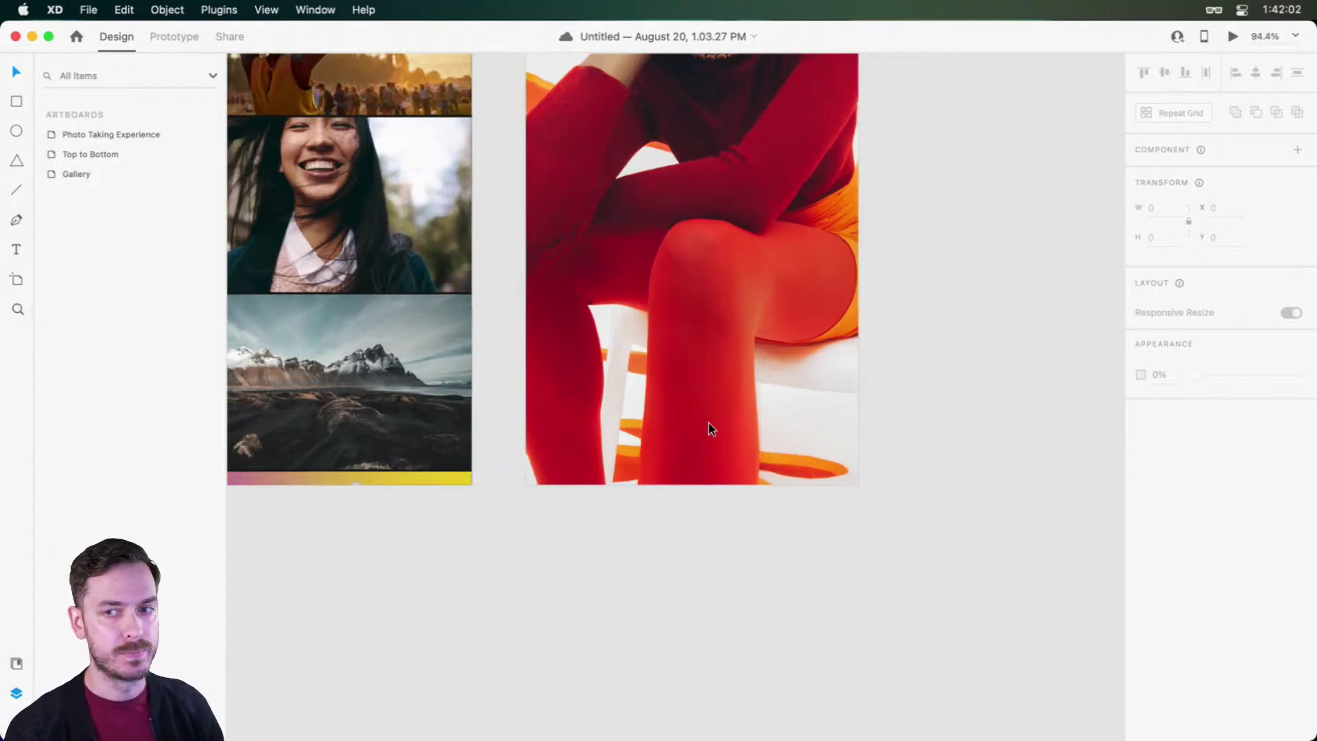
scroll(707, 421, up, 5)
scroll(709, 422, down, 4)
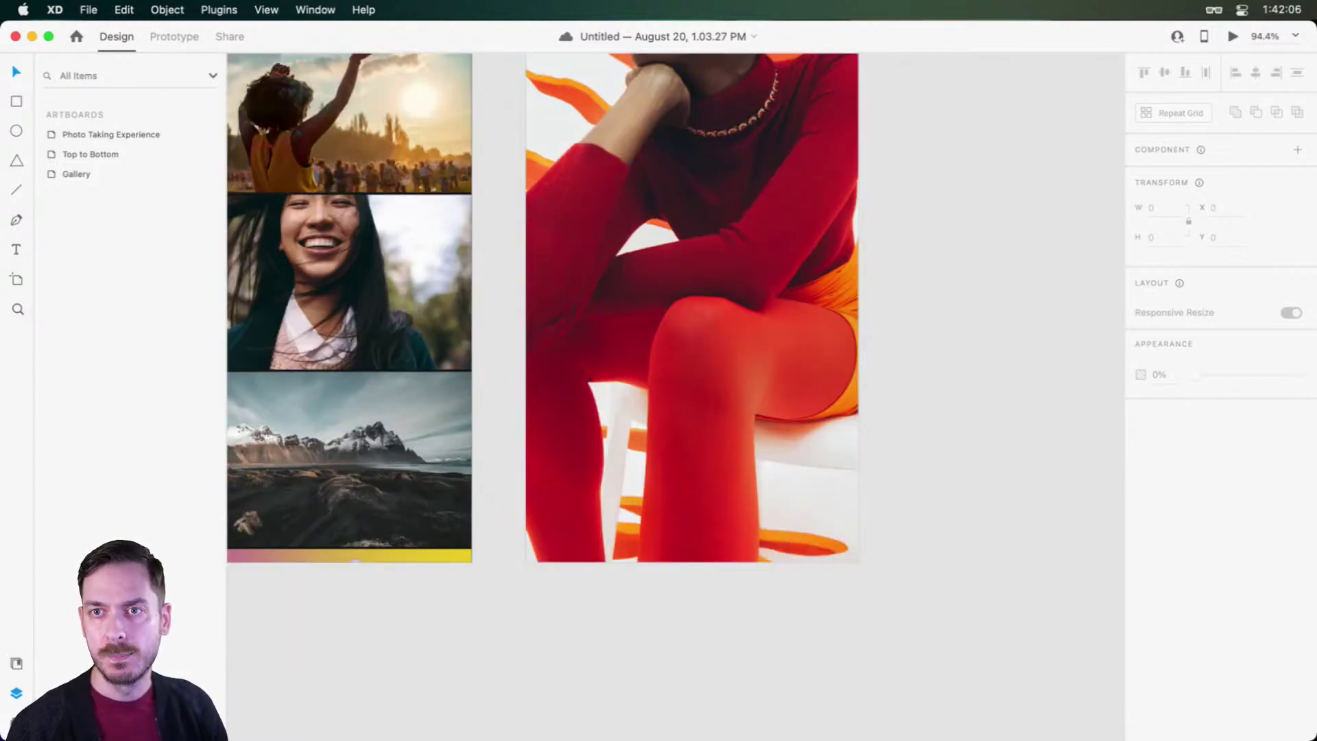
Step: Draw a 428 × 137 rectangle across the lower edge of the Photo Taking Experience artboard at X 0, Y 789
click(659, 402)
scroll(682, 404, up, 3)
scroll(830, 403, left, 1)
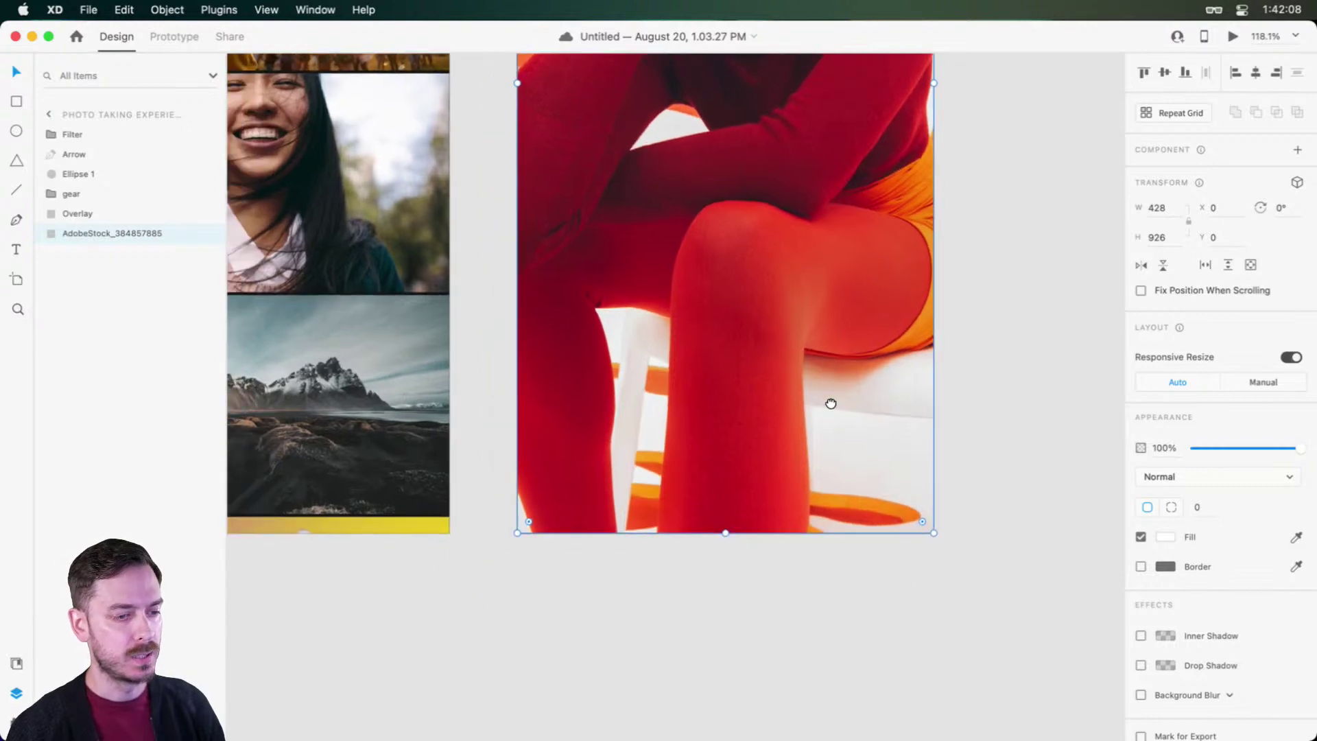
key(Escape)
scroll(754, 397, down, 2)
scroll(755, 398, left, 1)
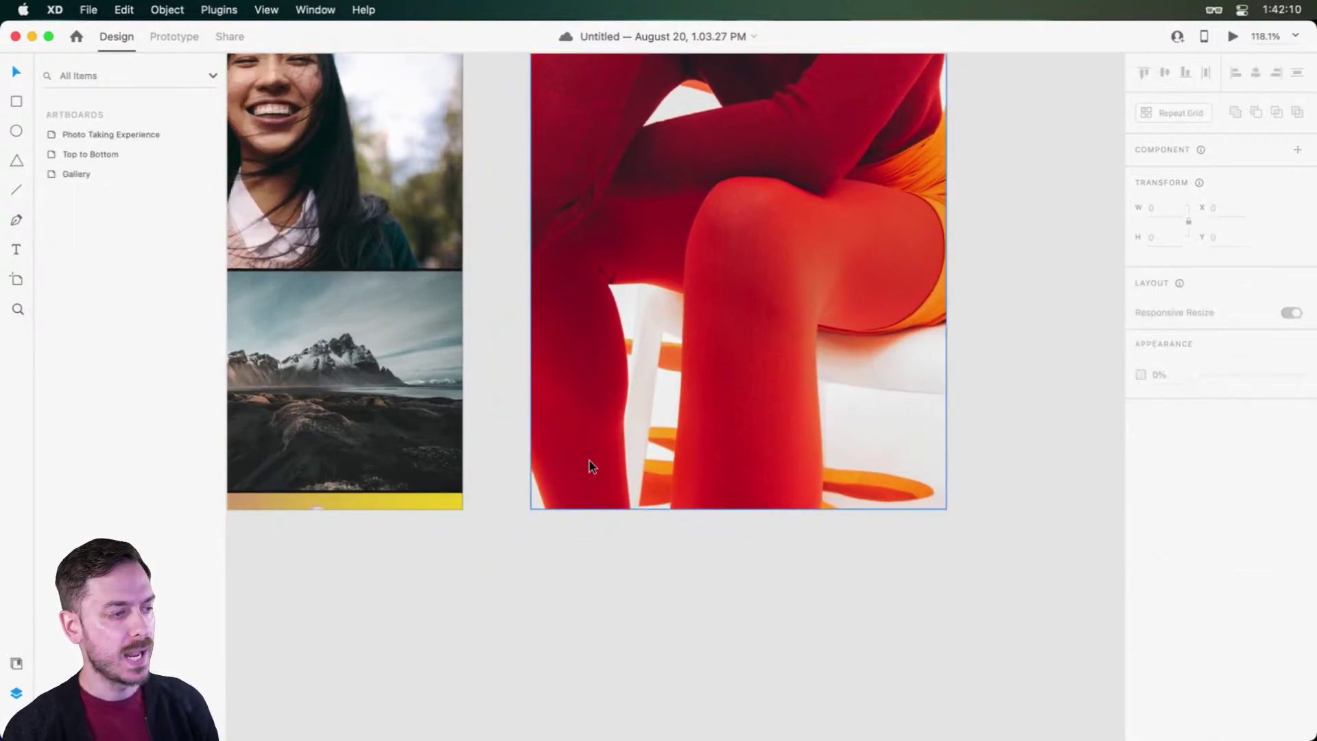
key(r)
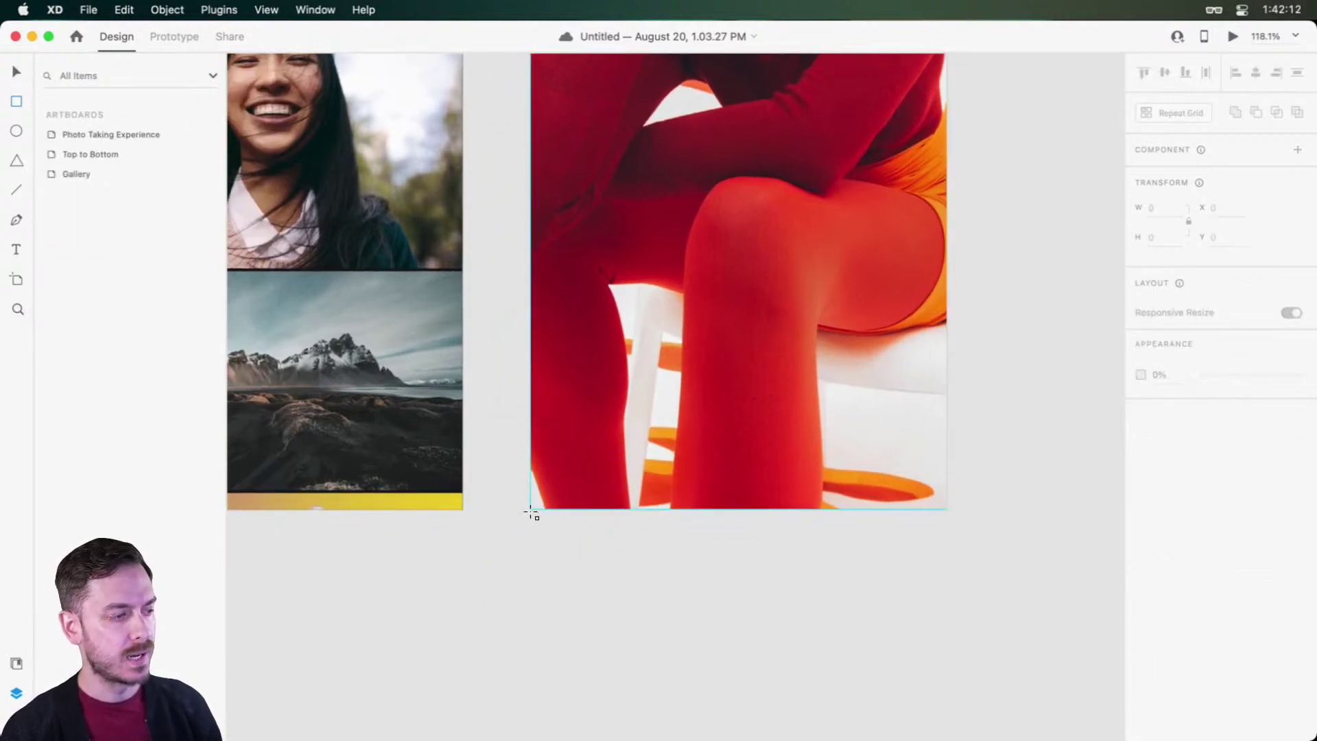
mouse_move(531, 509)
mouse_down()
mouse_move(867, 361)
mouse_move(946, 376)
mouse_up()
scroll(938, 367, up, 5)
scroll(724, 102, up, 3)
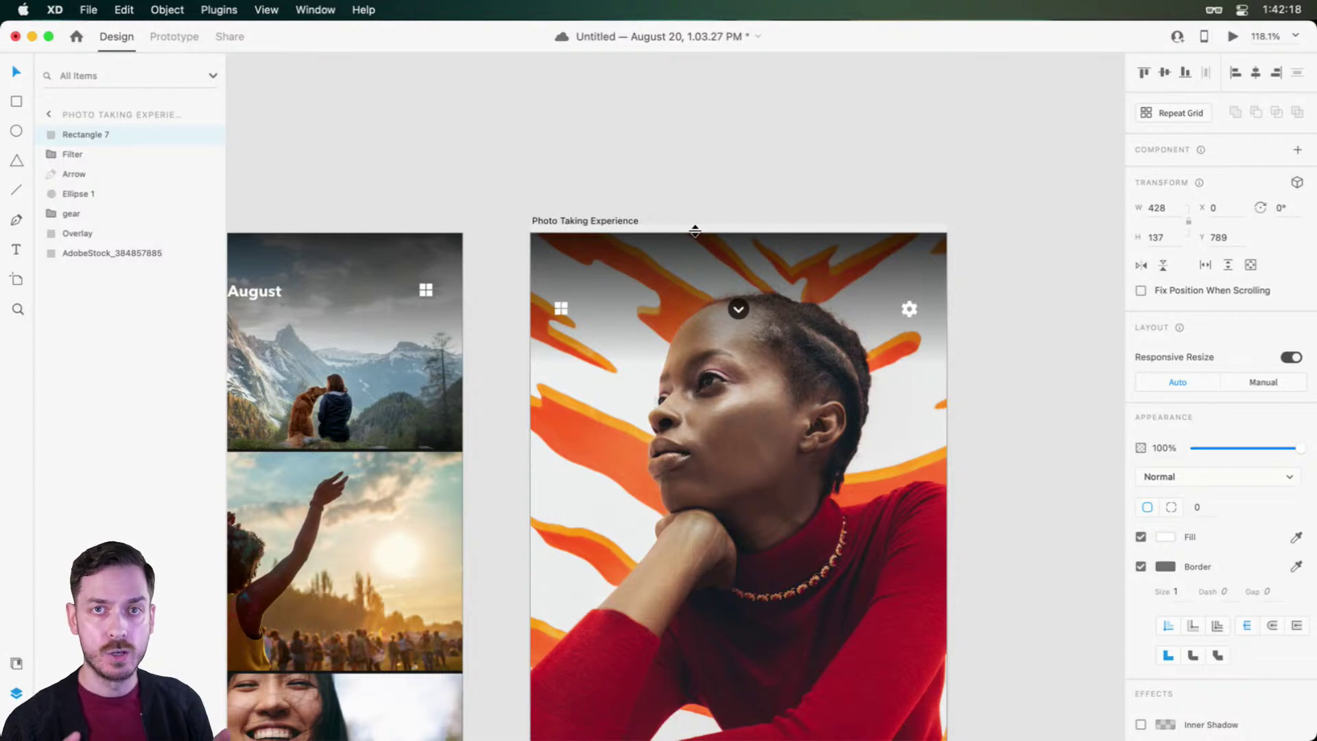
scroll(806, 442, down, 8)
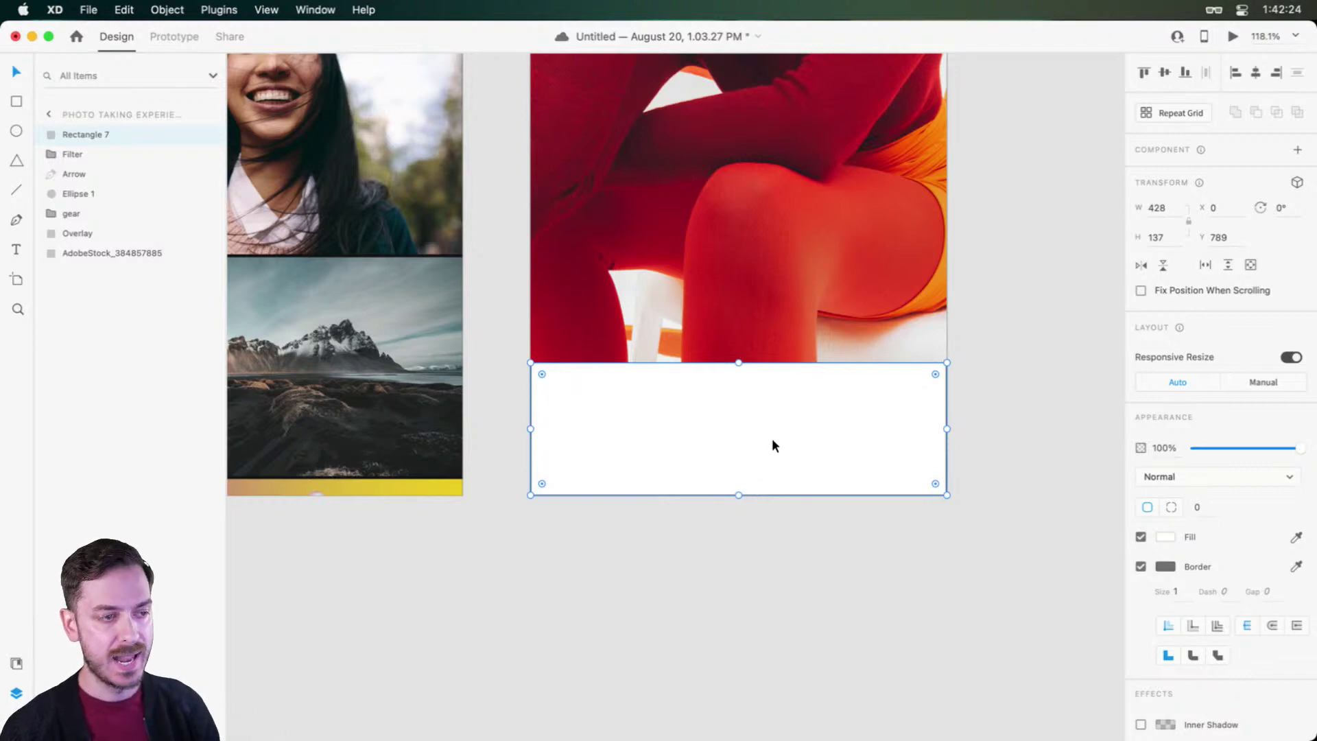
Step: Draw a horizontal line about 91 wide near the white rectangle's lower edge at X 168.5, Y 916.5, with border size 4 and round caps
key(l)
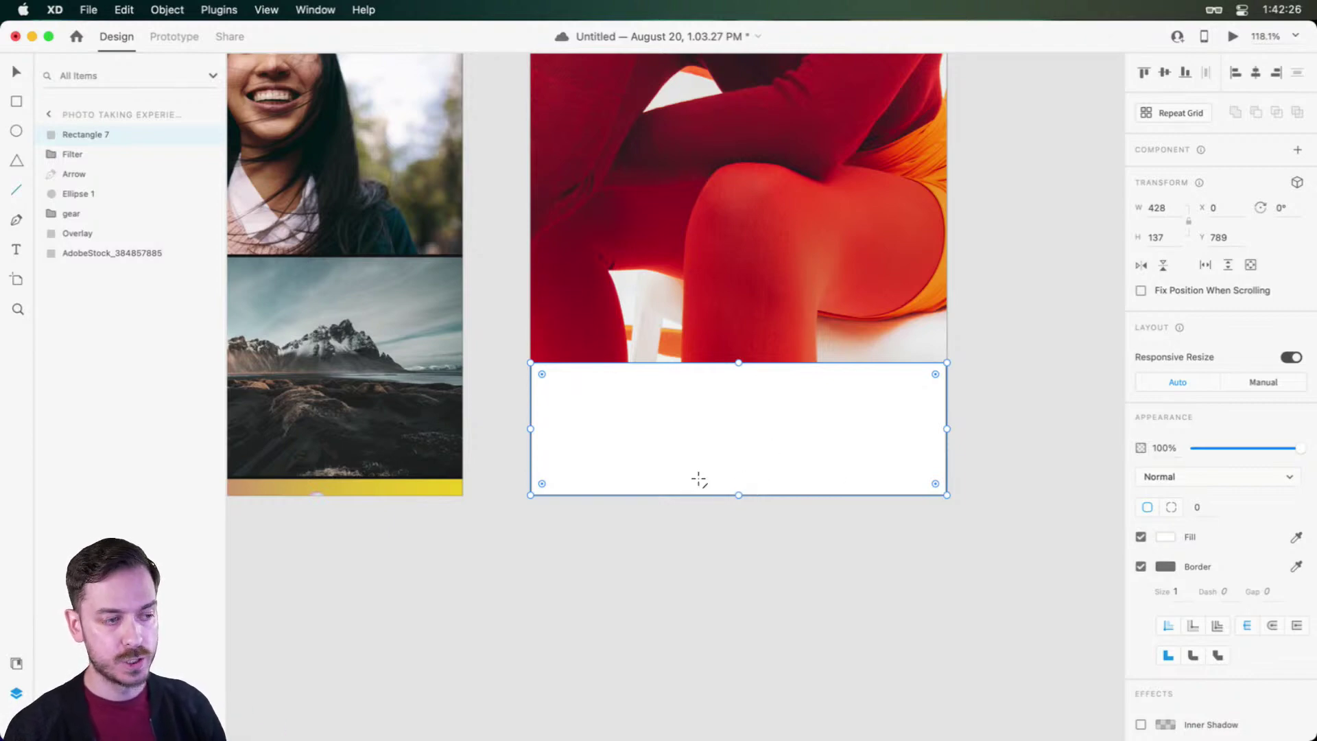
drag(700, 477, 771, 477)
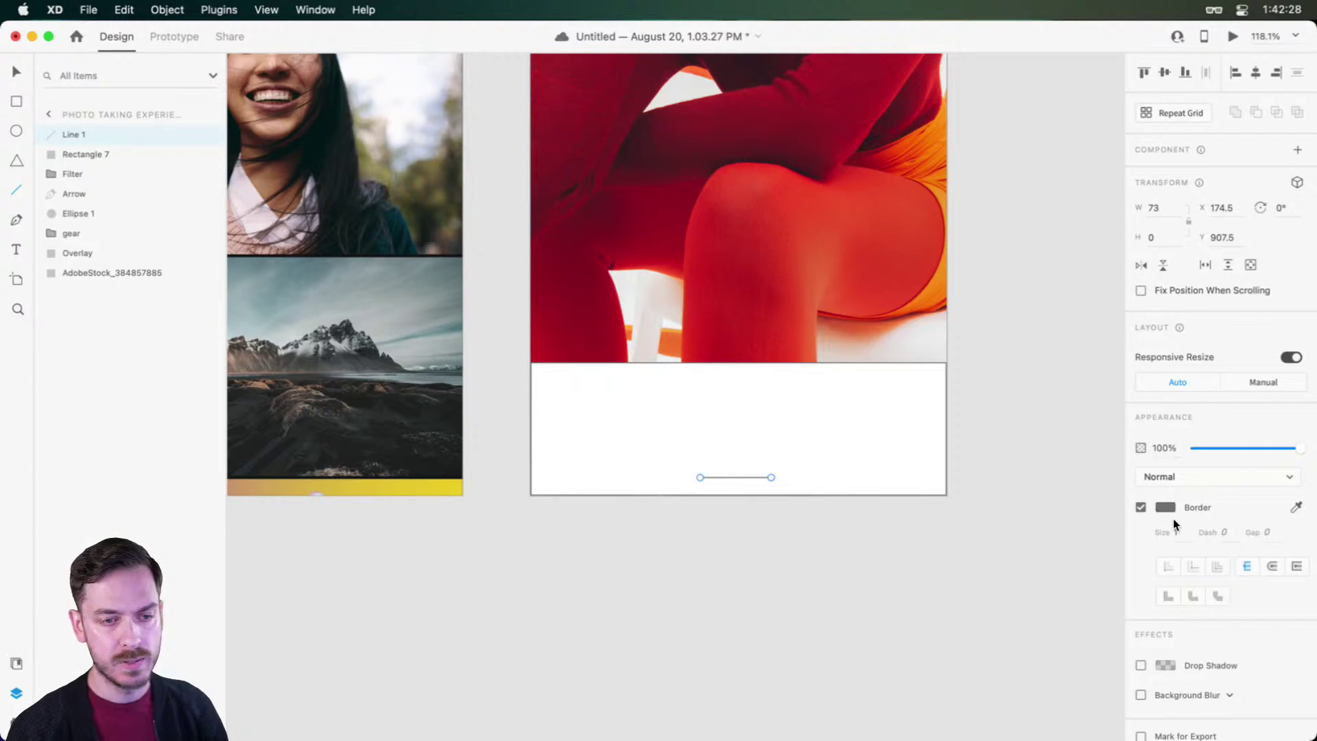
key(Up)
key(Up)
key(Up)
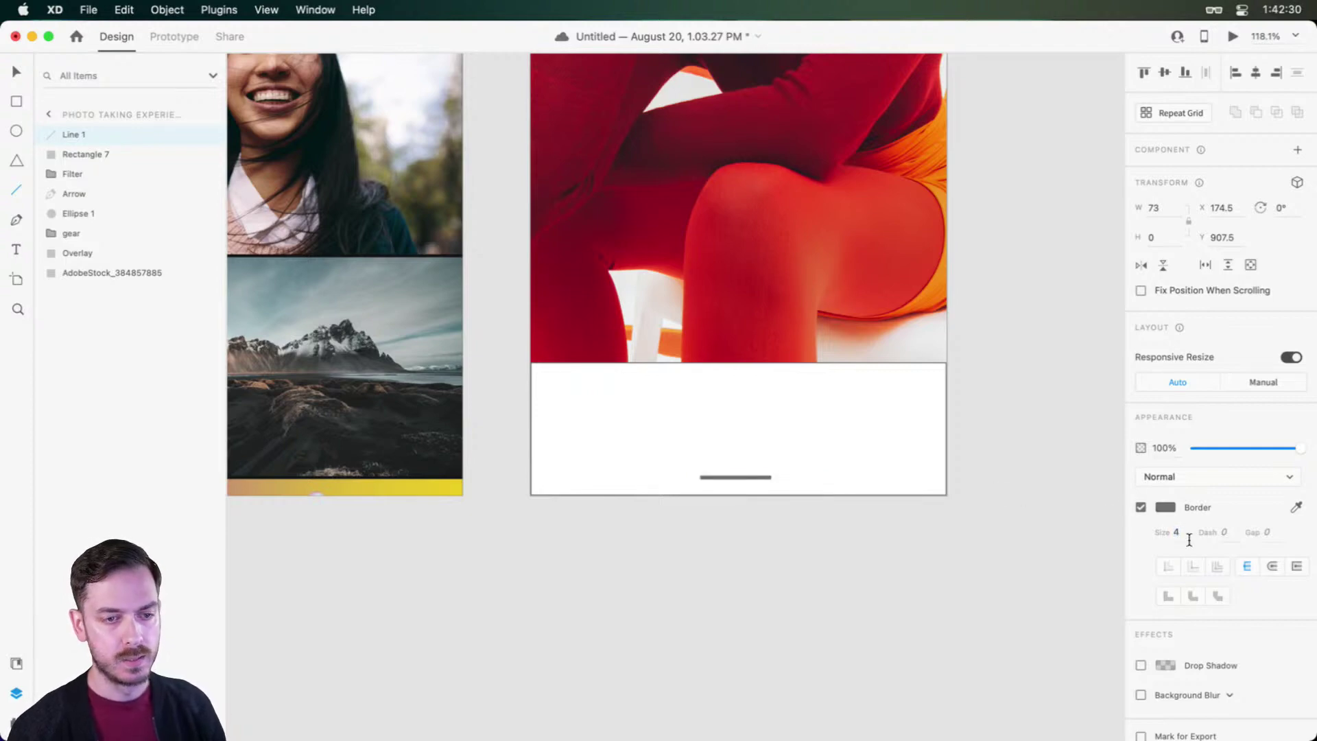
click(1272, 566)
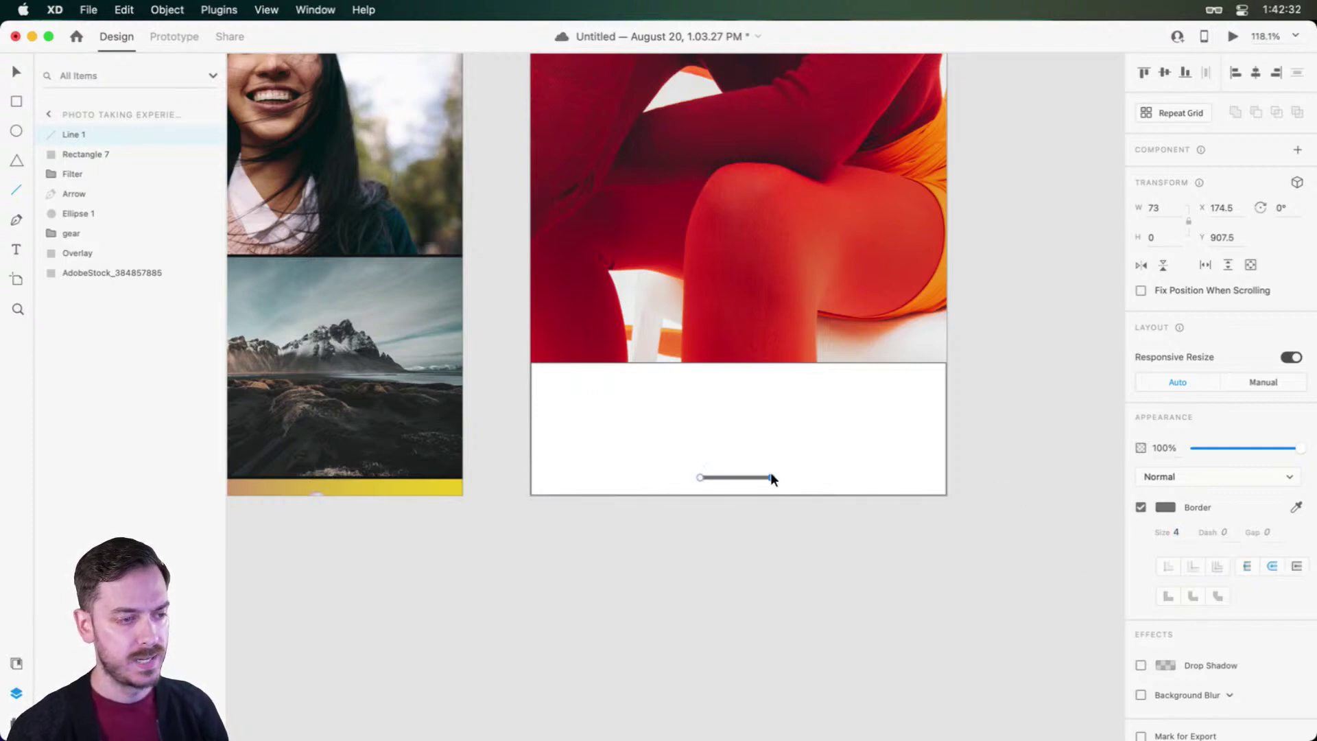
mouse_move(771, 472)
mouse_down()
mouse_move(782, 473)
mouse_move(754, 486)
mouse_up()
scroll(751, 486, up, 5)
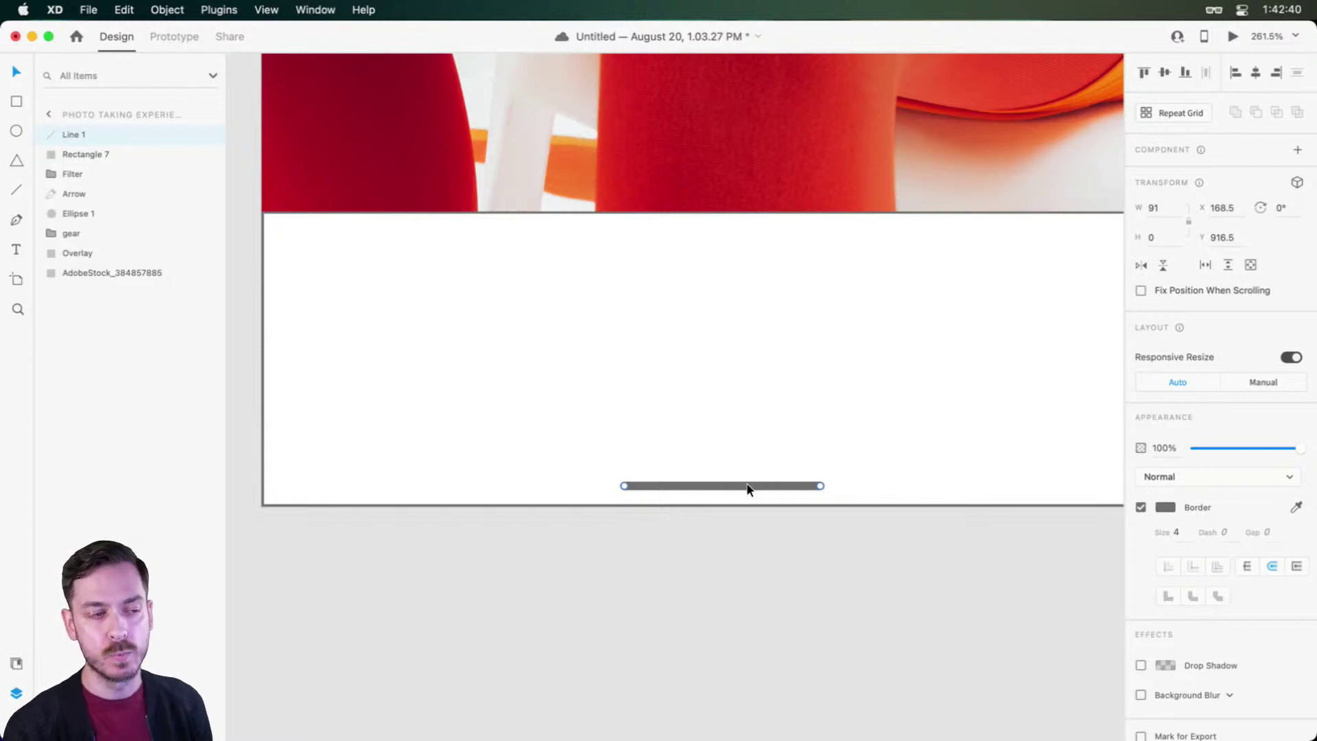
scroll(738, 496, down, 3)
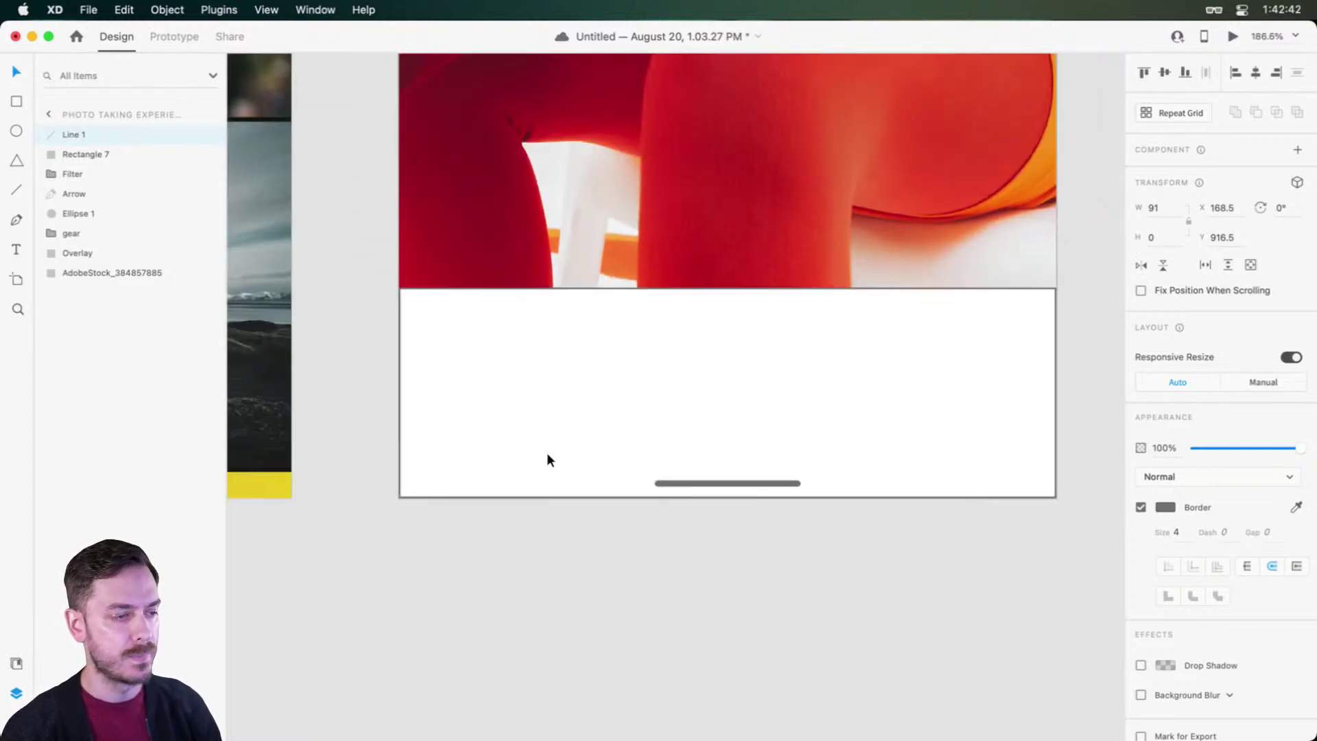
key(r)
mouse_move(395, 467)
mouse_down()
mouse_move(1075, 503)
mouse_move(1061, 497)
mouse_up()
key(BackSpace)
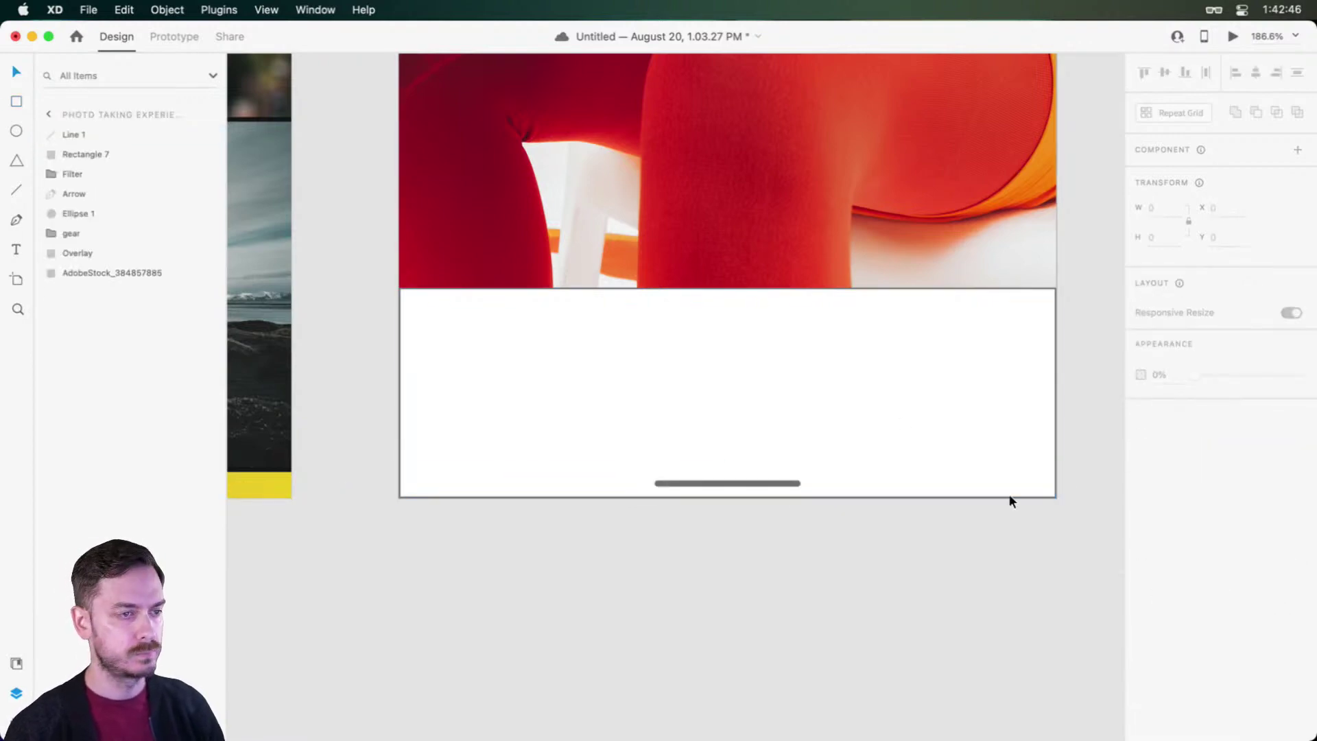
Step: Remove the border from the 428 × 137 rectangle at the artboard's lower edge and fill it with #000000
click(834, 361)
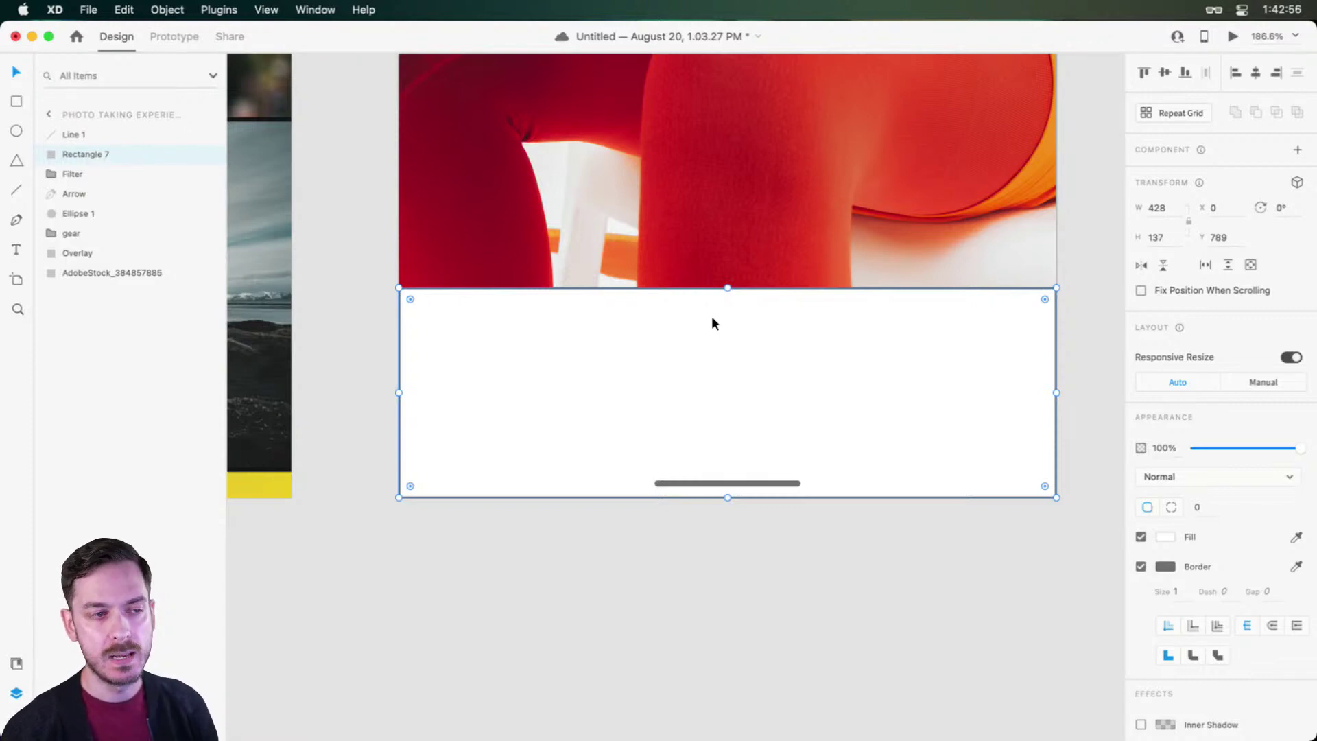
click(1141, 566)
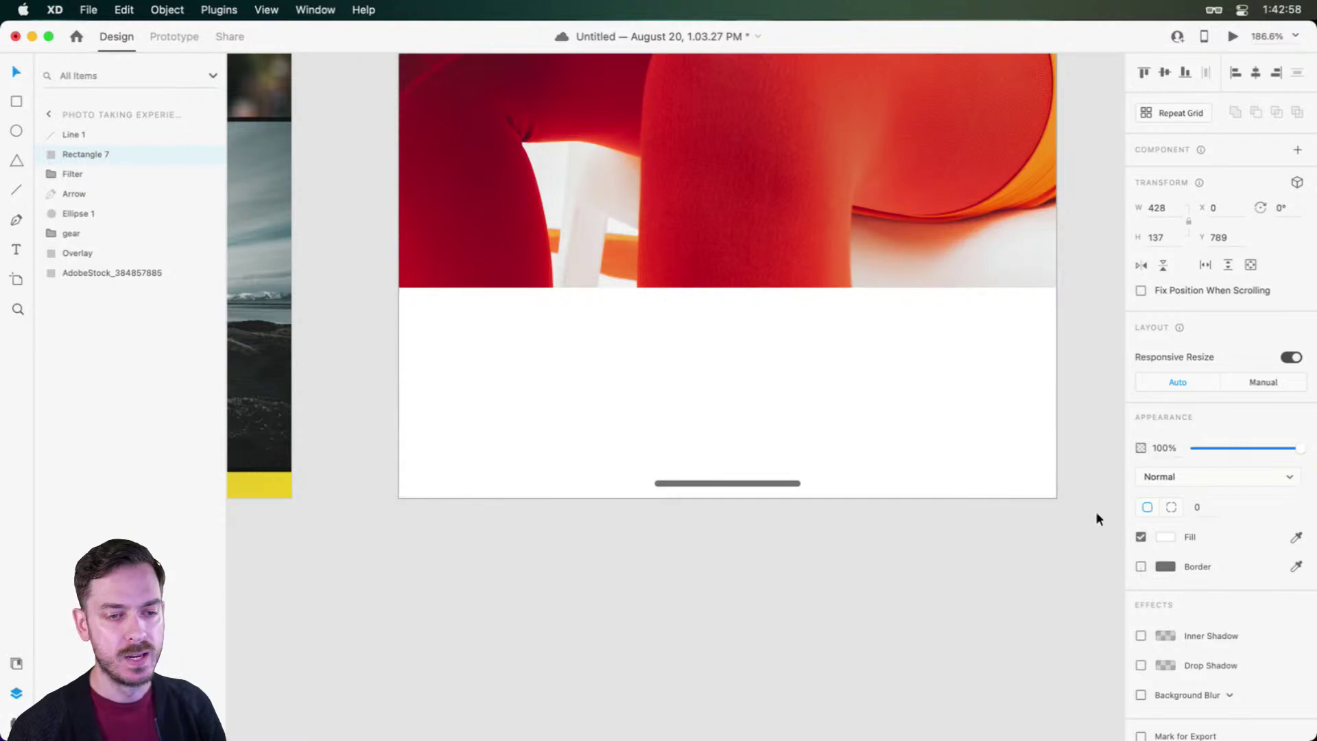
scroll(674, 351, up, 2)
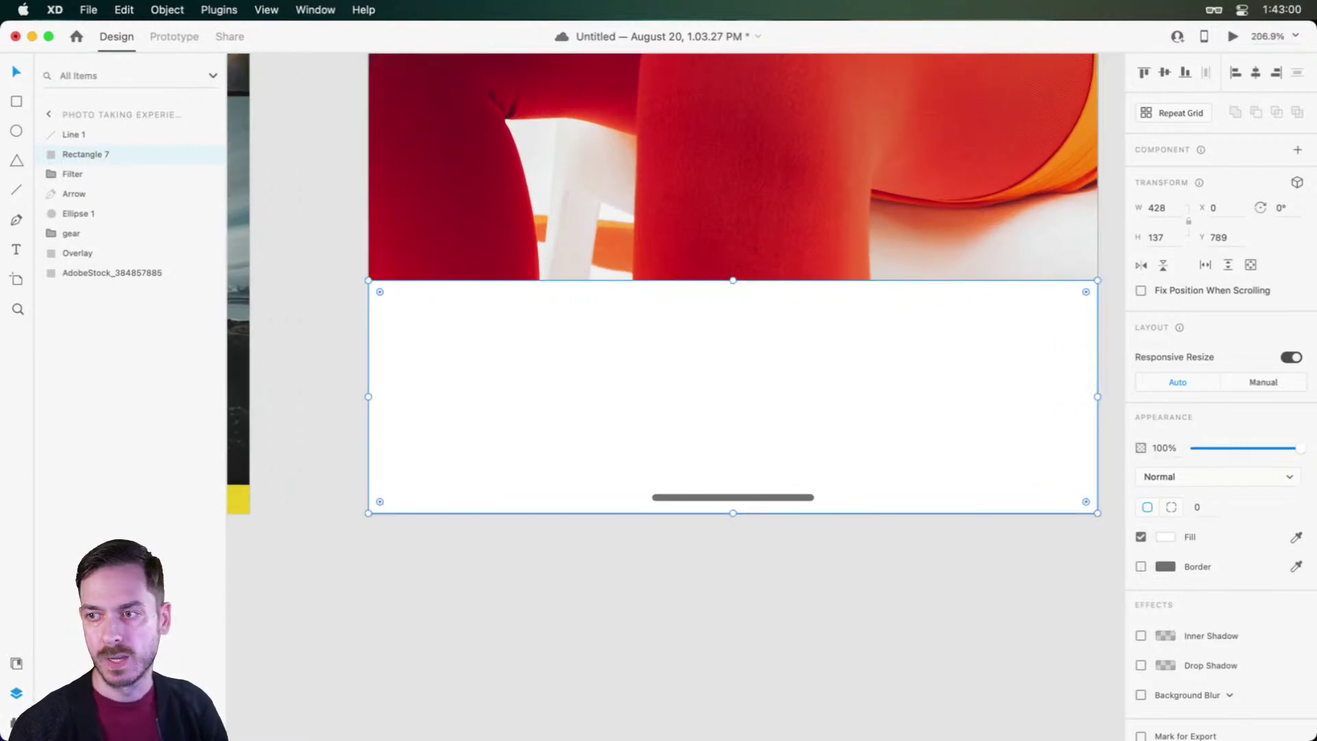
click(1163, 537)
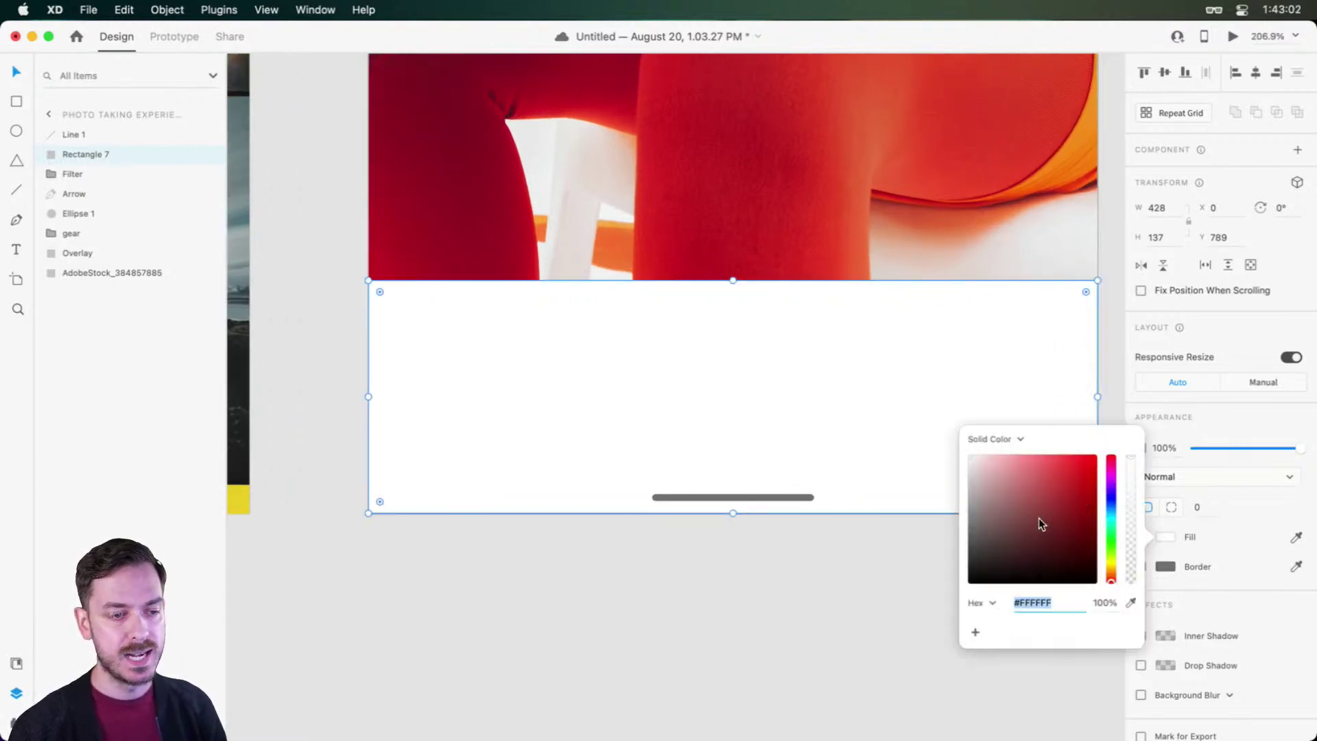
text(000000)
key(Return)
click(1269, 336)
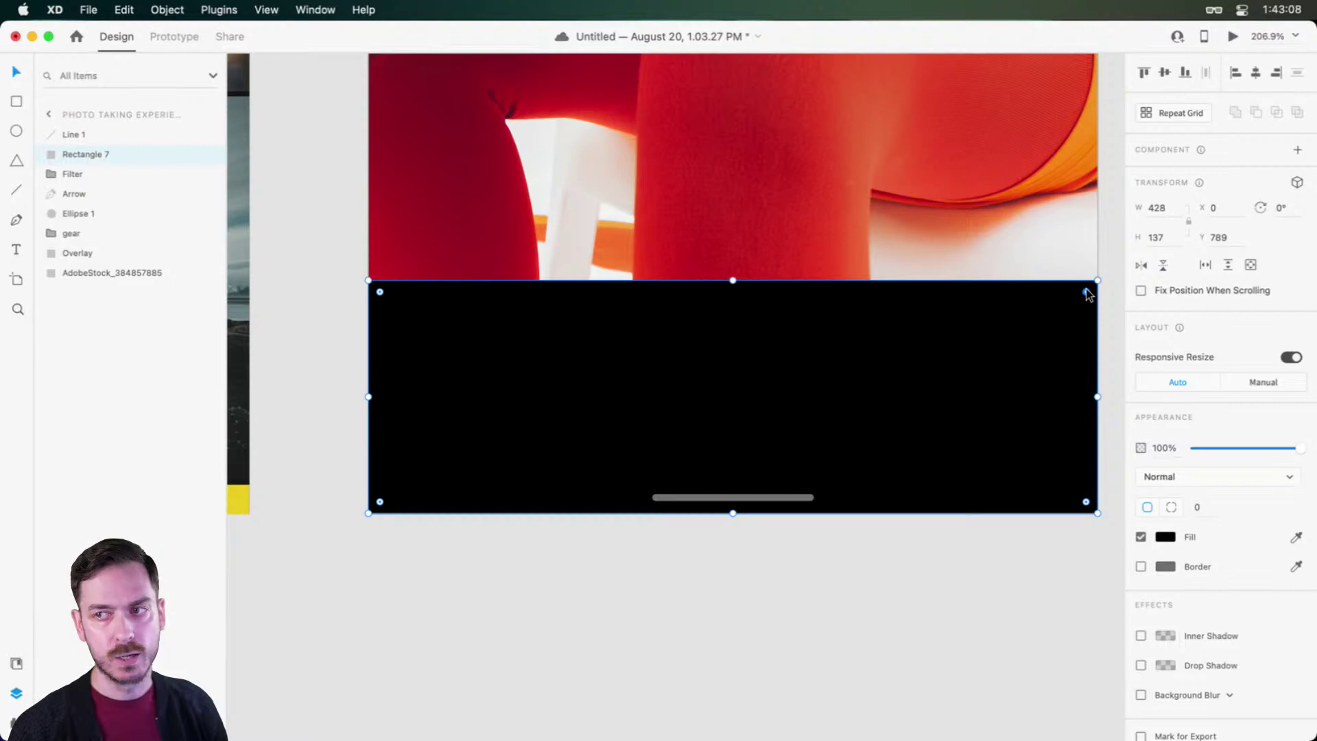
Step: Round the black rectangle's two upper corners to radius 24 and keep its two lower corners square at 0
mouse_move(1085, 291)
mouse_down()
mouse_move(1047, 322)
mouse_move(1062, 302)
mouse_up()
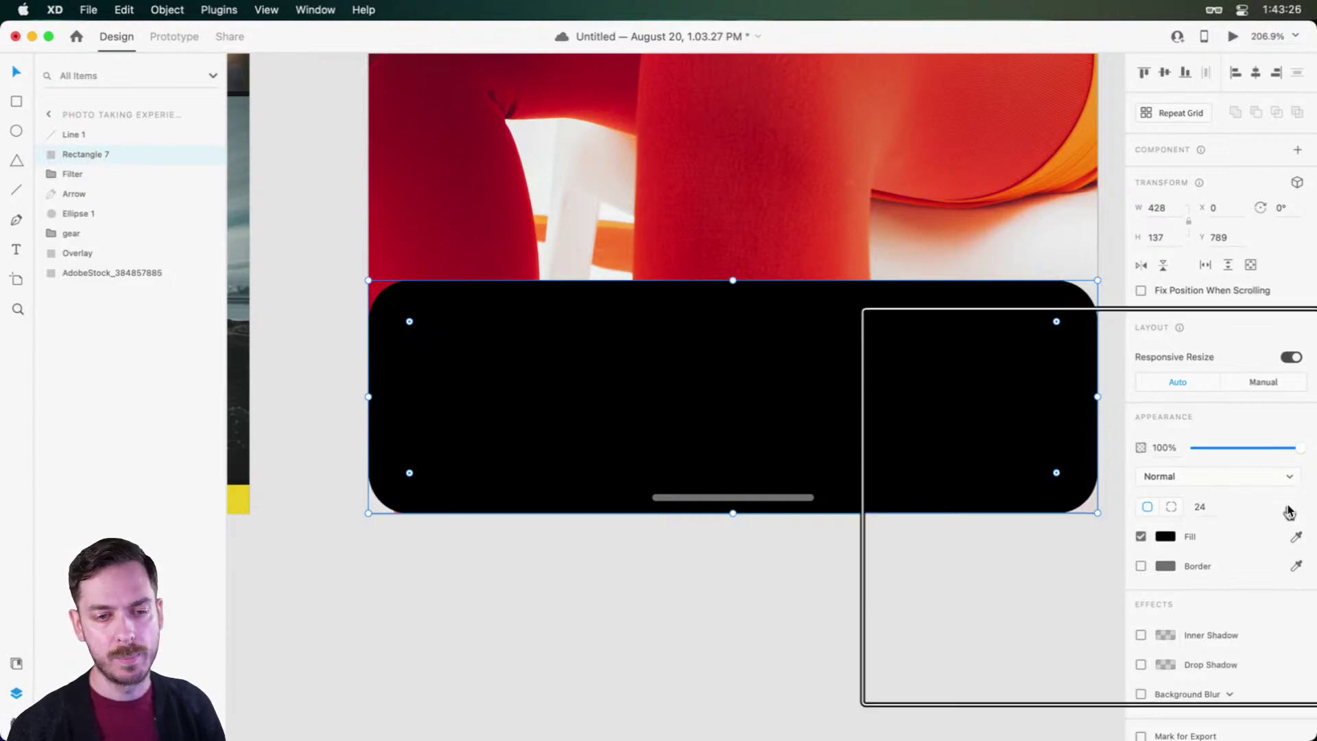
click(1171, 507)
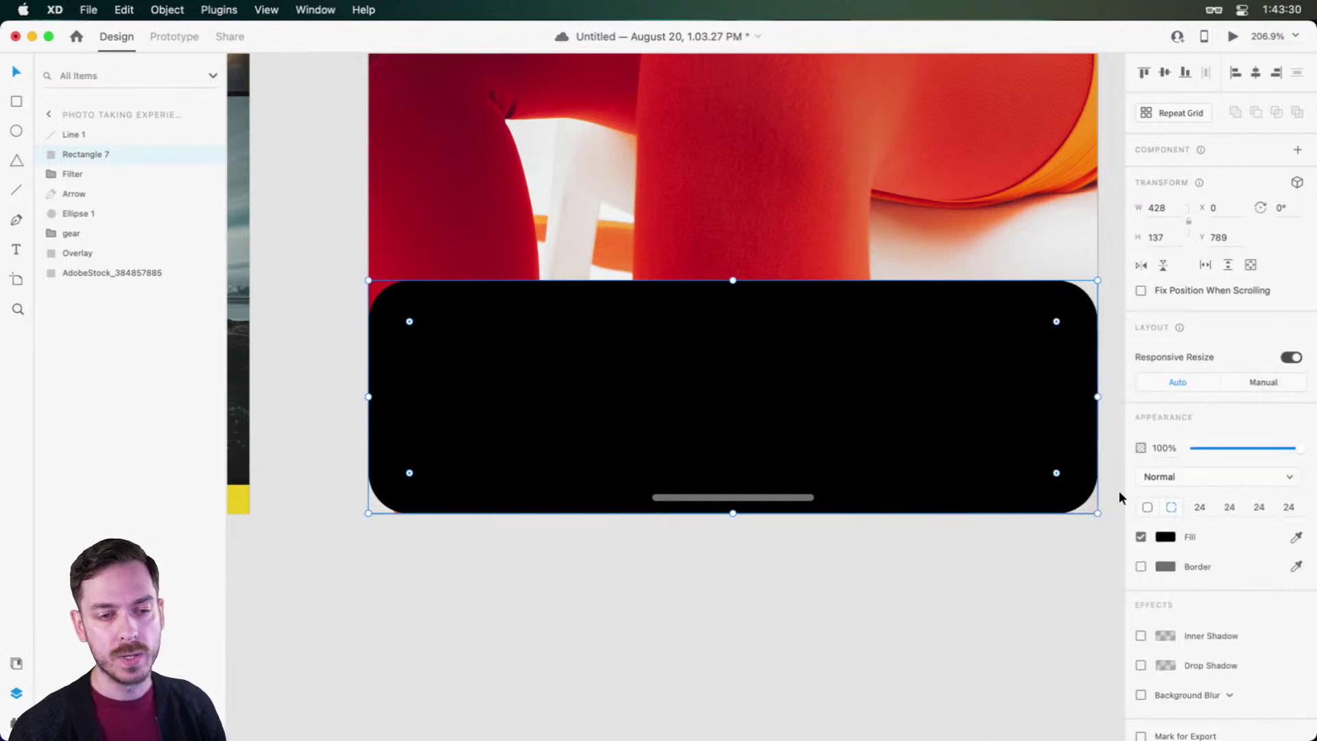
drag(1056, 472, 1059, 509)
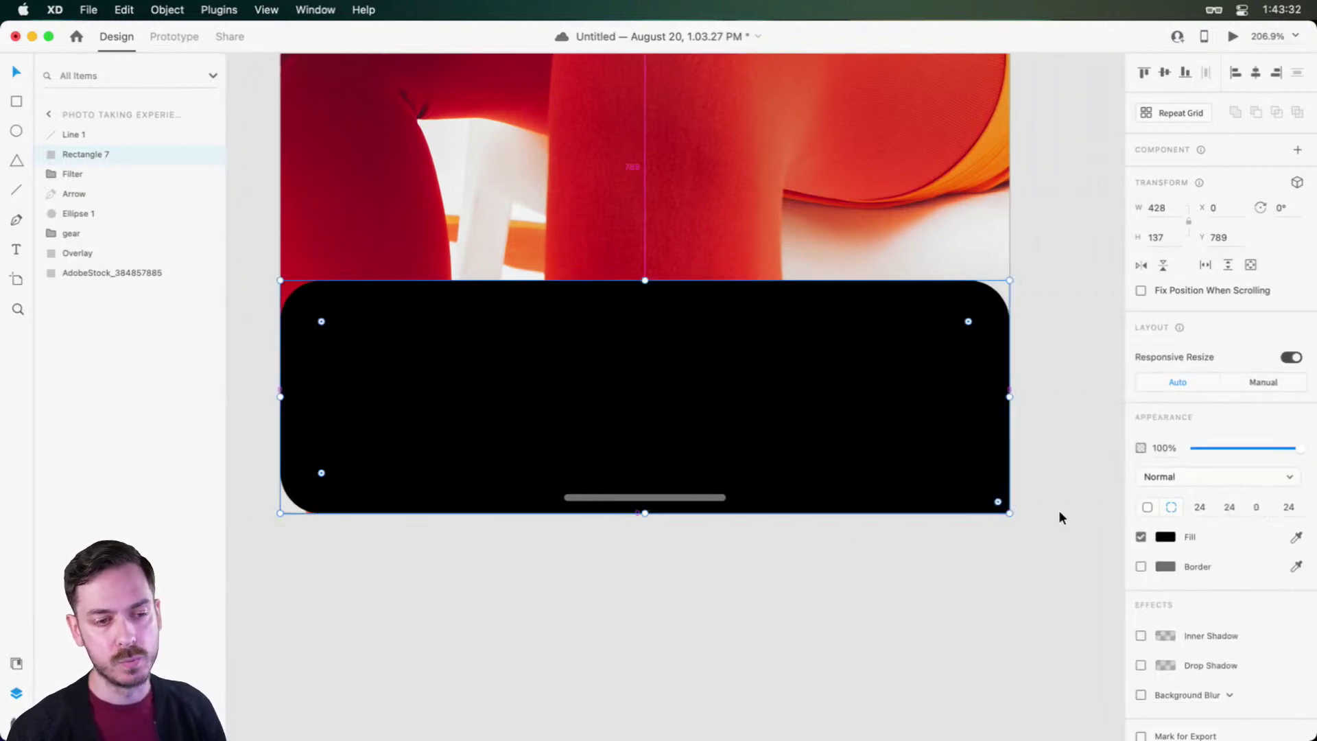
scroll(830, 441, left, 5)
drag(465, 473, 369, 519)
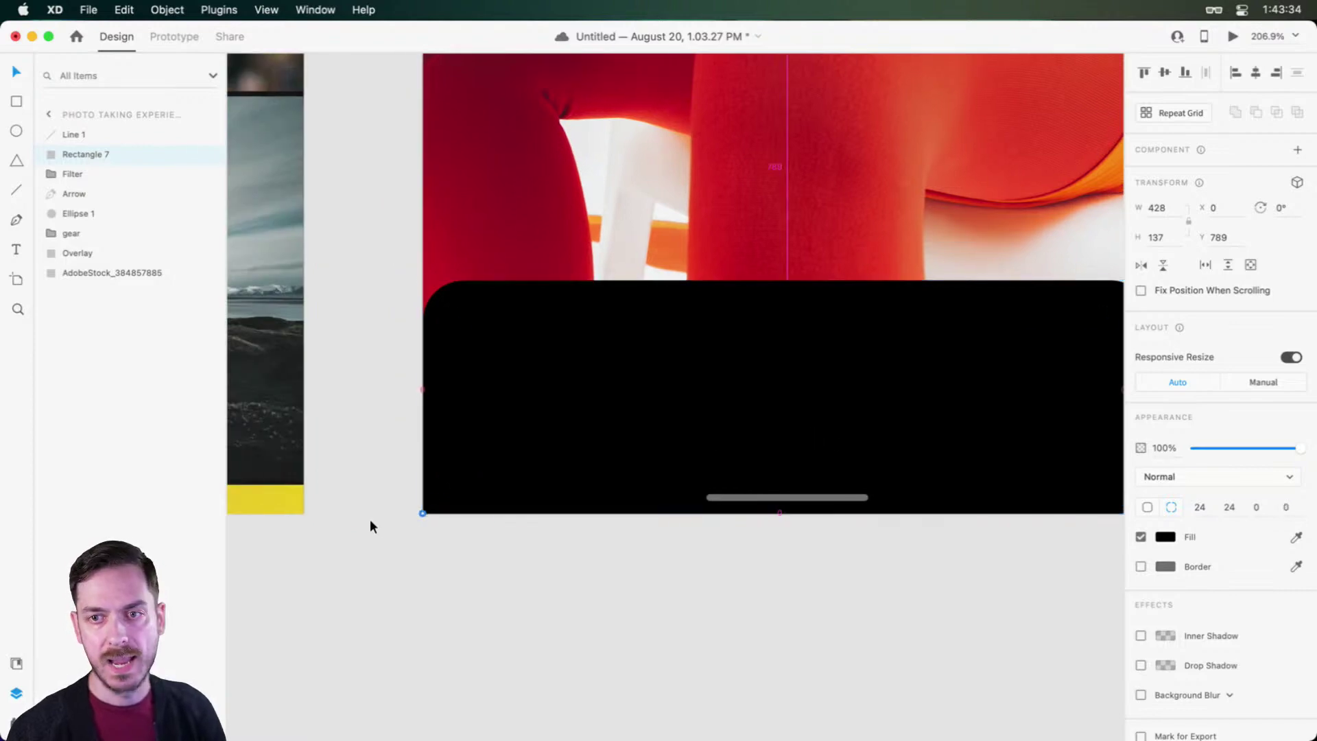
scroll(894, 408, up, 2)
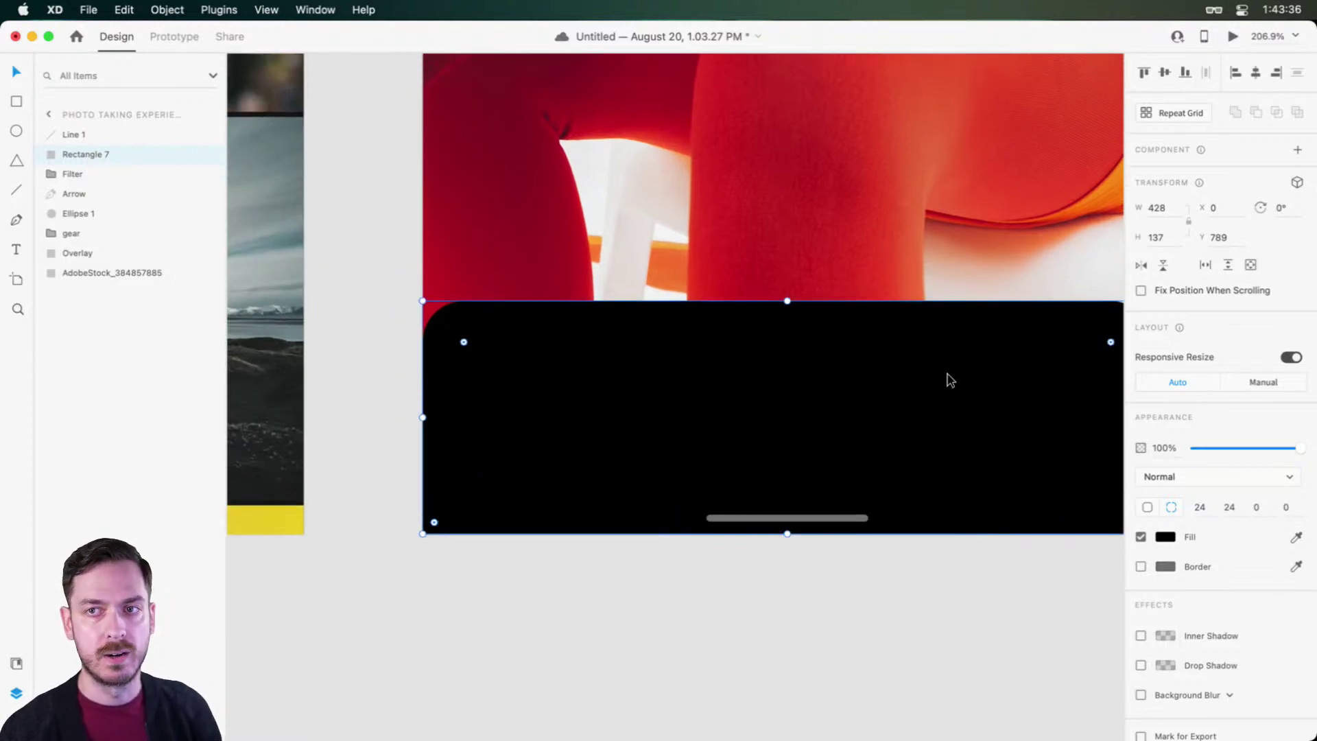
scroll(943, 378, right, 2)
scroll(940, 378, right, 1)
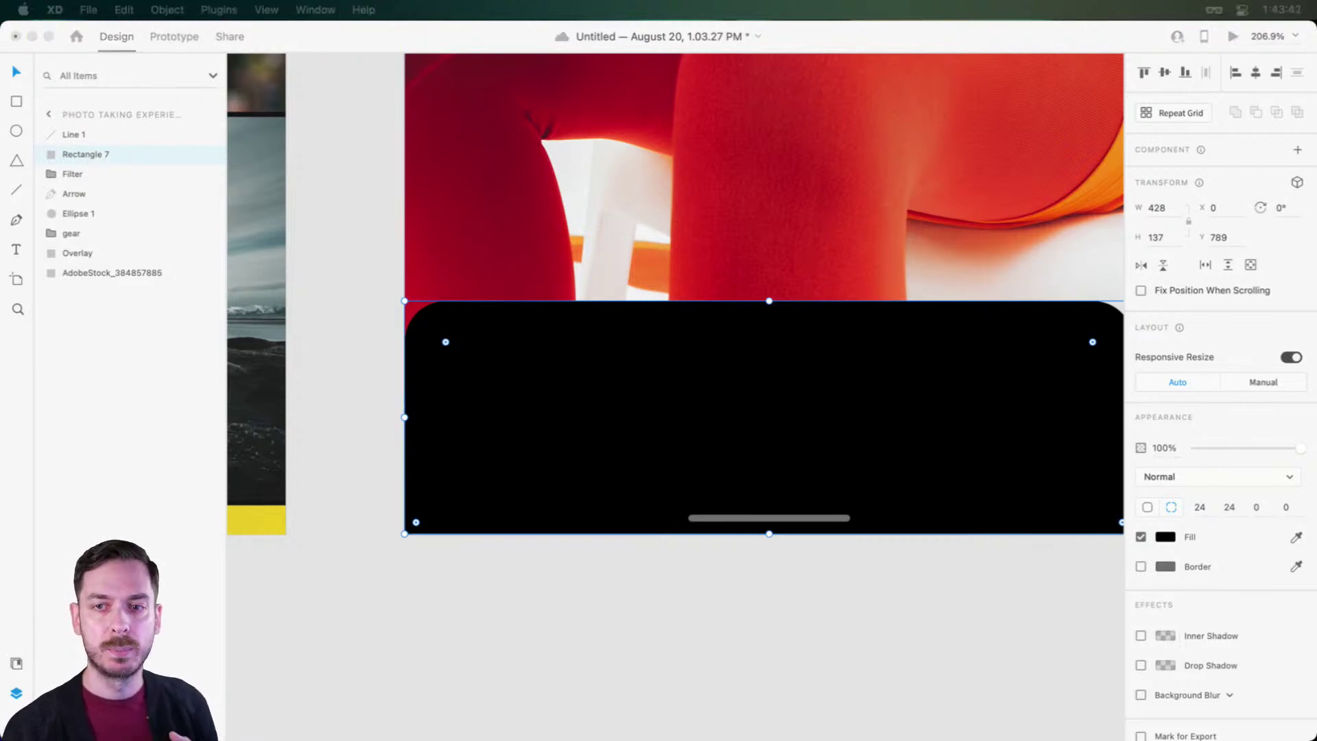
click(916, 397)
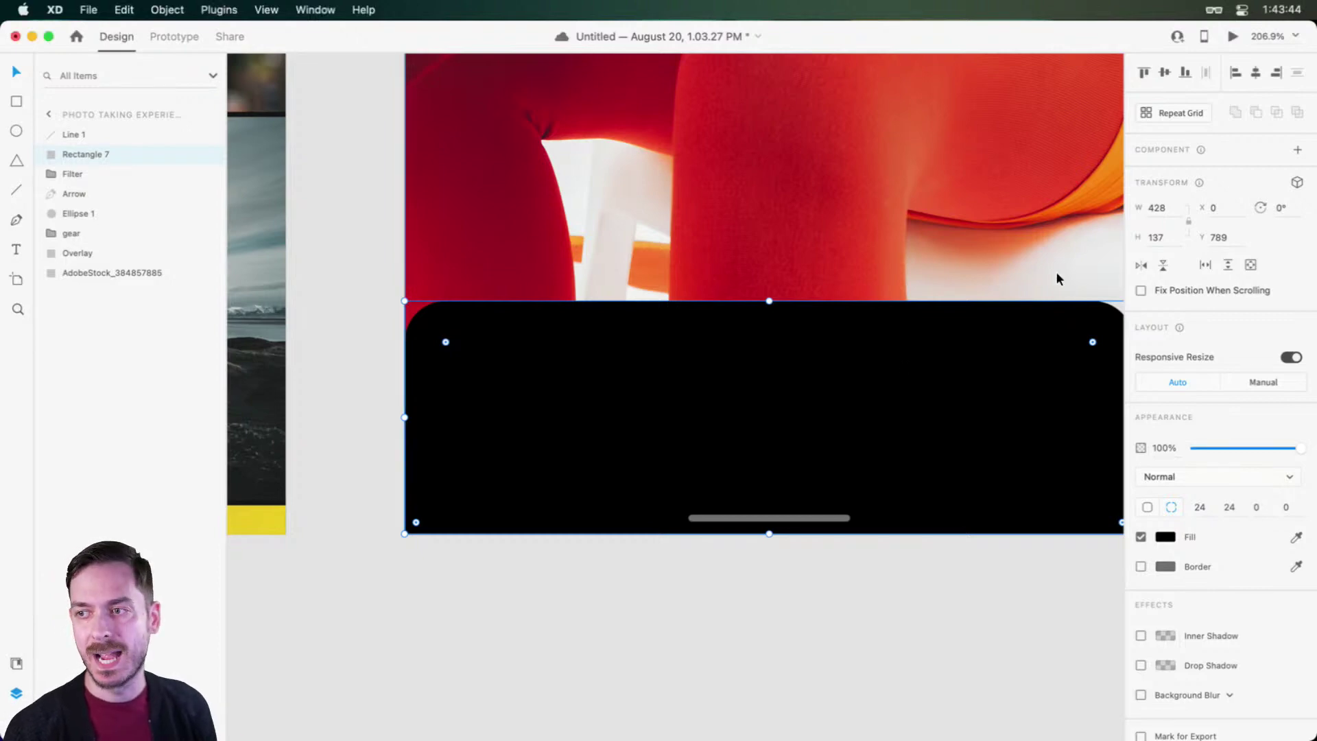
scroll(855, 387, right, 1)
scroll(855, 387, right, 5)
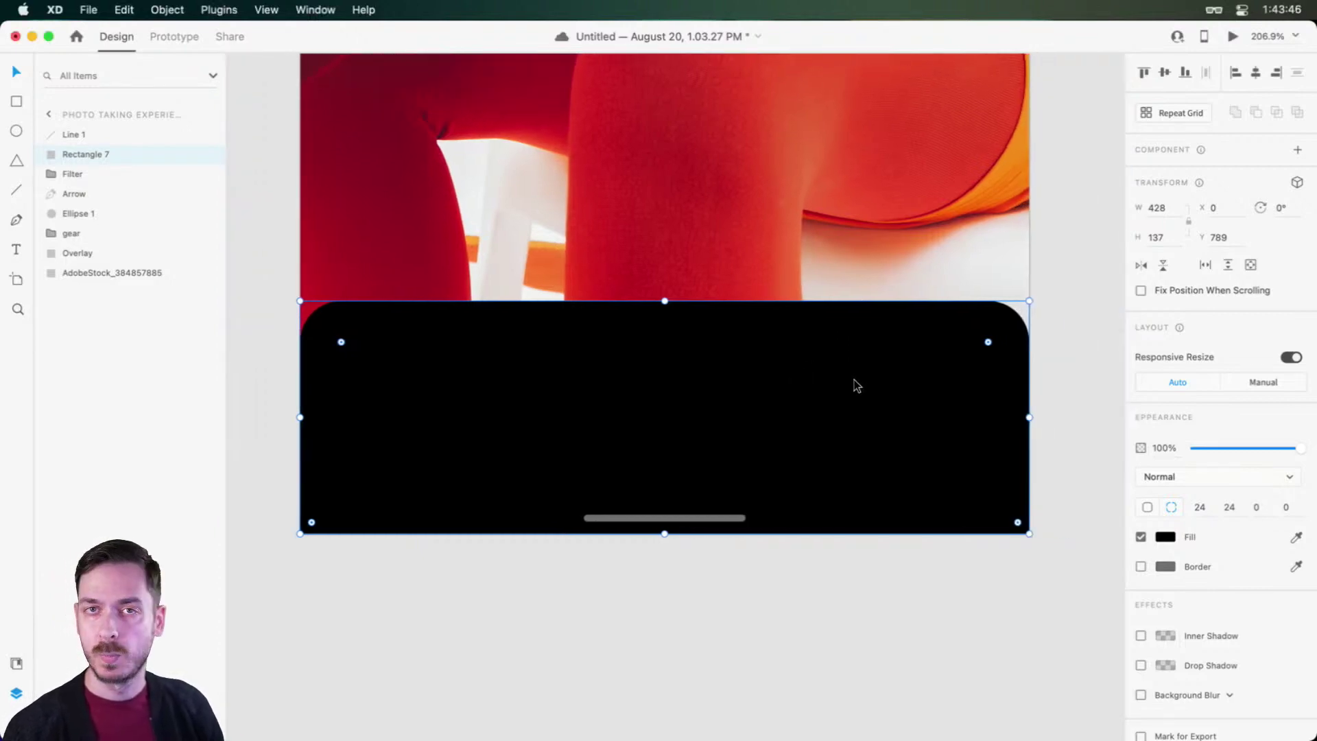
scroll(840, 370, left, 3)
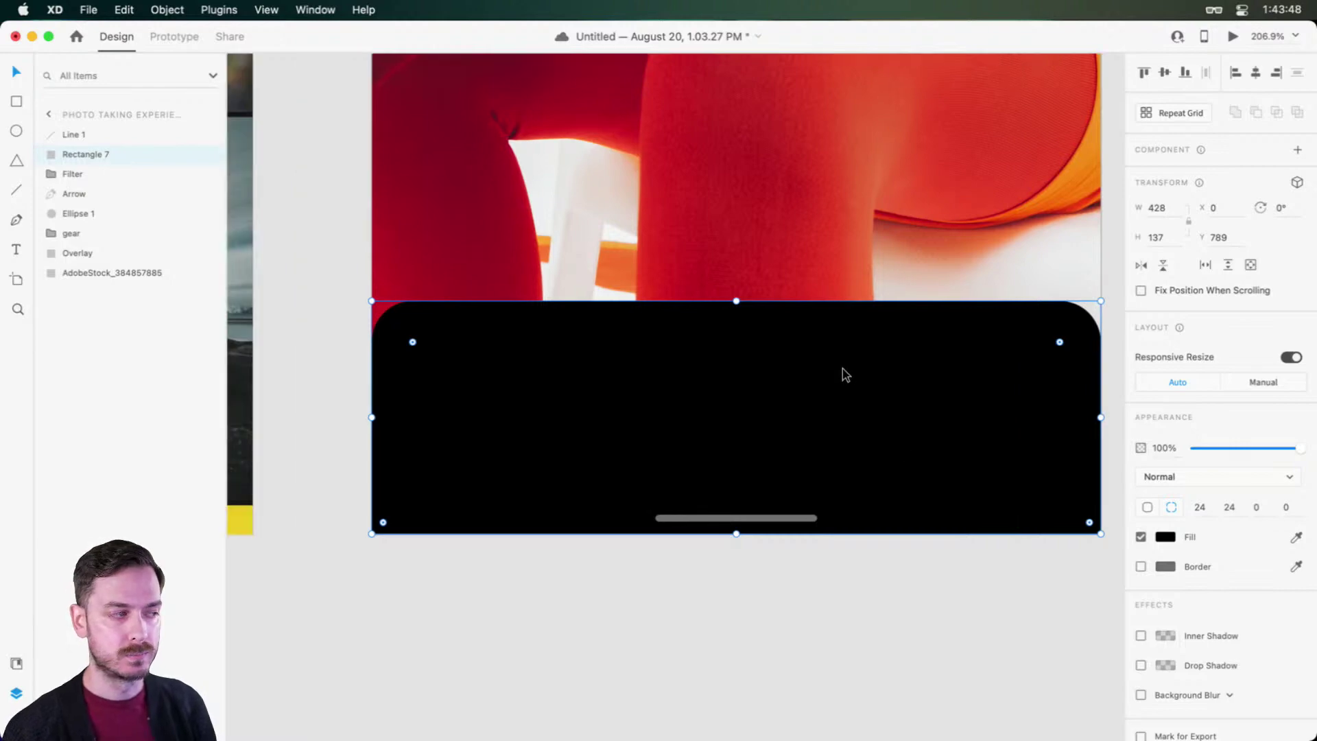
scroll(844, 371, right, 2)
scroll(845, 372, right, 2)
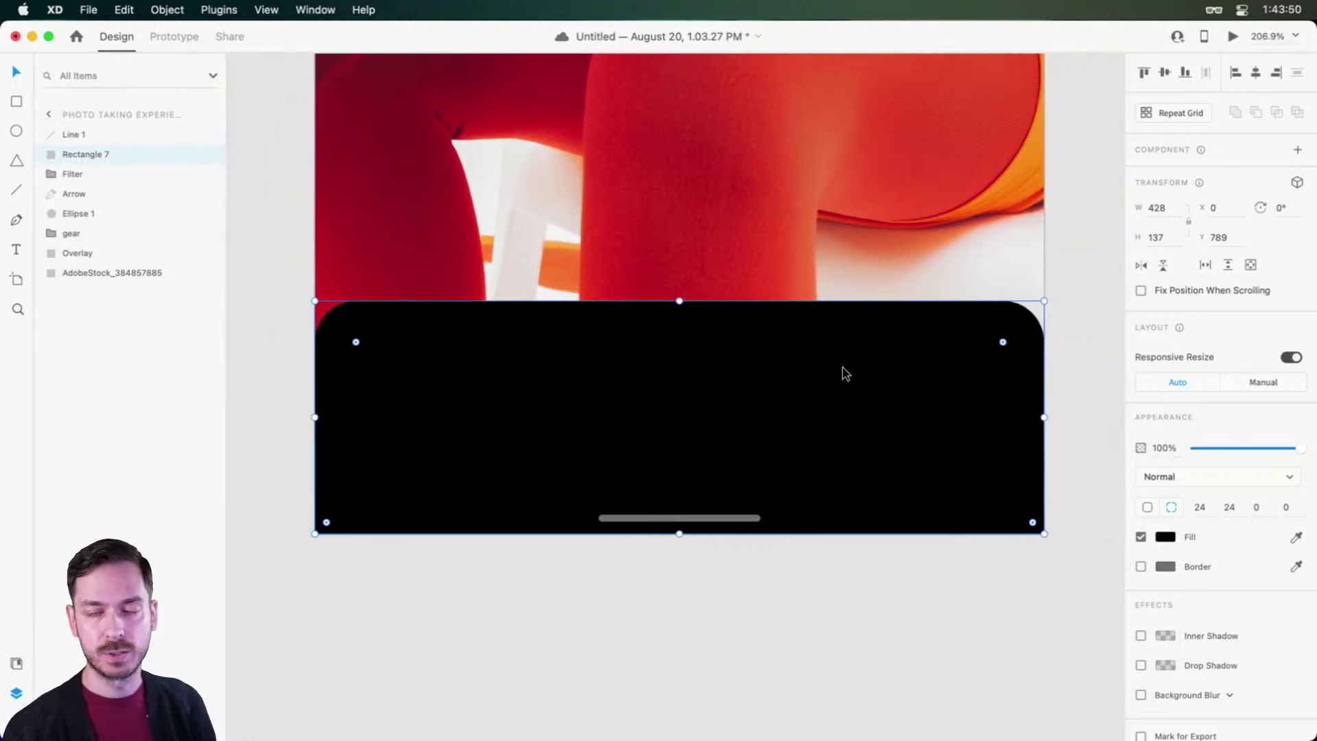
scroll(845, 373, left, 1)
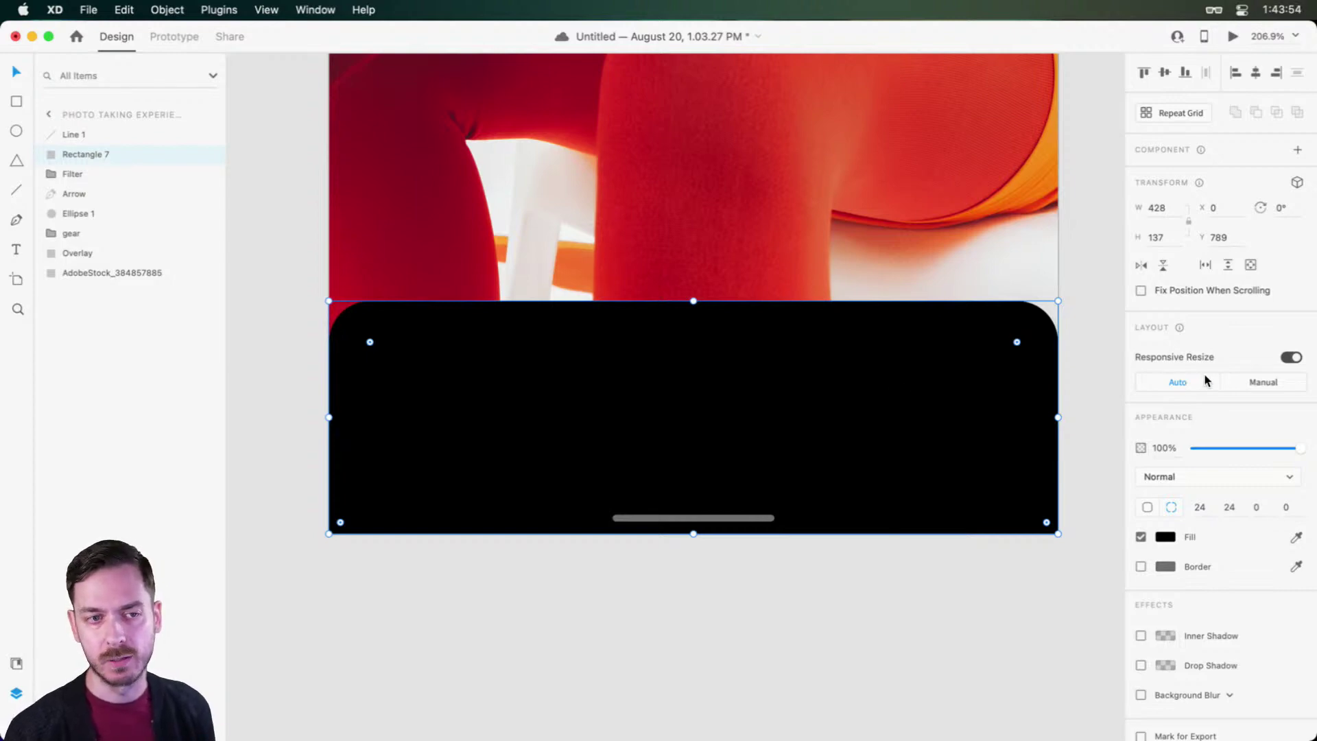
Step: Apply a background blur to the bottom rectangle with the blur amount set to 50
scroll(1205, 377, down, 1)
click(1141, 679)
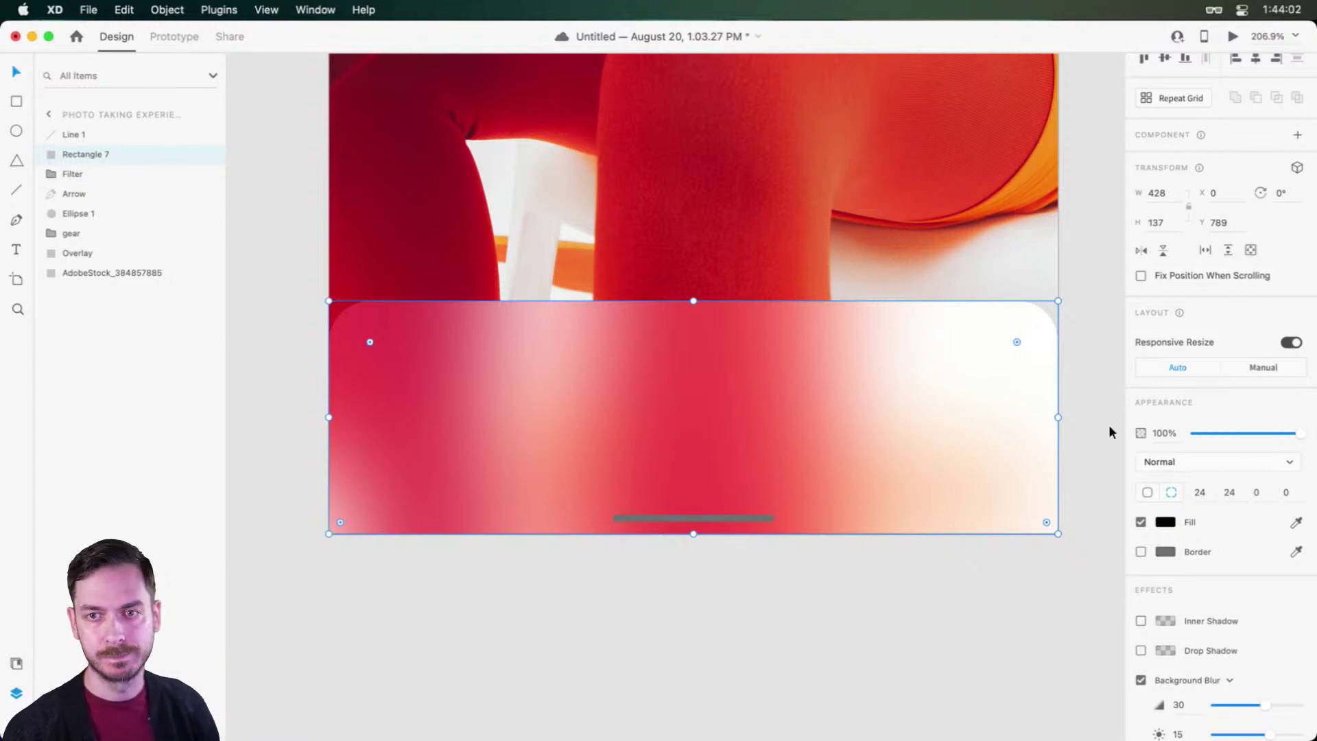
scroll(1227, 606, down, 3)
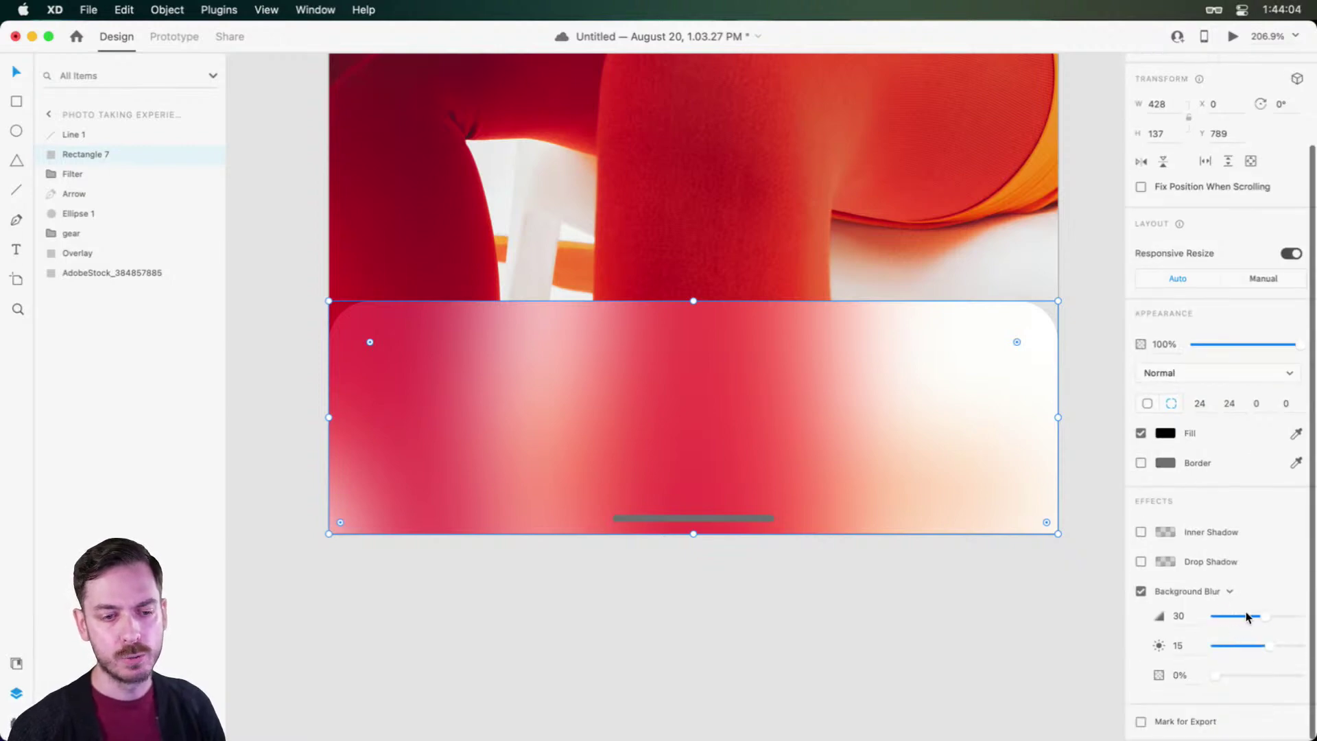
drag(1264, 617, 1301, 616)
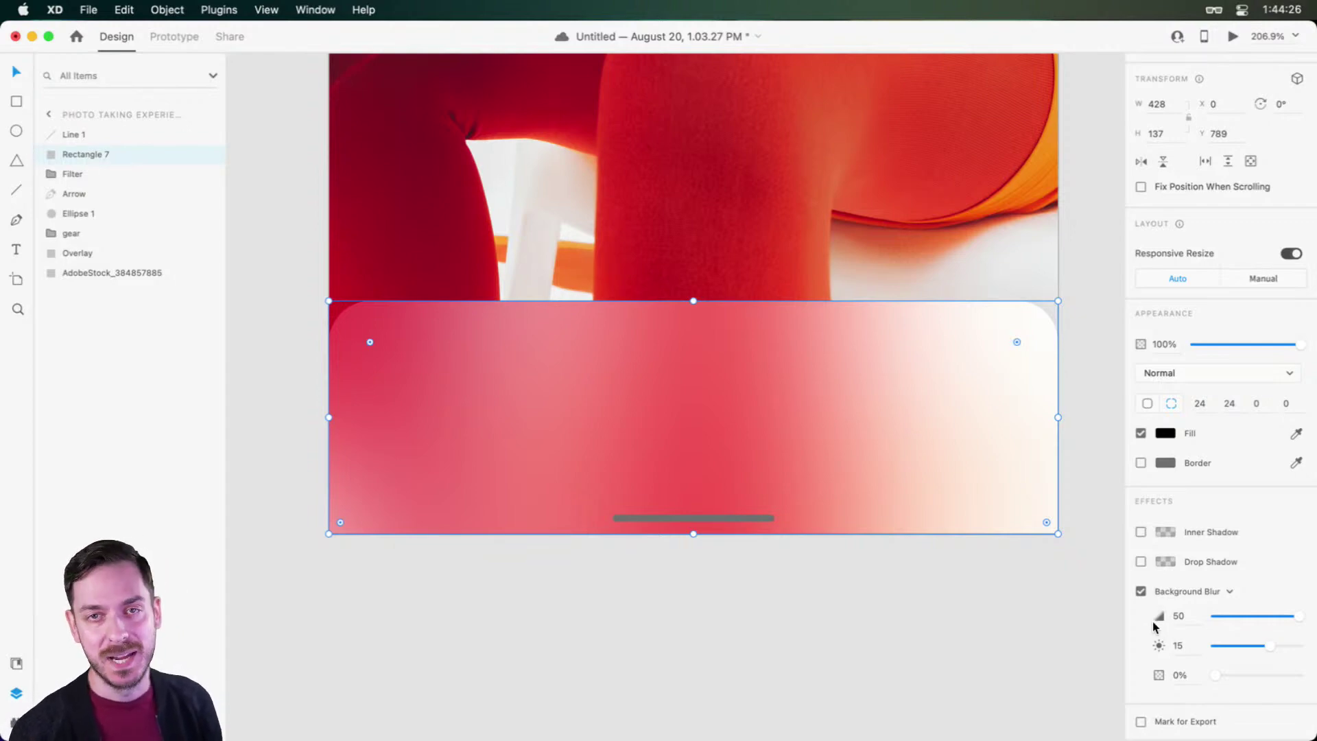
scroll(582, 382, up, 2)
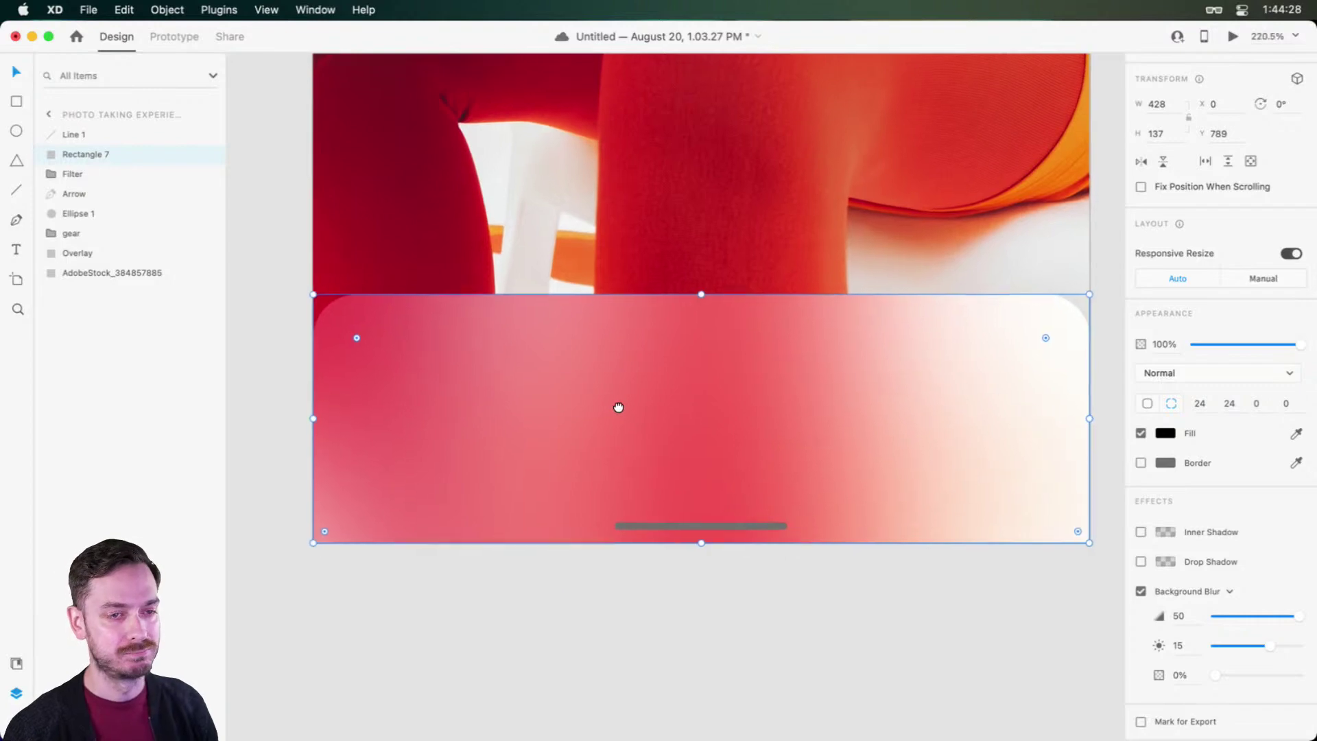
drag(619, 407, 617, 396)
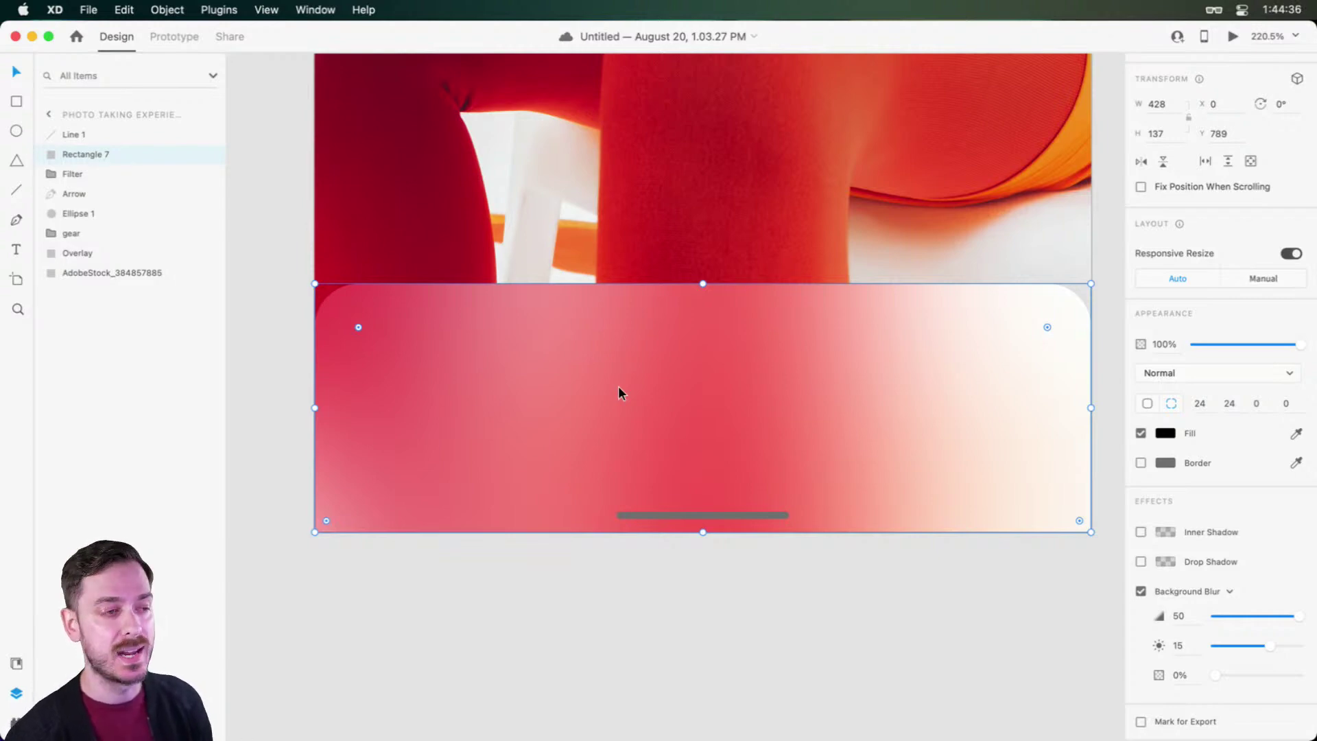
scroll(819, 336, up, 2)
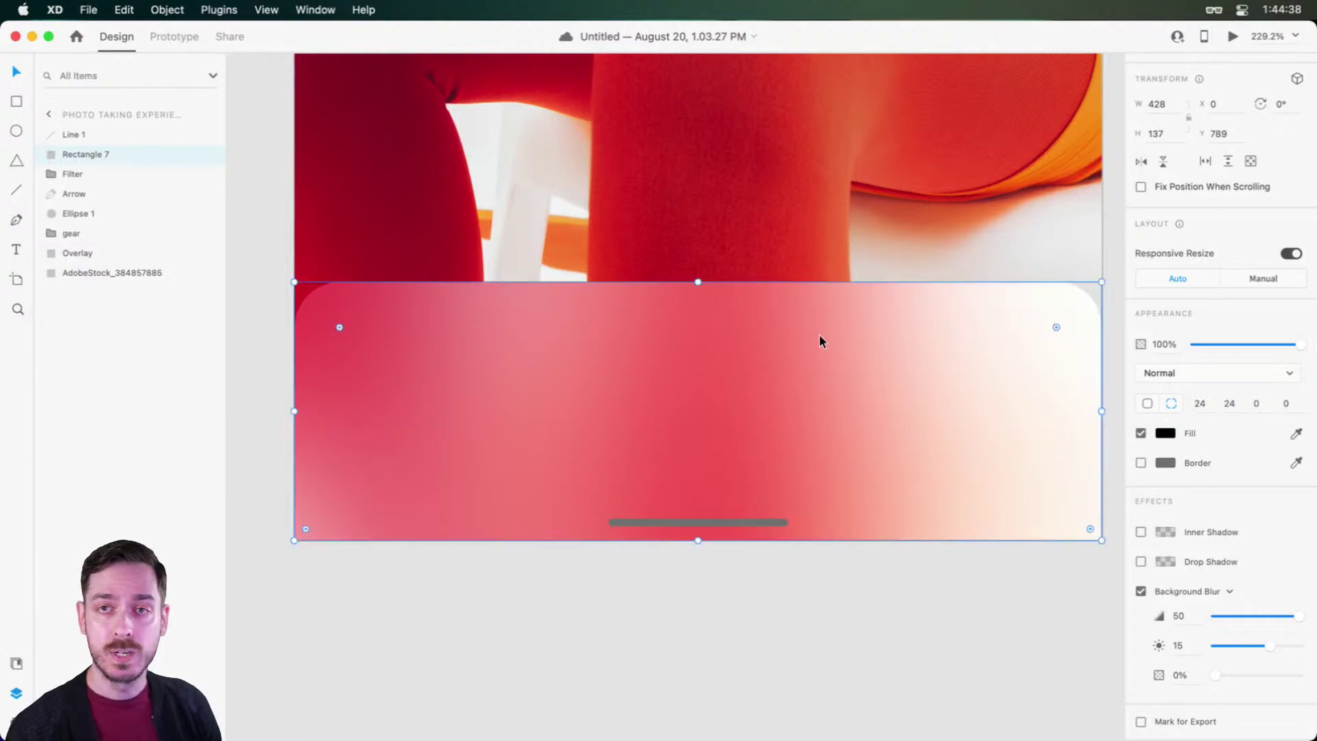
Step: Switch to Safari and look over the Adobe MAX 2021 home page and the "See What's New in Adobe XD" session listing
key(super+Tab)
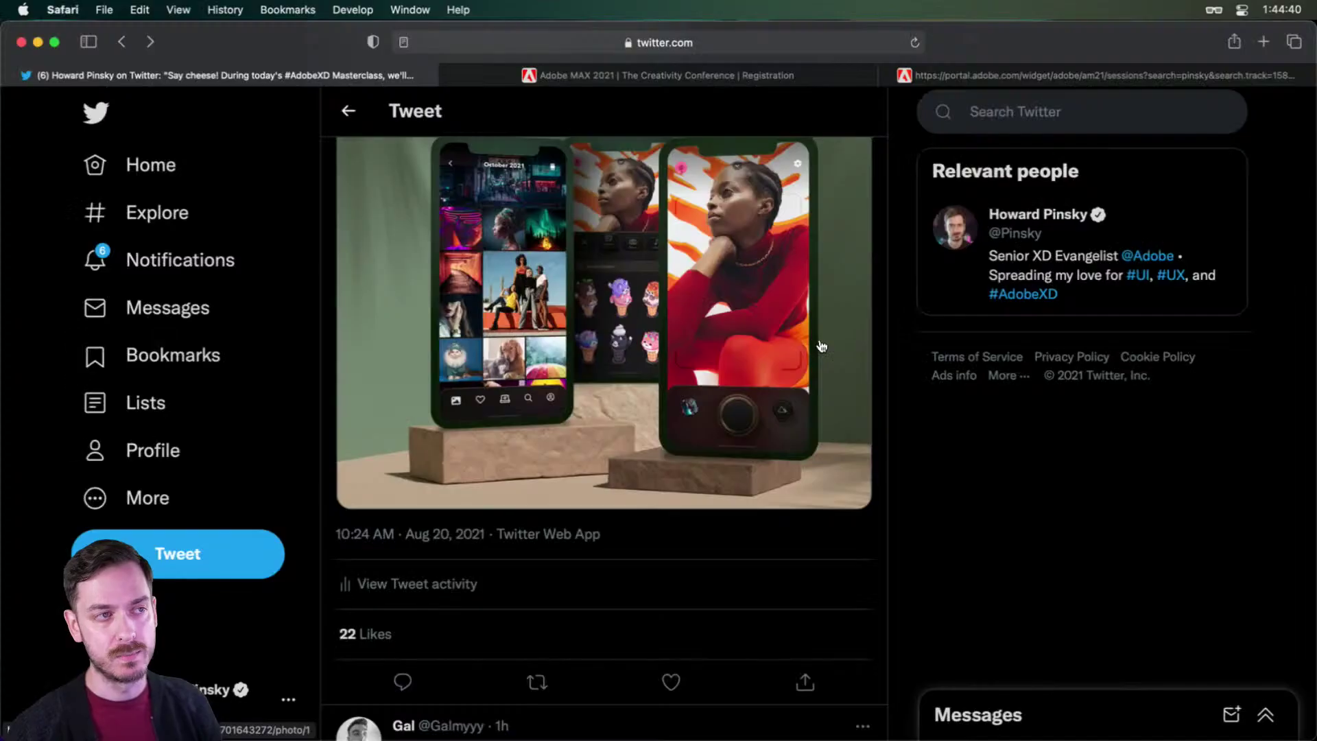
click(619, 77)
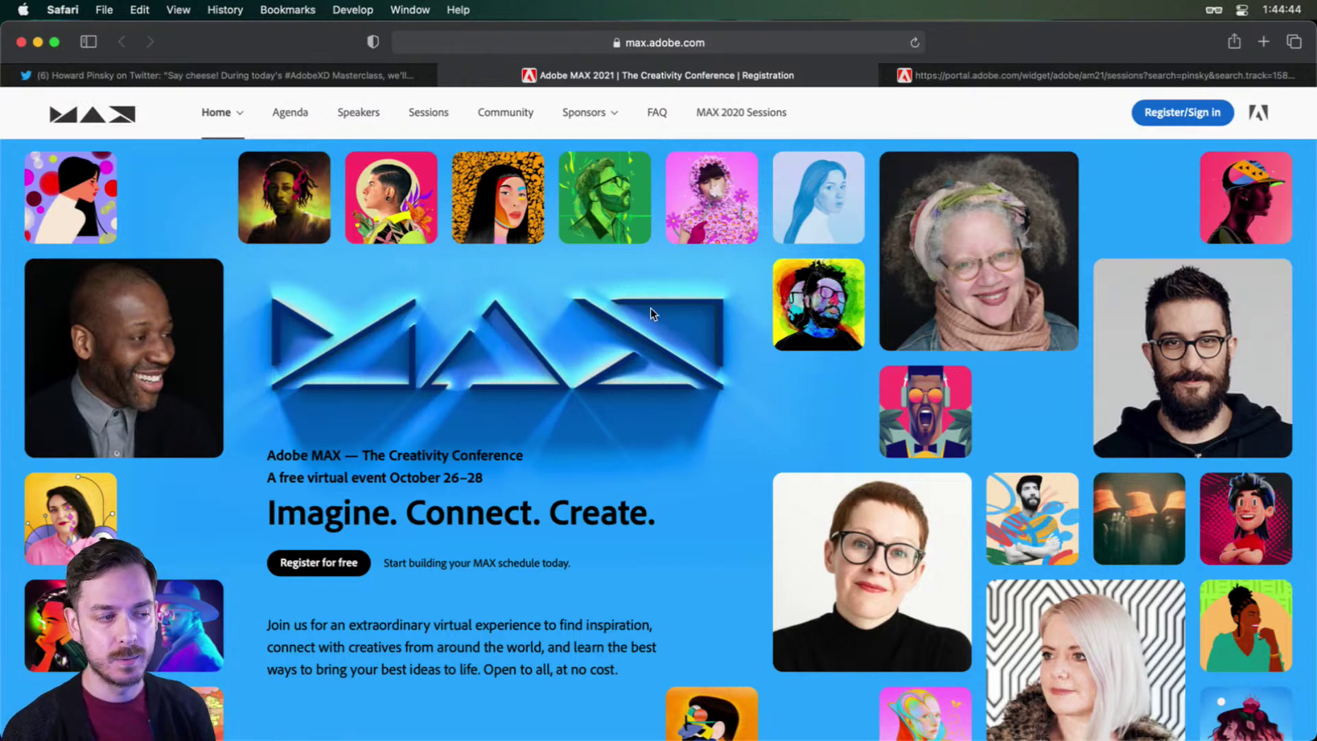
click(1070, 77)
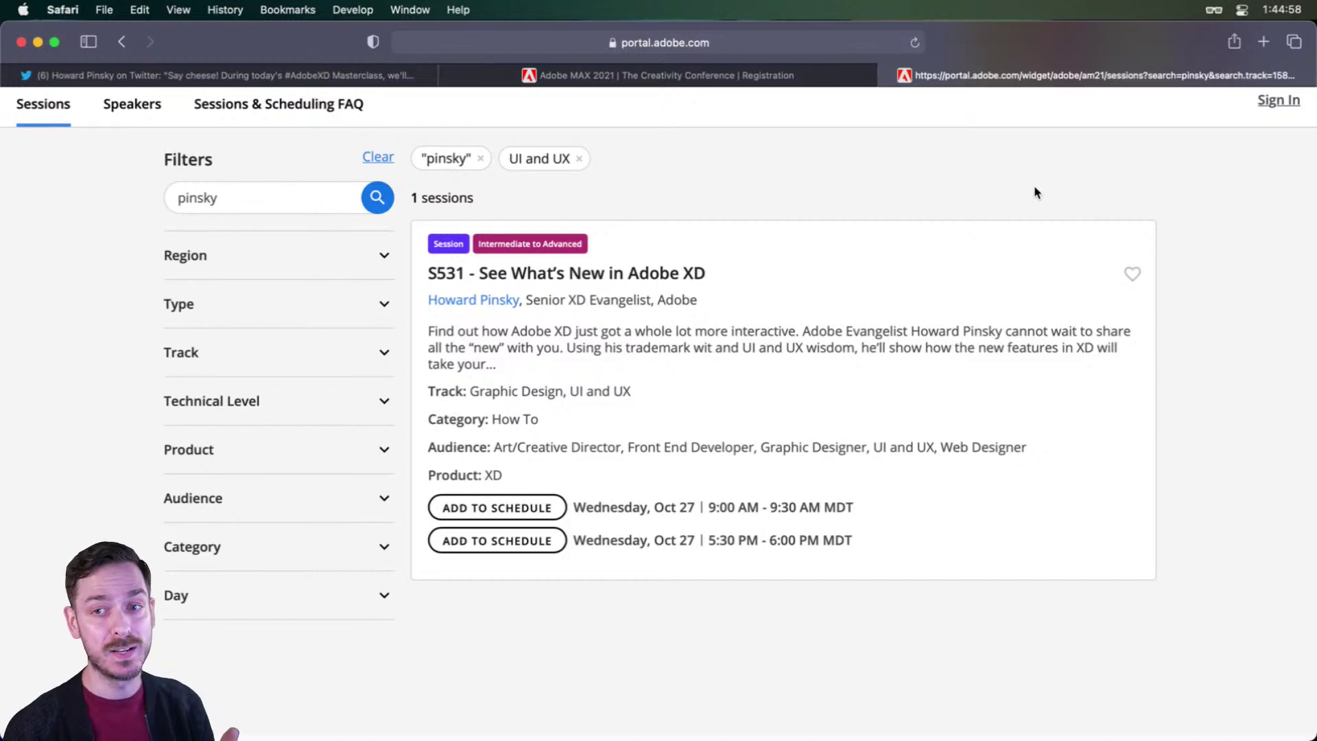
key(ctrl+Tab)
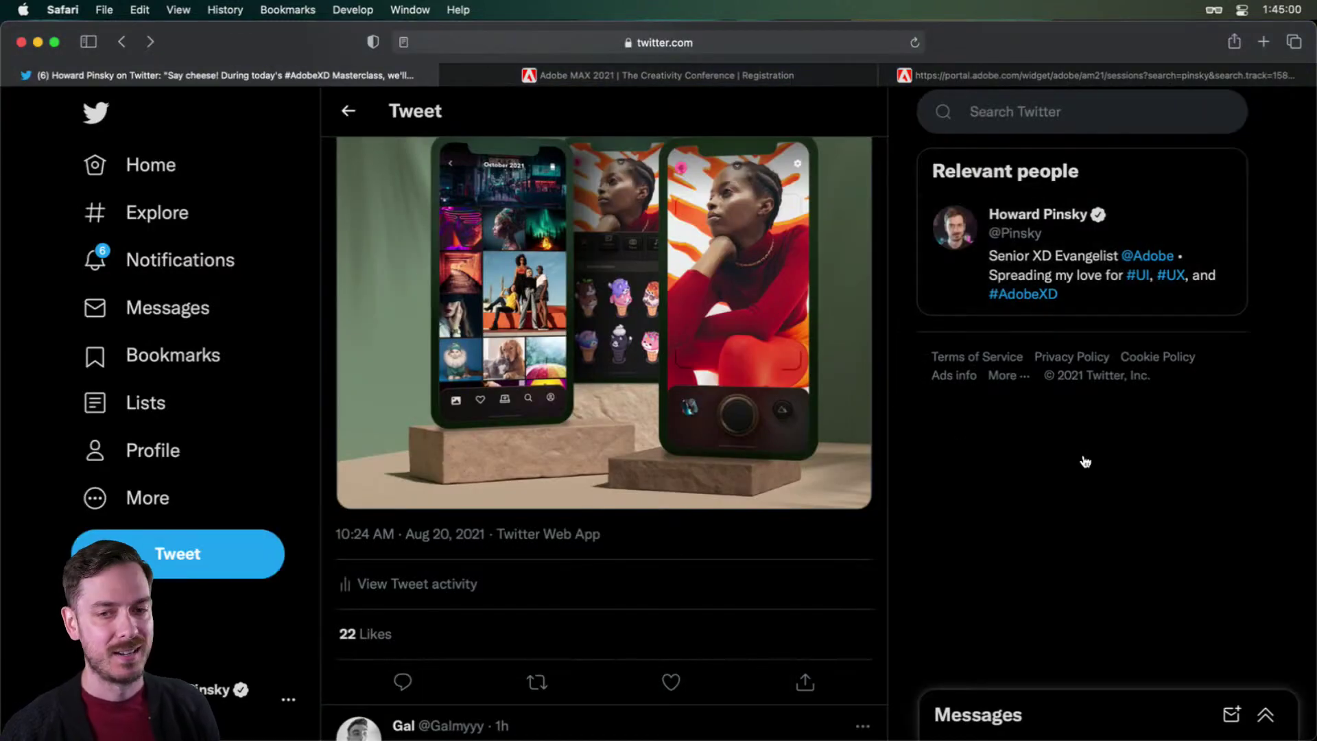
key(super+Tab)
key(super+Tab)
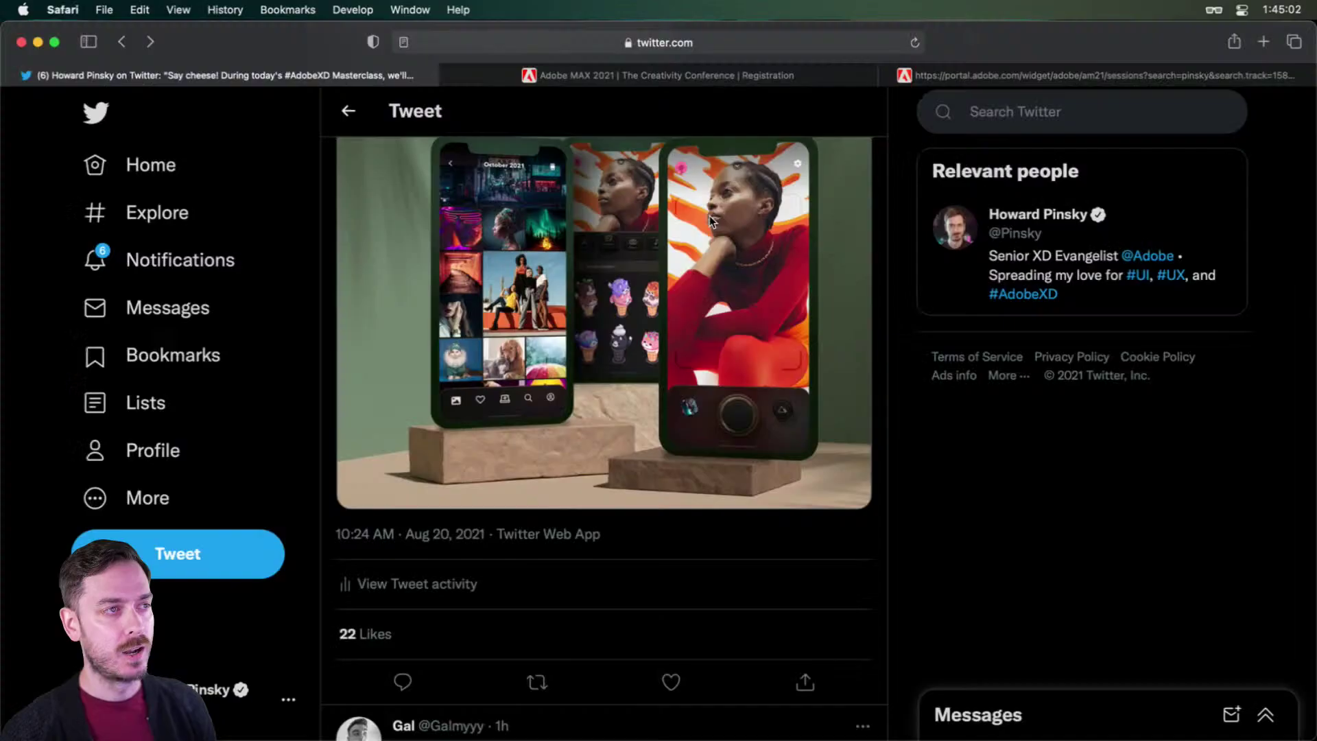
click(982, 75)
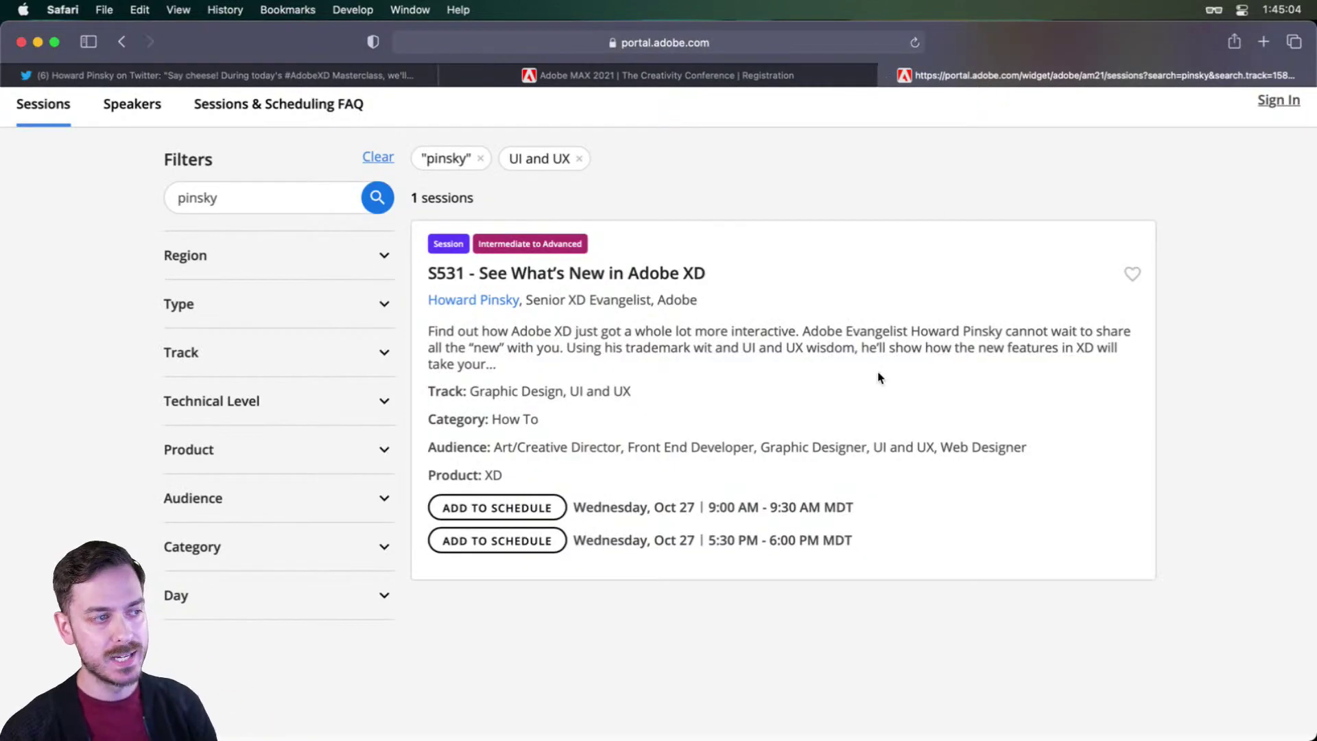
Step: Switch back to Adobe XD and set the bottom rectangle's background blur brightness to -20
key(super+Tab)
scroll(933, 347, down, 1)
scroll(933, 347, right, 1)
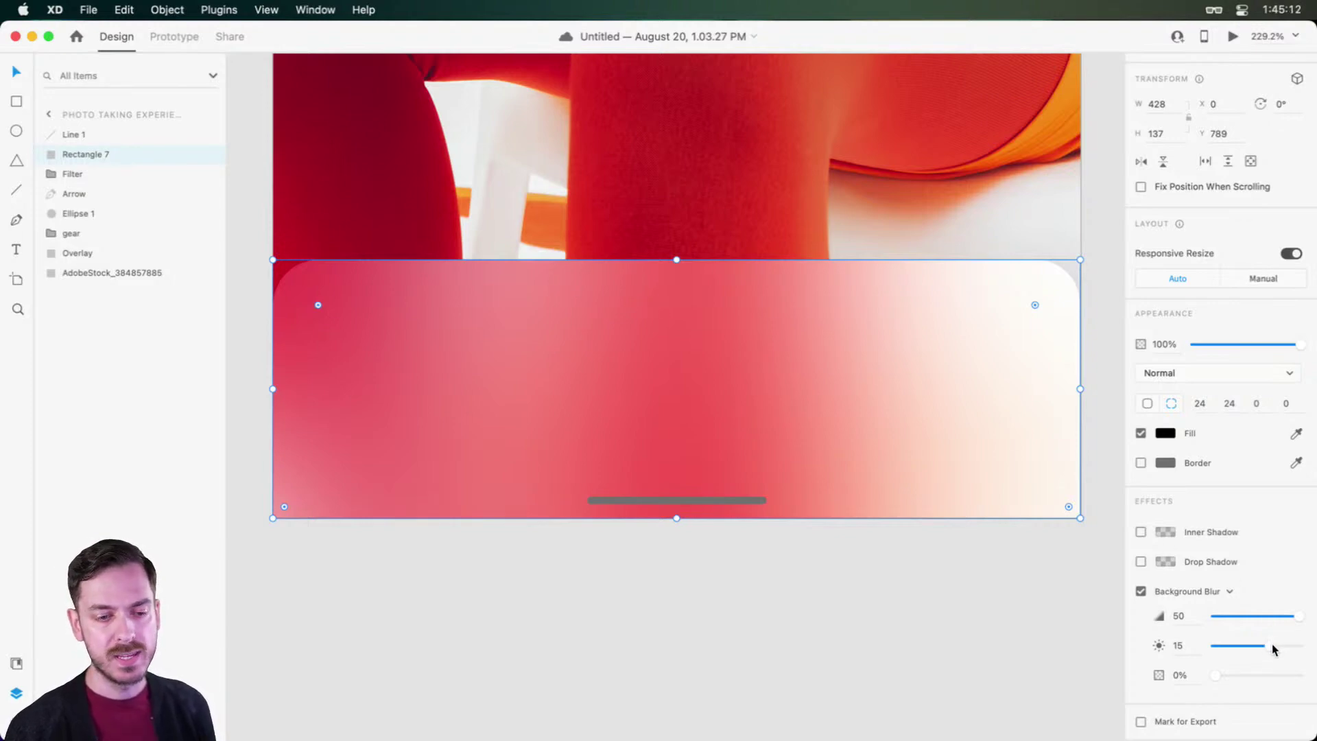
drag(1270, 643, 1241, 645)
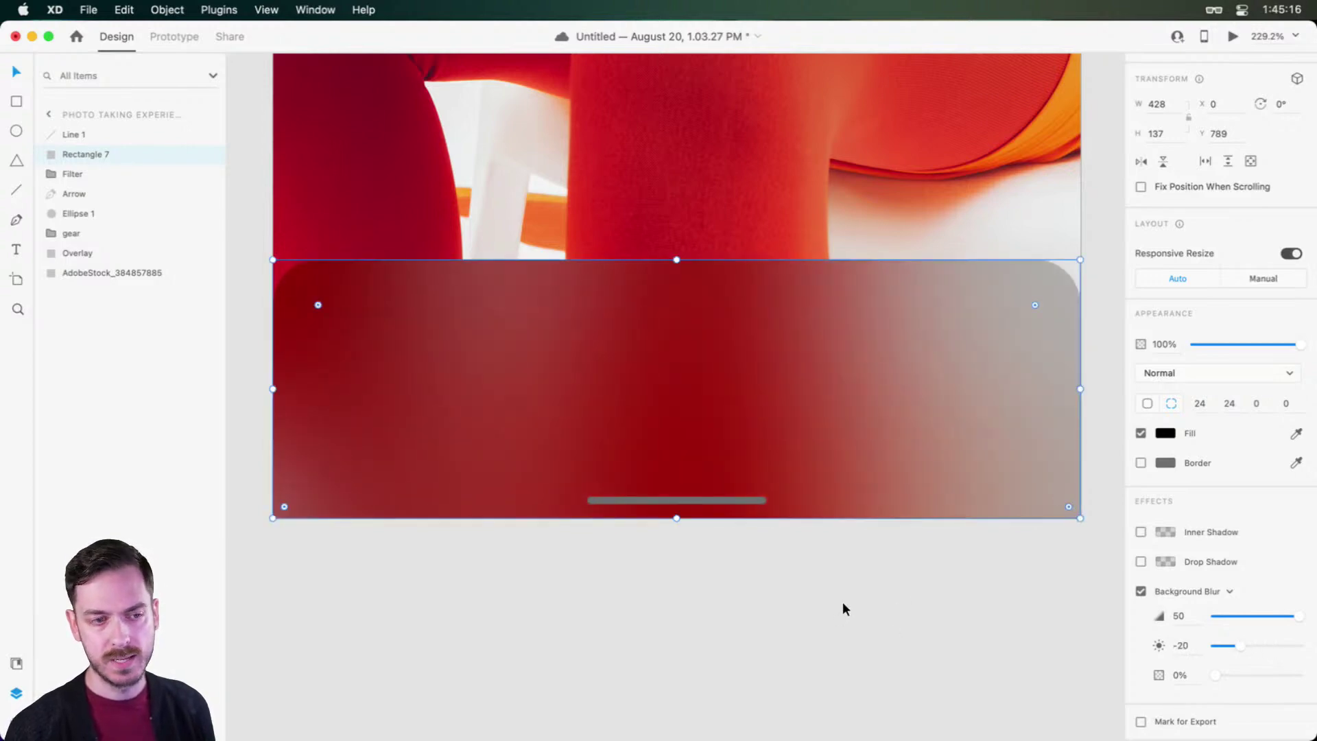
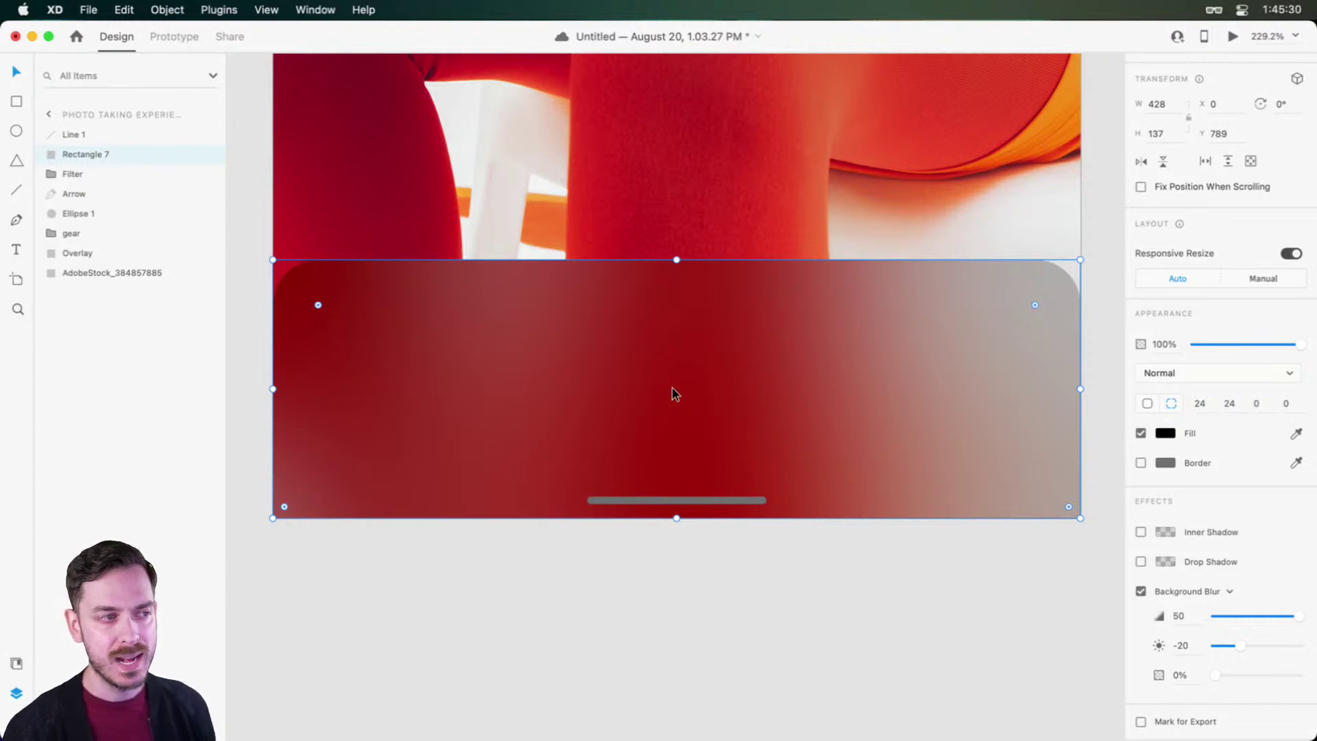
Step: Switch to Safari and examine the event dates on the Adobe MAX 2021 home page
key(super+Tab)
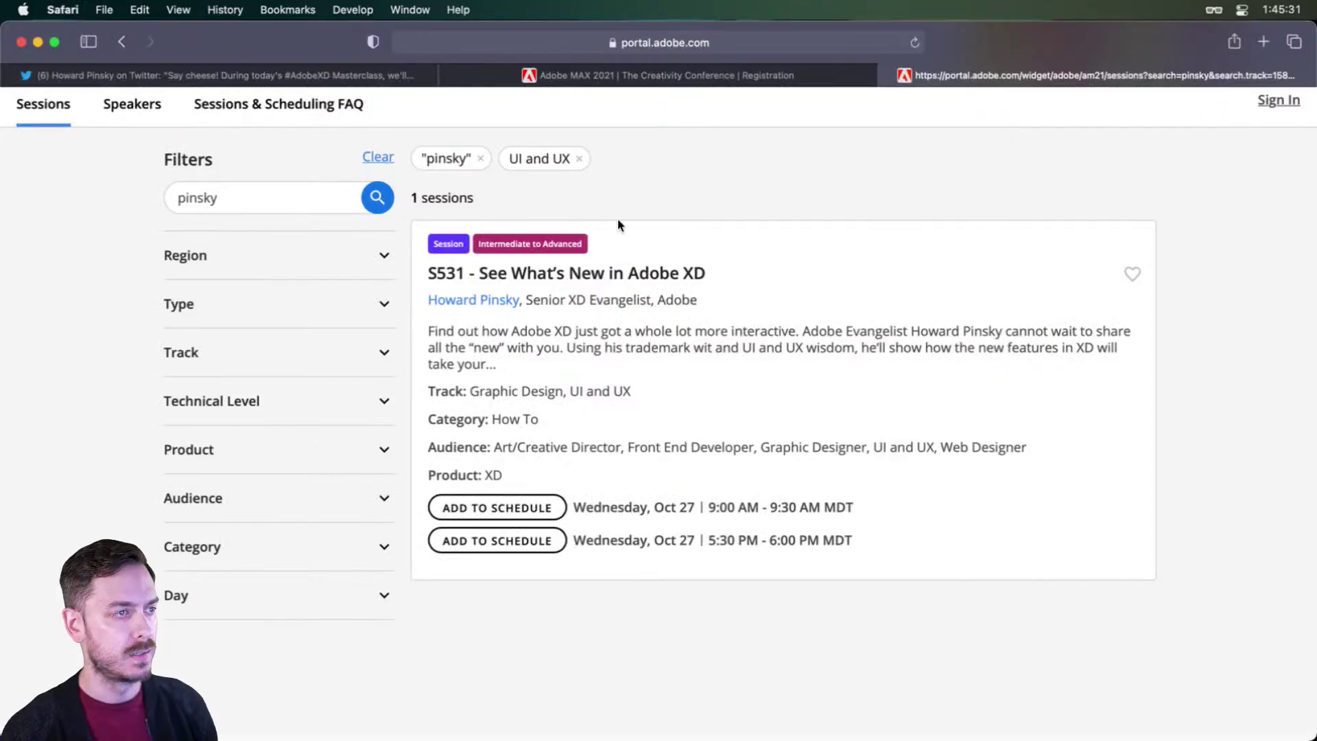
click(574, 71)
scroll(660, 273, down, 2)
drag(434, 419, 513, 421)
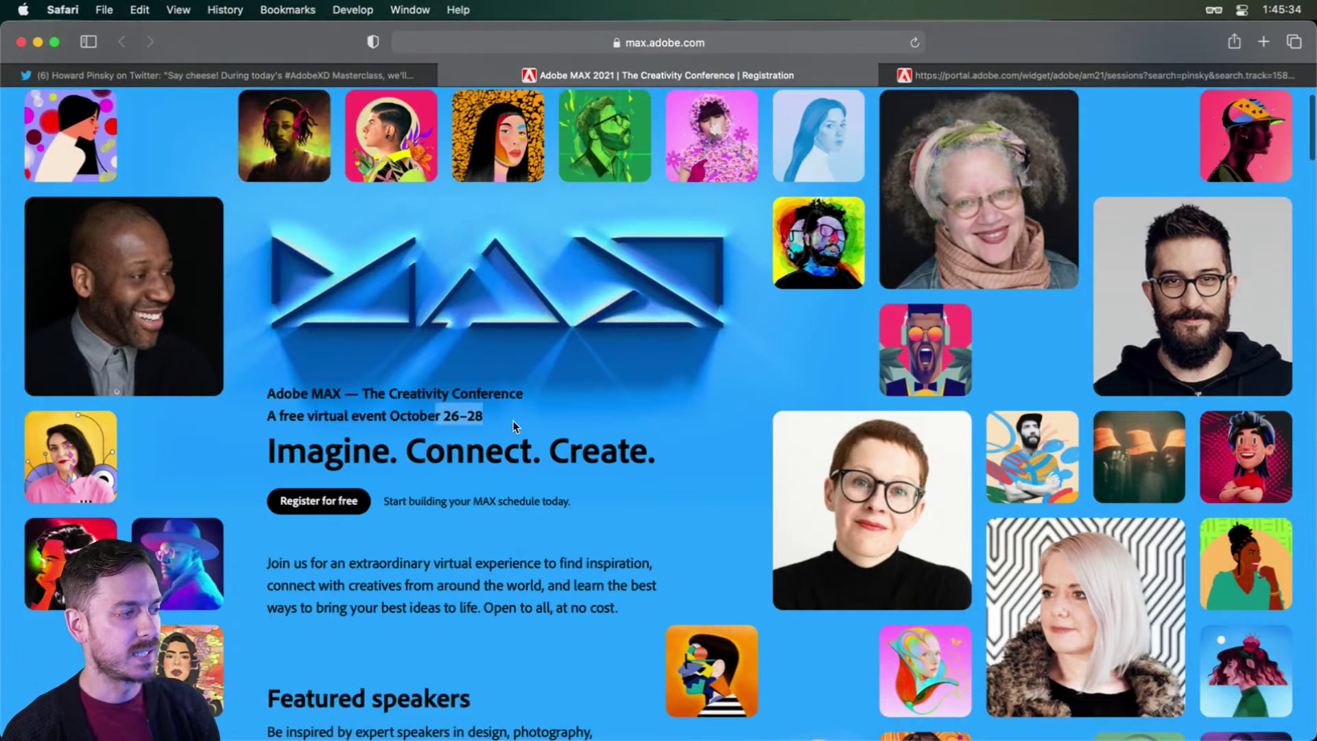
Step: Clear the text selection on the Adobe MAX page and look at the tweet showing the camera app mockup
click(512, 420)
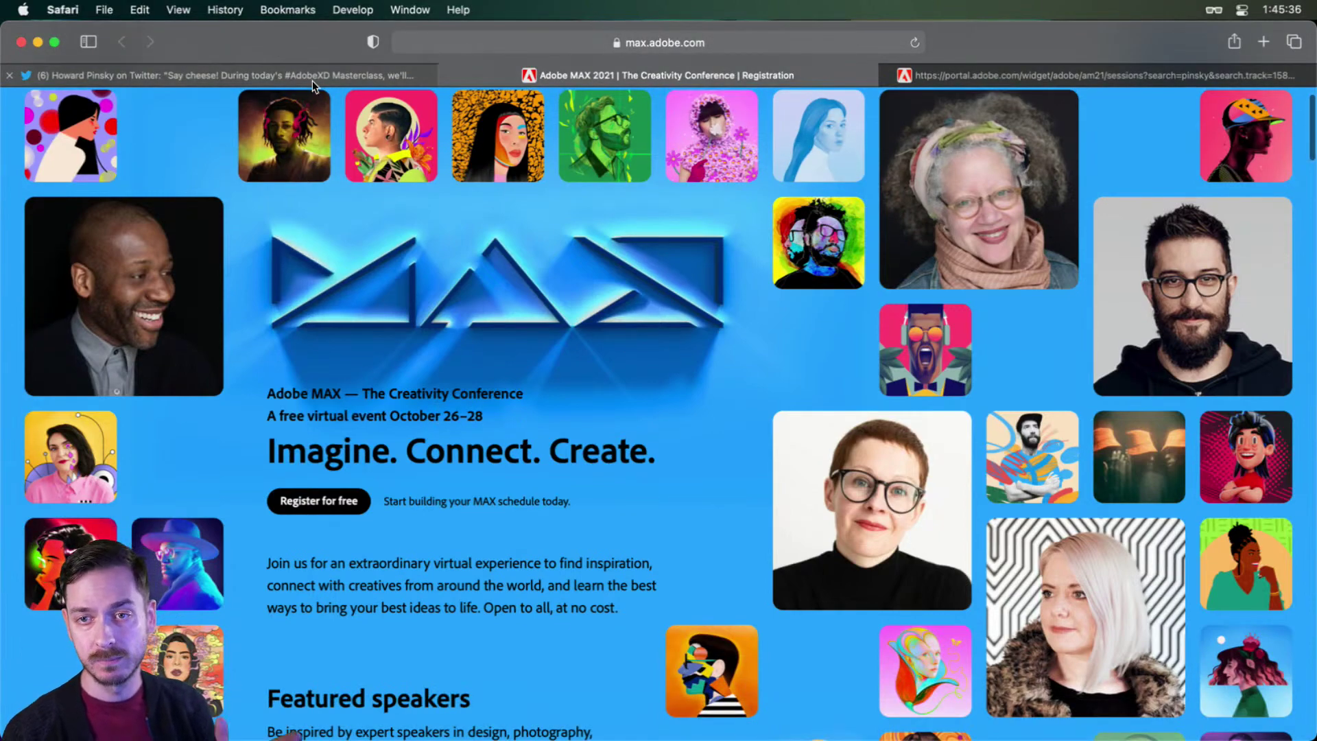
click(312, 81)
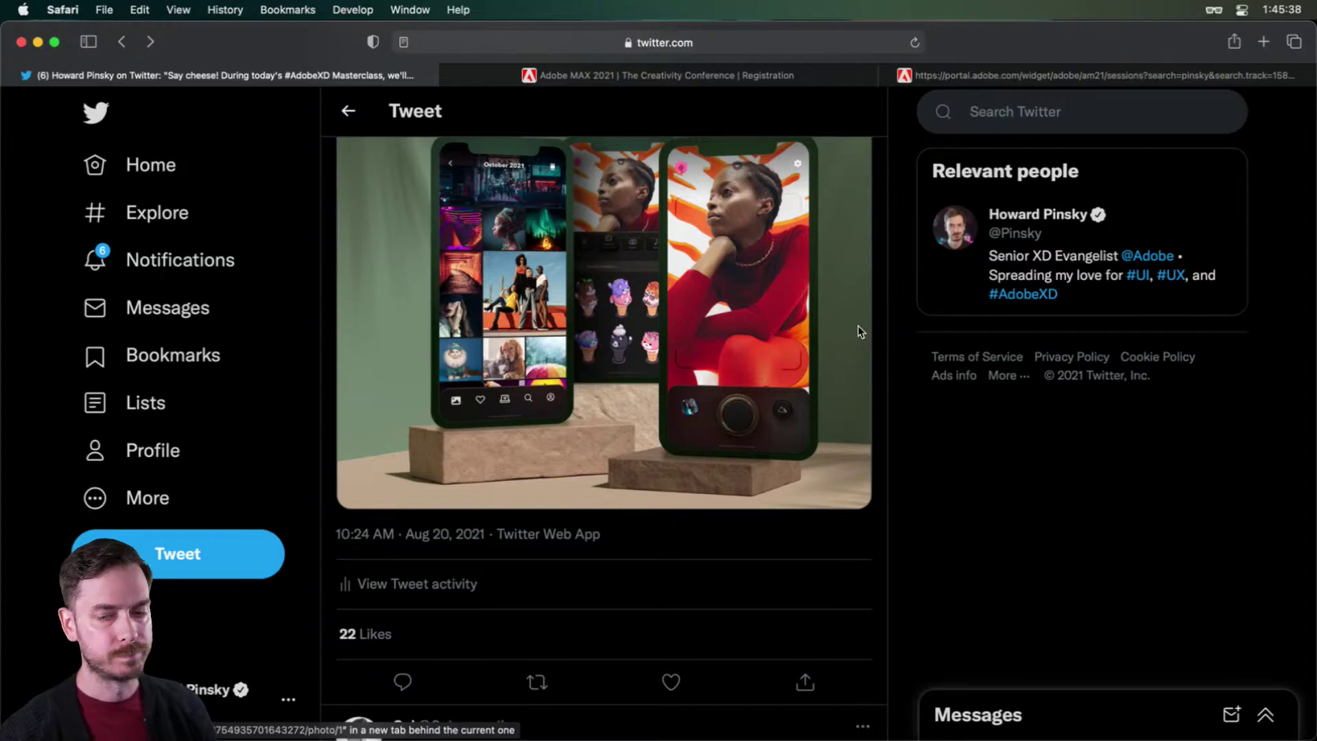
Step: Switch back to Adobe XD and set the bottom rectangle's background blur opacity to 80%
key(super+Tab)
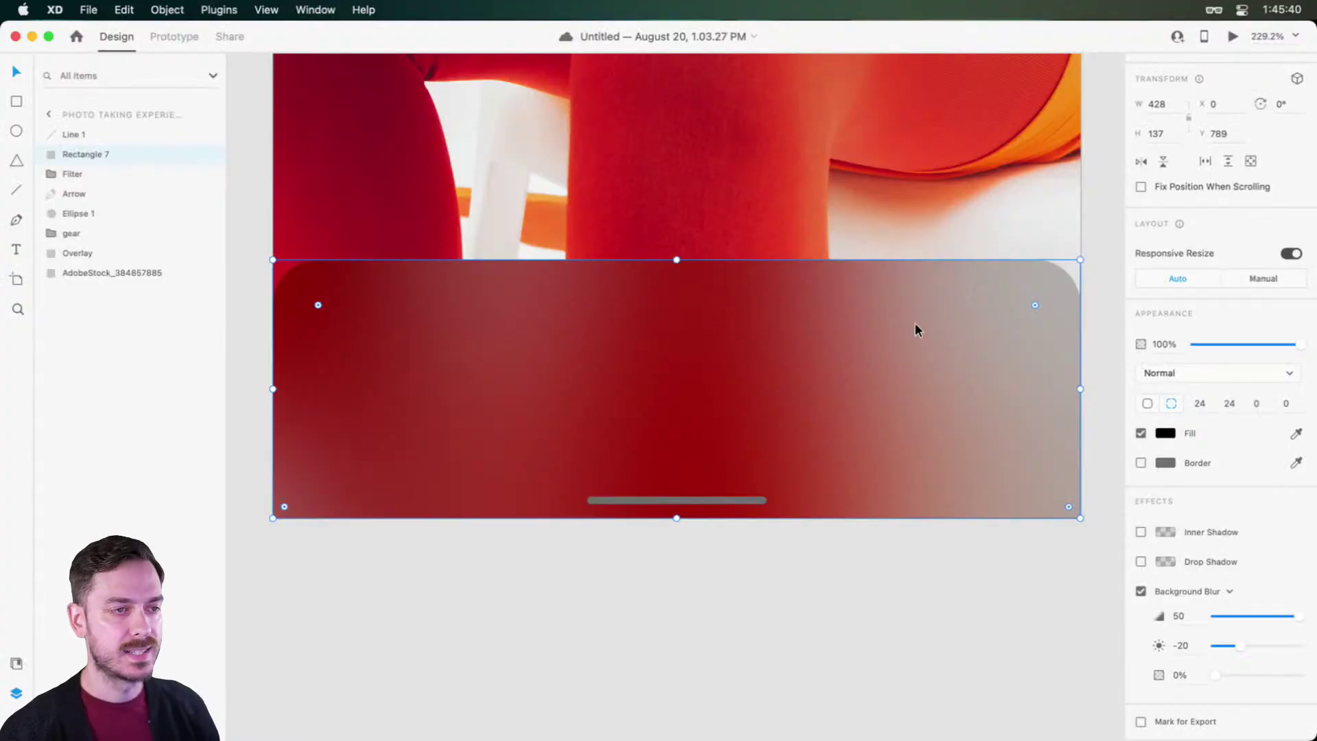
scroll(898, 336, down, 2)
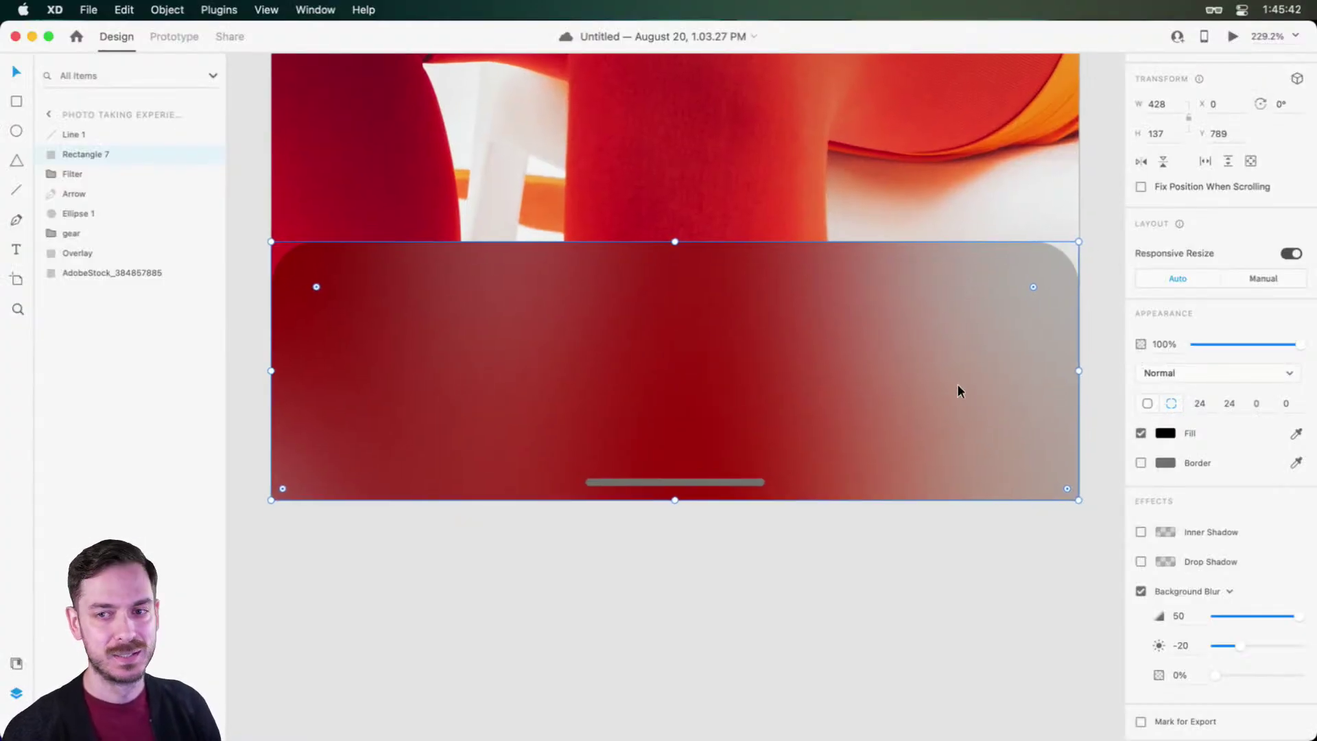
scroll(715, 304, up, 2)
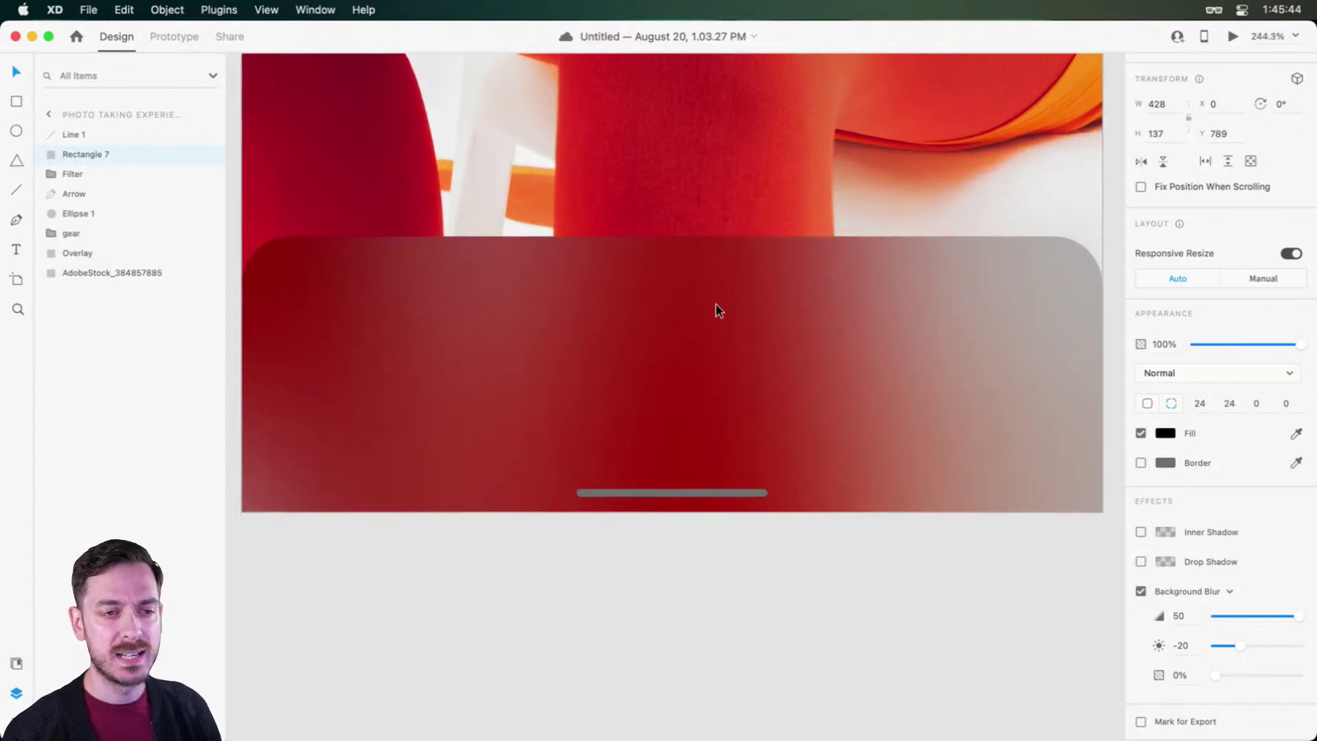
scroll(716, 310, up, 1)
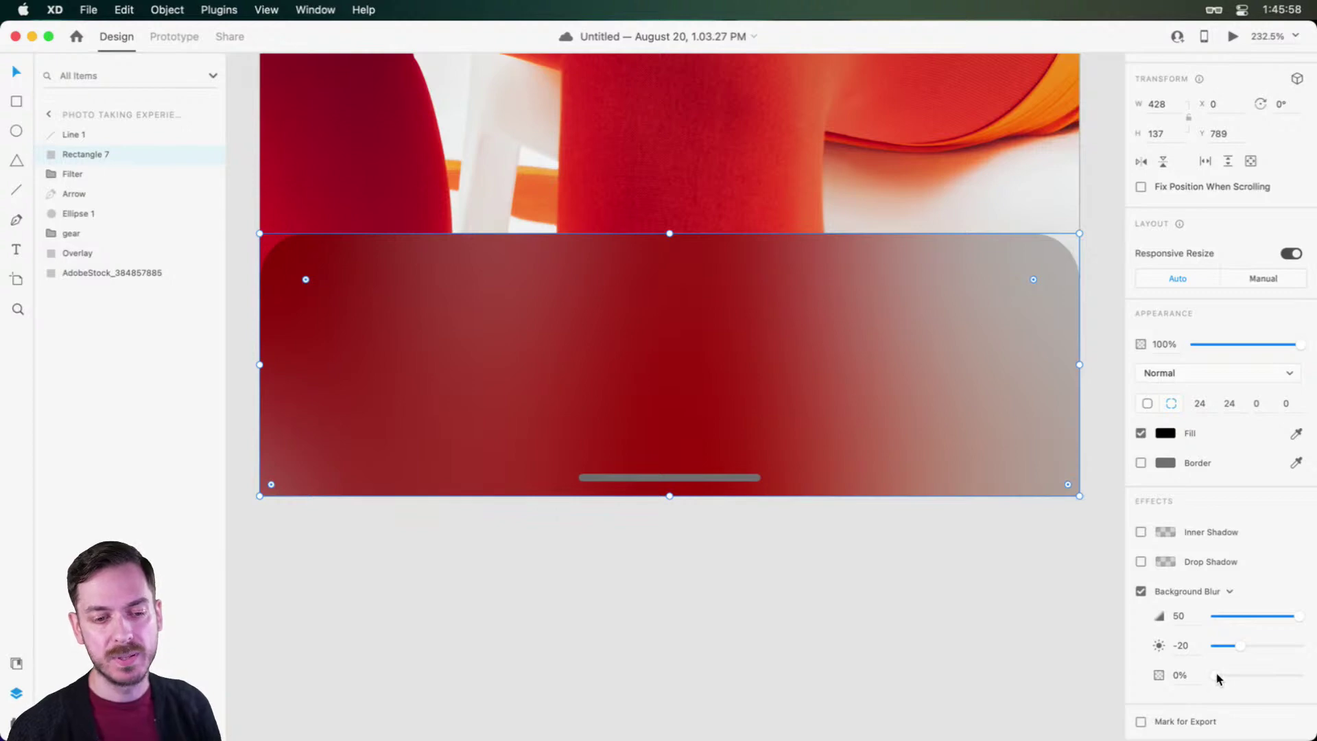
drag(1217, 678, 1282, 669)
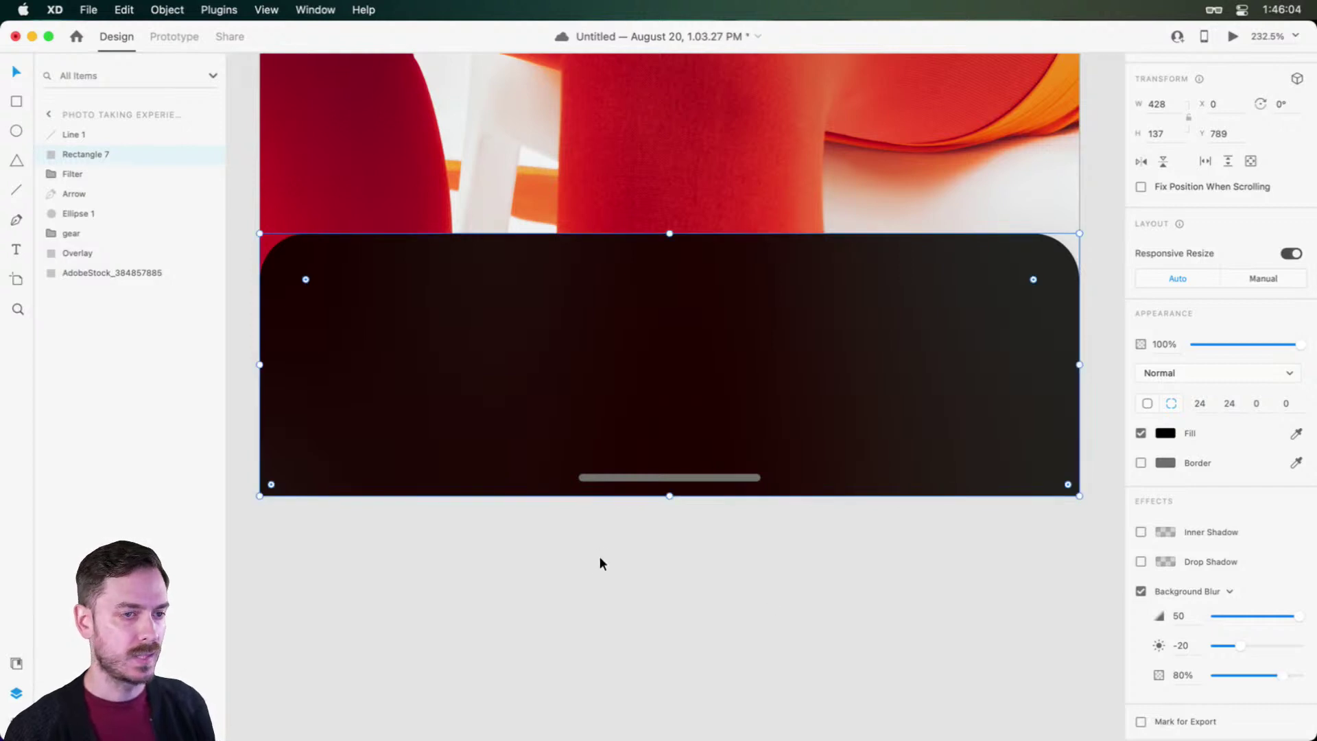
Step: Try the blurred rectangle higher up over the photo, and undo the move
scroll(603, 552, down, 5)
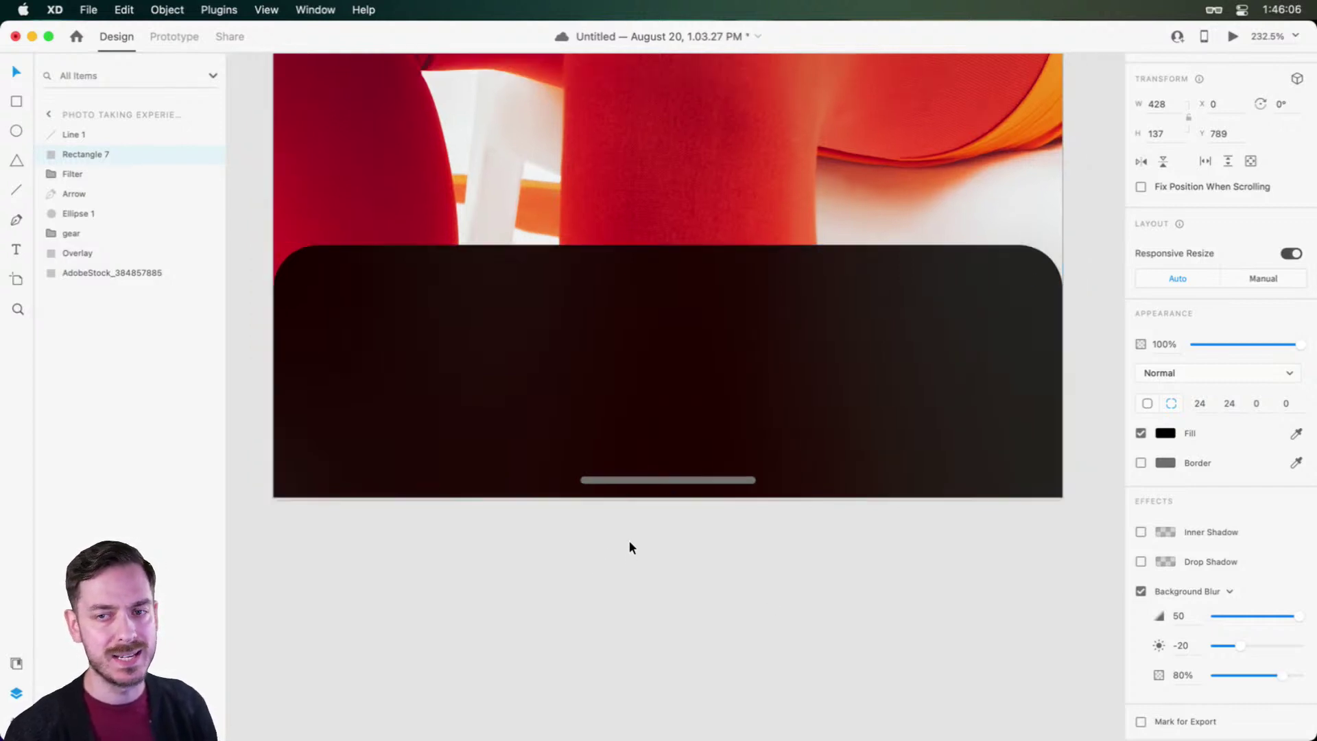
drag(729, 421, 672, 218)
key(super+z)
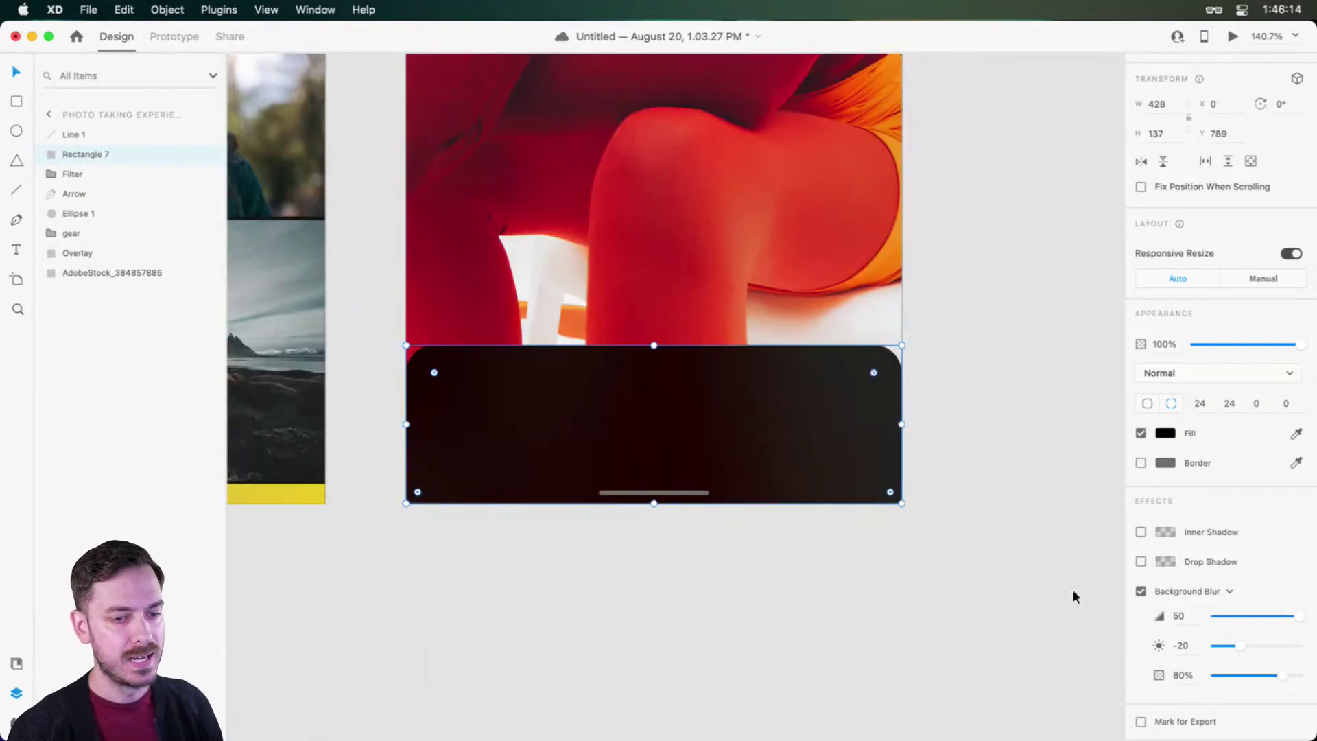
Step: Set the rectangle's background blur opacity to 70% and test it over the upper part of the photo, undoing the move
drag(1285, 679, 1277, 679)
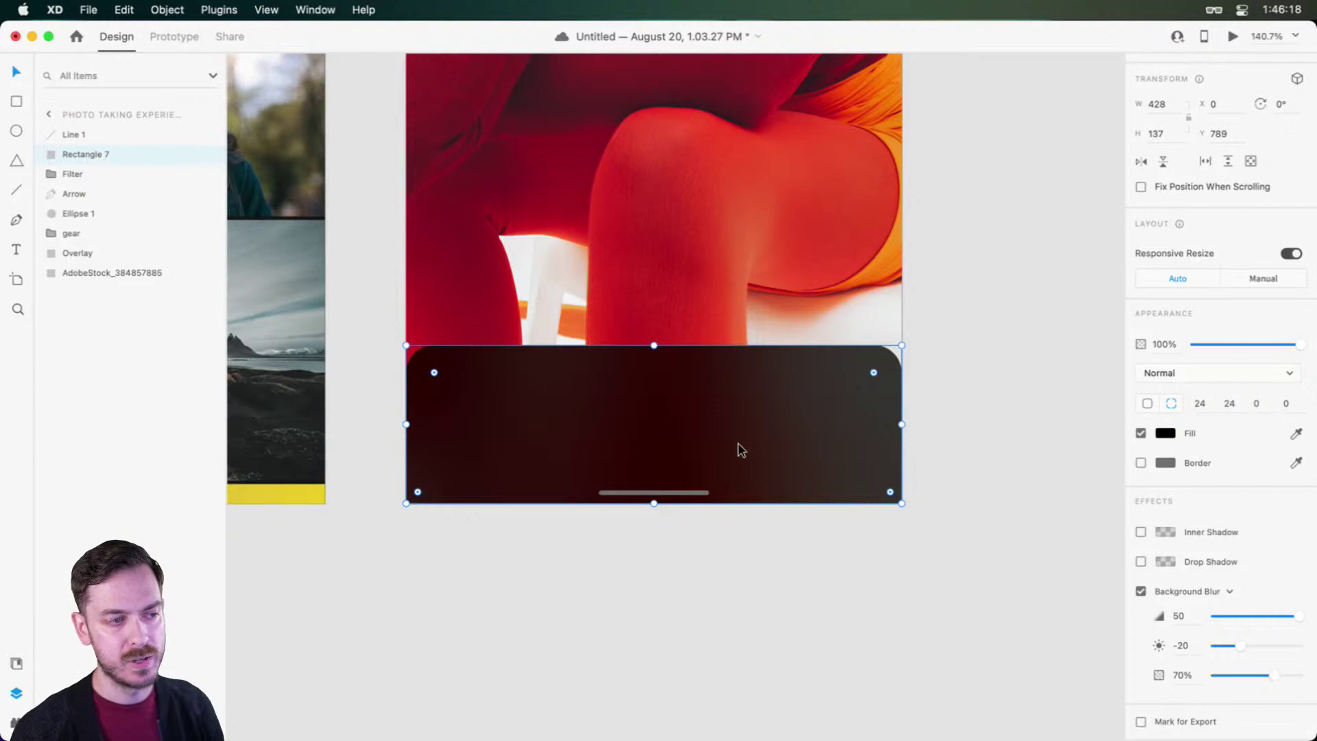
scroll(738, 450, down, 5)
drag(751, 542, 746, 228)
key(super+z)
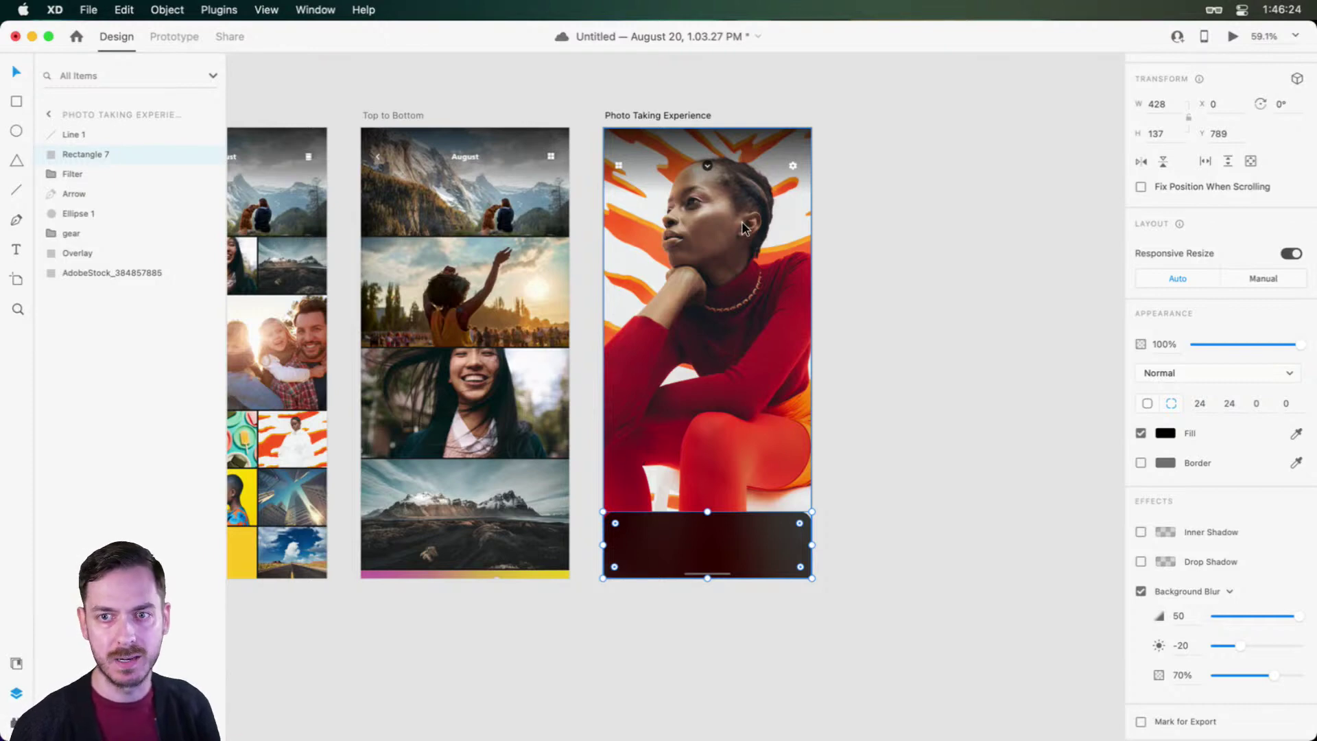
Step: Delete the short grey home indicator line on the bottom rectangle
scroll(705, 583, up, 5)
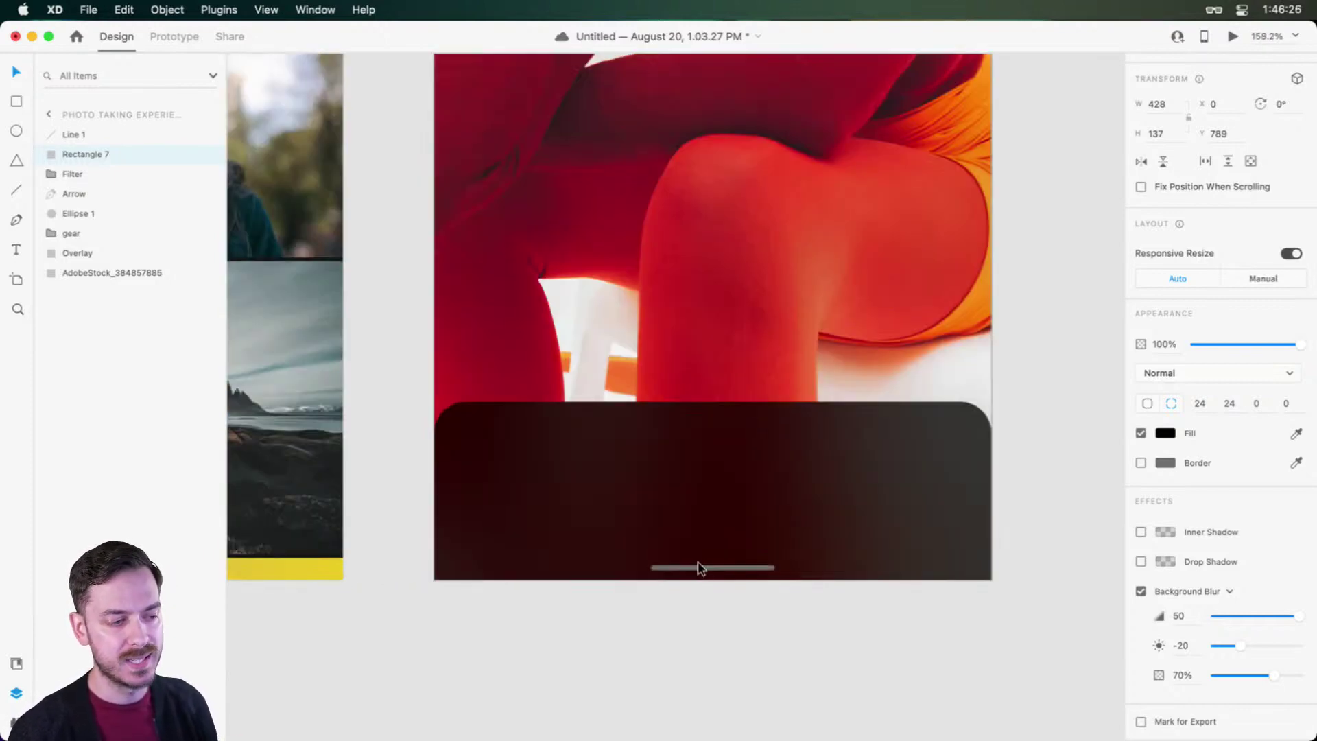
click(698, 566)
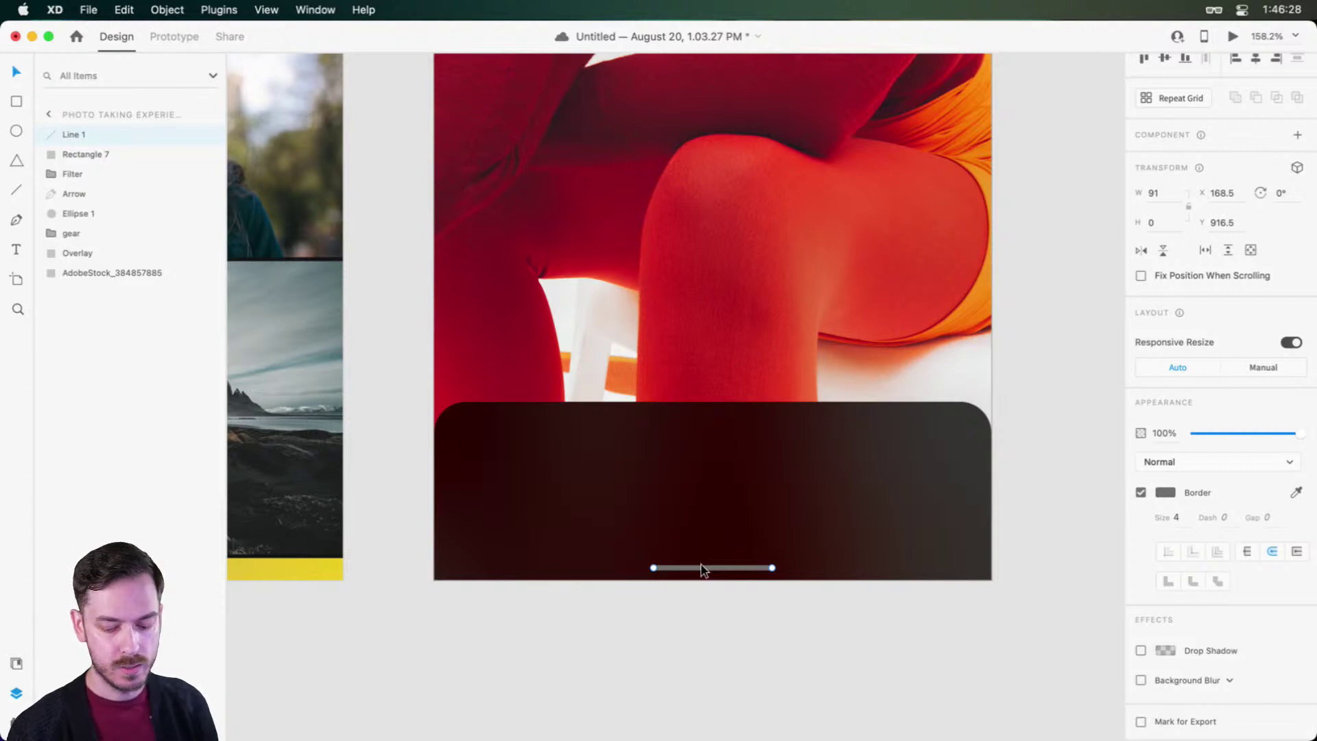
key(Delete)
Step: Extend the bottom rectangle upward by its top edge to a height of 147
click(768, 507)
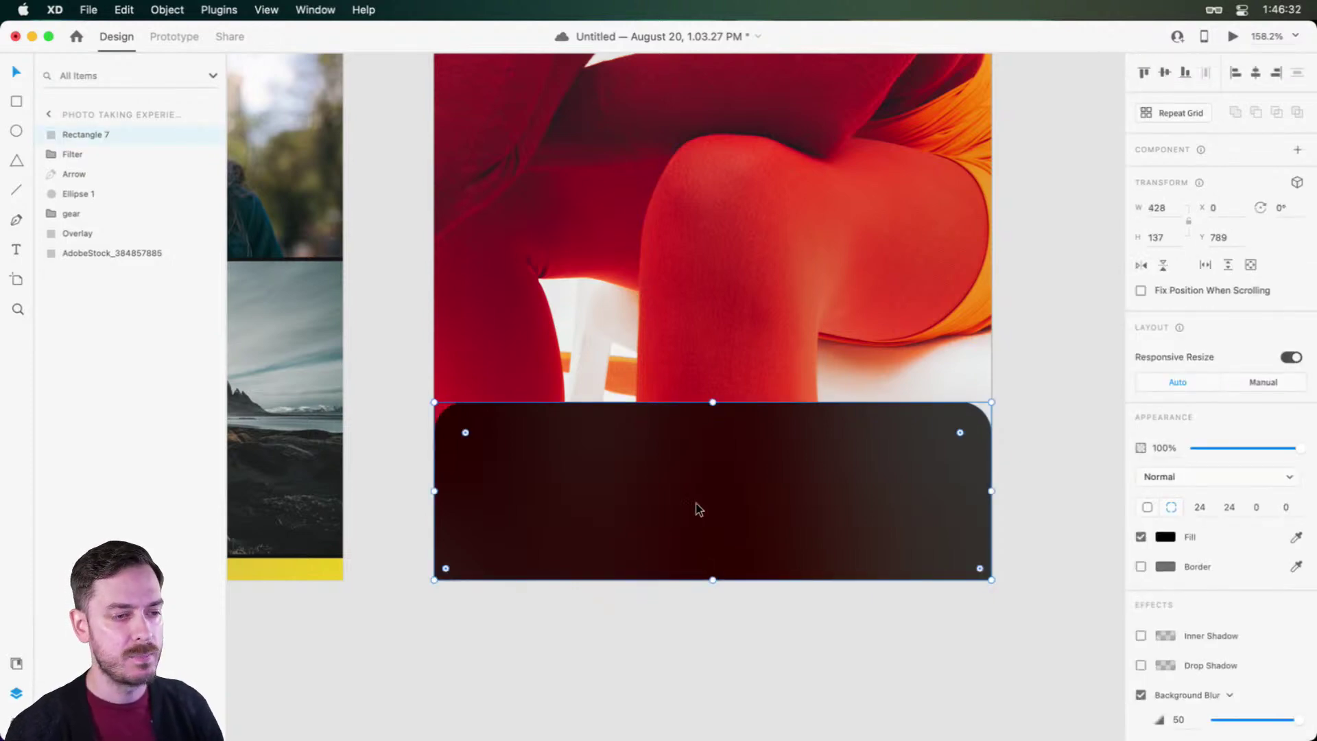
scroll(694, 504, up, 2)
scroll(711, 443, down, 2)
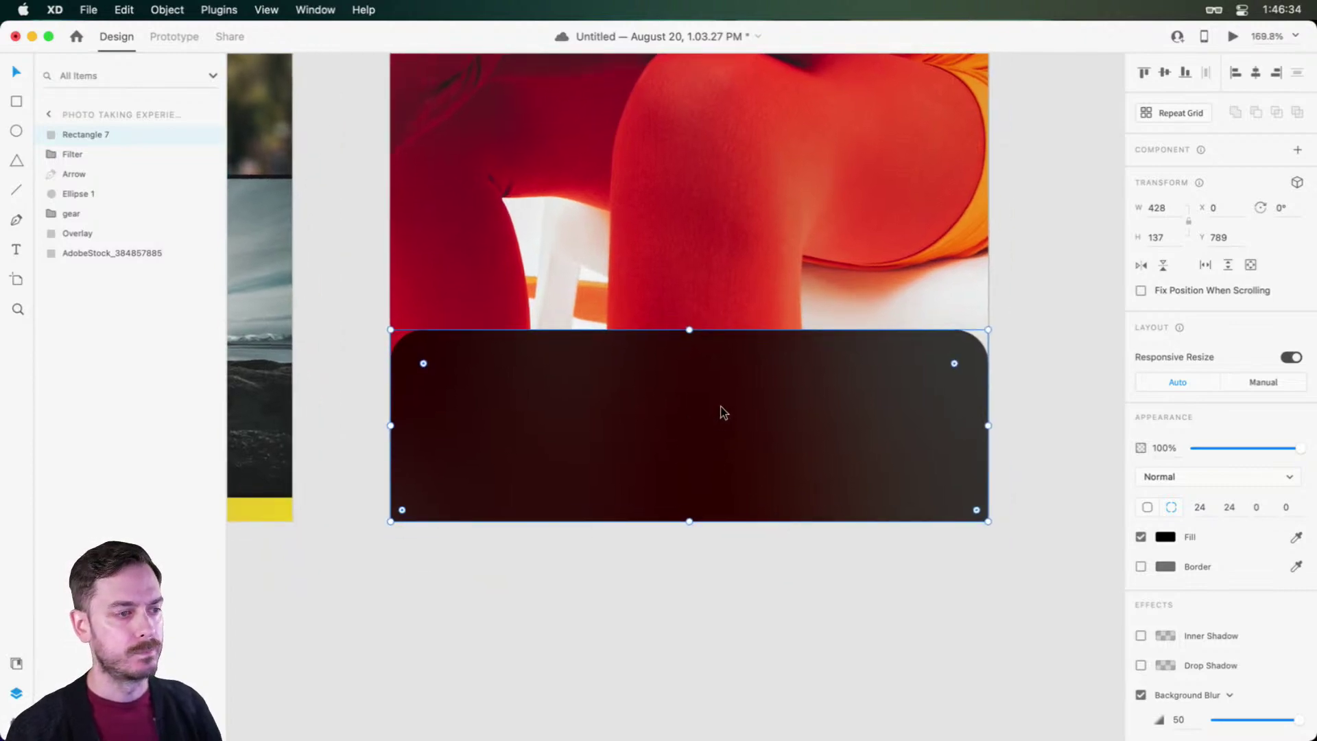
scroll(720, 410, up, 2)
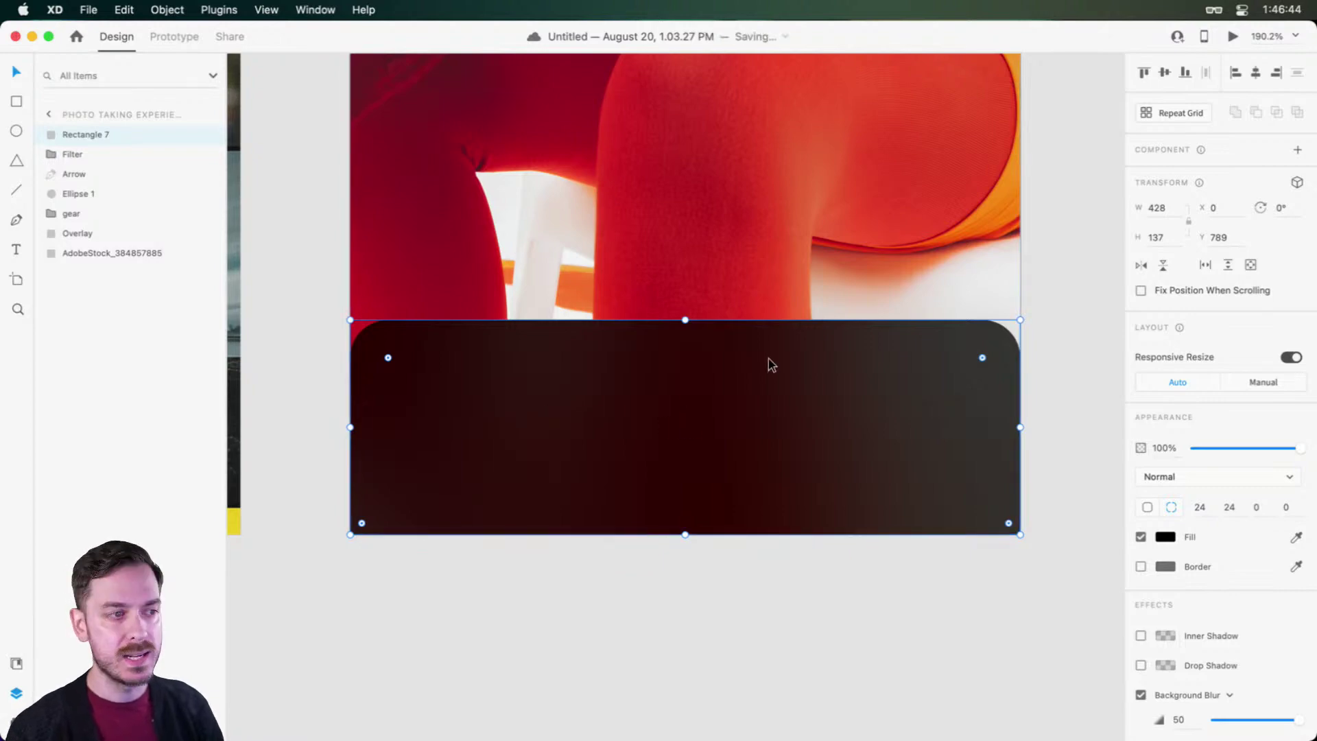
drag(688, 318, 688, 305)
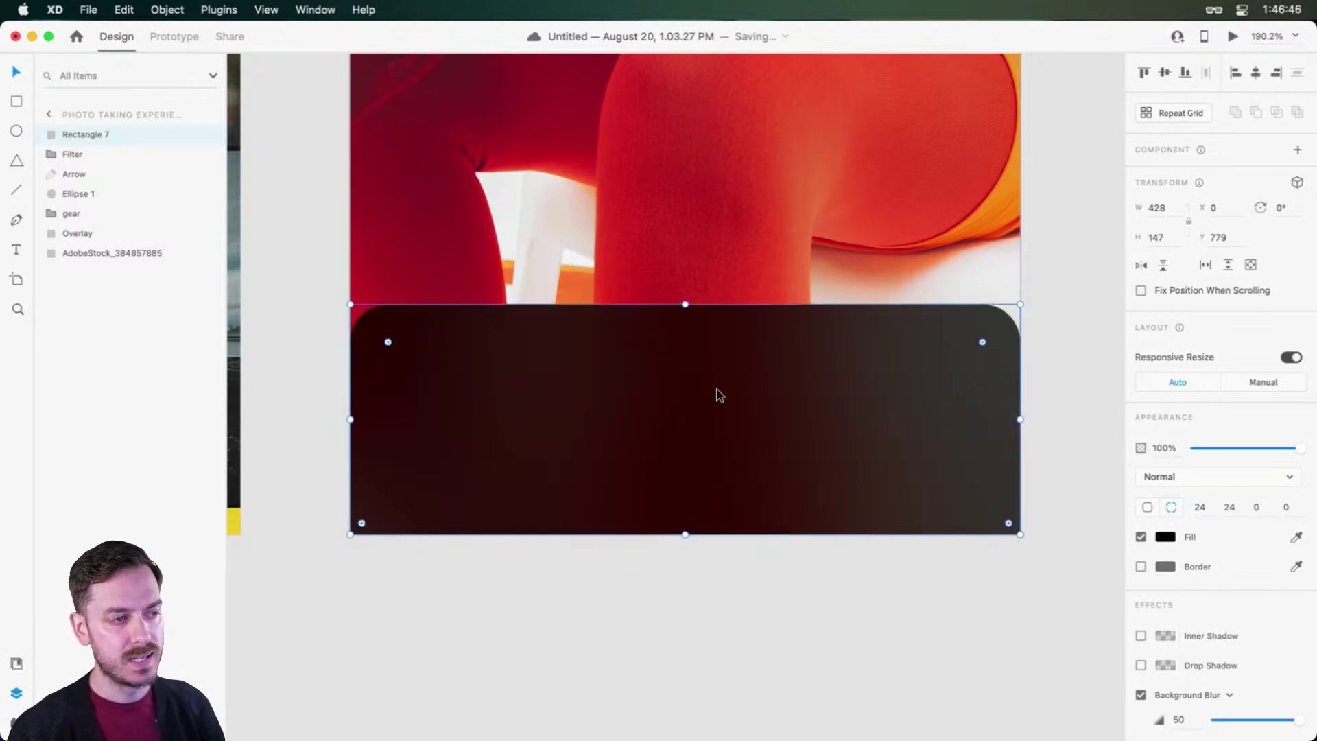
Step: Switch to Safari and examine the skeuomorphic shutter button in the tweet's enlarged mockup image
scroll(717, 395, up, 3)
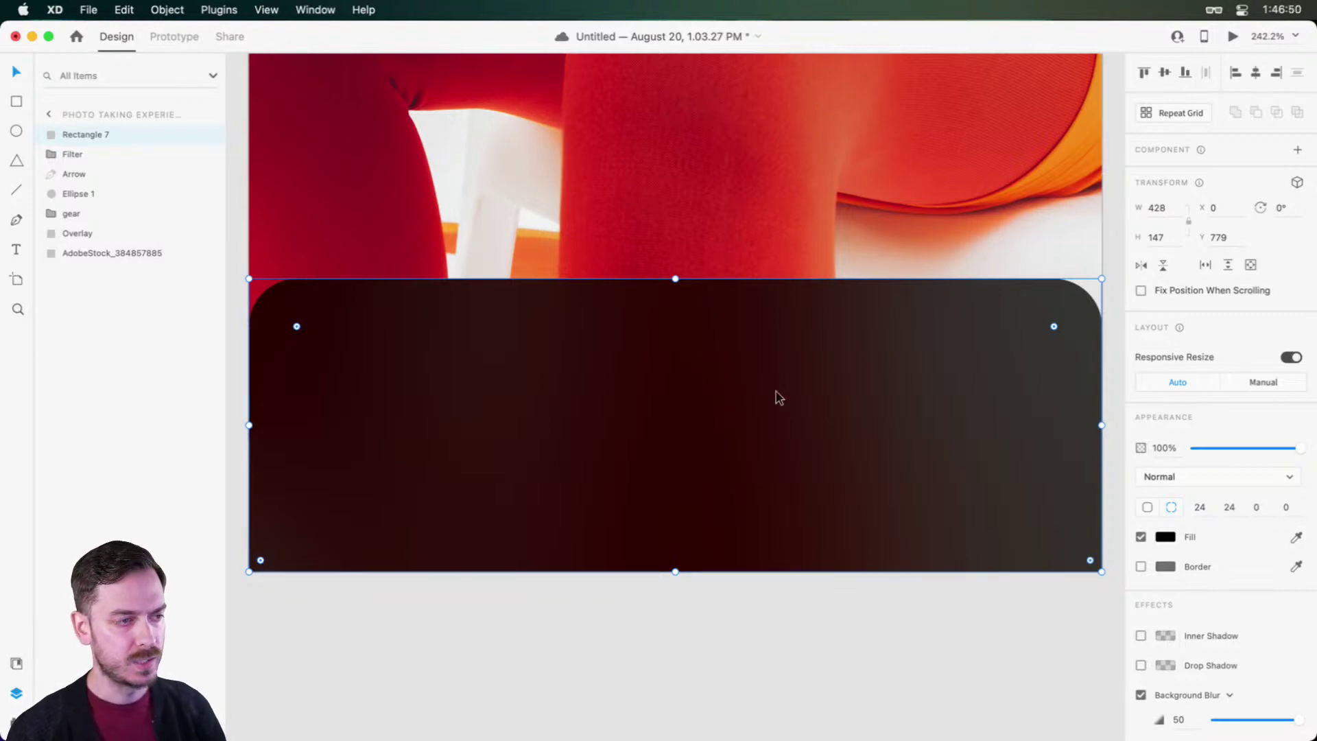
scroll(669, 370, up, 1)
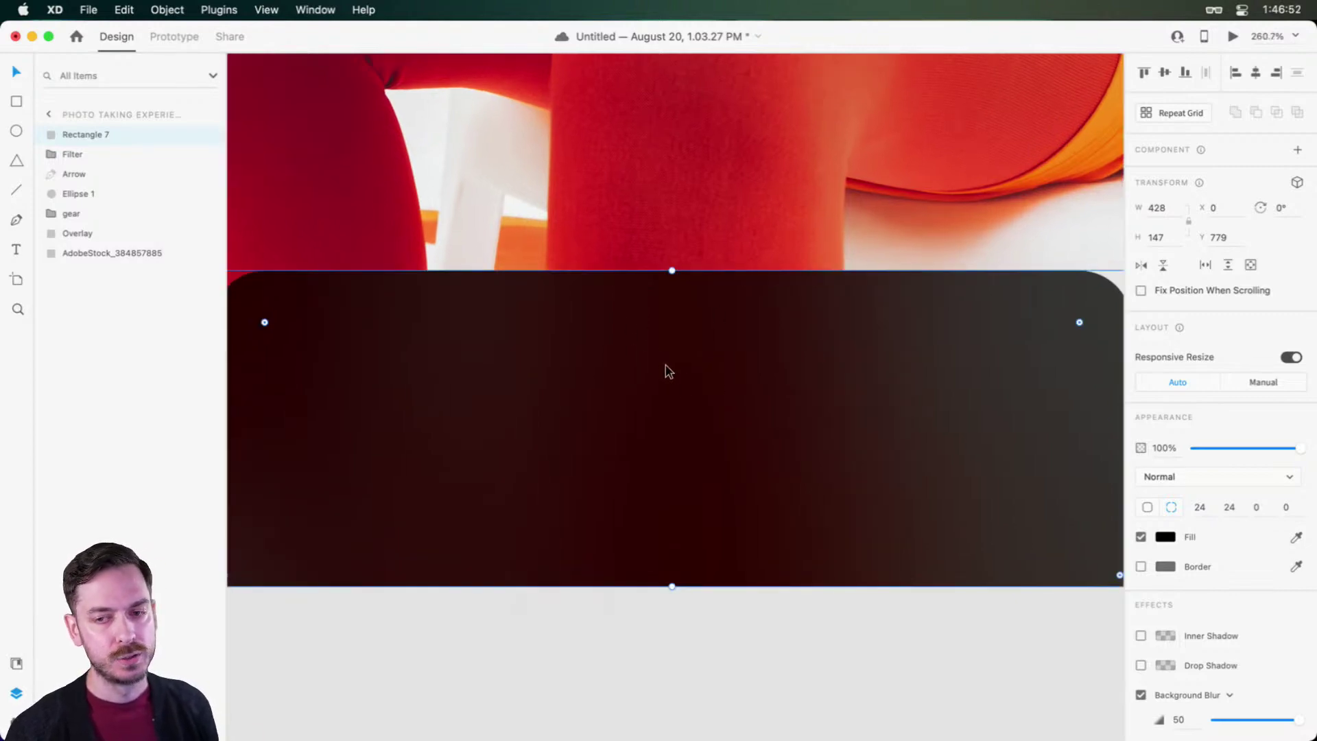
key(super+Tab)
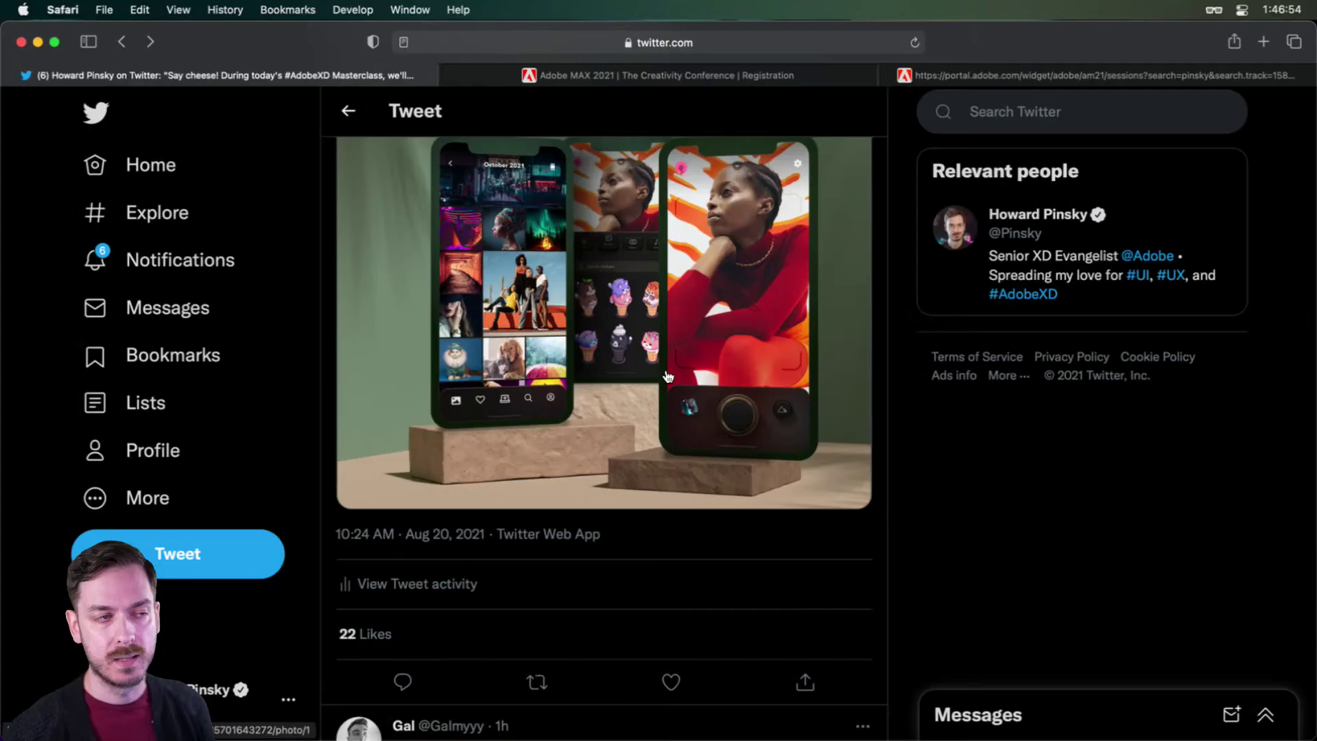
click(815, 491)
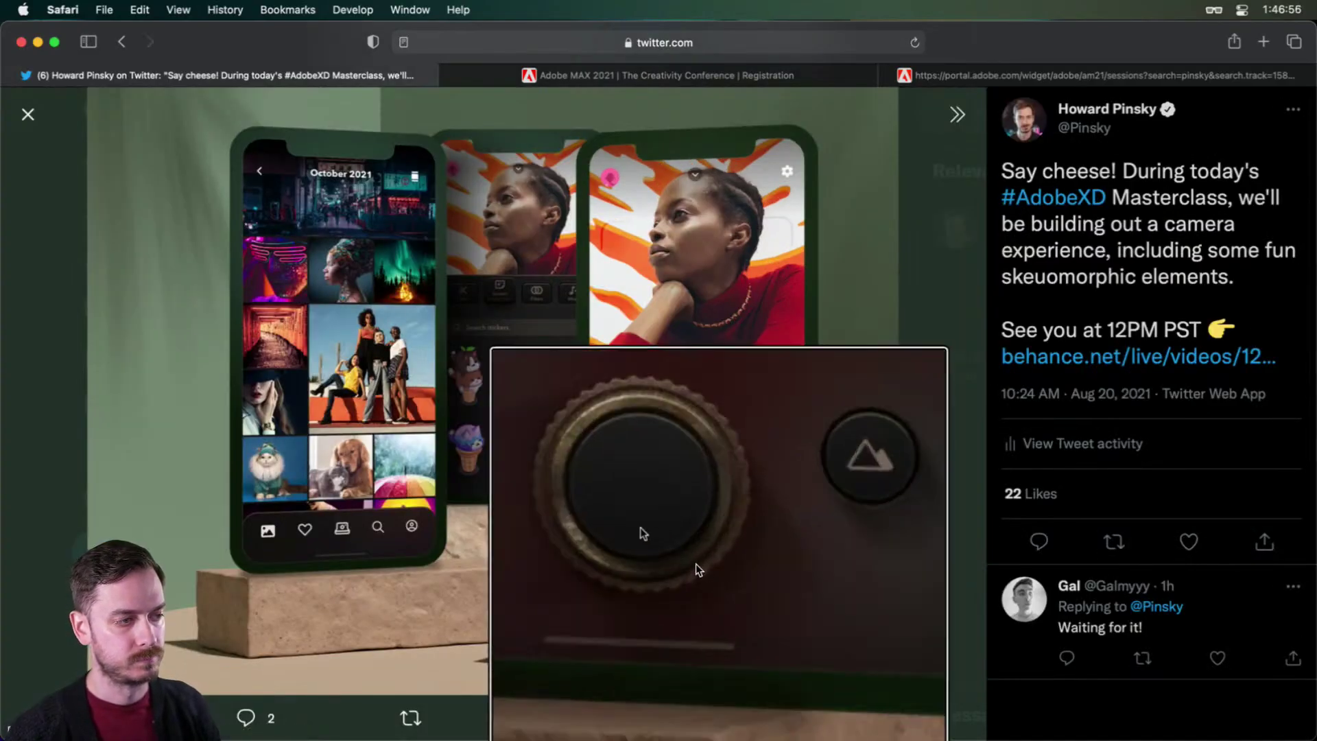
Step: Switch back to Adobe XD, draw a 66 by 66 circle on the bottom rectangle and center it horizontally at X 181, Y 807
key(super+Tab)
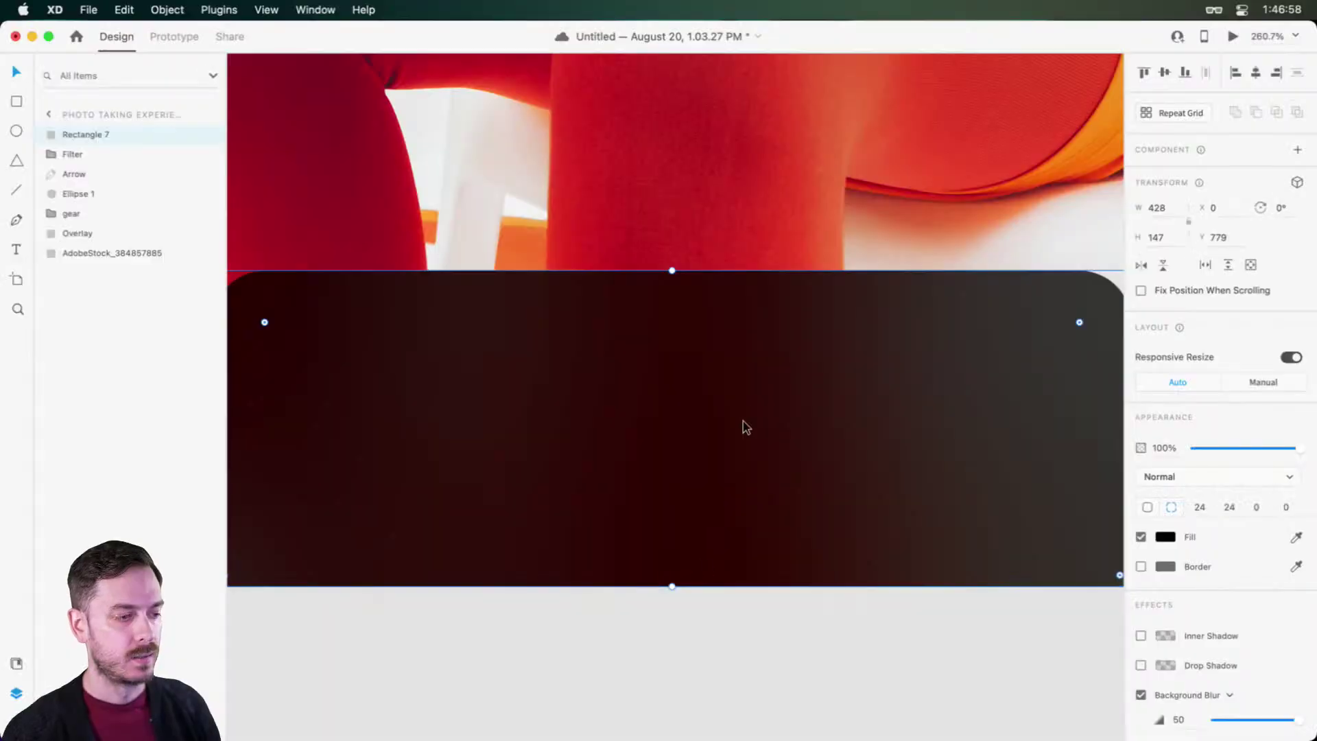
key(e)
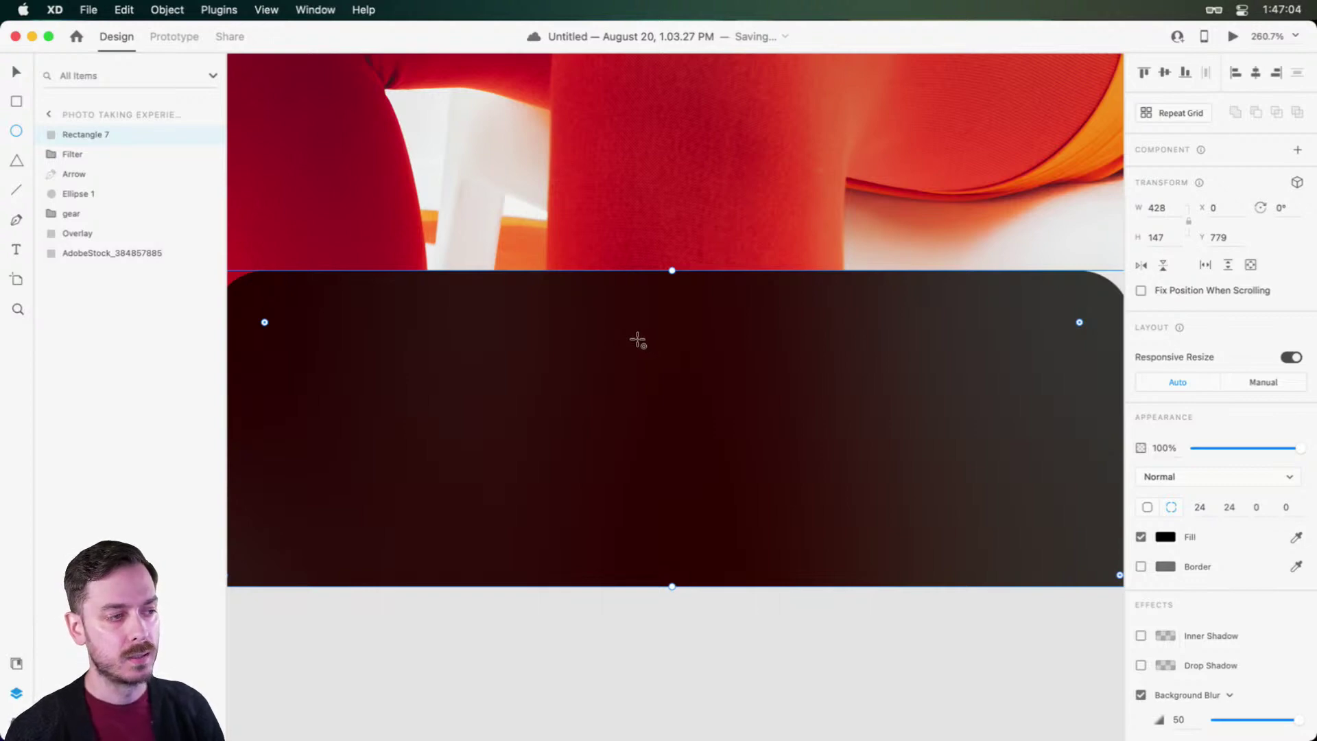
drag(639, 336, 779, 482)
key(v)
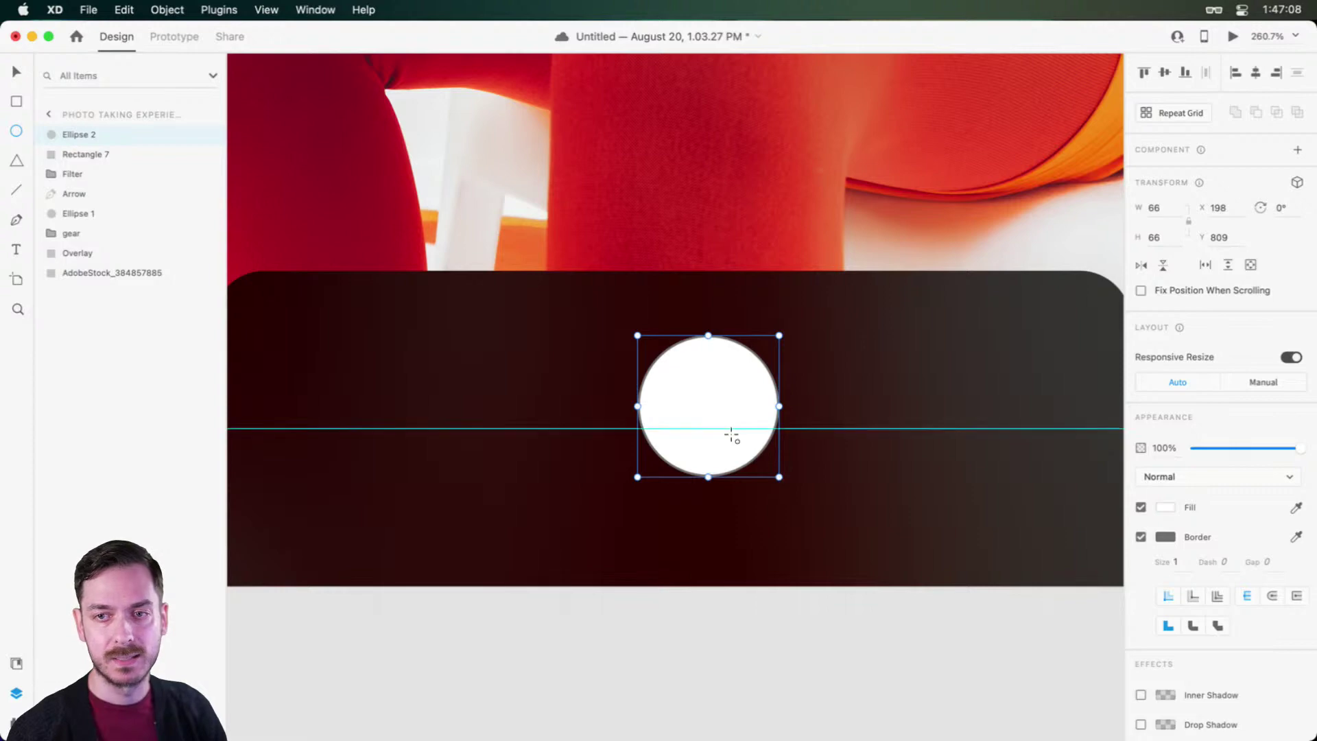
drag(730, 425, 690, 411)
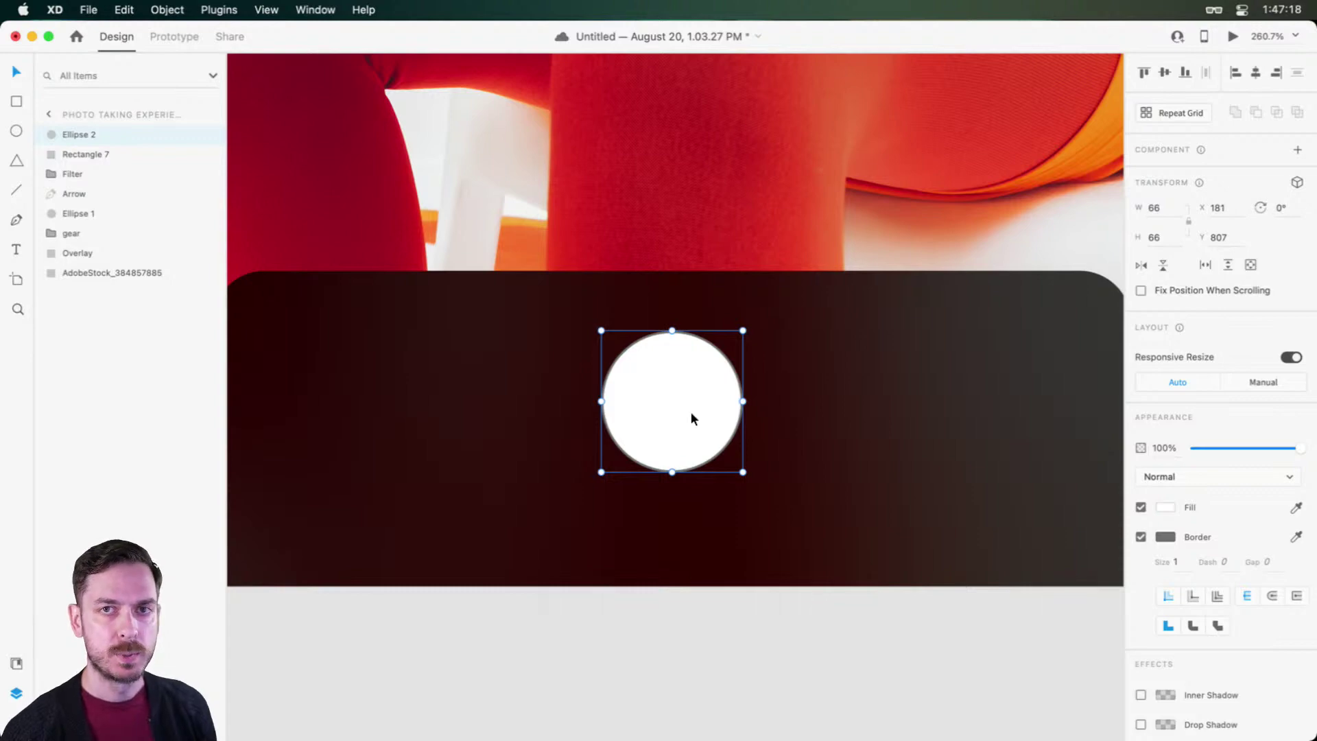
scroll(690, 411, up, 3)
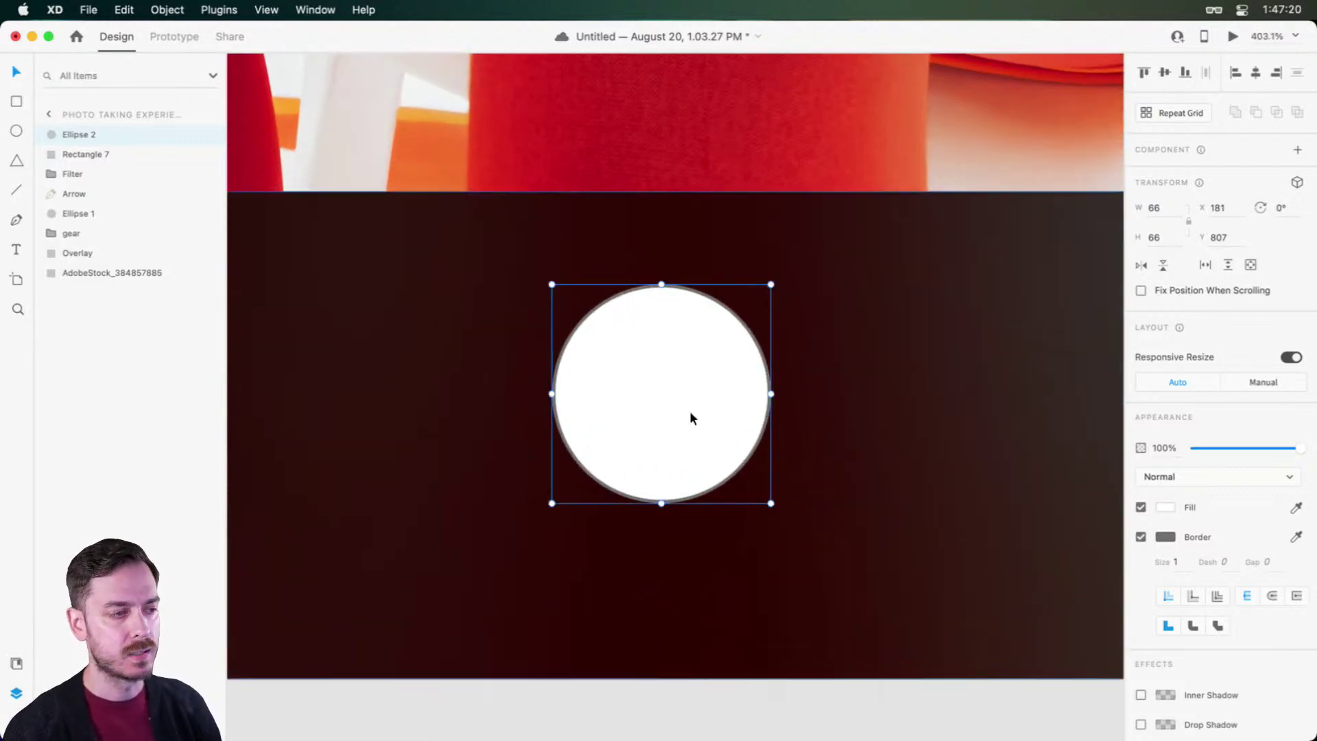
drag(690, 419, 684, 390)
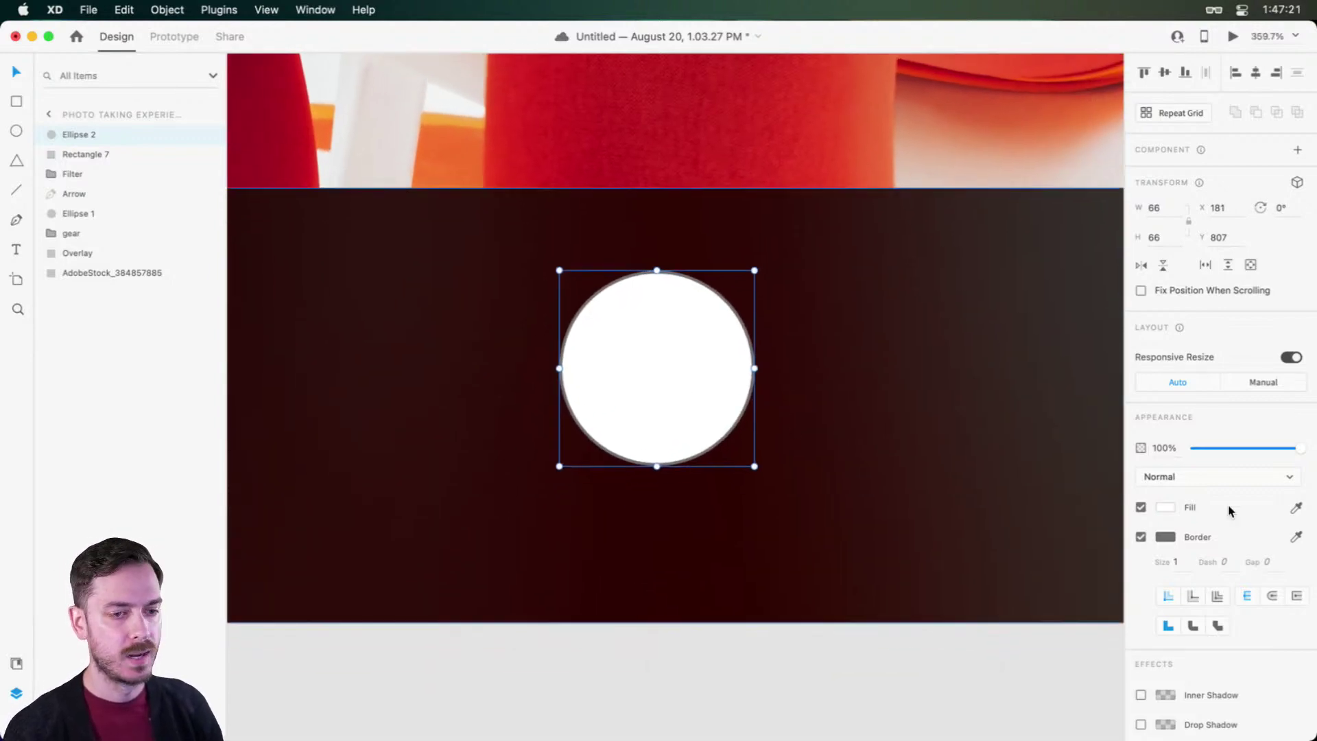
Step: Toggle the circle's border off and on again, and color it red with #FF4E4E
click(1140, 536)
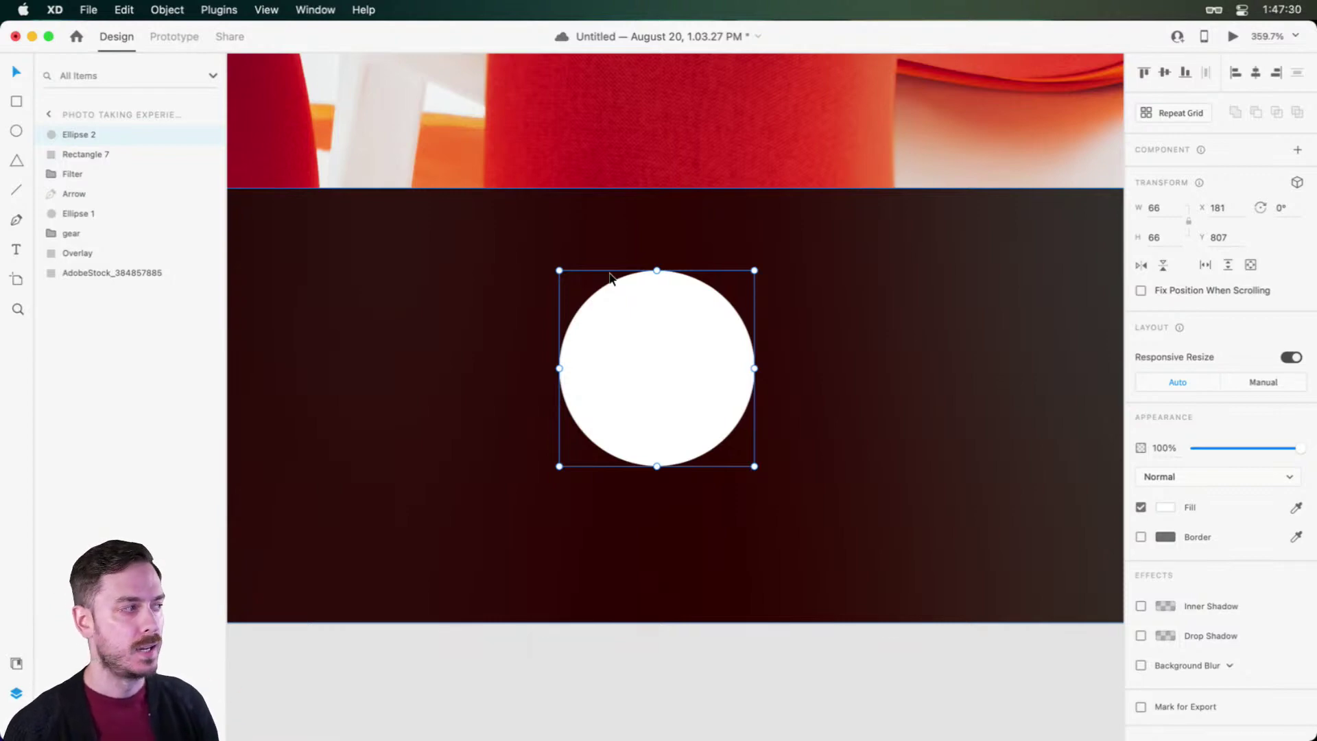
scroll(659, 304, up, 3)
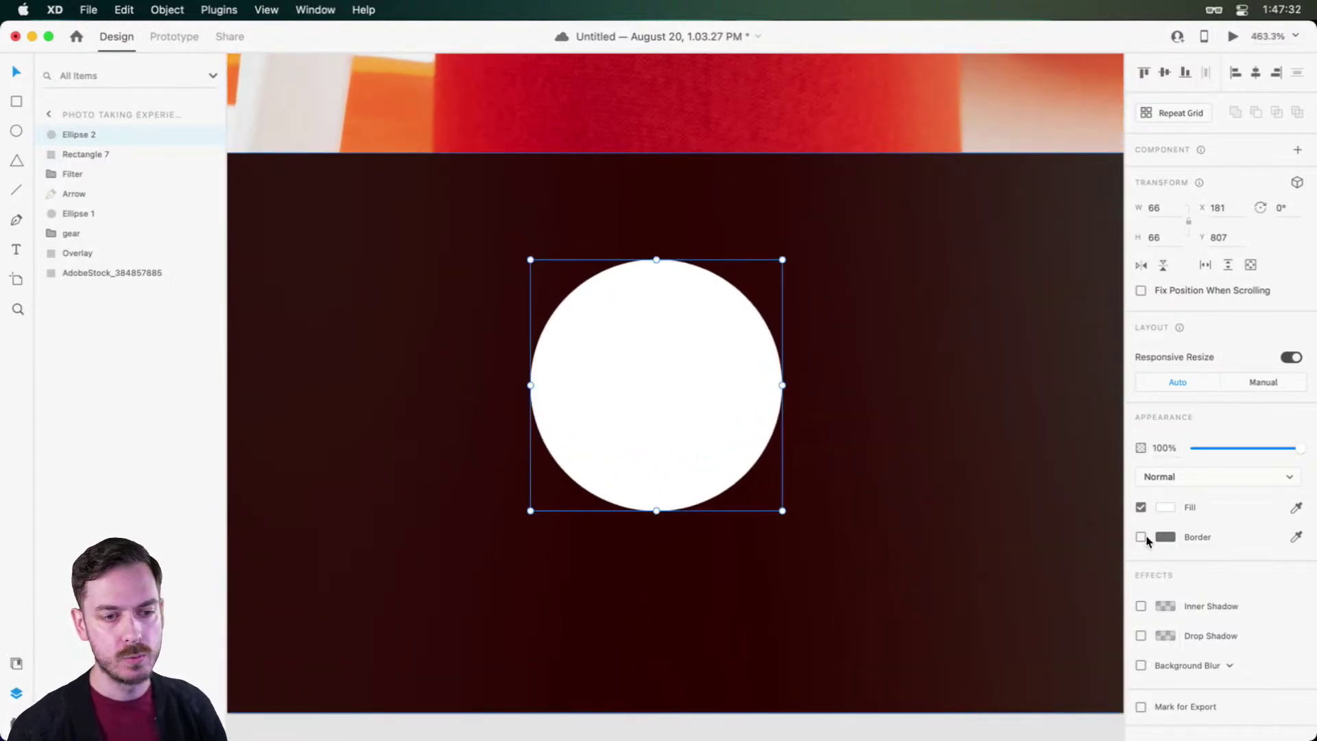
click(1140, 537)
click(1165, 537)
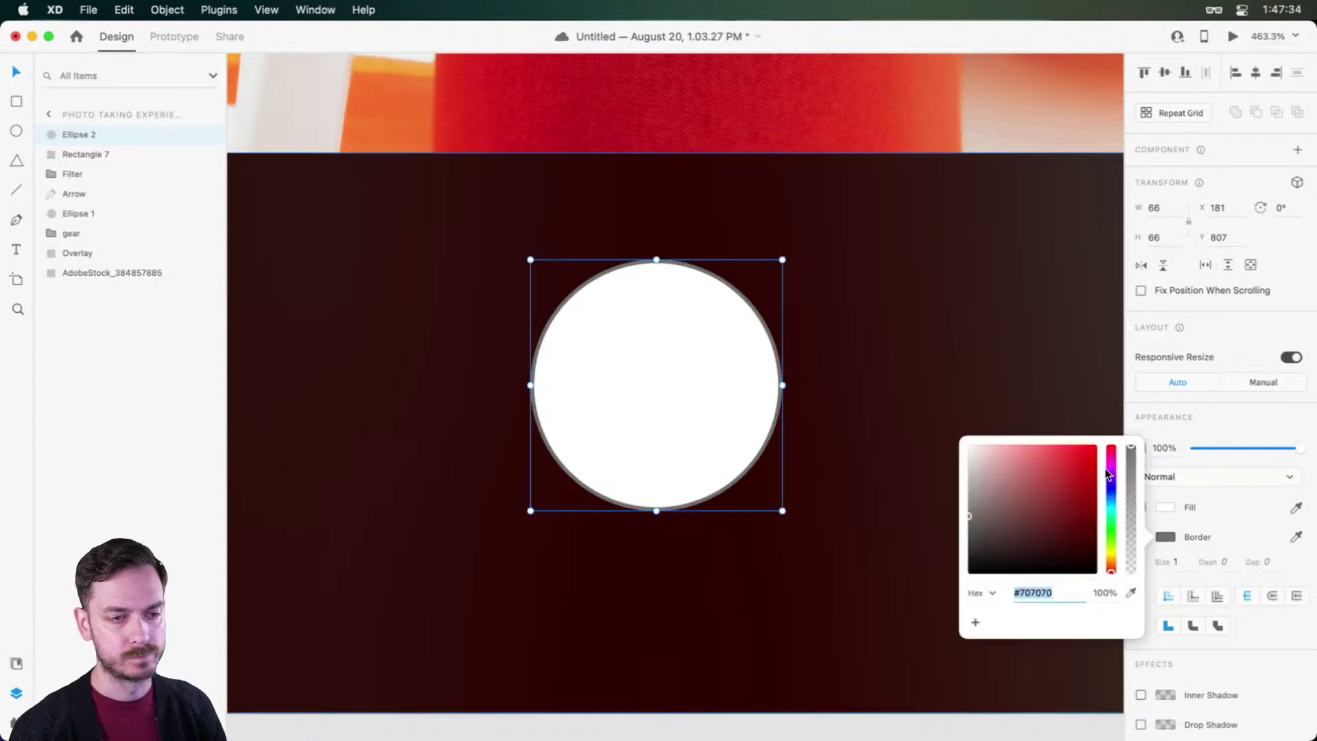
drag(1051, 483, 1057, 446)
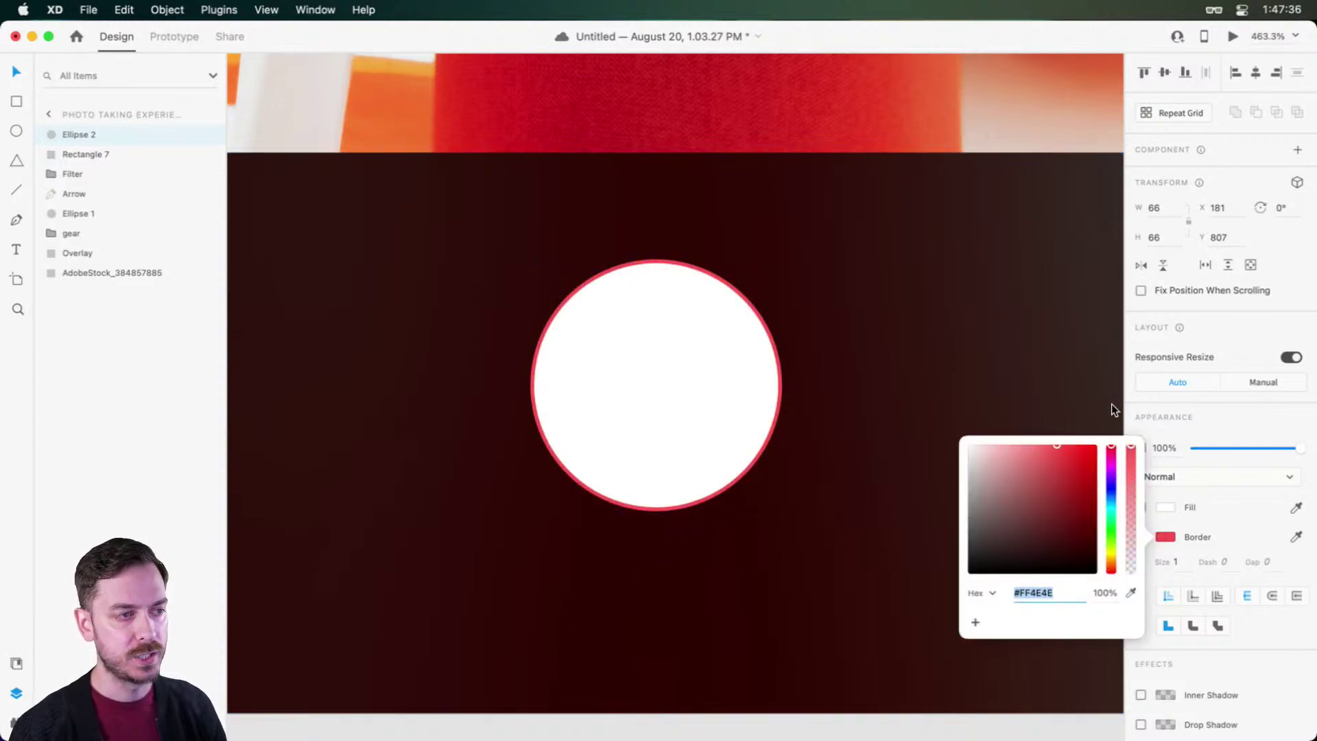
click(1212, 396)
Step: Set the circle's border size to 4 and align the stroke to the outside of the shape
click(1190, 565)
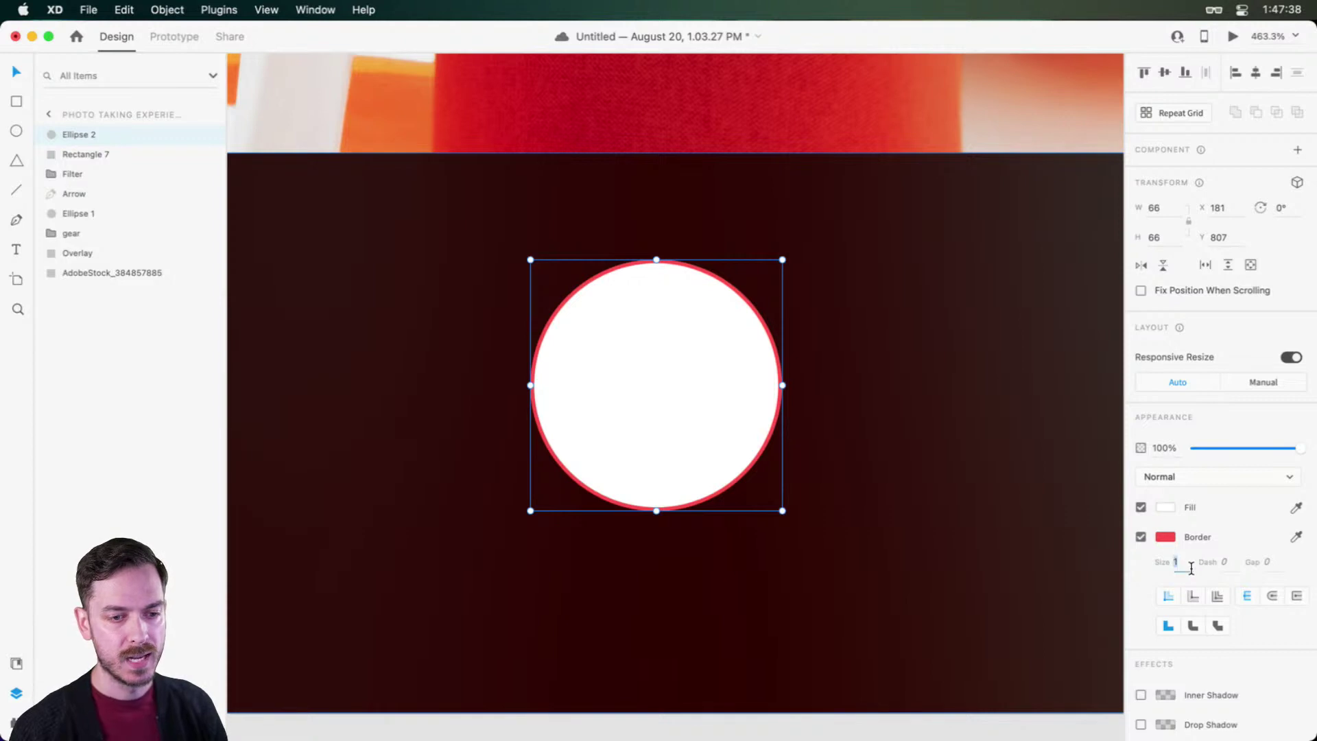
key(Up)
key(Up)
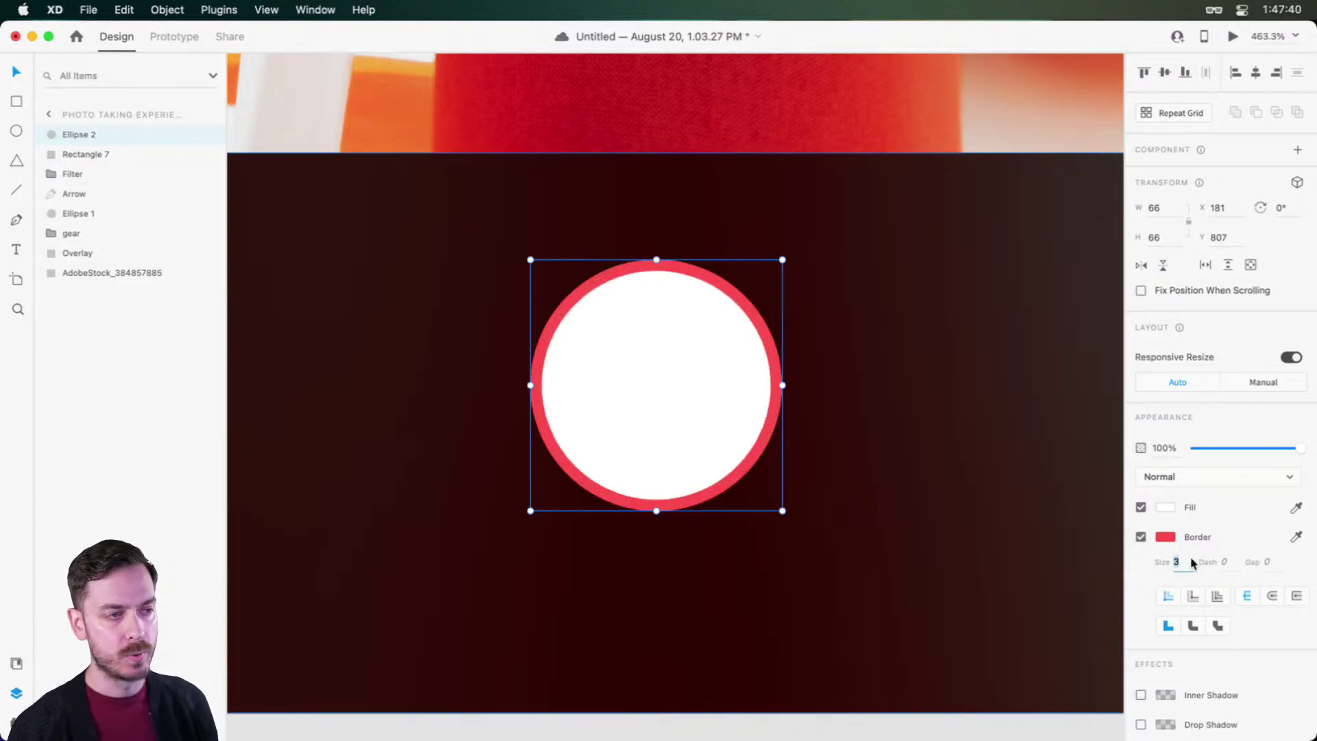
key(Up)
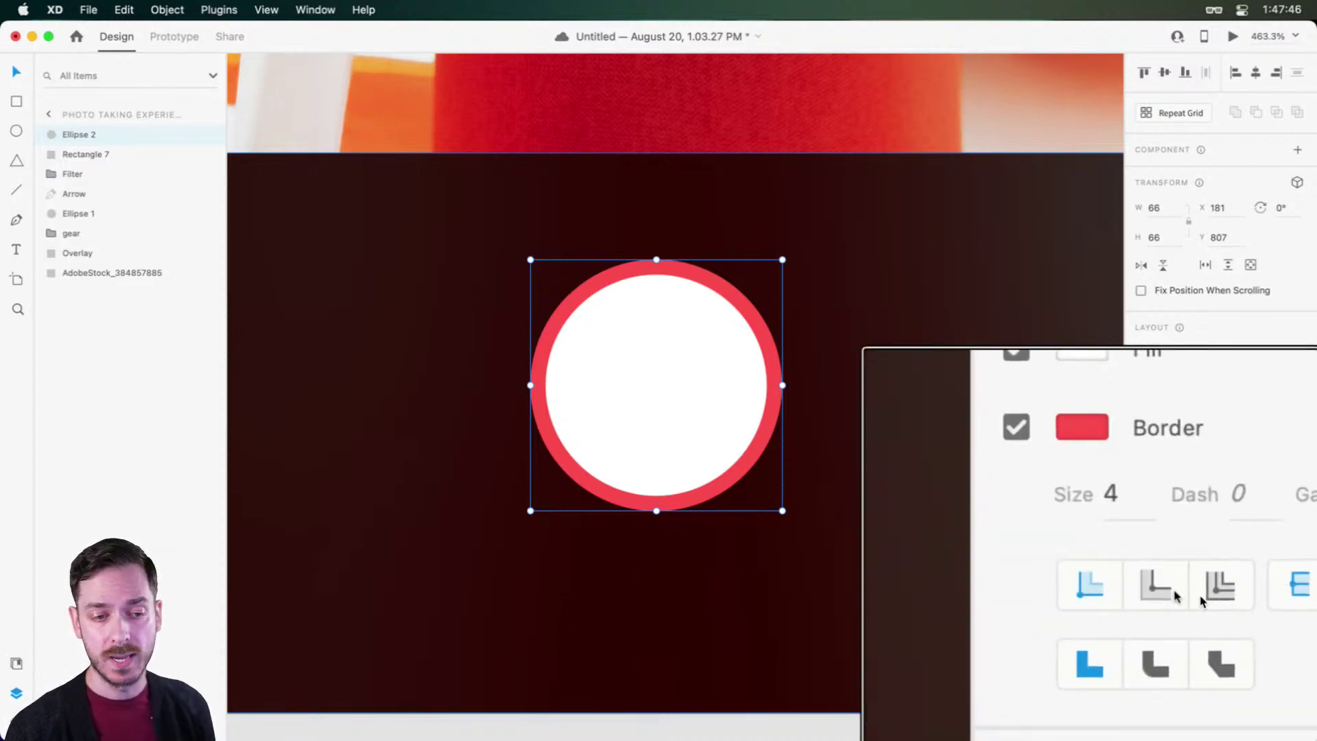
click(1152, 583)
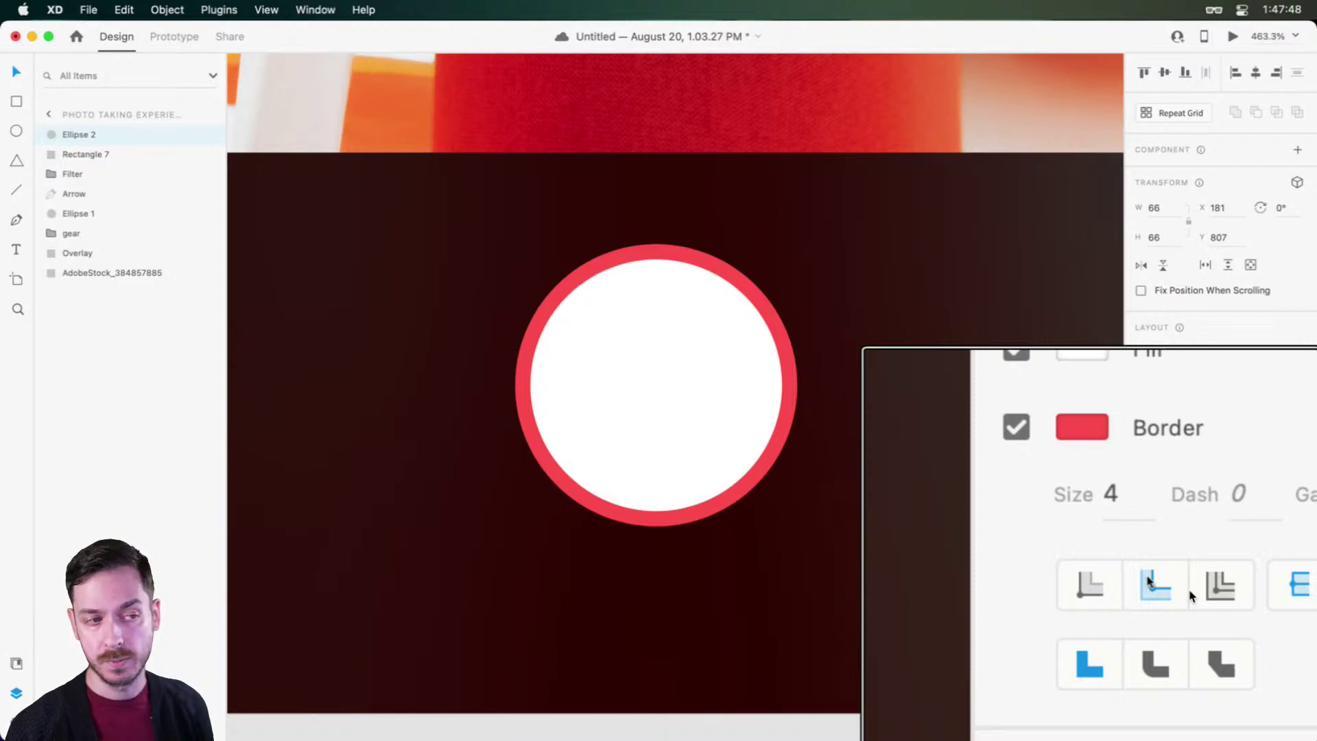
Step: Make the circle's outside border dashed with a dash of 4 and a gap of 4
click(1211, 594)
click(1166, 583)
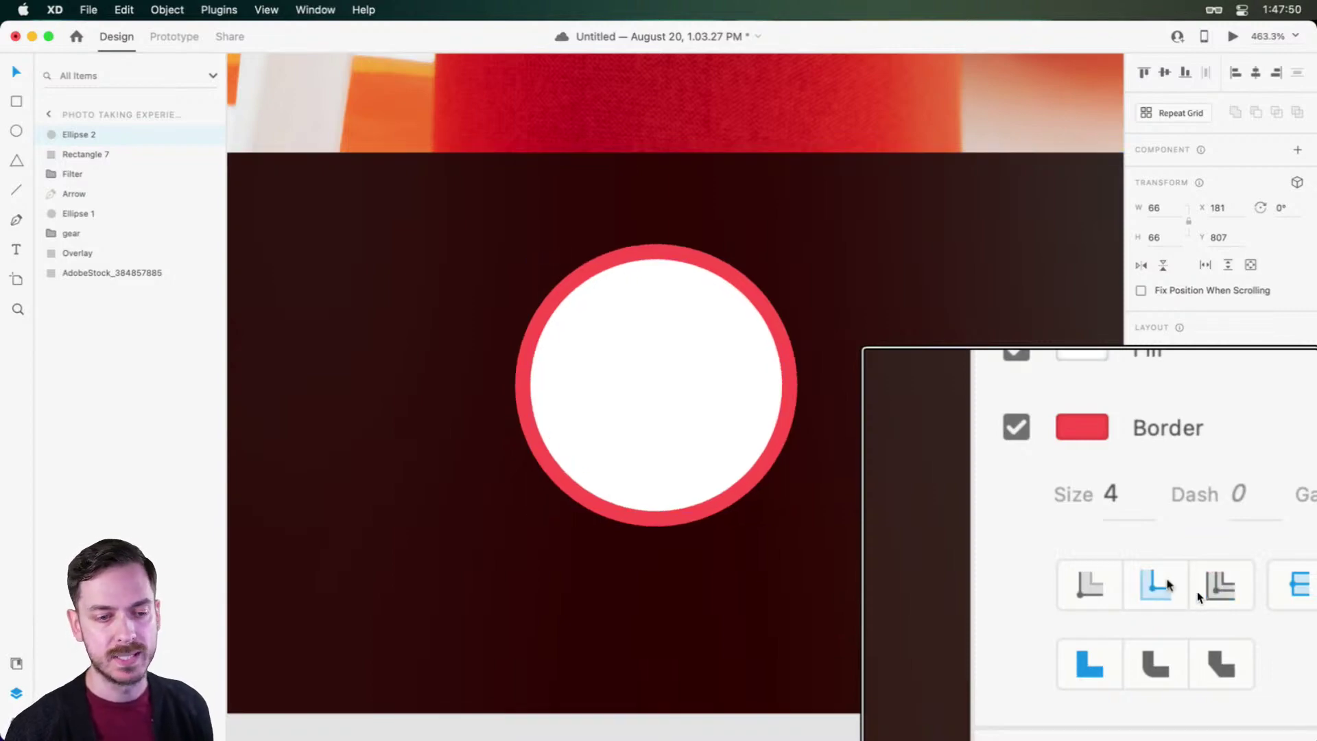
scroll(683, 299, up, 3)
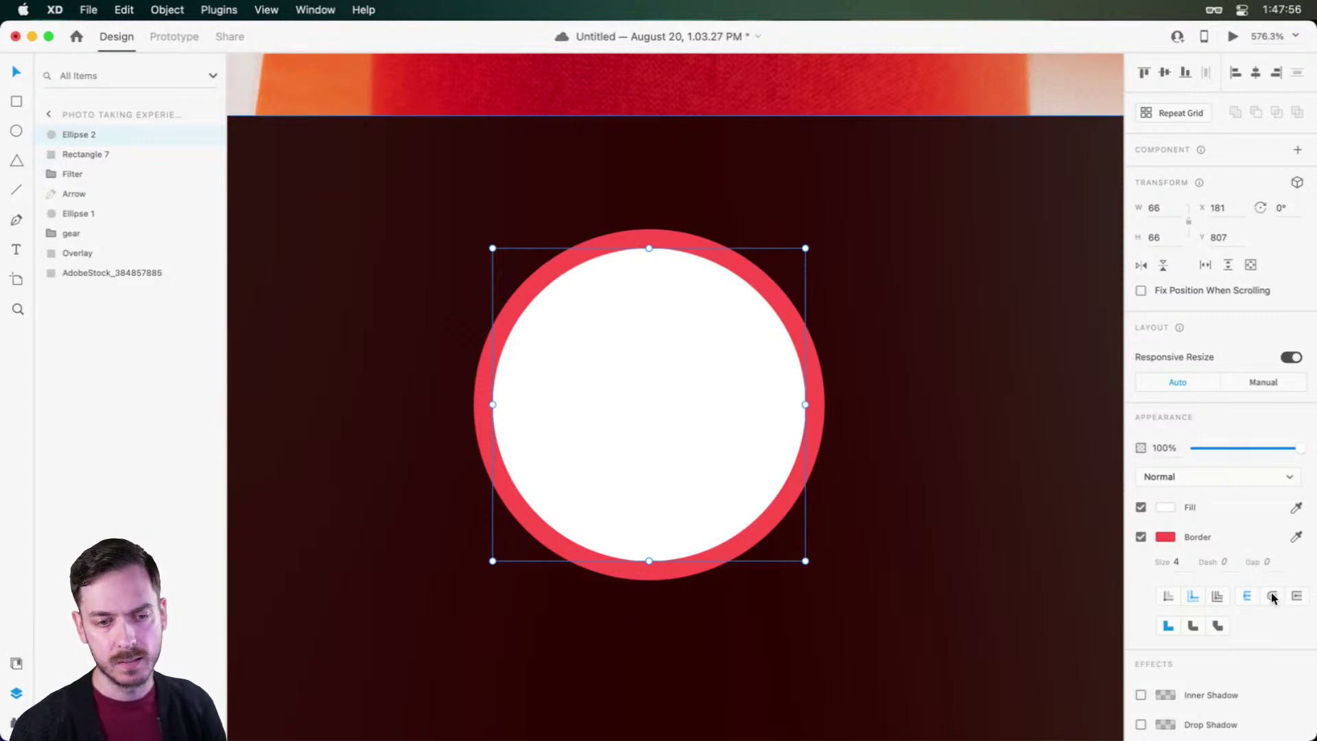
click(1223, 561)
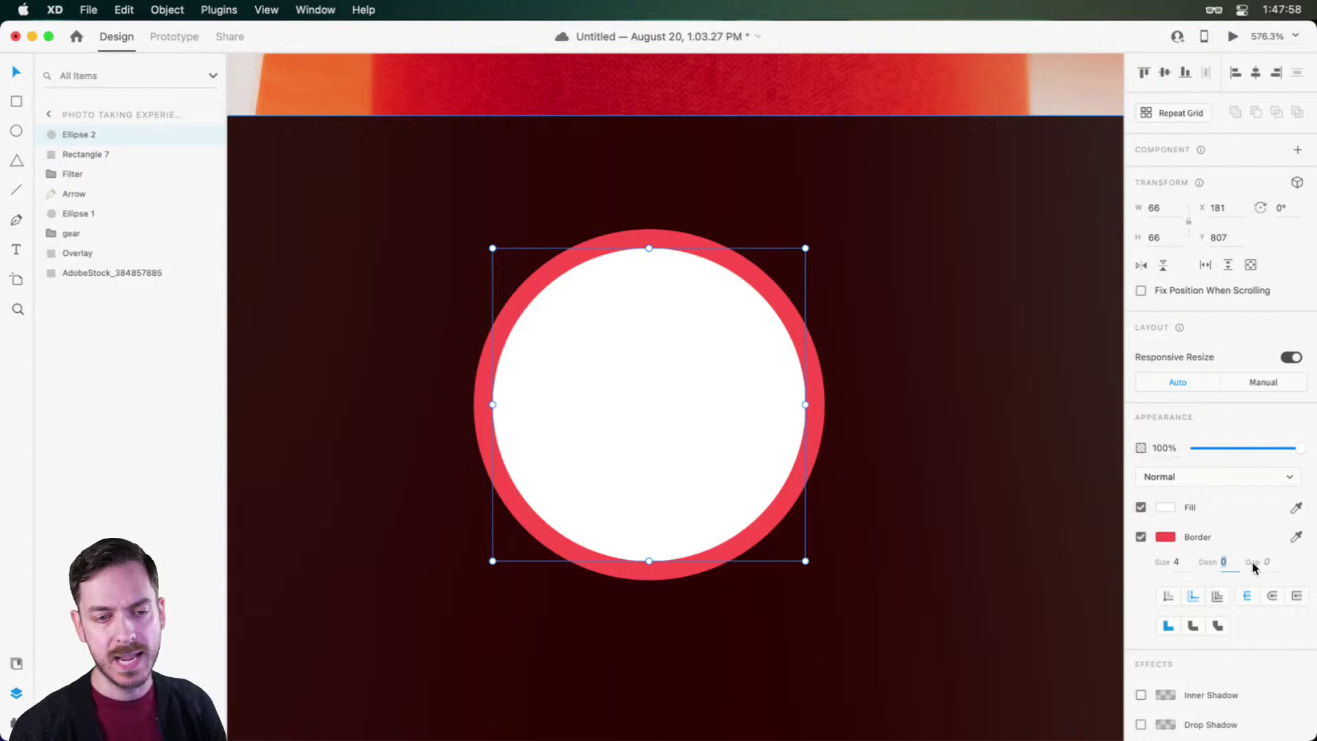
key(Up)
key(Up)
key(Up)
key(Up)
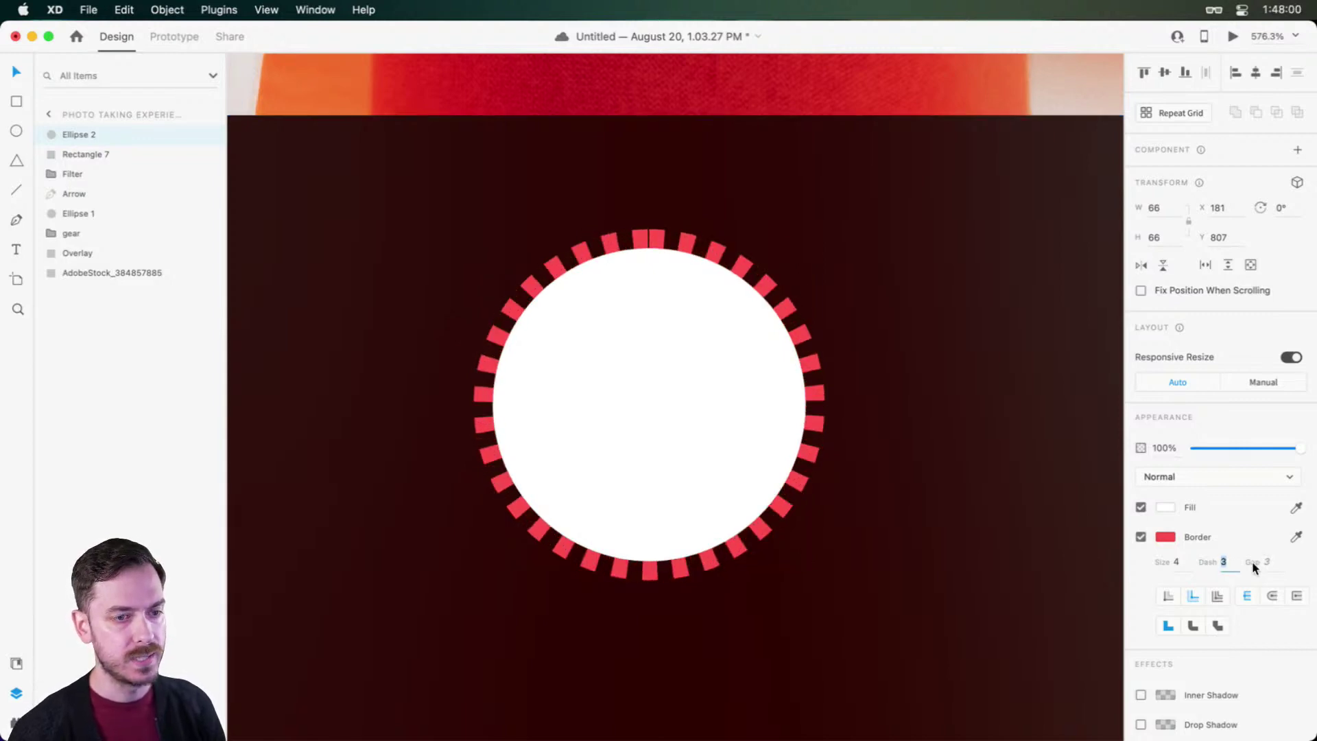
click(1253, 561)
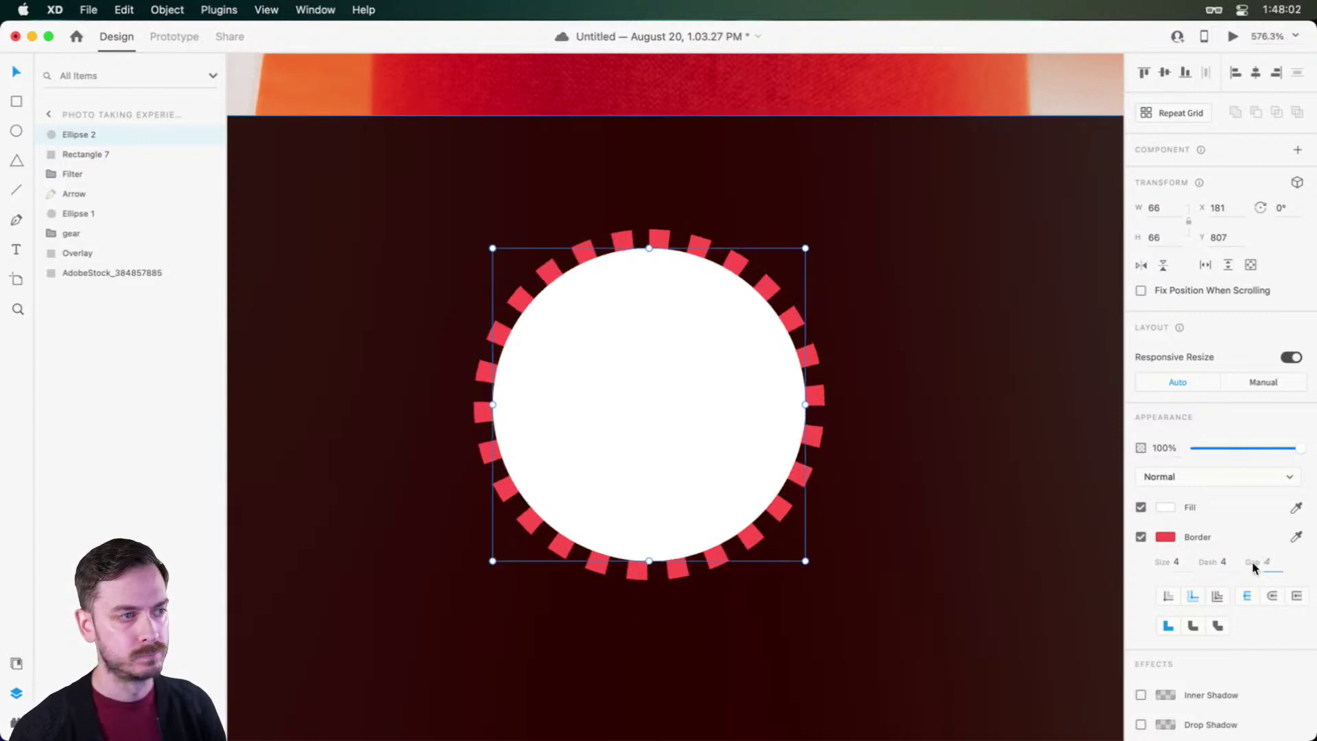
key(Up)
key(Up)
key(Up)
key(Up)
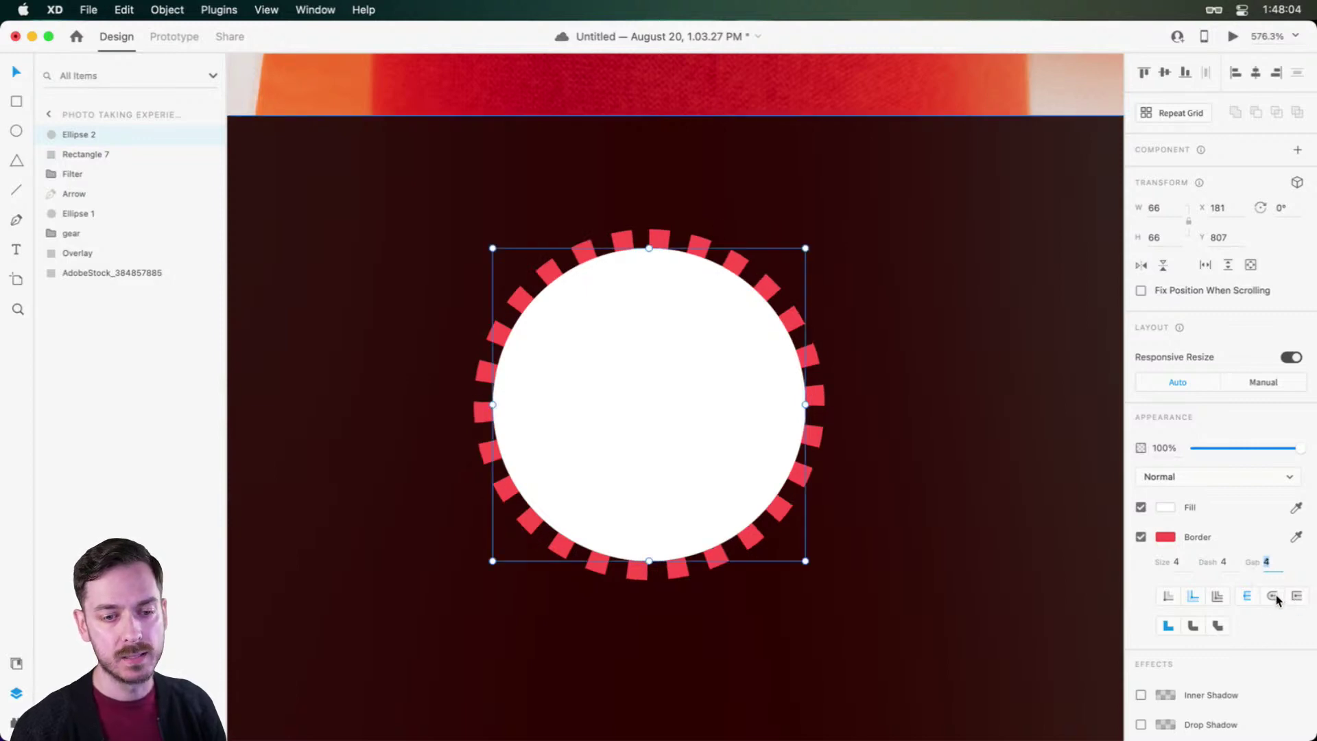
Step: Give the border dashes round caps and reduce the dash length to 1
click(1273, 594)
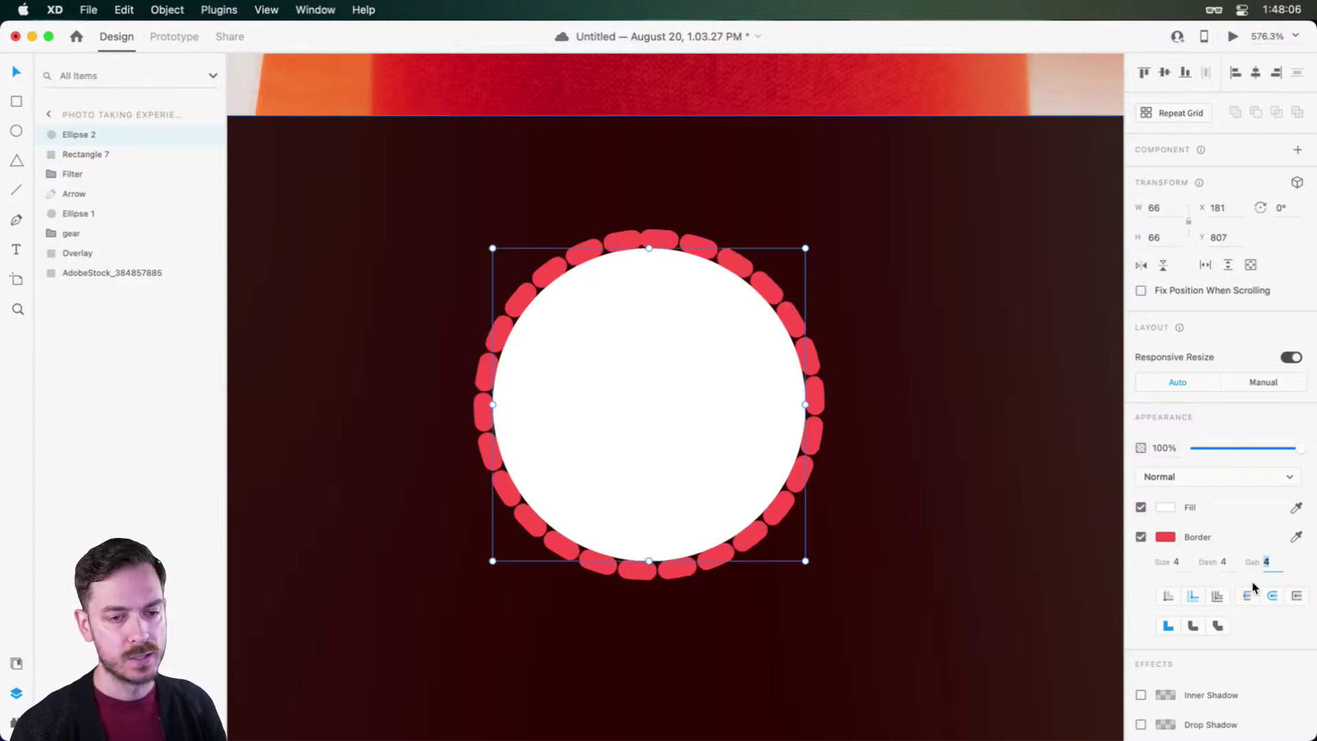
click(1224, 561)
key(Up)
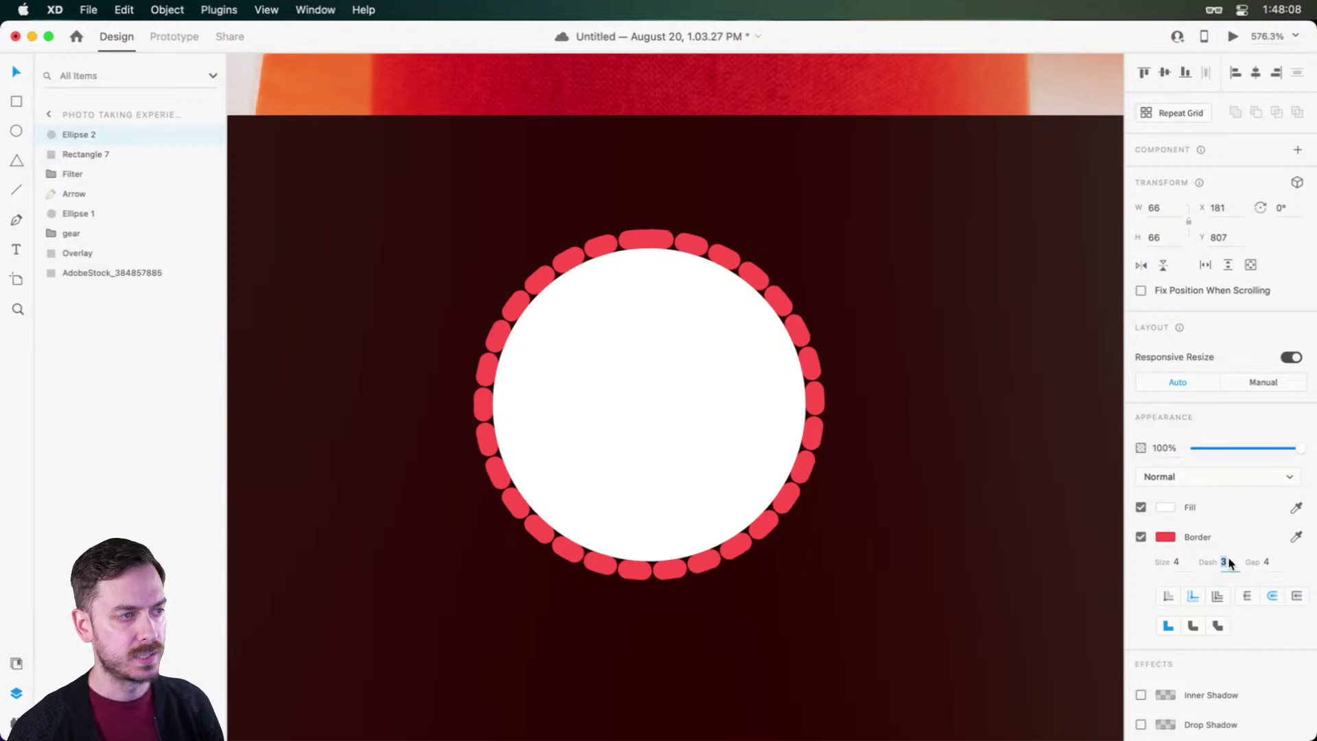
key(Down)
key(Down)
key(Down)
key(Down)
key(Down)
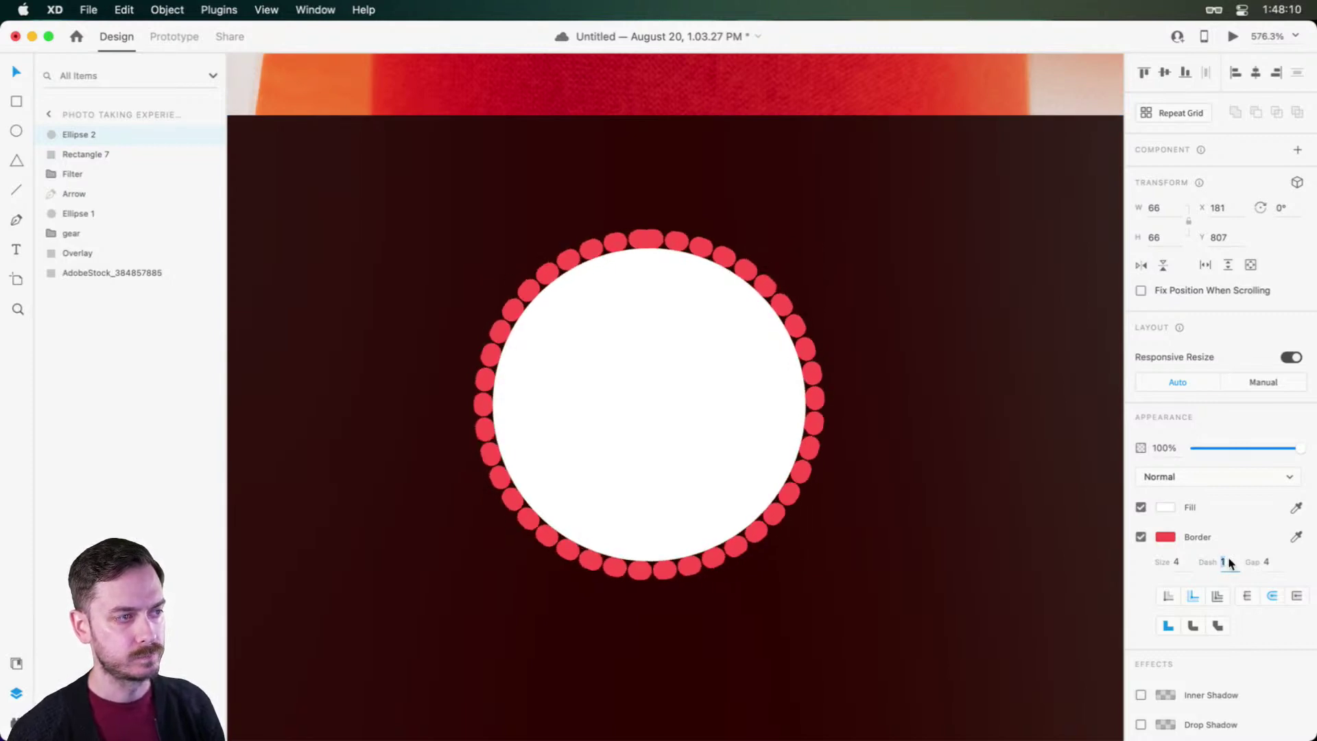
key(Up)
Step: Set the gap between the circle's border dashes to 7
key(Tab)
key(Up)
key(Up)
key(Up)
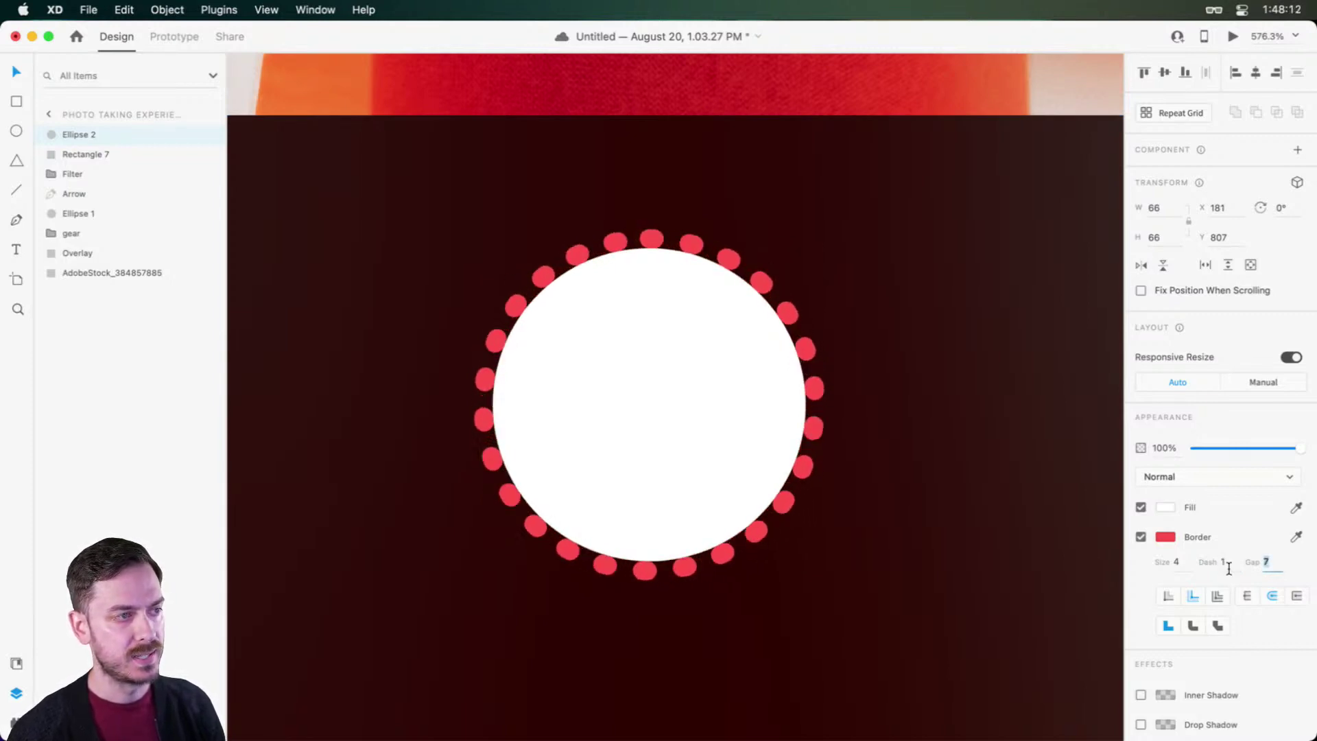
Step: Try several dash lengths on the circle's border and set the dash to 4
click(1229, 564)
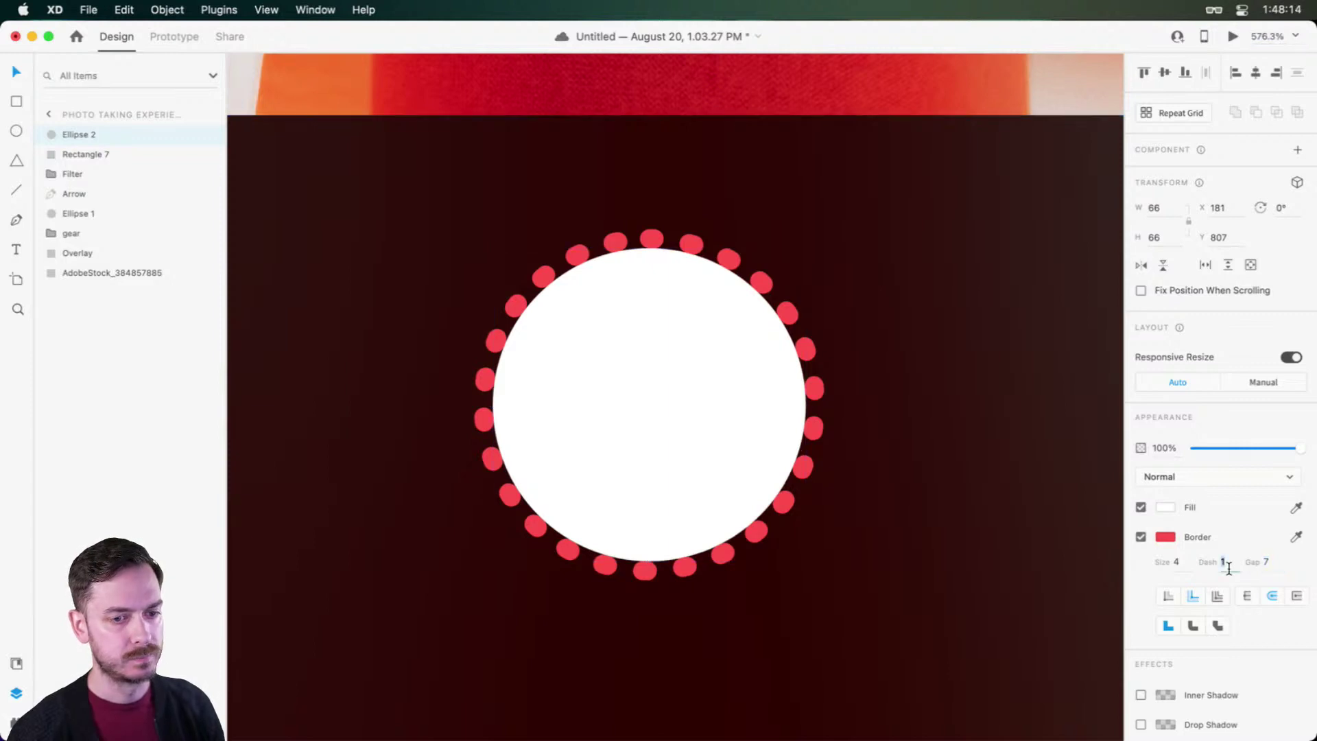
key(Down)
key(Up)
key(Up)
key(Up)
key(Up)
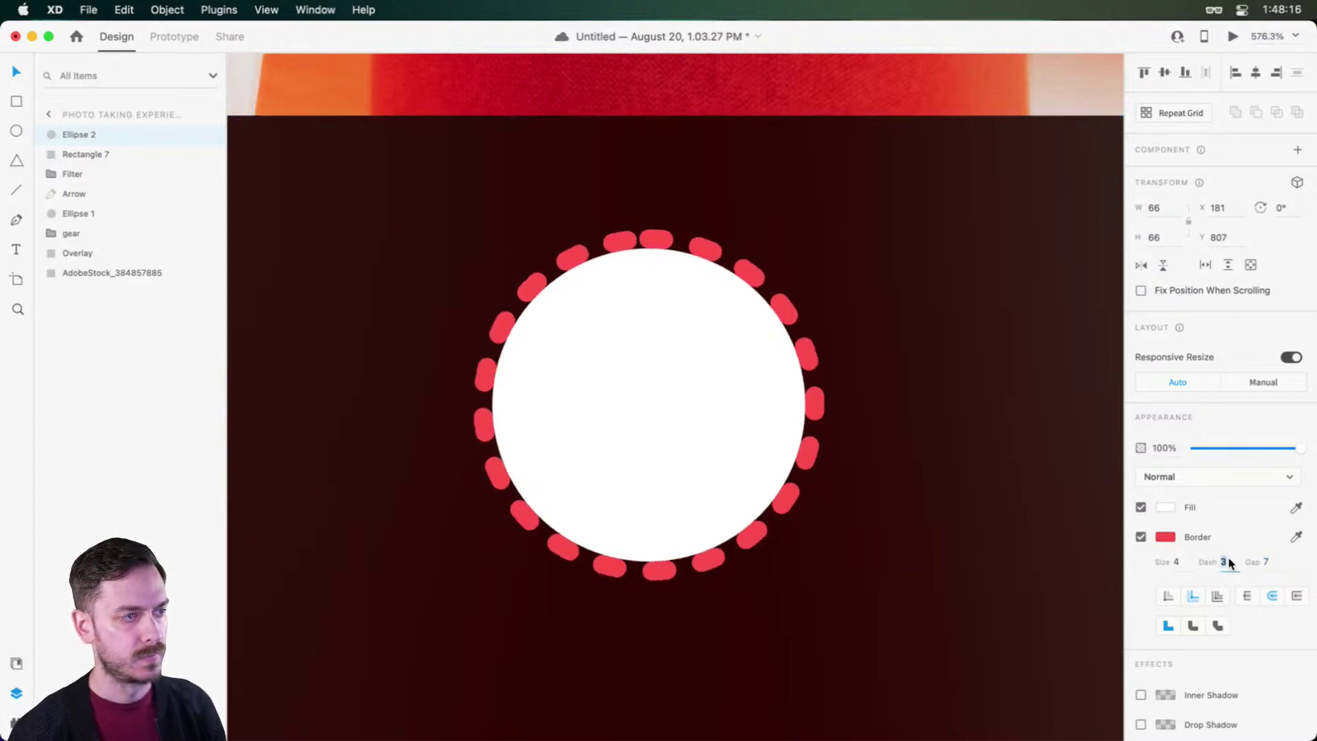
key(Down)
key(Up)
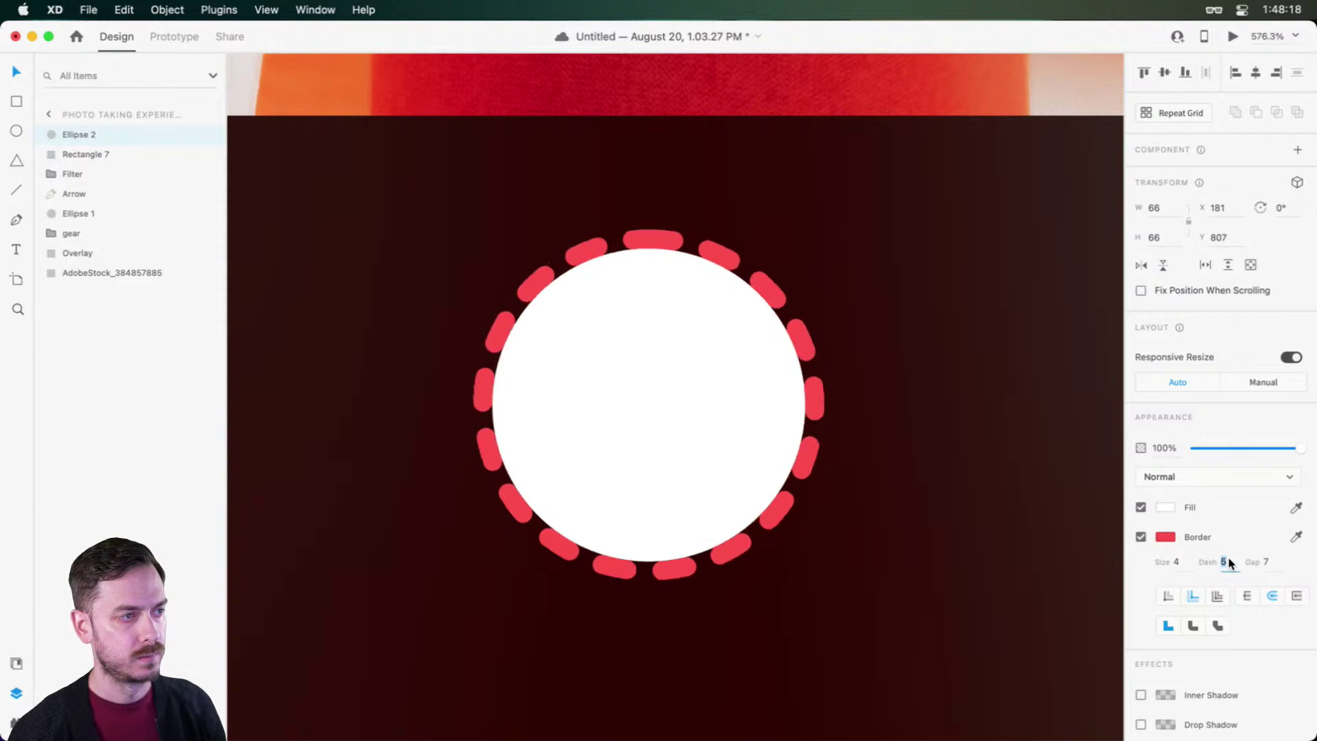
key(Return)
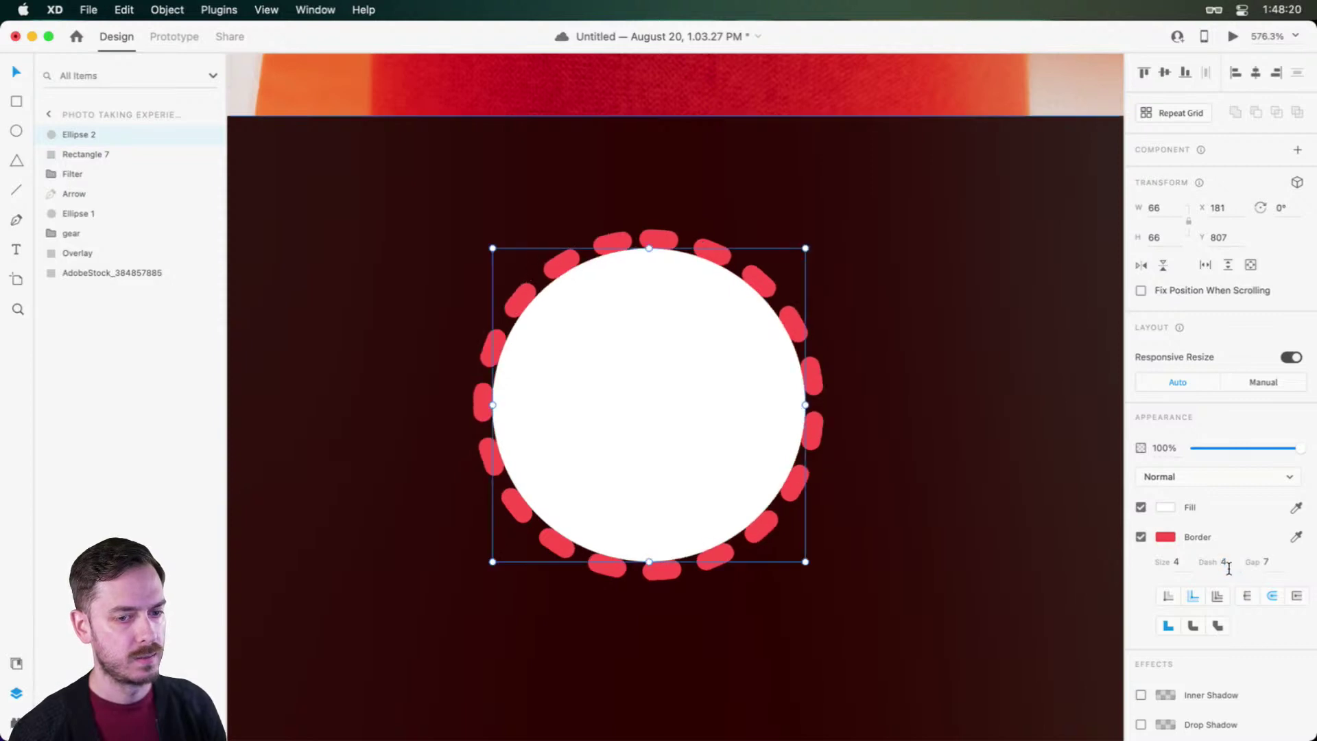
Step: Try a border gap of 6 and return it to 7
click(1267, 562)
key(Down)
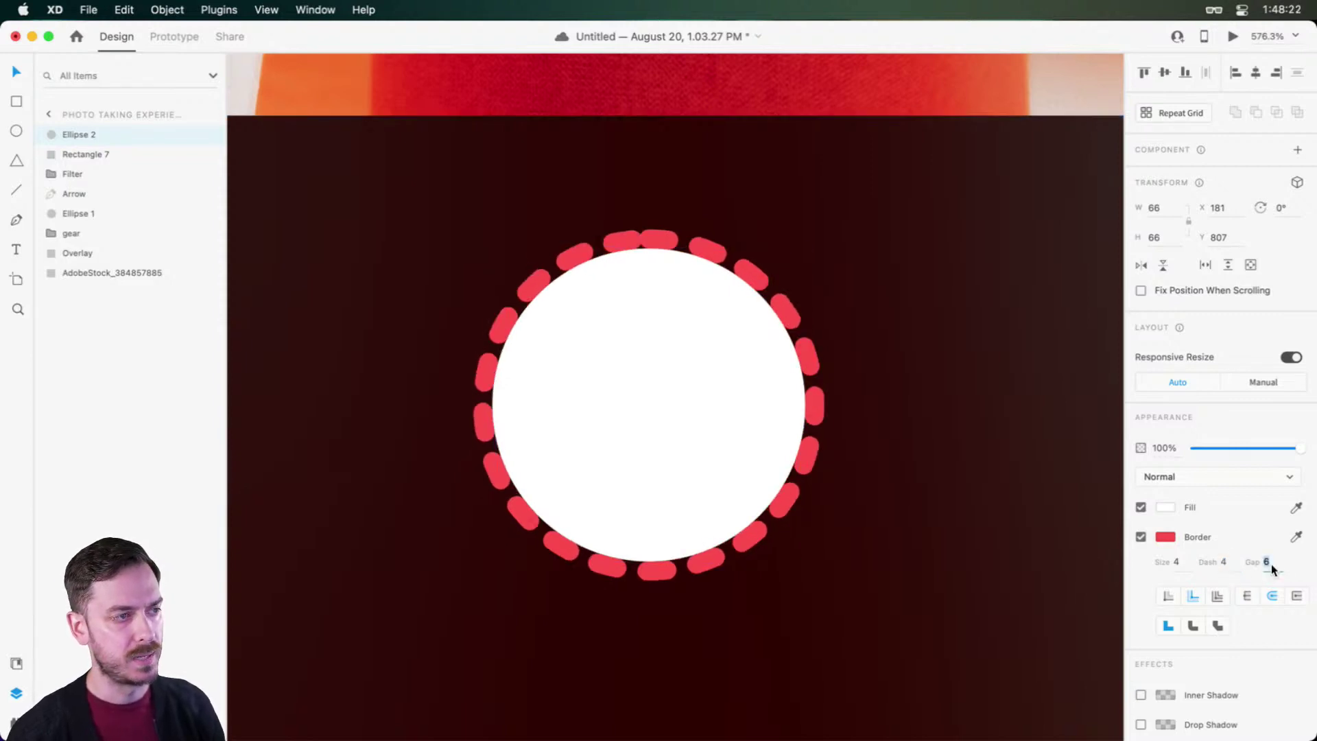
key(Up)
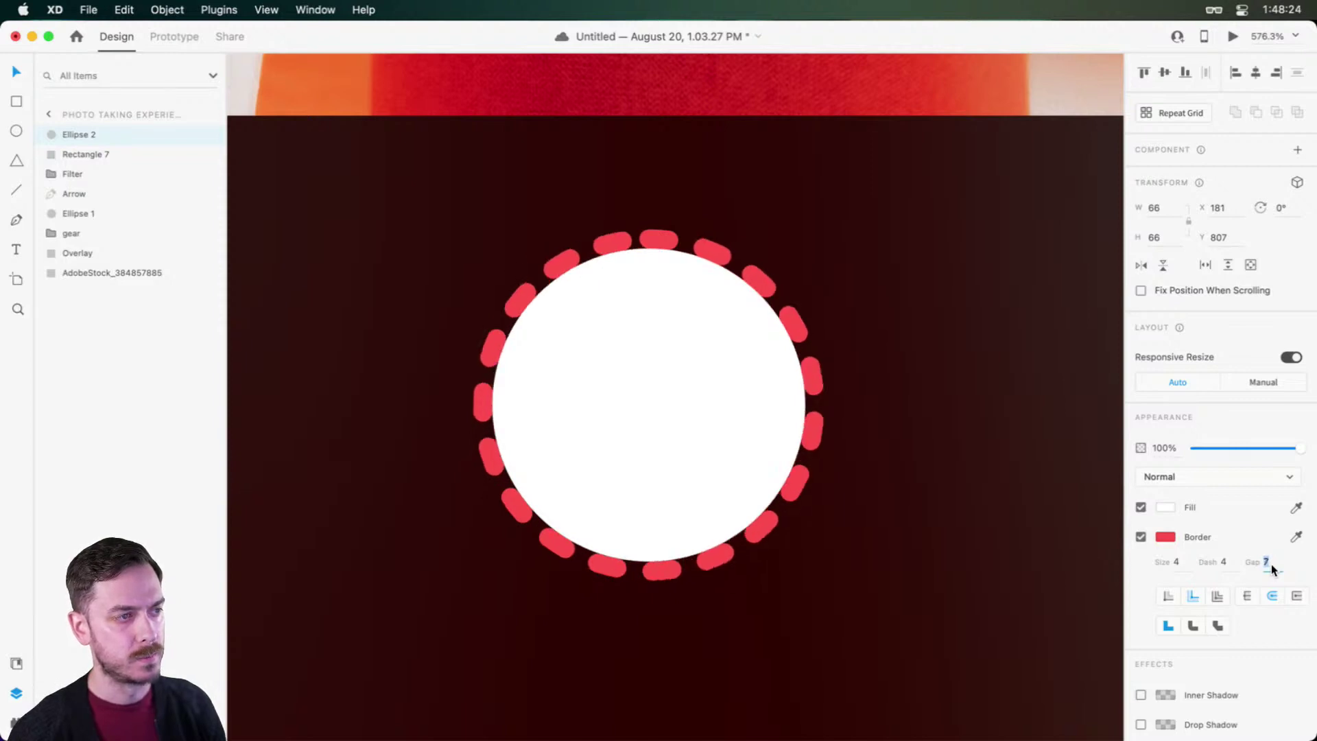
key(Return)
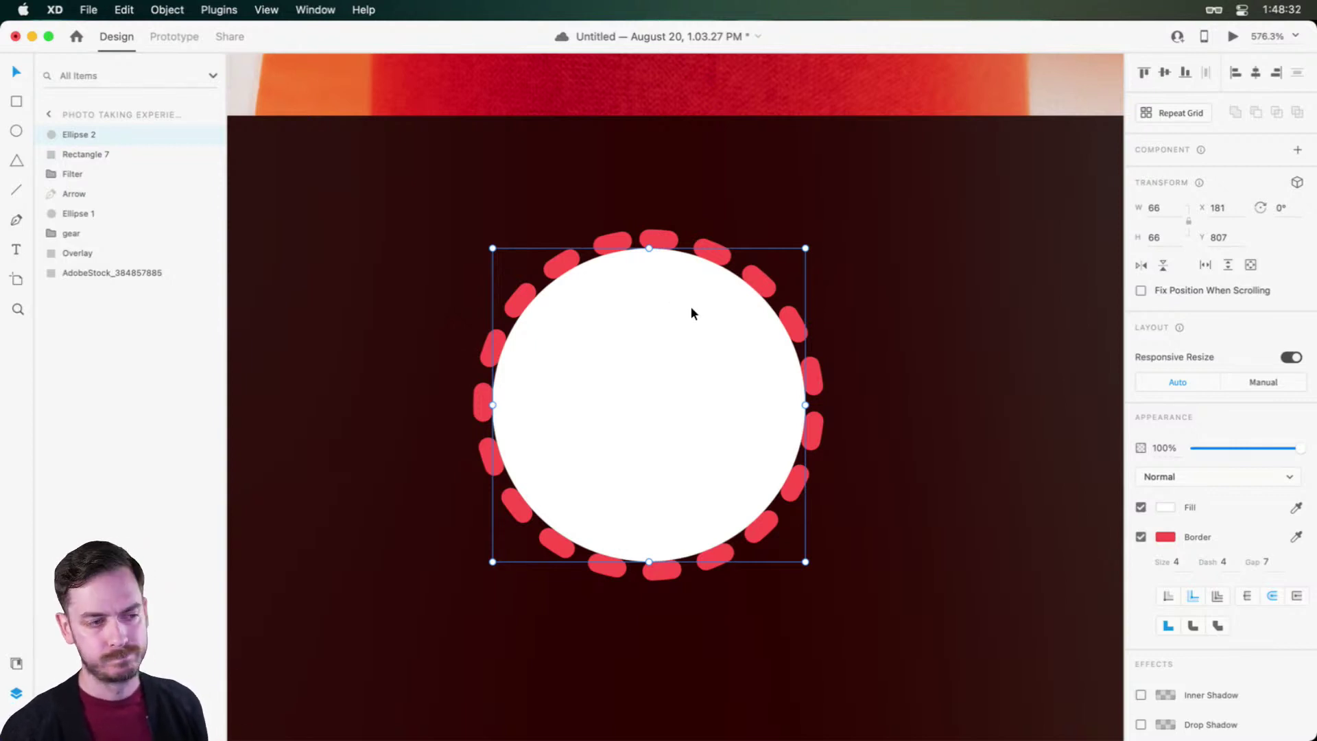
Step: Set the border's joins to round, and compare projecting and butt caps before restoring round caps
click(1193, 625)
click(1297, 595)
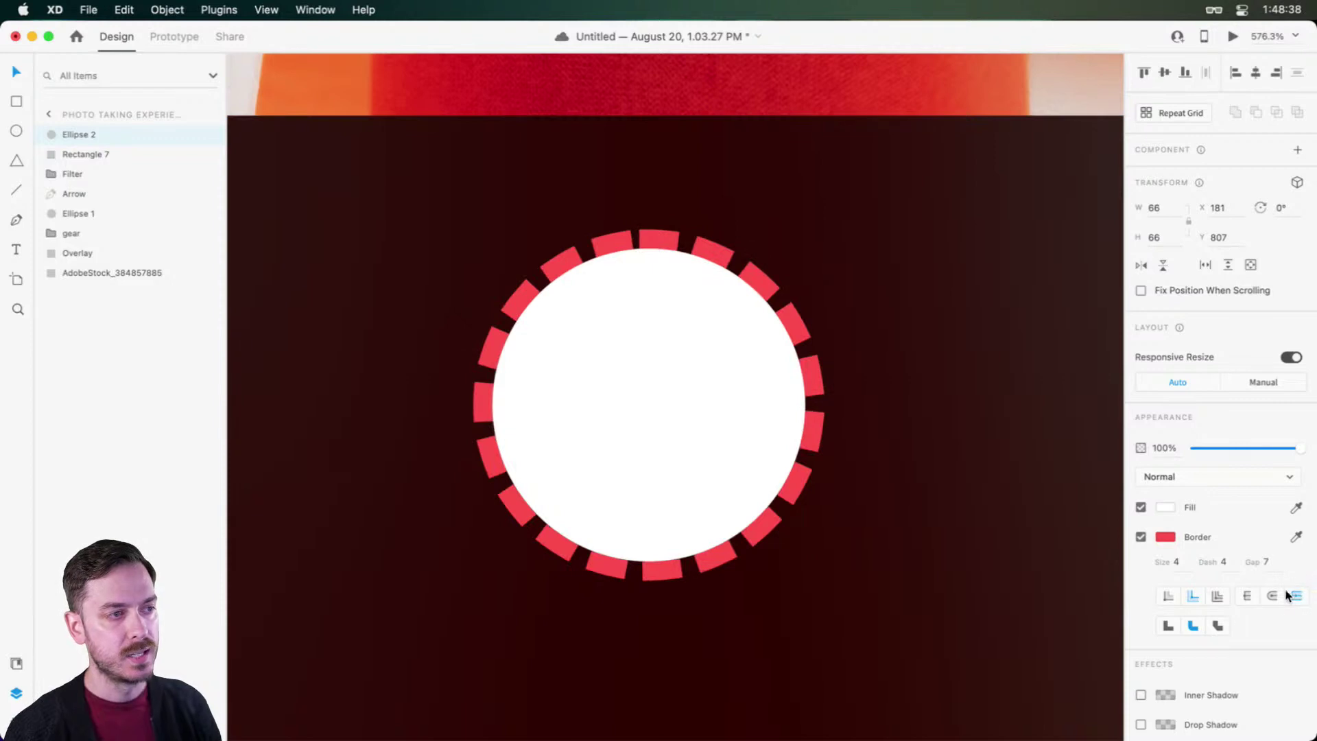
click(1248, 596)
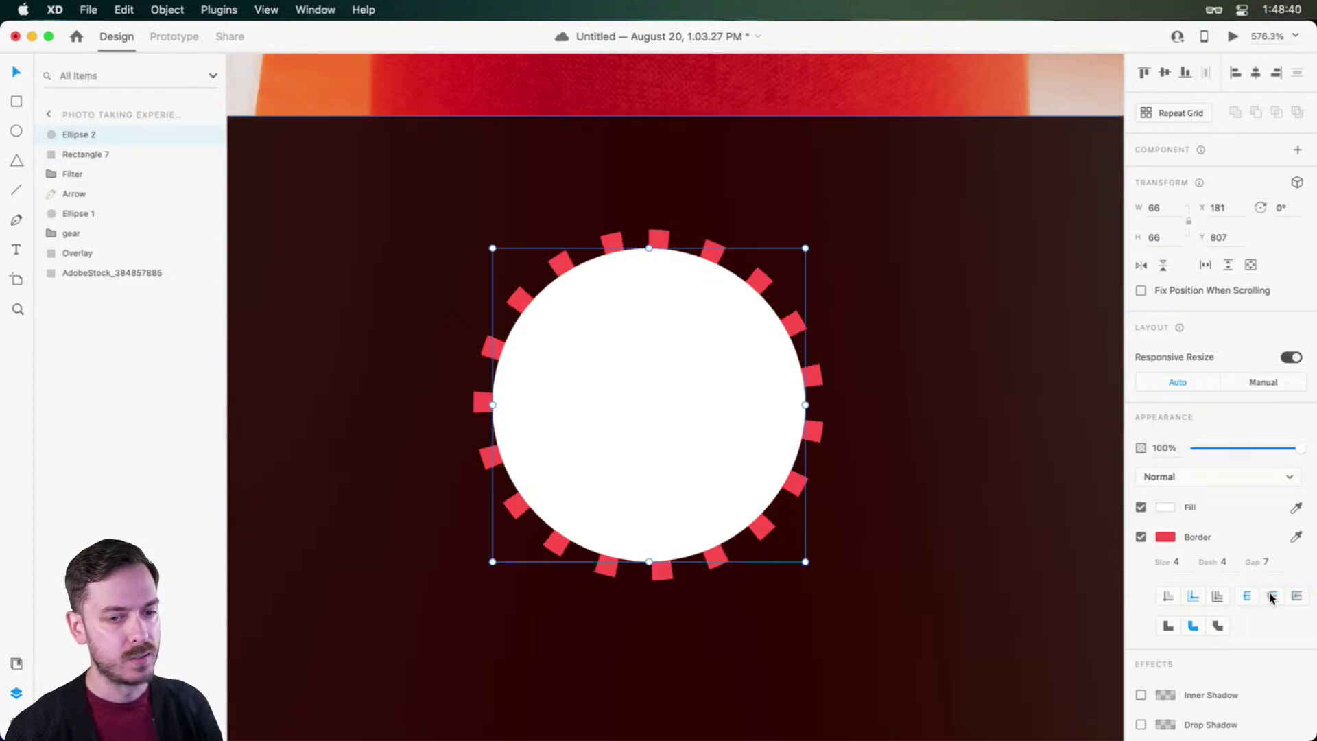
click(1273, 595)
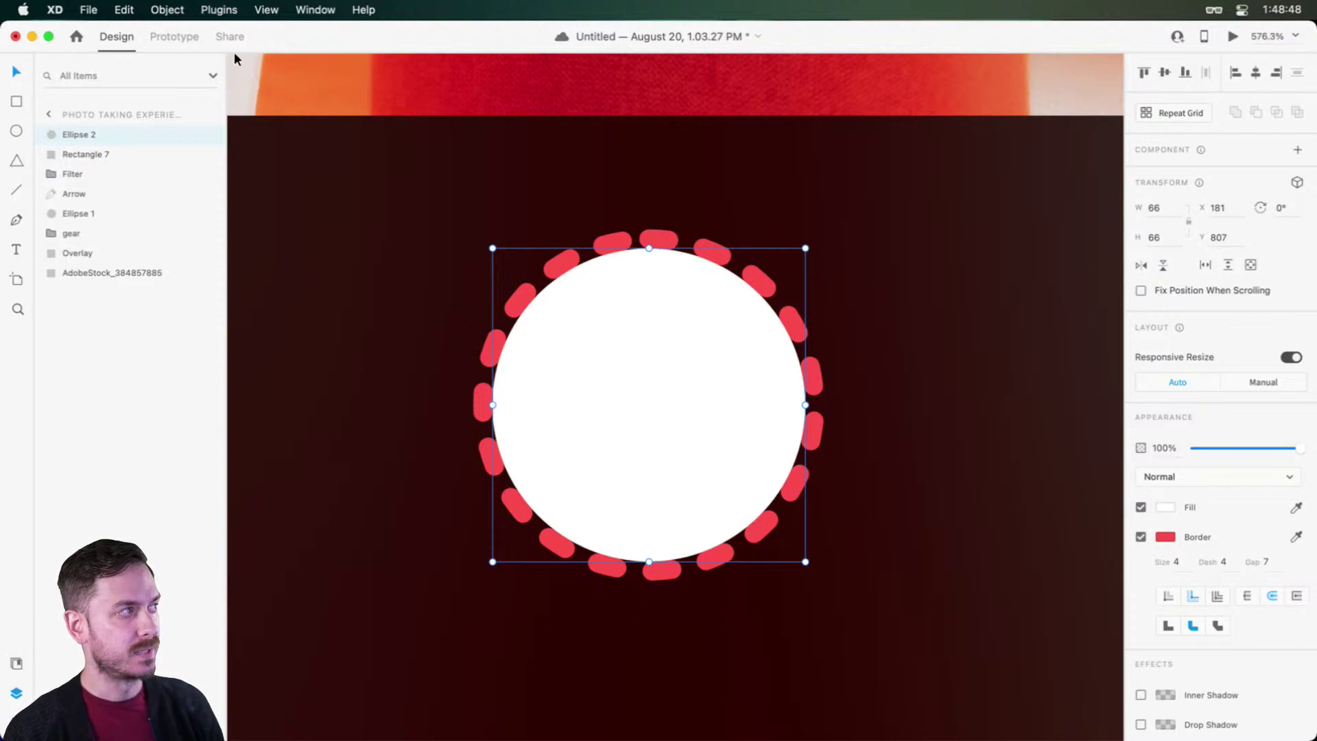
Step: Convert the circle's dashed border into a separate shape with Outline Stroke
click(177, 8)
mouse_move(336, 386)
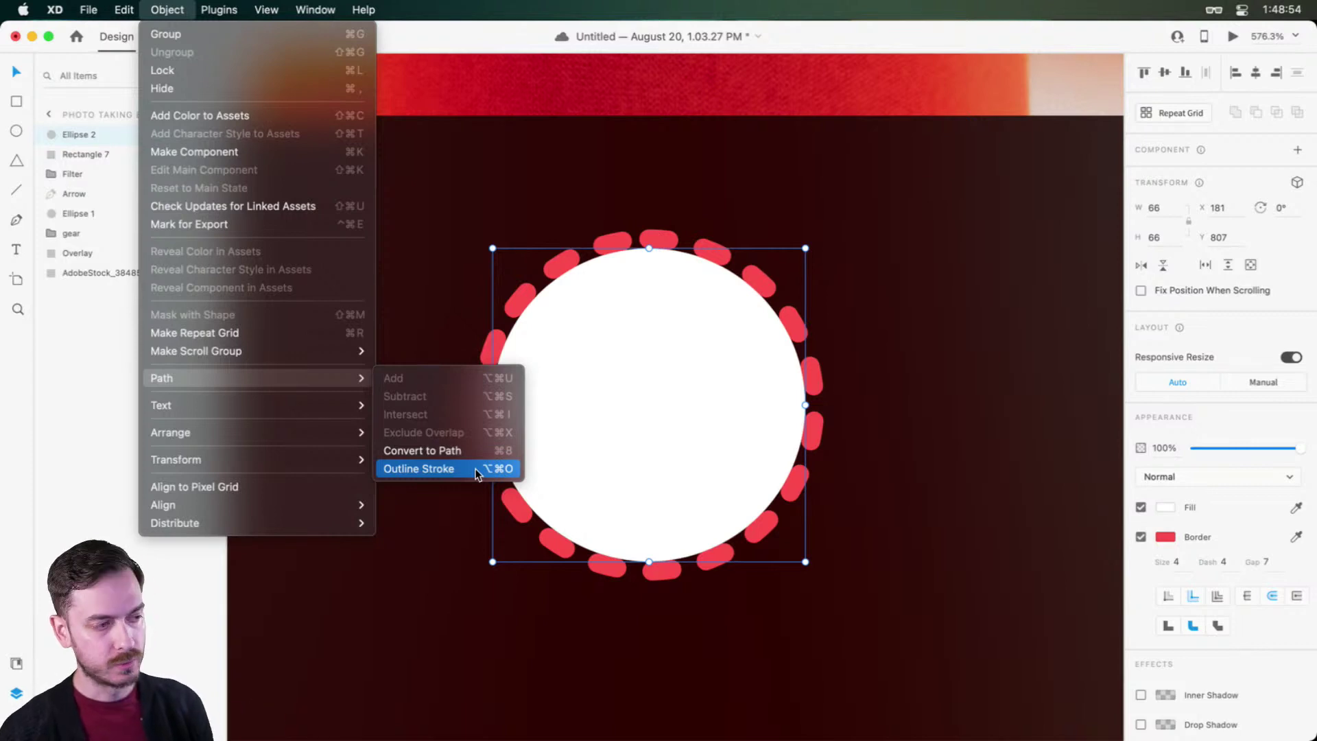
click(418, 469)
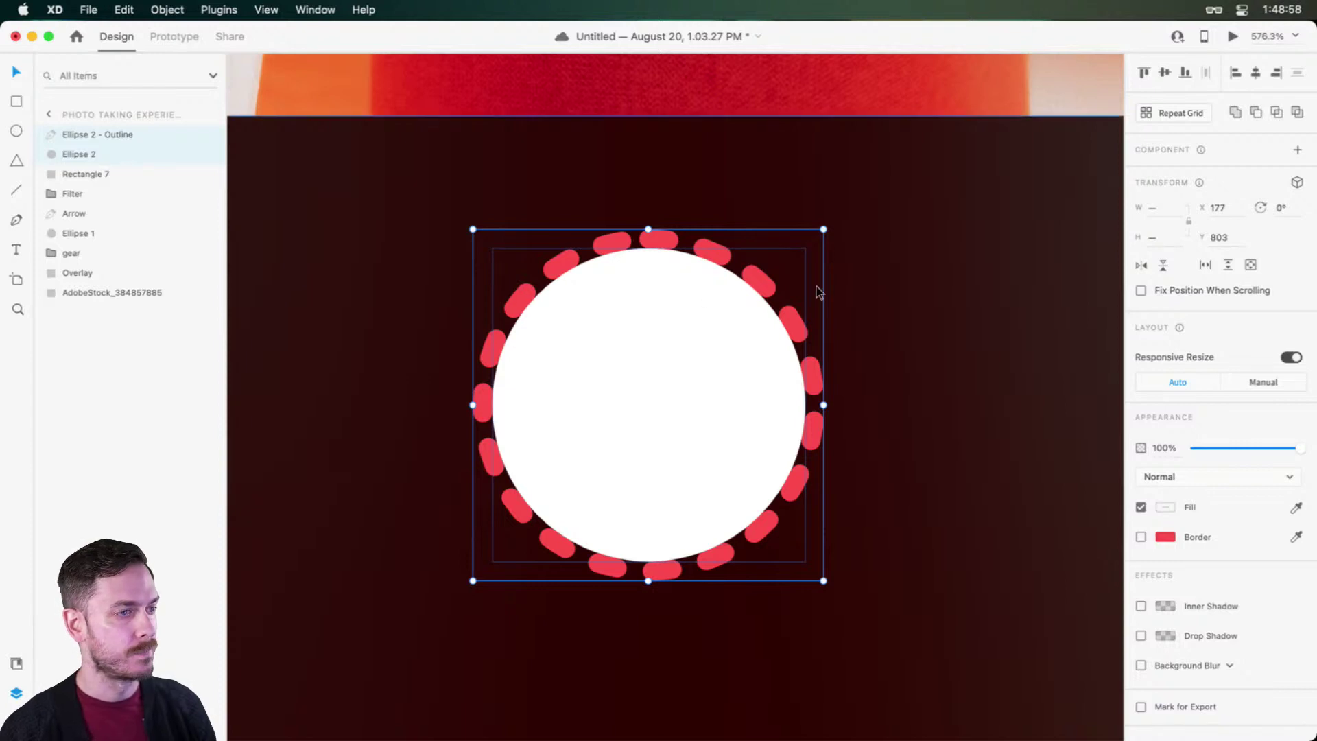
Step: Move the white circle and the outlined dash ring separately, undoing each move
drag(696, 350, 743, 313)
key(super+z)
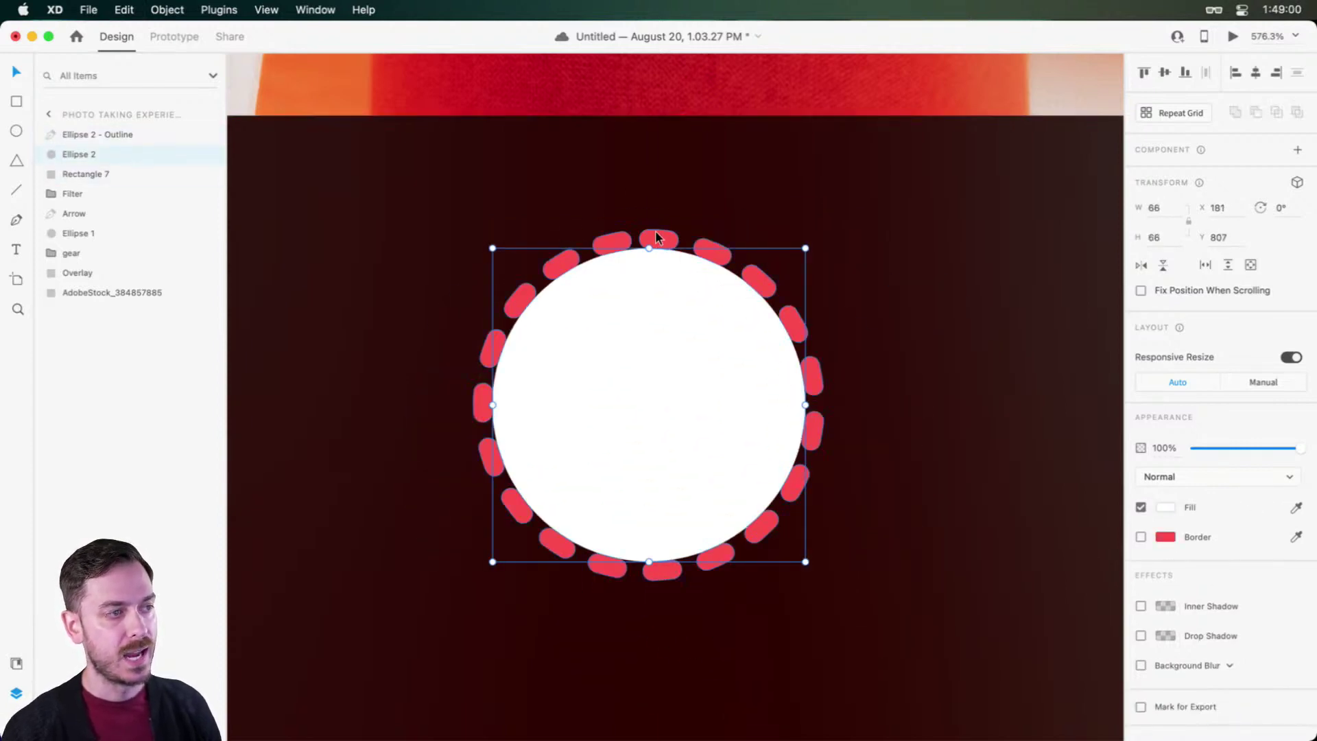
mouse_move(655, 234)
mouse_down()
mouse_move(799, 286)
mouse_move(675, 237)
mouse_up()
key(super+z)
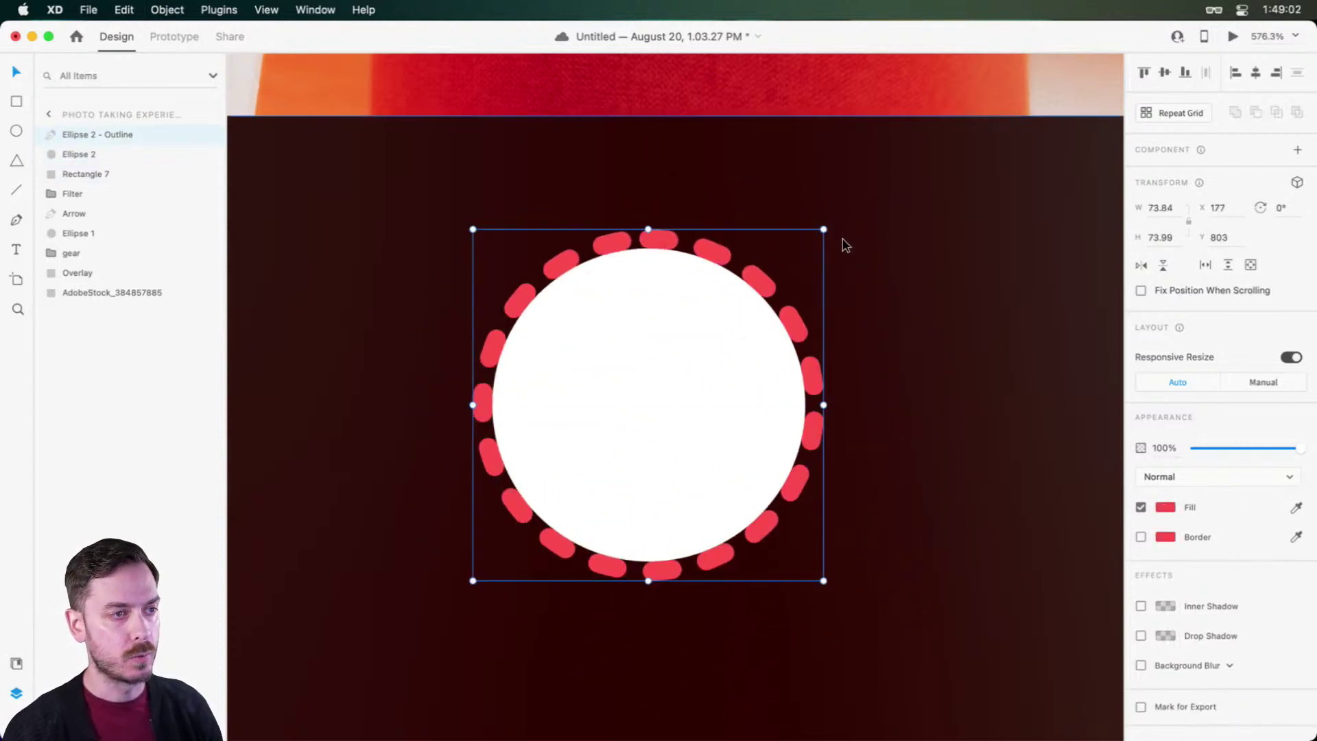
Step: Unite the white circle with its outlined dash ring, scaled down to about 70 by 70, and save the document
drag(823, 229, 820, 241)
shift+click(105, 155)
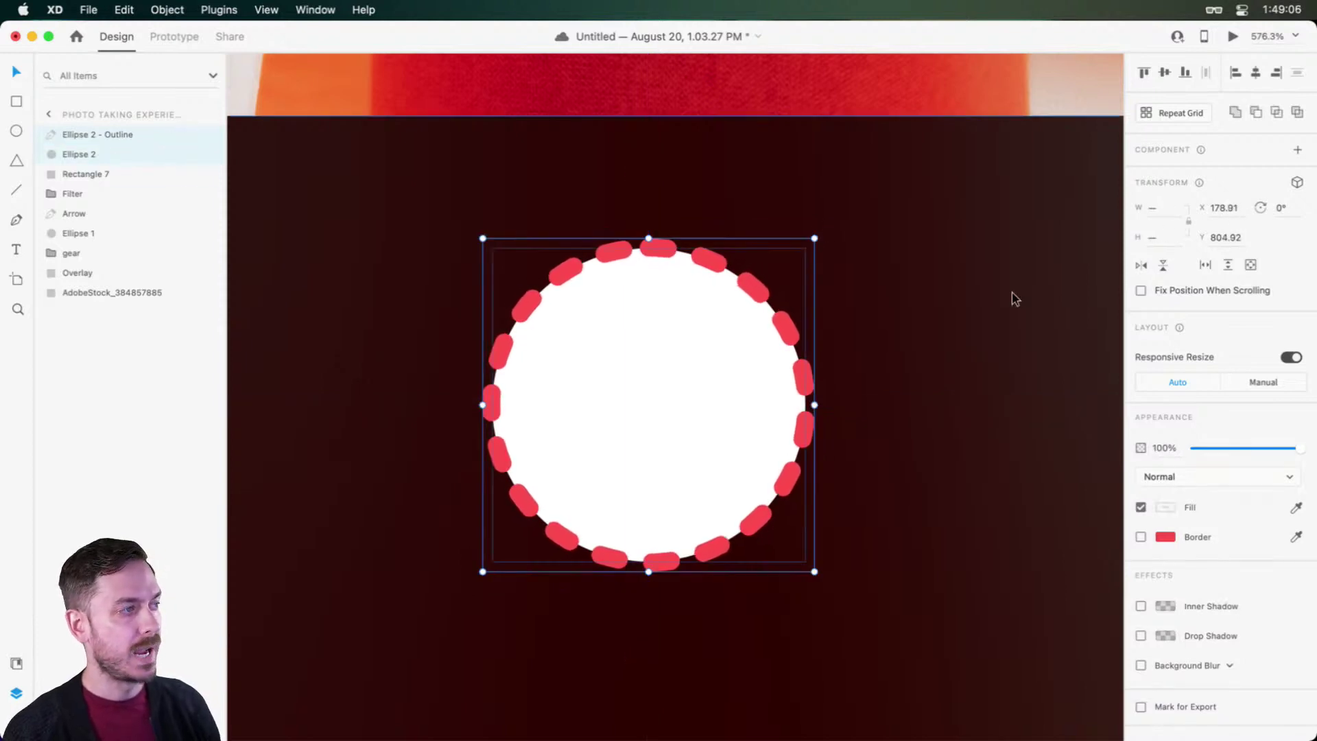
click(1235, 114)
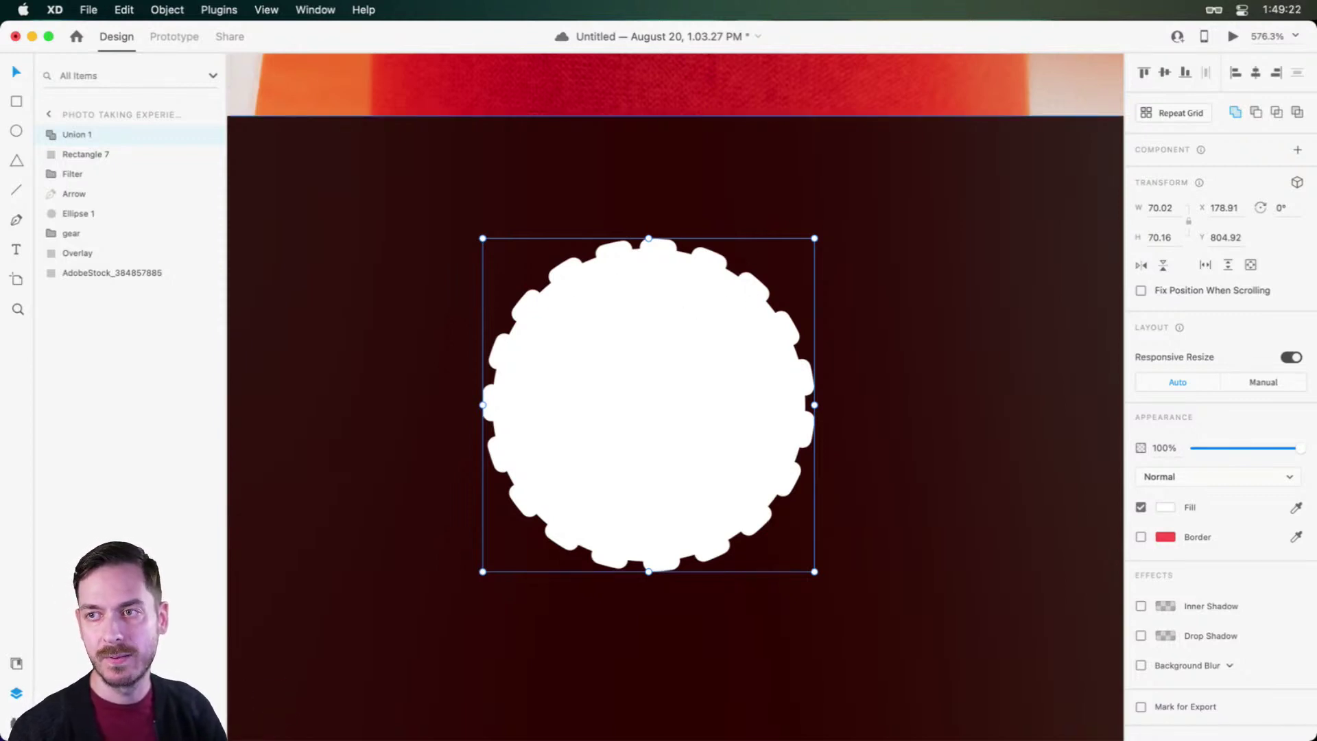
key(super+s)
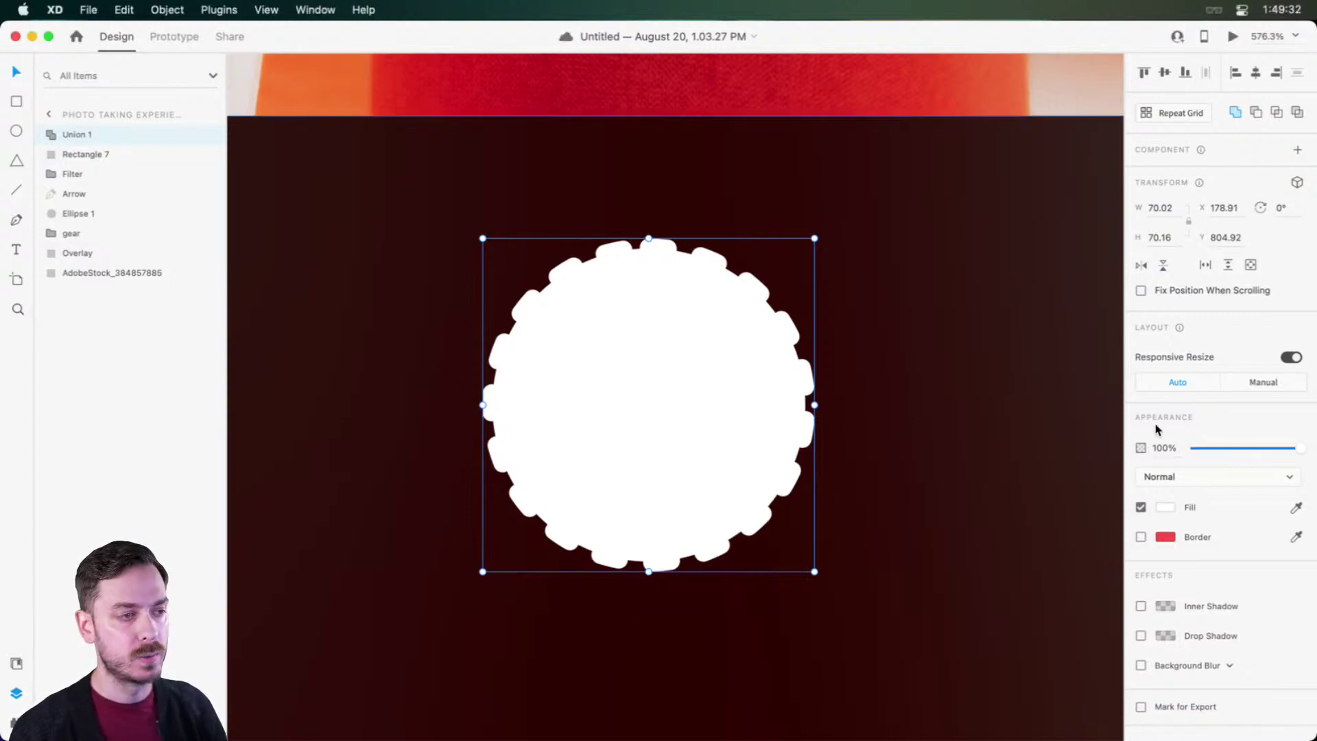
Step: Fill the united button shape with a radial gradient and color its center stop brown, #5A4637
click(1165, 507)
click(1004, 410)
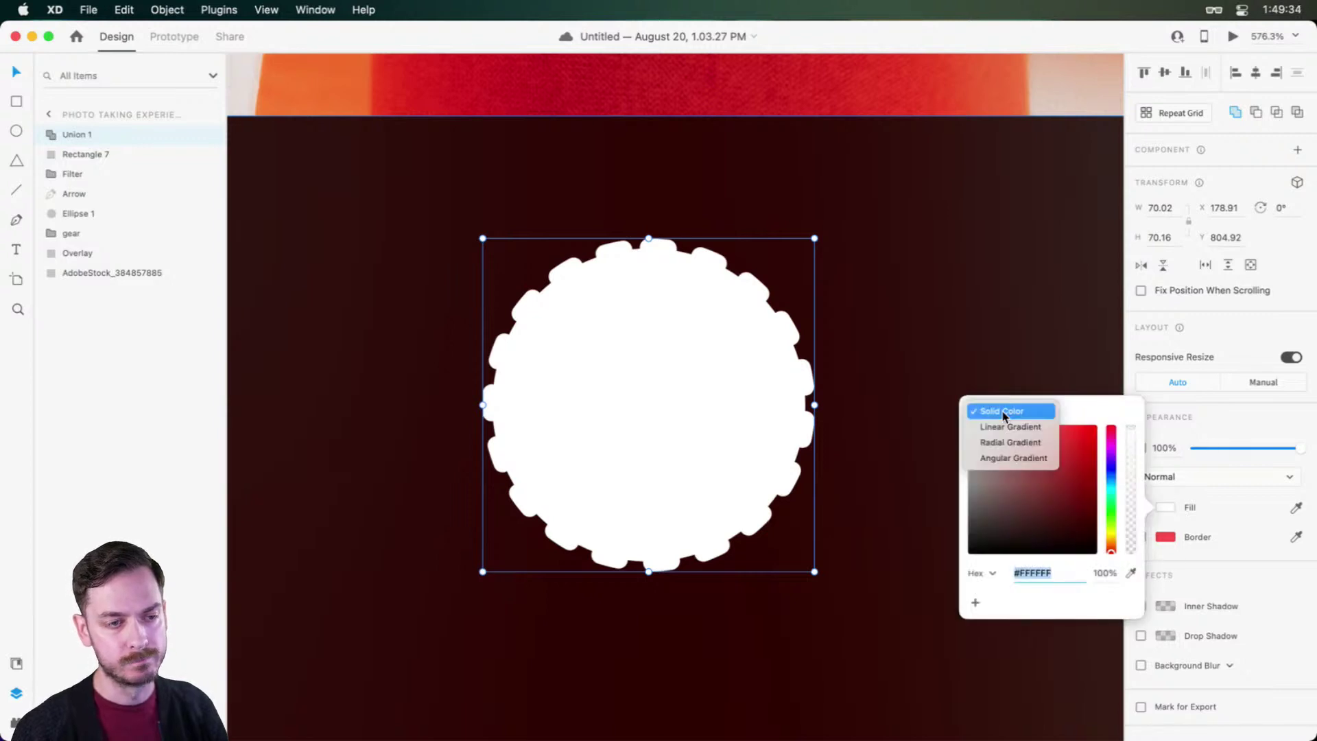
click(1005, 441)
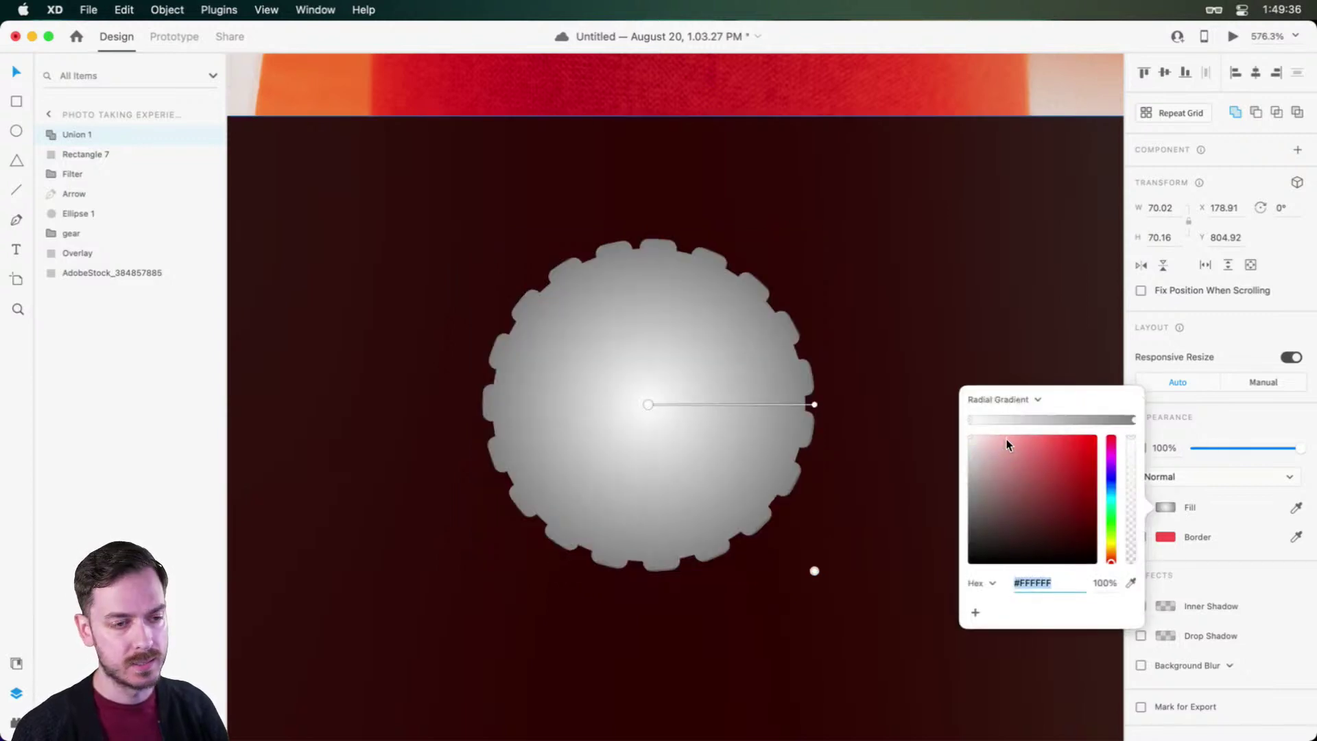
click(1110, 554)
click(1043, 535)
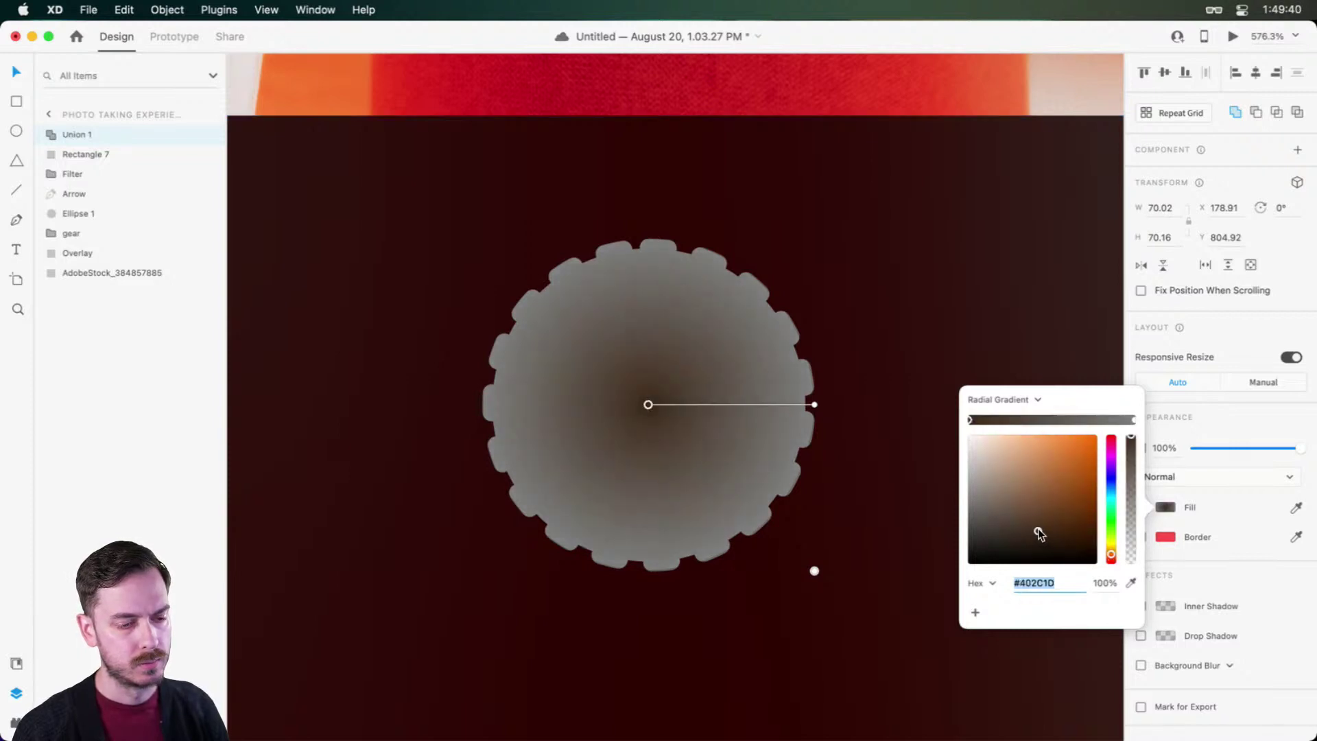
mouse_move(1038, 528)
mouse_down()
mouse_move(1053, 521)
mouse_move(1018, 521)
mouse_up()
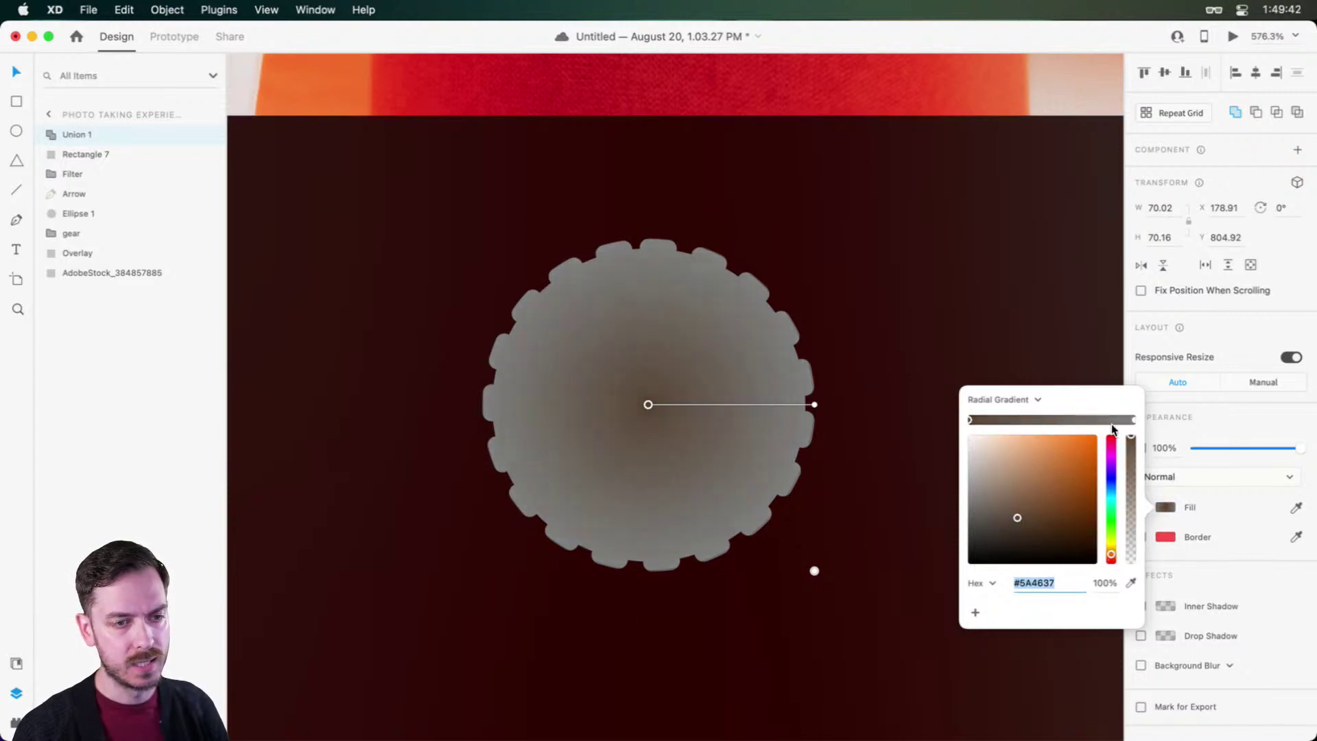
Step: Color the radial gradient's outer stop dark brown, #270F05
click(1134, 420)
click(1111, 557)
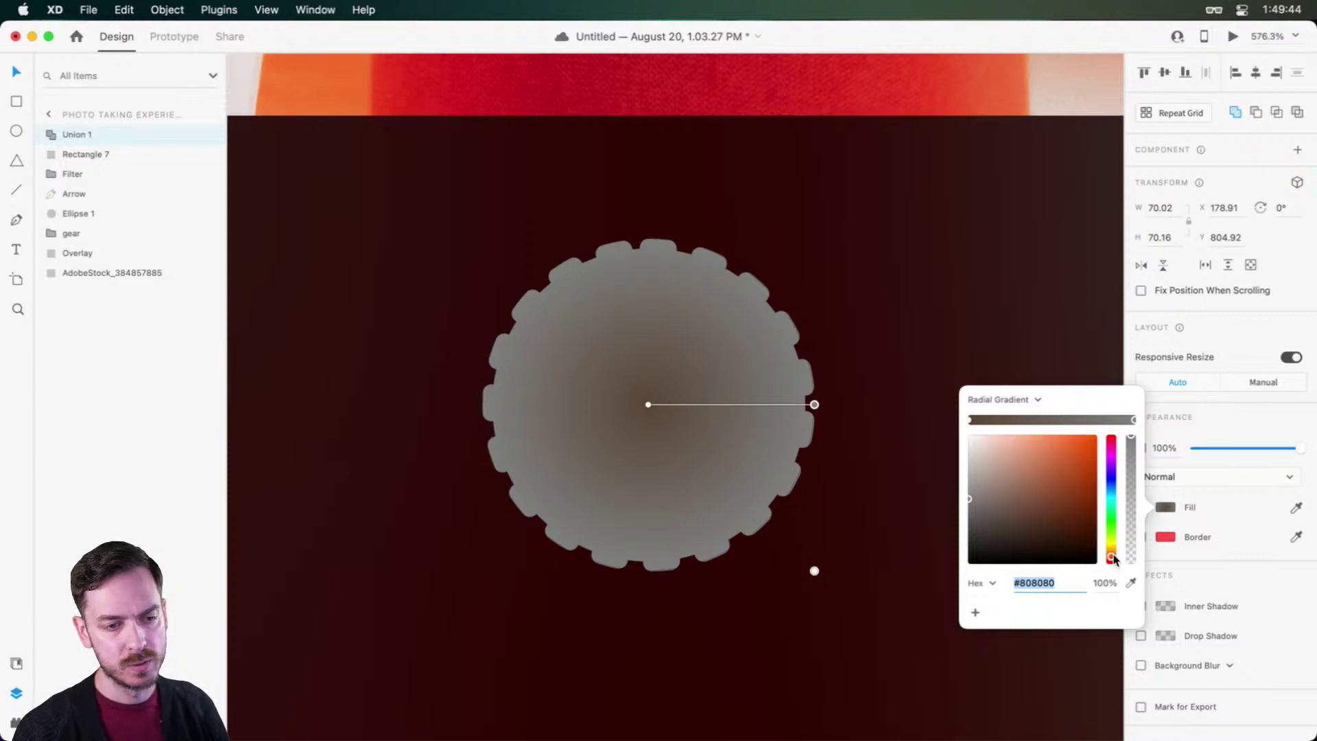
click(1080, 543)
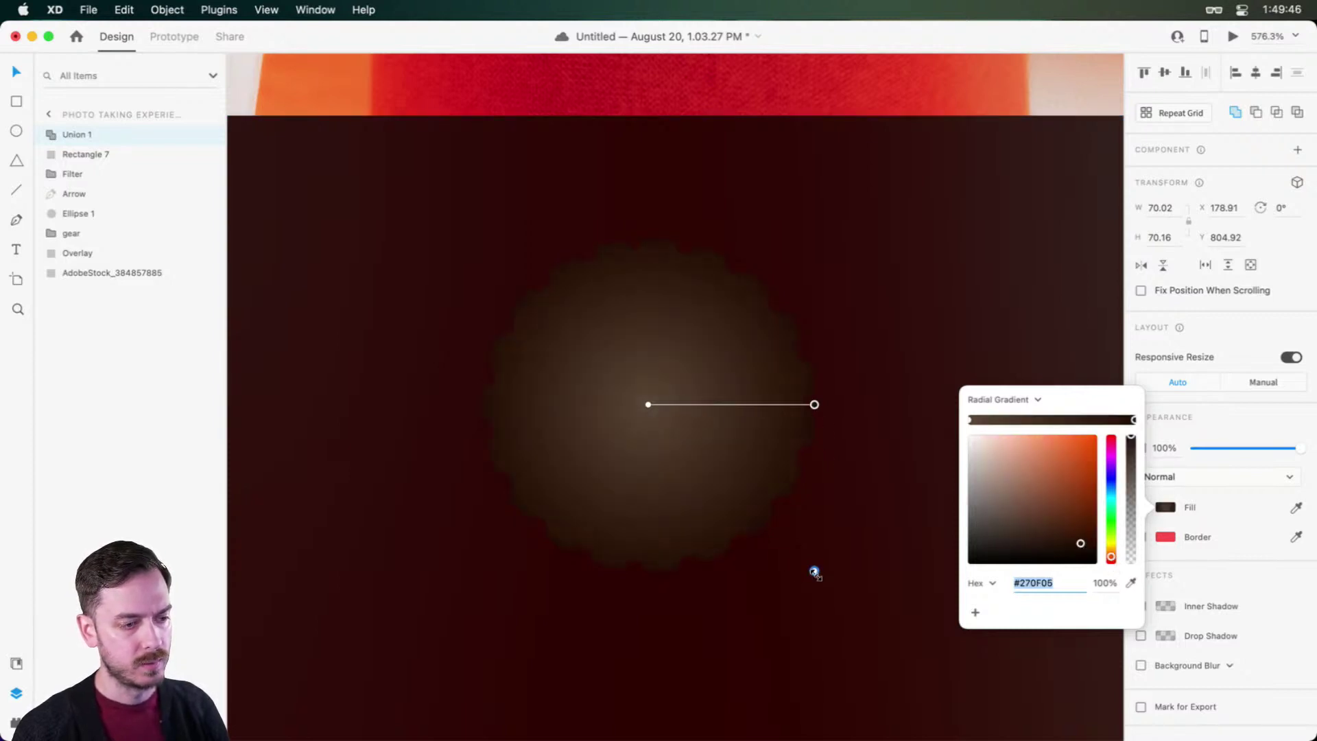
Step: Enlarge the radial gradient beyond the button's edge and shift its center slightly upward
drag(814, 571, 883, 641)
drag(648, 402, 643, 368)
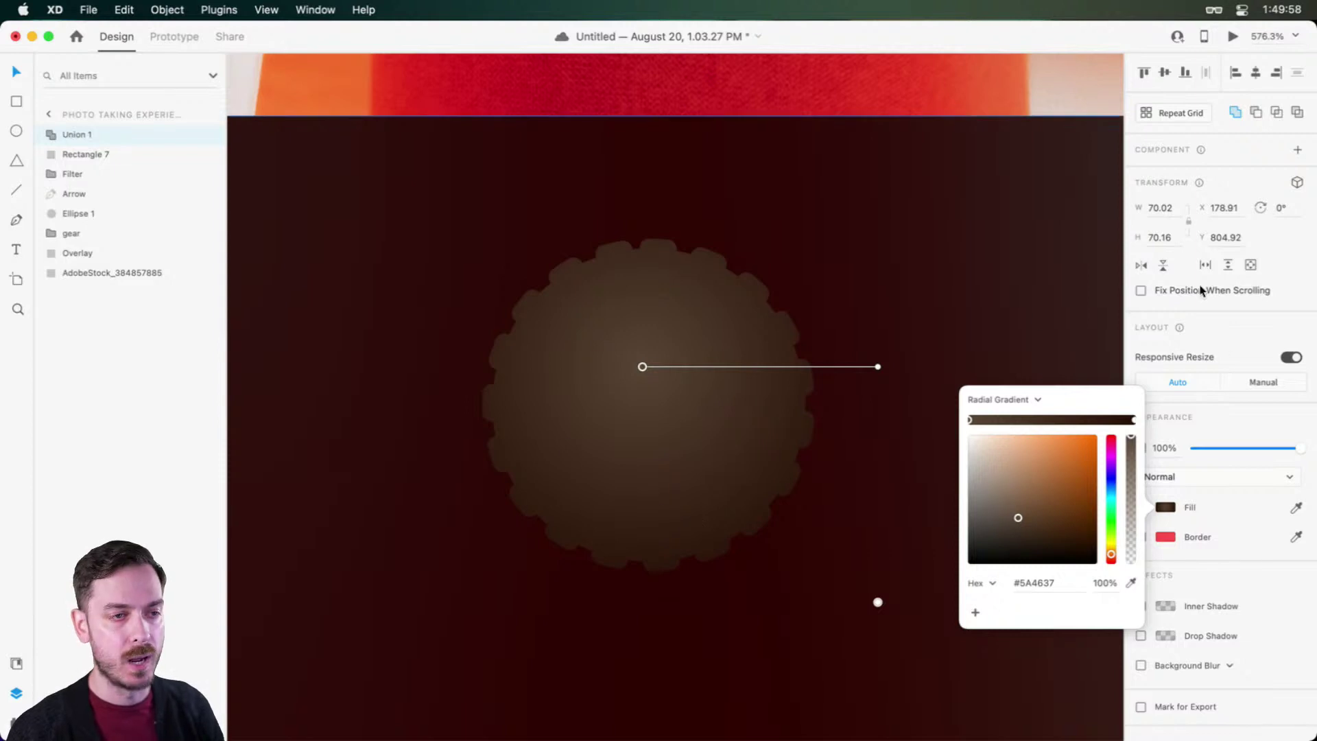
click(1253, 336)
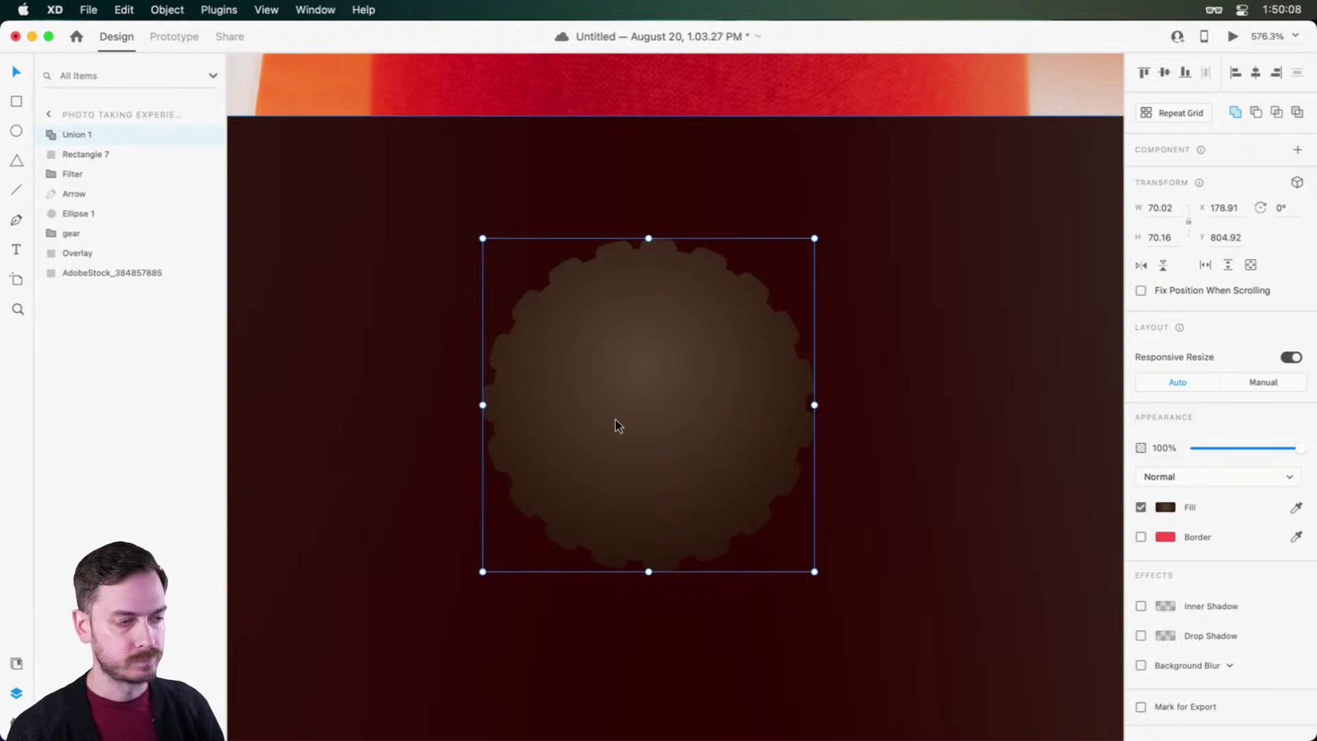
Step: Duplicate the gradient-filled button shape in place and show the Textures library as a grid
key(super+v)
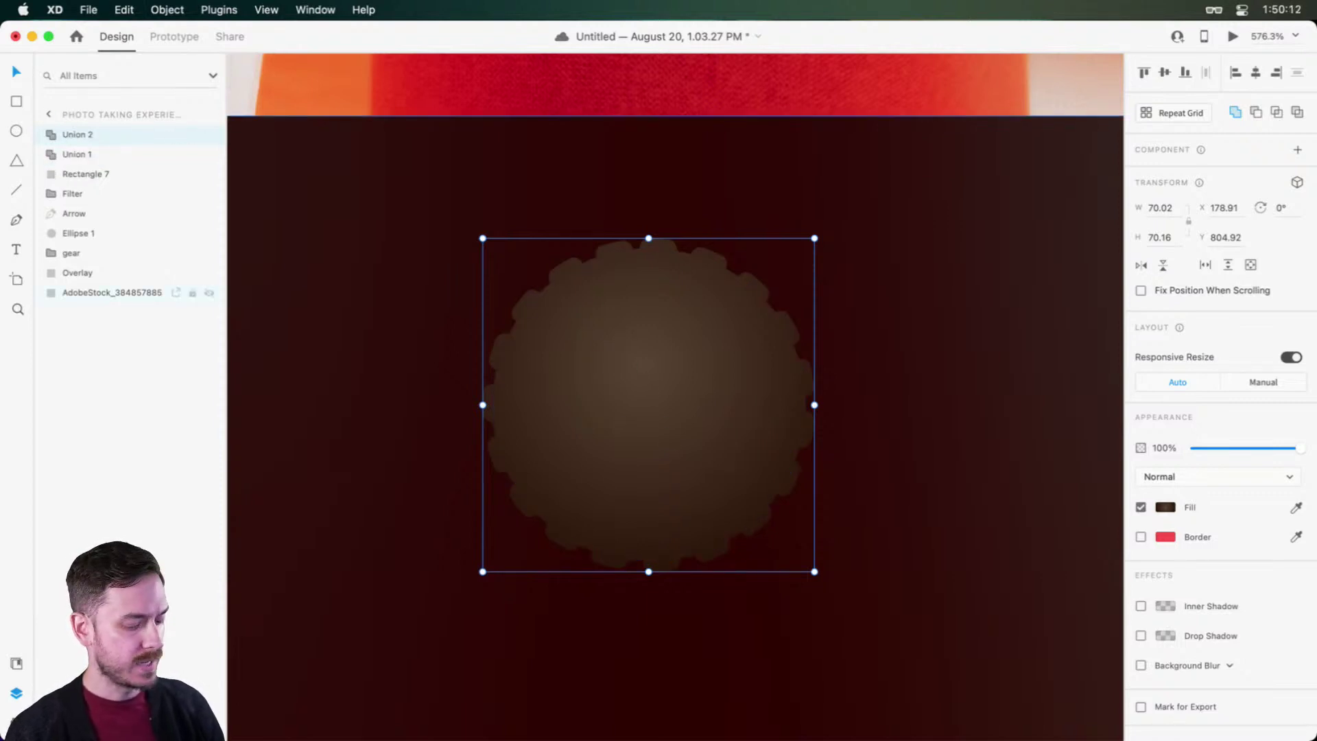
key(super+shift+y)
click(47, 76)
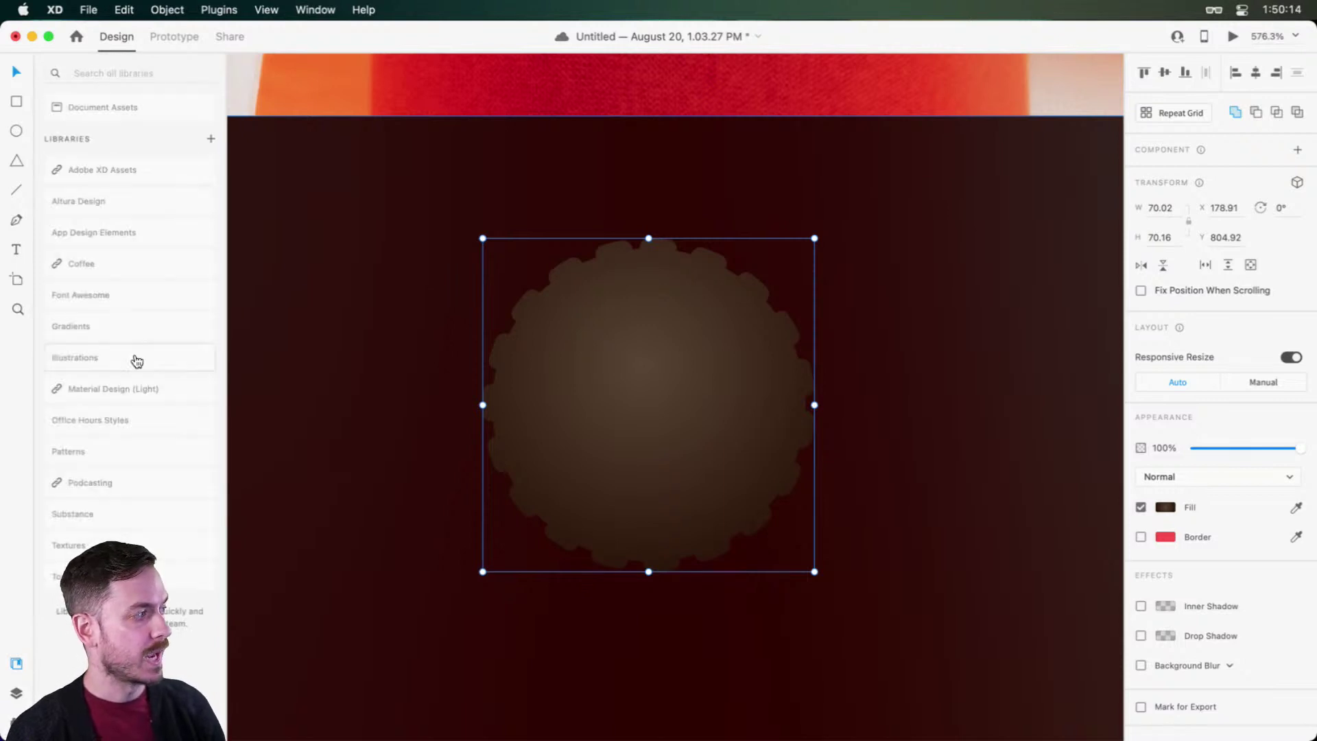
click(180, 548)
scroll(148, 275, down, 5)
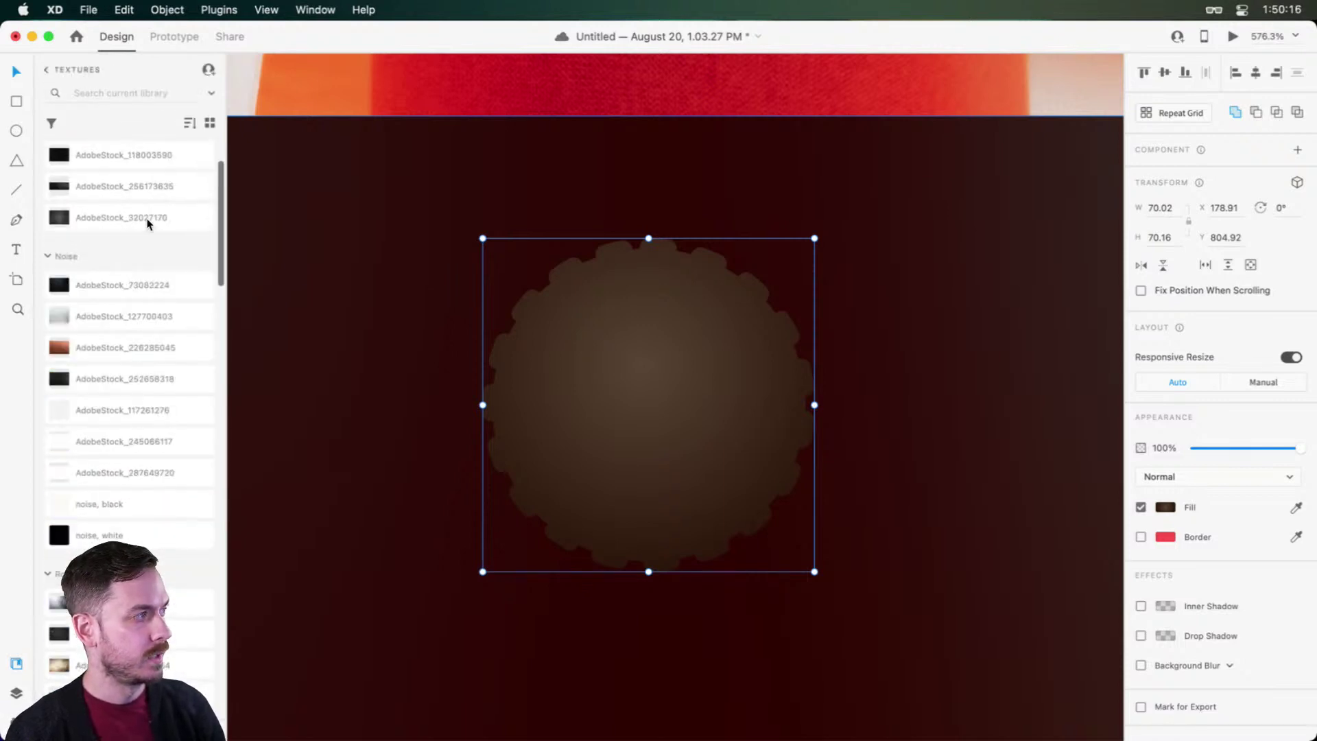
scroll(147, 223, up, 2)
click(210, 122)
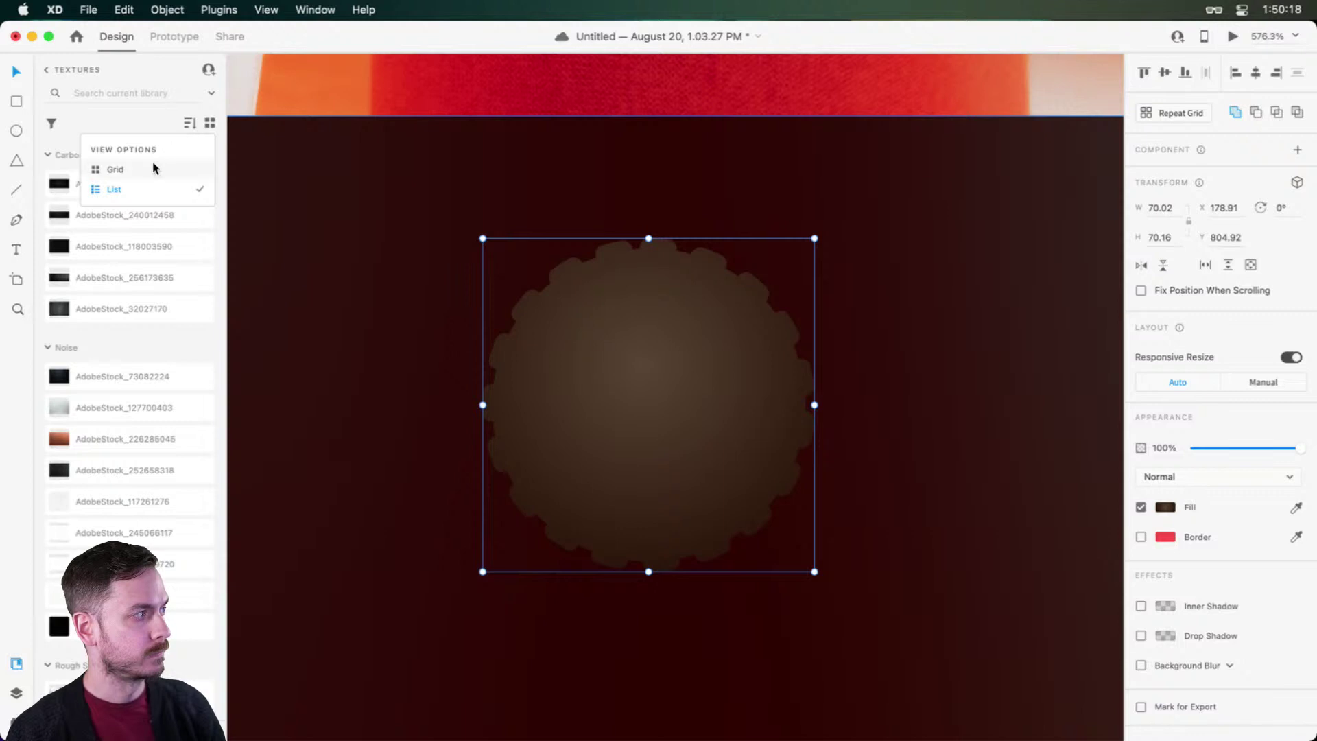
click(115, 168)
Step: Fill the duplicated button shape with the brown leather texture from the library's Leather group, then return to the layer list
scroll(144, 343, down, 10)
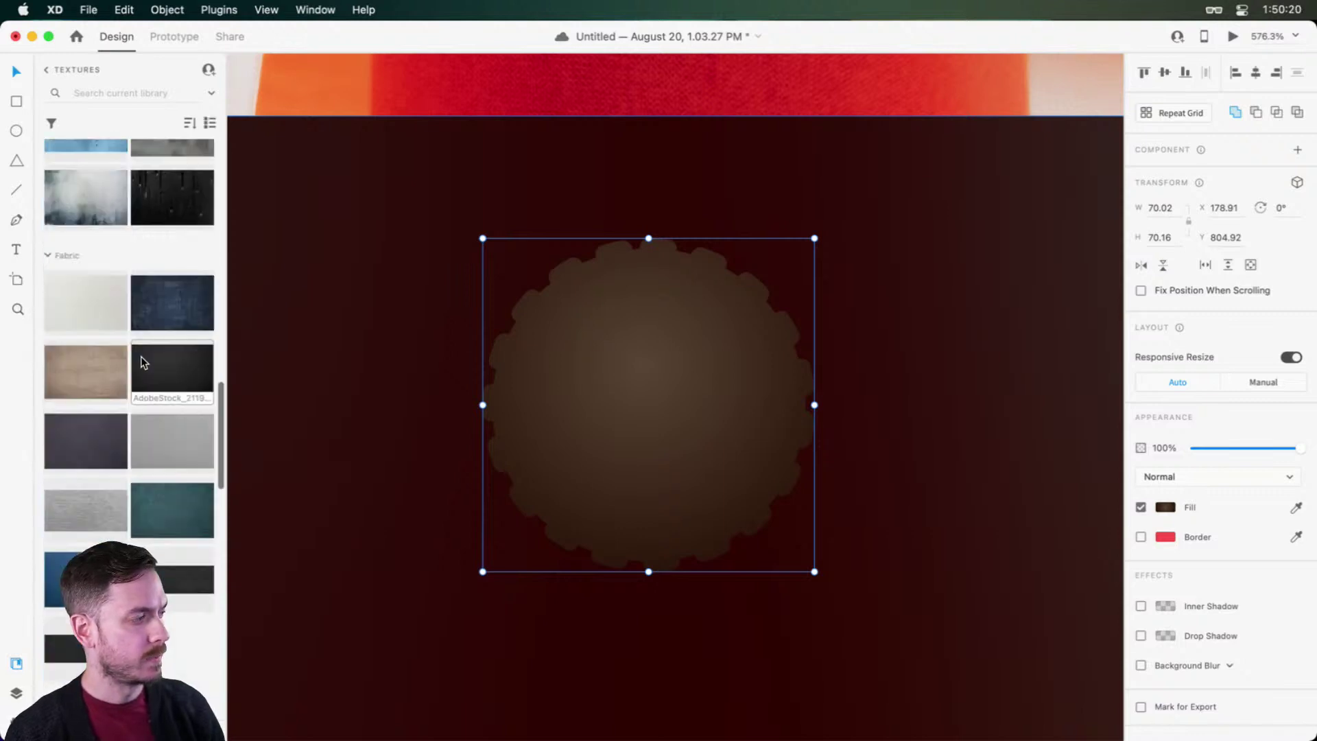
scroll(142, 356, down, 10)
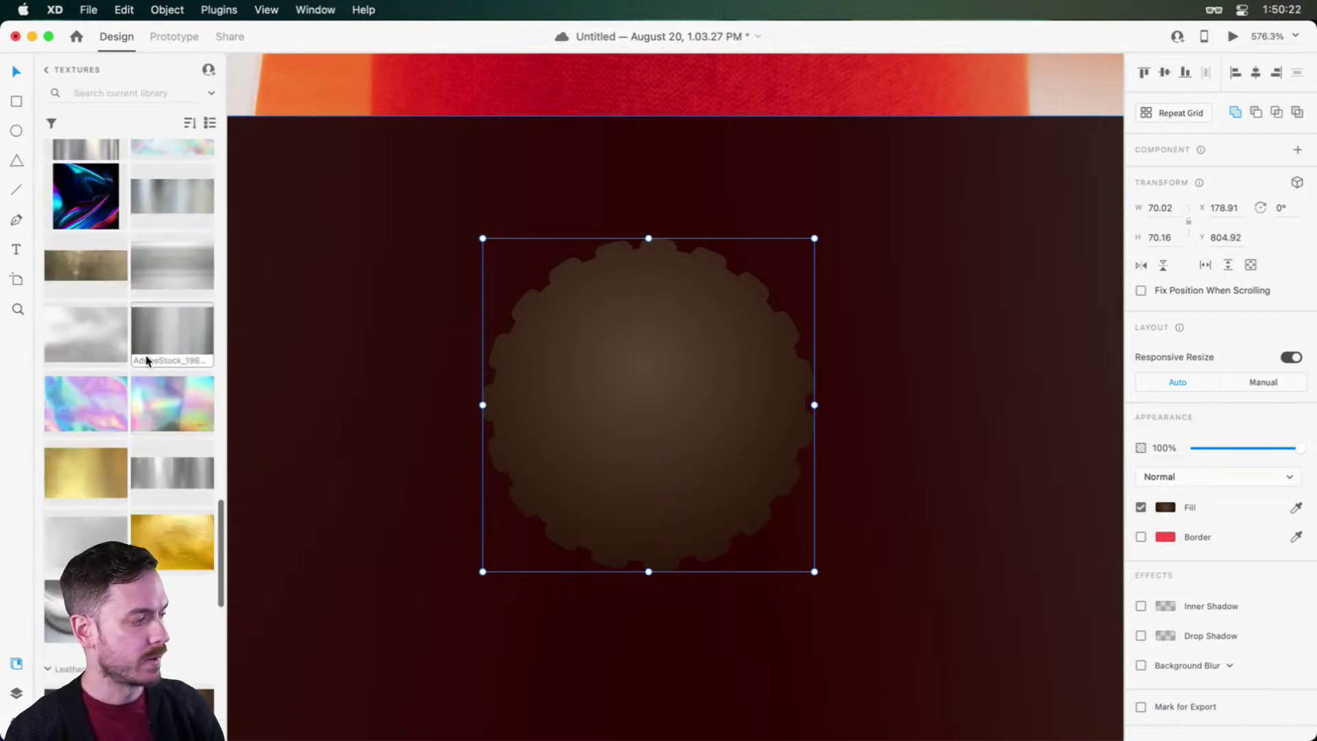
scroll(146, 360, down, 5)
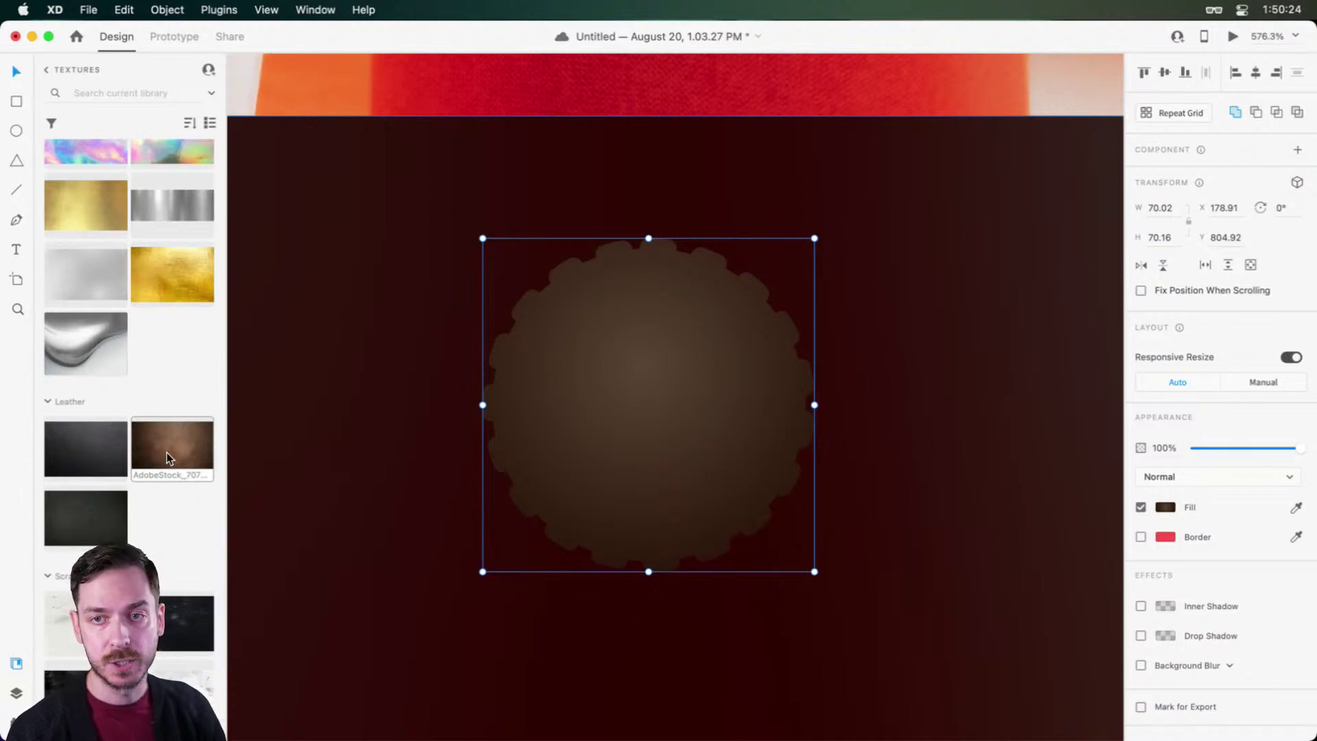
drag(167, 453, 661, 345)
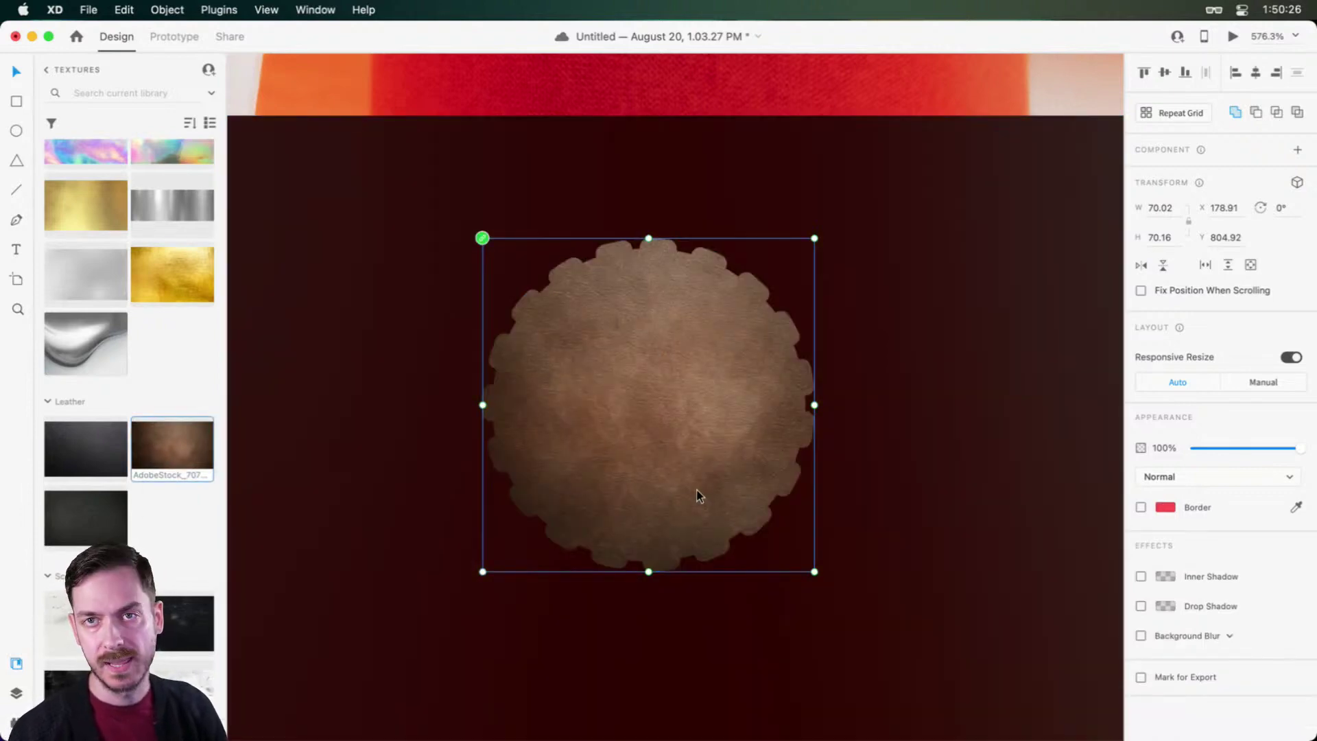
scroll(105, 377, down, 10)
key(super+y)
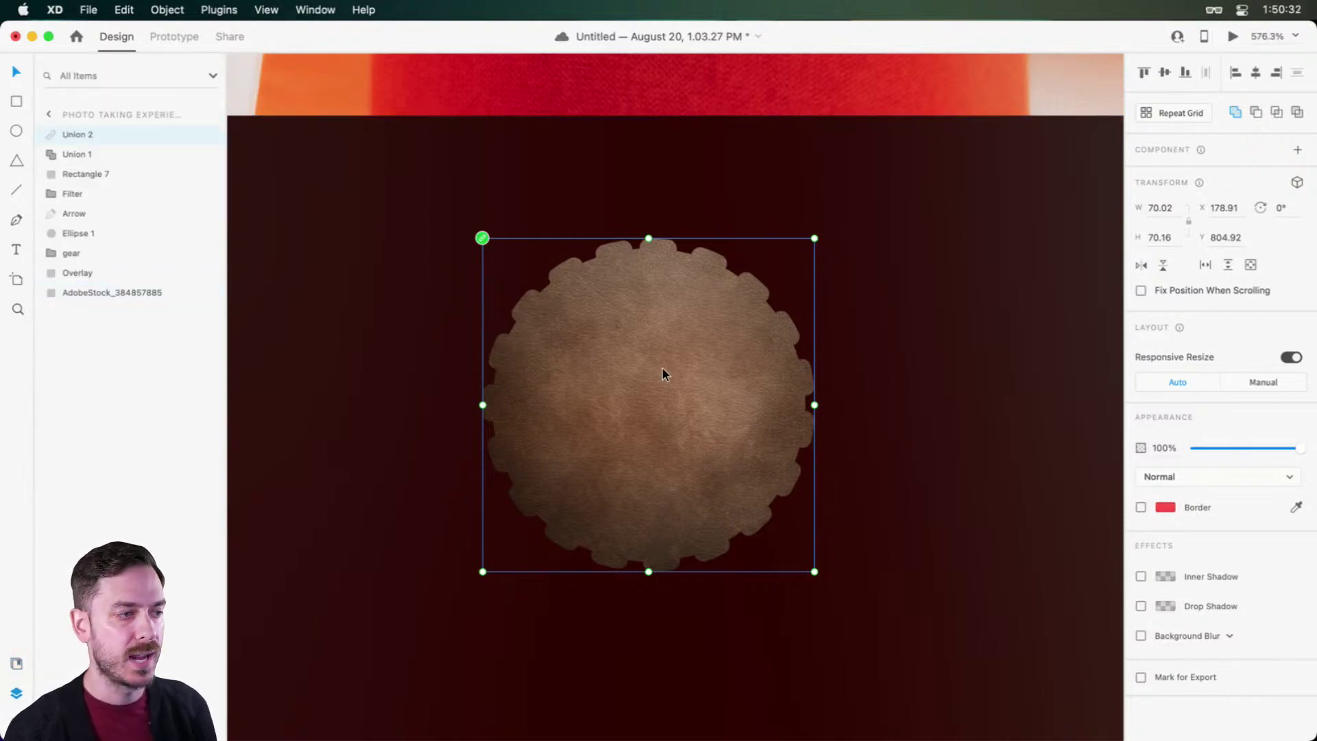
Step: Try moving the leather-textured copy aside to reveal the gradient shape beneath, then undo the move
drag(661, 374, 886, 392)
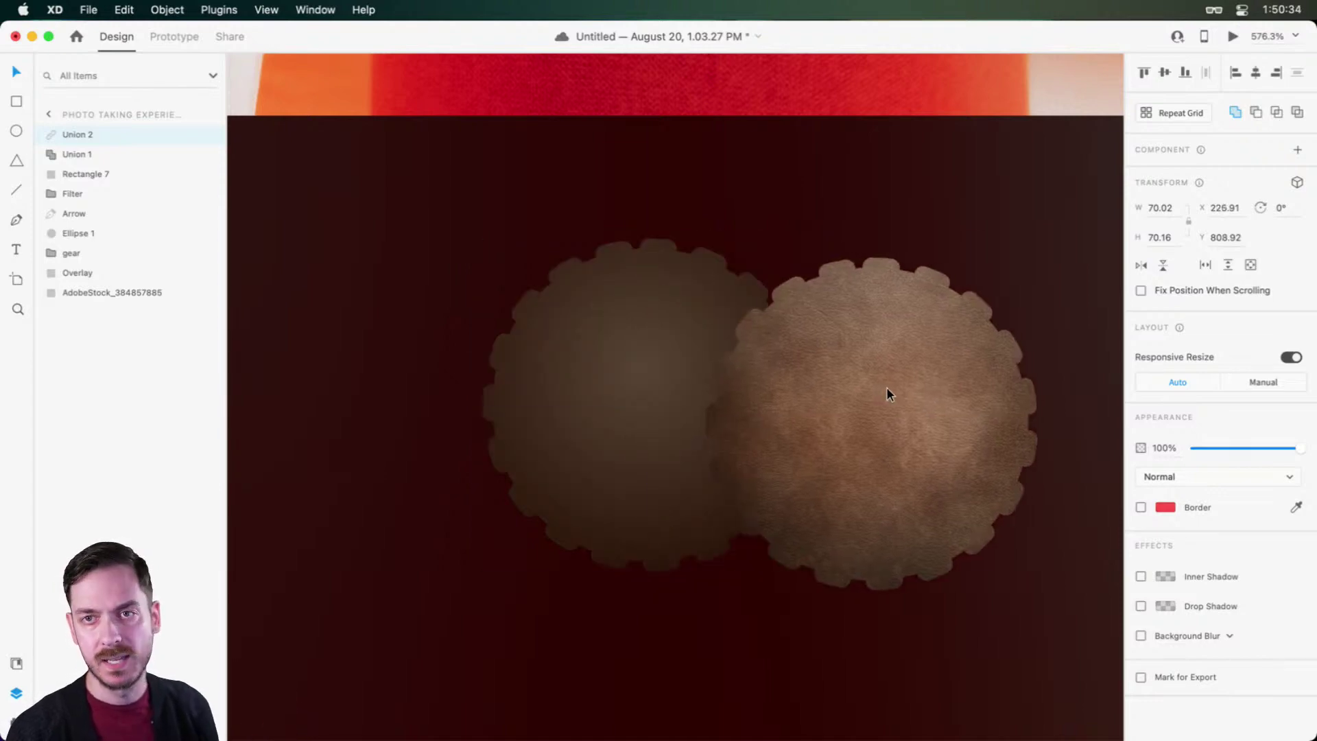
key(super+z)
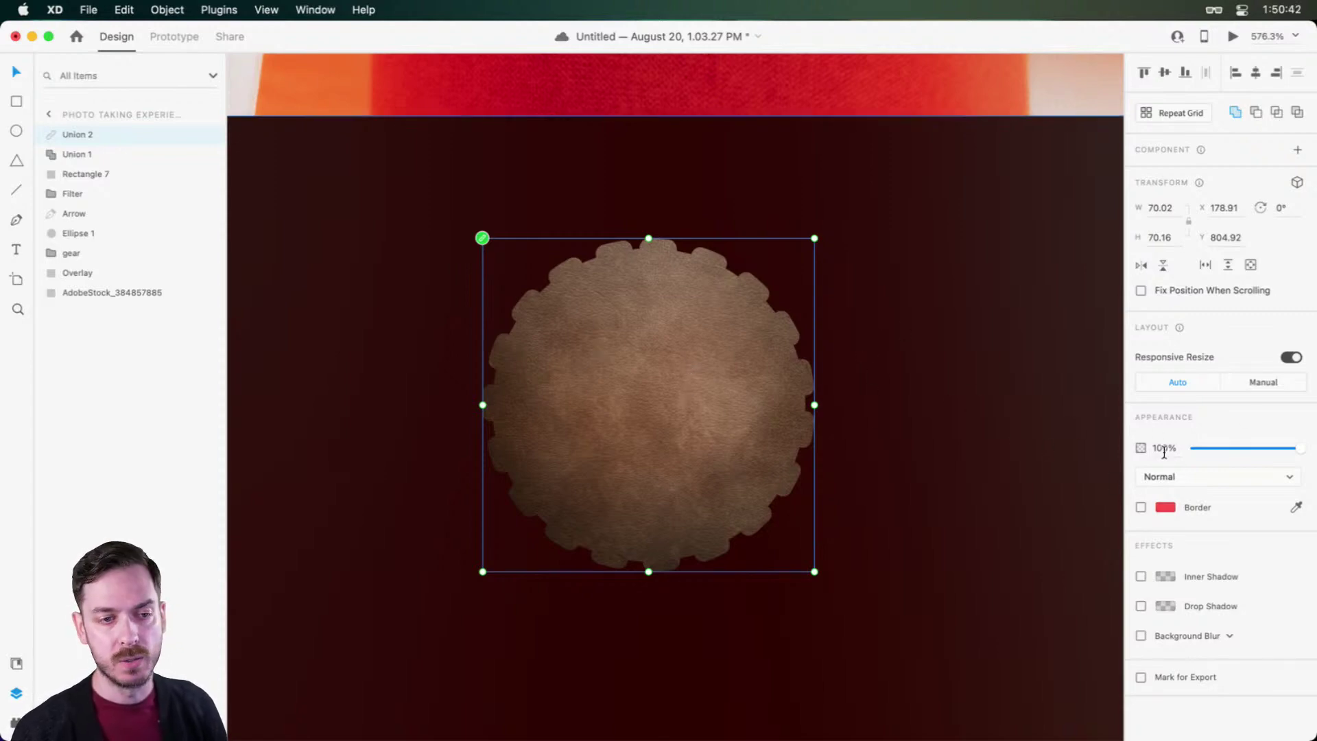
Step: Try the Overlay blend mode on the leather-textured copy, then set it to Soft Light
click(1181, 476)
click(1198, 620)
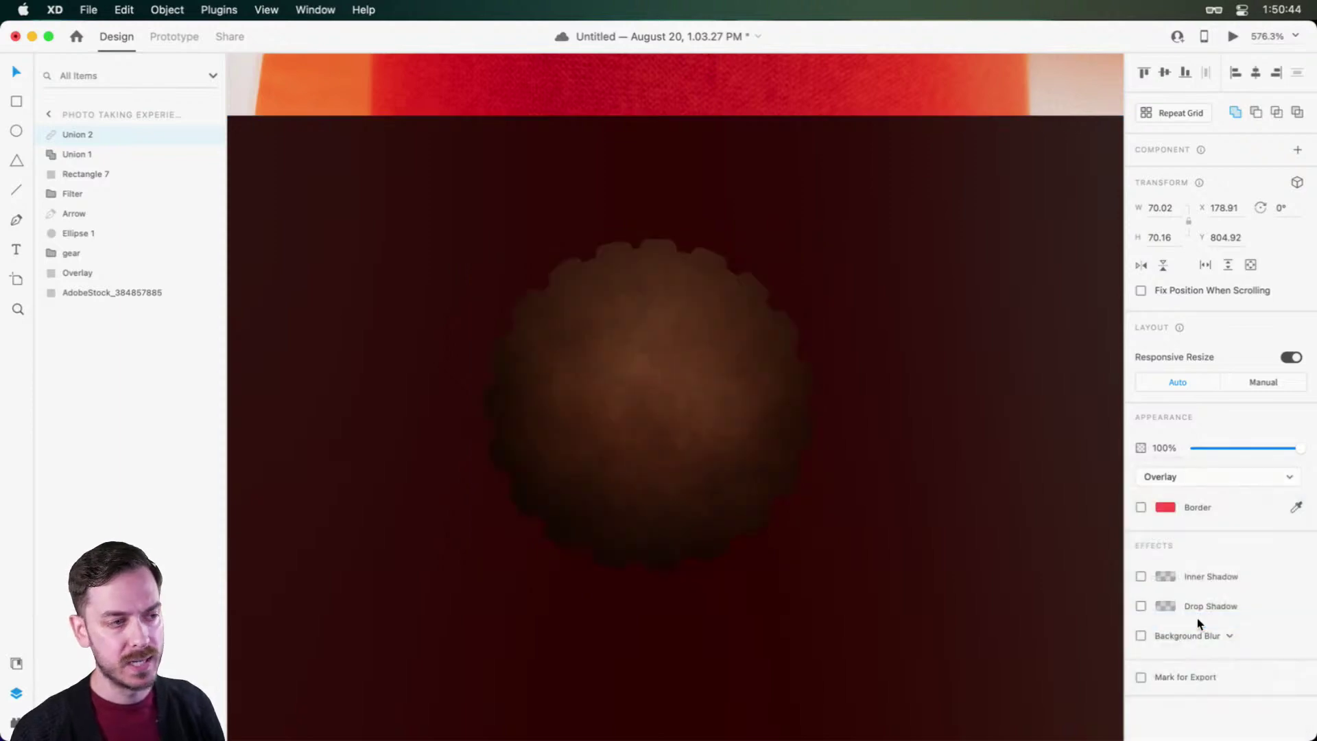
click(1208, 489)
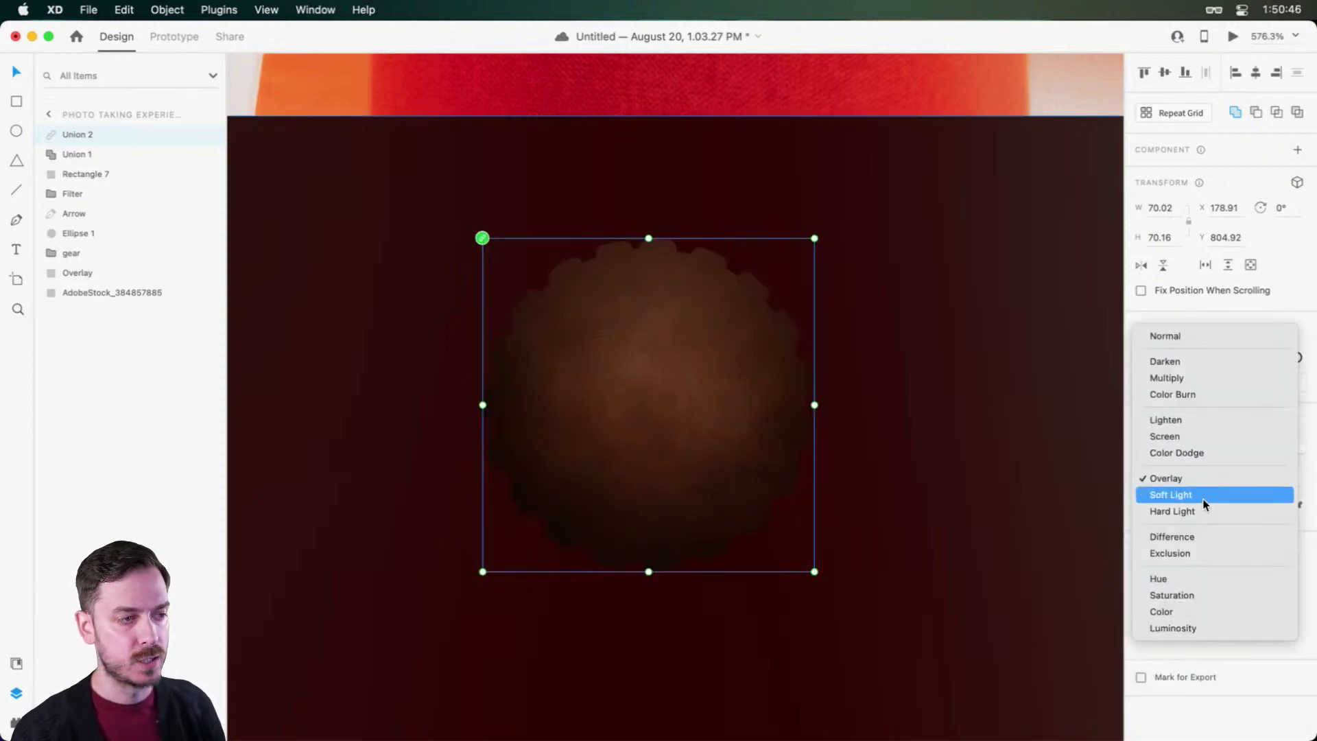
click(1203, 499)
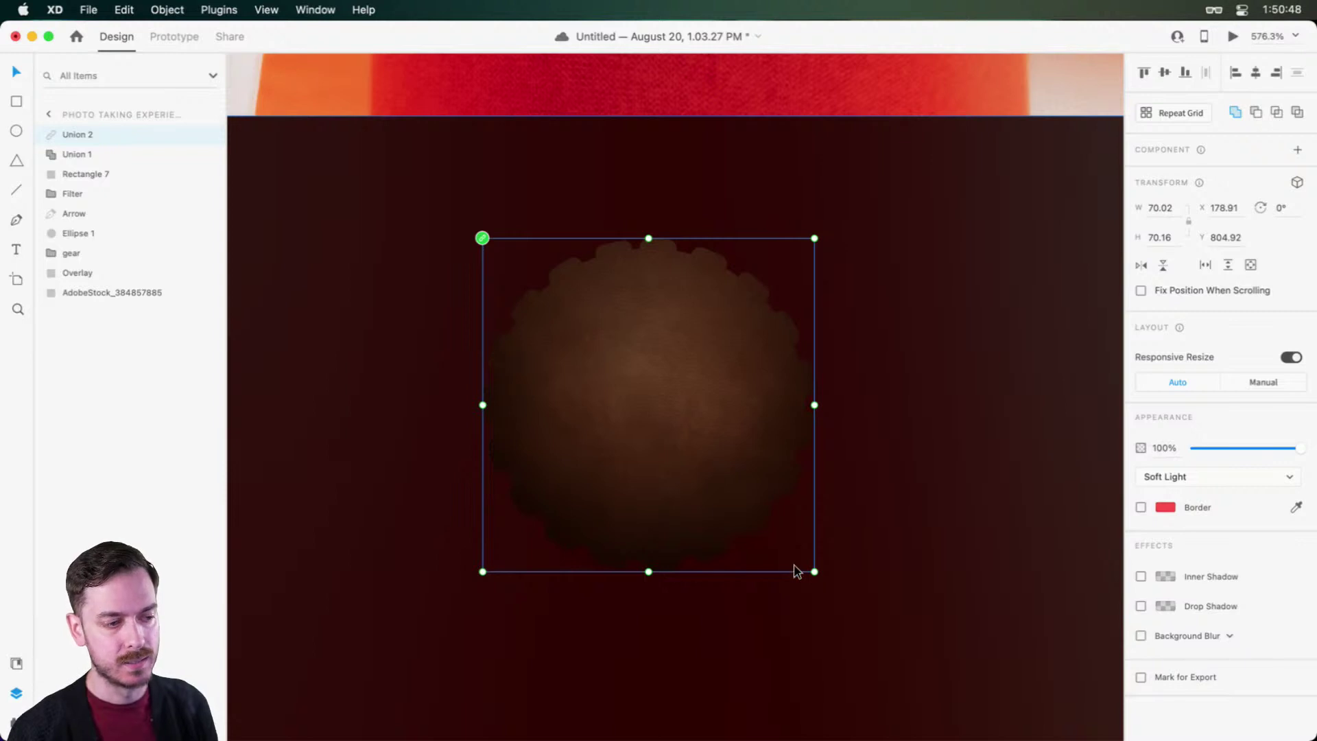
Step: Lighten the outer stop of the underlying button shape's radial gradient to #391E13
click(107, 154)
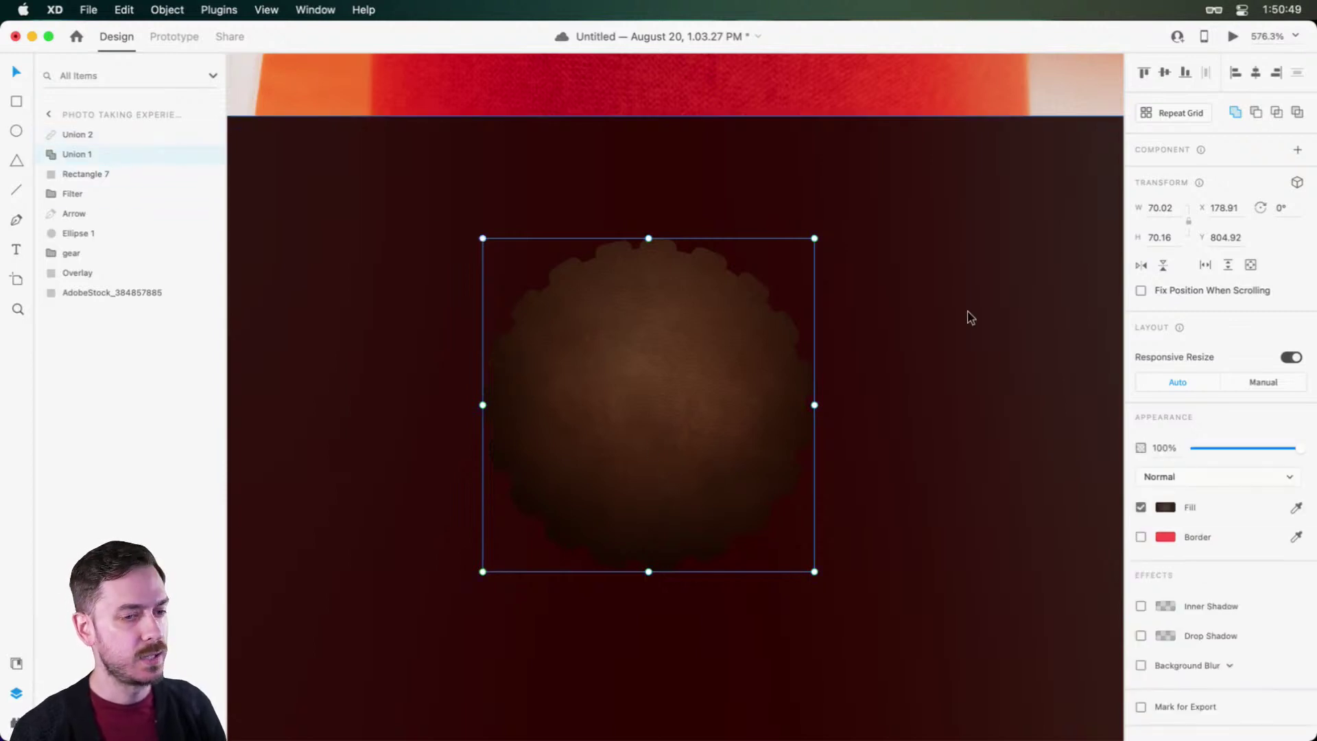
click(1166, 511)
click(1081, 542)
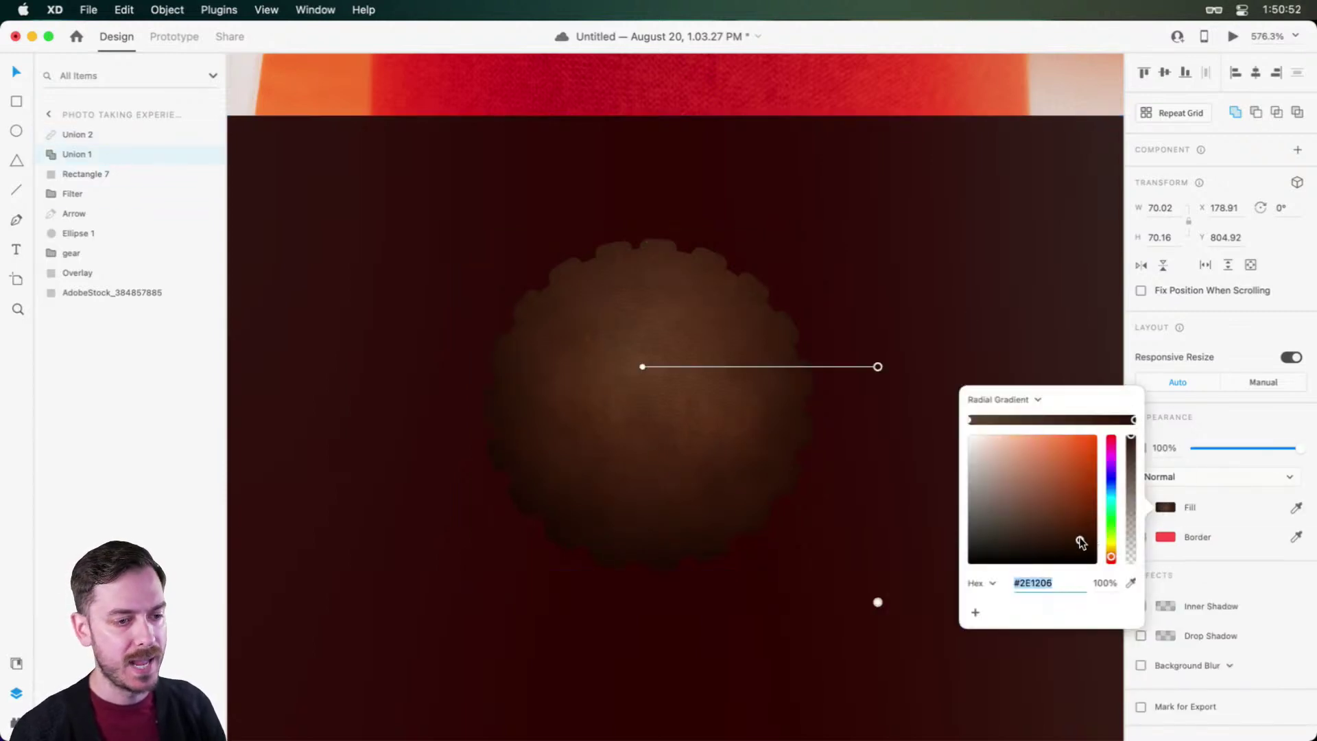
drag(1080, 542, 1055, 536)
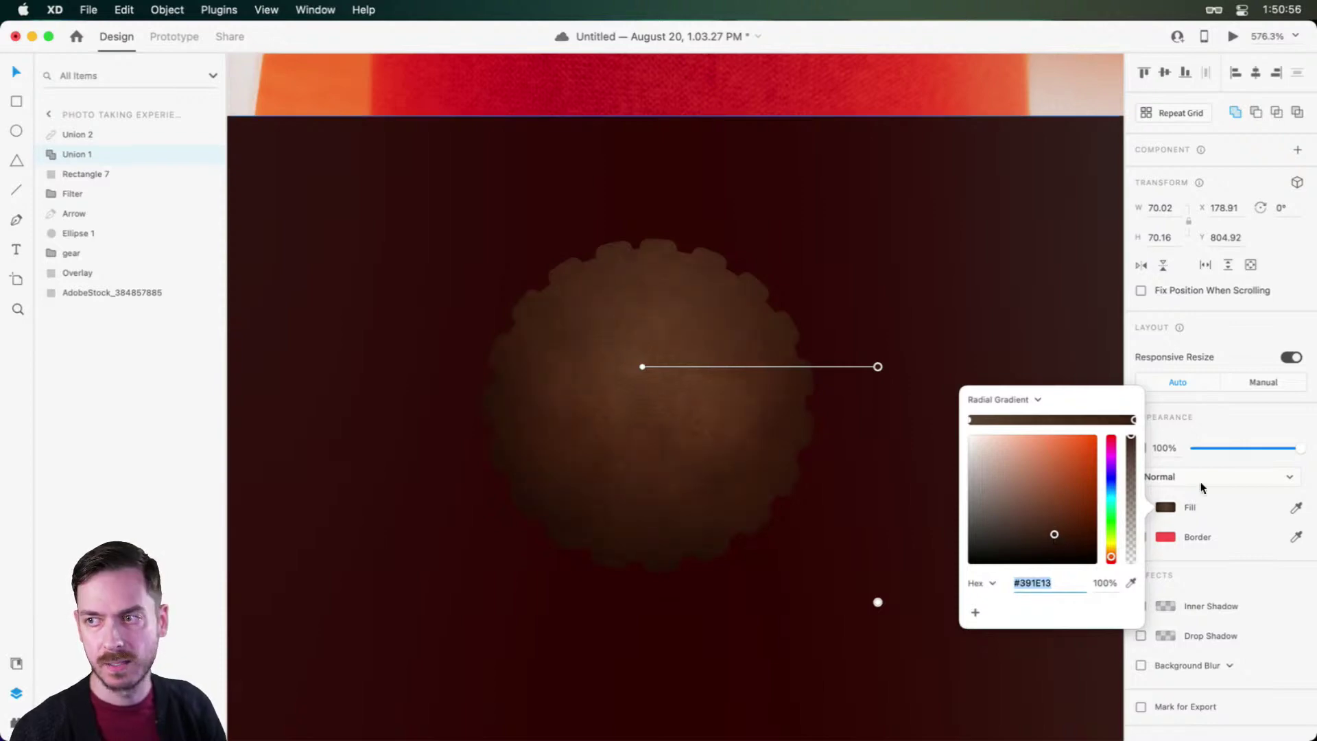
key(Escape)
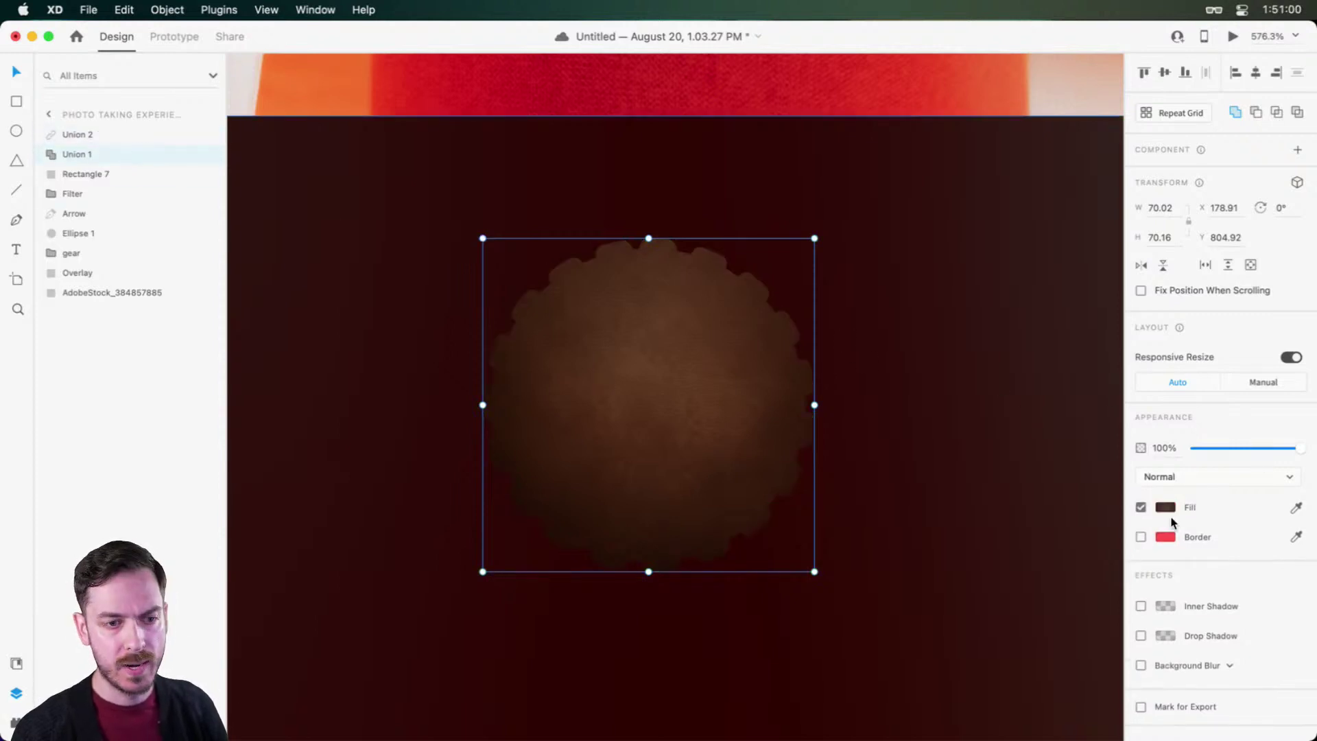
Step: Add an inner shadow to the gradient button shape and color it a very light warm tint at 16% opacity
click(1140, 605)
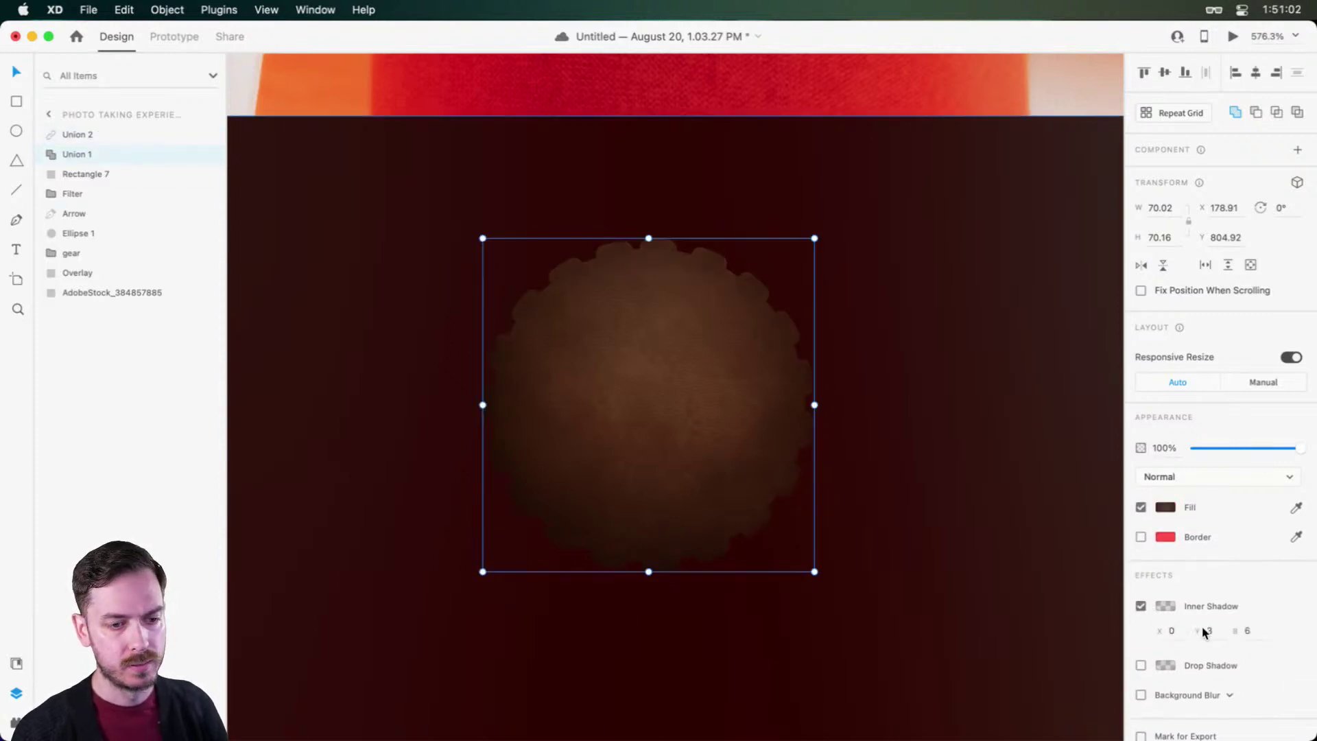
click(1165, 606)
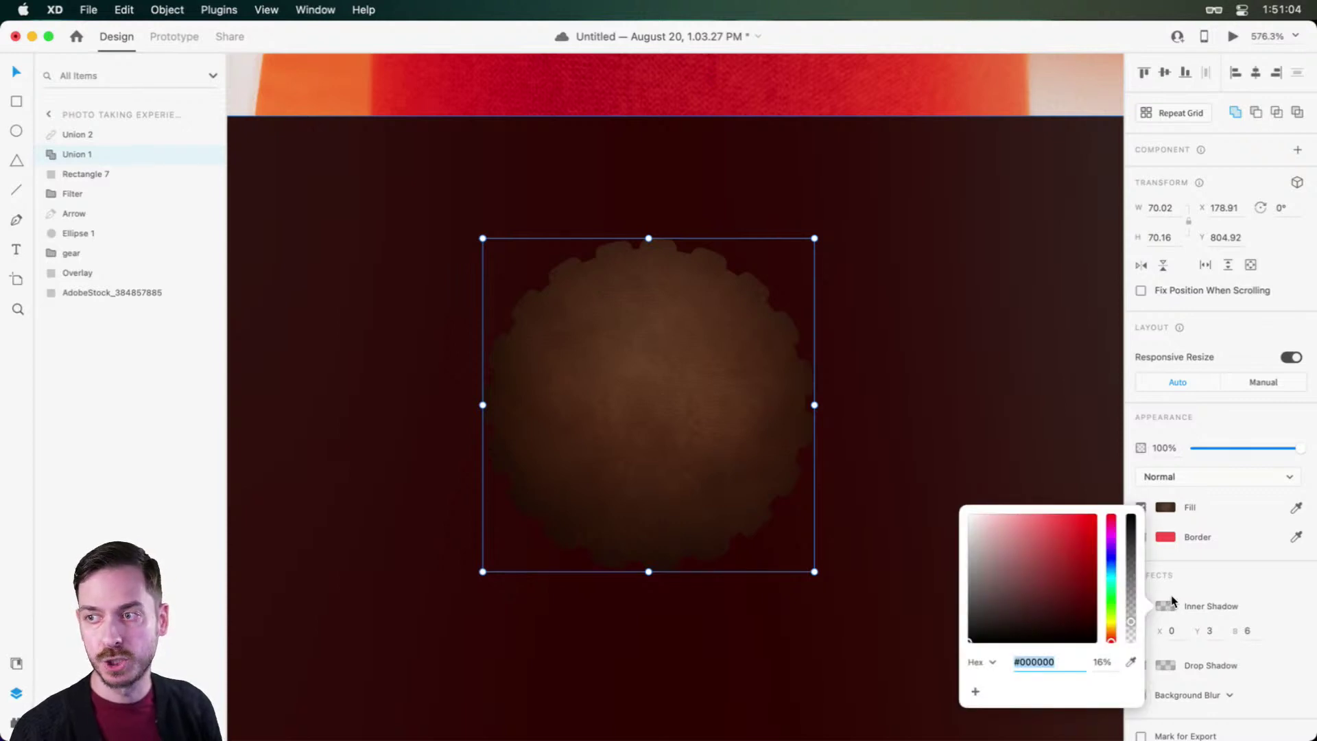
drag(1047, 528, 986, 487)
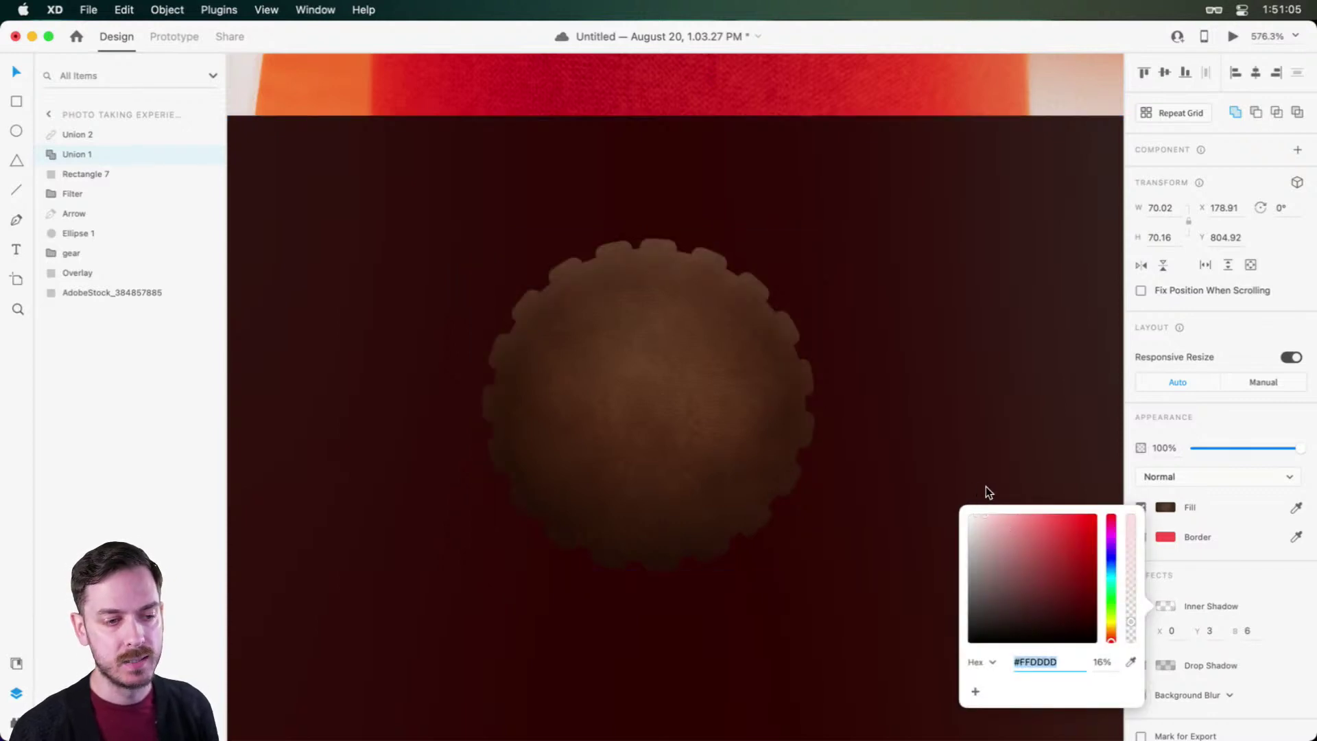
click(1111, 631)
click(1112, 635)
click(1245, 413)
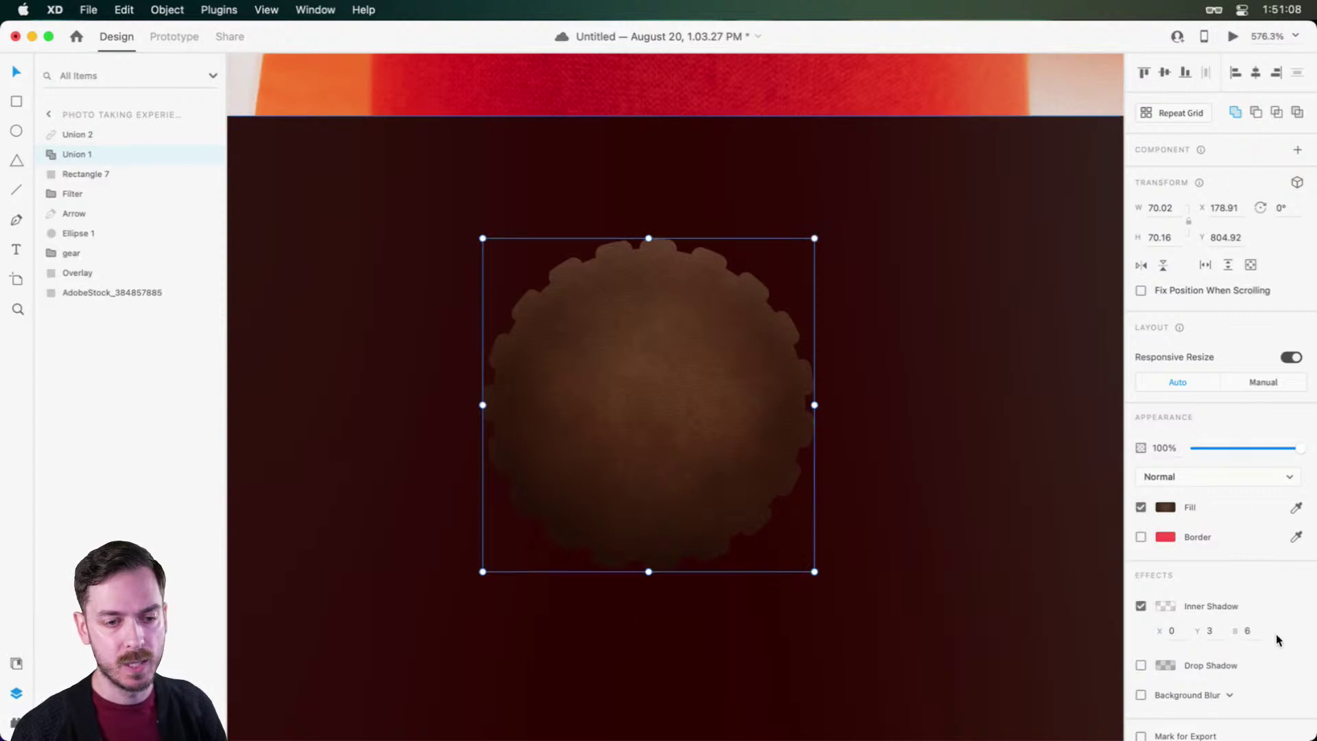
Step: Set the inner shadow's blur to 1 and its Y offset to 1, and check the highlight on the ridges
click(1247, 630)
text(1)
key(Tab)
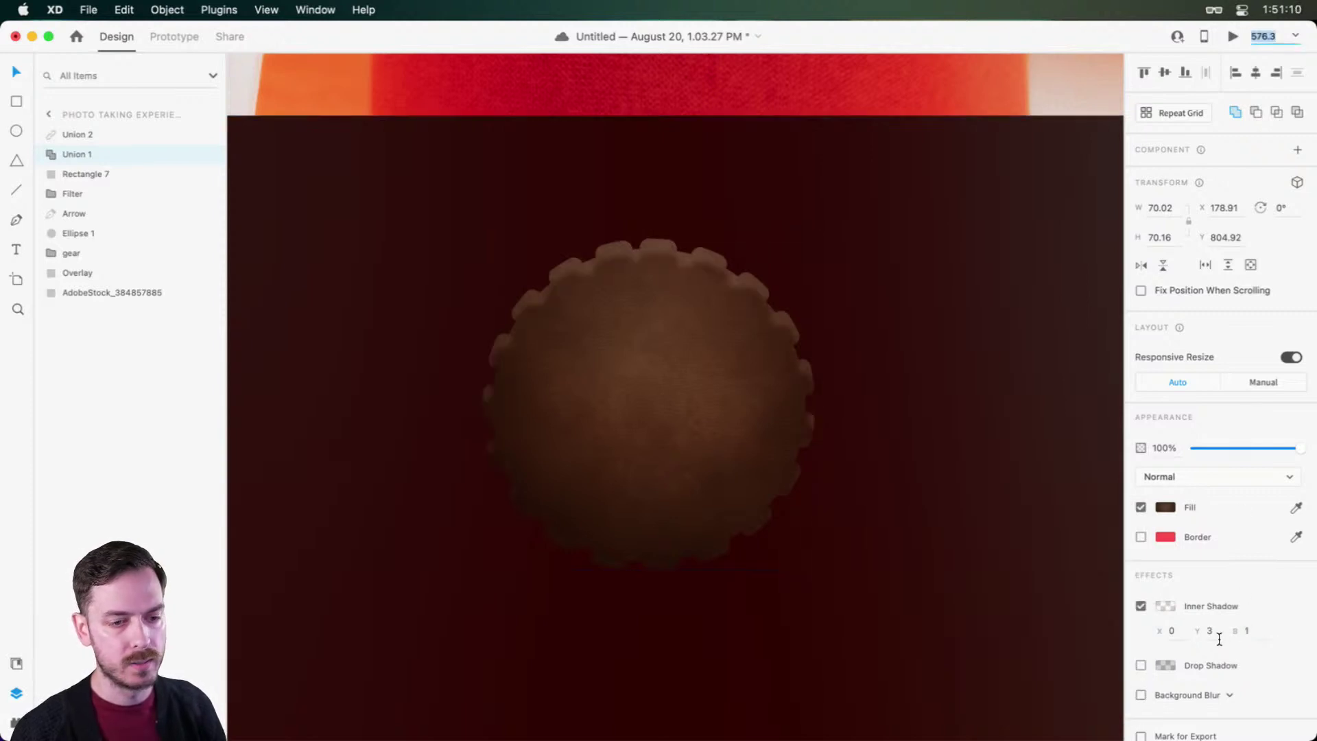
click(1218, 636)
key(Up)
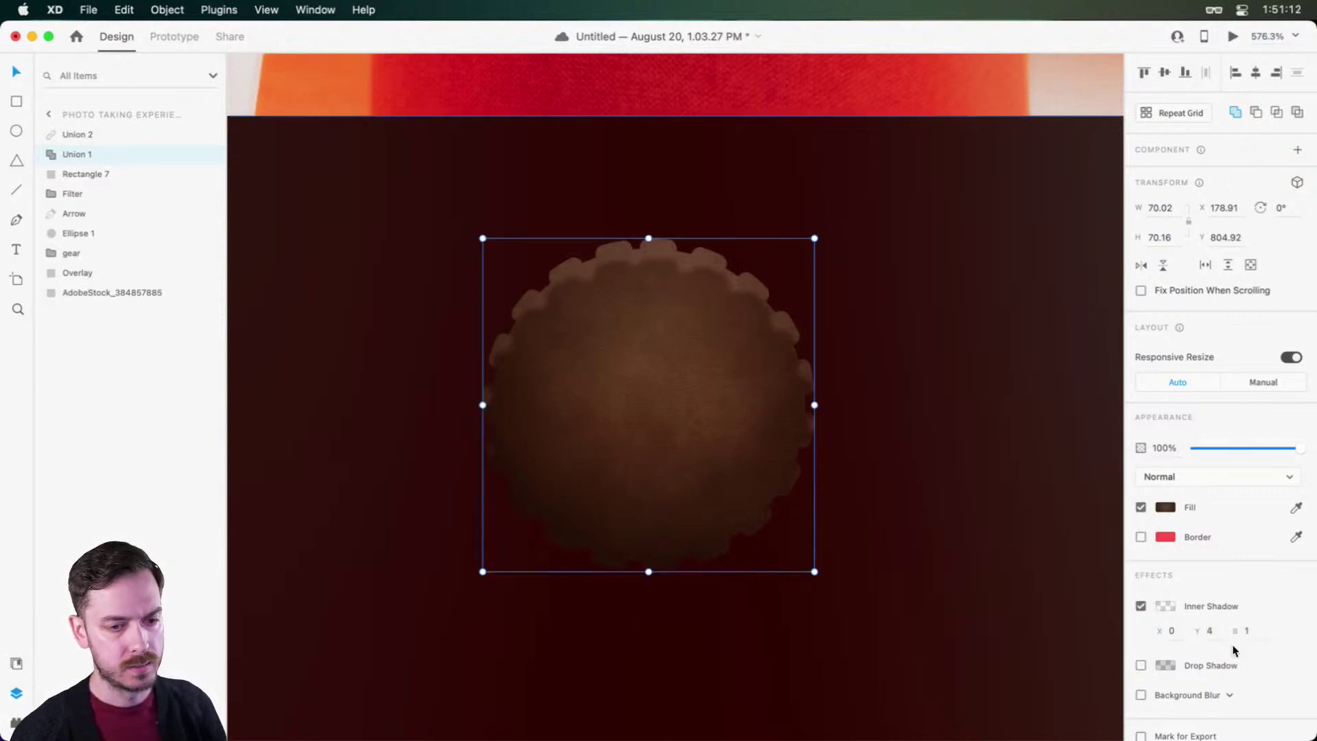
text(1)
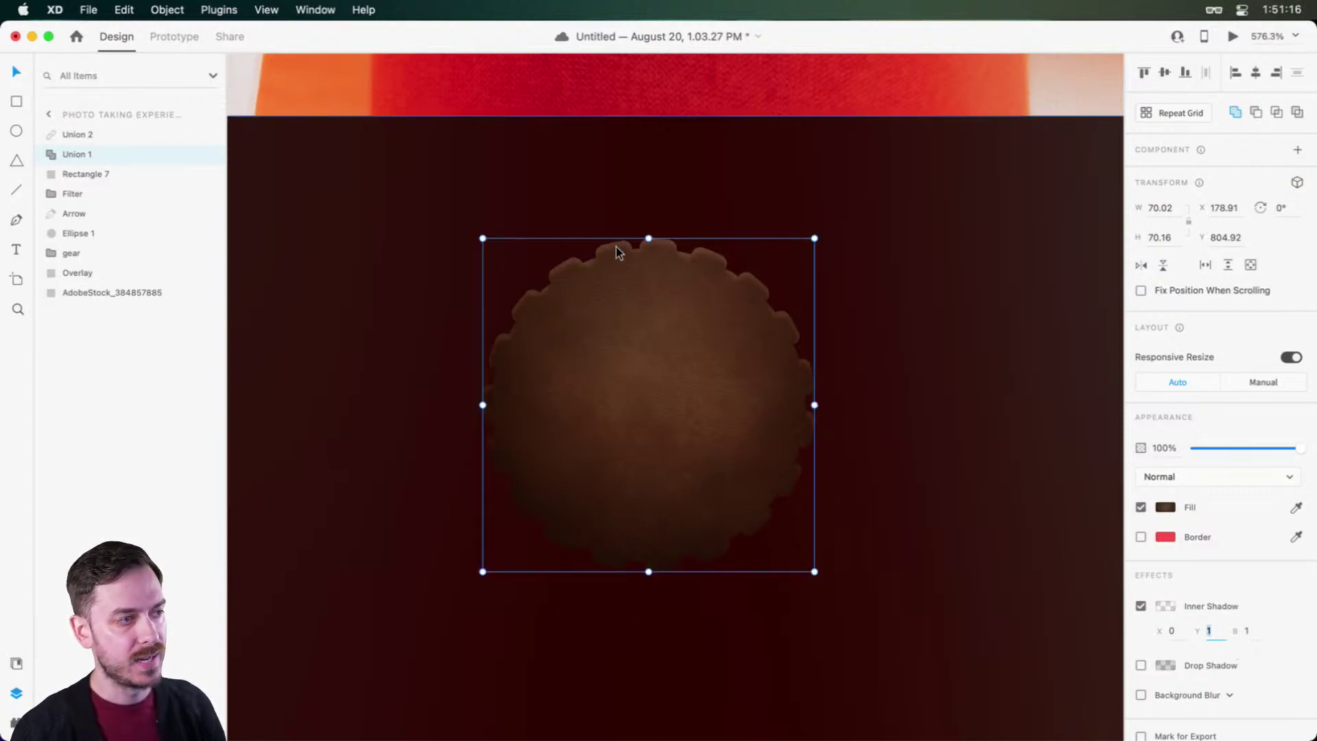
scroll(608, 250, up, 5)
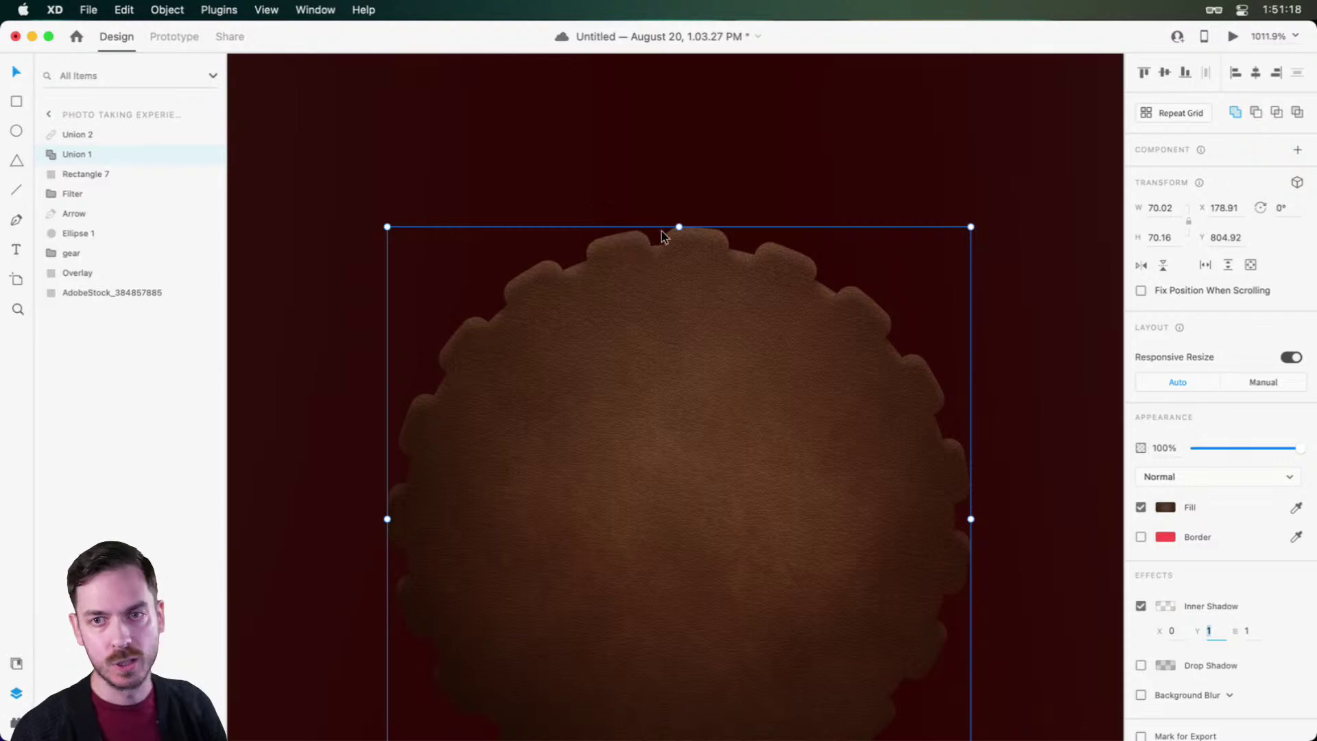
scroll(628, 221, down, 5)
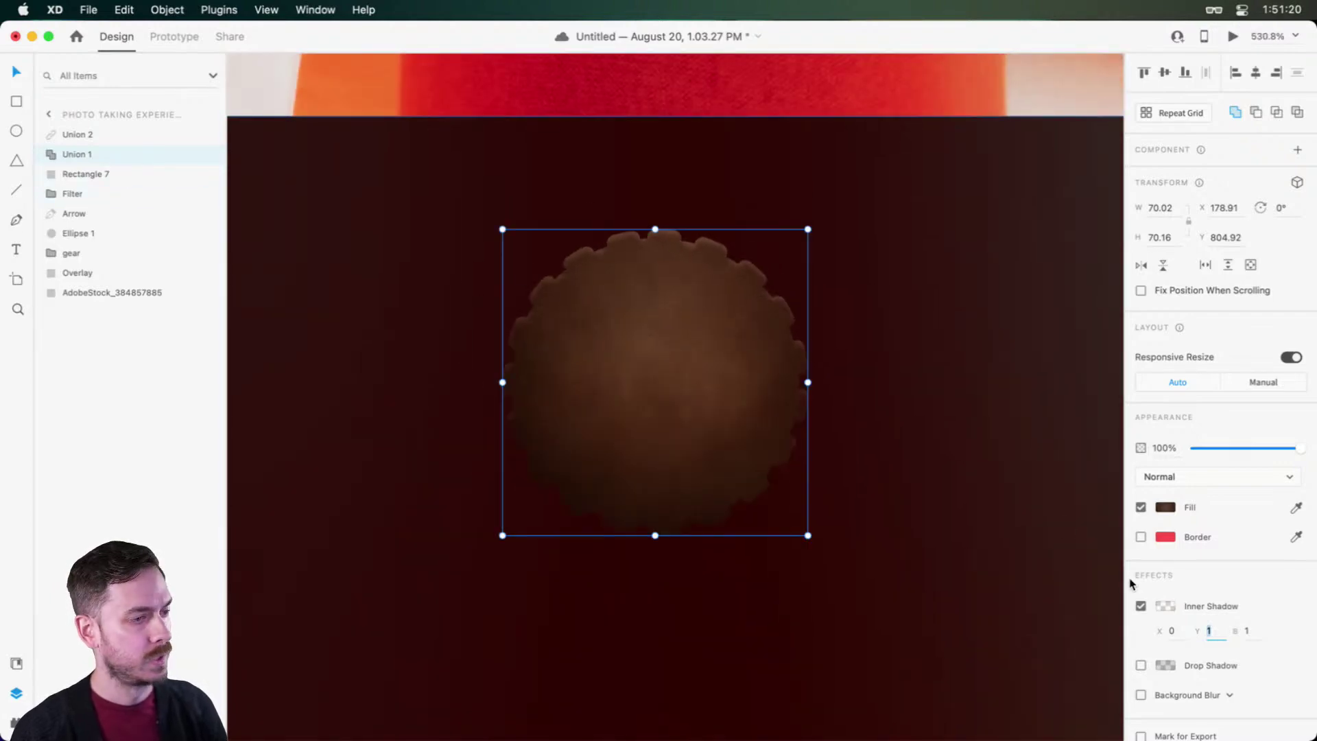
Step: Add a drop shadow to the gradient button shape with X offset 2, Y offset 6 and blur 8
scroll(1228, 597, down, 1)
click(1141, 651)
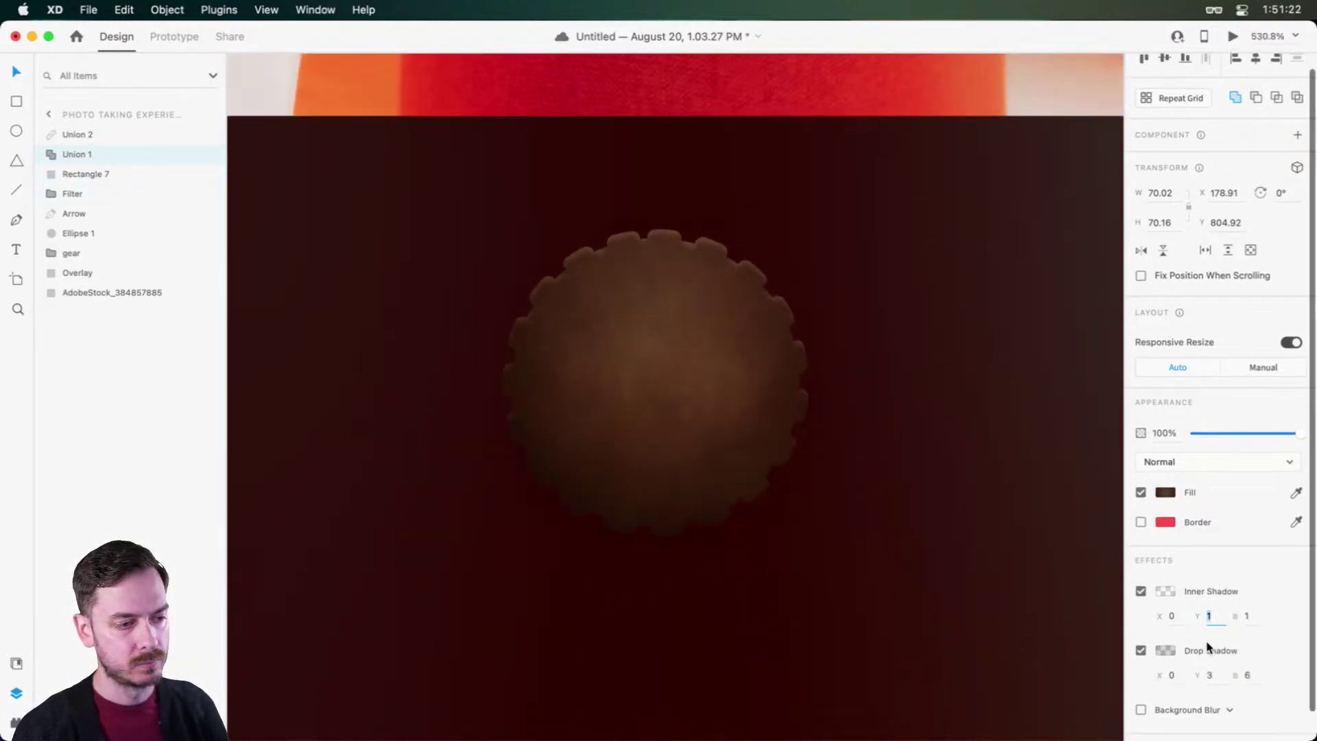
click(1209, 675)
text(6)
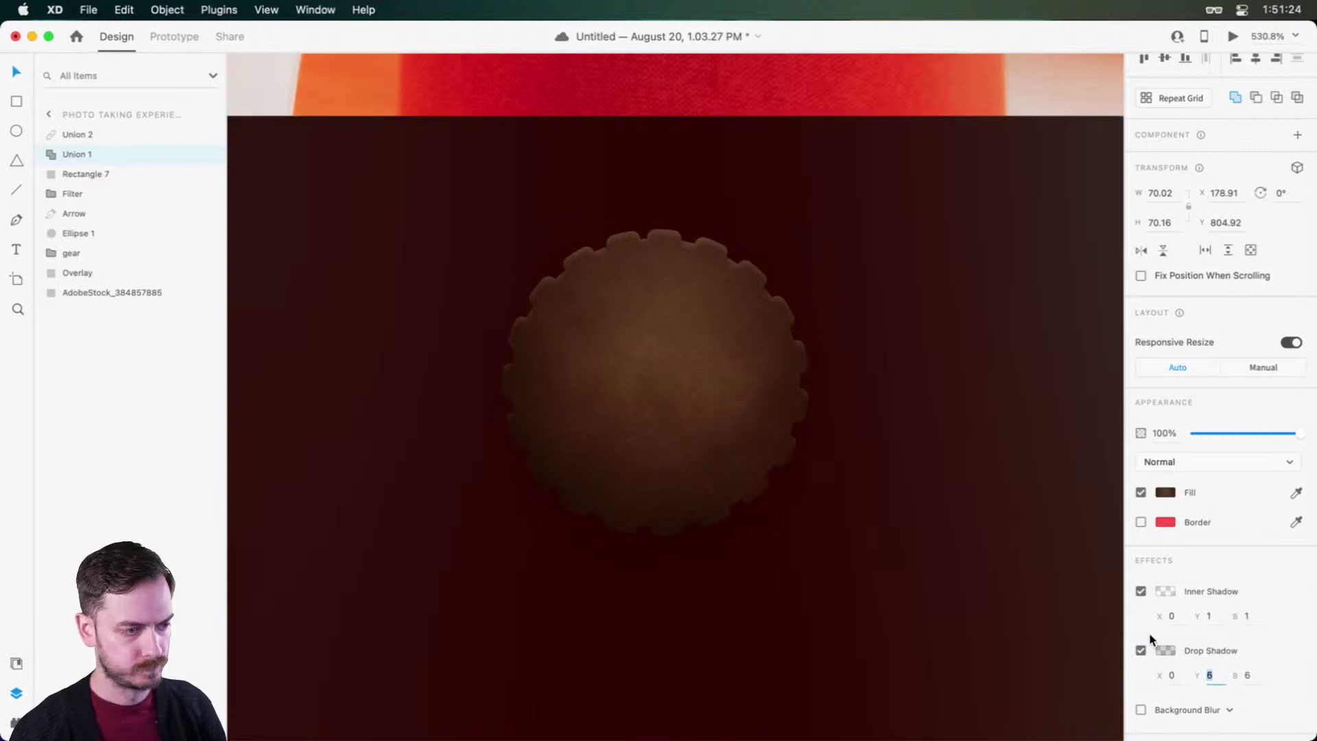
key(Tab)
text(88)
key(shift+Tab)
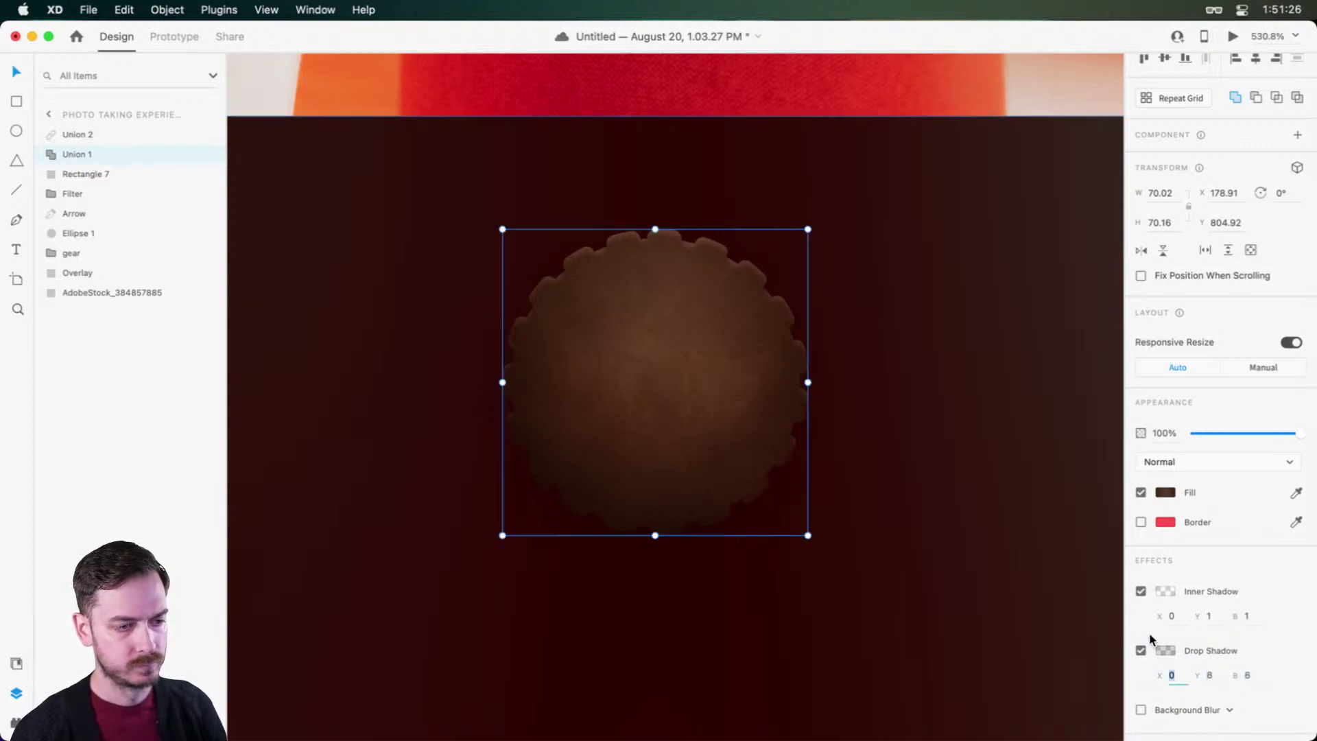
text(3)
scroll(670, 472, up, 5)
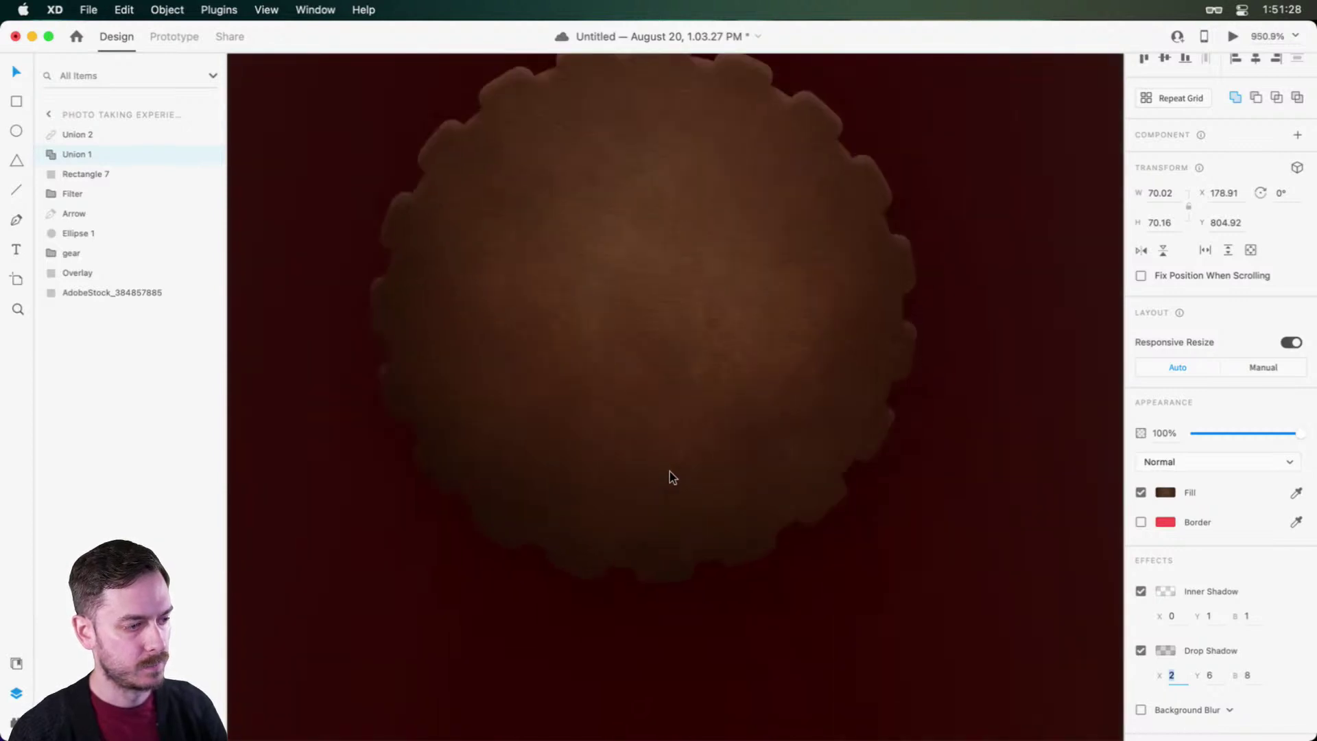
Step: Try a border on the leather-textured copy, turn it off again, and unlink the copy from its library asset
click(100, 136)
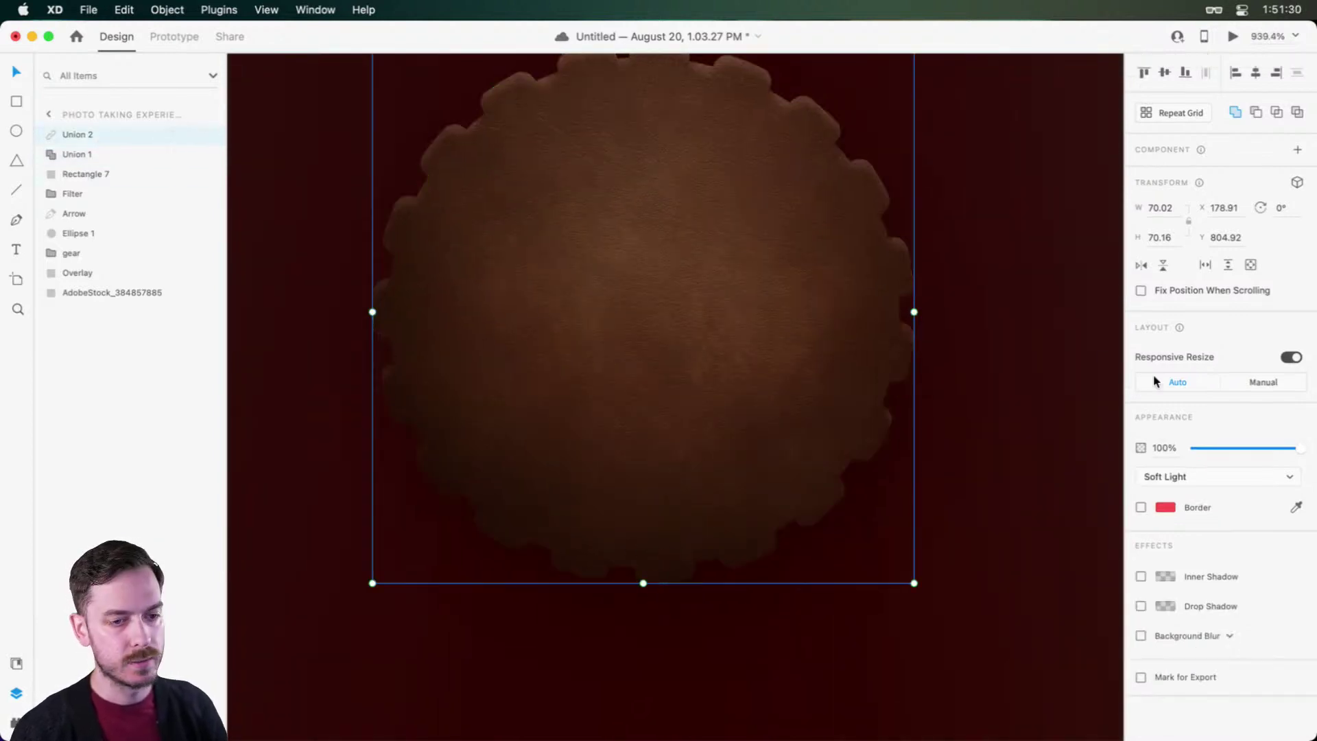
click(1142, 508)
click(1142, 507)
scroll(900, 437, down, 5)
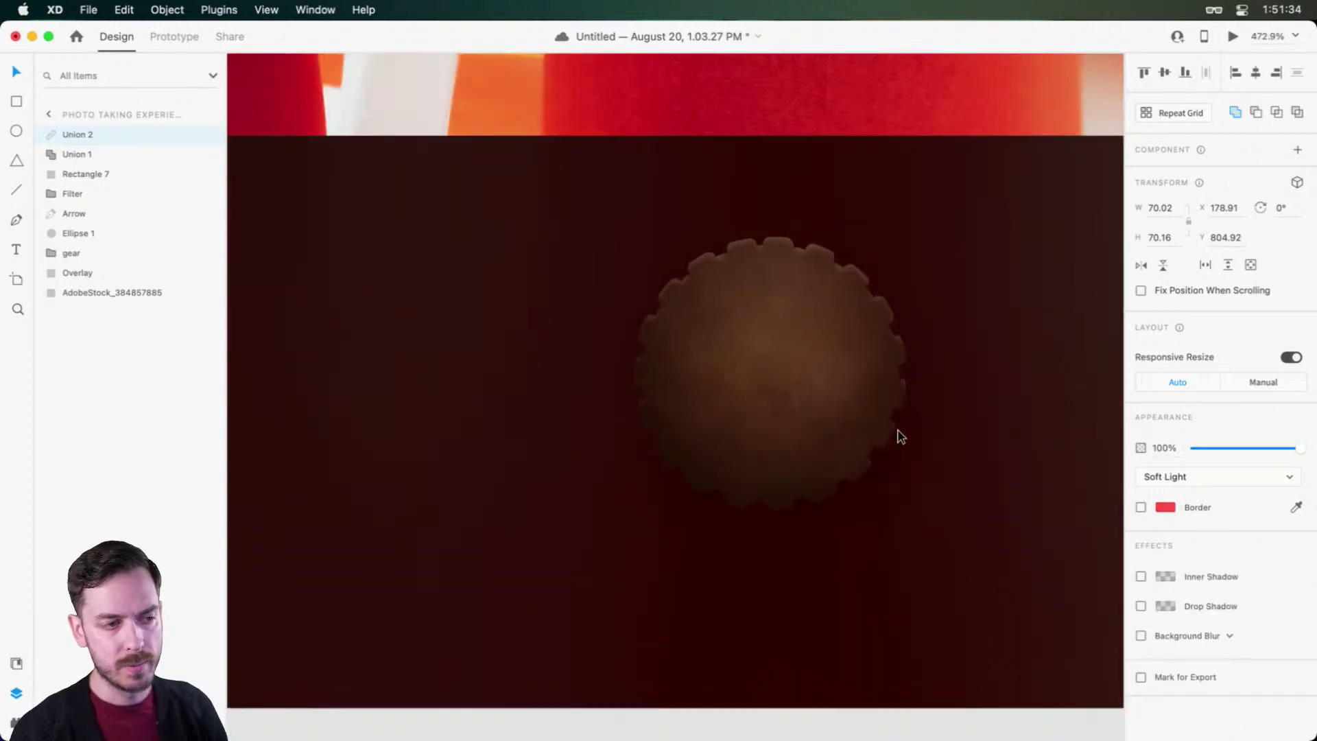
scroll(919, 411, right, 2)
click(1141, 507)
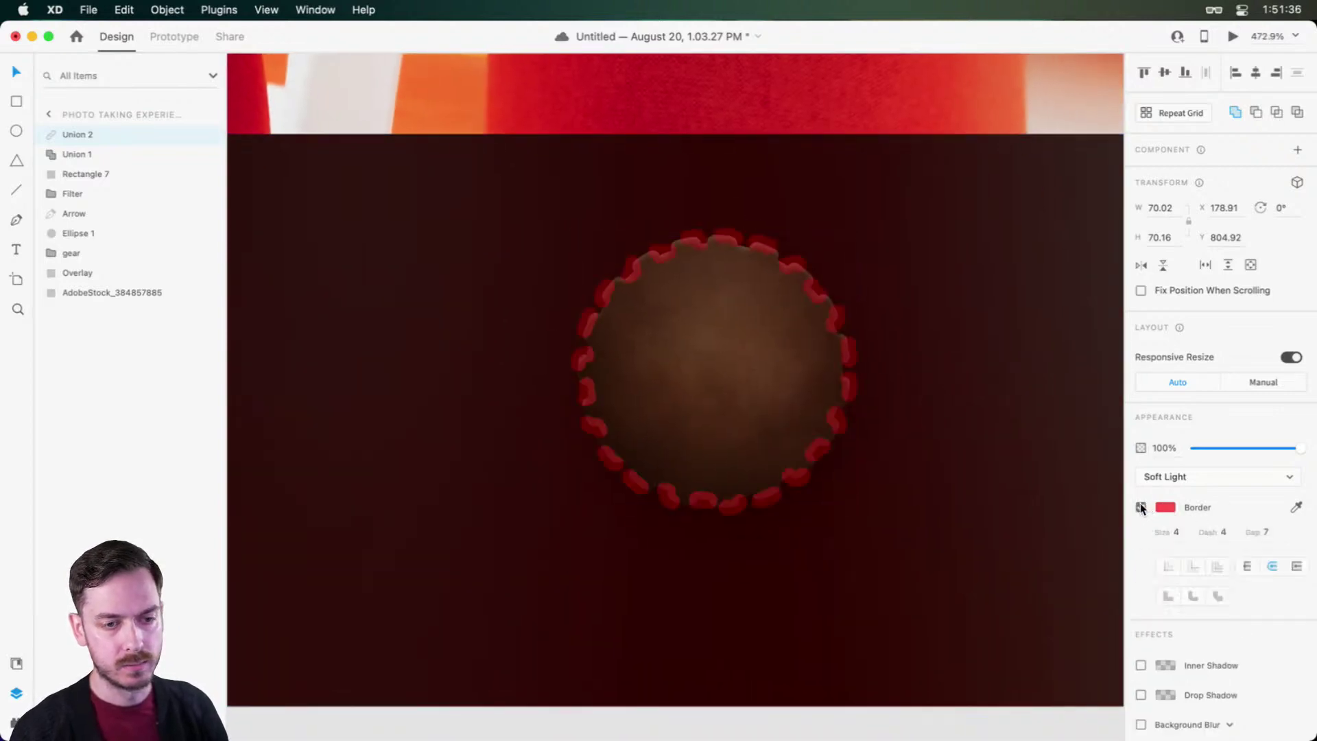
click(106, 135)
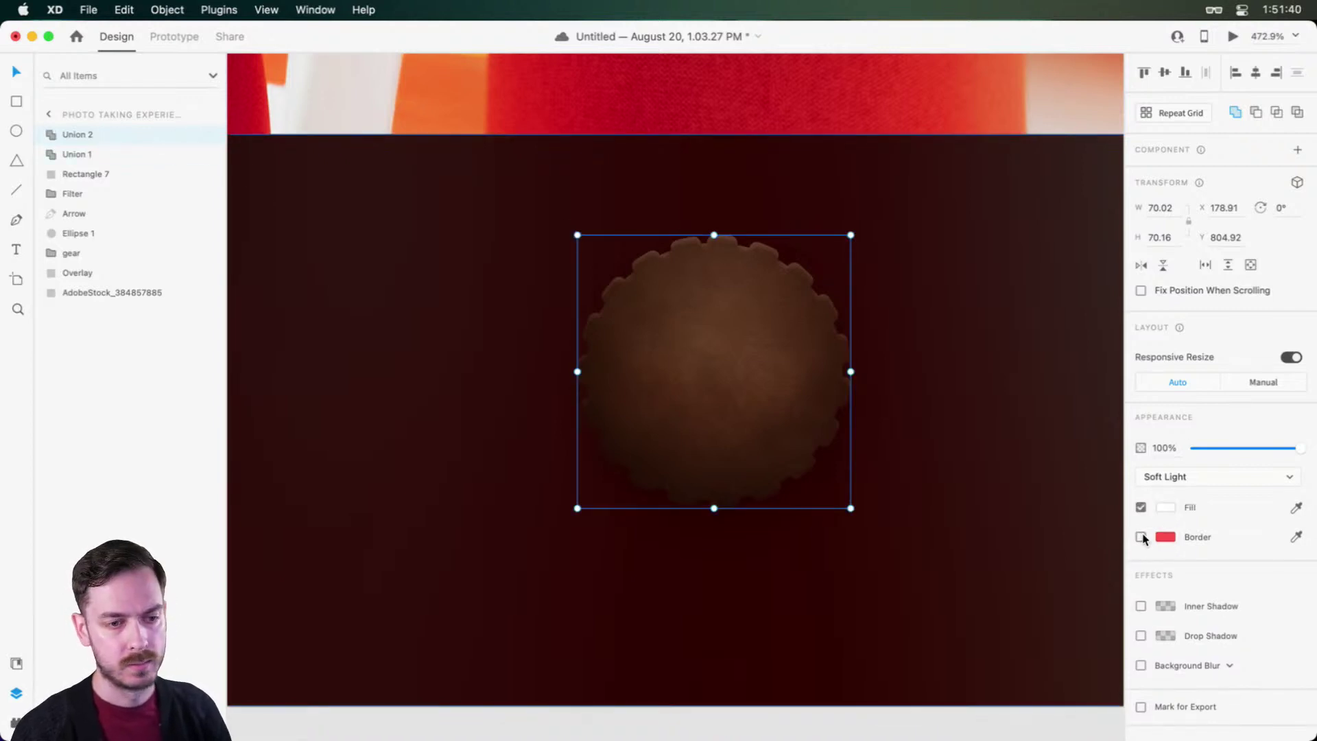
Step: Try the dashed border on the leather-textured copy once more and undo it
click(1141, 536)
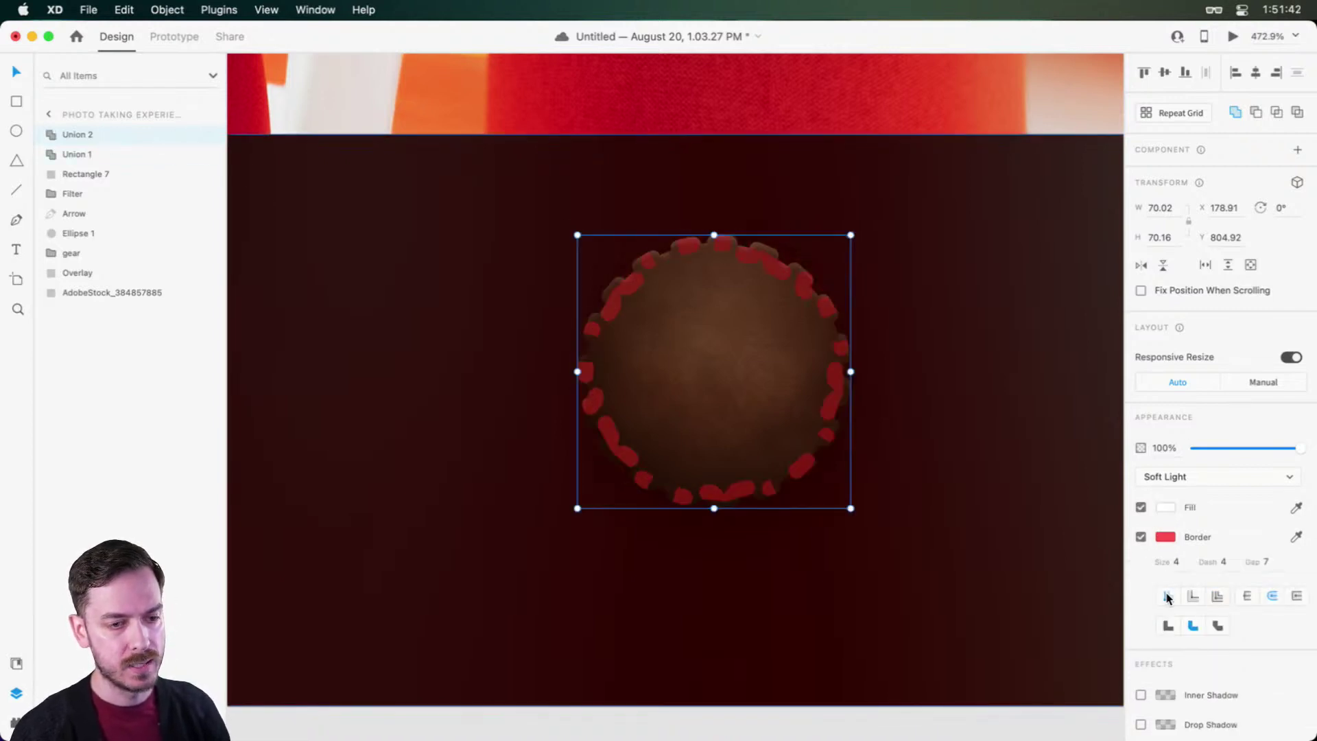
key(super+z)
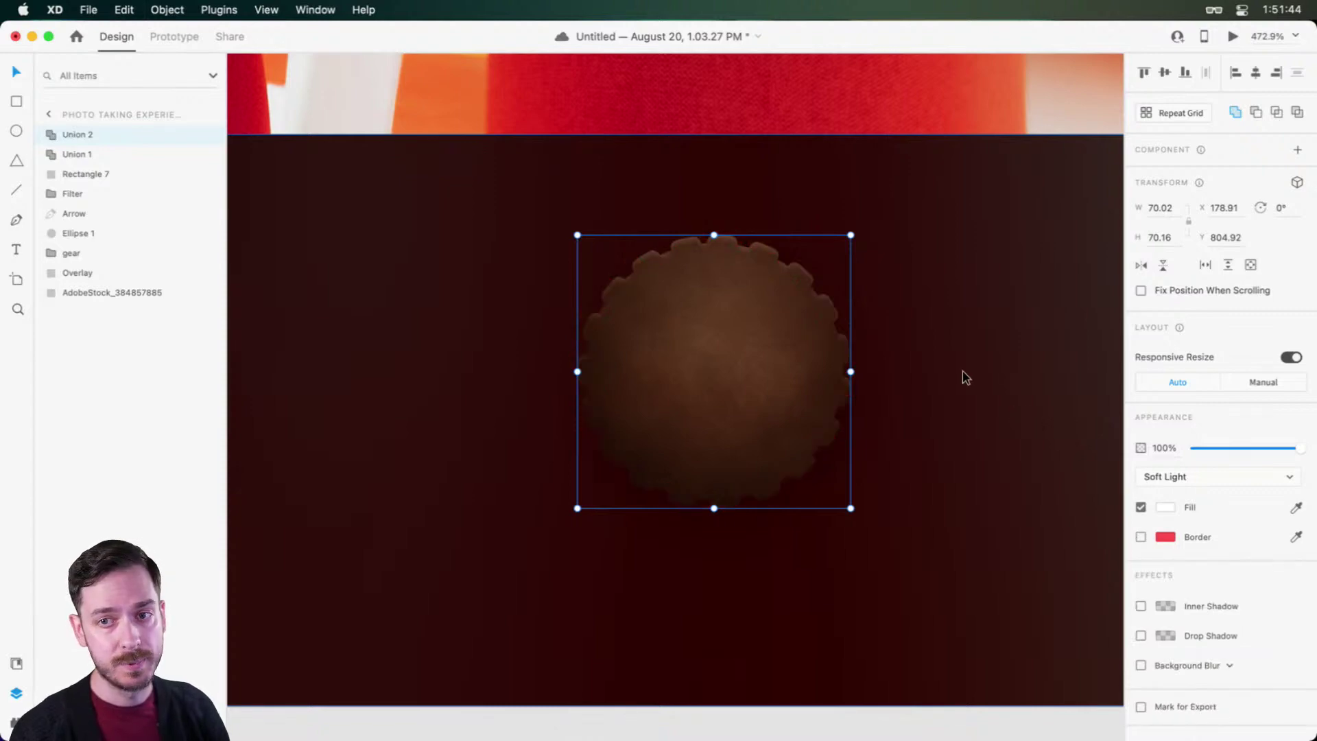
scroll(877, 422, up, 3)
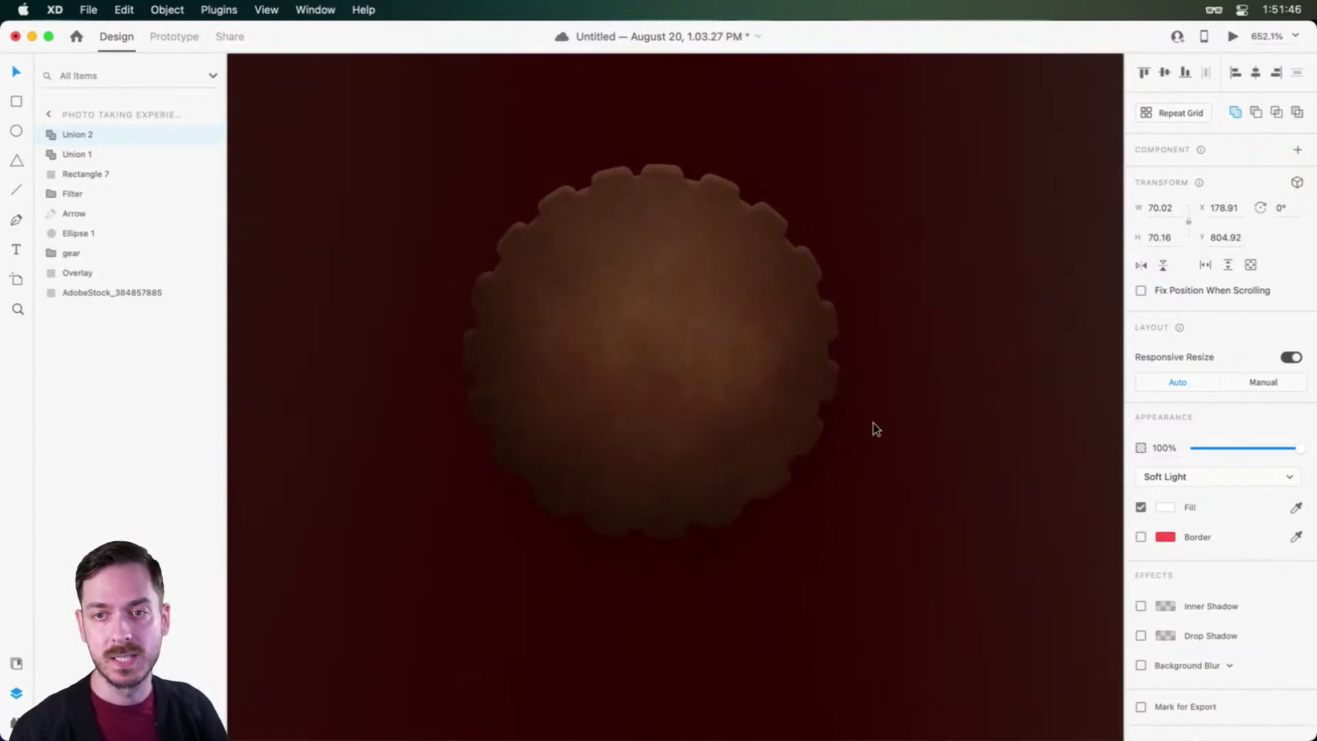
Step: Browse the Textures library's carbon, noise, rough surface and liquid categories for material textures
key(super+shift+y)
scroll(120, 247, down, 3)
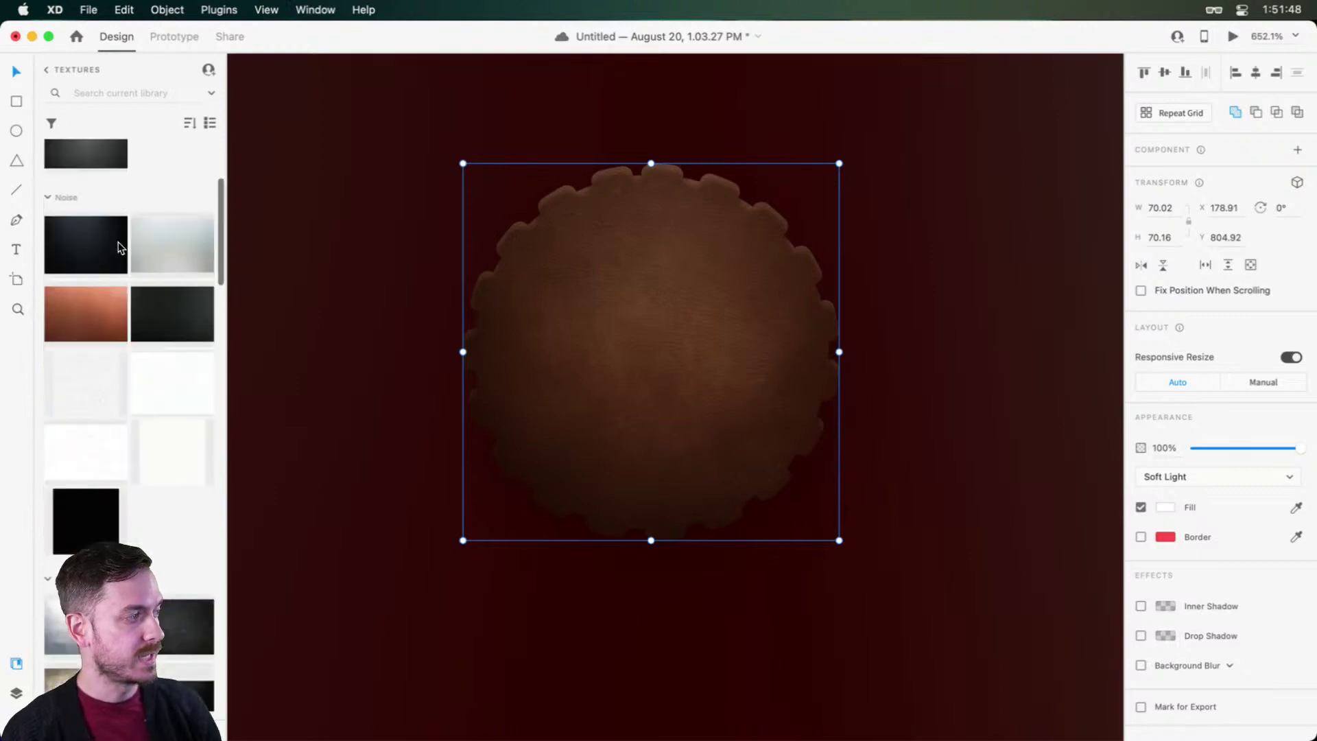
scroll(193, 286, down, 3)
scroll(222, 264, down, 3)
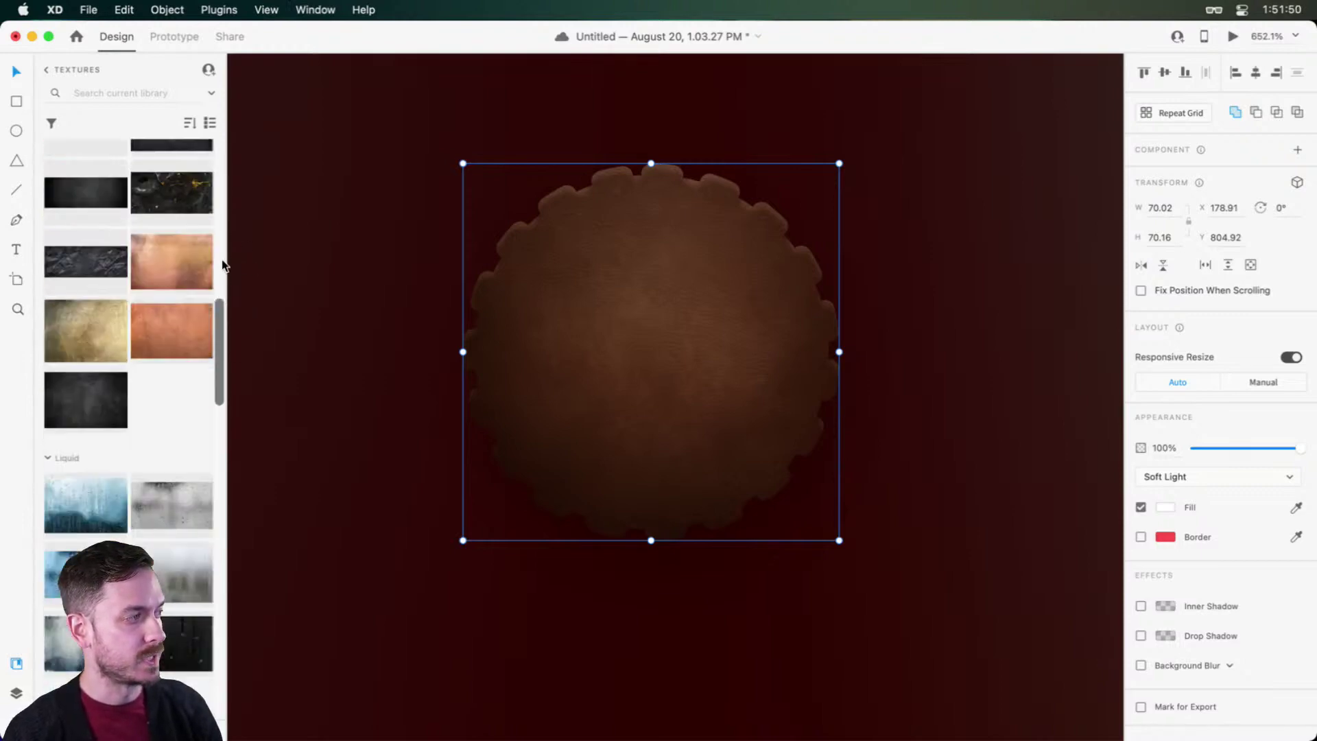
drag(221, 334, 220, 86)
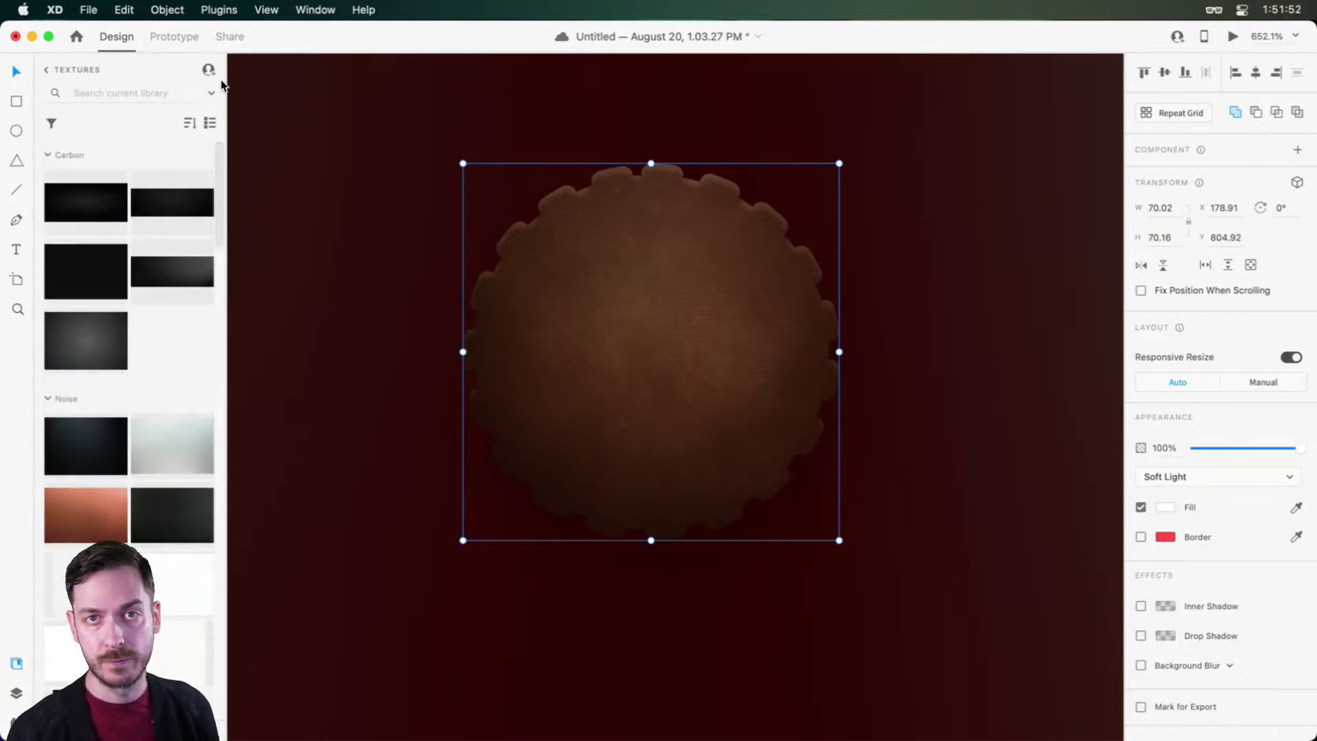
key(super+y)
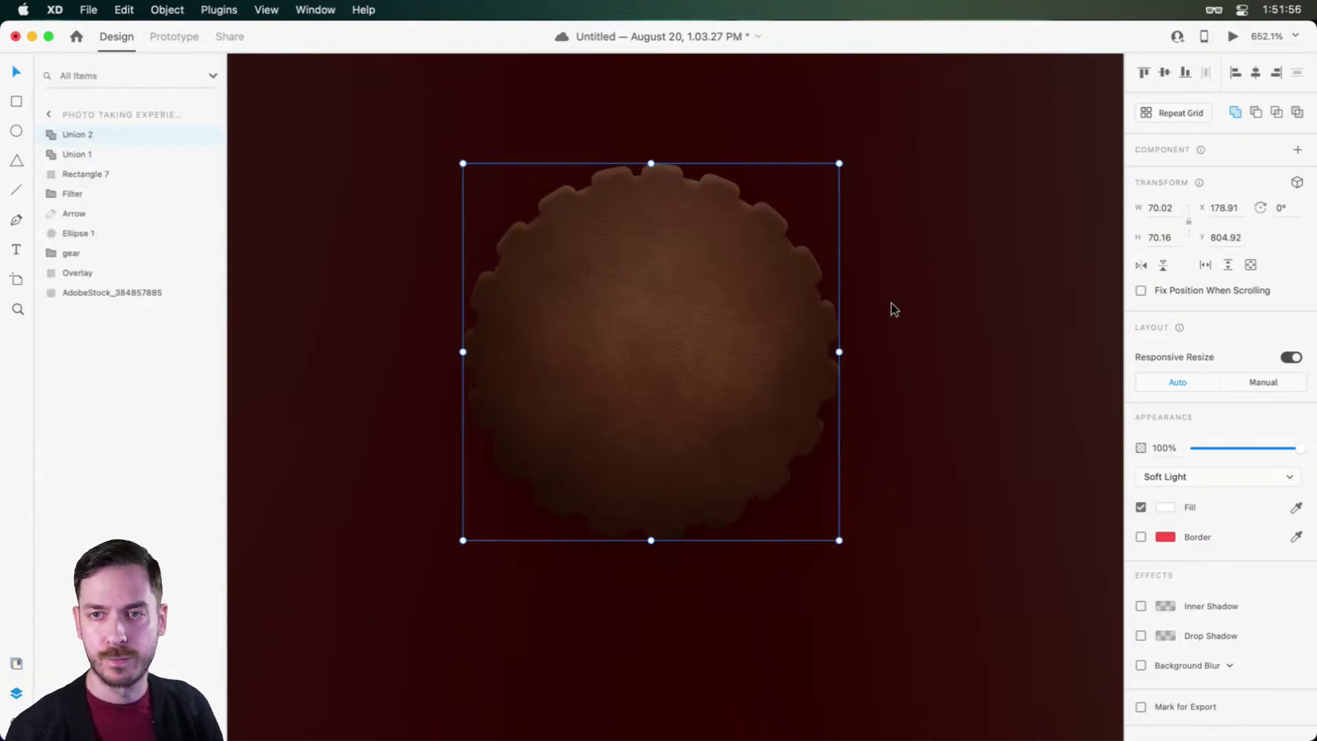
scroll(781, 288, up, 1)
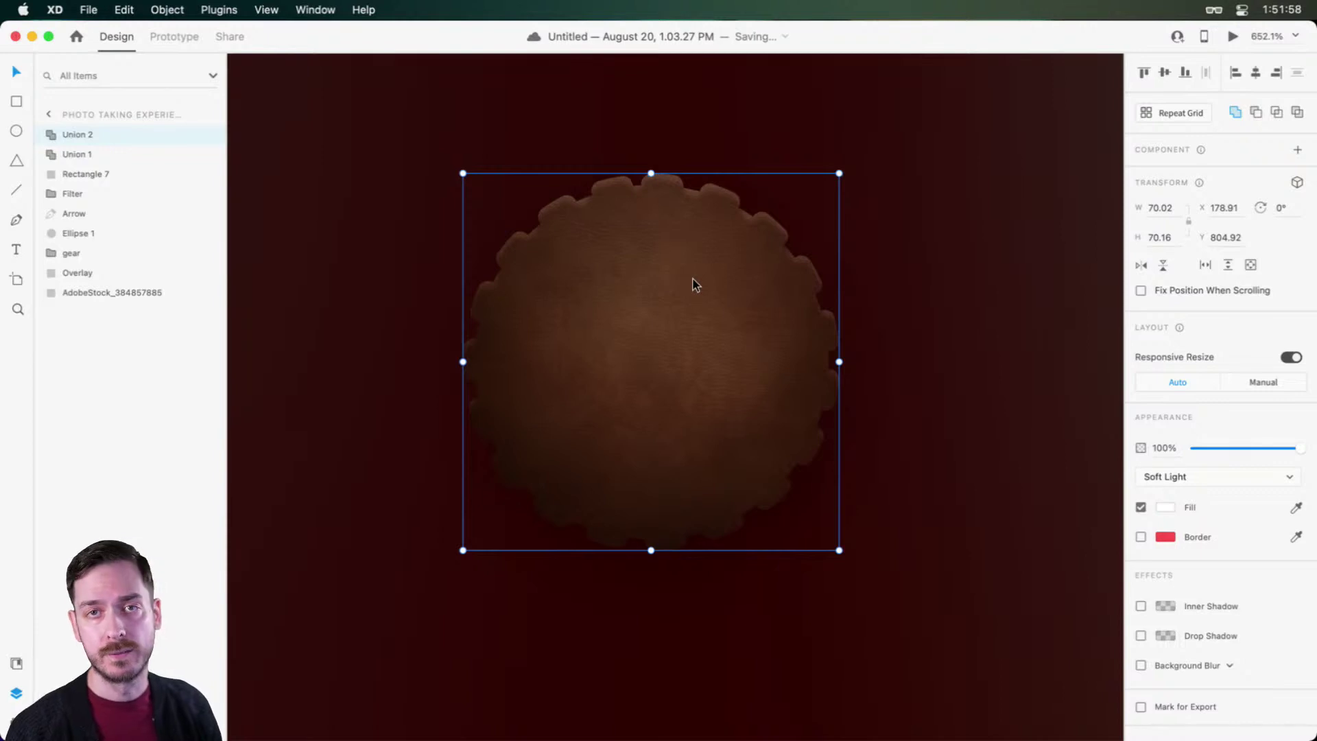
scroll(684, 271, up, 1)
scroll(681, 262, up, 2)
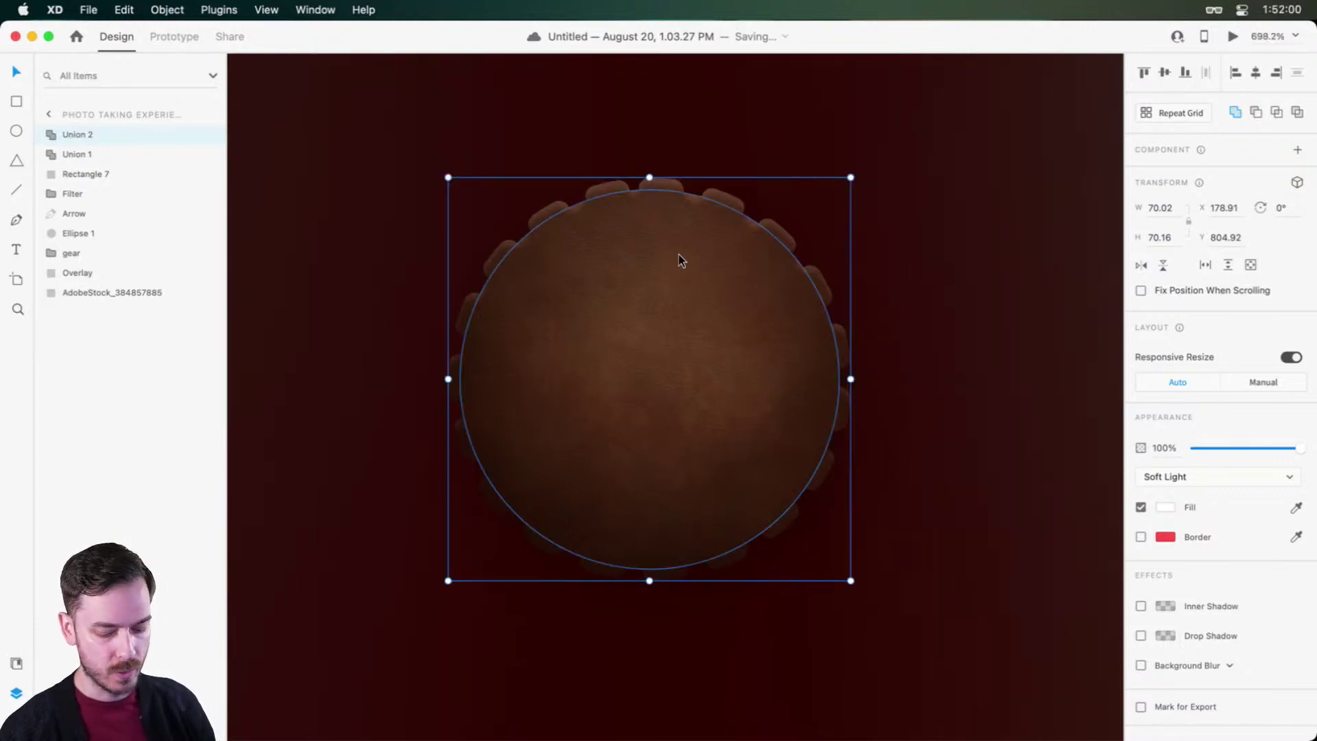
Step: Search the Stock Image plugin for "leather" and look through the resulting images and filter options
key(alt+shift+p)
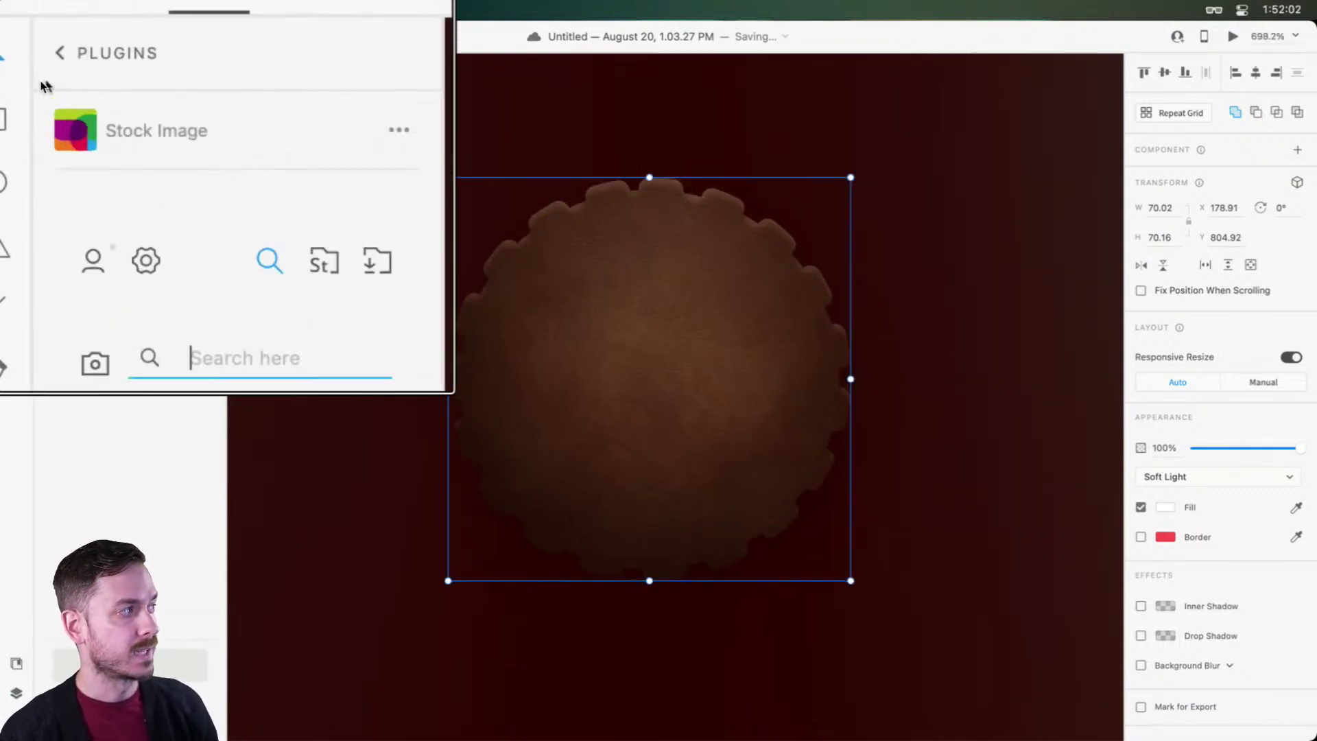
click(129, 223)
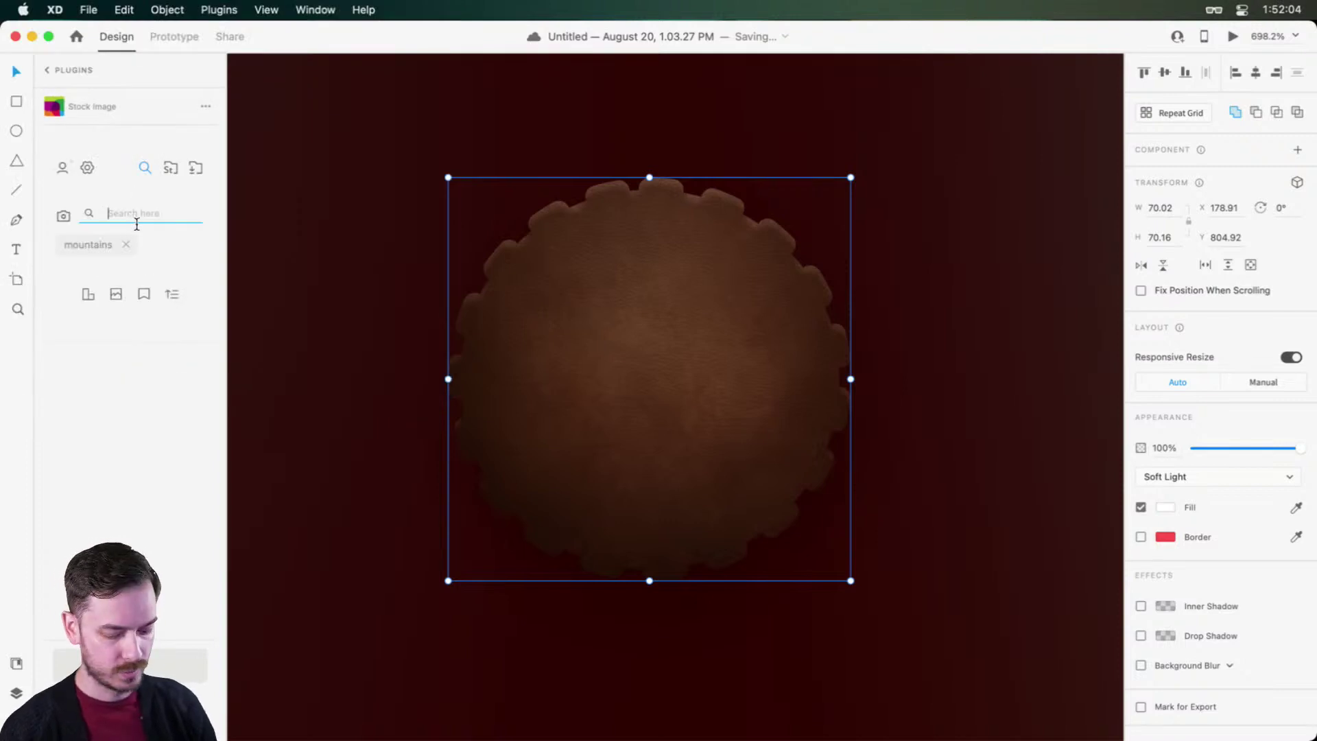
text(wood)
key(Return)
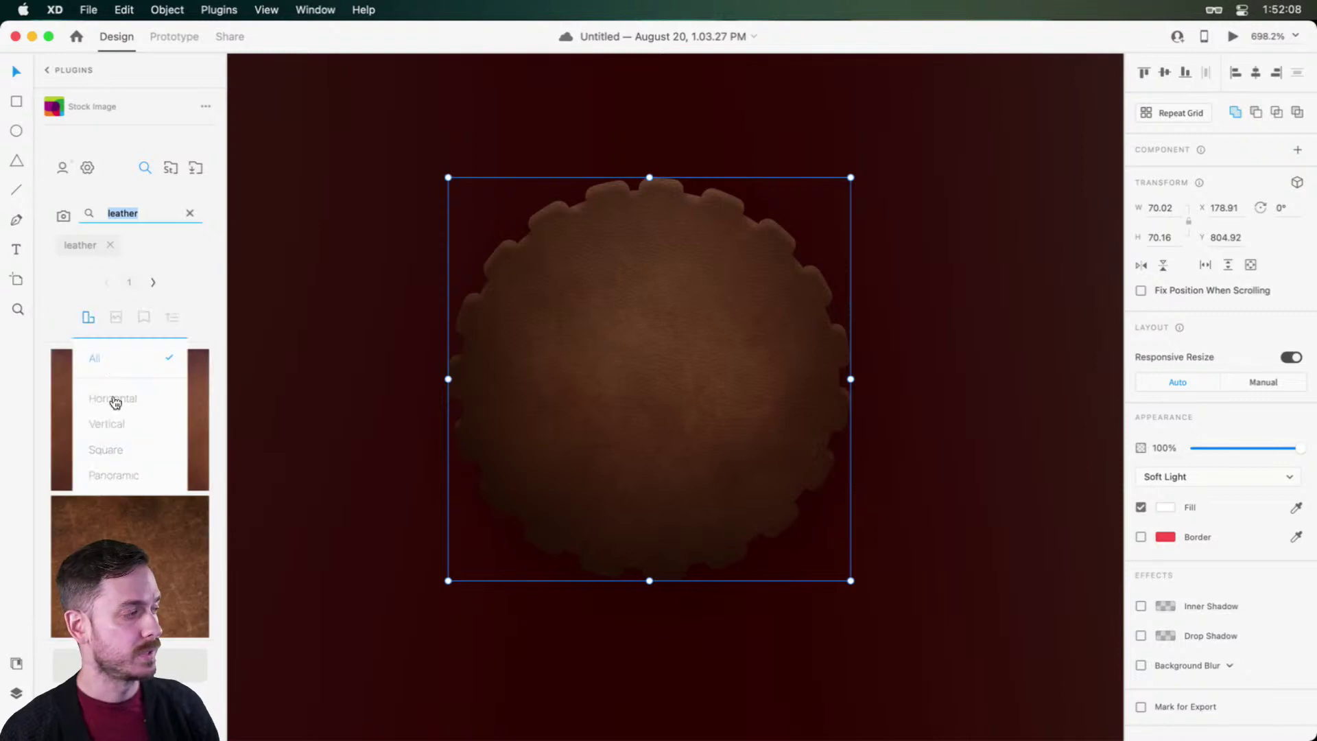
scroll(139, 545, down, 1)
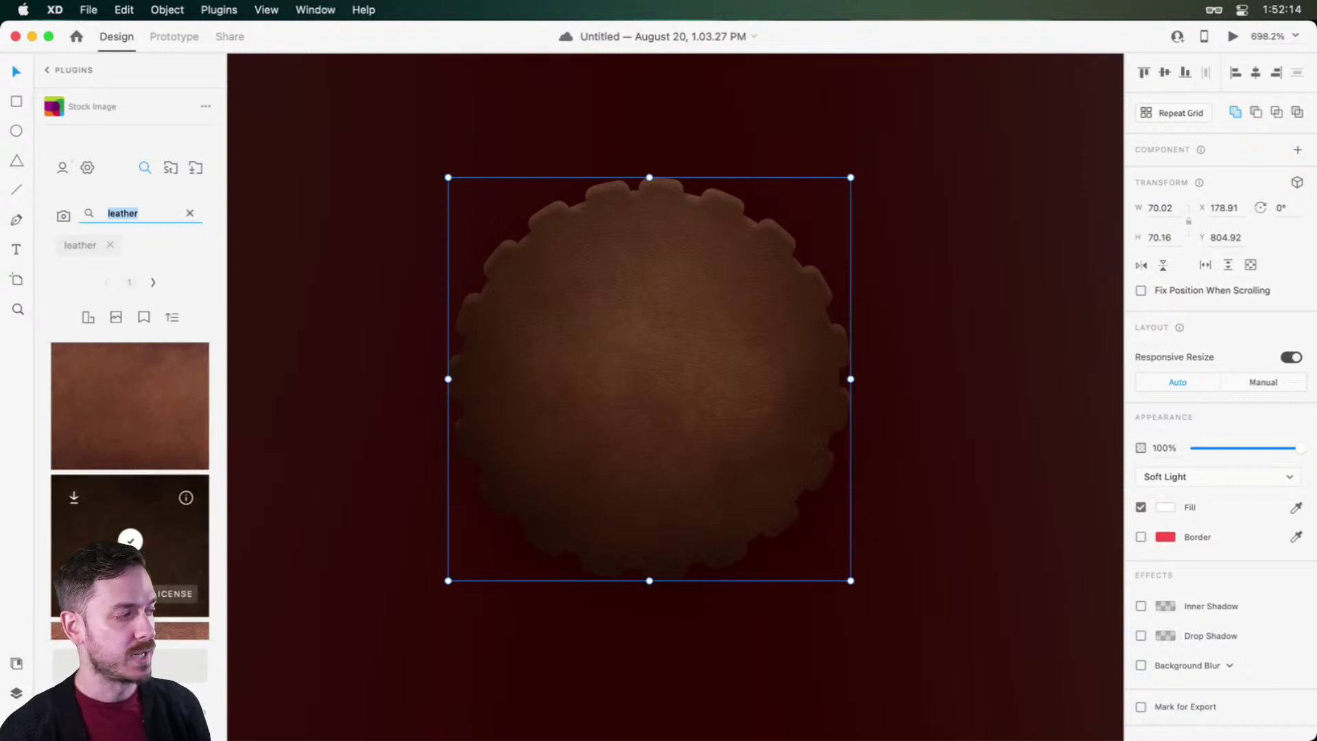
scroll(130, 430, down, 5)
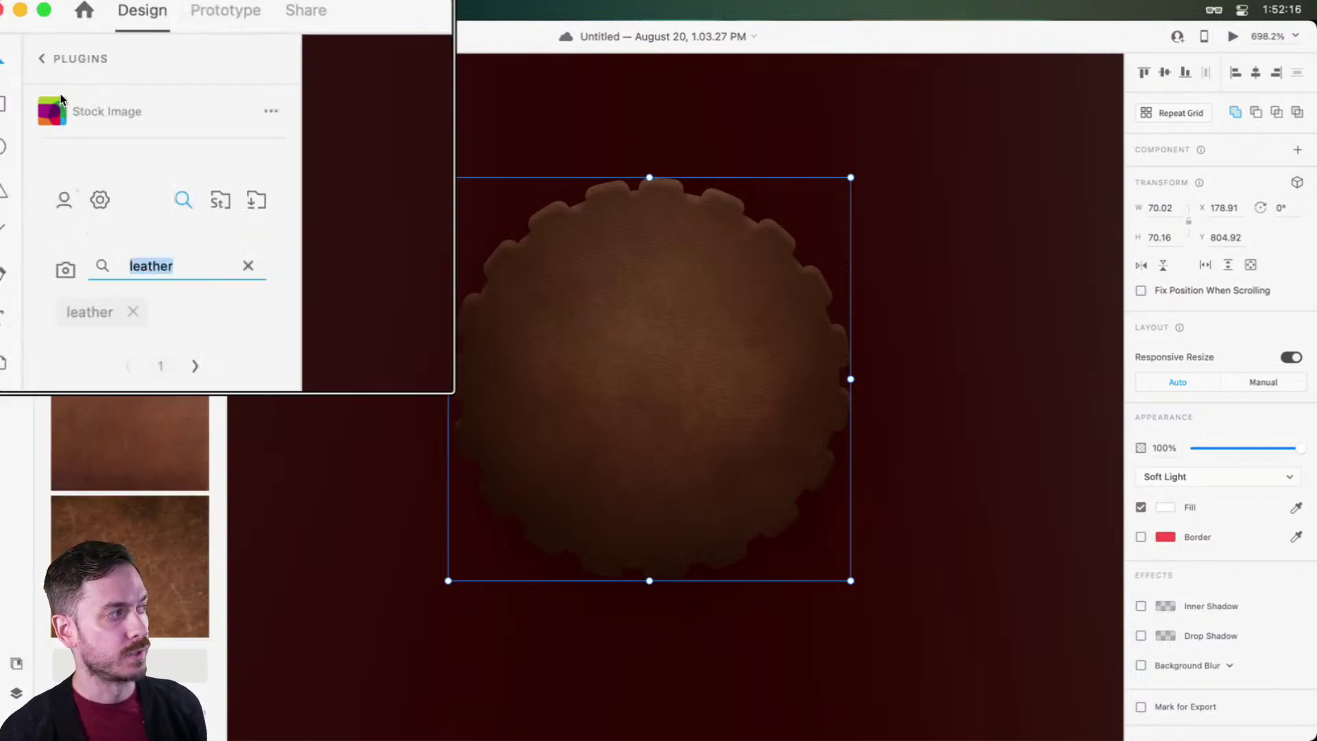
click(116, 316)
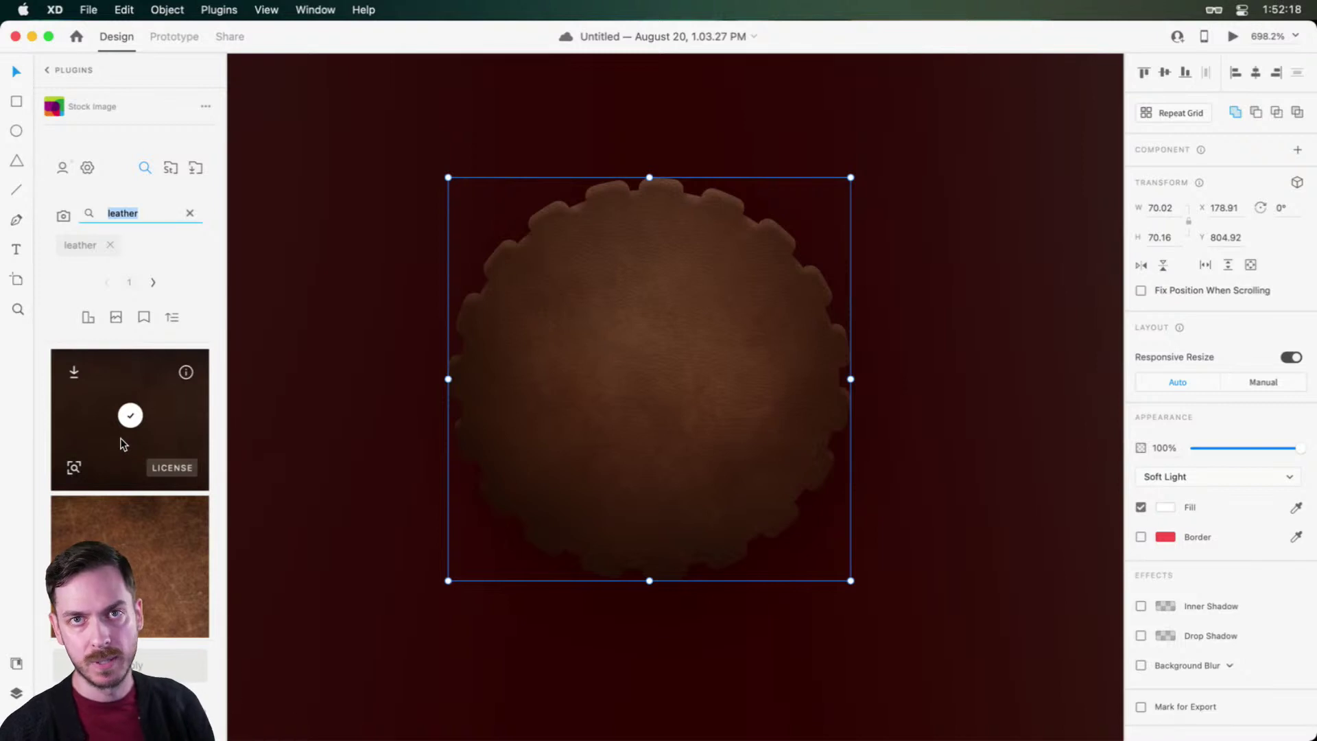
key(alt+super+p)
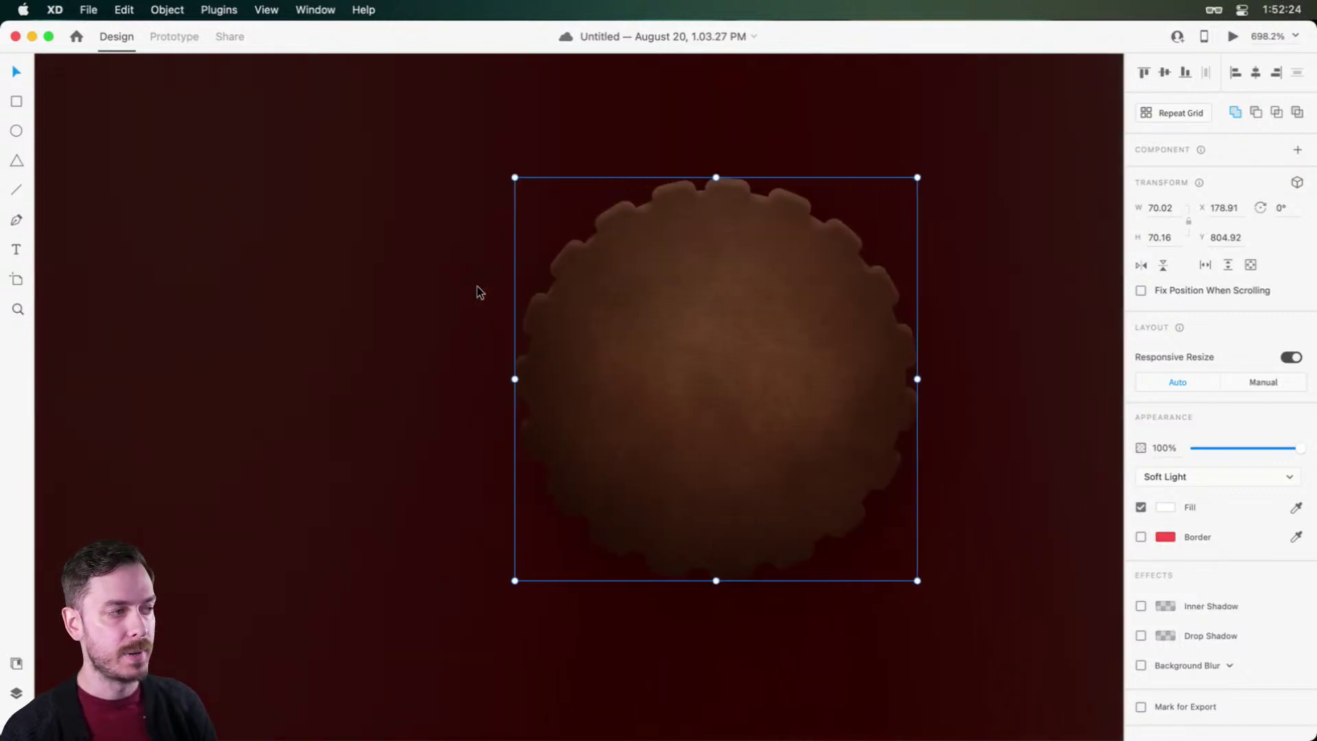
key(super+y)
scroll(876, 342, right, 5)
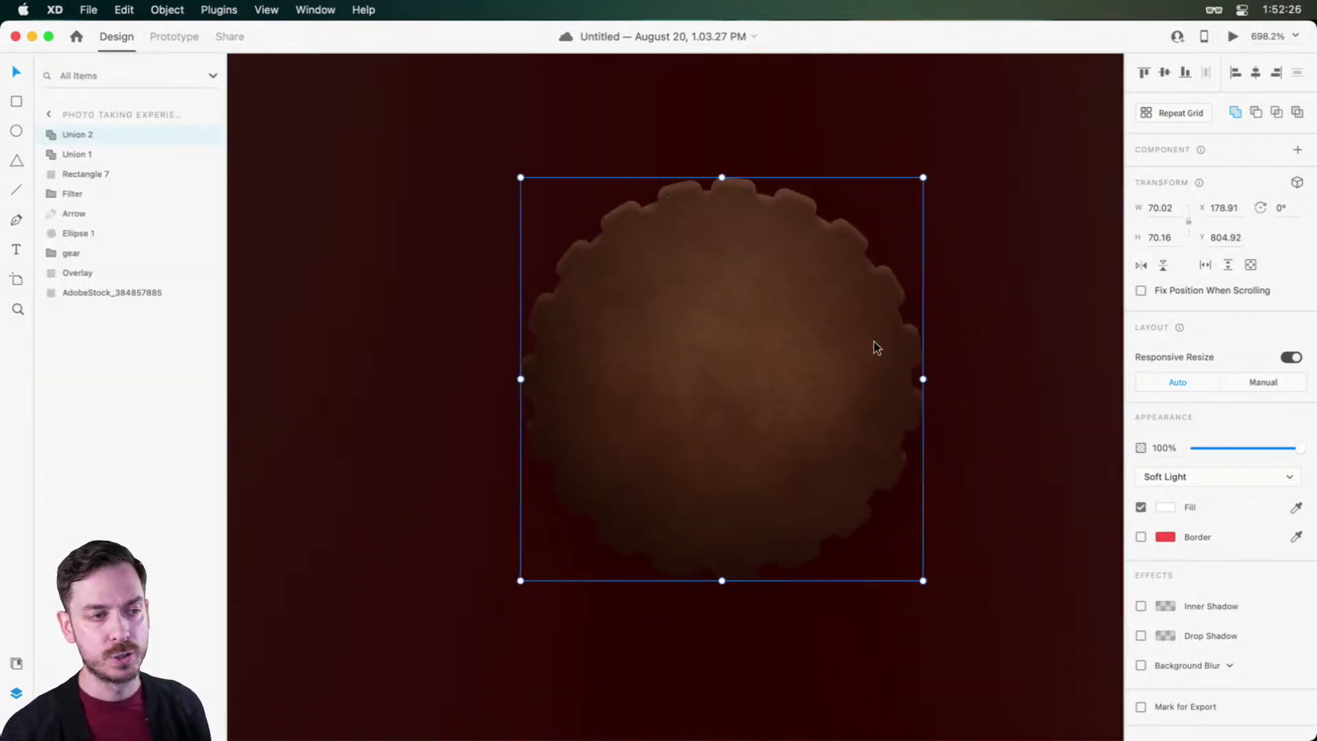
scroll(867, 334, left, 2)
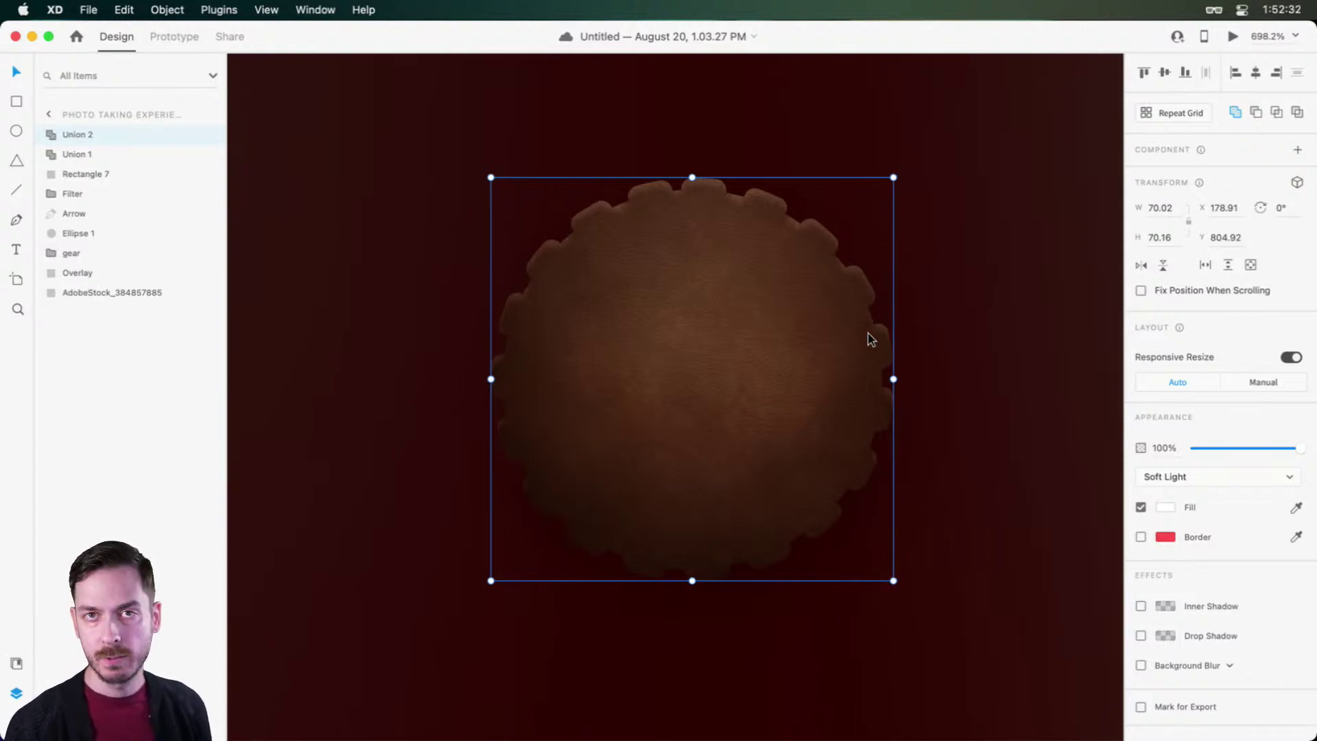
click(955, 229)
click(779, 297)
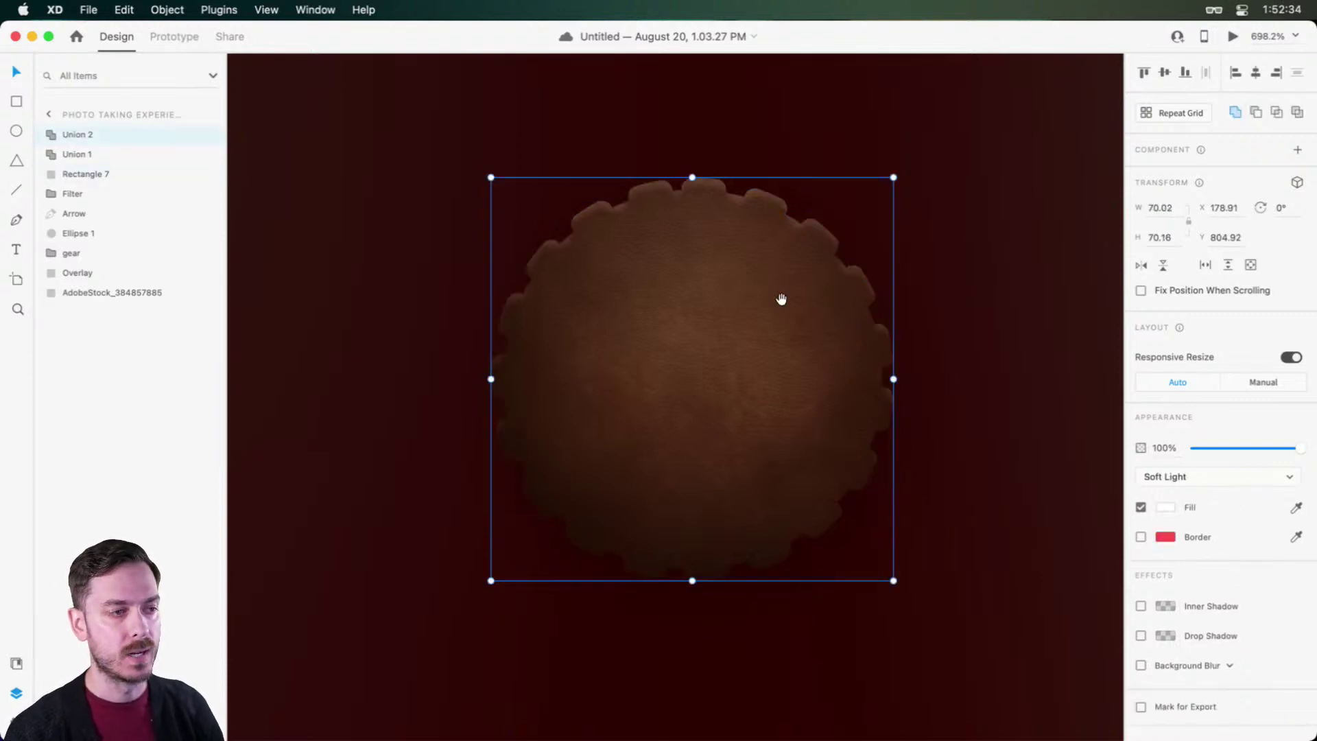
scroll(762, 293, right, 1)
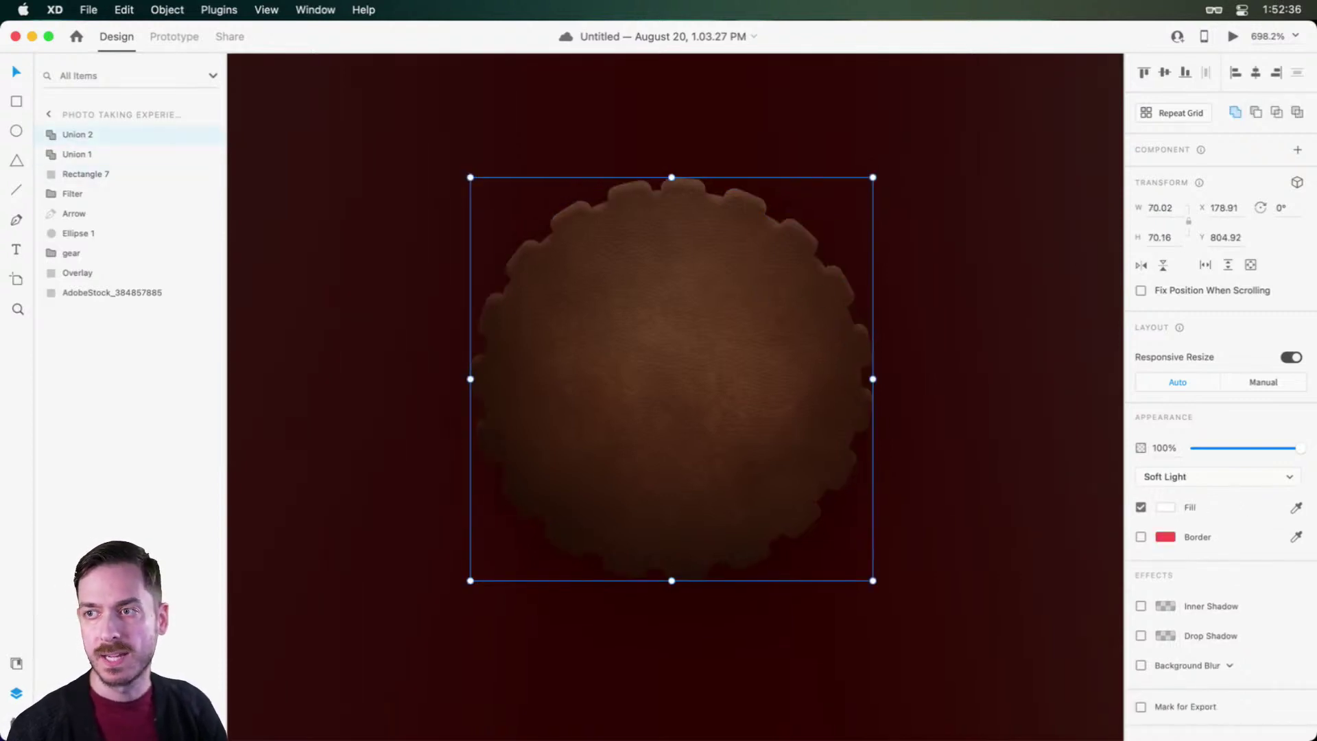
Step: Draw a 58 by 58 circle centred on the ridged button and turn off its border
key(e)
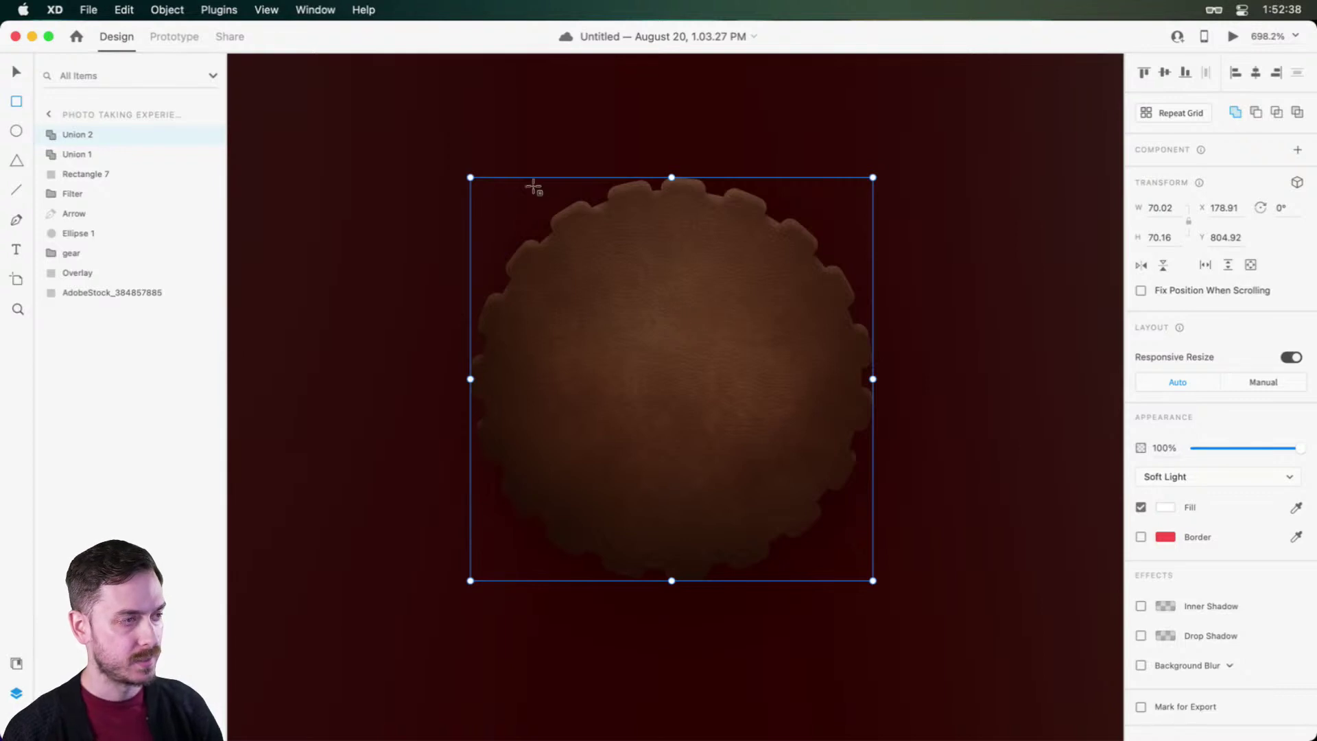
drag(516, 201, 849, 535)
key(v)
drag(700, 319, 690, 341)
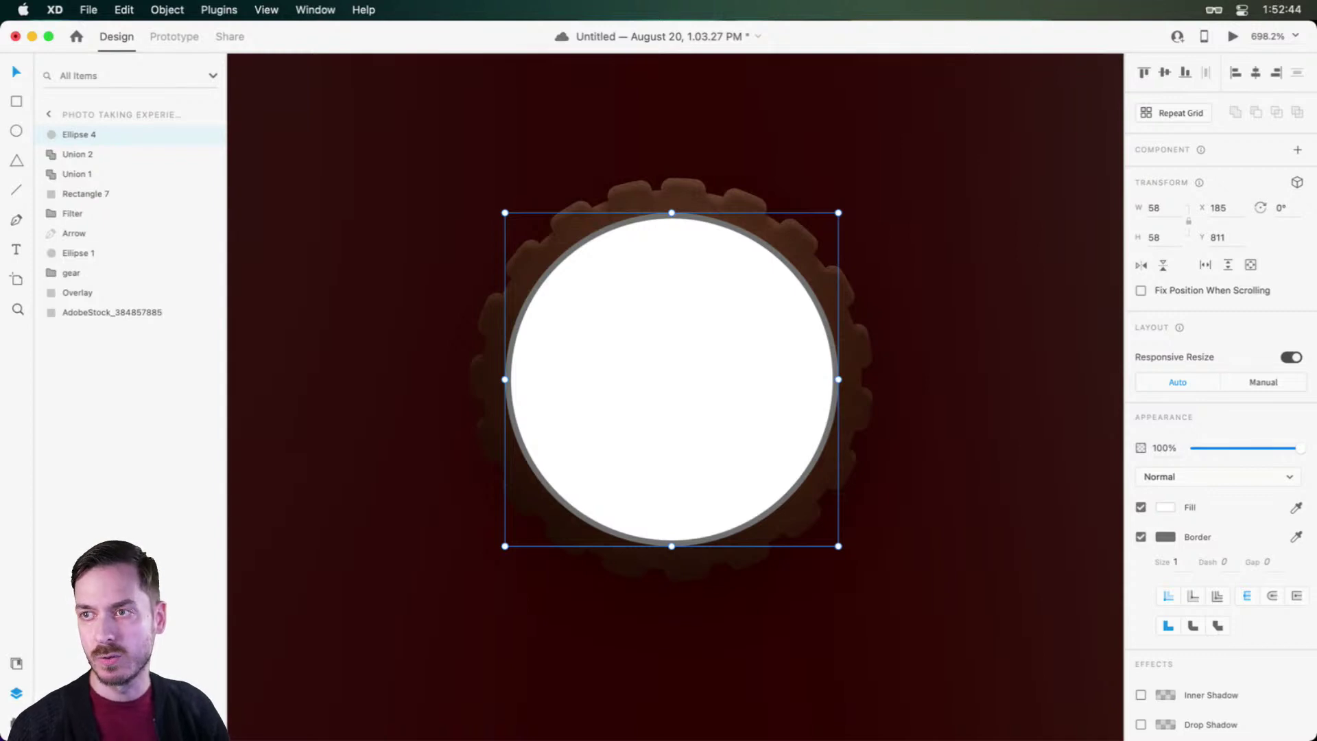
click(1140, 536)
Step: Fill the circle with an angular gradient and set its first stop to dark brown #3B302B
click(1165, 506)
click(1011, 410)
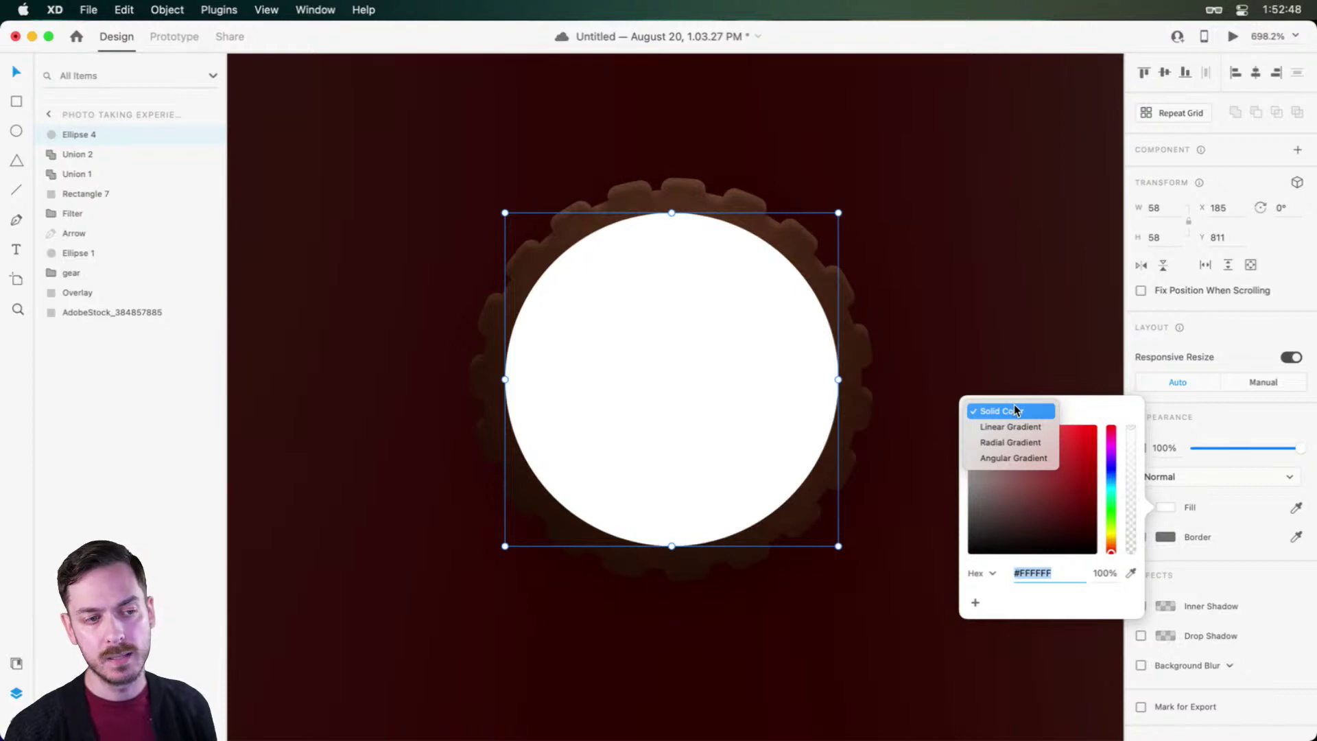
click(1013, 458)
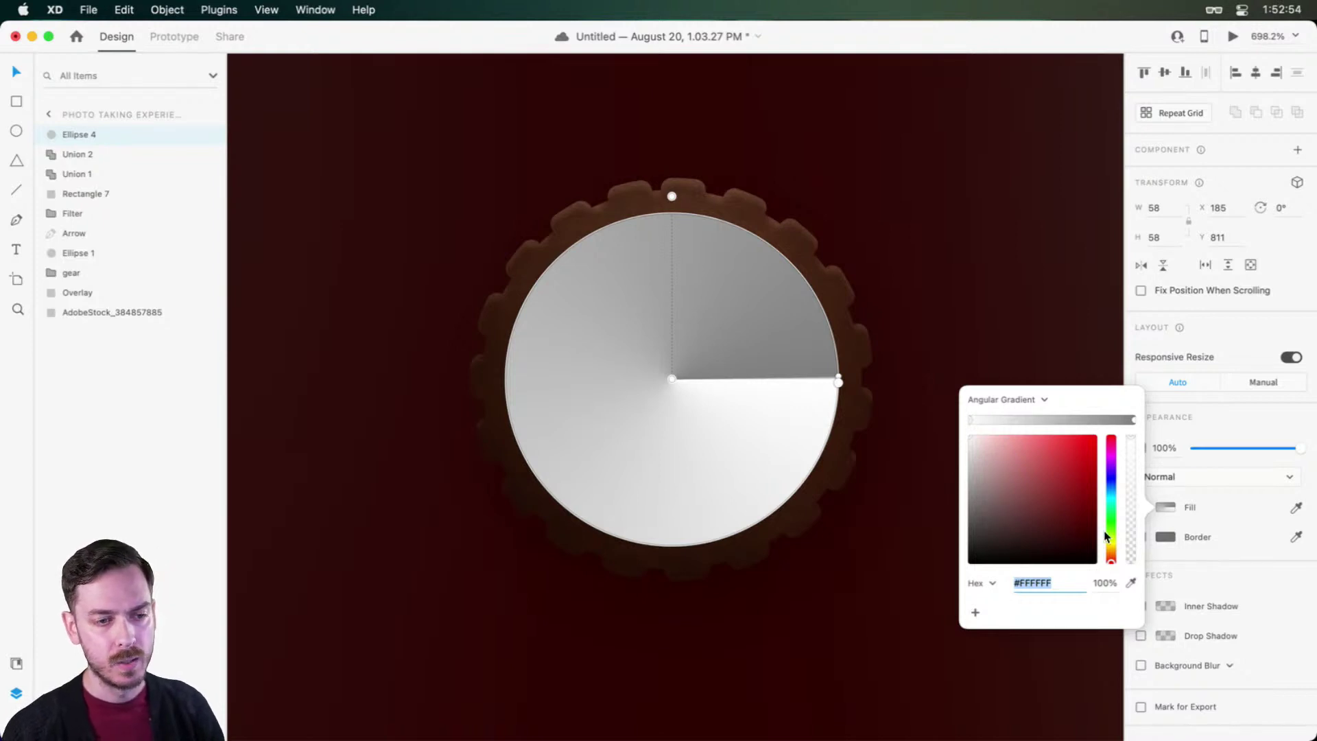
click(1110, 556)
drag(1011, 532, 1002, 533)
click(1112, 554)
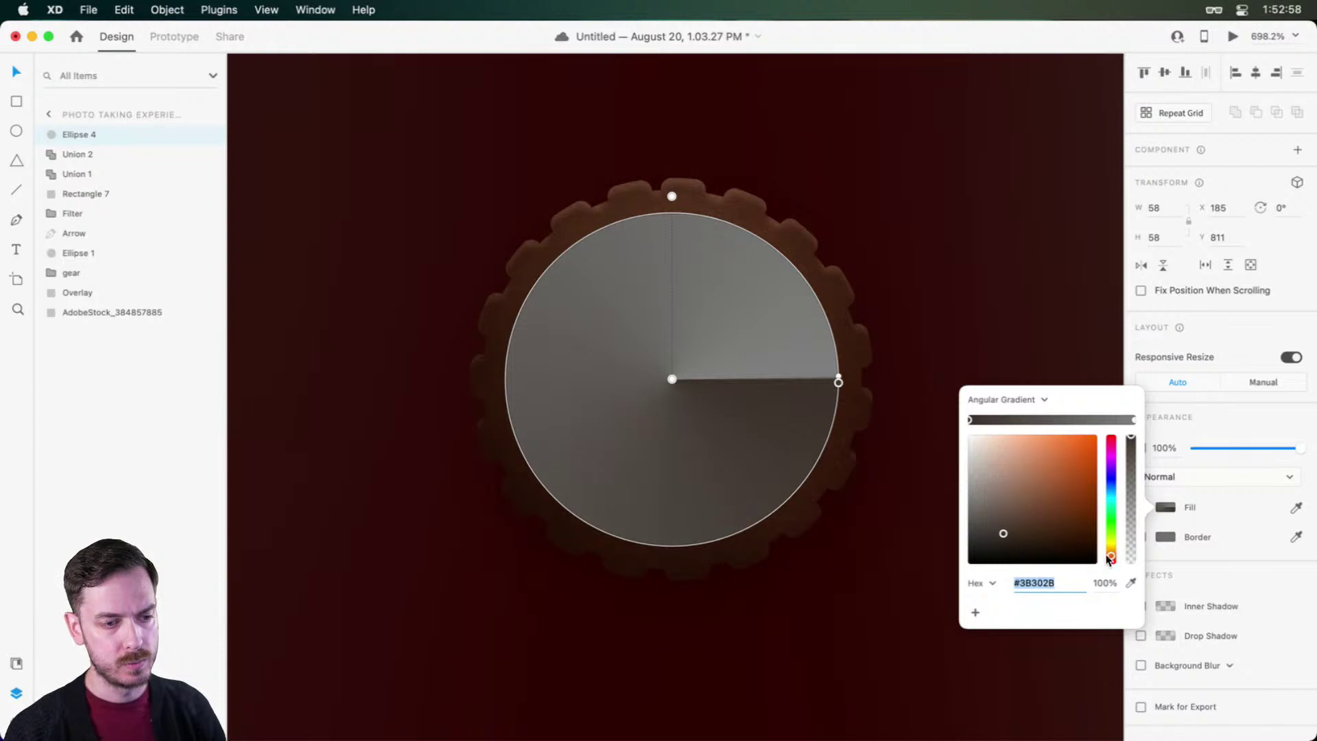
Step: Add three evenly spaced stops to the angular gradient and adjust them to alternating dark and lighter browns
click(1133, 419)
drag(994, 420, 998, 422)
mouse_move(1002, 532)
mouse_down()
mouse_move(1002, 515)
mouse_move(994, 538)
mouse_up()
click(1024, 420)
click(1053, 419)
click(1001, 536)
Step: Add two more stops toward the gradient's end, setting the last added one to brown #5C4C41
click(1083, 419)
drag(1115, 564, 1113, 561)
click(1112, 420)
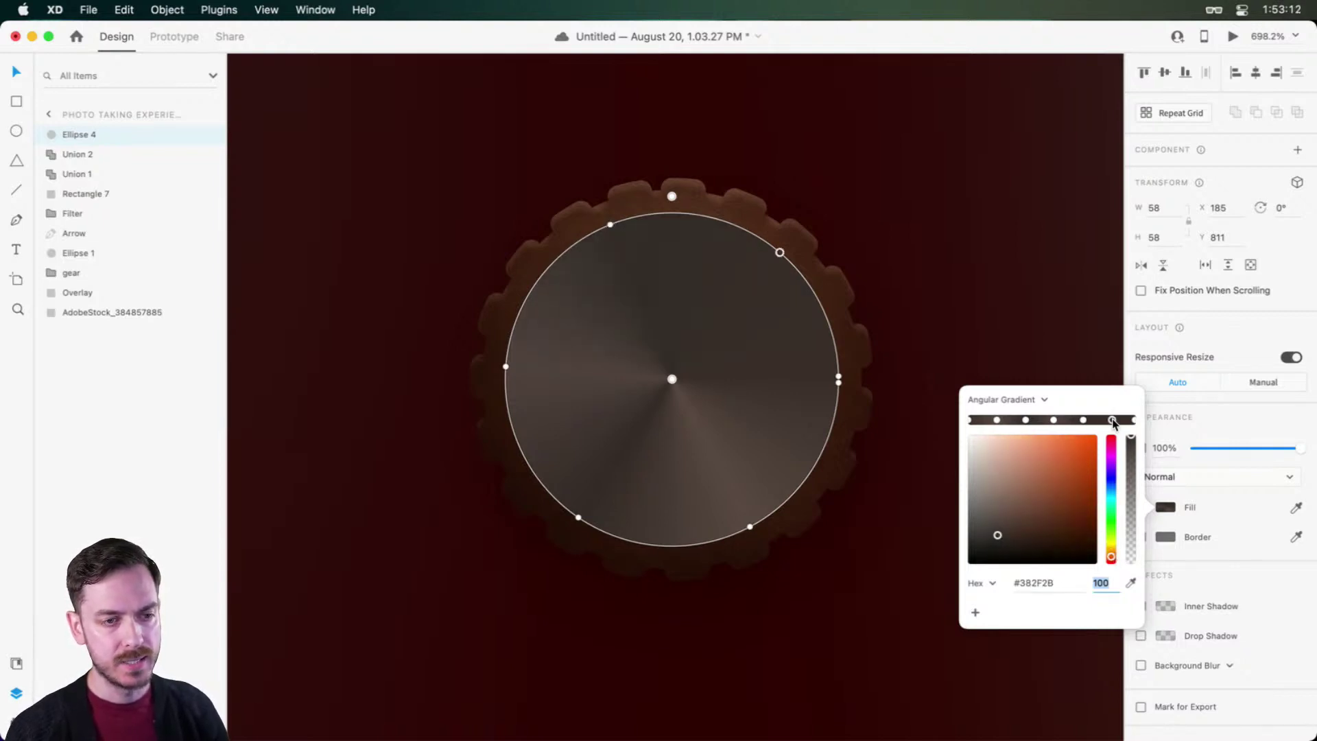
mouse_move(992, 536)
mouse_down()
mouse_move(984, 523)
mouse_move(1017, 520)
mouse_move(1005, 517)
mouse_up()
drag(1111, 556, 1111, 553)
Step: Lighten the gradient's second stop and shift the hue of its middle stop toward warm brown #55473A
click(997, 420)
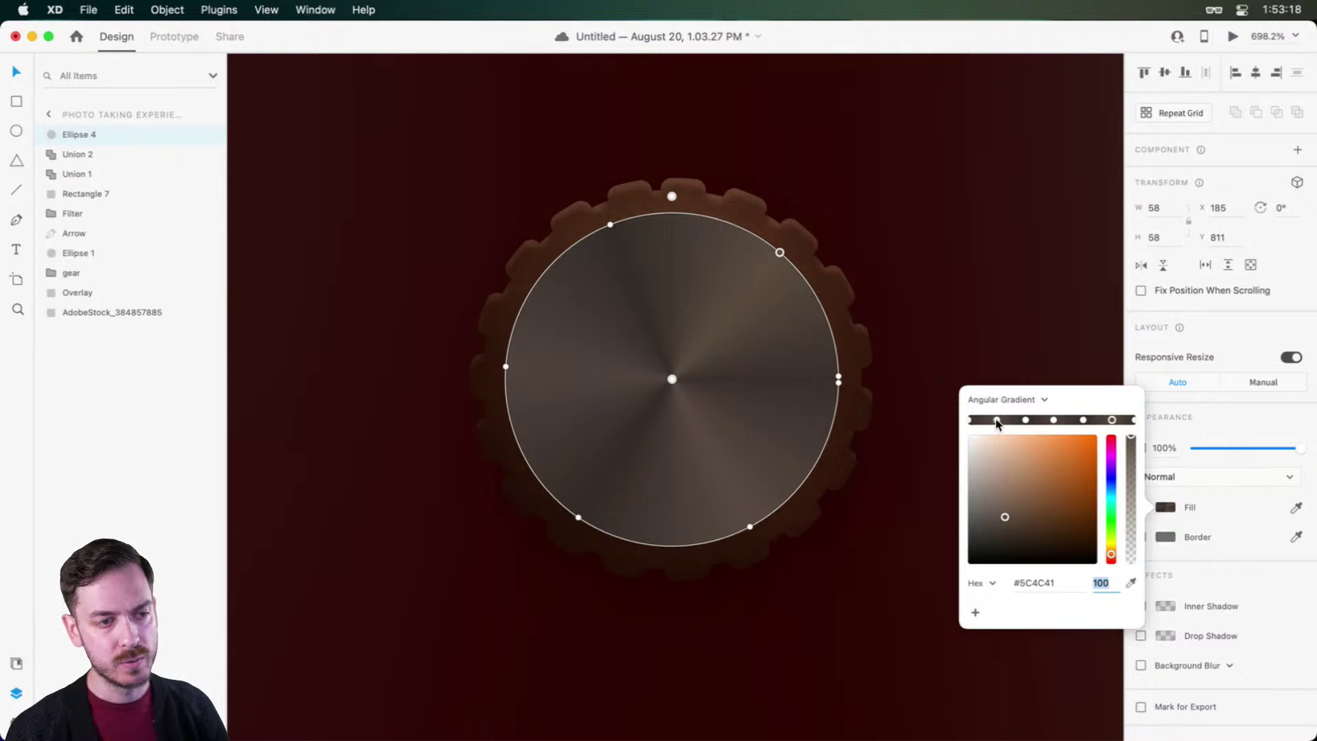
mouse_move(995, 525)
mouse_down()
mouse_move(1018, 518)
mouse_move(1006, 534)
mouse_move(1008, 520)
mouse_up()
click(1025, 419)
click(1053, 420)
click(1111, 556)
drag(1111, 555, 1111, 557)
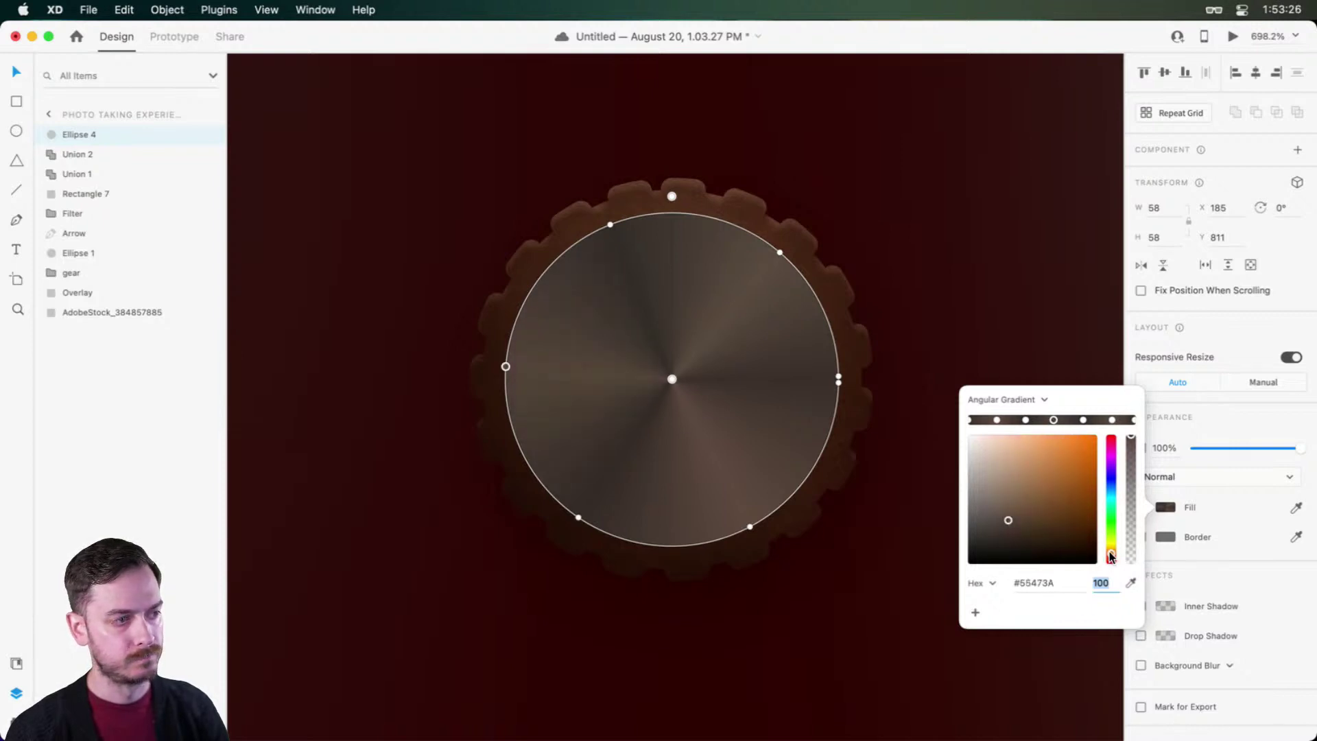
Step: Darken the gradient's fifth stop slightly and finish editing the fill
click(1083, 420)
drag(998, 539, 995, 542)
click(1270, 350)
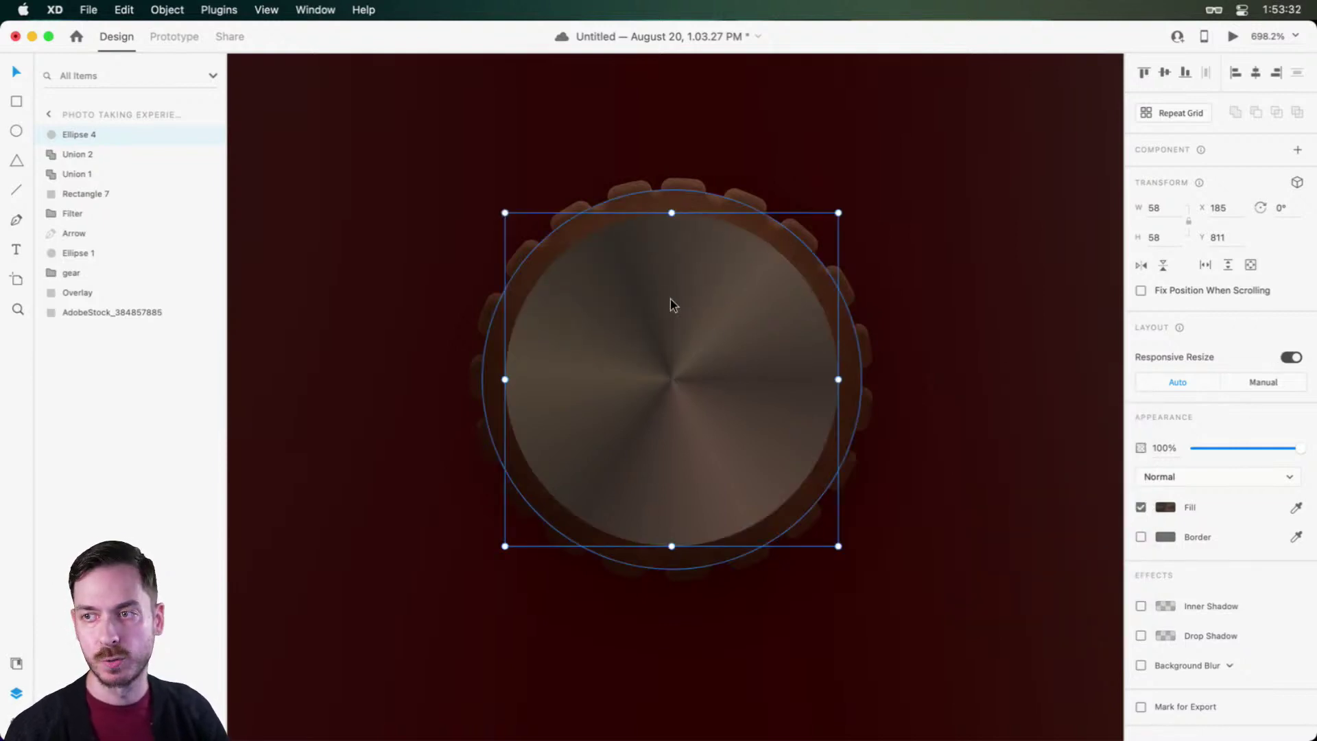
Step: Place the wavy silver metal texture from the Textures library into the circle shape over the gradient
key(super+shift+y)
scroll(138, 441, down, 20)
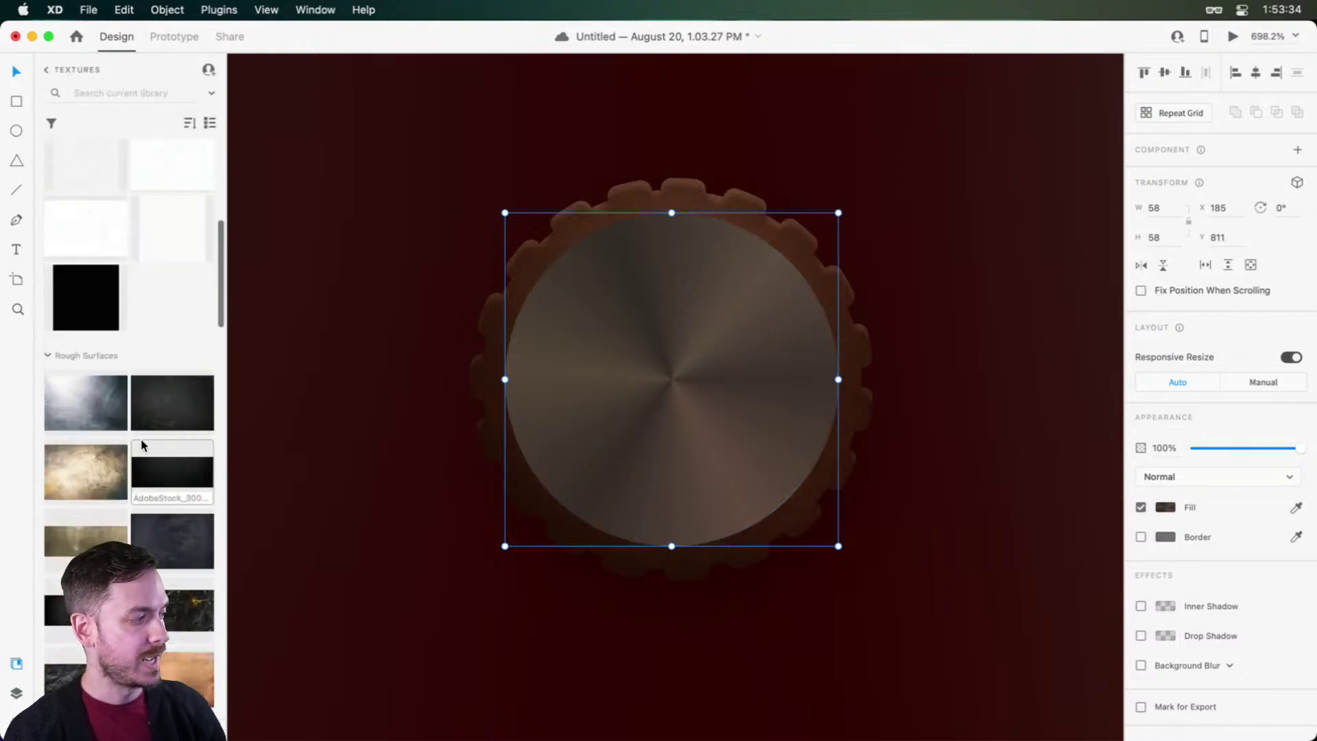
scroll(140, 443, down, 5)
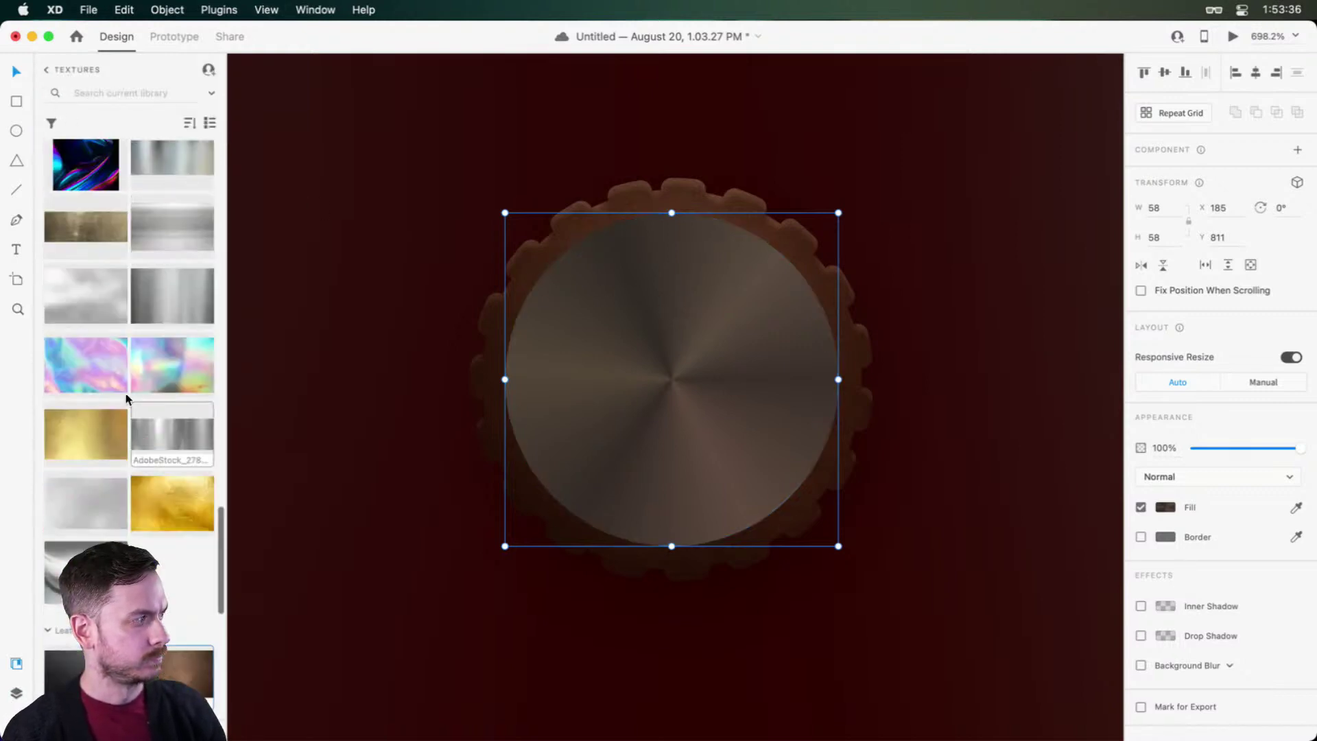
scroll(126, 394, up, 3)
scroll(103, 370, down, 6)
drag(83, 406, 709, 350)
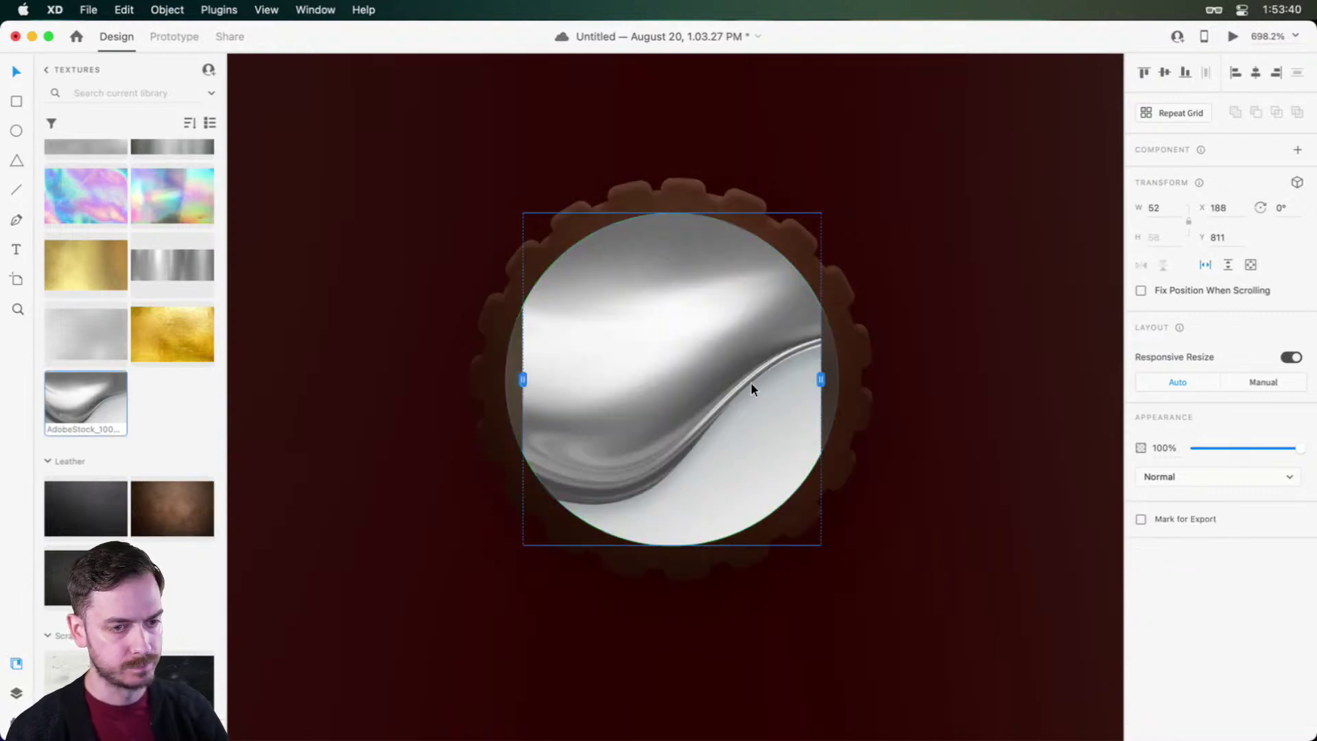
Step: Blend the metal-textured circle with the gradient beneath it using Multiply mode
click(716, 361)
double_click(715, 360)
key(super+z)
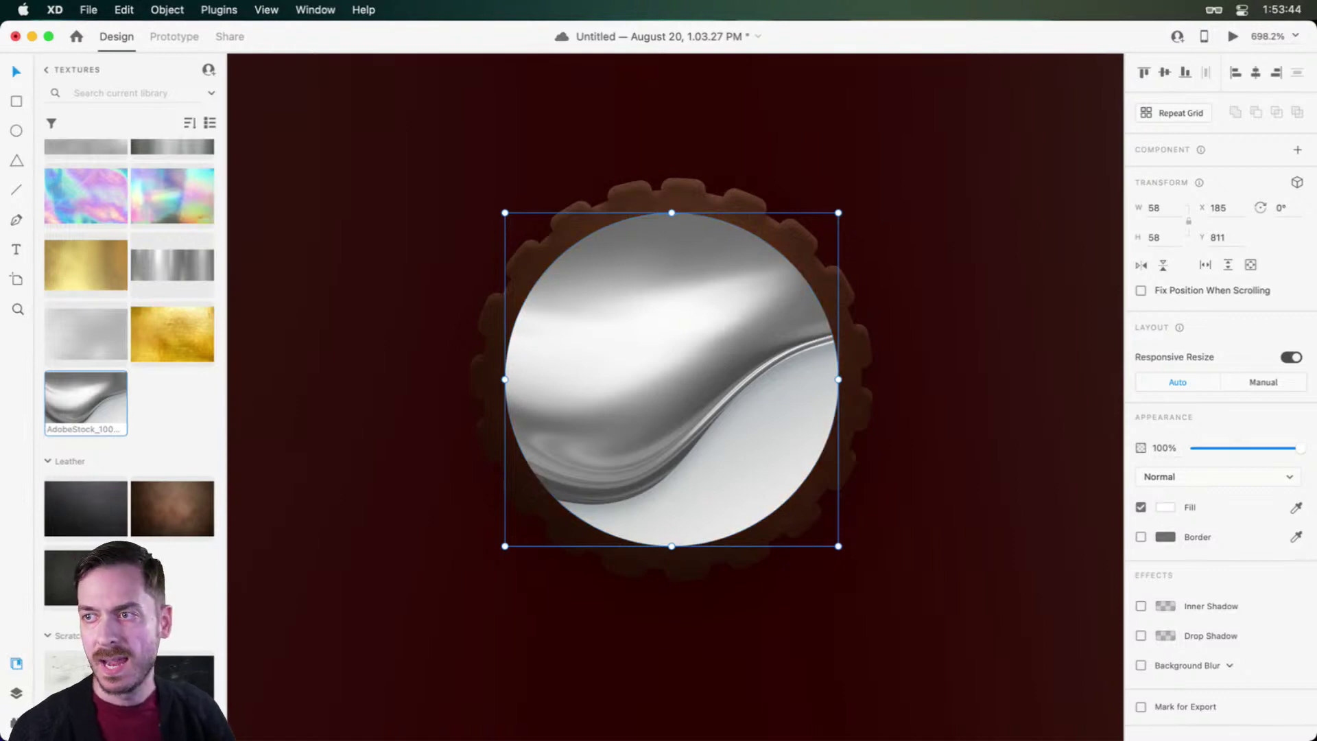
click(1200, 478)
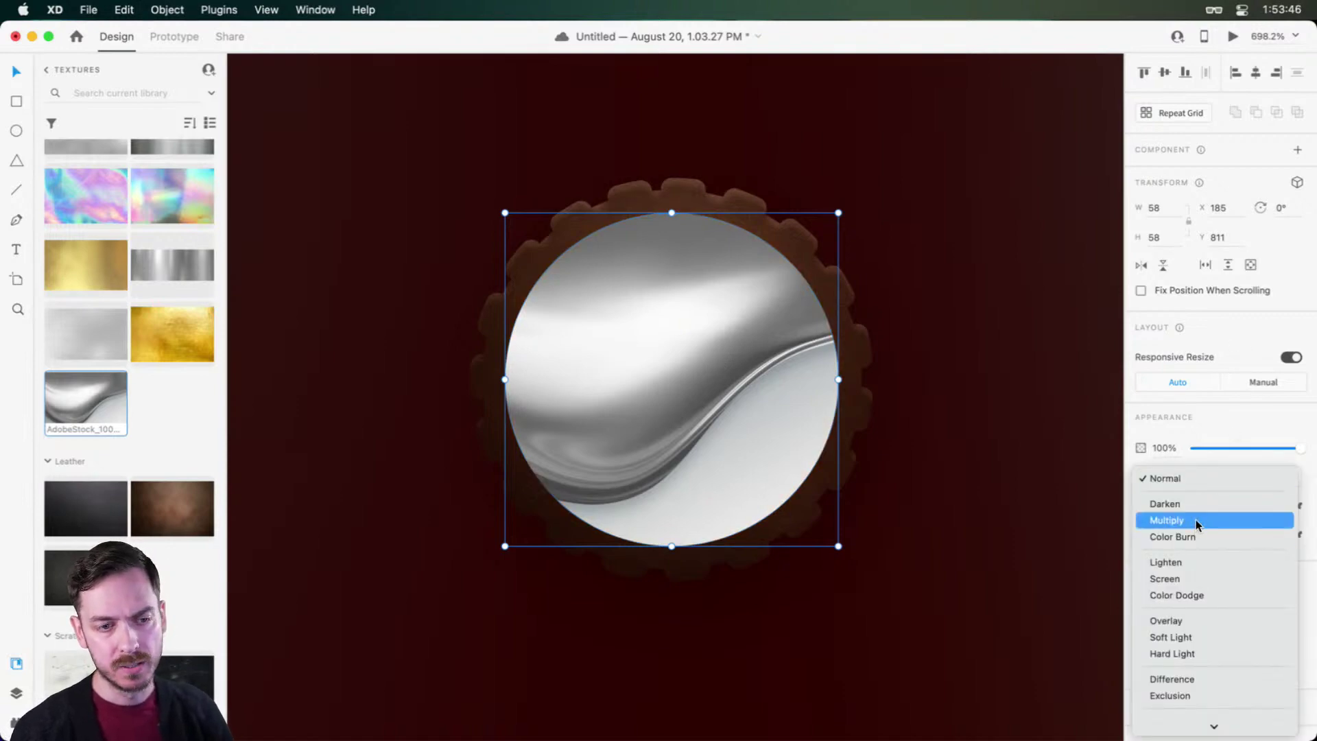
click(1200, 520)
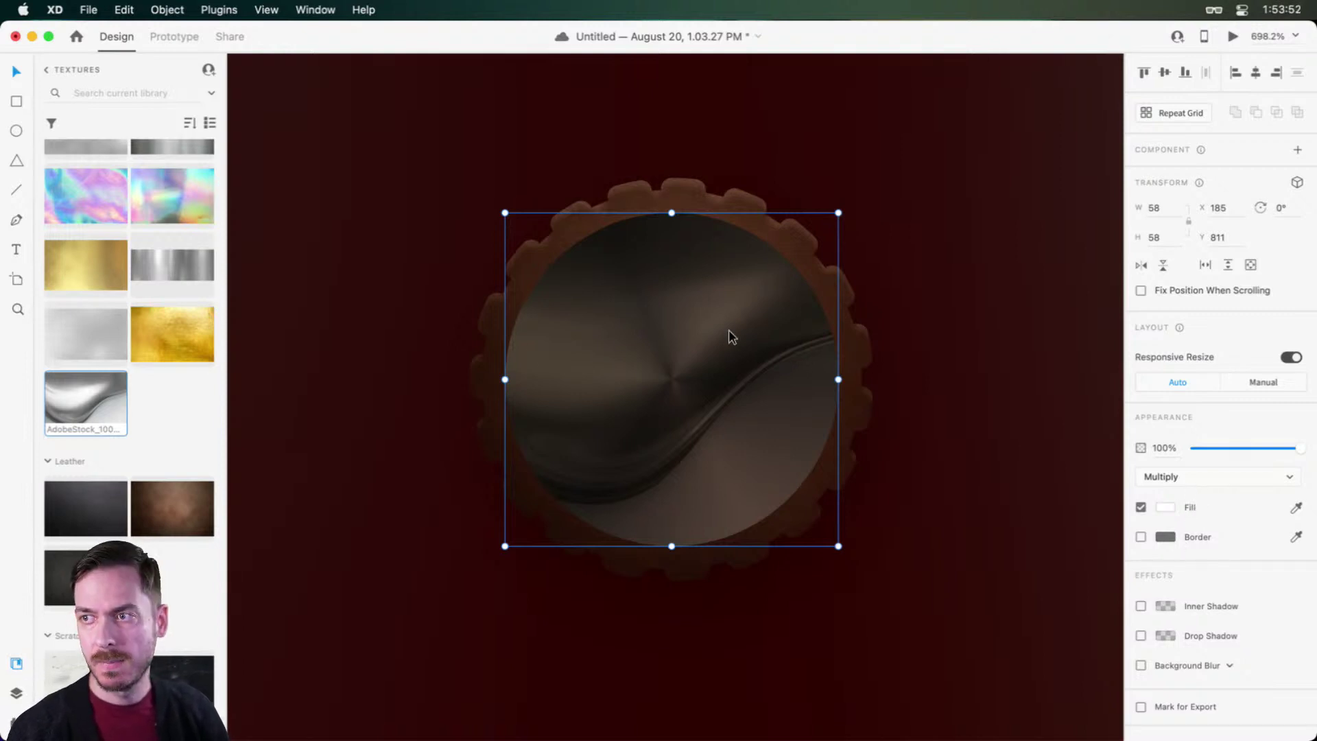
Step: Set the wavy metal circle's opacity to 70% and layer the aged bronze texture from the library over it in Overlay mode
key(7)
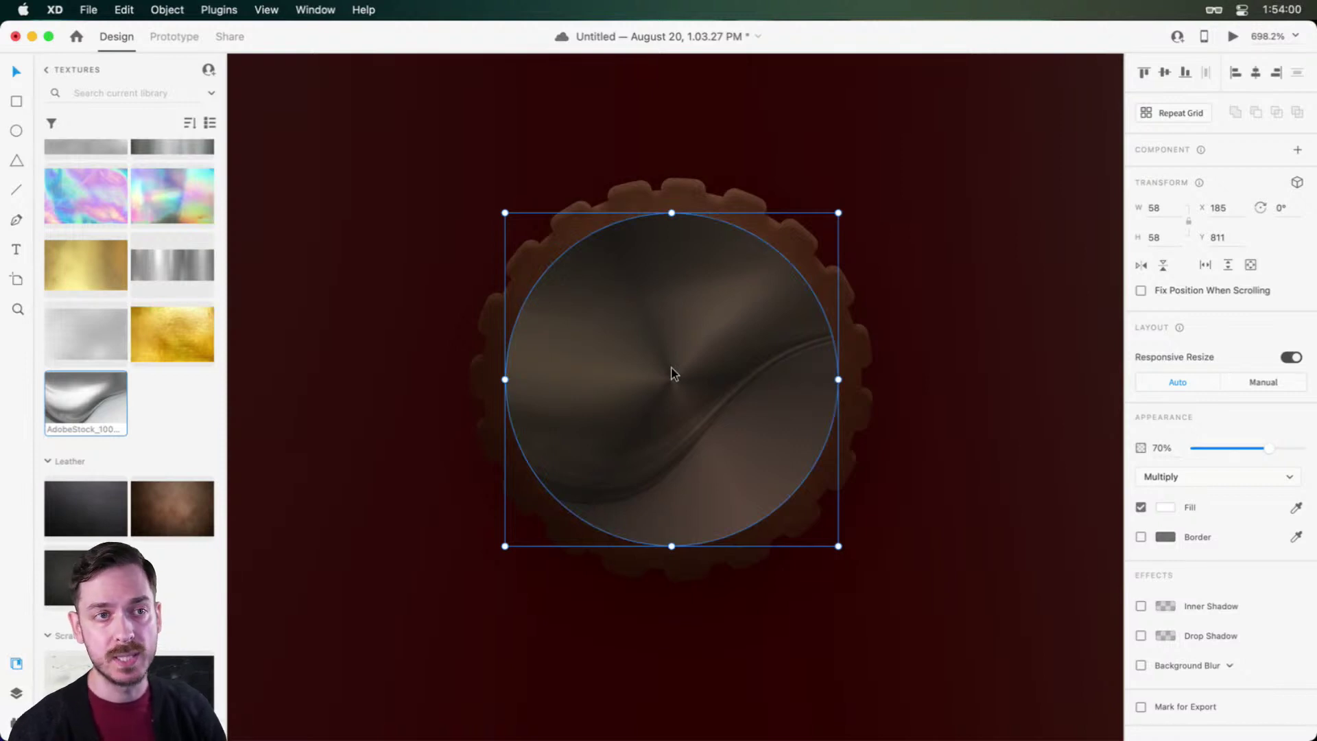
scroll(141, 408, up, 5)
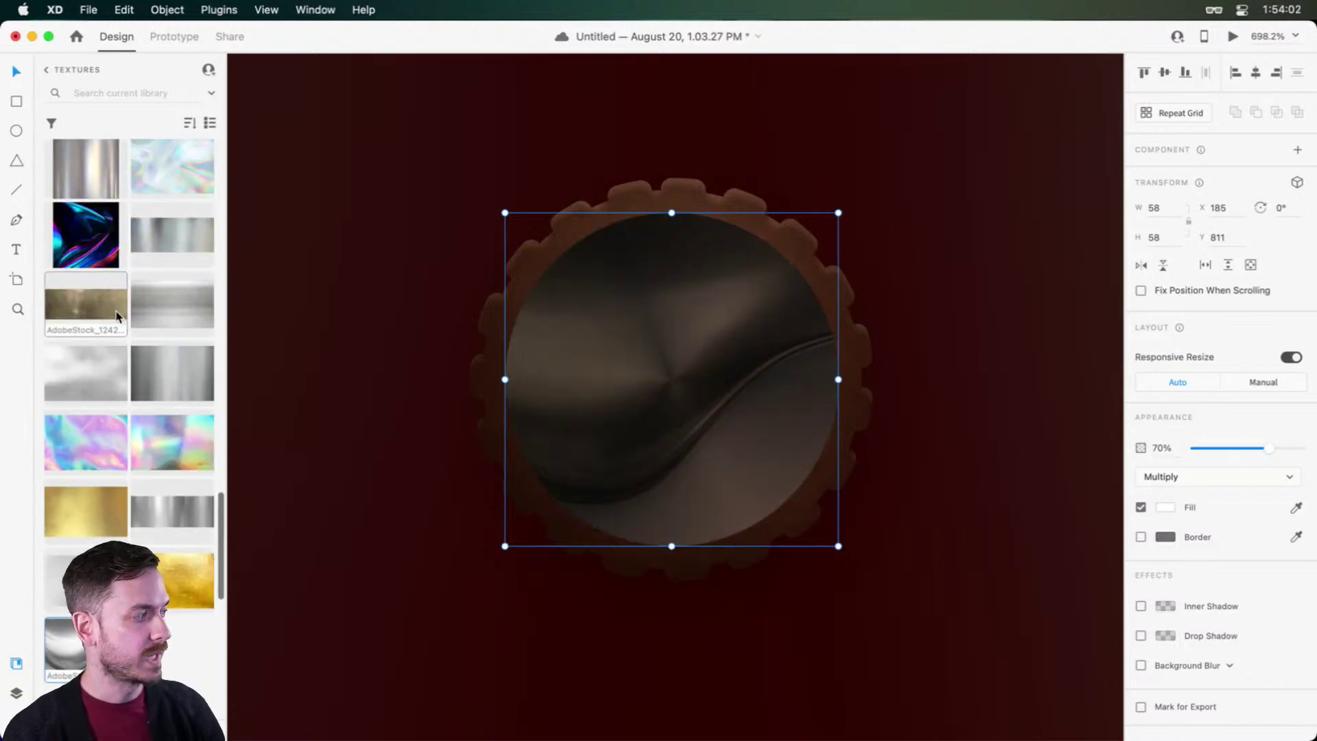
drag(85, 309, 677, 360)
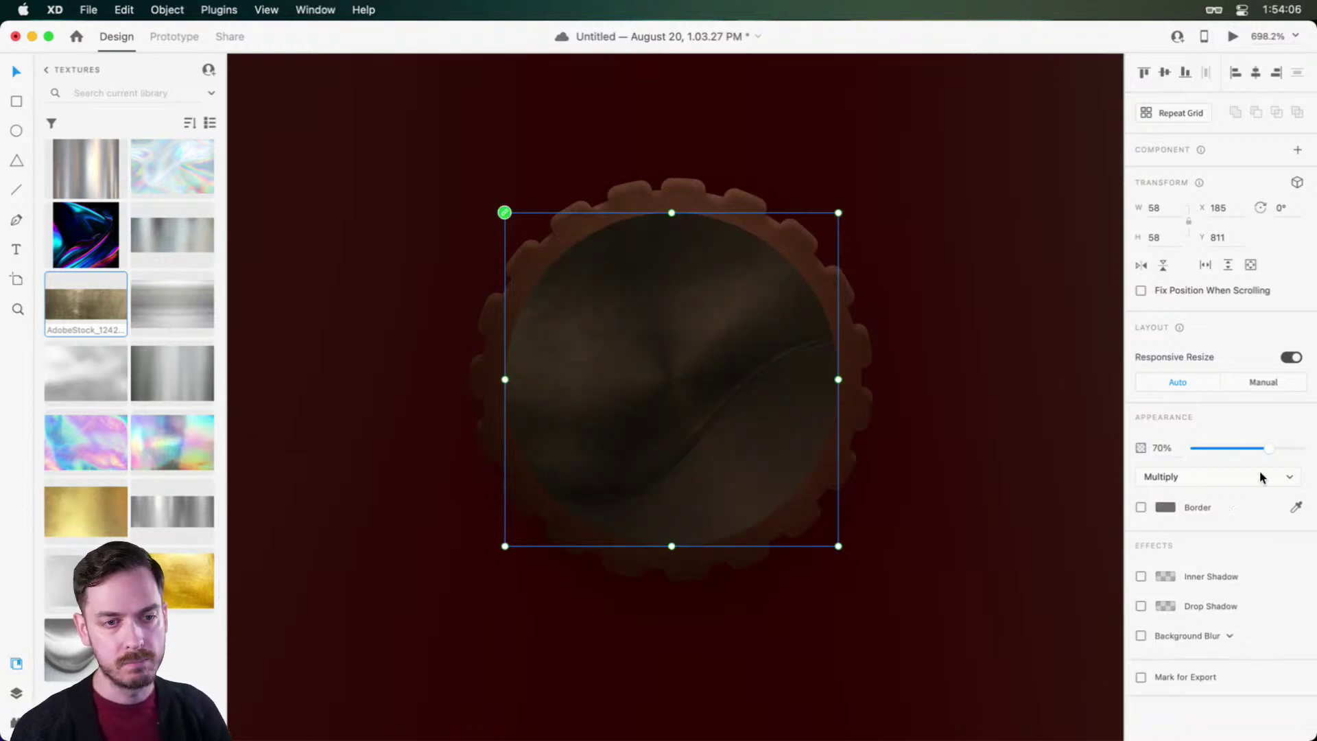
click(1201, 478)
click(1202, 574)
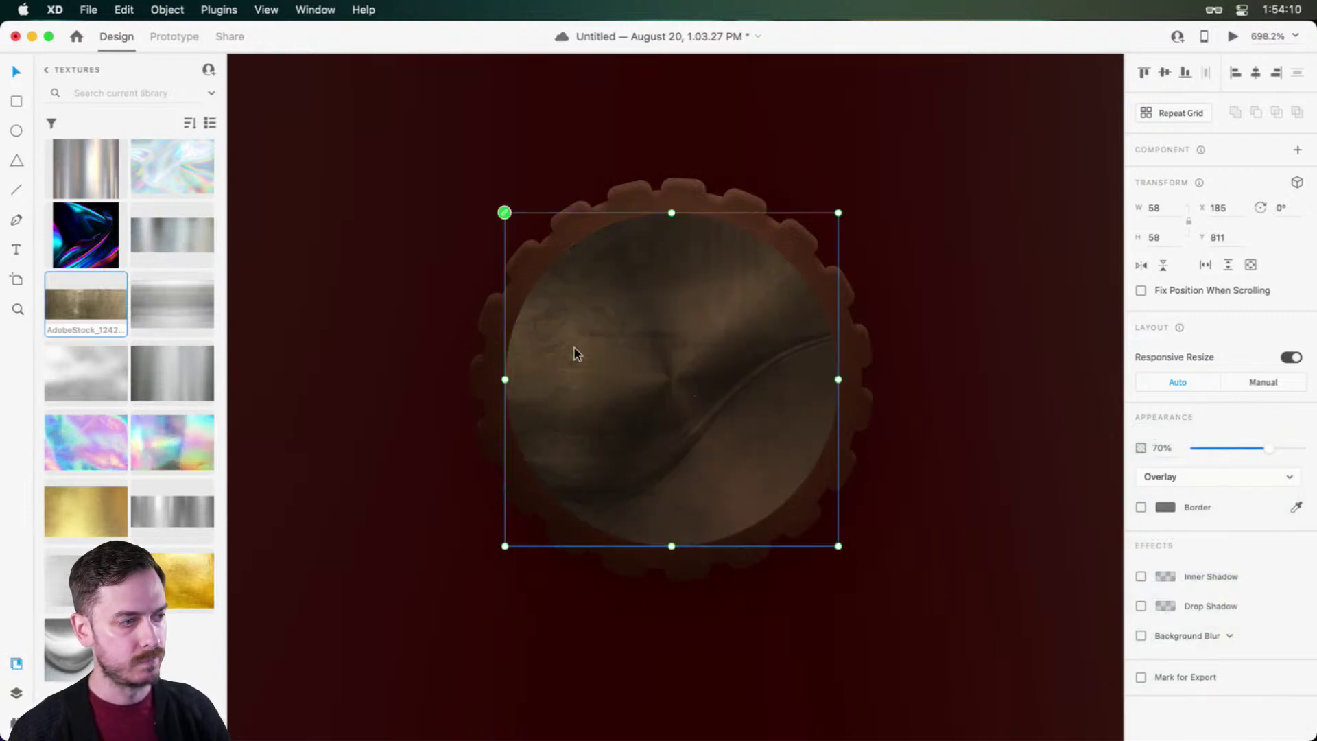
Step: Add a black drop shadow at 38% opacity to the gradient circle Ellipse 4, keeping Y 3 and blur 6
key(super+y)
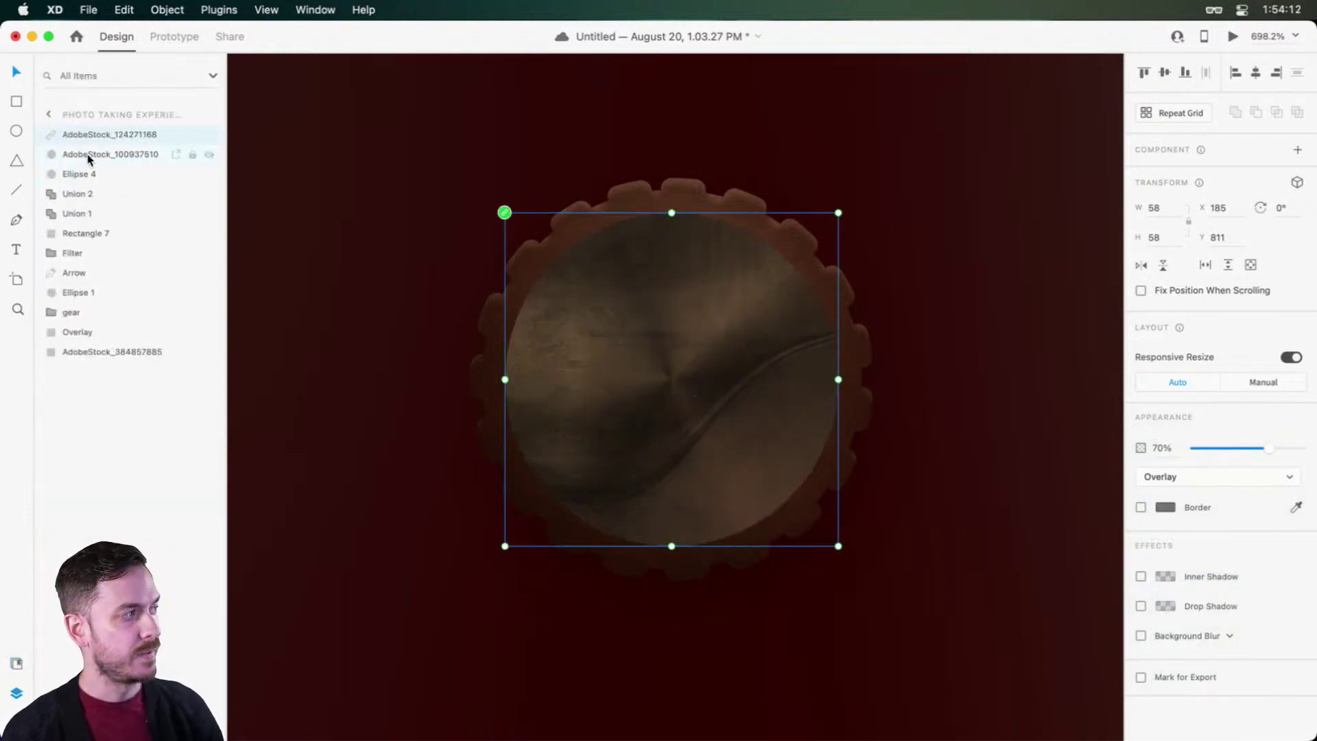
click(96, 174)
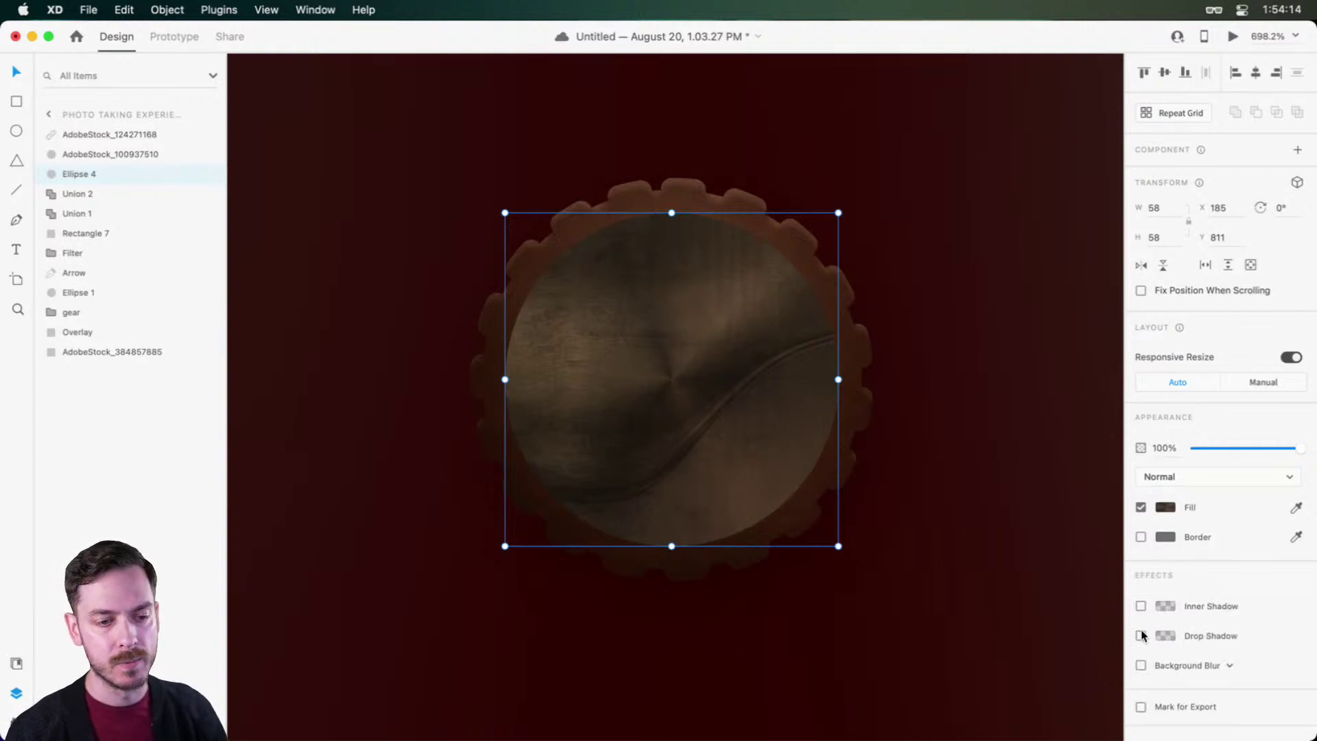
click(1142, 636)
click(1162, 635)
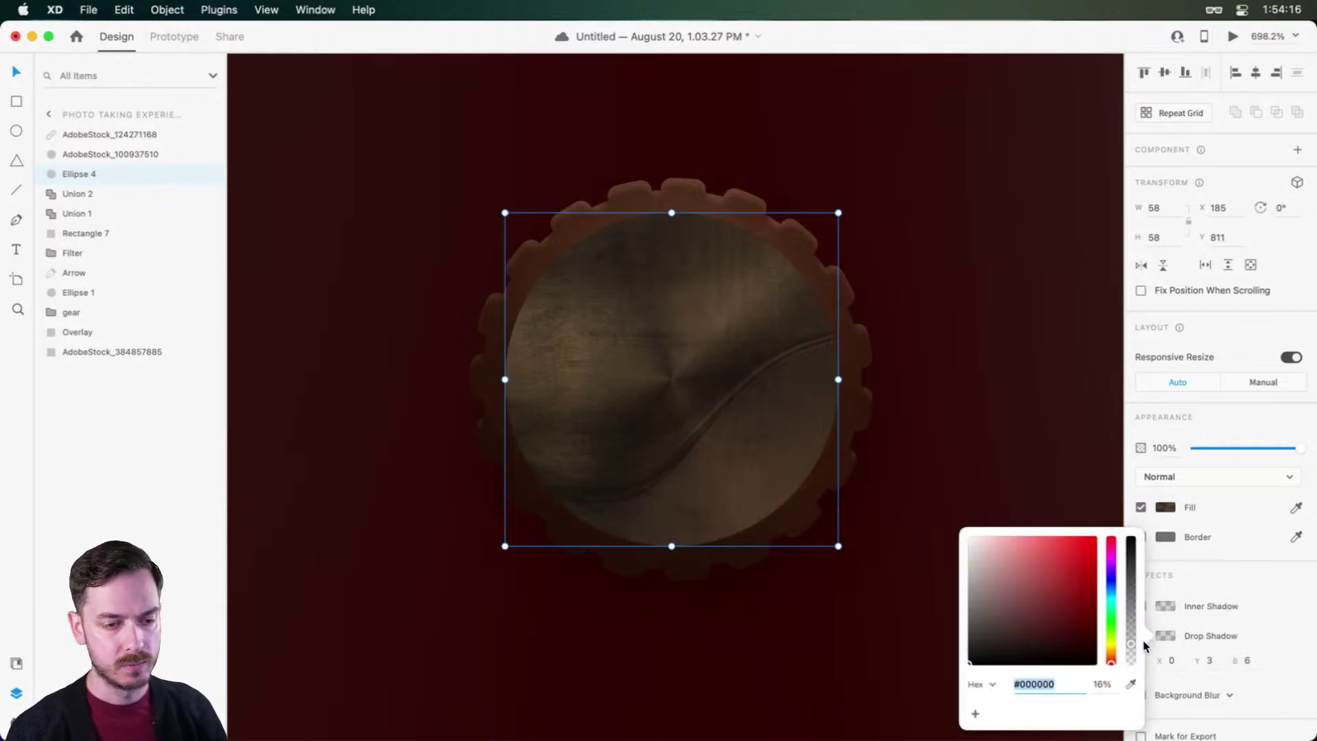
drag(1130, 643, 1125, 613)
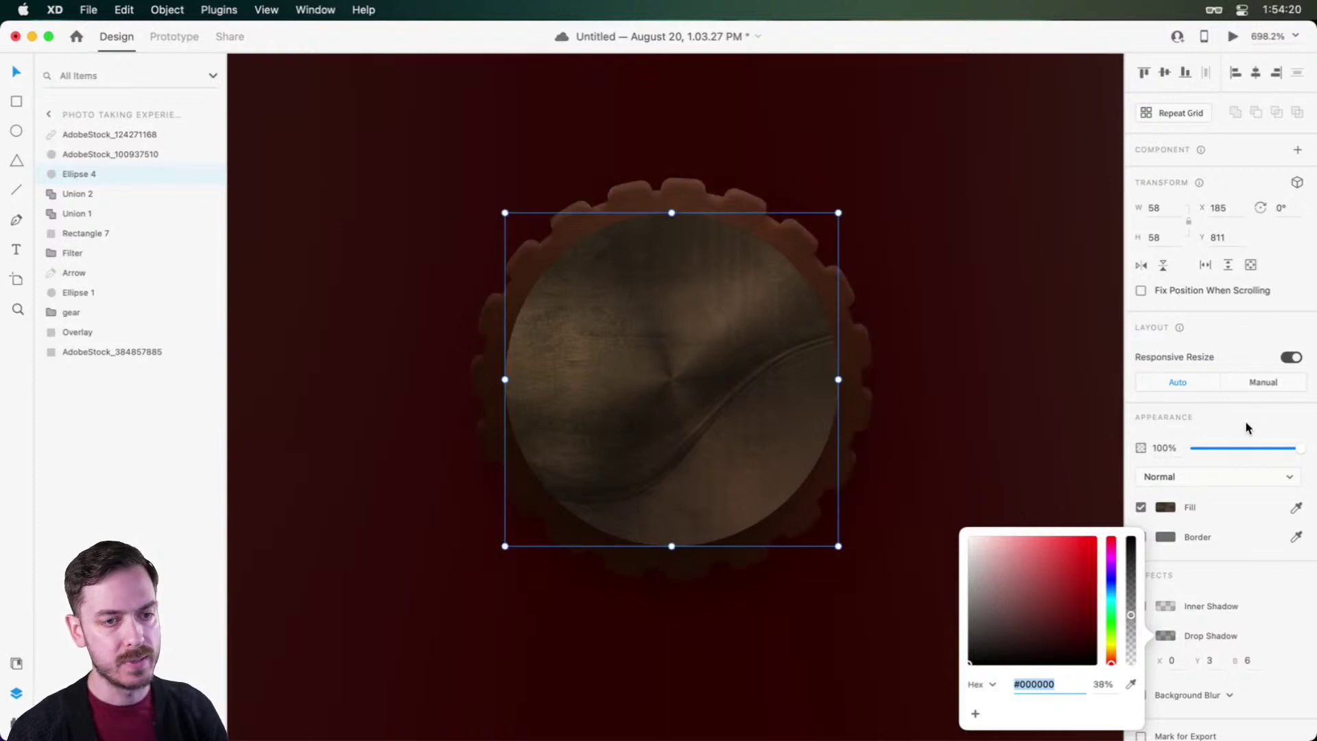
click(931, 372)
Step: Add an inner shadow to Ellipse 4 in warm off-white #FFF4EA at 16% opacity
click(1141, 605)
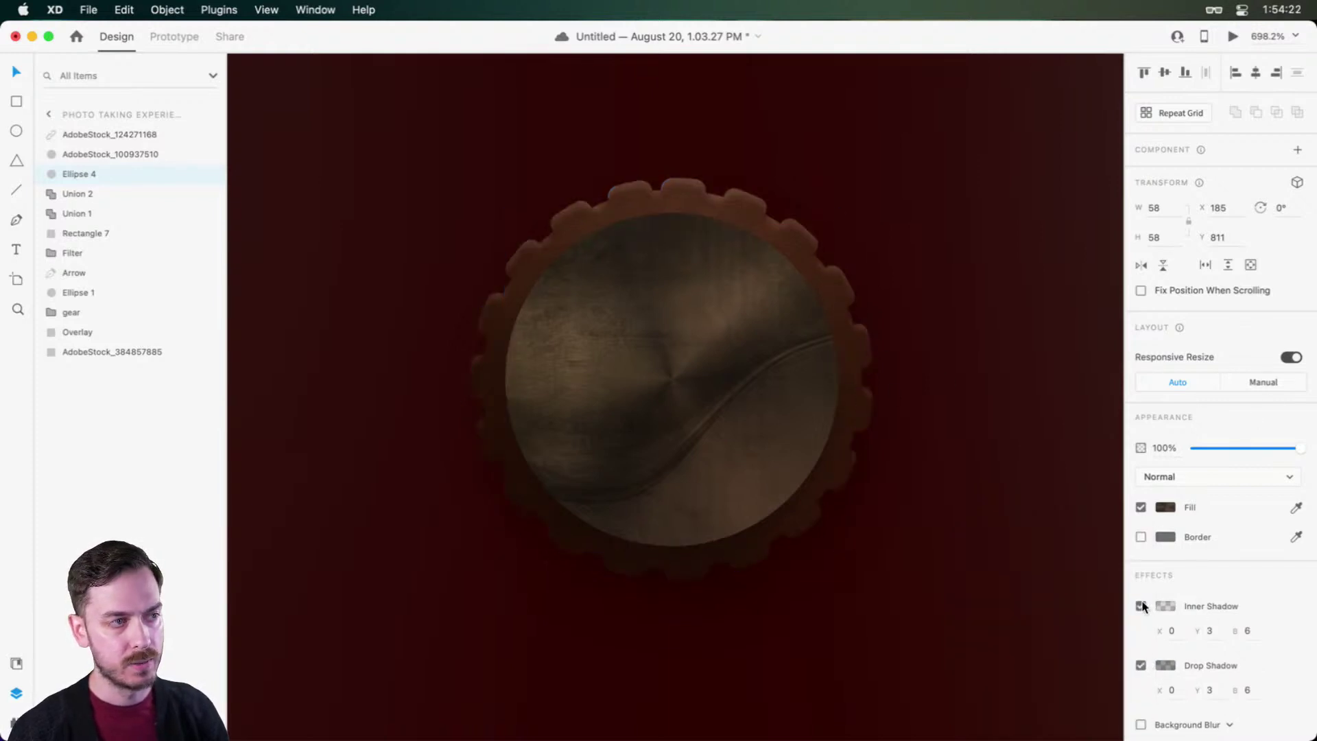
click(1170, 608)
click(1027, 536)
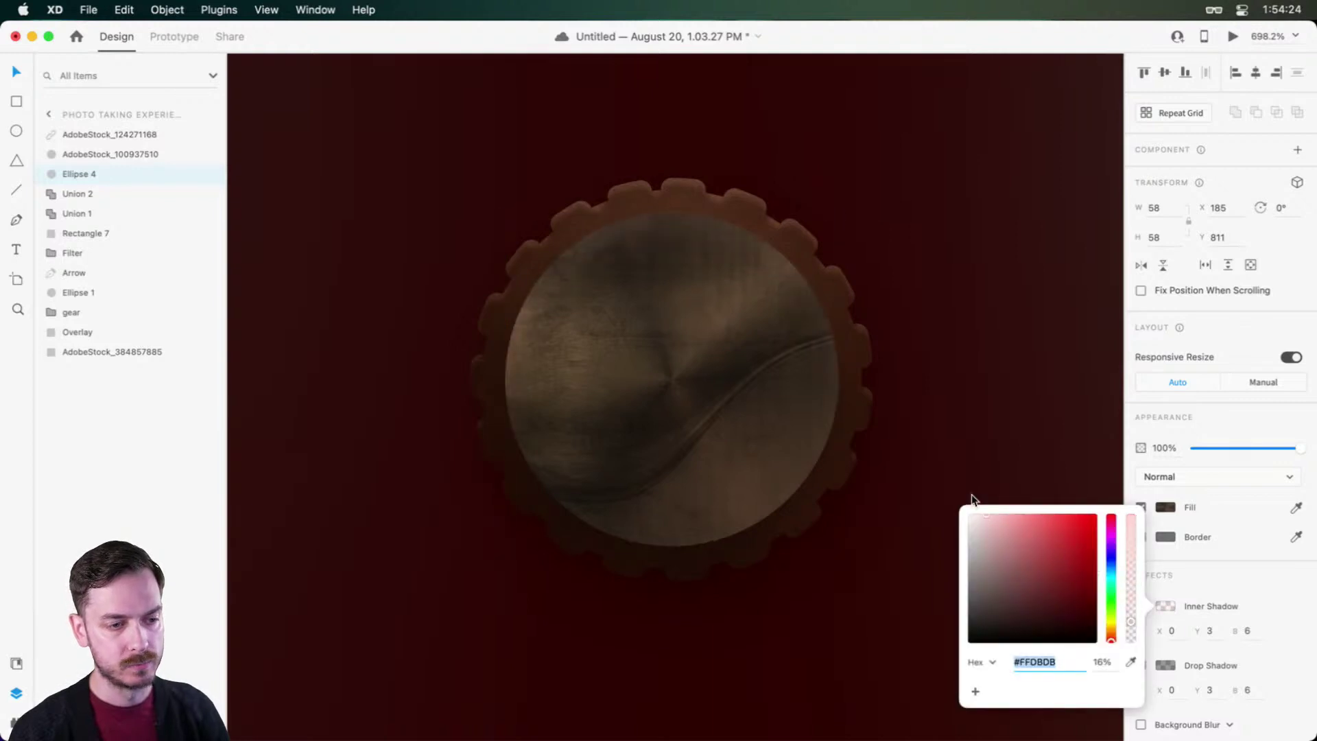
click(1111, 631)
click(981, 538)
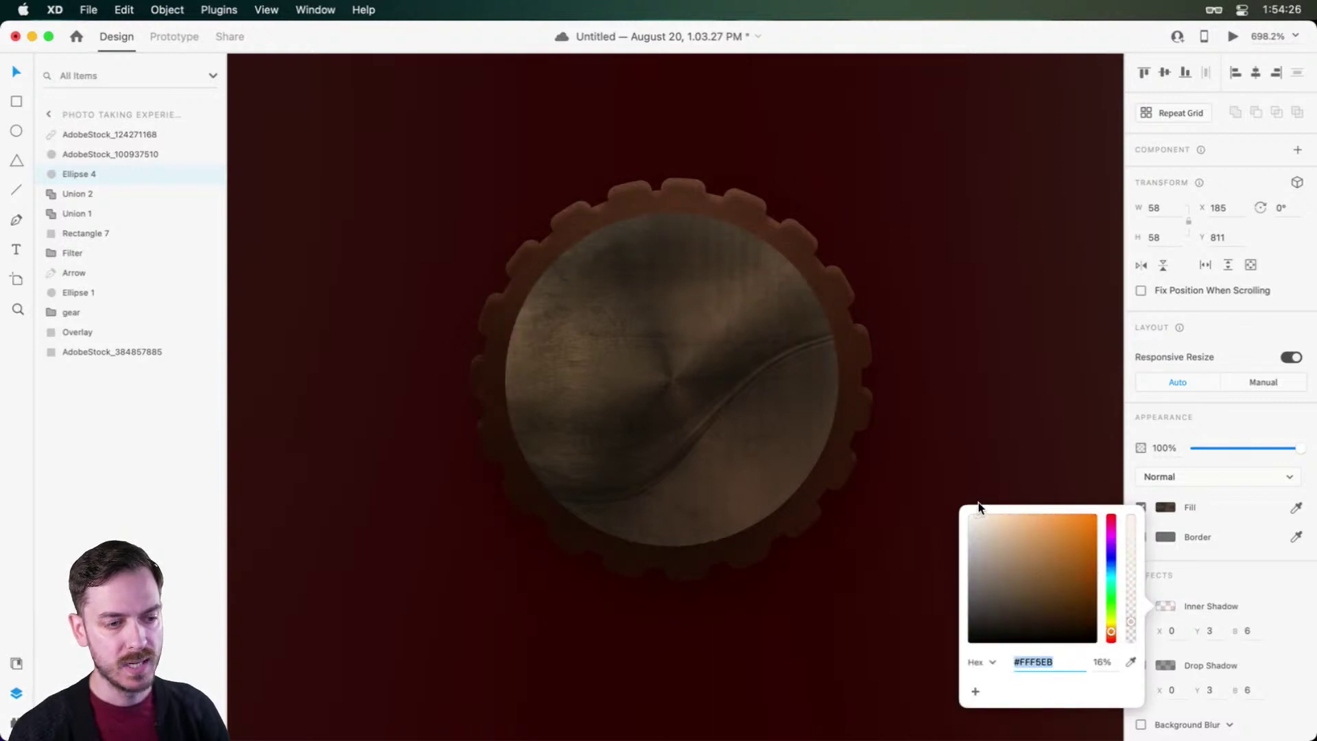
click(1227, 420)
click(1170, 608)
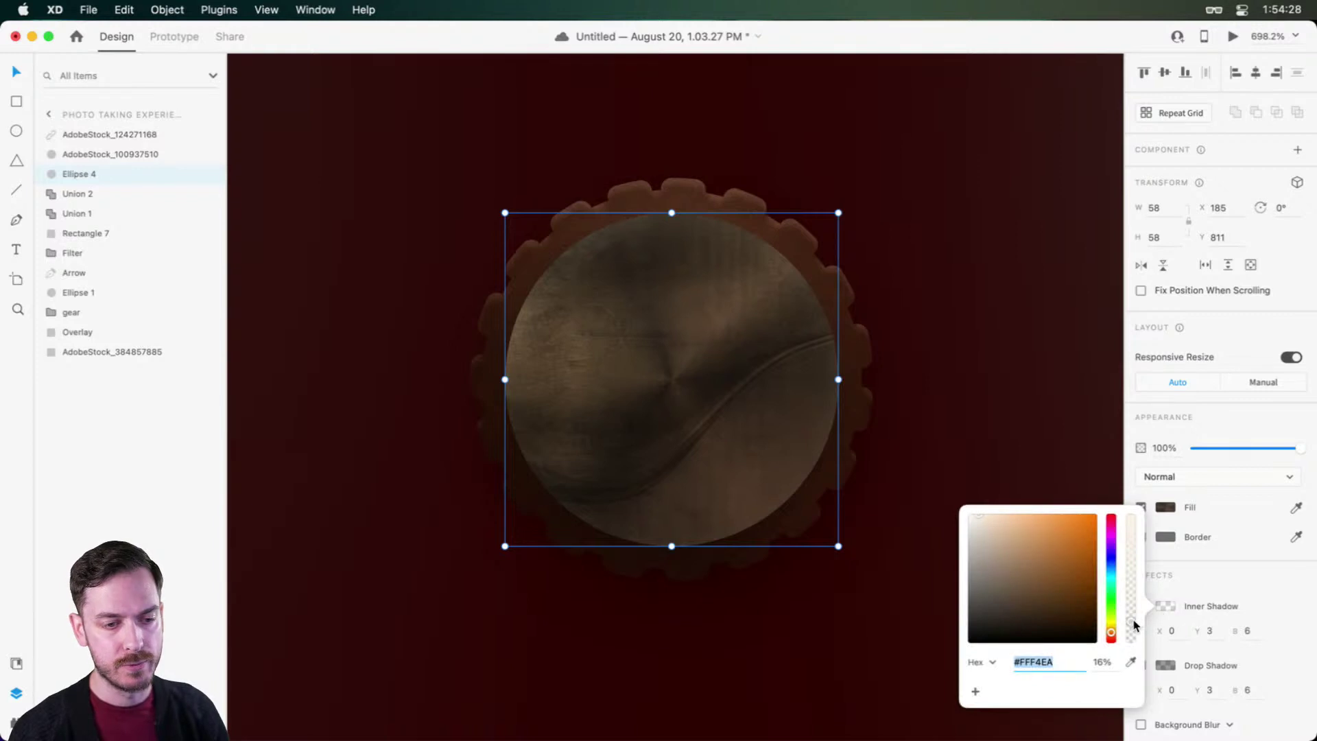
Step: Sharpen Ellipse 4's inner shadow into an edge highlight with a Y offset of 1 and blur of 0
click(1247, 630)
text(2)
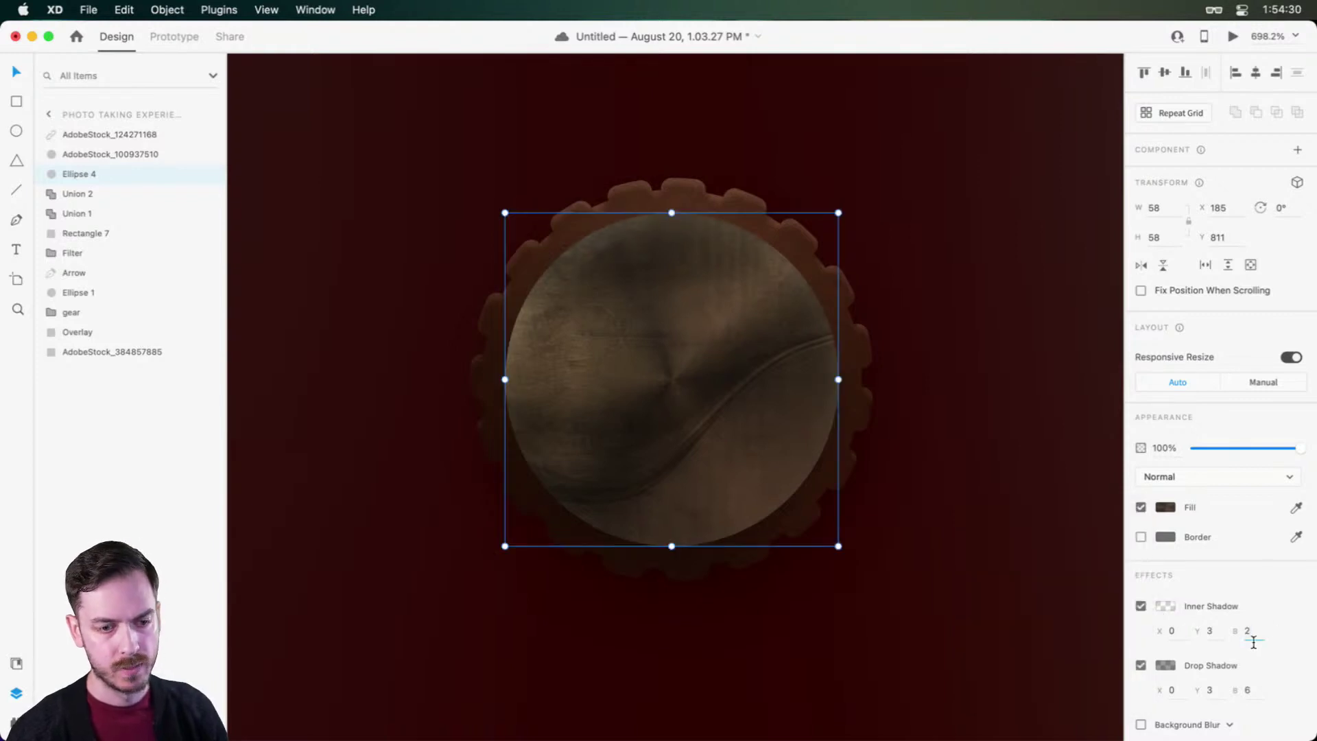
key(Return)
text(1)
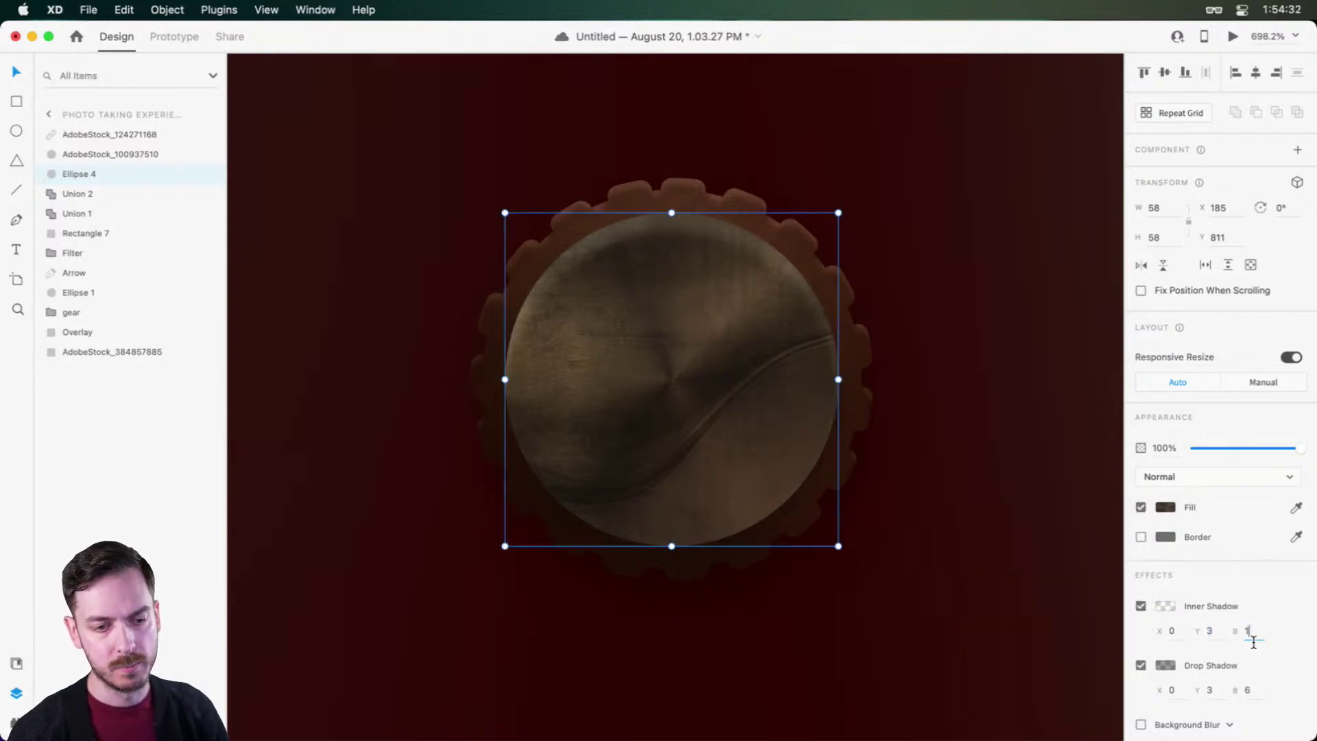
key(shift+Tab)
text(1)
key(Return)
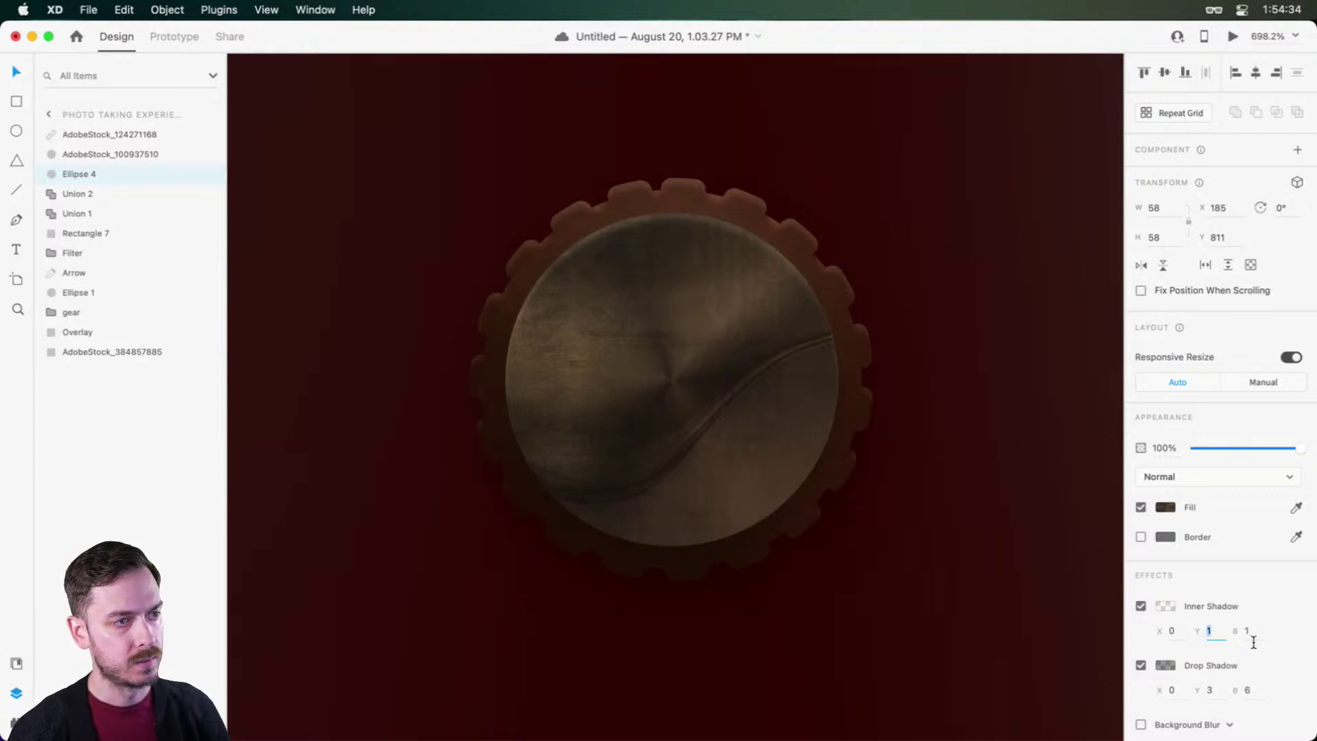
click(1252, 638)
text(0)
key(Return)
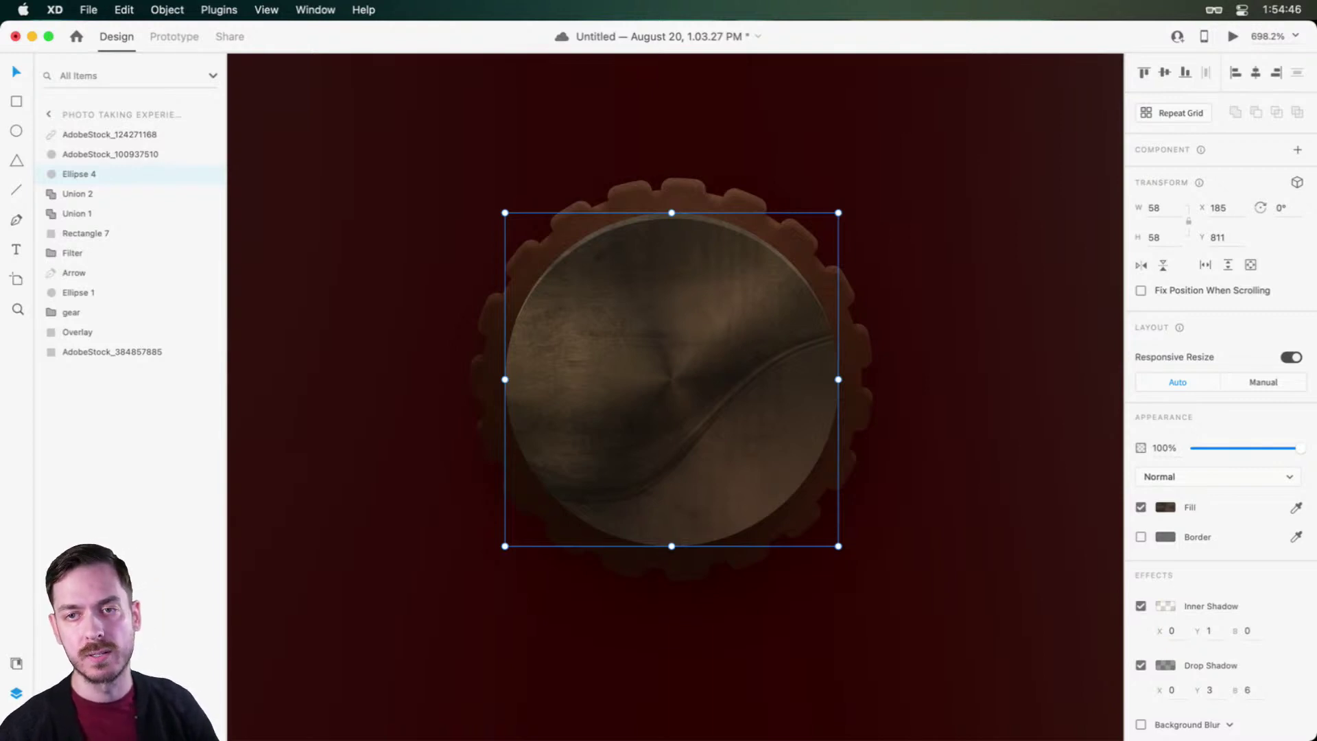
Step: Draw a 46 by 46 circle centred on the metal disc and remove its border
click(735, 343)
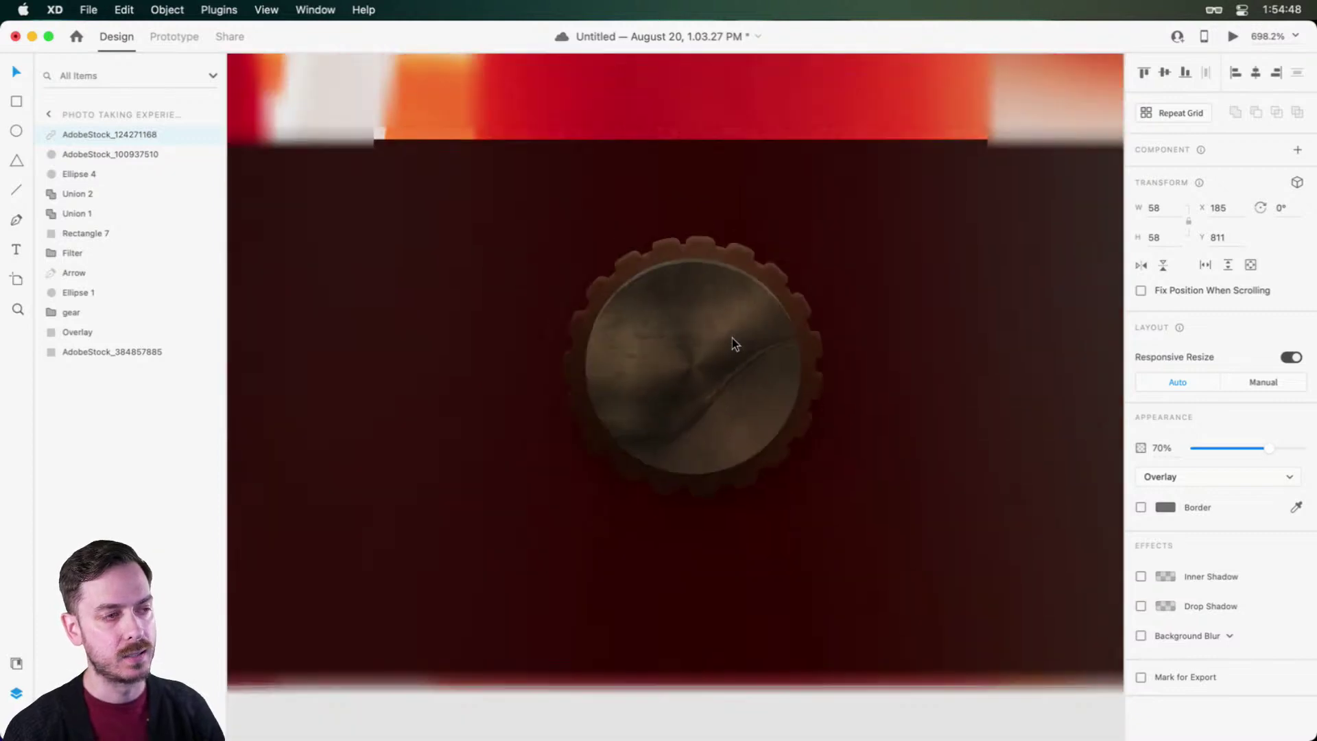
scroll(735, 344, up, 3)
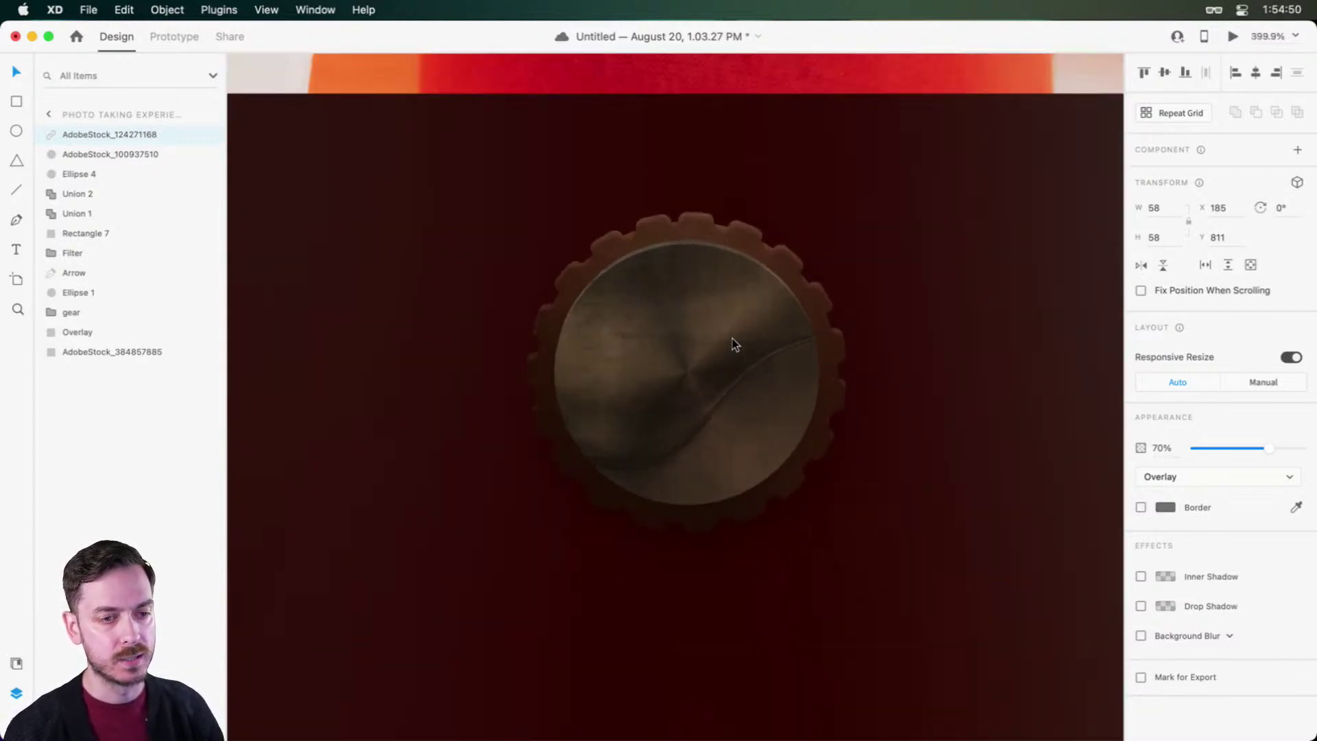
scroll(735, 344, up, 3)
key(e)
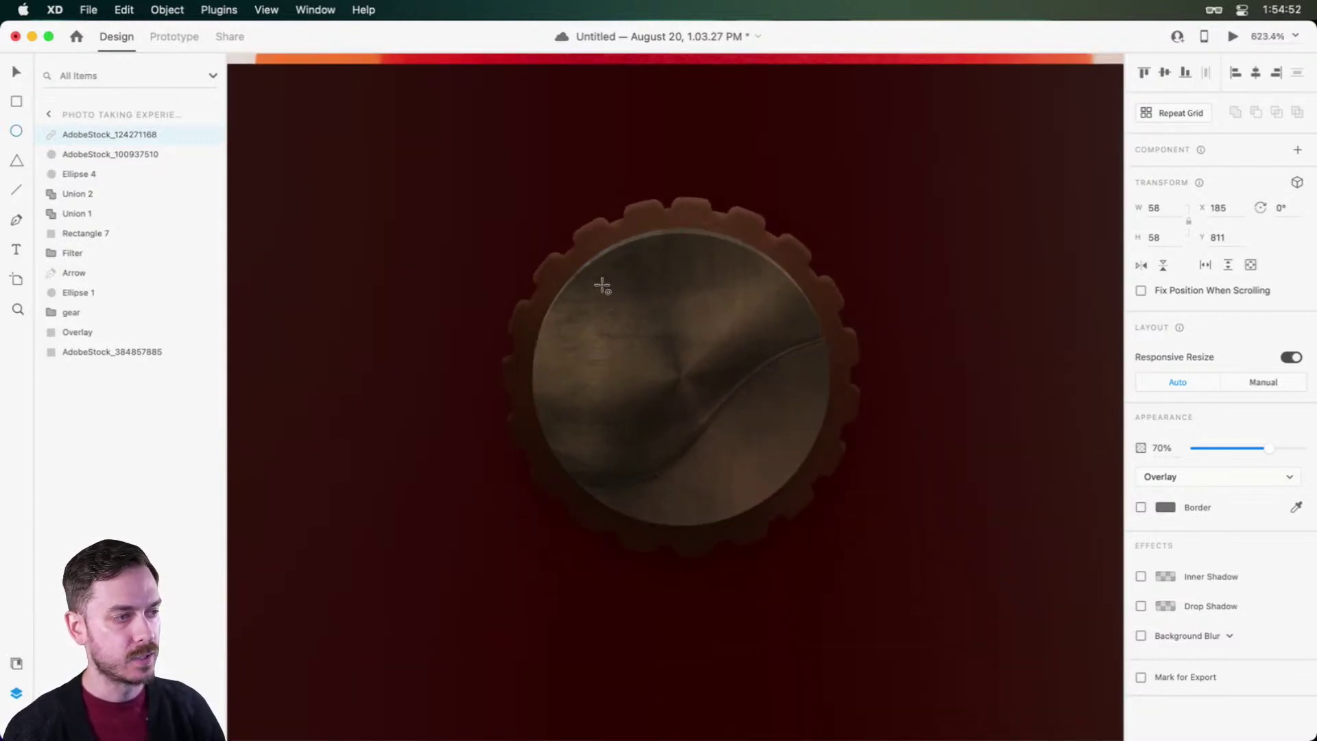
drag(602, 285, 820, 506)
drag(714, 363, 692, 356)
click(1140, 536)
Step: Fill the inner circle with a dark linear gradient, setting its first stop to warm charcoal #2F2B28
click(1165, 506)
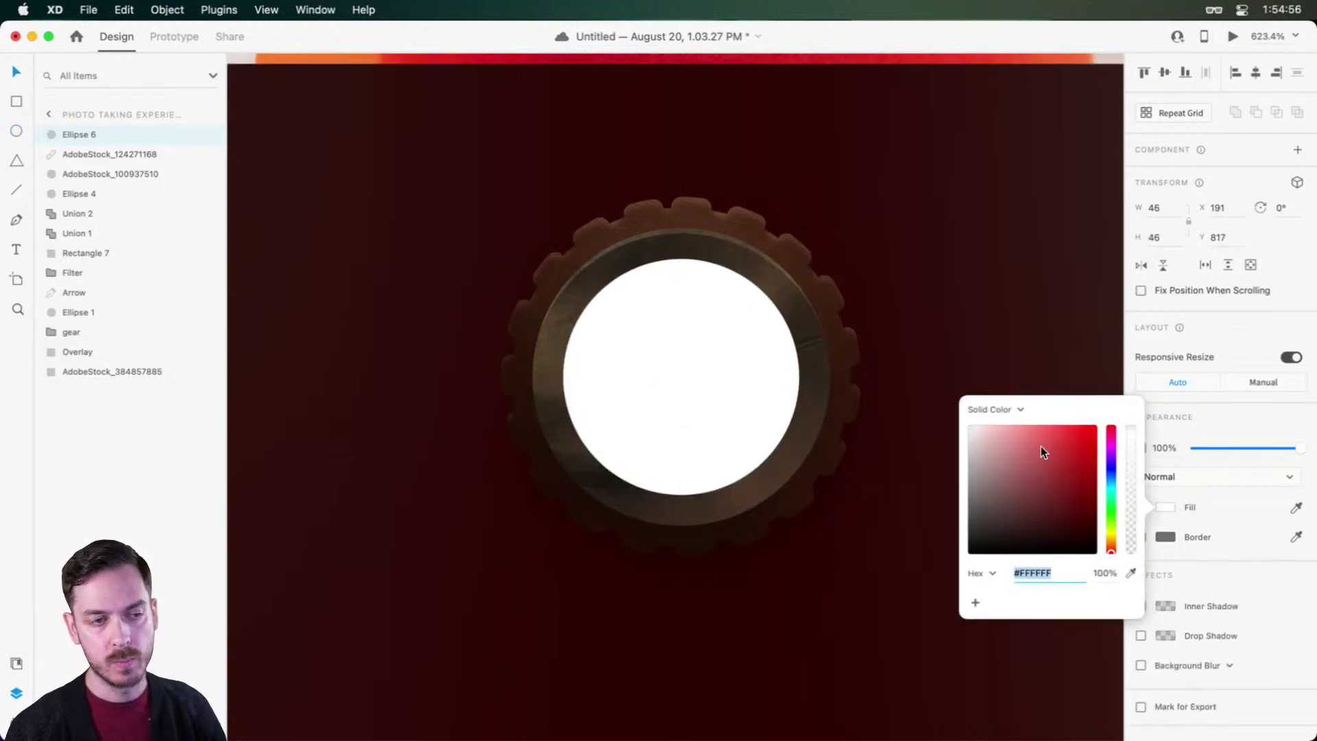
click(991, 409)
mouse_move(993, 520)
mouse_down()
mouse_move(940, 520)
mouse_move(947, 536)
mouse_move(931, 549)
mouse_move(990, 542)
mouse_up()
click(1134, 419)
click(970, 419)
click(1112, 555)
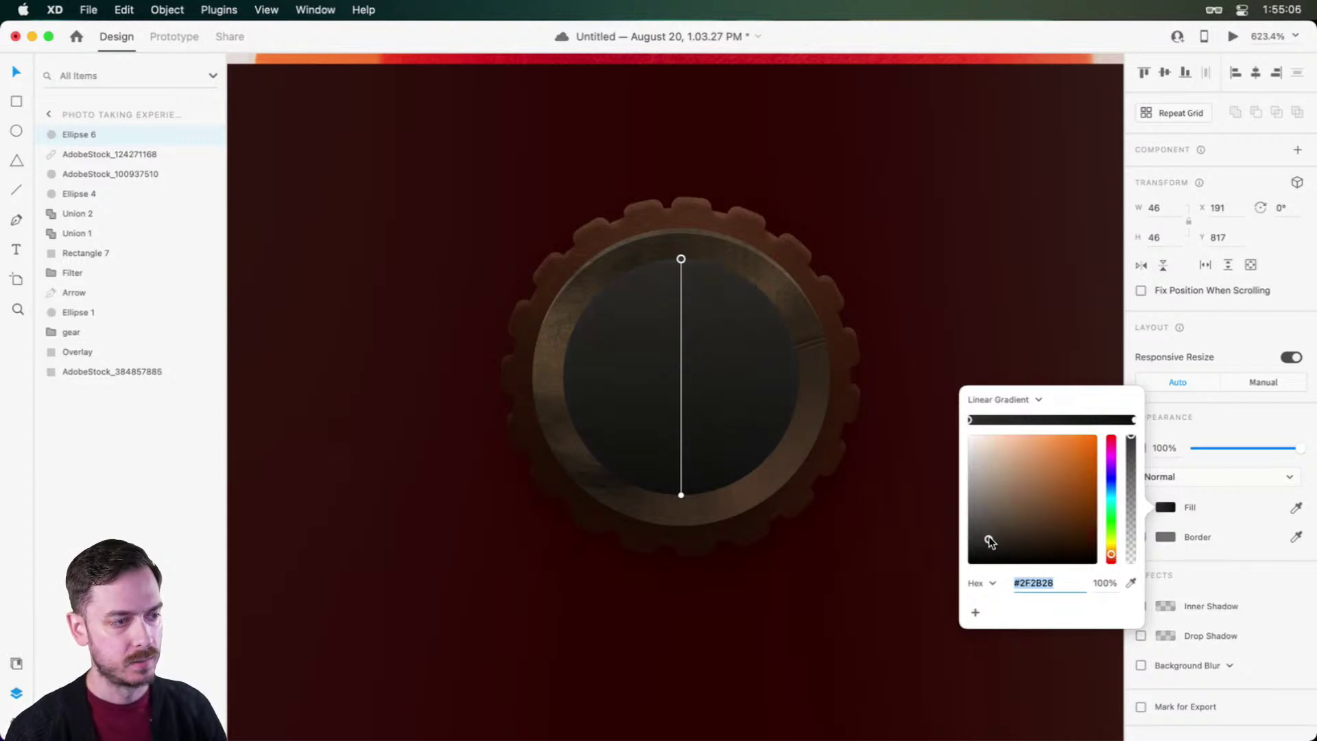
click(1268, 408)
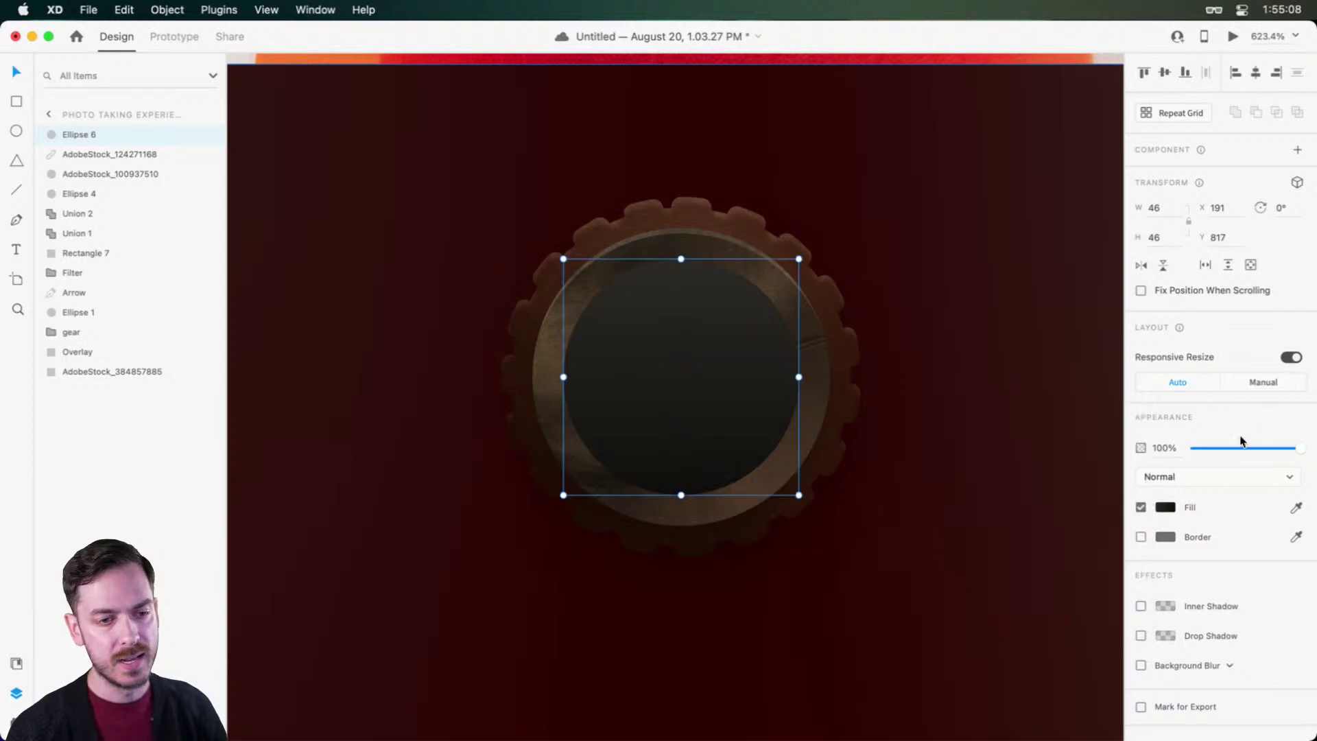
Step: Add a white inner shadow to the inner circle with Y offset 1, blur 0 and 6% opacity
click(1140, 607)
click(1161, 606)
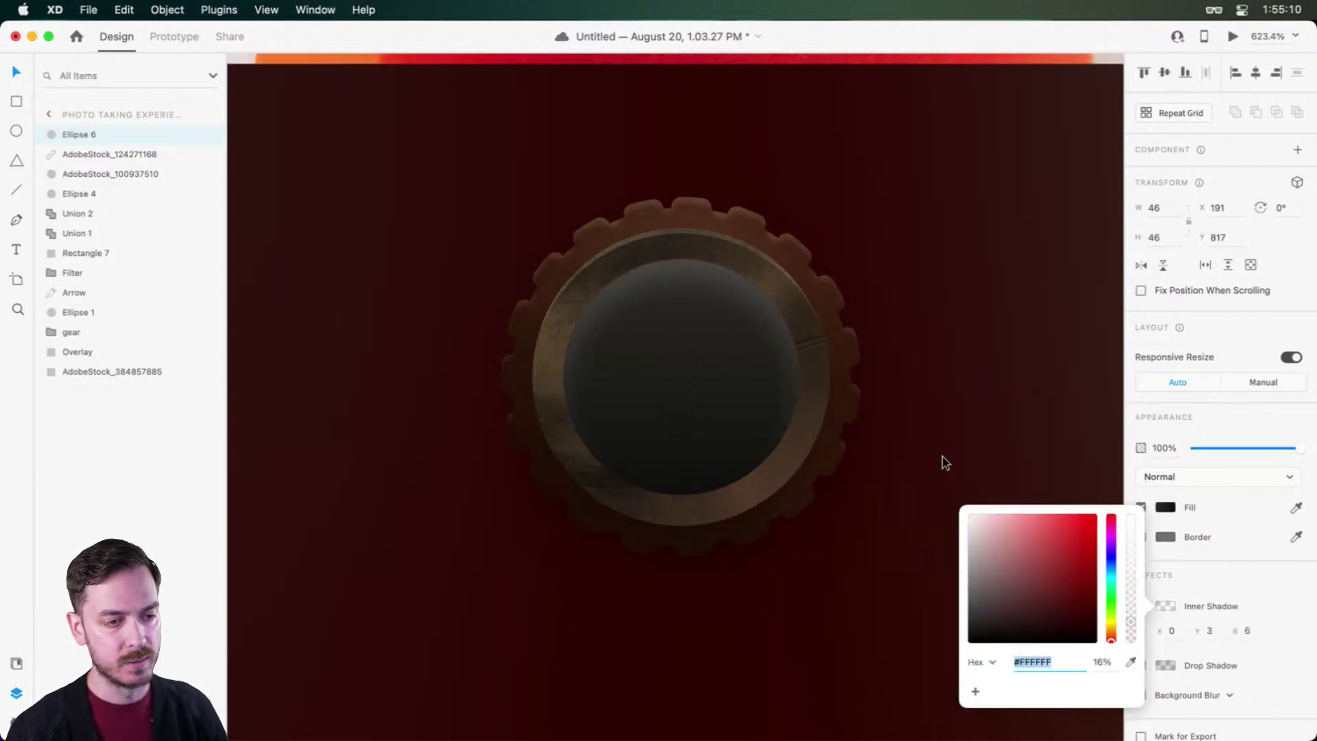
click(1249, 630)
text(1)
click(1207, 630)
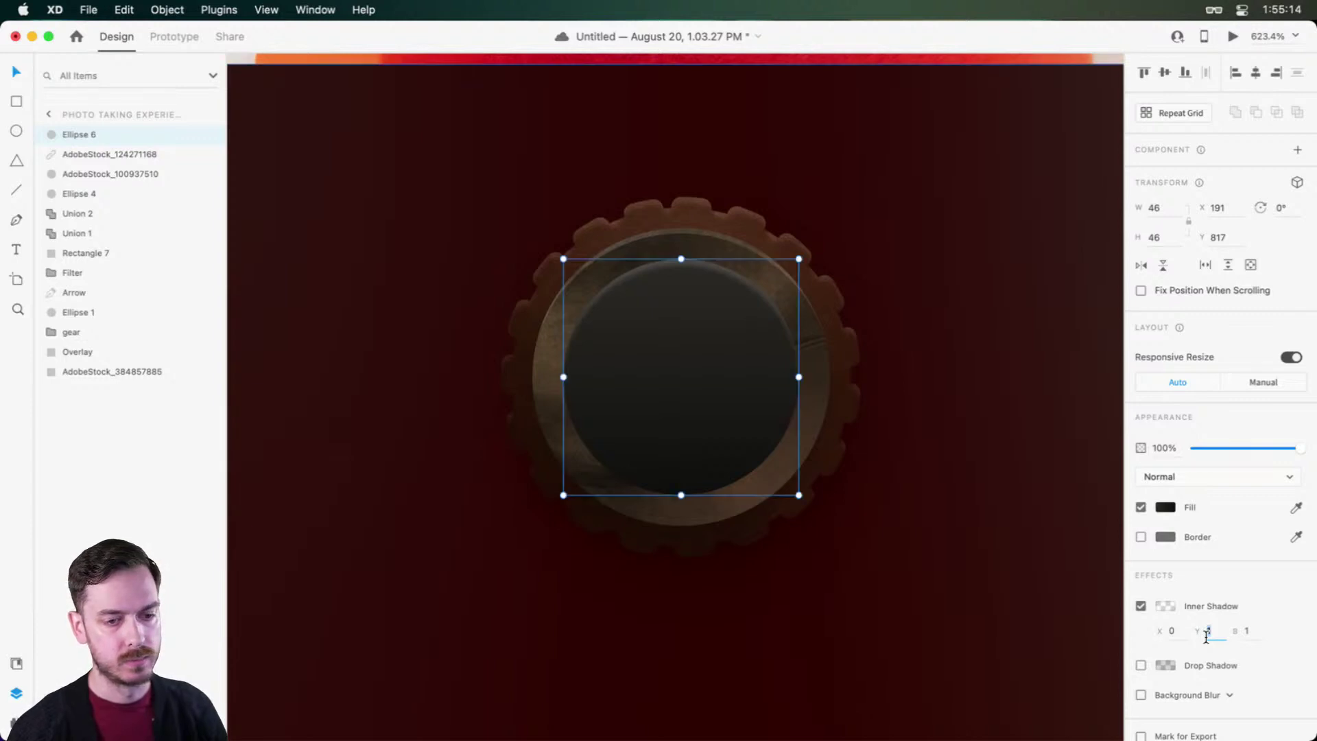
click(1162, 606)
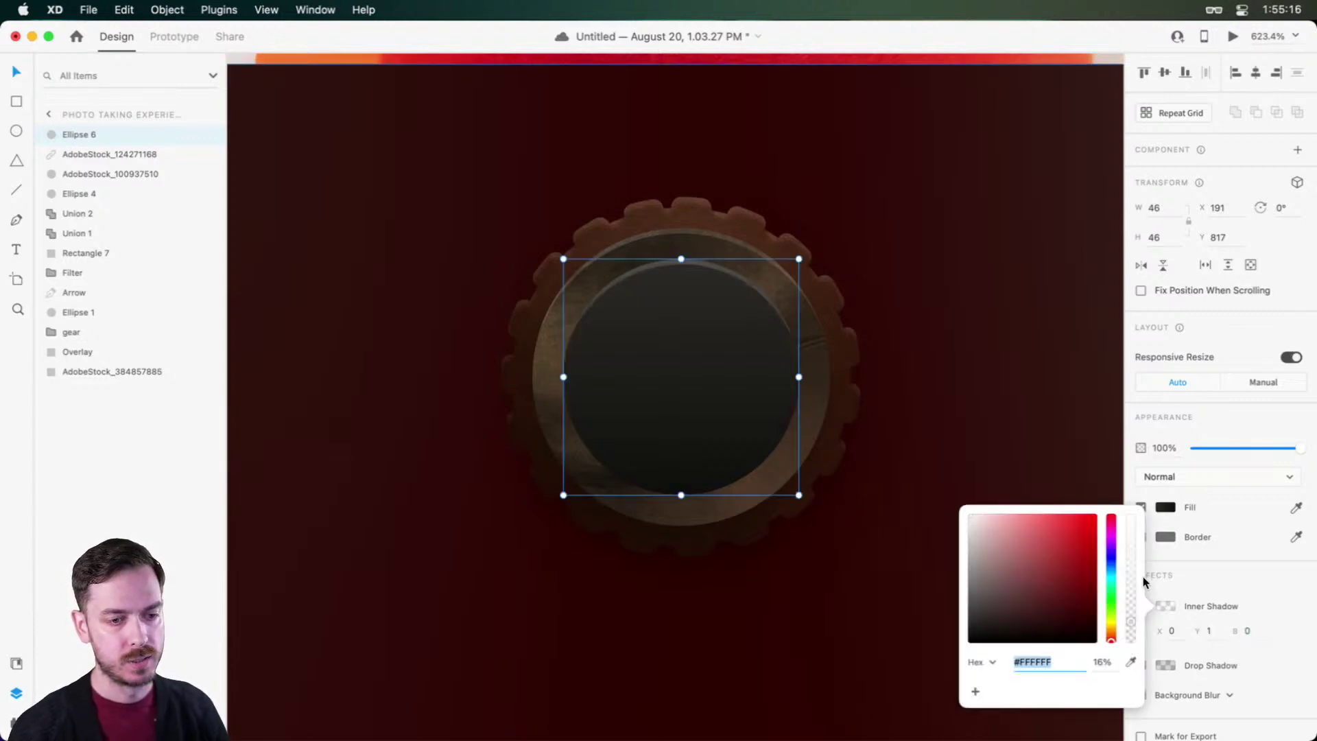
drag(1129, 619, 1133, 637)
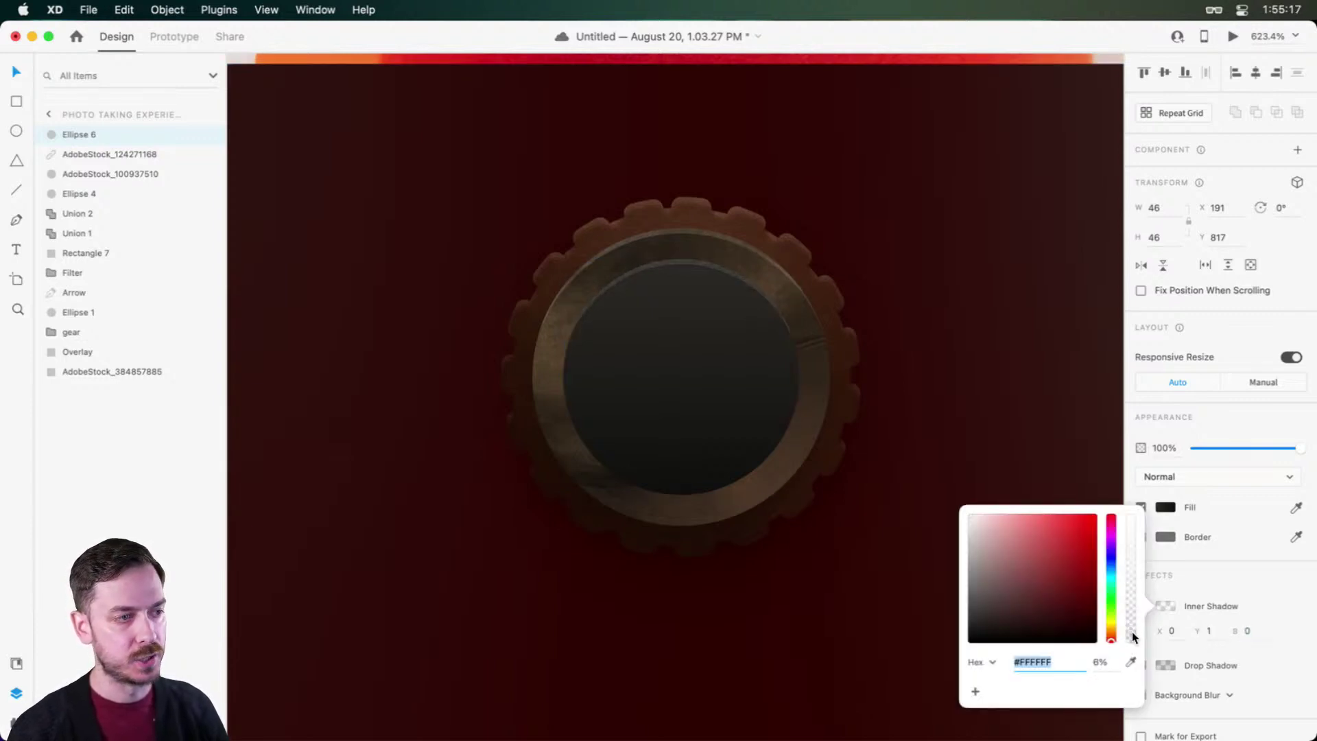
click(873, 377)
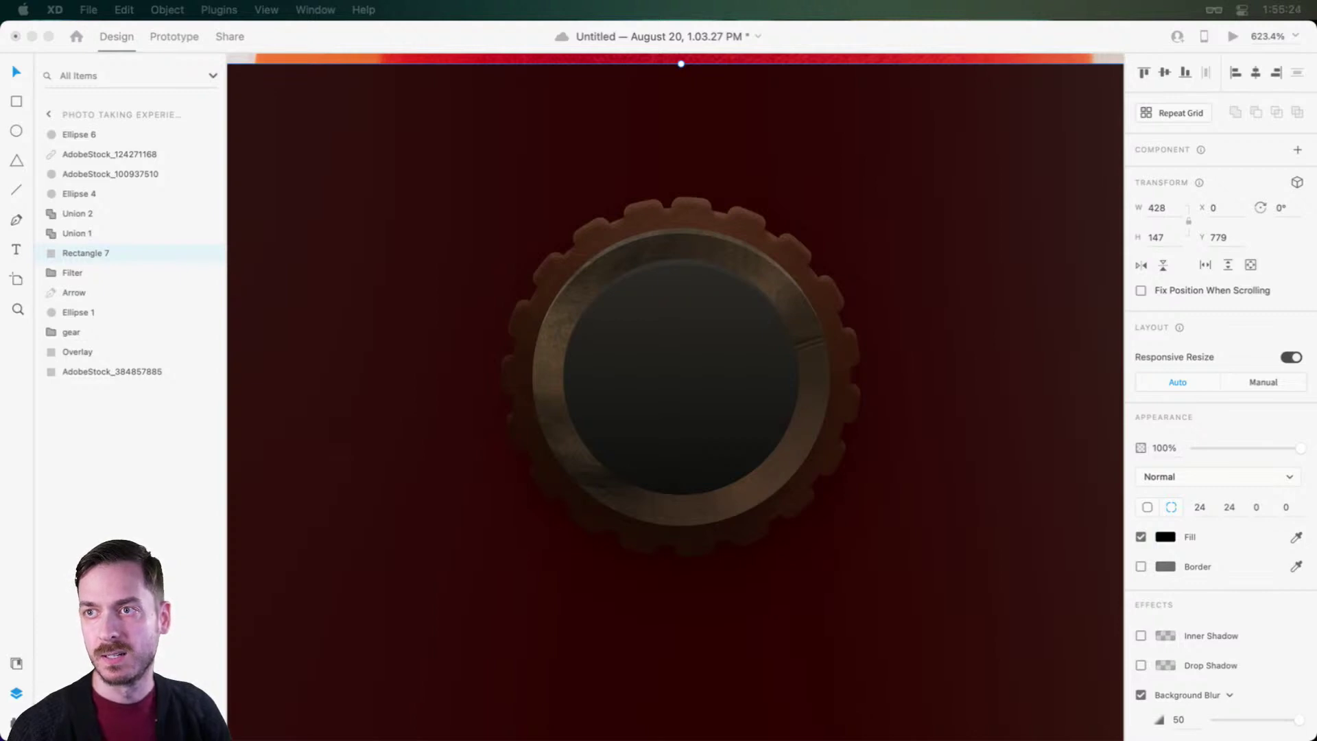
Step: Paste the finished Record dial component and position it over the shutter button on the dark lower panel
click(615, 365)
key(super+v)
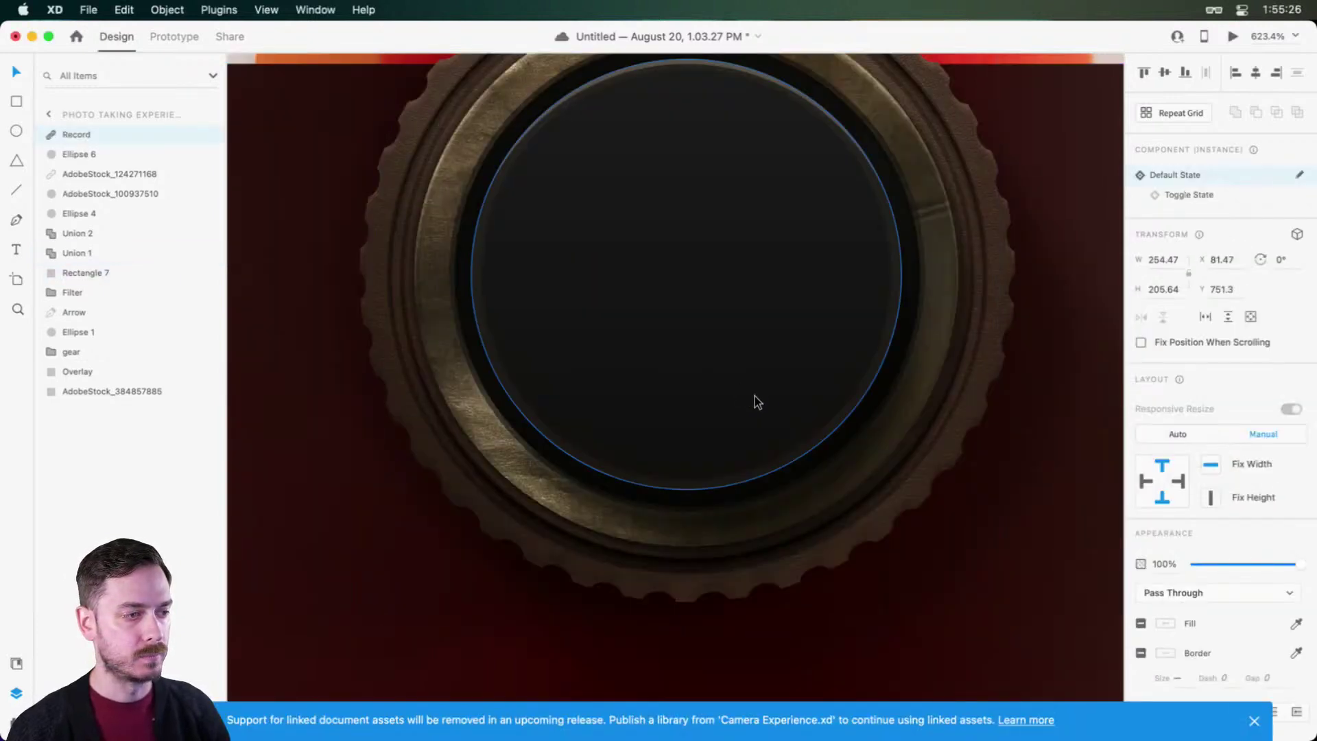
scroll(756, 400, down, 5)
drag(762, 332, 767, 379)
scroll(767, 380, up, 3)
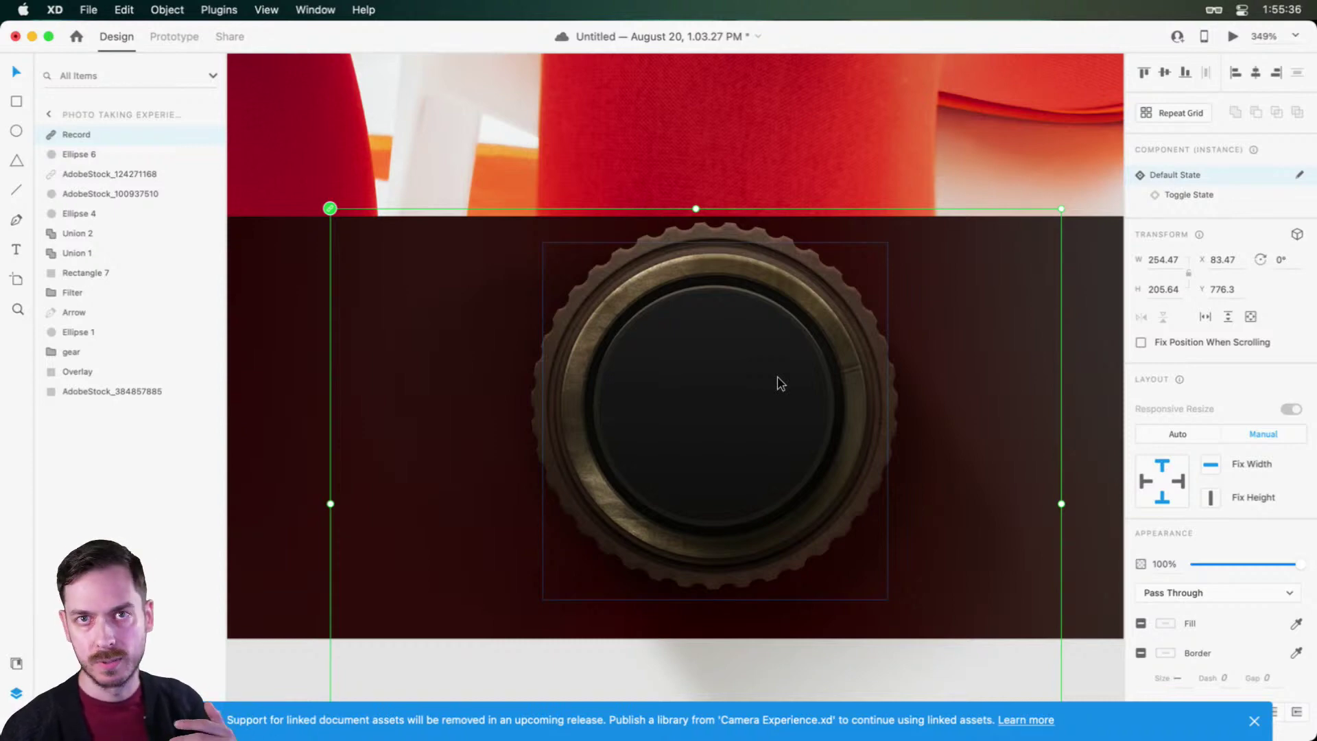
Step: Move the Record dial left of the hand-built shutter button to compare them, and undo the move
drag(685, 352, 482, 370)
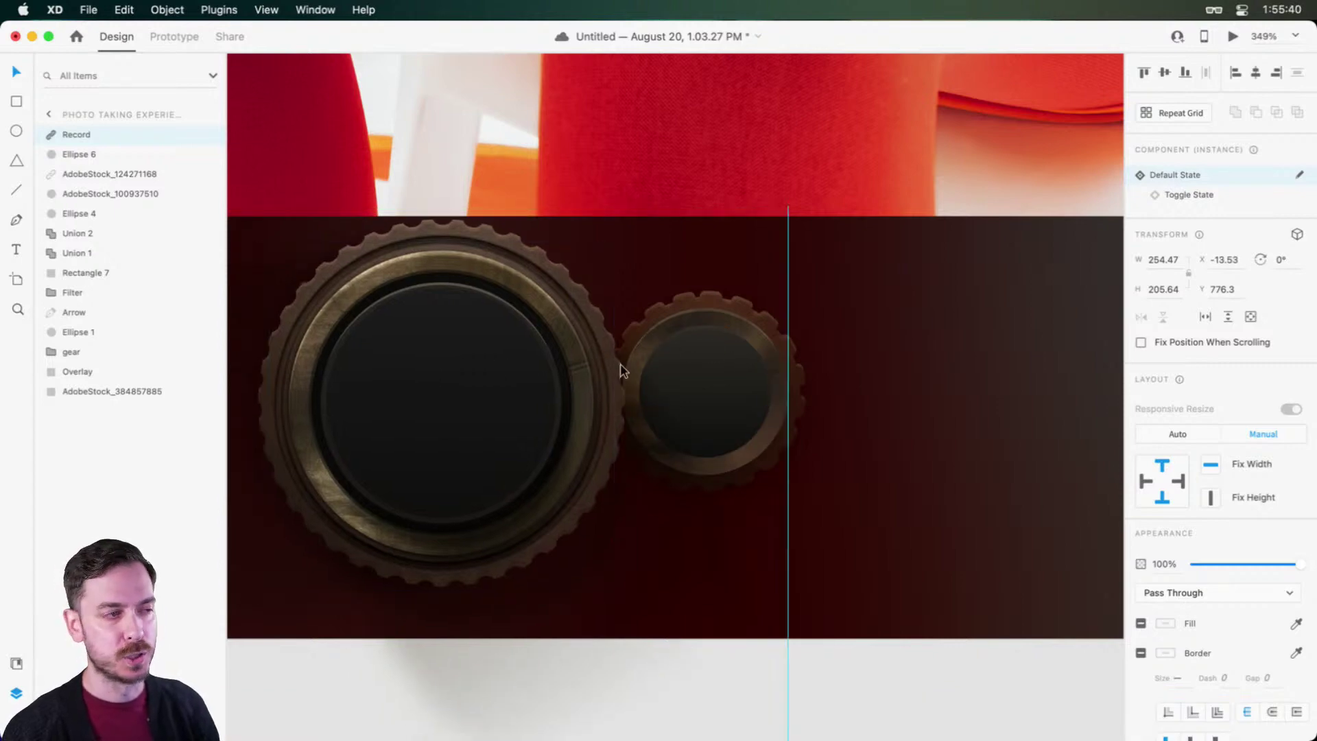
key(super+z)
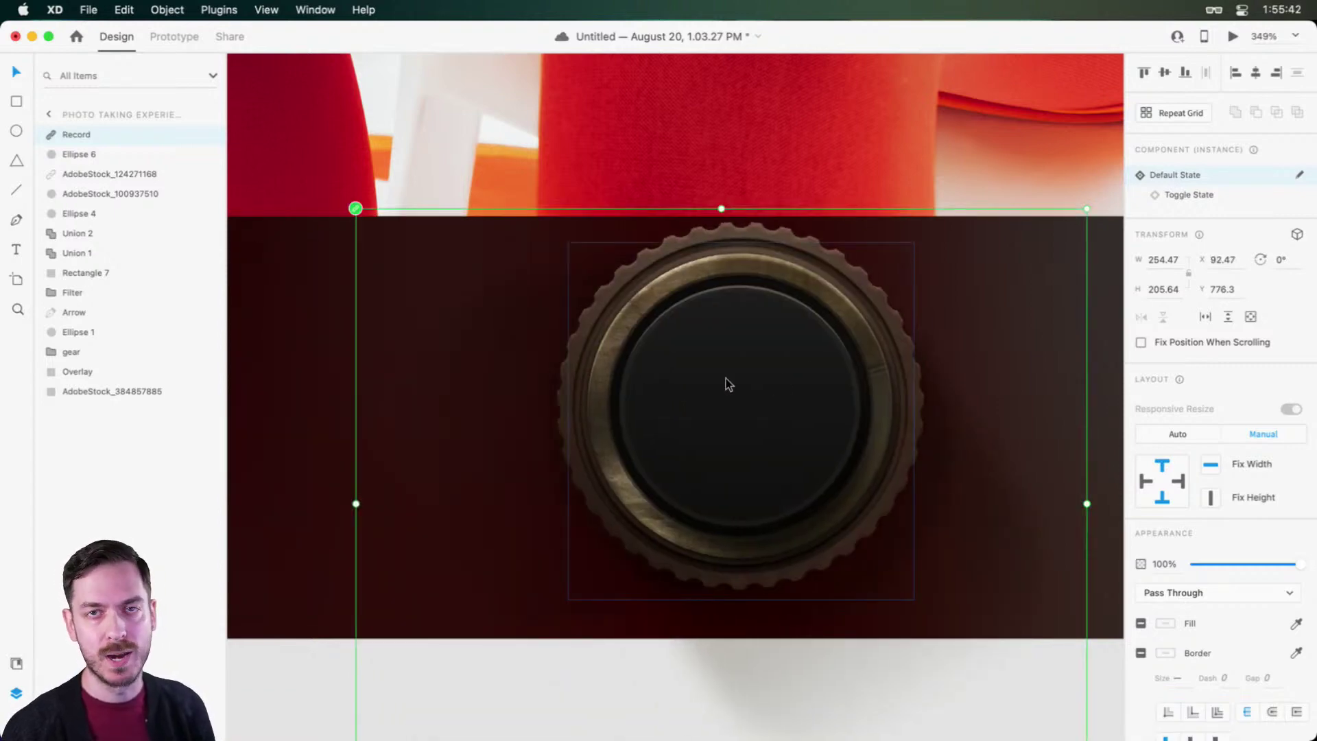